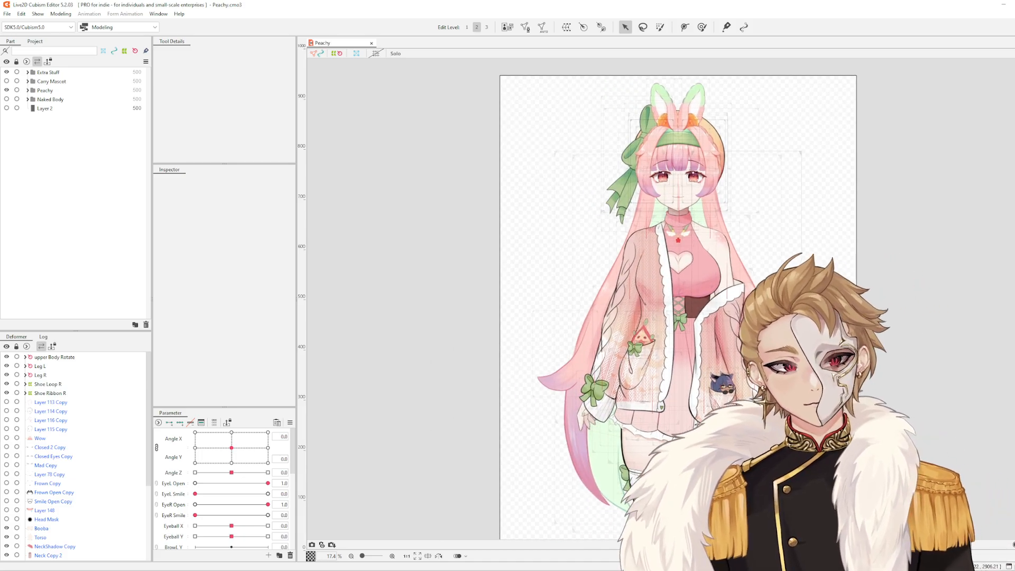
Examine the character's head, face and mouth line up close
{"action": "left_click_drag", "start_coordinate": [795, 183], "coordinate": [795, 250]}
{"action": "scroll", "coordinate": [796, 250], "scroll_direction": "up", "scroll_amount": 4}
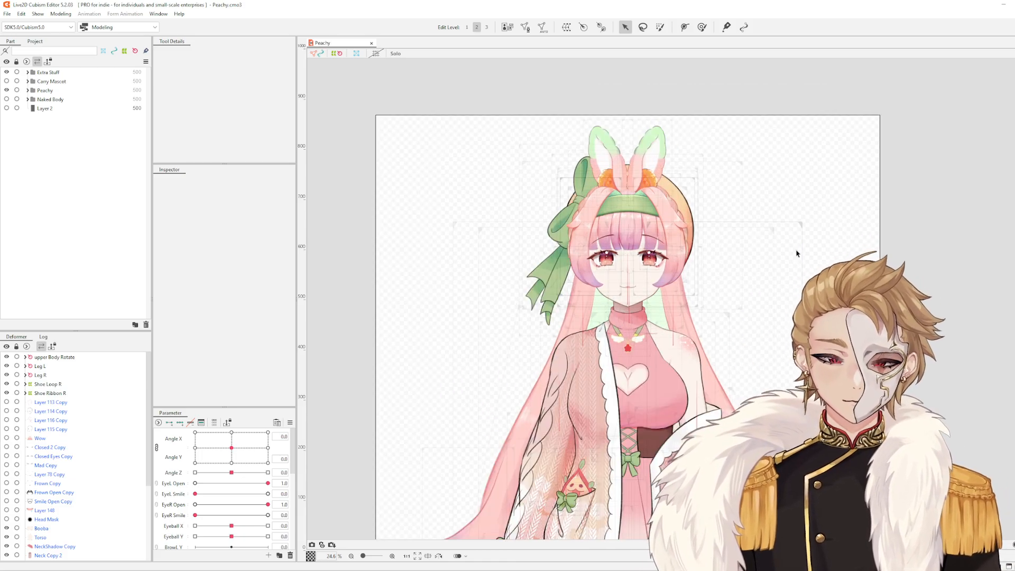
{"action": "scroll", "coordinate": [767, 209], "scroll_direction": "up", "scroll_amount": 4}
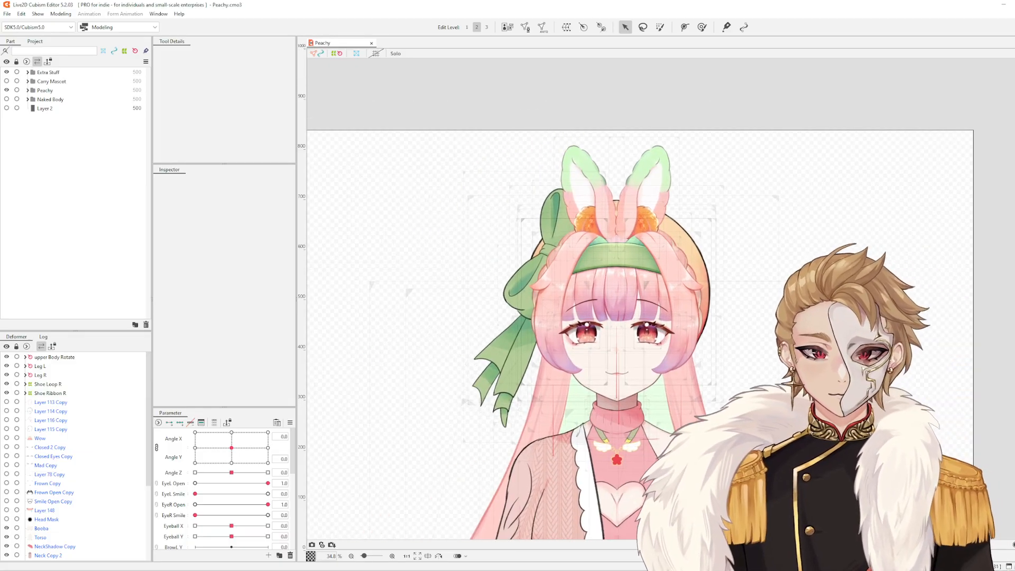
{"action": "scroll", "coordinate": [694, 249], "scroll_direction": "up", "scroll_amount": 3}
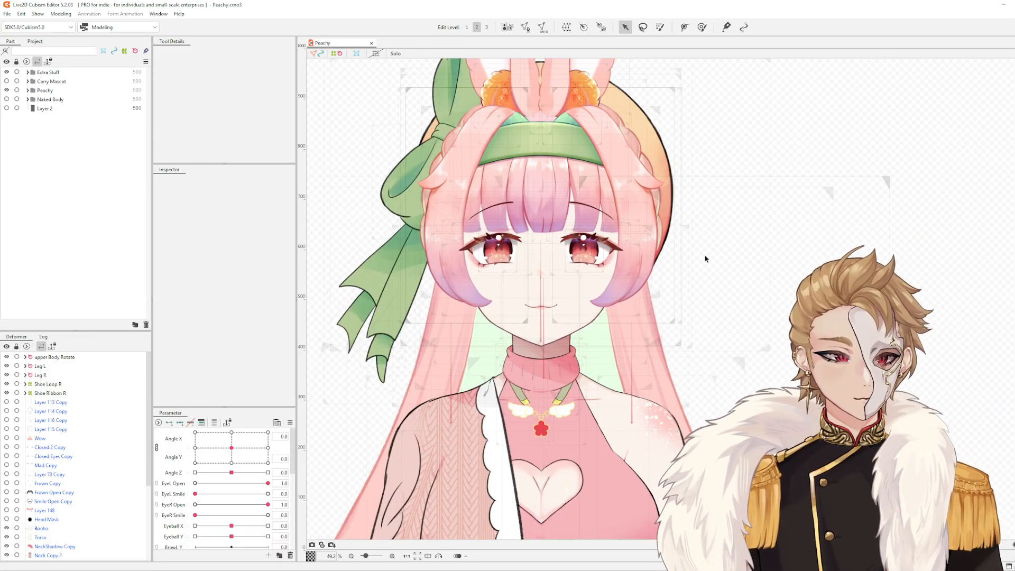
{"action": "left_click_drag", "start_coordinate": [716, 234], "coordinate": [779, 306]}
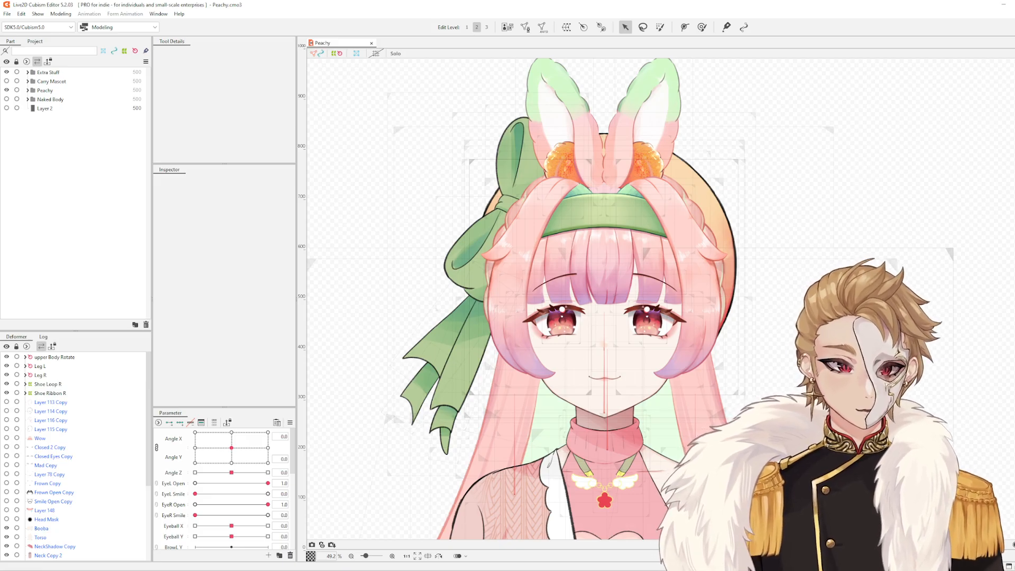
{"action": "left_click_drag", "start_coordinate": [604, 317], "coordinate": [622, 312]}
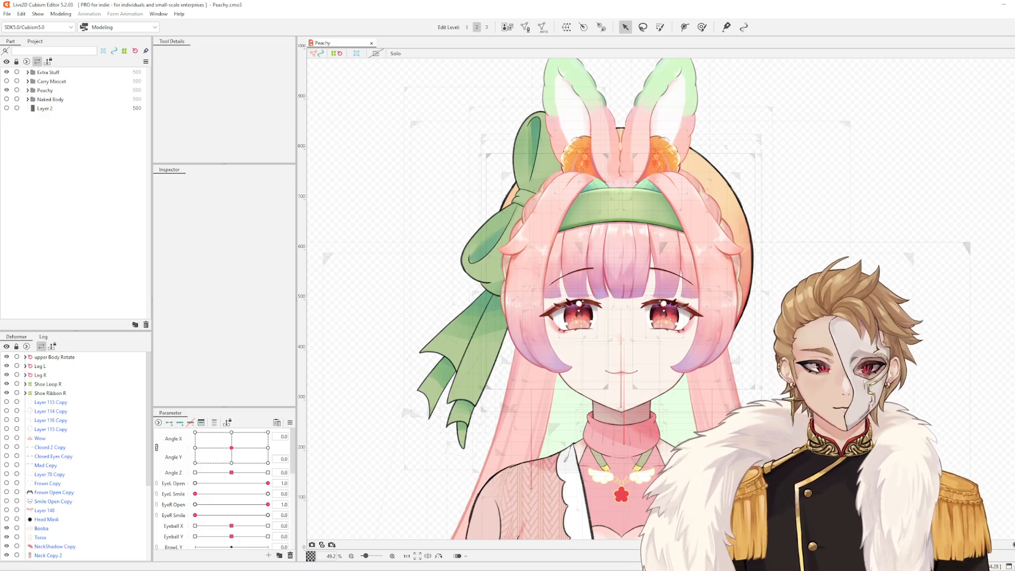
{"action": "left_click_drag", "start_coordinate": [817, 226], "coordinate": [877, 178]}
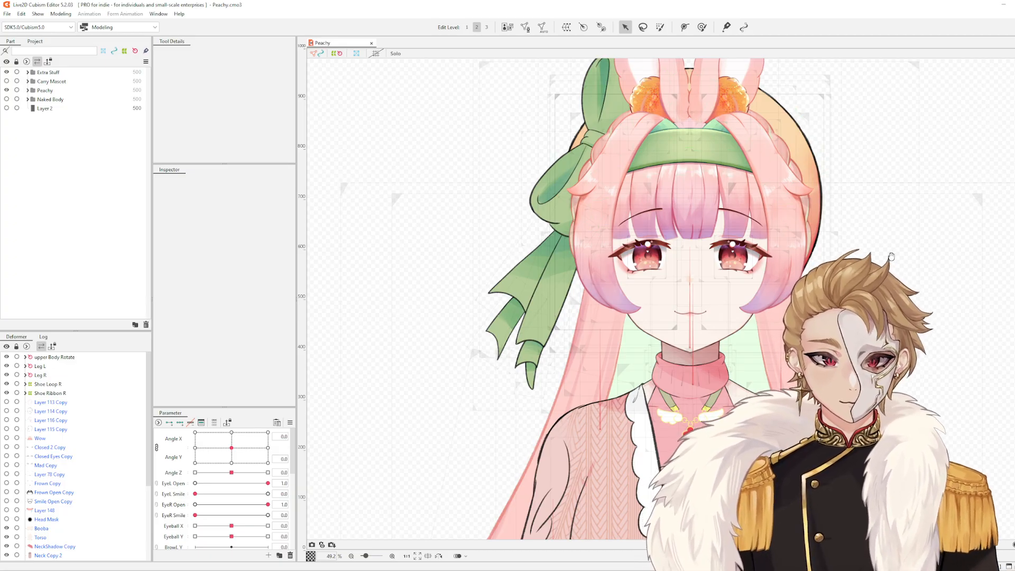
{"action": "left_click_drag", "start_coordinate": [851, 199], "coordinate": [818, 208]}
{"action": "scroll", "coordinate": [690, 324], "scroll_direction": "up", "scroll_amount": 8}
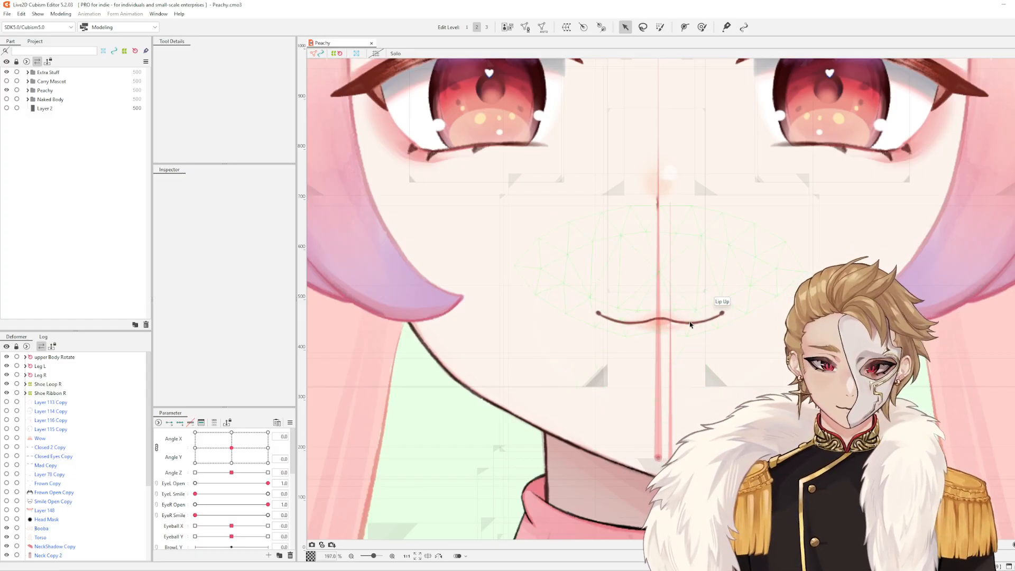
{"action": "scroll", "coordinate": [689, 324], "scroll_direction": "down", "scroll_amount": 4}
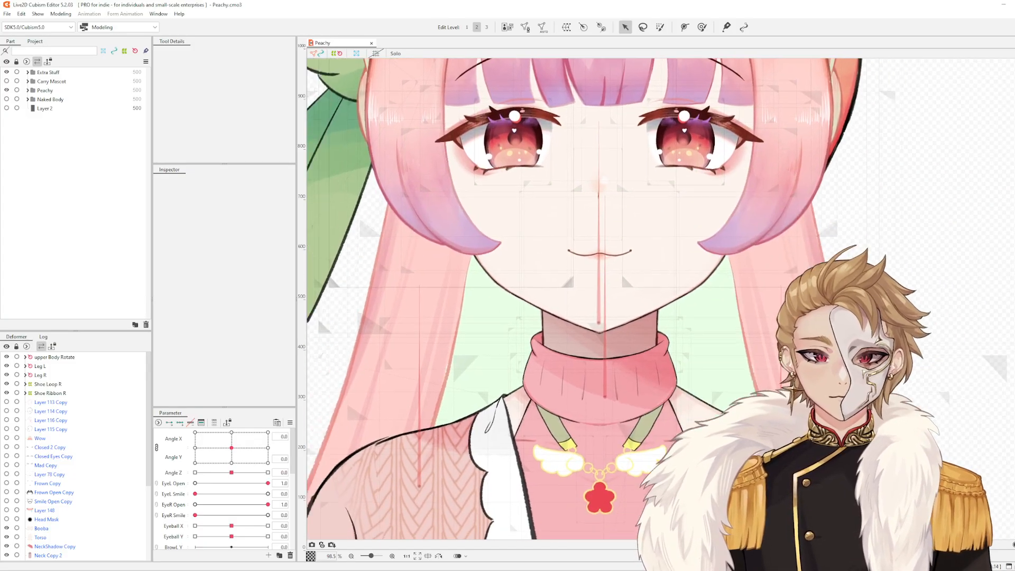
Preview how the model follows the pointer in the physics settings, and close that window
{"action": "left_click", "coordinate": [60, 14]}
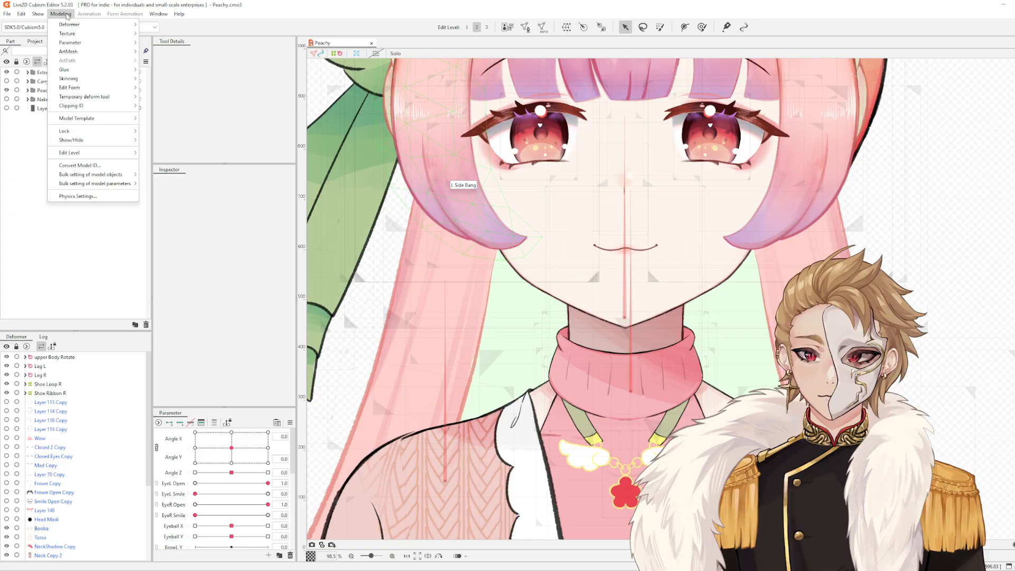
{"action": "left_click", "coordinate": [78, 195]}
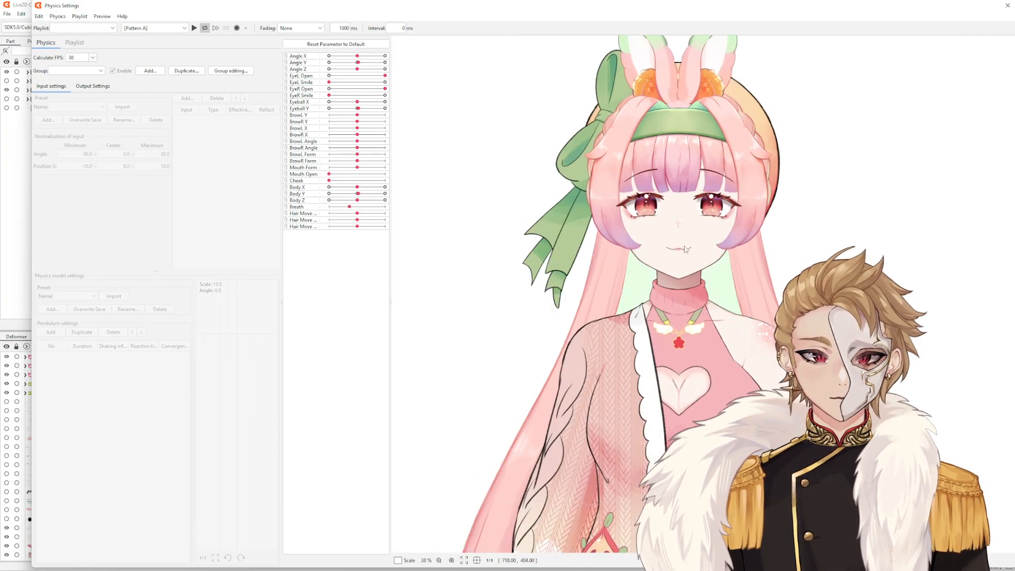
{"action": "left_click_drag", "start_coordinate": [684, 248], "coordinate": [732, 312]}
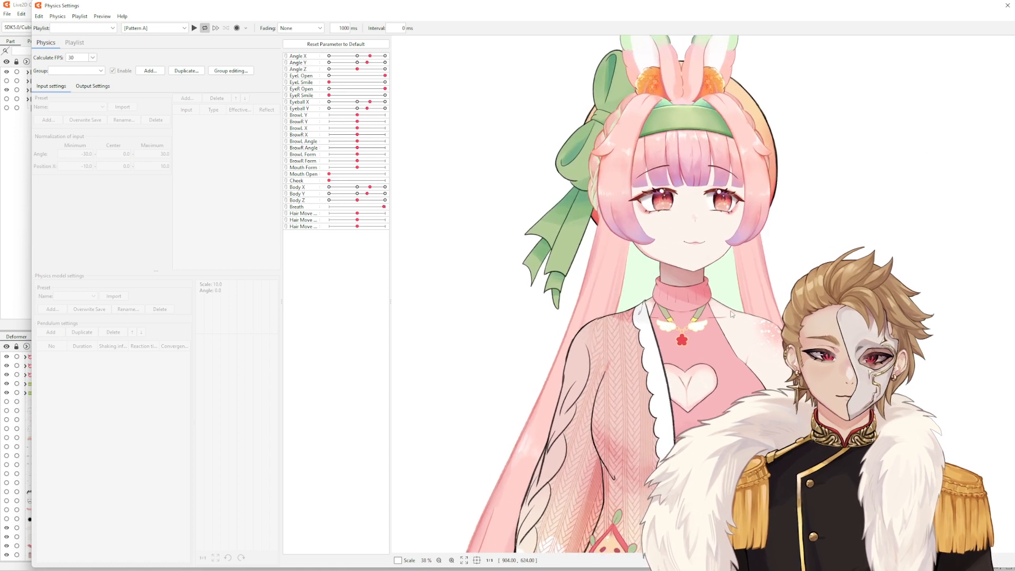
{"action": "left_click", "coordinate": [1007, 5]}
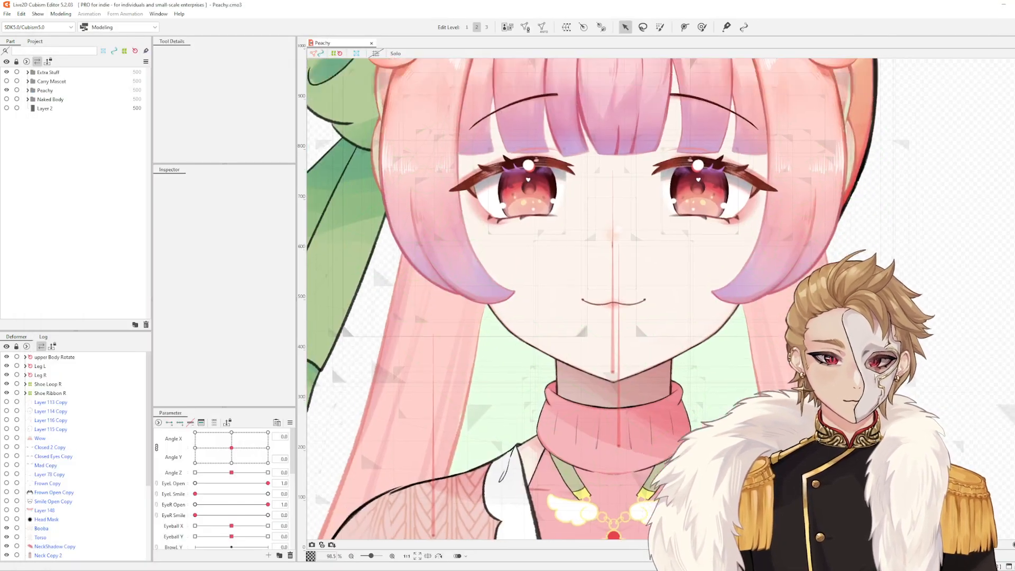
Preview the head turned to Angle X 30 and Angle Y -30, and return both parameters to their defaults
{"action": "scroll", "coordinate": [735, 373], "scroll_direction": "down", "scroll_amount": 5}
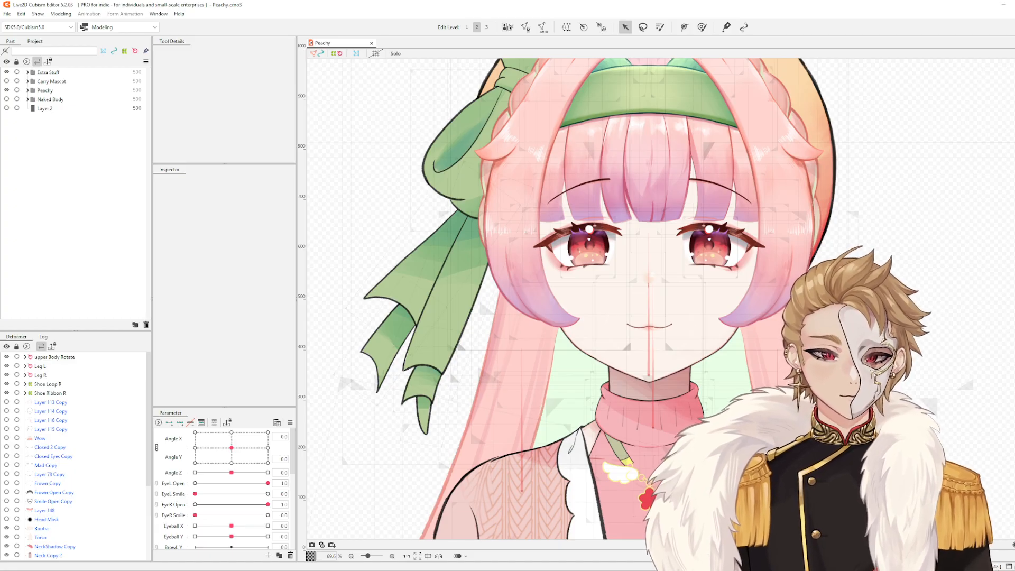
{"action": "scroll", "coordinate": [697, 142], "scroll_direction": "up", "scroll_amount": 3}
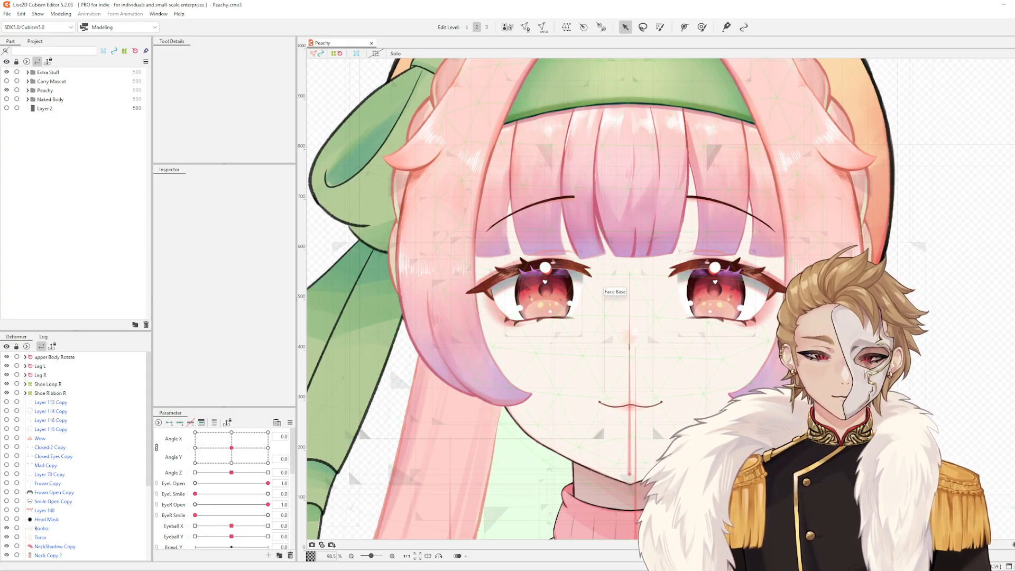
{"action": "mouse_move", "coordinate": [928, 326]}
{"action": "left_mouse_down"}
{"action": "mouse_move", "coordinate": [954, 309]}
{"action": "mouse_move", "coordinate": [928, 330]}
{"action": "left_mouse_up"}
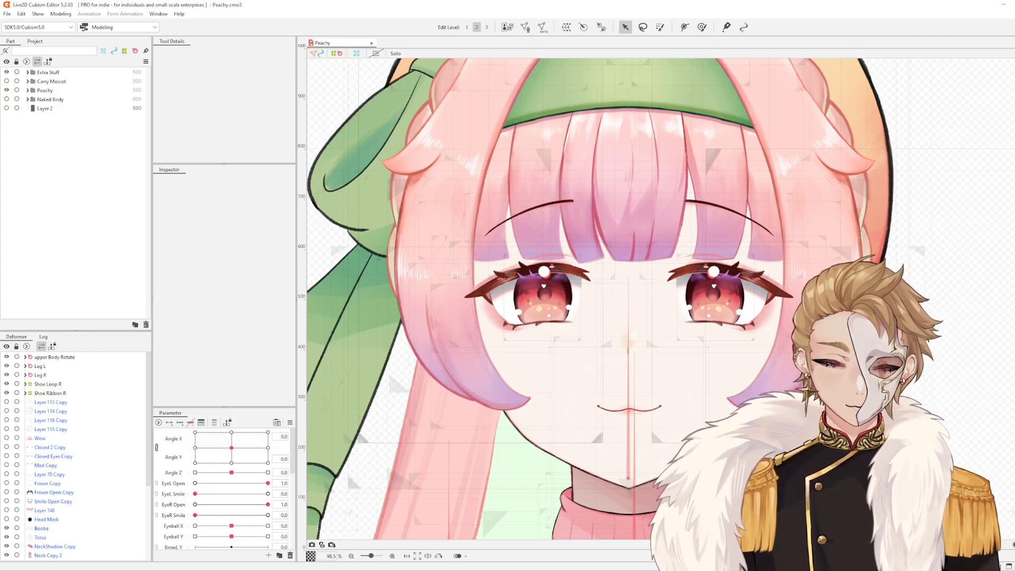
{"action": "left_click_drag", "start_coordinate": [221, 447], "coordinate": [296, 469]}
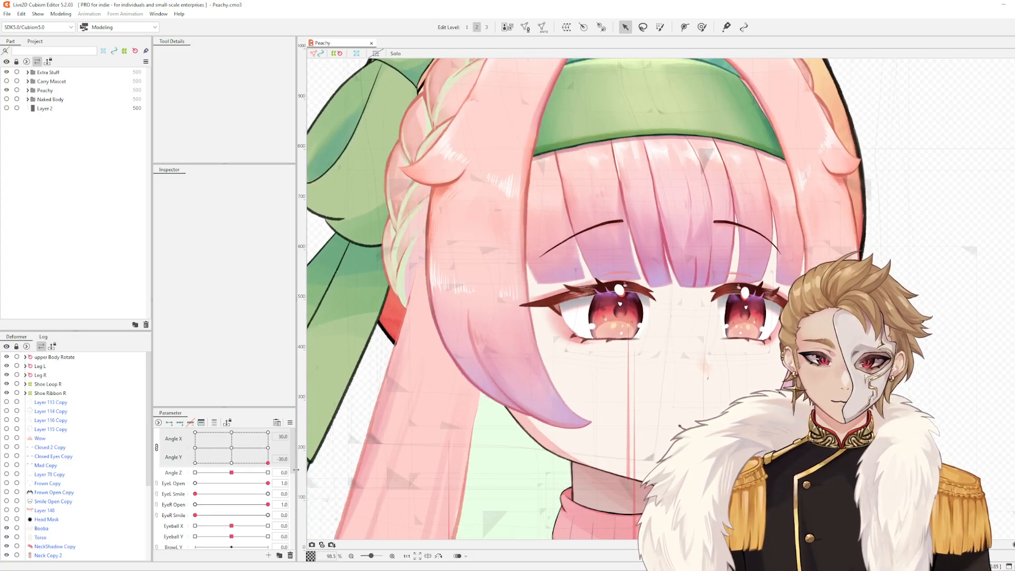
{"action": "right_click", "coordinate": [294, 426]}
{"action": "left_click", "coordinate": [328, 356]}
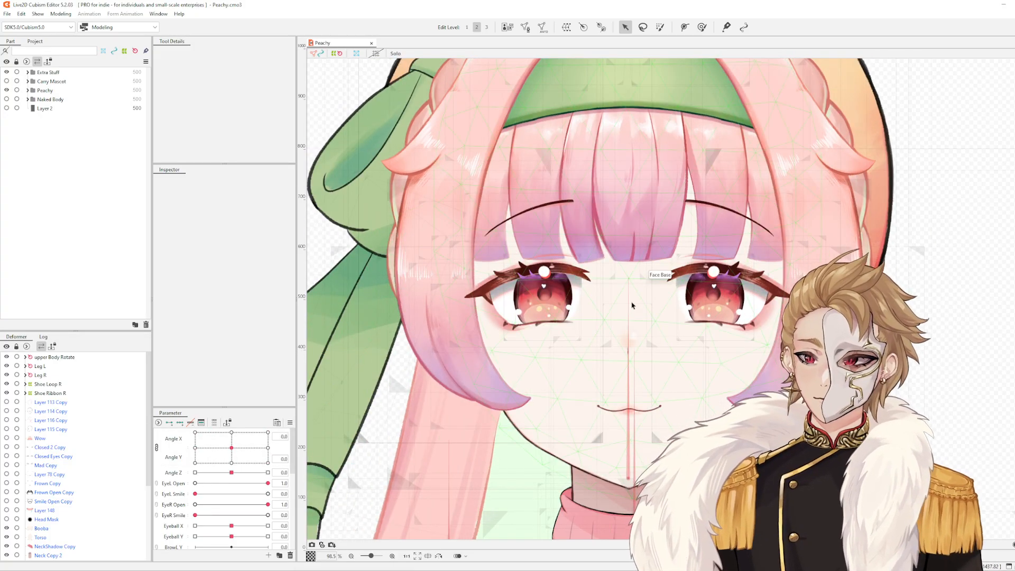
Inspect the mouth's meshes one by one: the upper lip, tongue, upper, lower and back teeth, and the inner mouth
{"action": "scroll", "coordinate": [648, 405], "scroll_direction": "up", "scroll_amount": 4}
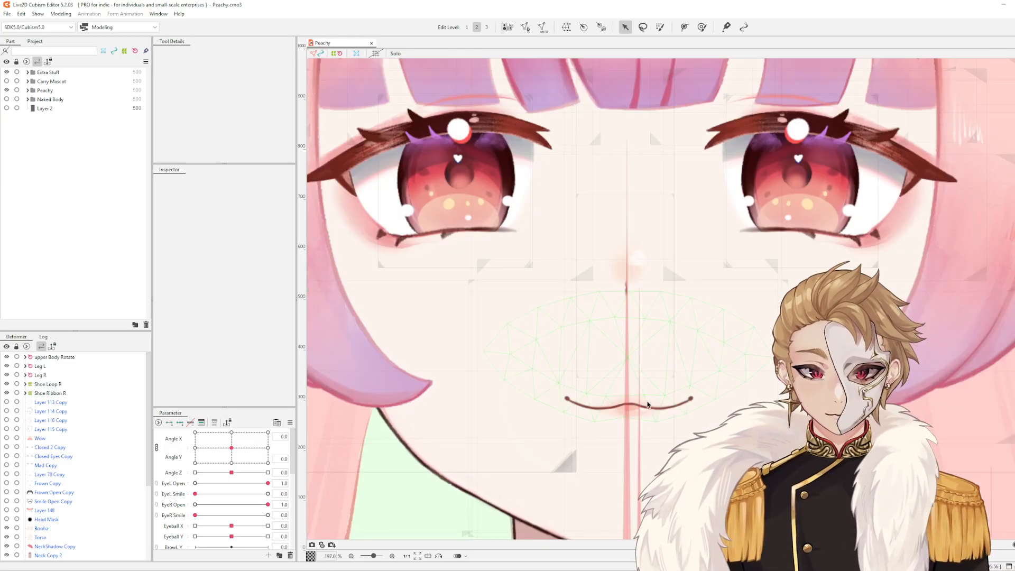
{"action": "left_click", "coordinate": [649, 405]}
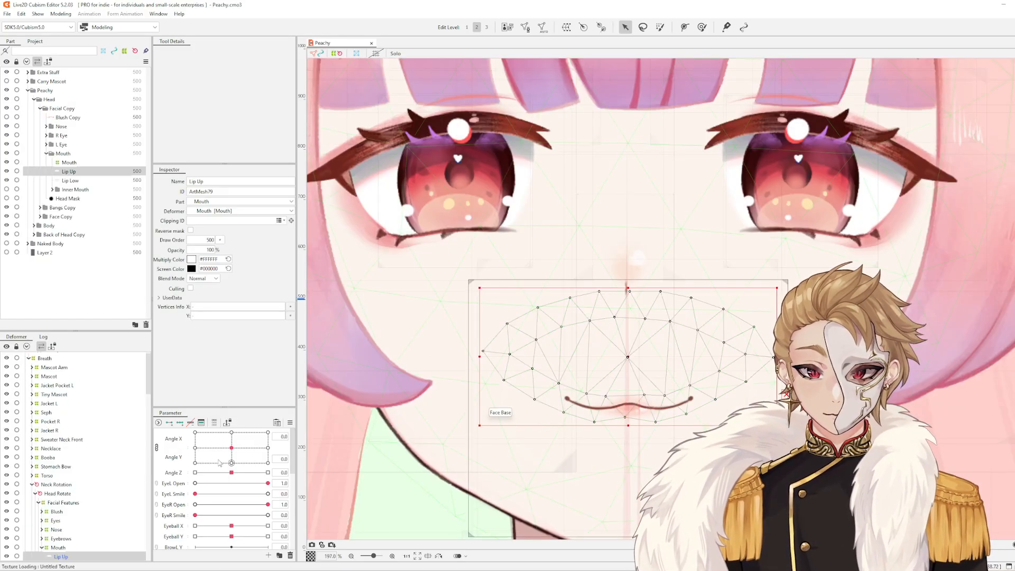
{"action": "left_click", "coordinate": [66, 485]}
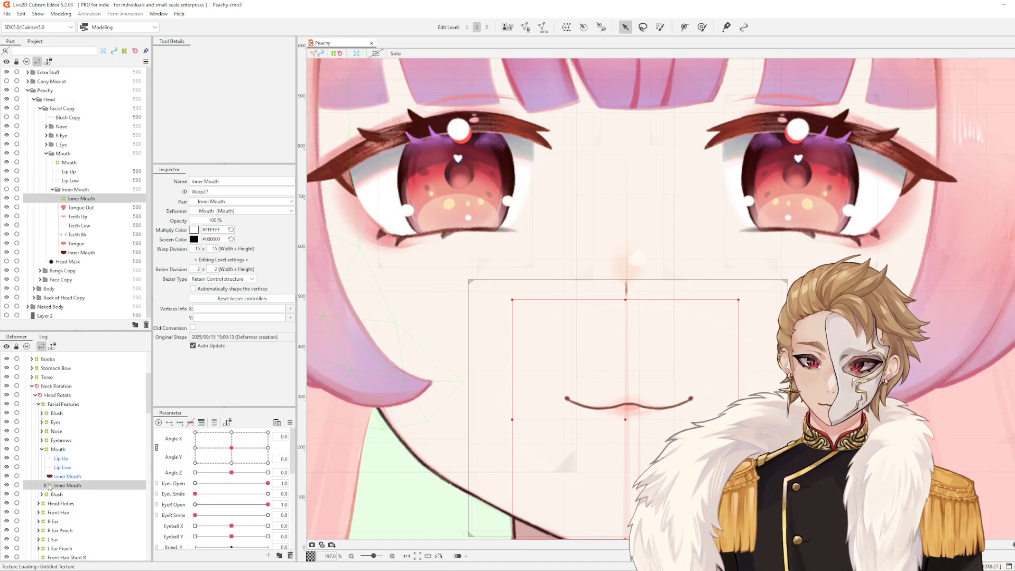
{"action": "left_click", "coordinate": [45, 485]}
{"action": "left_click", "coordinate": [72, 495]}
{"action": "left_click", "coordinate": [68, 504]}
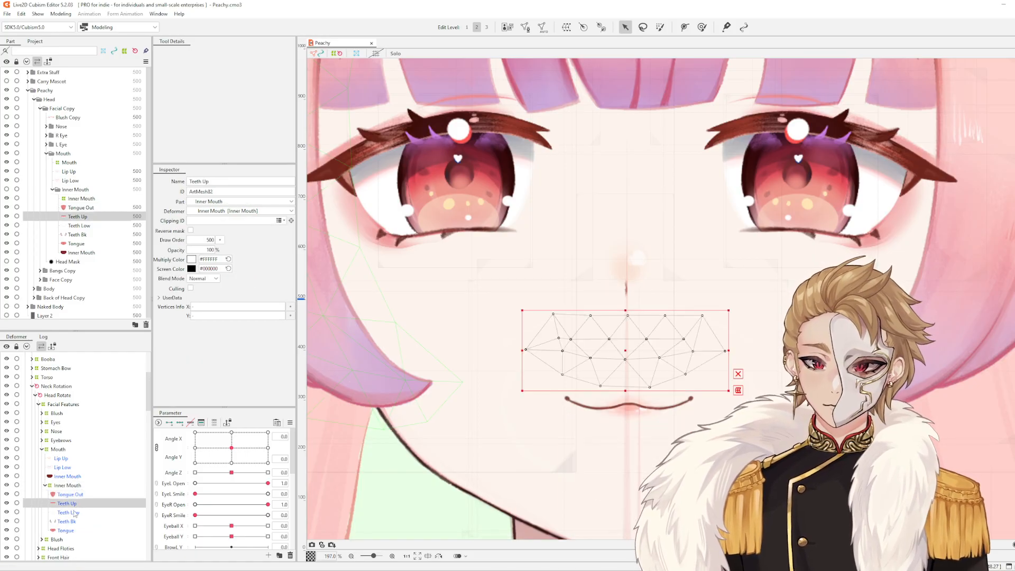
{"action": "left_click", "coordinate": [69, 512]}
{"action": "left_click", "coordinate": [68, 530]}
{"action": "left_click", "coordinate": [78, 522]}
{"action": "left_click", "coordinate": [88, 504]}
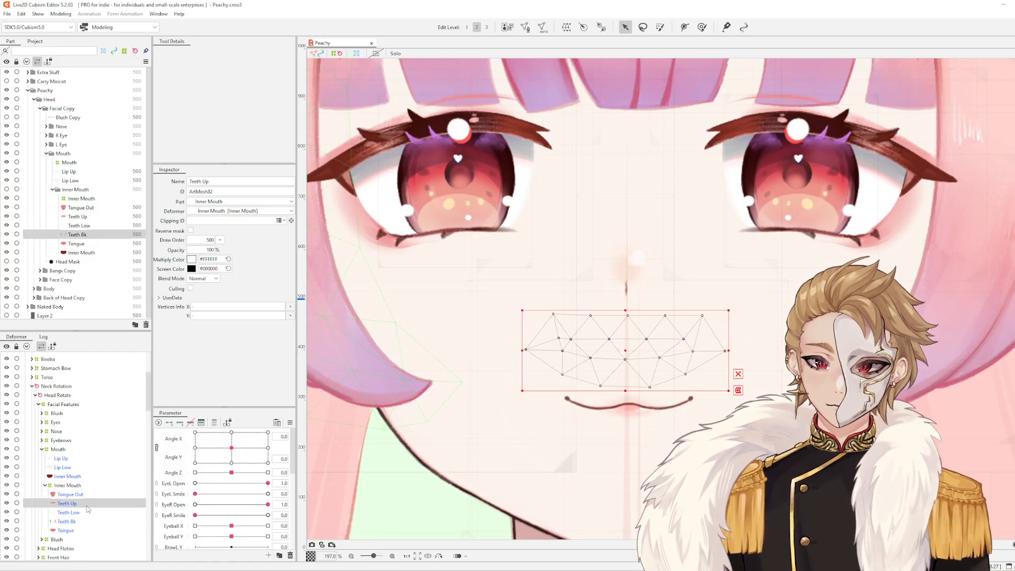
{"action": "left_click", "coordinate": [87, 494]}
{"action": "left_click", "coordinate": [84, 503]}
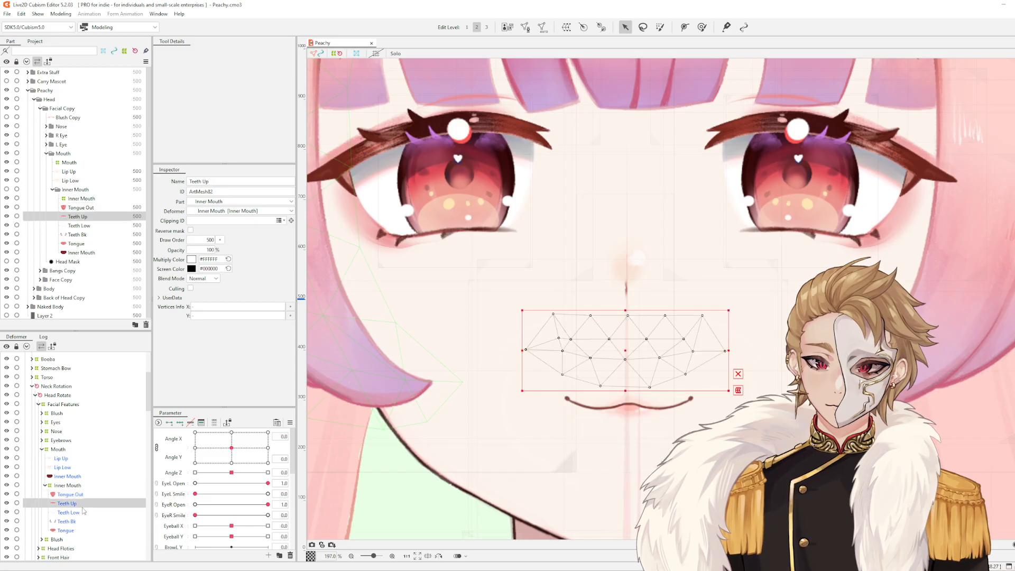
{"action": "left_click", "coordinate": [84, 513]}
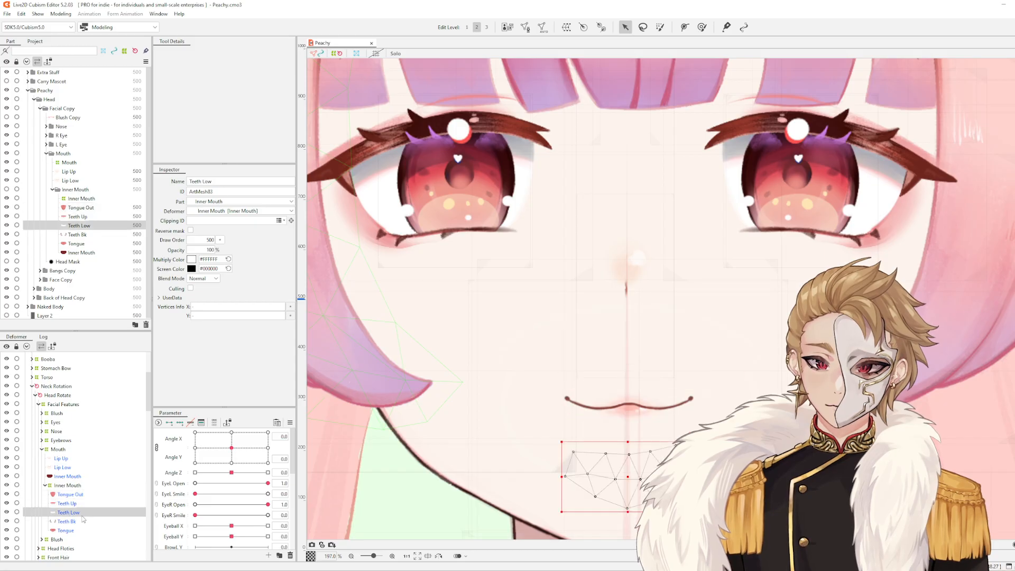
{"action": "left_click", "coordinate": [44, 485]}
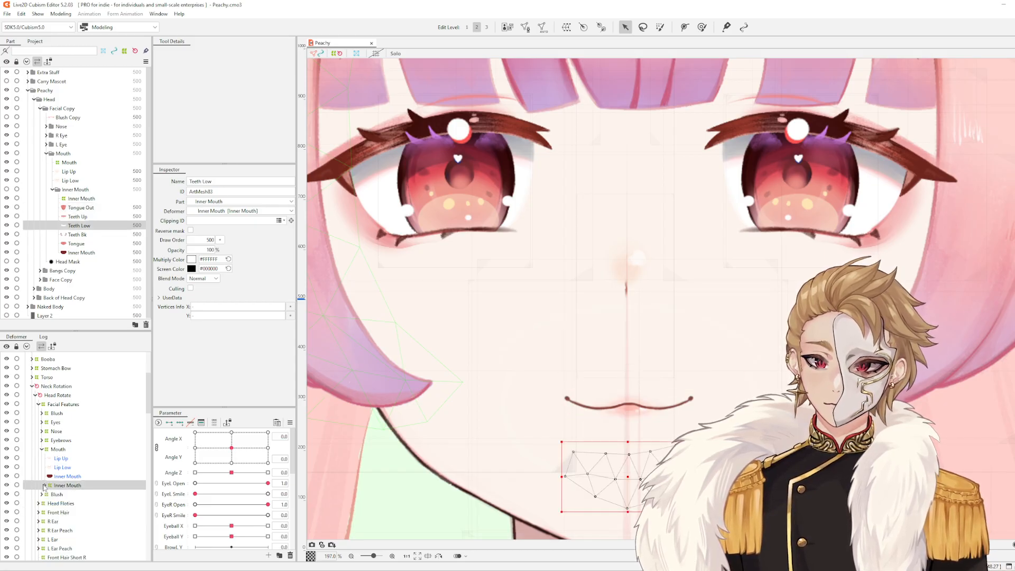
{"action": "left_click", "coordinate": [73, 475]}
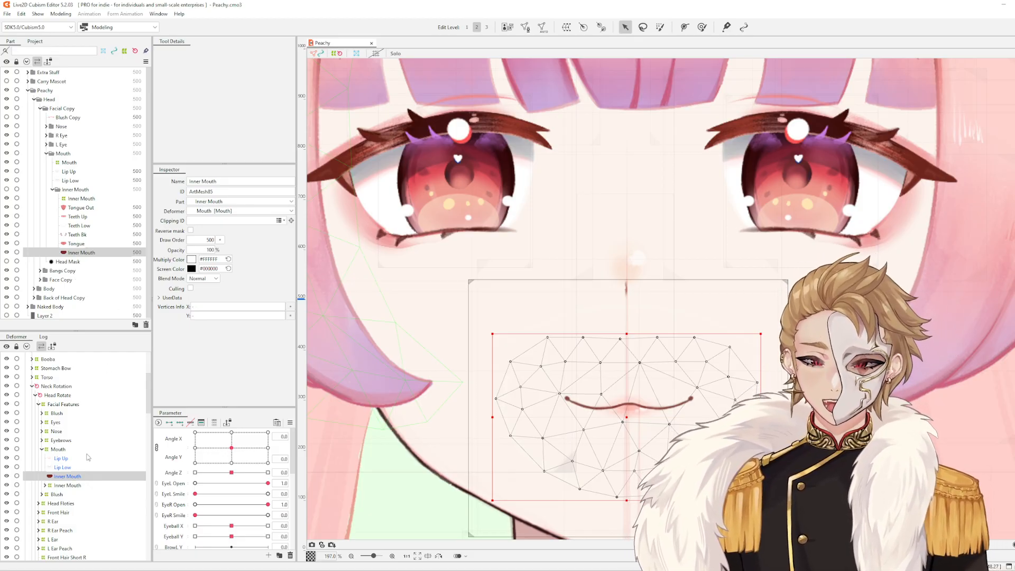
Open the Lip Up mesh for manual mesh editing
{"action": "left_click", "coordinate": [80, 458]}
{"action": "scroll", "coordinate": [613, 393], "scroll_direction": "up", "scroll_amount": 2}
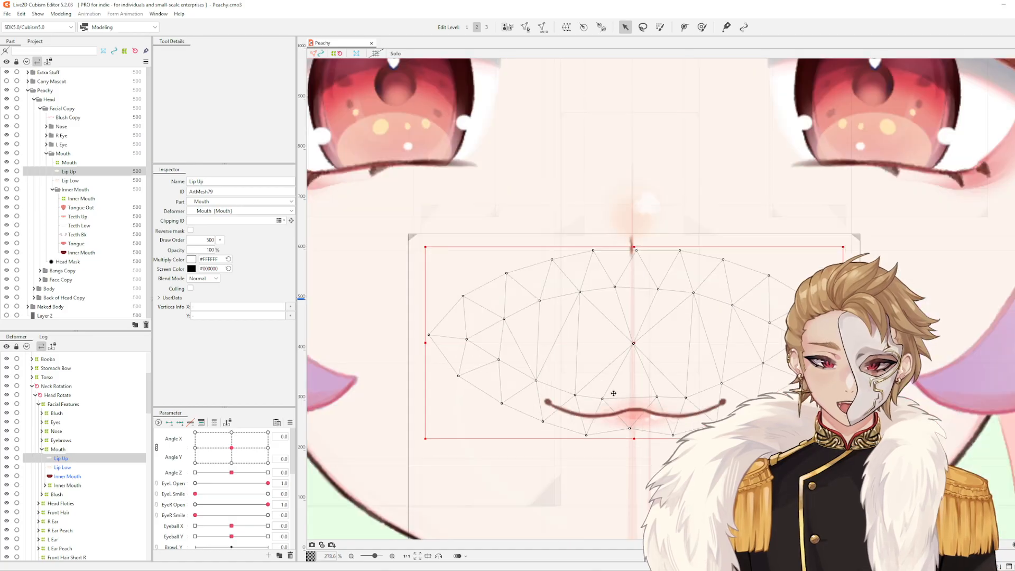
{"action": "left_click_drag", "start_coordinate": [614, 393], "coordinate": [619, 341]}
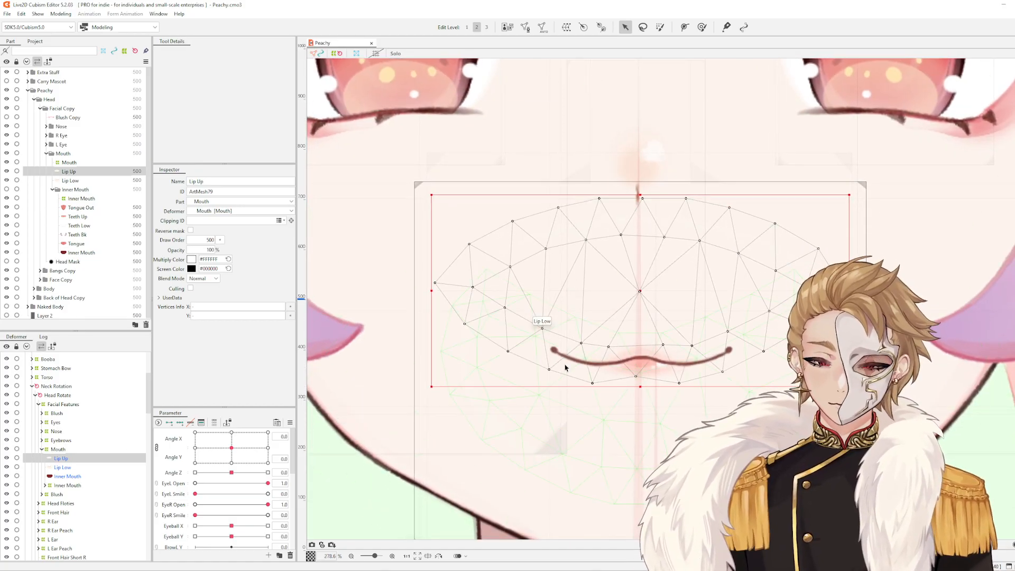
{"action": "scroll", "coordinate": [610, 365], "scroll_direction": "up", "scroll_amount": 4}
{"action": "scroll", "coordinate": [666, 378], "scroll_direction": "down", "scroll_amount": 2}
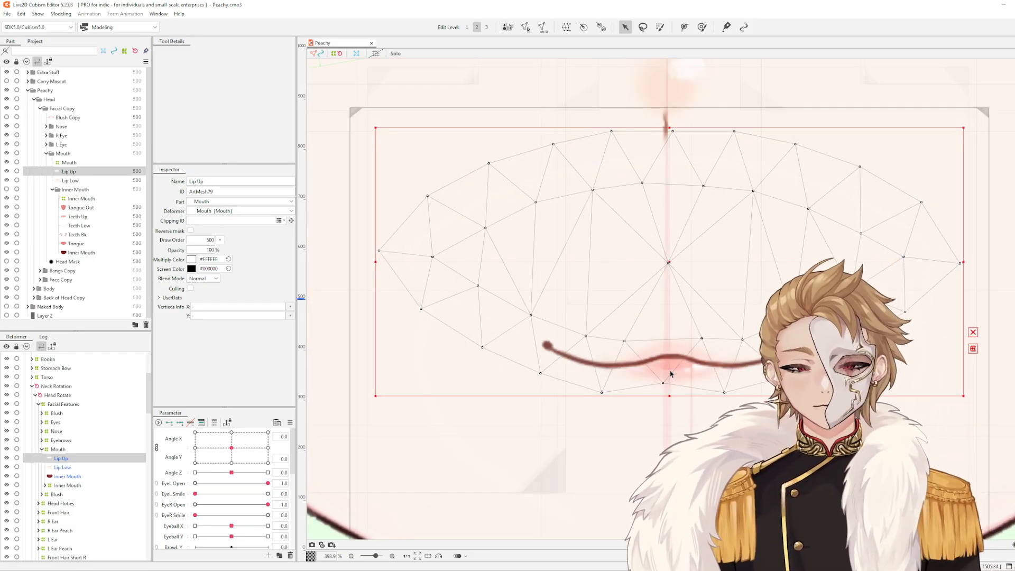
{"action": "double_click", "coordinate": [670, 373]}
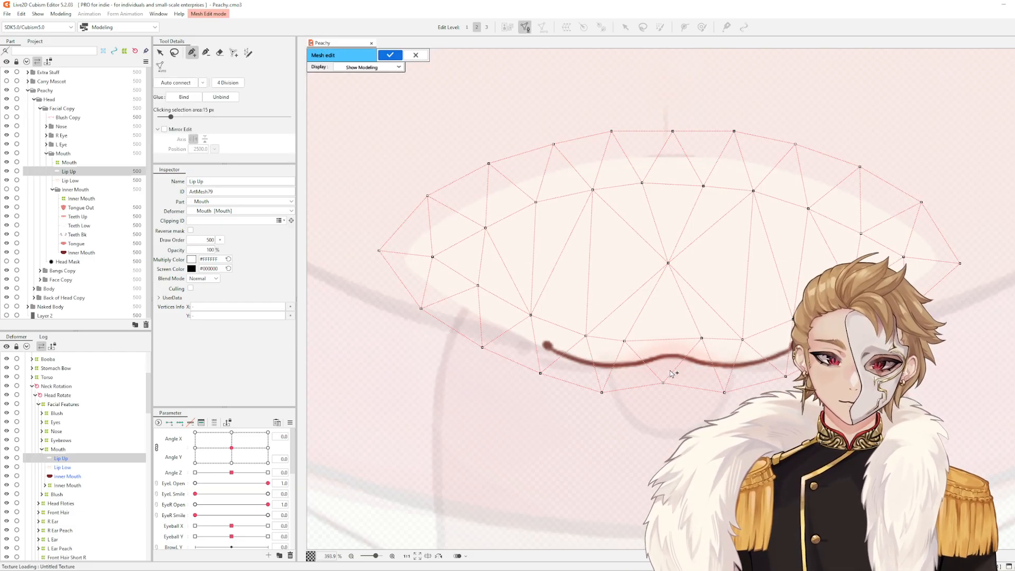
{"action": "scroll", "coordinate": [692, 283], "scroll_direction": "down", "scroll_amount": 2}
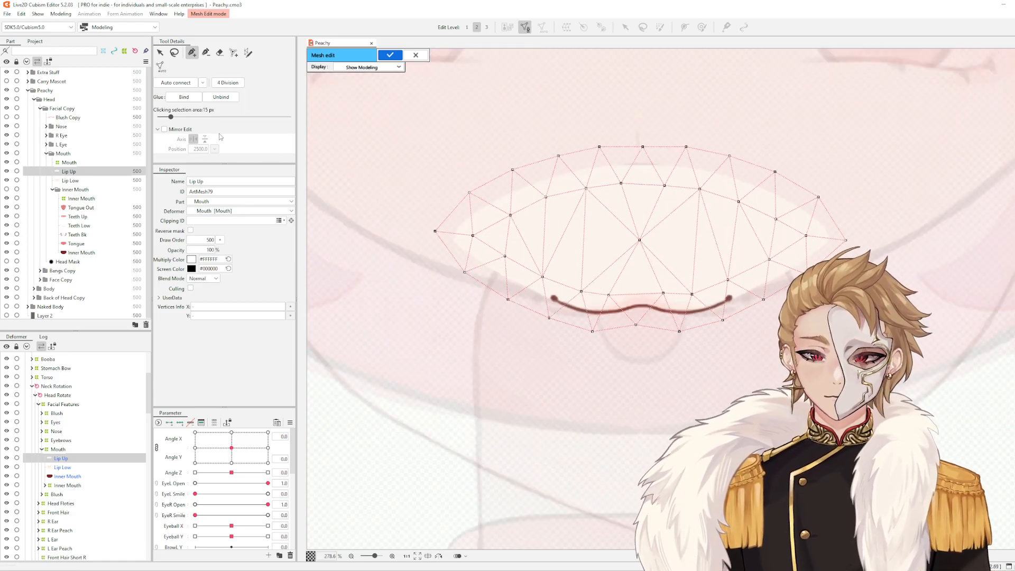
Erase all existing mesh points of the upper lip with an enlarged Eraser brush
{"action": "left_click", "coordinate": [219, 52]}
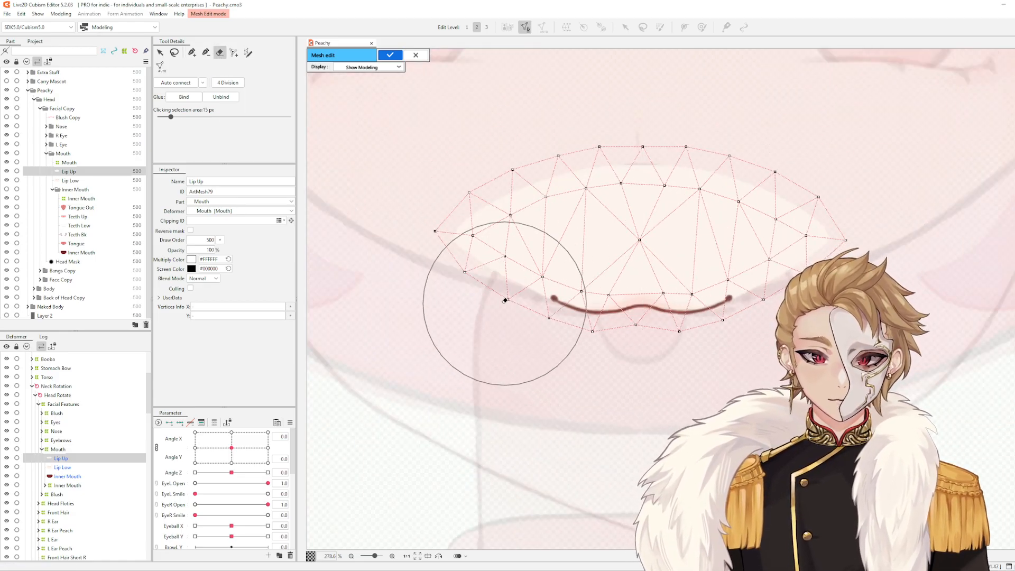
{"action": "left_click_drag", "start_coordinate": [704, 269], "coordinate": [671, 342]}
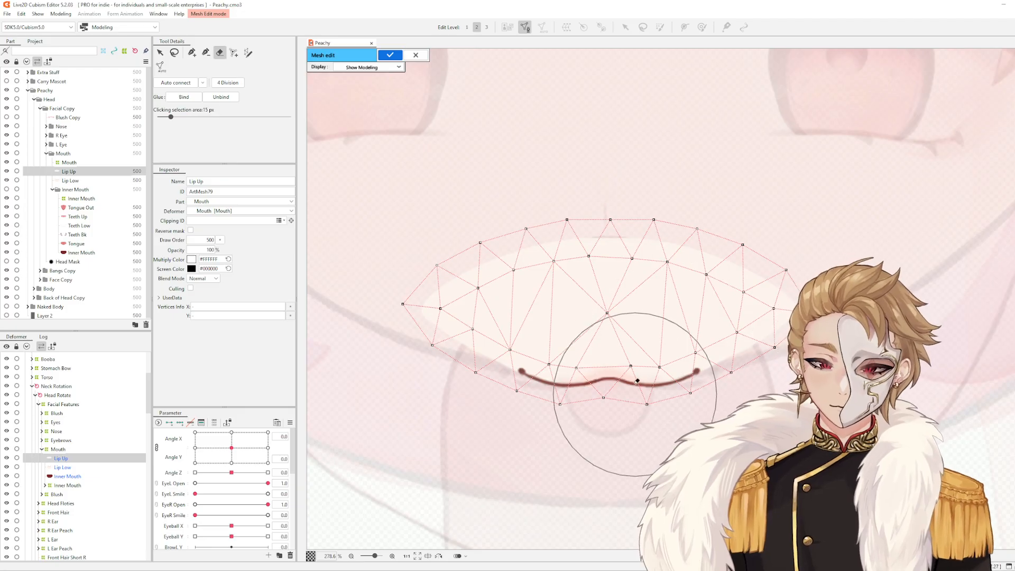
{"action": "key", "text": "b"}
{"action": "left_click_drag", "start_coordinate": [600, 218], "coordinate": [586, 343]}
{"action": "mouse_move", "coordinate": [425, 329]}
{"action": "left_mouse_down"}
{"action": "mouse_move", "coordinate": [420, 297]}
{"action": "mouse_move", "coordinate": [845, 301]}
{"action": "left_mouse_up"}
{"action": "scroll", "coordinate": [592, 373], "scroll_direction": "up", "scroll_amount": 2}
{"action": "left_click_drag", "start_coordinate": [592, 374], "coordinate": [746, 340]}
{"action": "scroll", "coordinate": [745, 338], "scroll_direction": "down", "scroll_amount": 1}
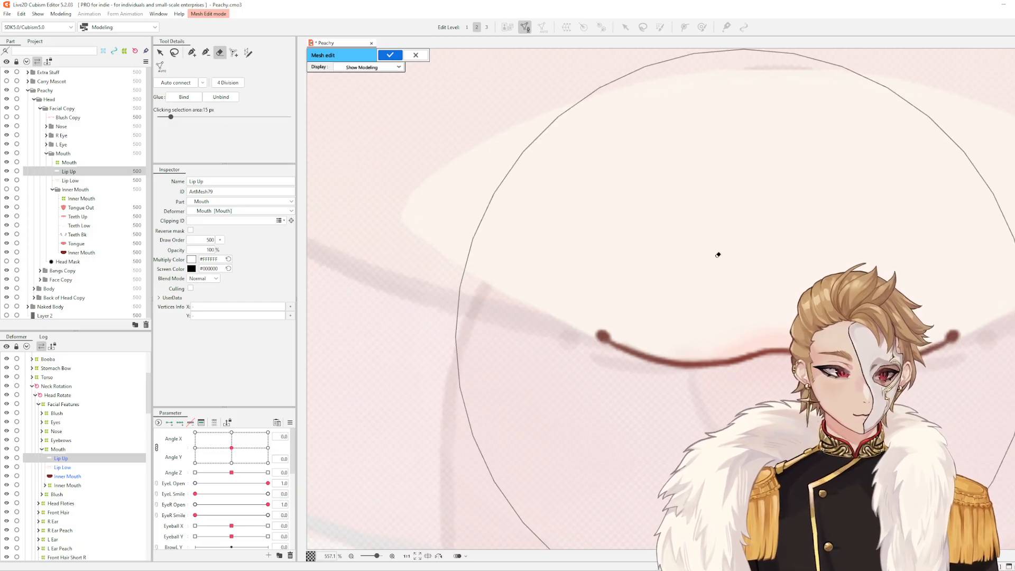
{"action": "left_click_drag", "start_coordinate": [652, 269], "coordinate": [617, 274]}
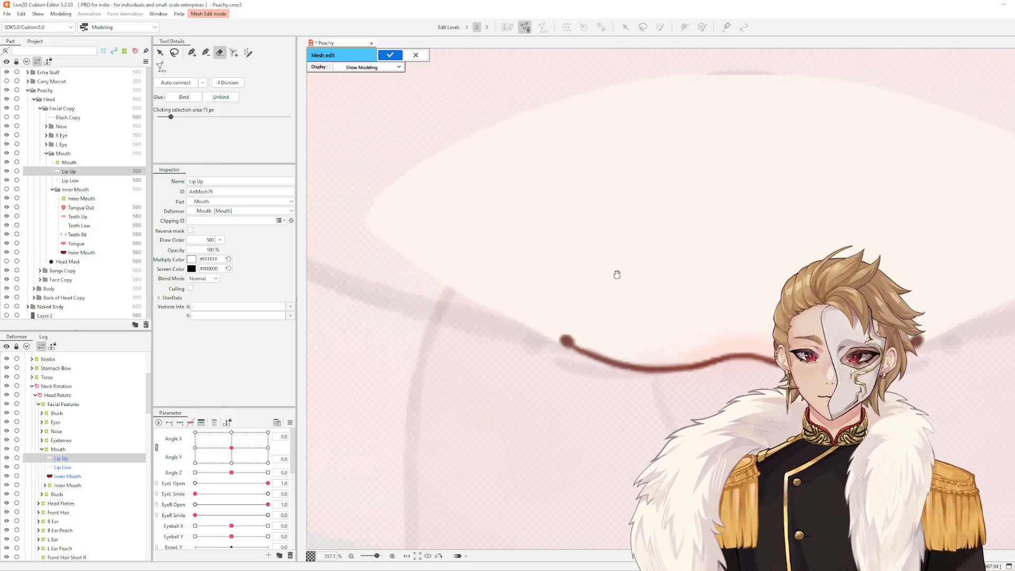
Place a chain of mesh points just above the upper lip line, from its left corner through the left dip
{"action": "left_click", "coordinate": [192, 53]}
{"action": "scroll", "coordinate": [601, 320], "scroll_direction": "up", "scroll_amount": 1}
{"action": "left_click_drag", "start_coordinate": [601, 321], "coordinate": [531, 285]}
{"action": "scroll", "coordinate": [530, 285], "scroll_direction": "down", "scroll_amount": 1}
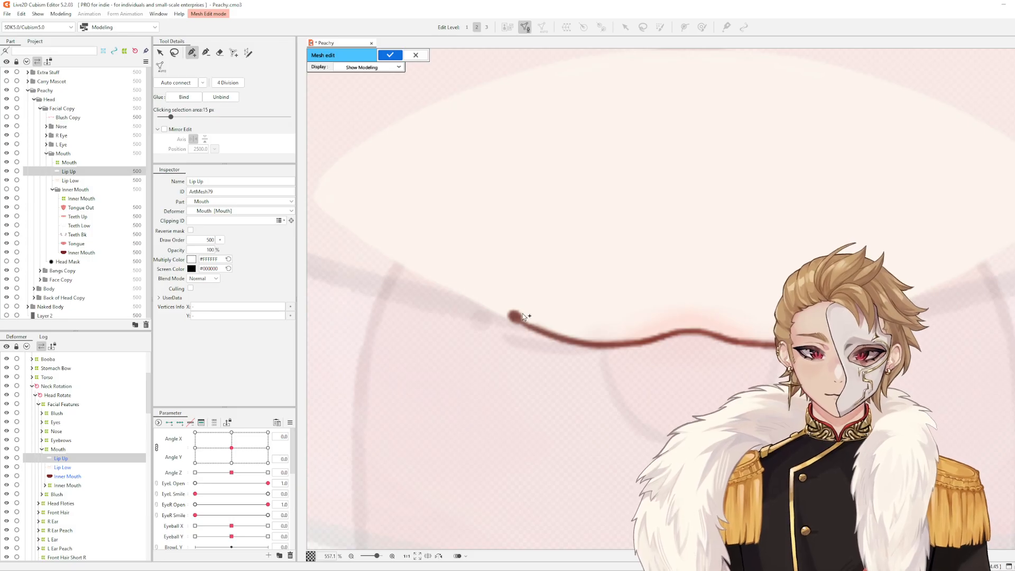
{"action": "left_click", "coordinate": [501, 310]}
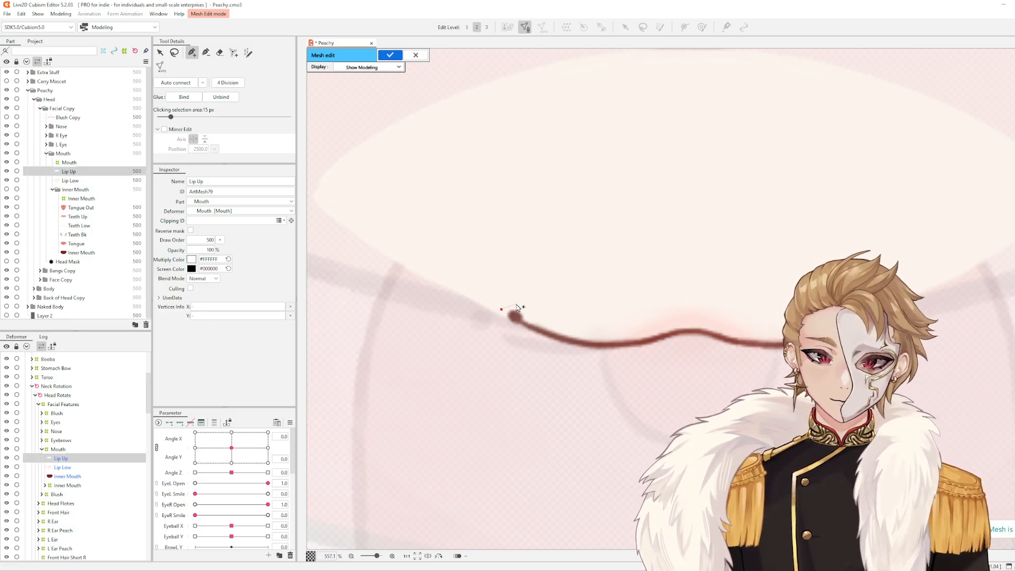
{"action": "left_click", "coordinate": [560, 330]}
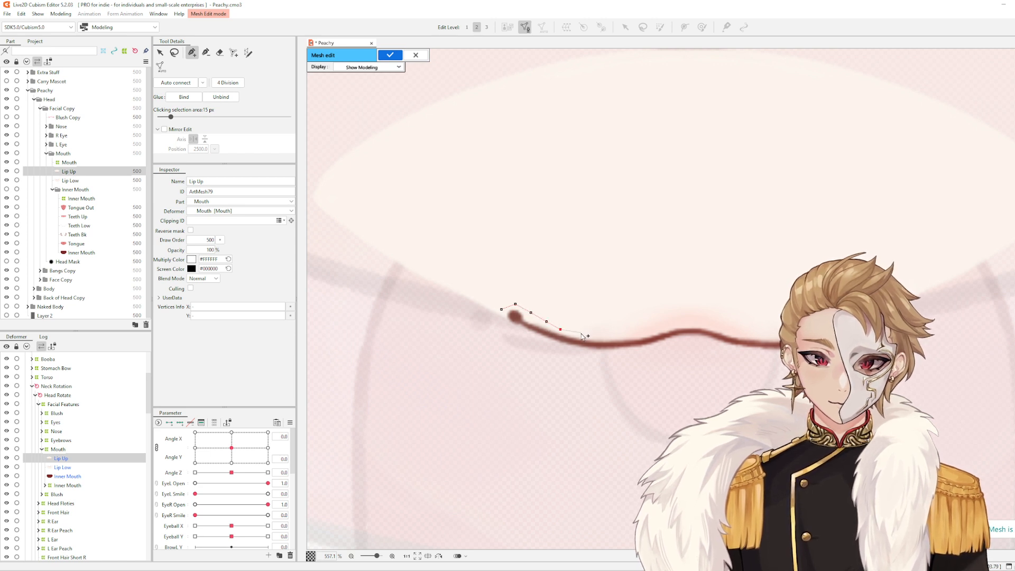
{"action": "left_click", "coordinate": [596, 336]}
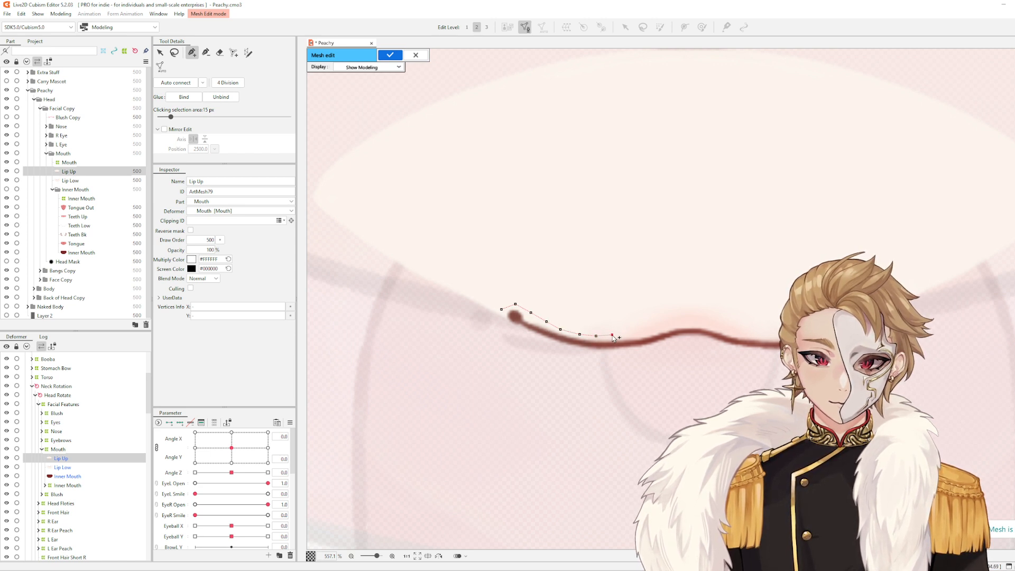
{"action": "left_click", "coordinate": [630, 334]}
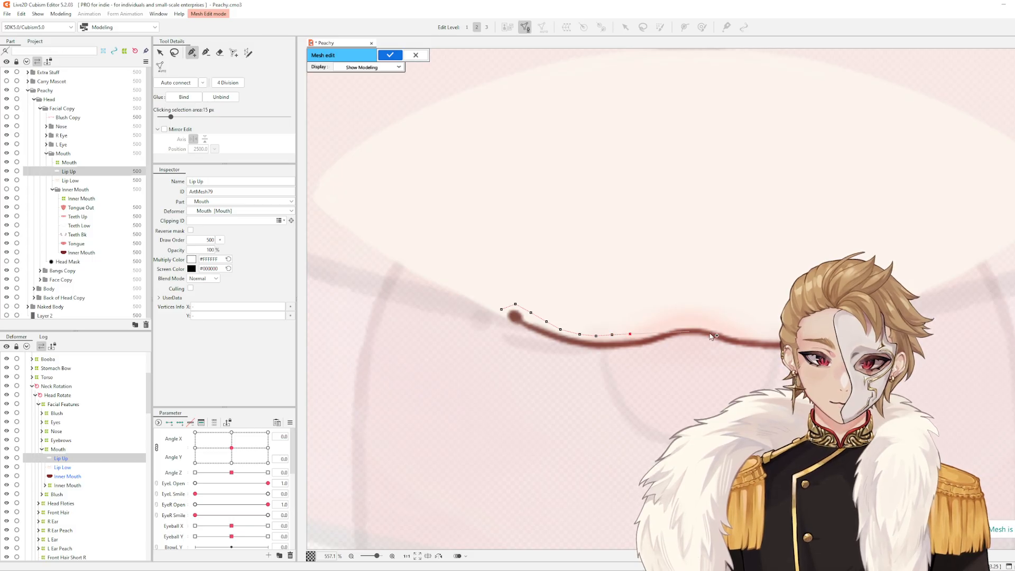
{"action": "scroll", "coordinate": [708, 334], "scroll_direction": "up", "scroll_amount": 2}
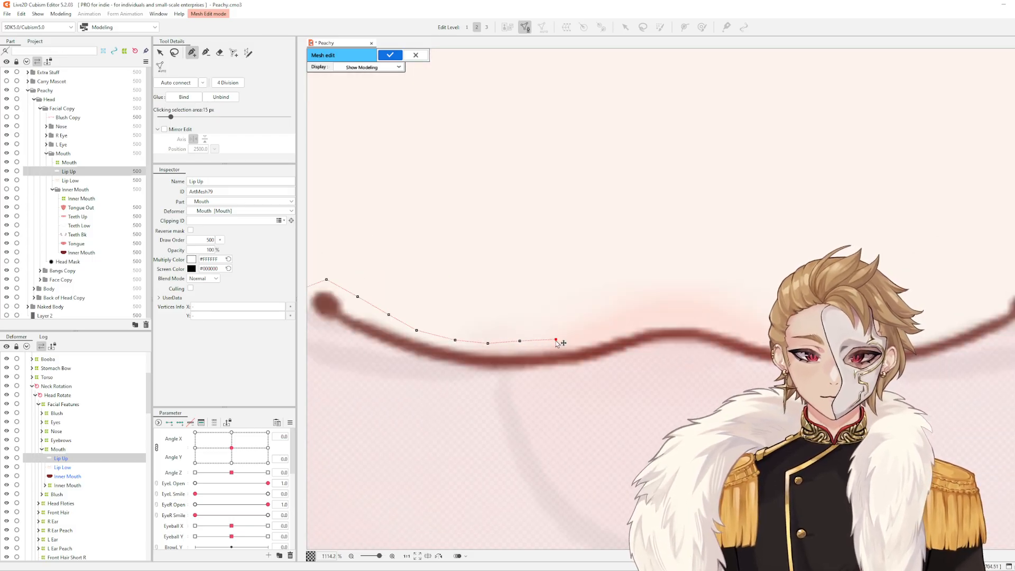
{"action": "left_click_drag", "start_coordinate": [556, 339], "coordinate": [555, 336]}
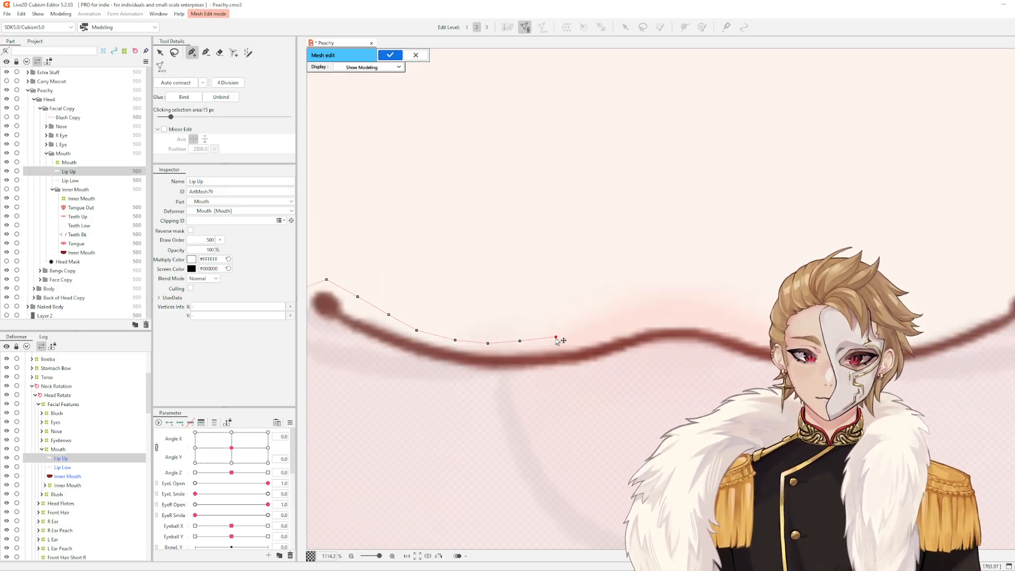
Continue the upper edge of the mesh outline over the raised centre of the lip line with evenly spaced points
{"action": "left_click", "coordinate": [588, 331]}
{"action": "left_click", "coordinate": [627, 321]}
{"action": "left_click", "coordinate": [656, 316]}
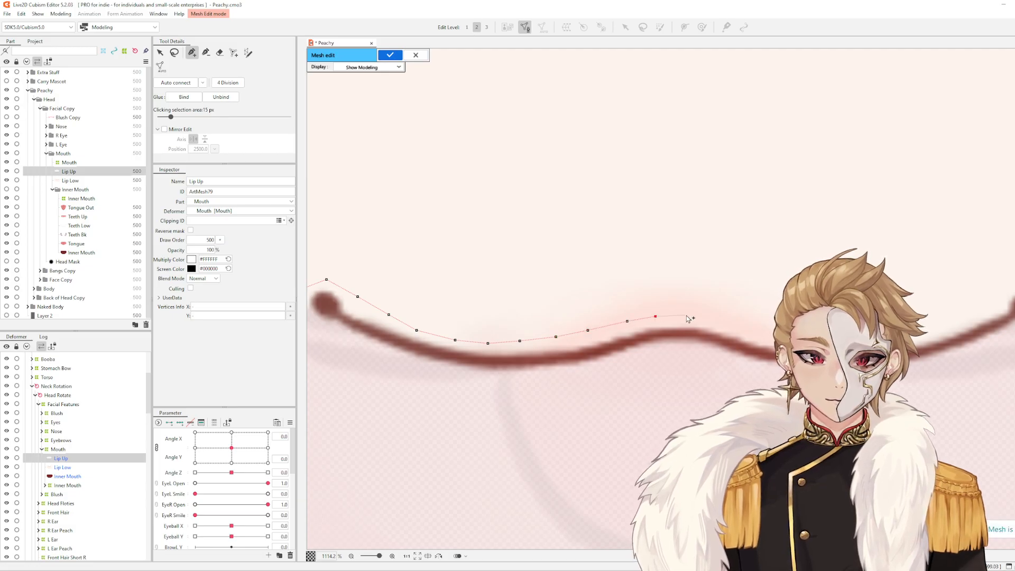
{"action": "left_click", "coordinate": [686, 315]}
{"action": "left_click", "coordinate": [716, 316]}
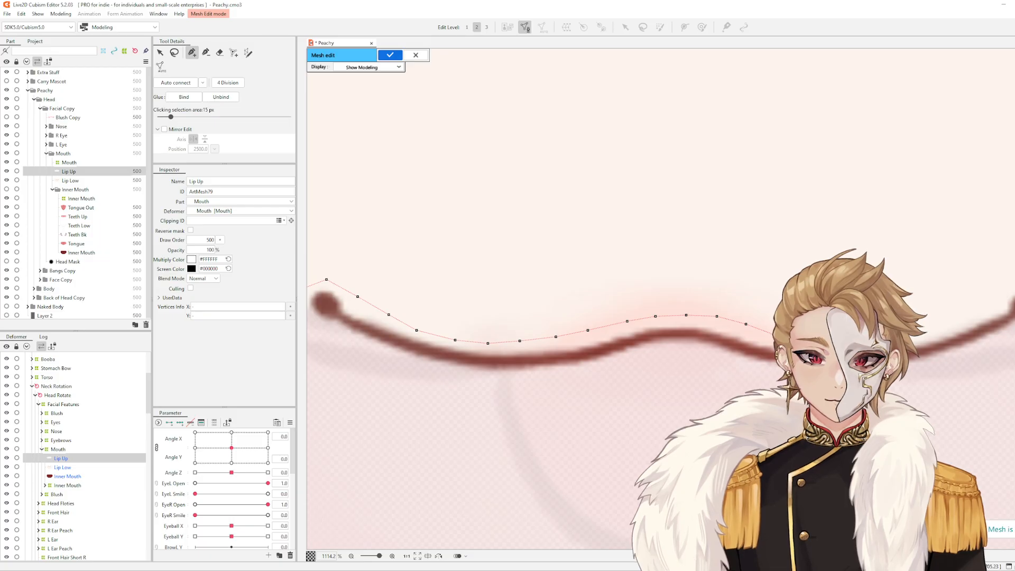
{"action": "scroll", "coordinate": [761, 338], "scroll_direction": "up", "scroll_amount": 2}
{"action": "scroll", "coordinate": [766, 338], "scroll_direction": "down", "scroll_amount": 2}
{"action": "scroll", "coordinate": [793, 339], "scroll_direction": "up", "scroll_amount": 2}
{"action": "scroll", "coordinate": [674, 345], "scroll_direction": "down", "scroll_amount": 2}
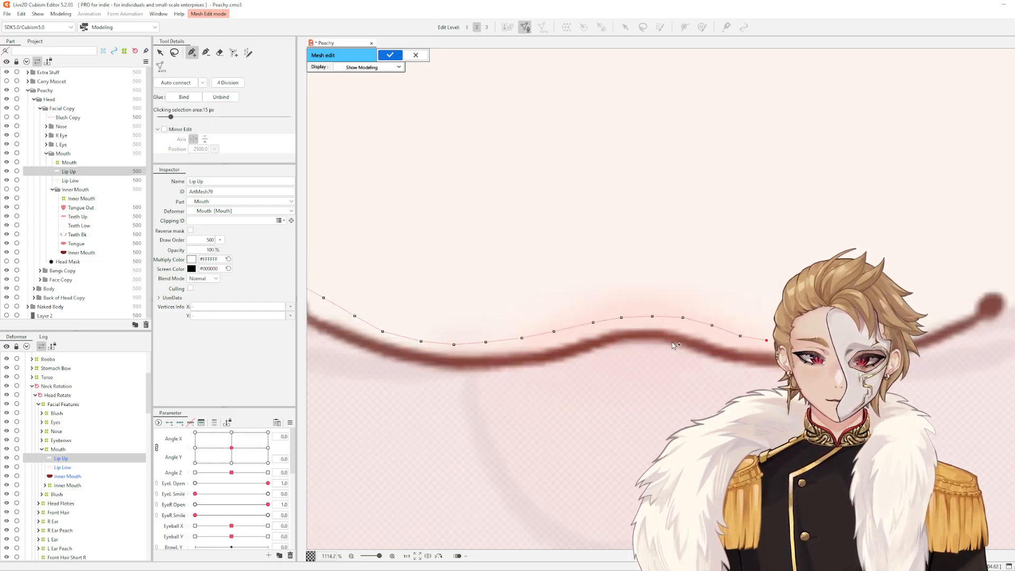
Extend the upper edge of the outline through the right dip and up towards the lip's right corner
{"action": "left_click_drag", "start_coordinate": [783, 344], "coordinate": [616, 345]}
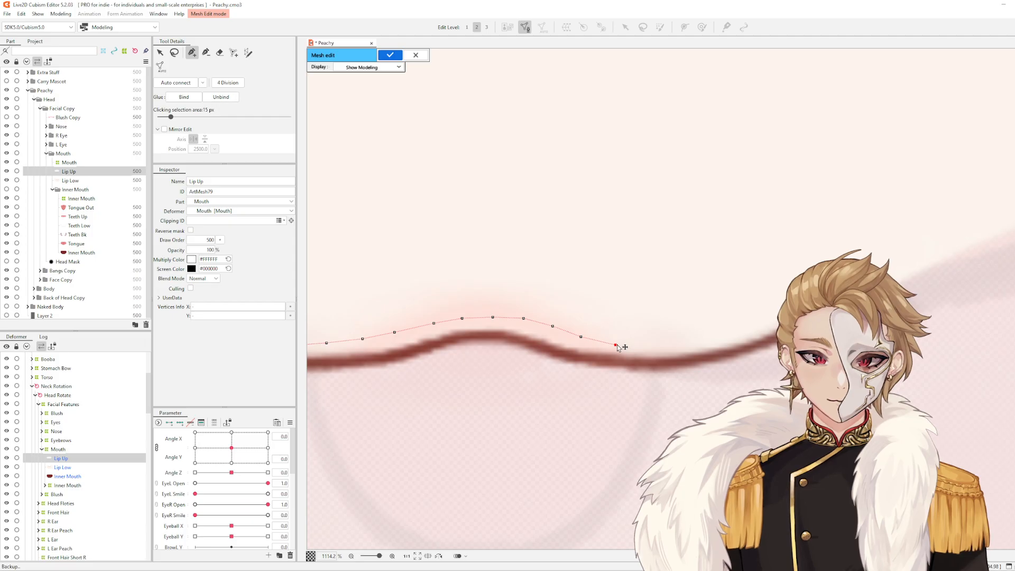
{"action": "left_click", "coordinate": [648, 348]}
{"action": "left_click", "coordinate": [682, 347]}
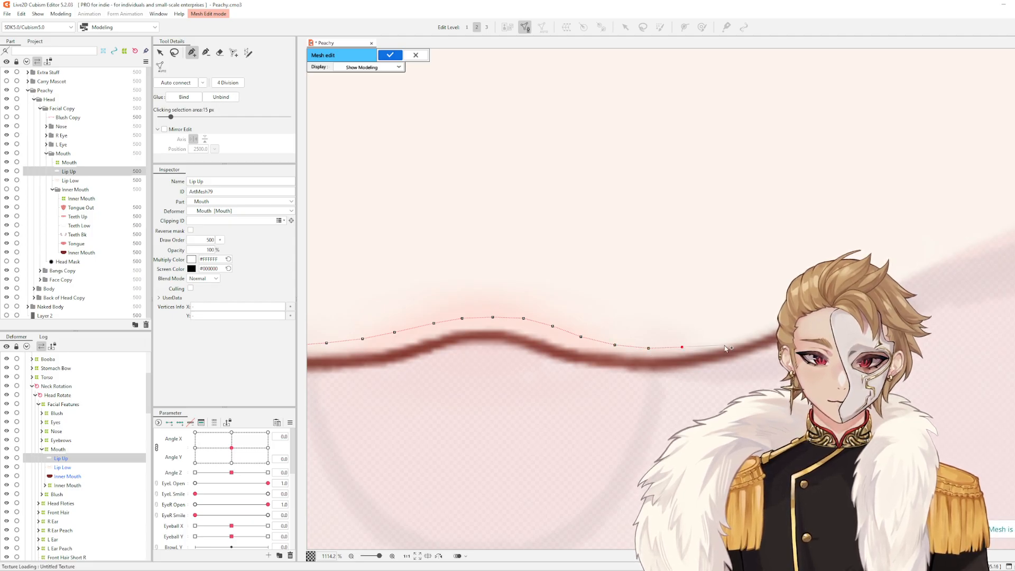
{"action": "left_click", "coordinate": [715, 343]}
{"action": "left_click", "coordinate": [749, 331]}
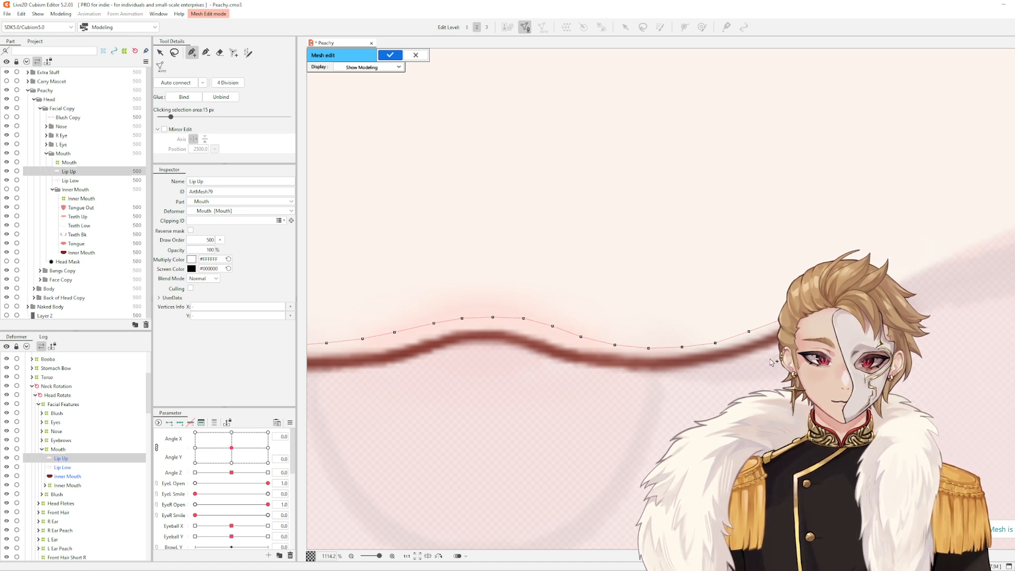
Place outline points below the lip line, from the right corner back past the raised centre, opposite the upper points
{"action": "left_click", "coordinate": [729, 369]}
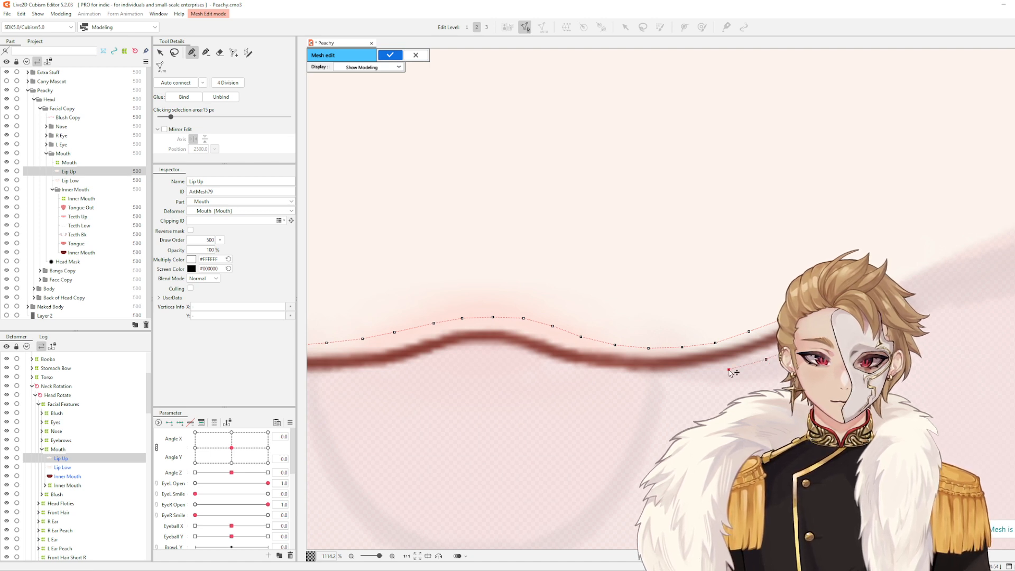
{"action": "left_click", "coordinate": [688, 378]}
{"action": "left_click", "coordinate": [653, 381]}
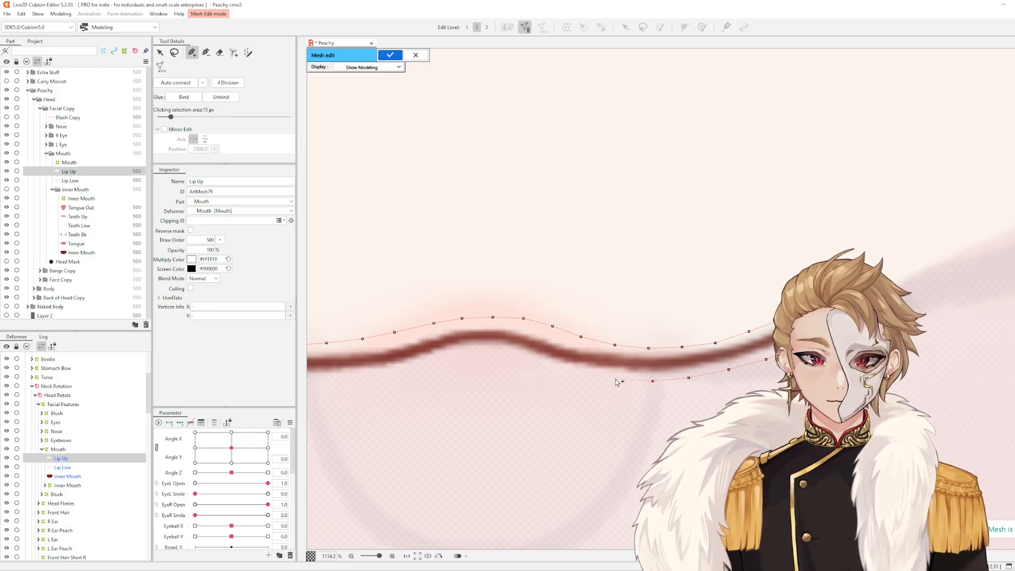
{"action": "left_click", "coordinate": [612, 378]}
{"action": "left_click", "coordinate": [569, 373]}
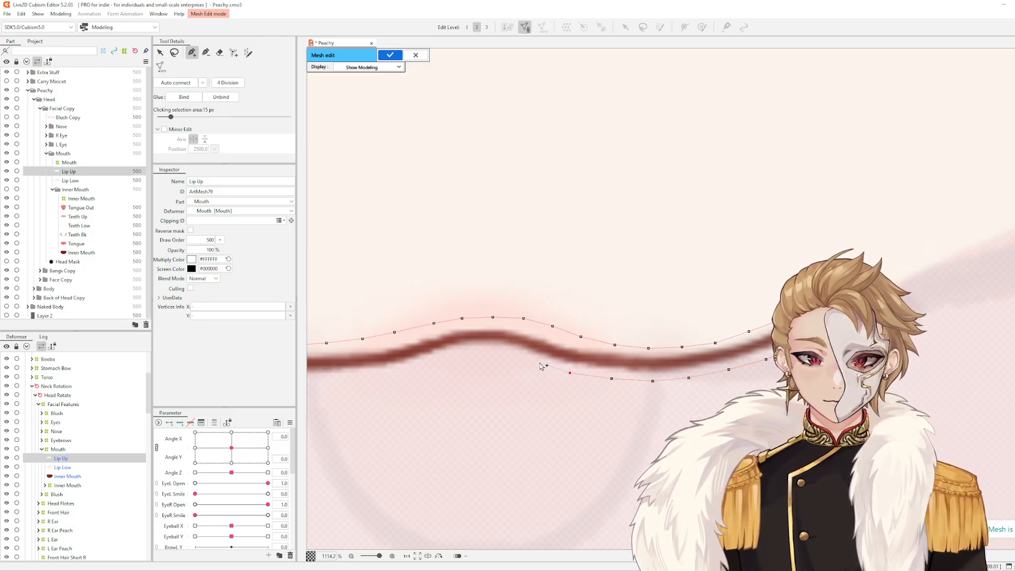
{"action": "left_click", "coordinate": [539, 362]}
{"action": "left_click", "coordinate": [514, 354]}
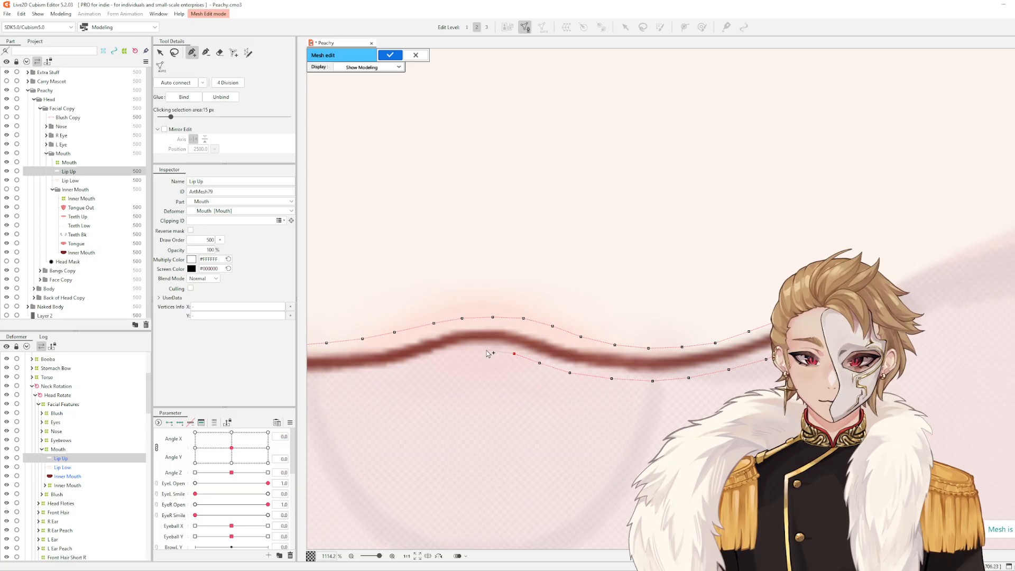
{"action": "left_click_drag", "start_coordinate": [490, 351], "coordinate": [572, 324]}
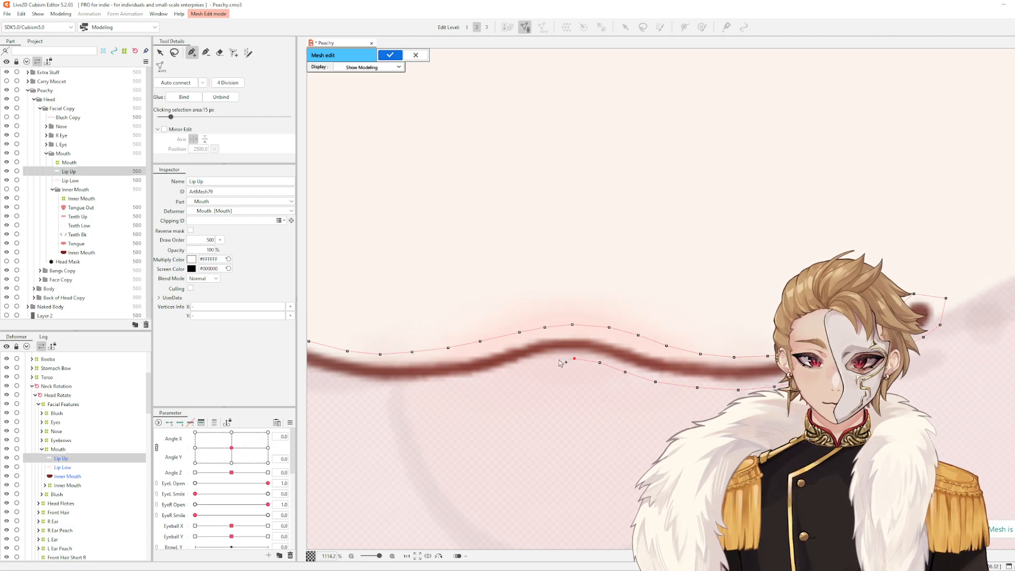
{"action": "left_click_drag", "start_coordinate": [551, 363], "coordinate": [649, 364]}
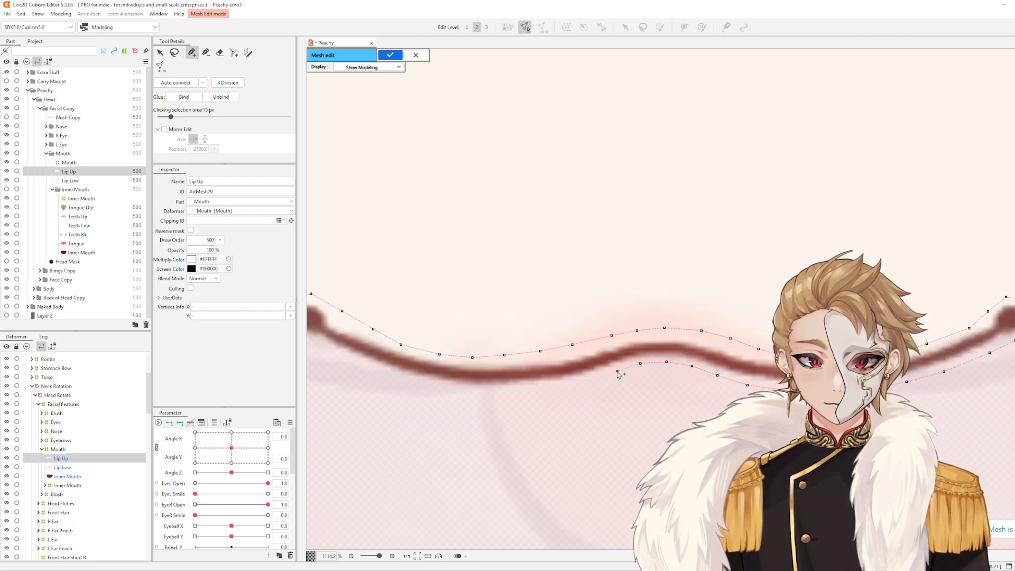
{"action": "left_click_drag", "start_coordinate": [612, 335], "coordinate": [607, 336]}
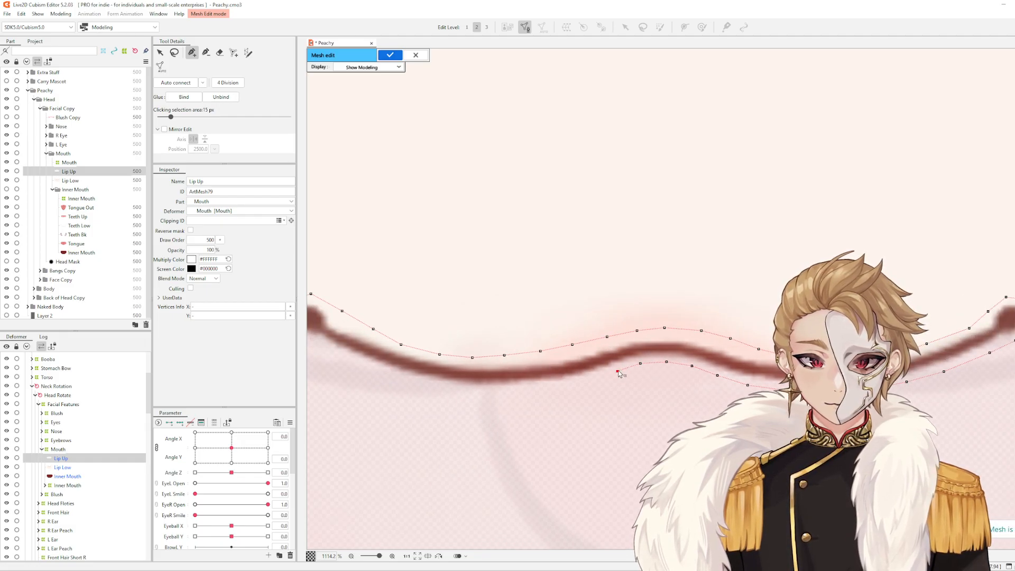
Continue the lower edge of the outline to the left corner and close it at the first point
{"action": "left_click", "coordinate": [583, 382]}
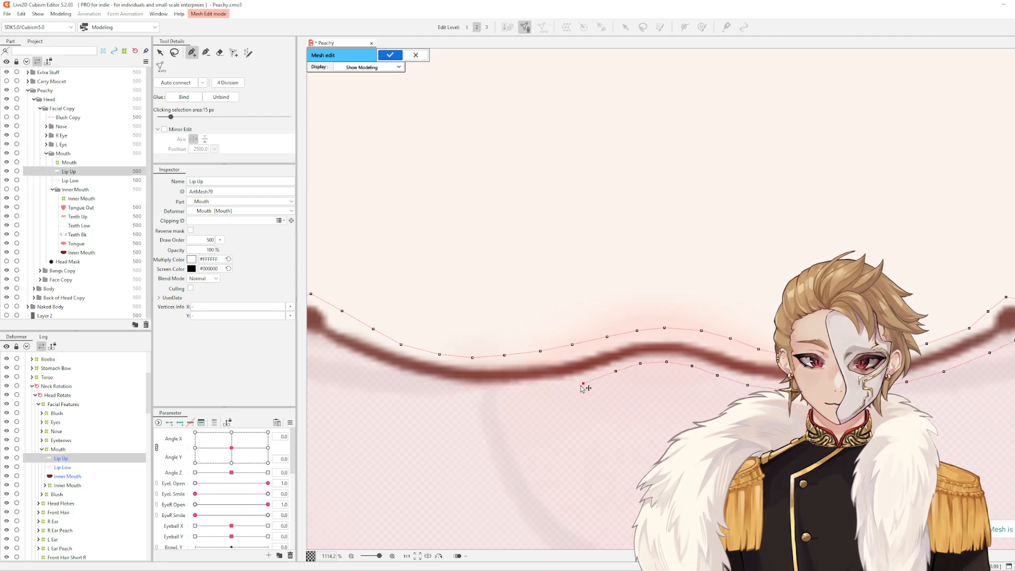
{"action": "left_click", "coordinate": [550, 392]}
{"action": "left_click", "coordinate": [515, 394]}
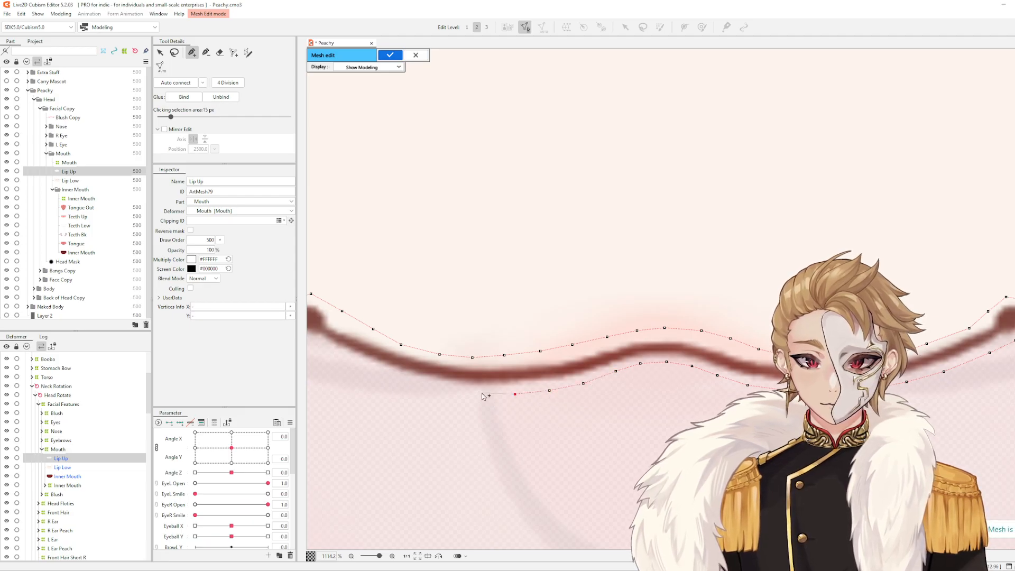
{"action": "scroll", "coordinate": [481, 395], "scroll_direction": "down", "scroll_amount": 3}
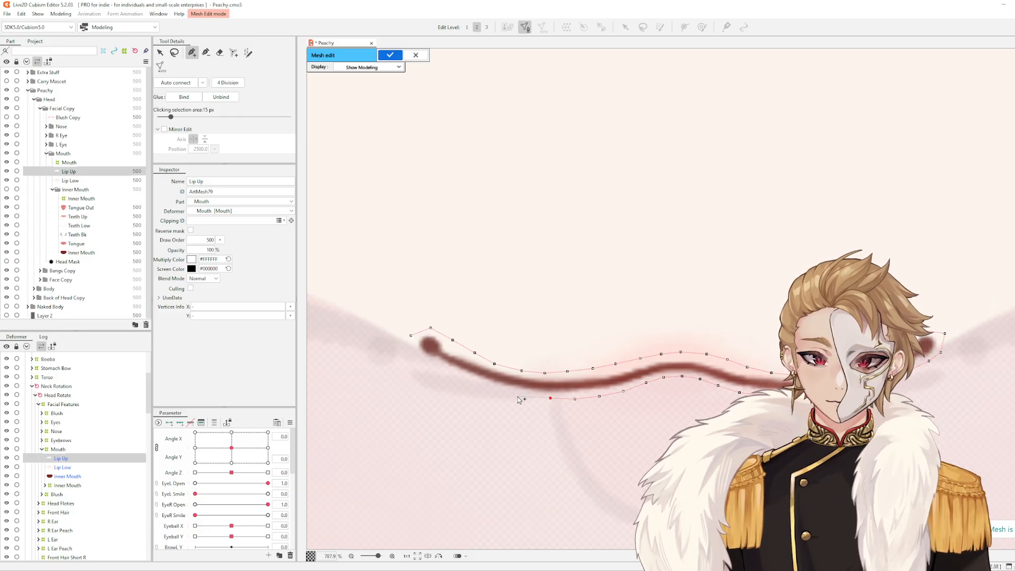
{"action": "left_click", "coordinate": [486, 388]}
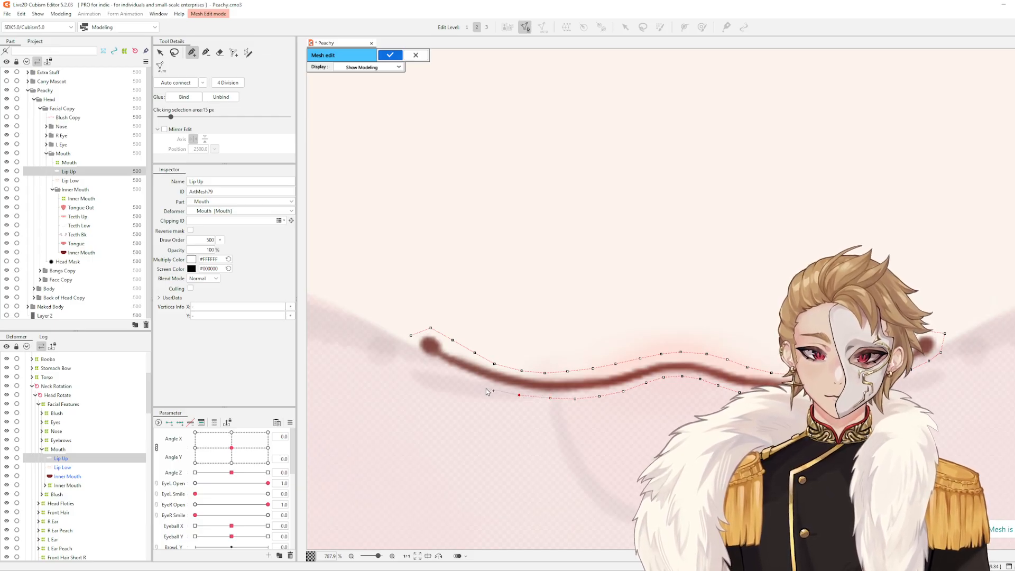
{"action": "left_click", "coordinate": [462, 379]}
{"action": "left_click", "coordinate": [436, 370]}
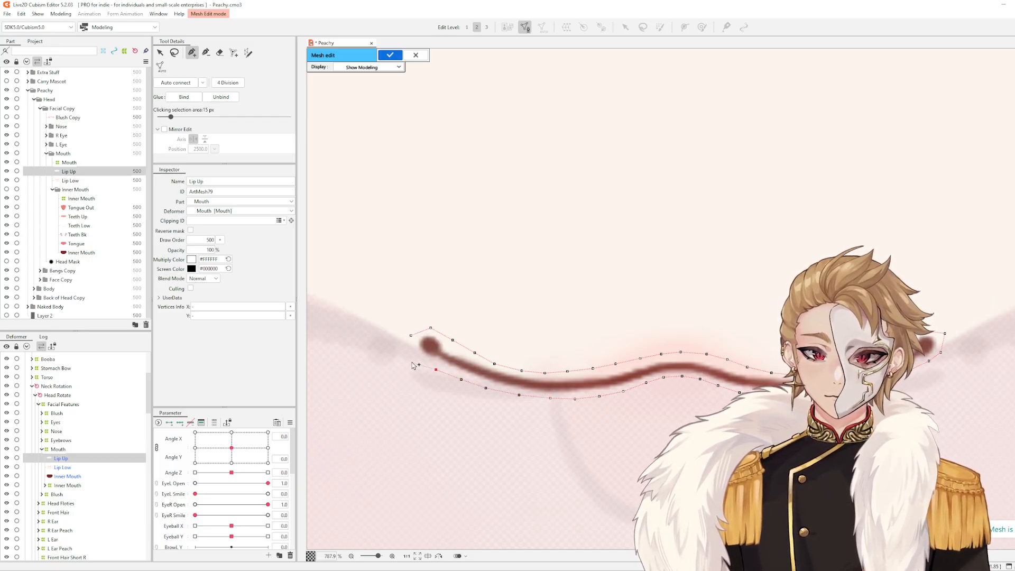
{"action": "left_click", "coordinate": [414, 357]}
{"action": "left_click", "coordinate": [411, 335]}
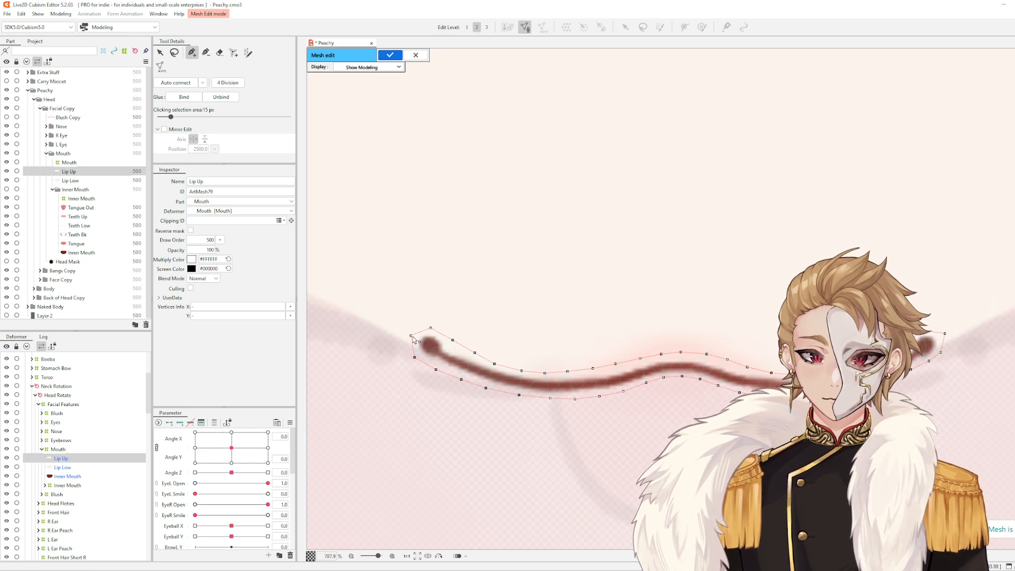
{"action": "left_click", "coordinate": [411, 336]}
Add a row of mesh points along the middle of the lip line, running from the left corner to the right
{"action": "left_click", "coordinate": [456, 359]}
{"action": "left_click", "coordinate": [479, 370]}
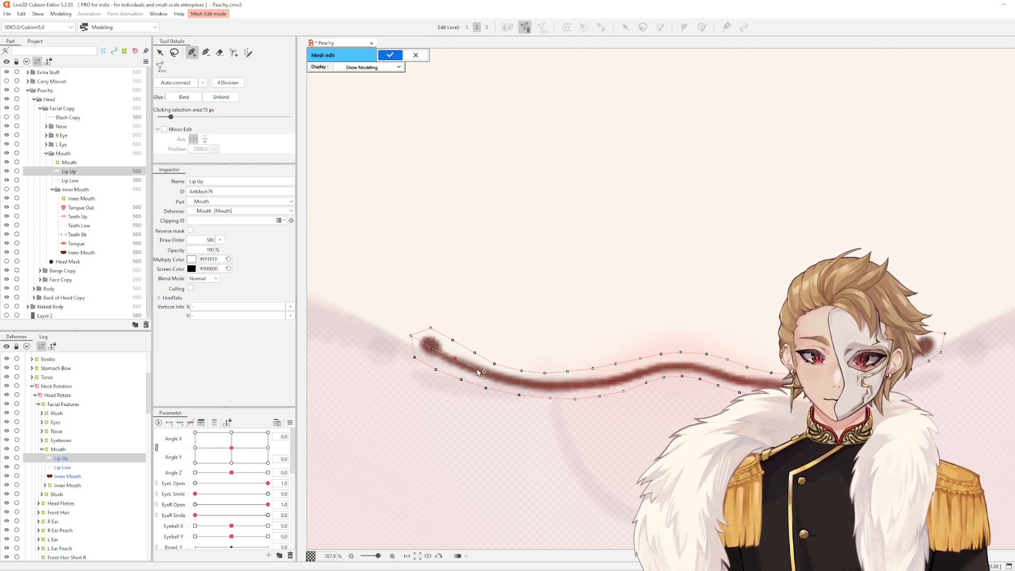
{"action": "left_click", "coordinate": [508, 380]}
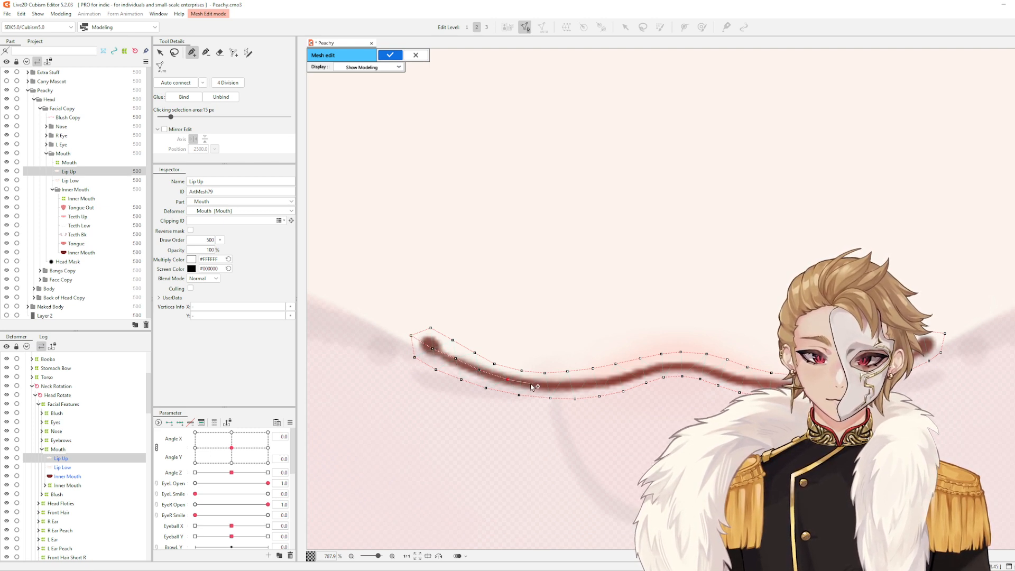
{"action": "left_click", "coordinate": [562, 385]}
{"action": "left_click", "coordinate": [584, 385]}
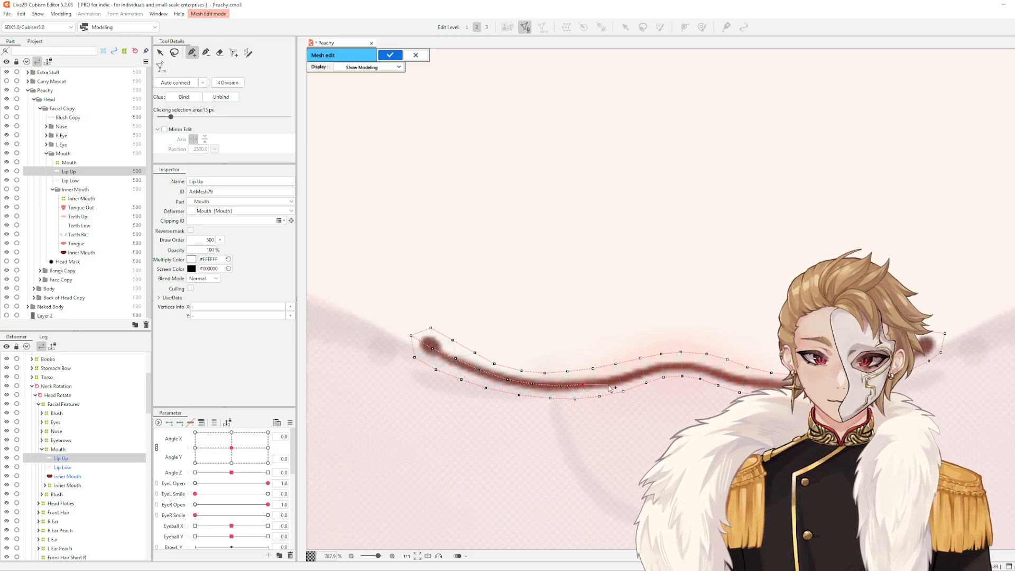
{"action": "left_click", "coordinate": [607, 380]}
{"action": "left_click", "coordinate": [630, 376]}
{"action": "left_click", "coordinate": [654, 371]}
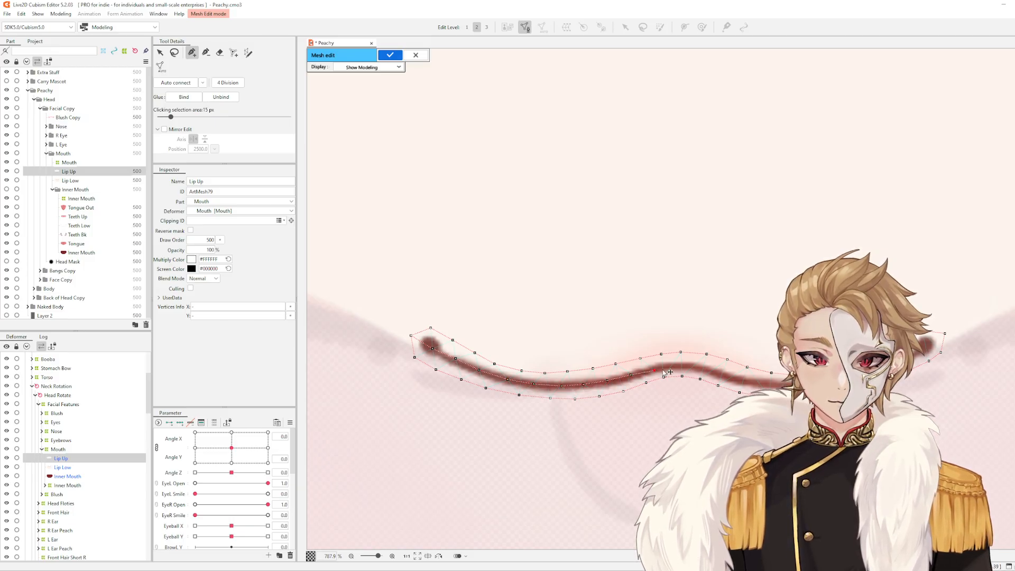
{"action": "left_click", "coordinate": [672, 367]}
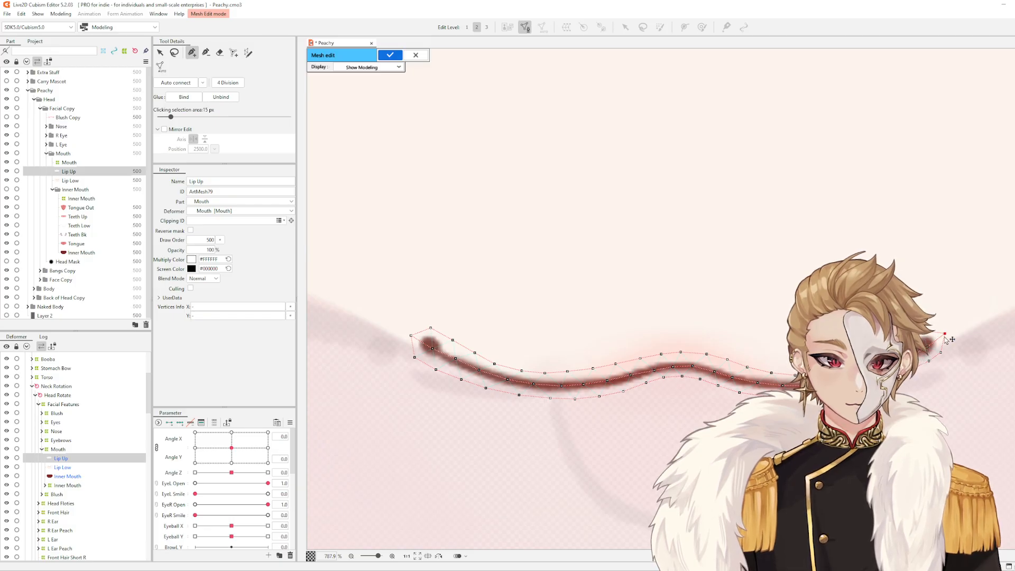
Auto-connect the upper lip's outline and centre points into a triangulated mesh and check it against the face
{"action": "left_click", "coordinate": [176, 82]}
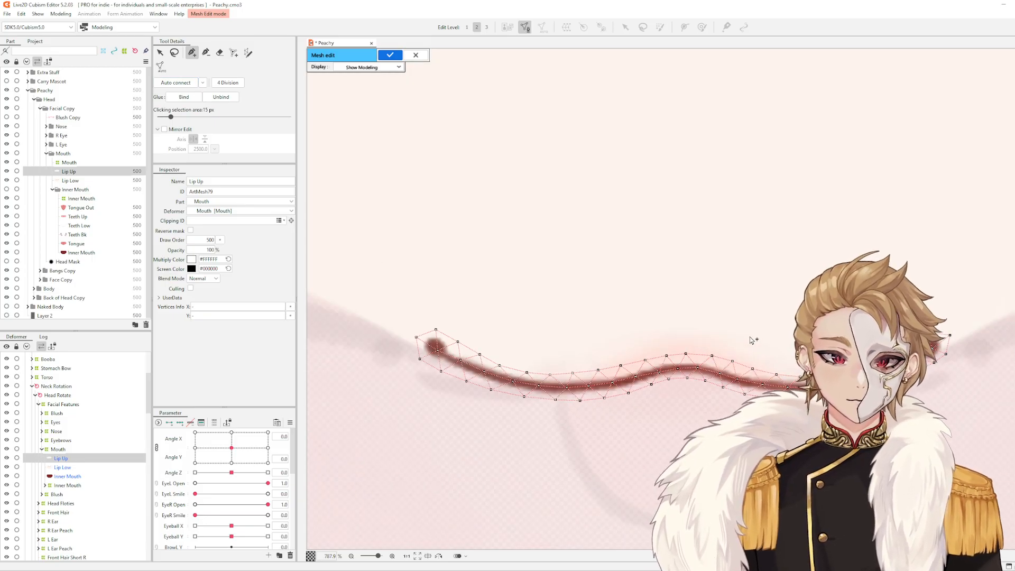
{"action": "left_click_drag", "start_coordinate": [752, 340], "coordinate": [859, 272]}
{"action": "scroll", "coordinate": [859, 272], "scroll_direction": "down", "scroll_amount": 2}
{"action": "scroll", "coordinate": [739, 312], "scroll_direction": "down", "scroll_amount": 9}
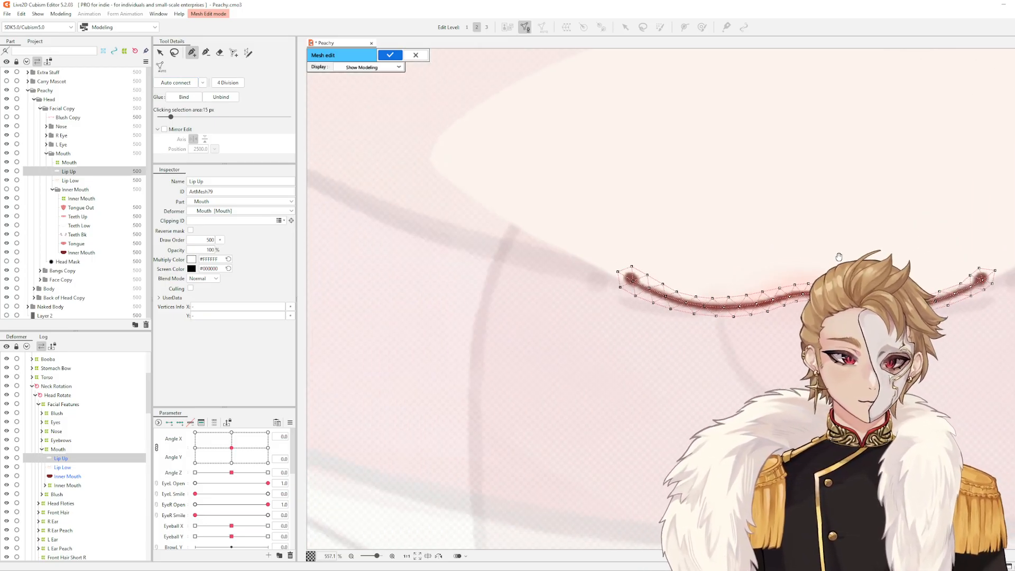
{"action": "scroll", "coordinate": [739, 312], "scroll_direction": "up", "scroll_amount": 5}
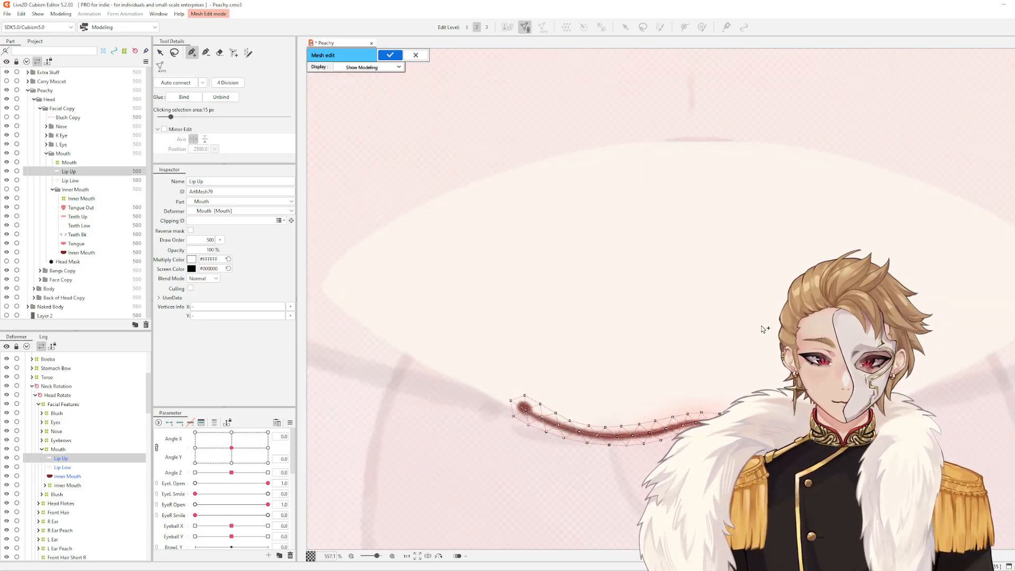
{"action": "scroll", "coordinate": [584, 339], "scroll_direction": "down", "scroll_amount": 2}
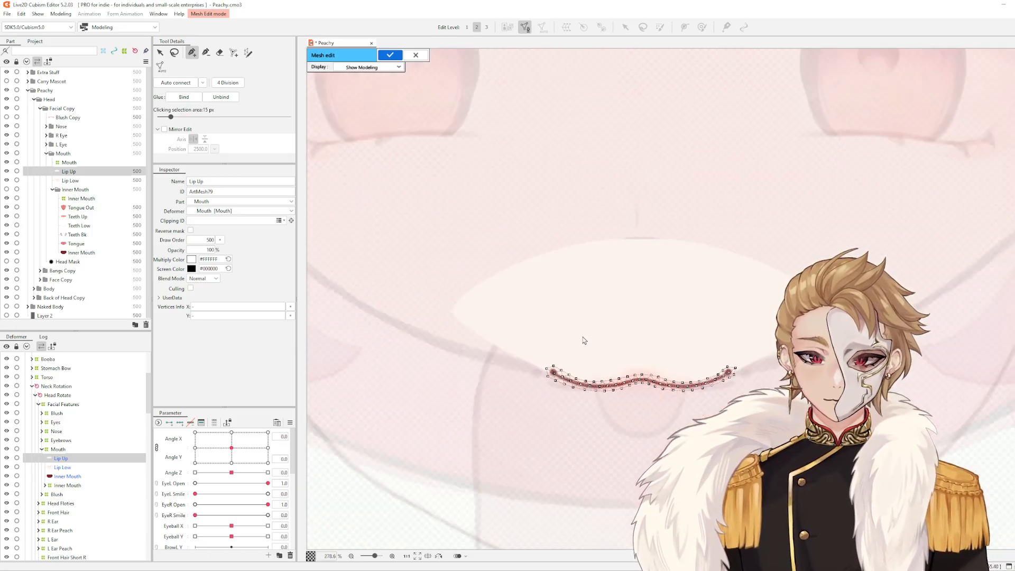
Extend the upper lip's mesh outline from its left corner around the skin fill's left end and along its upper edge to the centre
{"action": "scroll", "coordinate": [564, 331], "scroll_direction": "up", "scroll_amount": 2}
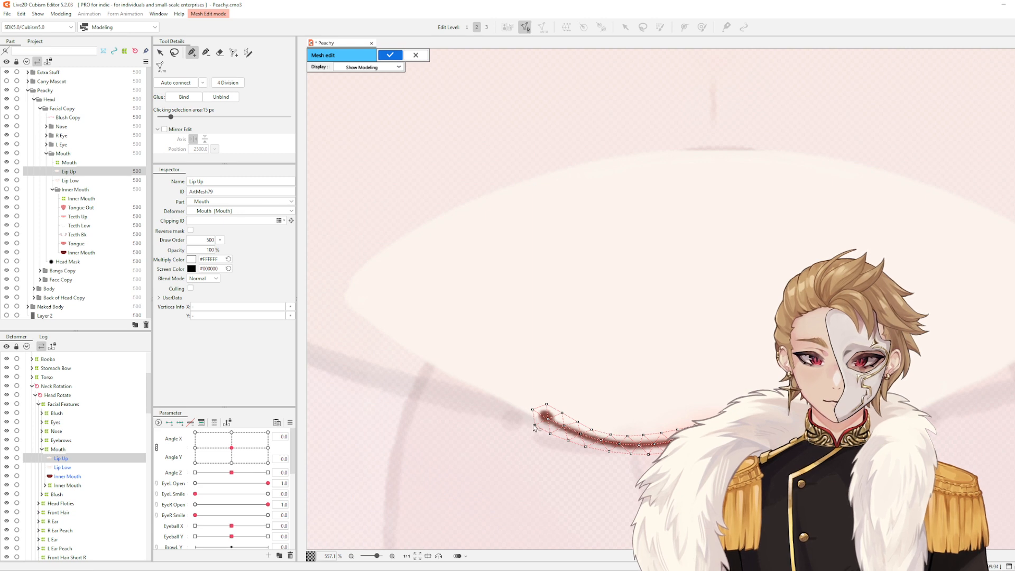
{"action": "left_click", "coordinate": [534, 425]}
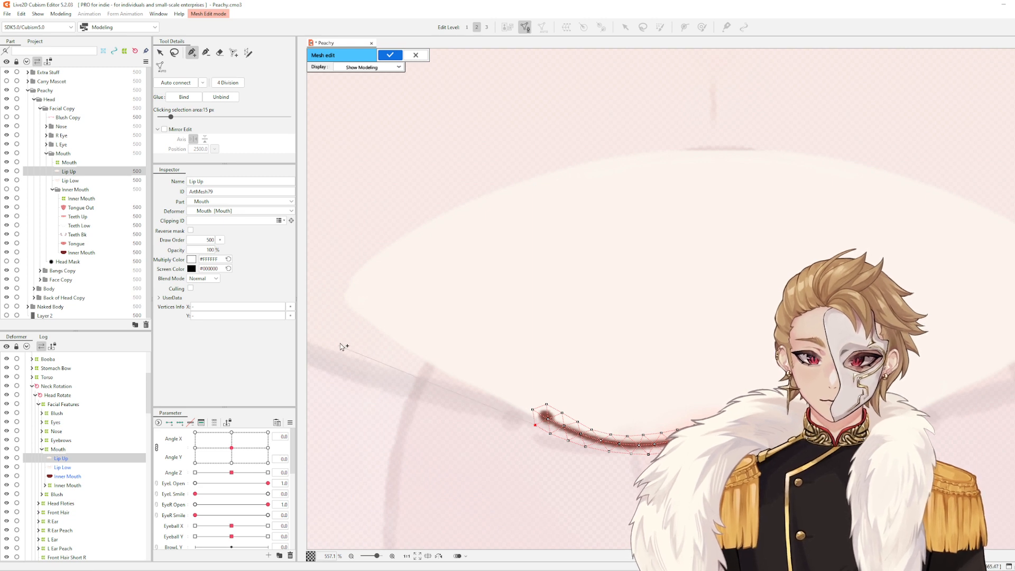
{"action": "left_click", "coordinate": [317, 293]}
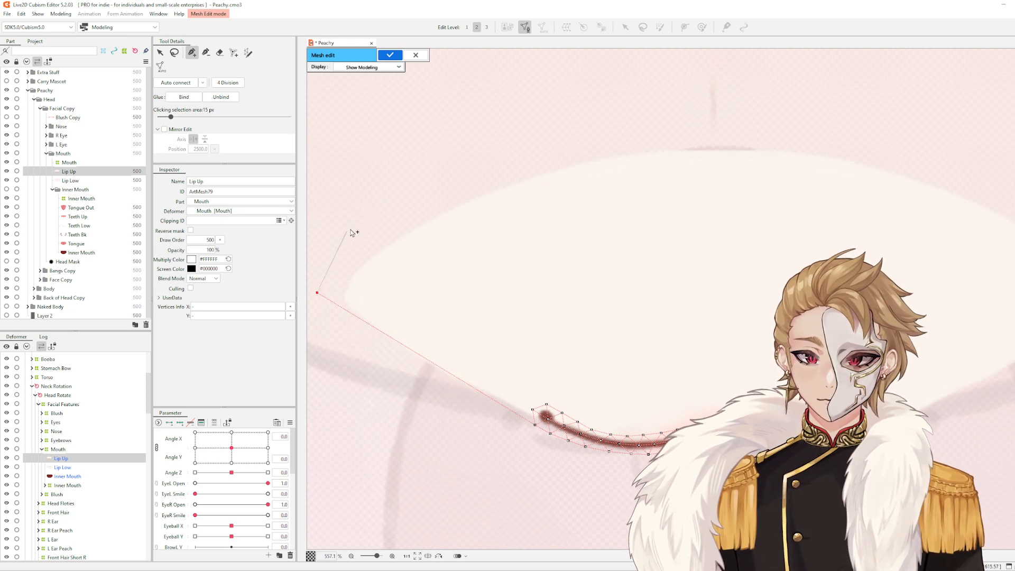
{"action": "left_click", "coordinate": [368, 226]}
{"action": "left_click", "coordinate": [490, 167]}
{"action": "left_click", "coordinate": [665, 132]}
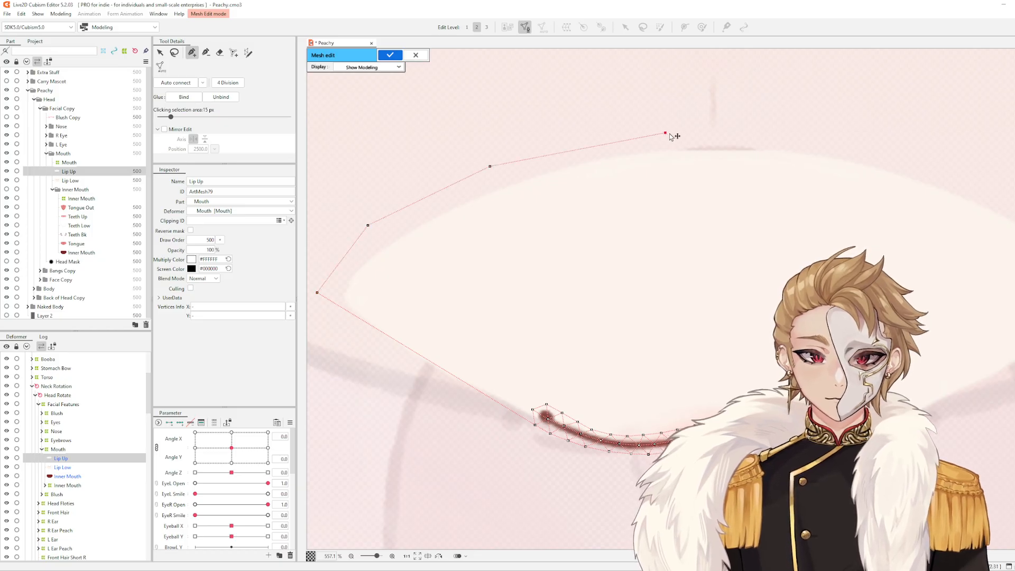
Continue the outline points over the right half of the skin fill and down around its right end to the lip's right corner
{"action": "left_click", "coordinate": [815, 138]}
{"action": "left_click_drag", "start_coordinate": [921, 159], "coordinate": [756, 150]}
{"action": "left_click", "coordinate": [814, 171]}
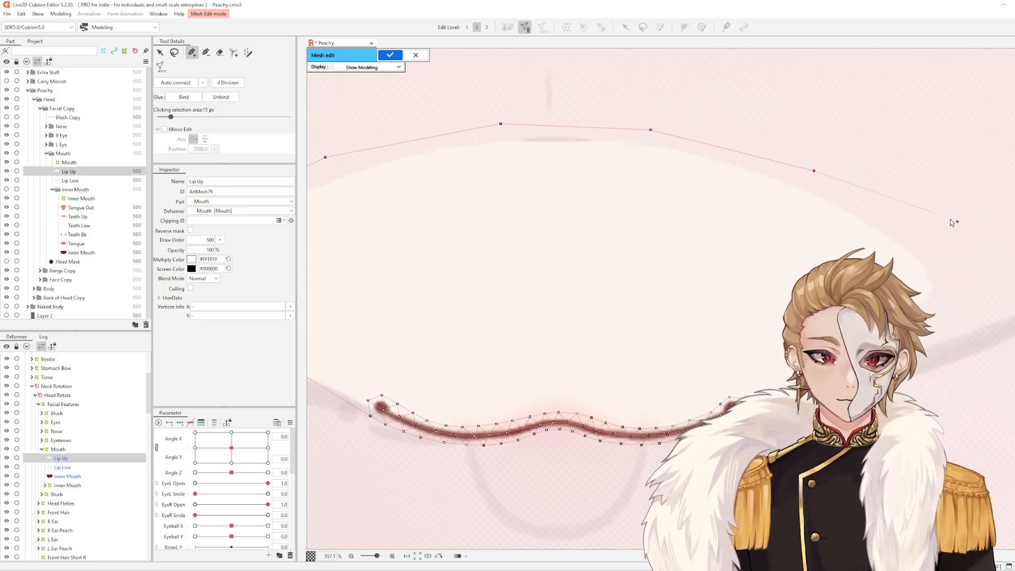
{"action": "left_click", "coordinate": [947, 228]}
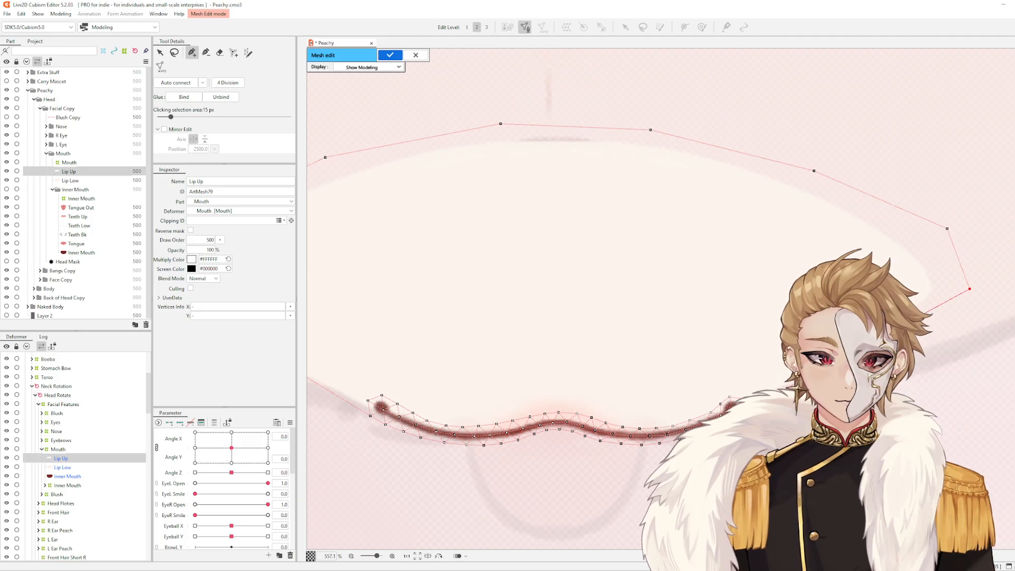
{"action": "left_click_drag", "start_coordinate": [969, 288], "coordinate": [971, 307]}
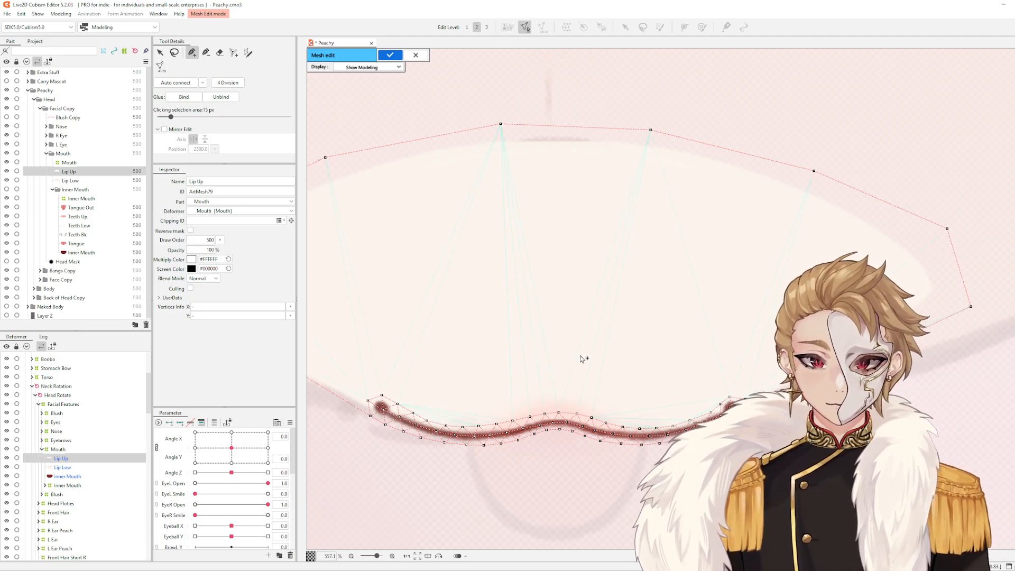
Add an arc of four mesh points just above the raised centre of the upper lip line, enclosing the pink blush
{"action": "scroll", "coordinate": [503, 416], "scroll_direction": "up", "scroll_amount": 3}
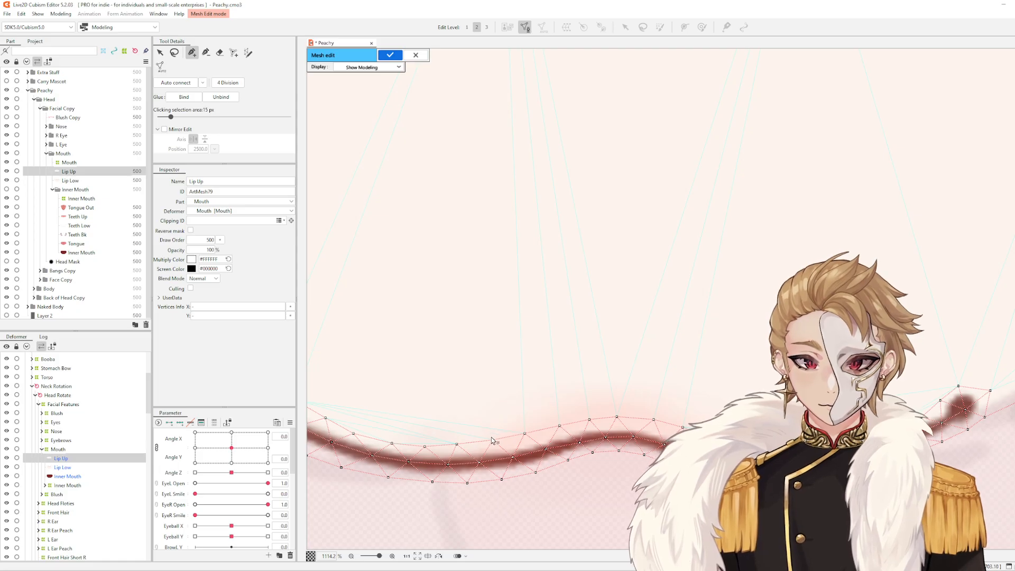
{"action": "left_click", "coordinate": [493, 439]}
{"action": "left_click", "coordinate": [511, 403]}
{"action": "left_click", "coordinate": [568, 380]}
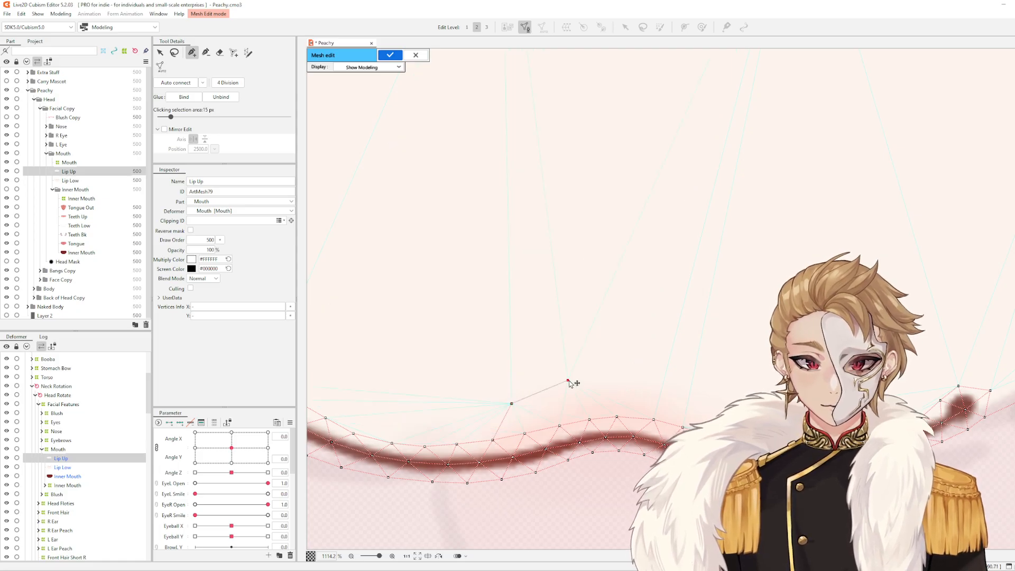
{"action": "left_click", "coordinate": [639, 379]}
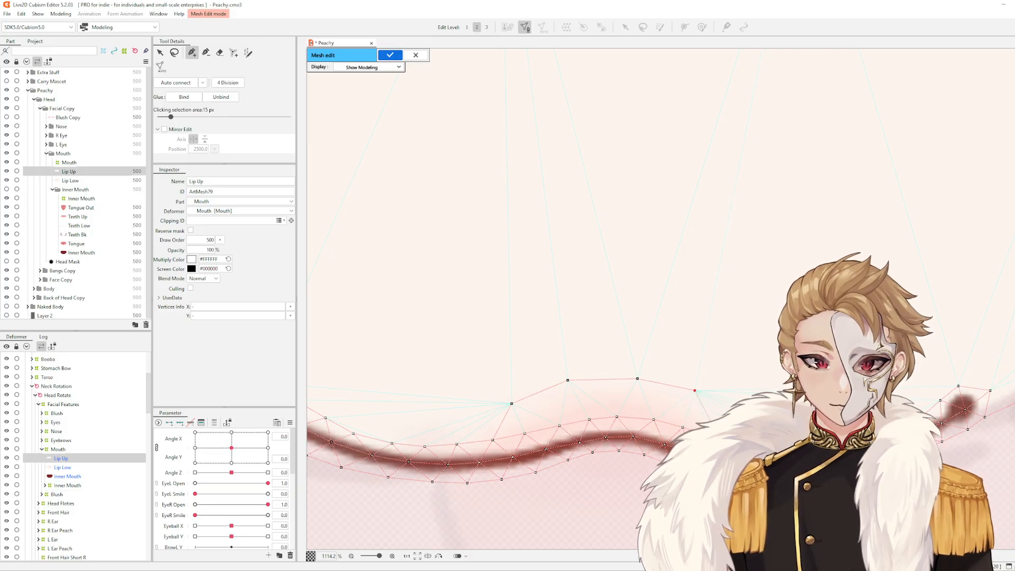
Apply the upper lip's mesh edit, deselect it and check the mouth on the face
{"action": "scroll", "coordinate": [769, 361], "scroll_direction": "down", "scroll_amount": 3}
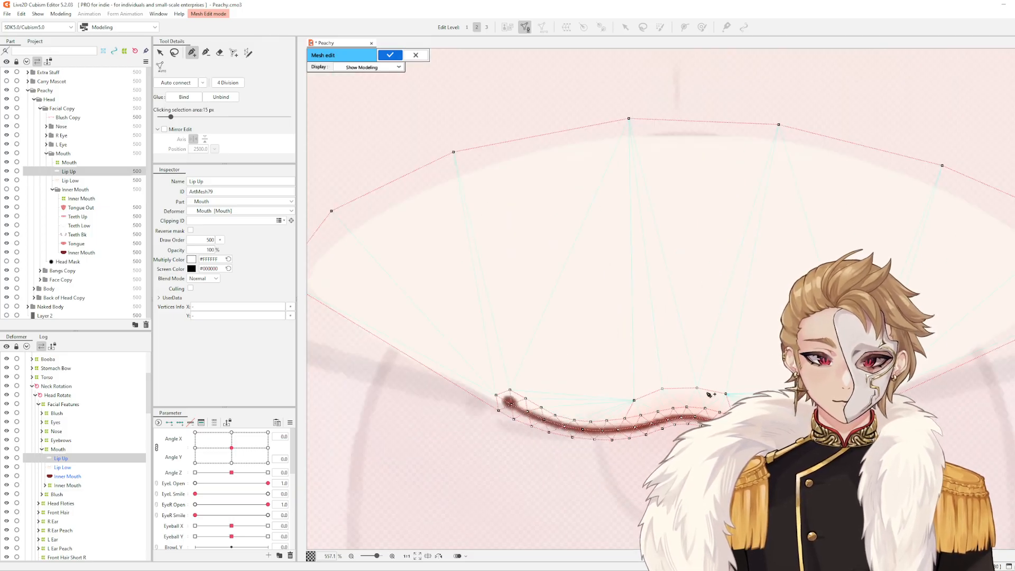
{"action": "left_click", "coordinate": [390, 55]}
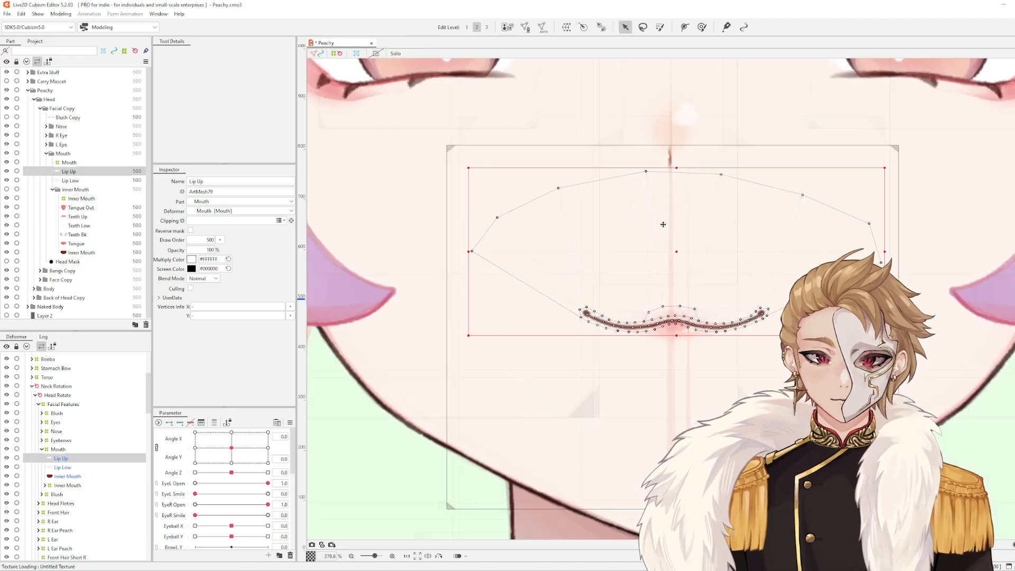
{"action": "scroll", "coordinate": [630, 312], "scroll_direction": "down", "scroll_amount": 5}
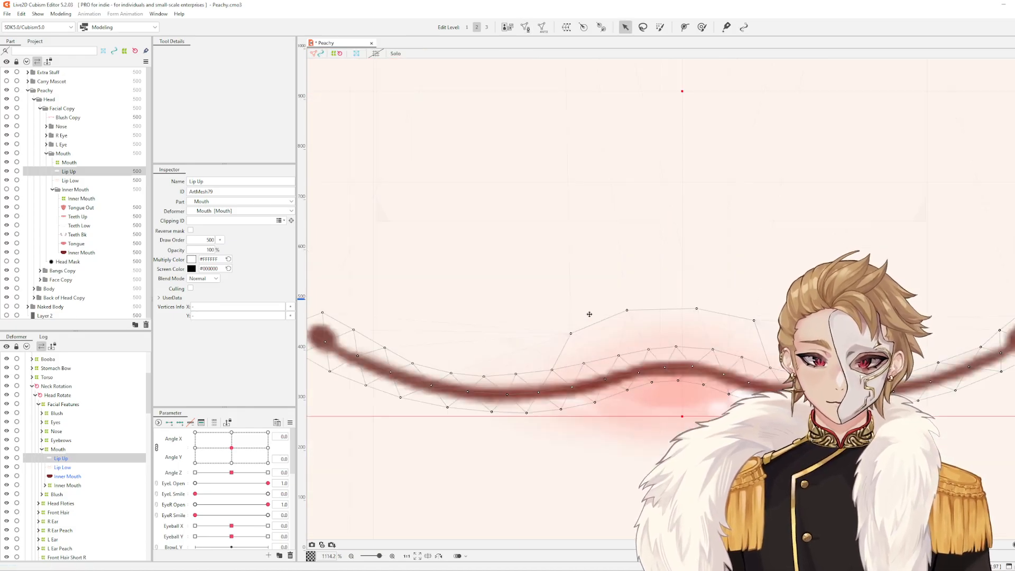
{"action": "scroll", "coordinate": [631, 299], "scroll_direction": "up", "scroll_amount": 3}
{"action": "key", "text": "Escape"}
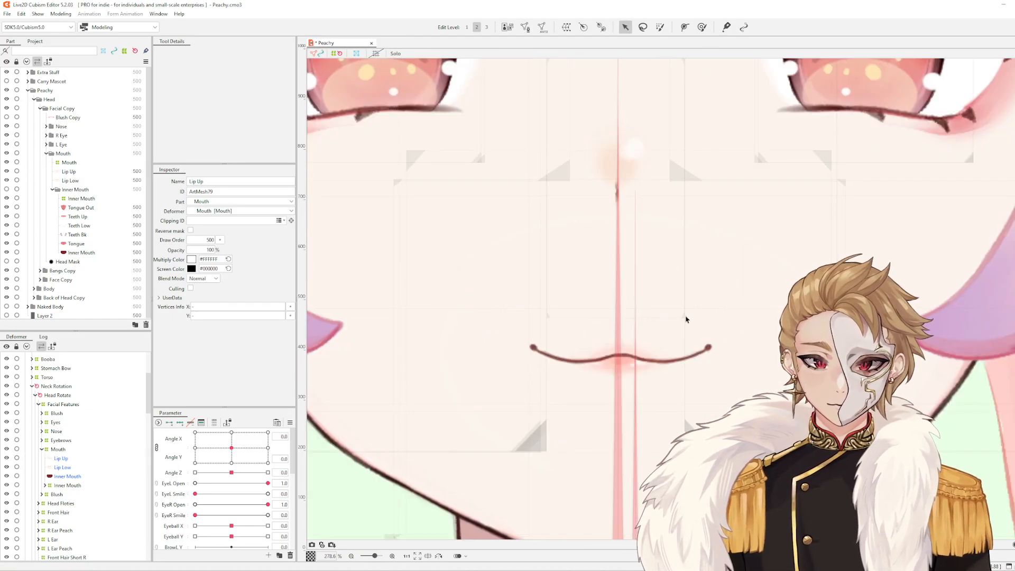
{"action": "scroll", "coordinate": [719, 380], "scroll_direction": "up", "scroll_amount": 3}
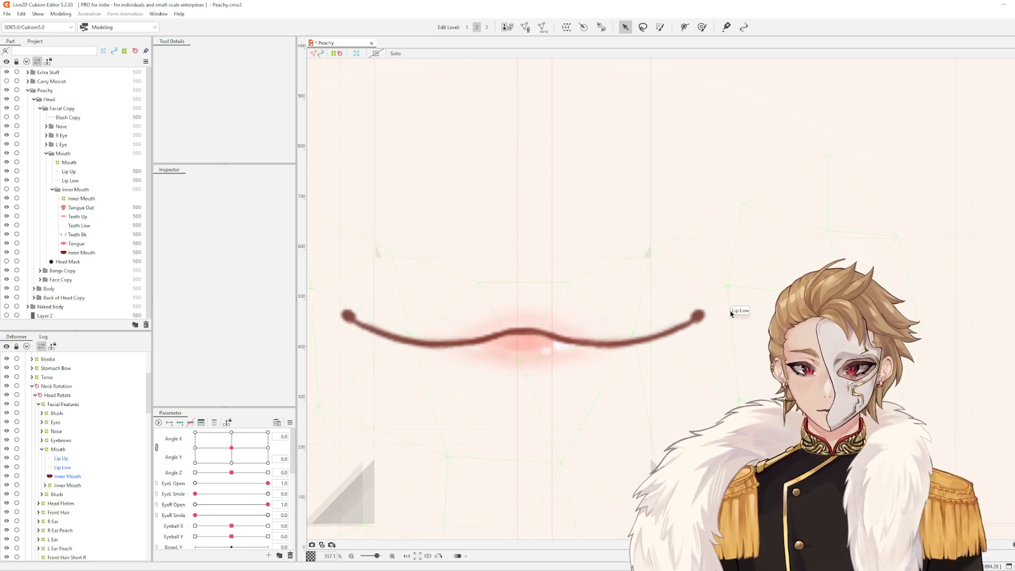
Open the Lip Low mesh for editing and erase its entire existing mesh with a large eraser
{"action": "left_click", "coordinate": [527, 357]}
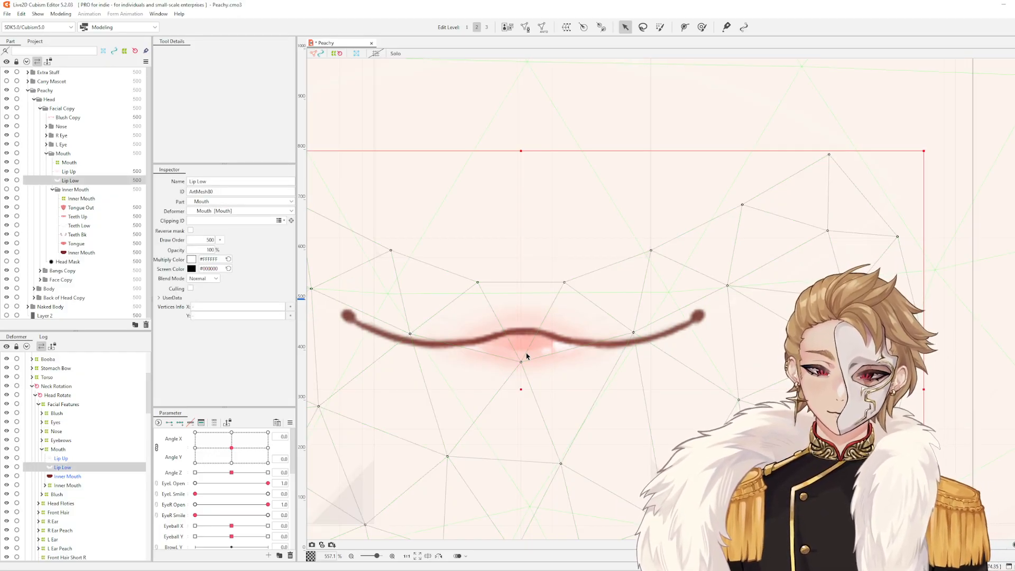
{"action": "key", "text": "ctrl+e"}
{"action": "left_click_drag", "start_coordinate": [638, 247], "coordinate": [793, 307]}
{"action": "scroll", "coordinate": [752, 278], "scroll_direction": "down", "scroll_amount": 2}
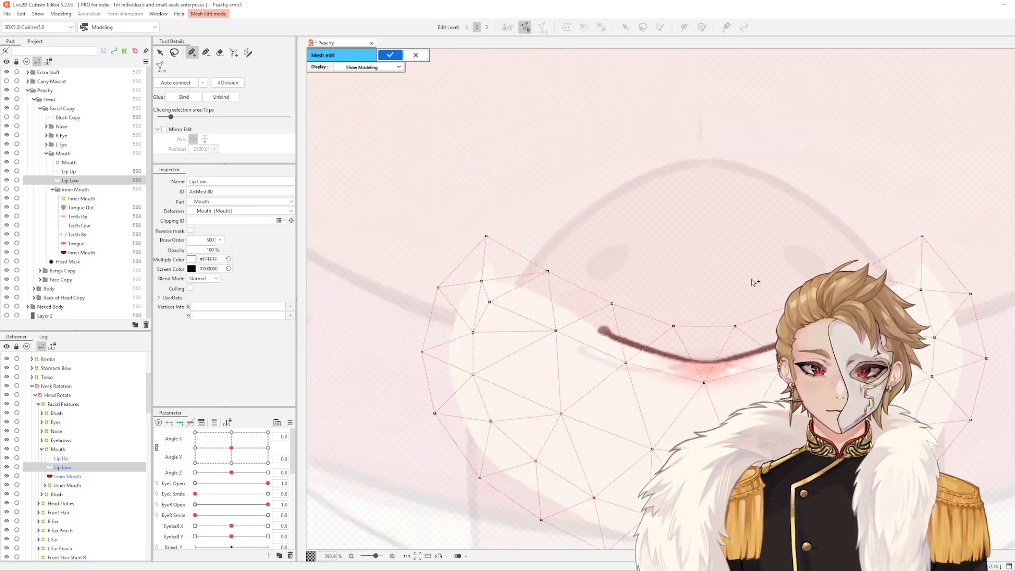
{"action": "left_click", "coordinate": [220, 51]}
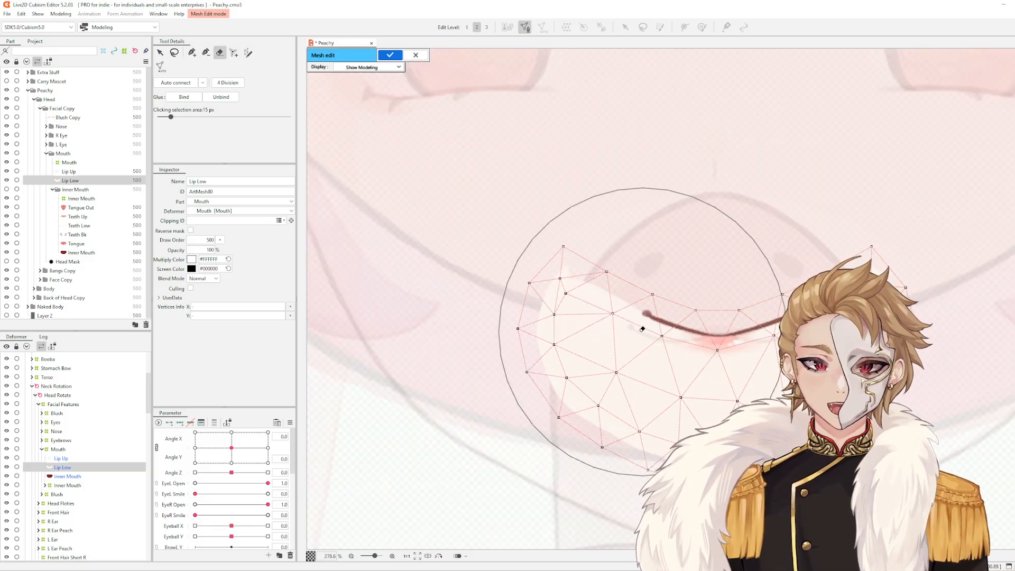
{"action": "scroll", "coordinate": [641, 329], "scroll_direction": "down", "scroll_amount": 2}
{"action": "left_click_drag", "start_coordinate": [613, 315], "coordinate": [725, 373]}
{"action": "scroll", "coordinate": [748, 324], "scroll_direction": "up", "scroll_amount": 4}
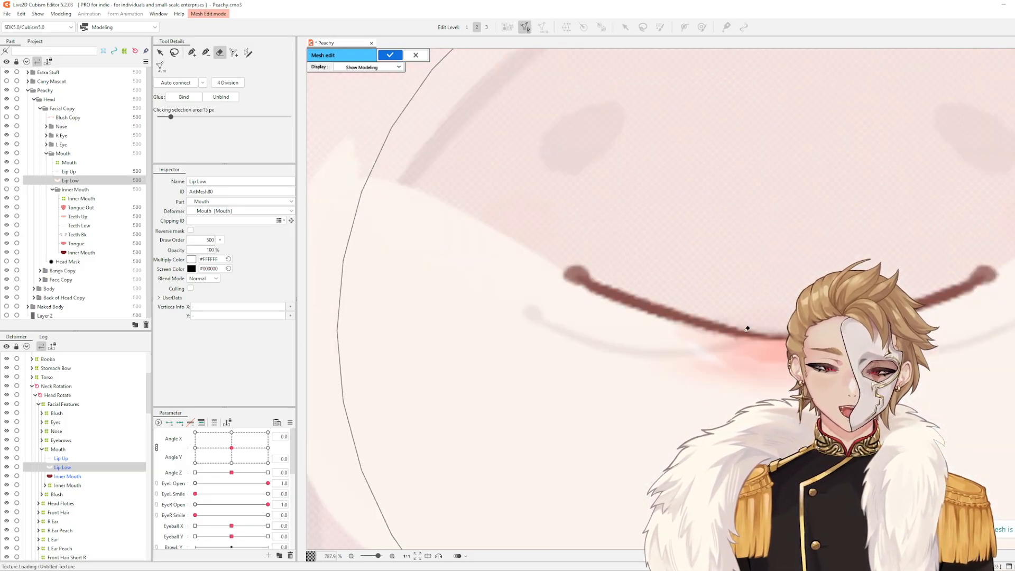
{"action": "mouse_move", "coordinate": [759, 328]}
{"action": "left_mouse_down"}
{"action": "mouse_move", "coordinate": [684, 359]}
{"action": "mouse_move", "coordinate": [627, 297]}
{"action": "left_mouse_up"}
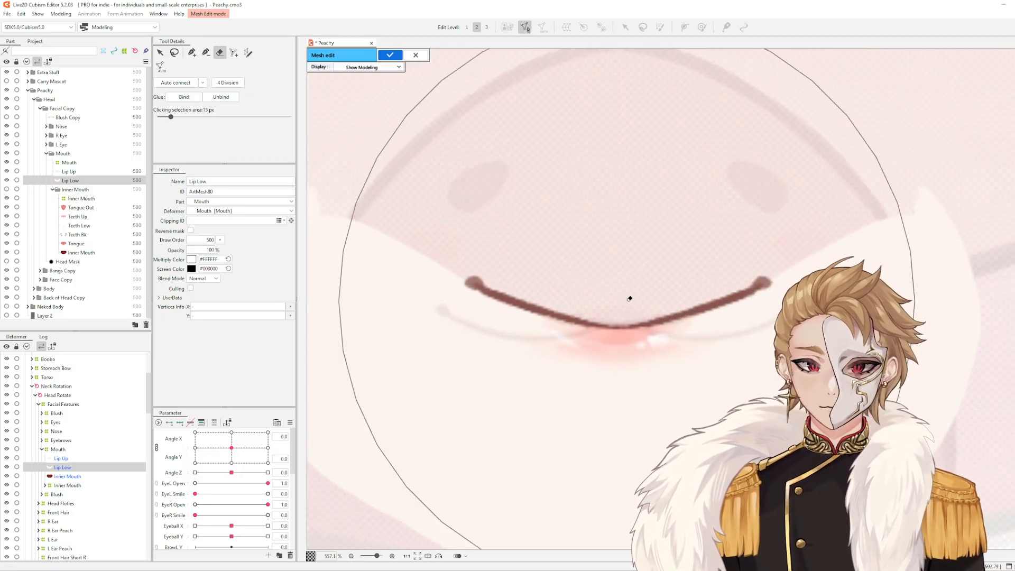
Place outline points just above the lower lip line, starting at its left corner and following it towards the centre
{"action": "left_click", "coordinate": [192, 52]}
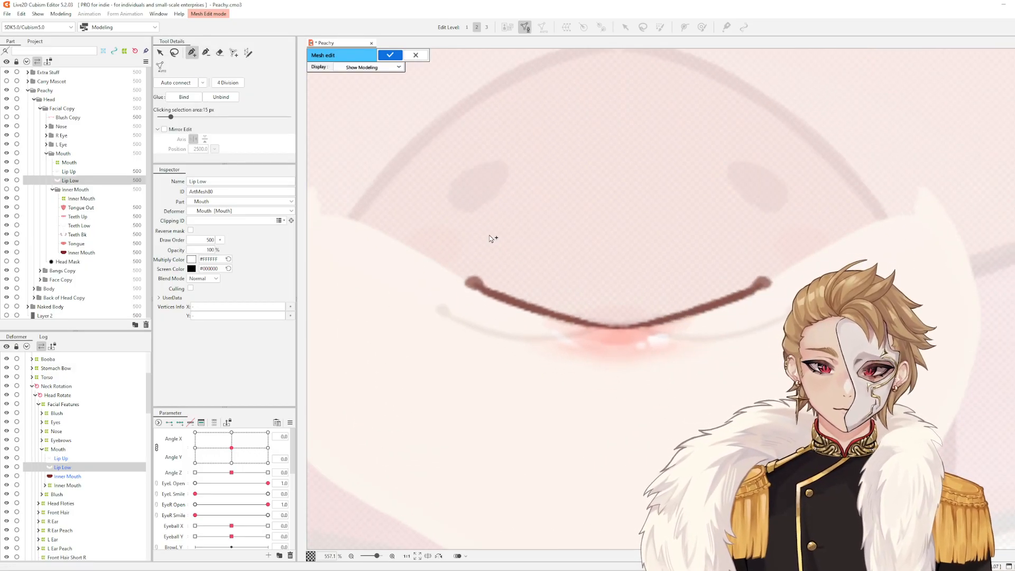
{"action": "scroll", "coordinate": [491, 238], "scroll_direction": "up", "scroll_amount": 3}
{"action": "left_click", "coordinate": [438, 361]}
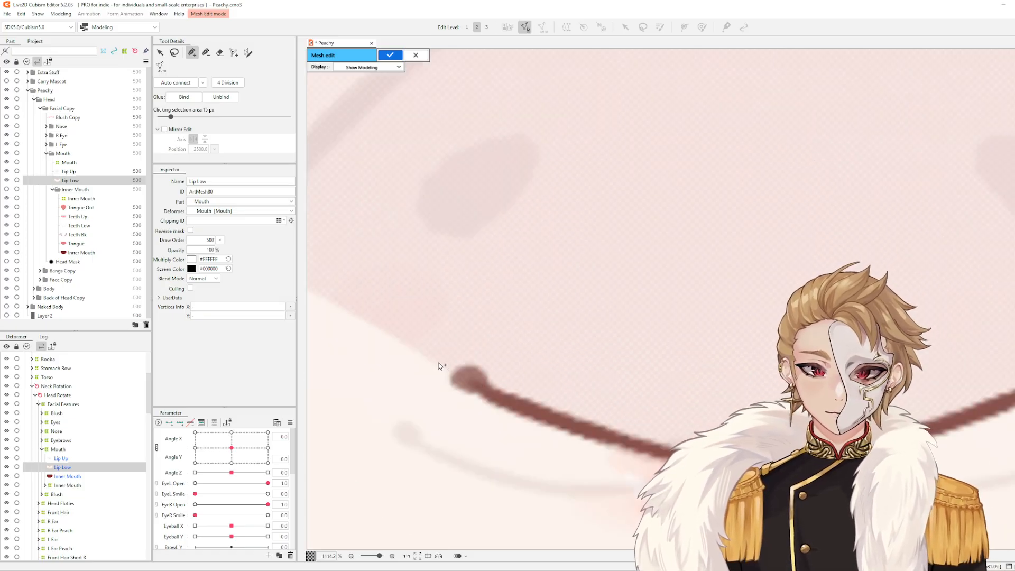
{"action": "left_click", "coordinate": [477, 360]}
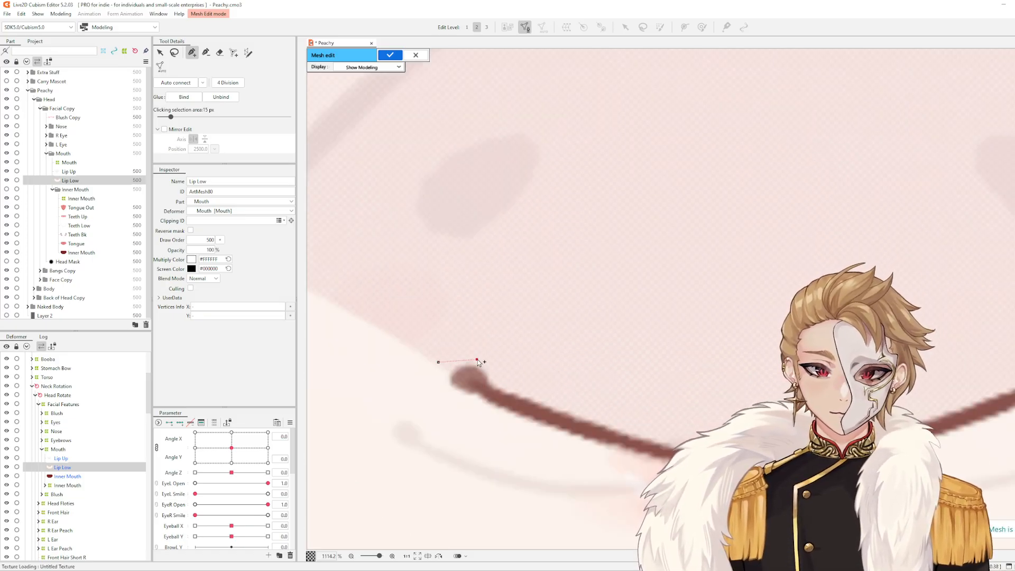
{"action": "left_click", "coordinate": [509, 376]}
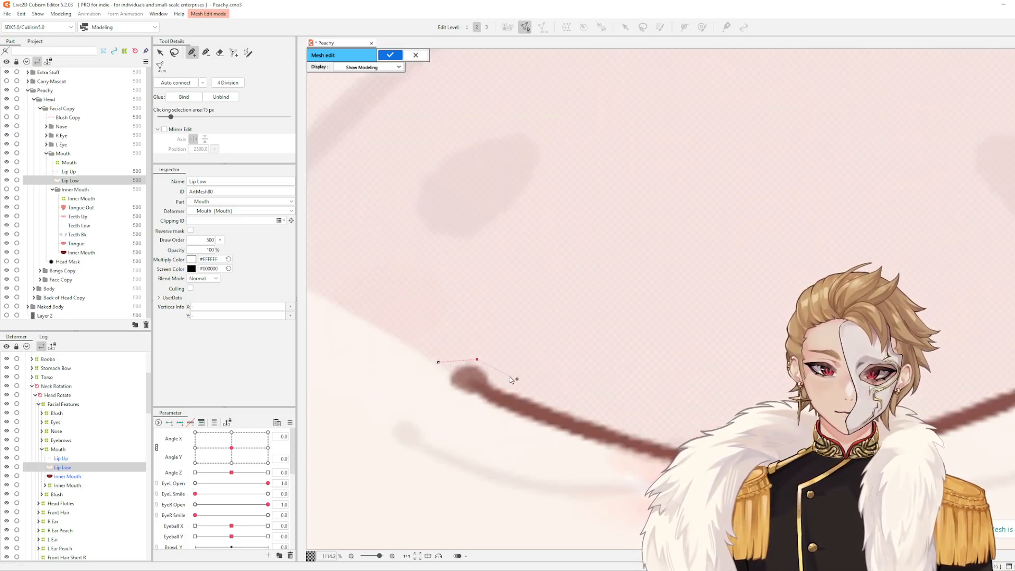
{"action": "left_click", "coordinate": [578, 408]}
{"action": "left_click", "coordinate": [610, 419]}
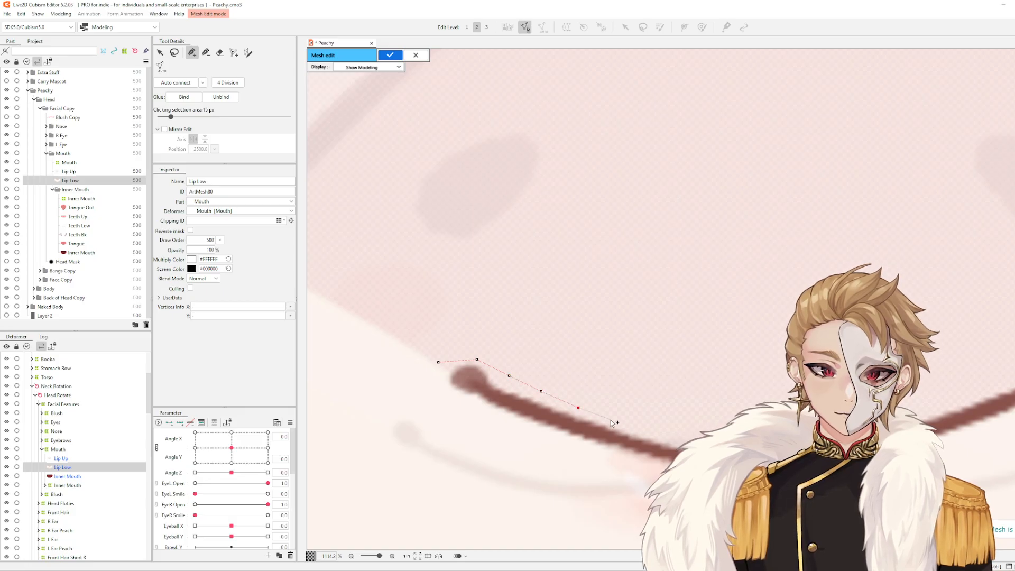
{"action": "left_click", "coordinate": [653, 432]}
{"action": "left_click", "coordinate": [680, 440]}
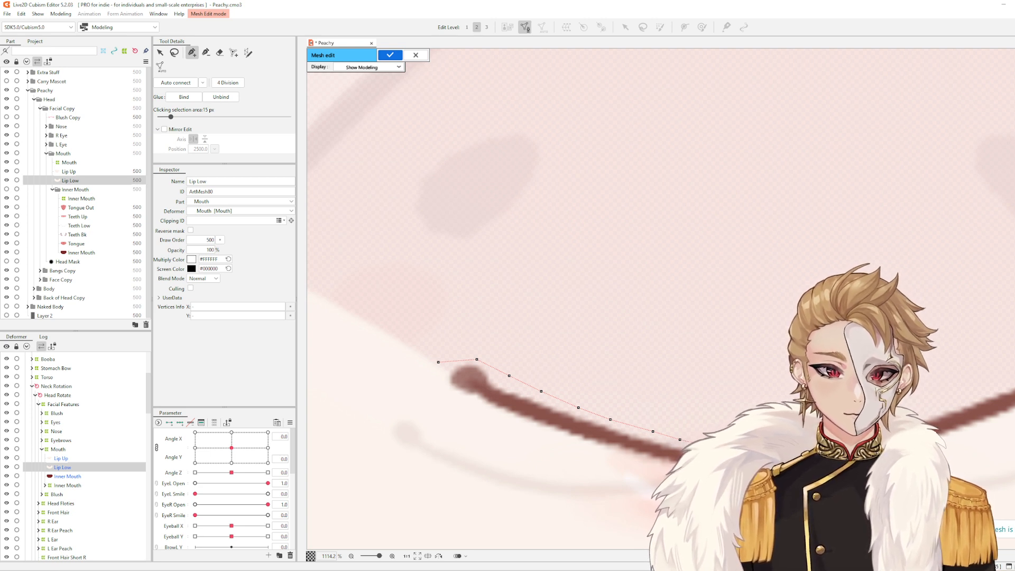
Continue the upper outline points past the centre to the lower lip's right corner, adjusting their spacing along the line
{"action": "left_click_drag", "start_coordinate": [885, 424], "coordinate": [583, 459]}
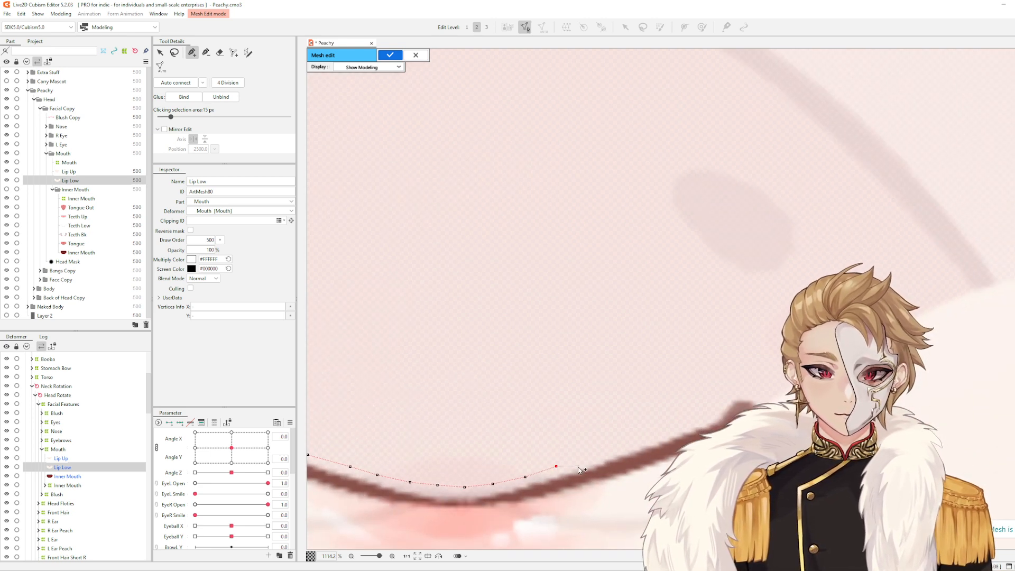
{"action": "left_click", "coordinate": [582, 459]}
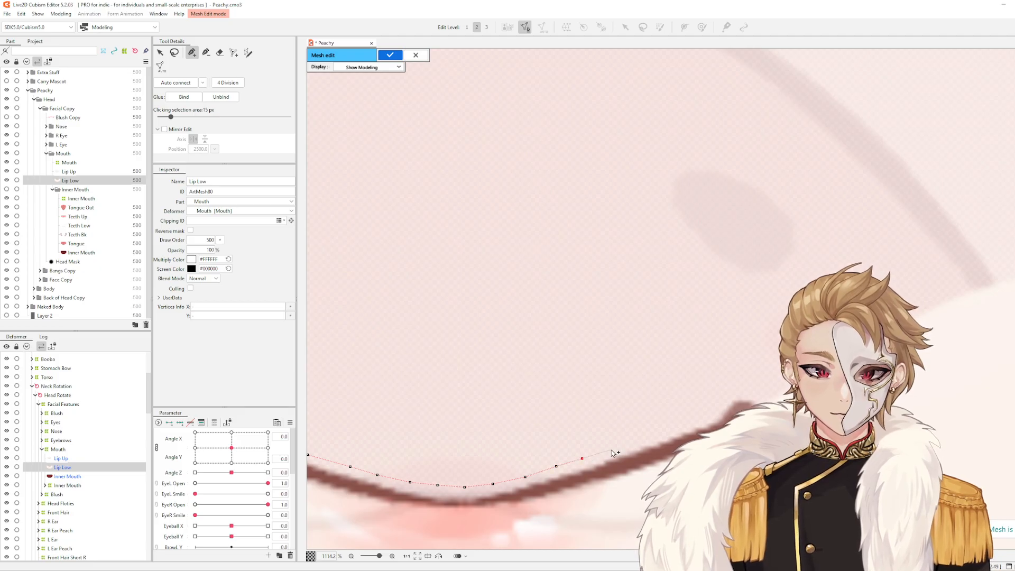
{"action": "left_click", "coordinate": [611, 450]}
{"action": "left_click", "coordinate": [691, 421]}
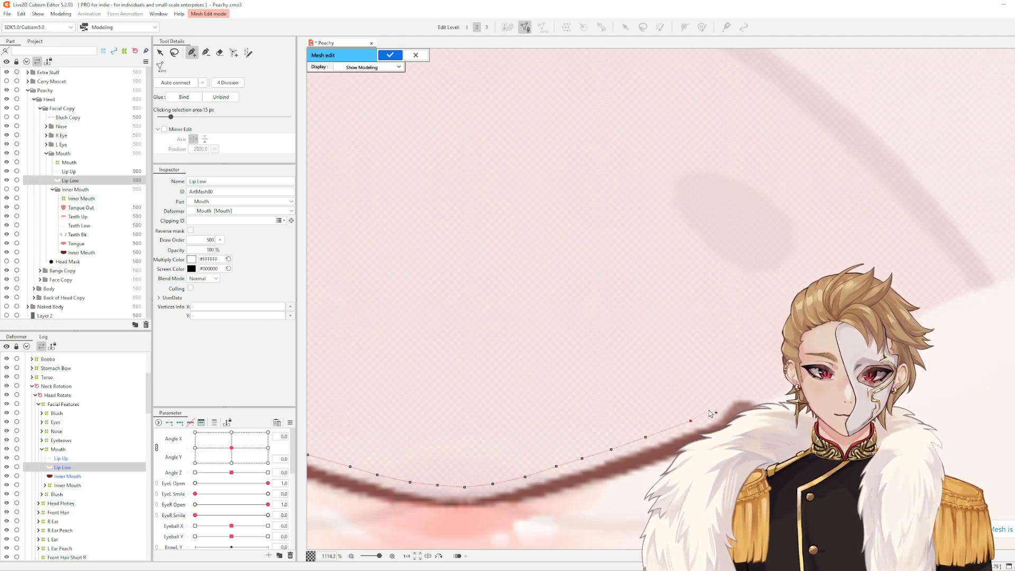
{"action": "mouse_move", "coordinate": [677, 423]}
{"action": "left_mouse_down"}
{"action": "mouse_move", "coordinate": [640, 440]}
{"action": "mouse_move", "coordinate": [668, 429]}
{"action": "left_mouse_up"}
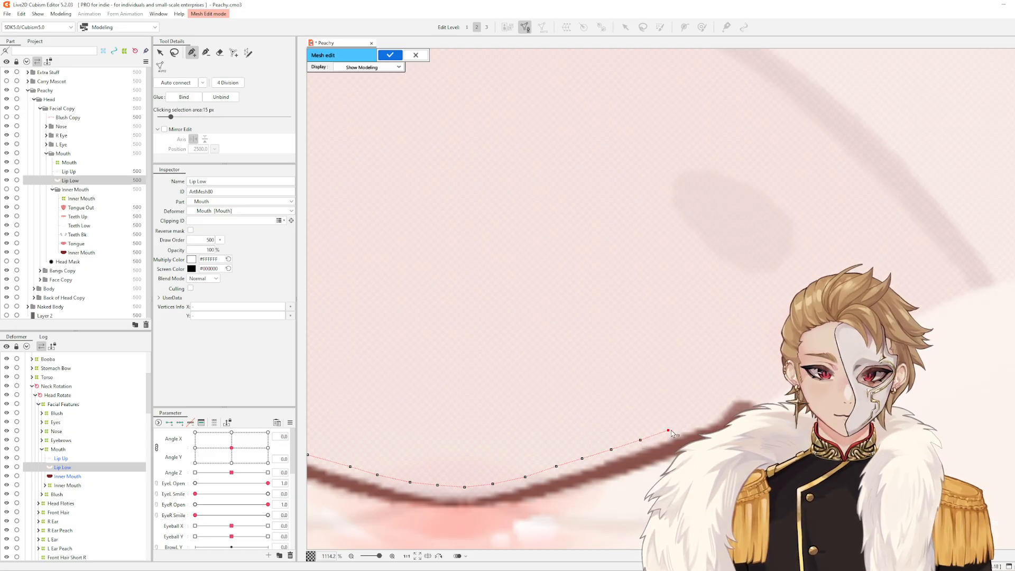
{"action": "left_click", "coordinate": [694, 421]}
{"action": "left_click", "coordinate": [746, 391]}
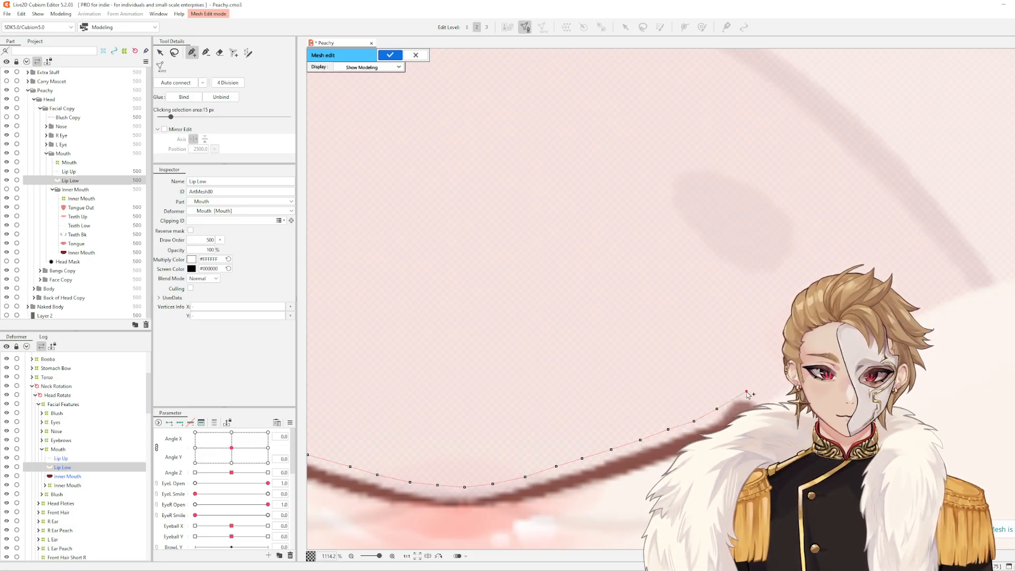
{"action": "left_click", "coordinate": [714, 407]}
{"action": "left_click_drag", "start_coordinate": [715, 408], "coordinate": [717, 409]}
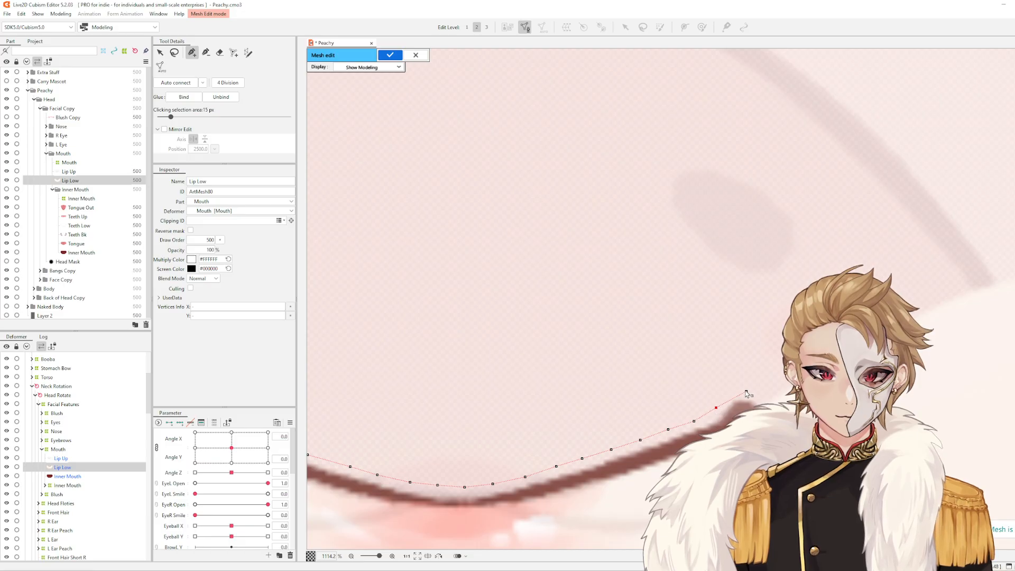
Carry the Lip Low outline around the lip line's right corner and place points just below the line back to the centre
{"action": "left_click", "coordinate": [778, 403]}
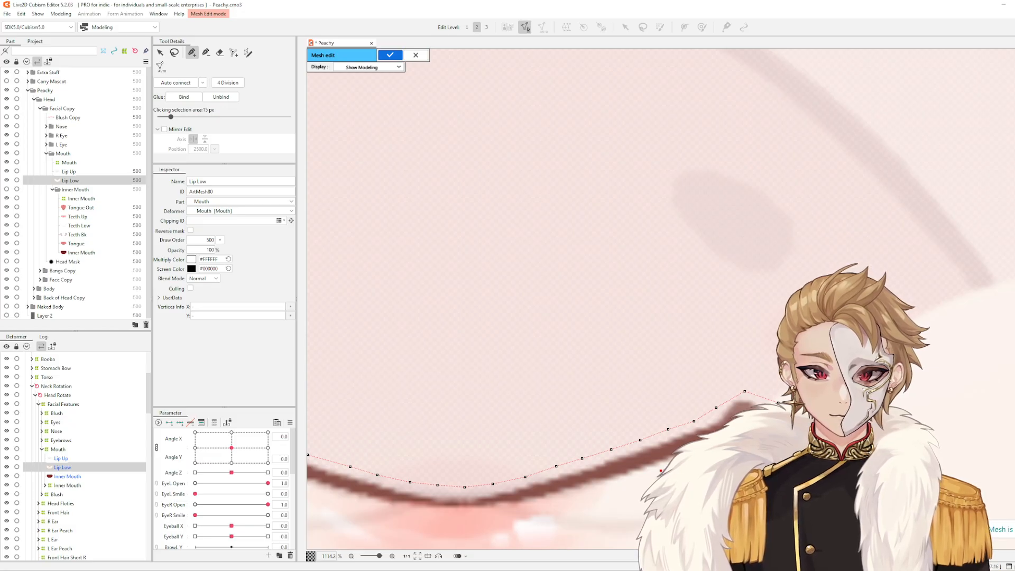
{"action": "left_click", "coordinate": [624, 483]}
{"action": "left_click_drag", "start_coordinate": [623, 482], "coordinate": [716, 430]}
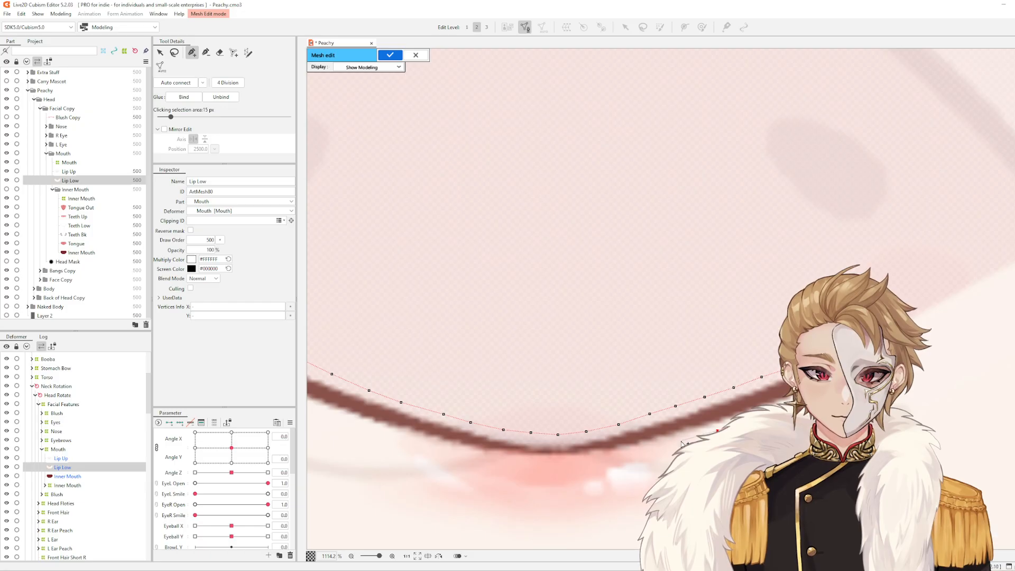
{"action": "left_click", "coordinate": [658, 450]}
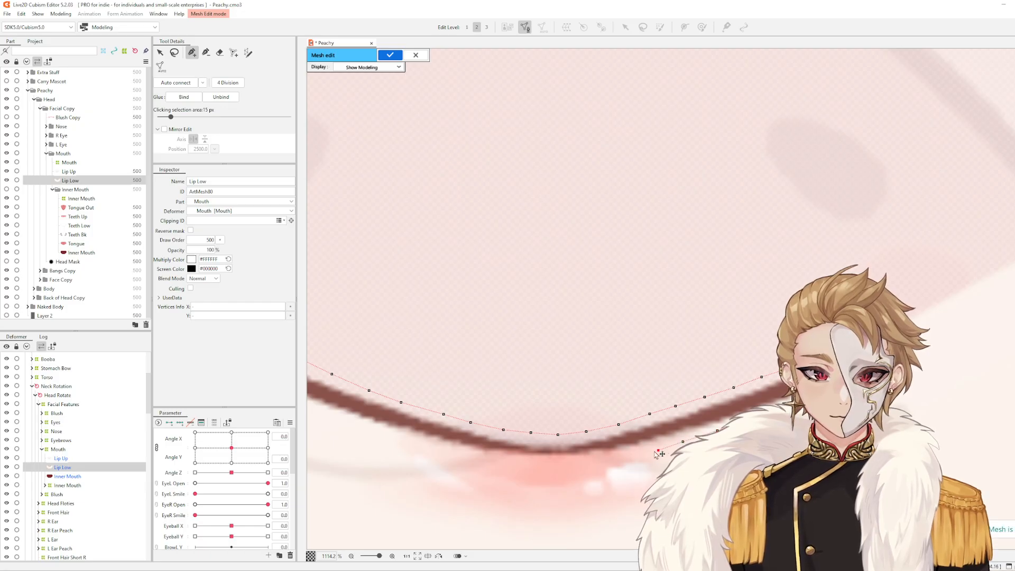
{"action": "left_click", "coordinate": [623, 456]}
{"action": "left_click", "coordinate": [591, 462]}
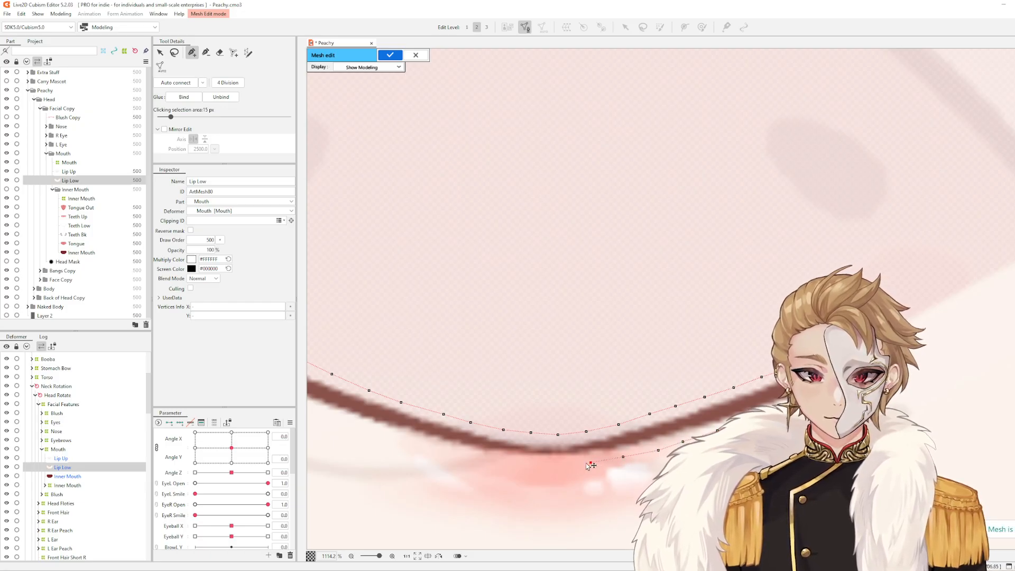
{"action": "left_click", "coordinate": [556, 462]}
{"action": "left_click", "coordinate": [527, 459]}
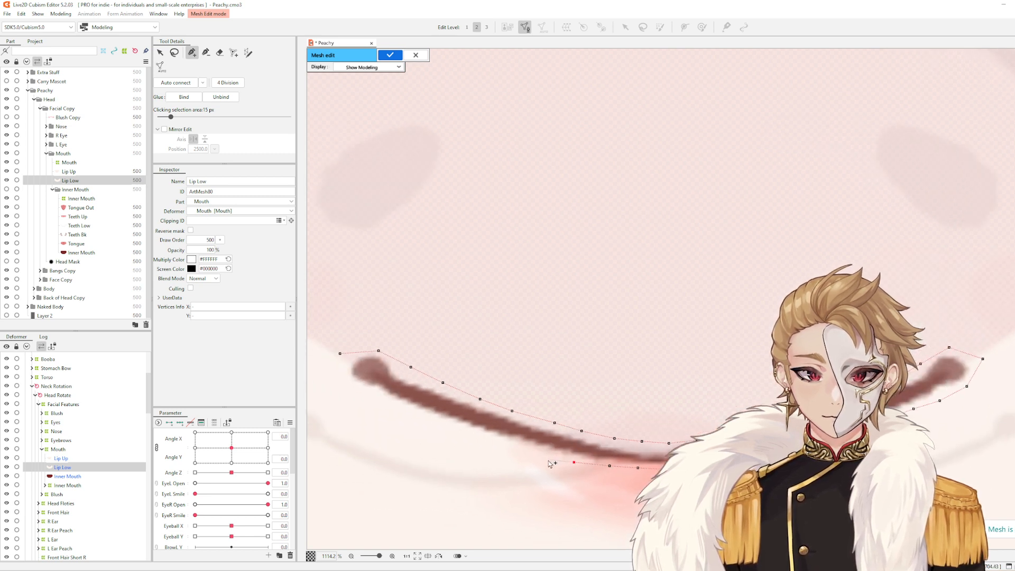
Continue the lower outline points to the left corner, close the outline at its first point and even out the point spacing
{"action": "left_click", "coordinate": [546, 456]}
{"action": "left_click", "coordinate": [504, 447]}
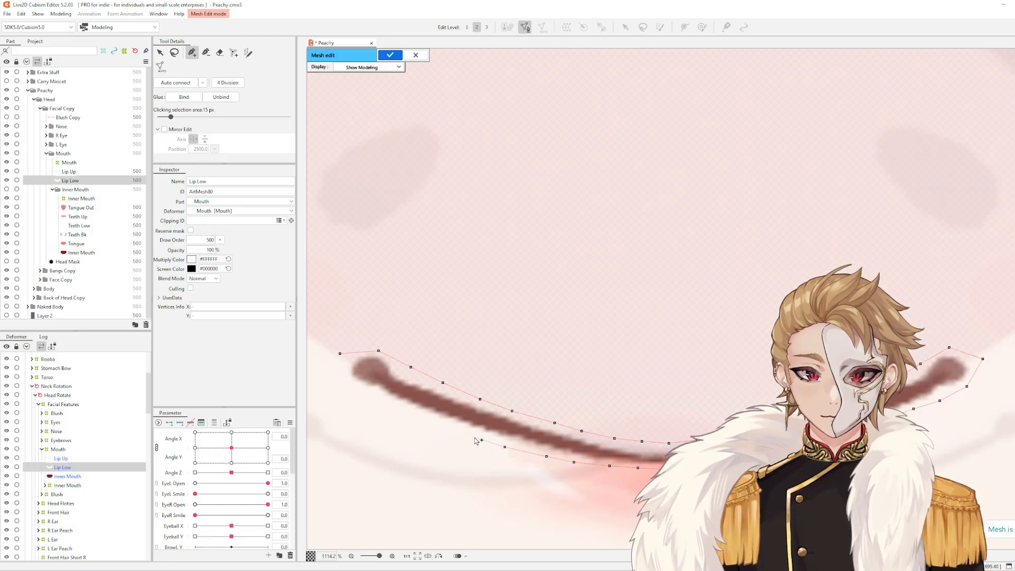
{"action": "left_click", "coordinate": [472, 436]}
{"action": "left_click", "coordinate": [433, 424]}
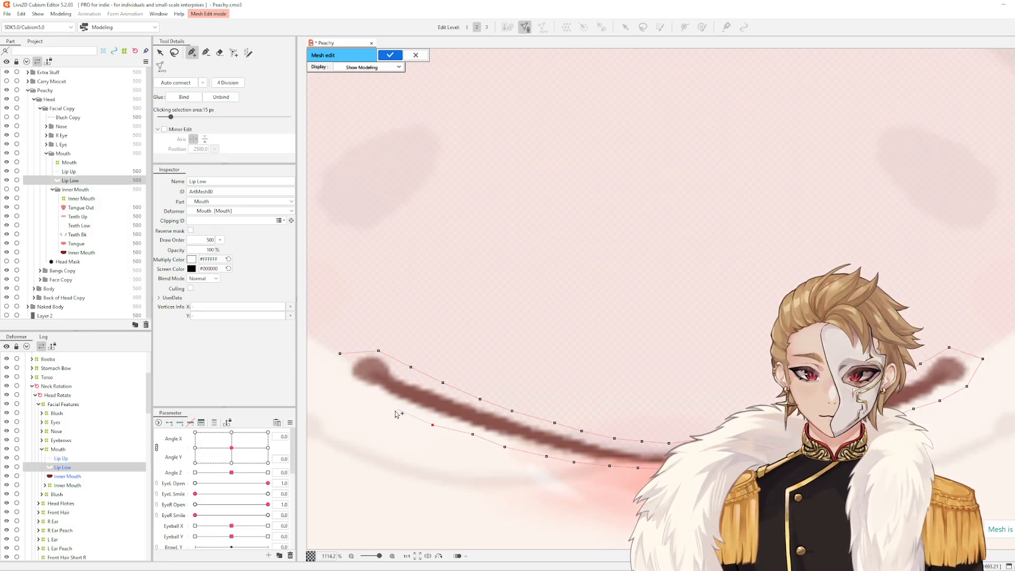
{"action": "left_click", "coordinate": [357, 392]}
{"action": "left_click", "coordinate": [340, 353]}
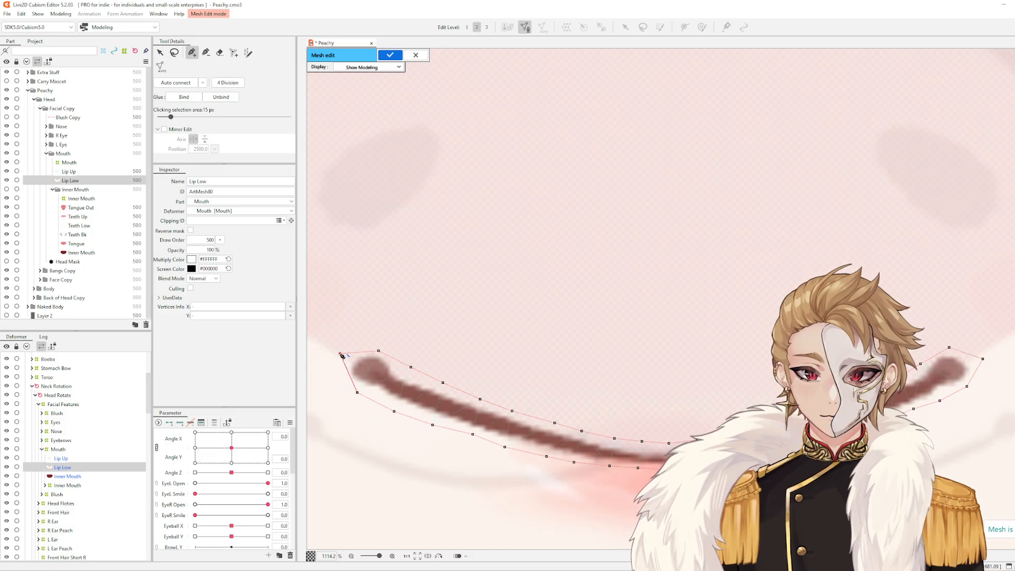
{"action": "left_click_drag", "start_coordinate": [358, 393], "coordinate": [507, 447]}
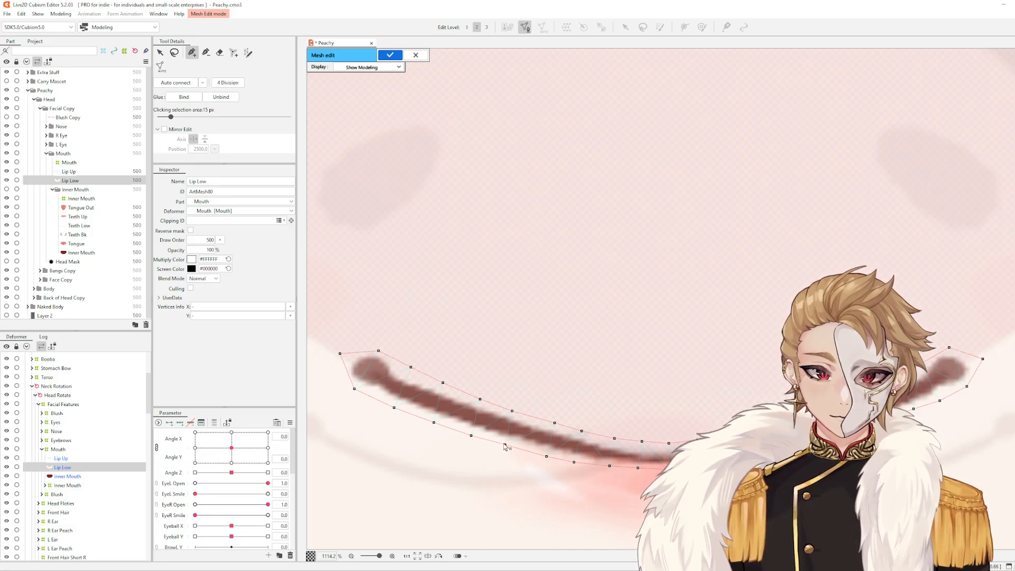
Place a row of mesh points along the middle of the lower lip line, from the left corner towards the centre
{"action": "left_click", "coordinate": [340, 353]}
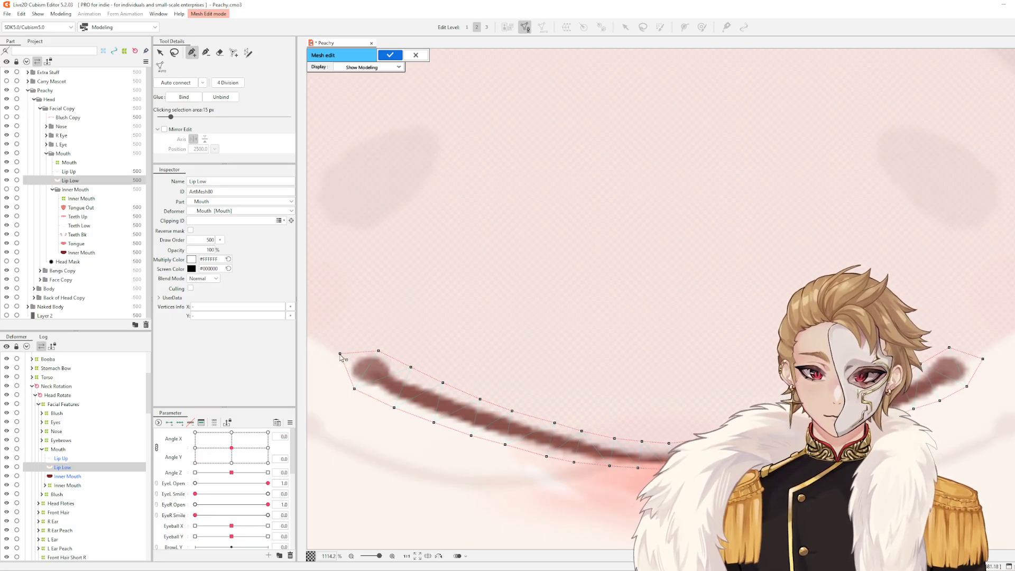
{"action": "left_click", "coordinate": [388, 382]}
{"action": "left_click", "coordinate": [417, 393]}
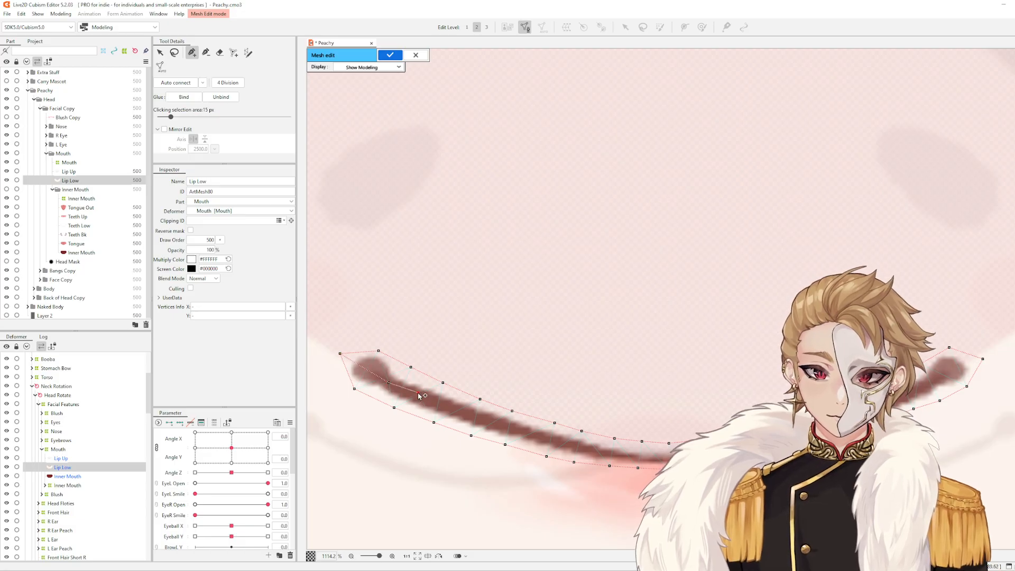
{"action": "left_click", "coordinate": [456, 411]}
{"action": "left_click", "coordinate": [495, 422]}
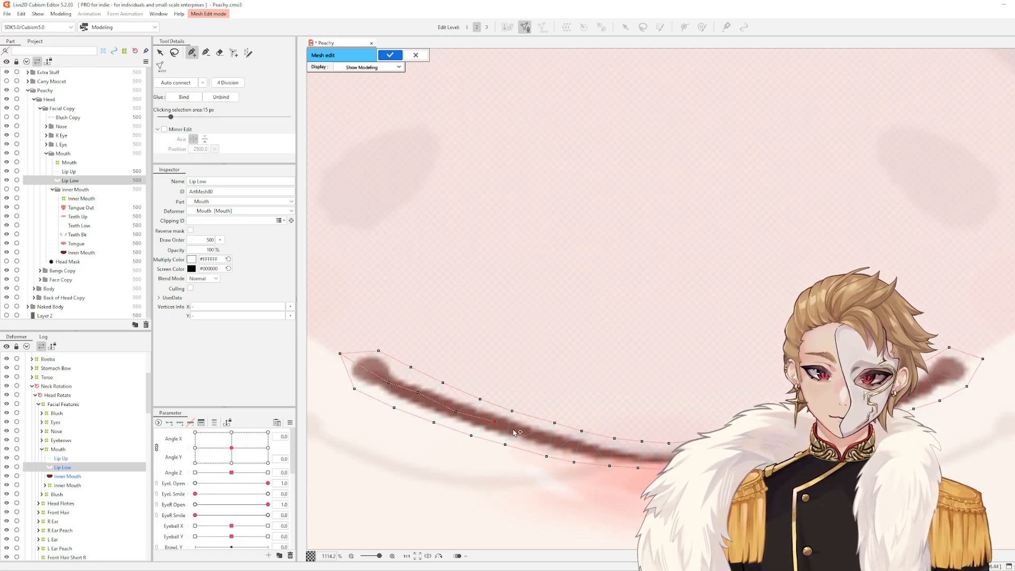
{"action": "left_click", "coordinate": [537, 437]}
{"action": "left_click", "coordinate": [565, 444]}
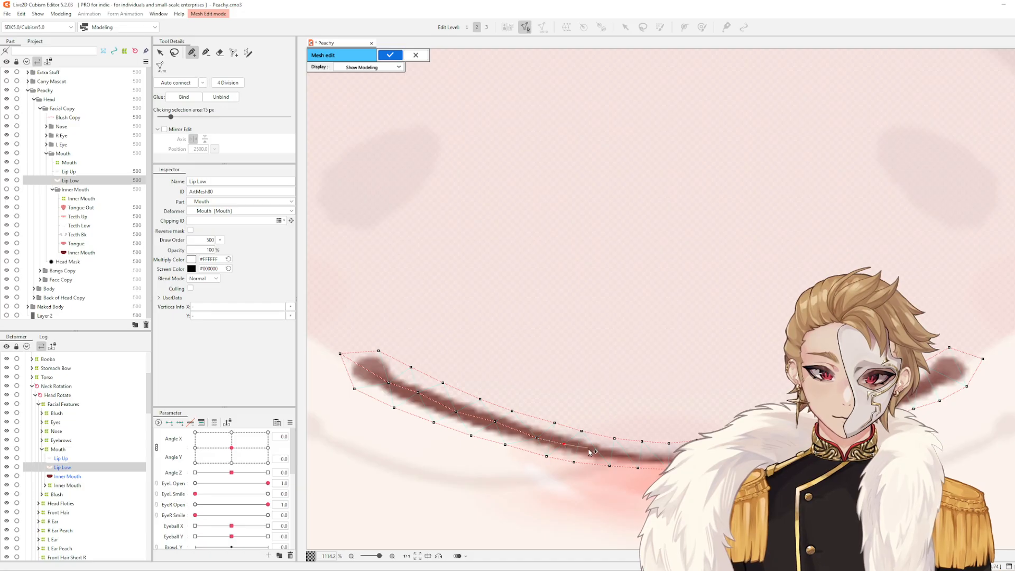
Continue the middle row of points from the centre of the lower lip line to its right corner
{"action": "scroll", "coordinate": [603, 453], "scroll_direction": "up", "scroll_amount": 2}
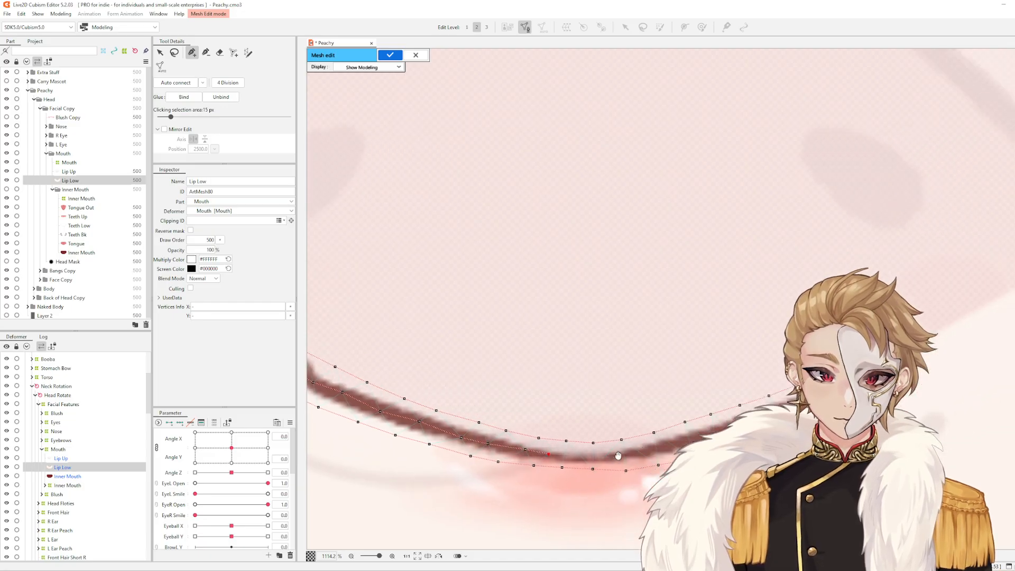
{"action": "left_click", "coordinate": [555, 458]}
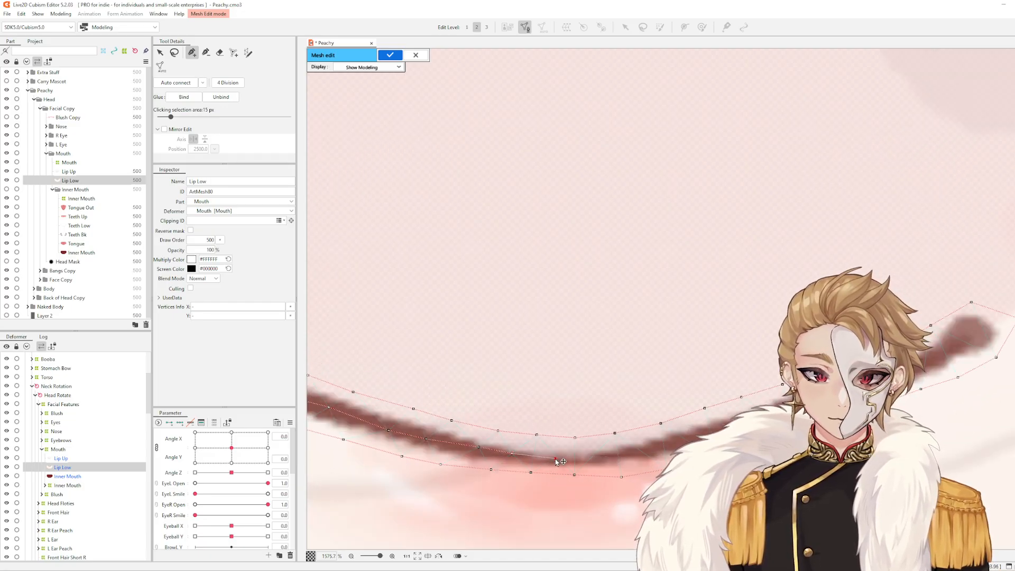
{"action": "left_click", "coordinate": [598, 460]}
{"action": "left_click", "coordinate": [642, 453]}
{"action": "left_click", "coordinate": [692, 442]}
{"action": "left_click", "coordinate": [666, 469]}
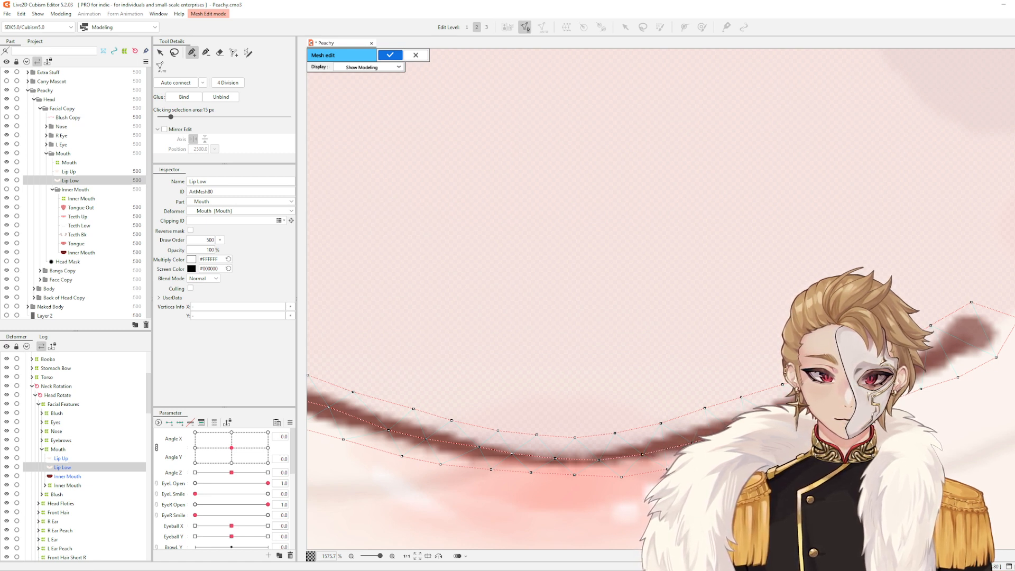
{"action": "left_click", "coordinate": [931, 359]}
{"action": "left_click", "coordinate": [968, 339]}
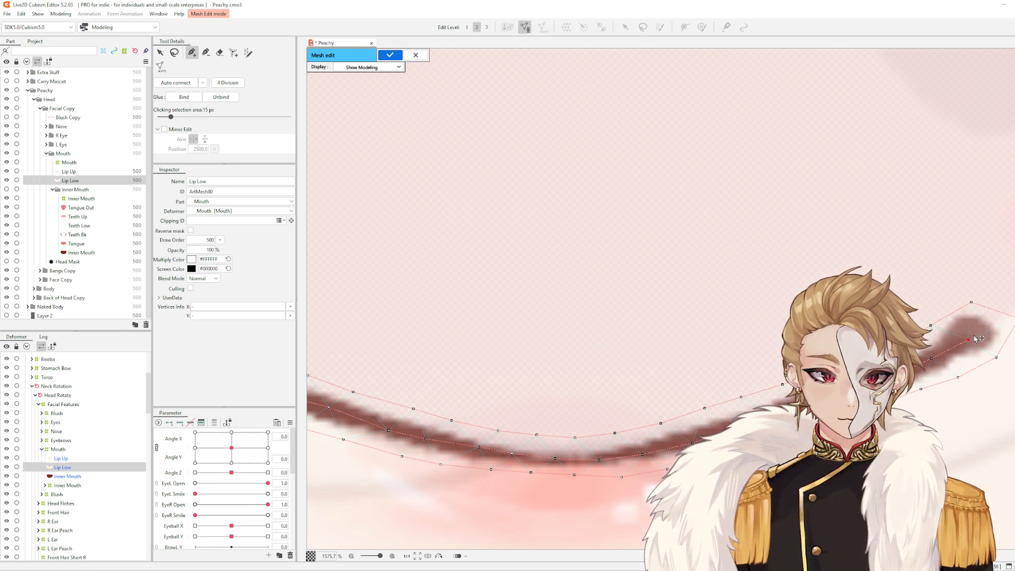
Place widely spaced outline points from the lip's left corner around the left side of the chin skin patch to its bottom
{"action": "scroll", "coordinate": [517, 390], "scroll_direction": "down", "scroll_amount": 2}
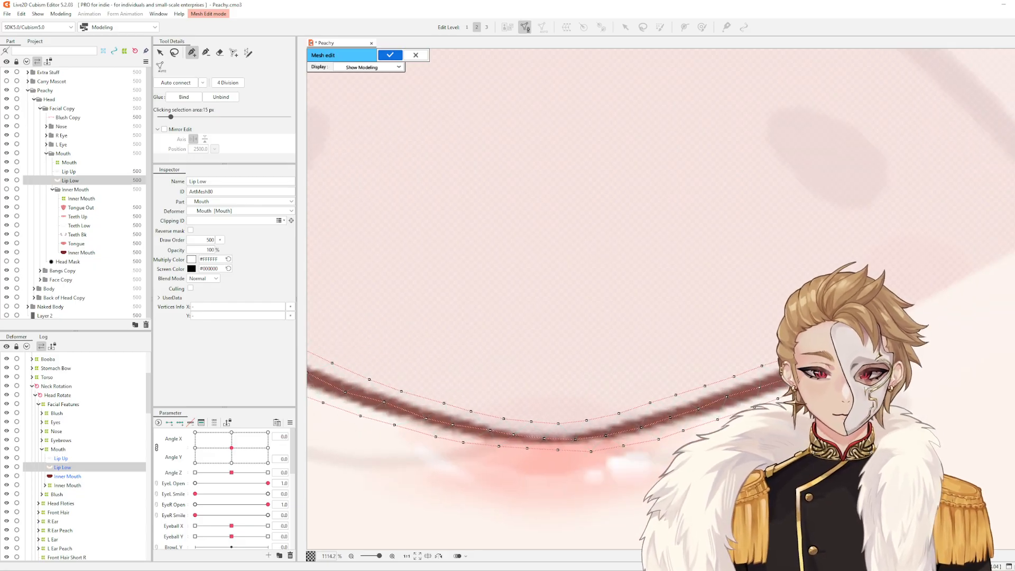
{"action": "scroll", "coordinate": [670, 256], "scroll_direction": "down", "scroll_amount": 2}
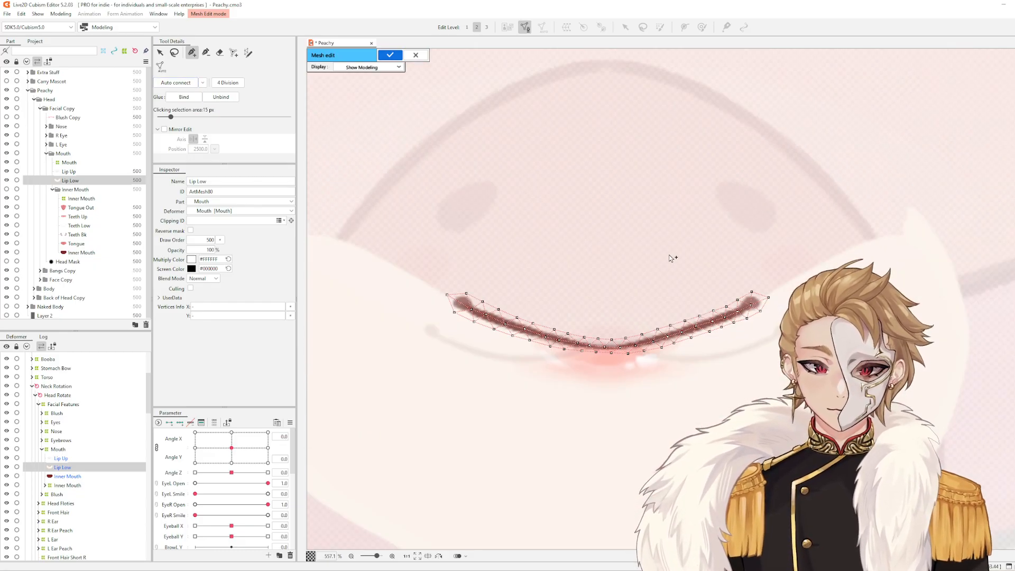
{"action": "left_click_drag", "start_coordinate": [643, 307], "coordinate": [665, 345]}
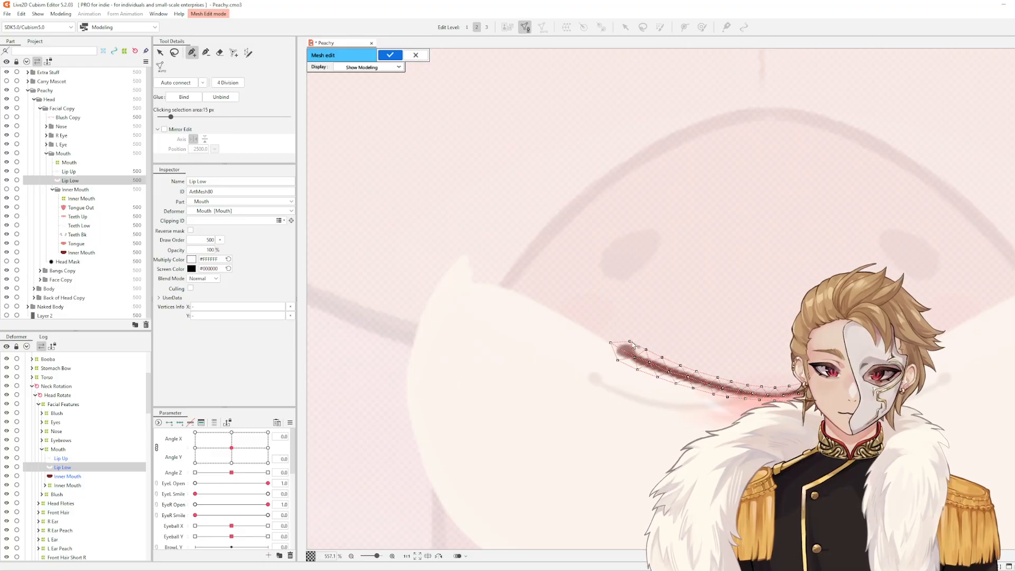
{"action": "left_click", "coordinate": [458, 235]}
{"action": "left_click", "coordinate": [399, 310]}
{"action": "scroll", "coordinate": [420, 350], "scroll_direction": "down", "scroll_amount": 3}
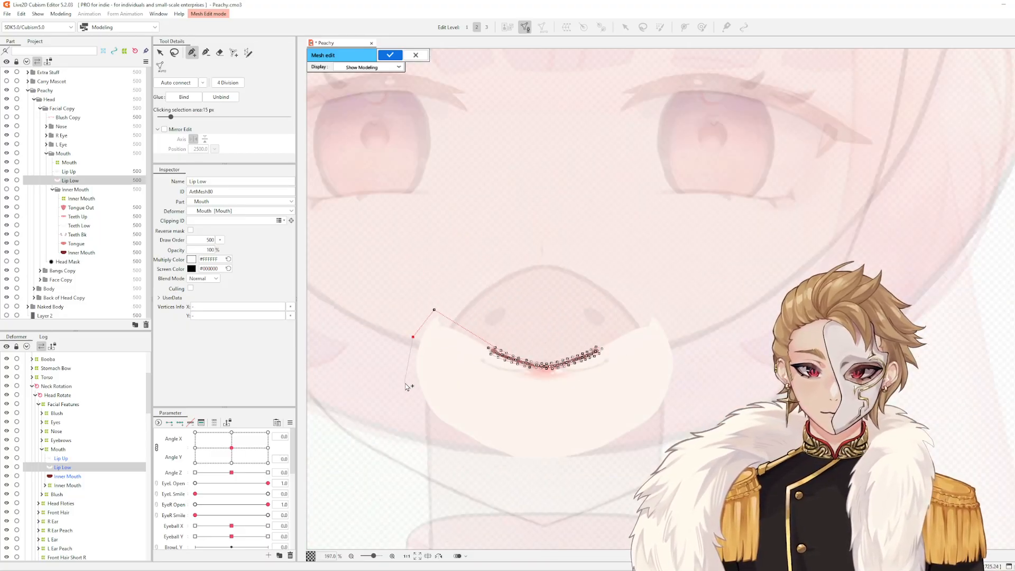
{"action": "left_click", "coordinate": [406, 380]}
{"action": "left_click", "coordinate": [428, 424]}
{"action": "left_click", "coordinate": [465, 454]}
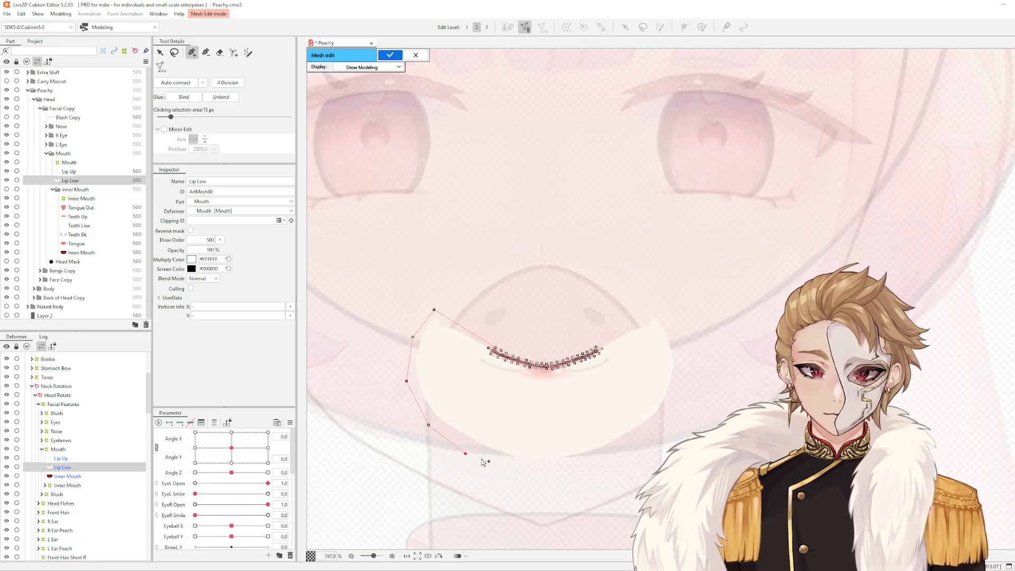
{"action": "left_click", "coordinate": [514, 470]}
Continue the outer outline up the right side of the chin skin patch and connect it to the lip's right corner
{"action": "left_click", "coordinate": [581, 469]}
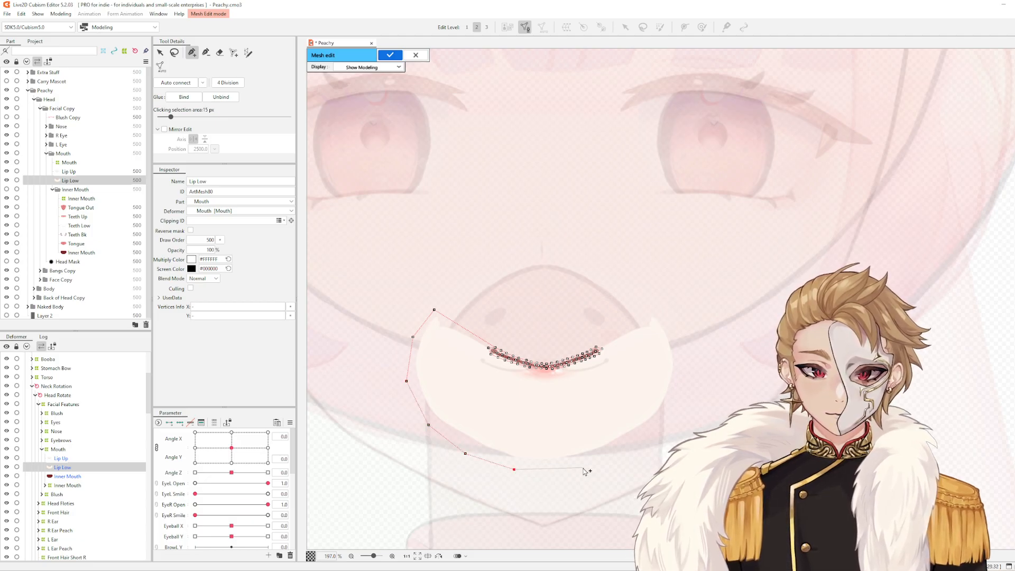
{"action": "left_click", "coordinate": [617, 455]}
{"action": "left_click", "coordinate": [654, 432]}
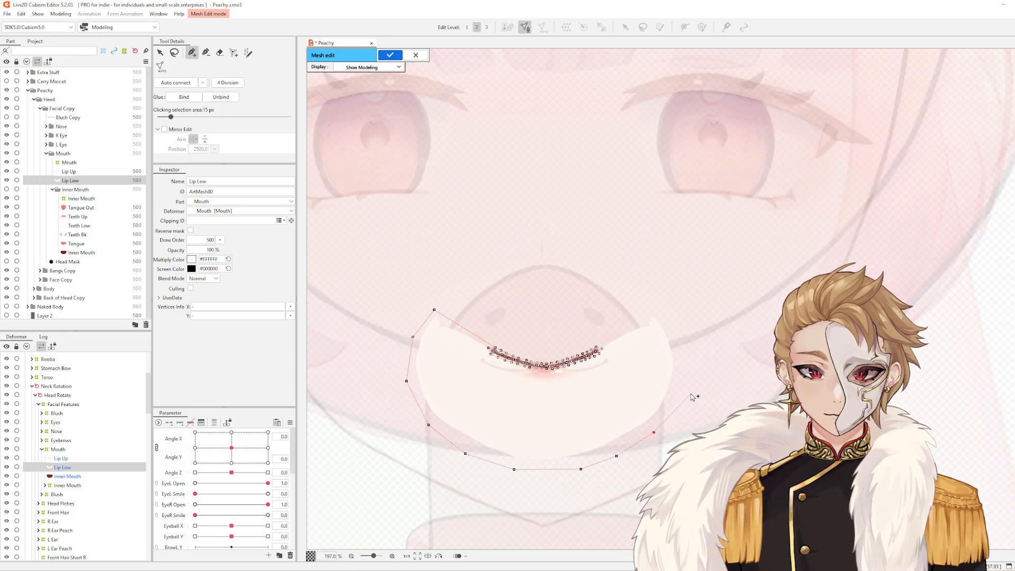
{"action": "left_click", "coordinate": [691, 394]}
{"action": "left_click", "coordinate": [683, 334]}
{"action": "left_click", "coordinate": [658, 308]}
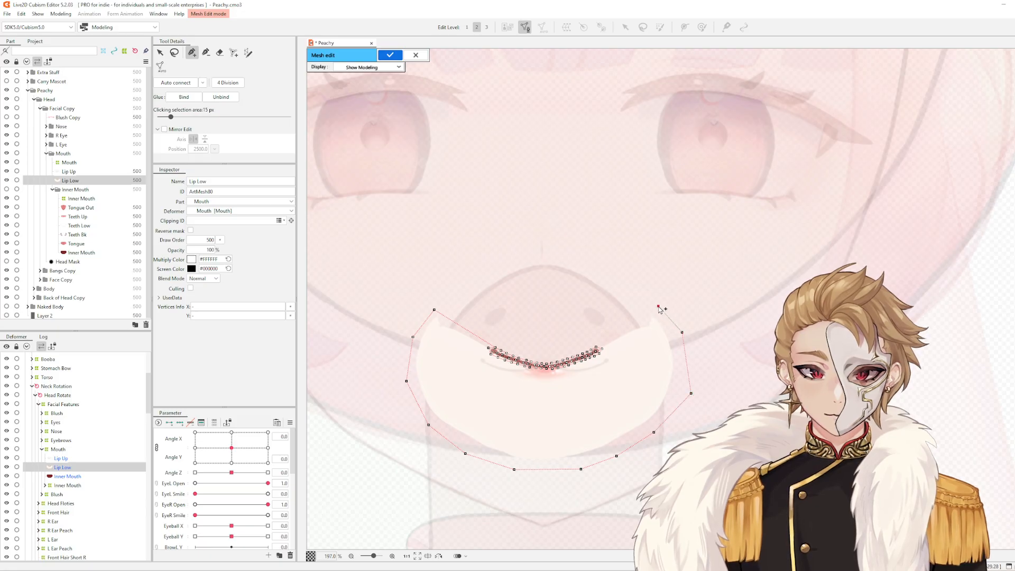
{"action": "scroll", "coordinate": [629, 320], "scroll_direction": "up", "scroll_amount": 3}
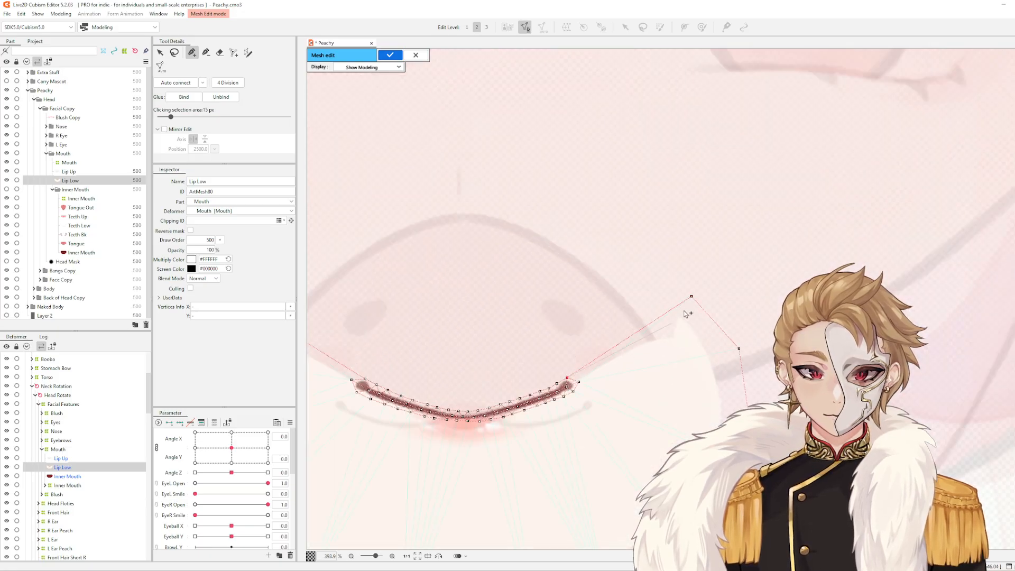
{"action": "left_click_drag", "start_coordinate": [563, 372], "coordinate": [710, 353]}
Add a curved row of points around the pink shading below the lower lip's centre and adjust the spacing of its lowest points
{"action": "scroll", "coordinate": [649, 427], "scroll_direction": "up", "scroll_amount": 3}
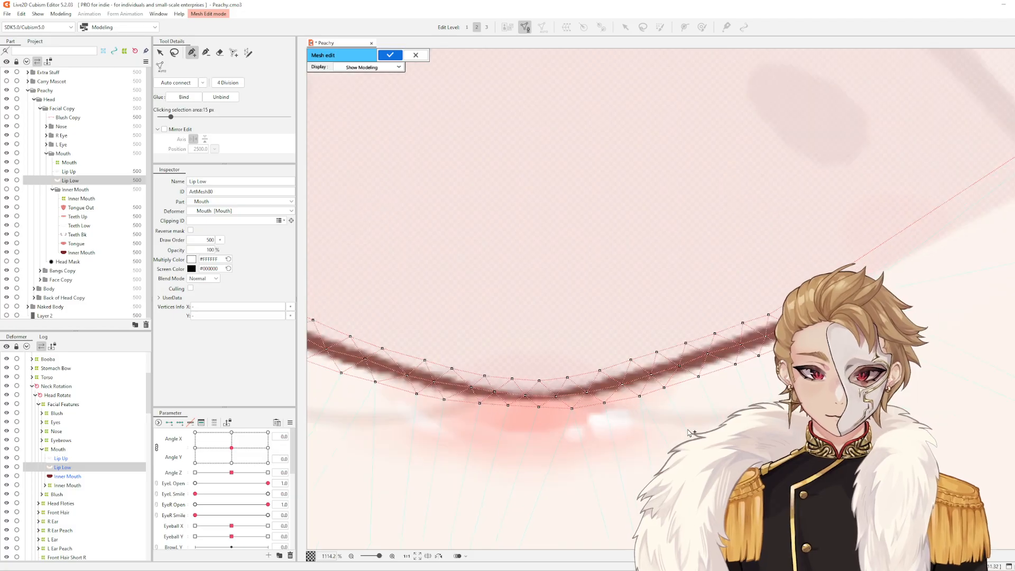
{"action": "scroll", "coordinate": [512, 394], "scroll_direction": "up", "scroll_amount": 2}
{"action": "left_click", "coordinate": [468, 365]}
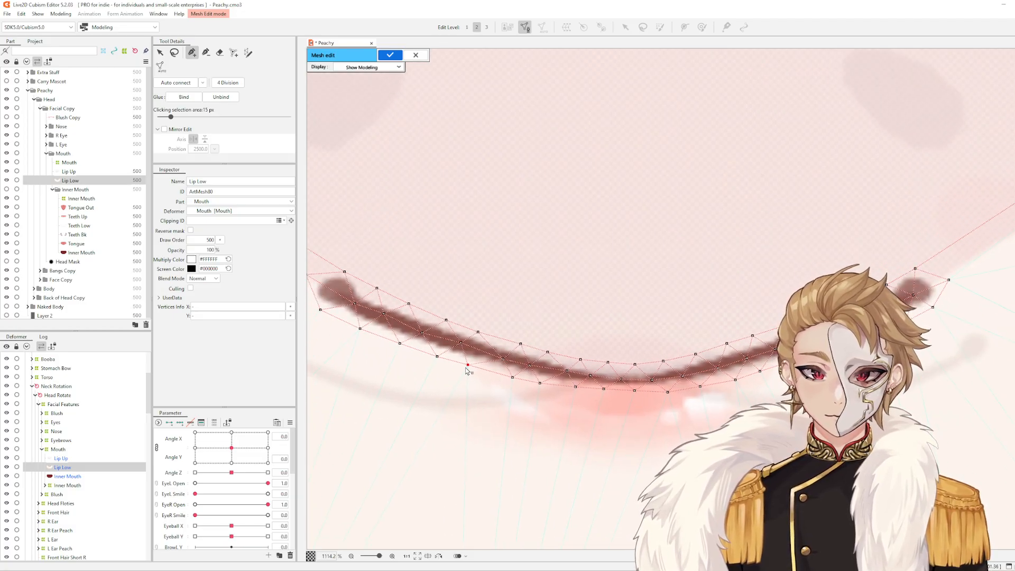
{"action": "left_click", "coordinate": [469, 413]}
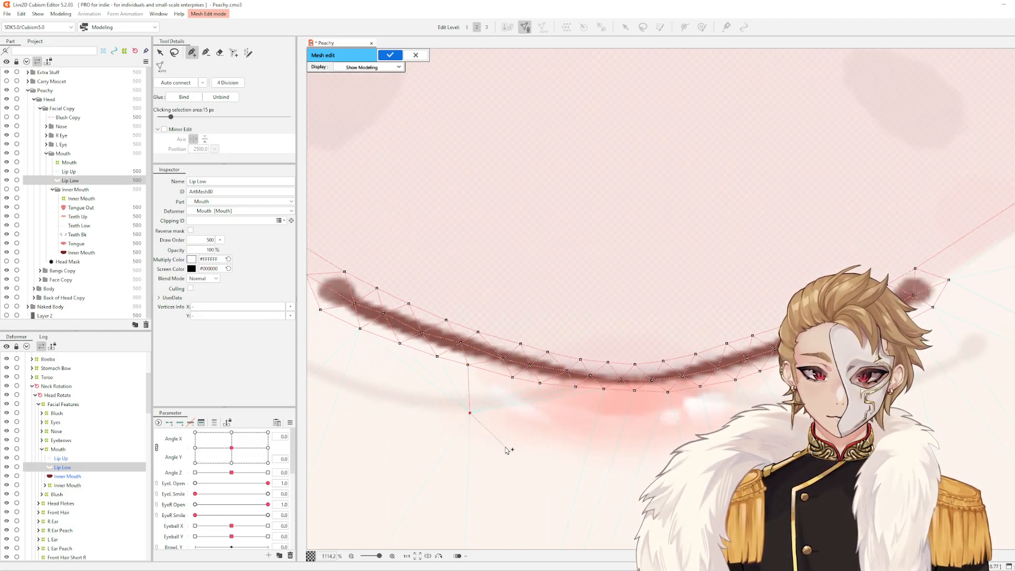
{"action": "left_click", "coordinate": [570, 468]}
{"action": "left_click", "coordinate": [646, 475]}
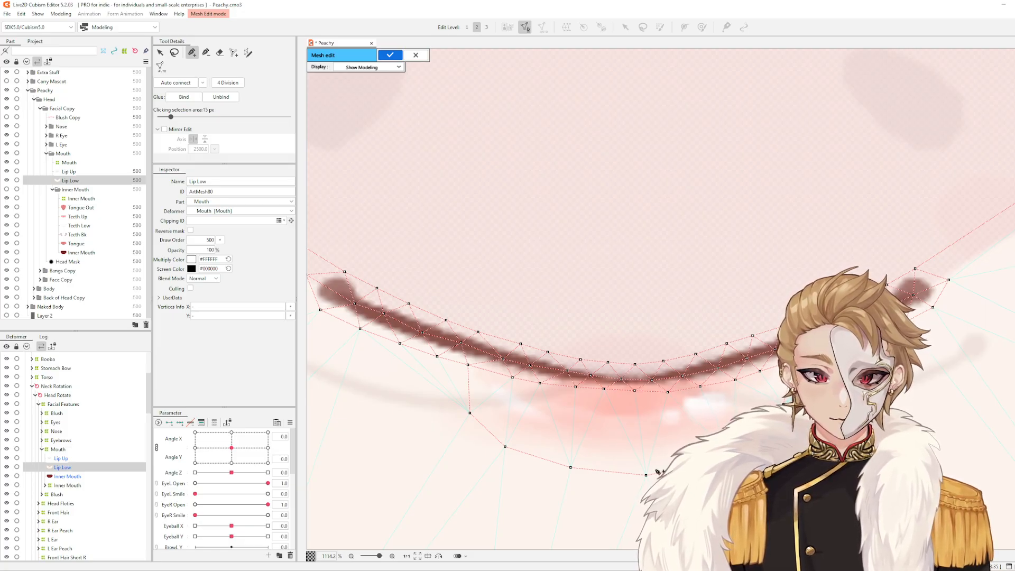
{"action": "left_click_drag", "start_coordinate": [570, 467], "coordinate": [572, 472]}
{"action": "left_click_drag", "start_coordinate": [646, 475], "coordinate": [659, 475]}
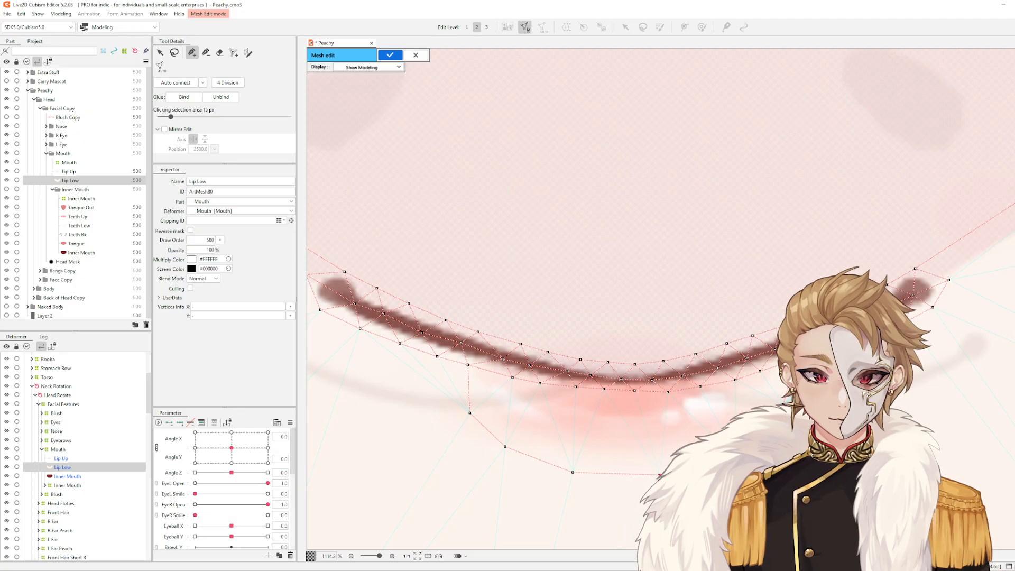
{"action": "scroll", "coordinate": [700, 431], "scroll_direction": "down", "scroll_amount": 5}
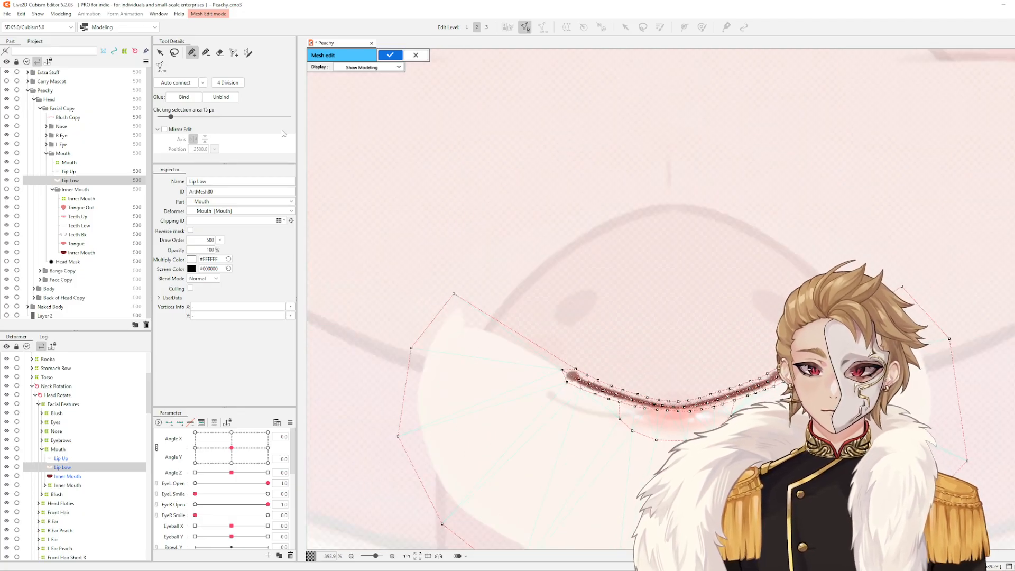
Apply the Lip Low mesh edit and select the Lip Up mesh on the face
{"action": "left_click", "coordinate": [390, 55]}
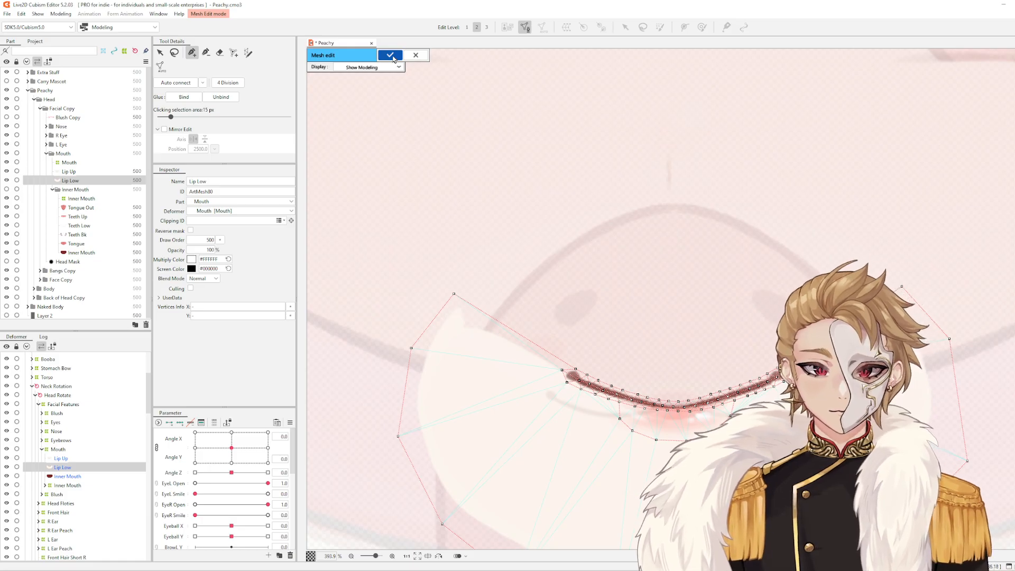
{"action": "scroll", "coordinate": [618, 211], "scroll_direction": "up", "scroll_amount": 2}
{"action": "left_click", "coordinate": [652, 255]}
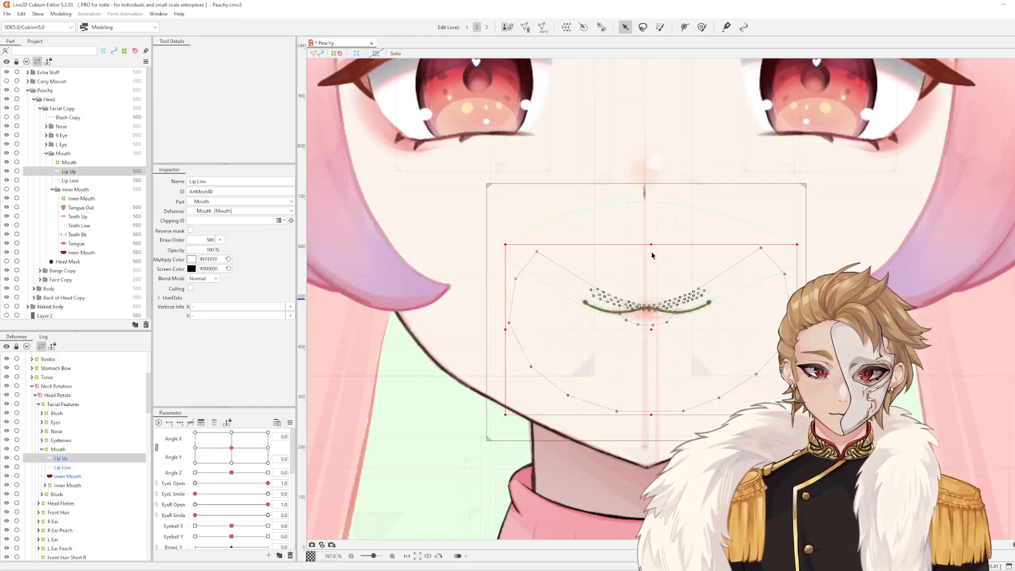
{"action": "scroll", "coordinate": [654, 262], "scroll_direction": "down", "scroll_amount": 2}
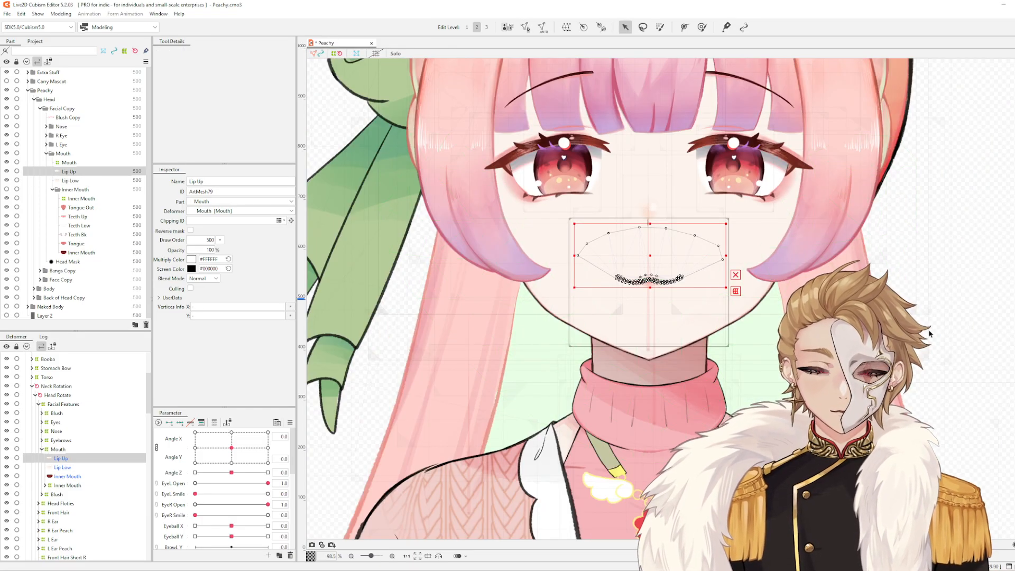
Start a deform path on the Lip Up mesh with points at the lip line's left corner and at its left dip
{"action": "left_click", "coordinate": [658, 268]}
{"action": "scroll", "coordinate": [665, 269], "scroll_direction": "up", "scroll_amount": 3}
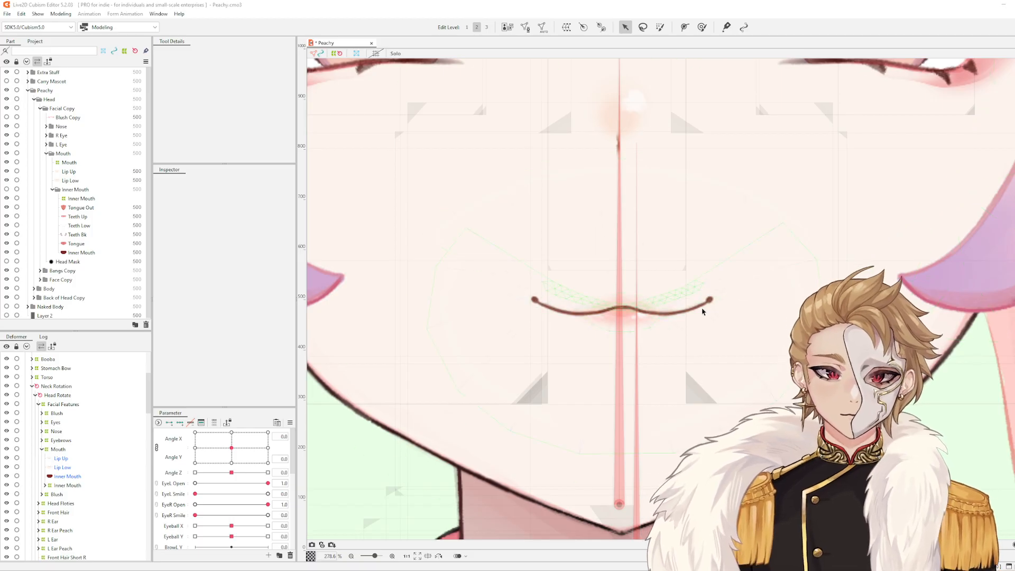
{"action": "left_click", "coordinate": [691, 290]}
{"action": "scroll", "coordinate": [690, 290], "scroll_direction": "up", "scroll_amount": 3}
{"action": "left_click_drag", "start_coordinate": [682, 291], "coordinate": [943, 357]}
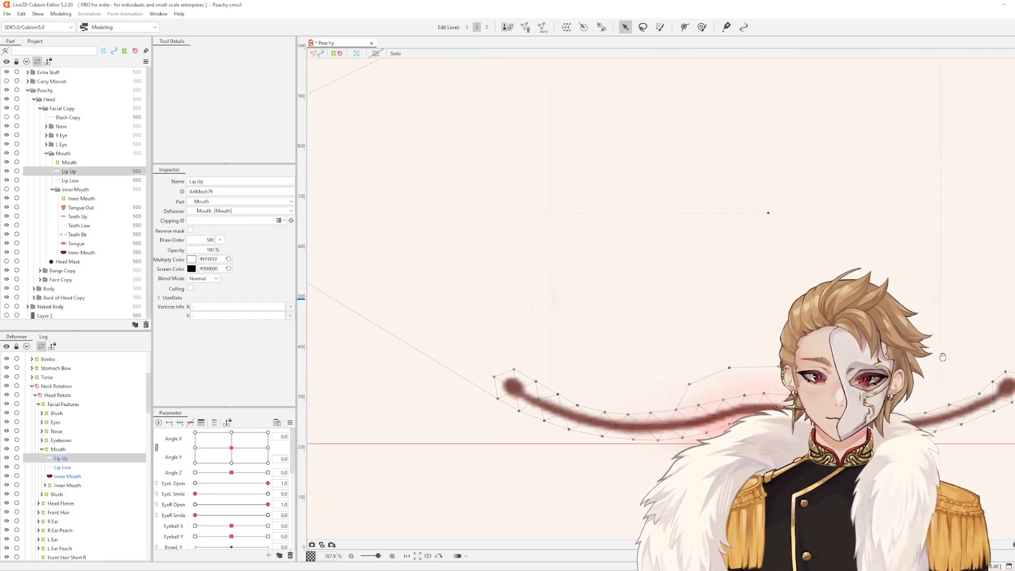
{"action": "scroll", "coordinate": [921, 352], "scroll_direction": "down", "scroll_amount": 2}
{"action": "key", "text": "p"}
{"action": "left_click_drag", "start_coordinate": [864, 374], "coordinate": [748, 355]}
{"action": "scroll", "coordinate": [632, 356], "scroll_direction": "up", "scroll_amount": 3}
{"action": "scroll", "coordinate": [619, 355], "scroll_direction": "down", "scroll_amount": 1}
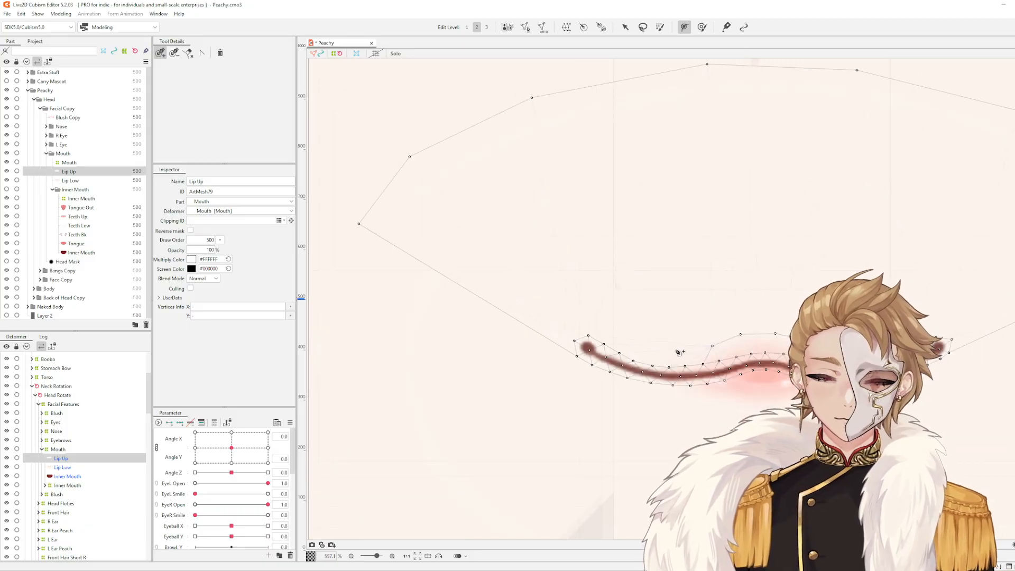
{"action": "left_click_drag", "start_coordinate": [683, 348], "coordinate": [588, 345]}
{"action": "left_click", "coordinate": [487, 343]}
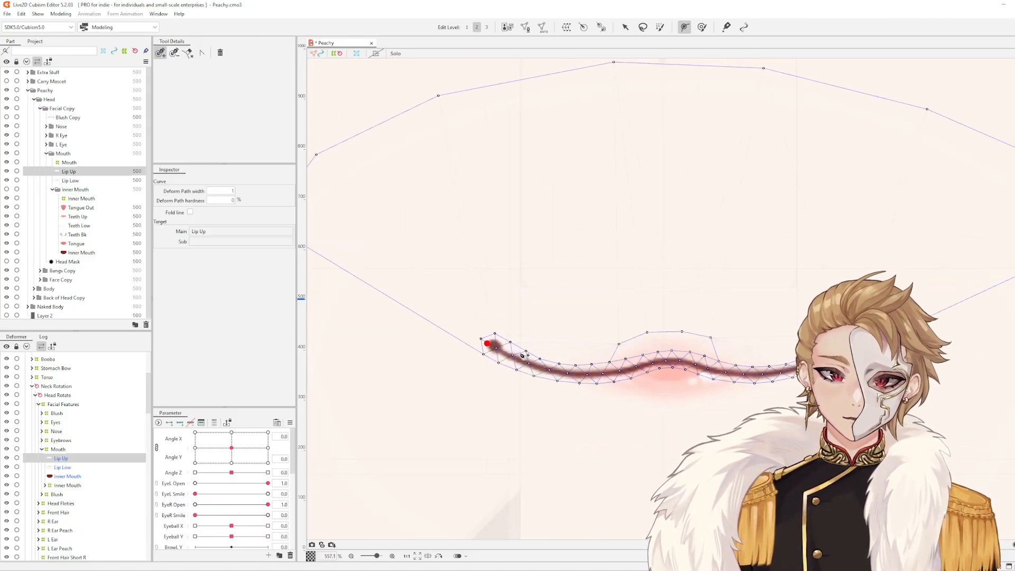
{"action": "left_click", "coordinate": [565, 372]}
{"action": "left_click", "coordinate": [671, 362]}
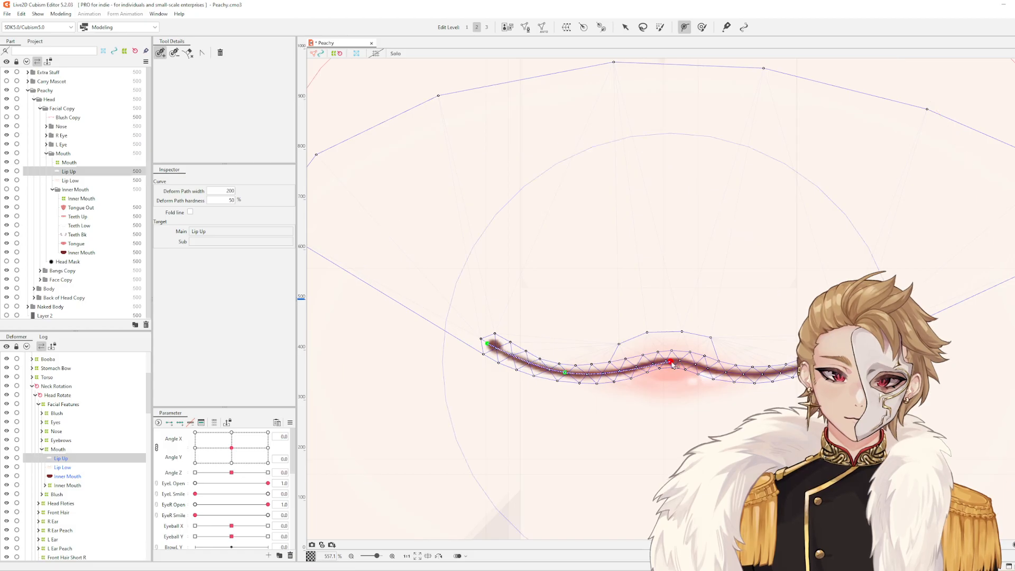
{"action": "left_click", "coordinate": [750, 376]}
{"action": "left_click", "coordinate": [843, 345]}
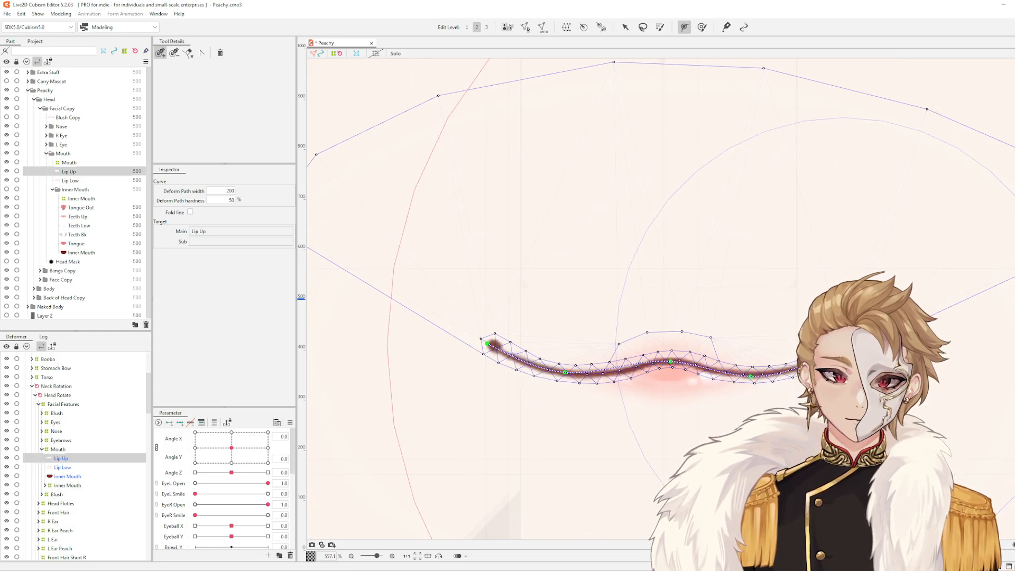
{"action": "scroll", "coordinate": [777, 356], "scroll_direction": "down", "scroll_amount": 3}
{"action": "scroll", "coordinate": [822, 348], "scroll_direction": "up", "scroll_amount": 3}
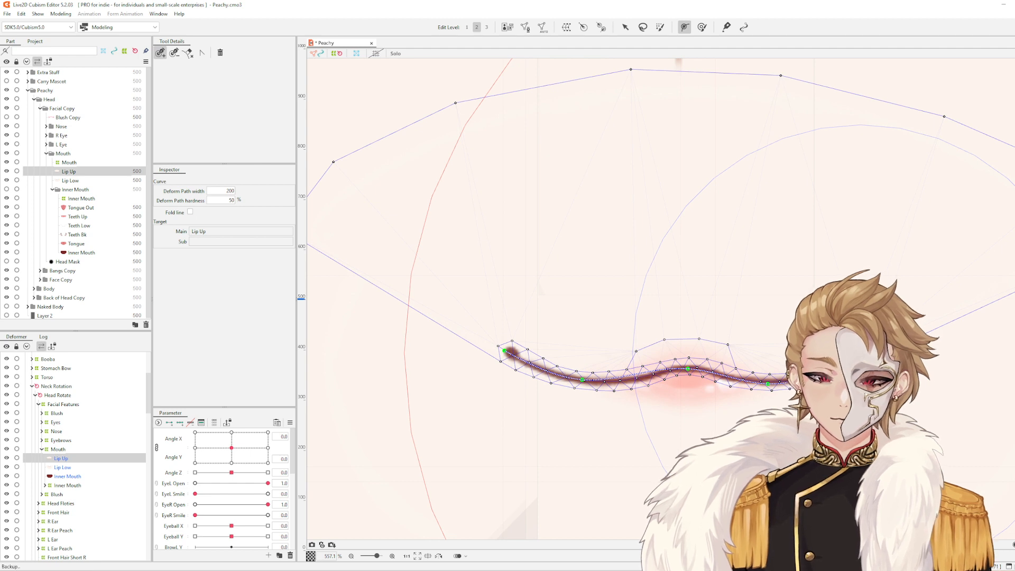
{"action": "key", "text": "ctrl+z"}
{"action": "key", "text": "ctrl+z"}
{"action": "key", "text": "ctrl+z"}
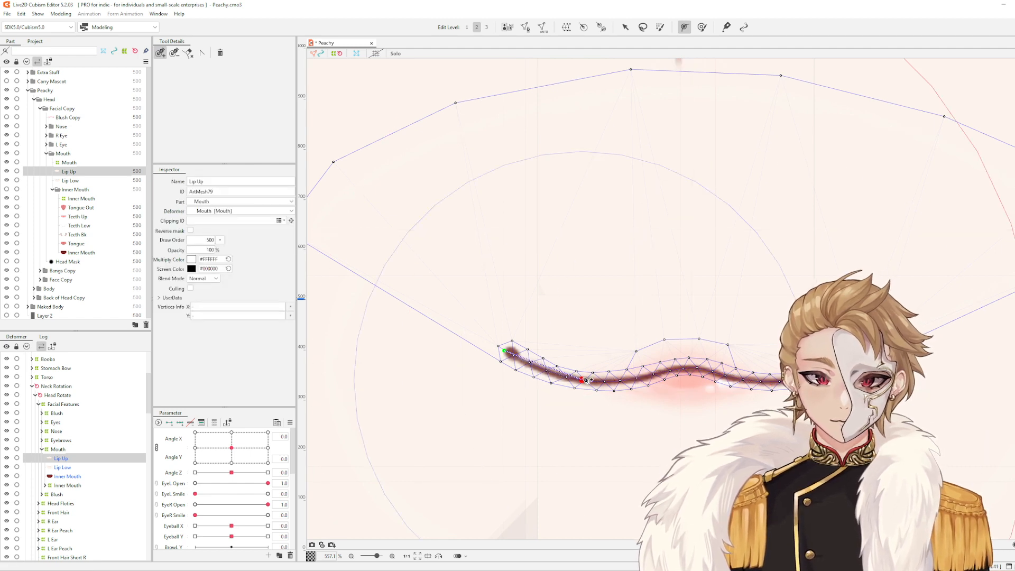
Shift the path's left dip point slightly right, then add points at the upper lip's centre peak, right dip and right corner
{"action": "left_click_drag", "start_coordinate": [584, 380], "coordinate": [598, 382]}
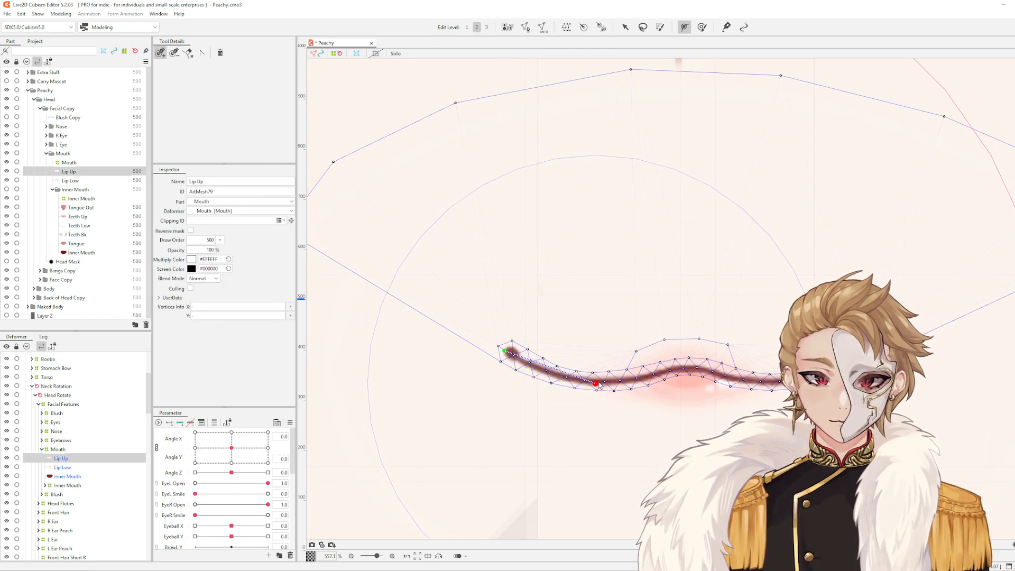
{"action": "left_click", "coordinate": [689, 369]}
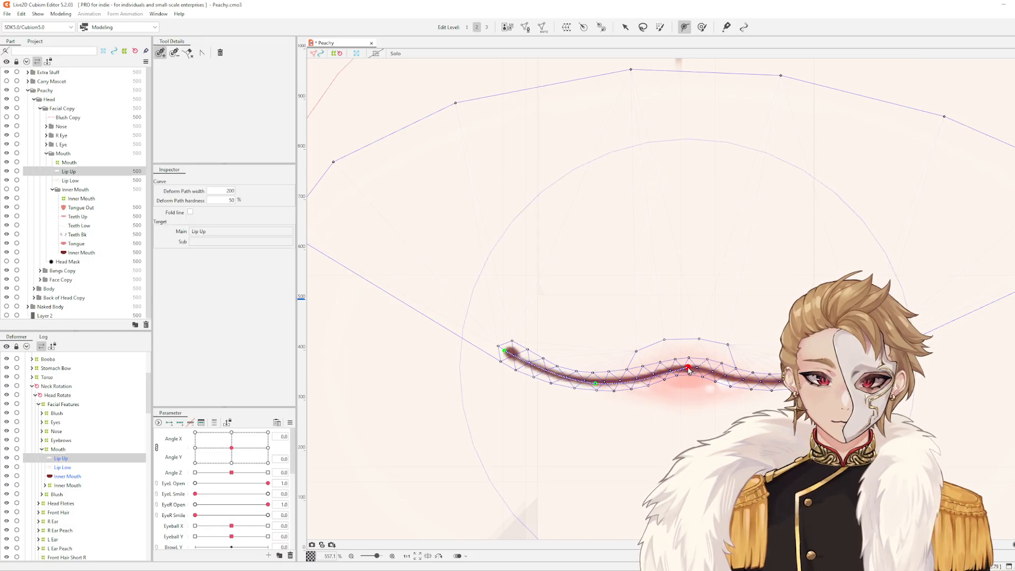
{"action": "left_click", "coordinate": [778, 382]}
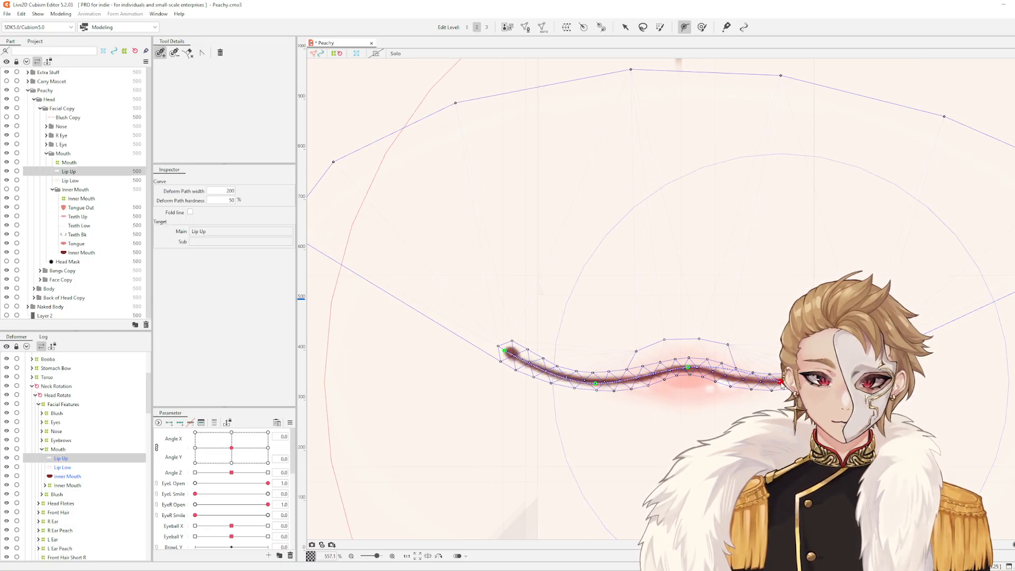
{"action": "left_click", "coordinate": [861, 354]}
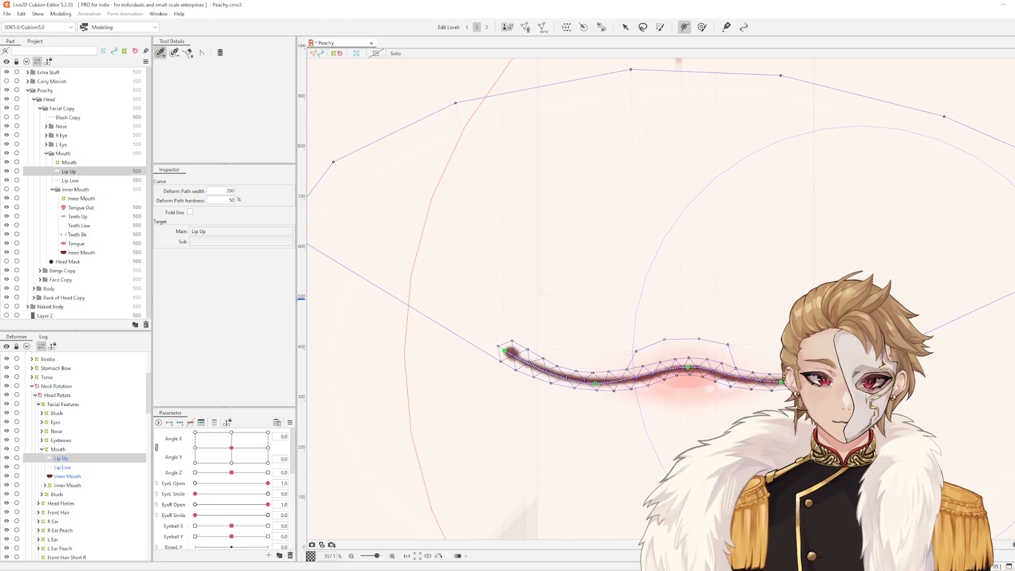
{"action": "scroll", "coordinate": [733, 379], "scroll_direction": "up", "scroll_amount": 3}
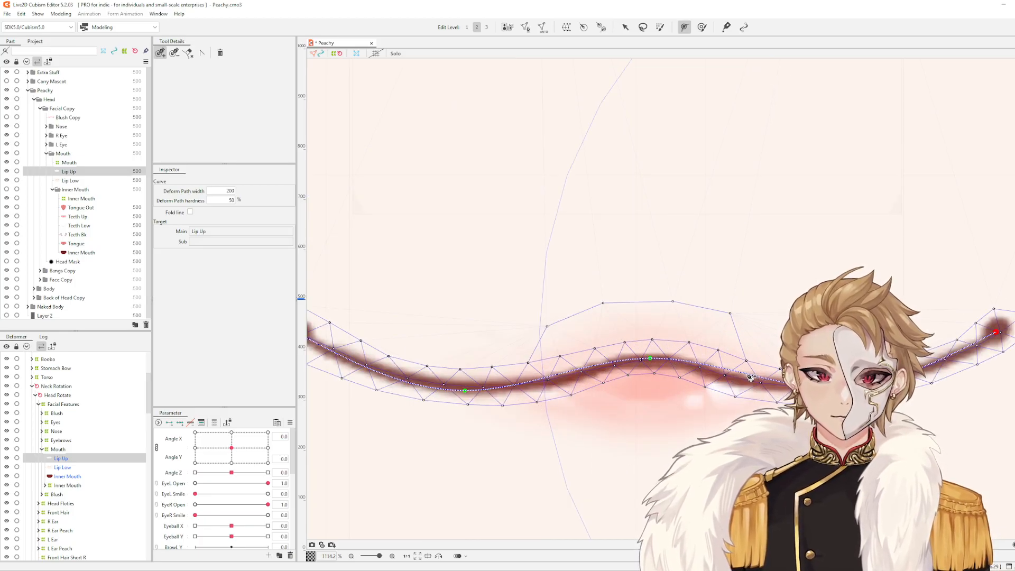
{"action": "left_click", "coordinate": [782, 387]}
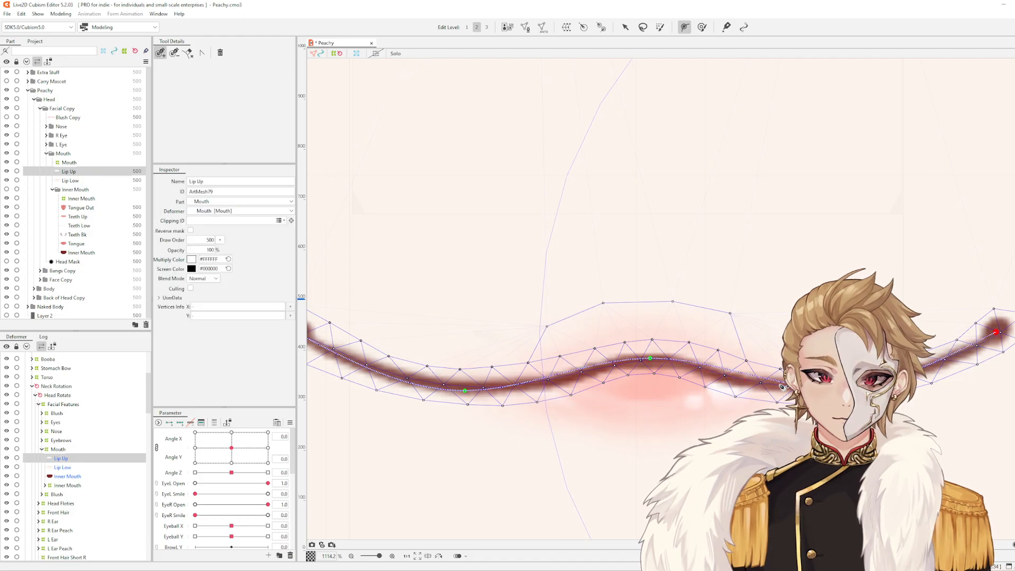
{"action": "left_click", "coordinate": [745, 380]}
{"action": "left_click", "coordinate": [741, 379]}
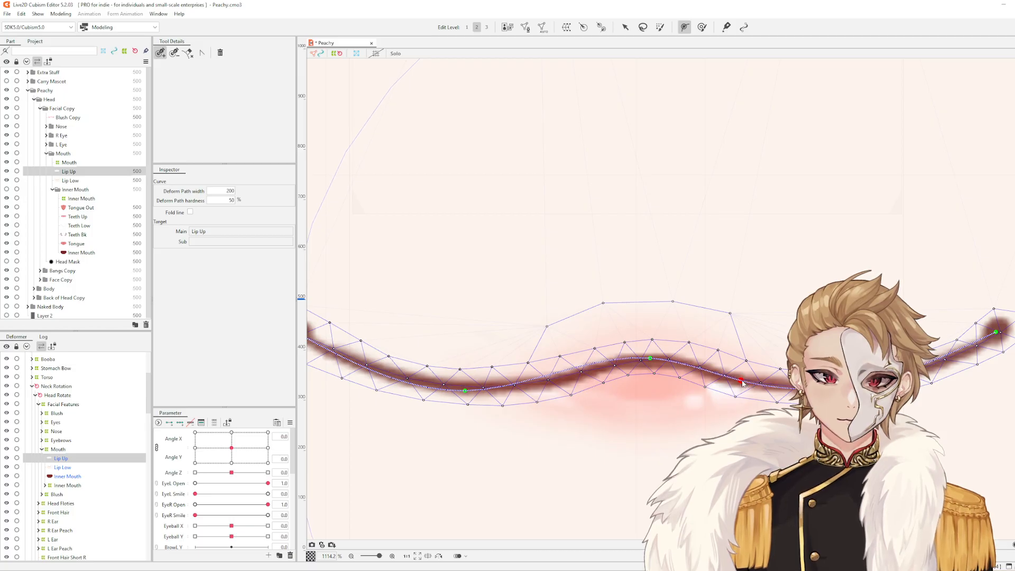
{"action": "right_click", "coordinate": [742, 382]}
{"action": "scroll", "coordinate": [713, 385], "scroll_direction": "down", "scroll_amount": 2}
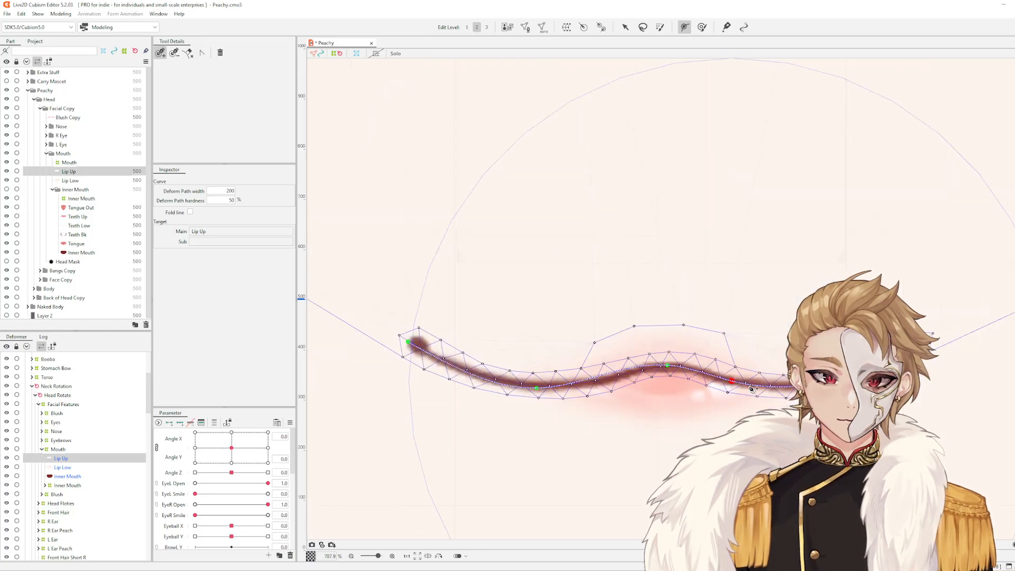
{"action": "scroll", "coordinate": [757, 390], "scroll_direction": "up", "scroll_amount": 2}
{"action": "key", "text": "ctrl+z"}
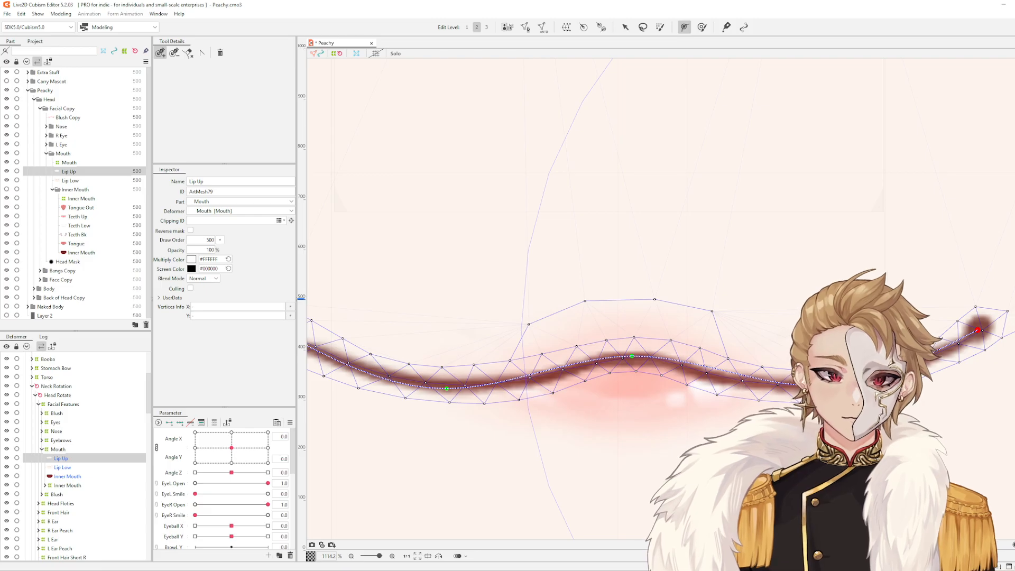
Adjust the right dip point and nudge the centre point of the upper lip's deform path slightly right and down
{"action": "left_click", "coordinate": [813, 386]}
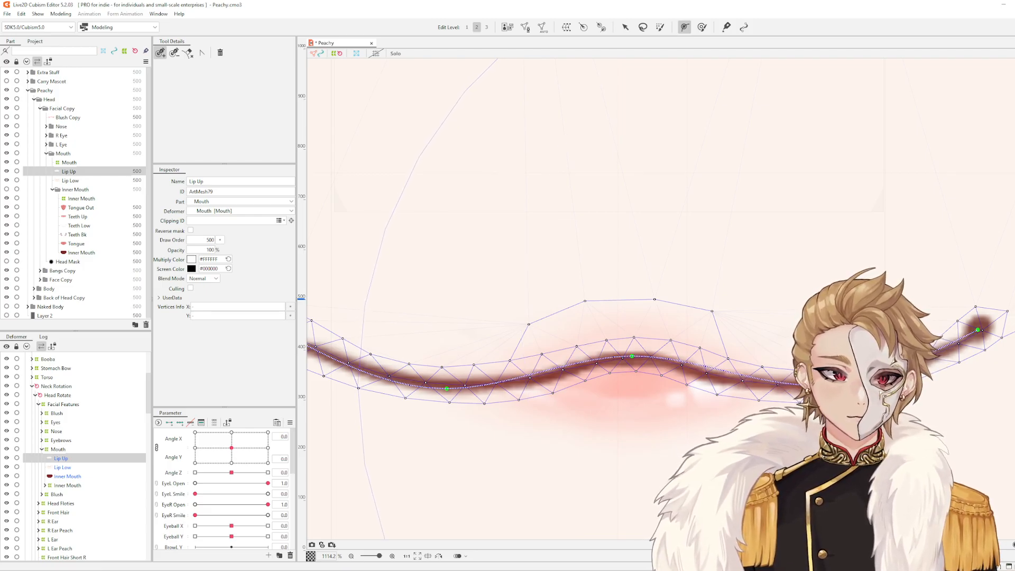
{"action": "left_click", "coordinate": [711, 373]}
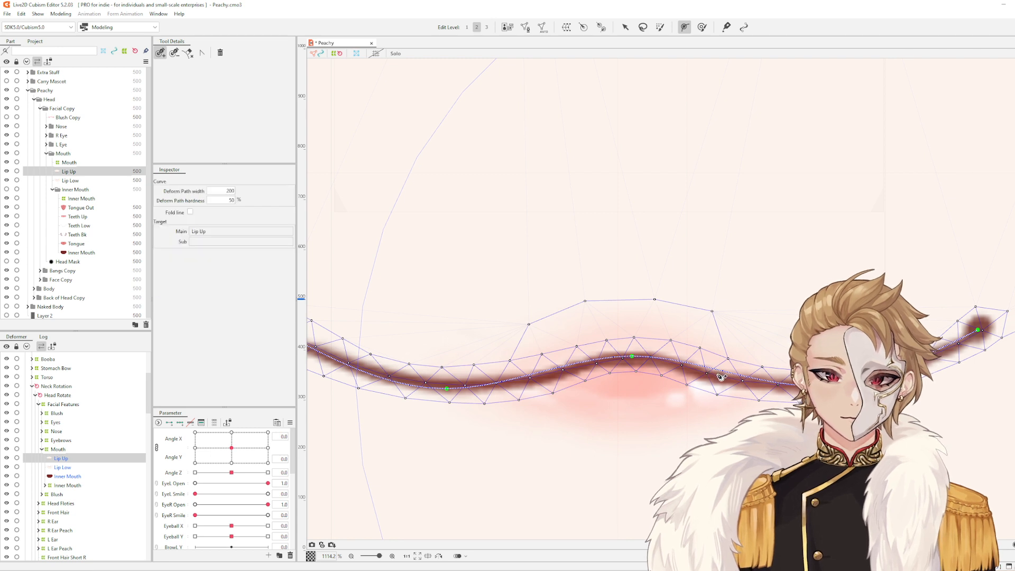
{"action": "left_click_drag", "start_coordinate": [633, 355], "coordinate": [641, 360]}
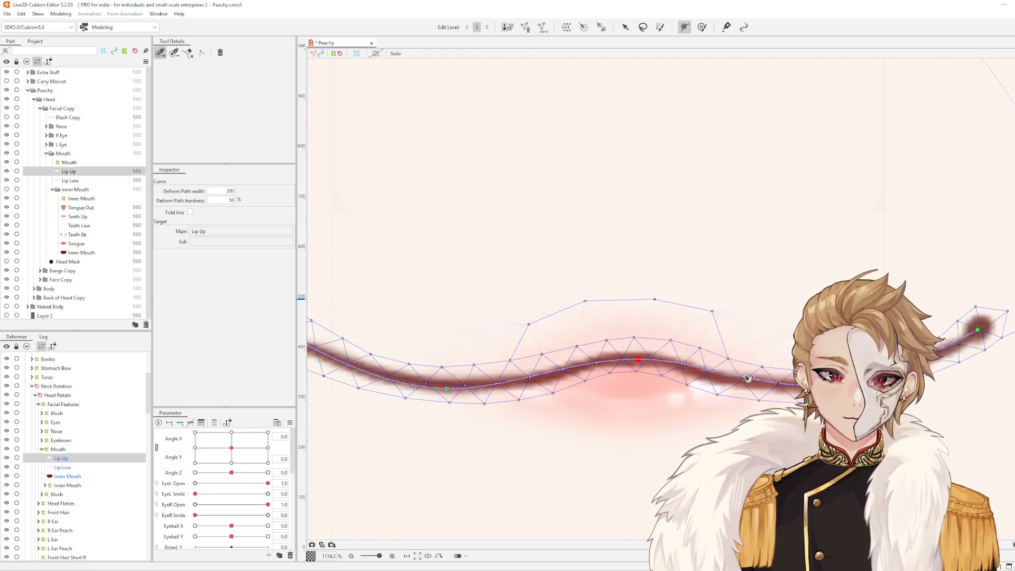
Examine how the deform path follows the whole upper lip line and look through the parameter list
{"action": "scroll", "coordinate": [838, 355], "scroll_direction": "down", "scroll_amount": 2}
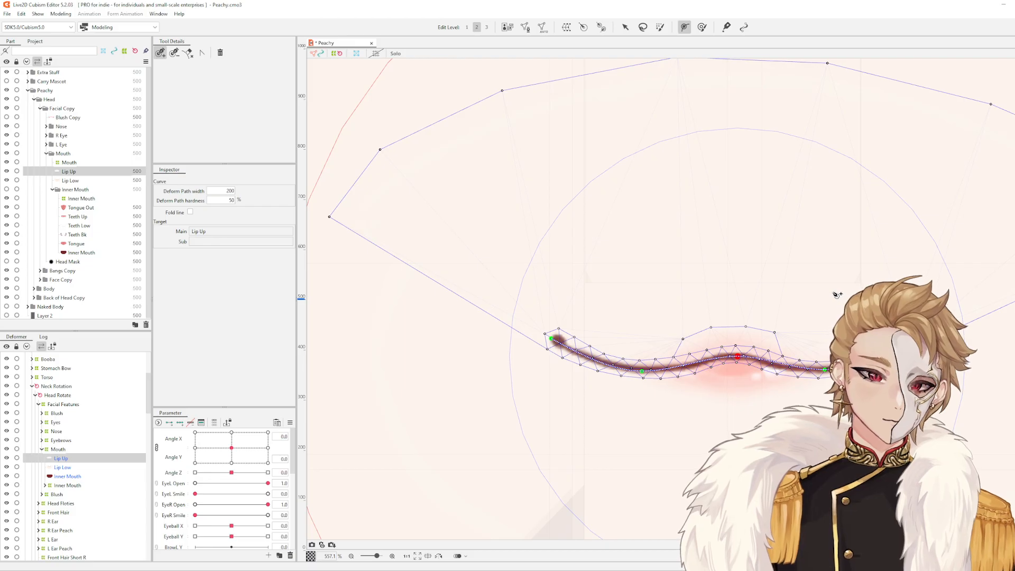
{"action": "scroll", "coordinate": [716, 284], "scroll_direction": "up", "scroll_amount": 3}
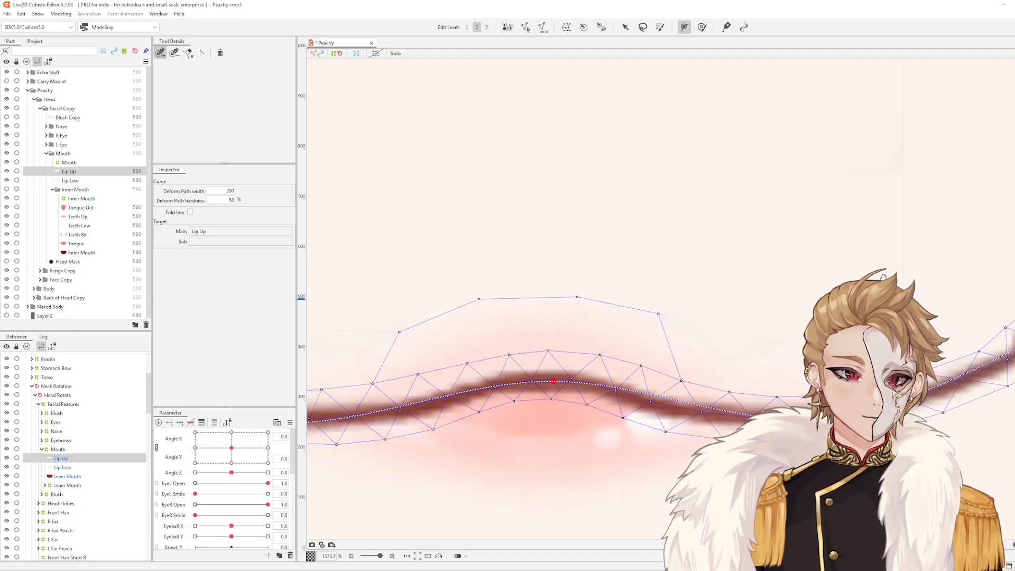
{"action": "scroll", "coordinate": [872, 271], "scroll_direction": "down", "scroll_amount": 2}
{"action": "left_click_drag", "start_coordinate": [842, 292], "coordinate": [721, 275]}
{"action": "scroll", "coordinate": [797, 327], "scroll_direction": "up", "scroll_amount": 1}
{"action": "scroll", "coordinate": [797, 327], "scroll_direction": "down", "scroll_amount": 1}
{"action": "scroll", "coordinate": [707, 294], "scroll_direction": "down", "scroll_amount": 1}
{"action": "scroll", "coordinate": [682, 295], "scroll_direction": "up", "scroll_amount": 1}
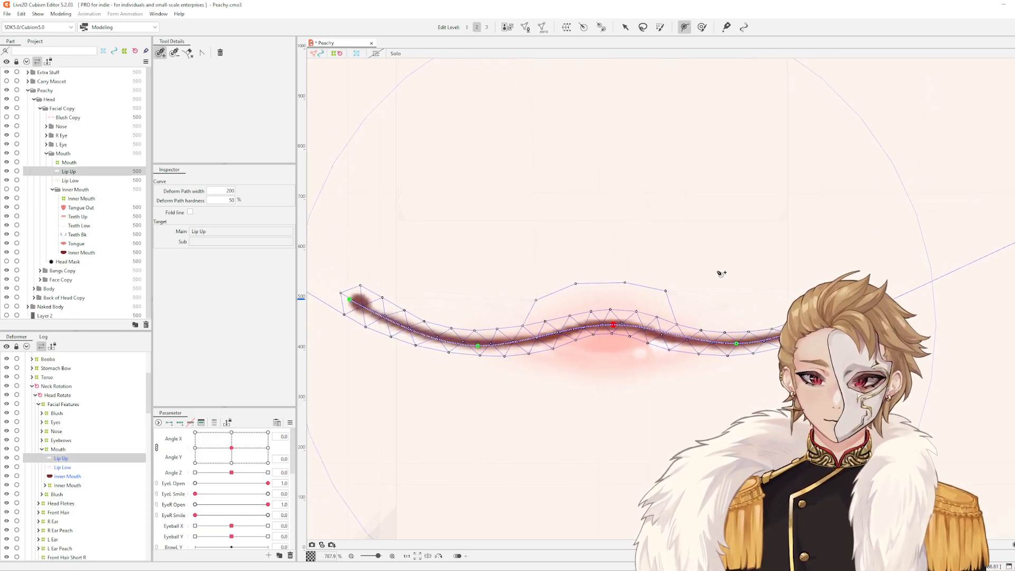
{"action": "scroll", "coordinate": [233, 504], "scroll_direction": "down", "scroll_amount": 5}
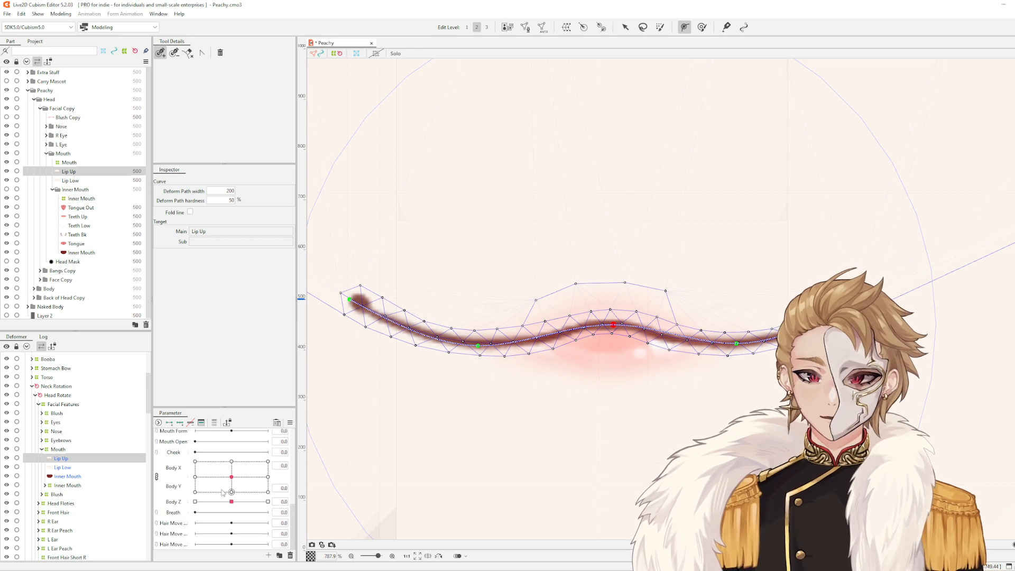
{"action": "scroll", "coordinate": [223, 493], "scroll_direction": "up", "scroll_amount": 1}
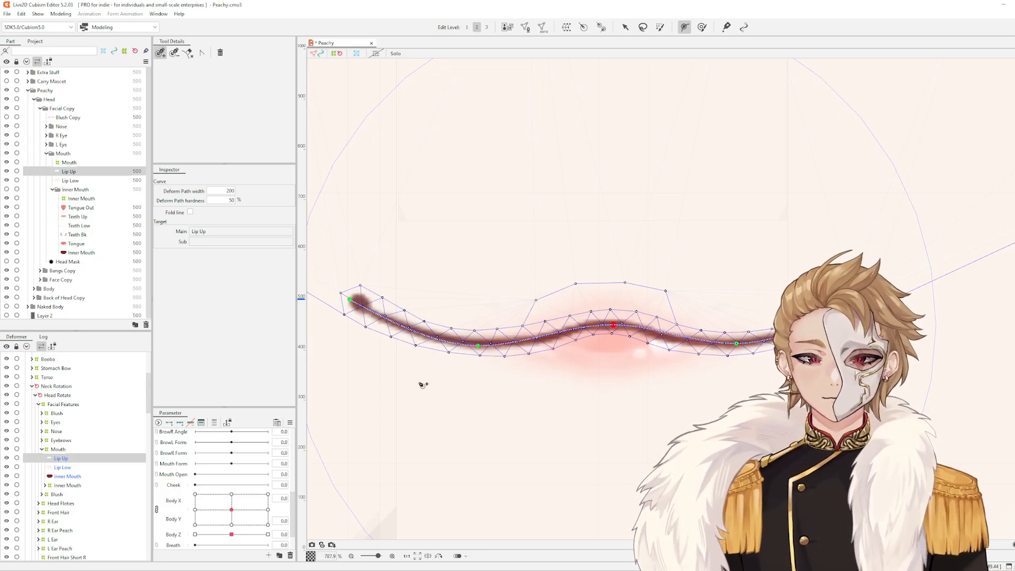
{"action": "left_click_drag", "start_coordinate": [533, 351], "coordinate": [539, 348]}
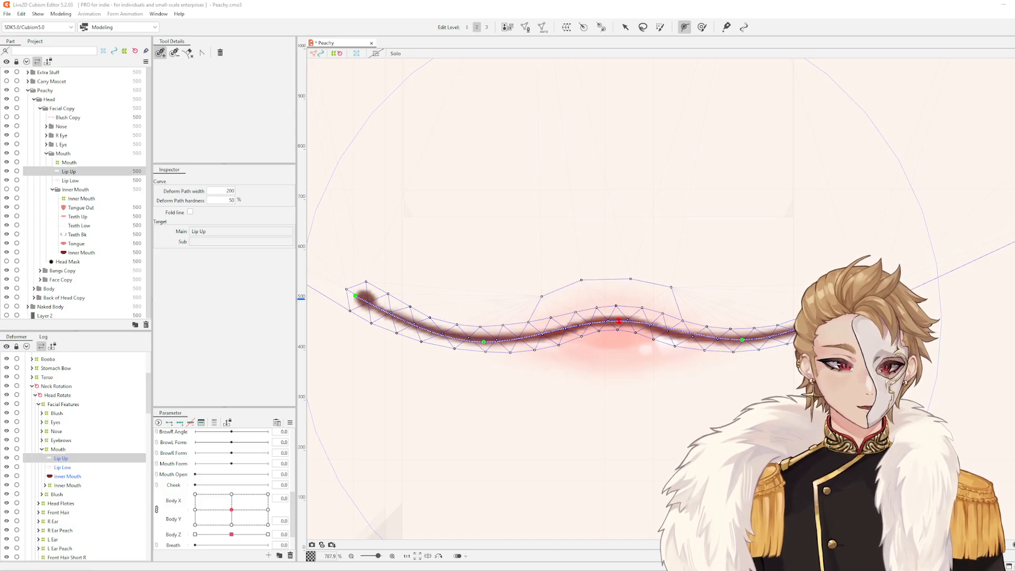
{"action": "mouse_move", "coordinate": [690, 262]}
{"action": "left_mouse_down"}
{"action": "mouse_move", "coordinate": [739, 261]}
{"action": "mouse_move", "coordinate": [690, 262]}
{"action": "left_mouse_up"}
{"action": "left_click_drag", "start_coordinate": [574, 265], "coordinate": [617, 257]}
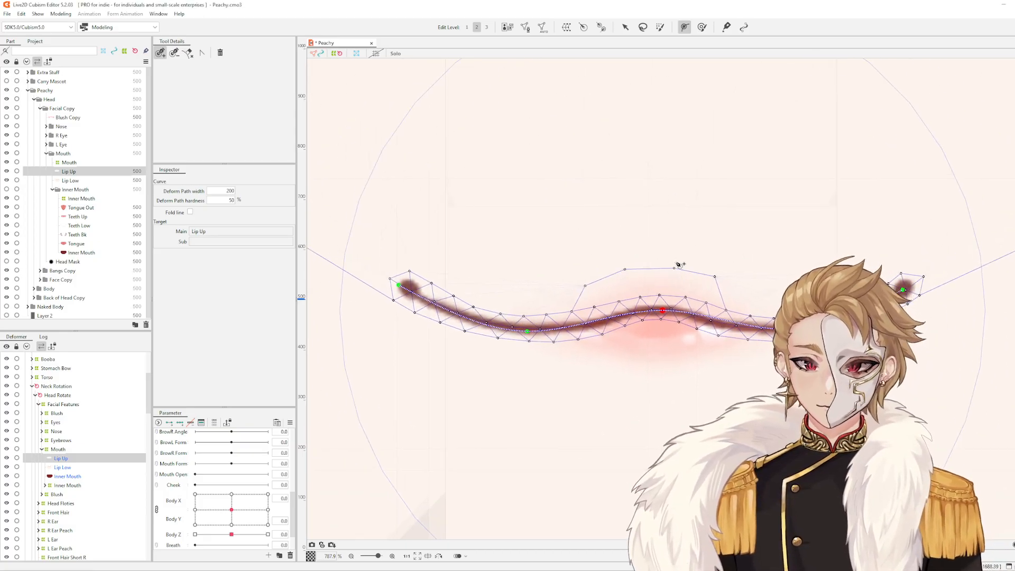
Select the Lip Low mesh under the Mouth deformer and isolate it with Solo view
{"action": "left_click", "coordinate": [75, 466]}
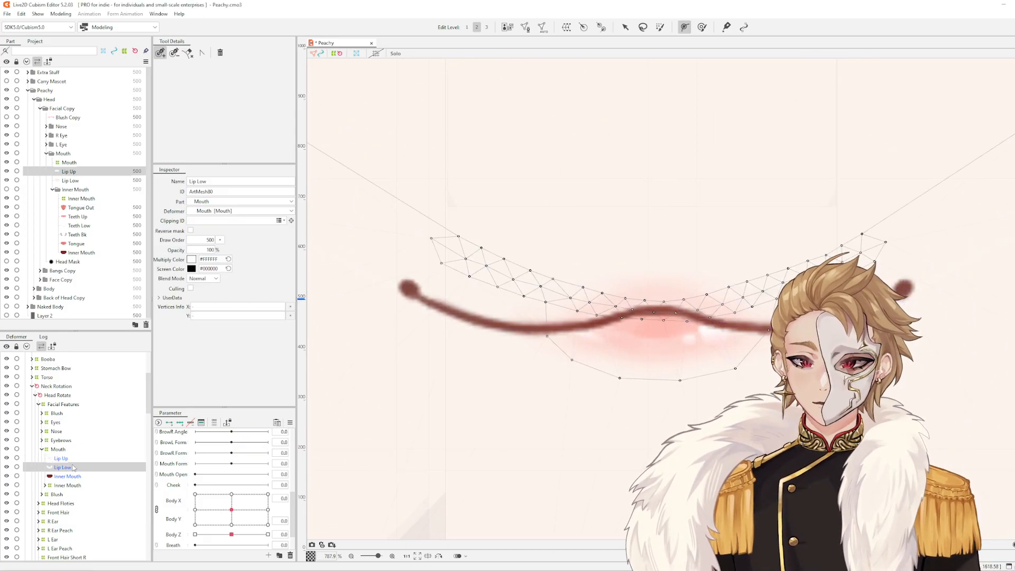
{"action": "left_click", "coordinate": [74, 459]}
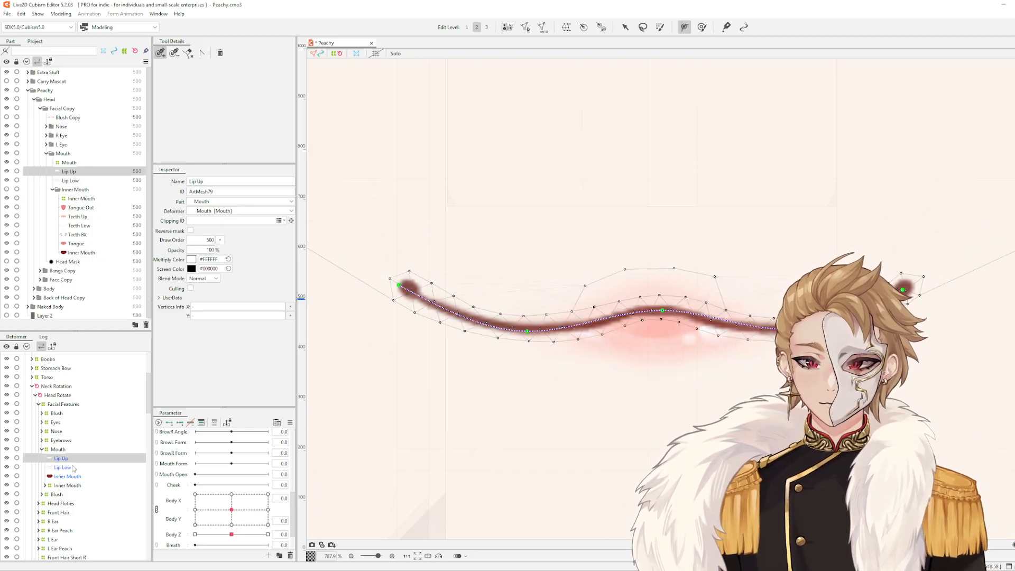
{"action": "left_click", "coordinate": [74, 467]}
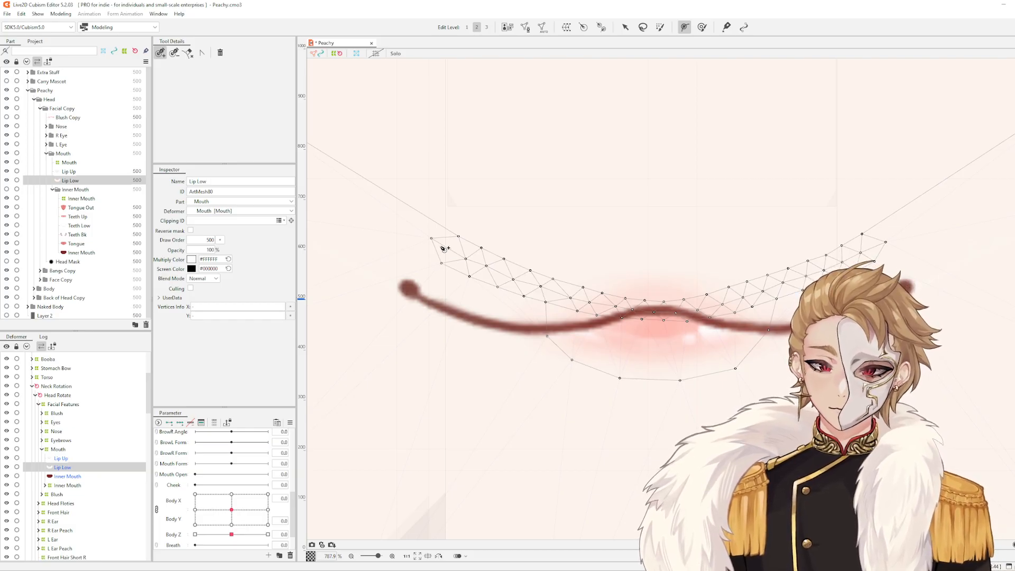
{"action": "key", "text": "s"}
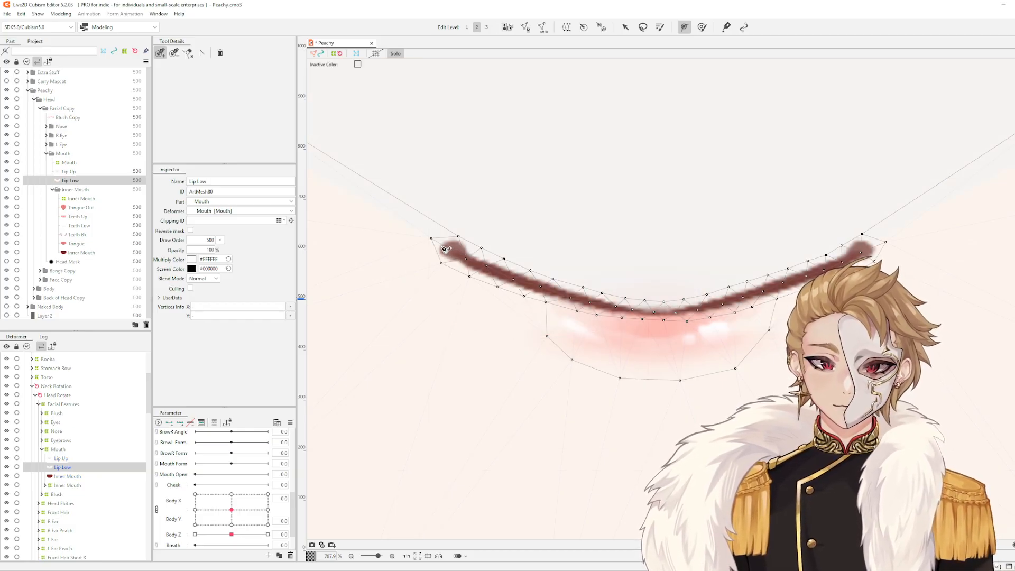
Place a five-point deform path along the lower lip line from the left corner through the centre to the right corner
{"action": "left_click", "coordinate": [440, 246]}
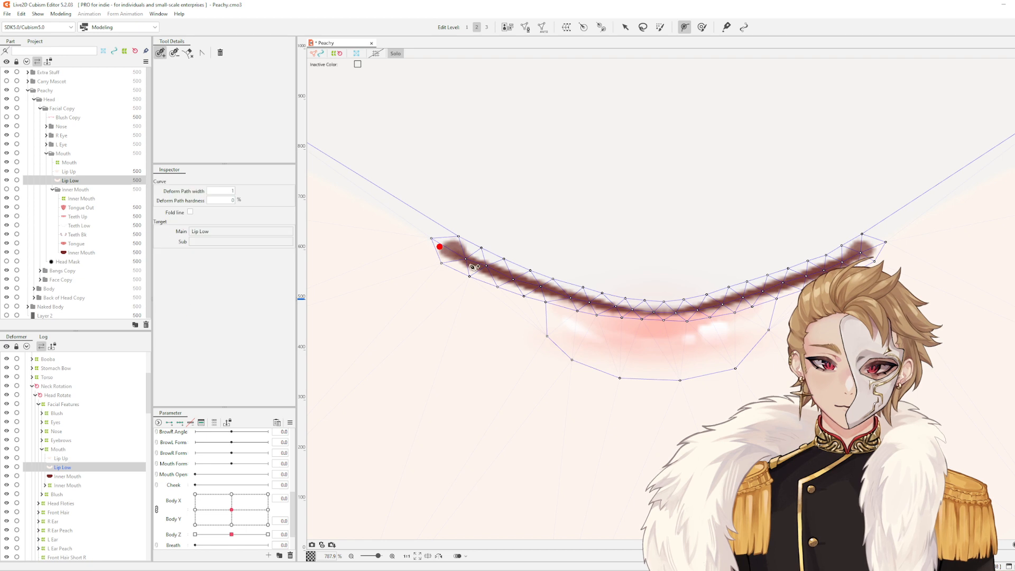
{"action": "left_click", "coordinate": [550, 291]}
{"action": "left_click", "coordinate": [660, 311]}
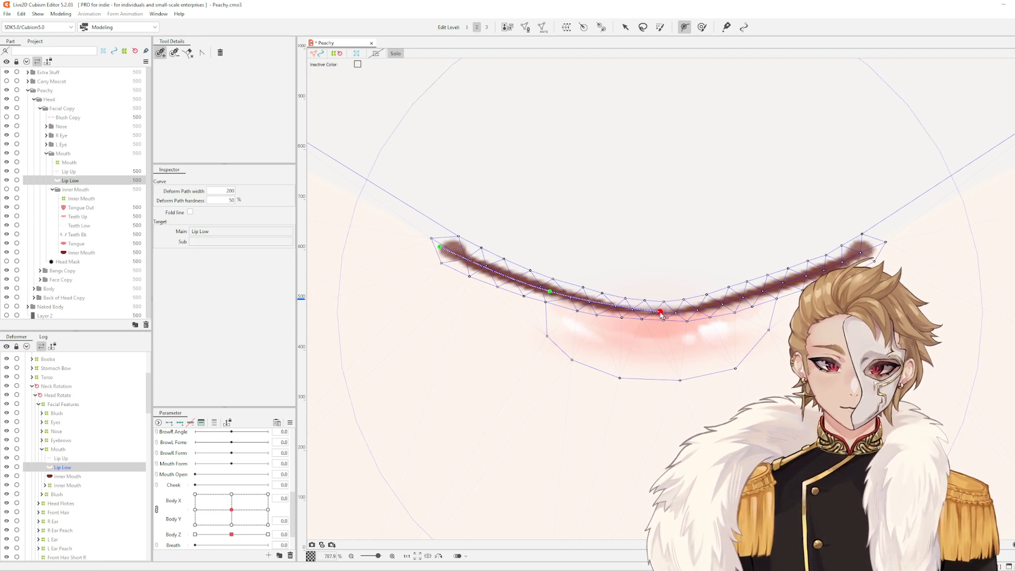
{"action": "left_click", "coordinate": [756, 292]}
{"action": "left_click", "coordinate": [868, 249]}
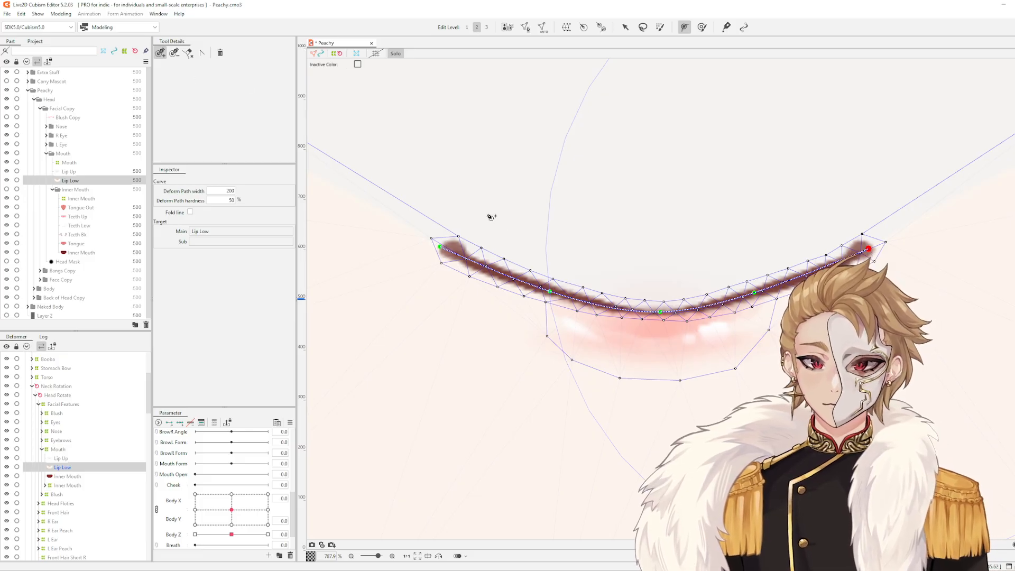
{"action": "scroll", "coordinate": [509, 225], "scroll_direction": "down", "scroll_amount": 3}
{"action": "key", "text": "v"}
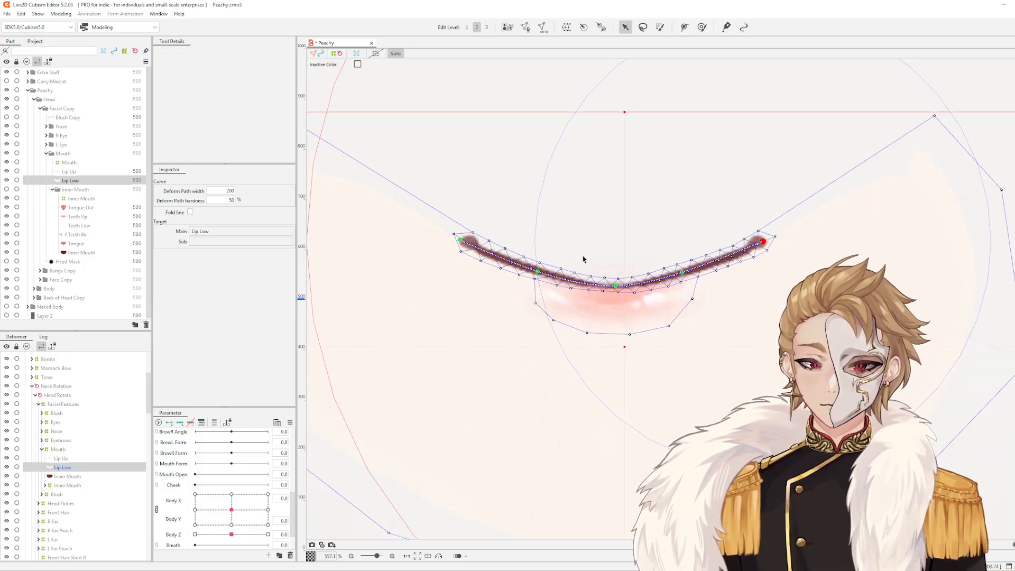
Insert an extra control point on Lip Up's deform path between the centre and right dip points, then remove it
{"action": "key", "text": "p"}
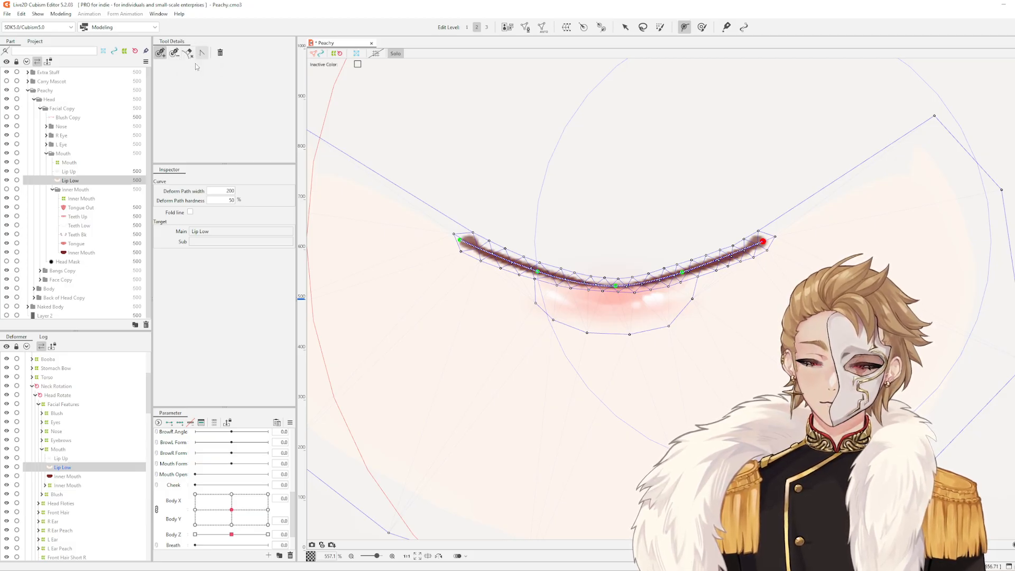
{"action": "left_click", "coordinate": [89, 458]}
{"action": "scroll", "coordinate": [724, 274], "scroll_direction": "up", "scroll_amount": 3}
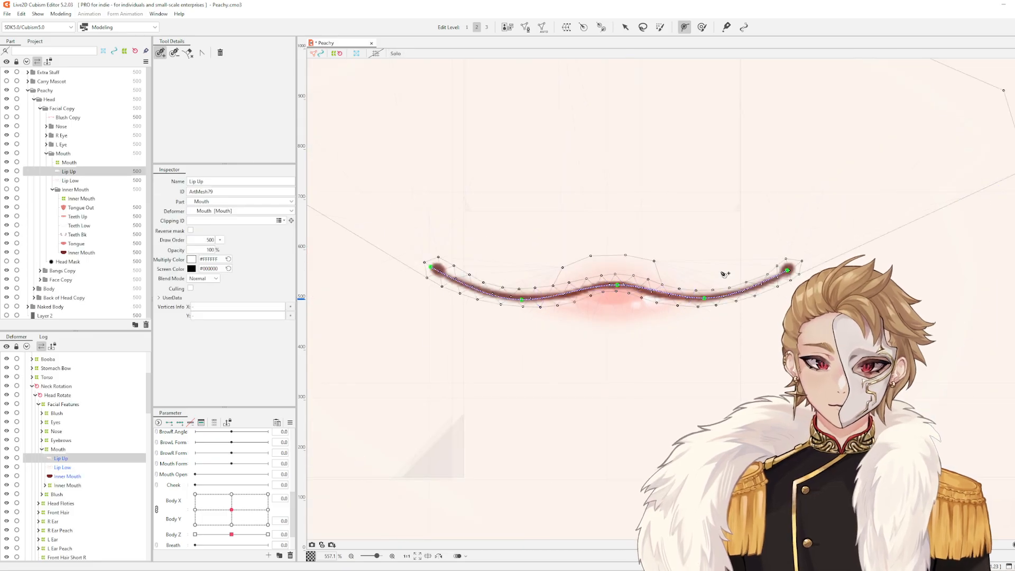
{"action": "left_click", "coordinate": [612, 316]}
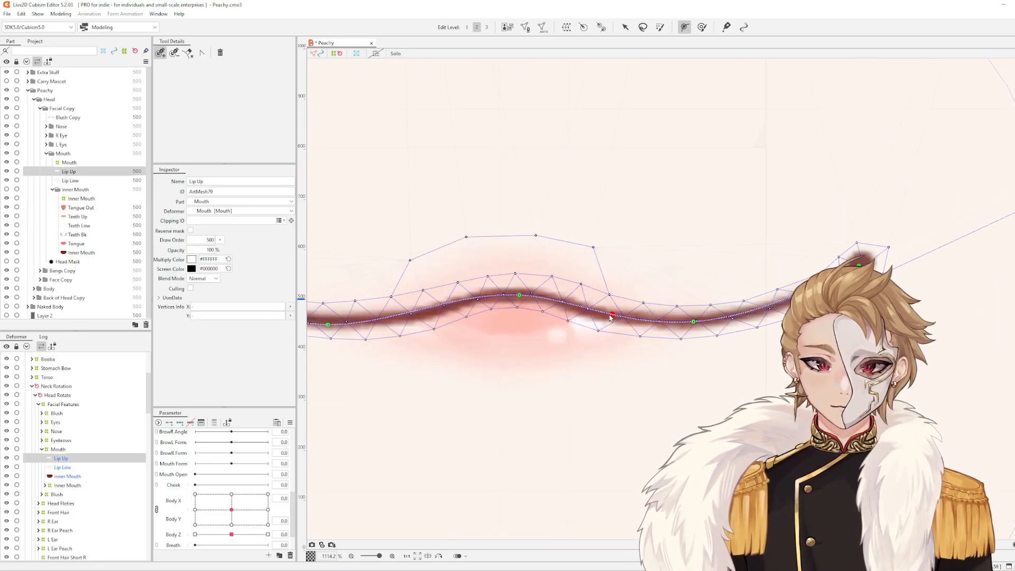
{"action": "left_click", "coordinate": [174, 53]}
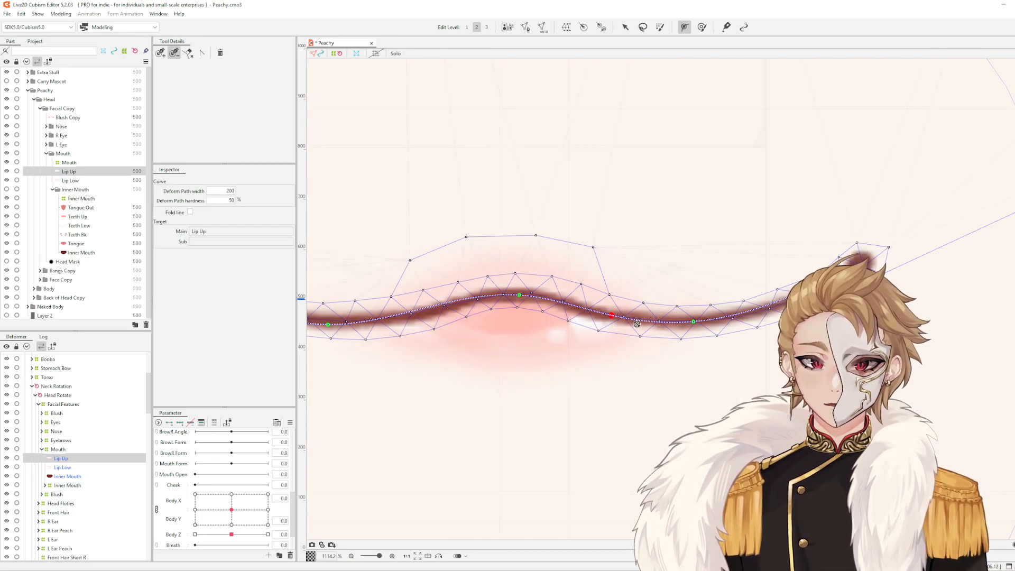
{"action": "left_click", "coordinate": [616, 323]}
{"action": "scroll", "coordinate": [626, 308], "scroll_direction": "down", "scroll_amount": 3}
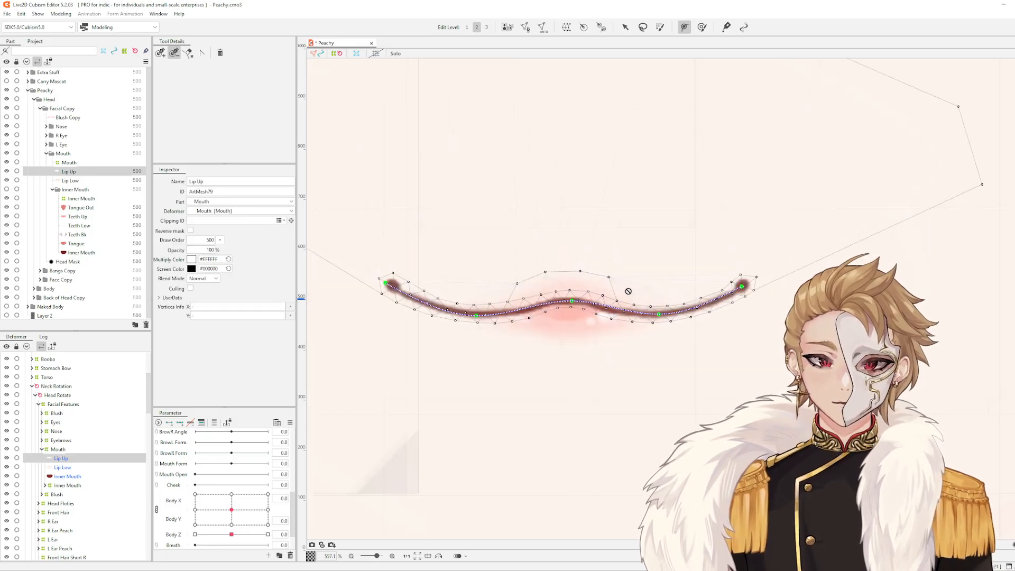
{"action": "left_click", "coordinate": [202, 52]}
{"action": "scroll", "coordinate": [640, 324], "scroll_direction": "up", "scroll_amount": 2}
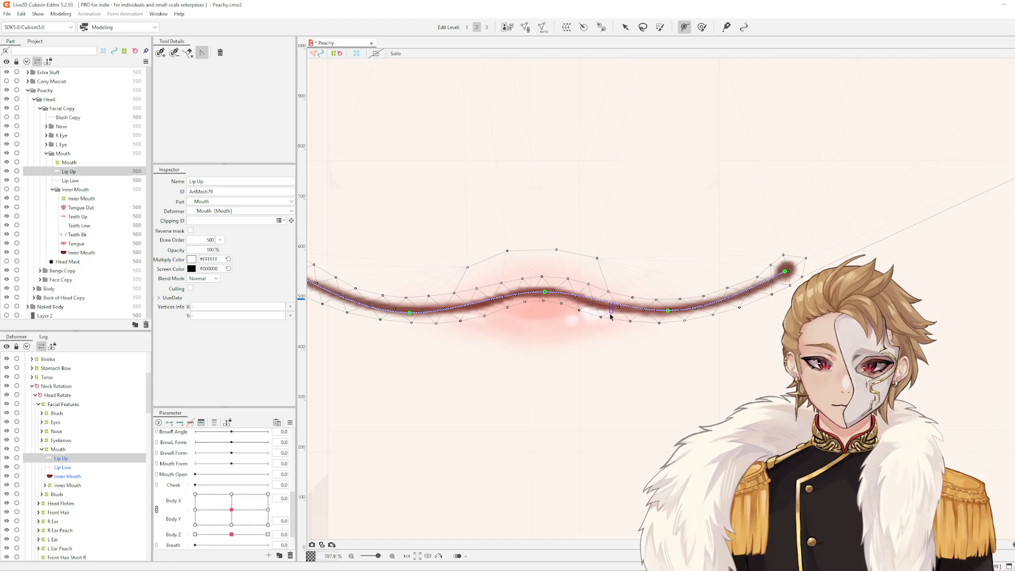
{"action": "left_click", "coordinate": [610, 307]}
{"action": "scroll", "coordinate": [609, 309], "scroll_direction": "up", "scroll_amount": 2}
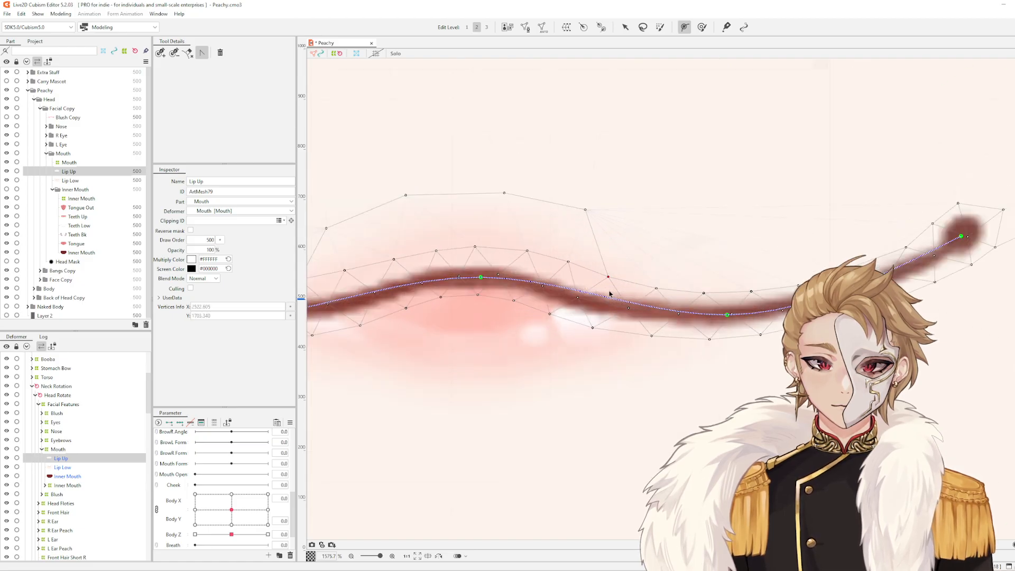
{"action": "left_click", "coordinate": [605, 306]}
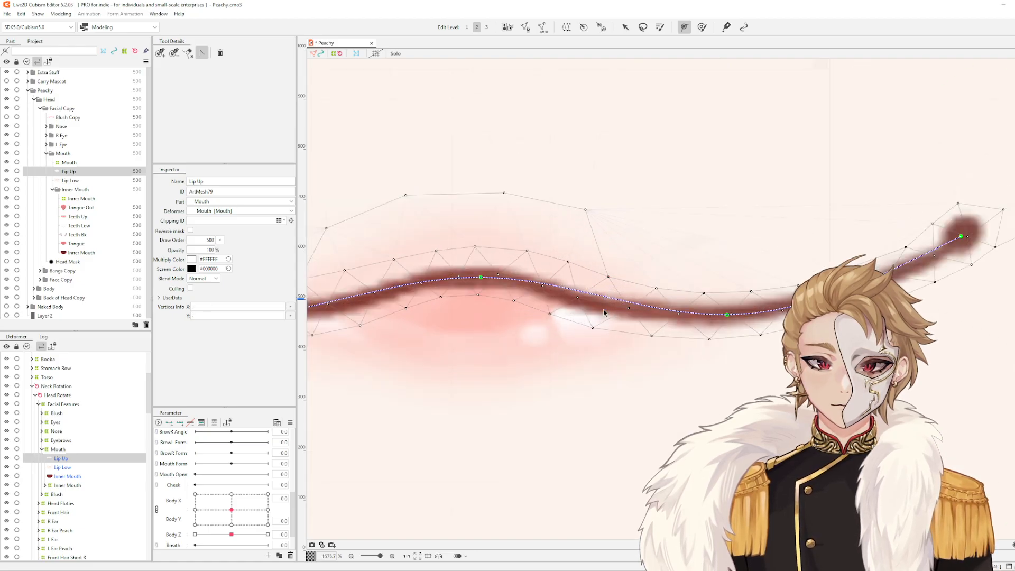
{"action": "left_click", "coordinate": [202, 54]}
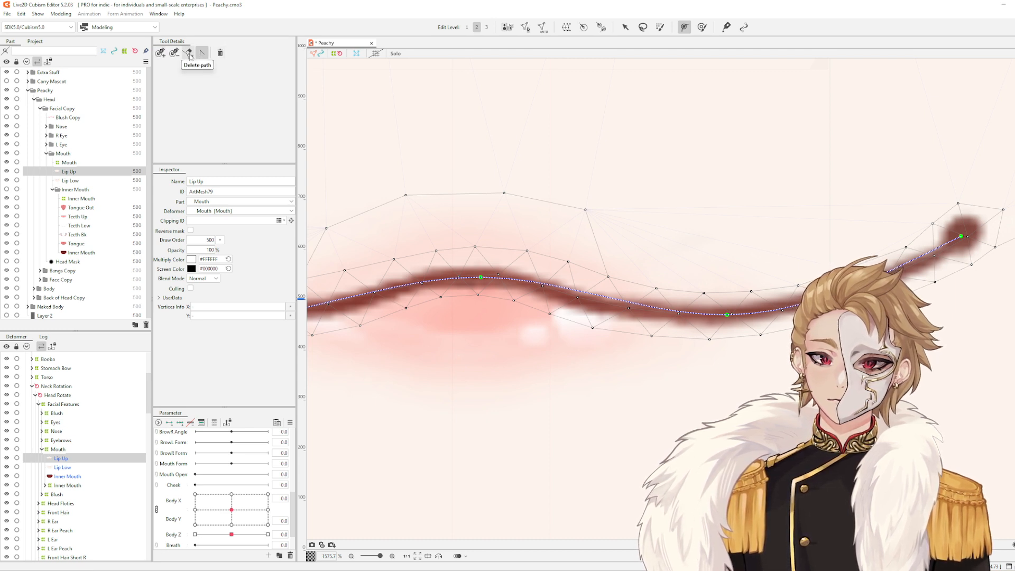
{"action": "left_click", "coordinate": [161, 54]}
{"action": "scroll", "coordinate": [587, 179], "scroll_direction": "down", "scroll_amount": 2}
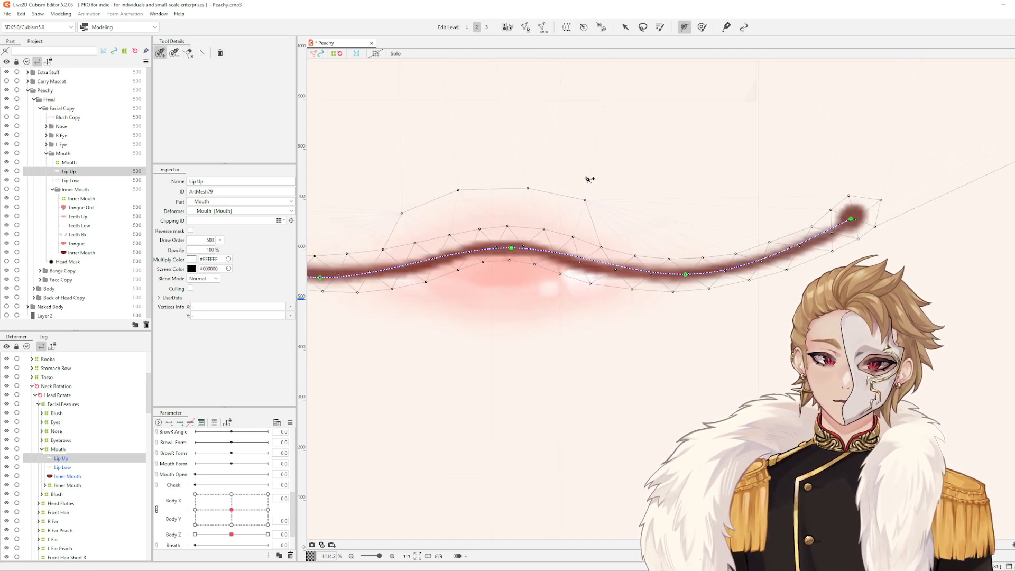
{"action": "left_click", "coordinate": [605, 181]}
{"action": "scroll", "coordinate": [605, 183], "scroll_direction": "down", "scroll_amount": 1}
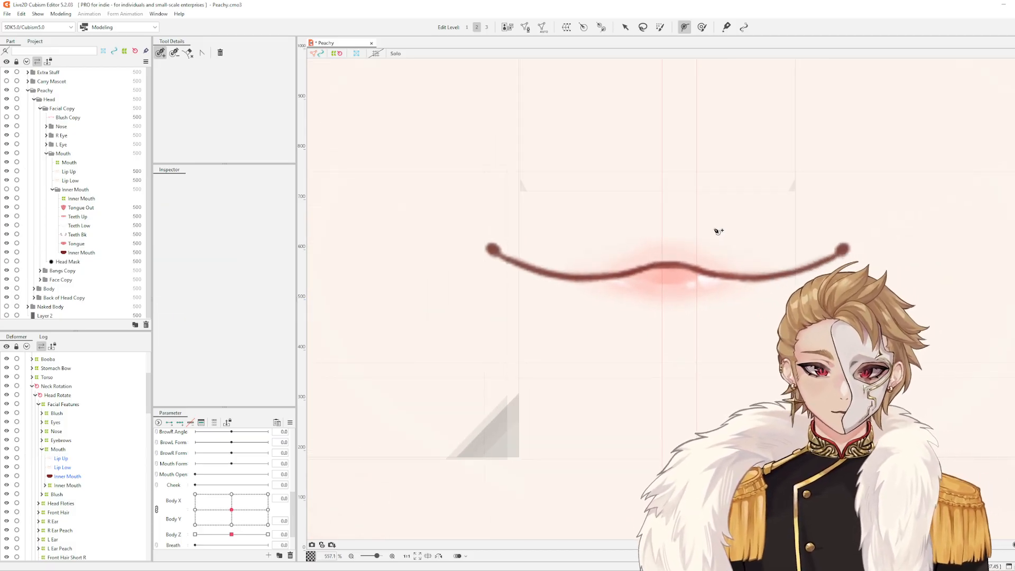
Switch to the Arrow tool and select the Lip Up mesh on the mouth line
{"action": "key", "text": "v"}
{"action": "left_click", "coordinate": [587, 277]}
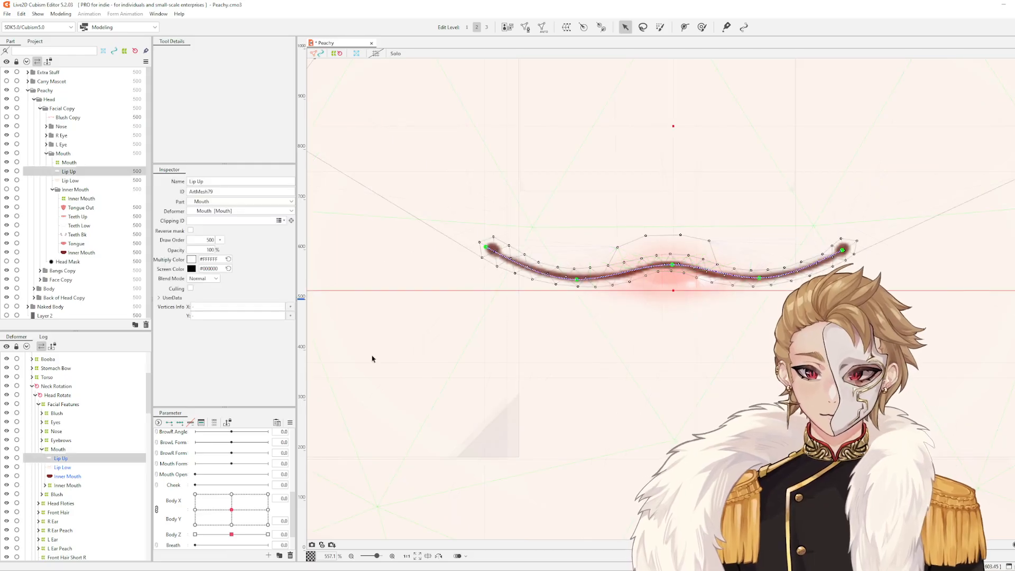
{"action": "left_click_drag", "start_coordinate": [637, 239], "coordinate": [638, 322]}
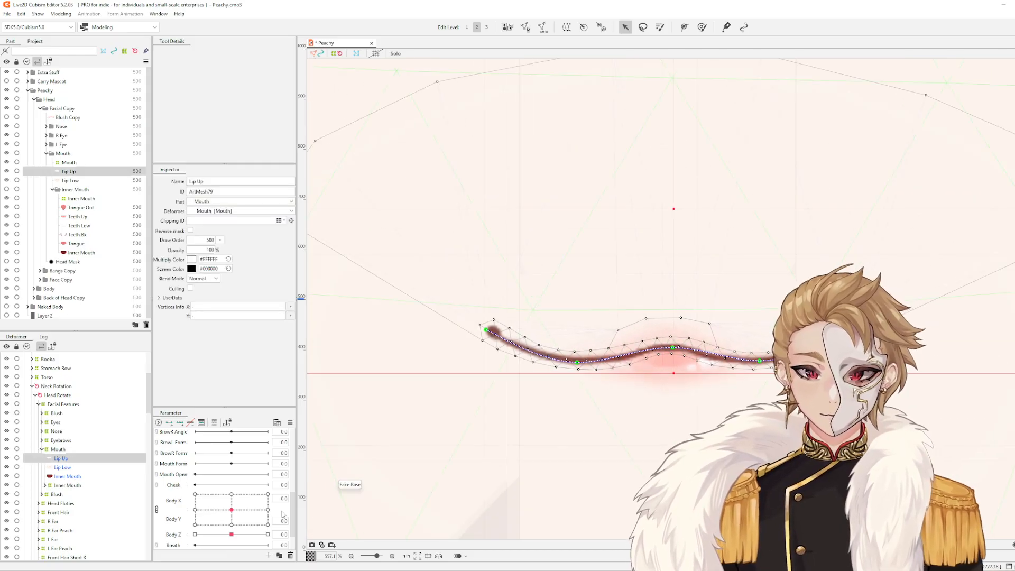
Create a parameter group named Mouth below Mouth Form and place the Mouth Open and Mouth Form parameters in it
{"action": "left_click", "coordinate": [185, 464]}
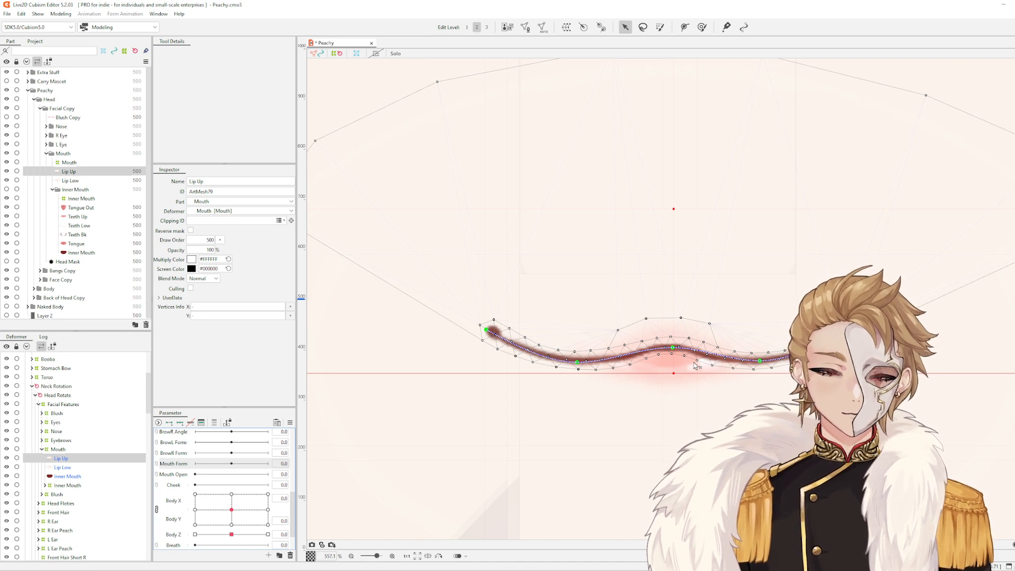
{"action": "left_click", "coordinate": [279, 555]}
{"action": "double_click", "coordinate": [178, 475]}
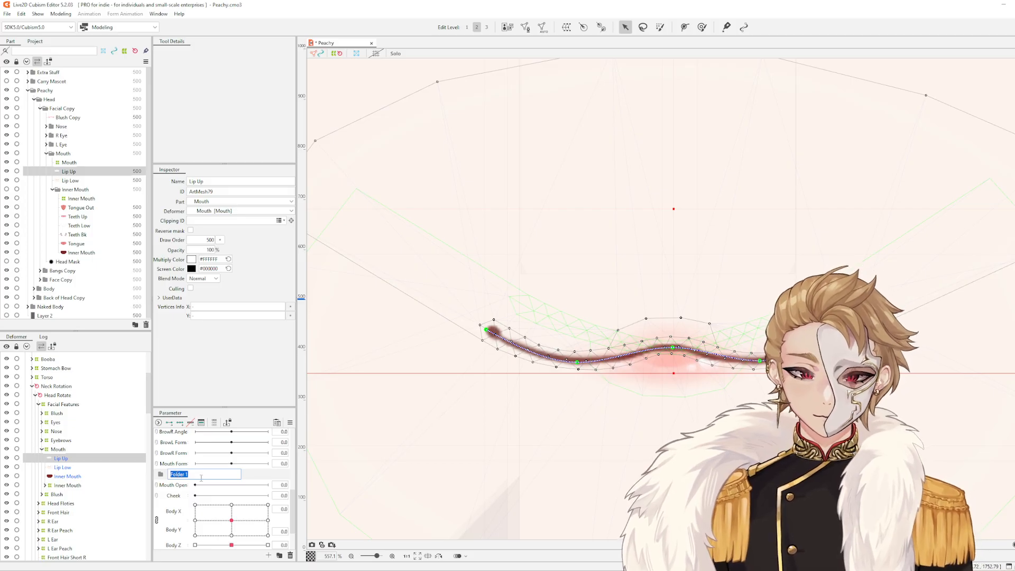
{"action": "type", "text": "Mouth"}
{"action": "key", "text": "Return"}
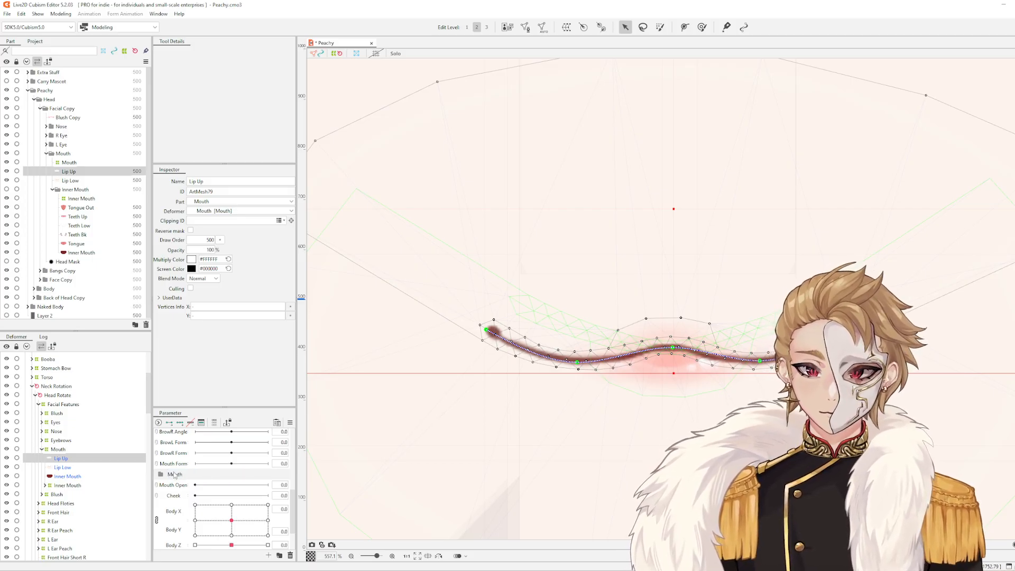
{"action": "mouse_move", "coordinate": [181, 465]}
{"action": "left_mouse_down"}
{"action": "mouse_move", "coordinate": [180, 477]}
{"action": "mouse_move", "coordinate": [174, 469]}
{"action": "left_mouse_up"}
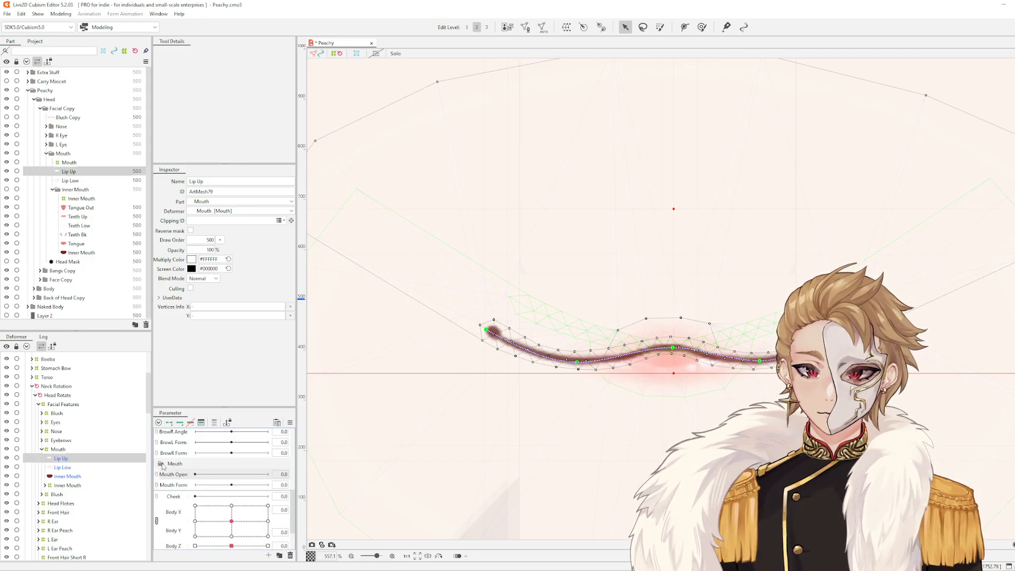
Add three keys to the Mouth Form parameter for the Lip Up mesh
{"action": "left_click", "coordinate": [183, 486]}
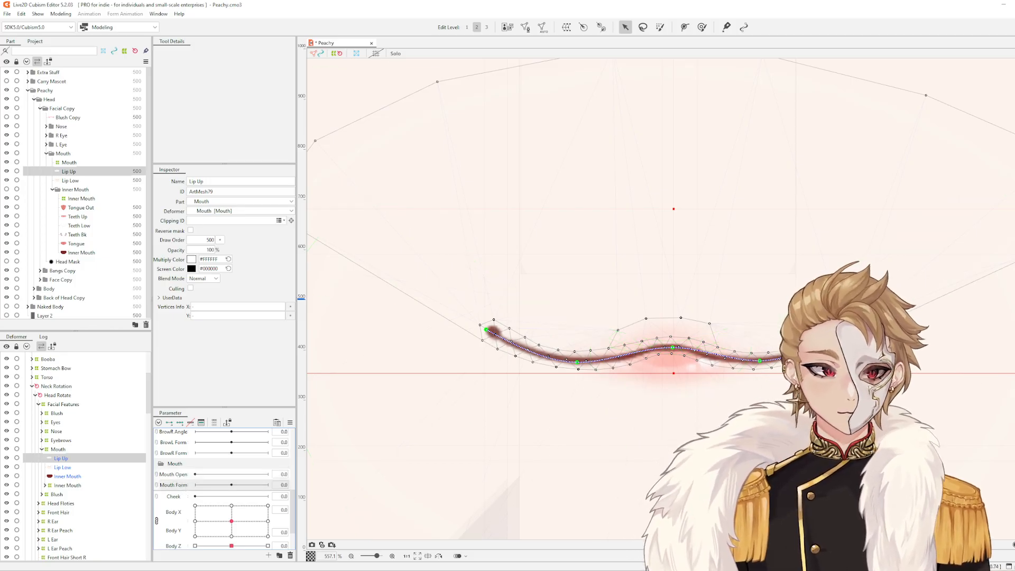
{"action": "left_click_drag", "start_coordinate": [581, 265], "coordinate": [562, 266]}
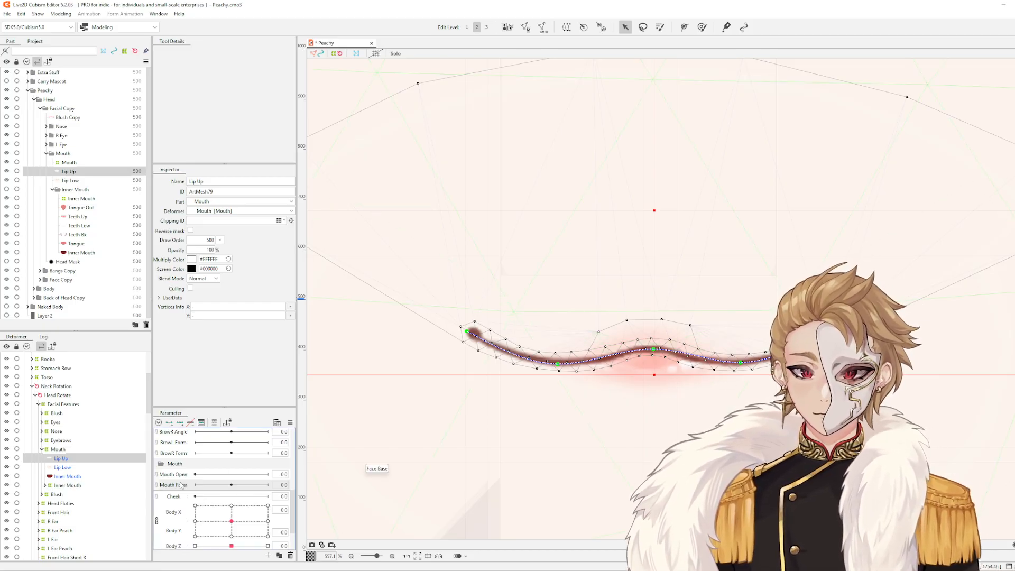
{"action": "left_click", "coordinate": [178, 423]}
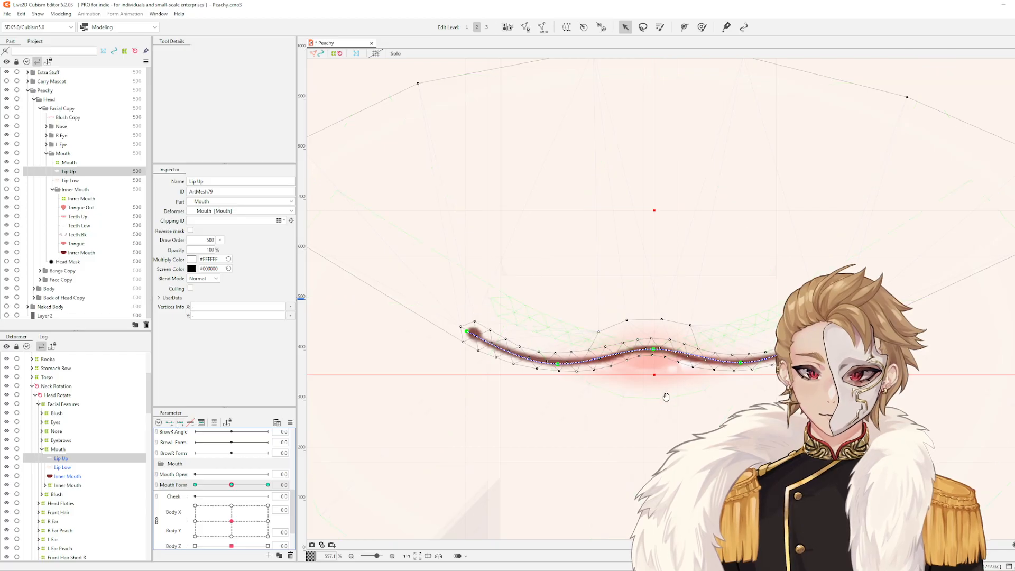
With Mouth Form at 1.0, move the upper lip path's left corner up and inward and raise its left dip point
{"action": "left_click_drag", "start_coordinate": [666, 396], "coordinate": [613, 464]}
{"action": "left_click", "coordinate": [415, 399]}
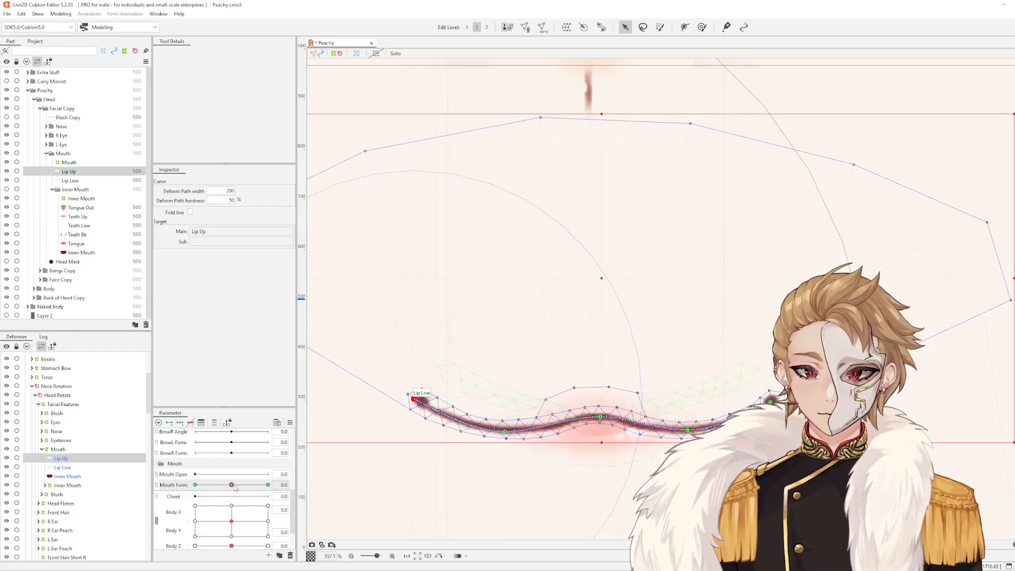
{"action": "left_click_drag", "start_coordinate": [233, 485], "coordinate": [381, 486]}
{"action": "left_click_drag", "start_coordinate": [414, 400], "coordinate": [431, 384]}
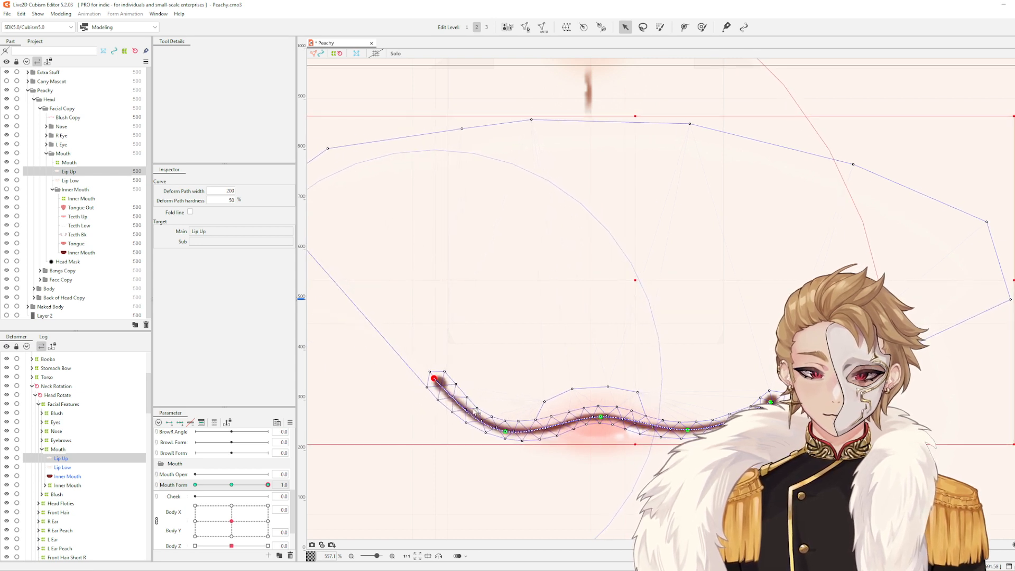
{"action": "left_click_drag", "start_coordinate": [505, 432], "coordinate": [507, 421]}
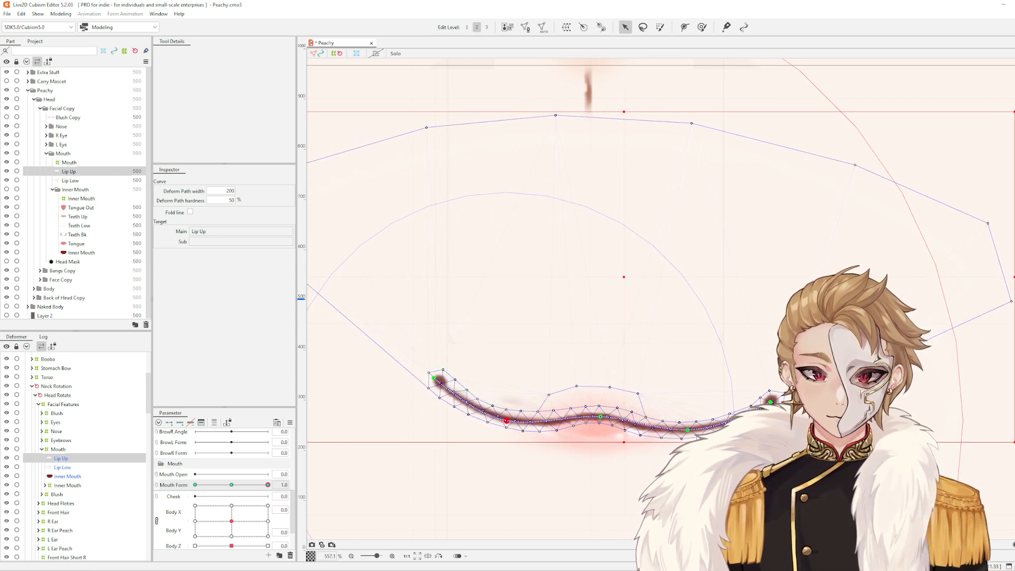
{"action": "scroll", "coordinate": [624, 439], "scroll_direction": "up", "scroll_amount": 4}
{"action": "scroll", "coordinate": [660, 440], "scroll_direction": "down", "scroll_amount": 2}
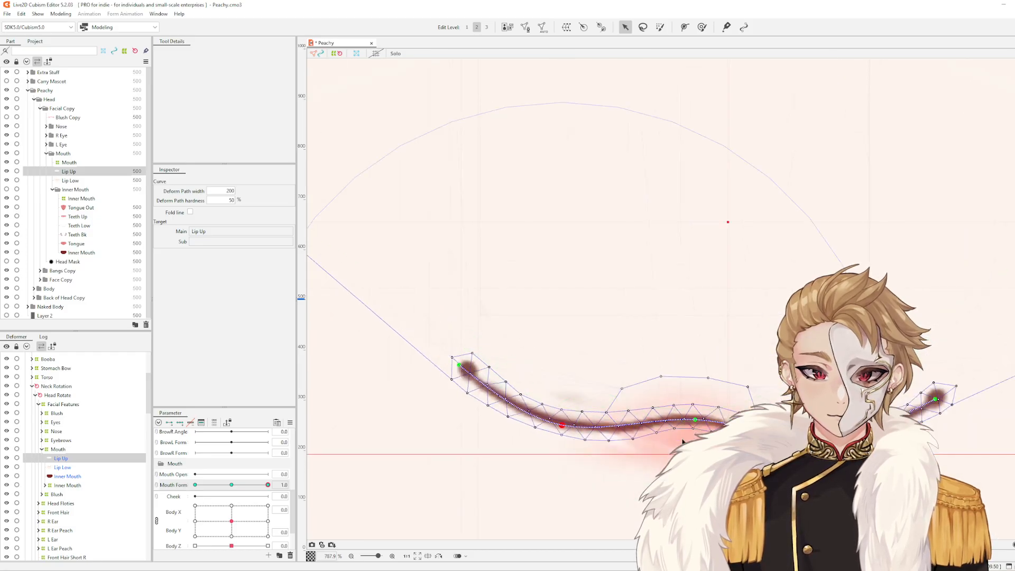
Raise the upper lip path's right dip point, pull the right corner up and inward, and lower the left dip point slightly
{"action": "left_click_drag", "start_coordinate": [810, 442], "coordinate": [817, 427]}
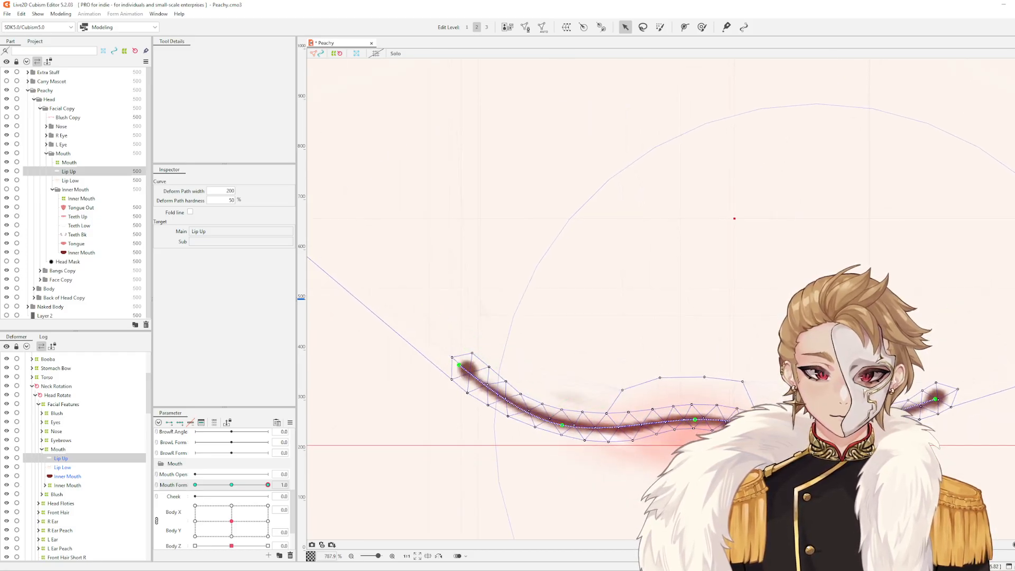
{"action": "left_click_drag", "start_coordinate": [934, 401], "coordinate": [917, 376]}
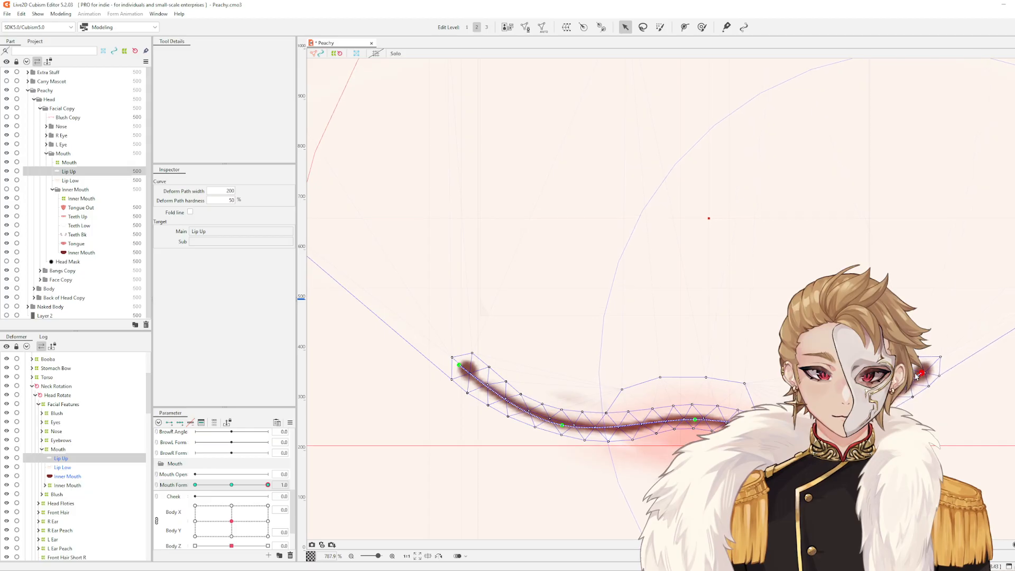
{"action": "left_click_drag", "start_coordinate": [562, 427], "coordinate": [564, 432]}
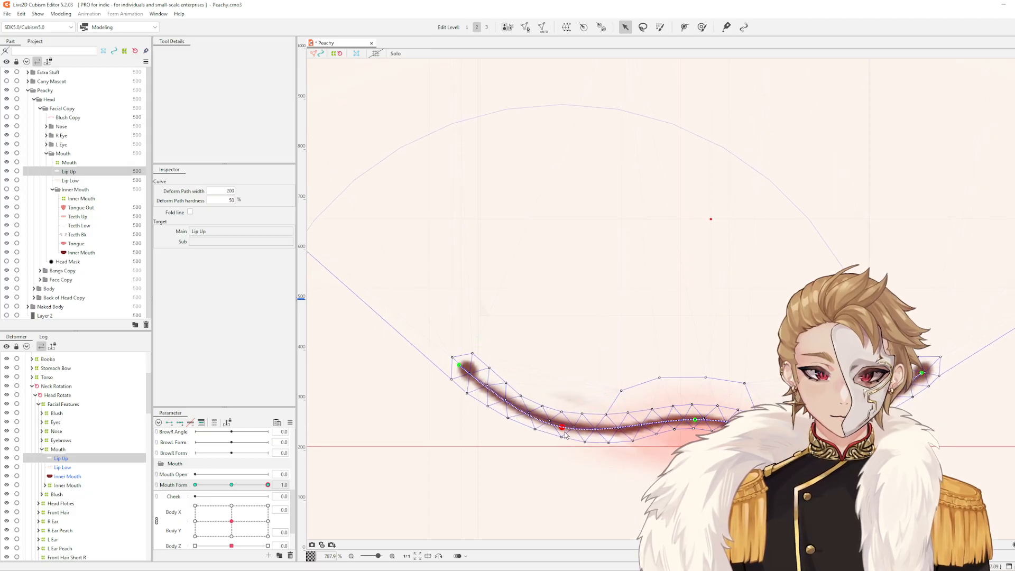
{"action": "scroll", "coordinate": [747, 383], "scroll_direction": "down", "scroll_amount": 4}
{"action": "left_click_drag", "start_coordinate": [784, 379], "coordinate": [716, 377]}
{"action": "scroll", "coordinate": [716, 379], "scroll_direction": "up", "scroll_amount": 4}
{"action": "left_click", "coordinate": [723, 379]}
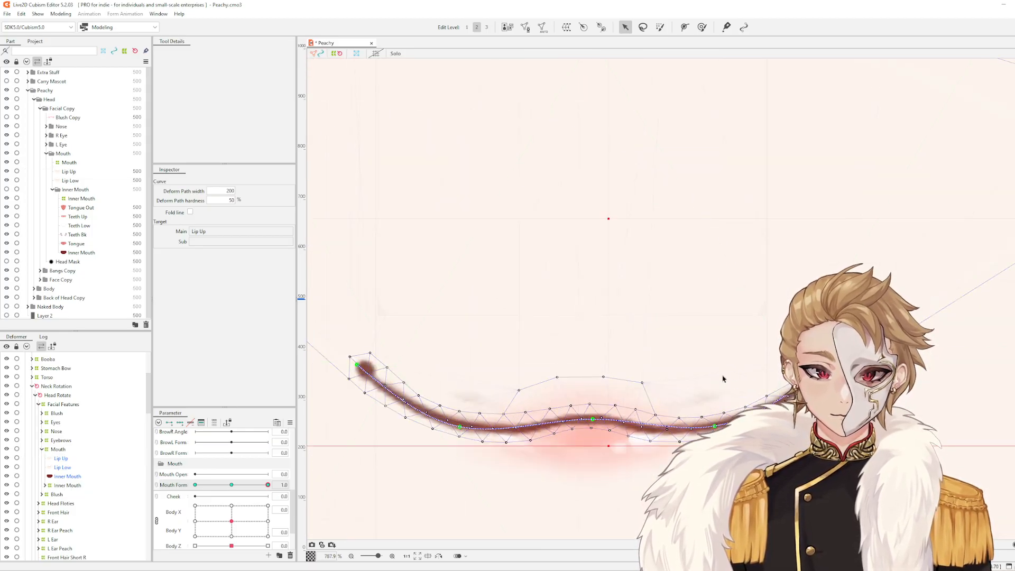
{"action": "scroll", "coordinate": [704, 365], "scroll_direction": "down", "scroll_amount": 3}
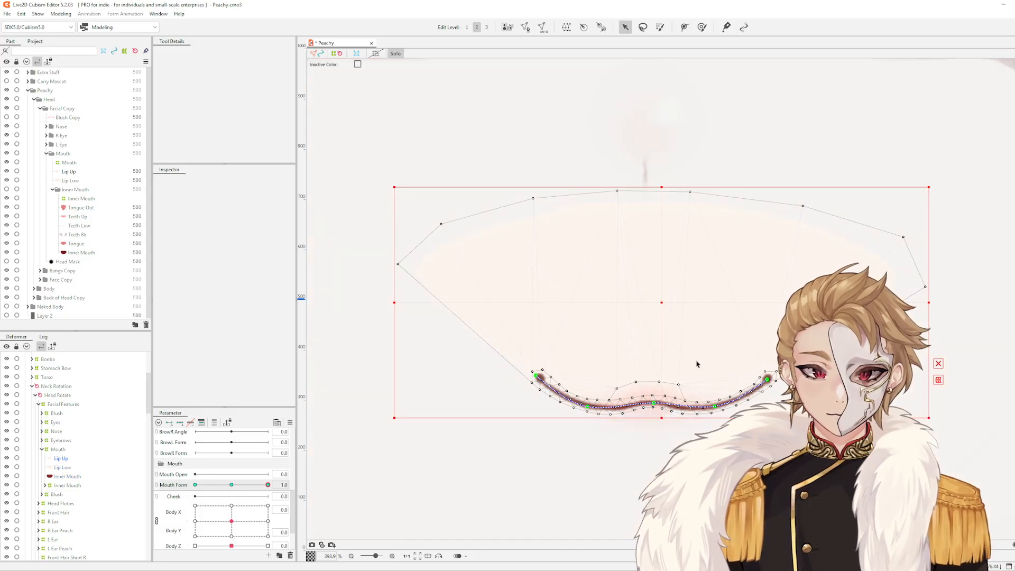
{"action": "scroll", "coordinate": [696, 363], "scroll_direction": "up", "scroll_amount": 2}
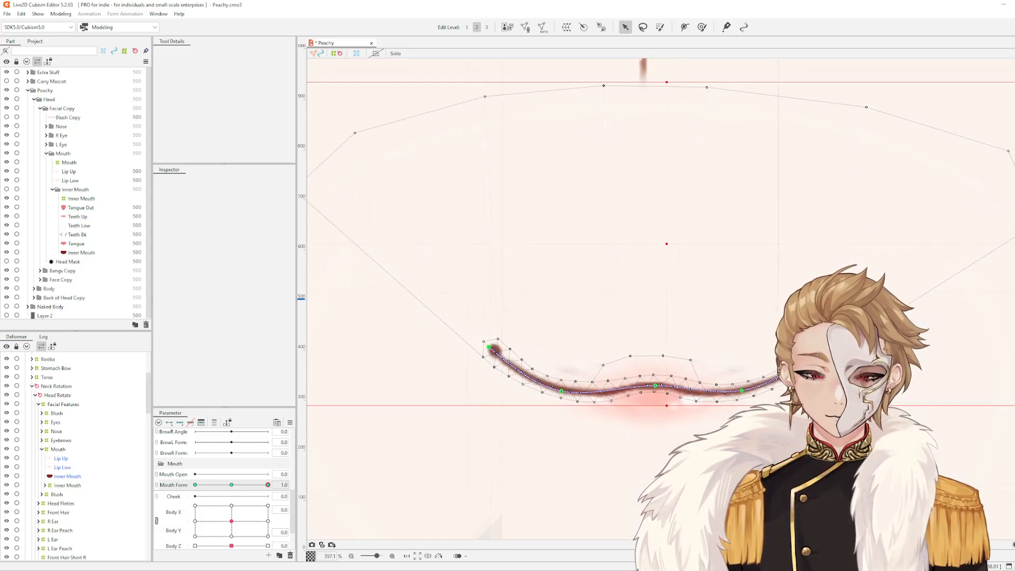
Reset all parameters to their default values and check the neutral mouth shape on the face
{"action": "left_click", "coordinate": [289, 422]}
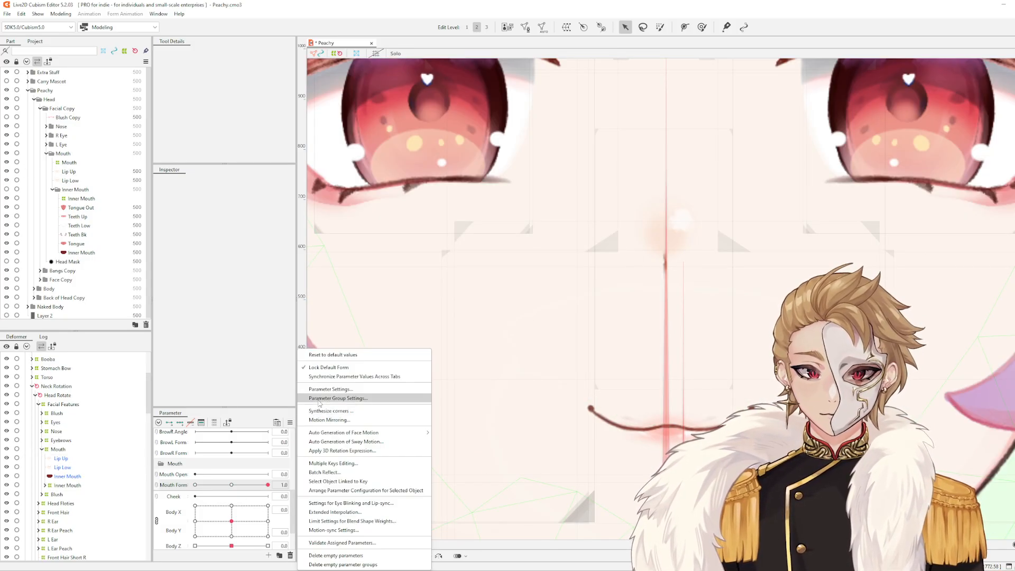
{"action": "left_click", "coordinate": [329, 355]}
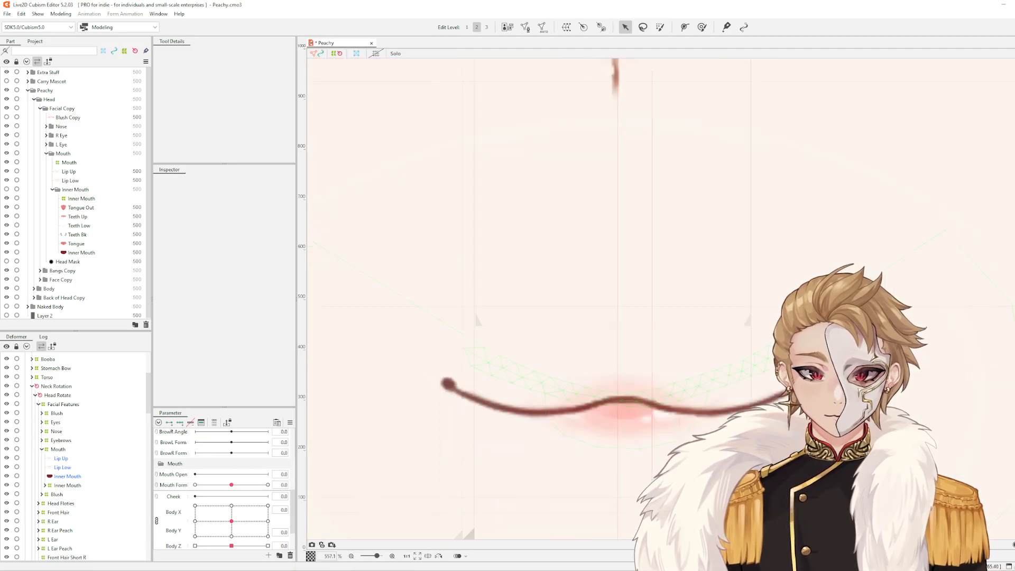
{"action": "scroll", "coordinate": [756, 372], "scroll_direction": "up", "scroll_amount": 2}
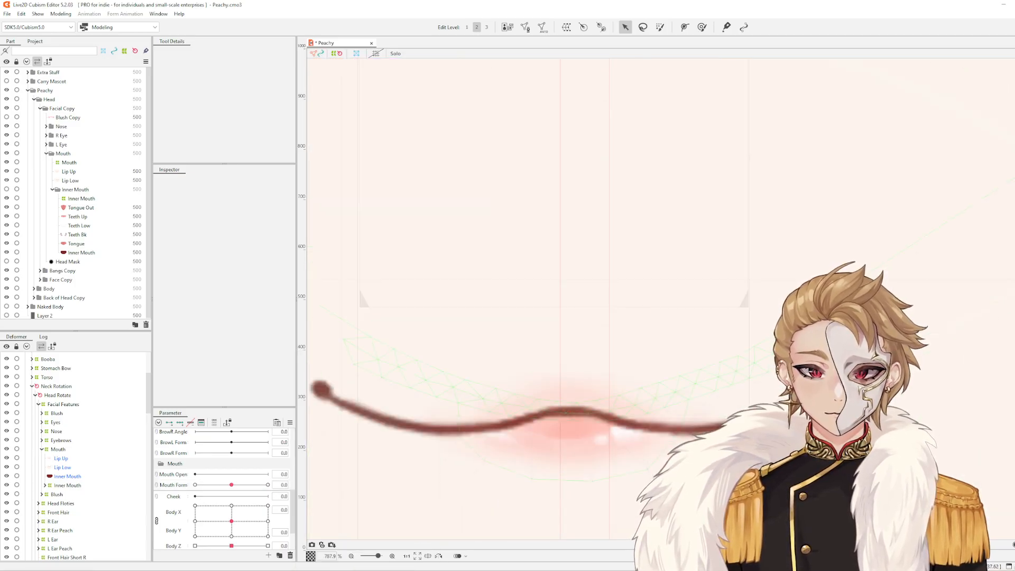
{"action": "scroll", "coordinate": [659, 433], "scroll_direction": "down", "scroll_amount": 12}
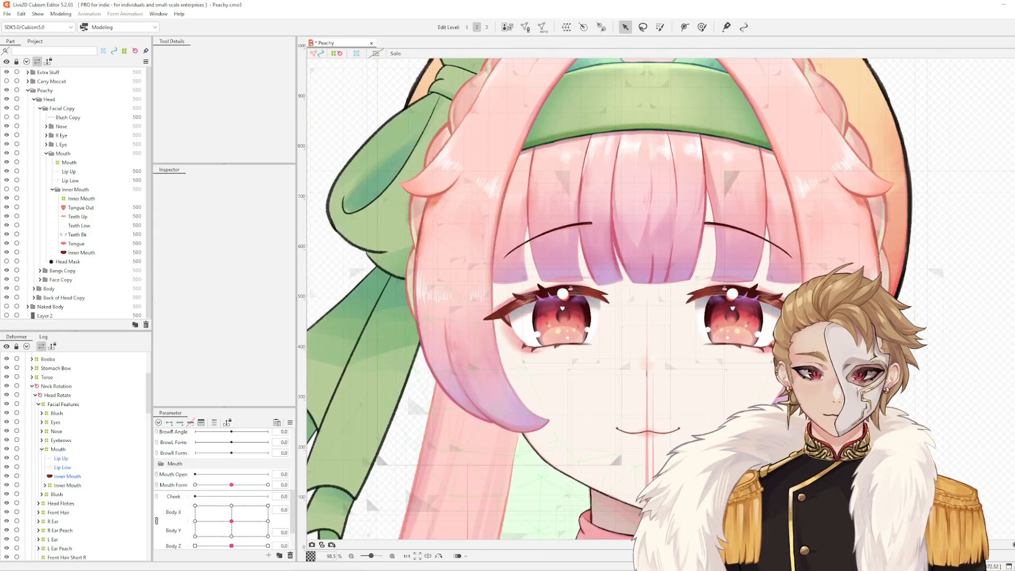
{"action": "scroll", "coordinate": [672, 460], "scroll_direction": "up", "scroll_amount": 5}
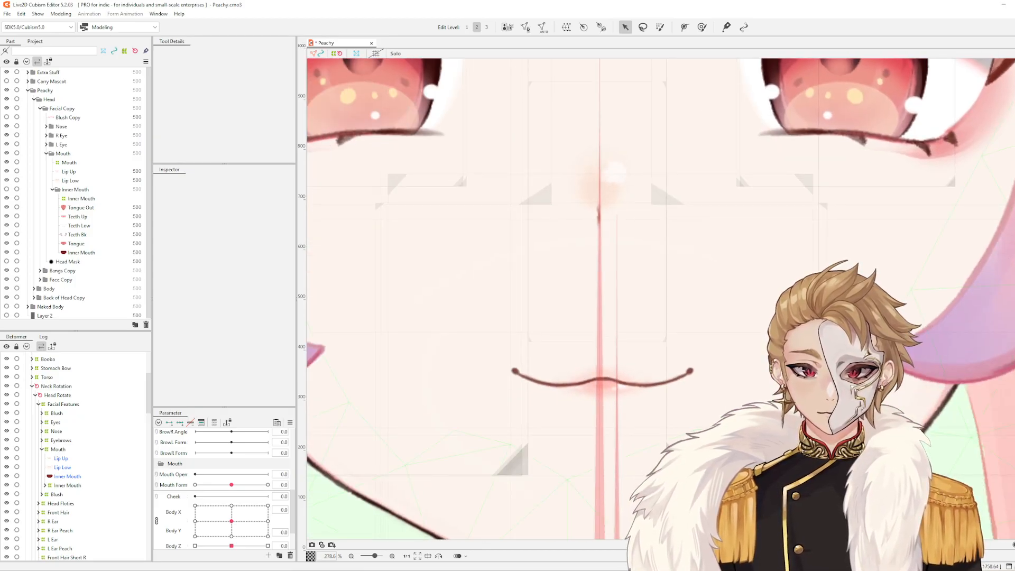
Set Mouth Form to 1.0 and add three keys to it for the Lip Low mesh
{"action": "scroll", "coordinate": [989, 429], "scroll_direction": "up", "scroll_amount": 2}
{"action": "left_click_drag", "start_coordinate": [682, 409], "coordinate": [872, 452]}
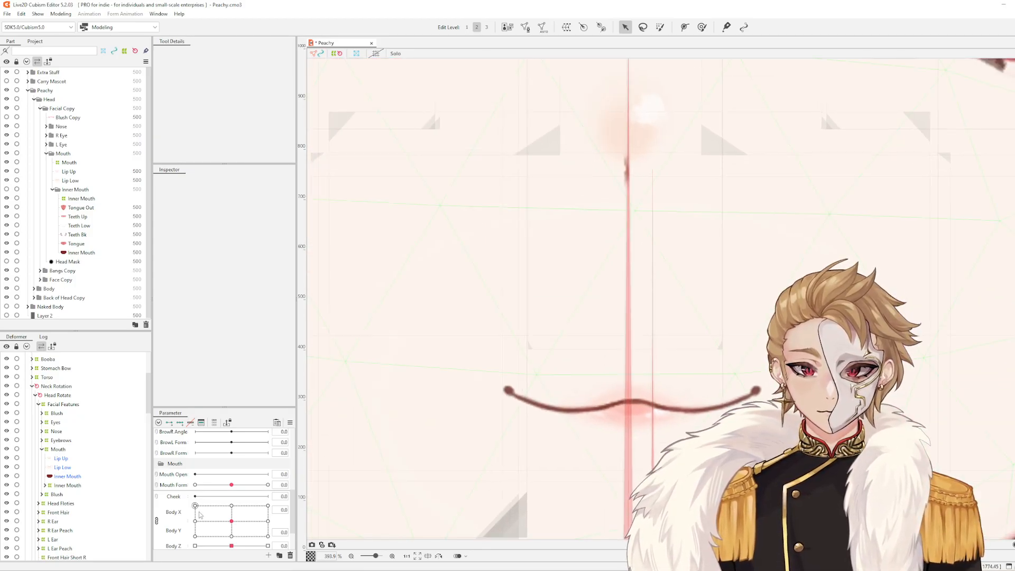
{"action": "left_click_drag", "start_coordinate": [231, 485], "coordinate": [324, 487]}
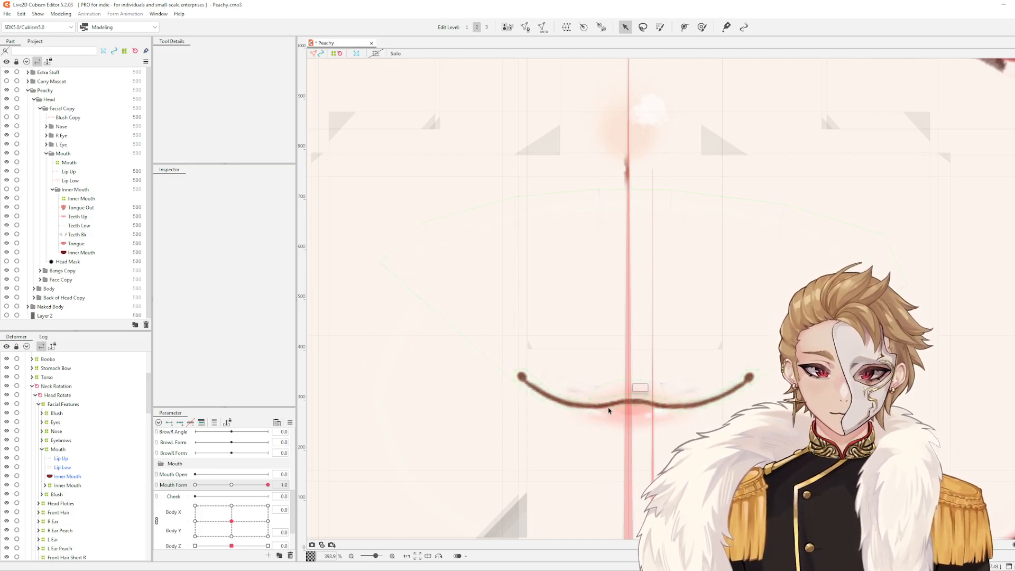
{"action": "left_click", "coordinate": [608, 411]}
{"action": "scroll", "coordinate": [587, 419], "scroll_direction": "up", "scroll_amount": 4}
{"action": "scroll", "coordinate": [585, 417], "scroll_direction": "down", "scroll_amount": 4}
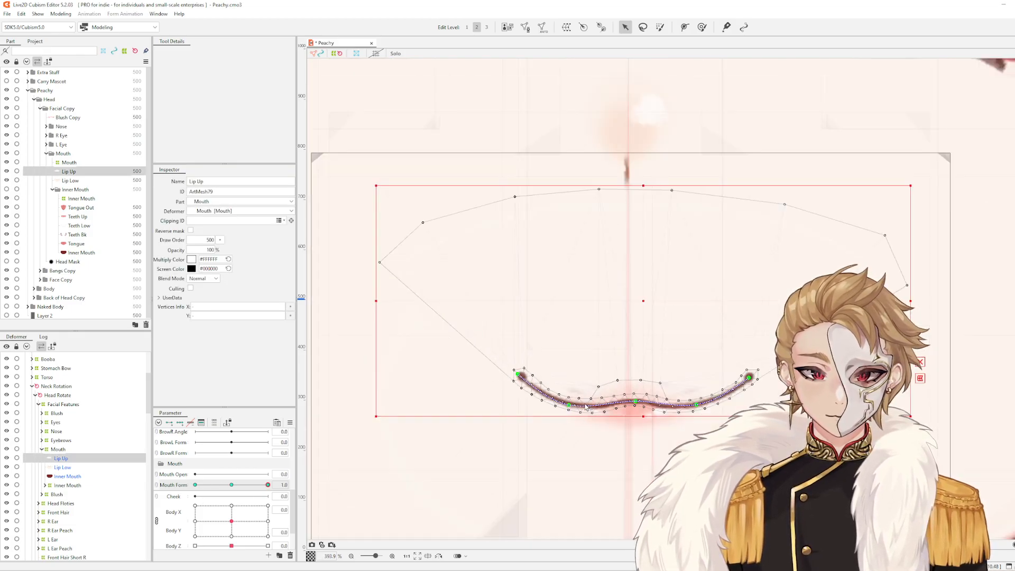
{"action": "left_click", "coordinate": [578, 454]}
{"action": "scroll", "coordinate": [613, 454], "scroll_direction": "up", "scroll_amount": 3}
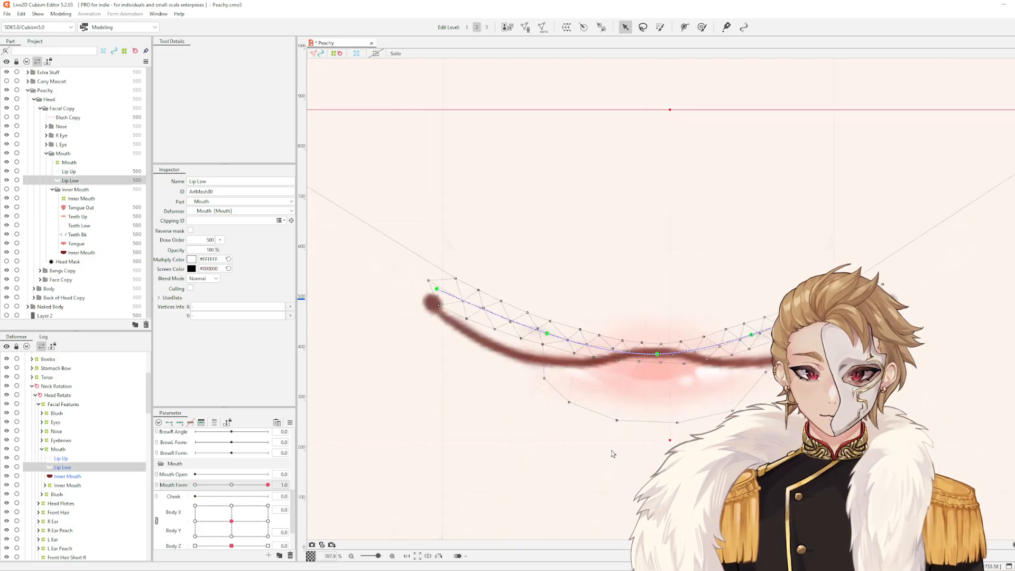
{"action": "left_click", "coordinate": [546, 334]}
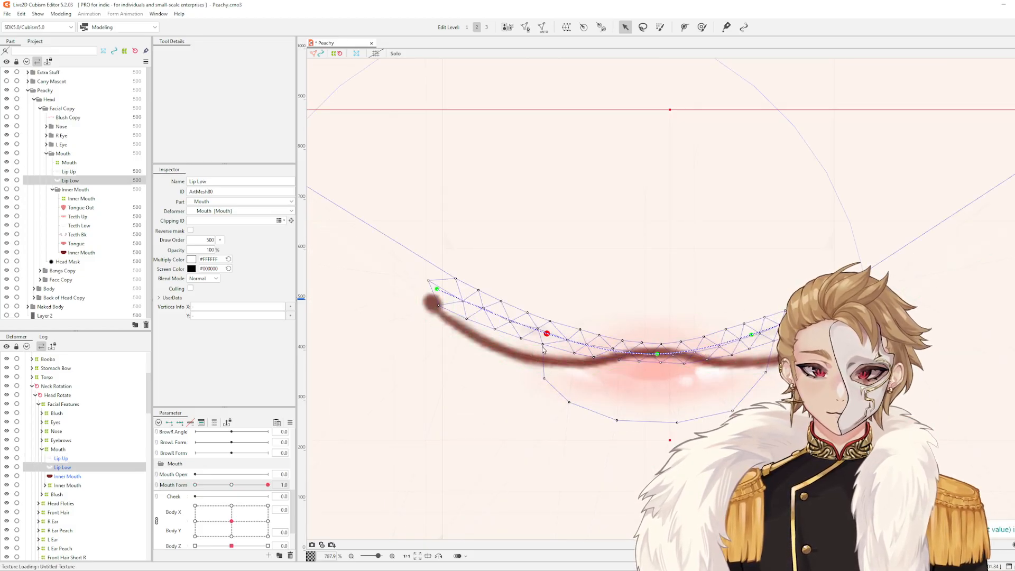
{"action": "left_click", "coordinate": [181, 423]}
{"action": "mouse_move", "coordinate": [547, 334]}
{"action": "left_mouse_down"}
{"action": "mouse_move", "coordinate": [540, 358]}
{"action": "mouse_move", "coordinate": [545, 343]}
{"action": "left_mouse_up"}
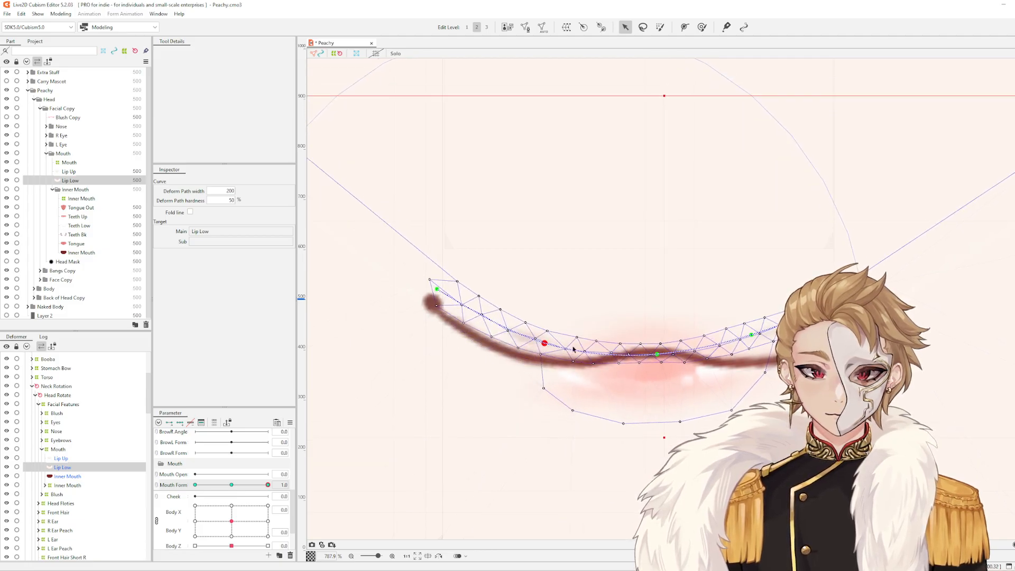
{"action": "key", "text": "ctrl+z"}
{"action": "left_click_drag", "start_coordinate": [268, 485], "coordinate": [250, 495]}
{"action": "left_click", "coordinate": [267, 485]}
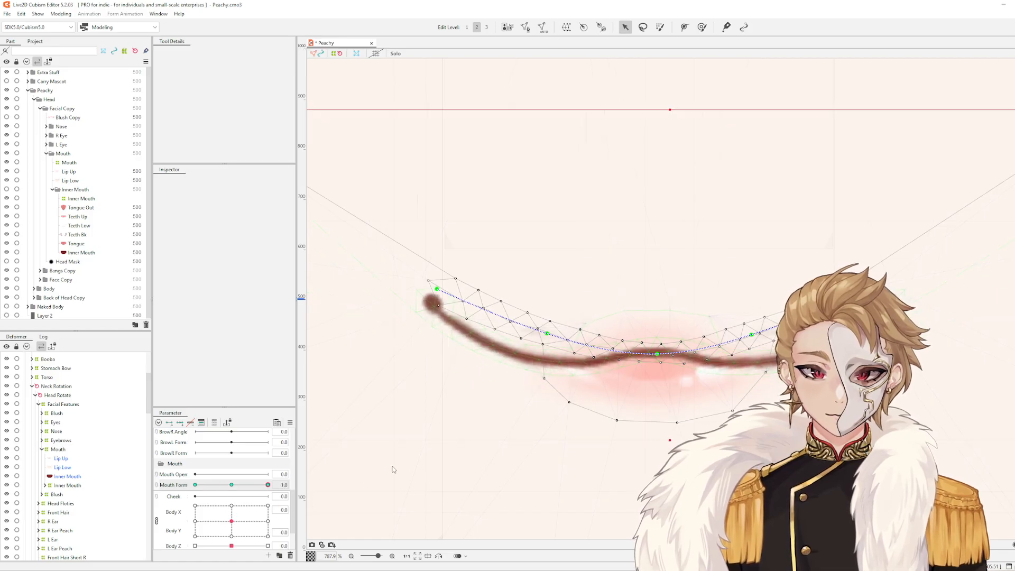
With Mouth Form at 1.0, raise the Lip Low path's two inner points and pull both its corners up and inward
{"action": "left_click_drag", "start_coordinate": [547, 333], "coordinate": [551, 322]}
{"action": "left_click_drag", "start_coordinate": [750, 339], "coordinate": [748, 325]}
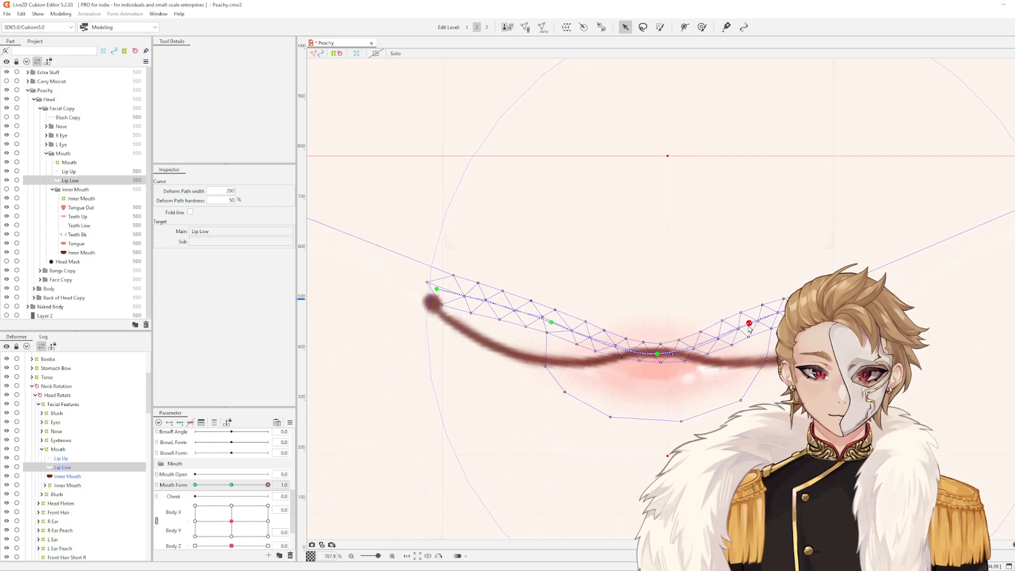
{"action": "left_click_drag", "start_coordinate": [861, 288], "coordinate": [849, 270]}
{"action": "left_click_drag", "start_coordinate": [437, 290], "coordinate": [461, 261]}
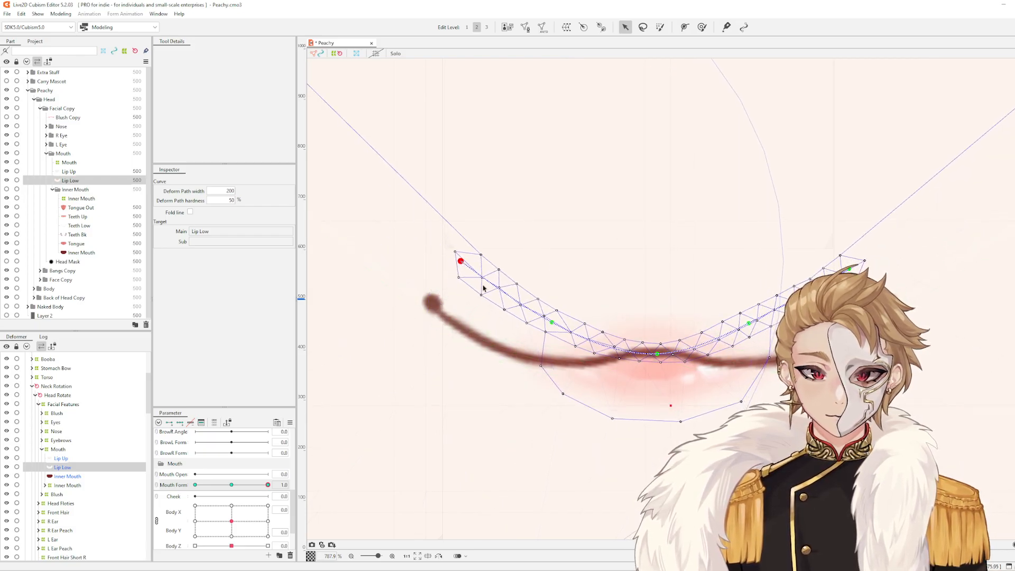
{"action": "scroll", "coordinate": [637, 368], "scroll_direction": "down", "scroll_amount": 2}
{"action": "key", "text": "Escape"}
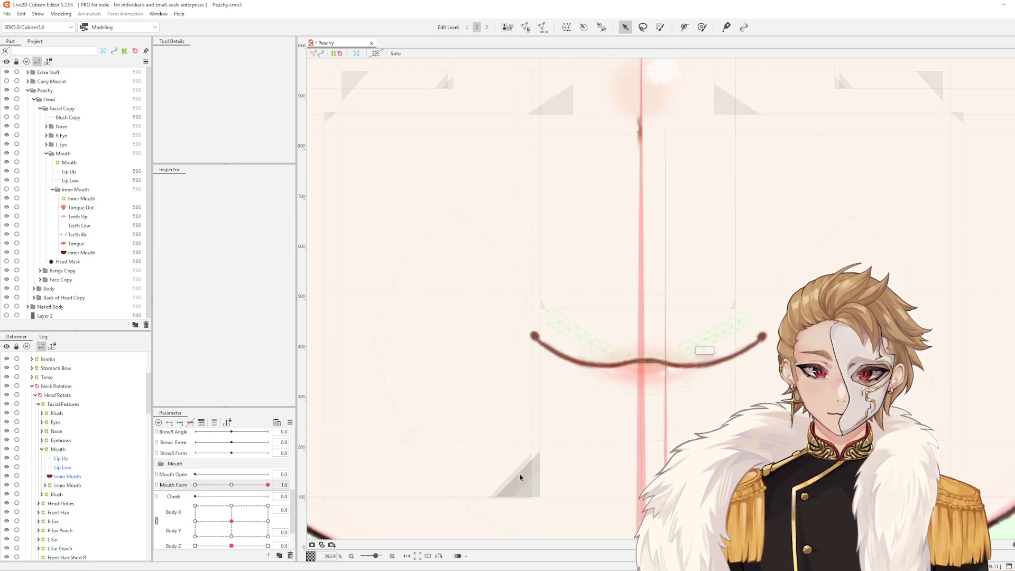
{"action": "left_click_drag", "start_coordinate": [265, 486], "coordinate": [486, 491]}
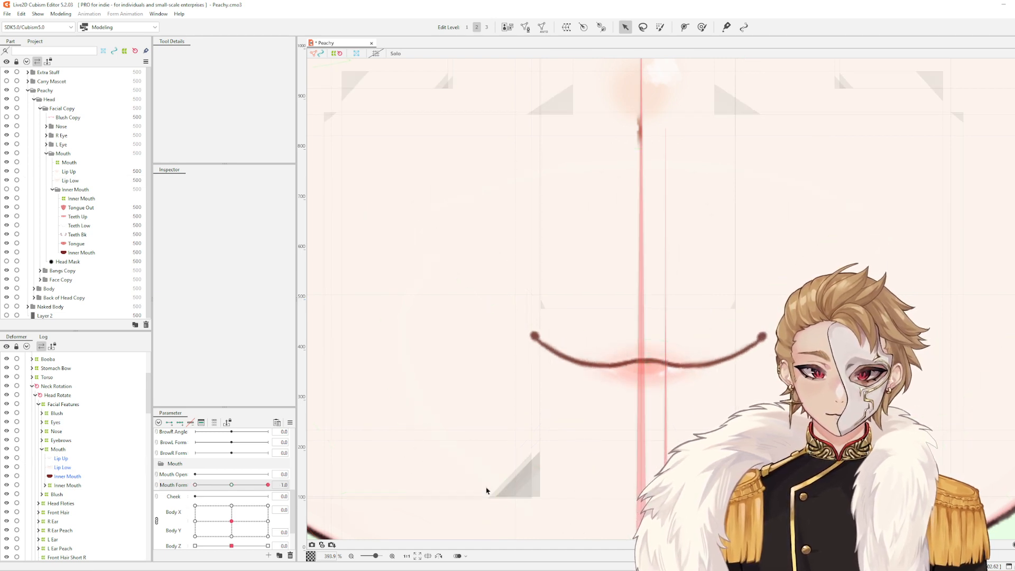
Raise the Lip Up path's left corner slightly and pull its right corner up and inward at Mouth Form 1.0
{"action": "left_click", "coordinate": [591, 365]}
{"action": "scroll", "coordinate": [595, 357], "scroll_direction": "up", "scroll_amount": 3}
{"action": "left_click_drag", "start_coordinate": [471, 316], "coordinate": [474, 309]}
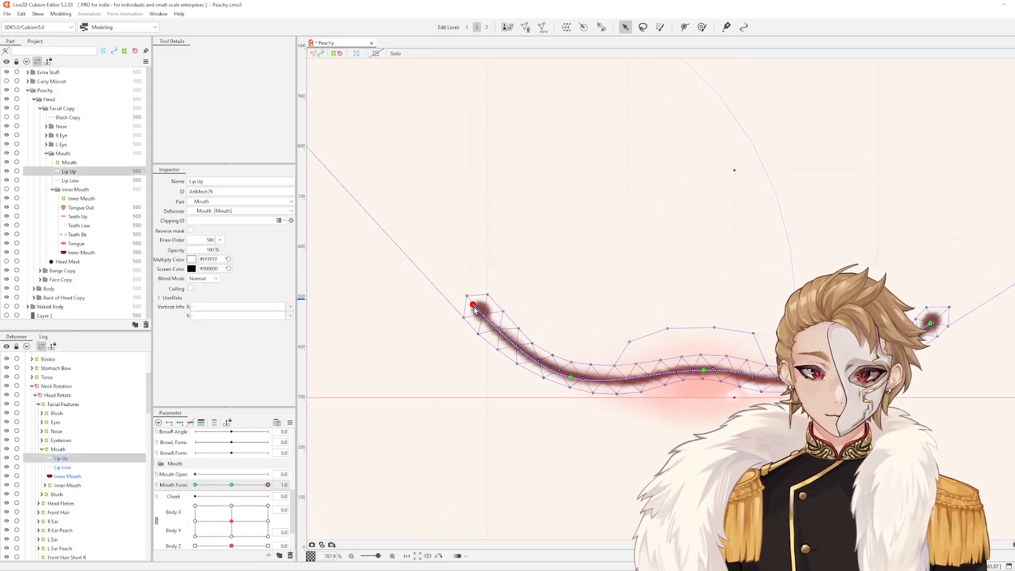
{"action": "left_click_drag", "start_coordinate": [264, 484], "coordinate": [382, 489]}
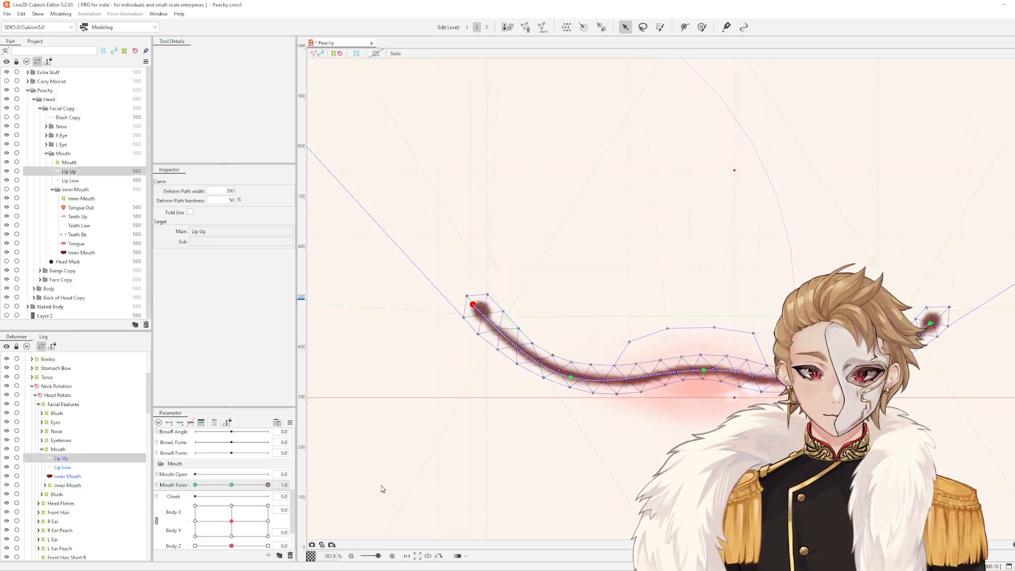
{"action": "left_click_drag", "start_coordinate": [474, 306], "coordinate": [472, 300]}
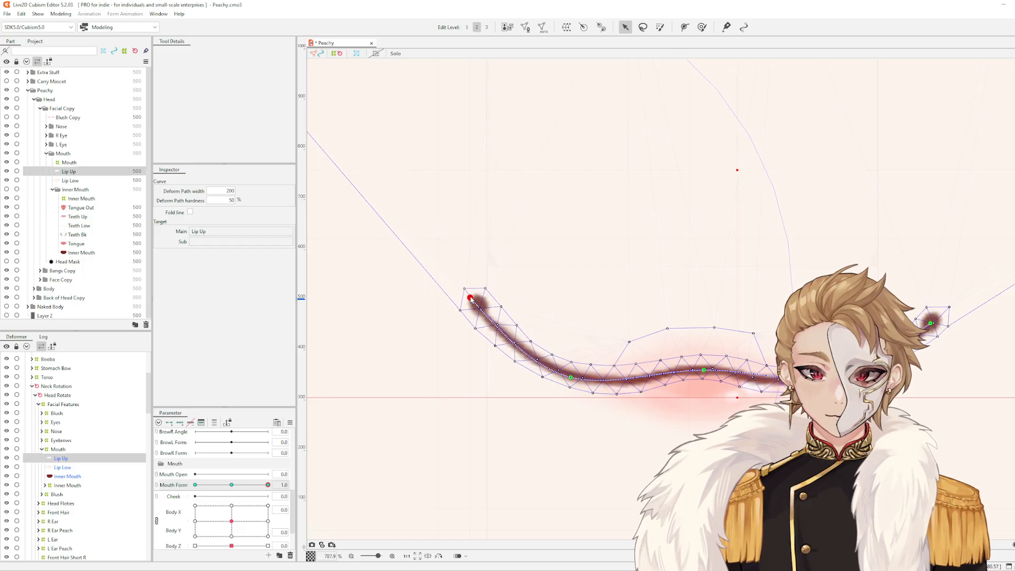
{"action": "left_click_drag", "start_coordinate": [931, 325], "coordinate": [918, 307]}
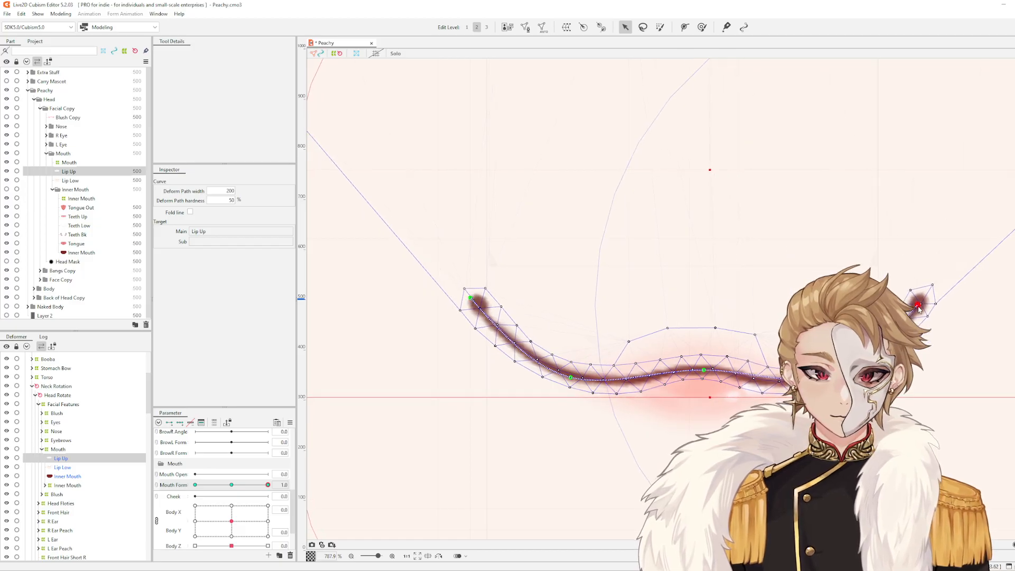
{"action": "scroll", "coordinate": [918, 307], "scroll_direction": "down", "scroll_amount": 10}
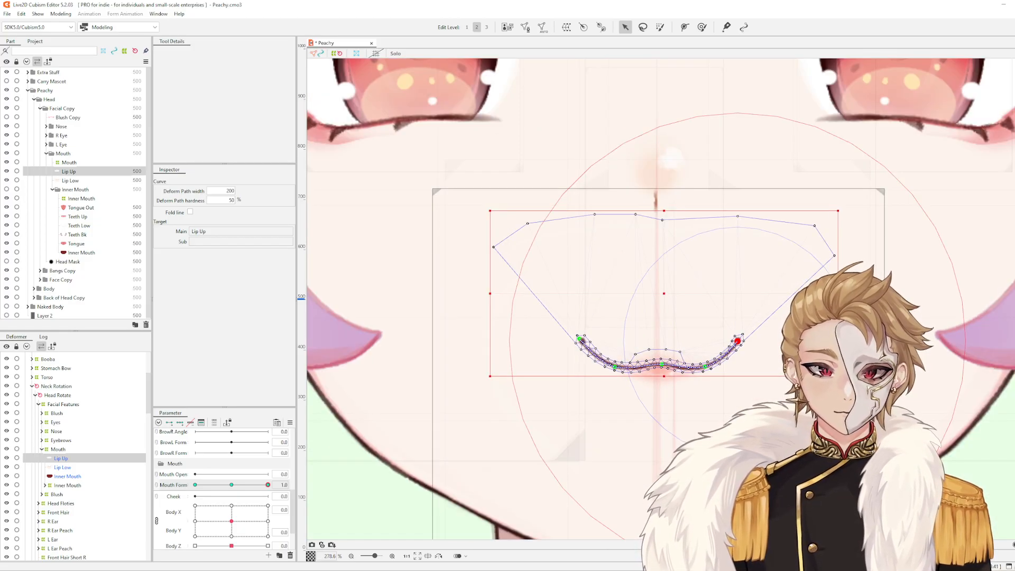
{"action": "key", "text": "Escape"}
Examine the smile shape at Mouth Form 1.0 on the whole face and close up at the lips
{"action": "scroll", "coordinate": [886, 277], "scroll_direction": "up", "scroll_amount": 4}
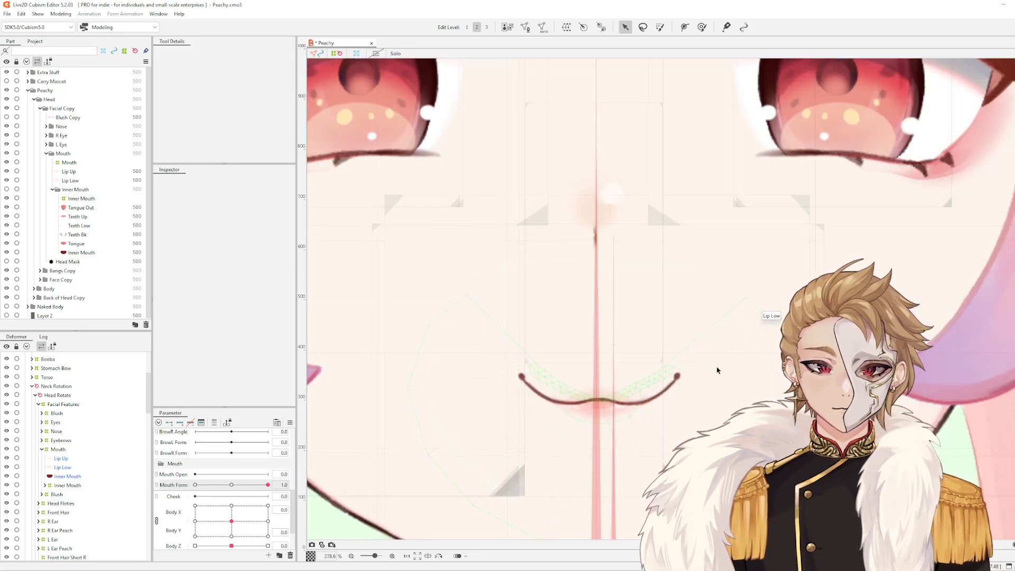
{"action": "right_click", "coordinate": [680, 375]}
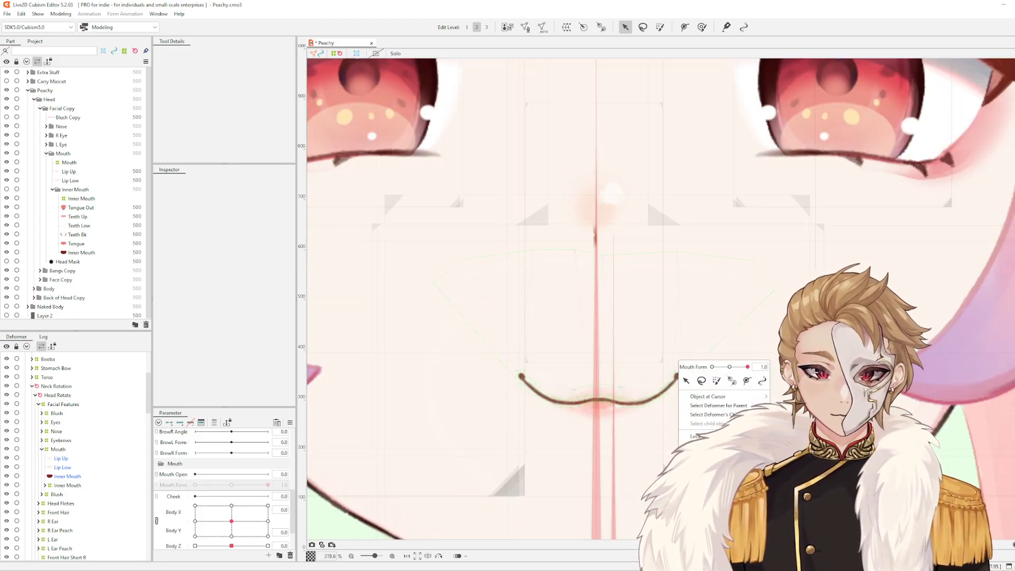
{"action": "key", "text": "Escape"}
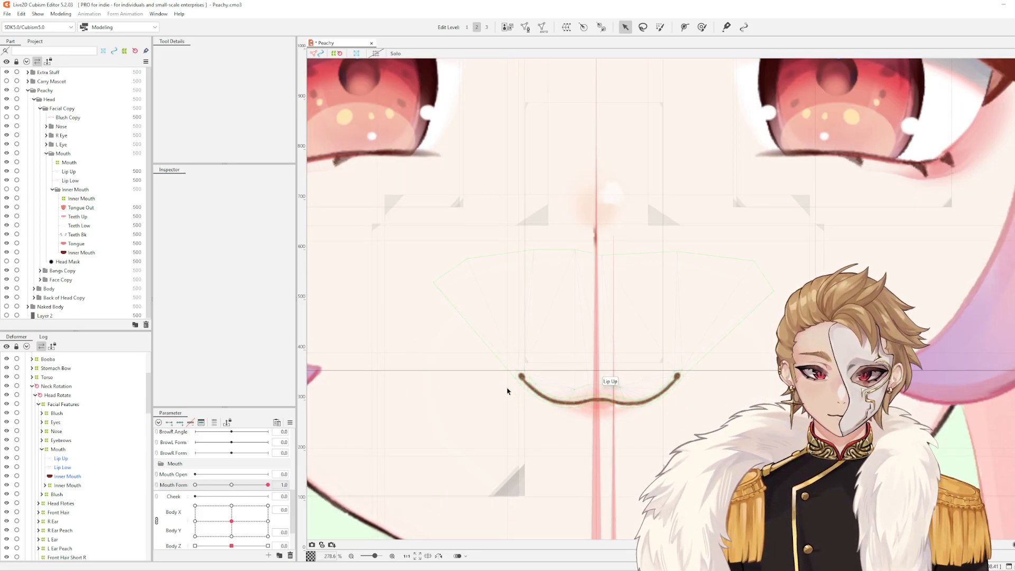
{"action": "scroll", "coordinate": [507, 391], "scroll_direction": "up", "scroll_amount": 2}
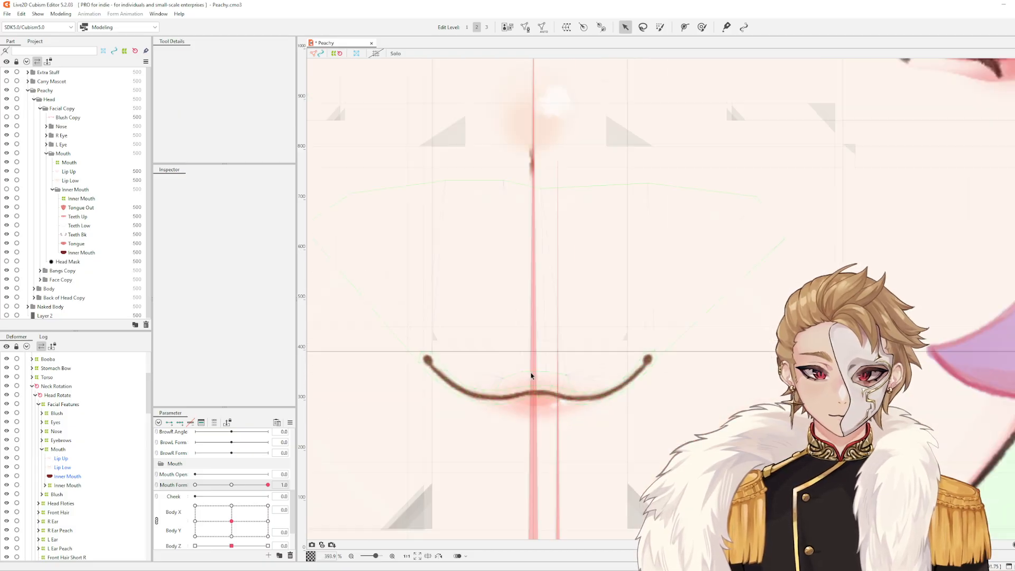
{"action": "scroll", "coordinate": [707, 373], "scroll_direction": "down", "scroll_amount": 4}
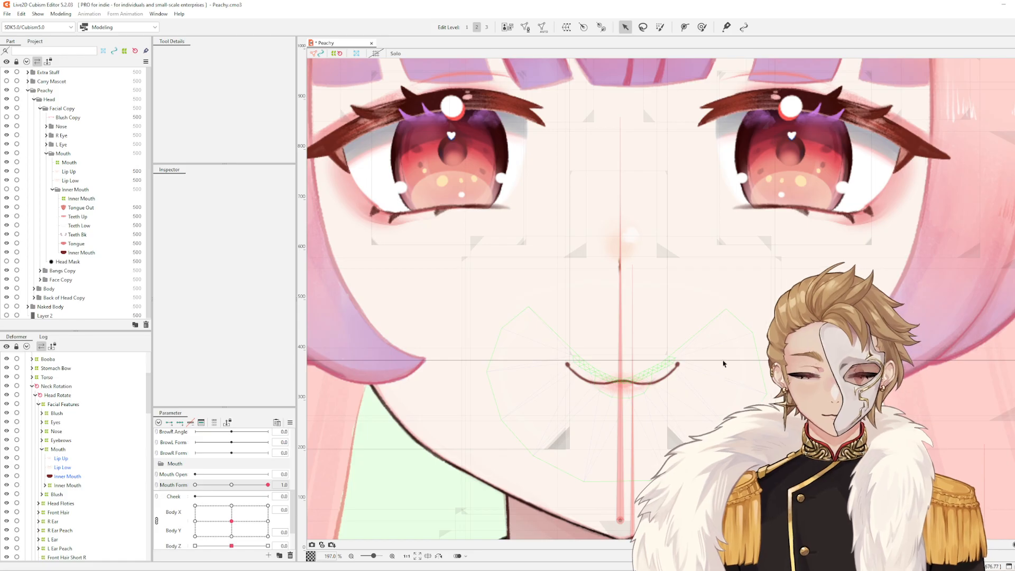
{"action": "scroll", "coordinate": [752, 390], "scroll_direction": "up", "scroll_amount": 3}
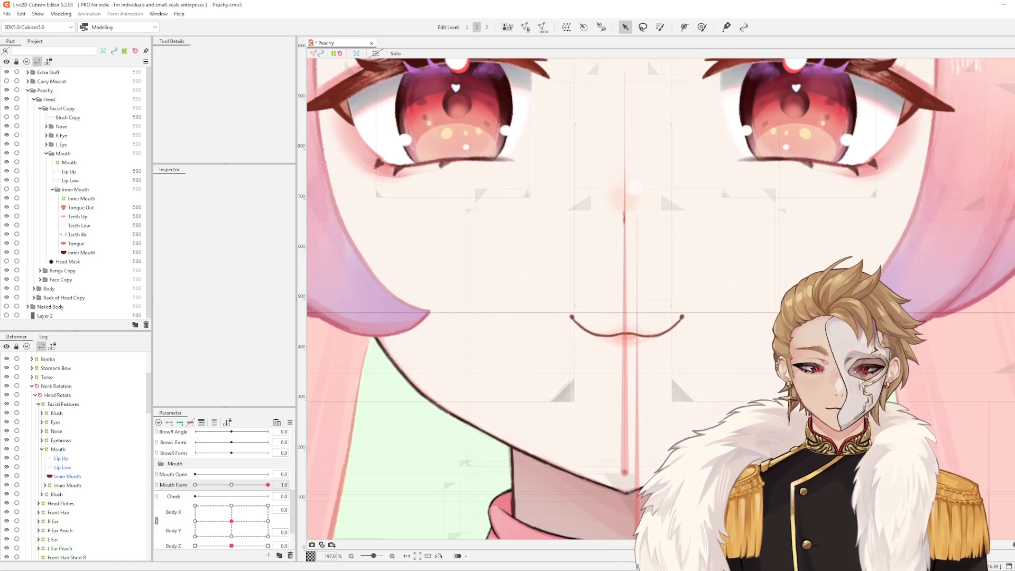
{"action": "left_click_drag", "start_coordinate": [728, 340], "coordinate": [605, 306]}
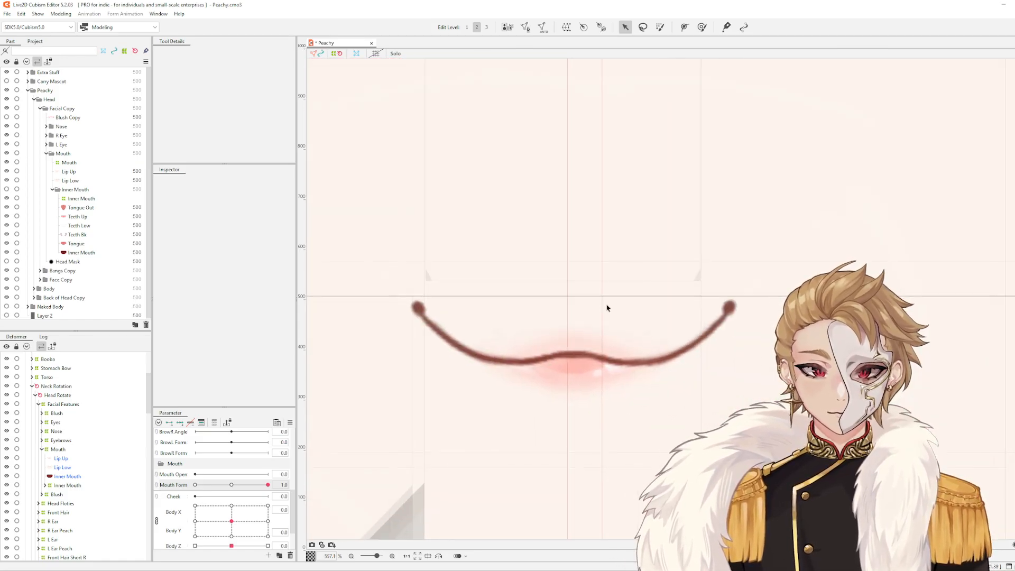
{"action": "scroll", "coordinate": [614, 381], "scroll_direction": "up", "scroll_amount": 2}
Revert the Lip Low mesh to its original shape at Mouth Form 1.0
{"action": "left_click", "coordinate": [615, 380]}
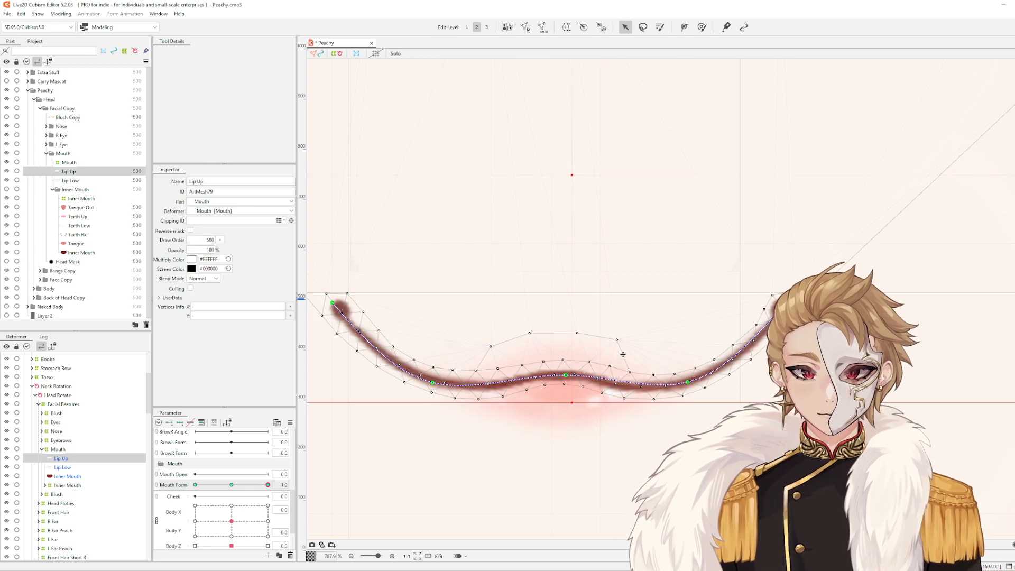
{"action": "left_click_drag", "start_coordinate": [674, 341], "coordinate": [742, 321]}
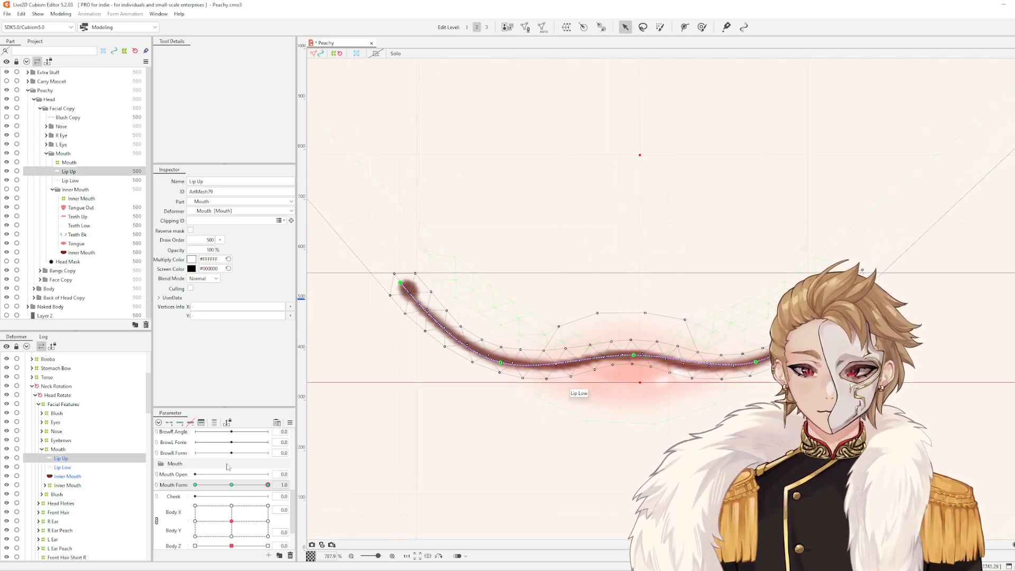
{"action": "left_click", "coordinate": [89, 469]}
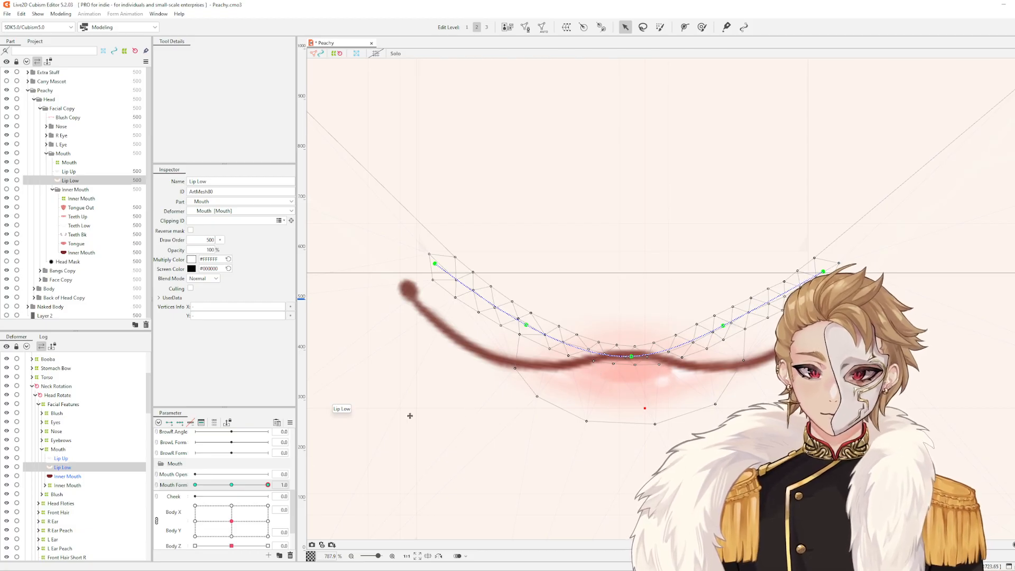
{"action": "left_click", "coordinate": [60, 13]}
{"action": "mouse_move", "coordinate": [97, 88]}
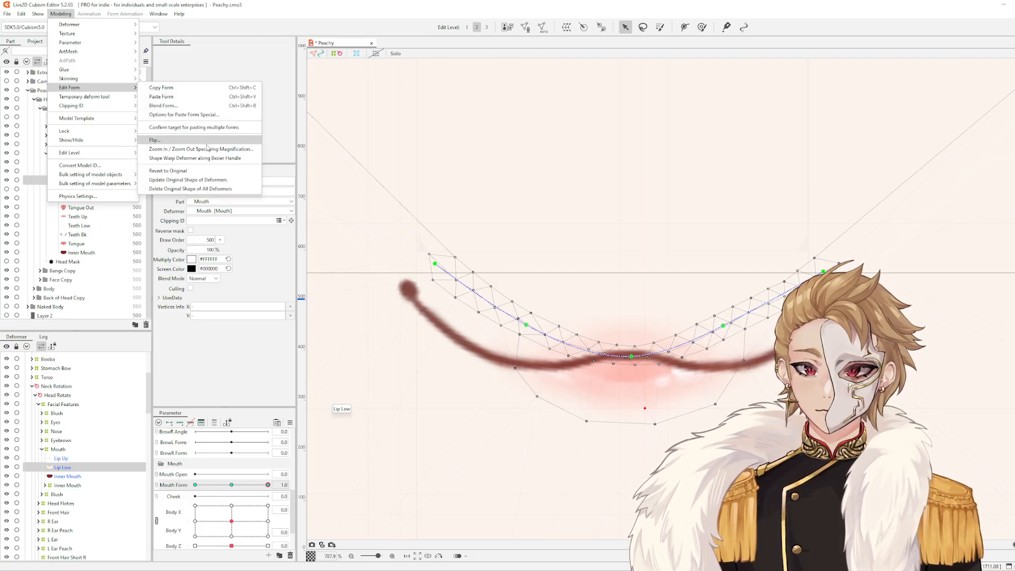
{"action": "left_click", "coordinate": [212, 171]}
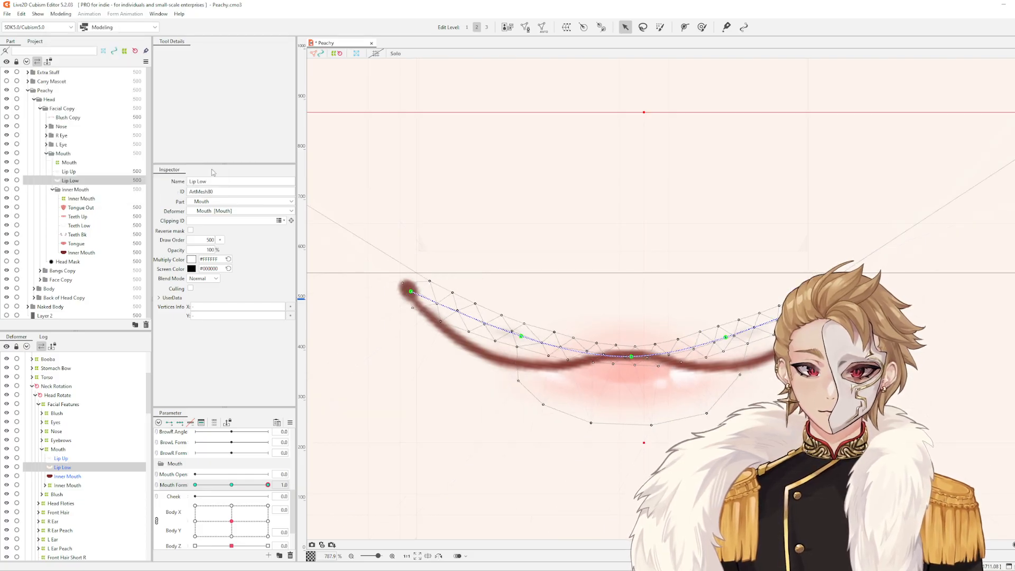
Isolate the Lip Up mesh in Solo view to inspect its line, and turn Solo off
{"action": "left_click", "coordinate": [669, 288]}
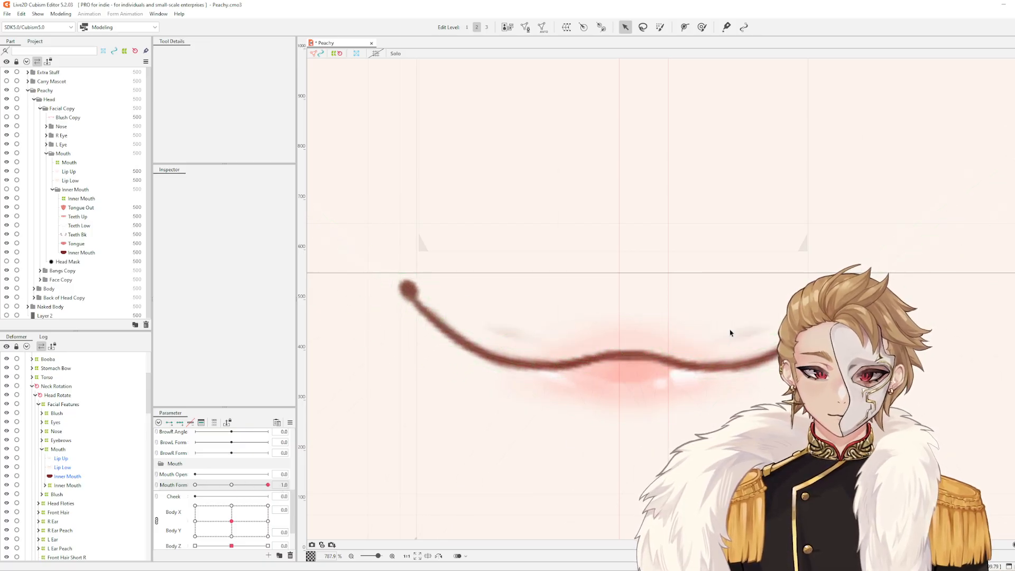
{"action": "scroll", "coordinate": [730, 333], "scroll_direction": "up", "scroll_amount": 3}
{"action": "left_click", "coordinate": [755, 402]}
{"action": "key", "text": "s"}
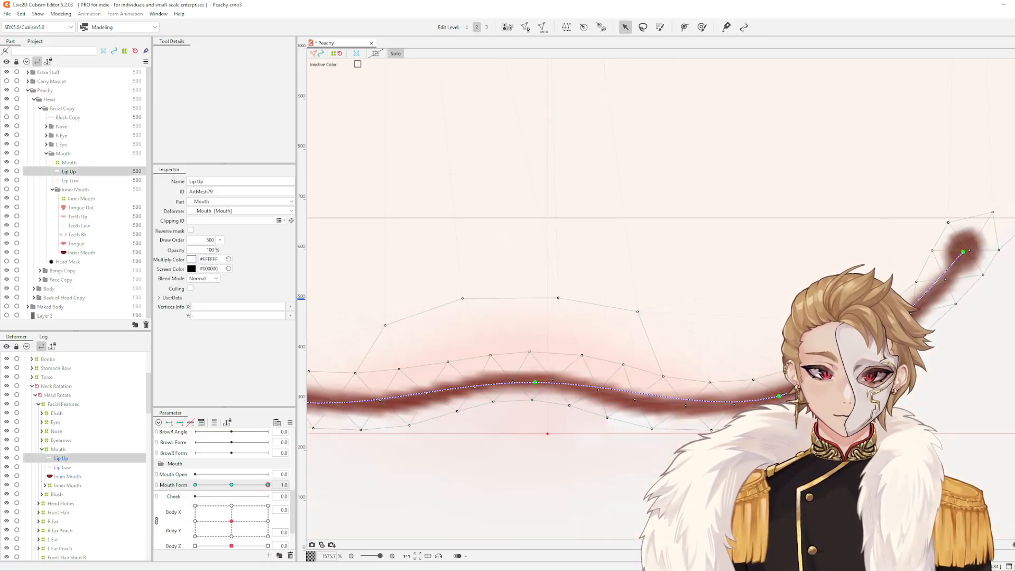
{"action": "key", "text": "s"}
Lower the Lip Low path's right and left inner points onto the upper lip's dips at Mouth Form 1.0
{"action": "scroll", "coordinate": [755, 413], "scroll_direction": "down", "scroll_amount": 2}
{"action": "left_click", "coordinate": [775, 403]}
{"action": "scroll", "coordinate": [665, 410], "scroll_direction": "down", "scroll_amount": 2}
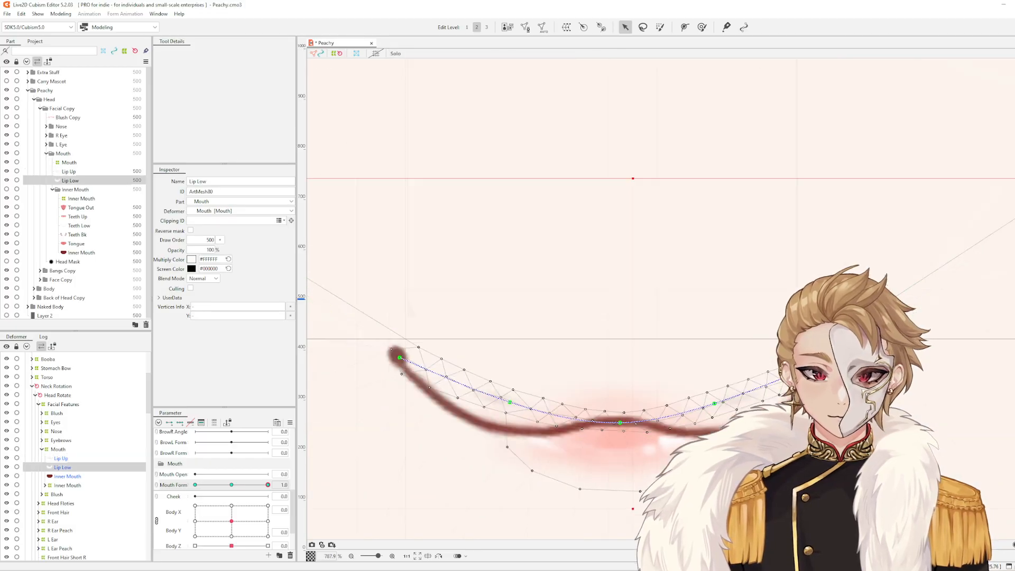
{"action": "left_click_drag", "start_coordinate": [714, 376], "coordinate": [728, 397]}
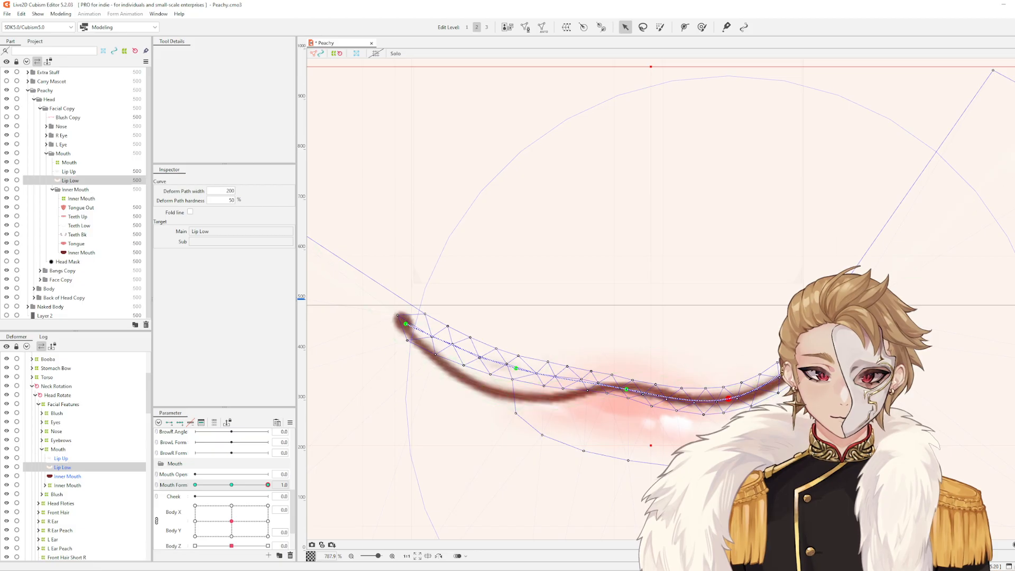
{"action": "left_click_drag", "start_coordinate": [516, 369], "coordinate": [512, 398]}
{"action": "scroll", "coordinate": [571, 350], "scroll_direction": "down", "scroll_amount": 2}
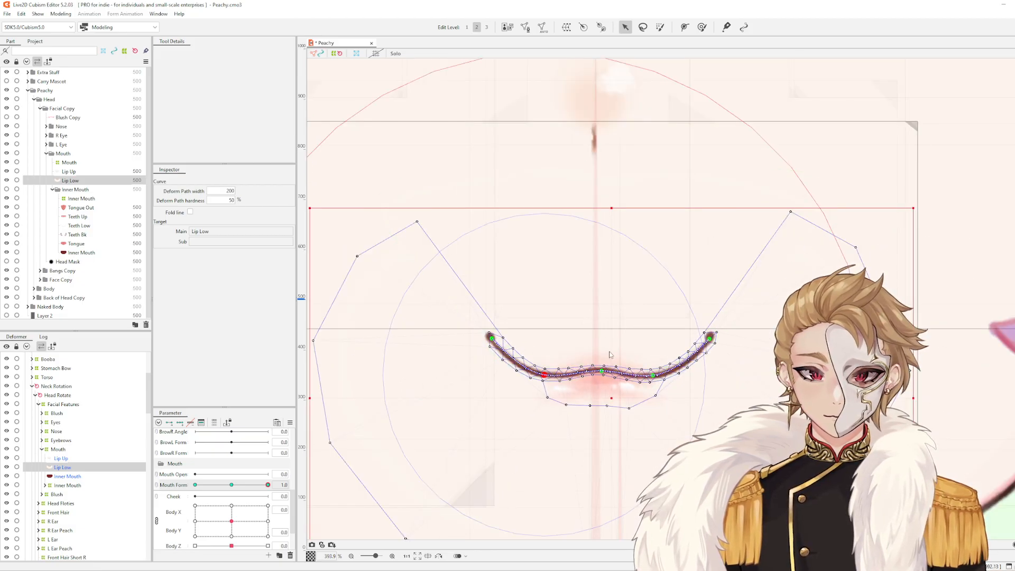
{"action": "left_click", "coordinate": [730, 367]}
Scrub the Mouth Form parameter and return it to 1.0 to check how both lips form the smile
{"action": "scroll", "coordinate": [728, 367], "scroll_direction": "down", "scroll_amount": 2}
{"action": "scroll", "coordinate": [713, 372], "scroll_direction": "up", "scroll_amount": 2}
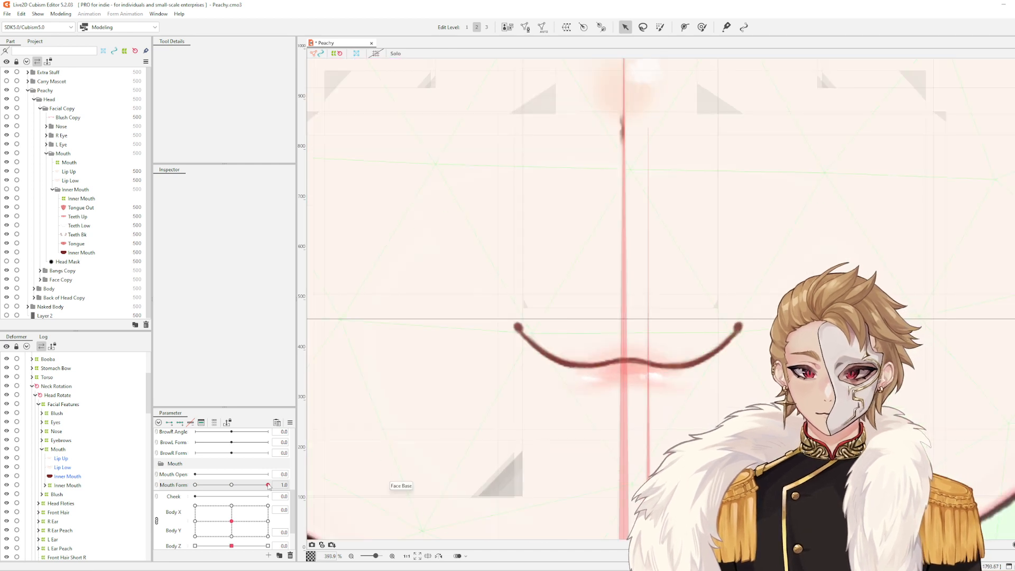
{"action": "left_click_drag", "start_coordinate": [268, 485], "coordinate": [289, 501]}
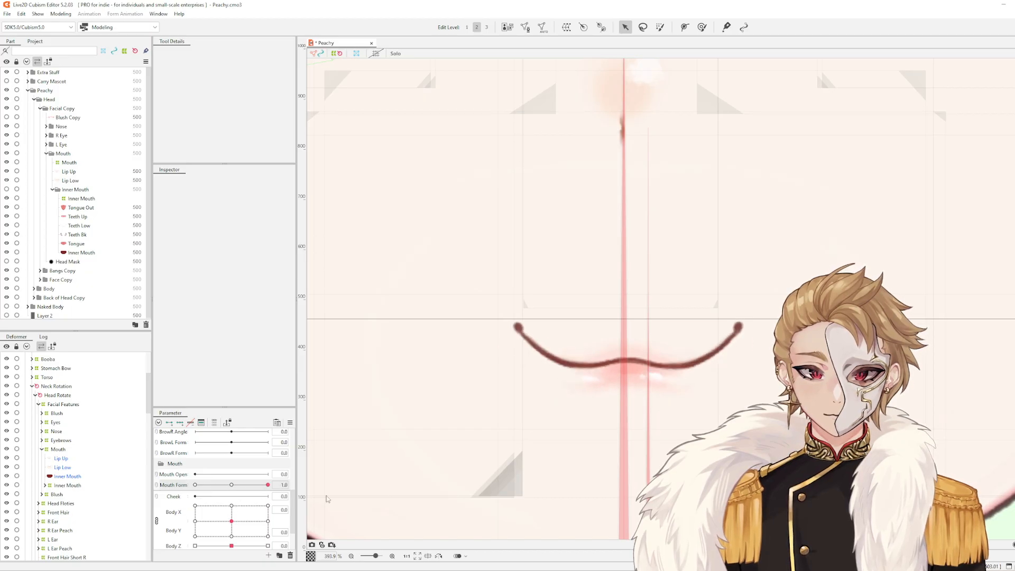
Try to move a vertex on the Lip Low mesh's lower edge at Mouth Form 1.0, and undo the move
{"action": "scroll", "coordinate": [637, 373], "scroll_direction": "up", "scroll_amount": 5}
{"action": "left_click", "coordinate": [607, 390]}
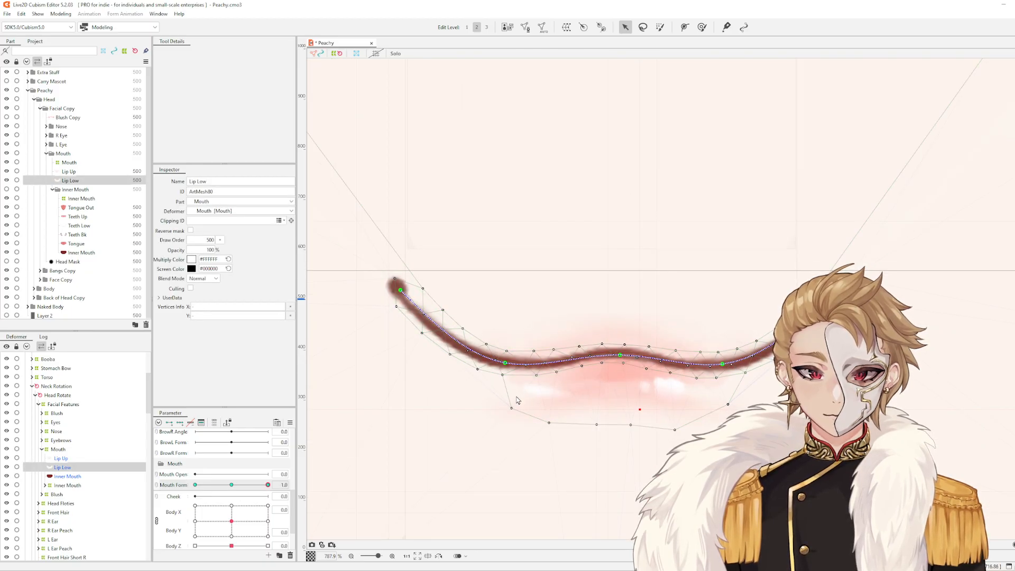
{"action": "scroll", "coordinate": [517, 400], "scroll_direction": "up", "scroll_amount": 5}
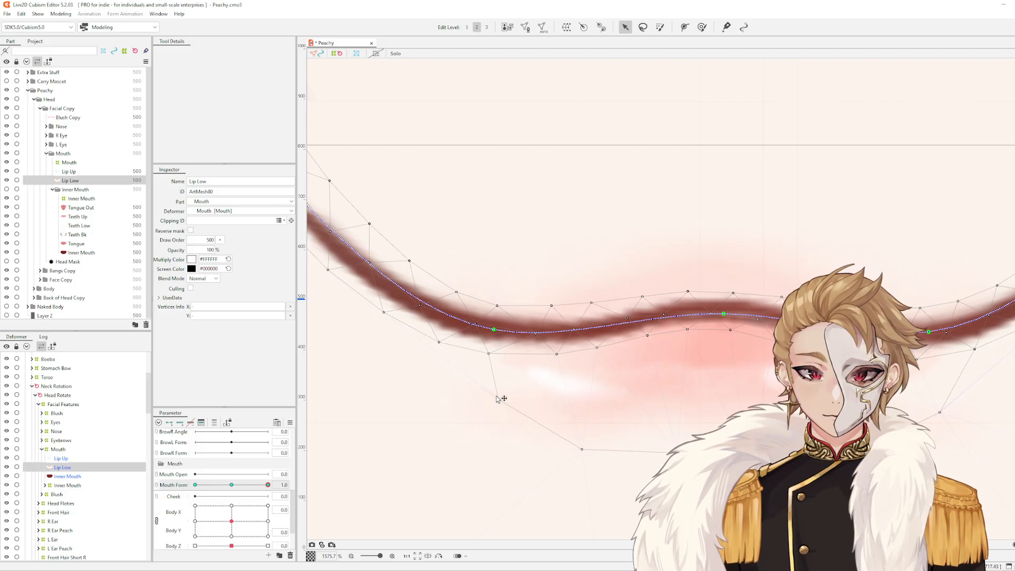
{"action": "left_click_drag", "start_coordinate": [498, 398], "coordinate": [497, 407]}
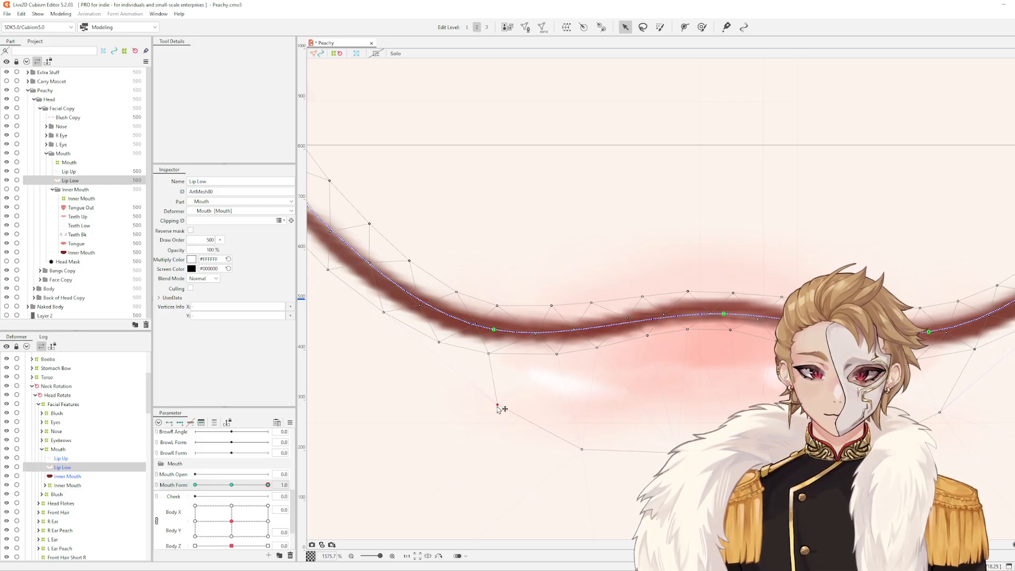
{"action": "key", "text": "ctrl+z"}
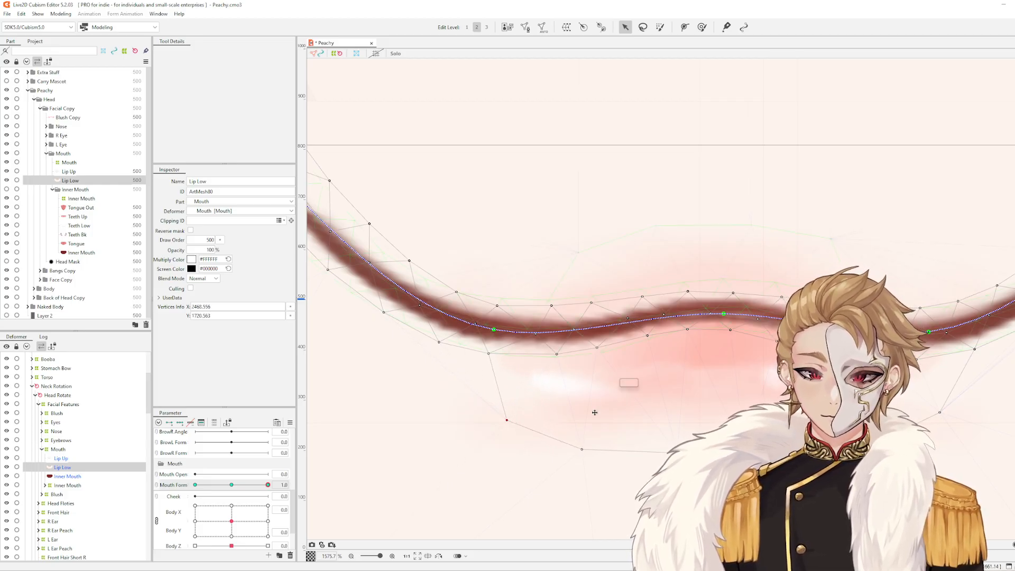
Try to reshape the Lip Low mesh's lower edge with the Deform Brush at Mouth Form 1.0, and undo the edits
{"action": "key", "text": "b"}
{"action": "left_click_drag", "start_coordinate": [560, 357], "coordinate": [577, 419]}
{"action": "left_click_drag", "start_coordinate": [551, 450], "coordinate": [545, 434]}
{"action": "key", "text": "ctrl+z"}
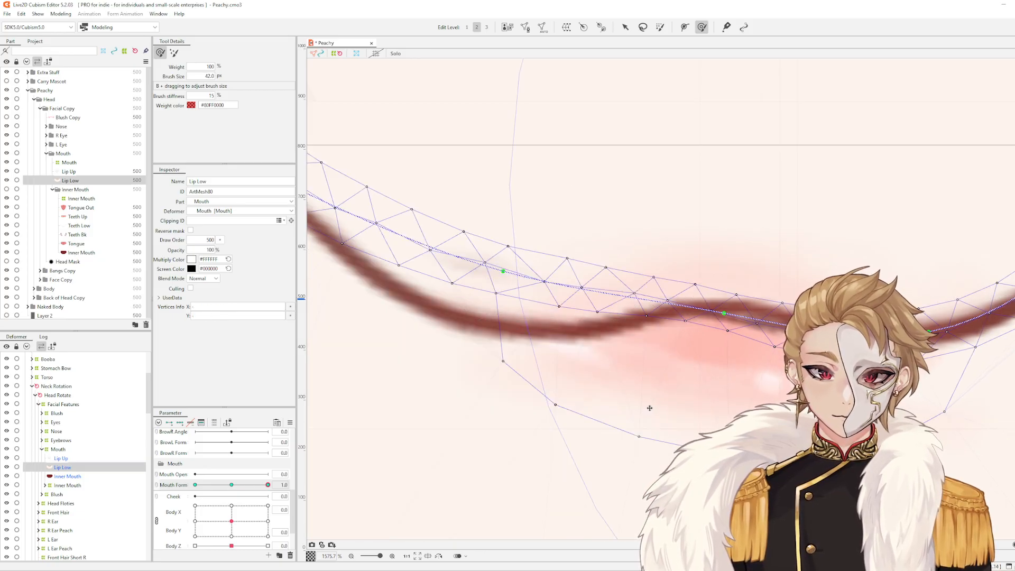
{"action": "scroll", "coordinate": [656, 411], "scroll_direction": "down", "scroll_amount": 5}
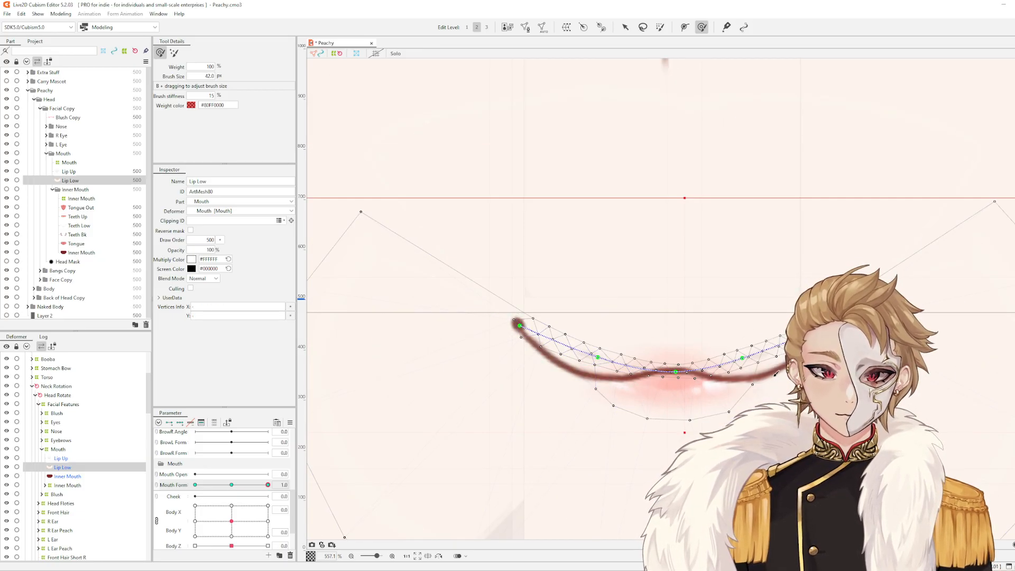
{"action": "scroll", "coordinate": [804, 377], "scroll_direction": "up", "scroll_amount": 2}
{"action": "key", "text": "Escape"}
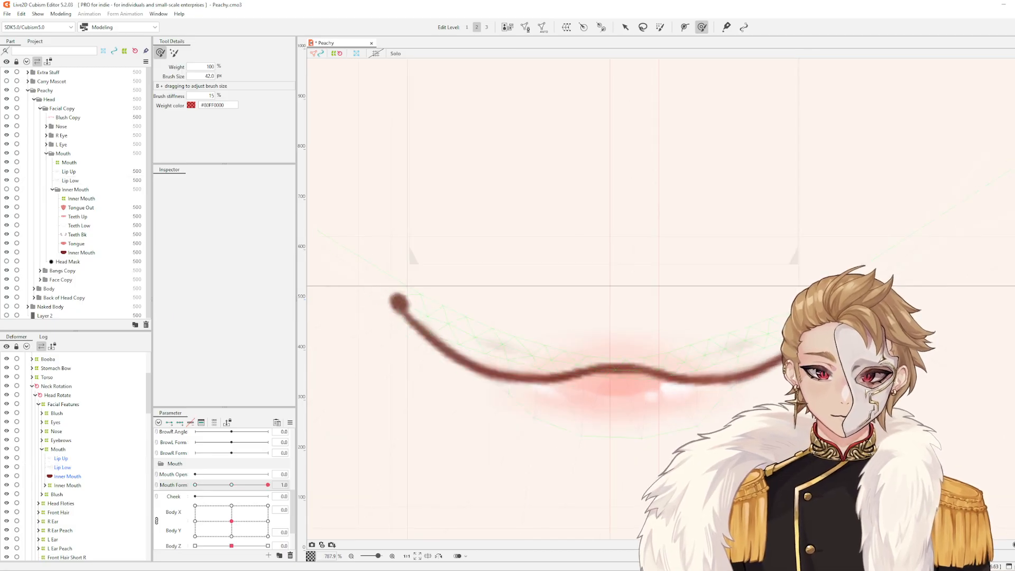
Set the Mouth Form parameter to -1.0
{"action": "scroll", "coordinate": [811, 383], "scroll_direction": "down", "scroll_amount": 4}
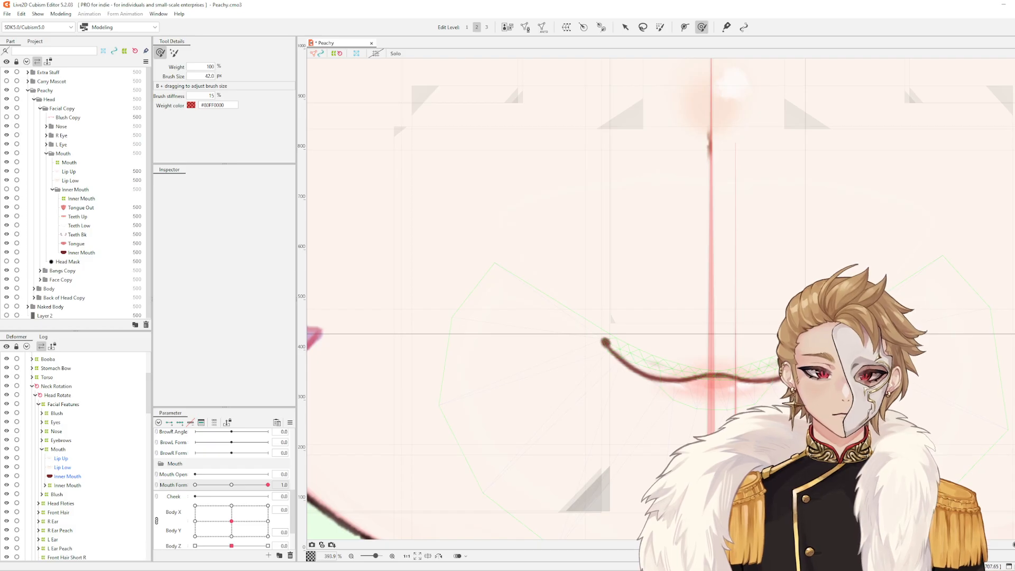
{"action": "scroll", "coordinate": [729, 248], "scroll_direction": "up", "scroll_amount": 3}
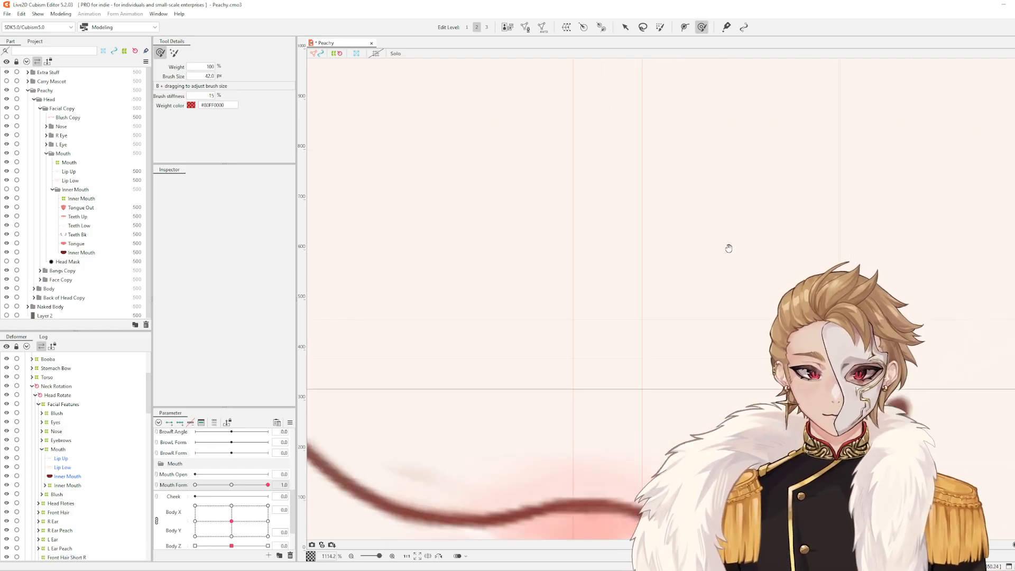
{"action": "scroll", "coordinate": [729, 248], "scroll_direction": "down", "scroll_amount": 2}
{"action": "left_click_drag", "start_coordinate": [268, 485], "coordinate": [197, 462]}
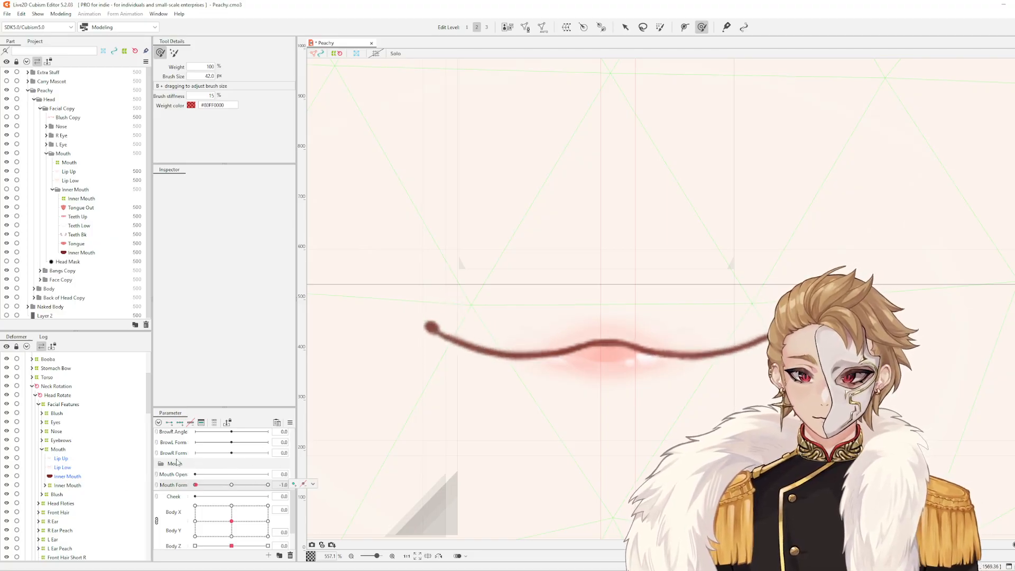
Try to isolate the lip mesh in Solo view at Mouth Form -1.0
{"action": "left_click", "coordinate": [562, 385]}
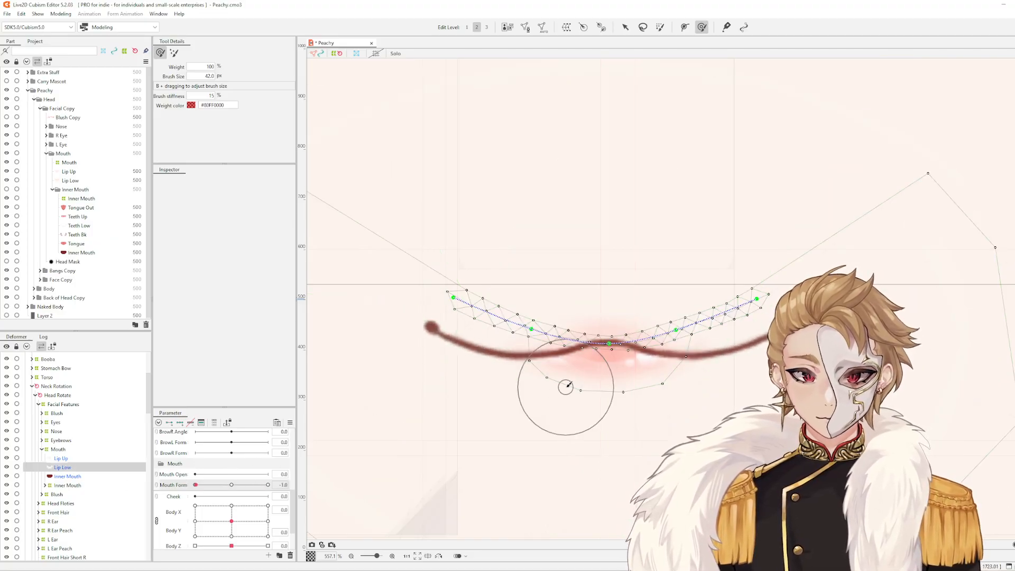
{"action": "left_click", "coordinate": [594, 416]}
{"action": "key", "text": "alt+s"}
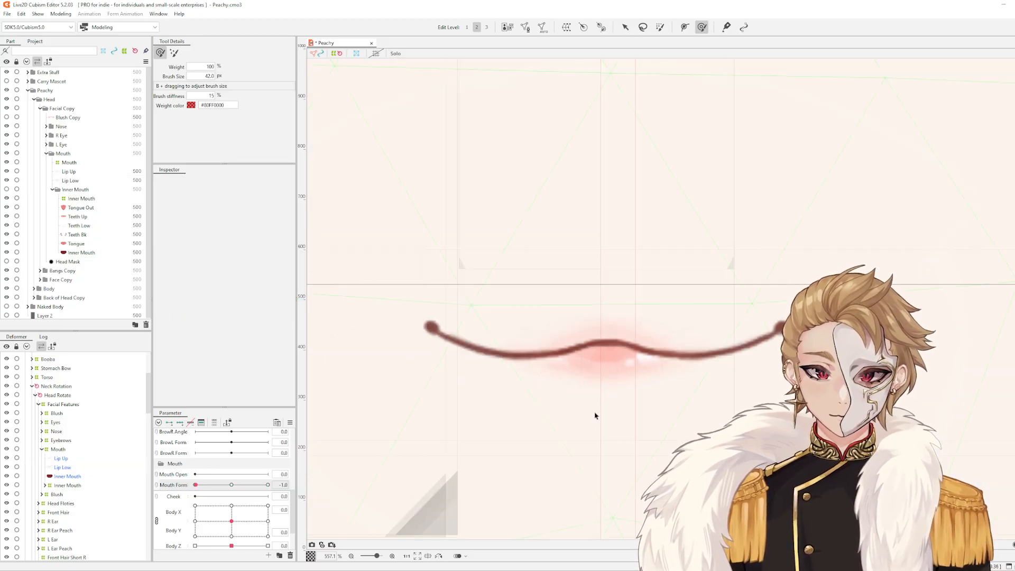
{"action": "key", "text": "alt+s"}
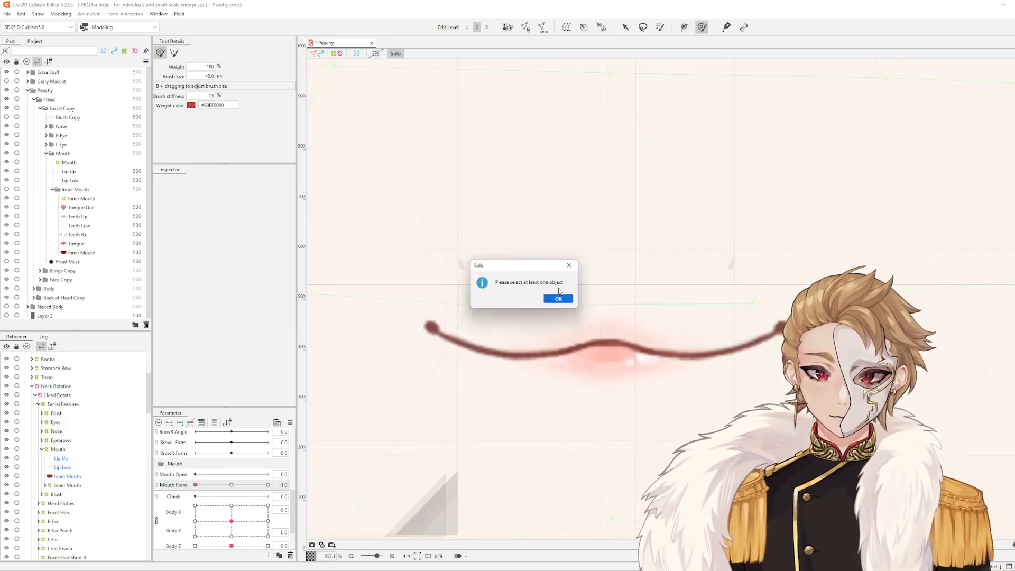
{"action": "left_click", "coordinate": [558, 299]}
Lower the Lip Up path's corner on the character's right and bend its inner point into a frown at Mouth Form -1.0
{"action": "scroll", "coordinate": [649, 307], "scroll_direction": "down", "scroll_amount": 5}
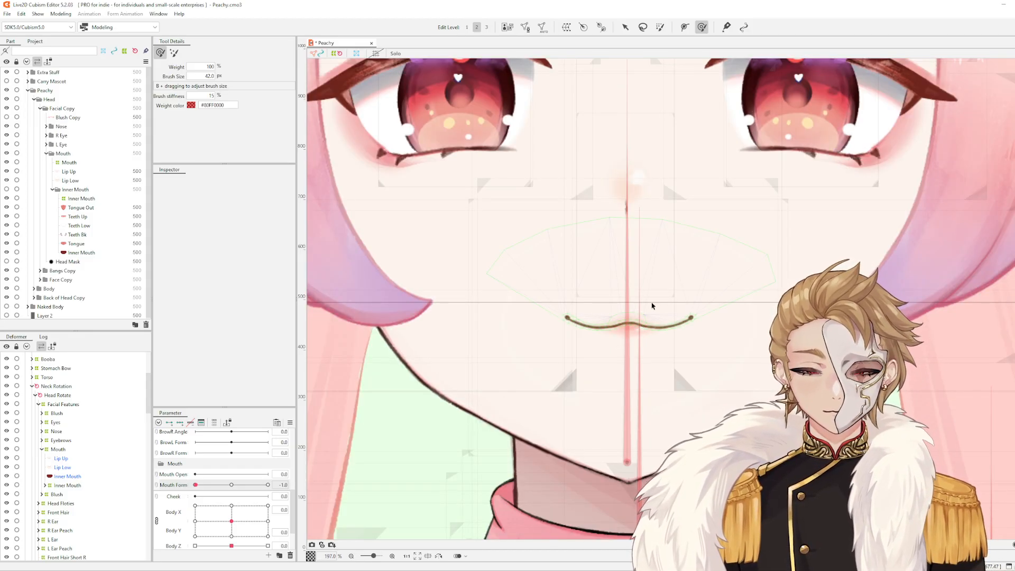
{"action": "scroll", "coordinate": [652, 306], "scroll_direction": "up", "scroll_amount": 3}
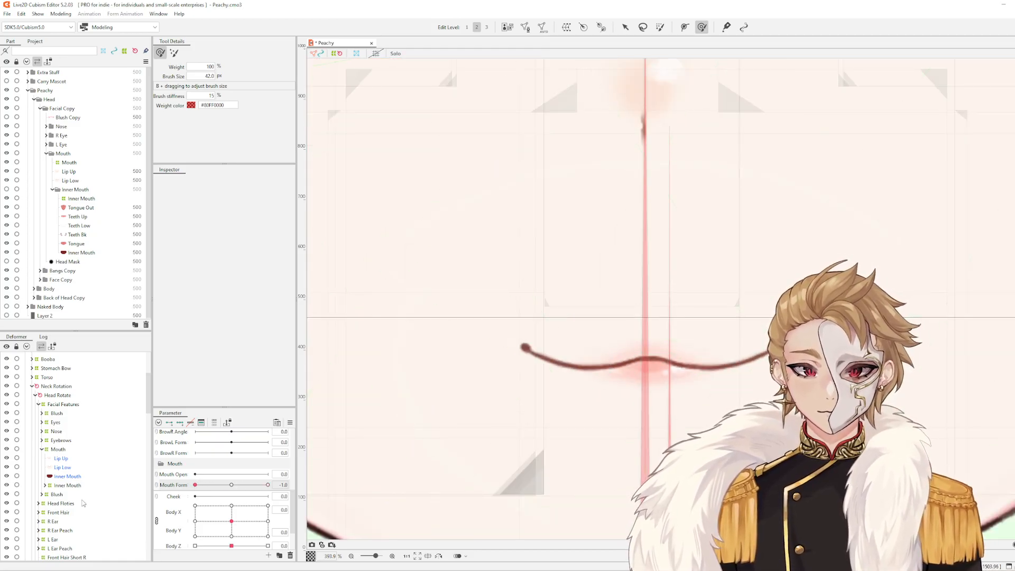
{"action": "left_click", "coordinate": [667, 356]}
{"action": "scroll", "coordinate": [667, 356], "scroll_direction": "down", "scroll_amount": 2}
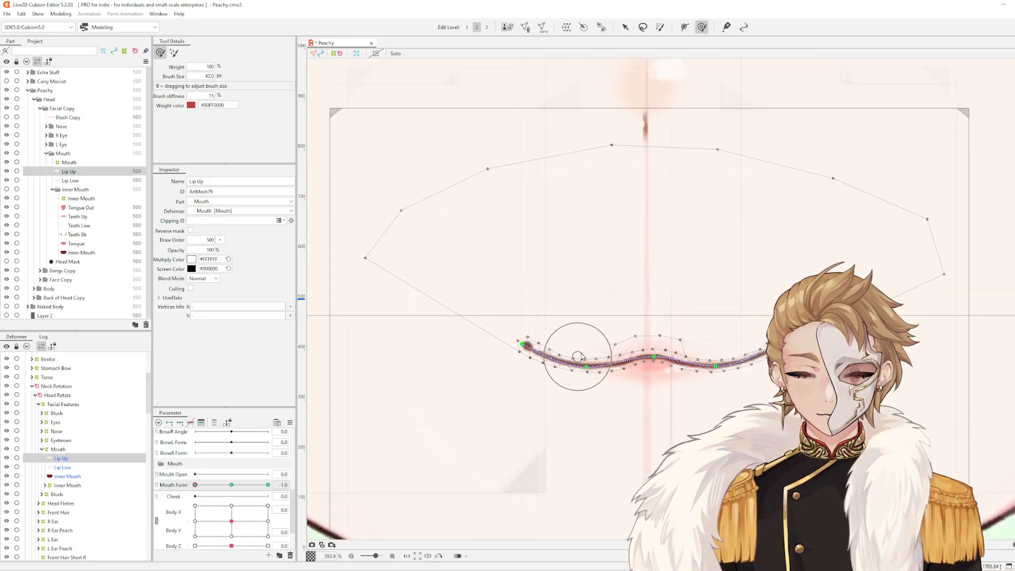
{"action": "scroll", "coordinate": [542, 365], "scroll_direction": "up", "scroll_amount": 2}
{"action": "key", "text": "v"}
{"action": "left_click_drag", "start_coordinate": [537, 333], "coordinate": [547, 414]}
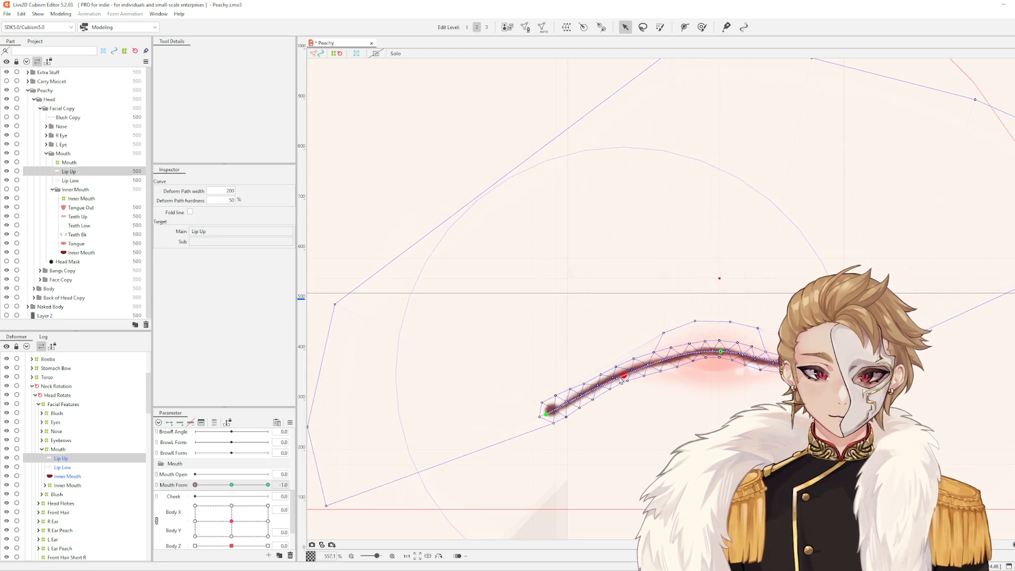
{"action": "left_click", "coordinate": [624, 376]}
Bend the Lip Up path on the character's left side into a matching downturned shape at Mouth Form -1.0
{"action": "left_click_drag", "start_coordinate": [806, 364], "coordinate": [807, 368]}
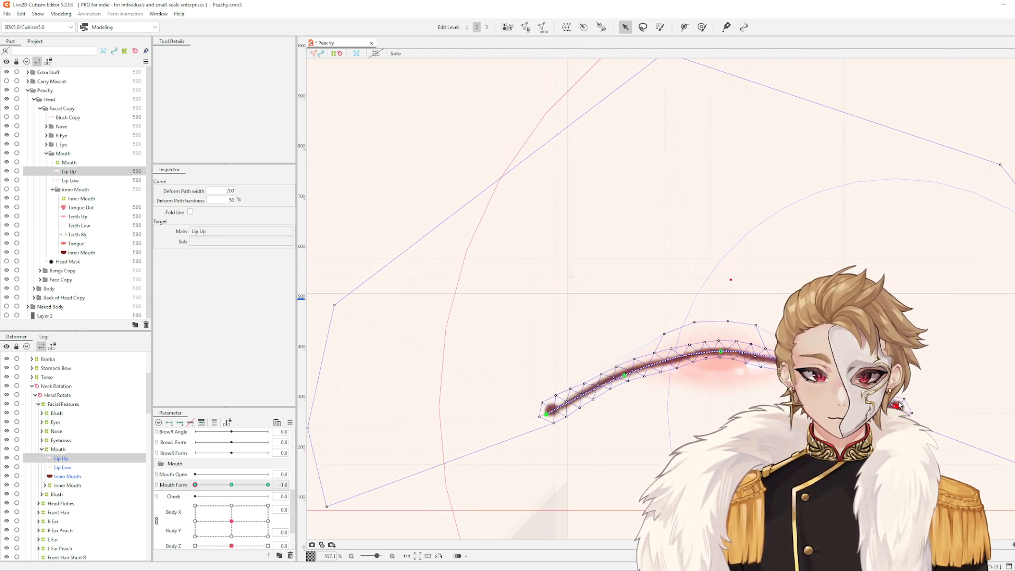
{"action": "scroll", "coordinate": [888, 378], "scroll_direction": "down", "scroll_amount": 1}
{"action": "left_click_drag", "start_coordinate": [888, 378], "coordinate": [795, 363]}
{"action": "key", "text": "Escape"}
{"action": "scroll", "coordinate": [846, 364], "scroll_direction": "down", "scroll_amount": 3}
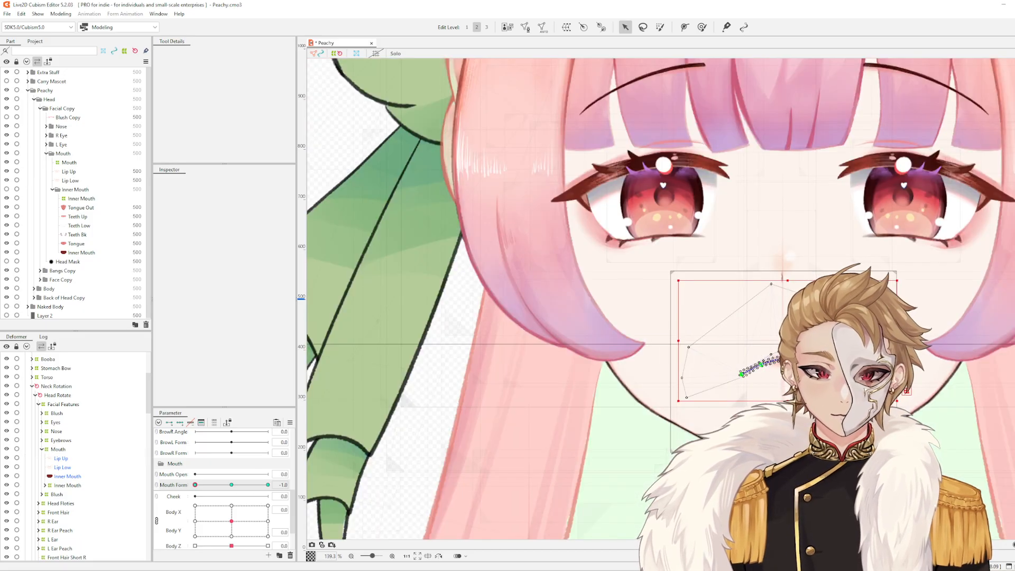
Nudge the Lip Up mesh's corner on the character's left with the Deform Brush at 26.4 px
{"action": "scroll", "coordinate": [853, 355], "scroll_direction": "up", "scroll_amount": 6}
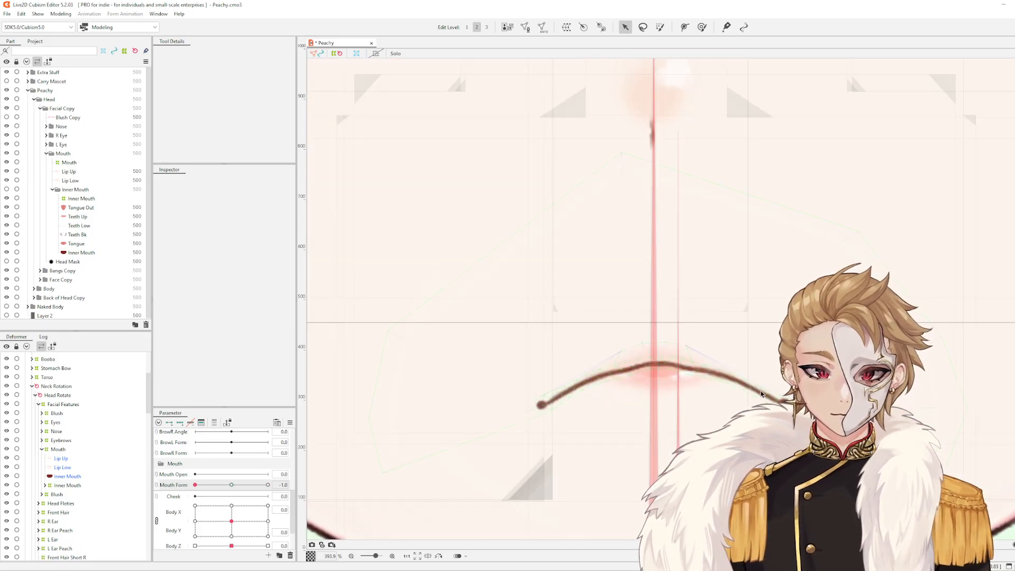
{"action": "left_click", "coordinate": [761, 394]}
{"action": "scroll", "coordinate": [761, 394], "scroll_direction": "up", "scroll_amount": 6}
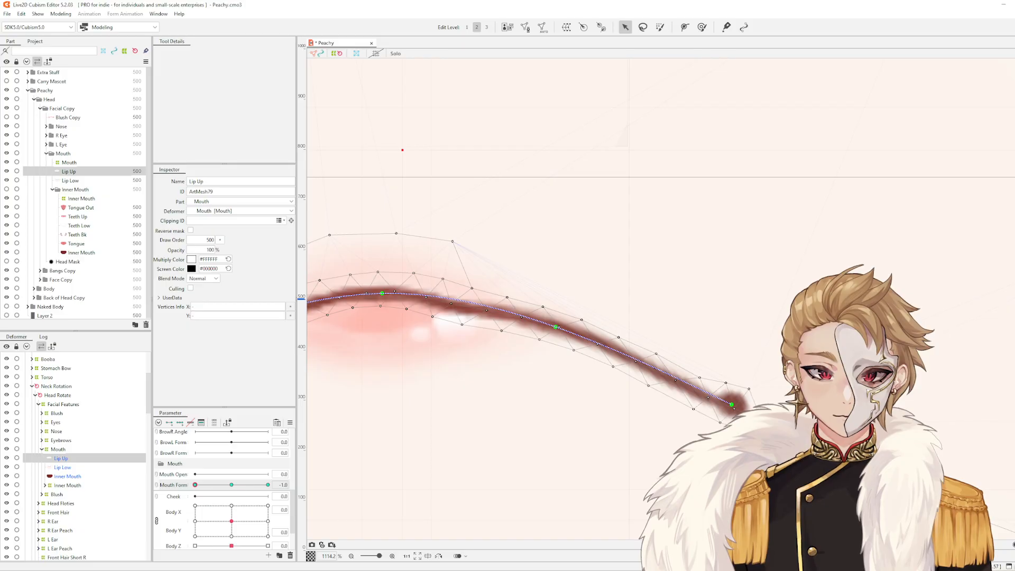
{"action": "key", "text": "b"}
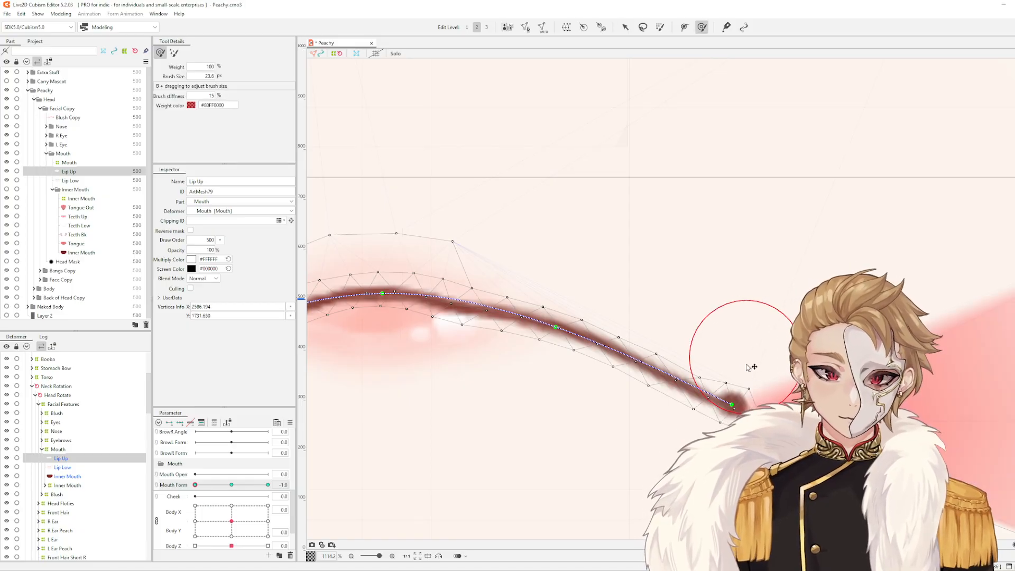
{"action": "left_click_drag", "start_coordinate": [743, 415], "coordinate": [751, 419]}
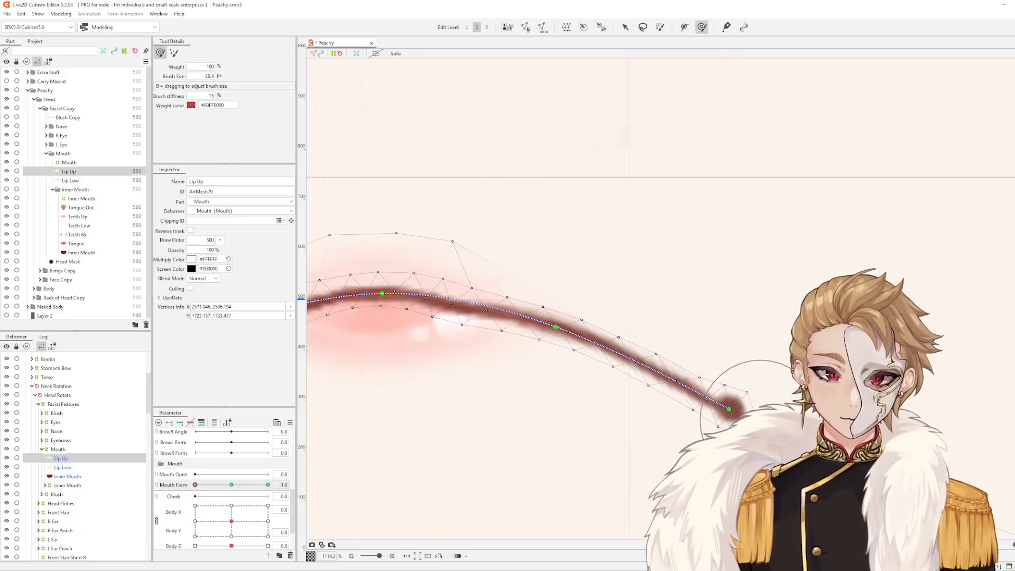
{"action": "key", "text": "Escape"}
Scrub the Mouth Form parameter and return it to -1.0 to check the frown against the whole face
{"action": "scroll", "coordinate": [763, 408], "scroll_direction": "down", "scroll_amount": 4}
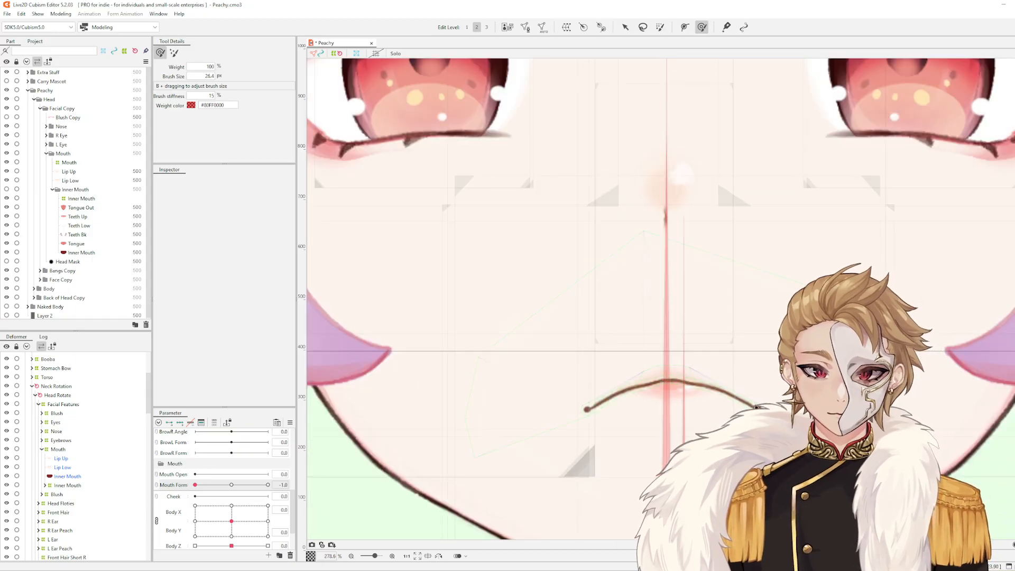
{"action": "scroll", "coordinate": [729, 394], "scroll_direction": "down", "scroll_amount": 3}
{"action": "scroll", "coordinate": [708, 388], "scroll_direction": "up", "scroll_amount": 5}
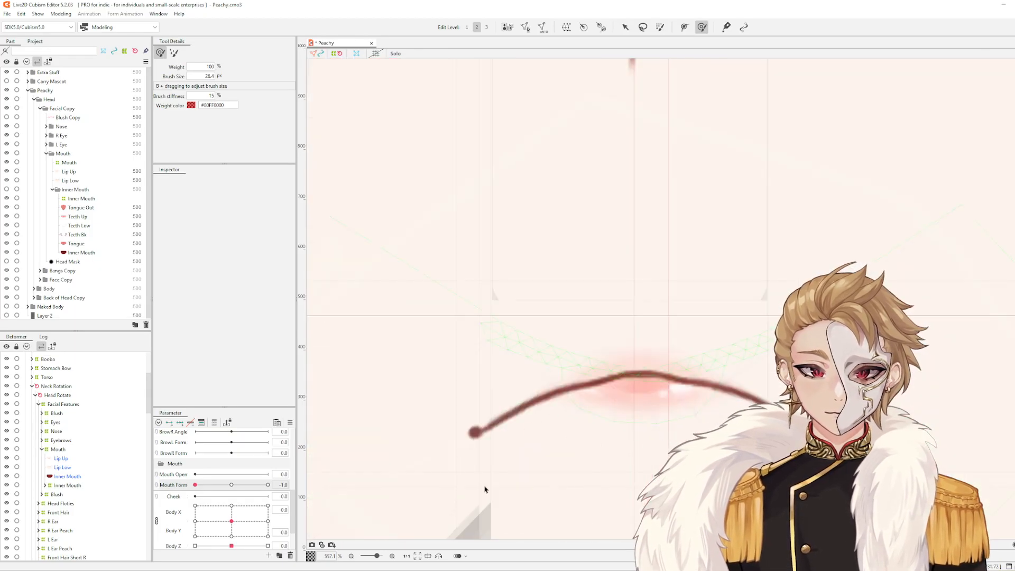
{"action": "left_click_drag", "start_coordinate": [199, 489], "coordinate": [89, 502]}
{"action": "scroll", "coordinate": [656, 394], "scroll_direction": "down", "scroll_amount": 4}
{"action": "scroll", "coordinate": [635, 401], "scroll_direction": "up", "scroll_amount": 3}
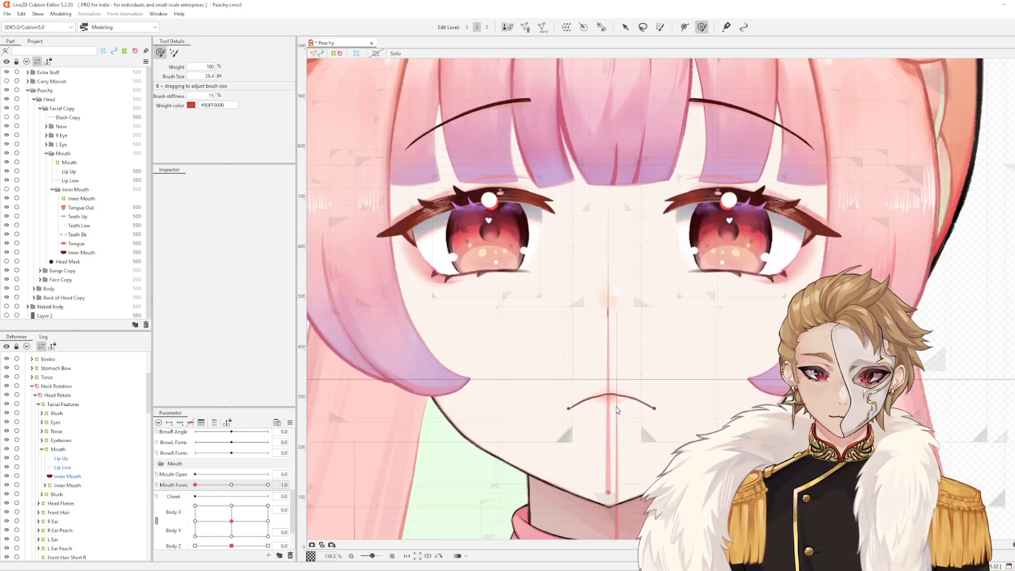
Lower both corner points of the Lip Up deform path slightly at Mouth Form -1.0
{"action": "left_click", "coordinate": [656, 384]}
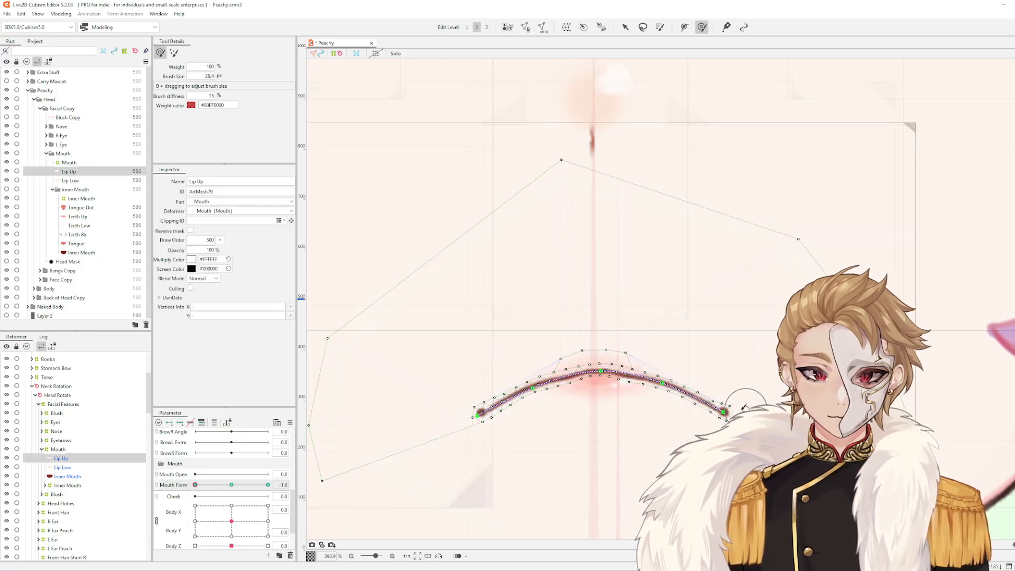
{"action": "key", "text": "v"}
{"action": "left_click", "coordinate": [719, 415]}
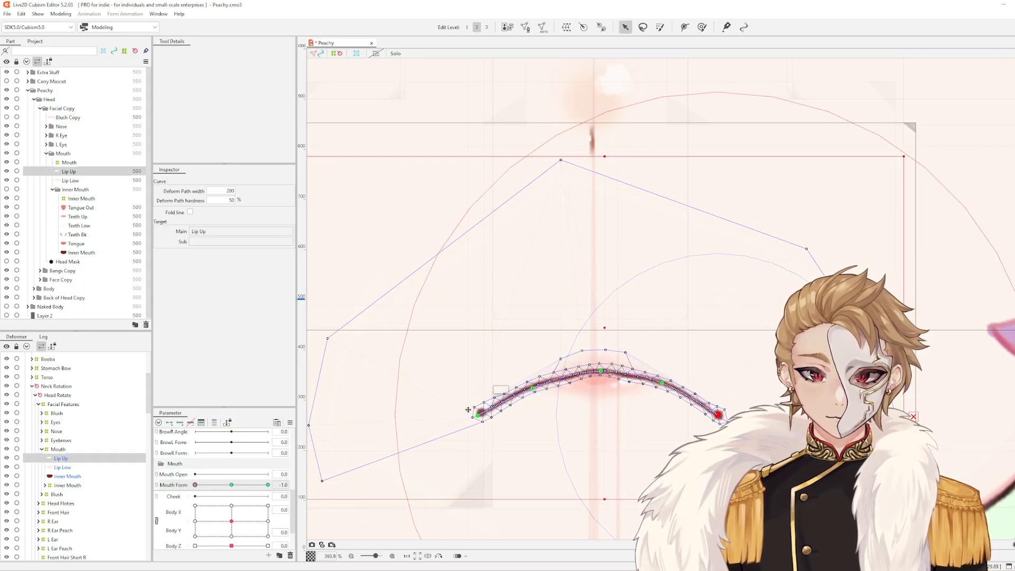
{"action": "left_click_drag", "start_coordinate": [478, 415], "coordinate": [482, 422]}
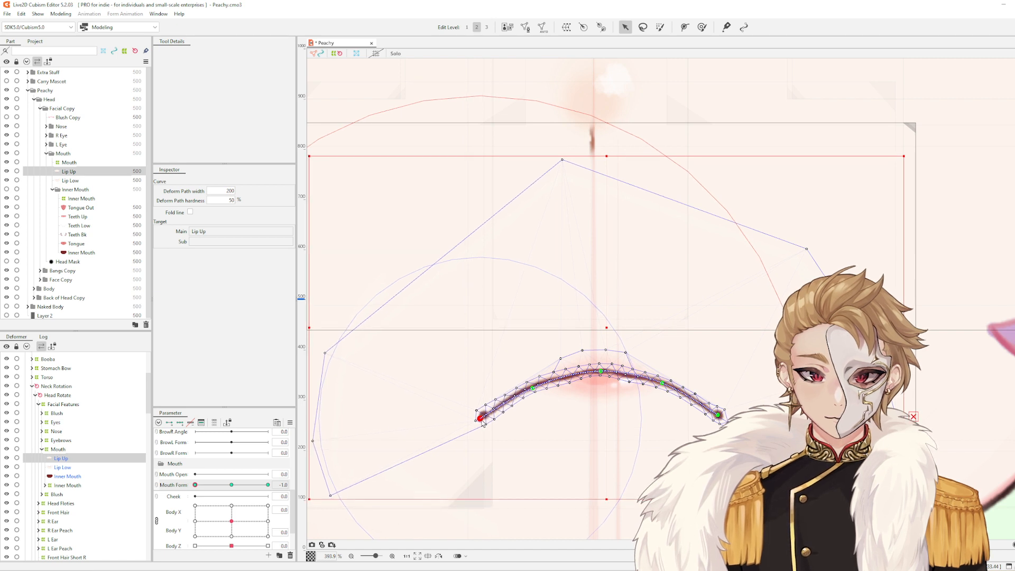
Add a horizontal guide at the level of the frown's mouth corners
{"action": "right_click", "coordinate": [479, 424]}
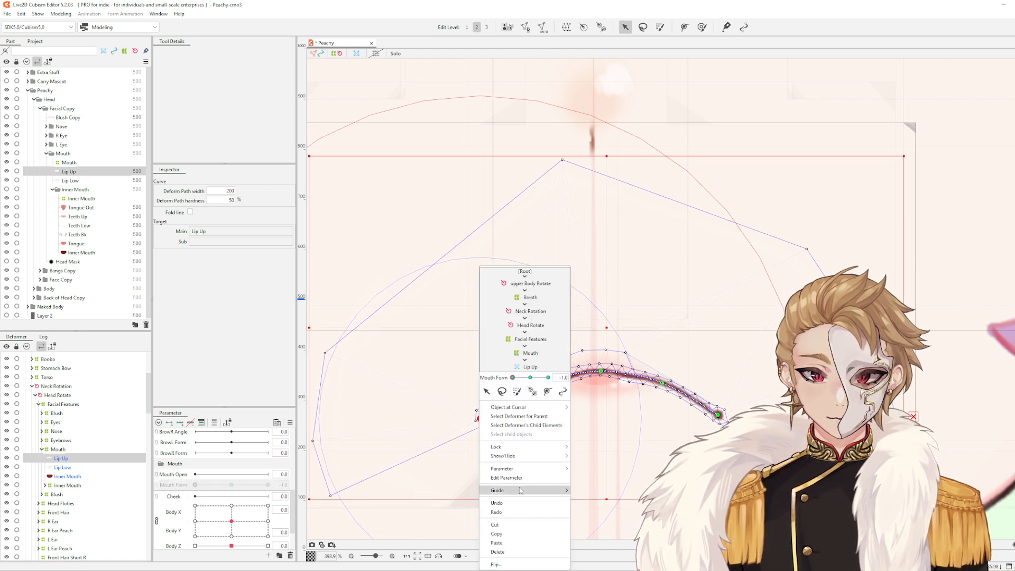
{"action": "mouse_move", "coordinate": [521, 490]}
{"action": "left_click", "coordinate": [601, 490]}
{"action": "left_click", "coordinate": [735, 447]}
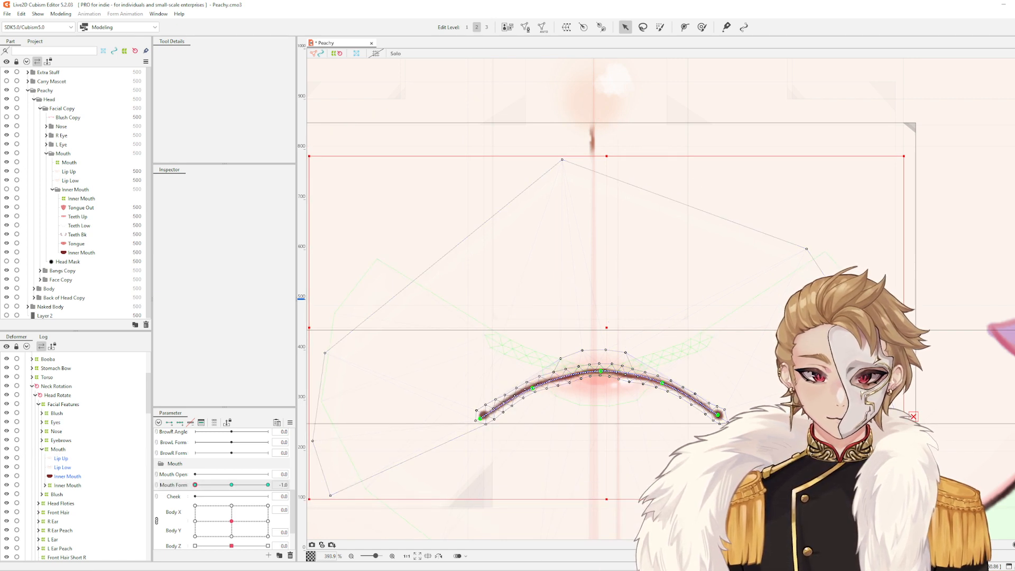
Examine the upper lip's frown and its corner alignment with the guide at Mouth Form -1.0
{"action": "scroll", "coordinate": [738, 445], "scroll_direction": "down", "scroll_amount": 6}
{"action": "left_click_drag", "start_coordinate": [770, 410], "coordinate": [735, 366]}
{"action": "scroll", "coordinate": [736, 366], "scroll_direction": "up", "scroll_amount": 2}
{"action": "scroll", "coordinate": [635, 404], "scroll_direction": "up", "scroll_amount": 5}
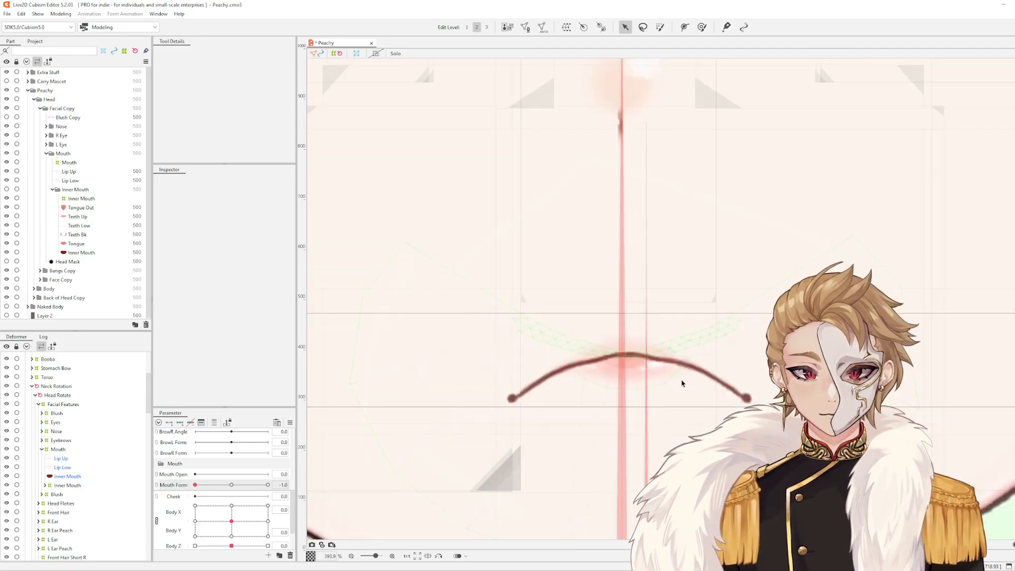
{"action": "left_click_drag", "start_coordinate": [195, 484], "coordinate": [160, 507]}
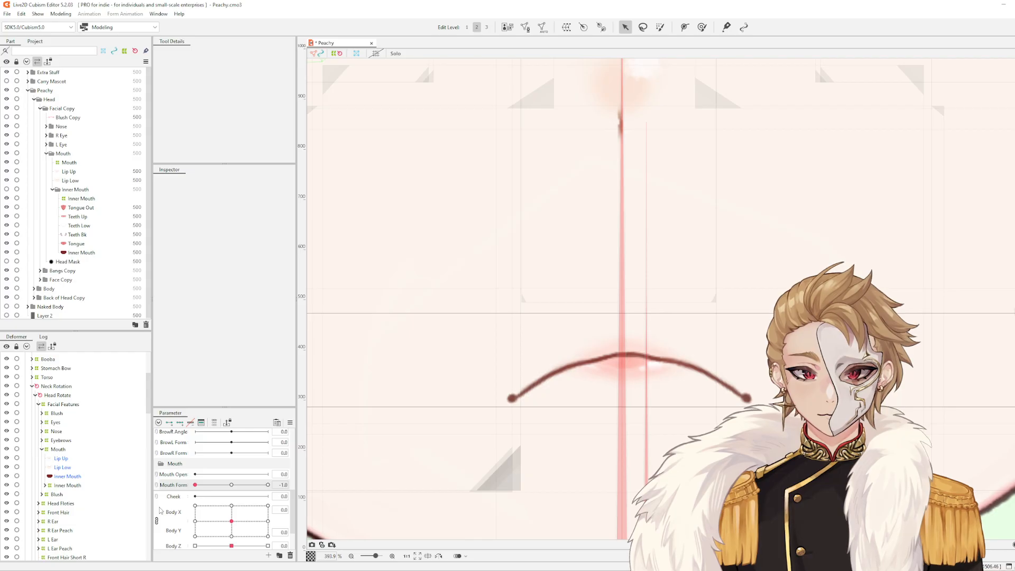
Nudge the left intermediate path point of Lip Up slightly and smooth the frown curve with the Deform Brush at size 37.4
{"action": "left_click", "coordinate": [561, 376]}
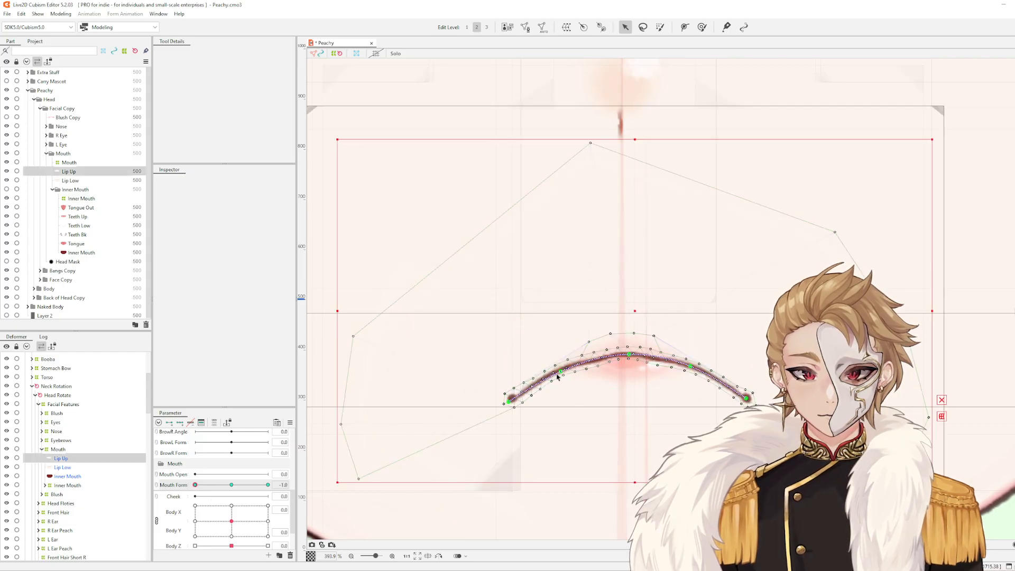
{"action": "left_click_drag", "start_coordinate": [562, 376], "coordinate": [562, 374]}
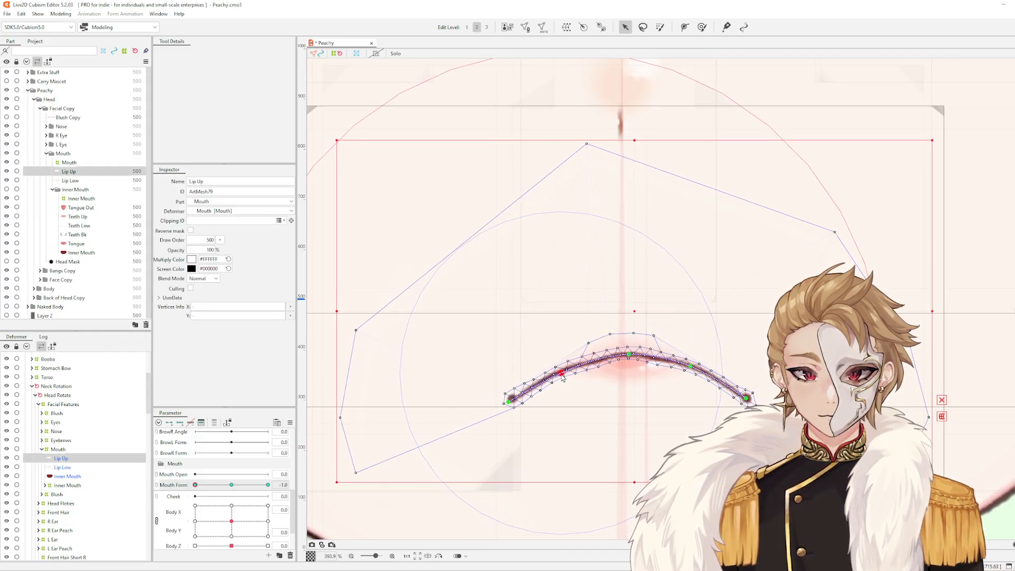
{"action": "scroll", "coordinate": [631, 361], "scroll_direction": "up", "scroll_amount": 2}
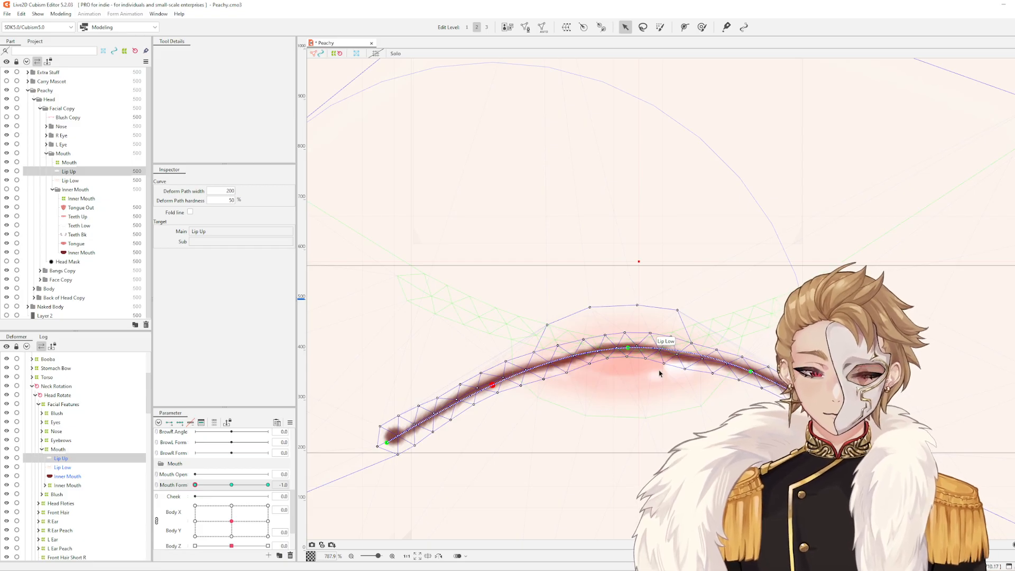
{"action": "scroll", "coordinate": [572, 379], "scroll_direction": "up", "scroll_amount": 2}
{"action": "key", "text": "b"}
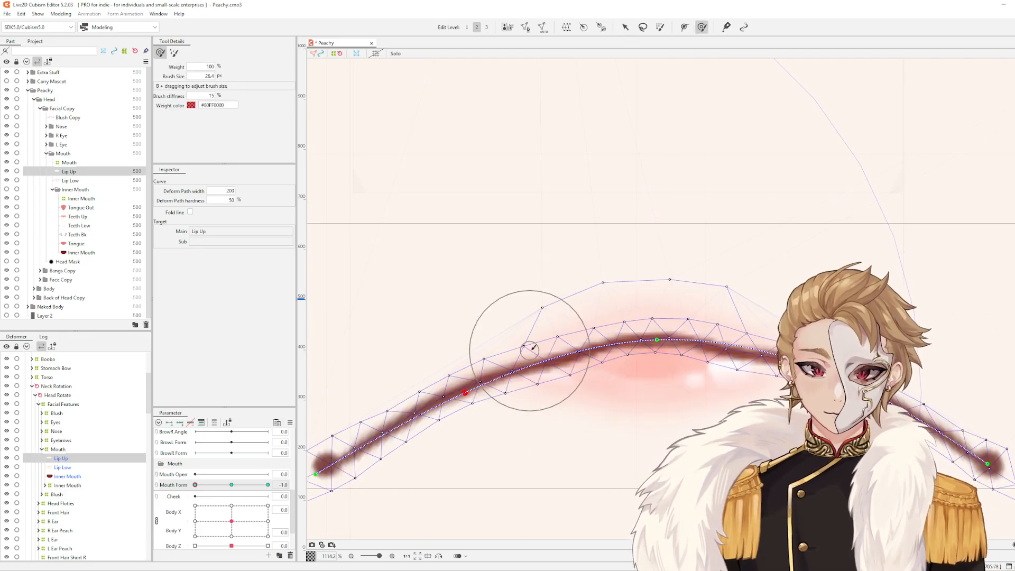
{"action": "mouse_move", "coordinate": [528, 347]}
{"action": "left_mouse_down"}
{"action": "mouse_move", "coordinate": [544, 375]}
{"action": "mouse_move", "coordinate": [556, 367]}
{"action": "left_mouse_up"}
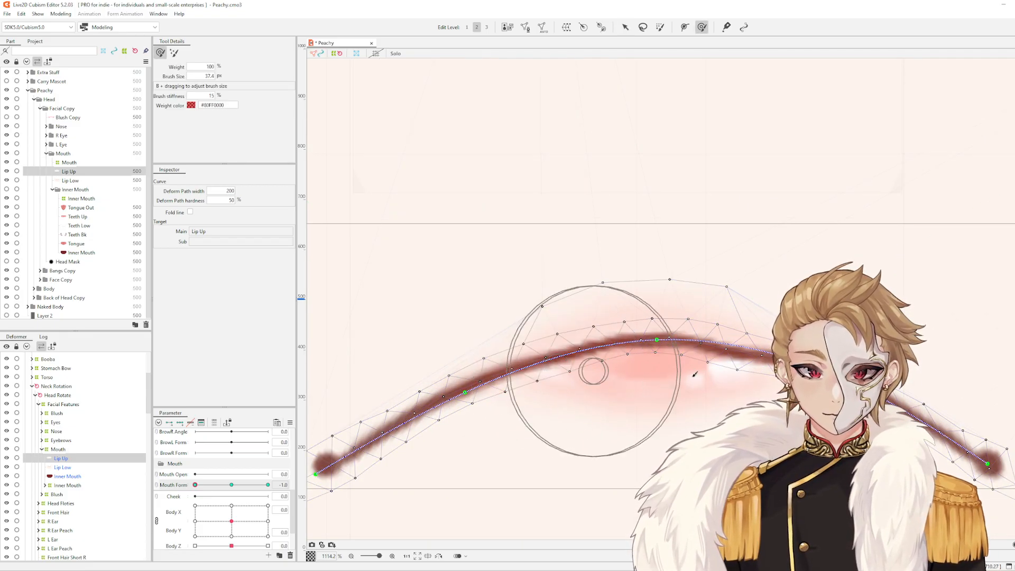
{"action": "left_click_drag", "start_coordinate": [749, 368], "coordinate": [753, 365]}
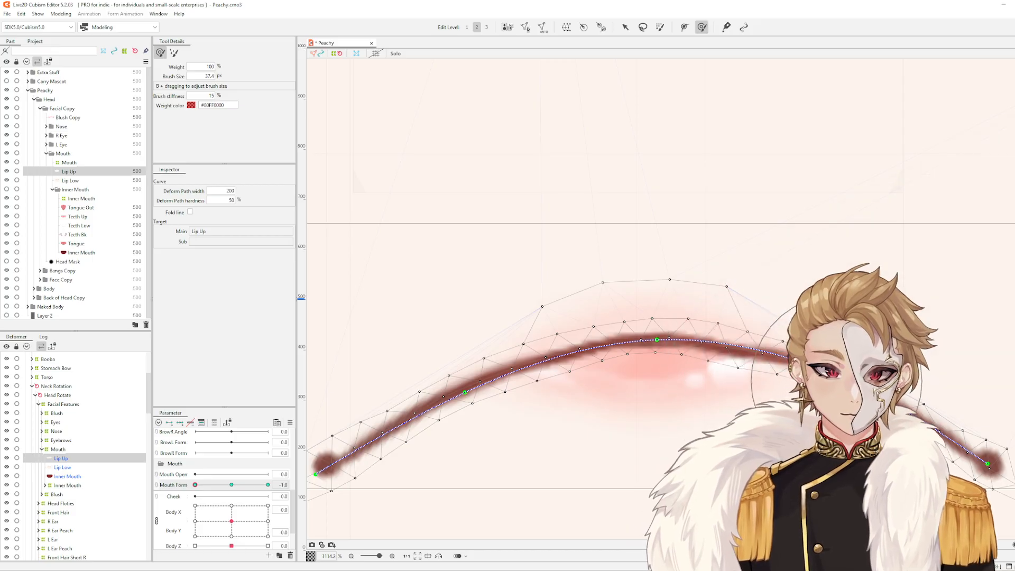
{"action": "key", "text": "Escape"}
Examine the upper lip's frown curve up close and against the whole face at Mouth Form -1.0
{"action": "scroll", "coordinate": [835, 382], "scroll_direction": "down", "scroll_amount": 3}
{"action": "left_click_drag", "start_coordinate": [835, 382], "coordinate": [726, 367]}
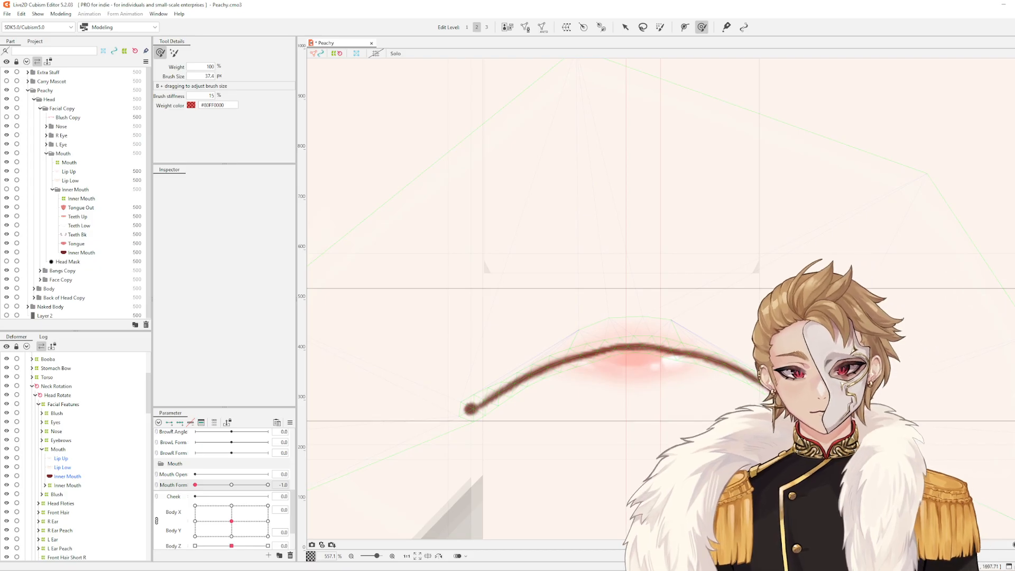
{"action": "scroll", "coordinate": [765, 307], "scroll_direction": "down", "scroll_amount": 3}
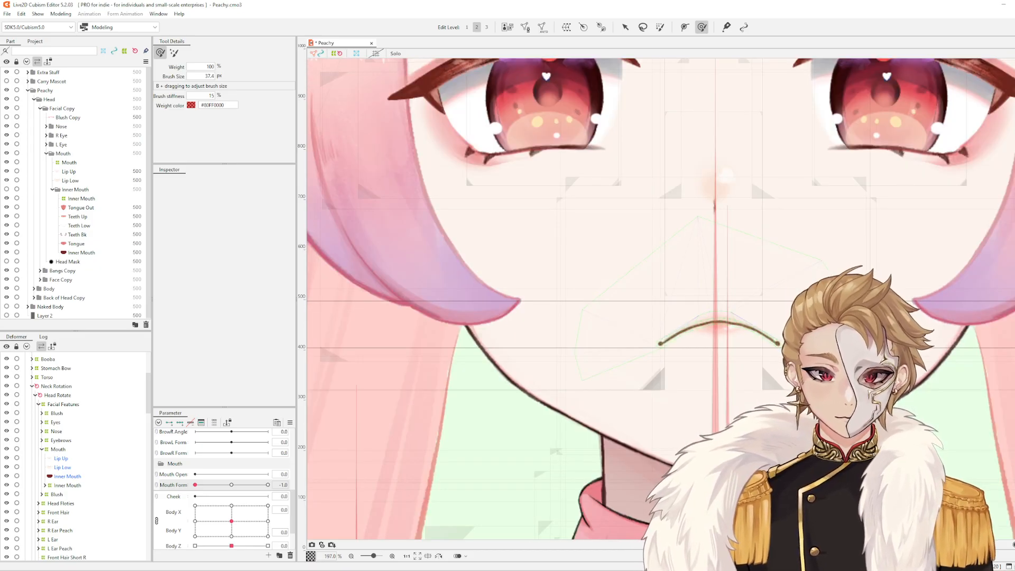
{"action": "left_click_drag", "start_coordinate": [800, 313], "coordinate": [741, 358]}
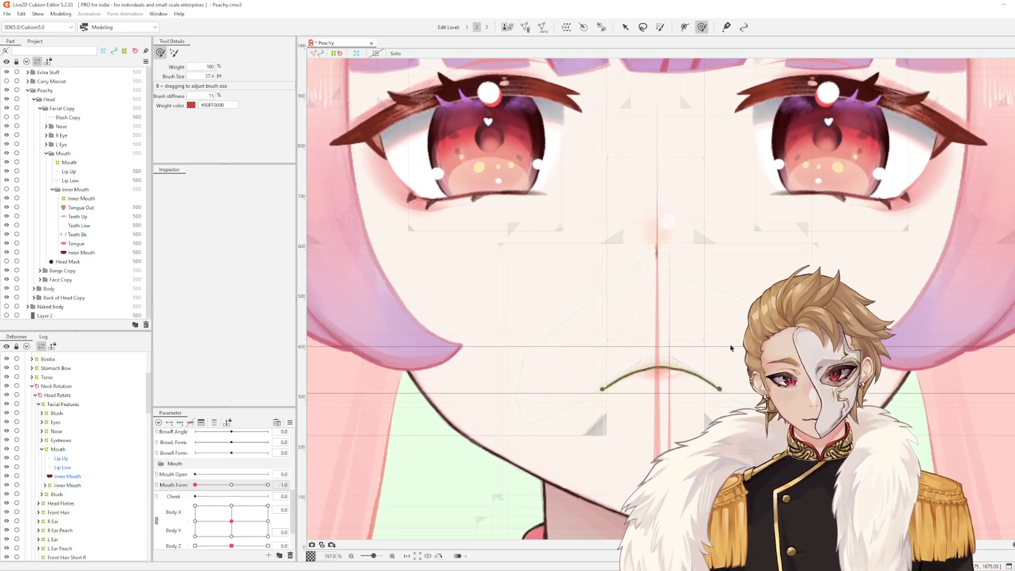
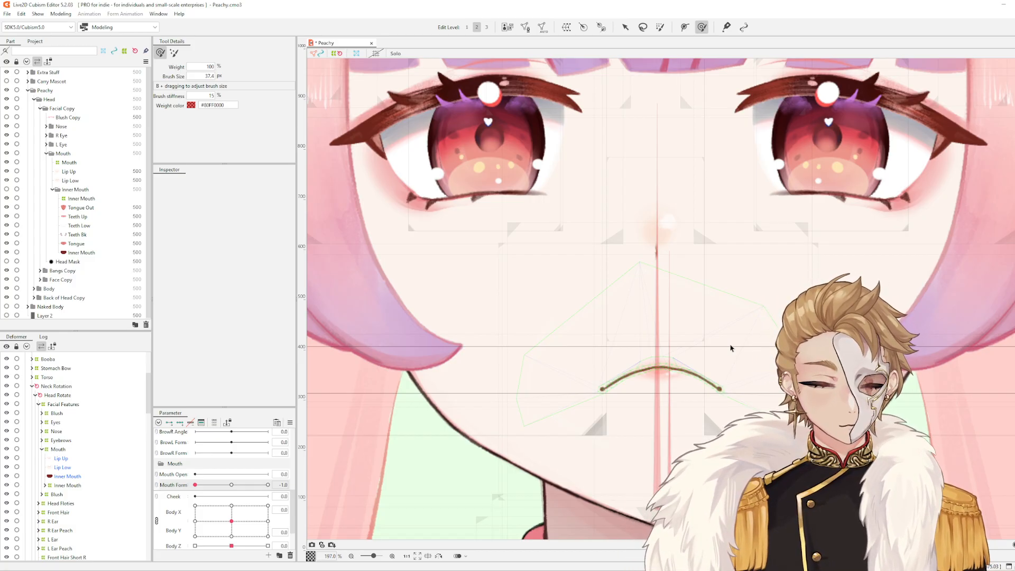
{"action": "scroll", "coordinate": [703, 370], "scroll_direction": "up", "scroll_amount": 5}
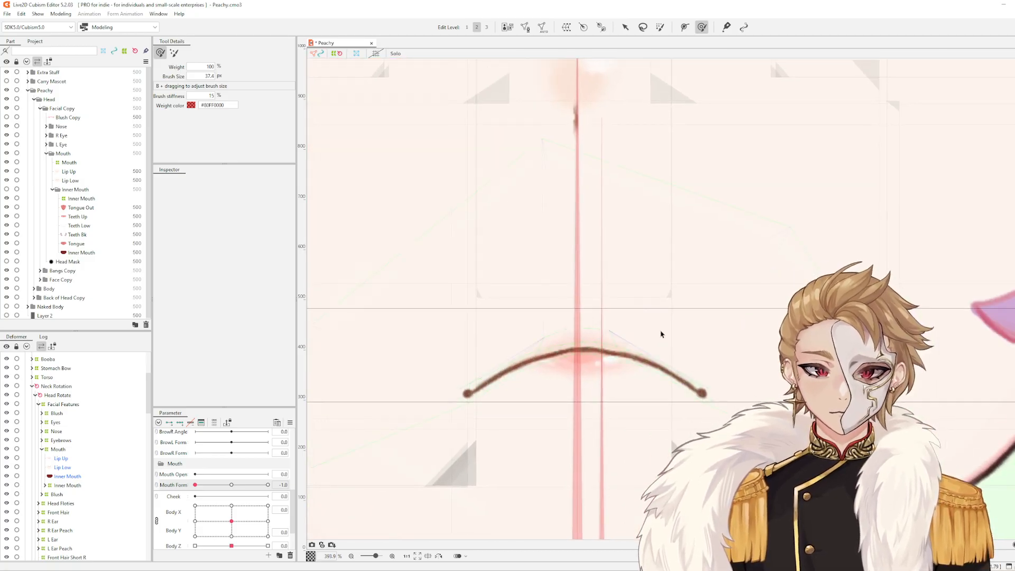
{"action": "scroll", "coordinate": [201, 487], "scroll_direction": "up", "scroll_amount": 2}
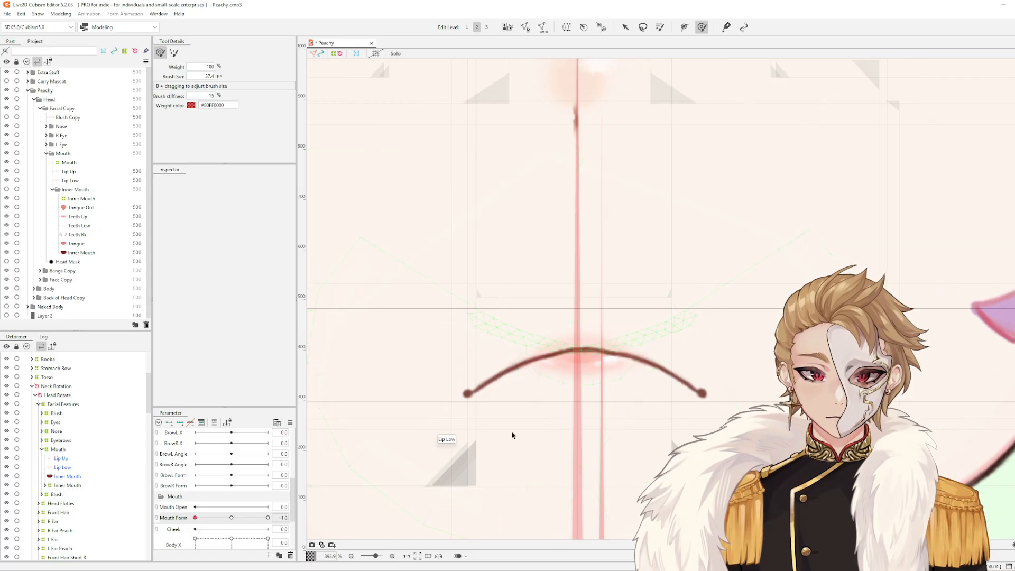
{"action": "left_click_drag", "start_coordinate": [511, 418], "coordinate": [602, 436]}
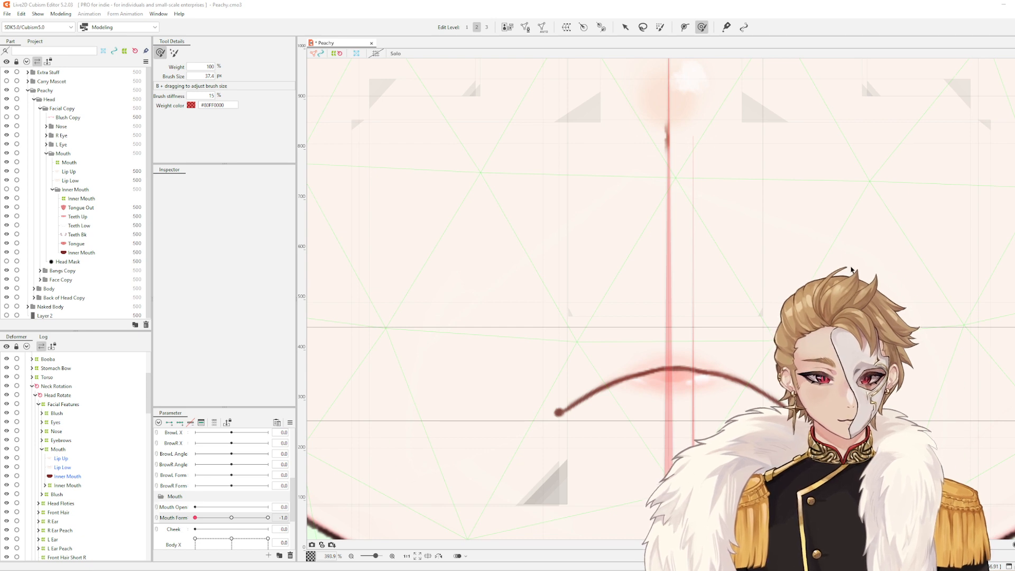
{"action": "scroll", "coordinate": [685, 268], "scroll_direction": "down", "scroll_amount": 3}
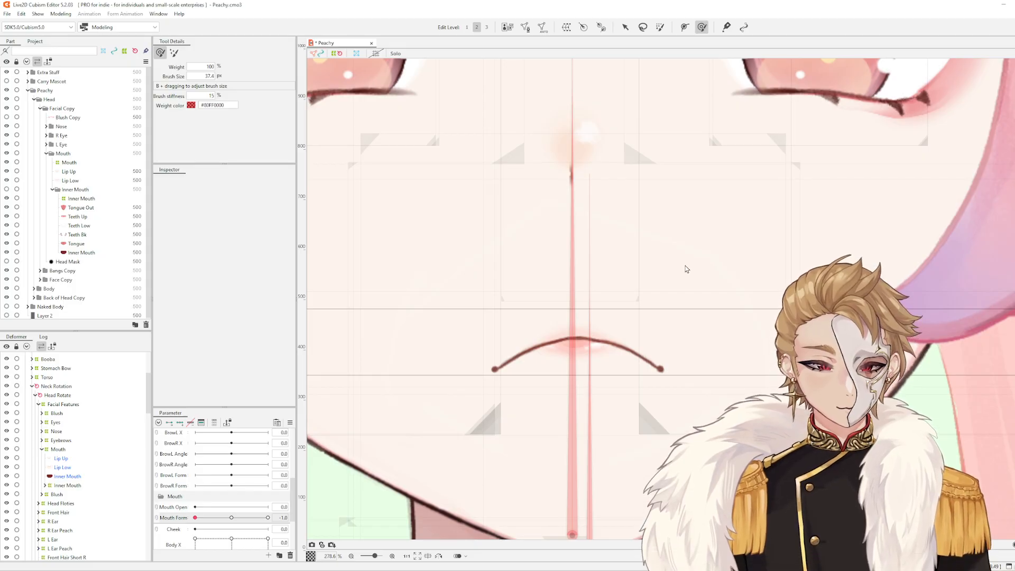
Lower the right intermediate path point of Lip Up slightly and smooth that side with the Deform Brush at size 35.2
{"action": "scroll", "coordinate": [602, 334], "scroll_direction": "up", "scroll_amount": 5}
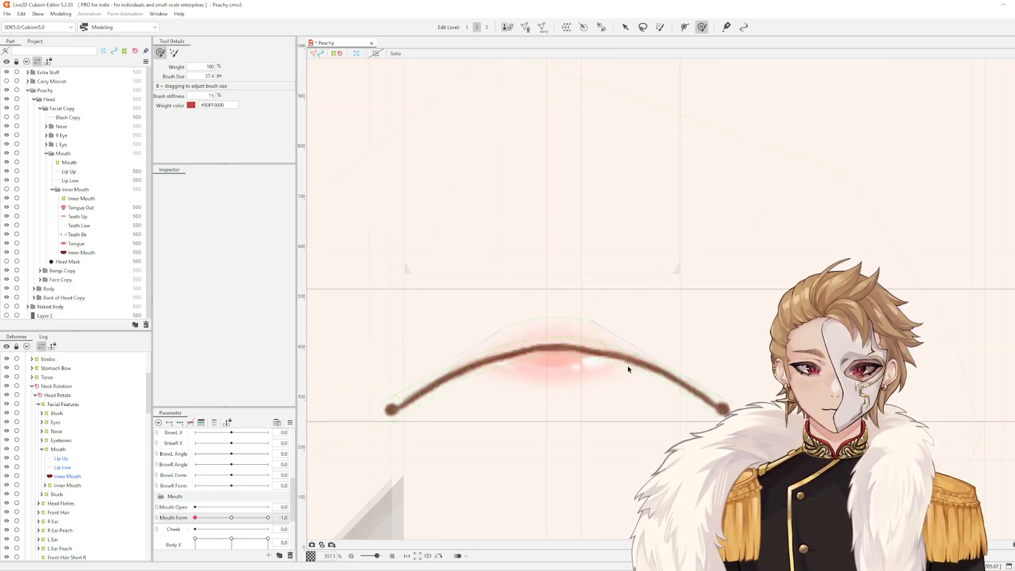
{"action": "left_click", "coordinate": [646, 378]}
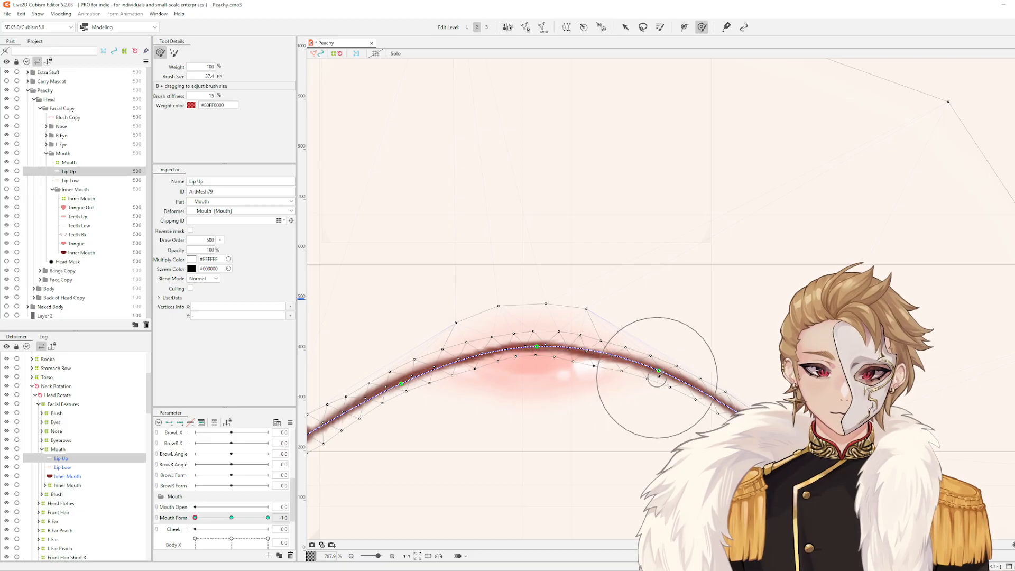
{"action": "key", "text": "Escape"}
{"action": "left_click", "coordinate": [657, 374]}
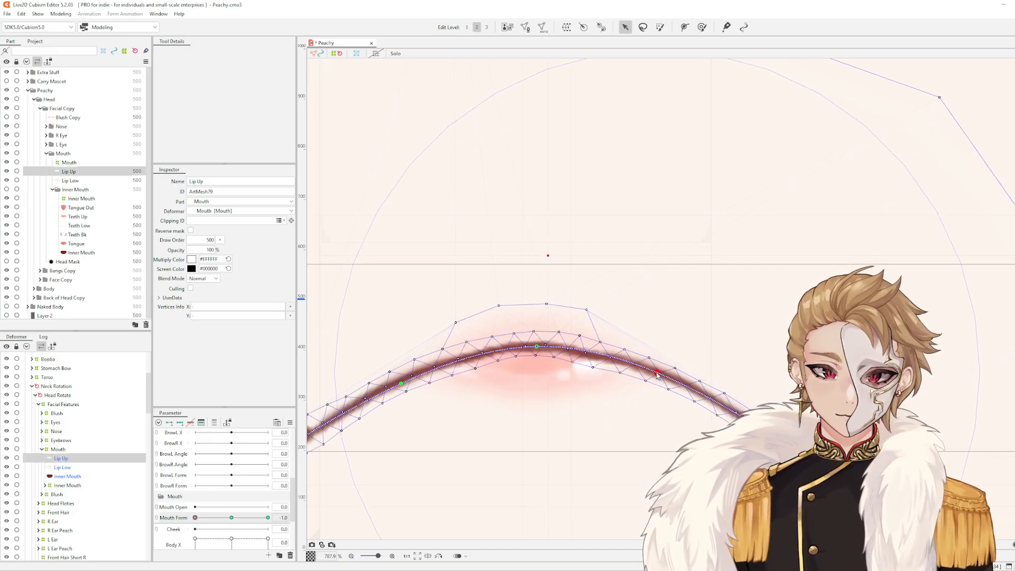
{"action": "key", "text": "b"}
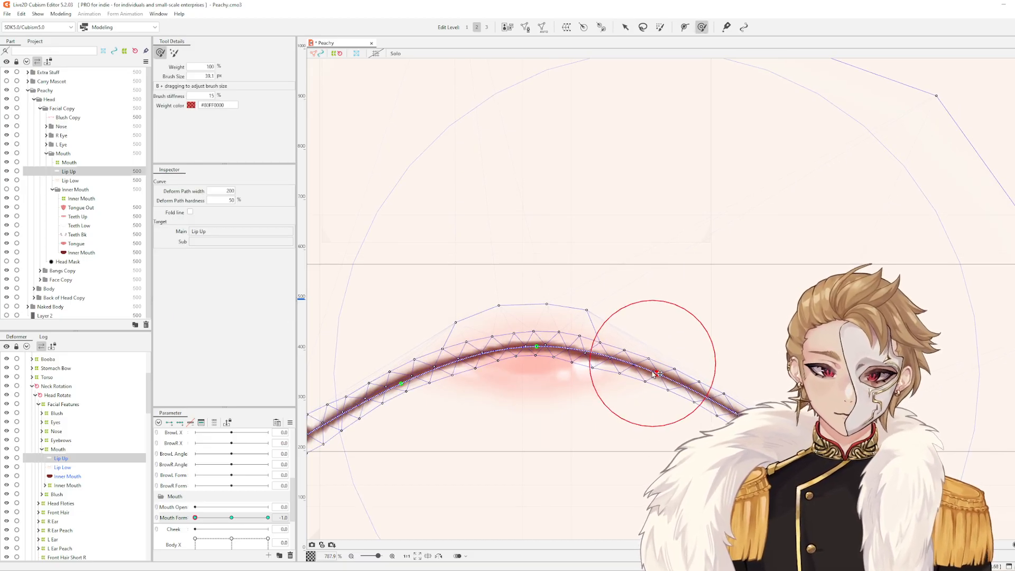
{"action": "mouse_move", "coordinate": [651, 369]}
{"action": "left_mouse_down"}
{"action": "mouse_move", "coordinate": [607, 351]}
{"action": "mouse_move", "coordinate": [595, 361]}
{"action": "mouse_move", "coordinate": [650, 381]}
{"action": "left_mouse_up"}
{"action": "key", "text": "b"}
{"action": "left_click", "coordinate": [743, 344]}
Compare the smoothed frown with the whole face, keeping Mouth Form at -1.0
{"action": "scroll", "coordinate": [744, 344], "scroll_direction": "down", "scroll_amount": 4}
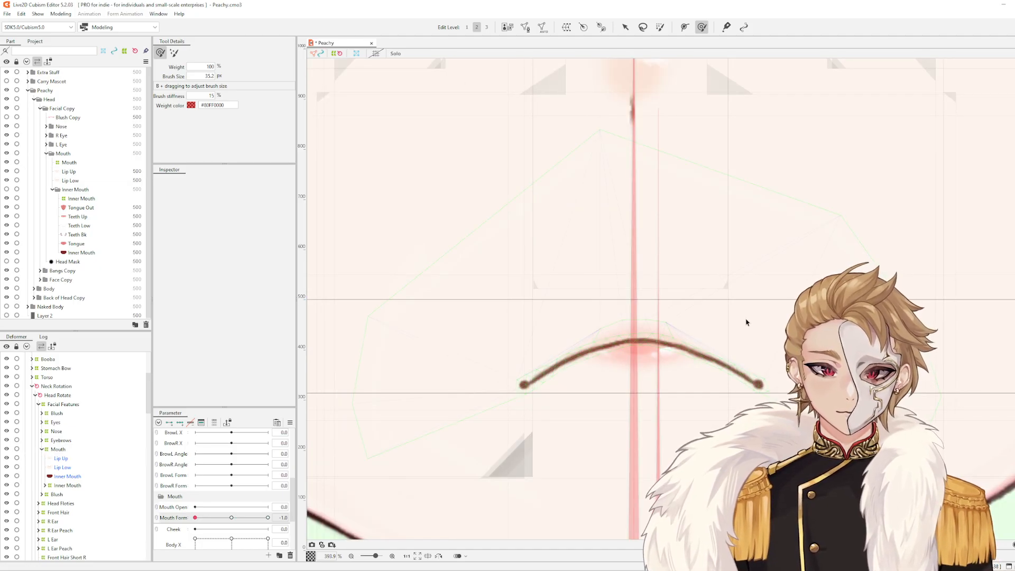
{"action": "scroll", "coordinate": [742, 322], "scroll_direction": "down", "scroll_amount": 4}
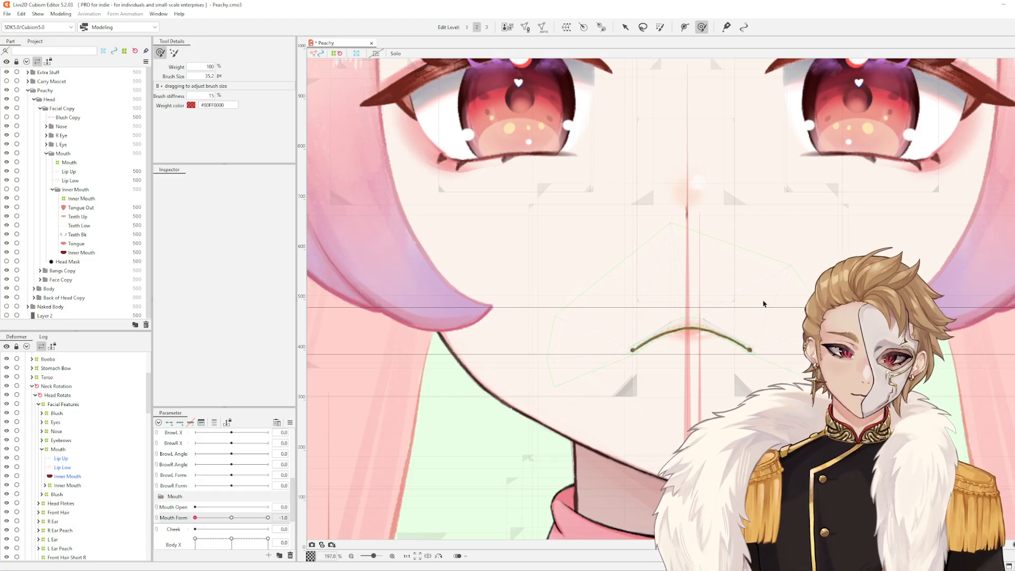
{"action": "scroll", "coordinate": [651, 295], "scroll_direction": "up", "scroll_amount": 4}
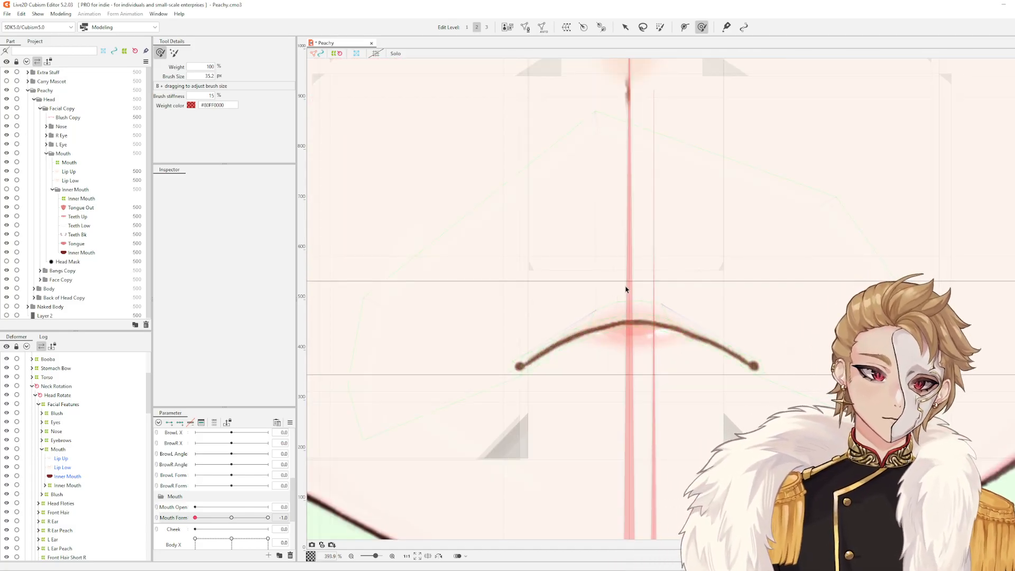
{"action": "scroll", "coordinate": [625, 289], "scroll_direction": "down", "scroll_amount": 4}
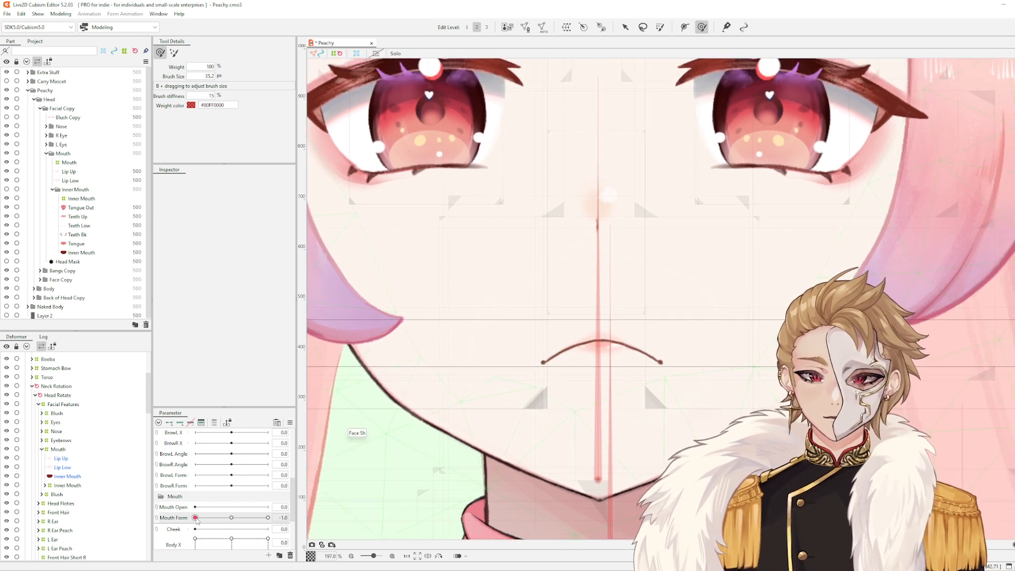
{"action": "left_click_drag", "start_coordinate": [195, 520], "coordinate": [174, 520]}
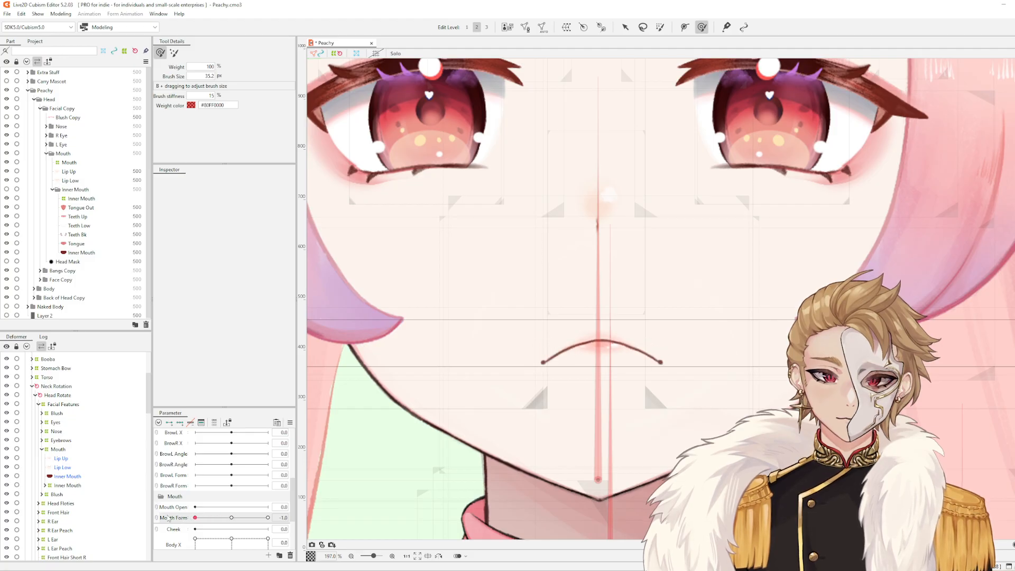
Refine the right half of the Lip Up frown from its corner point inward with the Deform Brush at size 37.8
{"action": "scroll", "coordinate": [634, 373], "scroll_direction": "up", "scroll_amount": 5}
{"action": "left_click", "coordinate": [652, 318]}
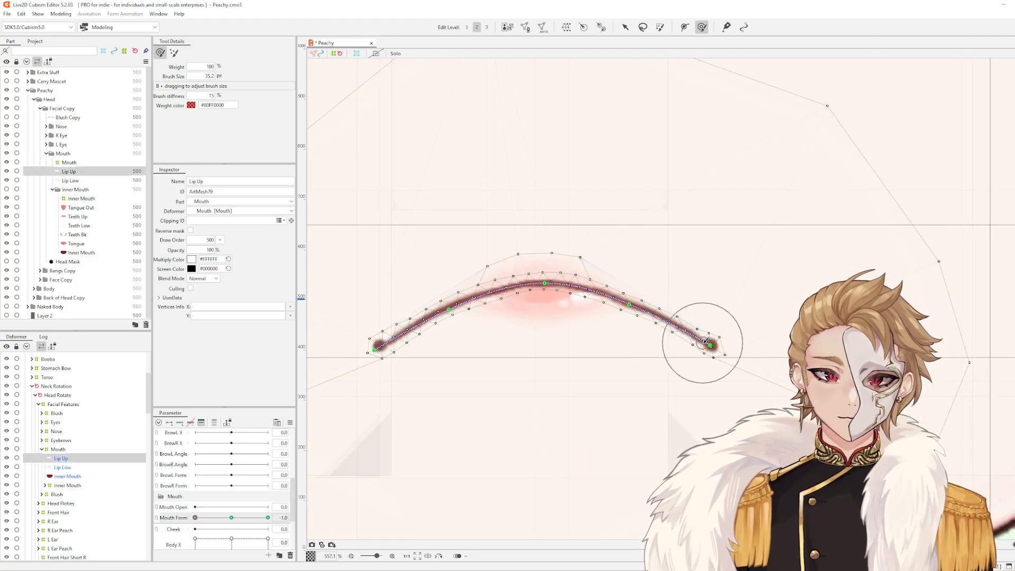
{"action": "scroll", "coordinate": [708, 344], "scroll_direction": "up", "scroll_amount": 2}
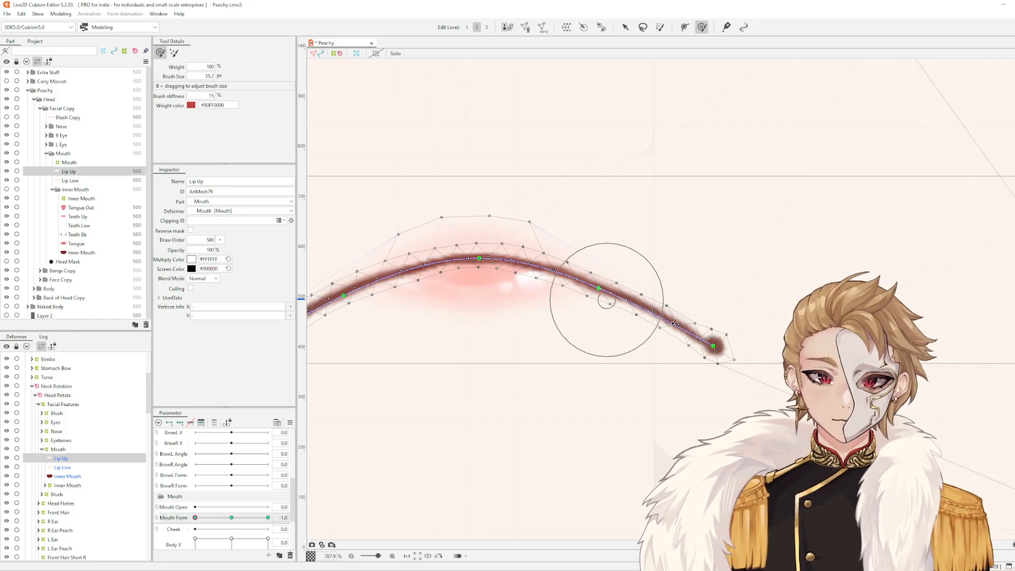
{"action": "key", "text": "v"}
{"action": "left_click", "coordinate": [711, 349]}
{"action": "scroll", "coordinate": [609, 295], "scroll_direction": "up", "scroll_amount": 2}
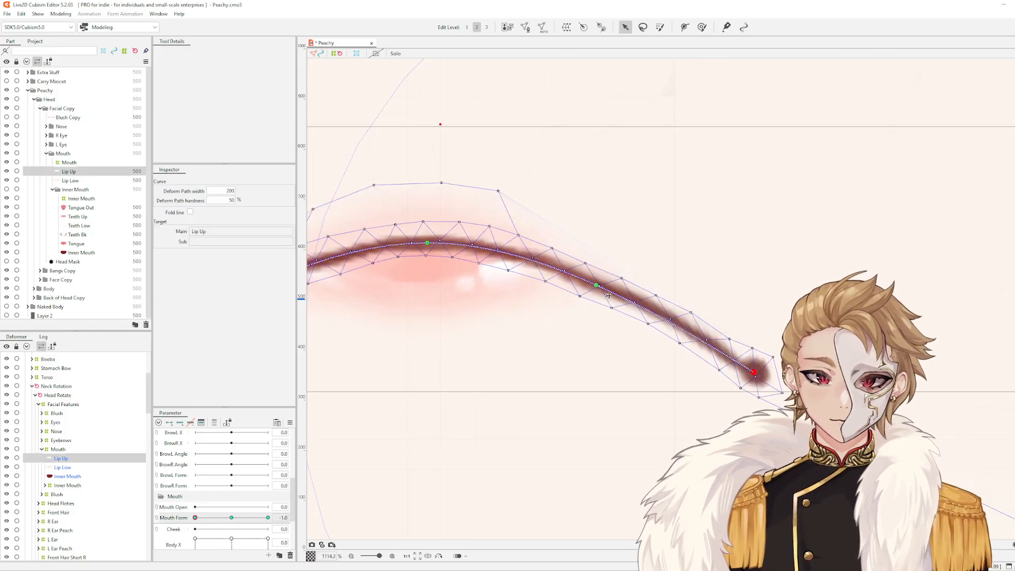
{"action": "key", "text": "b"}
{"action": "left_click_drag", "start_coordinate": [592, 295], "coordinate": [594, 290]}
{"action": "key", "text": "Escape"}
Check both sides of the frown for symmetry on the face with Mouth Form at -1.0
{"action": "scroll", "coordinate": [684, 291], "scroll_direction": "down", "scroll_amount": 8}
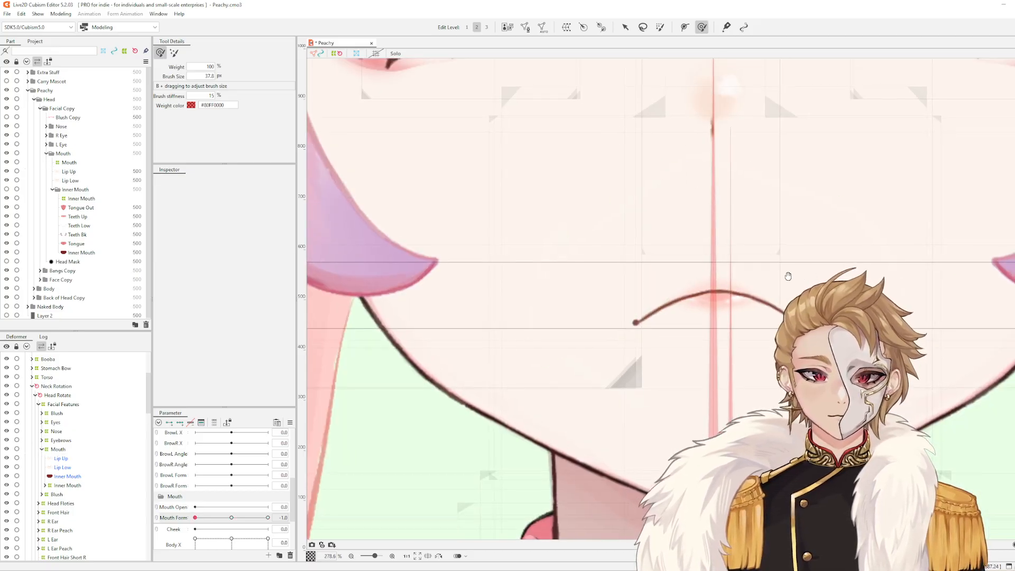
{"action": "scroll", "coordinate": [755, 303], "scroll_direction": "down", "scroll_amount": 2}
{"action": "left_click_drag", "start_coordinate": [750, 293], "coordinate": [686, 314]}
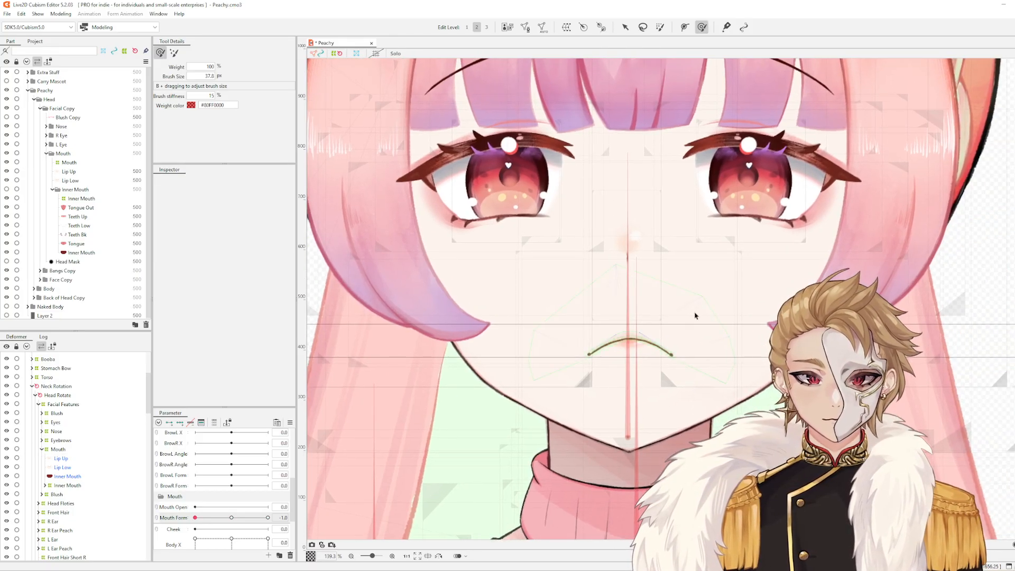
{"action": "scroll", "coordinate": [670, 313], "scroll_direction": "up", "scroll_amount": 2}
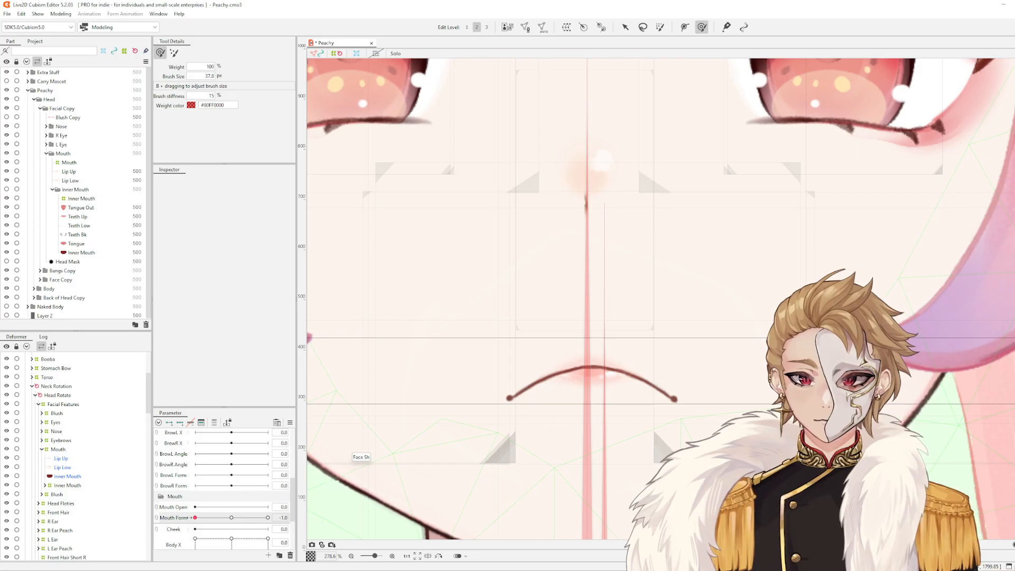
{"action": "left_click_drag", "start_coordinate": [190, 517], "coordinate": [79, 518]}
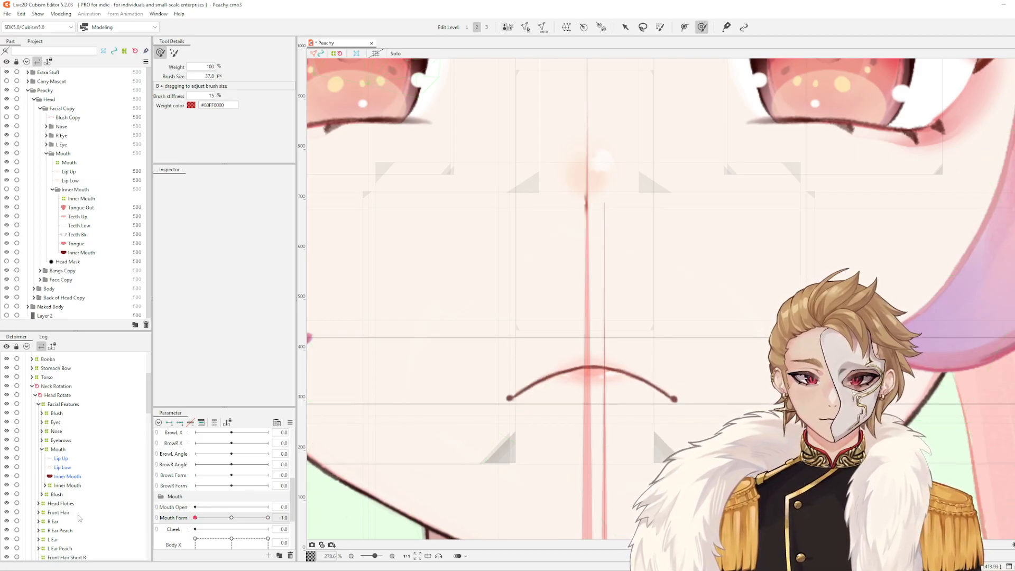
Touch up the left corner of the Lip Up frown with the Deform Brush at size 21.6
{"action": "scroll", "coordinate": [471, 412], "scroll_direction": "up", "scroll_amount": 5}
{"action": "left_click", "coordinate": [633, 339]}
{"action": "scroll", "coordinate": [579, 353], "scroll_direction": "up", "scroll_amount": 5}
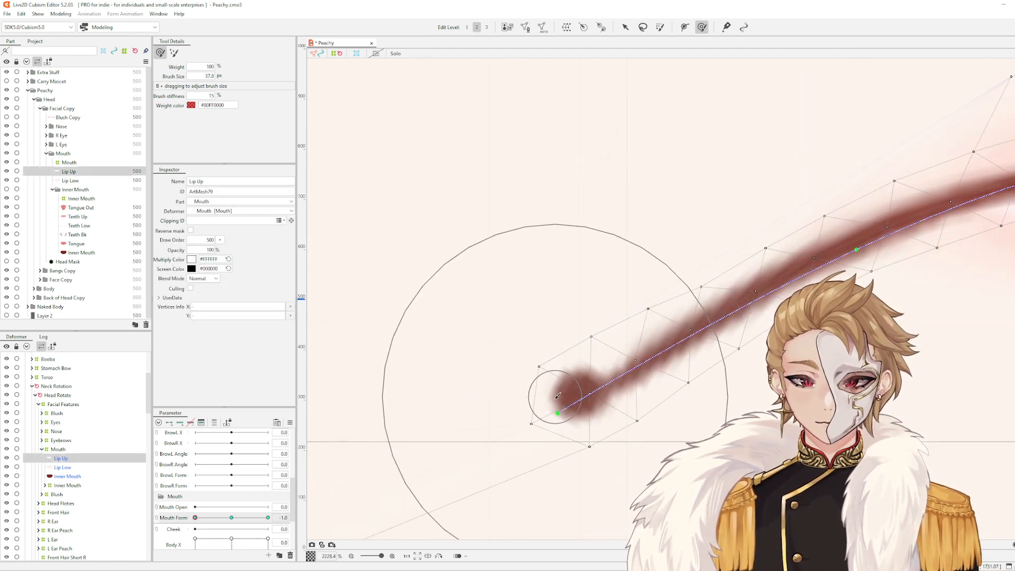
{"action": "key", "text": "b"}
{"action": "mouse_move", "coordinate": [556, 396]}
{"action": "left_mouse_down"}
{"action": "mouse_move", "coordinate": [536, 265]}
{"action": "mouse_move", "coordinate": [565, 411]}
{"action": "mouse_move", "coordinate": [536, 453]}
{"action": "mouse_move", "coordinate": [525, 370]}
{"action": "left_mouse_up"}
{"action": "scroll", "coordinate": [526, 362], "scroll_direction": "down", "scroll_amount": 4}
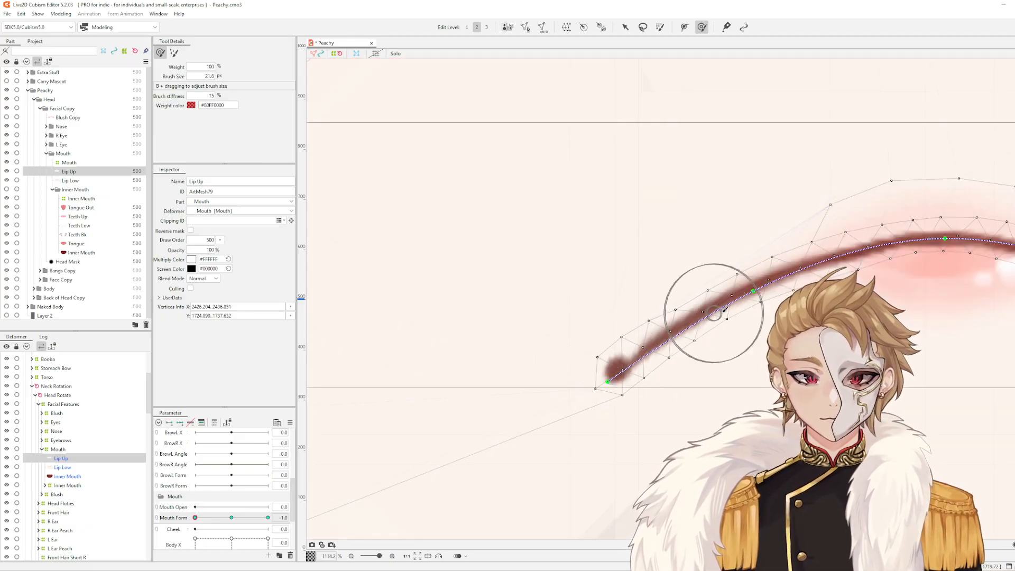
{"action": "key", "text": "Escape"}
Compare the frown with the smile on the whole face by sweeping Mouth Form between -1.0 and 1.0
{"action": "scroll", "coordinate": [714, 310], "scroll_direction": "down", "scroll_amount": 8}
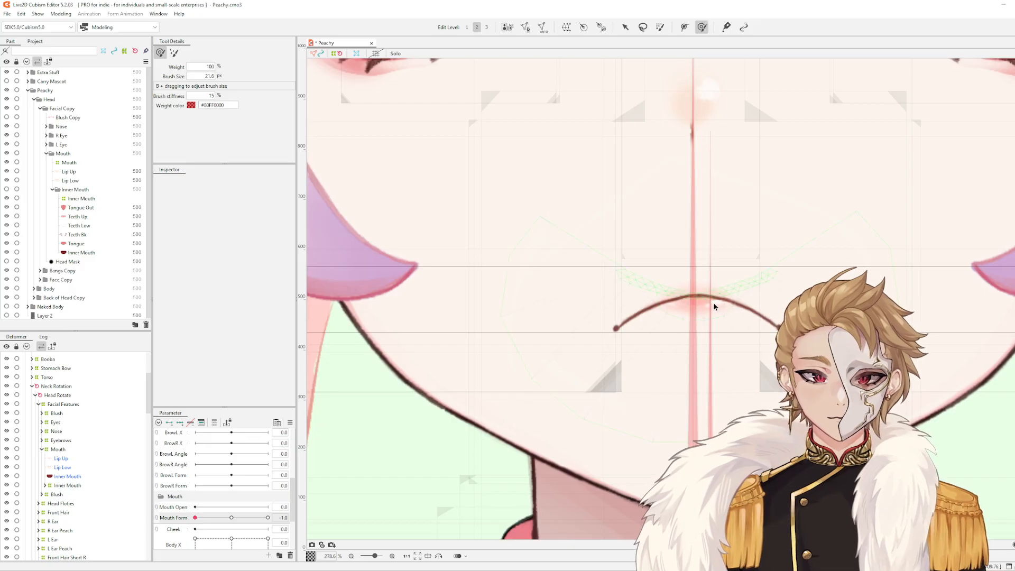
{"action": "left_click_drag", "start_coordinate": [843, 309], "coordinate": [743, 309]}
{"action": "scroll", "coordinate": [685, 294], "scroll_direction": "down", "scroll_amount": 2}
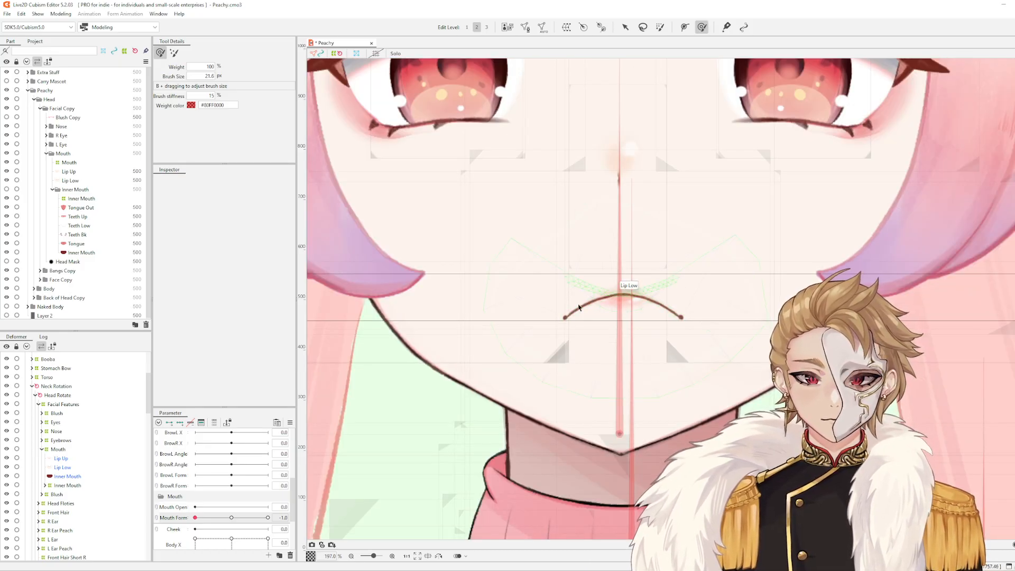
{"action": "left_click", "coordinate": [557, 288]}
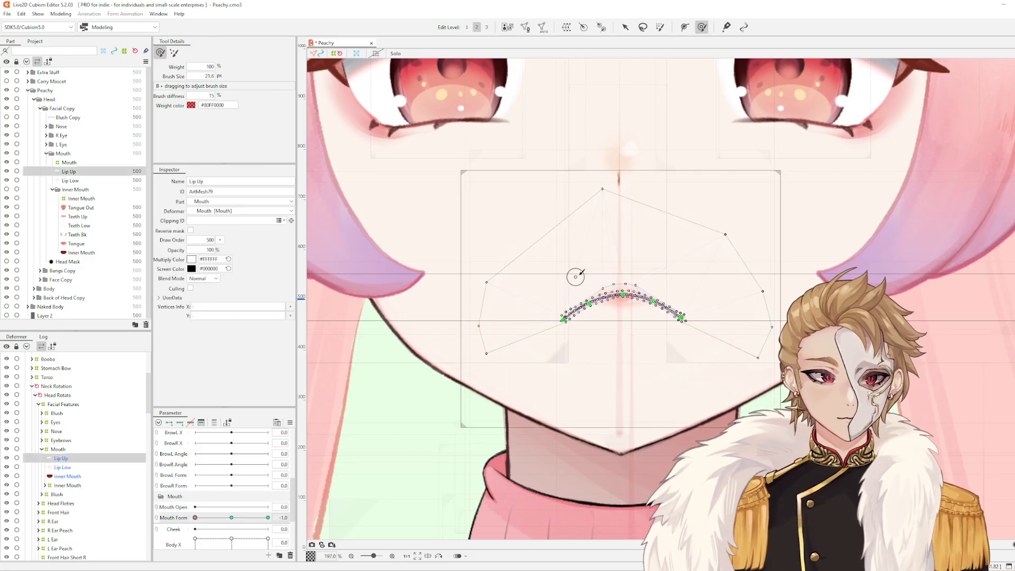
{"action": "left_click", "coordinate": [467, 381]}
{"action": "left_click_drag", "start_coordinate": [202, 518], "coordinate": [20, 510]}
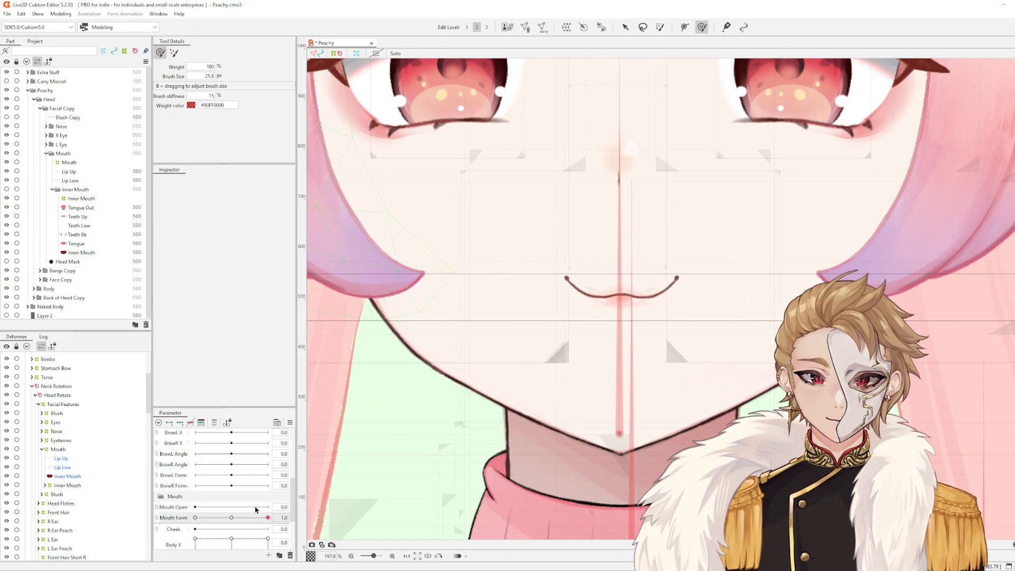
{"action": "scroll", "coordinate": [53, 449], "scroll_direction": "down", "scroll_amount": 1}
{"action": "scroll", "coordinate": [547, 296], "scroll_direction": "up", "scroll_amount": 4}
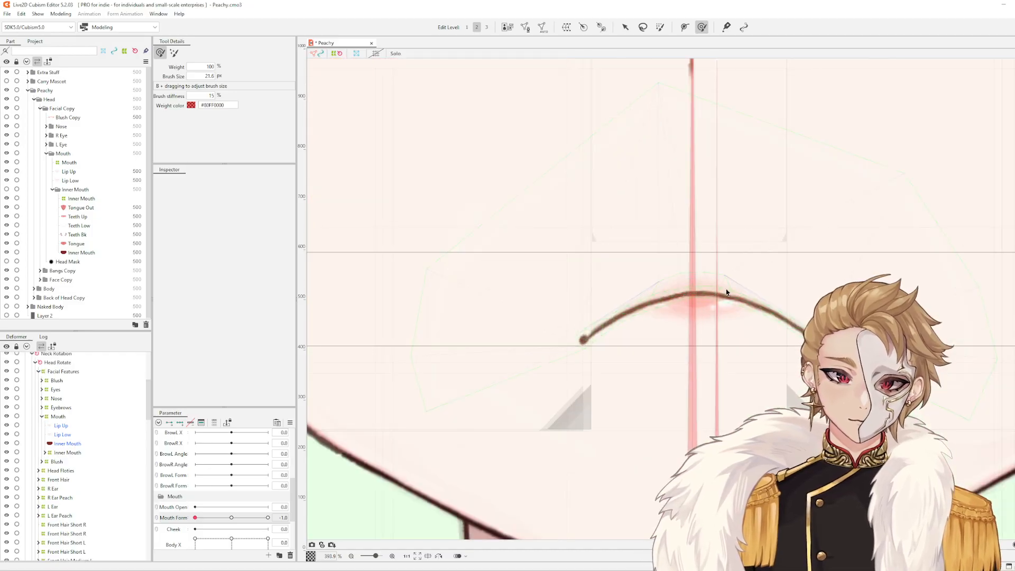
Bend Lip Low's deform path at Mouth Form -1.0 by moving its left and right points onto the upper lip's frown line
{"action": "left_click", "coordinate": [706, 317]}
{"action": "scroll", "coordinate": [682, 295], "scroll_direction": "up", "scroll_amount": 2}
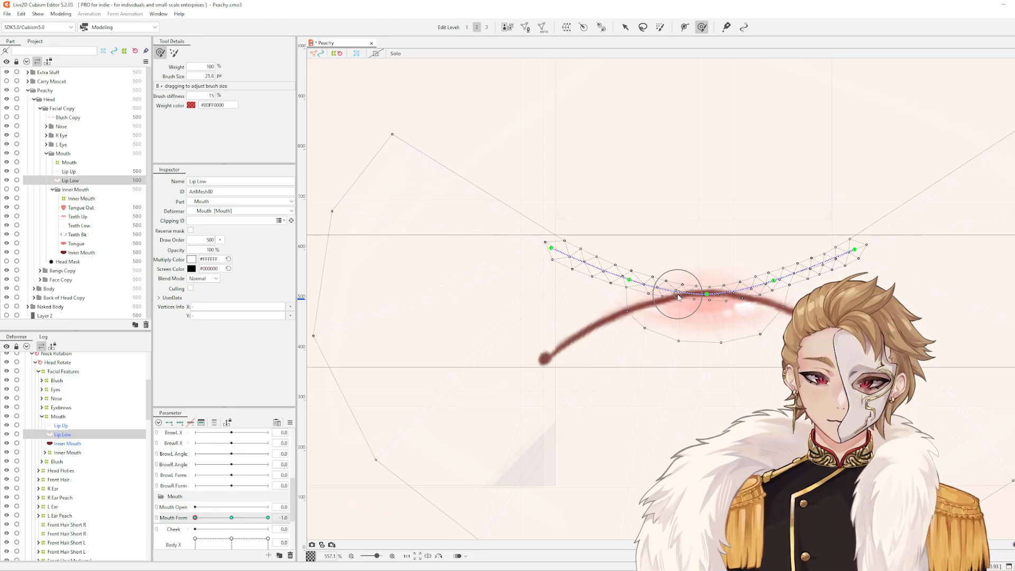
{"action": "key", "text": "v"}
{"action": "left_click_drag", "start_coordinate": [629, 279], "coordinate": [630, 302]}
{"action": "left_click_drag", "start_coordinate": [552, 249], "coordinate": [545, 361]}
{"action": "left_click_drag", "start_coordinate": [630, 305], "coordinate": [629, 312]}
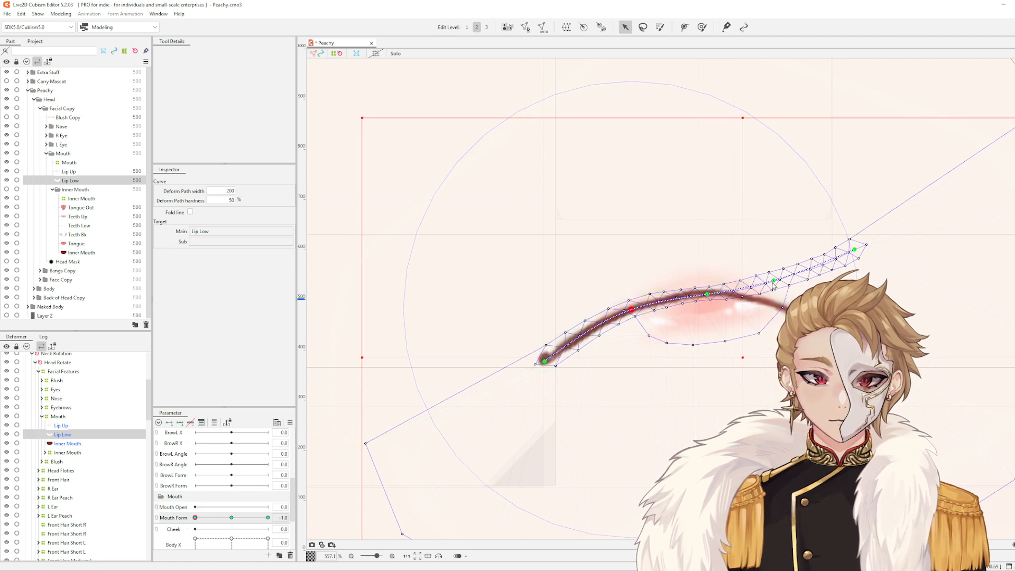
{"action": "left_click_drag", "start_coordinate": [773, 280], "coordinate": [773, 299]}
{"action": "left_click_drag", "start_coordinate": [854, 250], "coordinate": [865, 351]}
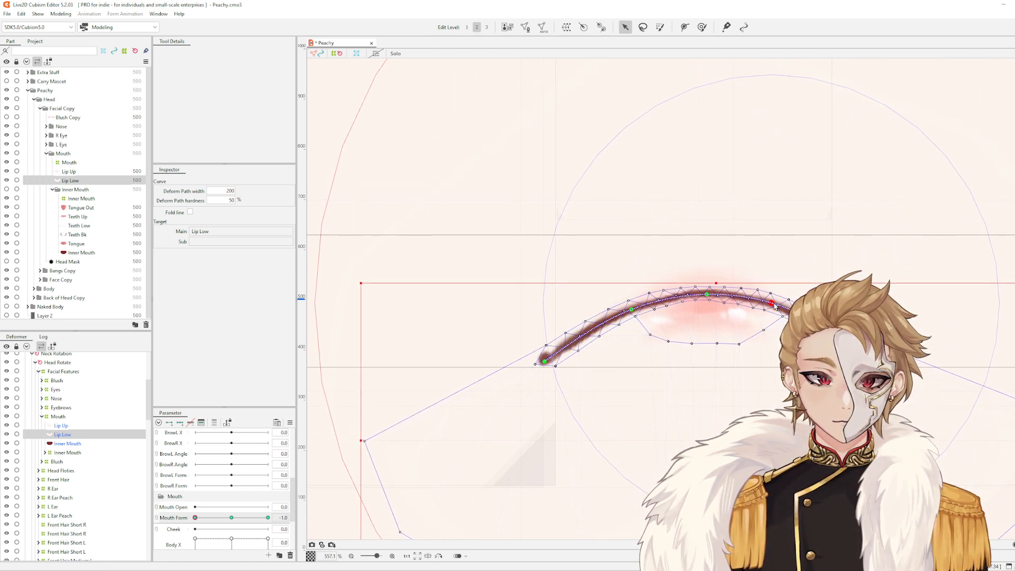
{"action": "scroll", "coordinate": [776, 310], "scroll_direction": "up", "scroll_amount": 2}
{"action": "left_click", "coordinate": [716, 317]}
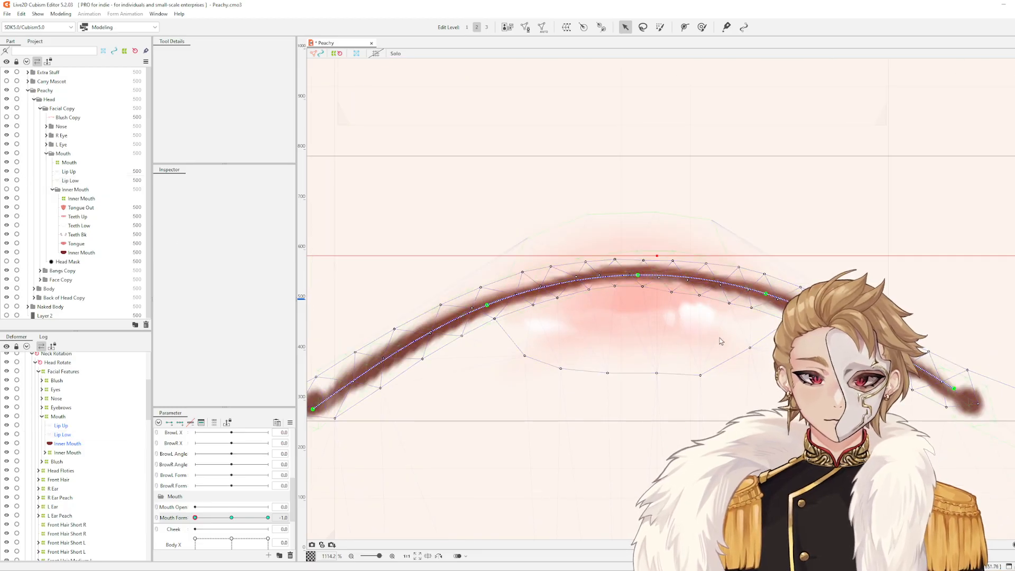
Set Mouth Form to 0.0 and turn off Lock Default Form with Lip Low selected
{"action": "scroll", "coordinate": [705, 413], "scroll_direction": "down", "scroll_amount": 4}
{"action": "scroll", "coordinate": [763, 361], "scroll_direction": "up", "scroll_amount": 1}
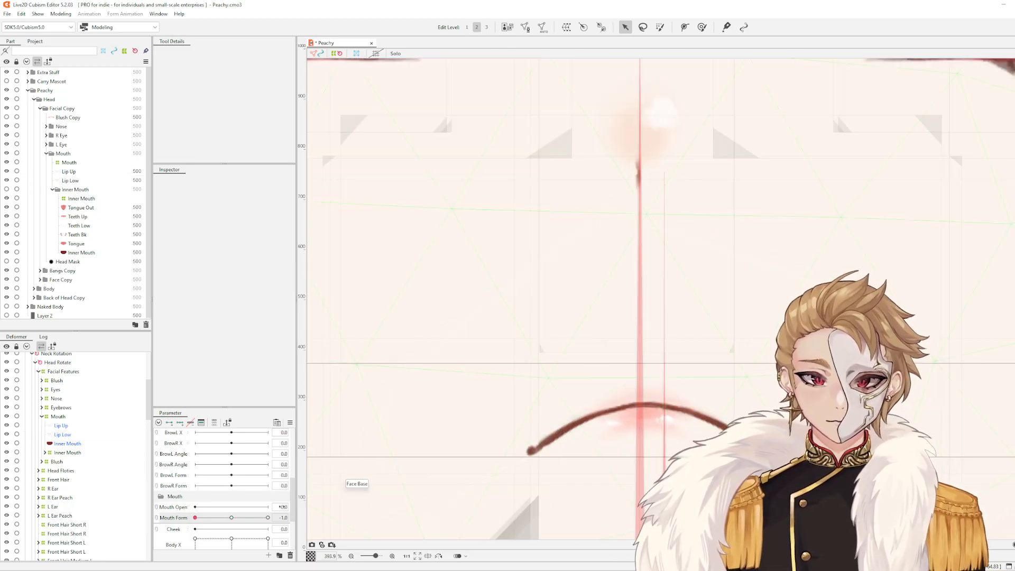
{"action": "mouse_move", "coordinate": [195, 518]}
{"action": "left_mouse_down"}
{"action": "mouse_move", "coordinate": [220, 518]}
{"action": "mouse_move", "coordinate": [180, 527]}
{"action": "mouse_move", "coordinate": [231, 518]}
{"action": "left_mouse_up"}
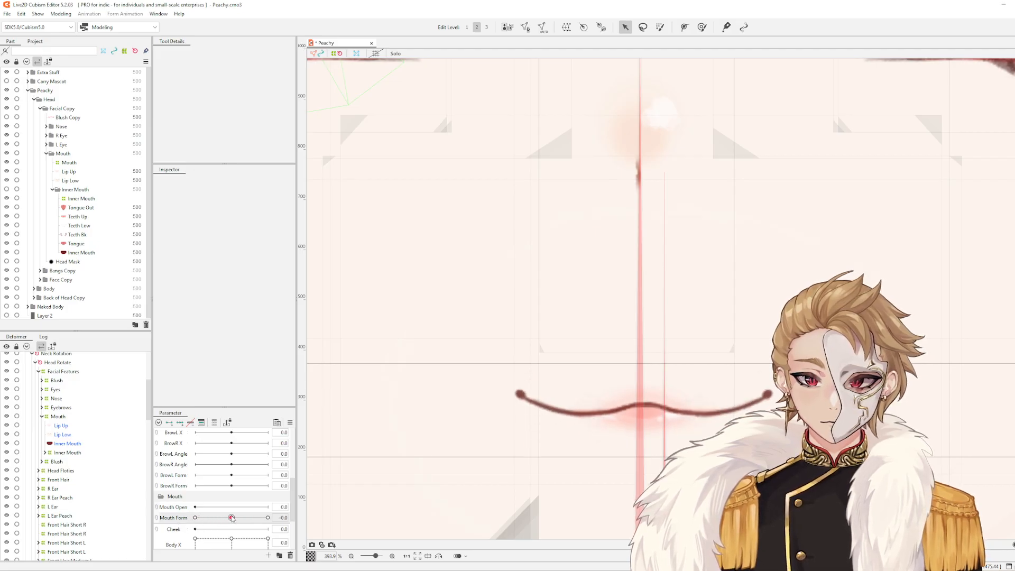
{"action": "left_click", "coordinate": [641, 420]}
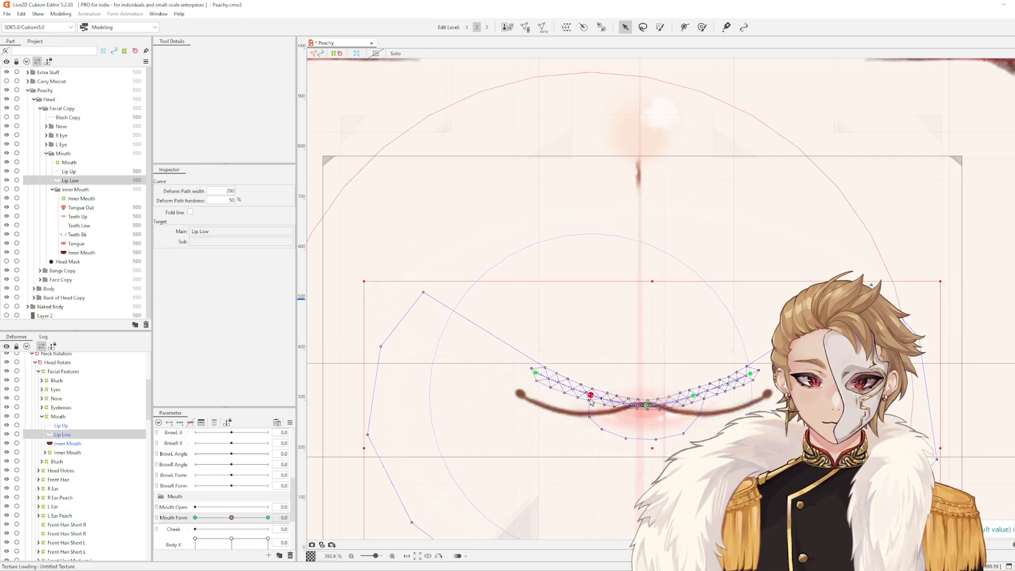
{"action": "left_click", "coordinate": [290, 423]}
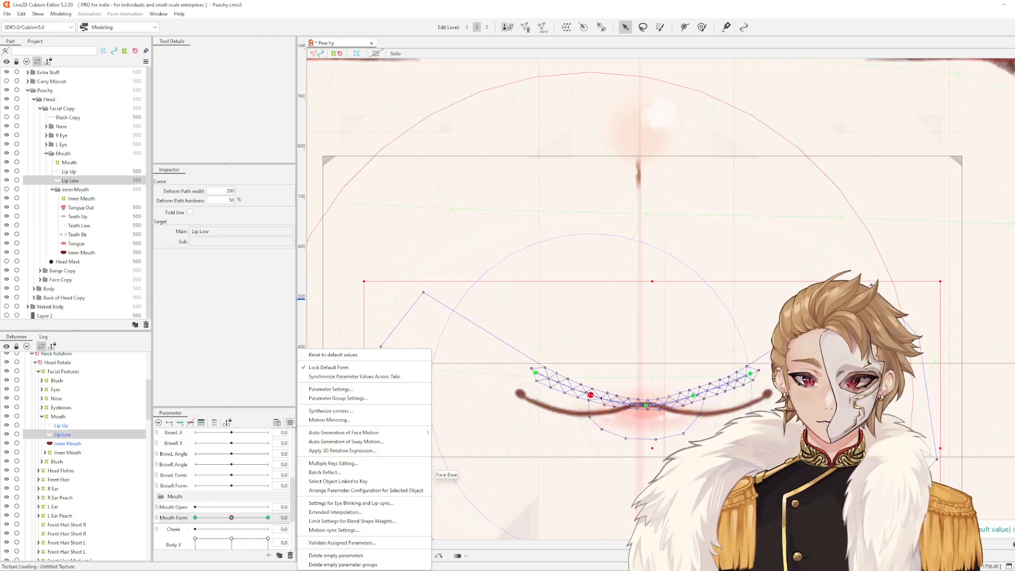
{"action": "left_click", "coordinate": [349, 370]}
Try to bend Lip Low's deform path onto the upper lip line at Mouth Form 0.0
{"action": "scroll", "coordinate": [615, 396], "scroll_direction": "up", "scroll_amount": 3}
{"action": "left_click_drag", "start_coordinate": [561, 392], "coordinate": [548, 427]}
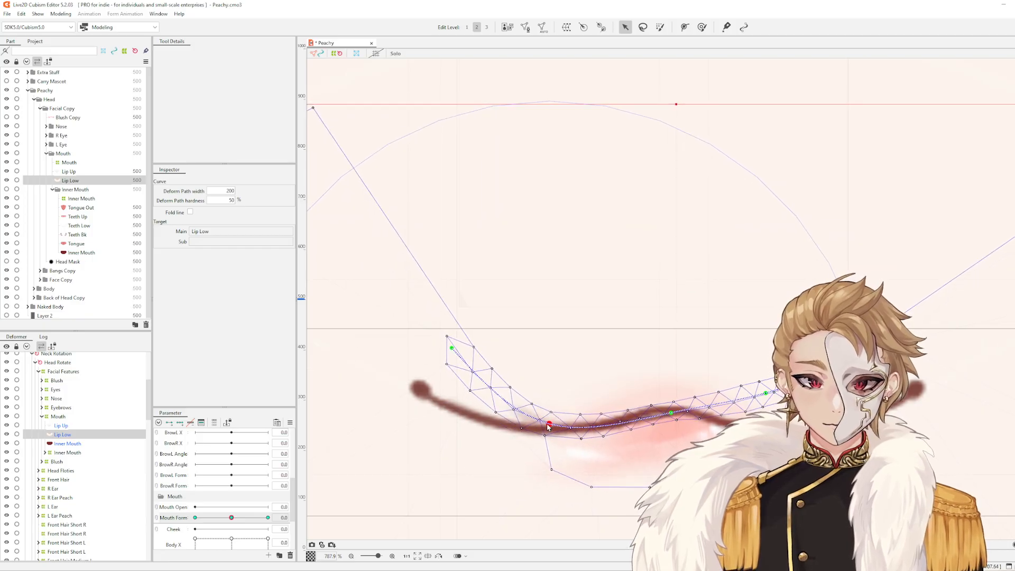
{"action": "left_click_drag", "start_coordinate": [449, 353], "coordinate": [426, 400]}
{"action": "left_click_drag", "start_coordinate": [766, 394], "coordinate": [792, 431]}
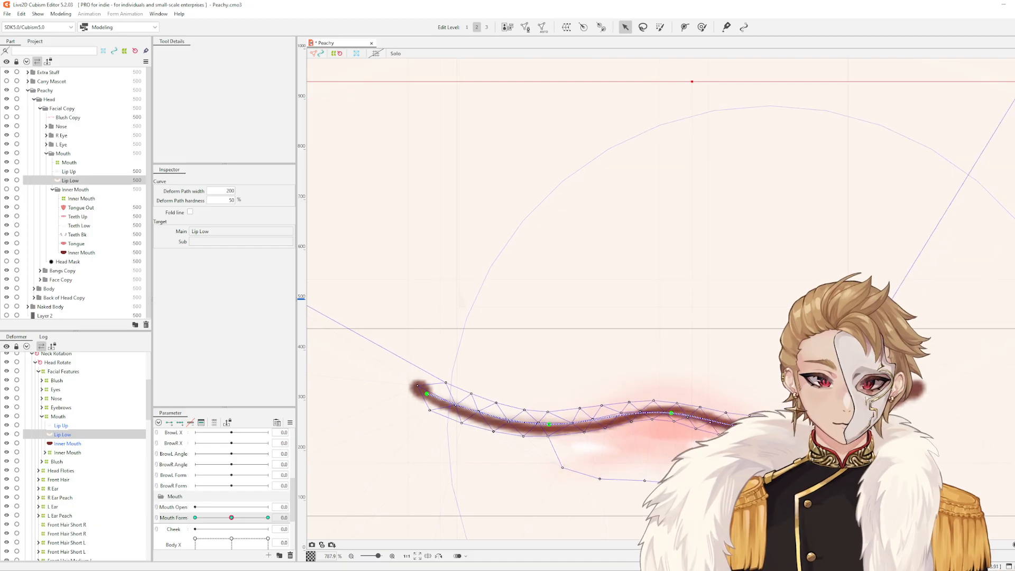
{"action": "left_click_drag", "start_coordinate": [891, 353], "coordinate": [910, 390]}
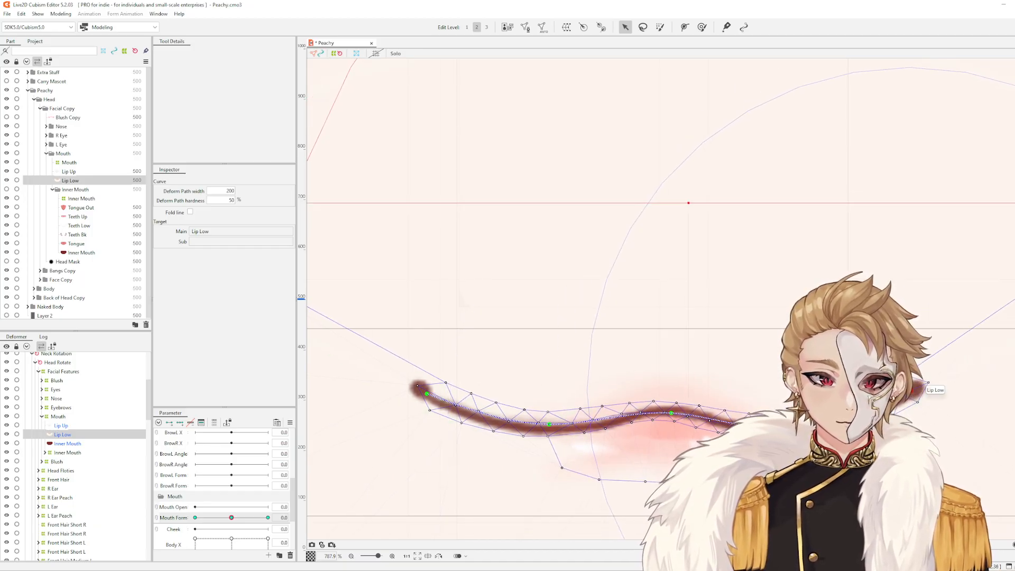
{"action": "left_click", "coordinate": [803, 463]}
Lasso-select the outer vertices along the lower edge of the bent Lip Low mesh
{"action": "scroll", "coordinate": [804, 464], "scroll_direction": "down", "scroll_amount": 3}
{"action": "scroll", "coordinate": [778, 475], "scroll_direction": "up", "scroll_amount": 4}
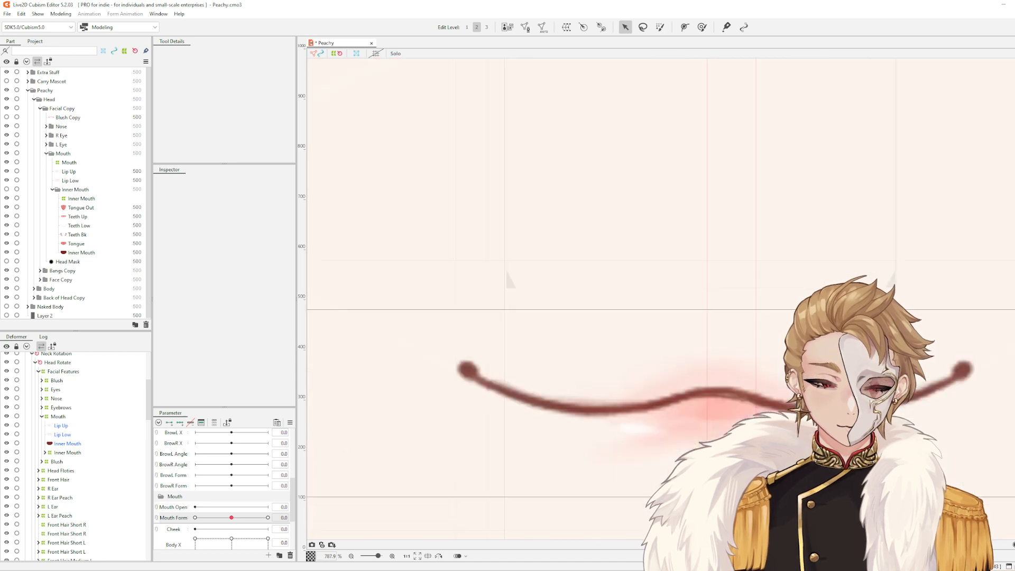
{"action": "left_click", "coordinate": [687, 418]}
{"action": "left_click_drag", "start_coordinate": [822, 444], "coordinate": [746, 385]}
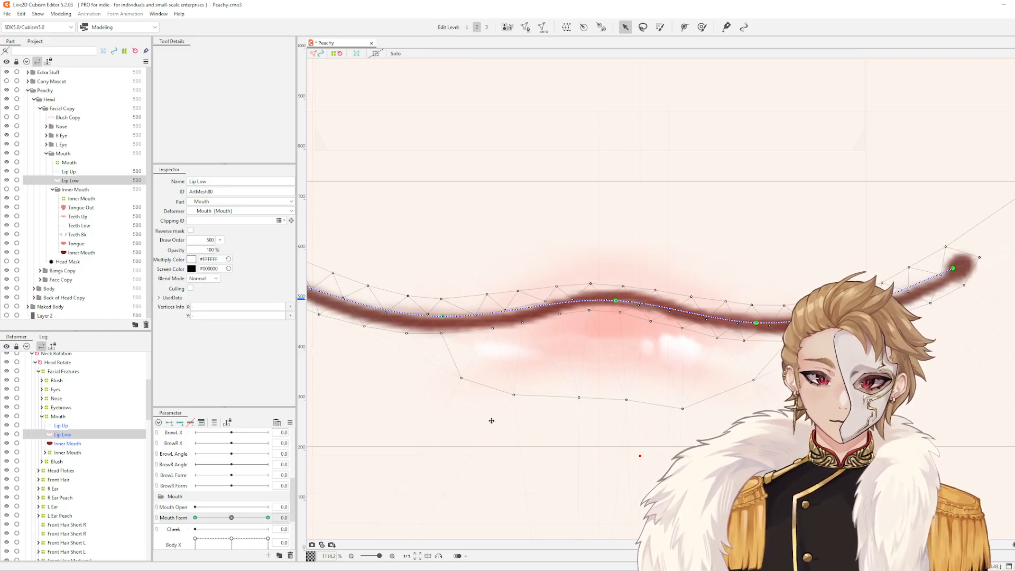
{"action": "key", "text": "l"}
{"action": "left_click_drag", "start_coordinate": [453, 419], "coordinate": [429, 401]}
{"action": "left_click_drag", "start_coordinate": [565, 363], "coordinate": [782, 363]}
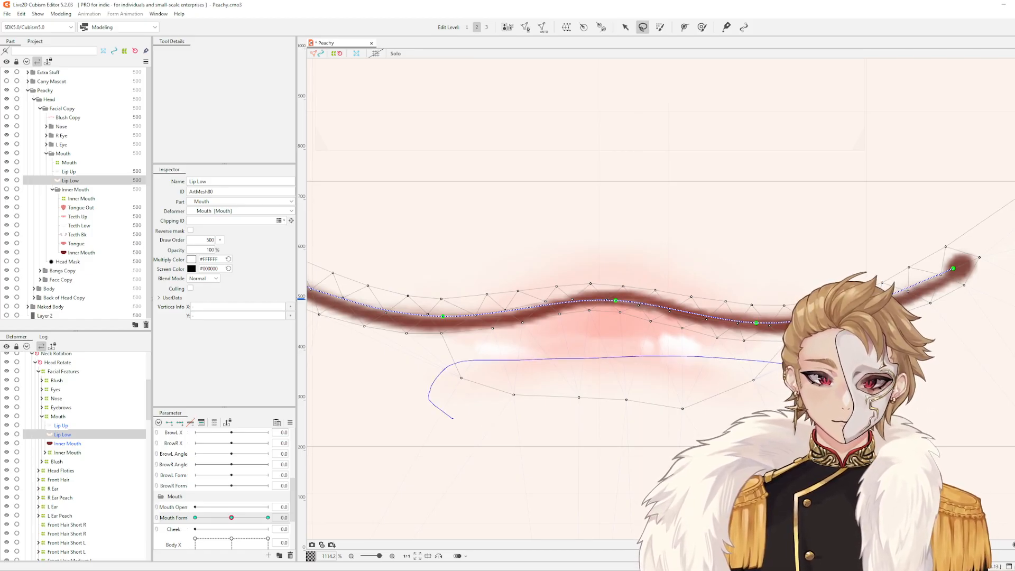
{"action": "left_click_drag", "start_coordinate": [482, 432], "coordinate": [501, 430]}
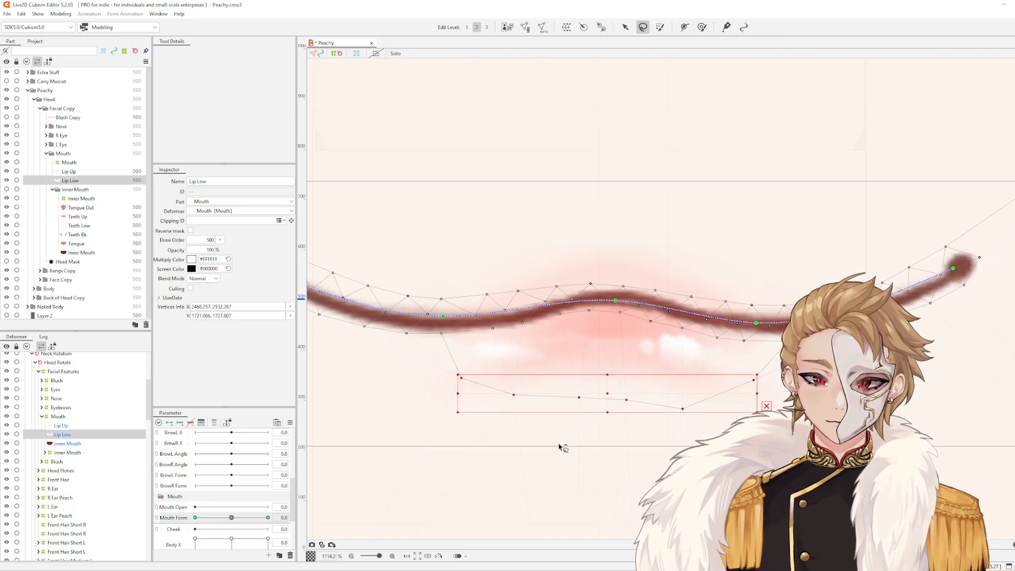
Undo the deform path edits made to Lip Low at Mouth Form 0.0
{"action": "key", "text": "ctrl+z"}
{"action": "key", "text": "ctrl+z"}
{"action": "key", "text": "ctrl+z"}
{"action": "key", "text": "ctrl+z"}
{"action": "key", "text": "ctrl+z"}
{"action": "key", "text": "ctrl+z"}
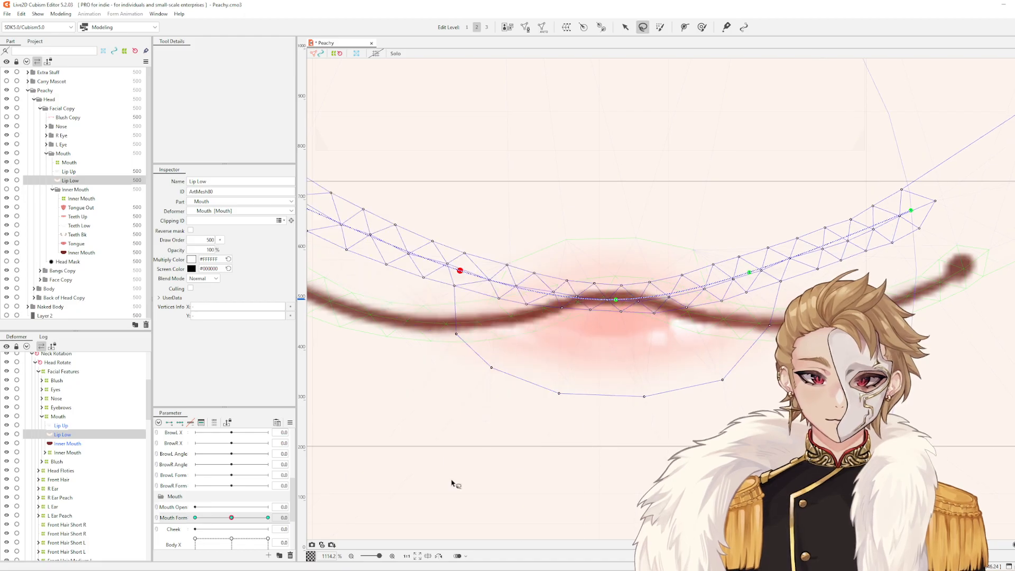
Lasso-select the outer vertices along the lower edge of Lip Low in its default form
{"action": "mouse_move", "coordinate": [588, 437]}
{"action": "left_mouse_down"}
{"action": "mouse_move", "coordinate": [431, 335]}
{"action": "mouse_move", "coordinate": [748, 349]}
{"action": "mouse_move", "coordinate": [740, 391]}
{"action": "left_mouse_up"}
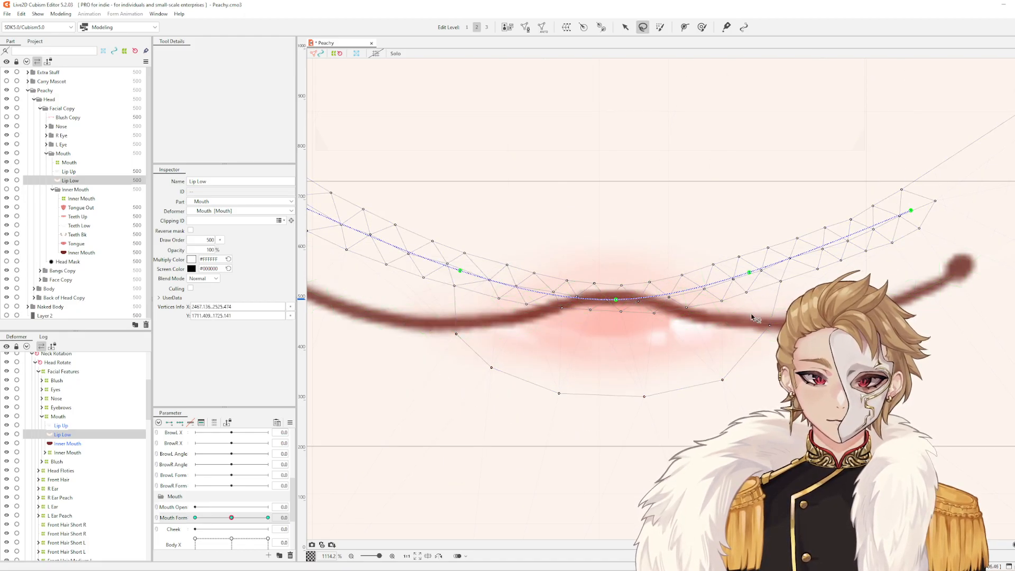
{"action": "left_click_drag", "start_coordinate": [454, 324], "coordinate": [560, 462]}
{"action": "left_click_drag", "start_coordinate": [664, 474], "coordinate": [784, 313]}
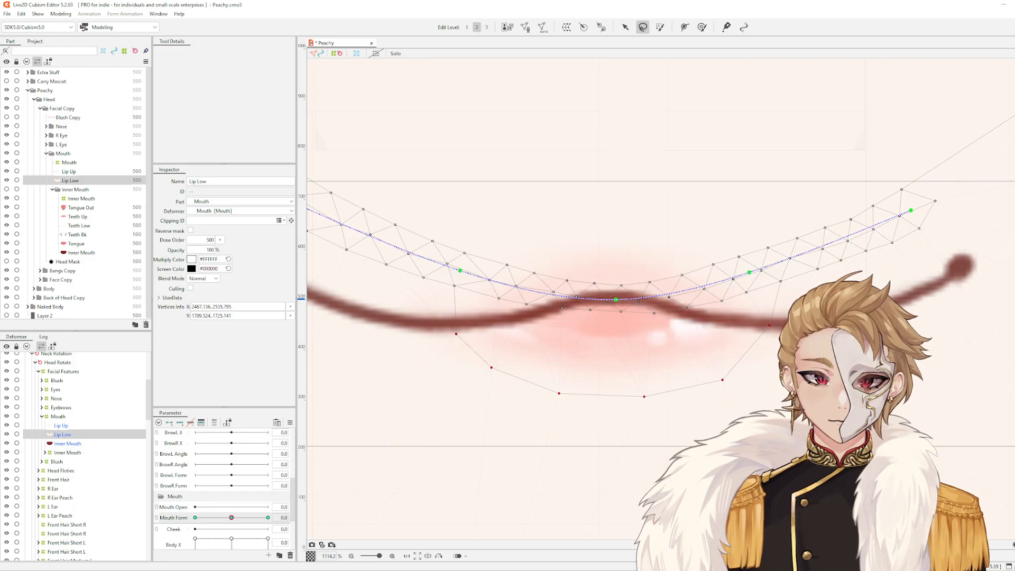
{"action": "scroll", "coordinate": [818, 351], "scroll_direction": "down", "scroll_amount": 3}
{"action": "scroll", "coordinate": [641, 322], "scroll_direction": "up", "scroll_amount": 3}
{"action": "key", "text": "v"}
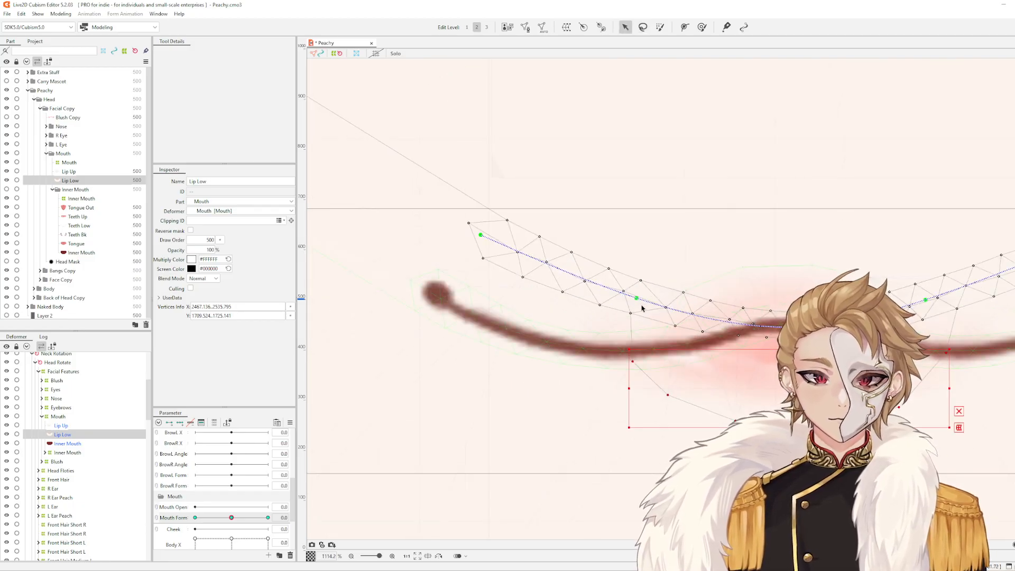
Try again to match Lip Low to the upper lip line by moving the deform path's middle and corner points on both sides
{"action": "left_click_drag", "start_coordinate": [637, 299], "coordinate": [625, 346]}
{"action": "left_click", "coordinate": [530, 297]}
{"action": "left_click_drag", "start_coordinate": [483, 236], "coordinate": [440, 299]}
{"action": "left_click_drag", "start_coordinate": [824, 311], "coordinate": [534, 314]}
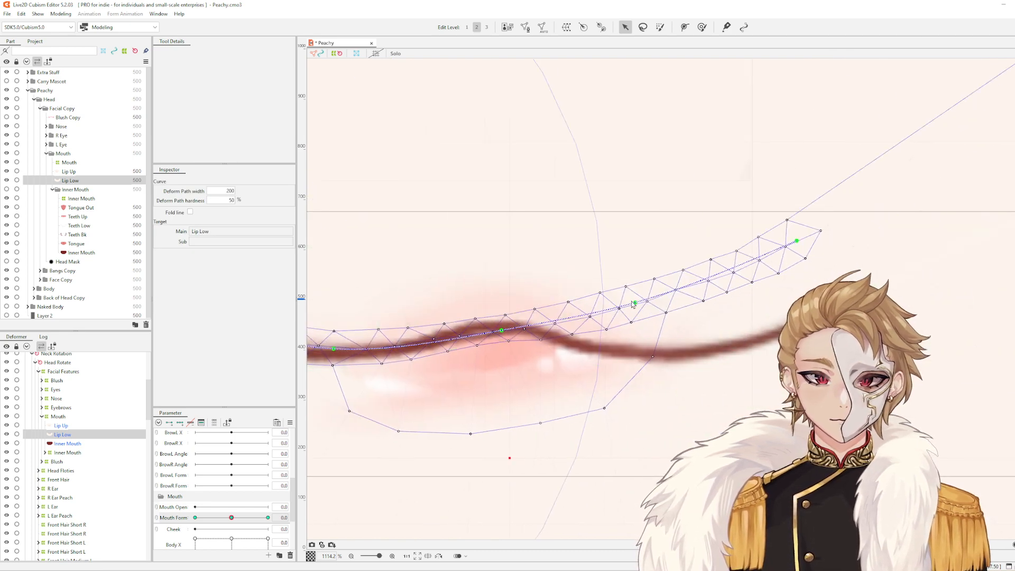
{"action": "left_click_drag", "start_coordinate": [633, 304], "coordinate": [639, 352]}
{"action": "mouse_move", "coordinate": [795, 242]}
{"action": "left_mouse_down"}
{"action": "mouse_move", "coordinate": [841, 314]}
{"action": "mouse_move", "coordinate": [841, 305]}
{"action": "left_mouse_up"}
{"action": "scroll", "coordinate": [660, 318], "scroll_direction": "left", "scroll_amount": 5}
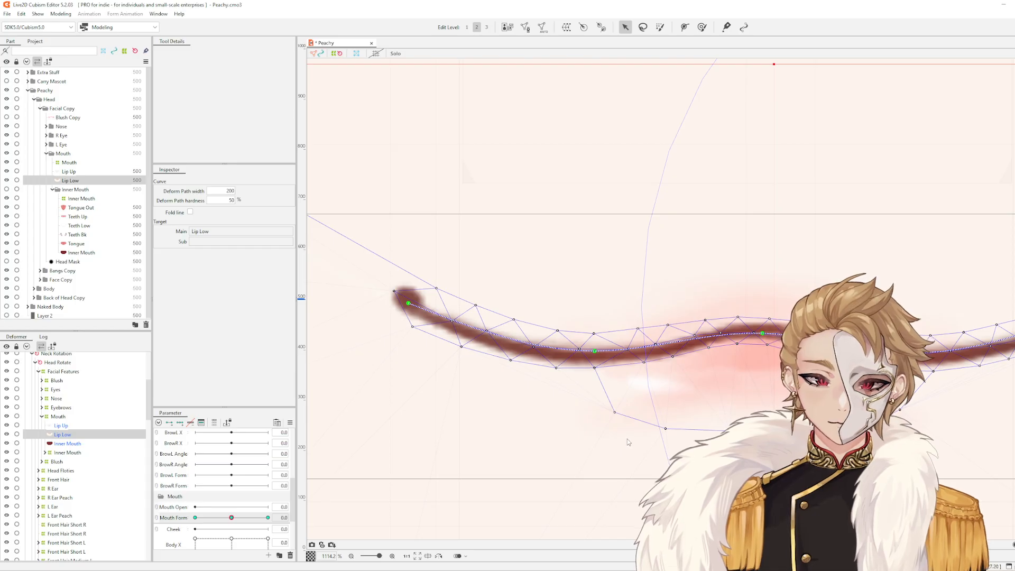
Lasso-select Lip Low's lower outer vertices and try to restore them to their default positions
{"action": "key", "text": "l"}
{"action": "left_click_drag", "start_coordinate": [597, 438], "coordinate": [593, 403]}
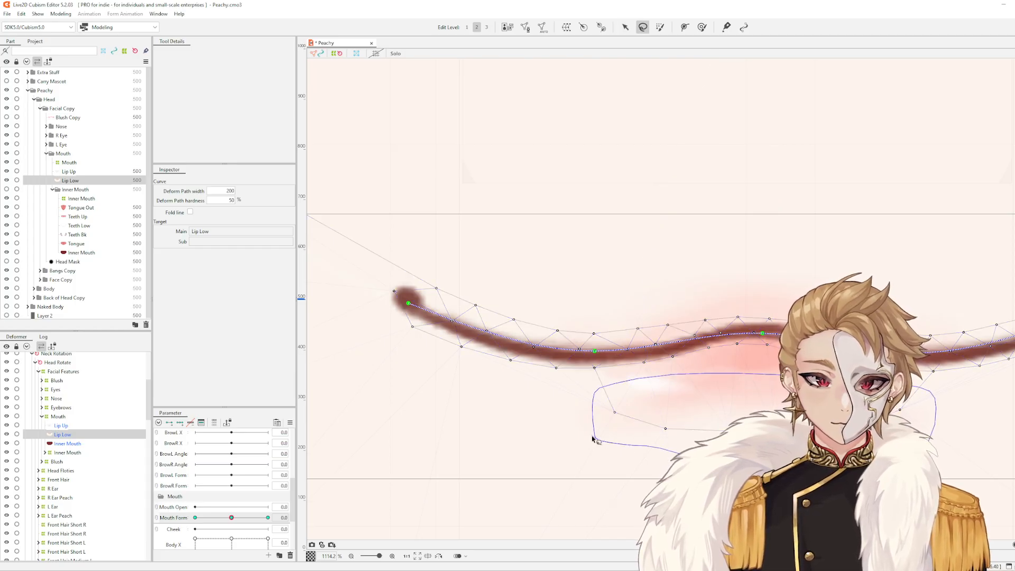
{"action": "left_click_drag", "start_coordinate": [593, 439], "coordinate": [595, 441]}
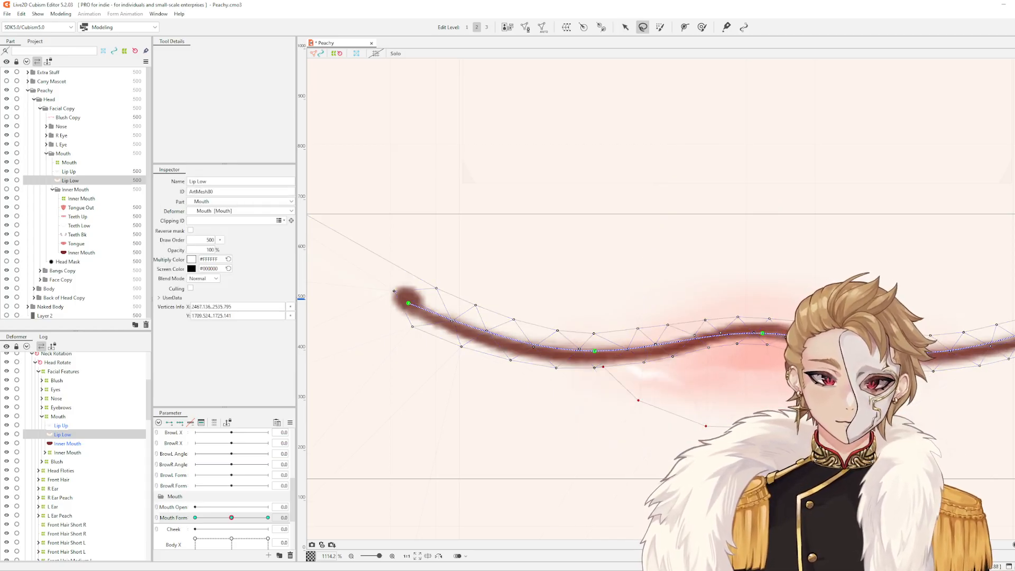
{"action": "scroll", "coordinate": [637, 453], "scroll_direction": "down", "scroll_amount": 3}
{"action": "scroll", "coordinate": [639, 394], "scroll_direction": "up", "scroll_amount": 3}
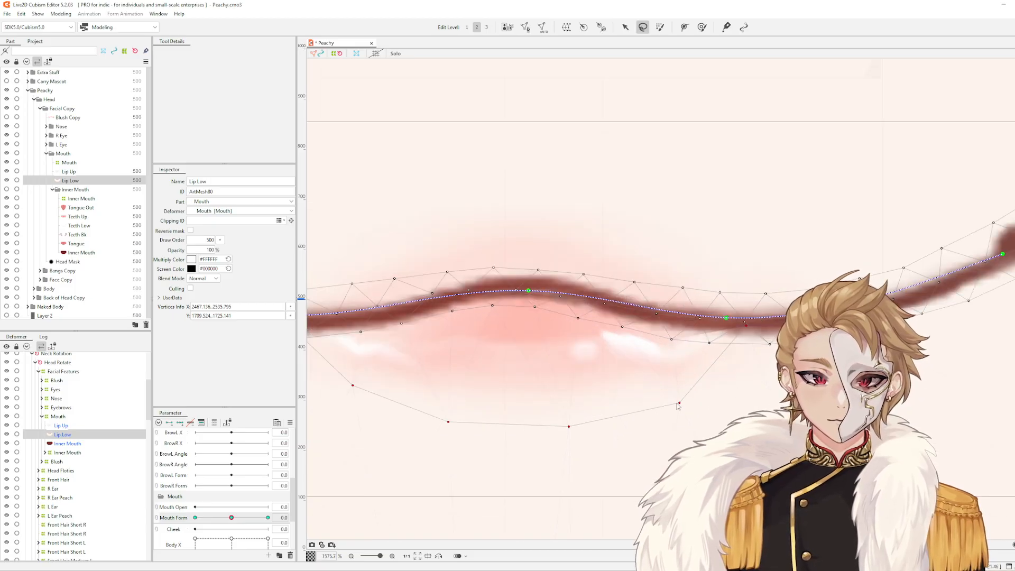
Check how the reshaped lower lip sits against the upper lip around Mouth Form 0.0
{"action": "left_click", "coordinate": [619, 534]}
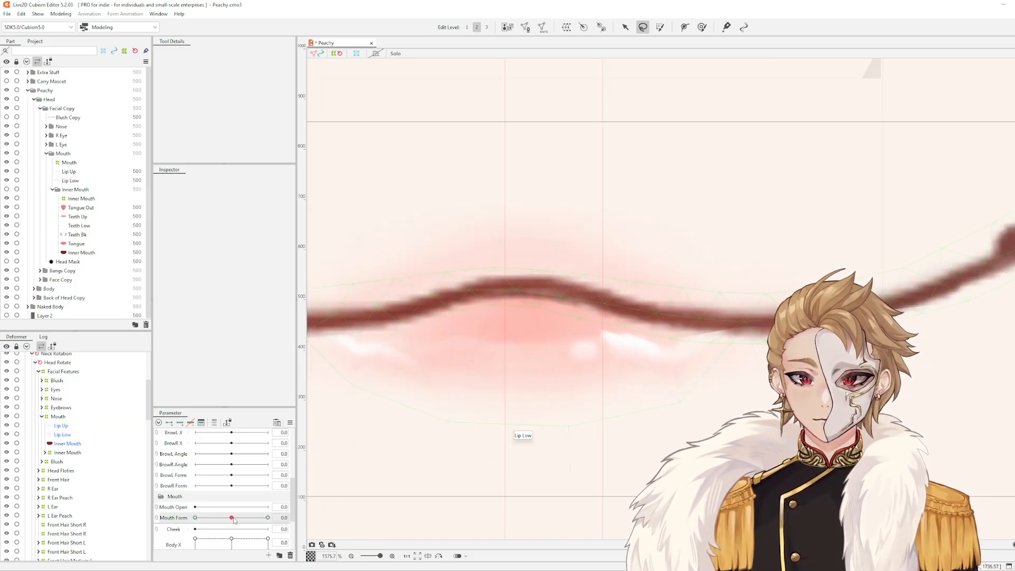
{"action": "mouse_move", "coordinate": [231, 518]}
{"action": "left_mouse_down"}
{"action": "mouse_move", "coordinate": [314, 514]}
{"action": "mouse_move", "coordinate": [177, 518]}
{"action": "mouse_move", "coordinate": [256, 516]}
{"action": "mouse_move", "coordinate": [232, 517]}
{"action": "left_mouse_up"}
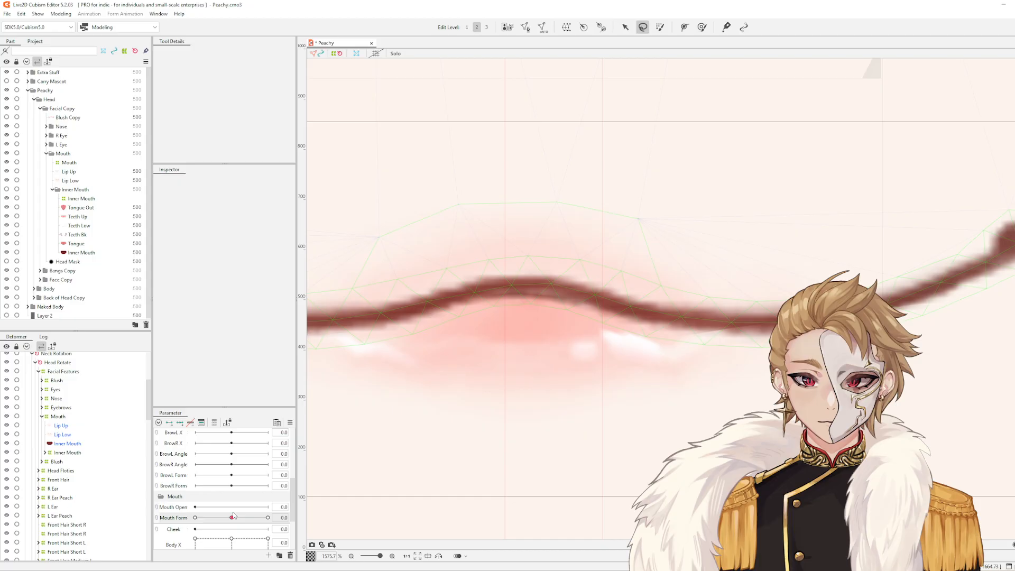
{"action": "left_click", "coordinate": [528, 348]}
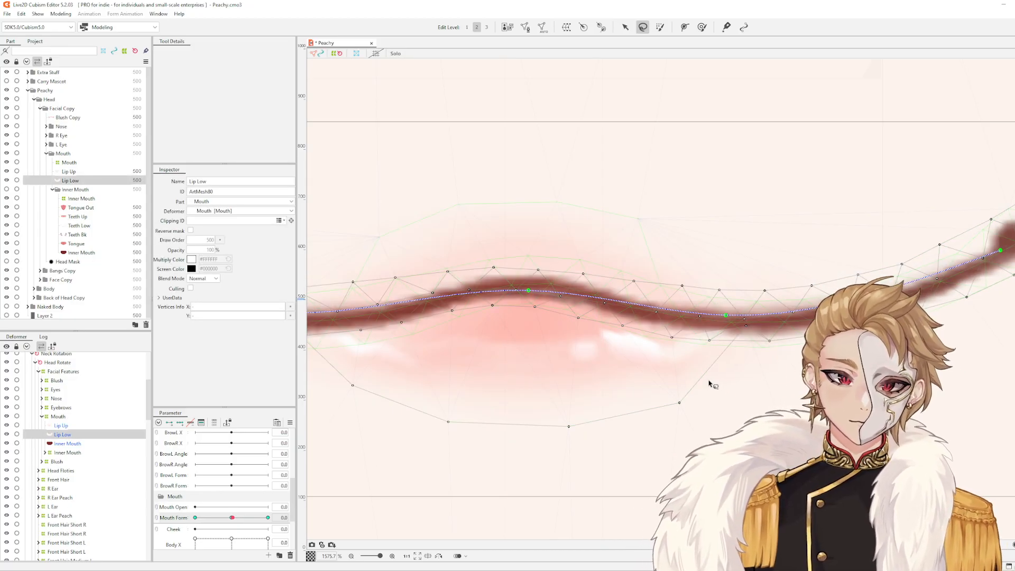
Undo the second reshaping of Lip Low back to its default curve
{"action": "left_click", "coordinate": [709, 384]}
{"action": "key", "text": "ctrl+z"}
{"action": "key", "text": "ctrl+z"}
{"action": "key", "text": "ctrl+z"}
{"action": "key", "text": "ctrl+z"}
{"action": "key", "text": "ctrl+z"}
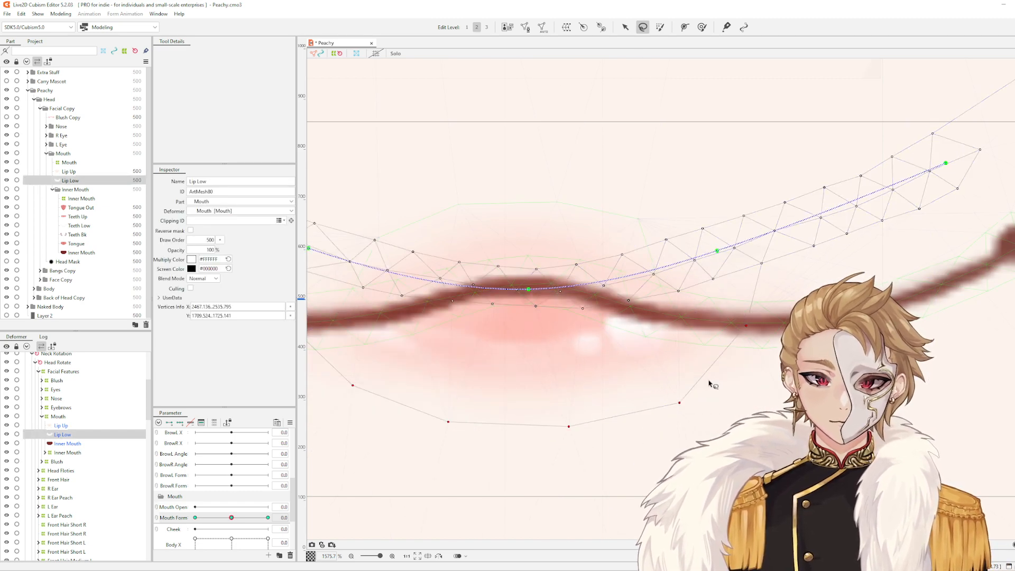
Isolate the Lip Low mesh with Solo view
{"action": "scroll", "coordinate": [709, 384], "scroll_direction": "down", "scroll_amount": 3}
{"action": "key", "text": "shift+s"}
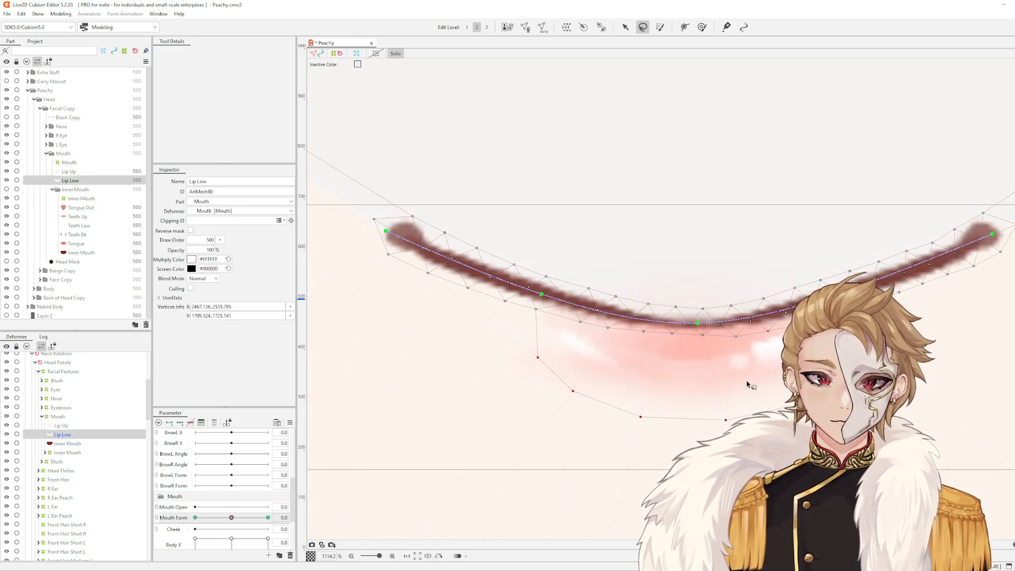
{"action": "scroll", "coordinate": [775, 383], "scroll_direction": "up", "scroll_amount": 3}
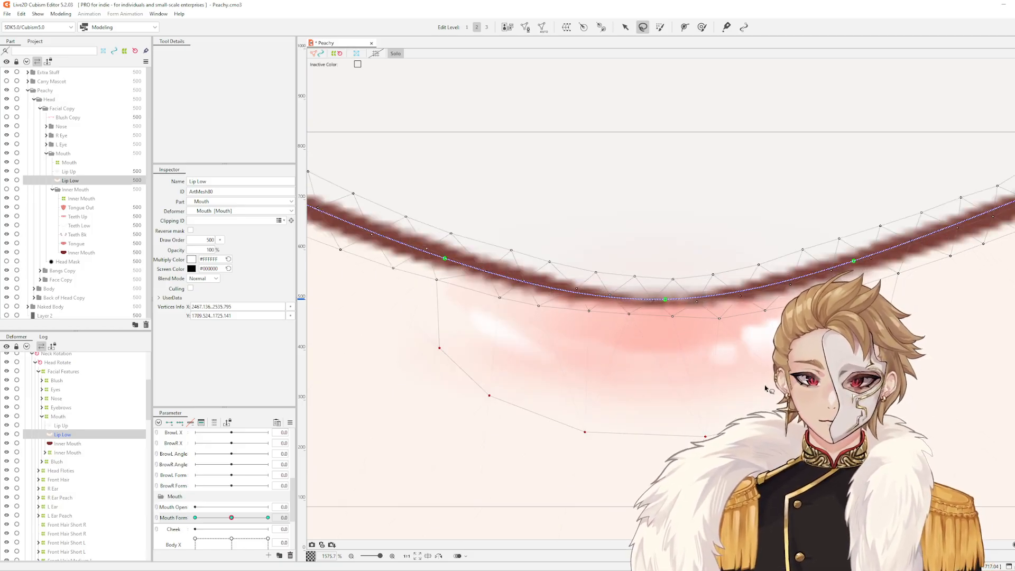
Open Lip Low's mesh for editing and add extra vertices between the existing ones along the outer contour below the lip tint
{"action": "key", "text": "ctrl+e"}
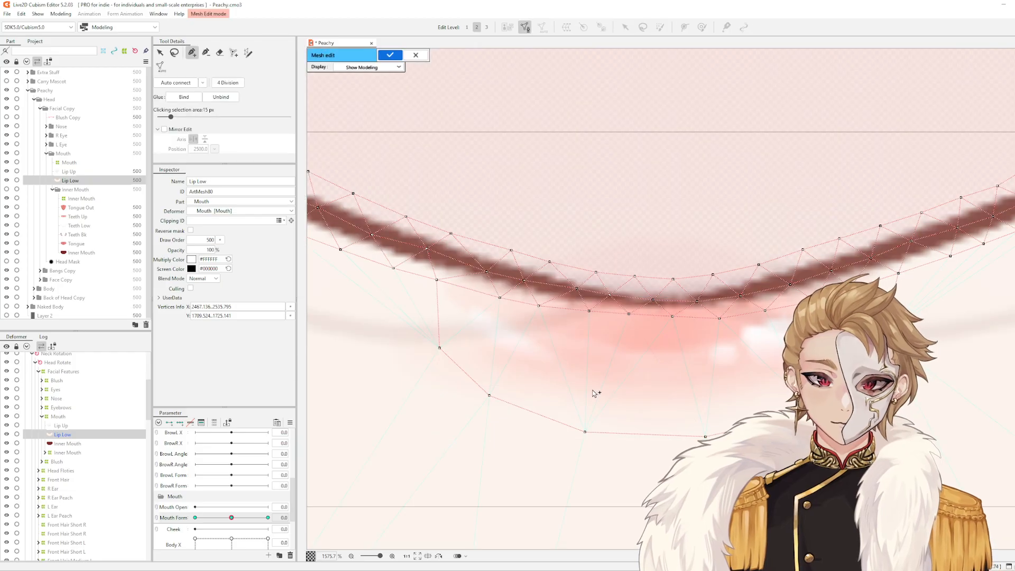
{"action": "left_click_drag", "start_coordinate": [669, 375], "coordinate": [641, 378]}
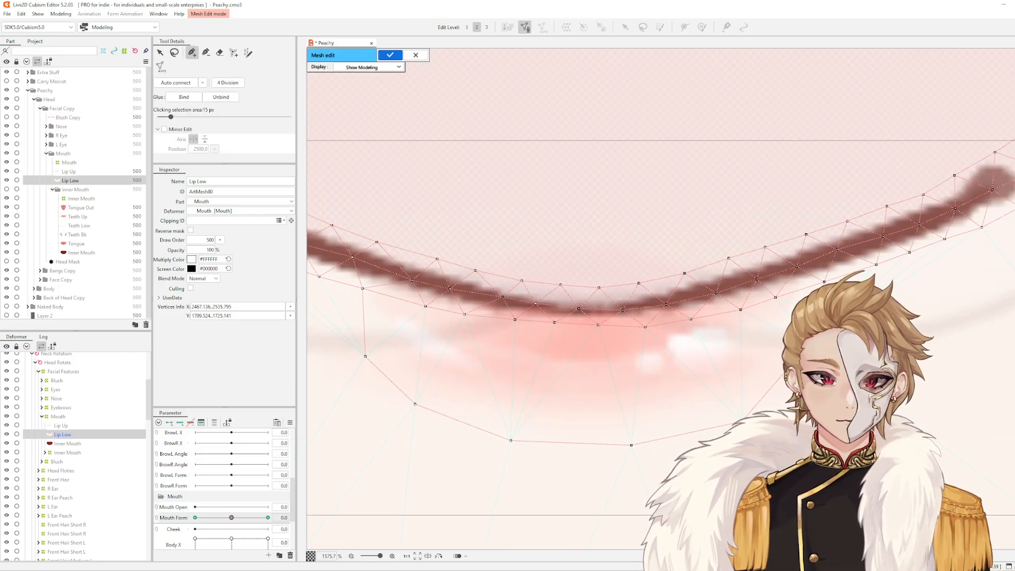
{"action": "left_click", "coordinate": [775, 382]}
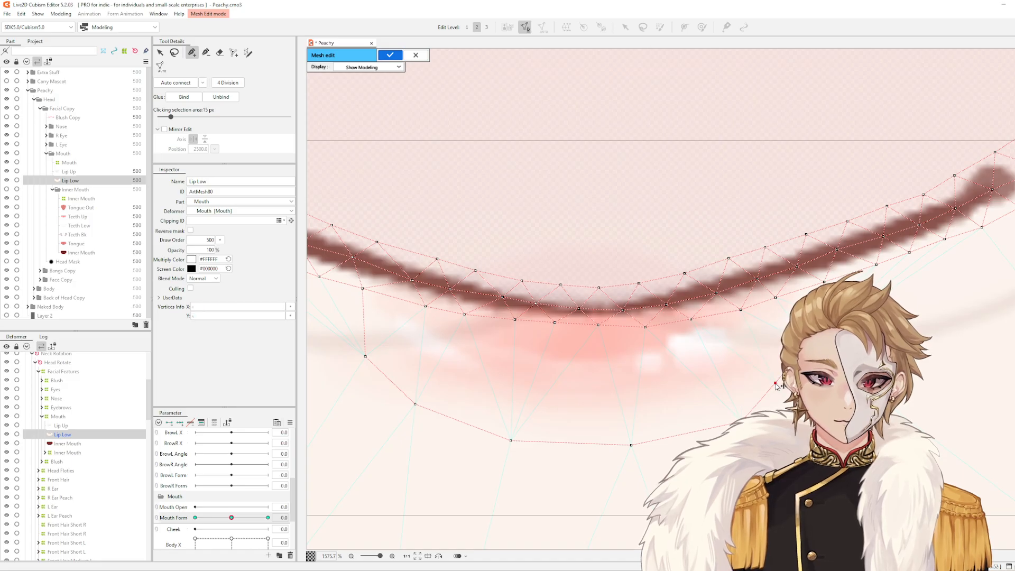
{"action": "left_click", "coordinate": [677, 435]}
{"action": "left_click_drag", "start_coordinate": [680, 438], "coordinate": [691, 434]}
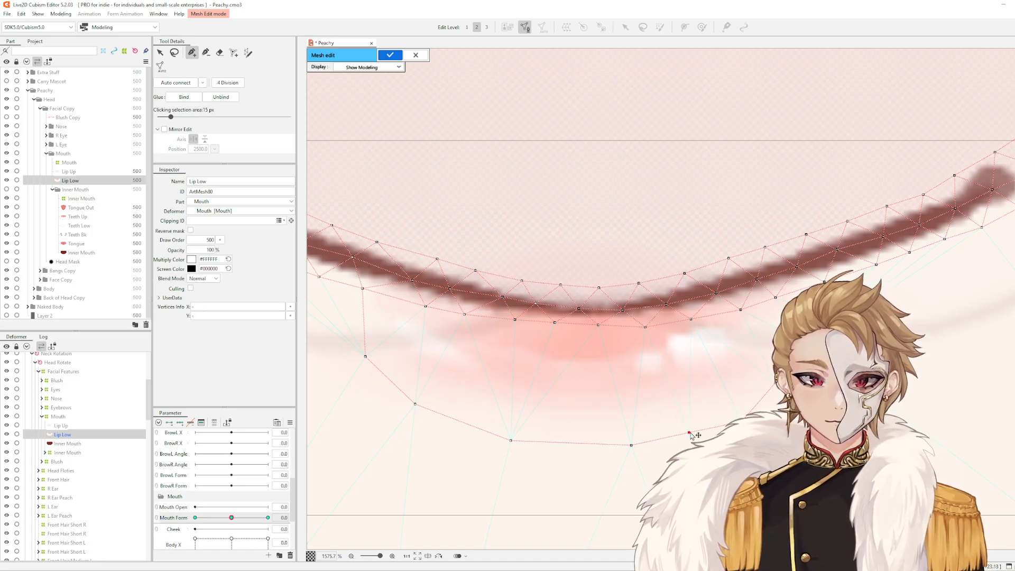
{"action": "left_click", "coordinate": [575, 448]}
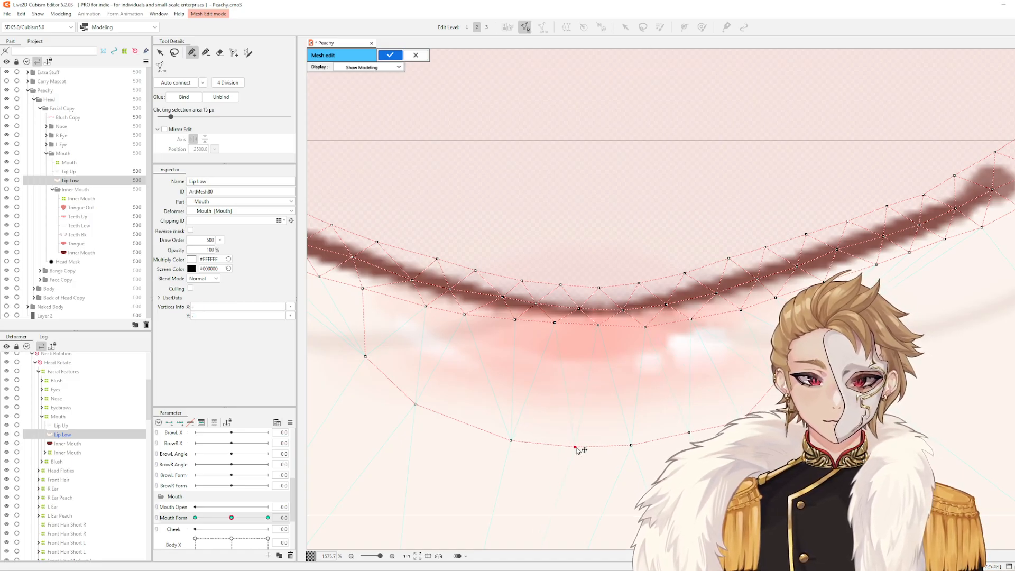
{"action": "left_click", "coordinate": [465, 423]}
{"action": "left_click", "coordinate": [394, 384]}
{"action": "left_click", "coordinate": [364, 324]}
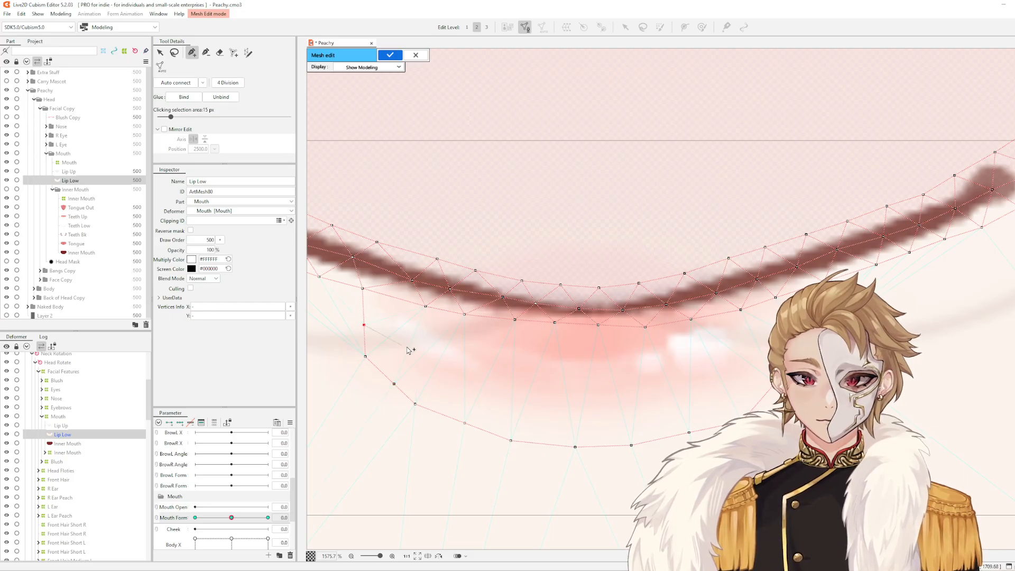
Nudge the corner vertex at the left end of Lip Low's new outer contour to smooth the outline
{"action": "left_click_drag", "start_coordinate": [438, 340], "coordinate": [551, 354]}
{"action": "key", "text": "Escape"}
{"action": "left_click", "coordinate": [558, 298]}
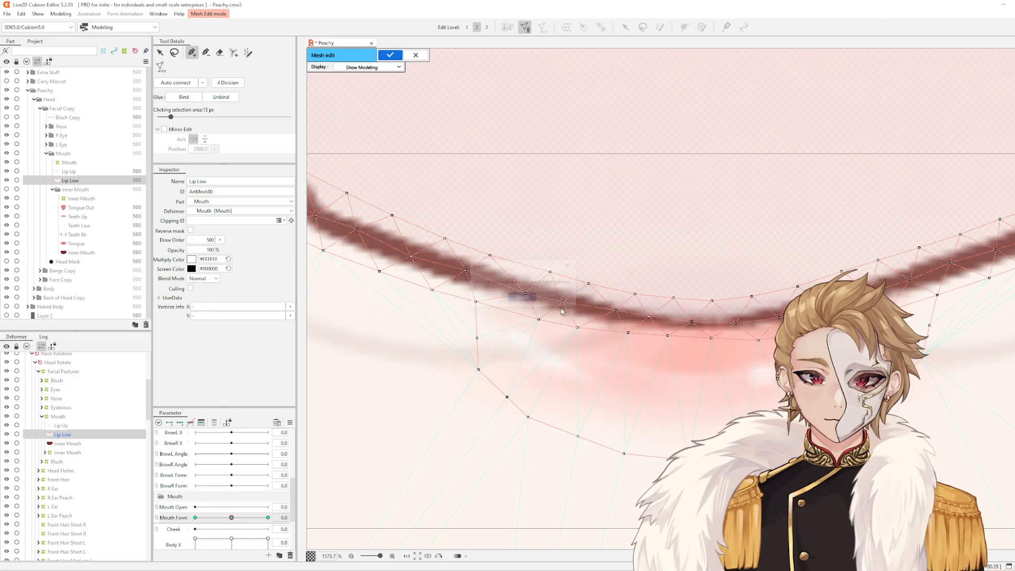
{"action": "mouse_move", "coordinate": [478, 370]}
{"action": "left_mouse_down"}
{"action": "mouse_move", "coordinate": [493, 366]}
{"action": "mouse_move", "coordinate": [482, 374]}
{"action": "left_mouse_up"}
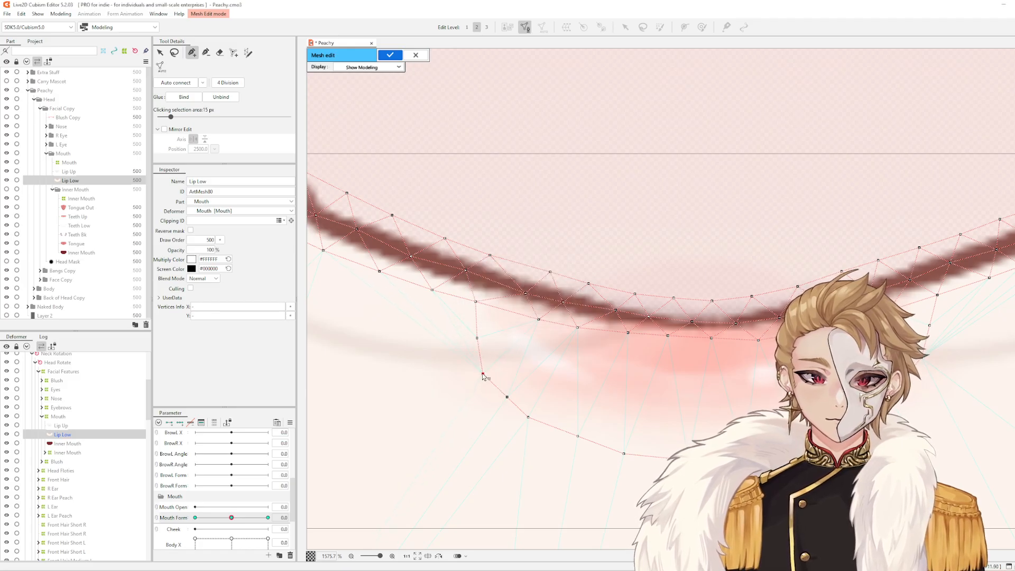
{"action": "scroll", "coordinate": [482, 375], "scroll_direction": "up", "scroll_amount": 1}
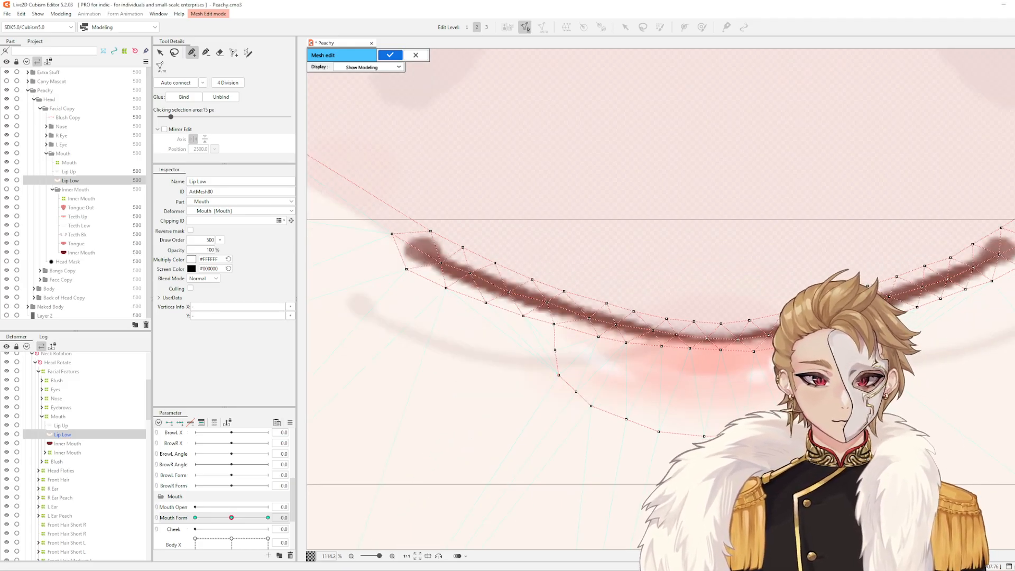
{"action": "scroll", "coordinate": [482, 375], "scroll_direction": "up", "scroll_amount": 1}
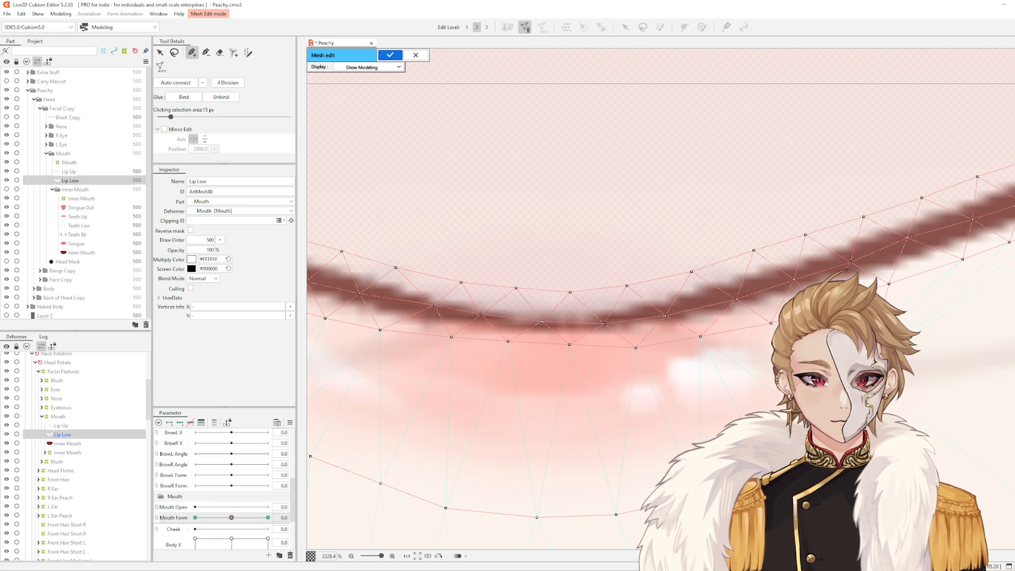
{"action": "scroll", "coordinate": [835, 327], "scroll_direction": "down", "scroll_amount": 4}
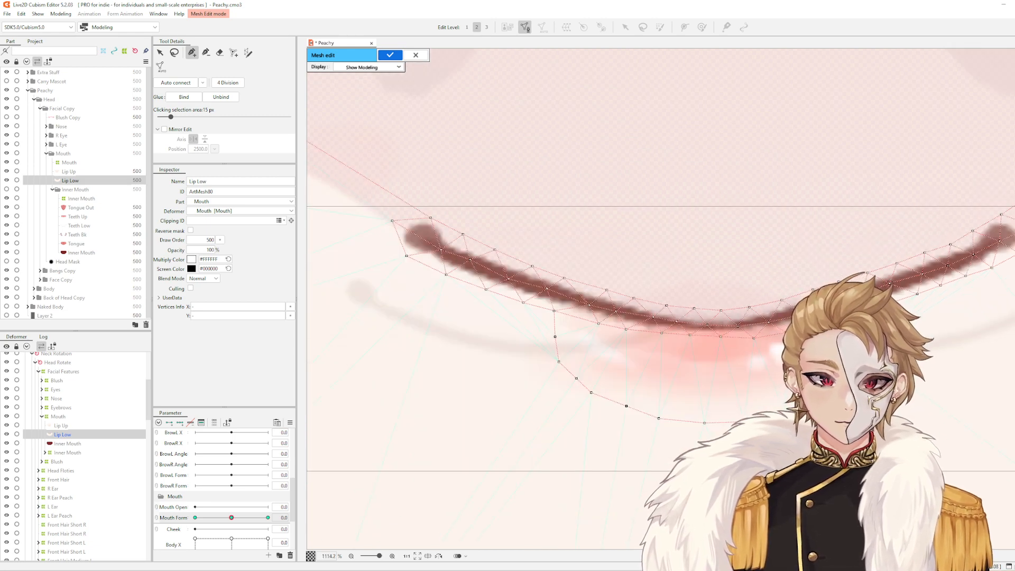
{"action": "scroll", "coordinate": [791, 374], "scroll_direction": "down", "scroll_amount": 6}
{"action": "scroll", "coordinate": [804, 371], "scroll_direction": "up", "scroll_amount": 6}
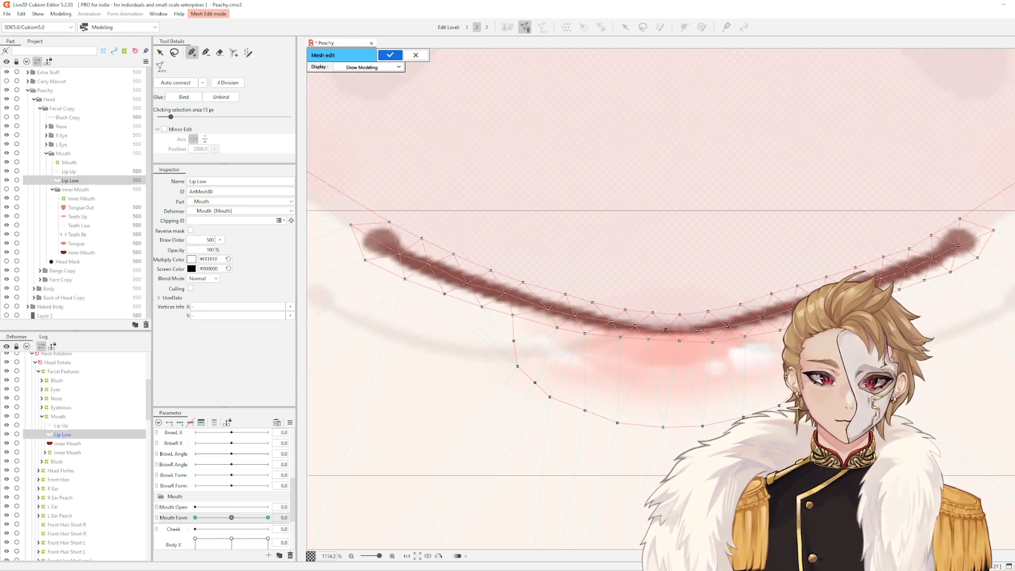
Auto-connect the vertices of Lip Low's mesh and apply the mesh edit
{"action": "left_click", "coordinate": [177, 85]}
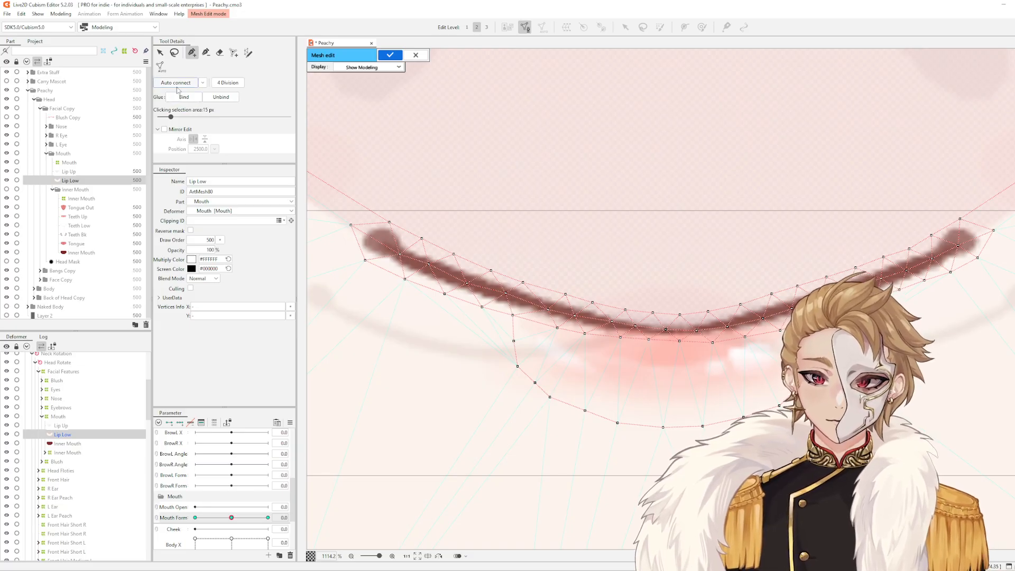
{"action": "scroll", "coordinate": [731, 340], "scroll_direction": "down", "scroll_amount": 6}
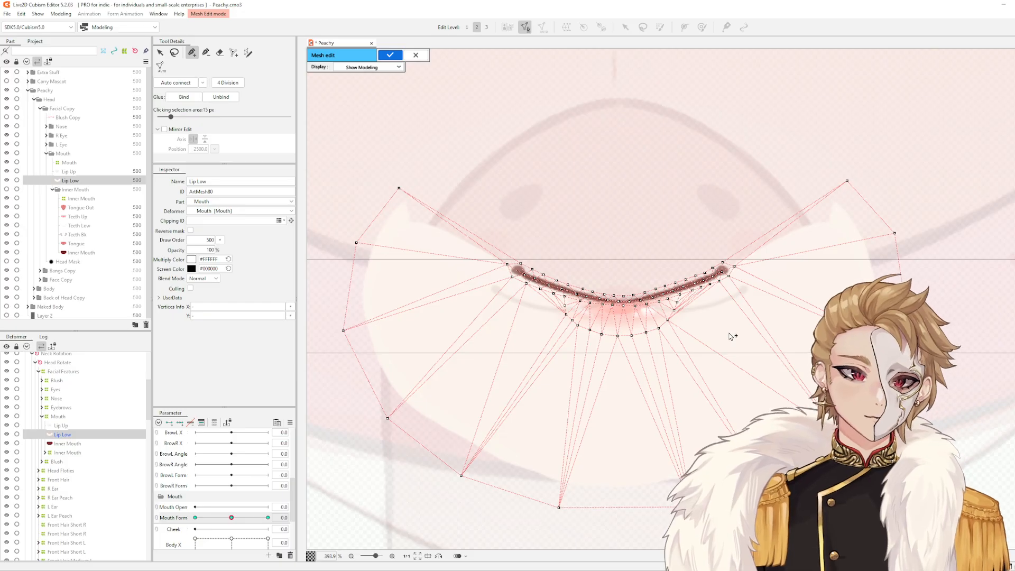
{"action": "left_click", "coordinate": [390, 55]}
{"action": "scroll", "coordinate": [671, 295], "scroll_direction": "up", "scroll_amount": 2}
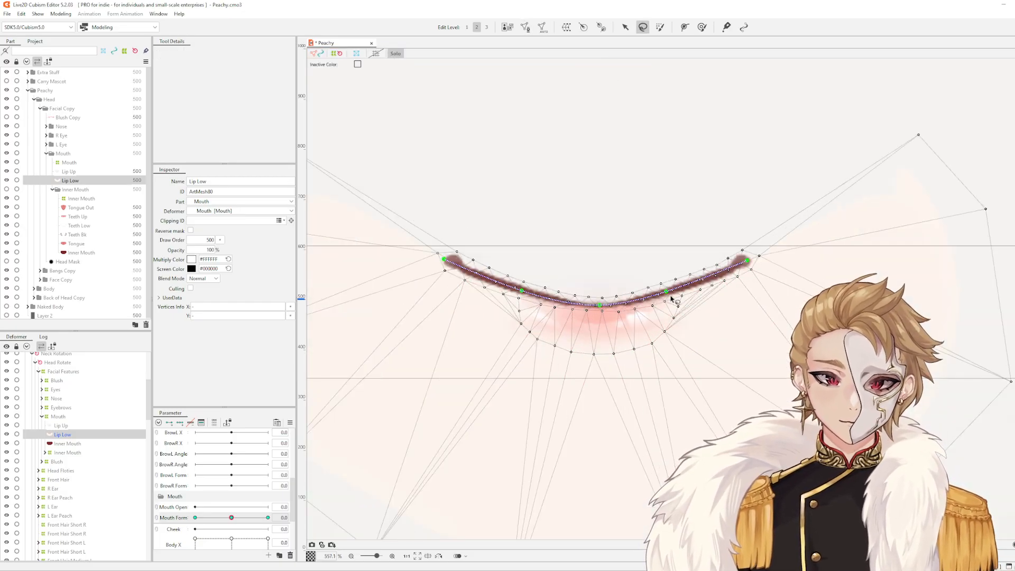
Leave Solo view and set Mouth Form to -1.0
{"action": "mouse_move", "coordinate": [663, 295]}
{"action": "left_mouse_down"}
{"action": "mouse_move", "coordinate": [747, 308]}
{"action": "mouse_move", "coordinate": [660, 310]}
{"action": "left_mouse_up"}
{"action": "key", "text": "s"}
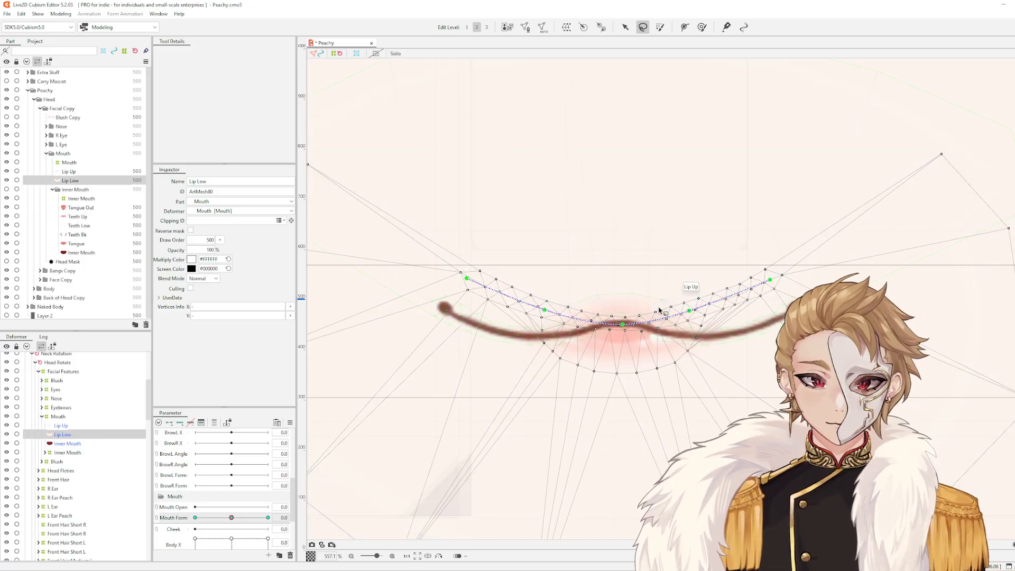
{"action": "left_click_drag", "start_coordinate": [232, 518], "coordinate": [164, 528]}
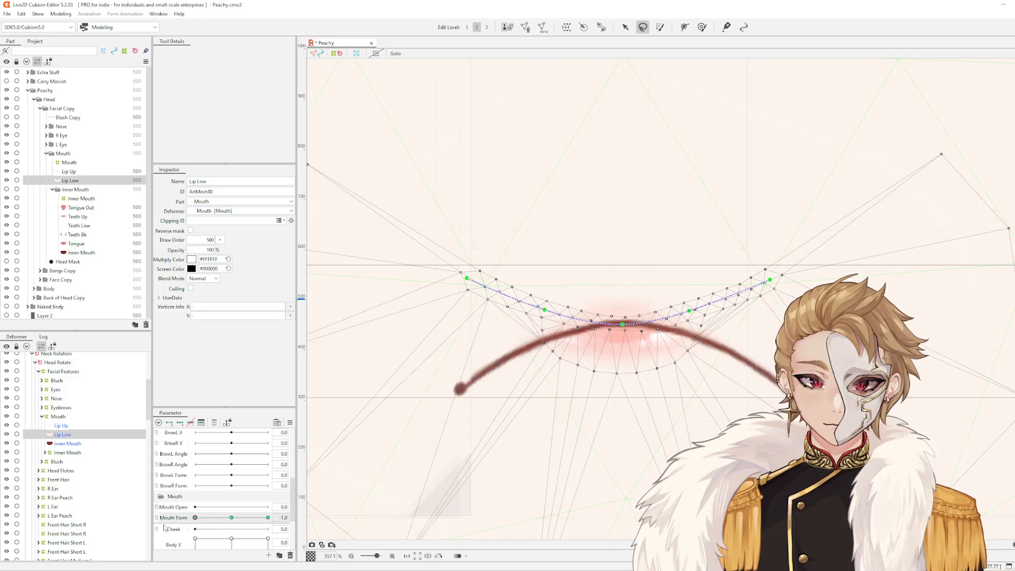
Reselect Lip Low and bend the right half of its deform path down onto the upper lip's frown curve
{"action": "left_click", "coordinate": [703, 421]}
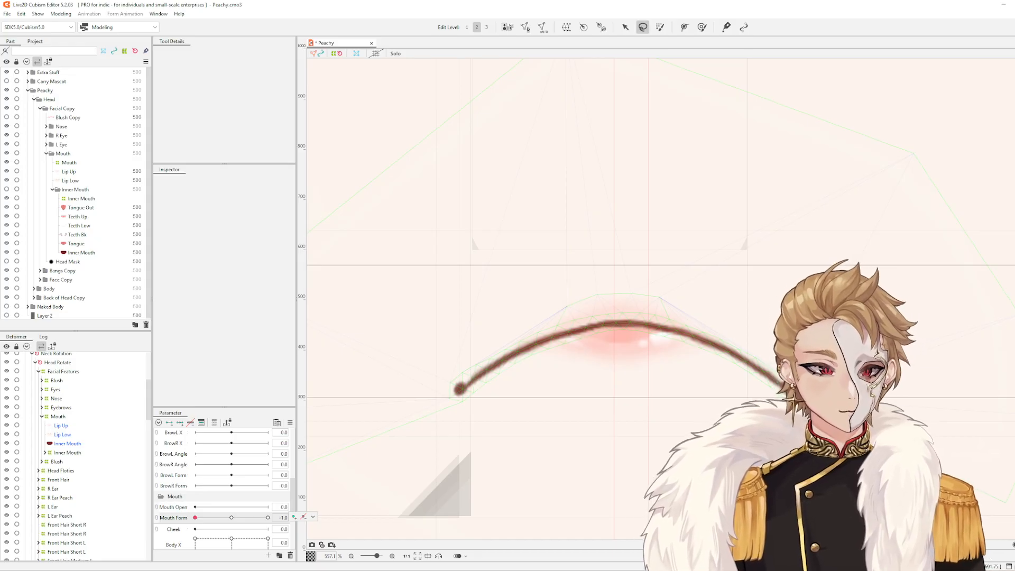
{"action": "left_click", "coordinate": [672, 409]}
{"action": "scroll", "coordinate": [528, 312], "scroll_direction": "down", "scroll_amount": 3}
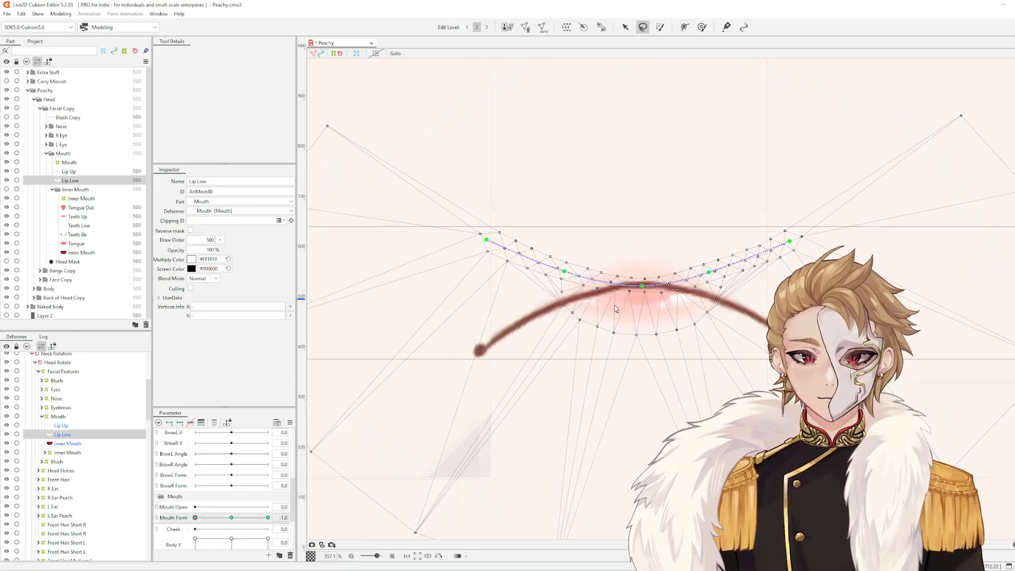
{"action": "scroll", "coordinate": [615, 306], "scroll_direction": "up", "scroll_amount": 3}
{"action": "scroll", "coordinate": [619, 315], "scroll_direction": "down", "scroll_amount": 3}
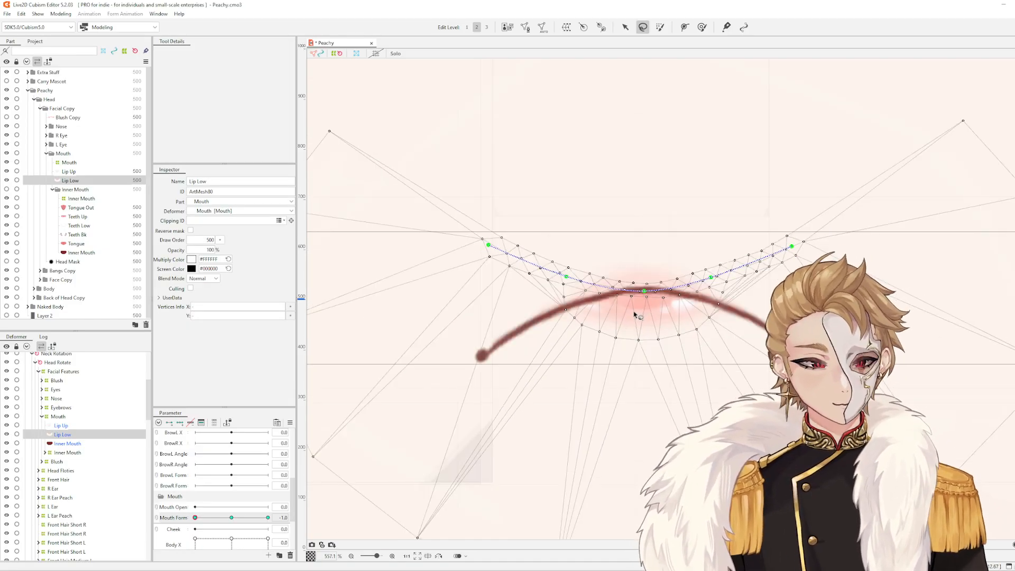
{"action": "left_click_drag", "start_coordinate": [657, 311], "coordinate": [600, 277]}
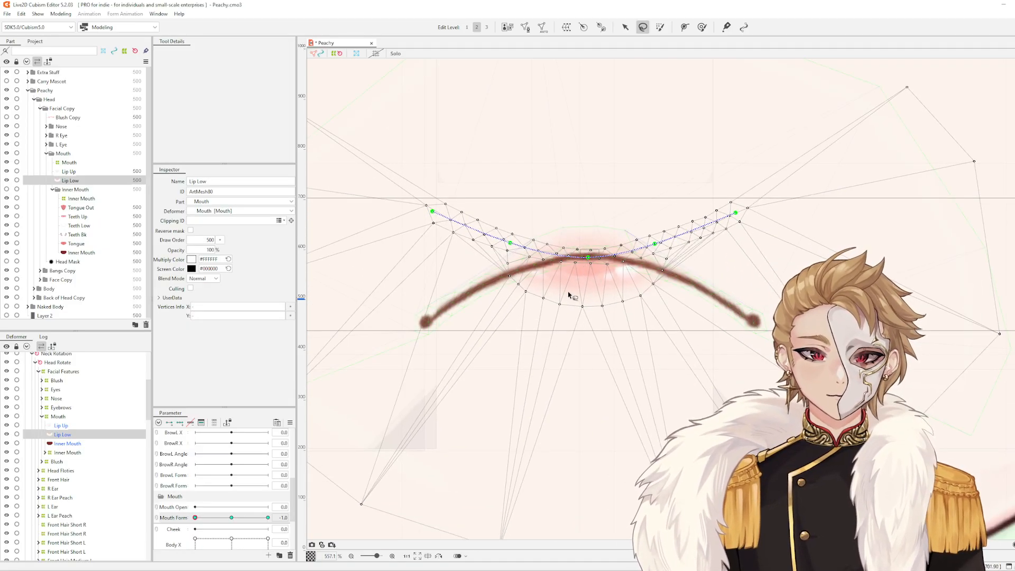
{"action": "key", "text": "v"}
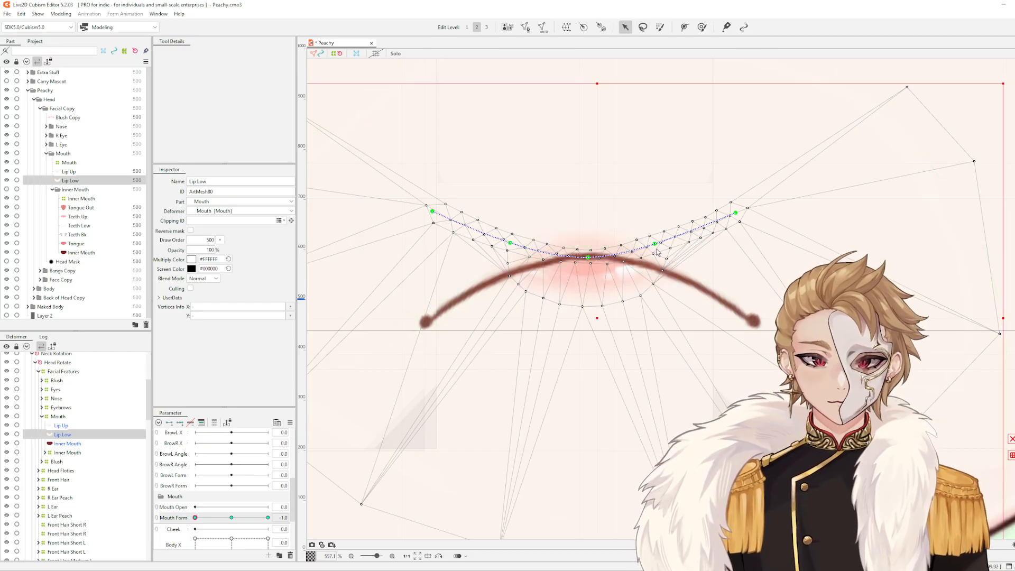
{"action": "left_click_drag", "start_coordinate": [657, 243], "coordinate": [657, 264]}
{"action": "left_click_drag", "start_coordinate": [735, 214], "coordinate": [746, 315]}
Bend the left half of Lip Low's deform path down to the upper lip's frown curve and fine-tune its end point
{"action": "scroll", "coordinate": [538, 252], "scroll_direction": "up", "scroll_amount": 3}
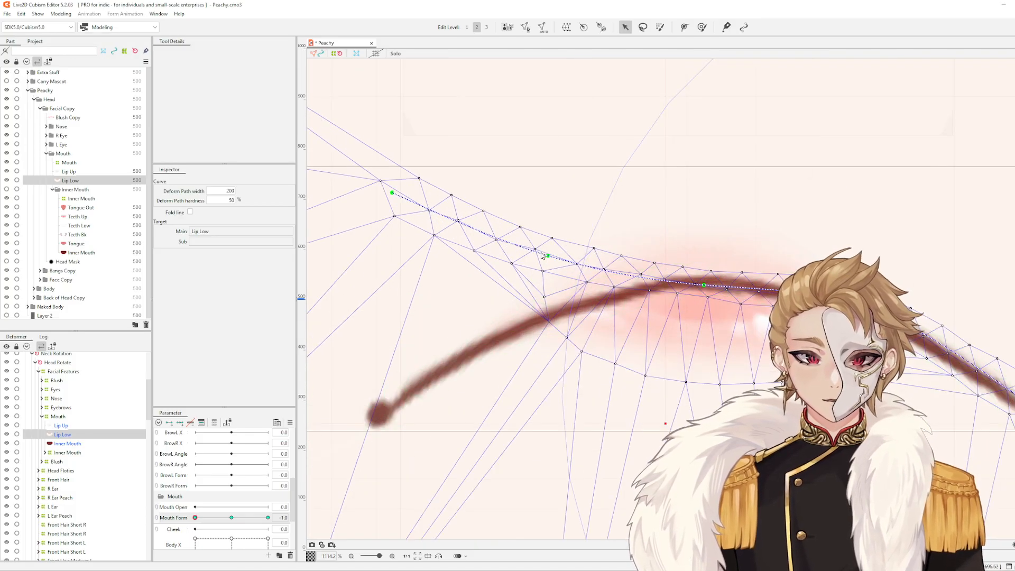
{"action": "left_click_drag", "start_coordinate": [543, 256], "coordinate": [548, 312]}
{"action": "scroll", "coordinate": [548, 310], "scroll_direction": "down", "scroll_amount": 1}
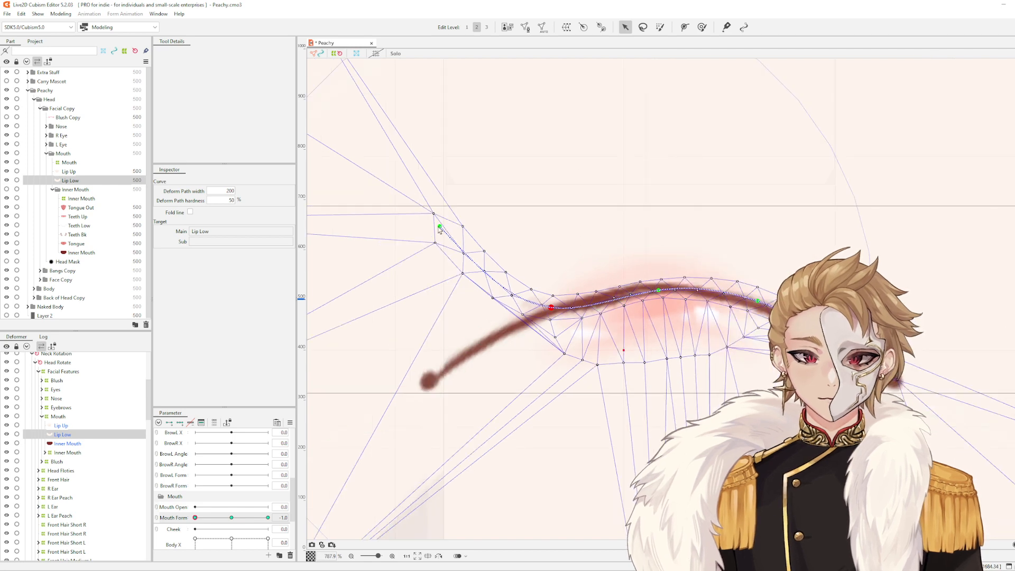
{"action": "left_click_drag", "start_coordinate": [439, 227], "coordinate": [431, 383]}
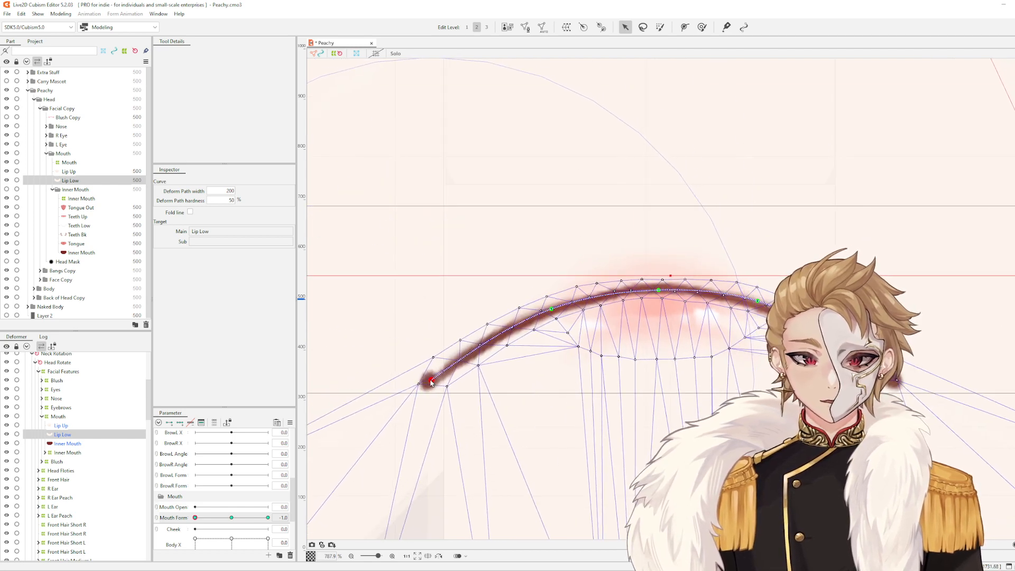
{"action": "mouse_move", "coordinate": [196, 518]}
{"action": "left_mouse_down"}
{"action": "mouse_move", "coordinate": [231, 518]}
{"action": "mouse_move", "coordinate": [182, 530]}
{"action": "left_mouse_up"}
{"action": "left_click_drag", "start_coordinate": [438, 383], "coordinate": [437, 378]}
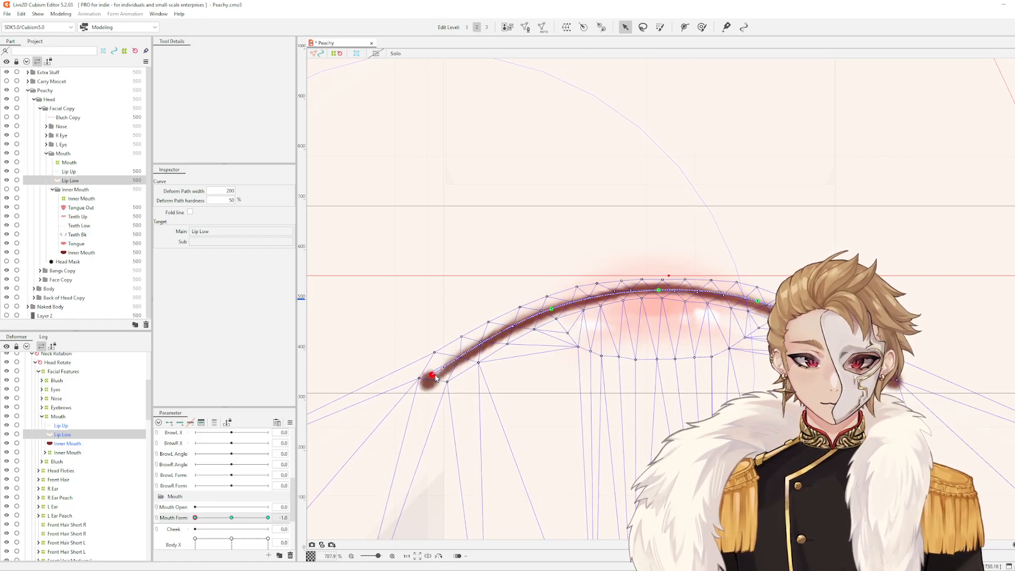
Examine up close how the lower lip lines up with the upper lip in the frown shape
{"action": "scroll", "coordinate": [923, 336], "scroll_direction": "down", "scroll_amount": 3}
{"action": "left_click", "coordinate": [965, 301]}
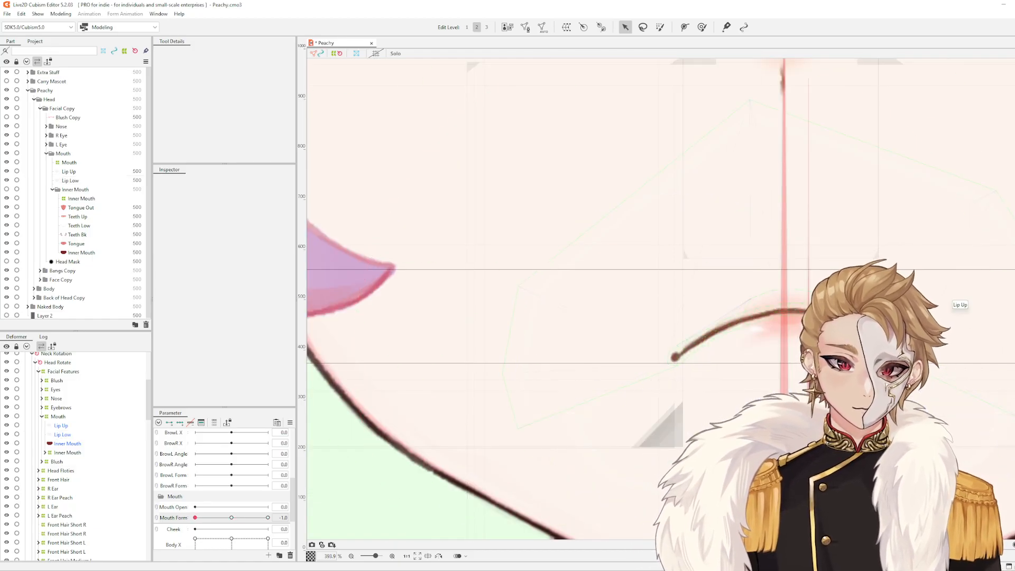
{"action": "left_click_drag", "start_coordinate": [932, 323], "coordinate": [777, 294]}
{"action": "scroll", "coordinate": [663, 285], "scroll_direction": "up", "scroll_amount": 5}
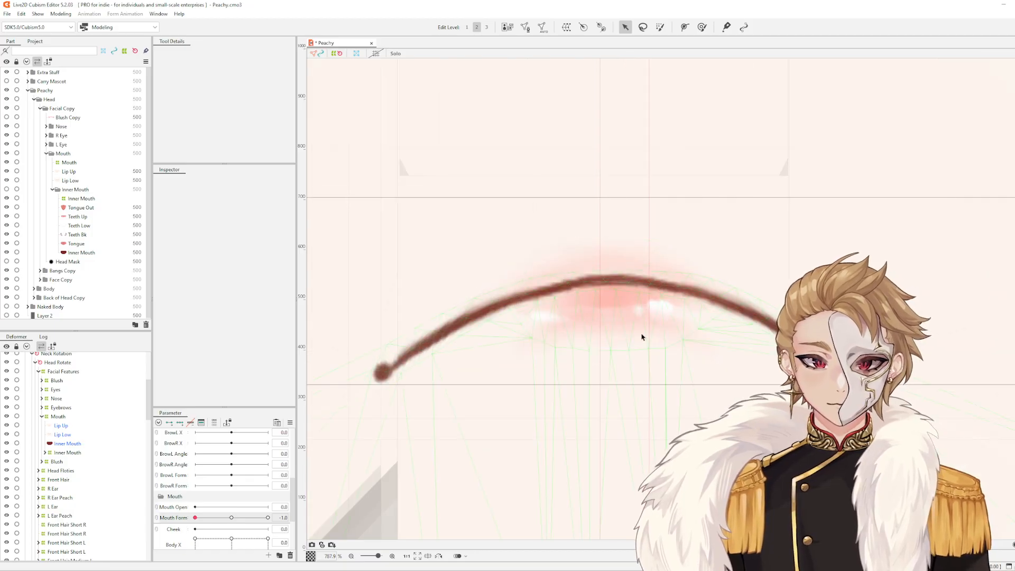
{"action": "left_click", "coordinate": [641, 336]}
{"action": "scroll", "coordinate": [724, 335], "scroll_direction": "up", "scroll_amount": 4}
{"action": "left_click", "coordinate": [756, 380]}
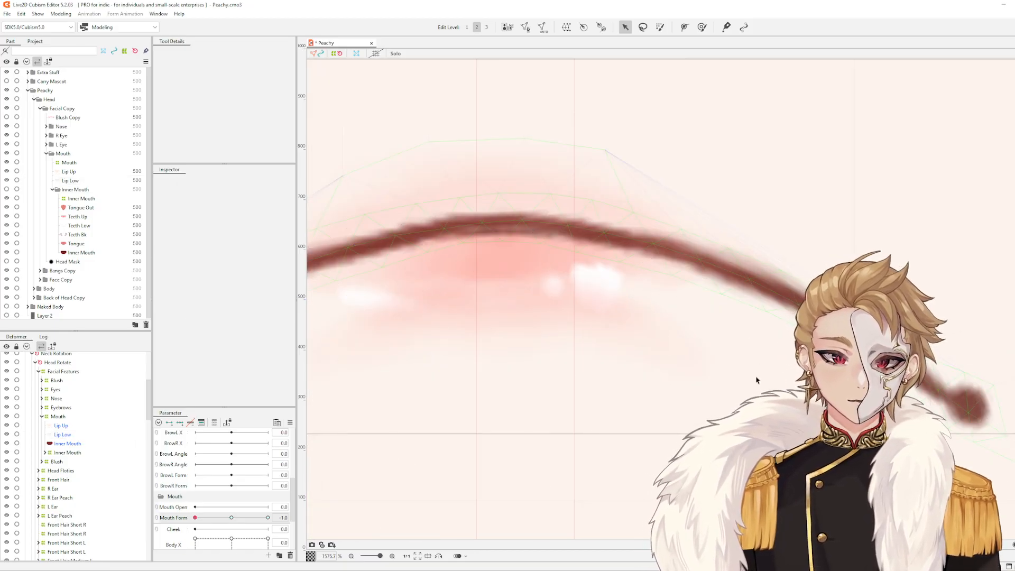
{"action": "scroll", "coordinate": [756, 380], "scroll_direction": "down", "scroll_amount": 2}
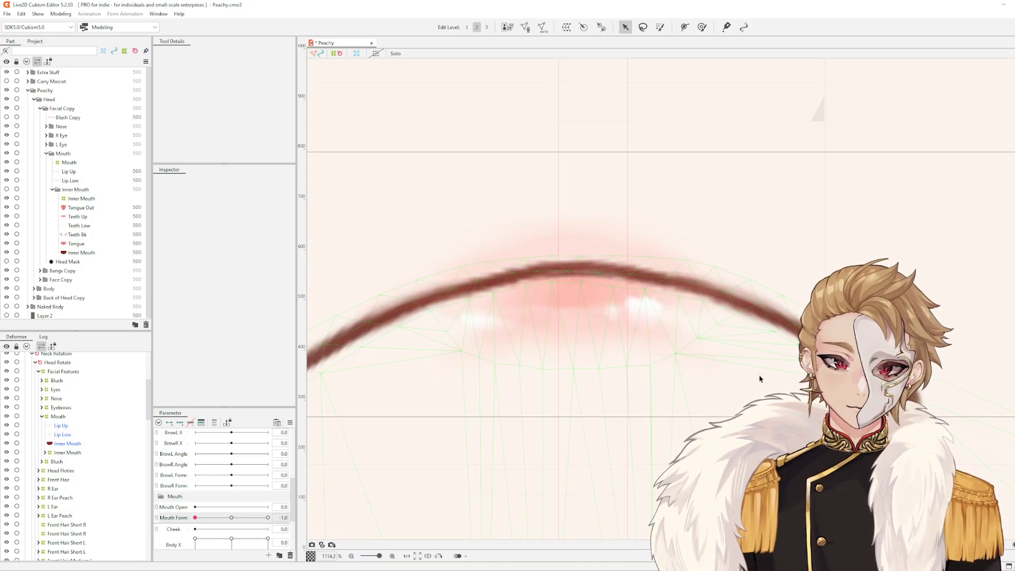
{"action": "scroll", "coordinate": [899, 190], "scroll_direction": "down", "scroll_amount": 4}
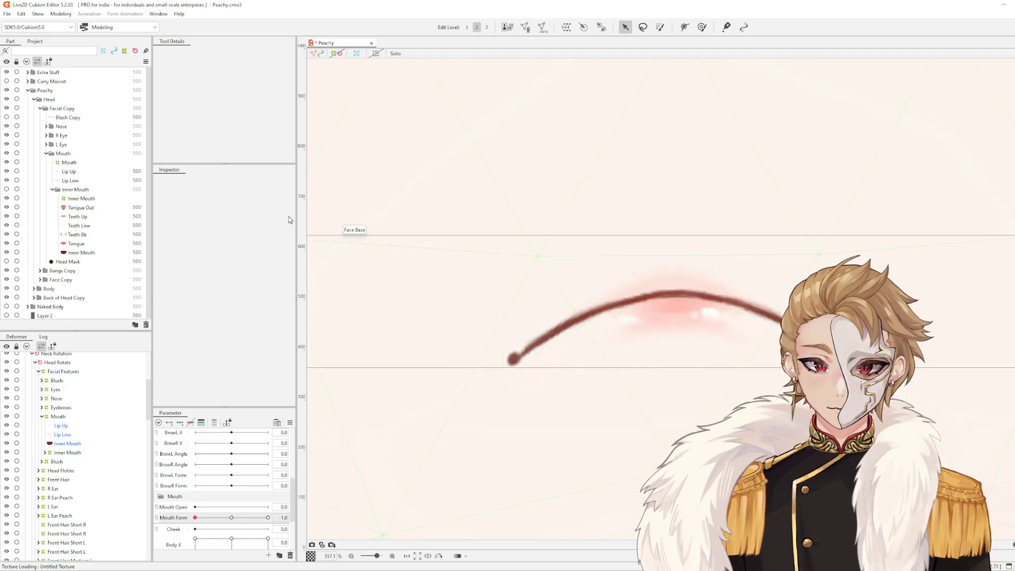
Check the frown against the whole face while sweeping Mouth Form between 0.0 and -1.0
{"action": "scroll", "coordinate": [628, 390], "scroll_direction": "down", "scroll_amount": 6}
{"action": "scroll", "coordinate": [785, 360], "scroll_direction": "up", "scroll_amount": 3}
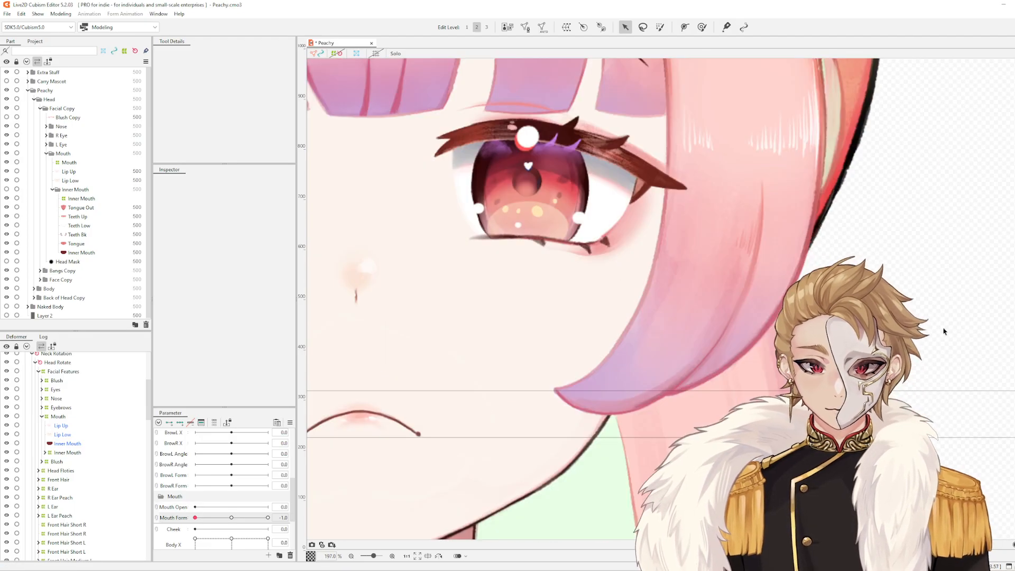
{"action": "left_click_drag", "start_coordinate": [831, 450], "coordinate": [959, 426]}
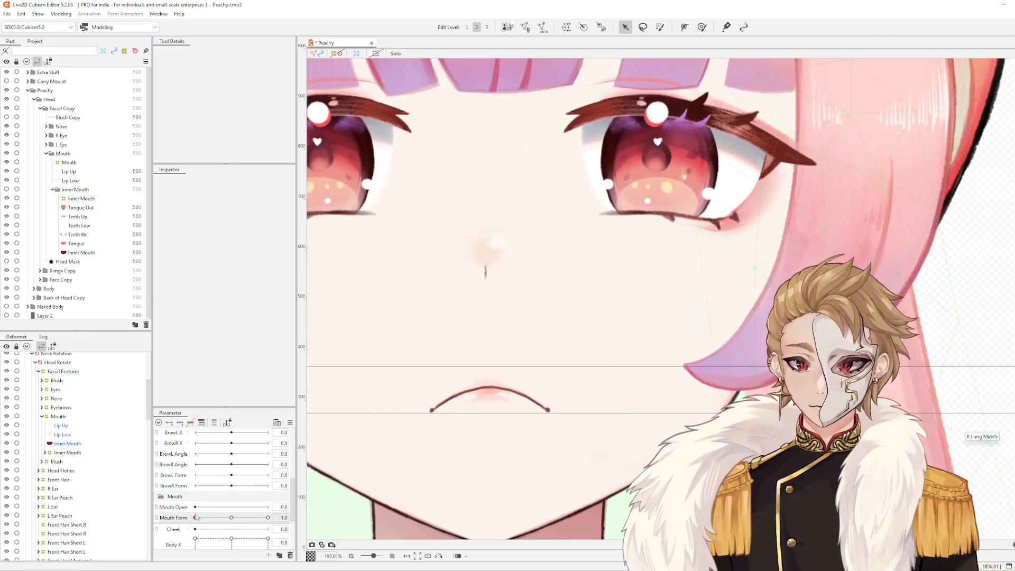
{"action": "left_click_drag", "start_coordinate": [238, 516], "coordinate": [191, 521]}
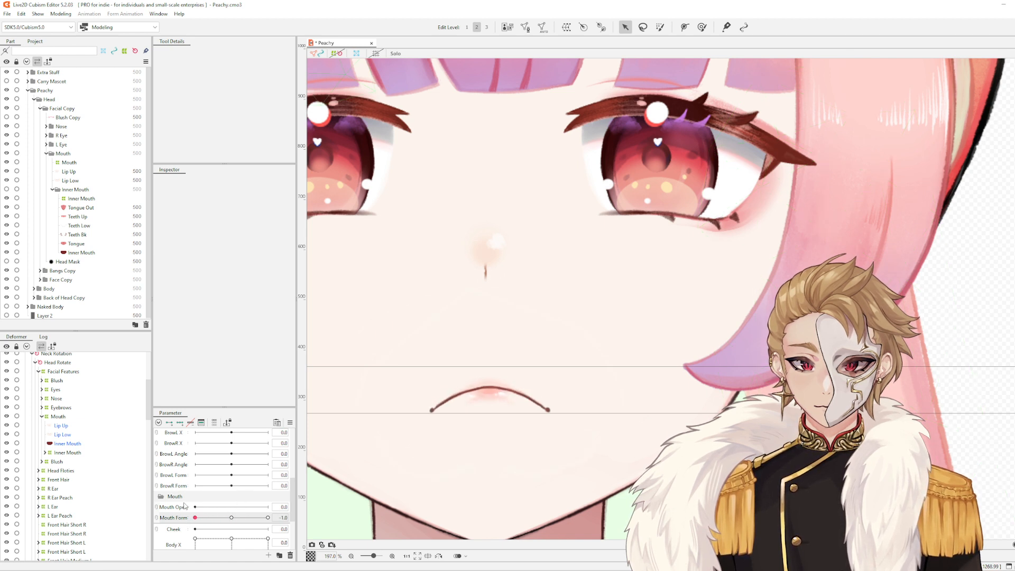
Preview the Mouth Form transition from the frown, reset the parameters to default values, and select the Lip Low mesh
{"action": "scroll", "coordinate": [494, 416], "scroll_direction": "up", "scroll_amount": 10}
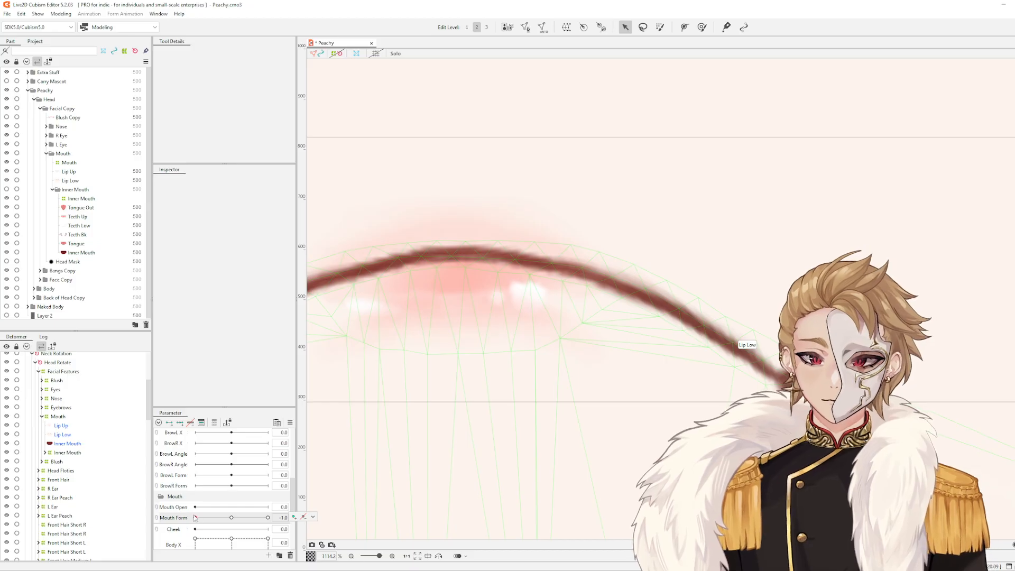
{"action": "left_click_drag", "start_coordinate": [194, 518], "coordinate": [219, 496]}
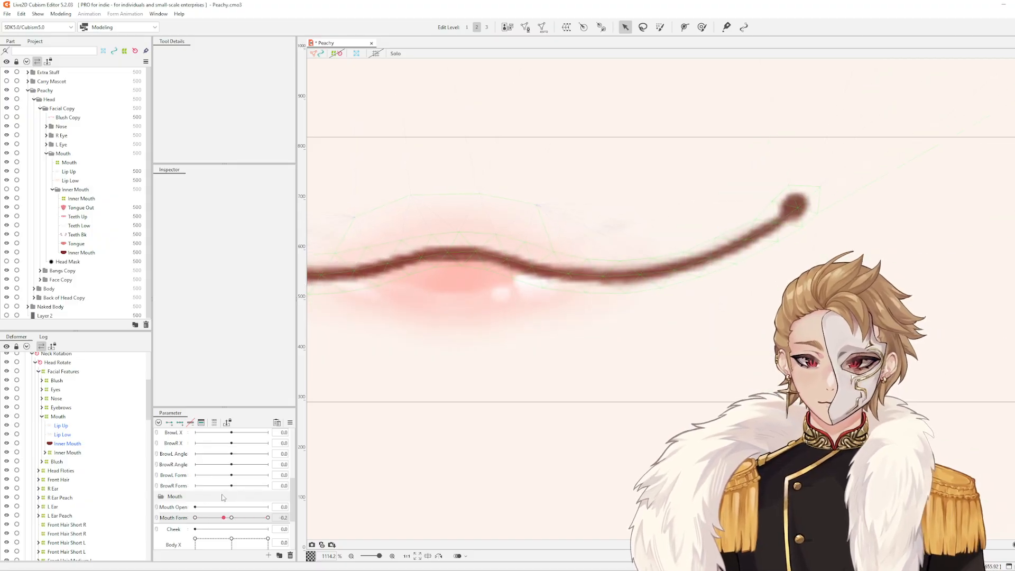
{"action": "left_click", "coordinate": [290, 423]}
{"action": "left_click", "coordinate": [360, 356]}
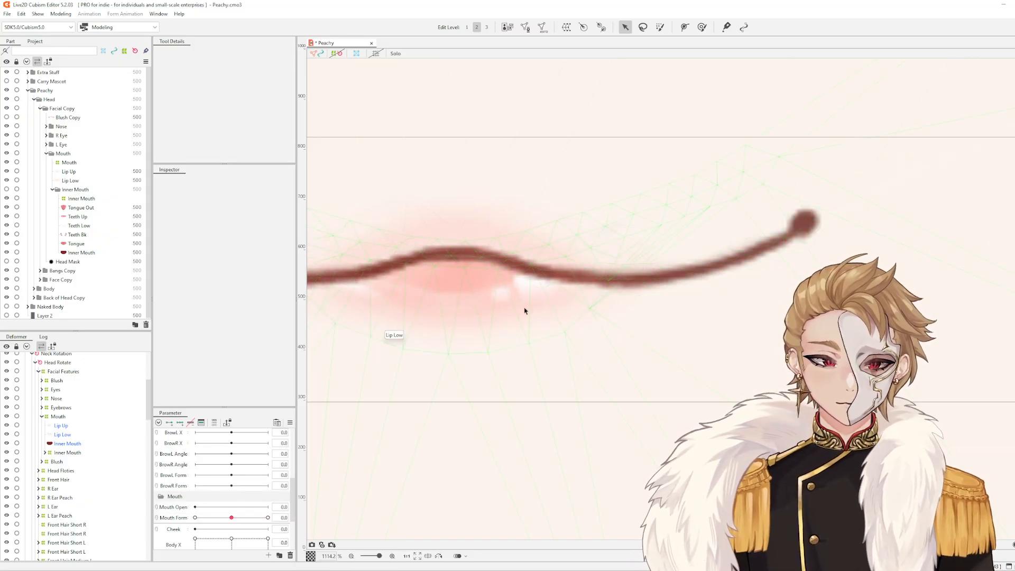
{"action": "scroll", "coordinate": [674, 337], "scroll_direction": "down", "scroll_amount": 3}
{"action": "left_click", "coordinate": [670, 339]}
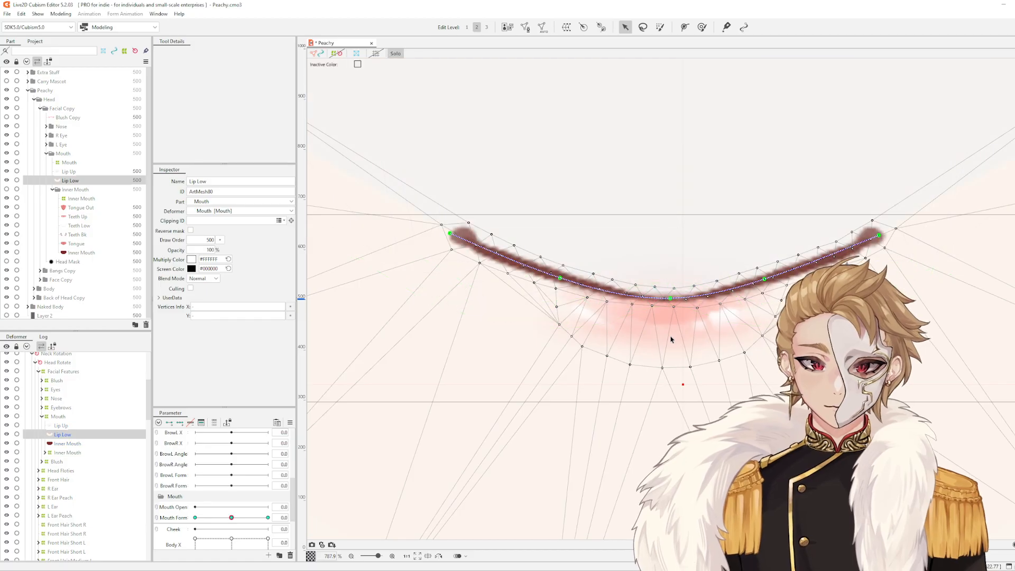
Undo the recent changes to return to the frown at Mouth Form -1.0 with the Lip Low mesh selected
{"action": "key", "text": "ctrl+z"}
{"action": "key", "text": "ctrl+z"}
{"action": "key", "text": "ctrl+z"}
{"action": "key", "text": "ctrl+z"}
{"action": "key", "text": "ctrl+z"}
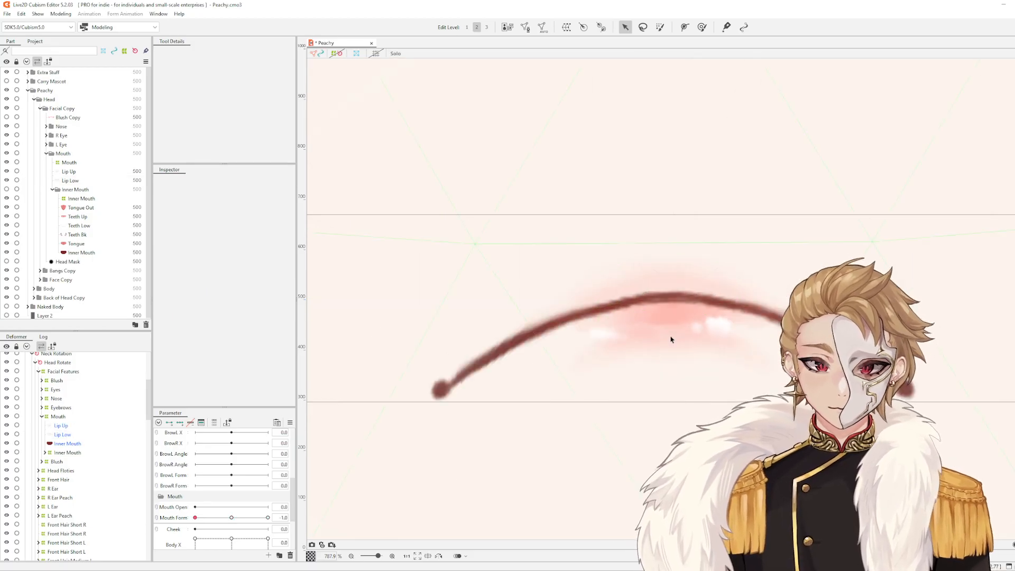
{"action": "key", "text": "ctrl+z"}
{"action": "key", "text": "ctrl+z"}
{"action": "key", "text": "ctrl+z"}
{"action": "key", "text": "ctrl+z"}
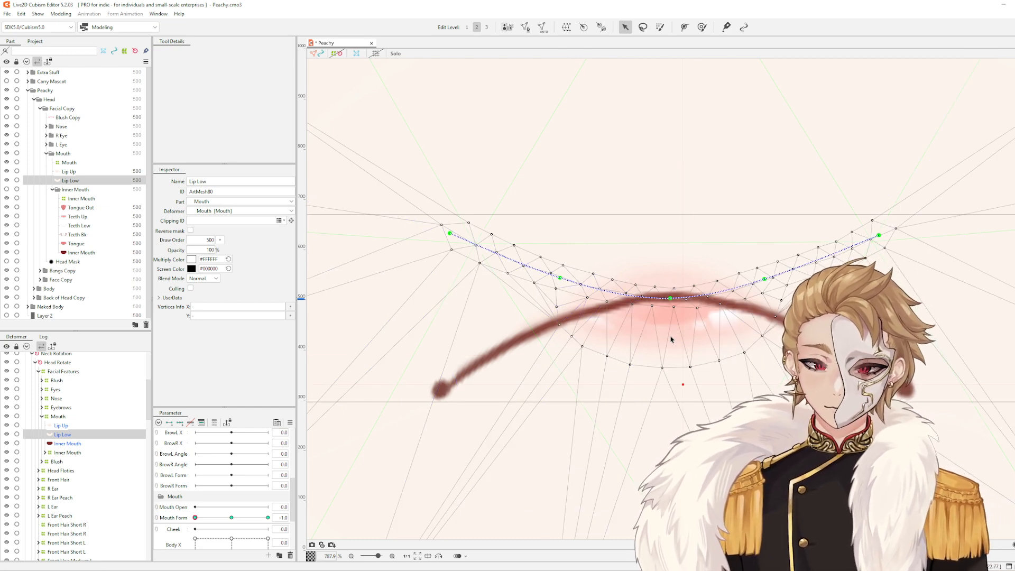
Examine the Lip Low mesh in Solo view and against the full mouth at Mouth Form -1.0, and deselect it
{"action": "key", "text": "s"}
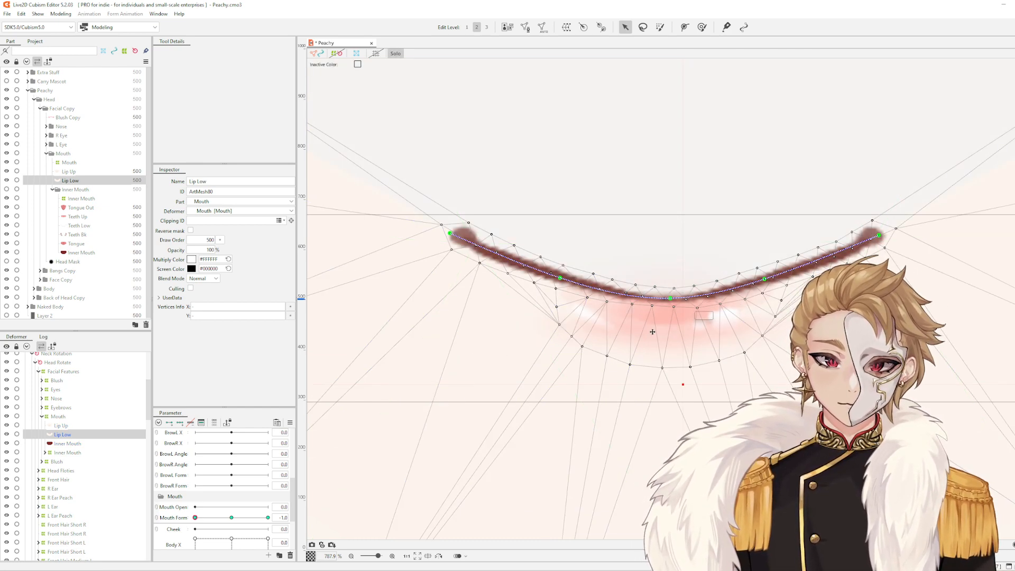
{"action": "scroll", "coordinate": [564, 302], "scroll_direction": "up", "scroll_amount": 3}
{"action": "scroll", "coordinate": [553, 330], "scroll_direction": "down", "scroll_amount": 1}
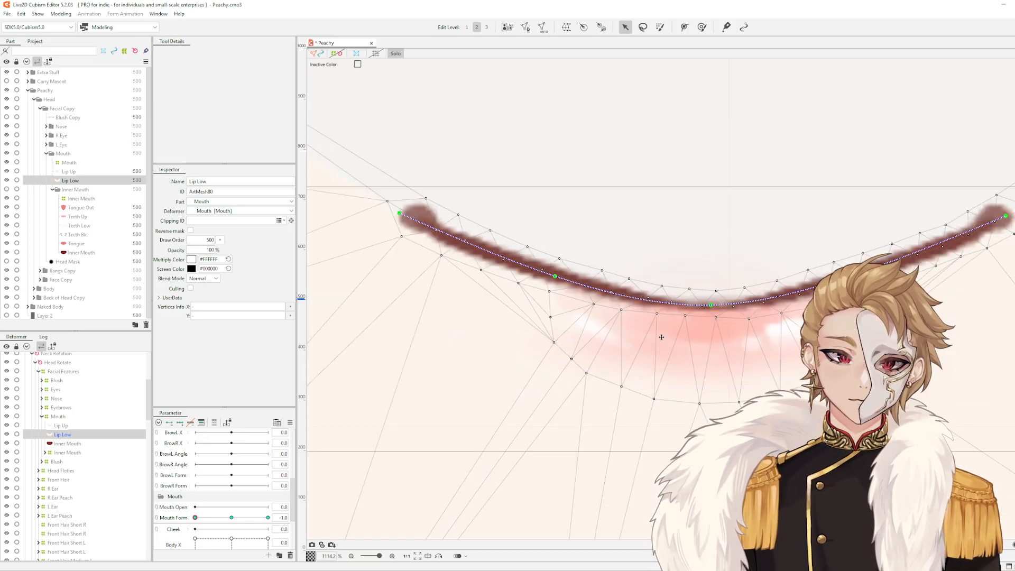
{"action": "left_click_drag", "start_coordinate": [805, 352], "coordinate": [607, 329]}
{"action": "scroll", "coordinate": [692, 332], "scroll_direction": "up", "scroll_amount": 2}
{"action": "key", "text": "s"}
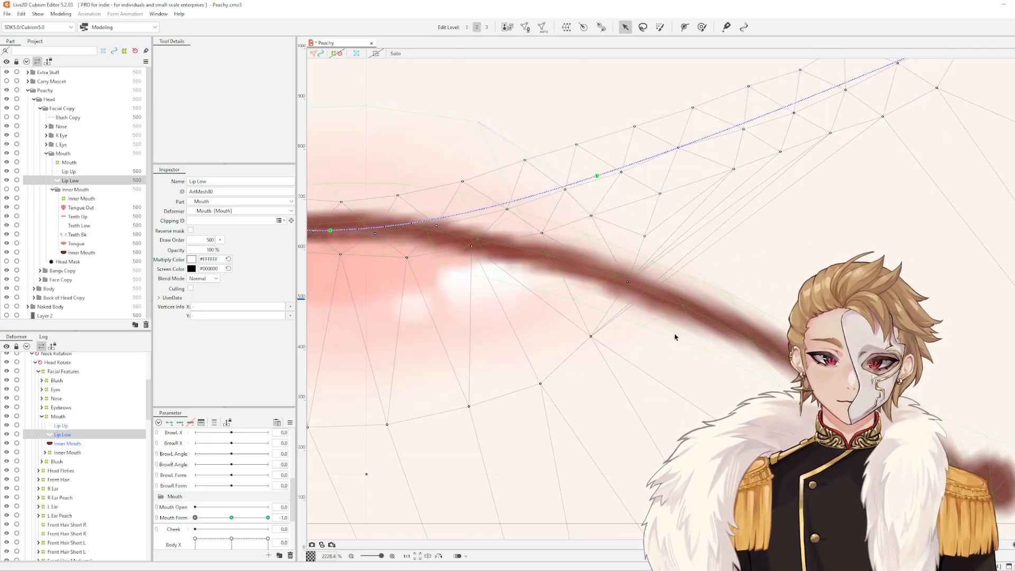
{"action": "key", "text": "s"}
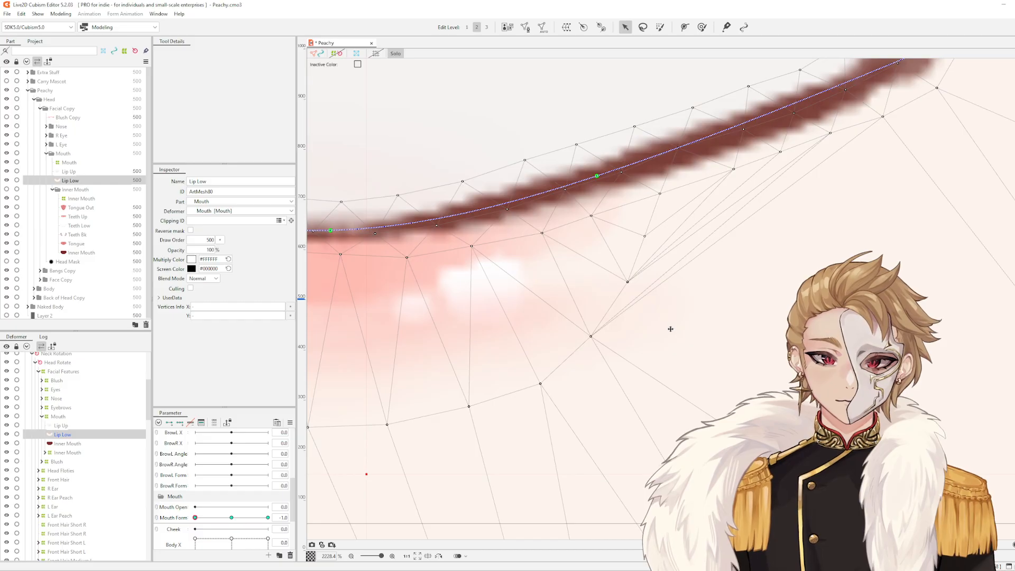
{"action": "scroll", "coordinate": [567, 333], "scroll_direction": "down", "scroll_amount": 2}
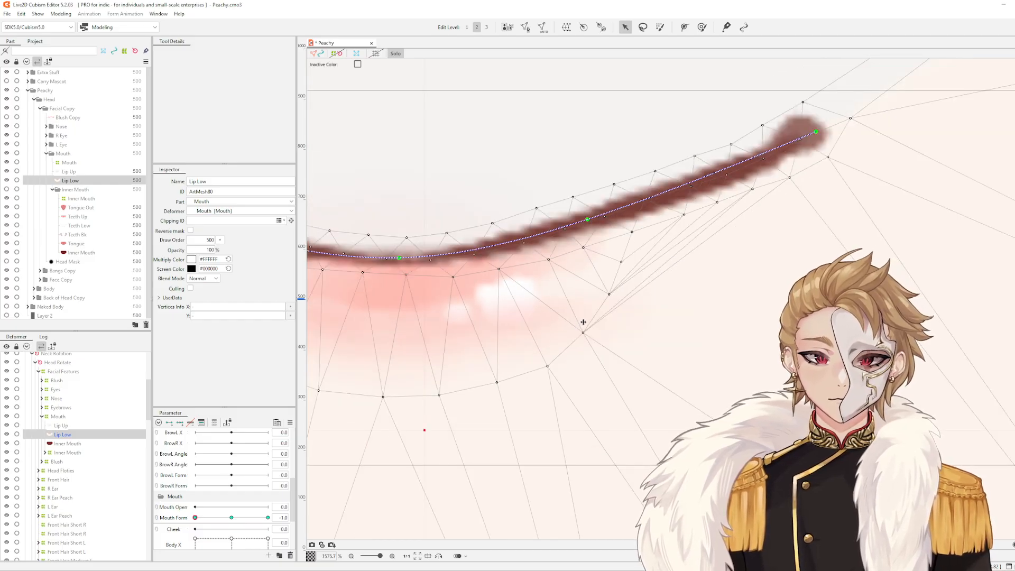
{"action": "left_click_drag", "start_coordinate": [609, 324], "coordinate": [722, 332]}
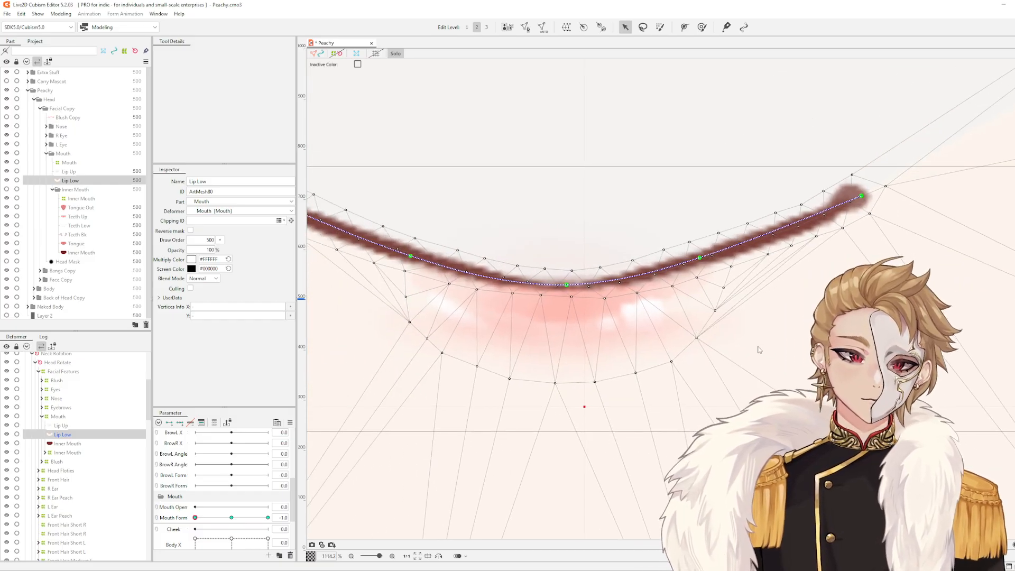
{"action": "key", "text": "s"}
{"action": "scroll", "coordinate": [754, 347], "scroll_direction": "down", "scroll_amount": 1}
{"action": "left_click", "coordinate": [752, 342]}
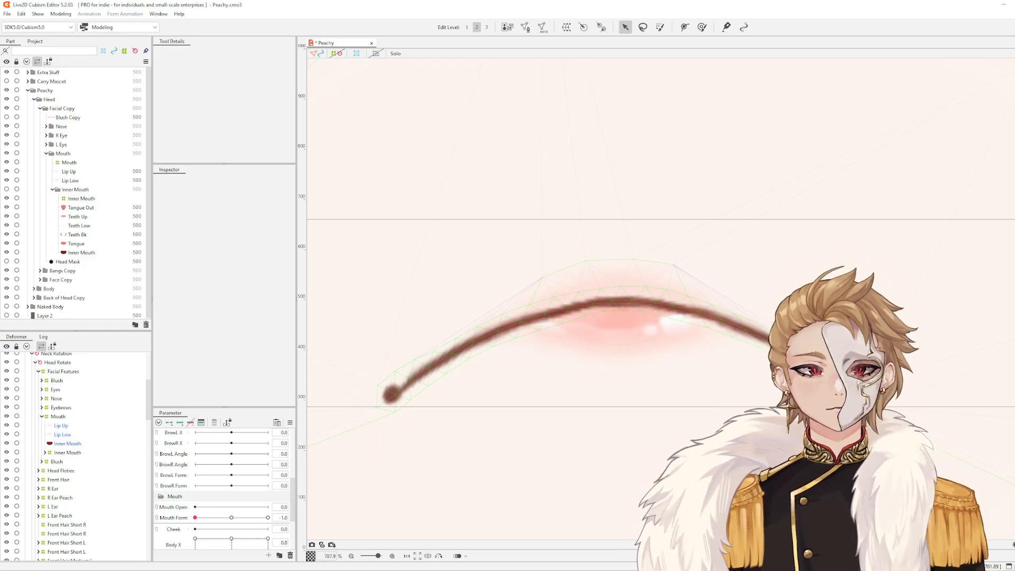
Set Mouth Form to 1.0 and examine the smile's lip line up close and in proportion to the whole face
{"action": "scroll", "coordinate": [795, 201], "scroll_direction": "down", "scroll_amount": 2}
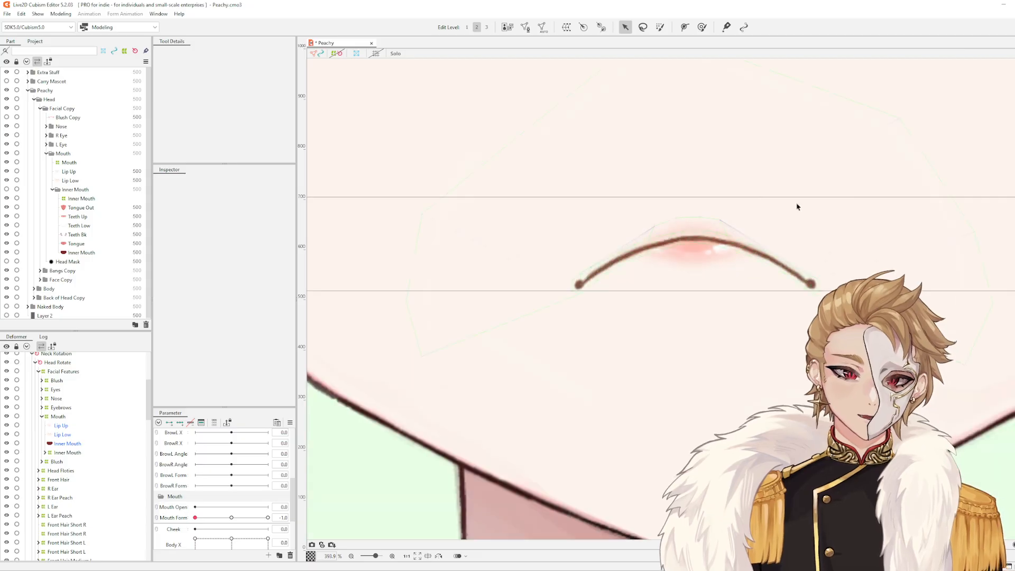
{"action": "left_click_drag", "start_coordinate": [795, 206], "coordinate": [725, 286]}
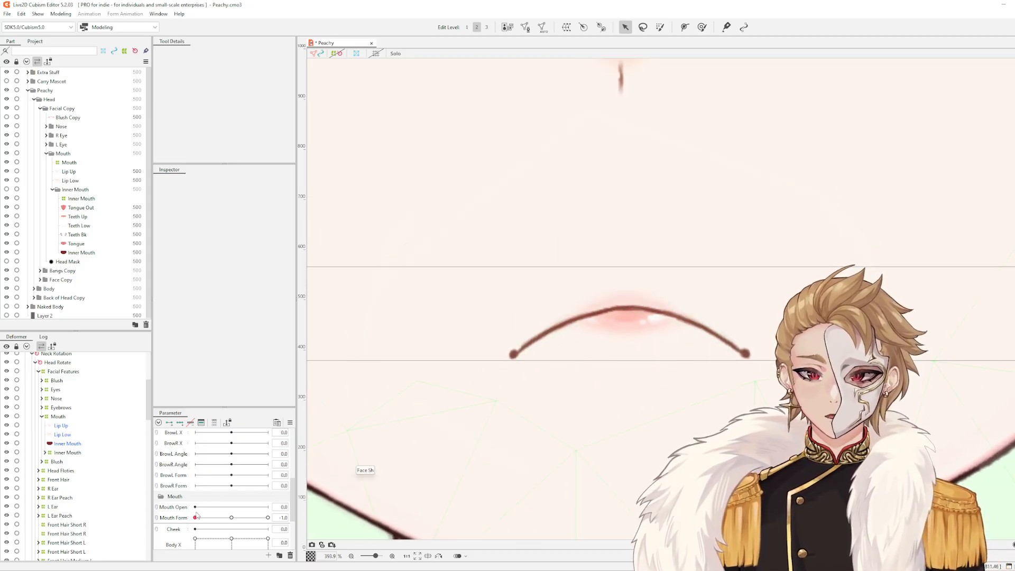
{"action": "left_click_drag", "start_coordinate": [195, 518], "coordinate": [326, 511]}
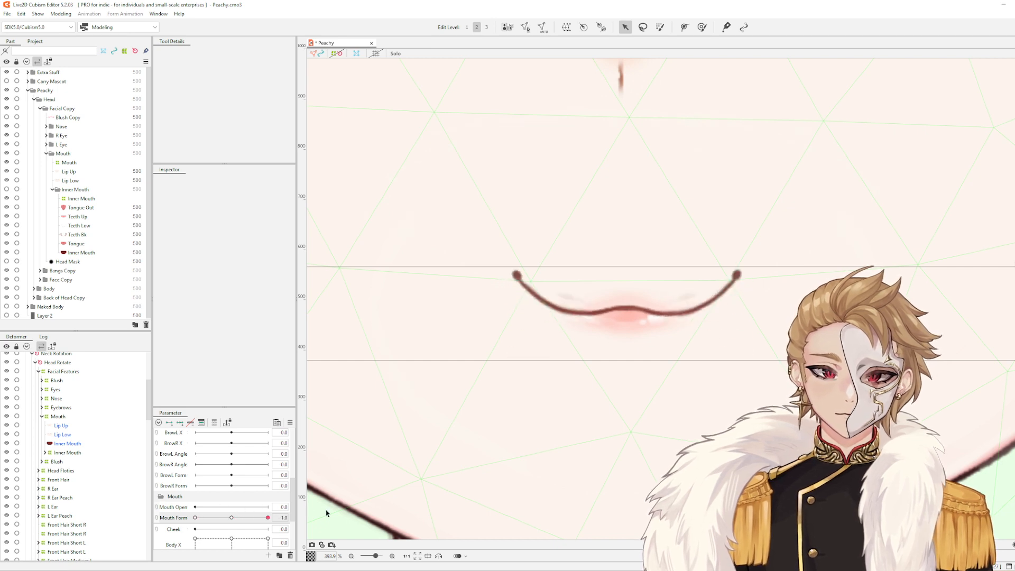
{"action": "scroll", "coordinate": [534, 314], "scroll_direction": "up", "scroll_amount": 3}
{"action": "scroll", "coordinate": [682, 322], "scroll_direction": "down", "scroll_amount": 2}
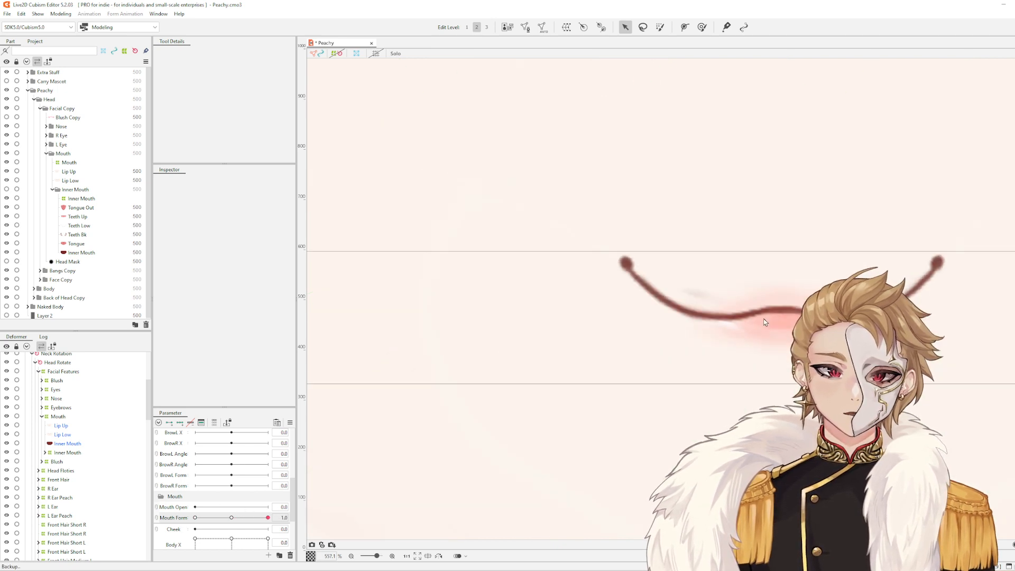
{"action": "left_click", "coordinate": [744, 306]}
{"action": "scroll", "coordinate": [613, 280], "scroll_direction": "up", "scroll_amount": 2}
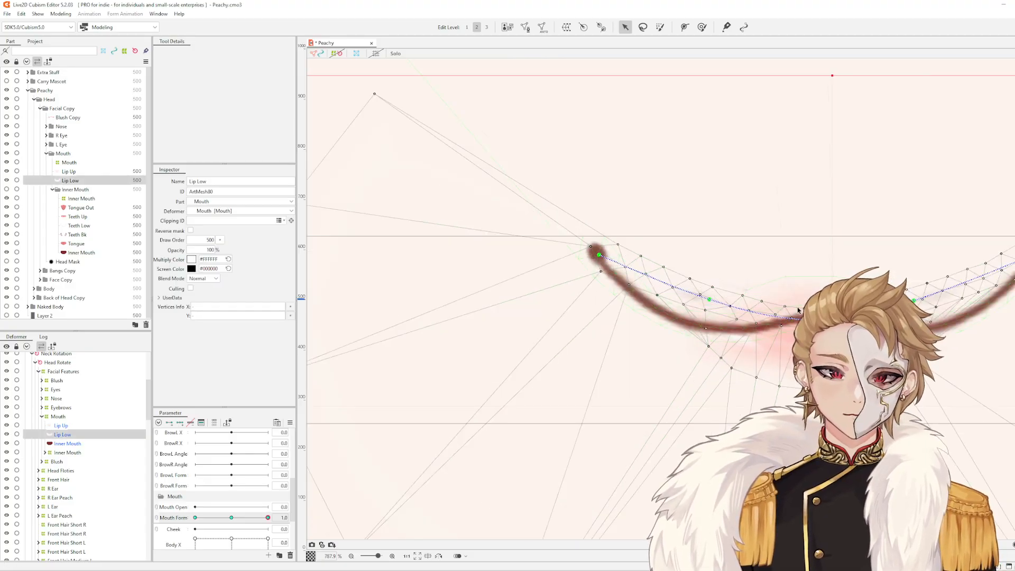
{"action": "scroll", "coordinate": [576, 267], "scroll_direction": "down", "scroll_amount": 1}
{"action": "scroll", "coordinate": [699, 267], "scroll_direction": "up", "scroll_amount": 2}
{"action": "left_click", "coordinate": [793, 265]}
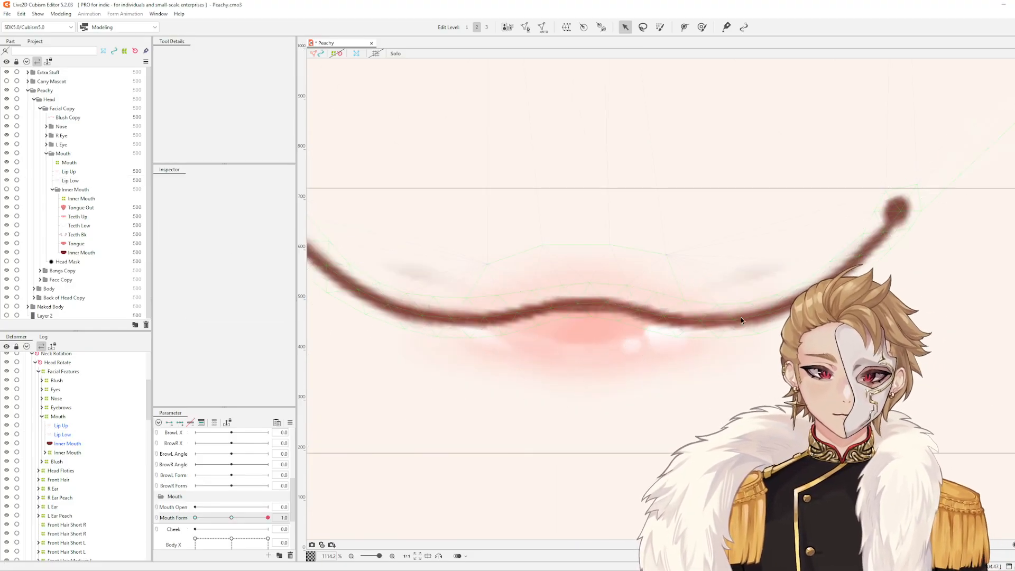
{"action": "scroll", "coordinate": [788, 259], "scroll_direction": "down", "scroll_amount": 5}
{"action": "scroll", "coordinate": [761, 343], "scroll_direction": "up", "scroll_amount": 1}
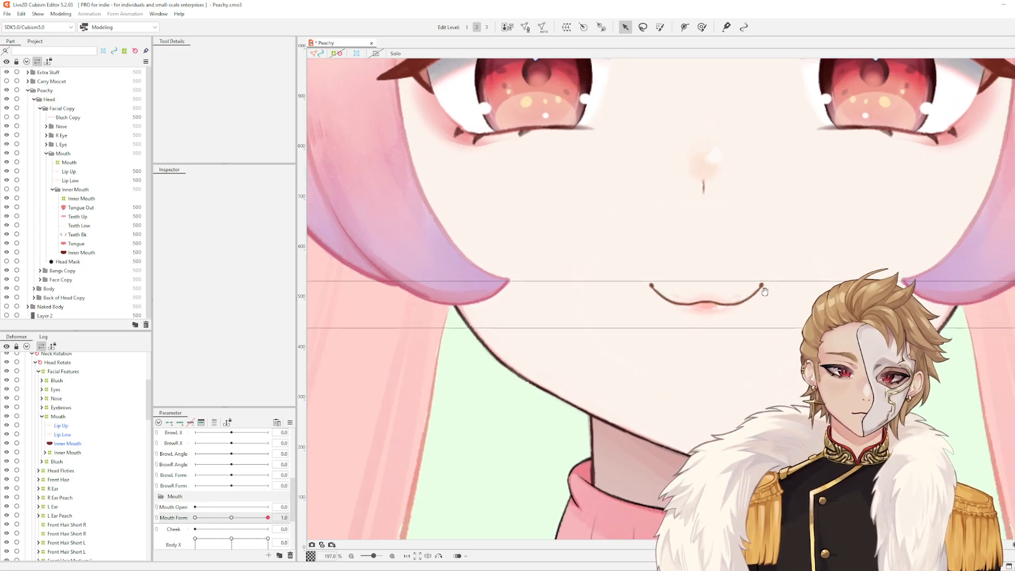
{"action": "scroll", "coordinate": [763, 340], "scroll_direction": "down", "scroll_amount": 2}
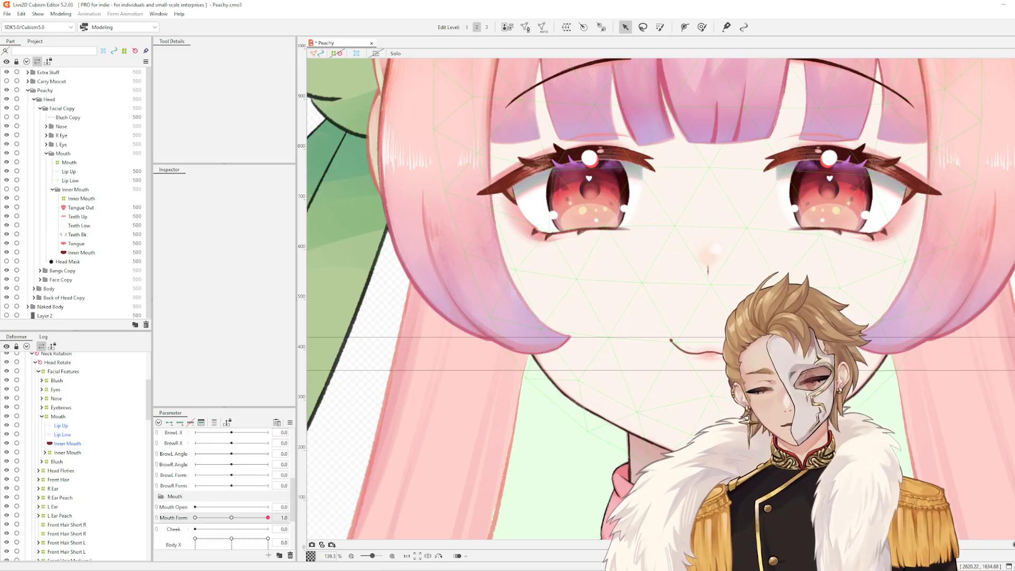
Reset the model's parameters to their default values
{"action": "left_click", "coordinate": [705, 353]}
{"action": "left_click", "coordinate": [290, 423]}
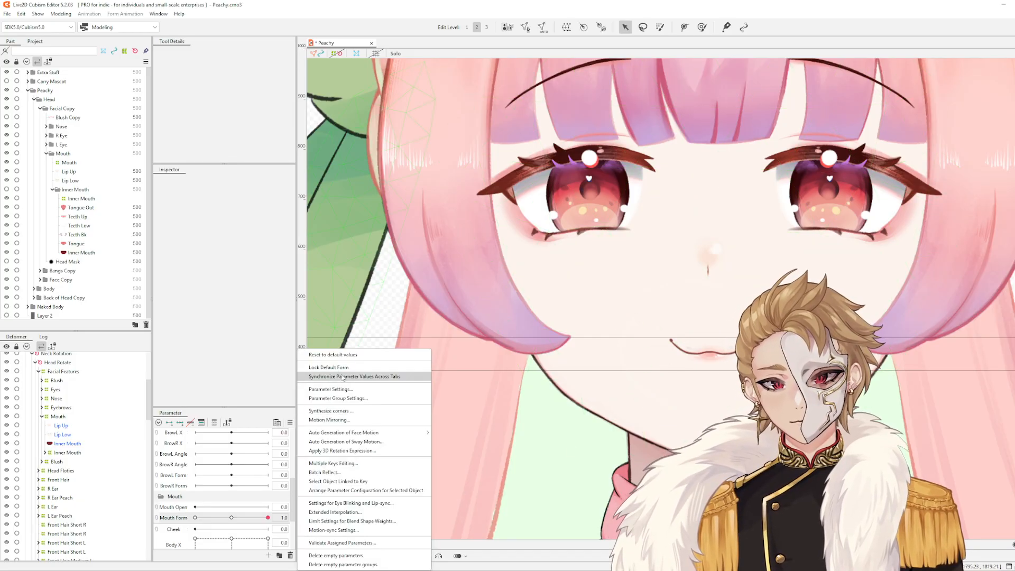
{"action": "left_click", "coordinate": [353, 355]}
{"action": "scroll", "coordinate": [688, 391], "scroll_direction": "up", "scroll_amount": 5}
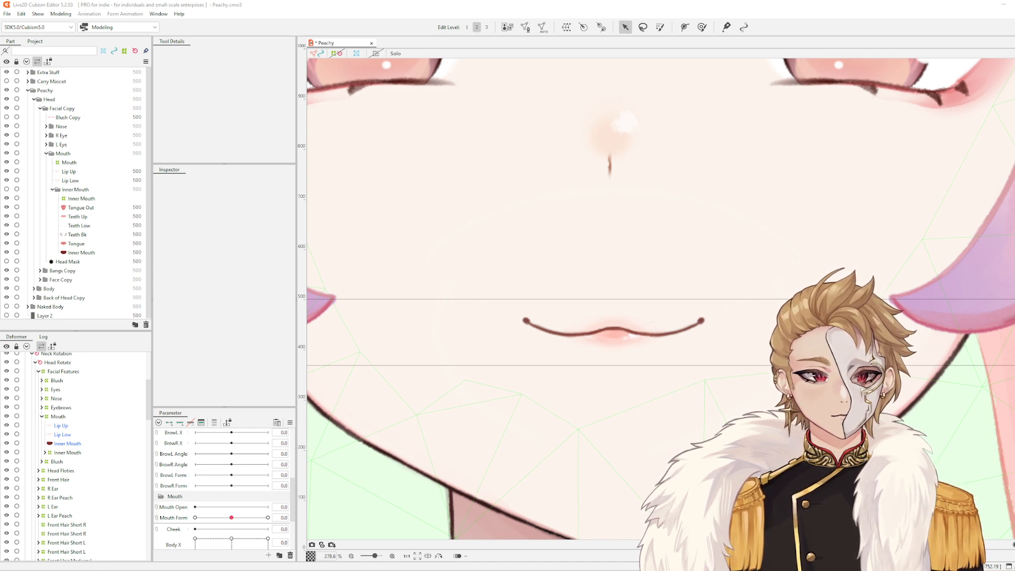
{"action": "scroll", "coordinate": [768, 222], "scroll_direction": "down", "scroll_amount": 4}
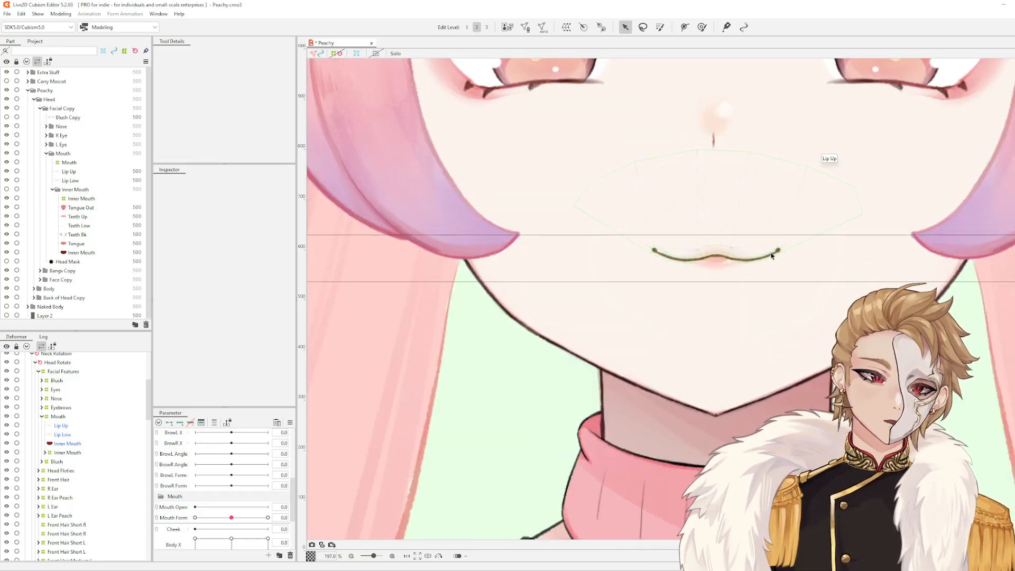
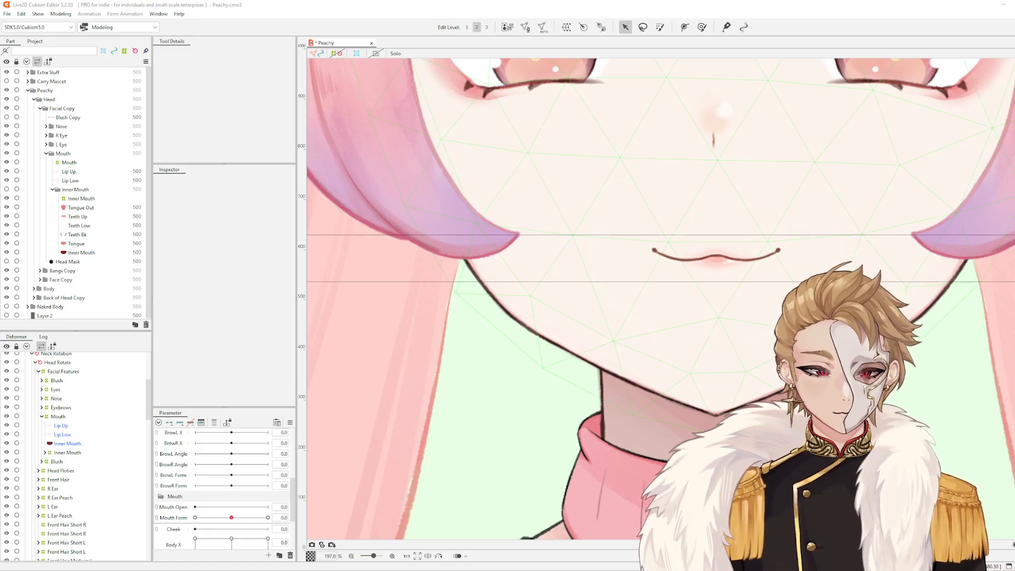
Select the Lip Up mesh, add two keys for it on Mouth Open, and set Mouth Open to 1.0
{"action": "scroll", "coordinate": [720, 308], "scroll_direction": "up", "scroll_amount": 3}
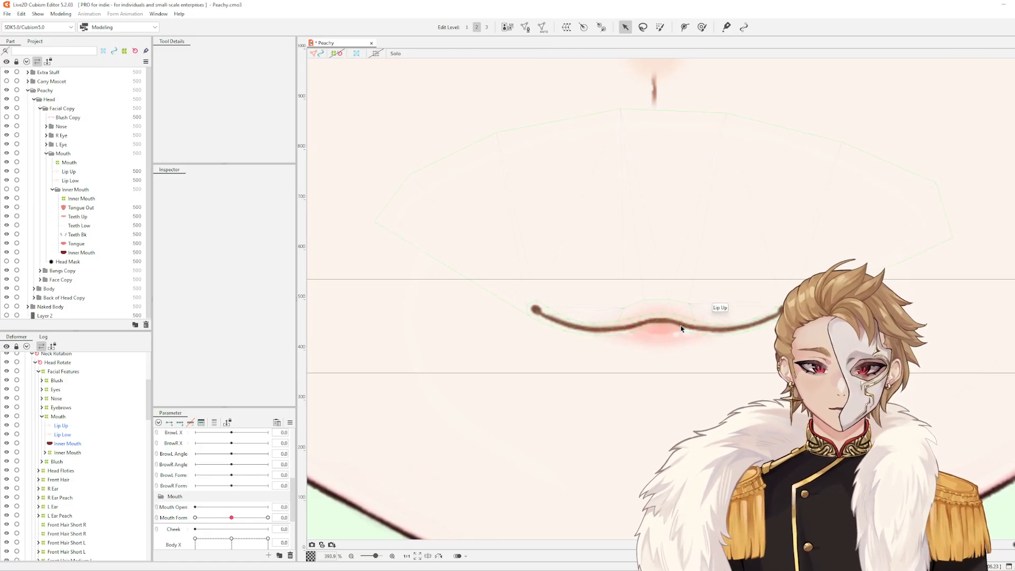
{"action": "left_click", "coordinate": [682, 329]}
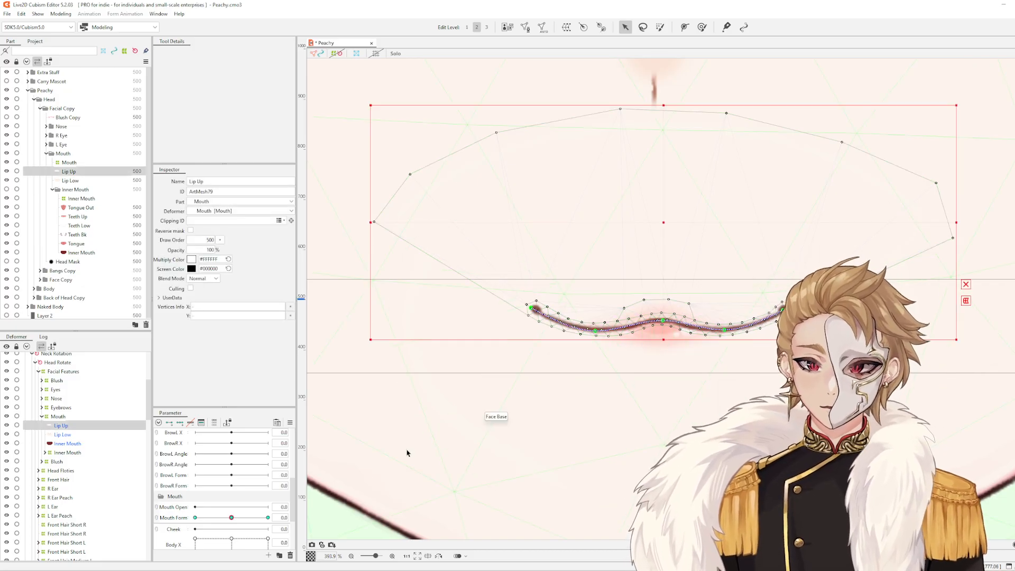
{"action": "left_click", "coordinate": [177, 508]}
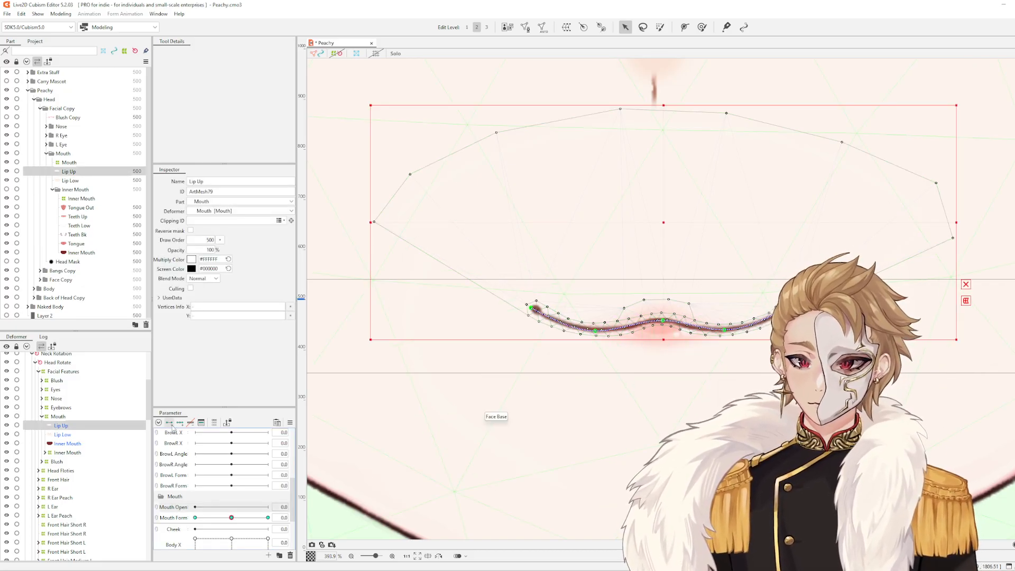
{"action": "left_click_drag", "start_coordinate": [196, 507], "coordinate": [360, 514]}
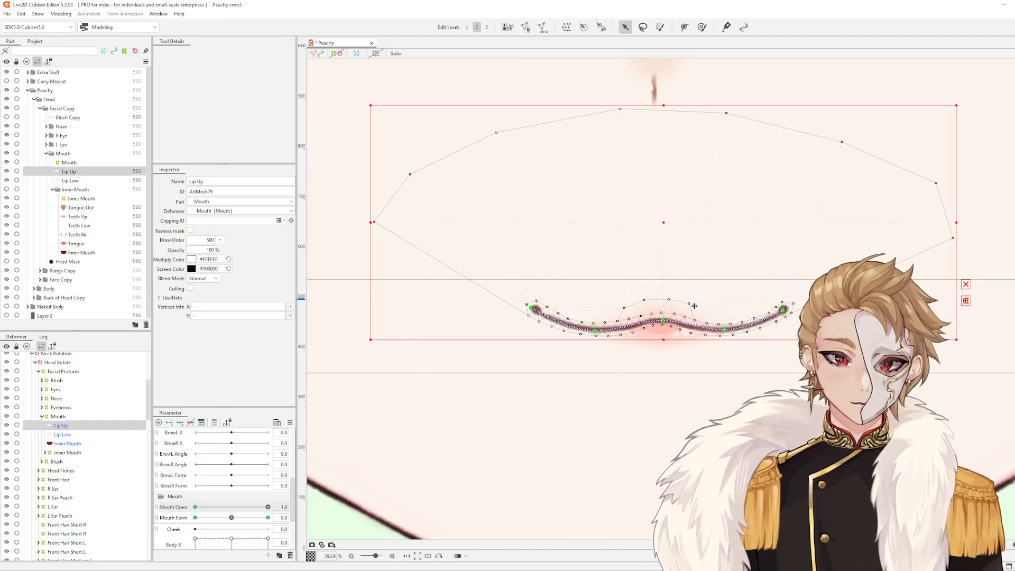
Raise the middle and both side deform path points of Lip Up to arch the upper lip into an open mouth at Mouth Open 1.0
{"action": "scroll", "coordinate": [694, 306], "scroll_direction": "up", "scroll_amount": 2}
{"action": "scroll", "coordinate": [694, 305], "scroll_direction": "down", "scroll_amount": 2}
{"action": "scroll", "coordinate": [694, 306], "scroll_direction": "up", "scroll_amount": 2}
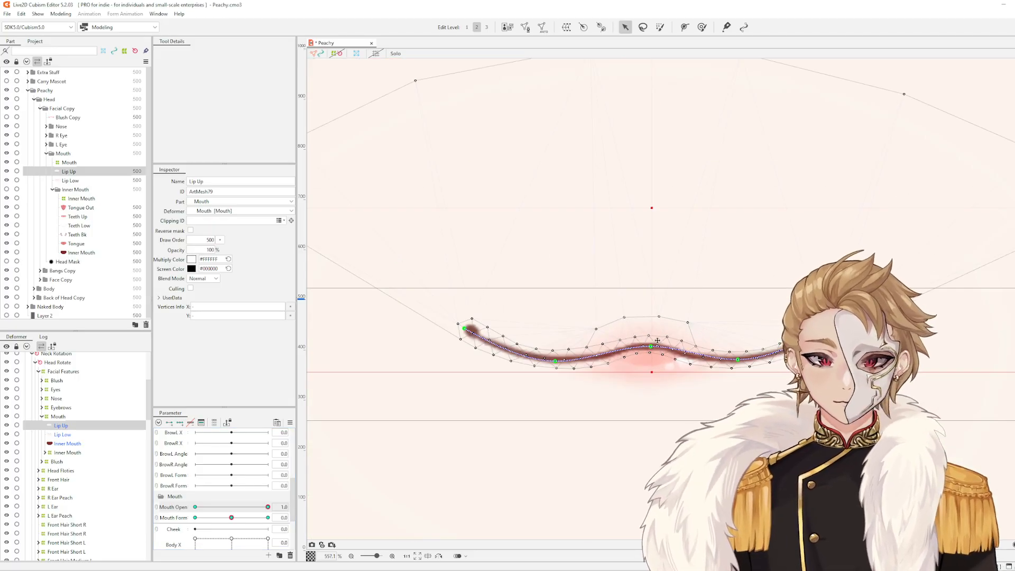
{"action": "left_click_drag", "start_coordinate": [654, 347], "coordinate": [646, 317]}
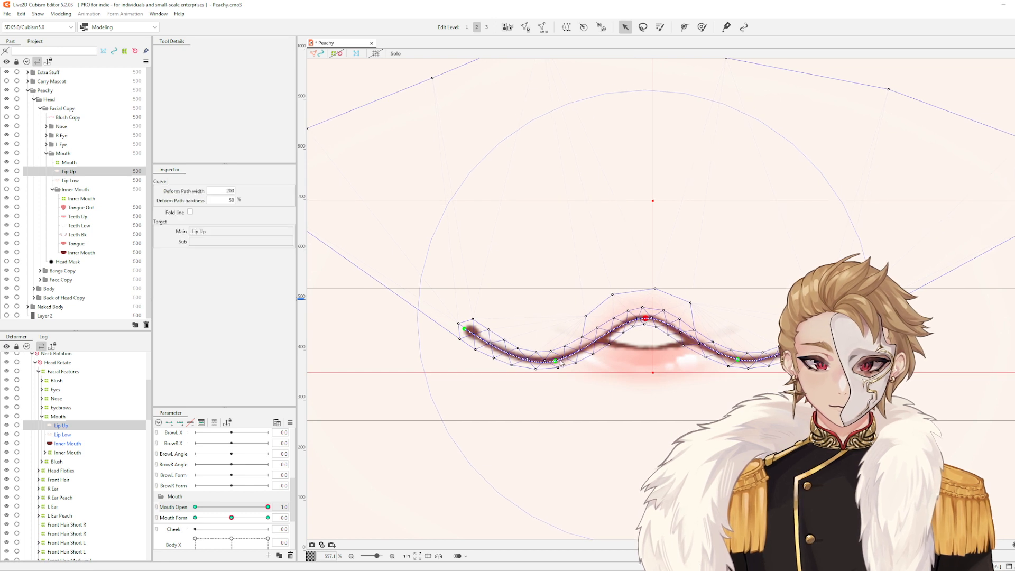
{"action": "left_click_drag", "start_coordinate": [557, 361], "coordinate": [562, 325]}
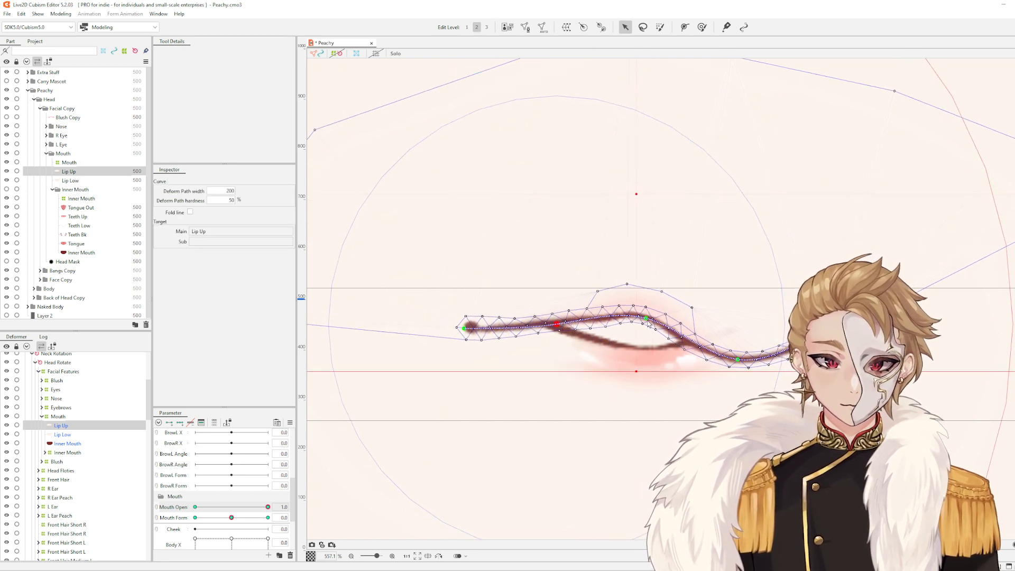
{"action": "left_click_drag", "start_coordinate": [646, 318], "coordinate": [646, 311]}
{"action": "left_click_drag", "start_coordinate": [731, 361], "coordinate": [736, 322]}
{"action": "left_click_drag", "start_coordinate": [650, 315], "coordinate": [650, 304]}
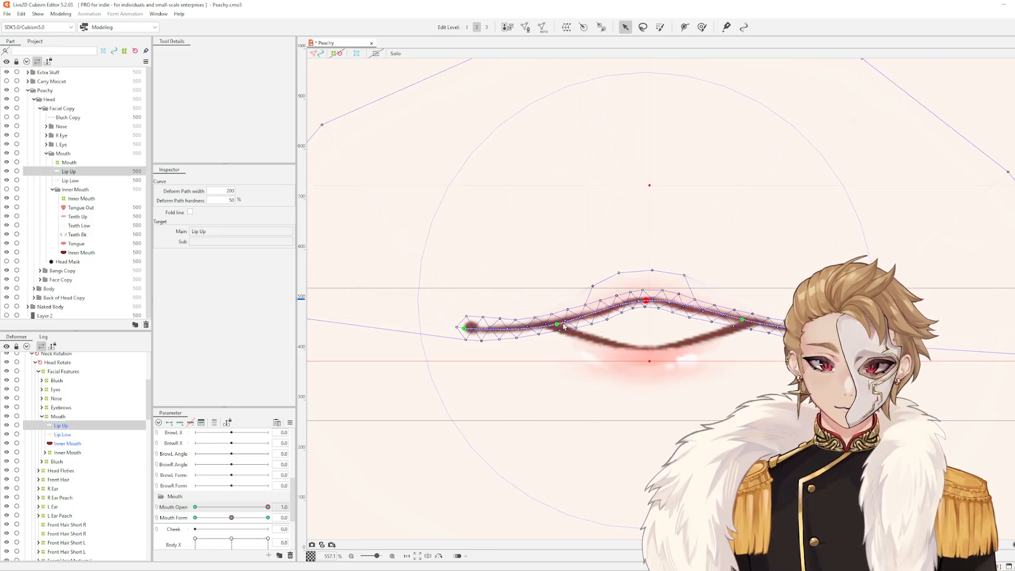
{"action": "left_click_drag", "start_coordinate": [563, 325], "coordinate": [561, 311]}
{"action": "left_click_drag", "start_coordinate": [649, 312], "coordinate": [647, 304]}
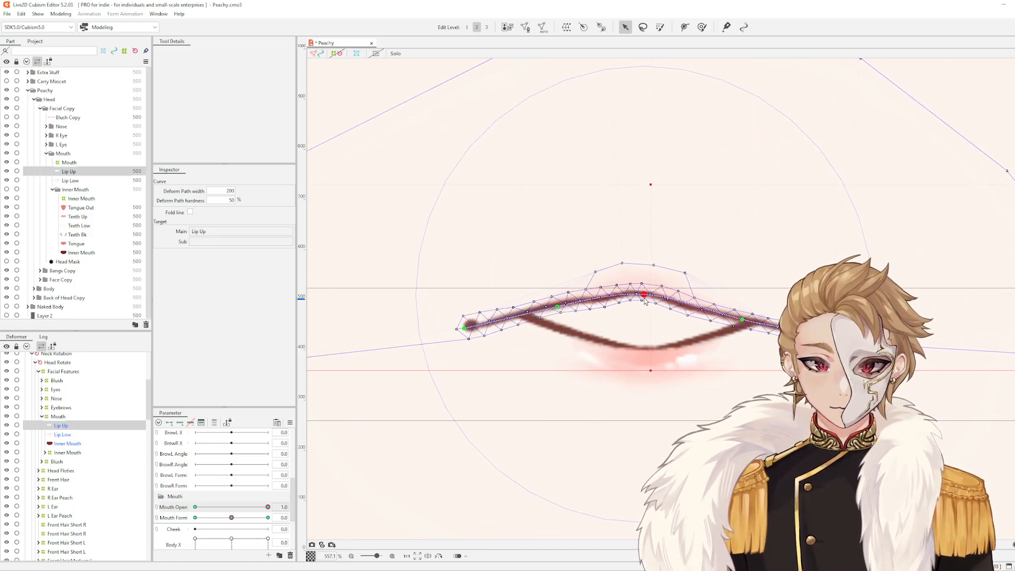
{"action": "left_click_drag", "start_coordinate": [742, 320], "coordinate": [740, 308]}
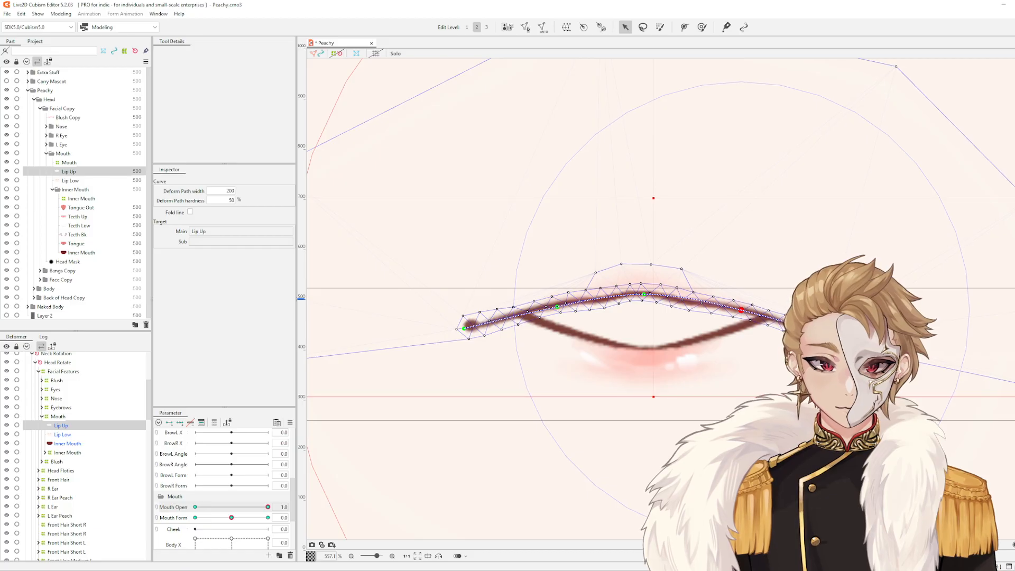
Move the Lip Low mesh down and place the end points of its deform path on both mouth corners
{"action": "left_click", "coordinate": [644, 353]}
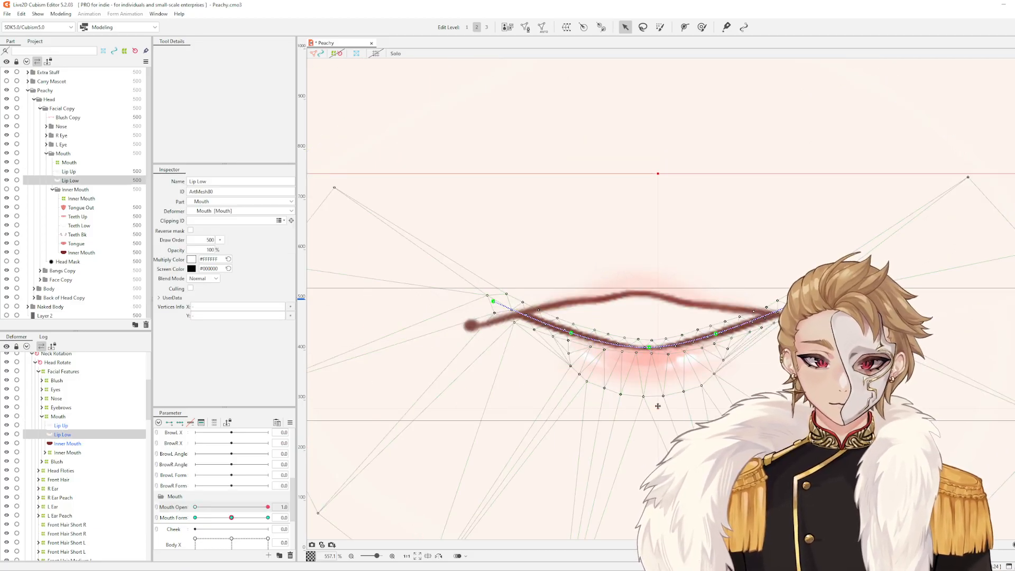
{"action": "left_click_drag", "start_coordinate": [657, 408], "coordinate": [653, 463]}
{"action": "left_click_drag", "start_coordinate": [490, 354], "coordinate": [472, 322]}
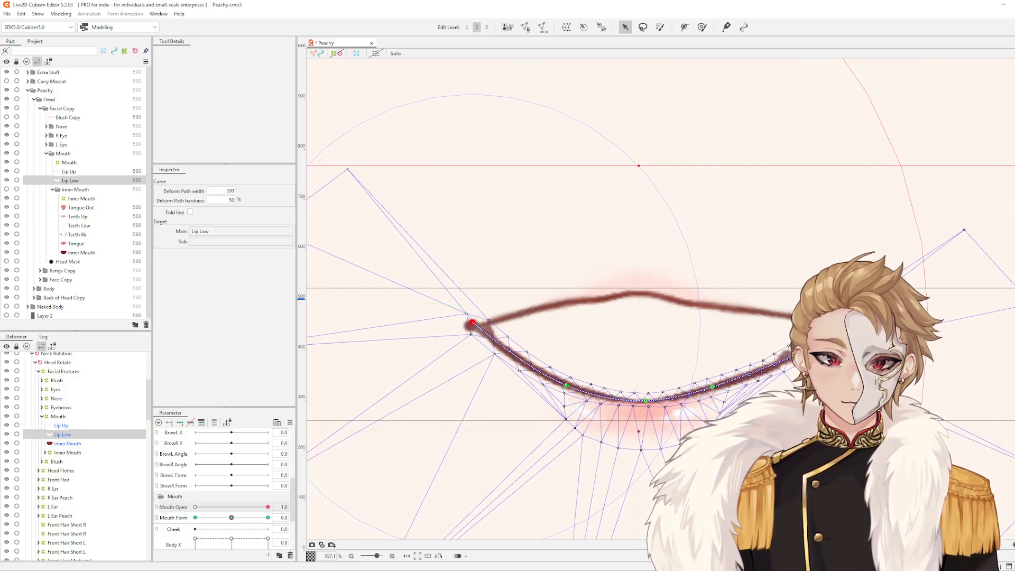
{"action": "left_click_drag", "start_coordinate": [796, 358], "coordinate": [795, 352]}
Lower the middle deform path point of Lip Low and push both side points outward to form a deep, rounded lower lip
{"action": "left_click_drag", "start_coordinate": [646, 400], "coordinate": [643, 424]}
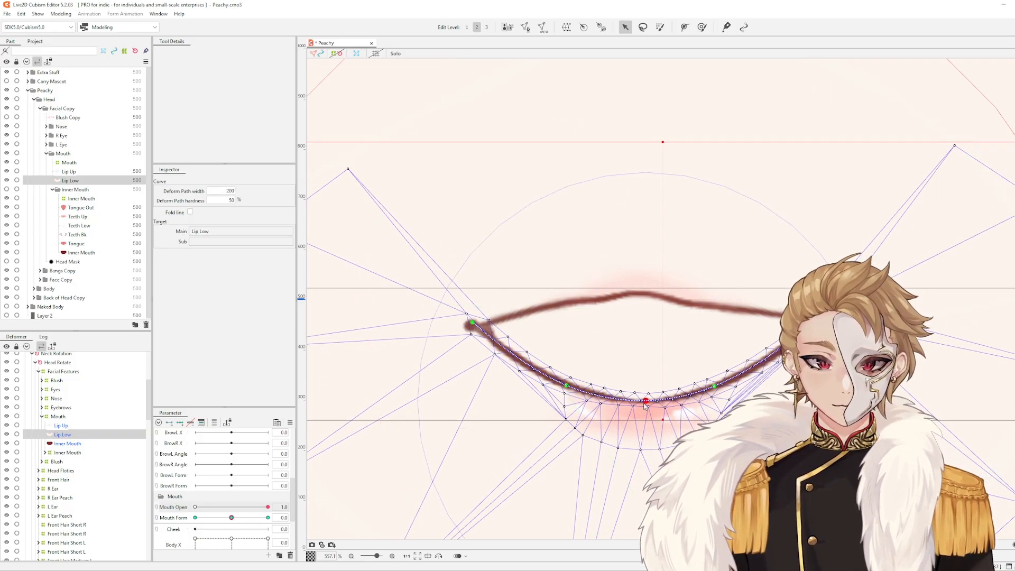
{"action": "left_click_drag", "start_coordinate": [566, 386], "coordinate": [558, 394]}
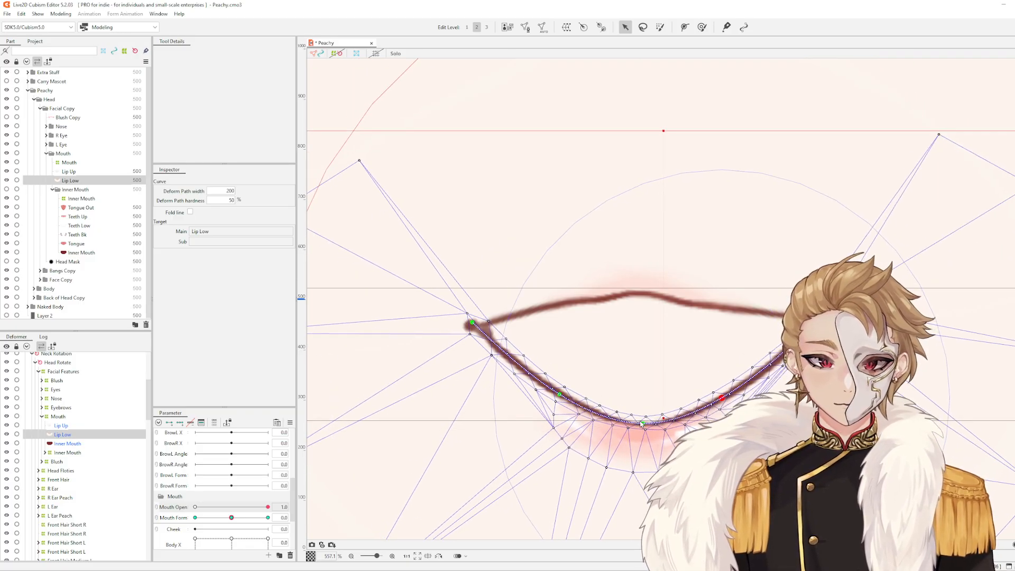
{"action": "left_click_drag", "start_coordinate": [642, 423], "coordinate": [641, 440]}
{"action": "left_click_drag", "start_coordinate": [559, 395], "coordinate": [546, 405]}
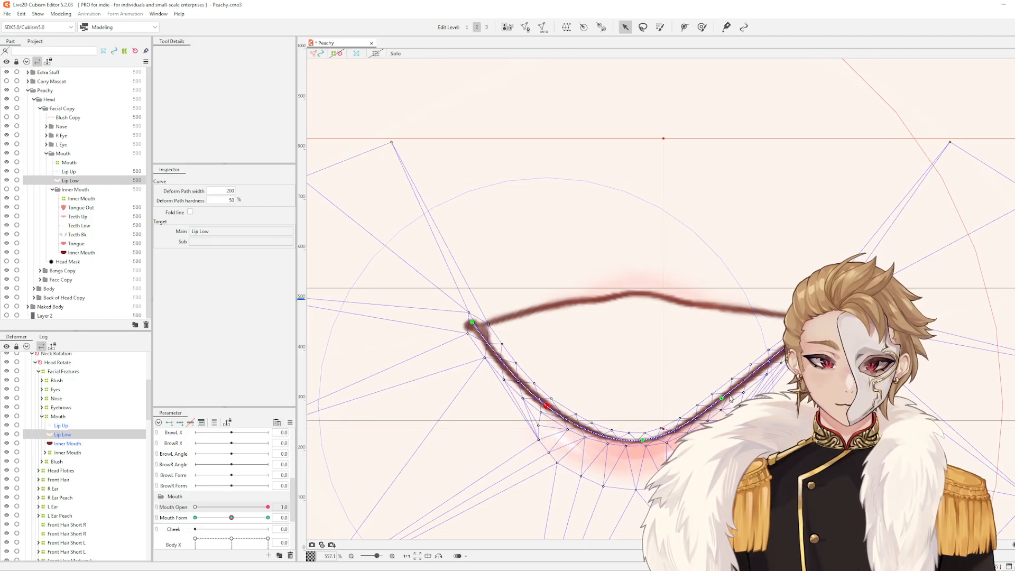
{"action": "left_click_drag", "start_coordinate": [722, 398], "coordinate": [733, 415]}
{"action": "scroll", "coordinate": [744, 366], "scroll_direction": "down", "scroll_amount": 2}
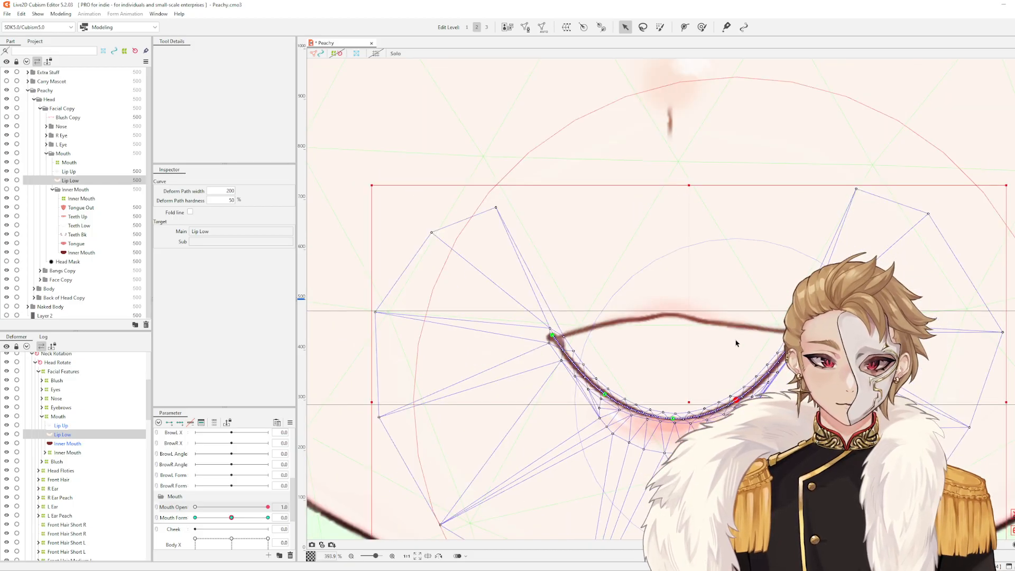
Nudge the middle deform path point of Lip Up and smooth the upper lip line beside its peak with the deform brush
{"action": "left_click", "coordinate": [709, 326]}
{"action": "scroll", "coordinate": [710, 327], "scroll_direction": "up", "scroll_amount": 6}
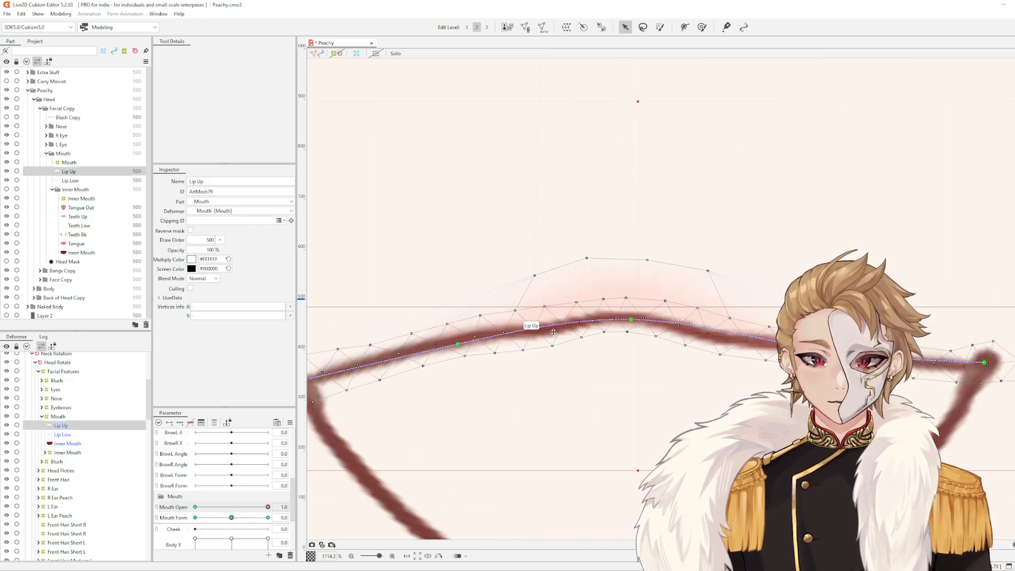
{"action": "mouse_move", "coordinate": [632, 320]}
{"action": "left_mouse_down"}
{"action": "mouse_move", "coordinate": [636, 330]}
{"action": "mouse_move", "coordinate": [635, 319]}
{"action": "left_mouse_up"}
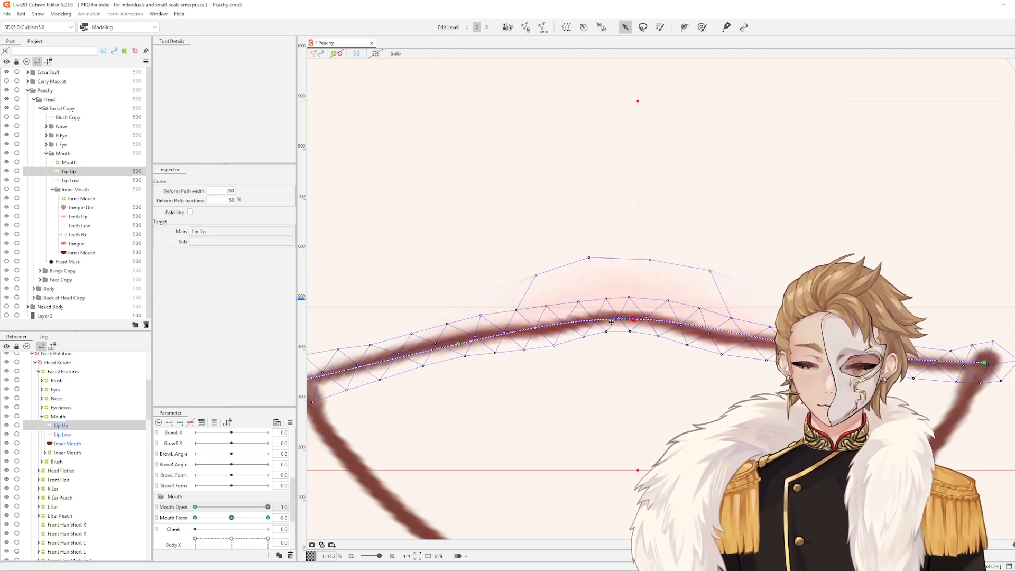
{"action": "key", "text": "b"}
{"action": "left_click_drag", "start_coordinate": [557, 339], "coordinate": [555, 332]}
{"action": "left_click_drag", "start_coordinate": [712, 343], "coordinate": [717, 337]}
{"action": "scroll", "coordinate": [785, 344], "scroll_direction": "down", "scroll_amount": 3}
{"action": "key", "text": "Escape"}
{"action": "scroll", "coordinate": [840, 328], "scroll_direction": "down", "scroll_amount": 3}
{"action": "left_click_drag", "start_coordinate": [892, 322], "coordinate": [761, 287]}
{"action": "scroll", "coordinate": [761, 287], "scroll_direction": "down", "scroll_amount": 5}
{"action": "scroll", "coordinate": [713, 280], "scroll_direction": "up", "scroll_amount": 6}
Smooth the Lip Up line between its peak and the right mouth corner with the deform brush
{"action": "left_click", "coordinate": [817, 342]}
{"action": "scroll", "coordinate": [824, 347], "scroll_direction": "up", "scroll_amount": 3}
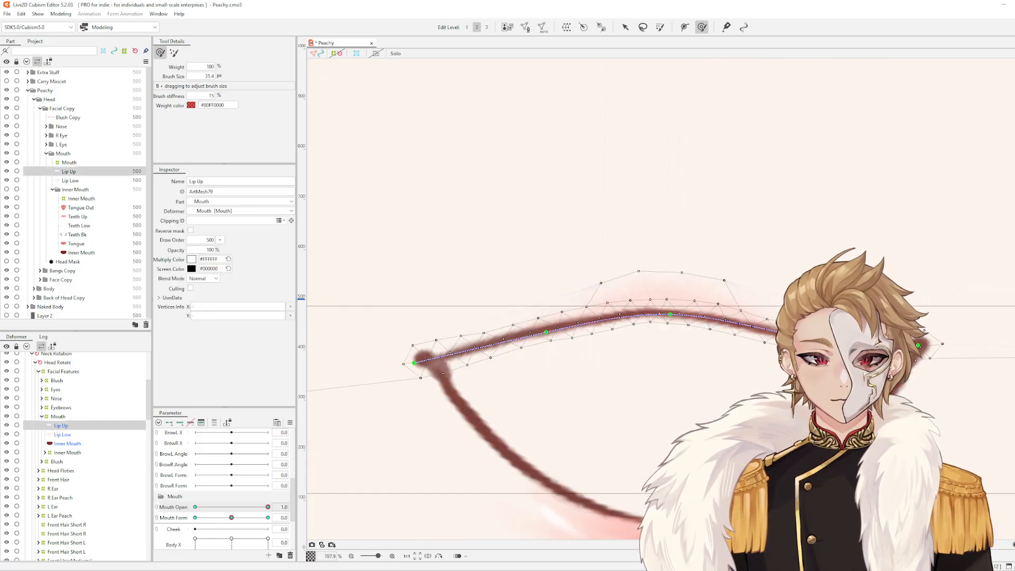
{"action": "key", "text": "v"}
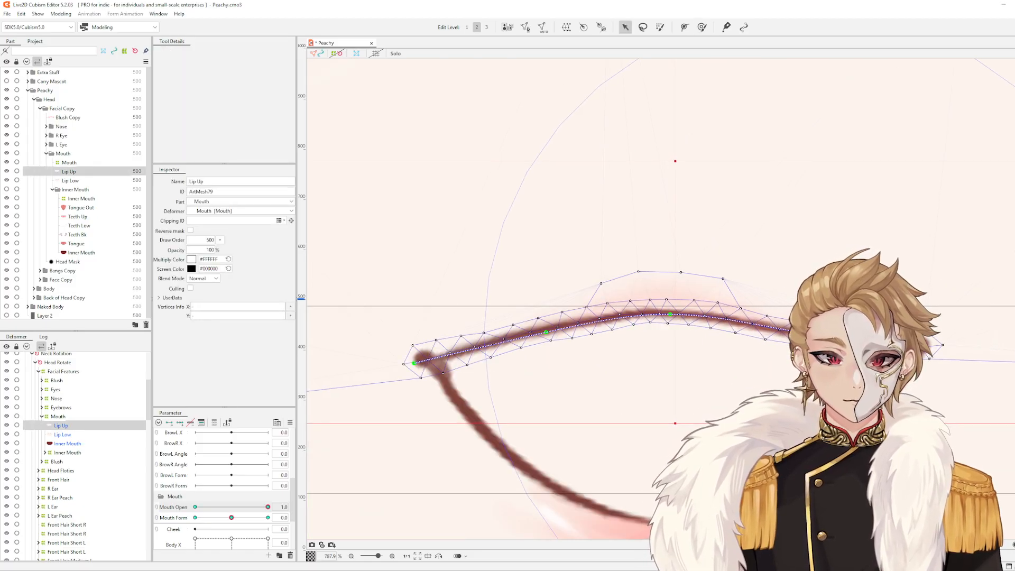
{"action": "left_click", "coordinate": [796, 334]}
{"action": "key", "text": "b"}
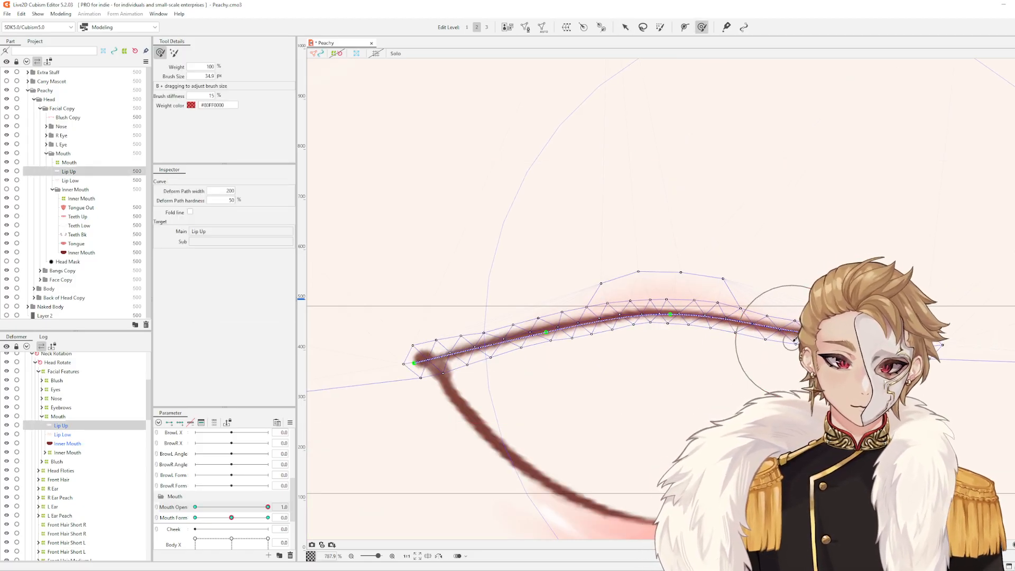
{"action": "left_click_drag", "start_coordinate": [793, 341], "coordinate": [798, 334]}
{"action": "scroll", "coordinate": [876, 336], "scroll_direction": "down", "scroll_amount": 1}
{"action": "key", "text": "Escape"}
{"action": "scroll", "coordinate": [876, 336], "scroll_direction": "down", "scroll_amount": 2}
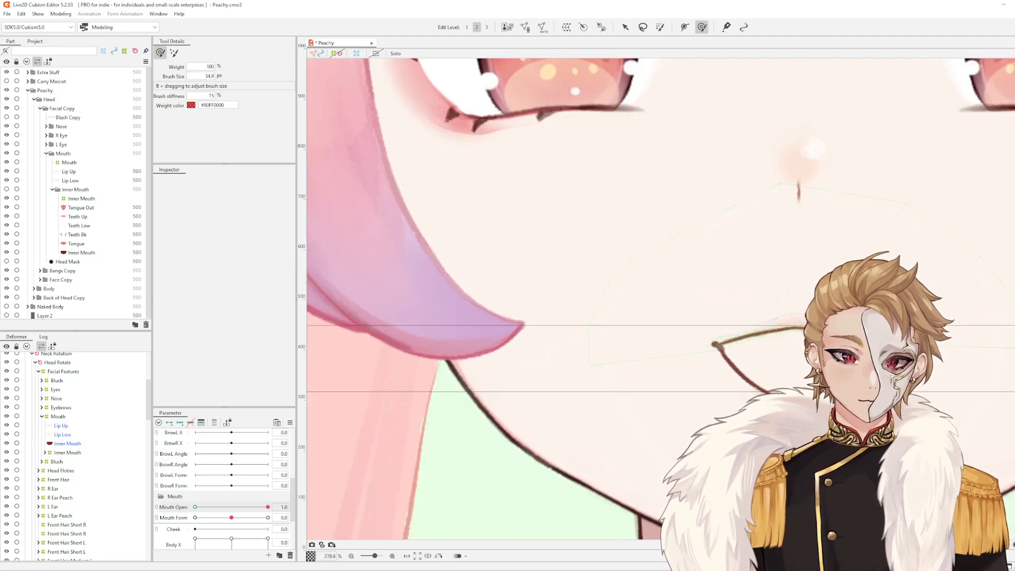
Refine the Lip Low deform path by shifting its left corner point up and outward and adjusting both side points
{"action": "left_click_drag", "start_coordinate": [897, 318], "coordinate": [783, 282]}
{"action": "scroll", "coordinate": [788, 278], "scroll_direction": "down", "scroll_amount": 1}
{"action": "scroll", "coordinate": [765, 283], "scroll_direction": "up", "scroll_amount": 3}
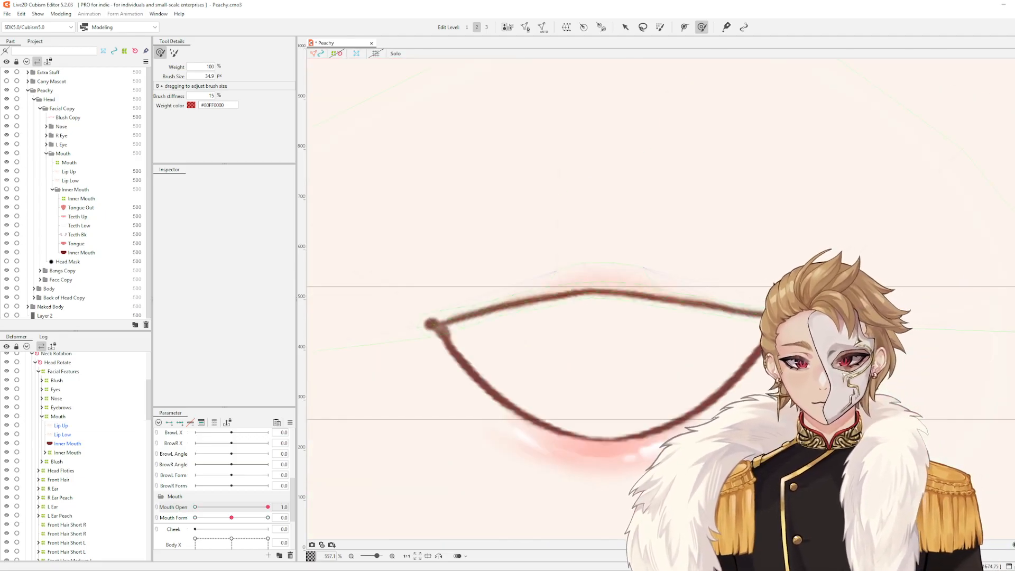
{"action": "scroll", "coordinate": [778, 287], "scroll_direction": "down", "scroll_amount": 4}
{"action": "scroll", "coordinate": [698, 297], "scroll_direction": "up", "scroll_amount": 3}
{"action": "left_click_drag", "start_coordinate": [862, 381], "coordinate": [597, 379]}
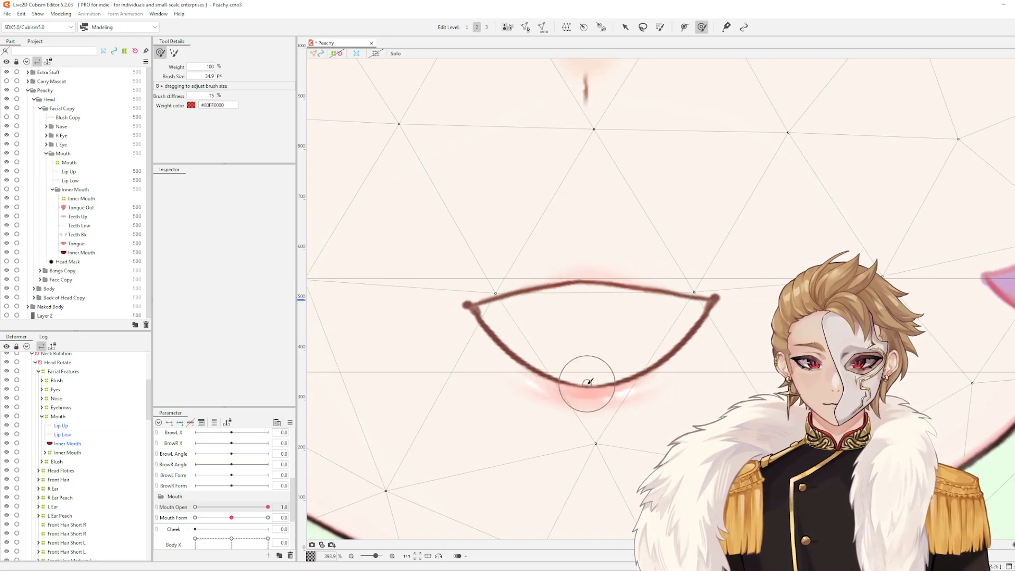
{"action": "left_click", "coordinate": [586, 382]}
{"action": "key", "text": "Escape"}
{"action": "left_click", "coordinate": [594, 398]}
{"action": "key", "text": "v"}
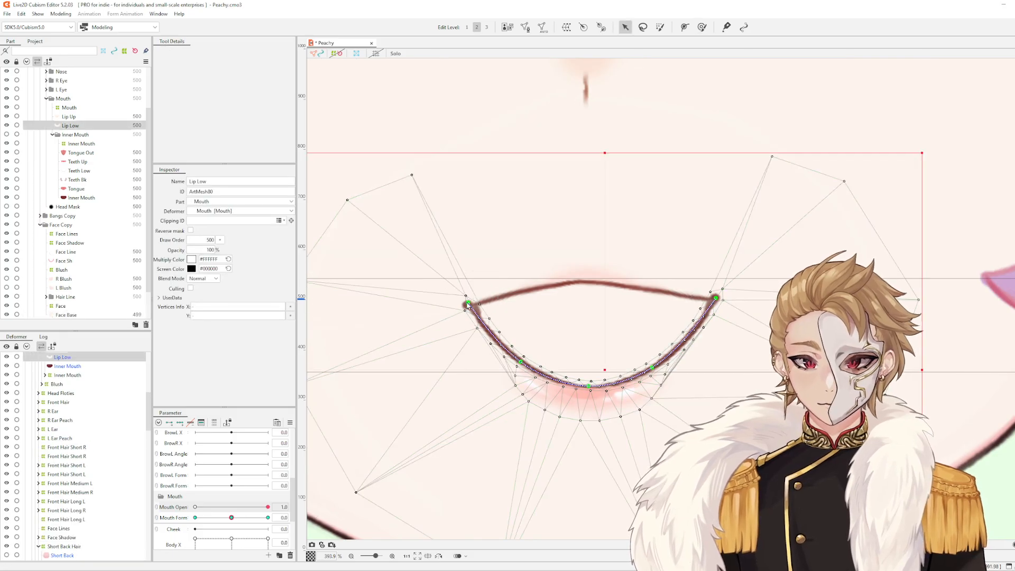
{"action": "left_click_drag", "start_coordinate": [468, 304], "coordinate": [461, 299]}
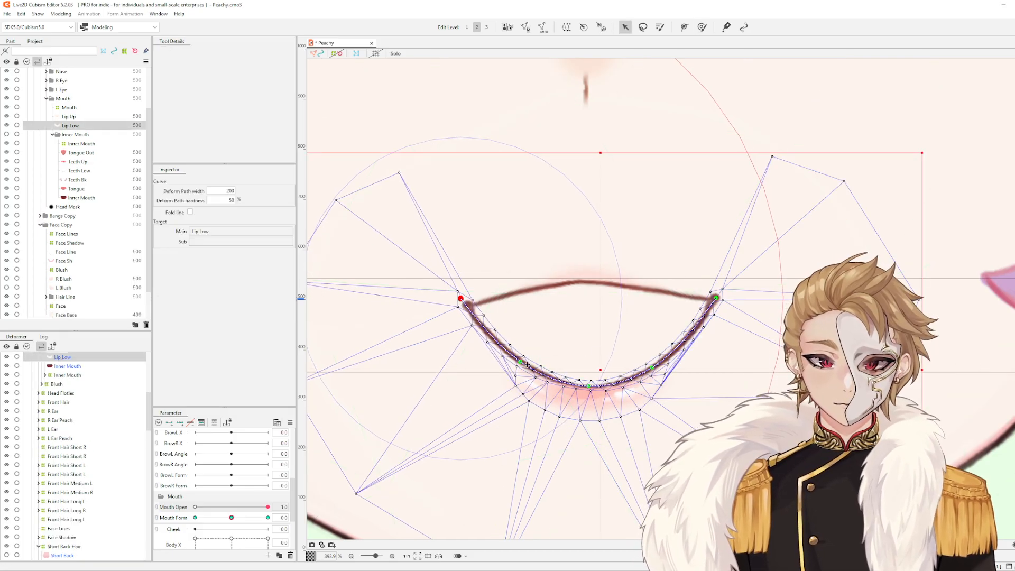
{"action": "left_click_drag", "start_coordinate": [527, 365], "coordinate": [524, 361]}
{"action": "left_click", "coordinate": [654, 369]}
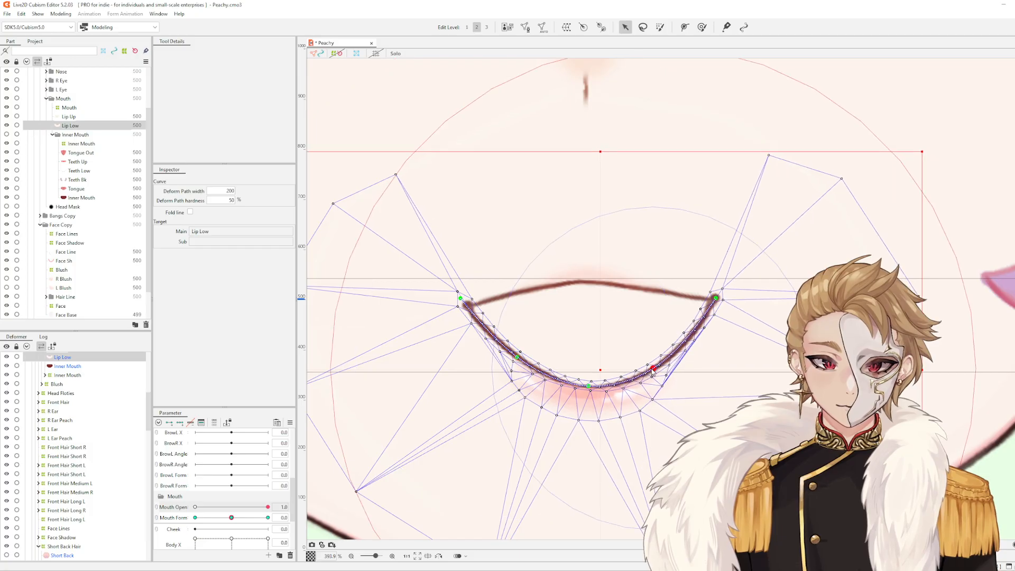
{"action": "left_click_drag", "start_coordinate": [652, 370], "coordinate": [650, 369]}
{"action": "key", "text": "Escape"}
Set Mouth Open to 0.0 and compare the closed mouth with the open shape on the whole face
{"action": "scroll", "coordinate": [672, 343], "scroll_direction": "down", "scroll_amount": 5}
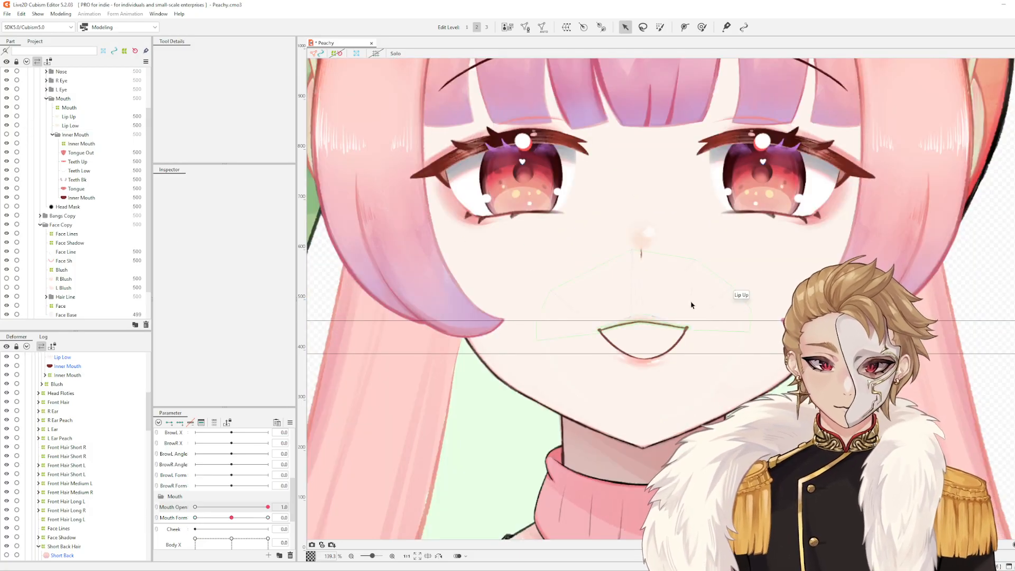
{"action": "left_click_drag", "start_coordinate": [674, 299], "coordinate": [657, 323]}
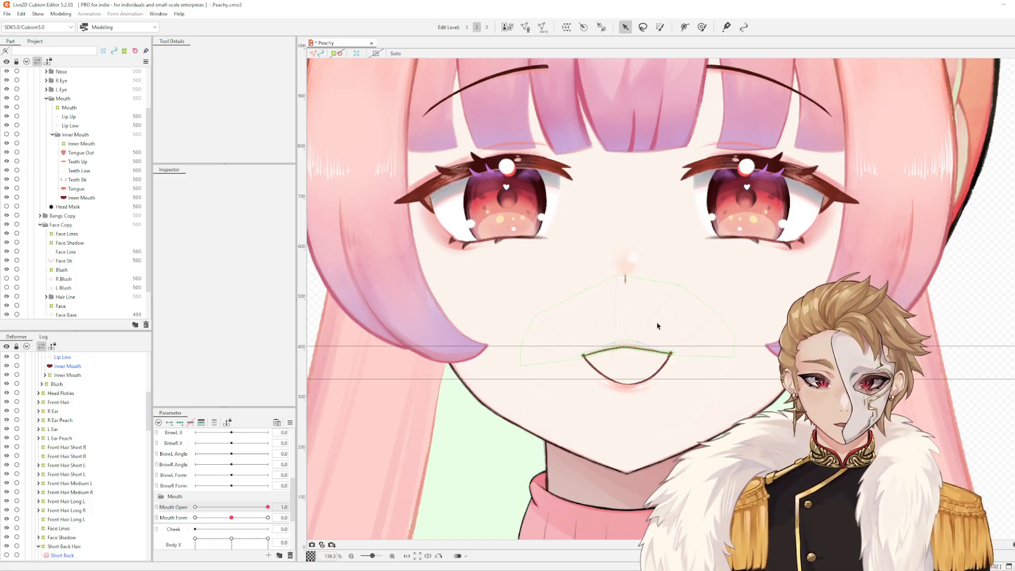
{"action": "scroll", "coordinate": [658, 326], "scroll_direction": "up", "scroll_amount": 3}
{"action": "left_click_drag", "start_coordinate": [267, 506], "coordinate": [116, 508]}
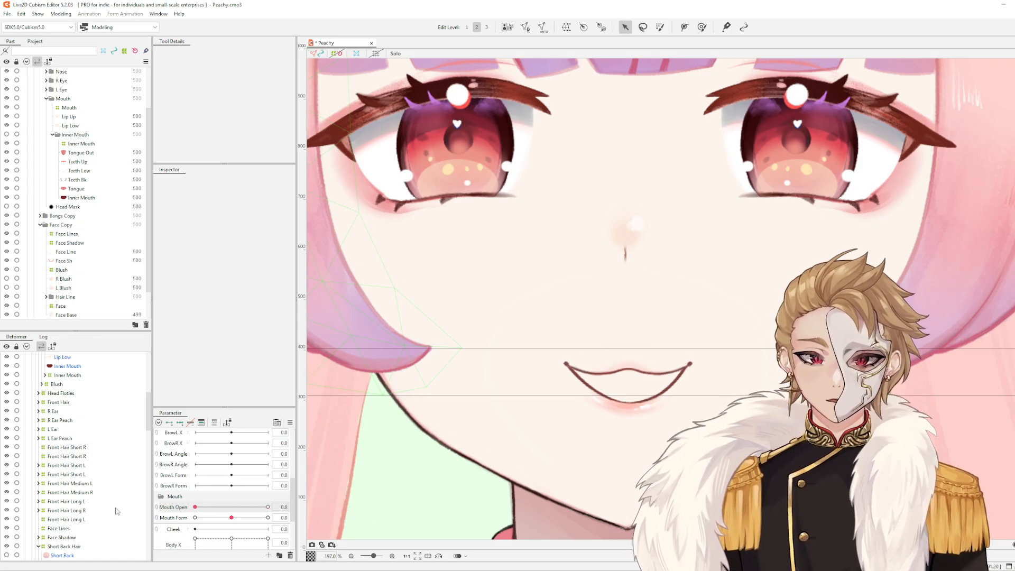
{"action": "scroll", "coordinate": [664, 381], "scroll_direction": "up", "scroll_amount": 3}
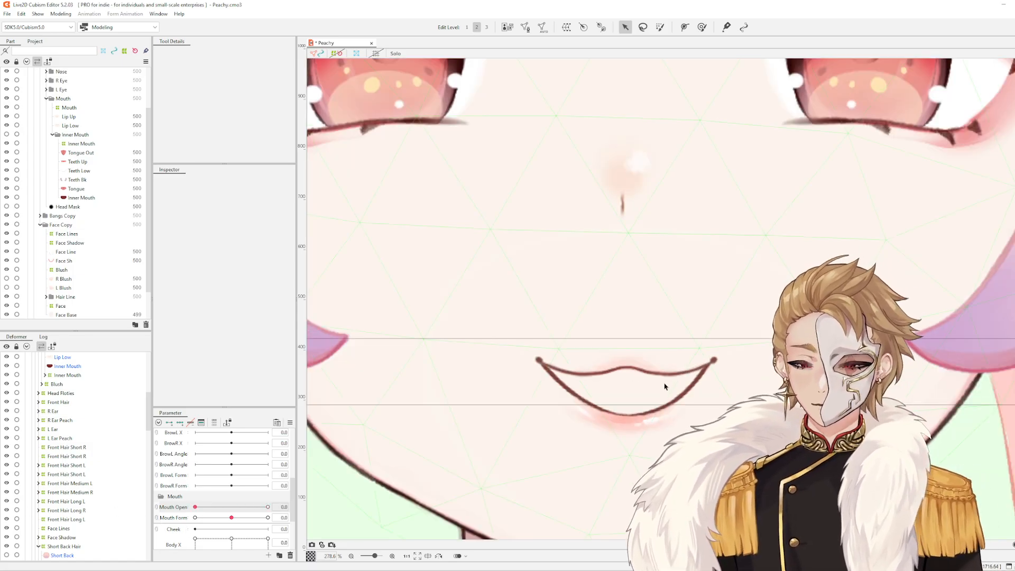
Undo the open-mouth edits on Lip Up and Lip Low, back to before Lip Up received its Mouth Open keys
{"action": "left_click", "coordinate": [665, 386]}
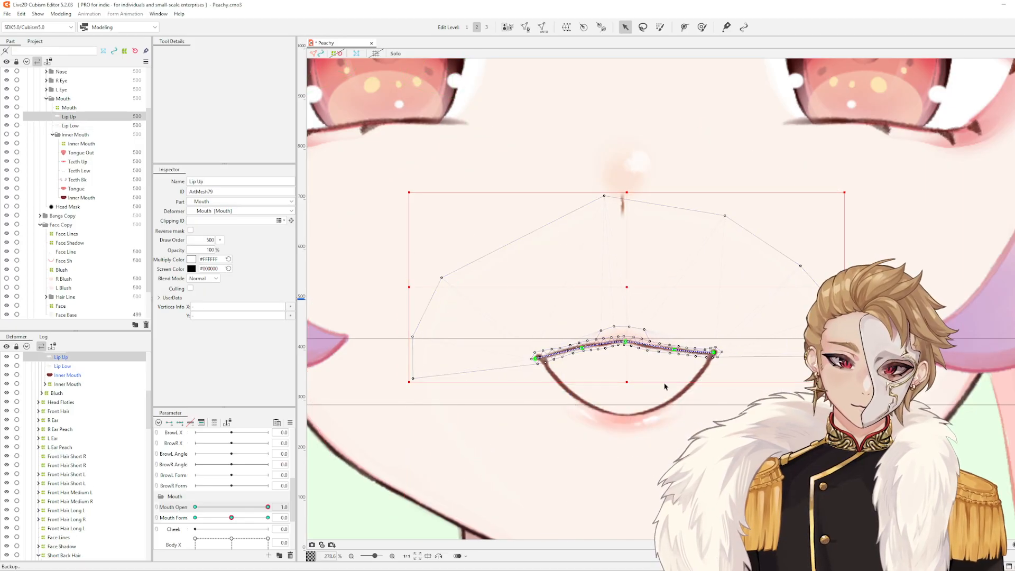
{"action": "left_click", "coordinate": [665, 387]}
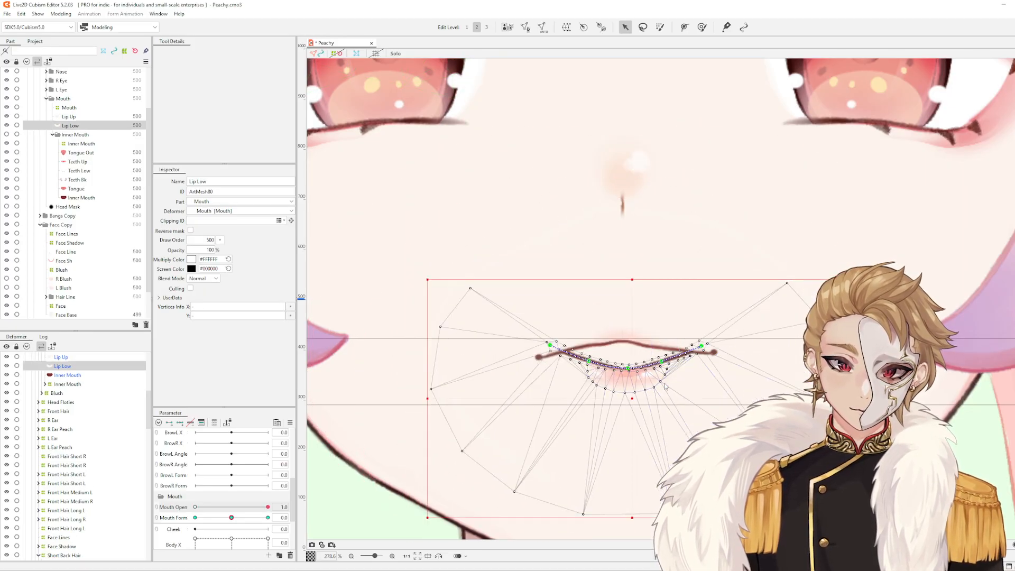
{"action": "left_click", "coordinate": [664, 387]}
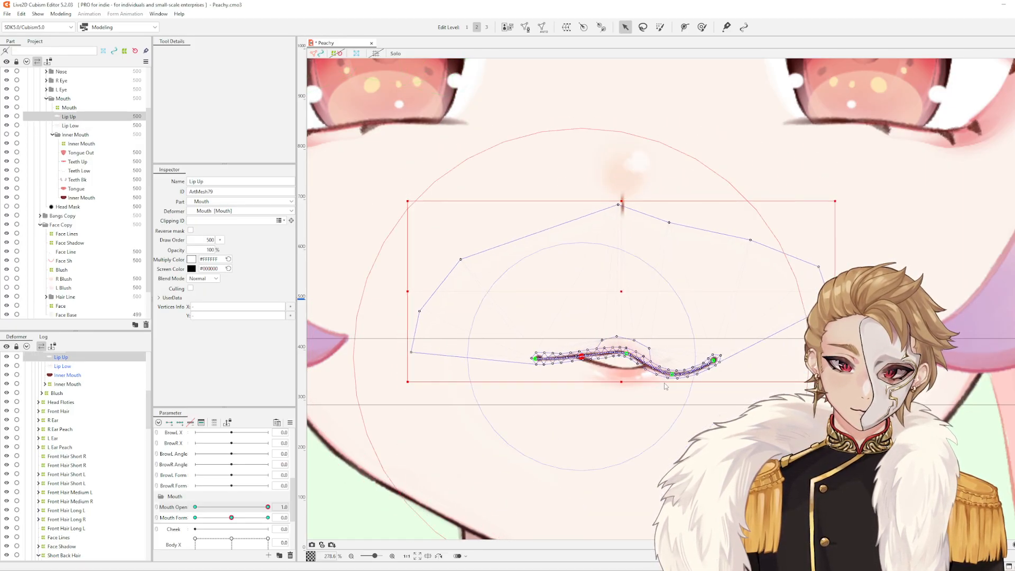
{"action": "key", "text": "ctrl+z"}
{"action": "key", "text": "ctrl+z"}
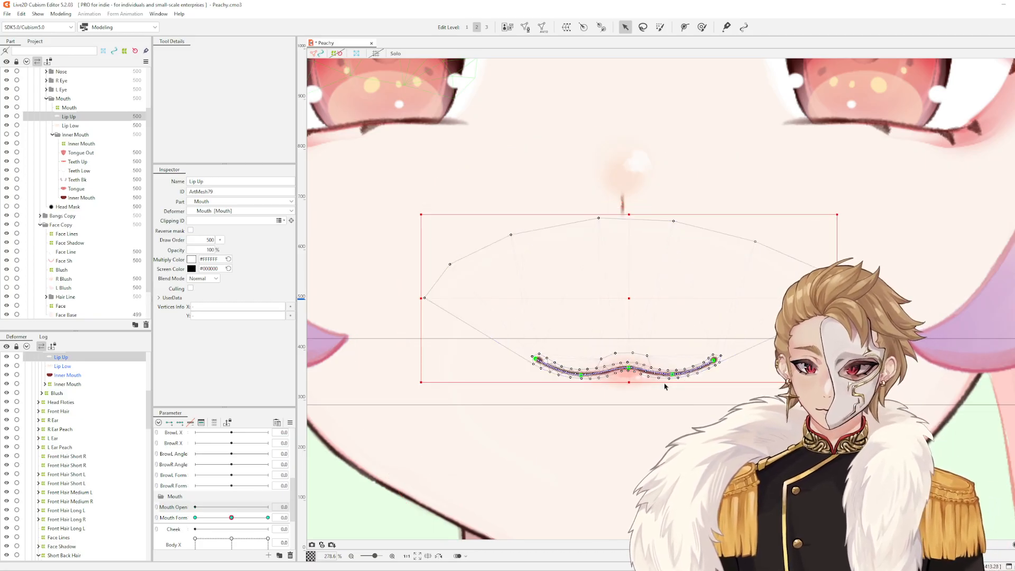
Redo the two Mouth Open keys of Lip Up, and add two keys for Lip Low on Mouth Open as well
{"action": "key", "text": "ctrl+y"}
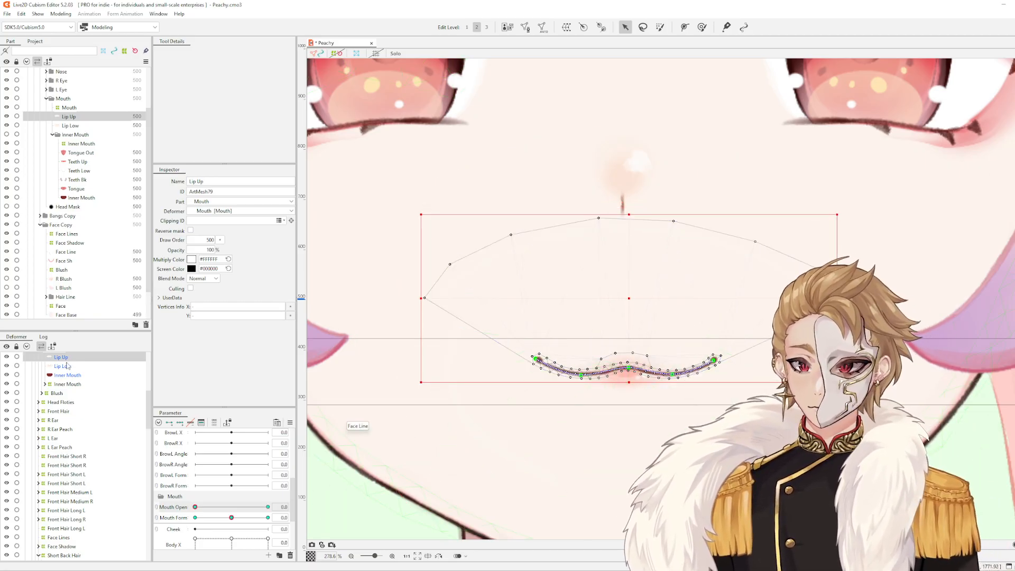
{"action": "left_click", "coordinate": [68, 366]}
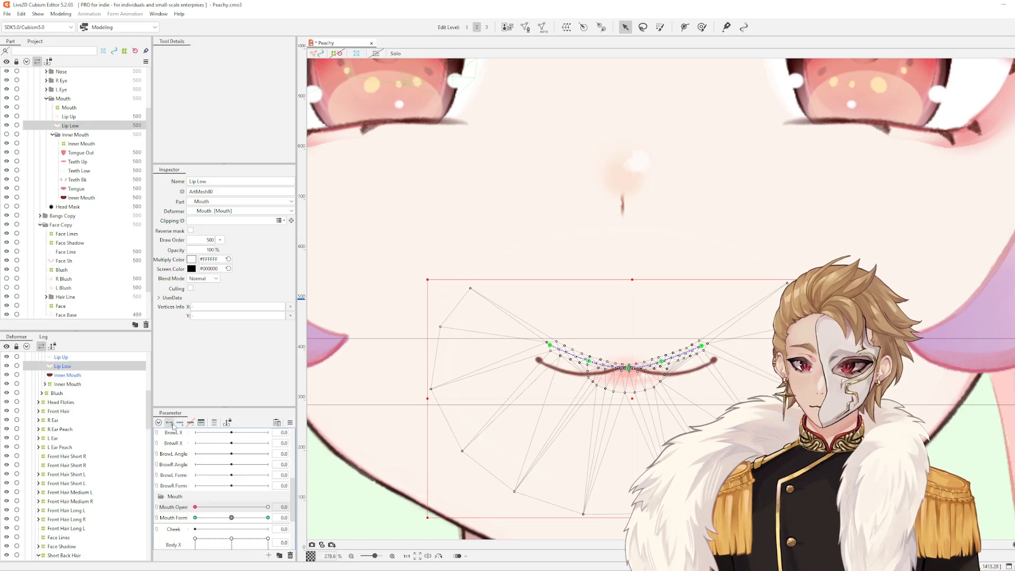
{"action": "left_click", "coordinate": [172, 425]}
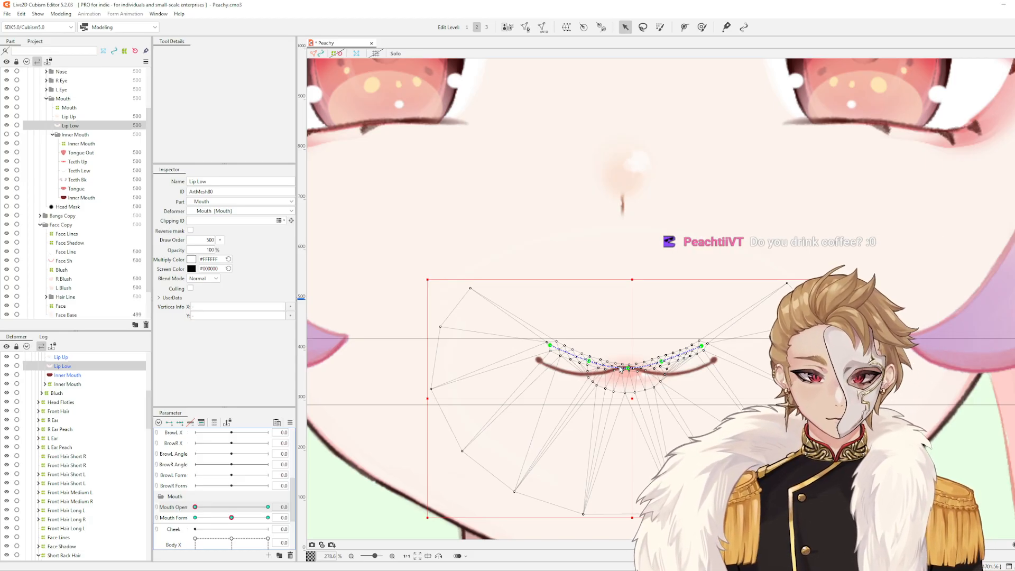
{"action": "scroll", "coordinate": [634, 344], "scroll_direction": "down", "scroll_amount": 3}
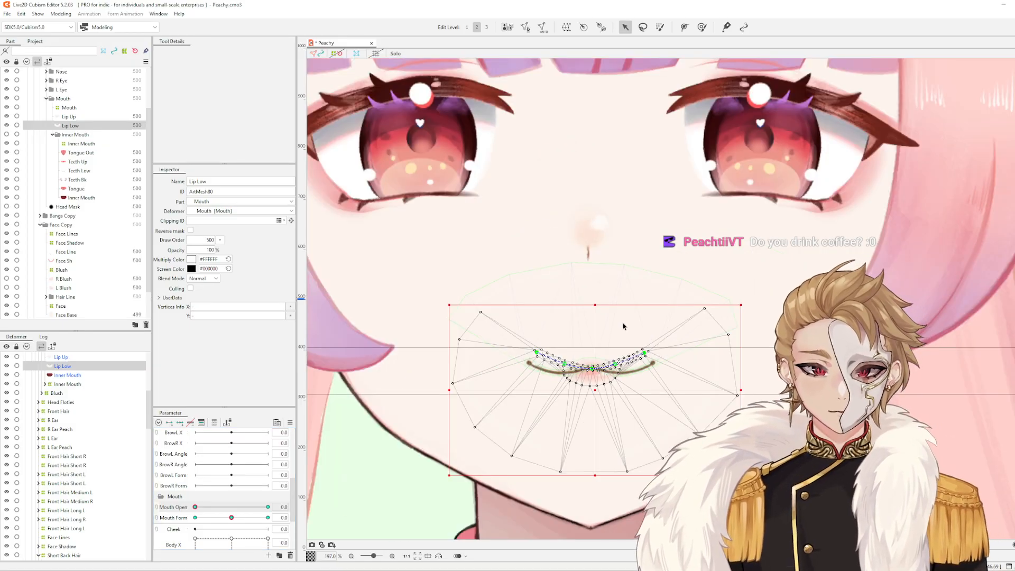
{"action": "left_click_drag", "start_coordinate": [619, 318], "coordinate": [576, 298]}
{"action": "scroll", "coordinate": [661, 310], "scroll_direction": "down", "scroll_amount": 2}
{"action": "scroll", "coordinate": [662, 309], "scroll_direction": "up", "scroll_amount": 2}
{"action": "left_click", "coordinate": [663, 312]}
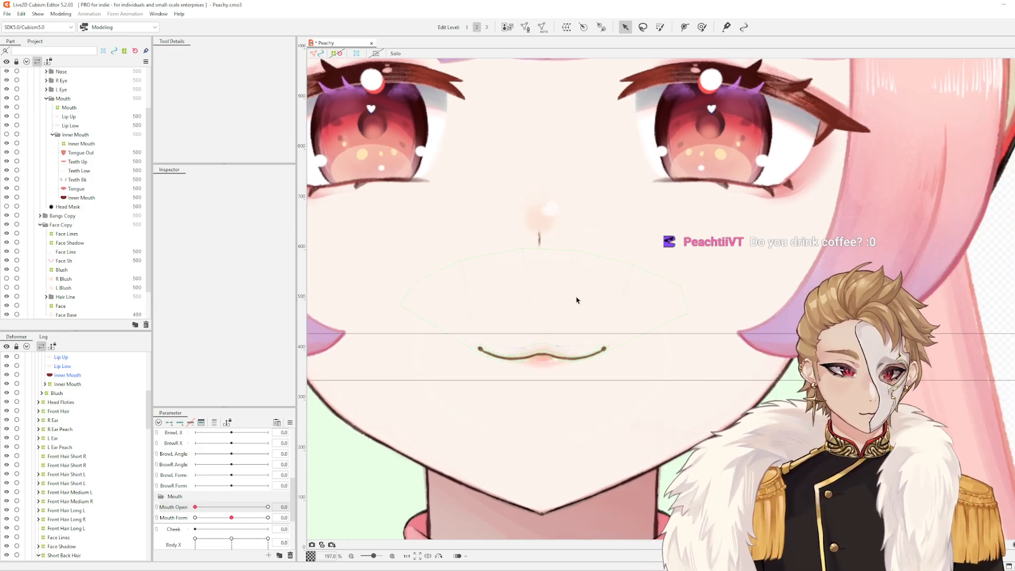
{"action": "left_click_drag", "start_coordinate": [562, 290], "coordinate": [639, 328]}
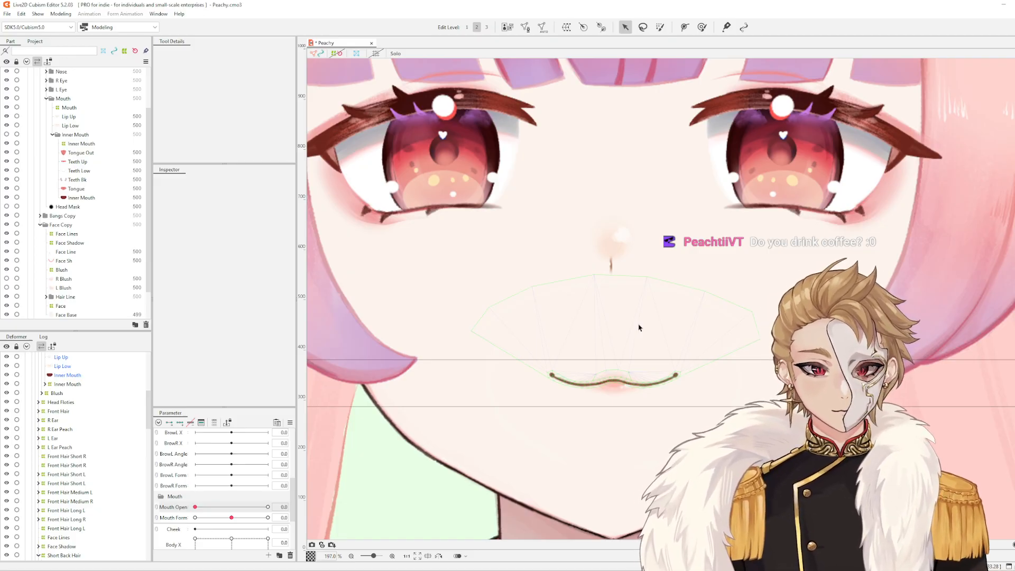
{"action": "scroll", "coordinate": [646, 296], "scroll_direction": "up", "scroll_amount": 3}
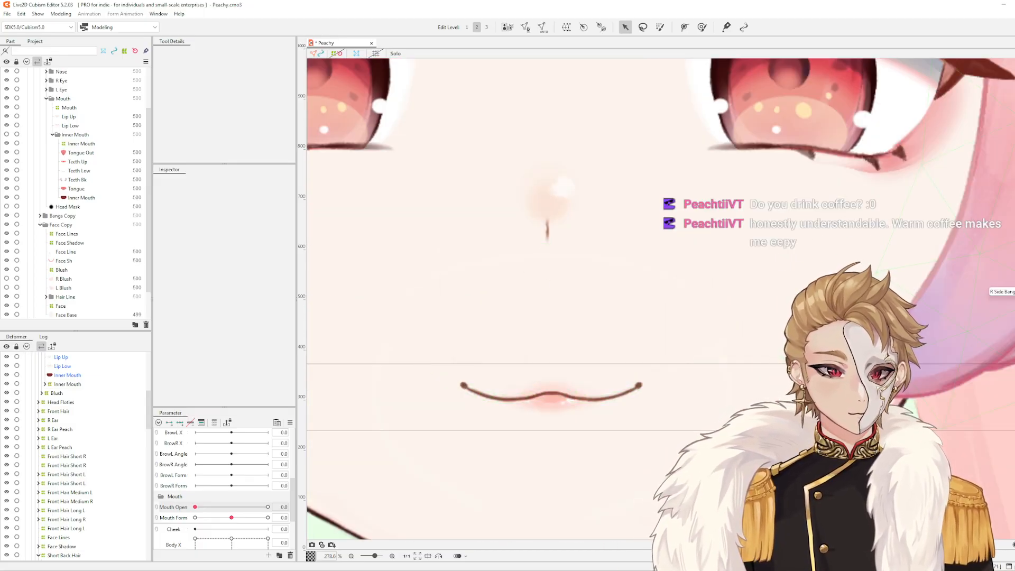
{"action": "scroll", "coordinate": [624, 313], "scroll_direction": "down", "scroll_amount": 3}
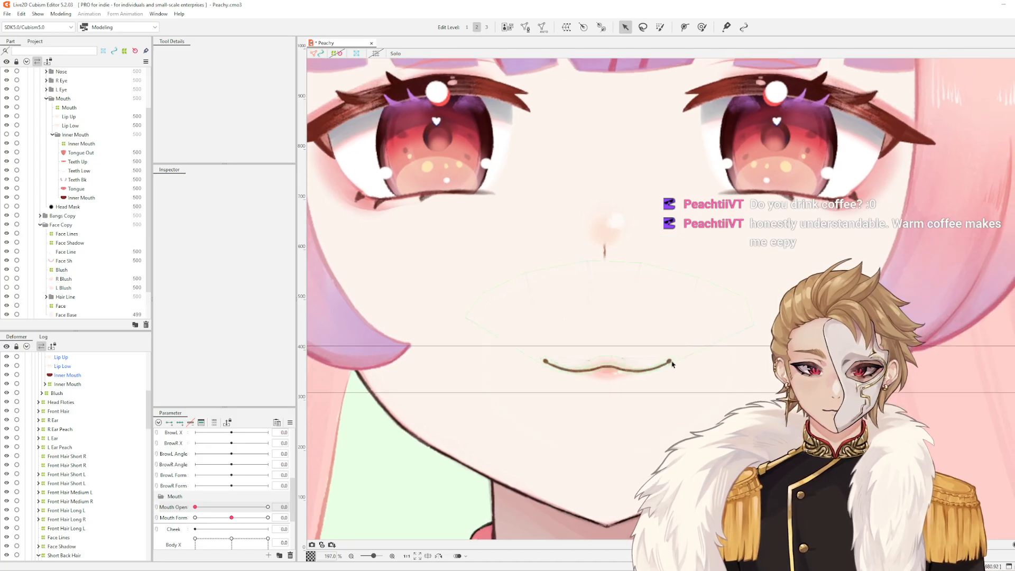
{"action": "left_click", "coordinate": [631, 378]}
{"action": "scroll", "coordinate": [651, 363], "scroll_direction": "down", "scroll_amount": 2}
{"action": "mouse_move", "coordinate": [691, 350]}
{"action": "left_mouse_down"}
{"action": "mouse_move", "coordinate": [641, 351]}
{"action": "mouse_move", "coordinate": [687, 337]}
{"action": "left_mouse_up"}
{"action": "scroll", "coordinate": [643, 352], "scroll_direction": "up", "scroll_amount": 2}
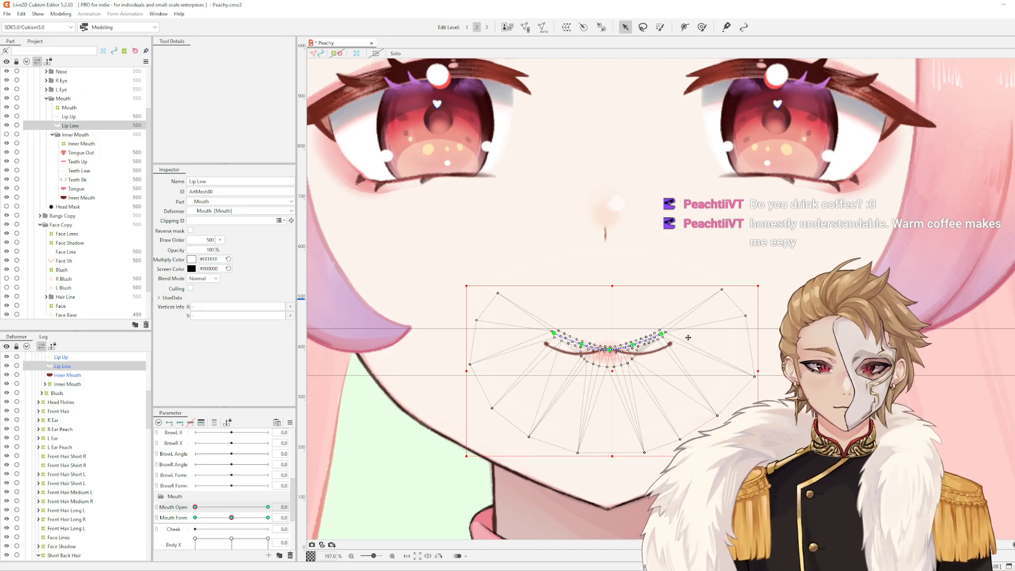
{"action": "left_click", "coordinate": [725, 269]}
{"action": "left_click_drag", "start_coordinate": [714, 266], "coordinate": [637, 254]}
{"action": "scroll", "coordinate": [657, 356], "scroll_direction": "down", "scroll_amount": 2}
{"action": "scroll", "coordinate": [571, 319], "scroll_direction": "up", "scroll_amount": 2}
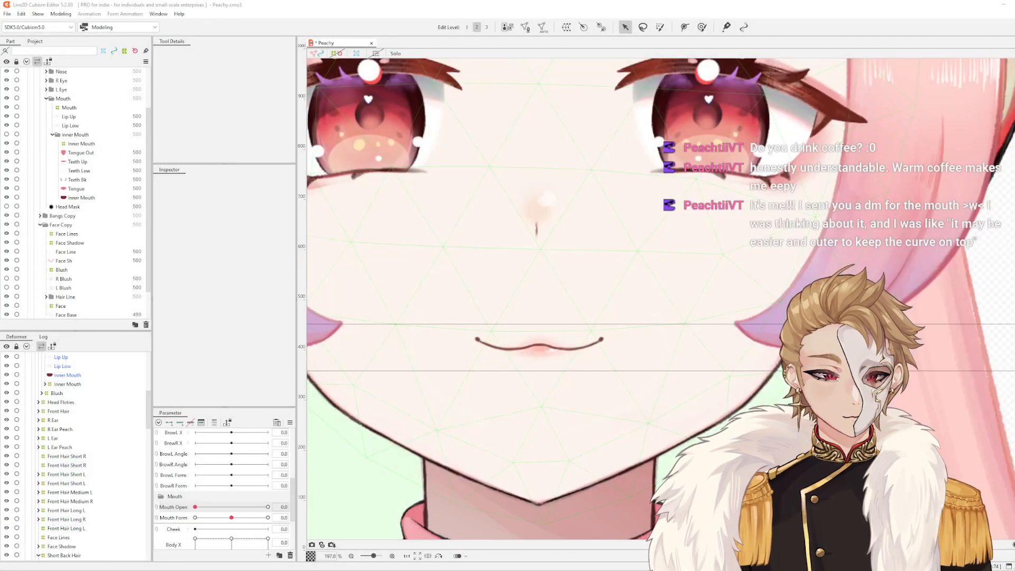
Set Mouth Open to 1.0 and select the Lip Up mesh on the canvas
{"action": "scroll", "coordinate": [650, 311], "scroll_direction": "up", "scroll_amount": 6}
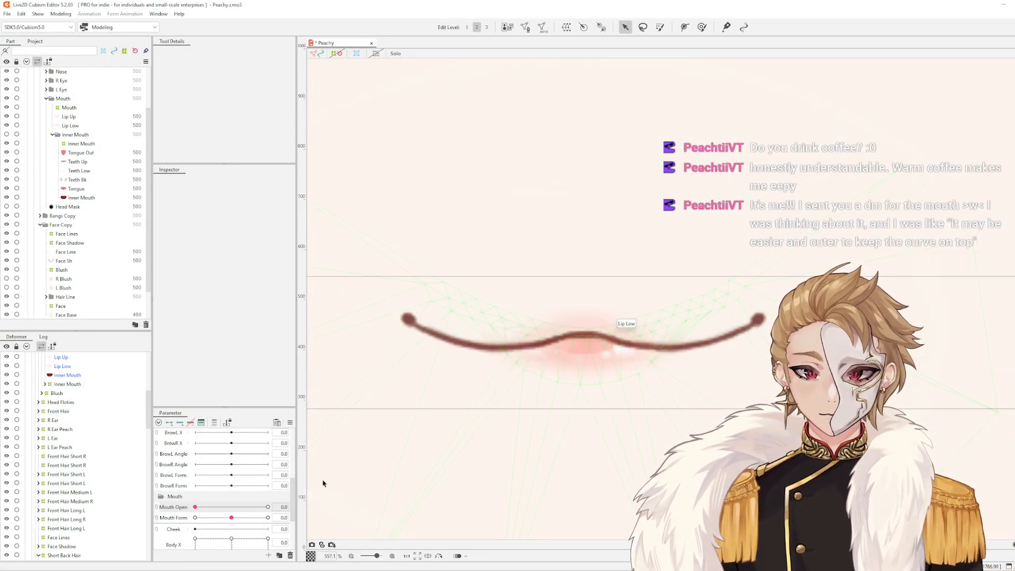
{"action": "left_click_drag", "start_coordinate": [196, 507], "coordinate": [320, 507]}
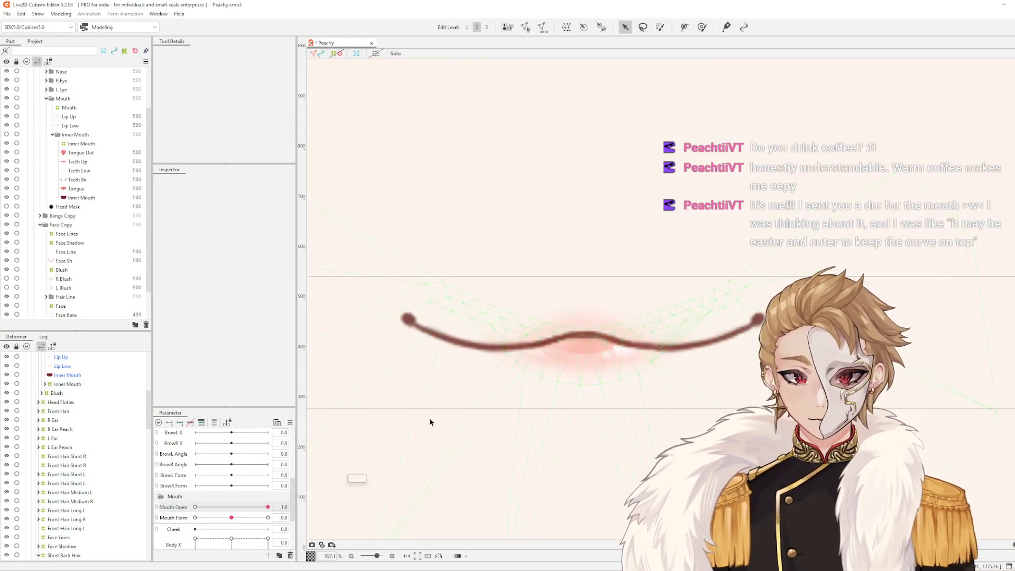
{"action": "left_click", "coordinate": [575, 340]}
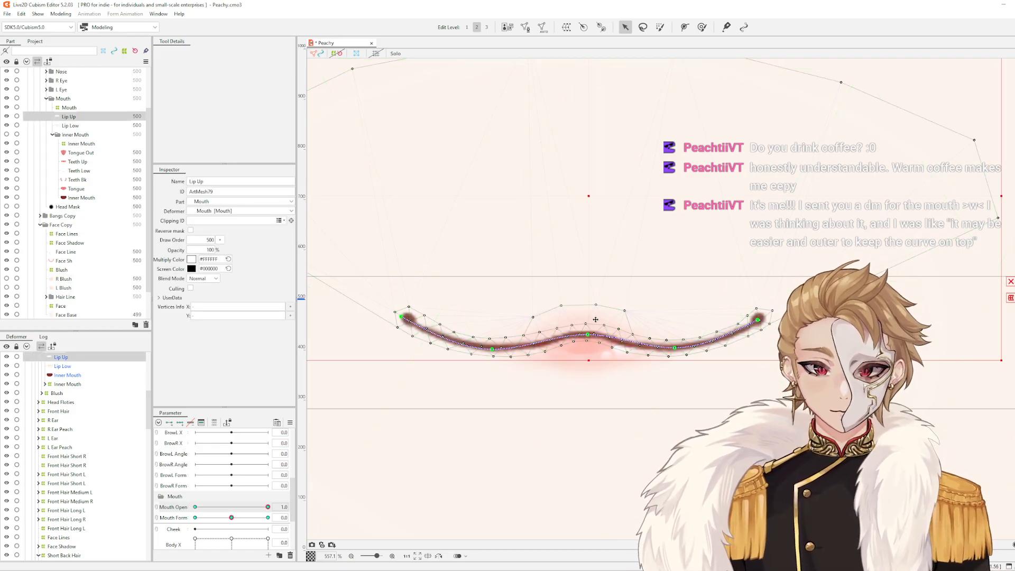
{"action": "scroll", "coordinate": [595, 319], "scroll_direction": "down", "scroll_amount": 6}
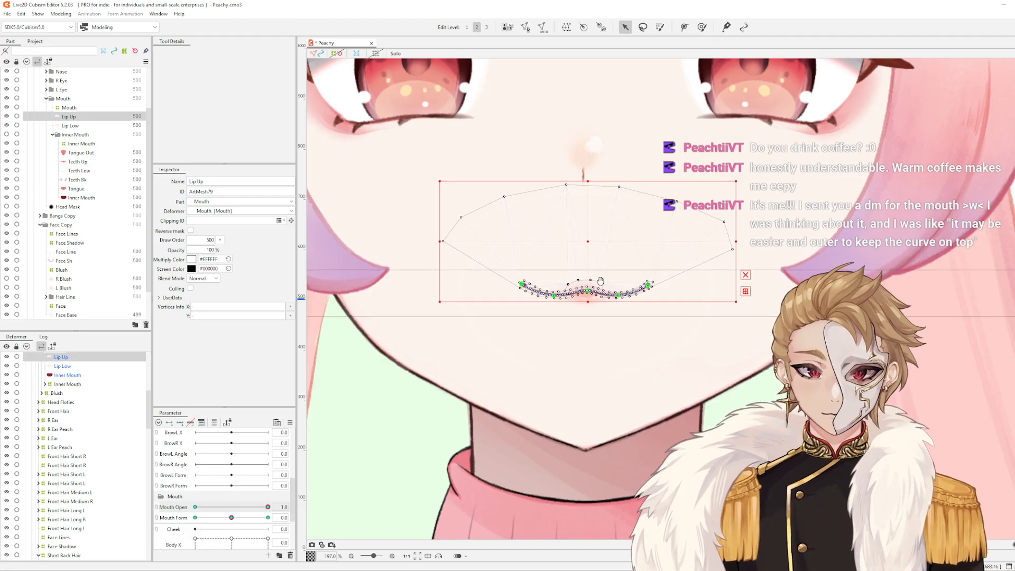
{"action": "scroll", "coordinate": [600, 280], "scroll_direction": "up", "scroll_amount": 2}
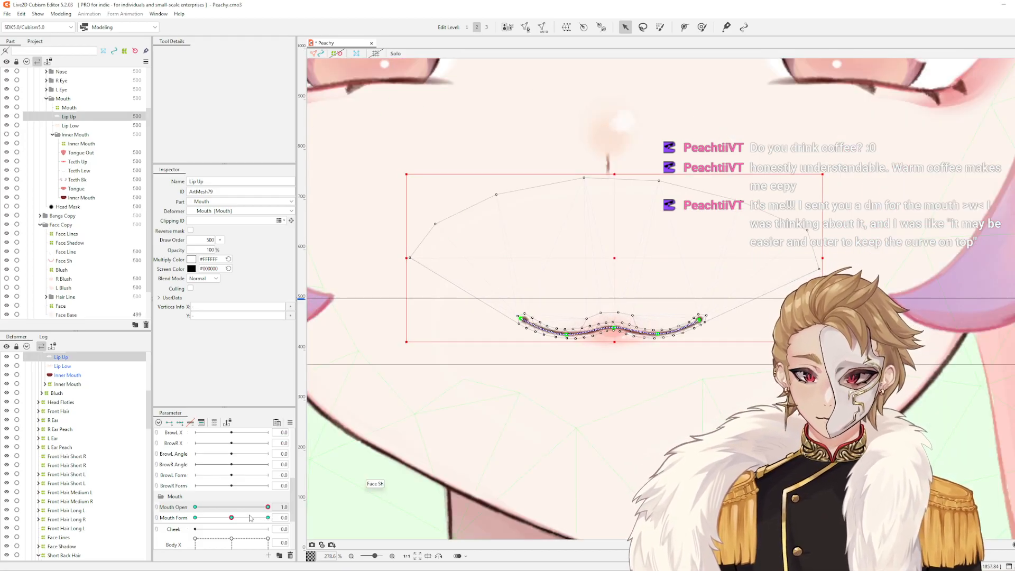
{"action": "left_click_drag", "start_coordinate": [268, 507], "coordinate": [179, 510]}
{"action": "scroll", "coordinate": [616, 331], "scroll_direction": "up", "scroll_amount": 2}
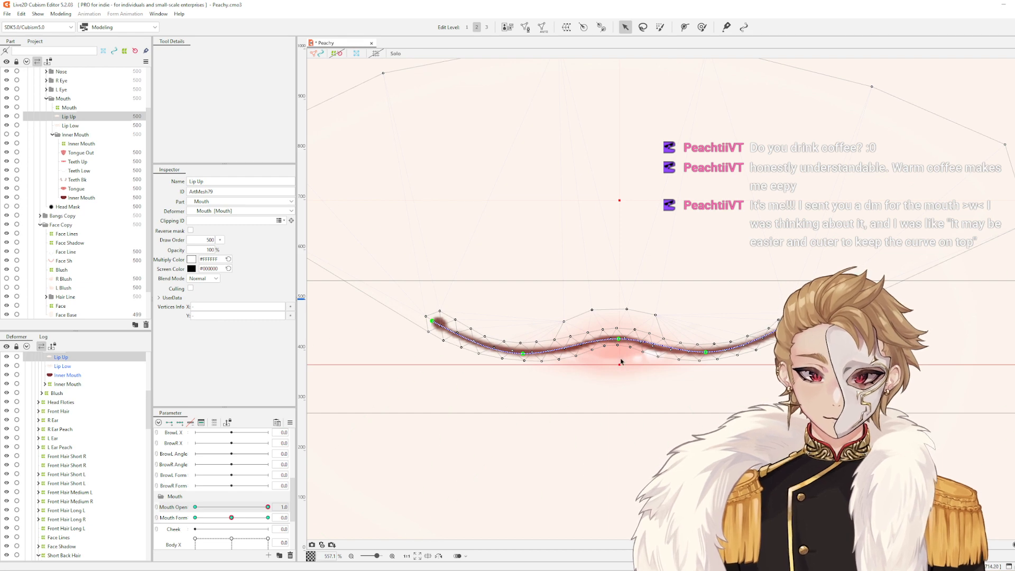
{"action": "scroll", "coordinate": [548, 354], "scroll_direction": "down", "scroll_amount": 2}
Select only the vertices around Lip Up's line and move them slightly upward for the open mouth
{"action": "left_click_drag", "start_coordinate": [461, 311], "coordinate": [641, 382]}
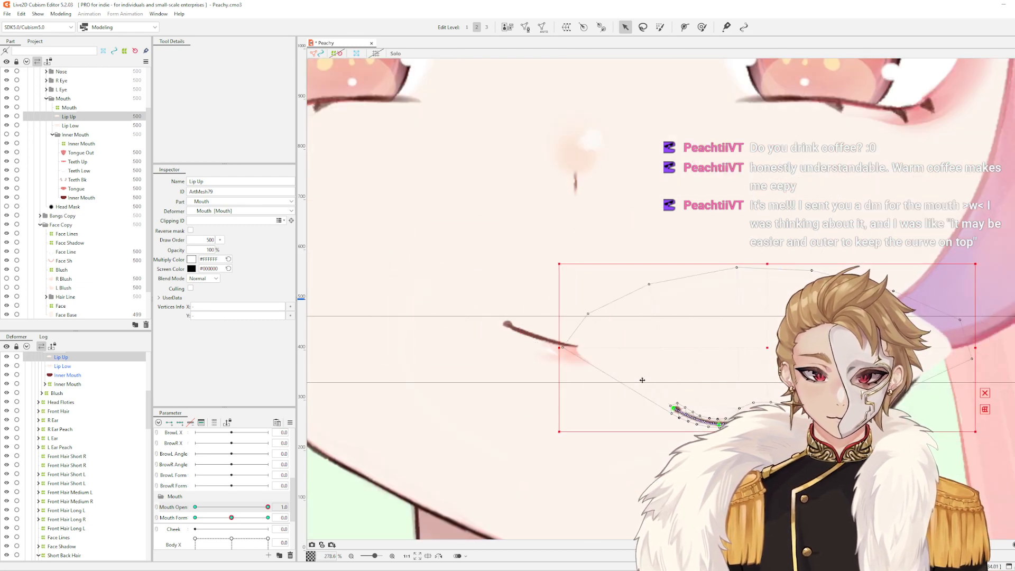
{"action": "key", "text": "ctrl+z"}
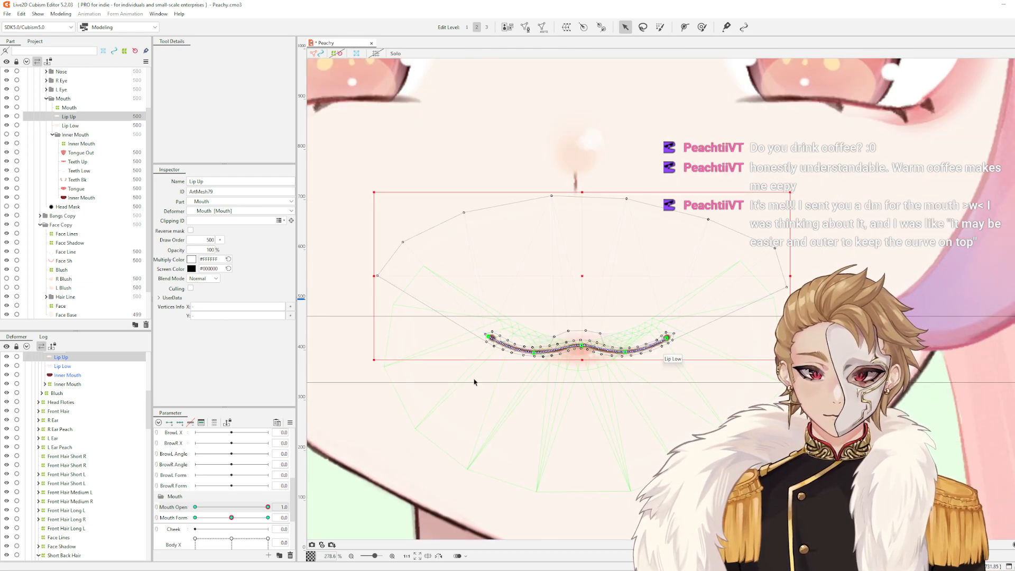
{"action": "left_click_drag", "start_coordinate": [474, 380], "coordinate": [701, 319]}
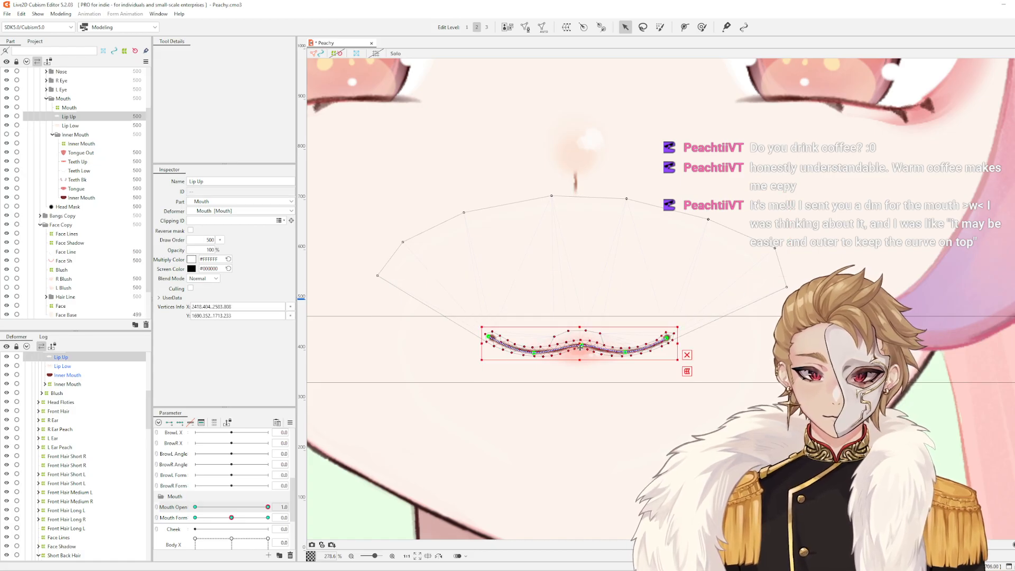
{"action": "left_click_drag", "start_coordinate": [580, 347], "coordinate": [580, 330]}
{"action": "scroll", "coordinate": [564, 332], "scroll_direction": "up", "scroll_amount": 3}
{"action": "scroll", "coordinate": [551, 344], "scroll_direction": "down", "scroll_amount": 3}
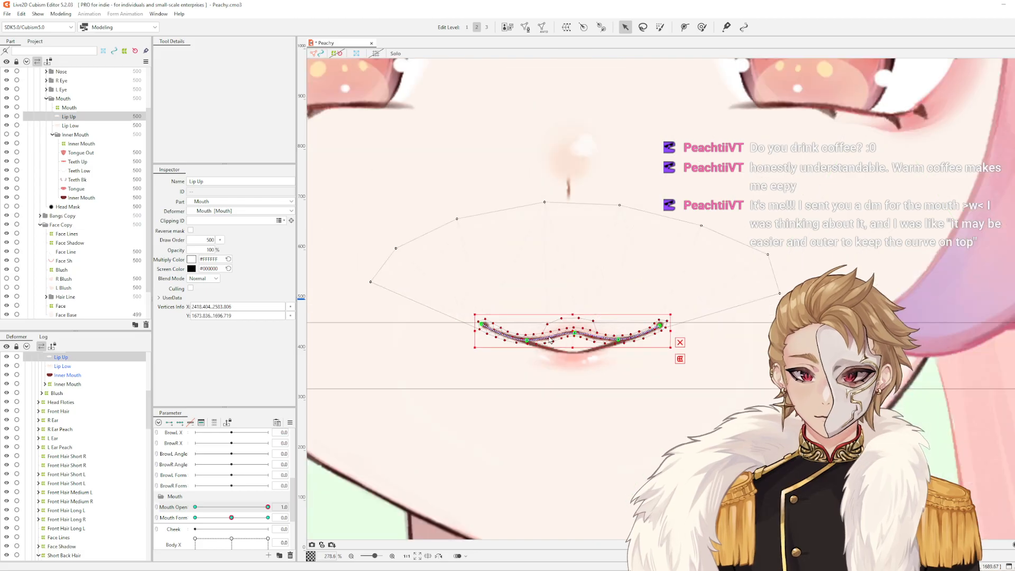
Lower the left and right corner points of Lip Up's deform path slightly
{"action": "scroll", "coordinate": [548, 336], "scroll_direction": "up", "scroll_amount": 3}
{"action": "key", "text": "Escape"}
{"action": "left_click_drag", "start_coordinate": [416, 313], "coordinate": [410, 318]}
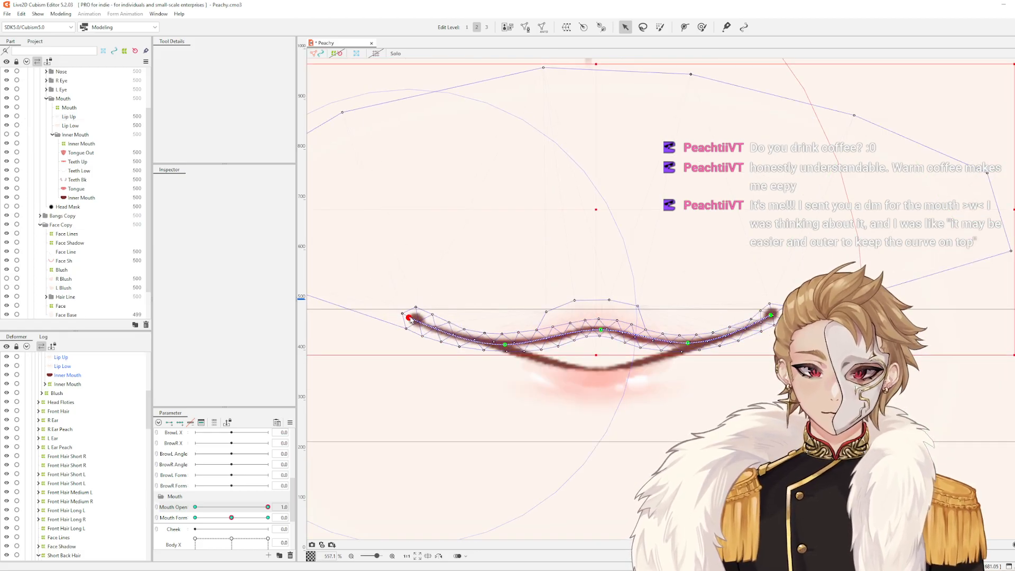
{"action": "left_click", "coordinate": [410, 319]}
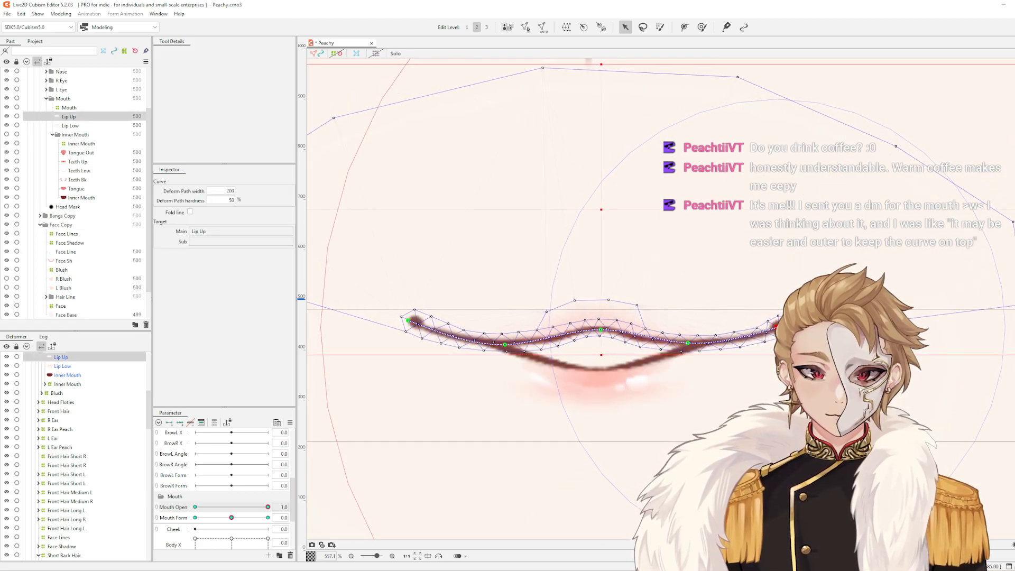
Move the whole Lip Low mesh down, well below the upper lip, at Mouth Open 1.0
{"action": "scroll", "coordinate": [413, 320], "scroll_direction": "down", "scroll_amount": 2}
{"action": "left_click", "coordinate": [587, 400]}
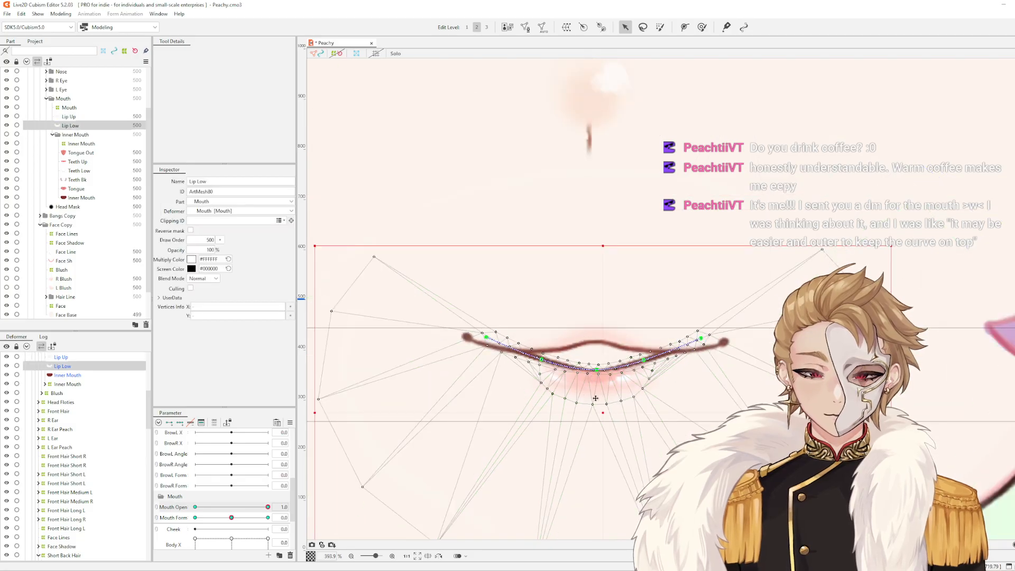
{"action": "left_click_drag", "start_coordinate": [596, 398], "coordinate": [591, 452]}
Try to pull Lip Low's left corner path point up onto the left corner of Lip Up
{"action": "left_click", "coordinate": [482, 381]}
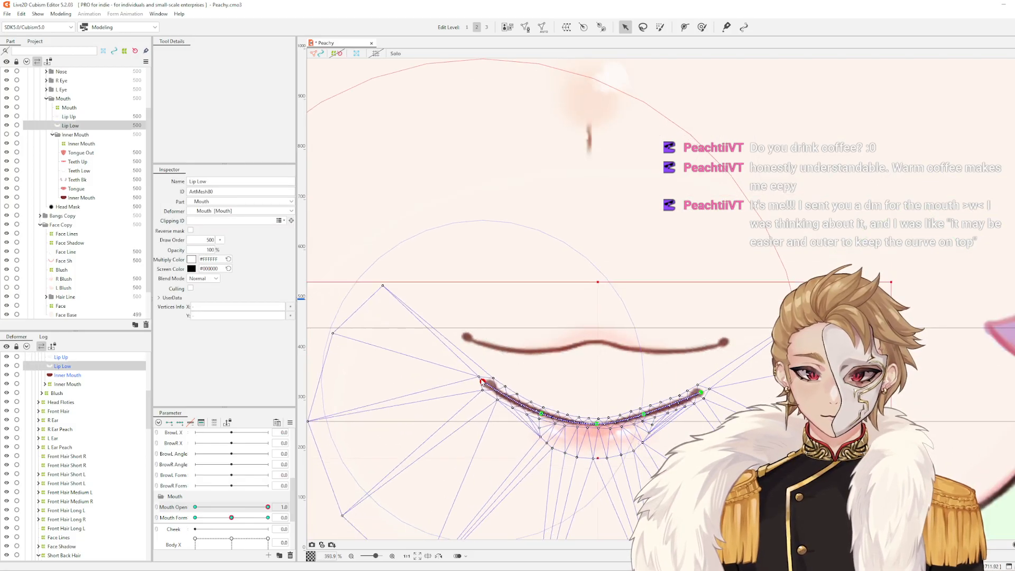
{"action": "left_click_drag", "start_coordinate": [482, 381], "coordinate": [468, 343]}
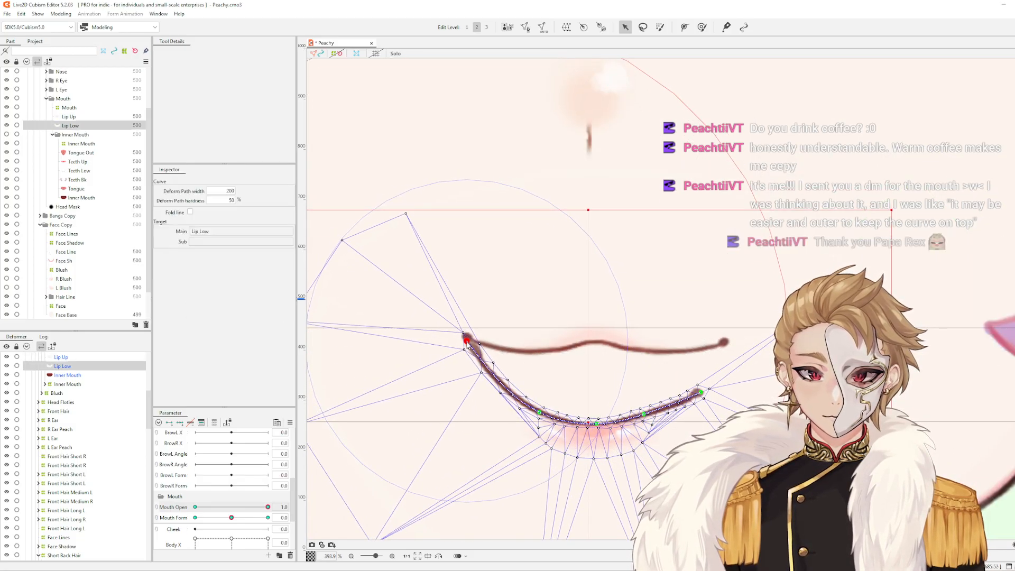
{"action": "key", "text": "ctrl+z"}
{"action": "scroll", "coordinate": [482, 391], "scroll_direction": "up", "scroll_amount": 3}
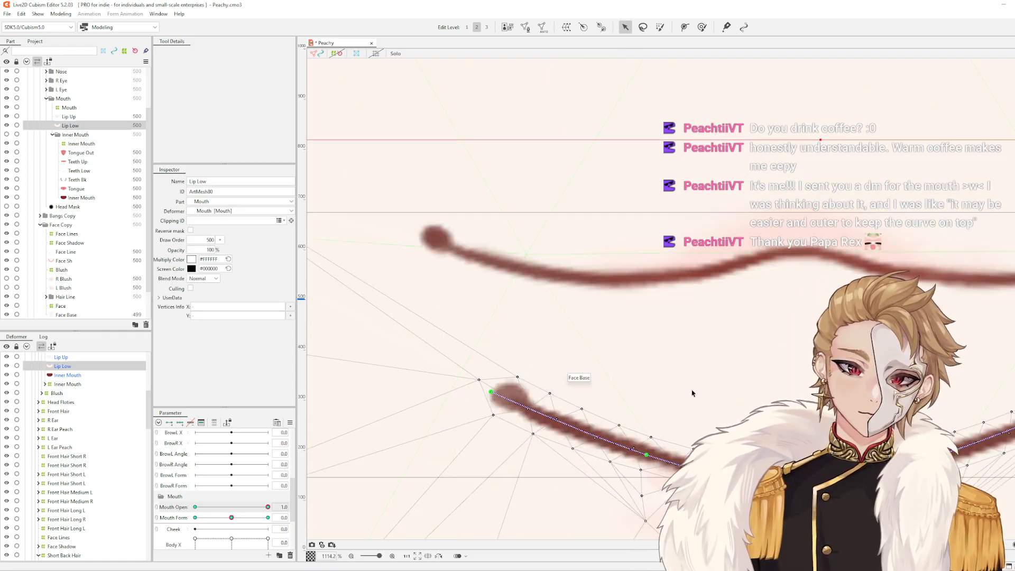
{"action": "left_click_drag", "start_coordinate": [693, 393], "coordinate": [546, 328]}
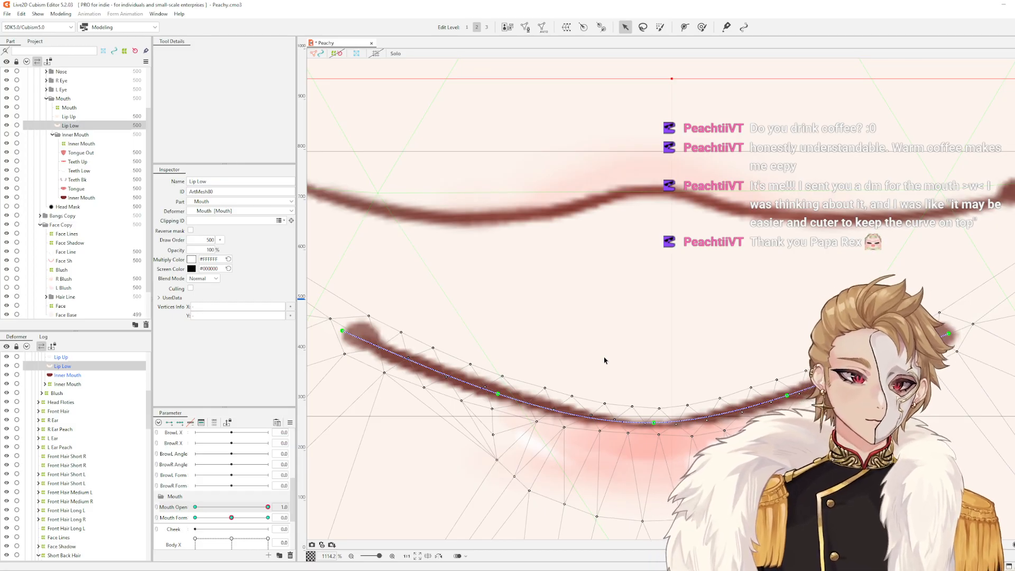
{"action": "scroll", "coordinate": [653, 347], "scroll_direction": "down", "scroll_amount": 2}
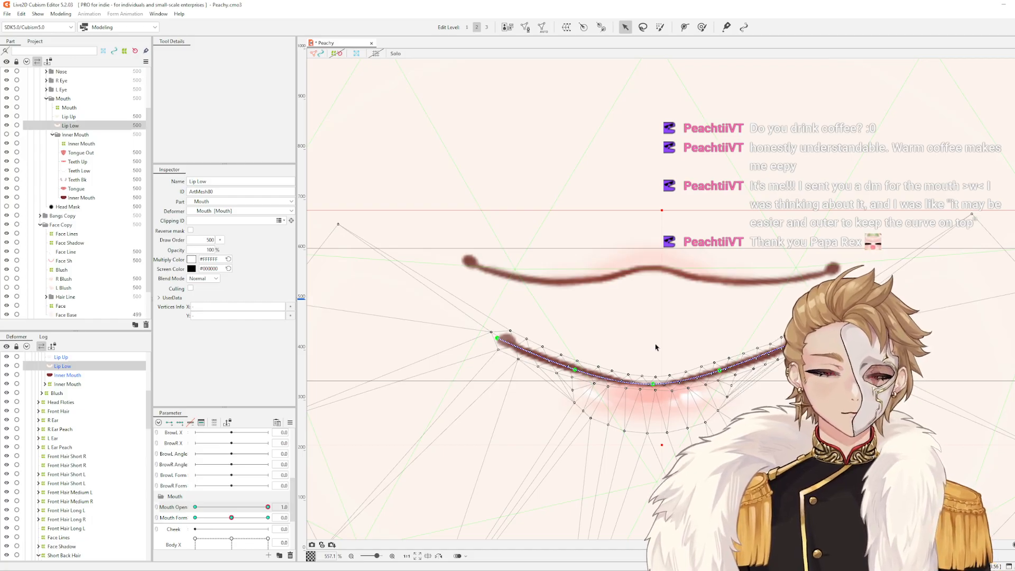
{"action": "left_click_drag", "start_coordinate": [661, 352], "coordinate": [637, 364]}
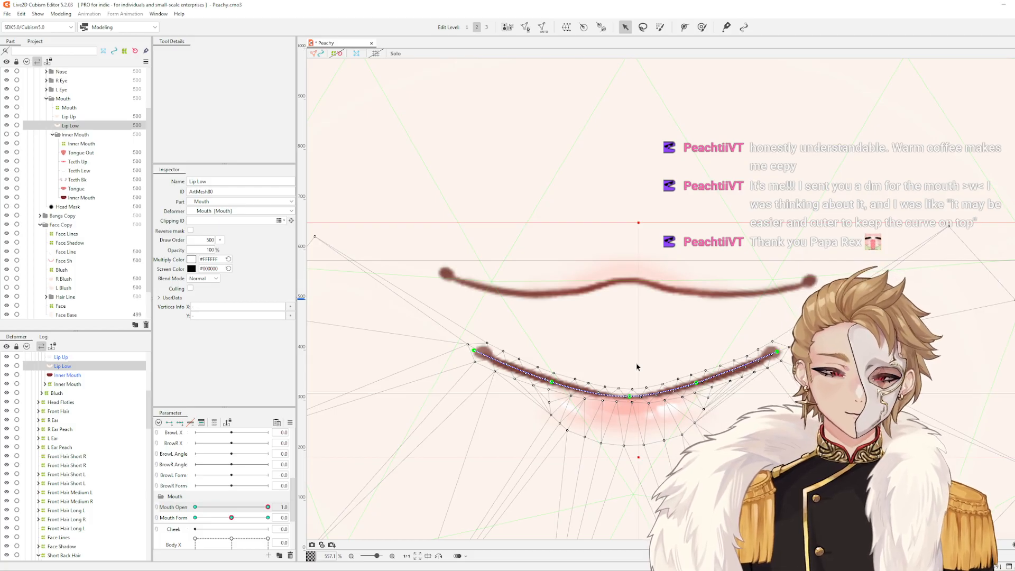
{"action": "left_click_drag", "start_coordinate": [686, 323], "coordinate": [698, 312]}
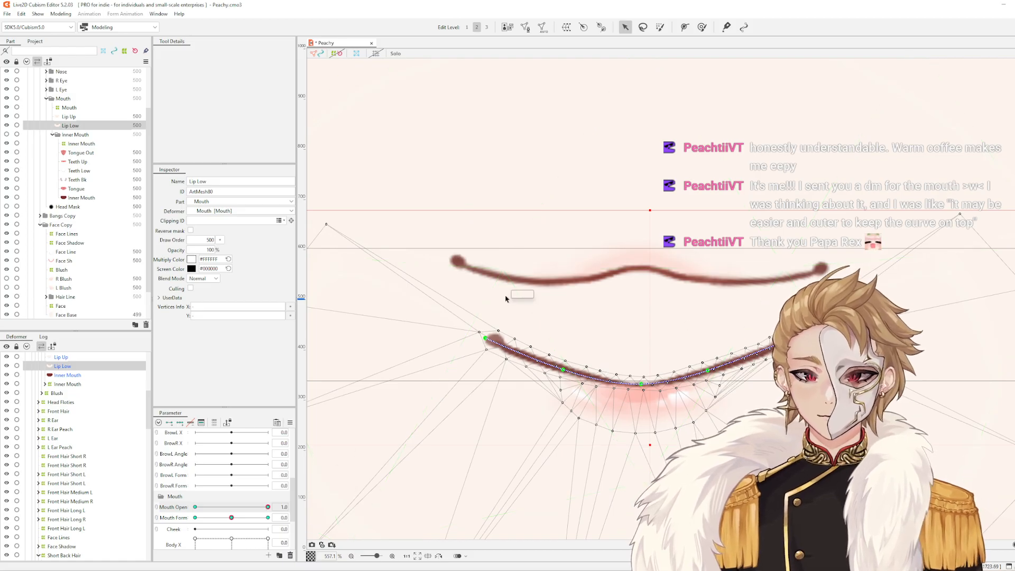
Lower the left corner point of Lip Up's deform path a little, and select Lip Low again
{"action": "left_click", "coordinate": [628, 279]}
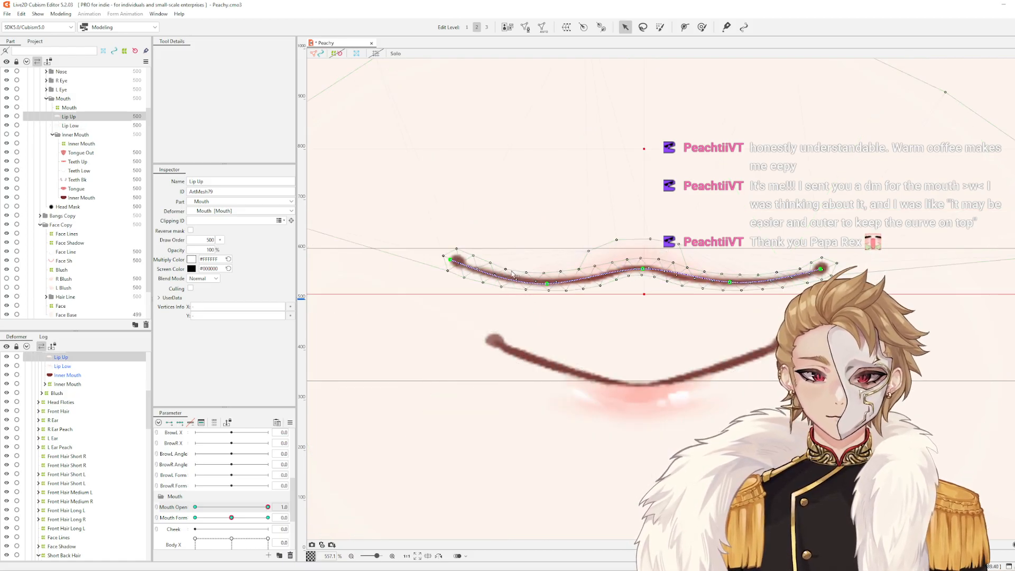
{"action": "left_click", "coordinate": [449, 262]}
{"action": "left_click_drag", "start_coordinate": [449, 261], "coordinate": [451, 265]}
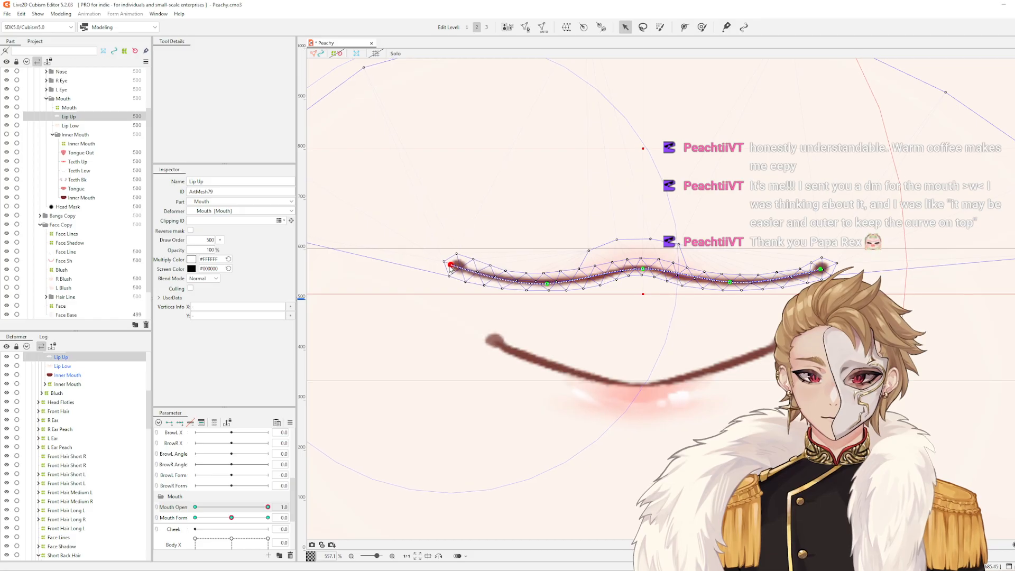
{"action": "left_click", "coordinate": [464, 268]}
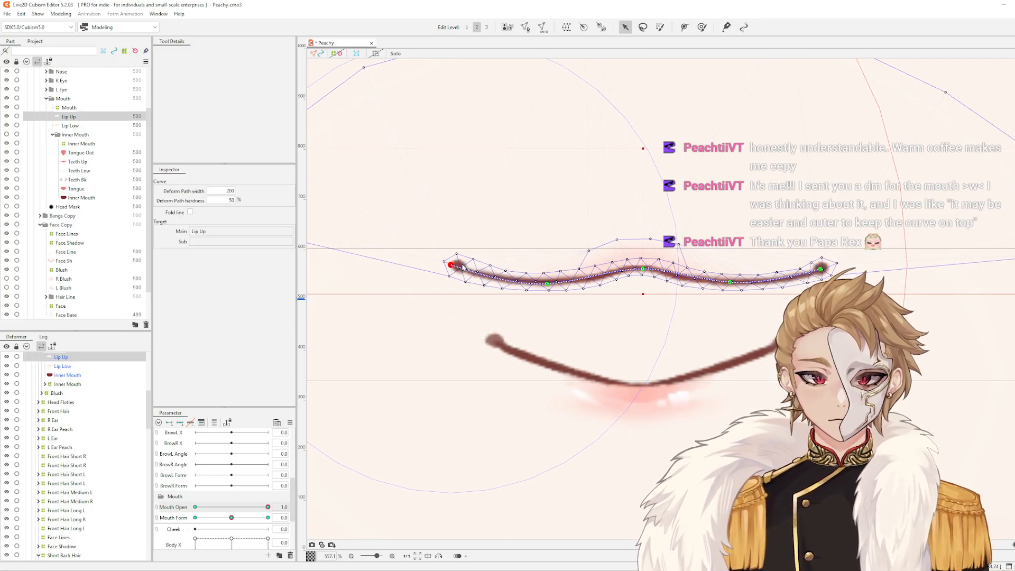
{"action": "left_click", "coordinate": [661, 386]}
{"action": "left_click_drag", "start_coordinate": [656, 349], "coordinate": [667, 353]}
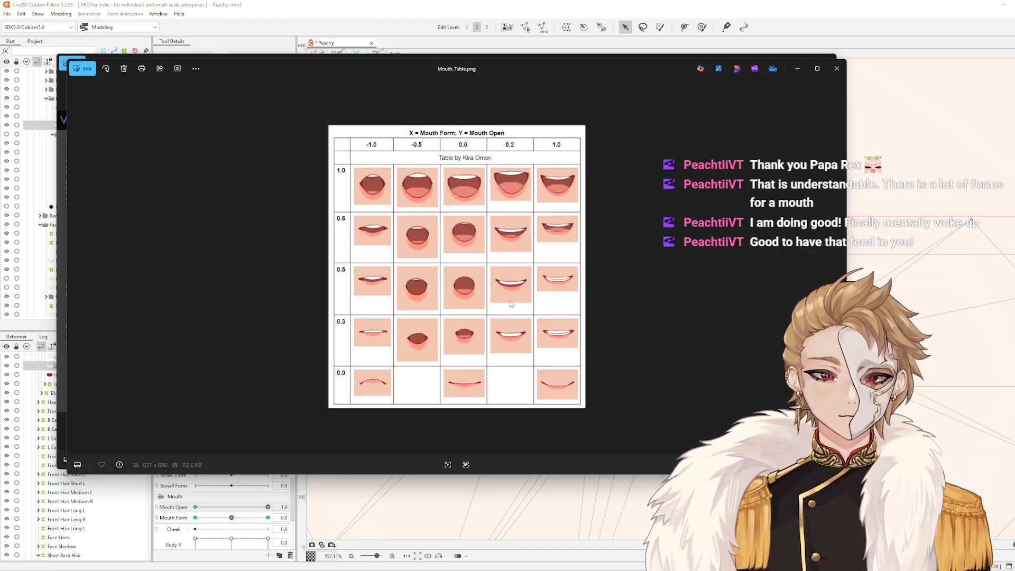
Examine the mouth shapes in the Mouth_Table.png and VBridger ARKit mouth chart references, and close the image viewer
{"action": "scroll", "coordinate": [484, 286], "scroll_direction": "up", "scroll_amount": 1}
{"action": "scroll", "coordinate": [484, 286], "scroll_direction": "up", "scroll_amount": 3}
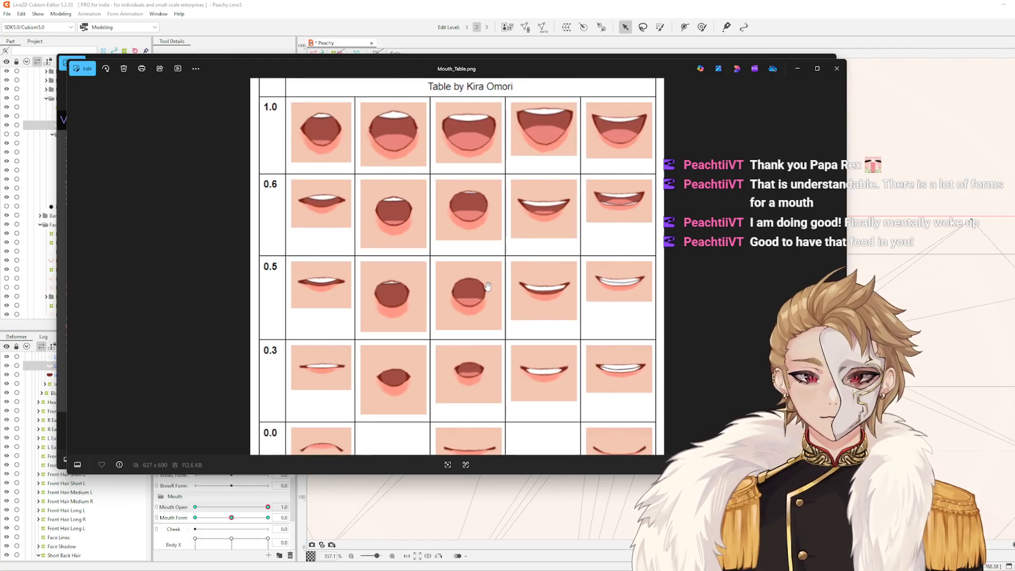
{"action": "left_click_drag", "start_coordinate": [490, 274], "coordinate": [494, 318]}
{"action": "left_click_drag", "start_coordinate": [497, 280], "coordinate": [494, 203]}
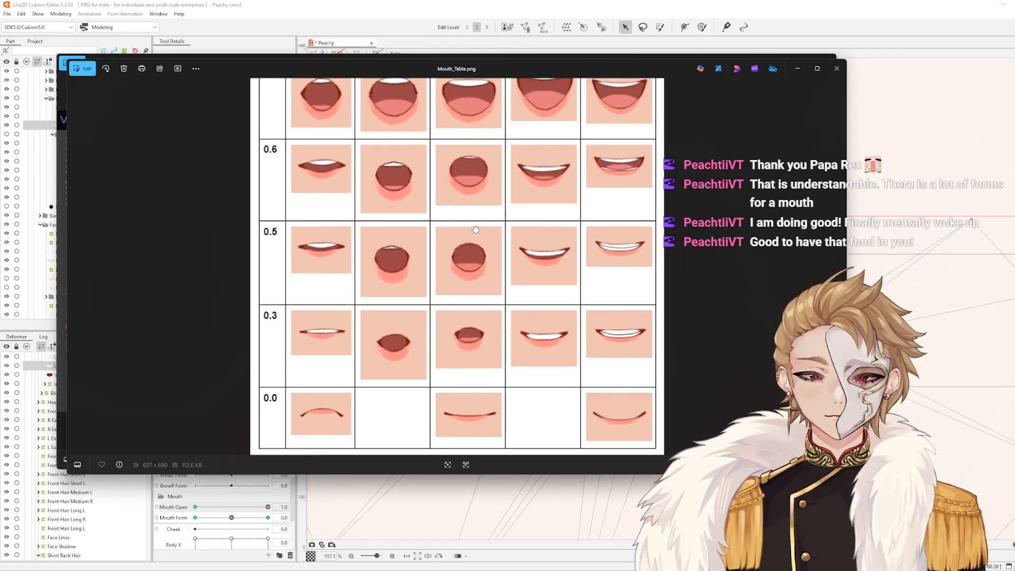
{"action": "scroll", "coordinate": [457, 354], "scroll_direction": "down", "scroll_amount": 2}
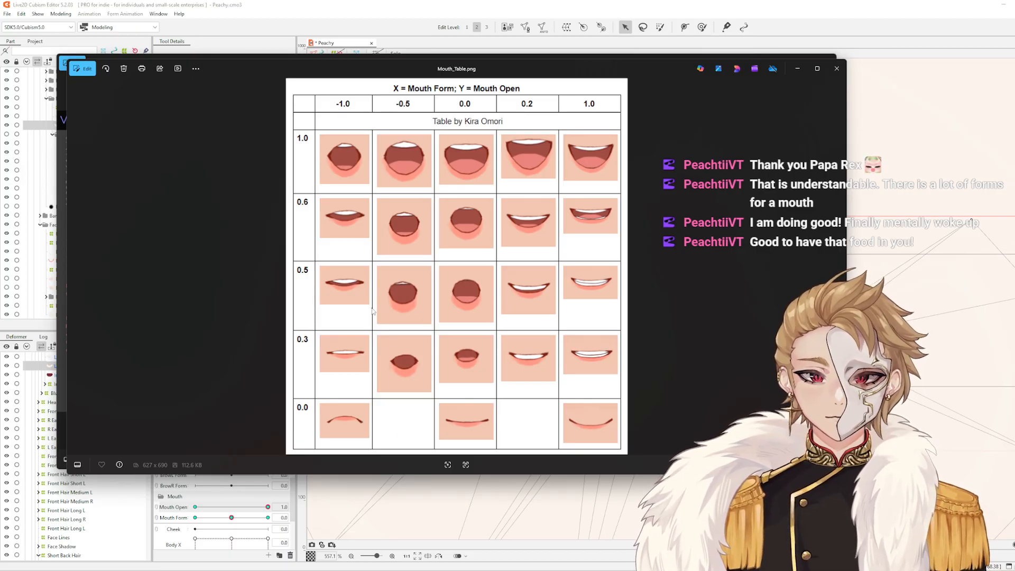
{"action": "scroll", "coordinate": [521, 185], "scroll_direction": "down", "scroll_amount": 1}
{"action": "scroll", "coordinate": [516, 189], "scroll_direction": "up", "scroll_amount": 1}
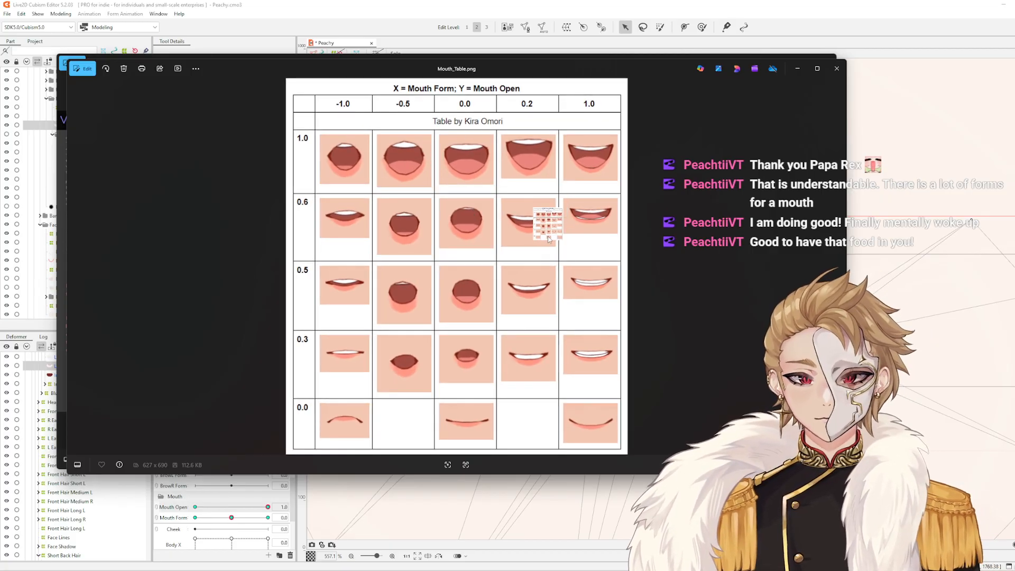
{"action": "scroll", "coordinate": [555, 229], "scroll_direction": "down", "scroll_amount": 1}
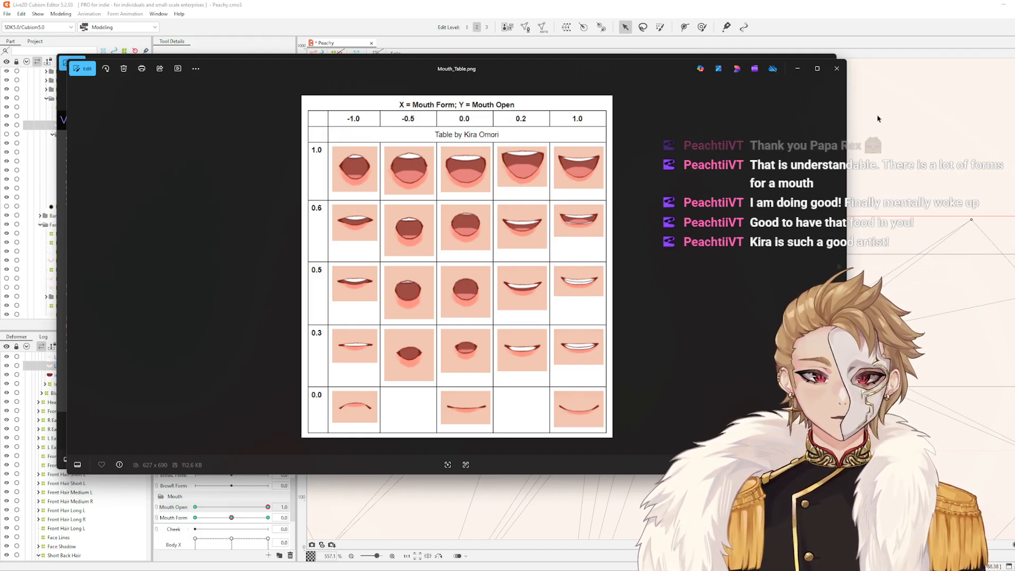
{"action": "key", "text": "Right"}
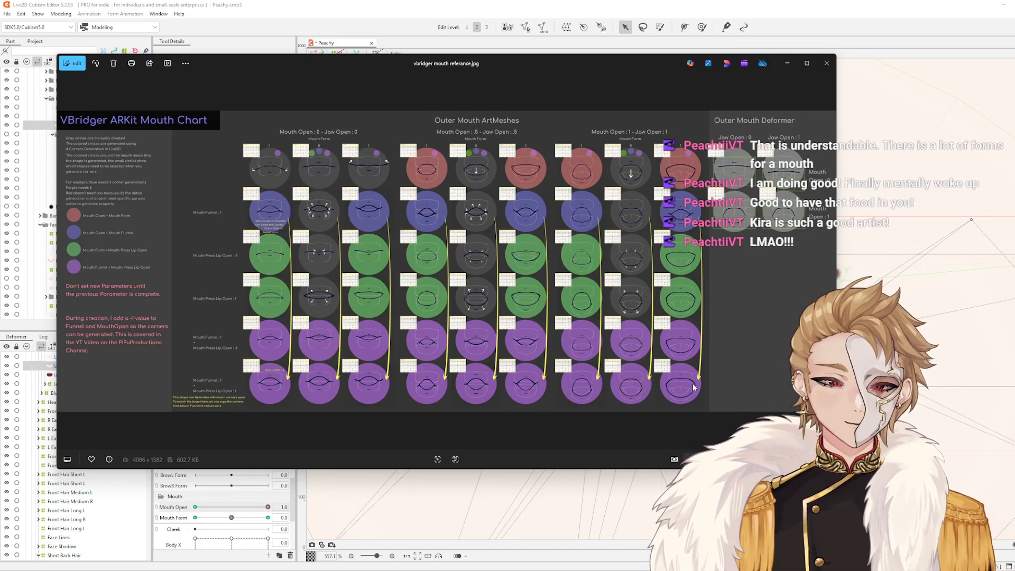
{"action": "left_click", "coordinate": [826, 63]}
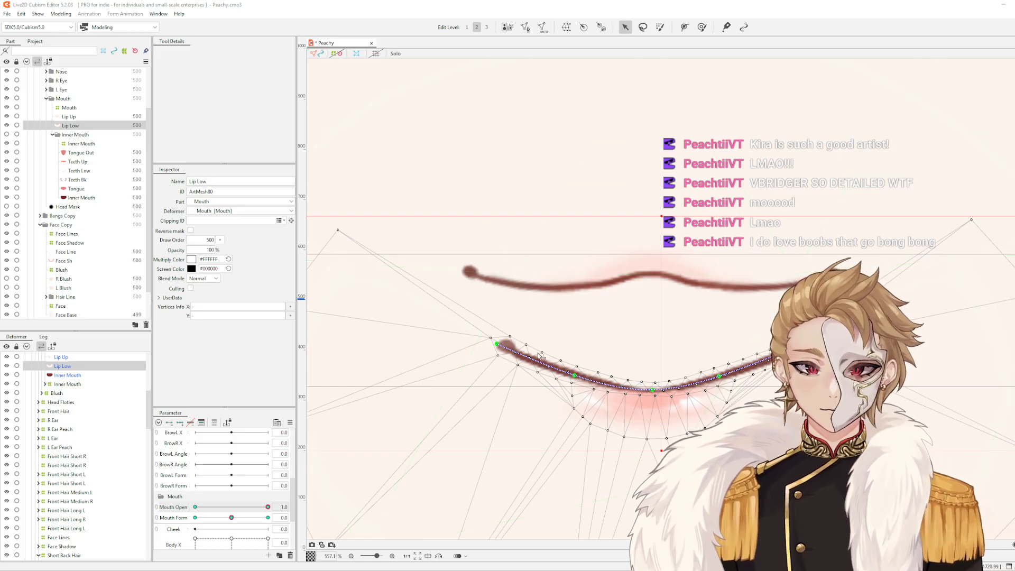
Add a deform path point on Lip Low just inside its left corner
{"action": "scroll", "coordinate": [548, 356], "scroll_direction": "up", "scroll_amount": 2}
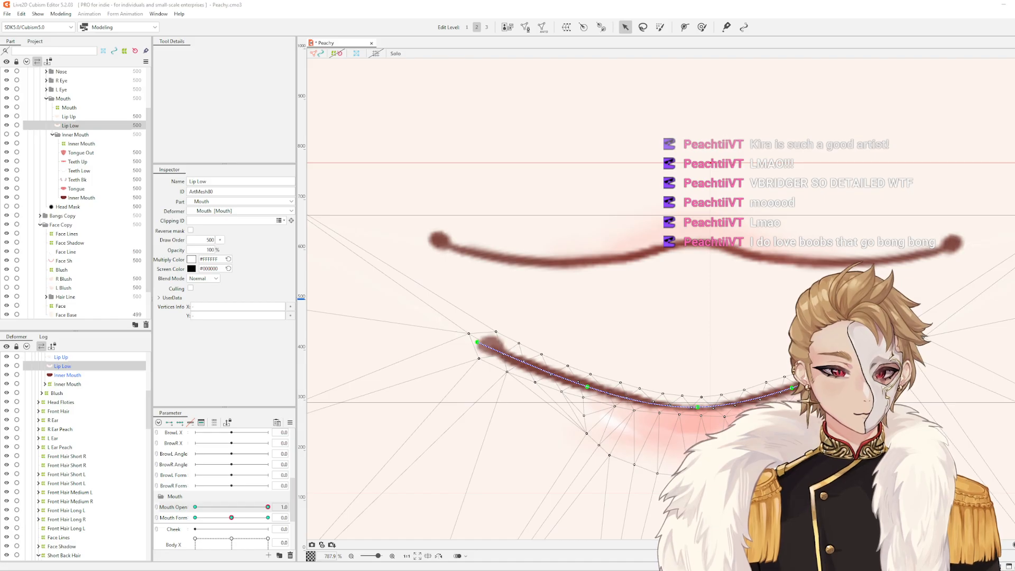
{"action": "left_click_drag", "start_coordinate": [816, 389], "coordinate": [750, 395]}
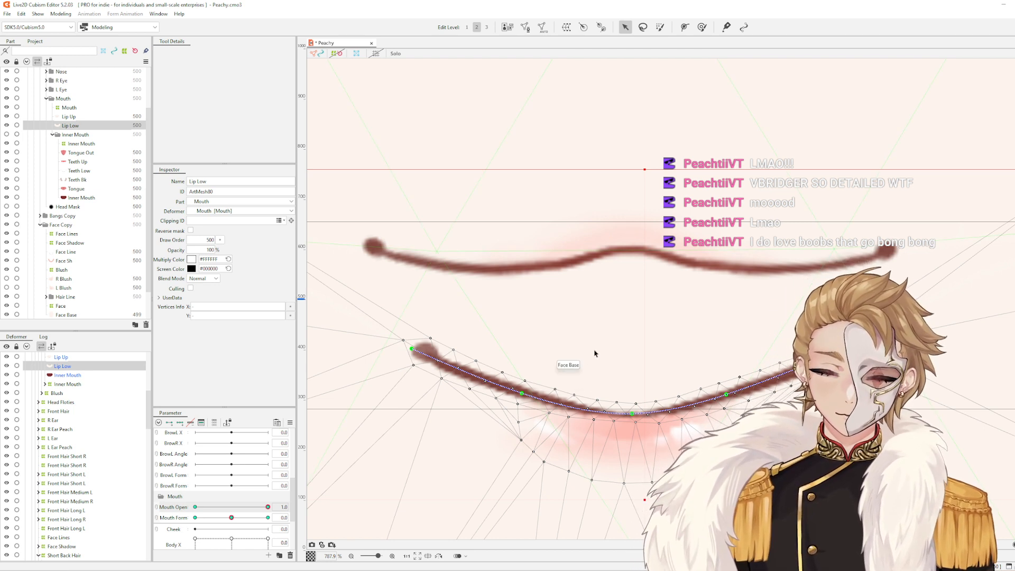
{"action": "key", "text": "p"}
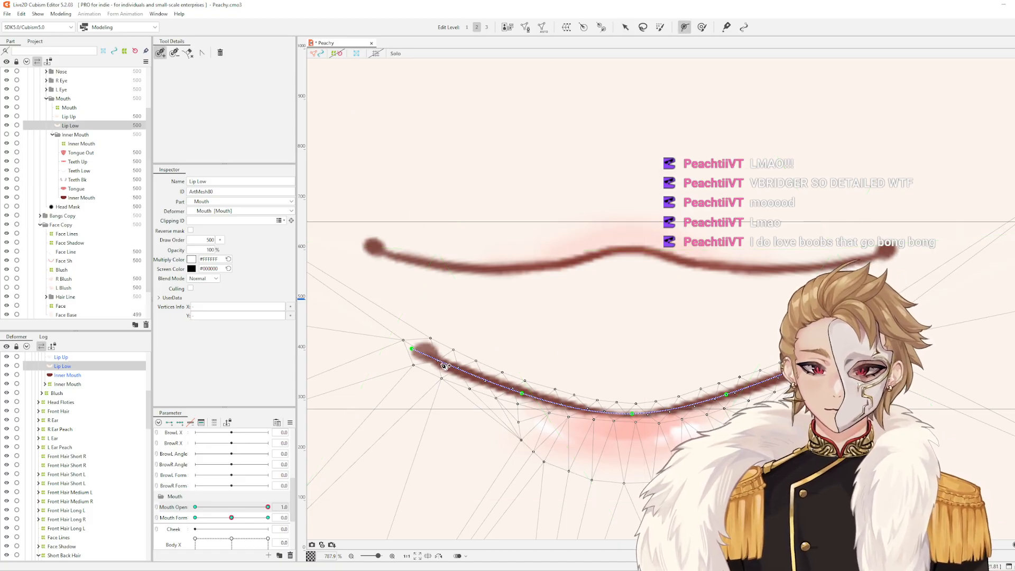
{"action": "left_click", "coordinate": [440, 361]}
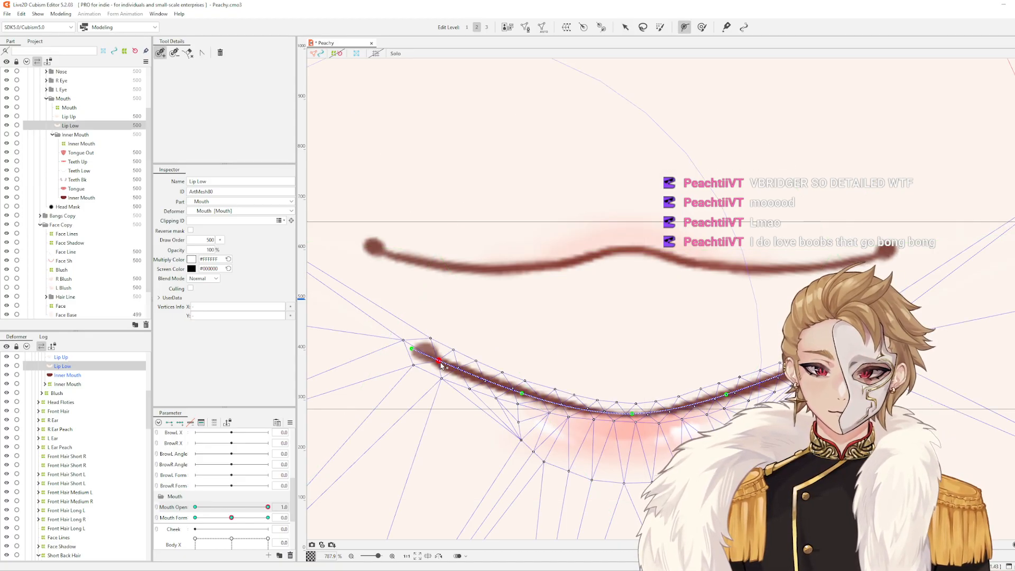
Pull Lip Low's left corner path point up onto Lip Up's left corner and raise the neighbouring path point to follow it
{"action": "left_click_drag", "start_coordinate": [441, 363], "coordinate": [445, 367]}
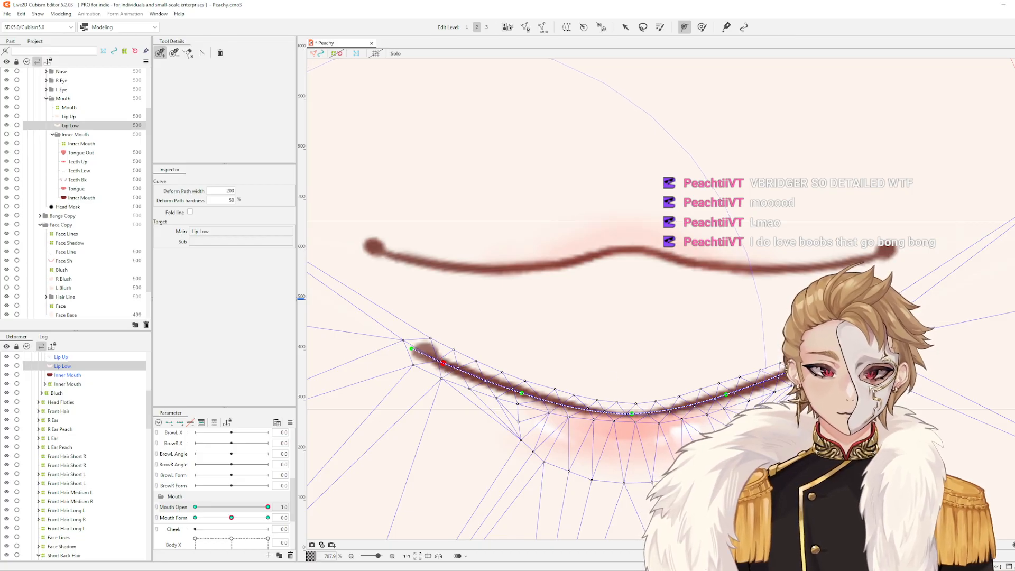
{"action": "scroll", "coordinate": [768, 355], "scroll_direction": "down", "scroll_amount": 5}
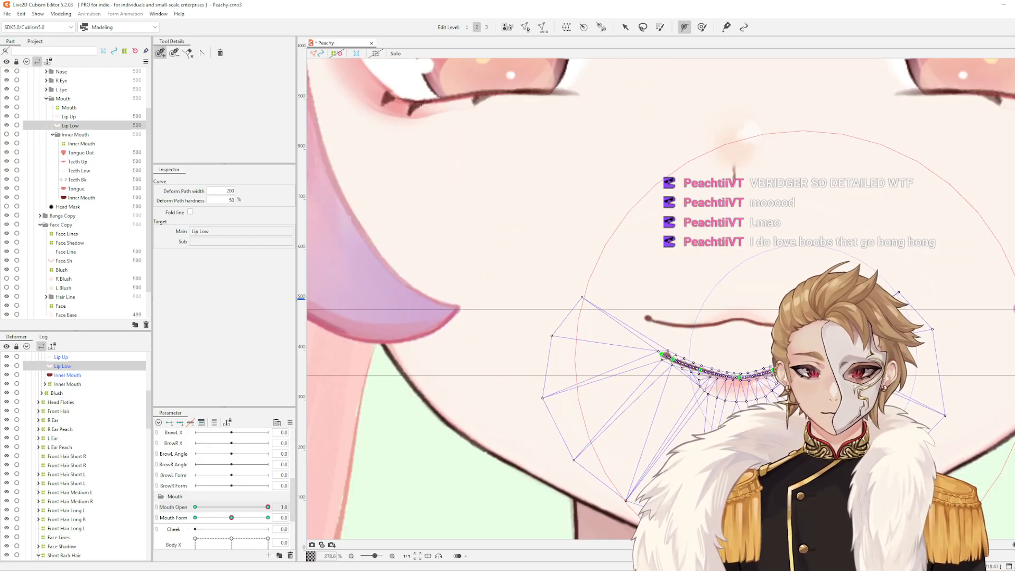
{"action": "scroll", "coordinate": [740, 357], "scroll_direction": "up", "scroll_amount": 3}
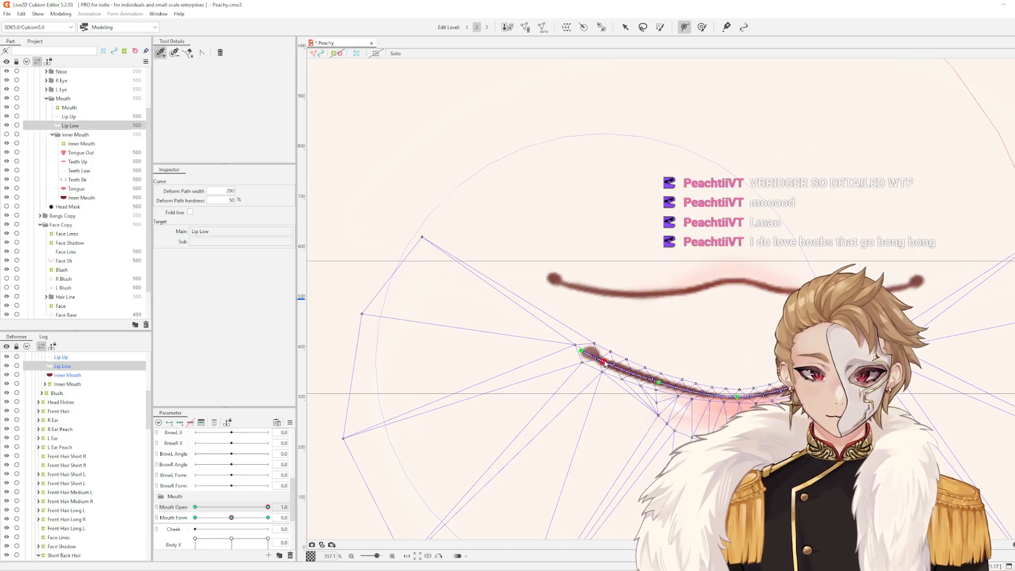
{"action": "key", "text": "v"}
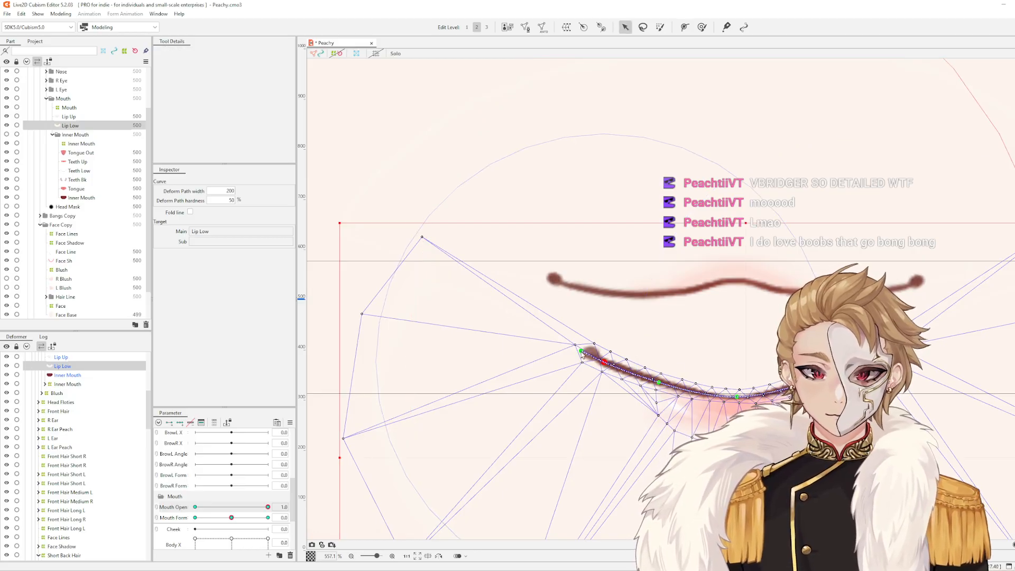
{"action": "left_click", "coordinate": [588, 356]}
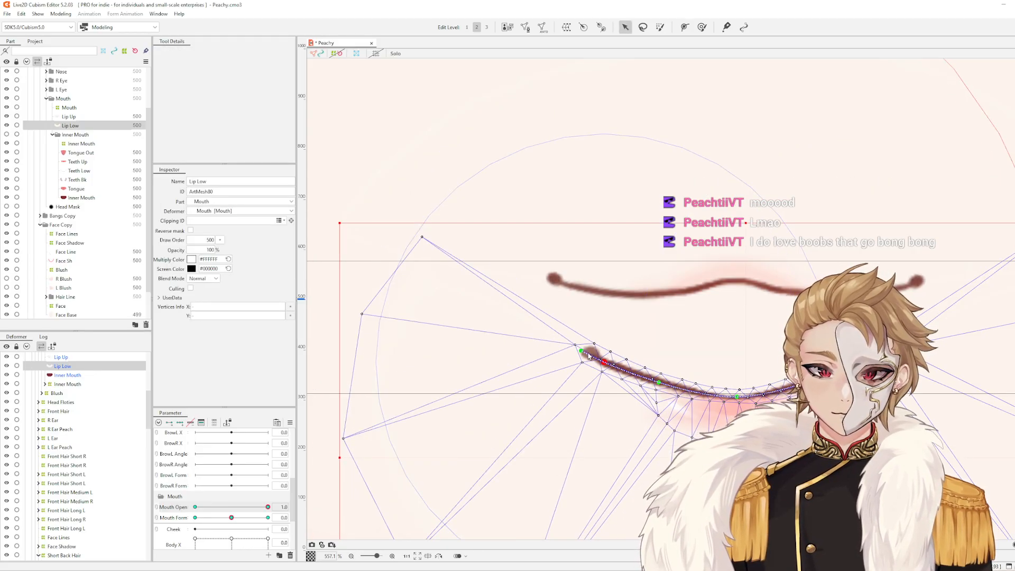
{"action": "left_click_drag", "start_coordinate": [582, 351], "coordinate": [550, 274]}
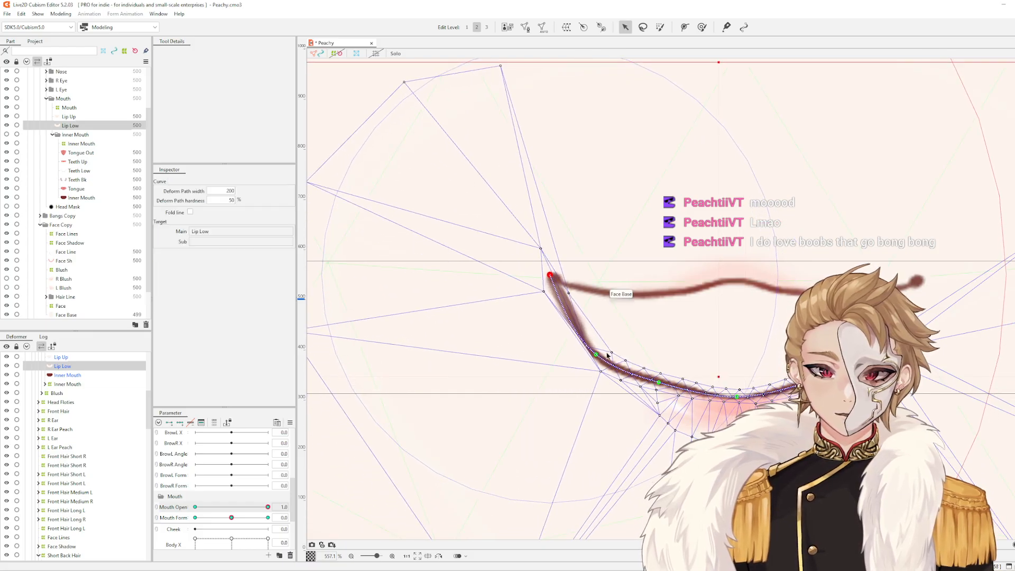
{"action": "left_click_drag", "start_coordinate": [596, 354], "coordinate": [566, 306]}
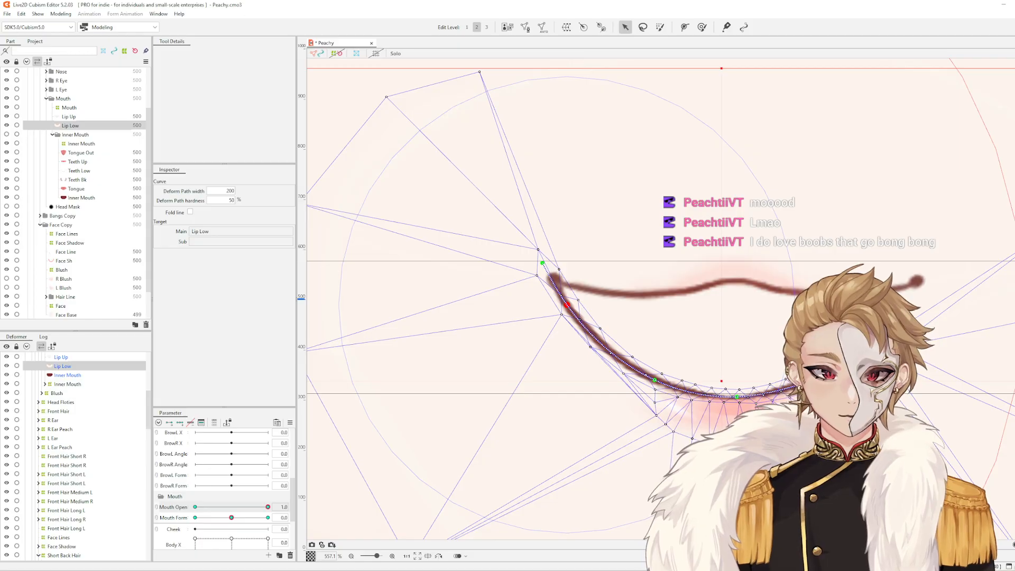
Raise the path point just inside Lip Low's right corner, and lower the three bottom path points to deepen the open mouth
{"action": "left_click_drag", "start_coordinate": [887, 357], "coordinate": [905, 306]}
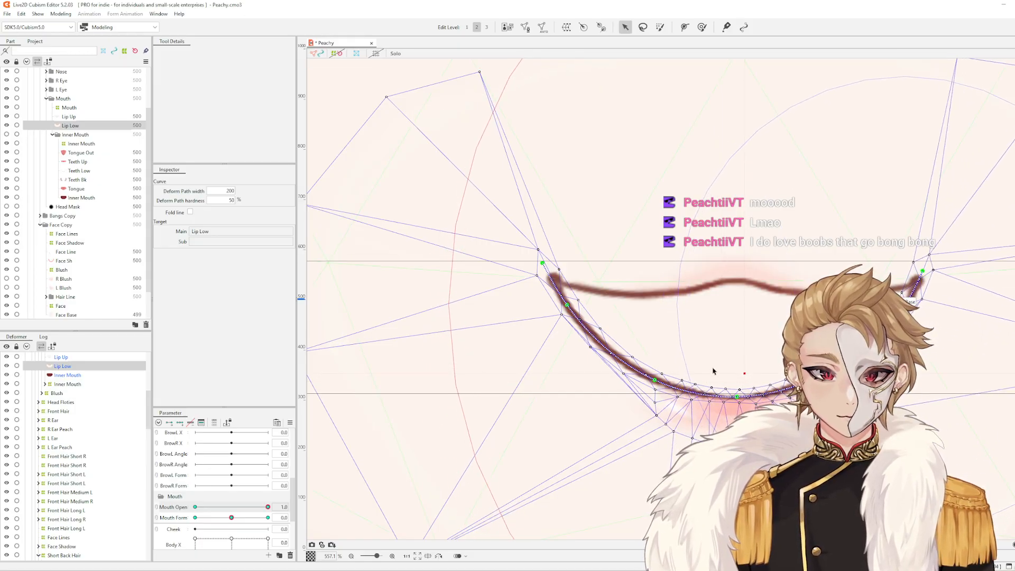
{"action": "left_click_drag", "start_coordinate": [811, 381], "coordinate": [807, 390]}
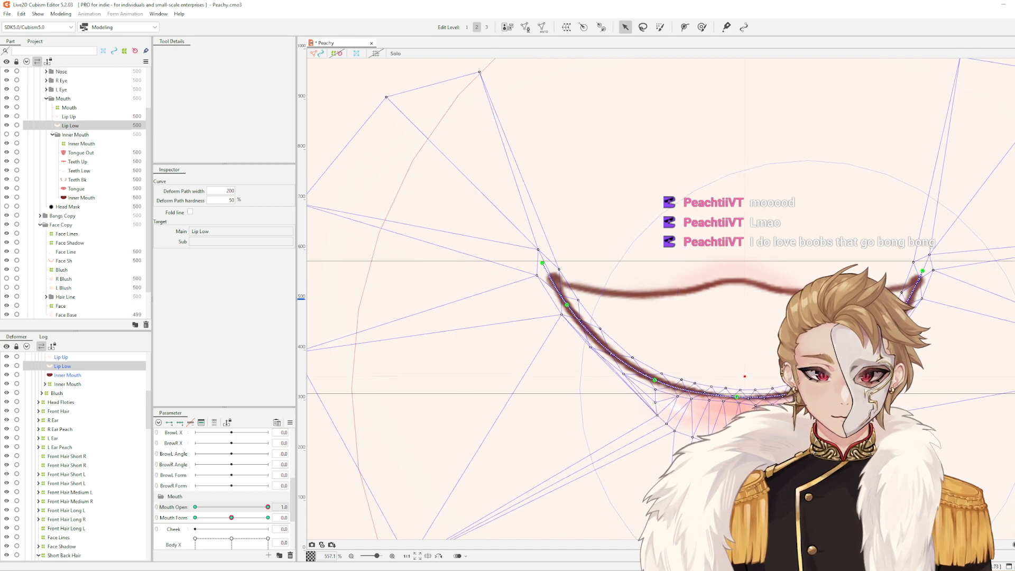
{"action": "left_click_drag", "start_coordinate": [738, 397], "coordinate": [734, 420]}
{"action": "left_click_drag", "start_coordinate": [655, 380], "coordinate": [645, 398]}
{"action": "left_click_drag", "start_coordinate": [807, 390], "coordinate": [817, 403]}
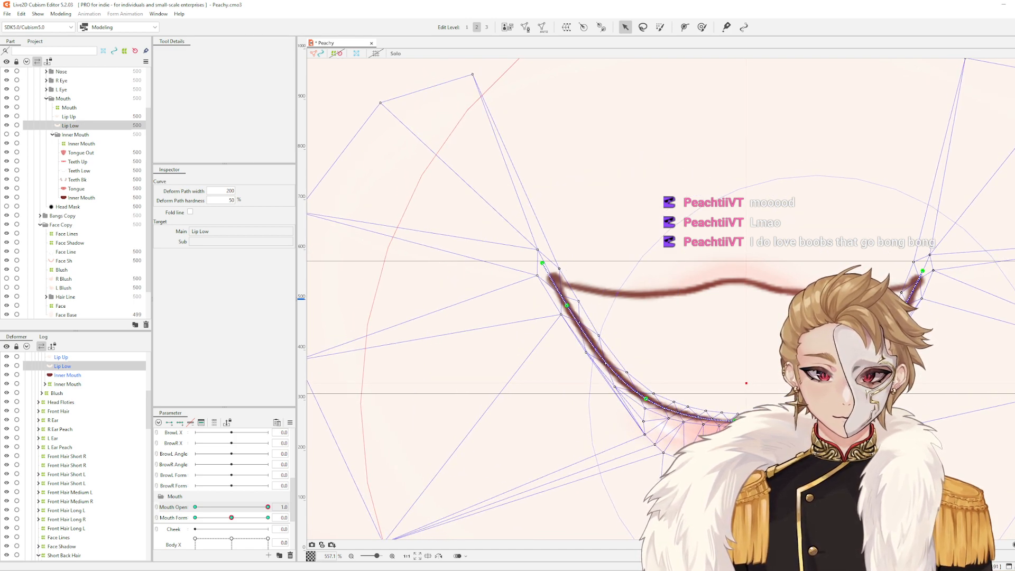
Reselect Lip Low and fine-tune its path at the right corner so the line meets Lip Up cleanly
{"action": "scroll", "coordinate": [804, 329], "scroll_direction": "down", "scroll_amount": 1}
{"action": "left_click", "coordinate": [914, 291]}
{"action": "scroll", "coordinate": [908, 288], "scroll_direction": "up", "scroll_amount": 2}
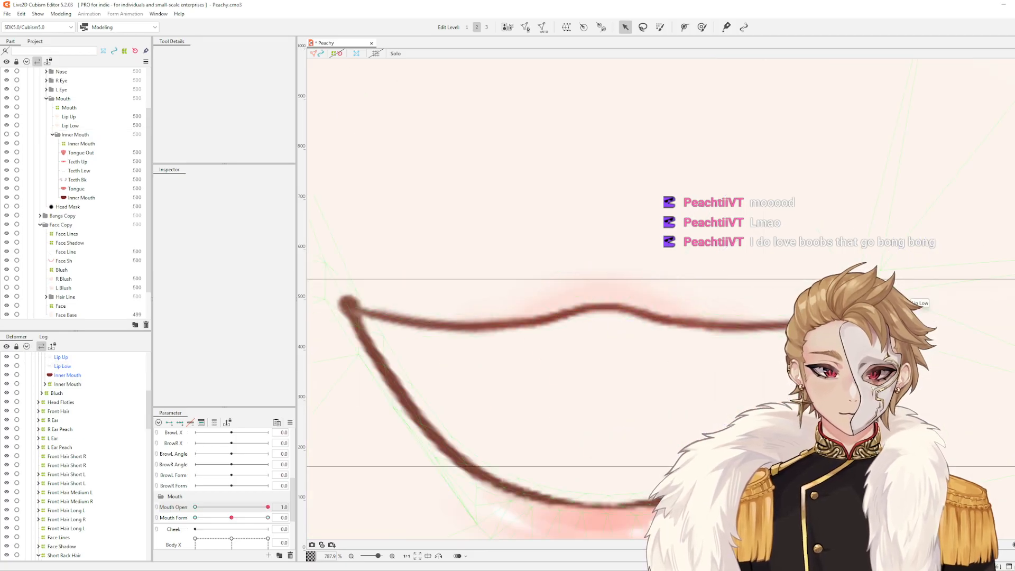
{"action": "left_click", "coordinate": [893, 284]}
{"action": "scroll", "coordinate": [892, 283], "scroll_direction": "up", "scroll_amount": 2}
{"action": "left_click_drag", "start_coordinate": [887, 303], "coordinate": [881, 305]}
{"action": "left_click_drag", "start_coordinate": [612, 391], "coordinate": [683, 383]}
{"action": "scroll", "coordinate": [683, 383], "scroll_direction": "down", "scroll_amount": 4}
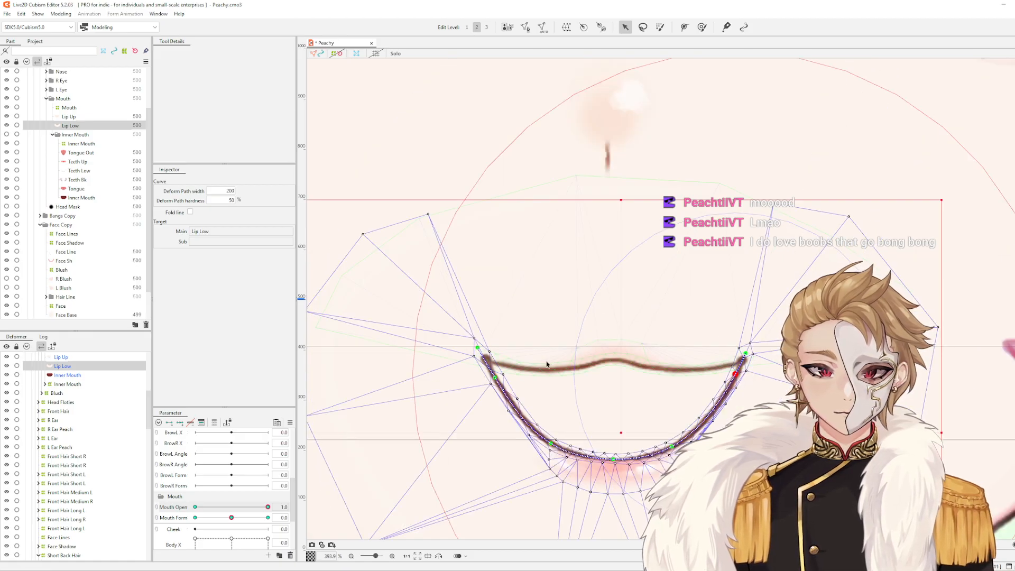
Nudge Lip Low's left corner path point and the point beside it so the line joins Lip Up's left corner
{"action": "scroll", "coordinate": [508, 373], "scroll_direction": "up", "scroll_amount": 4}
{"action": "left_click_drag", "start_coordinate": [507, 373], "coordinate": [703, 377]}
{"action": "left_click_drag", "start_coordinate": [588, 289], "coordinate": [593, 295]}
{"action": "left_click_drag", "start_coordinate": [658, 408], "coordinate": [655, 402]}
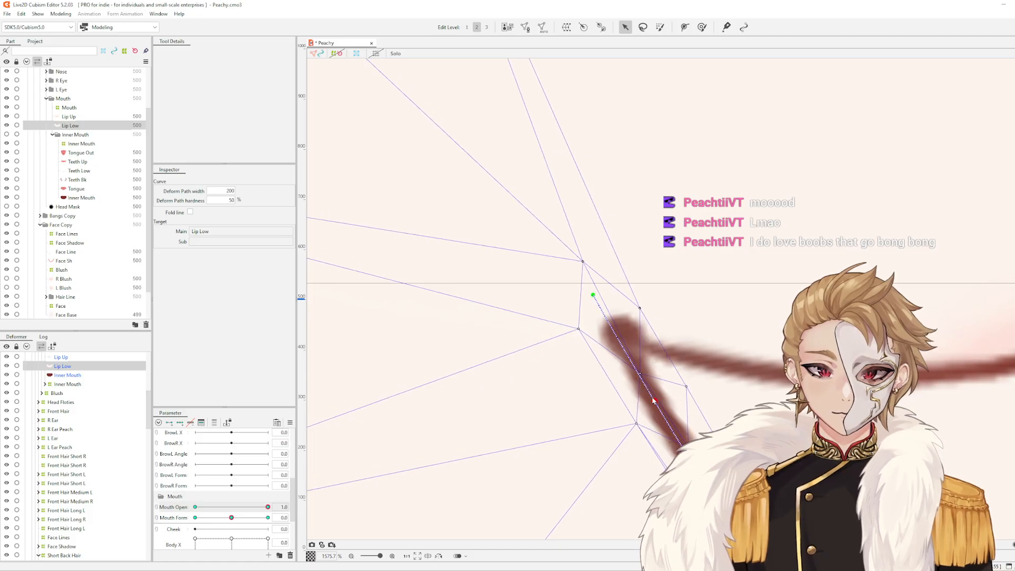
{"action": "scroll", "coordinate": [655, 402], "scroll_direction": "down", "scroll_amount": 4}
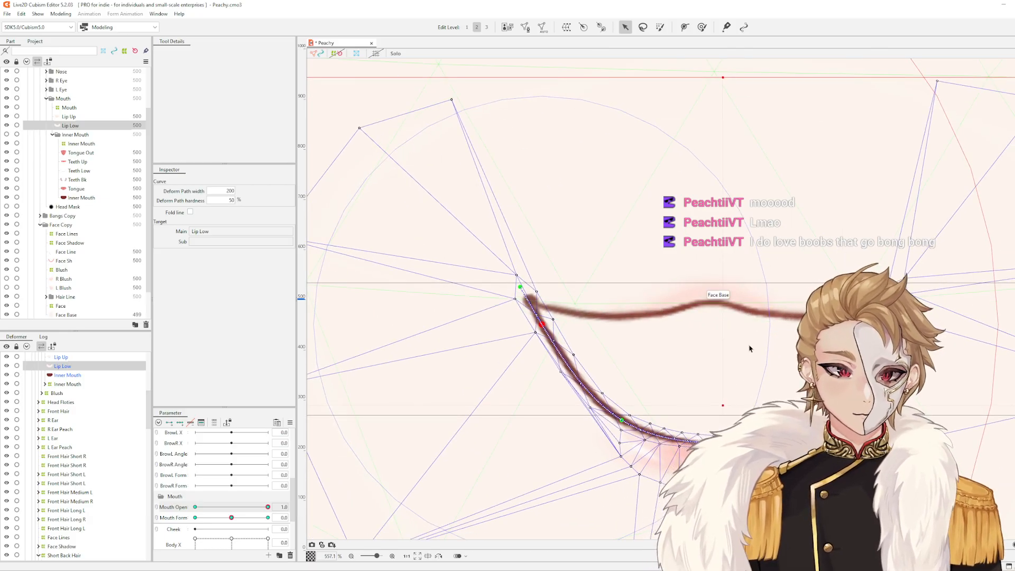
Lower Lip Low's three bottom path points a little further to round out the open mouth, and deselect the lip
{"action": "left_click", "coordinate": [749, 348]}
{"action": "left_click_drag", "start_coordinate": [794, 427], "coordinate": [792, 435]}
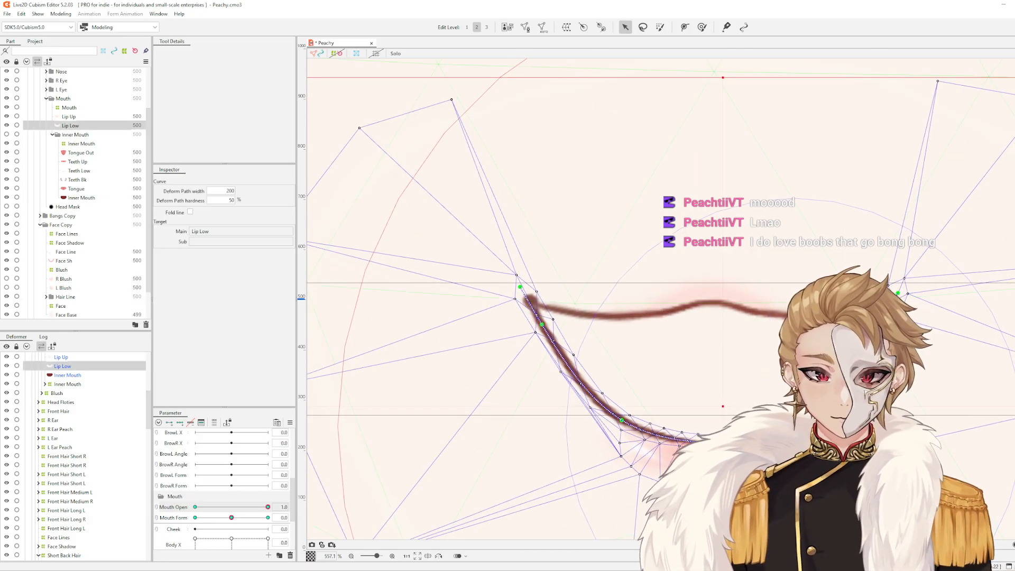
{"action": "left_click_drag", "start_coordinate": [712, 443], "coordinate": [711, 458]}
{"action": "left_click_drag", "start_coordinate": [626, 428], "coordinate": [628, 440]}
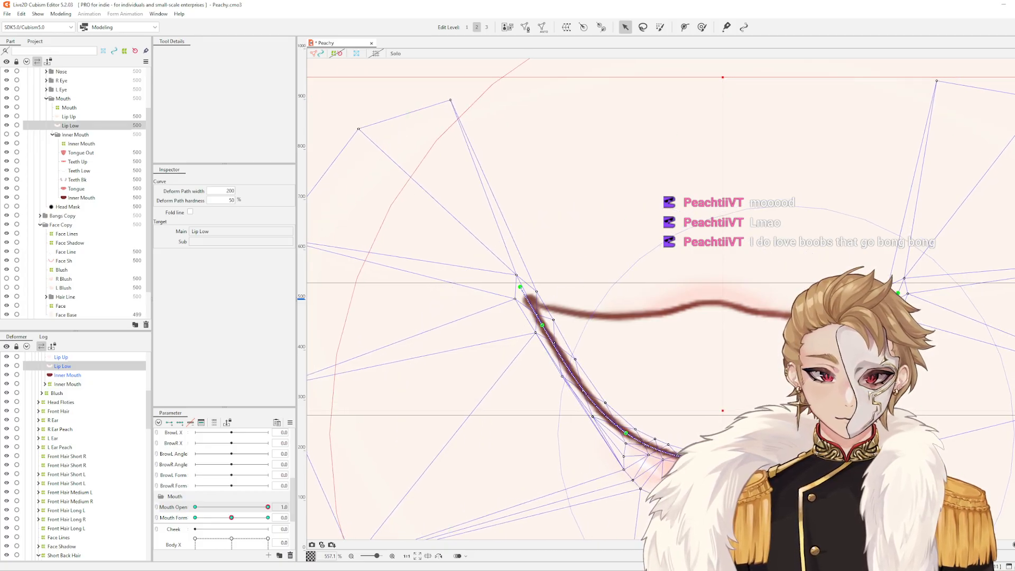
{"action": "scroll", "coordinate": [777, 396], "scroll_direction": "down", "scroll_amount": 4}
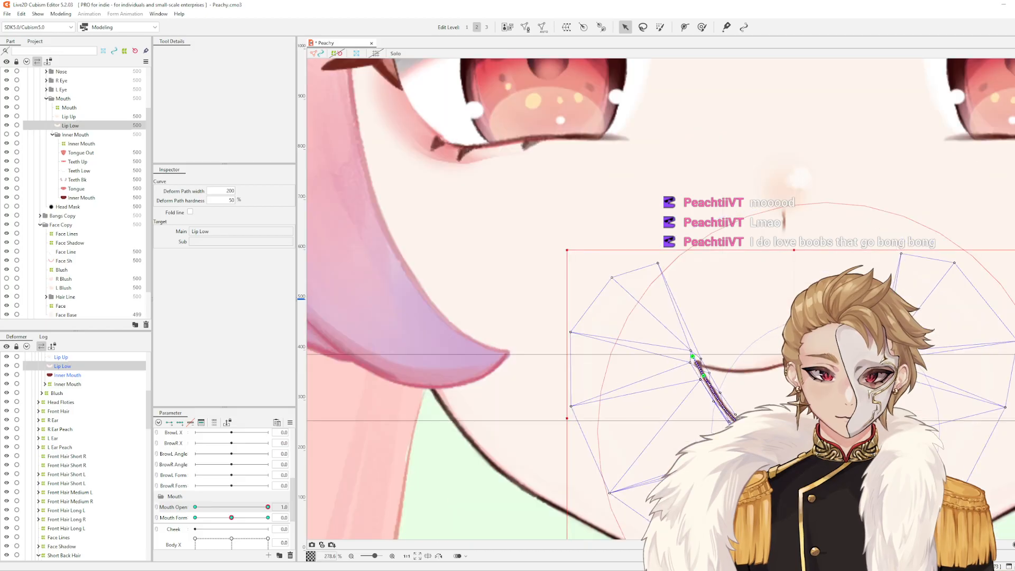
{"action": "scroll", "coordinate": [813, 436], "scroll_direction": "up", "scroll_amount": 4}
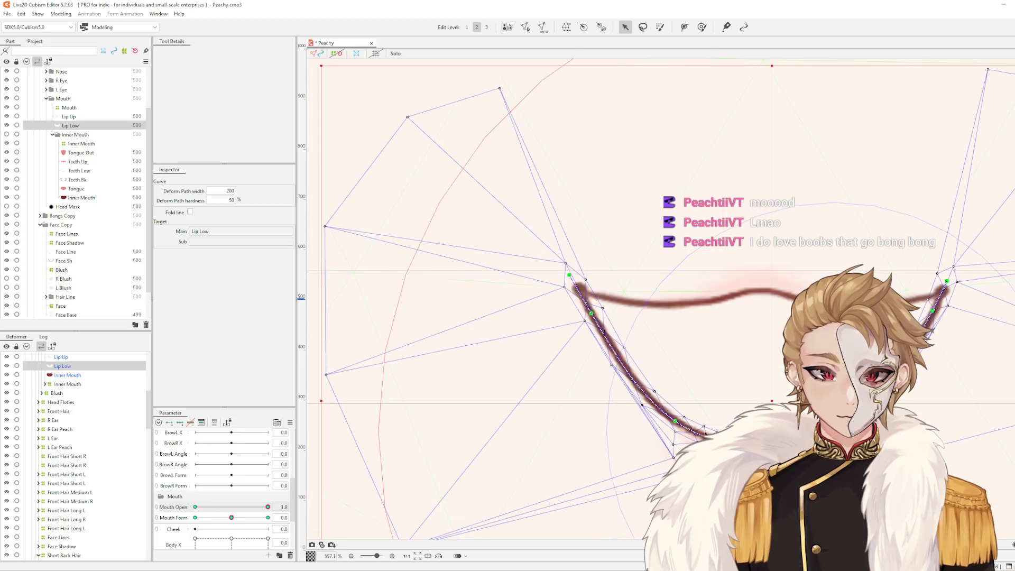
{"action": "left_click_drag", "start_coordinate": [678, 426], "coordinate": [676, 426]}
{"action": "left_click", "coordinate": [945, 424]}
{"action": "left_click_drag", "start_coordinate": [945, 424], "coordinate": [871, 329]}
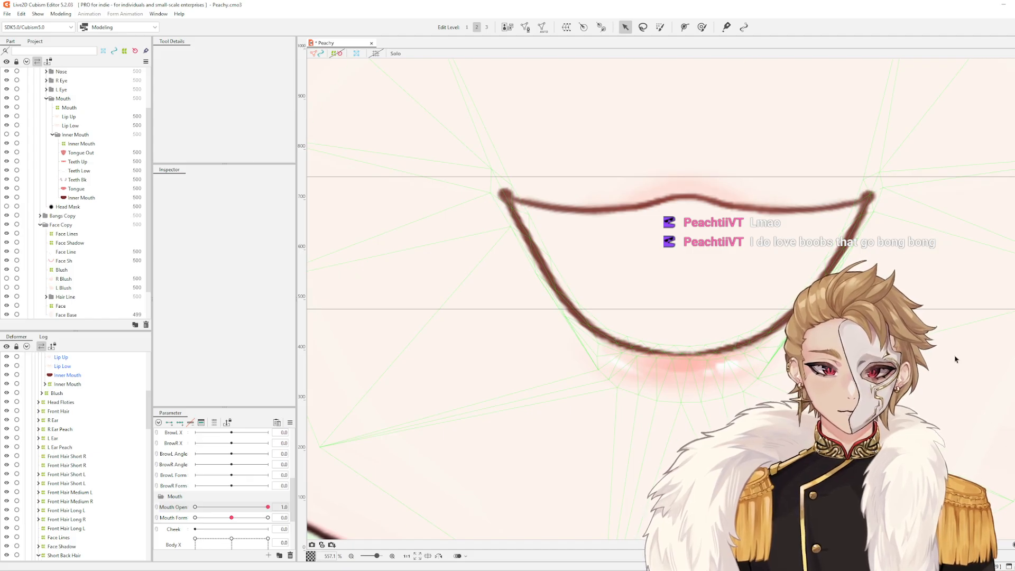
Examine the open mouth shape at Mouth Open 1.0, including the mesh along the right half of Lip Low
{"action": "scroll", "coordinate": [847, 400], "scroll_direction": "up", "scroll_amount": 2}
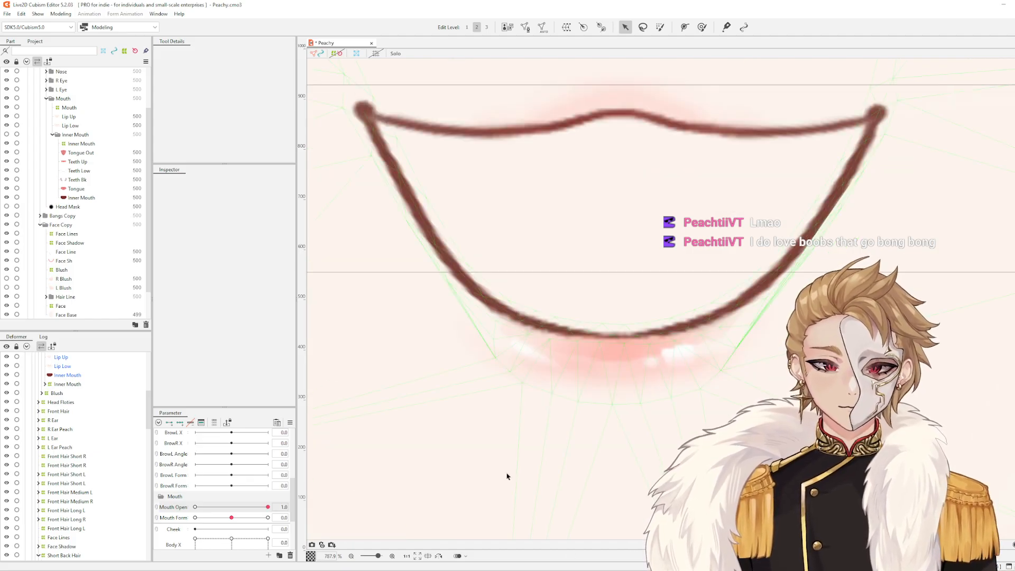
{"action": "left_click", "coordinate": [625, 370]}
{"action": "left_click_drag", "start_coordinate": [267, 509], "coordinate": [350, 500]}
{"action": "left_click", "coordinate": [636, 269]}
{"action": "scroll", "coordinate": [795, 316], "scroll_direction": "up", "scroll_amount": 4}
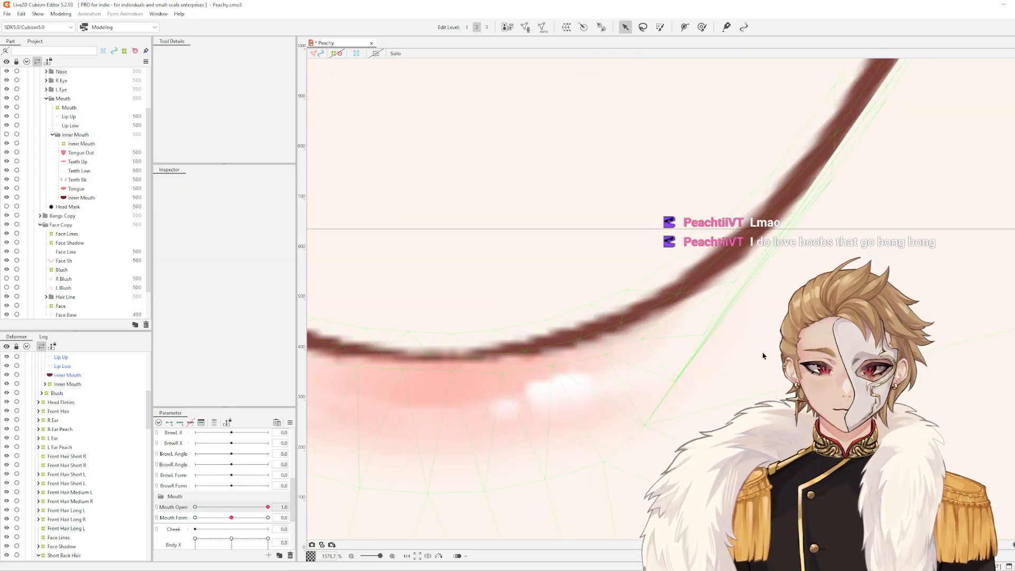
{"action": "scroll", "coordinate": [608, 412], "scroll_direction": "down", "scroll_amount": 4}
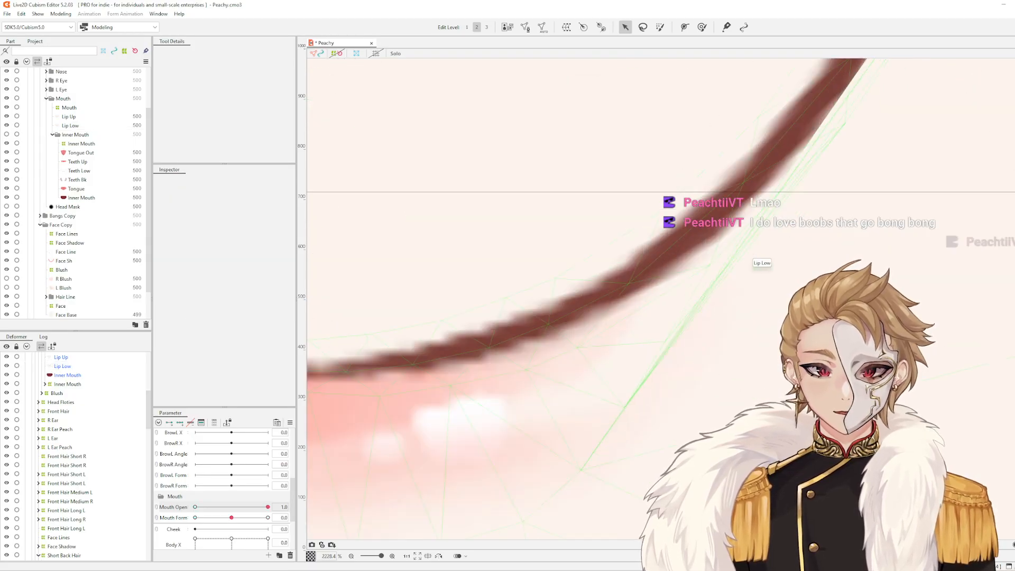
{"action": "scroll", "coordinate": [613, 367], "scroll_direction": "down", "scroll_amount": 2}
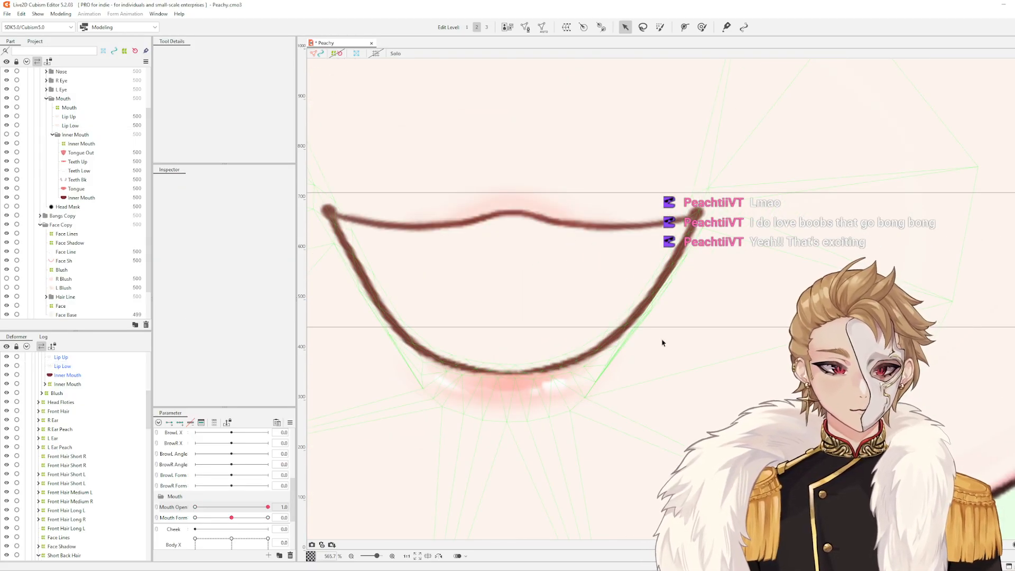
{"action": "scroll", "coordinate": [661, 342], "scroll_direction": "up", "scroll_amount": 4}
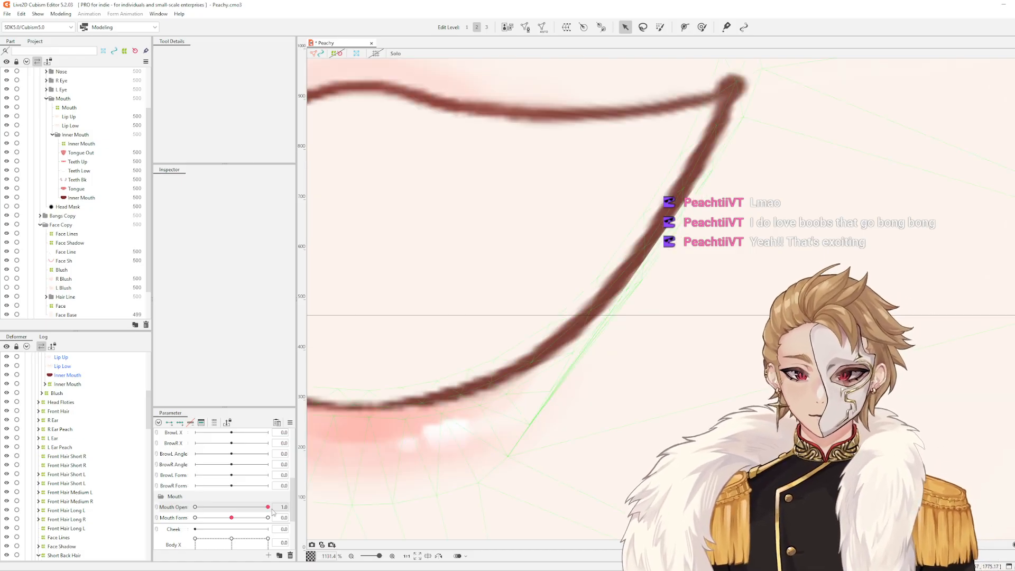
With Mouth Open at 0.0, edit Lip Low's mesh and delete the outlying vertex below the right half of the lip line
{"action": "left_click_drag", "start_coordinate": [268, 506], "coordinate": [156, 494]}
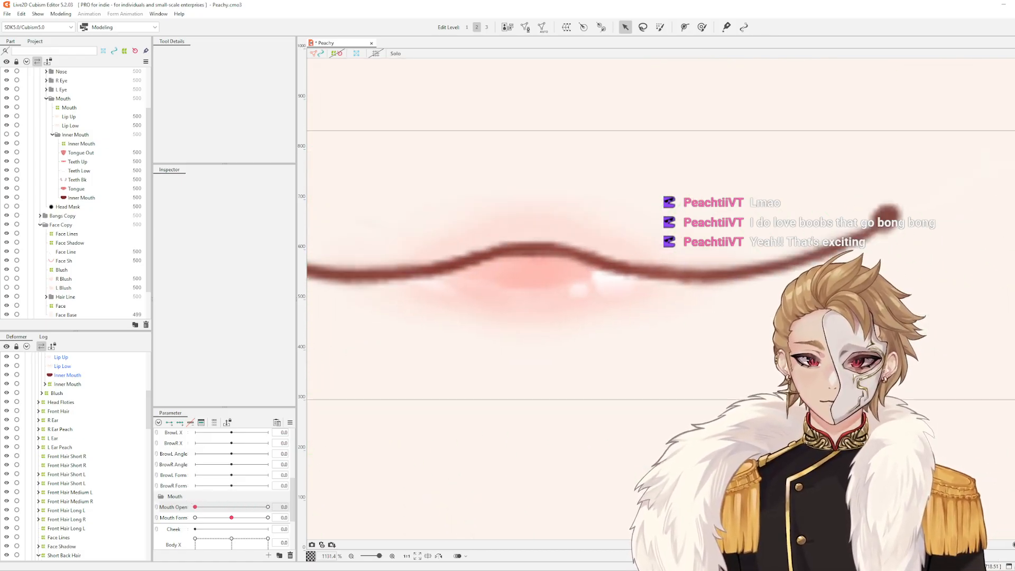
{"action": "left_click", "coordinate": [595, 346]}
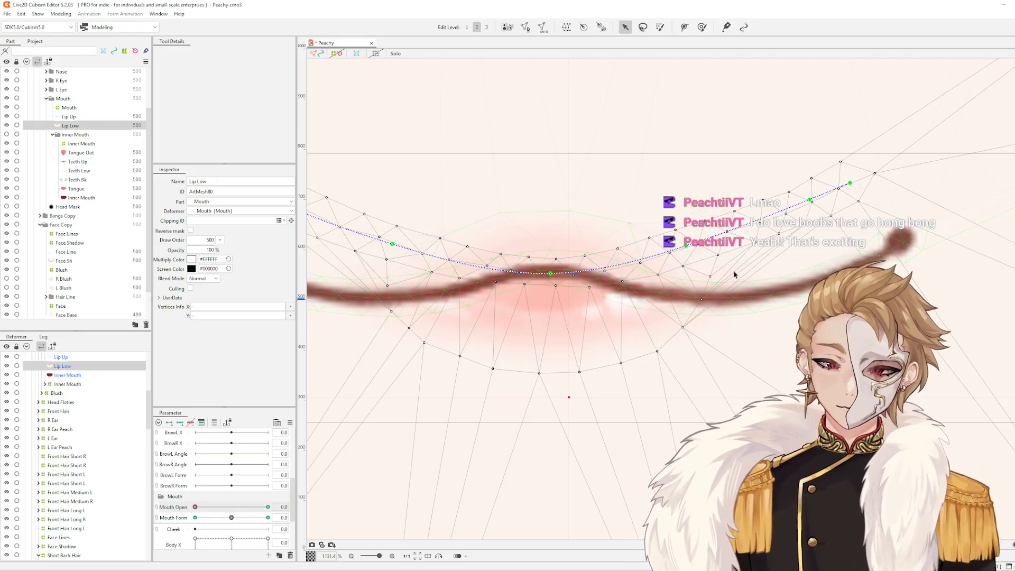
{"action": "double_click", "coordinate": [736, 276]}
{"action": "scroll", "coordinate": [742, 274], "scroll_direction": "up", "scroll_amount": 6}
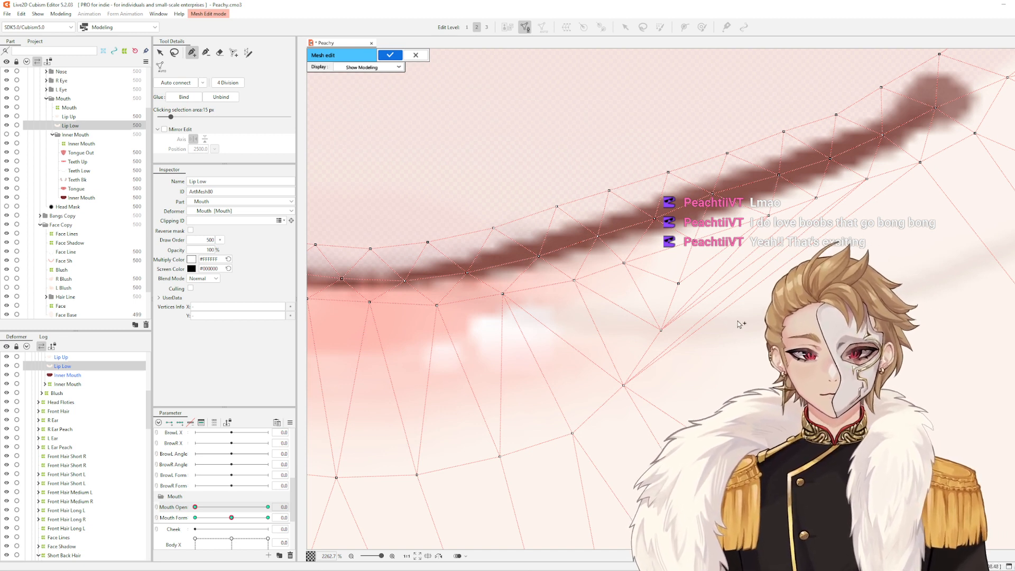
{"action": "left_click", "coordinate": [661, 331]}
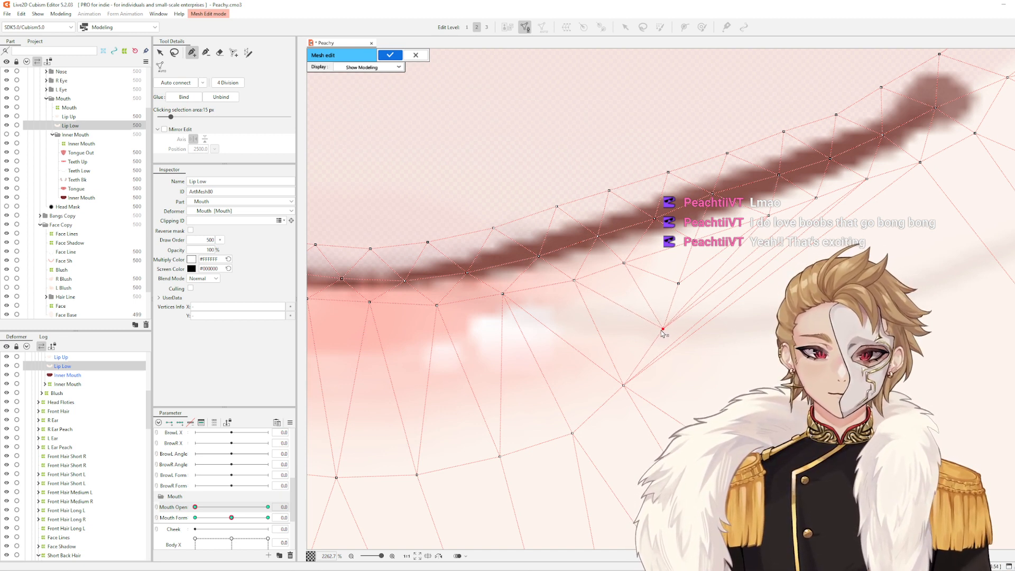
{"action": "key", "text": "Delete"}
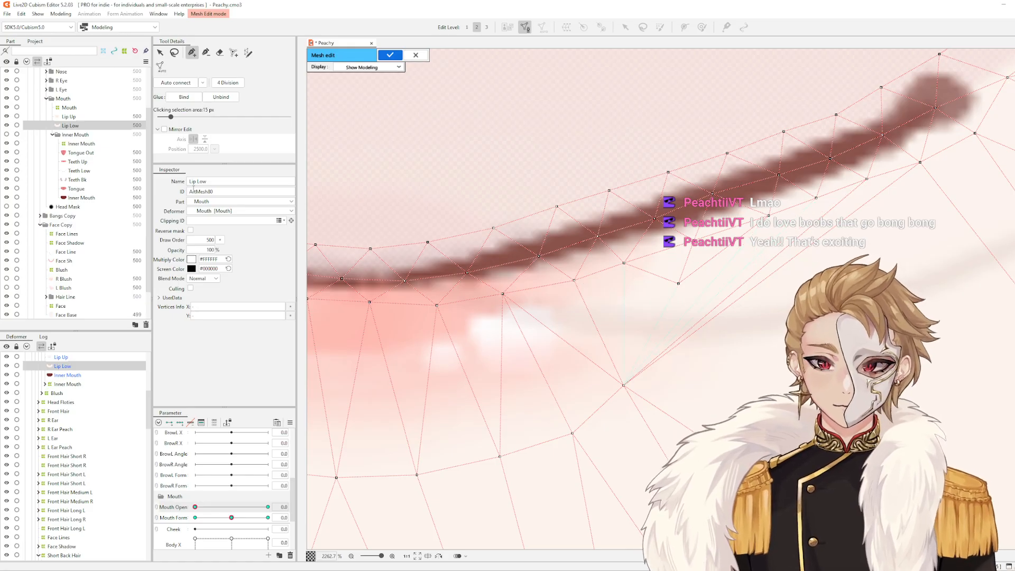
Erase the leftover outer vertex and its tangled edges below the right half of Lip Low's line
{"action": "left_click", "coordinate": [219, 52]}
{"action": "scroll", "coordinate": [739, 296], "scroll_direction": "down", "scroll_amount": 5}
{"action": "scroll", "coordinate": [739, 296], "scroll_direction": "down", "scroll_amount": 3}
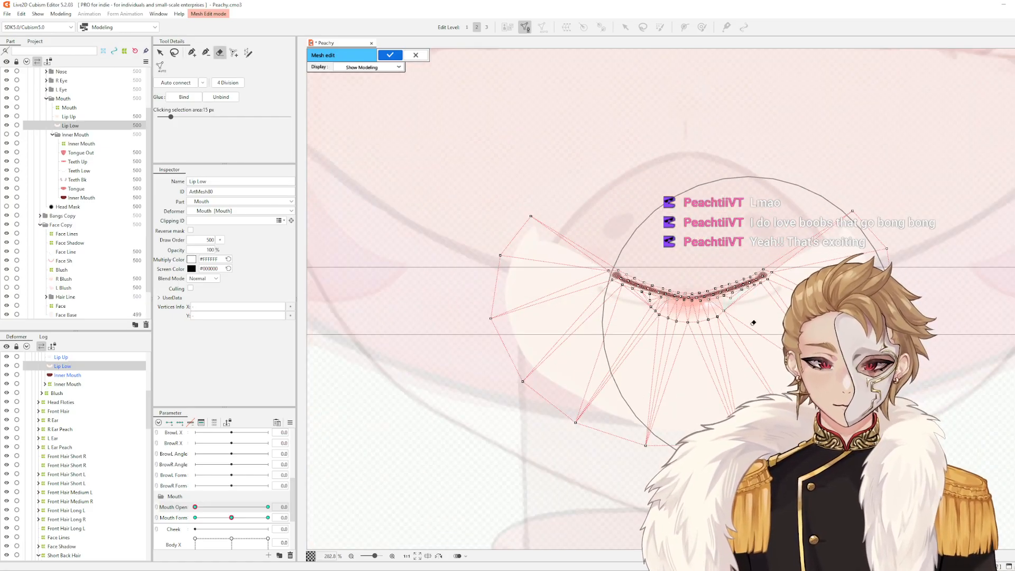
{"action": "scroll", "coordinate": [724, 280], "scroll_direction": "up", "scroll_amount": 3}
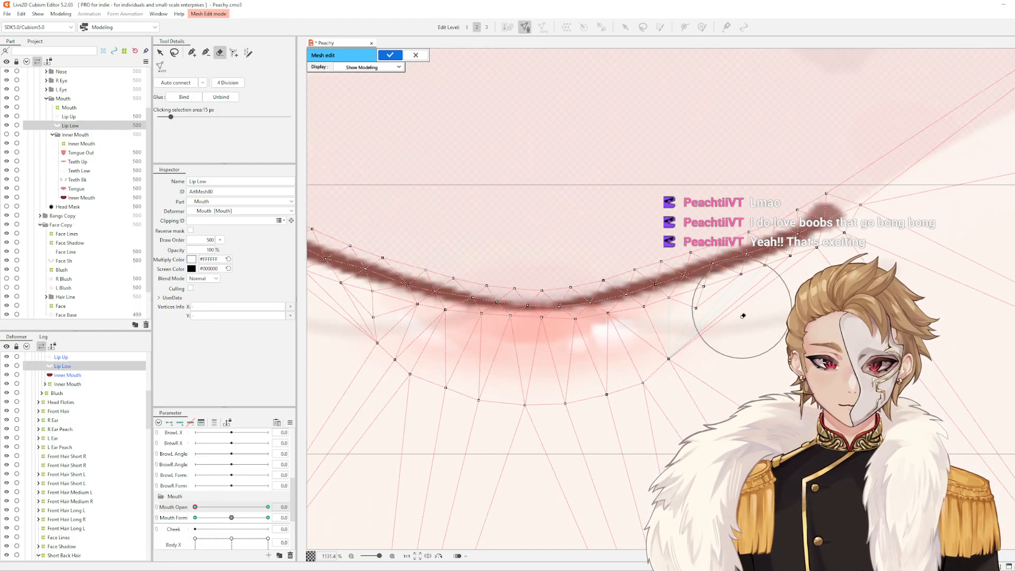
{"action": "scroll", "coordinate": [724, 312], "scroll_direction": "up", "scroll_amount": 2}
{"action": "scroll", "coordinate": [729, 317], "scroll_direction": "up", "scroll_amount": 2}
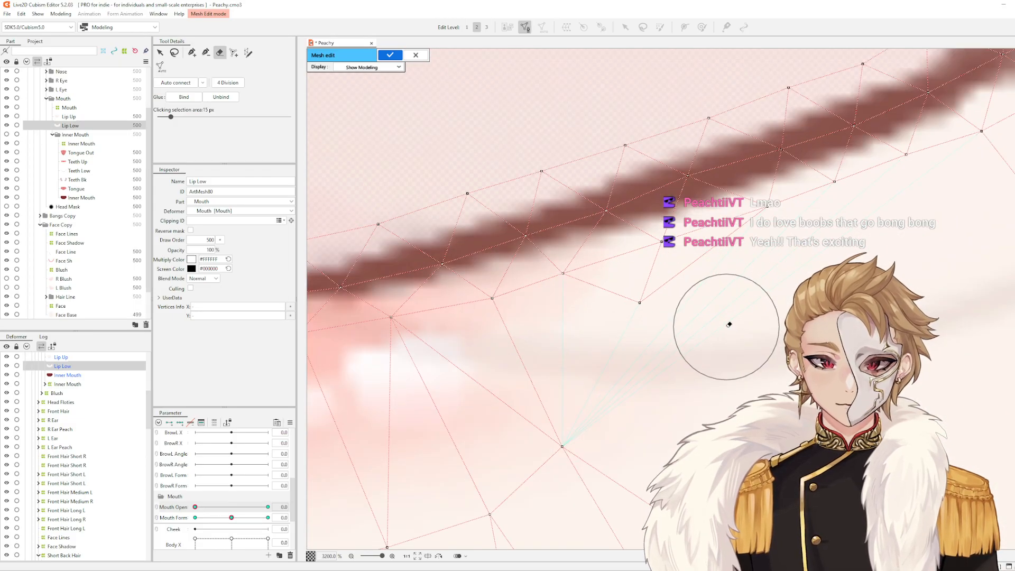
{"action": "scroll", "coordinate": [878, 407], "scroll_direction": "down", "scroll_amount": 3}
{"action": "scroll", "coordinate": [880, 393], "scroll_direction": "up", "scroll_amount": 1}
{"action": "scroll", "coordinate": [819, 402], "scroll_direction": "up", "scroll_amount": 1}
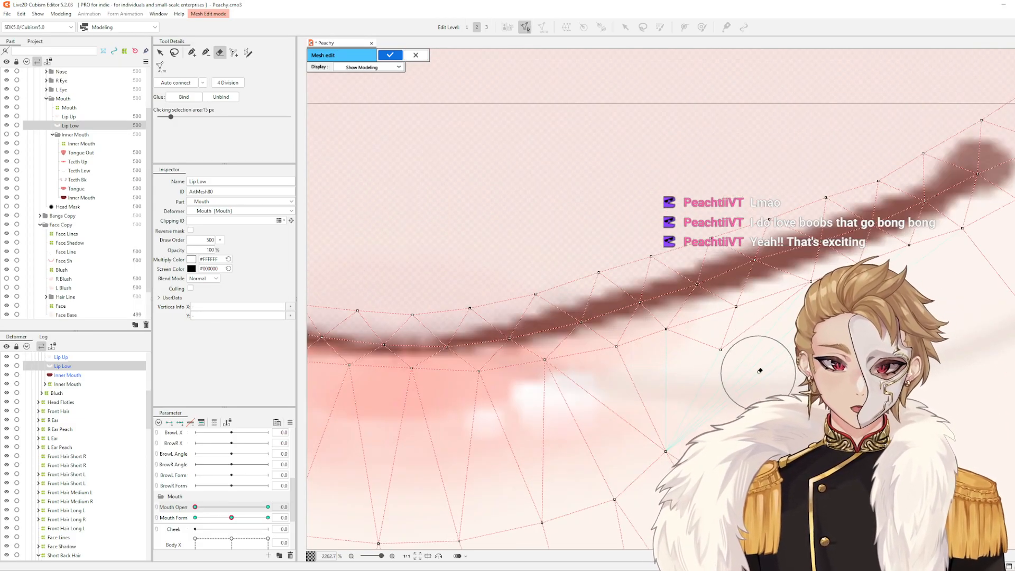
{"action": "left_click_drag", "start_coordinate": [739, 363], "coordinate": [676, 301]}
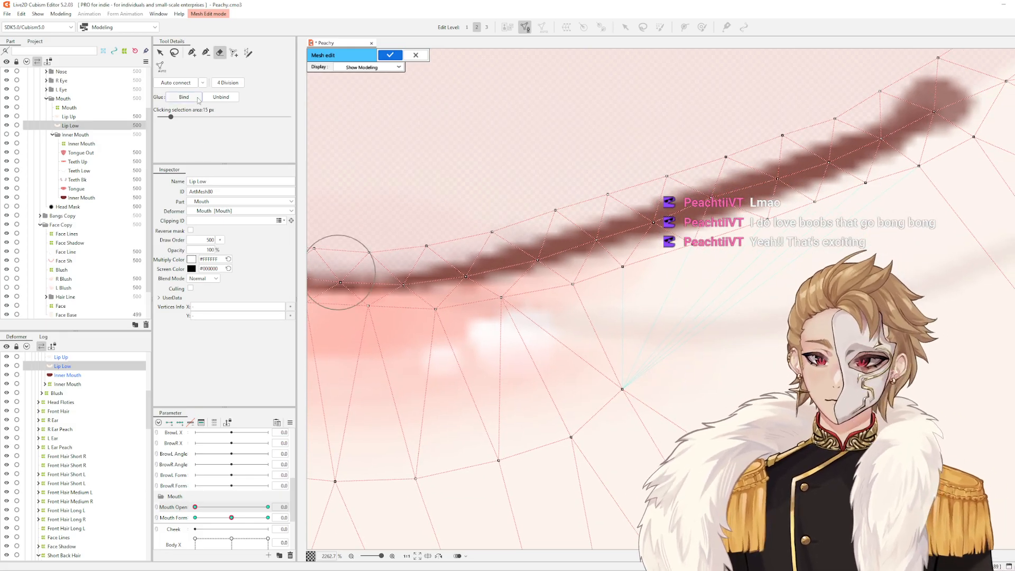
Add replacement outer vertices to Lip Low's mesh below the right half of the lip line and apply the mesh edit
{"action": "left_click", "coordinate": [192, 52]}
{"action": "left_click_drag", "start_coordinate": [623, 390], "coordinate": [626, 401]}
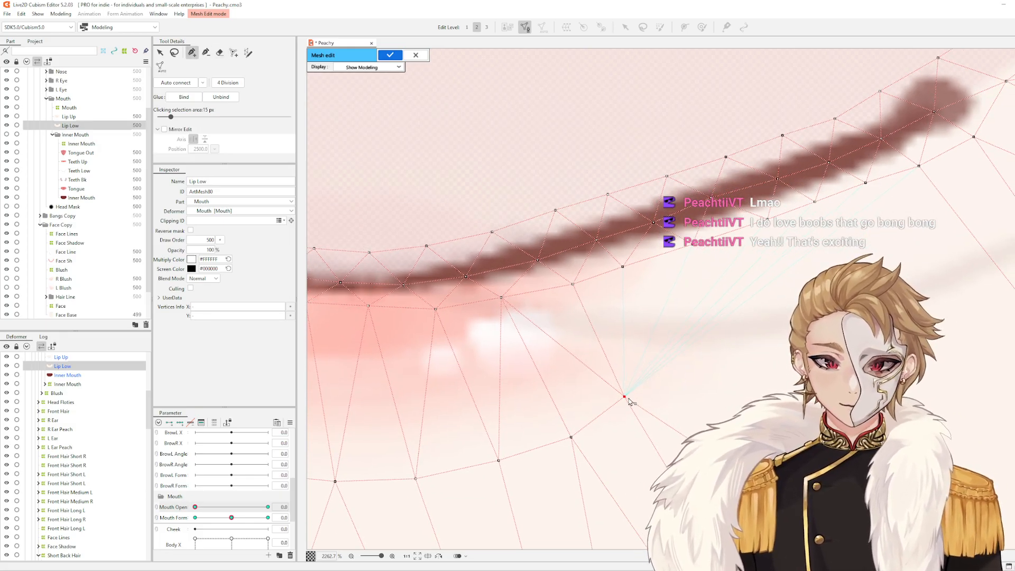
{"action": "left_click", "coordinate": [715, 373]}
{"action": "left_click", "coordinate": [734, 307]}
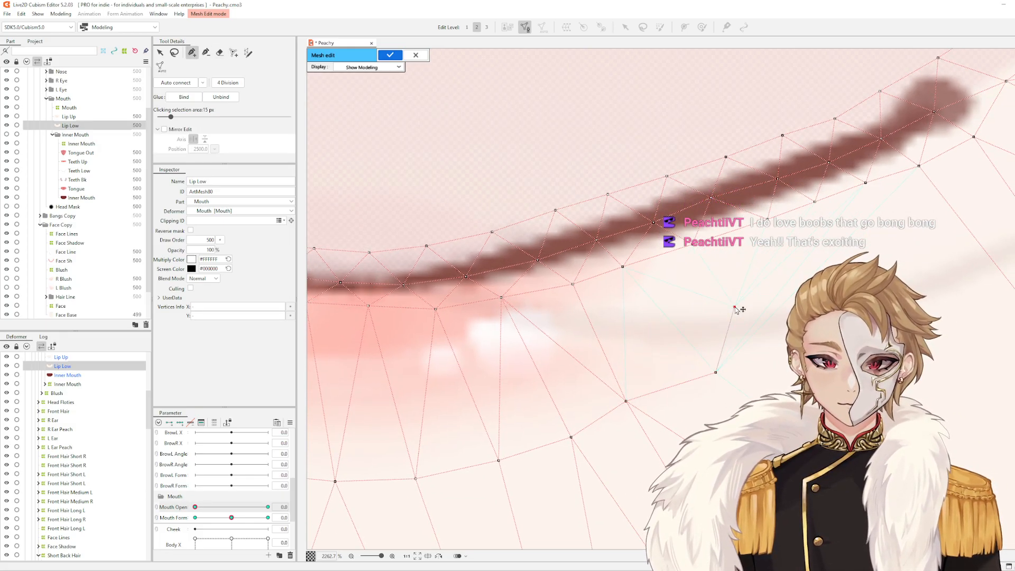
{"action": "left_click_drag", "start_coordinate": [734, 306], "coordinate": [742, 290]}
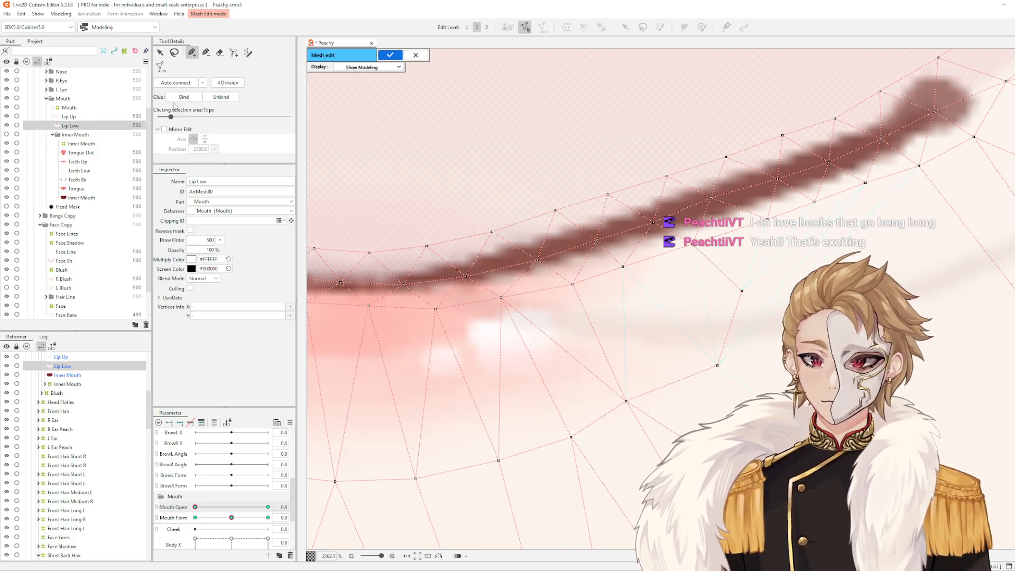
{"action": "left_click", "coordinate": [390, 55]}
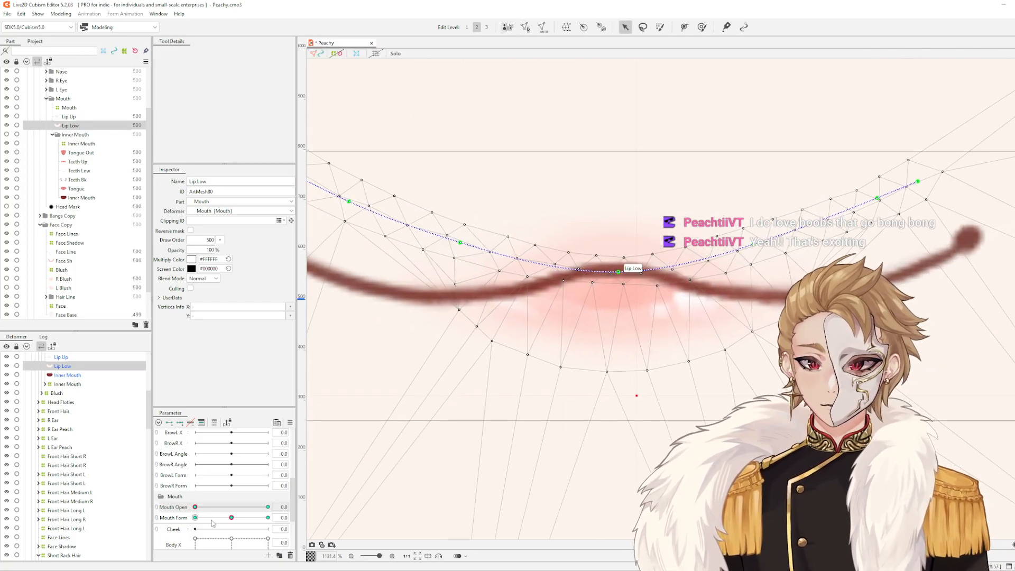
Set Mouth Open to 1.0, deselect Lip Low, and examine the open mouth up close and against the whole face
{"action": "left_click_drag", "start_coordinate": [197, 507], "coordinate": [268, 507]}
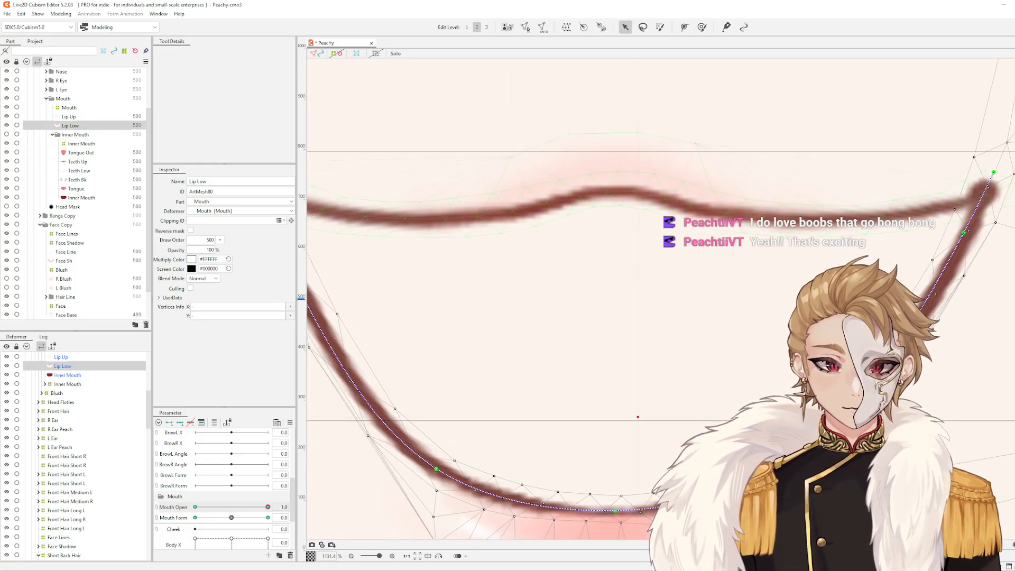
{"action": "scroll", "coordinate": [788, 370], "scroll_direction": "down", "scroll_amount": 2}
{"action": "left_click_drag", "start_coordinate": [787, 384], "coordinate": [786, 360]}
{"action": "scroll", "coordinate": [793, 412], "scroll_direction": "up", "scroll_amount": 4}
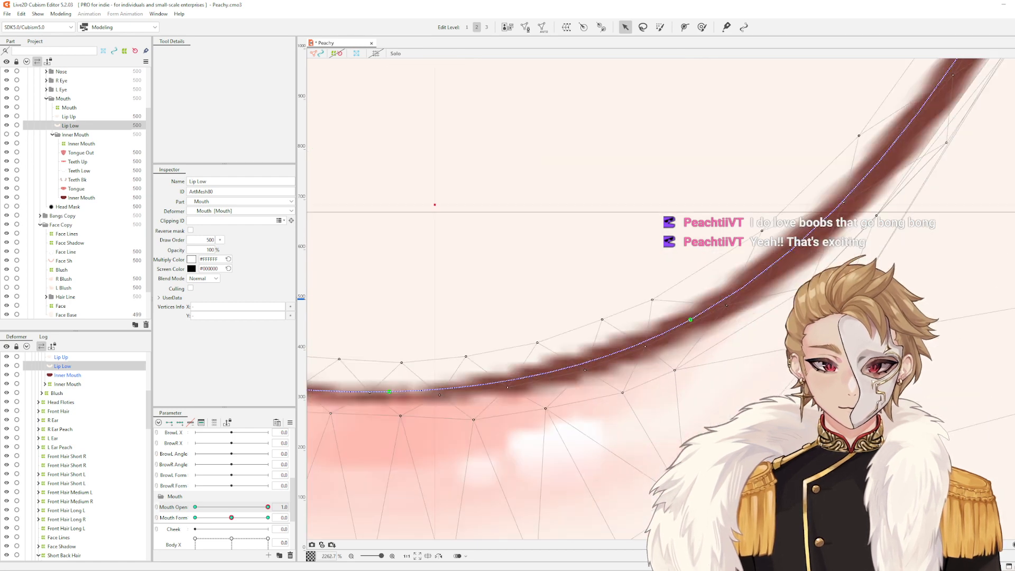
{"action": "left_click_drag", "start_coordinate": [749, 403], "coordinate": [766, 345]}
{"action": "left_click", "coordinate": [763, 343]}
{"action": "scroll", "coordinate": [762, 342], "scroll_direction": "down", "scroll_amount": 4}
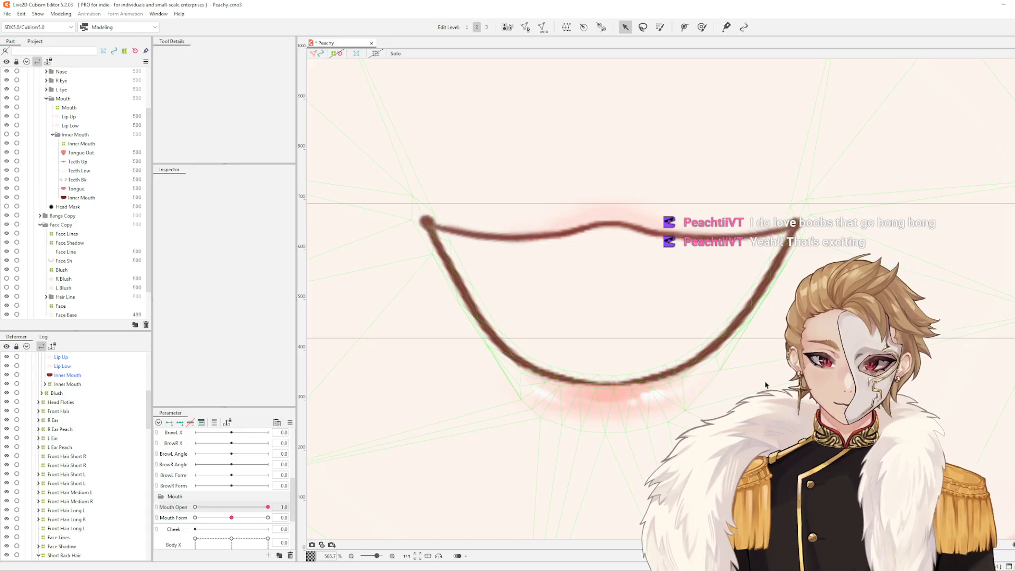
{"action": "scroll", "coordinate": [664, 297], "scroll_direction": "down", "scroll_amount": 2}
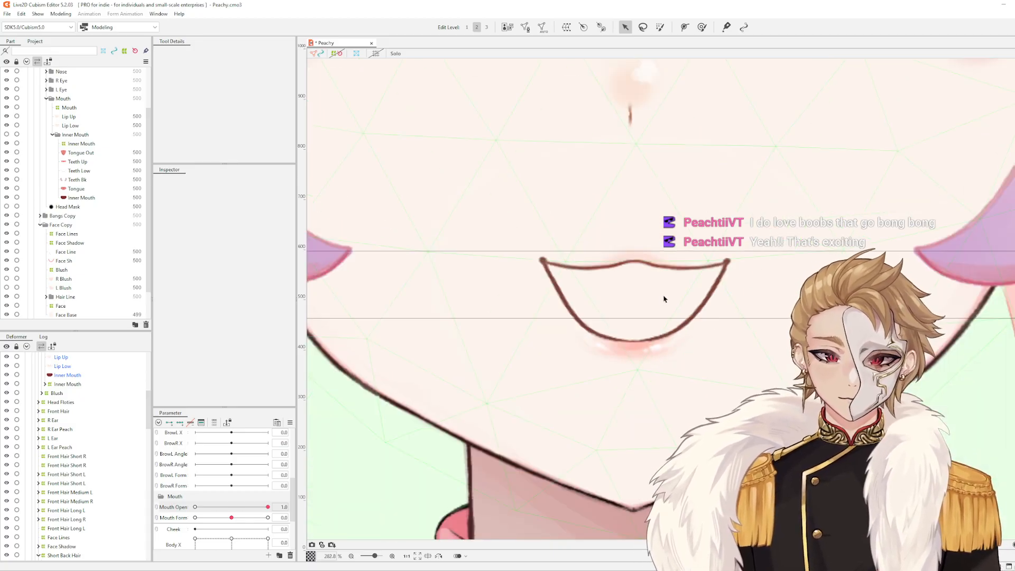
{"action": "scroll", "coordinate": [597, 352], "scroll_direction": "up", "scroll_amount": 1}
{"action": "left_click_drag", "start_coordinate": [268, 507], "coordinate": [315, 507]}
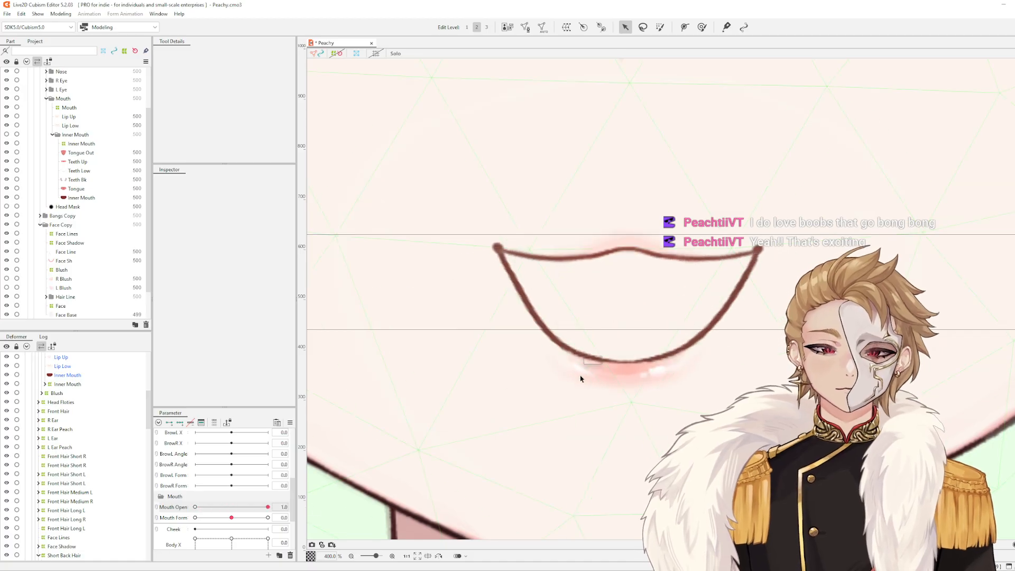
{"action": "scroll", "coordinate": [720, 305], "scroll_direction": "down", "scroll_amount": 5}
{"action": "scroll", "coordinate": [720, 306], "scroll_direction": "up", "scroll_amount": 3}
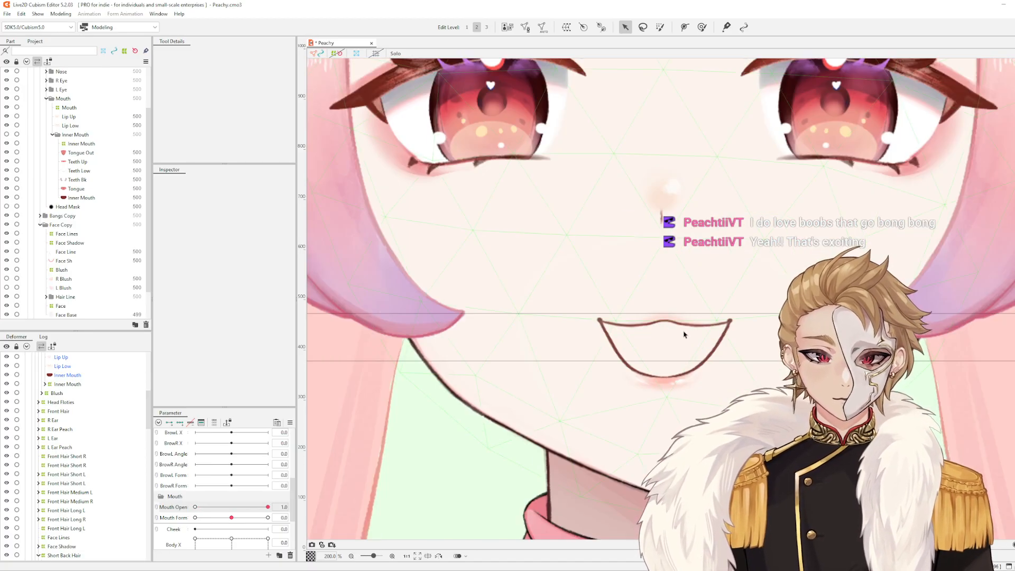
{"action": "scroll", "coordinate": [669, 309], "scroll_direction": "up", "scroll_amount": 3}
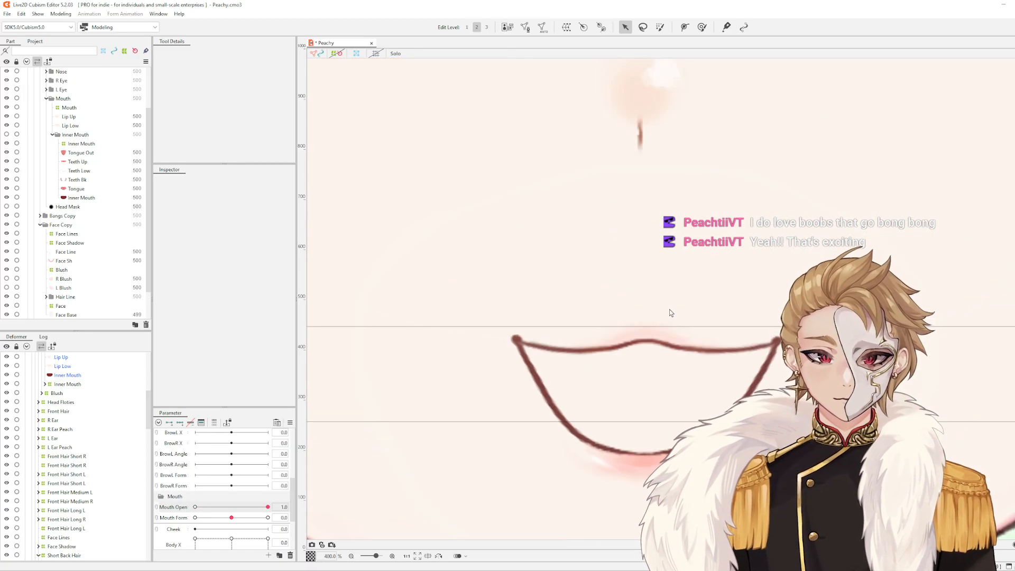
{"action": "scroll", "coordinate": [669, 310], "scroll_direction": "down", "scroll_amount": 2}
Select Lip Low, return Mouth Open to 0.0, add a vertical guide through the centre of the lips, and deselect the lip
{"action": "left_click", "coordinate": [623, 342]}
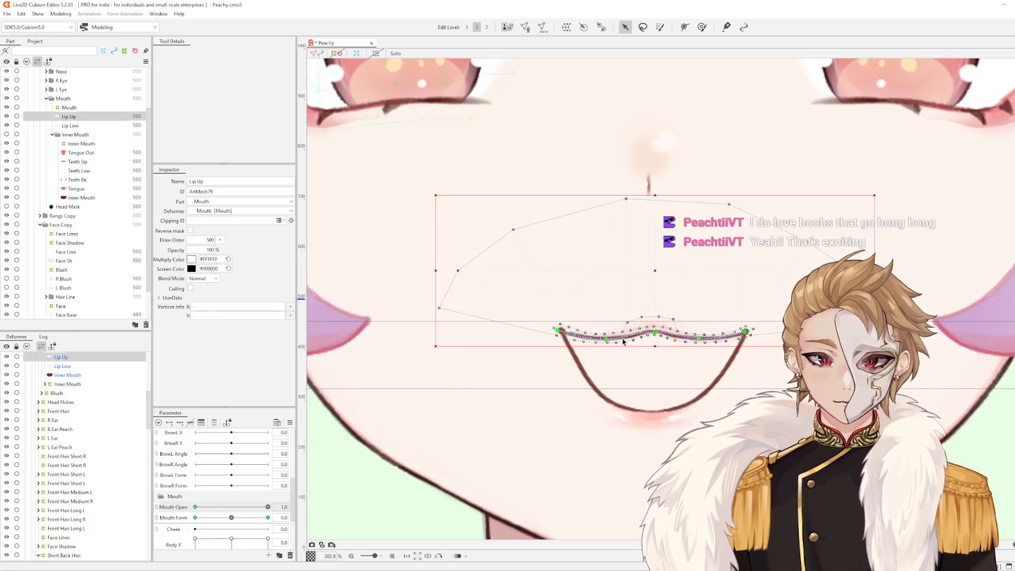
{"action": "left_click", "coordinate": [697, 406]}
{"action": "scroll", "coordinate": [698, 406], "scroll_direction": "up", "scroll_amount": 2}
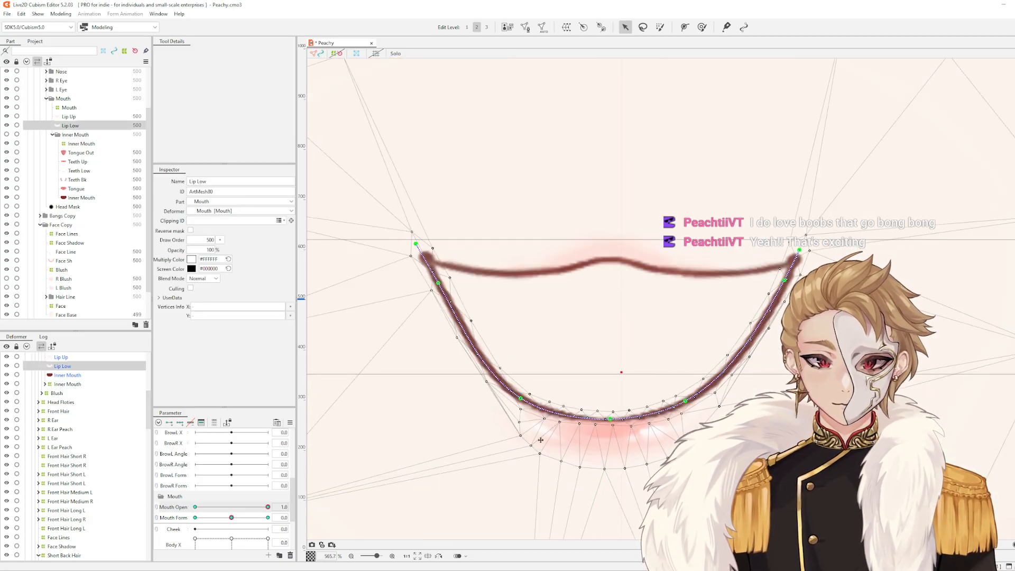
{"action": "left_click_drag", "start_coordinate": [267, 507], "coordinate": [195, 514]}
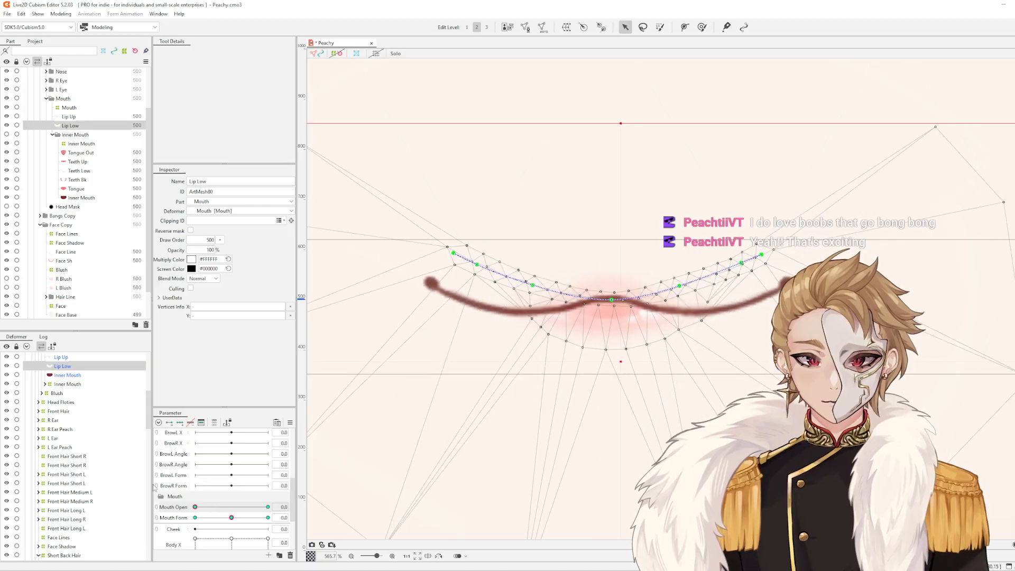
{"action": "right_click", "coordinate": [612, 302]}
{"action": "mouse_move", "coordinate": [659, 408]}
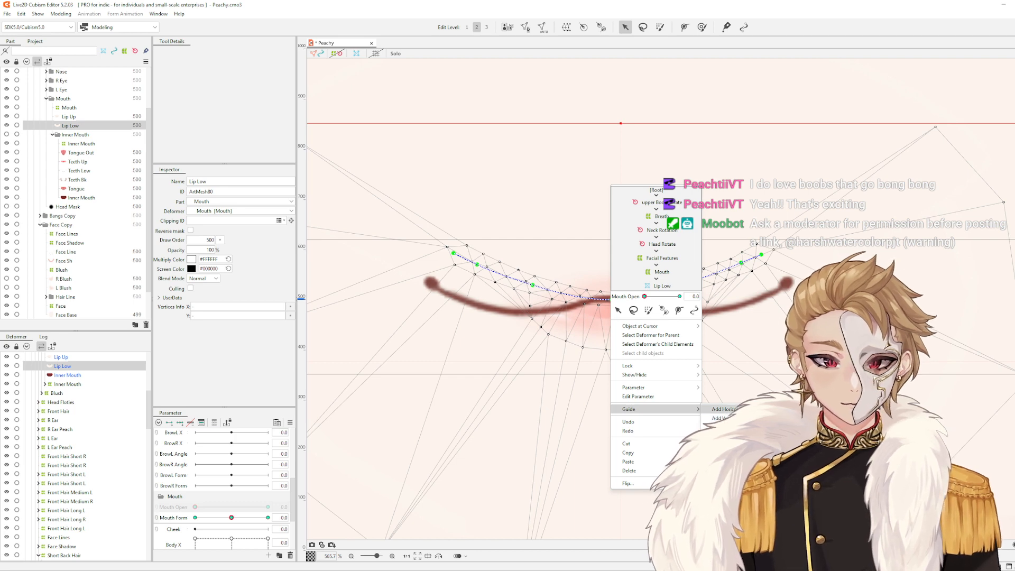
{"action": "left_click", "coordinate": [720, 418]}
{"action": "scroll", "coordinate": [746, 354], "scroll_direction": "down", "scroll_amount": 2}
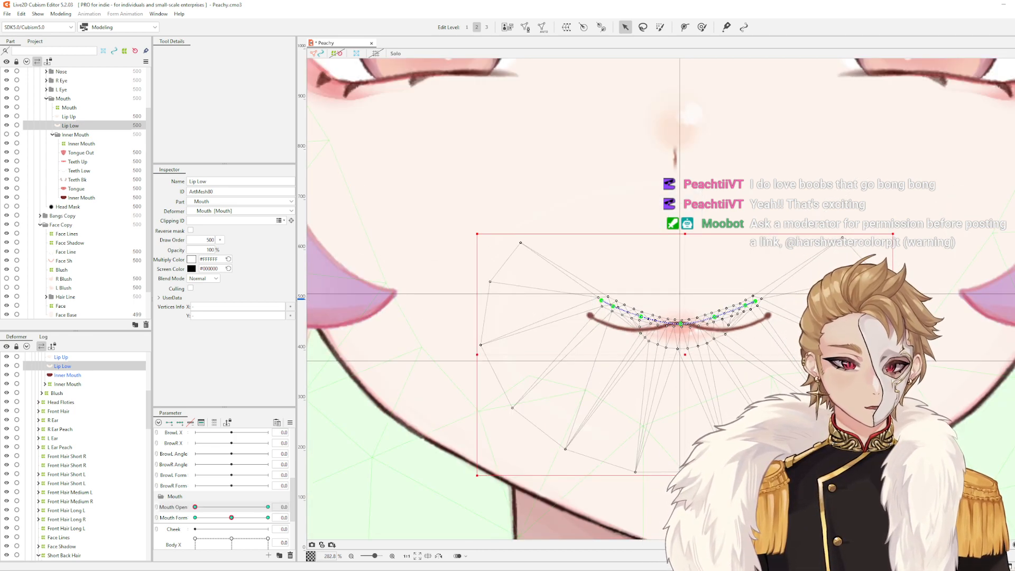
{"action": "scroll", "coordinate": [760, 291], "scroll_direction": "down", "scroll_amount": 1}
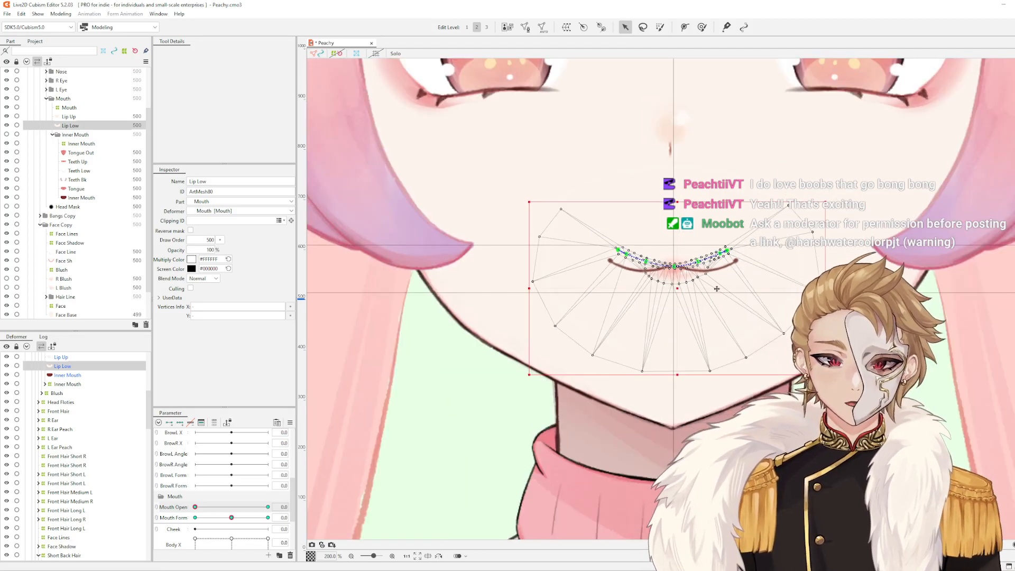
{"action": "left_click", "coordinate": [760, 292]}
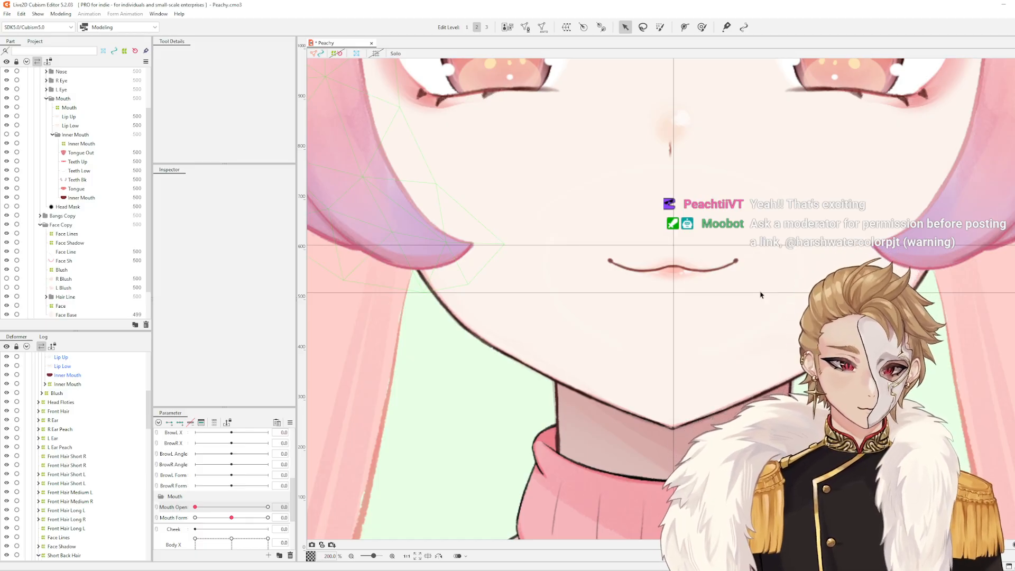
At Mouth Open 1.0, nudge Lip Low's path point left of the bottom centre slightly up and inward, and deselect the lip
{"action": "scroll", "coordinate": [703, 296], "scroll_direction": "up", "scroll_amount": 3}
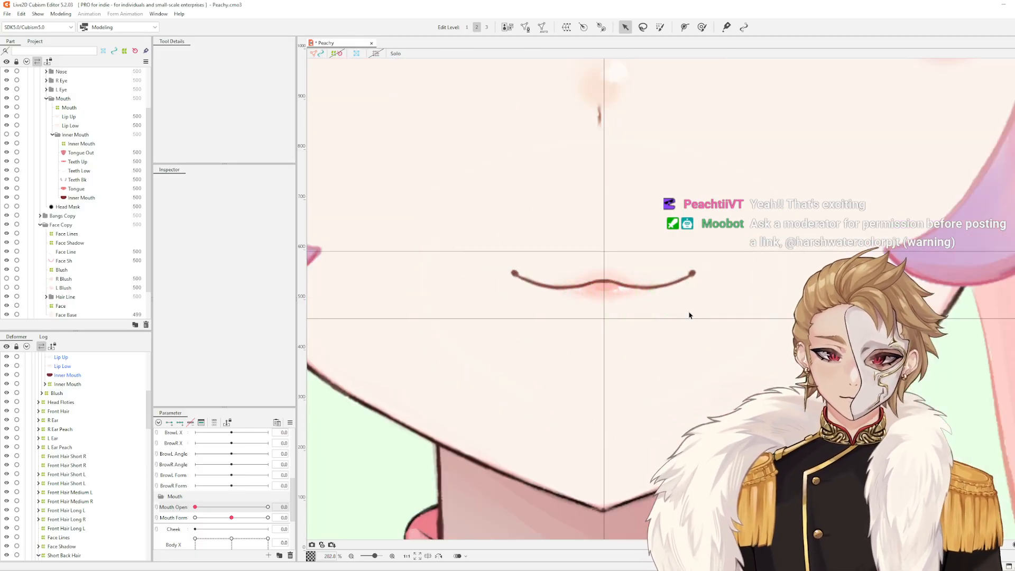
{"action": "scroll", "coordinate": [689, 315], "scroll_direction": "down", "scroll_amount": 3}
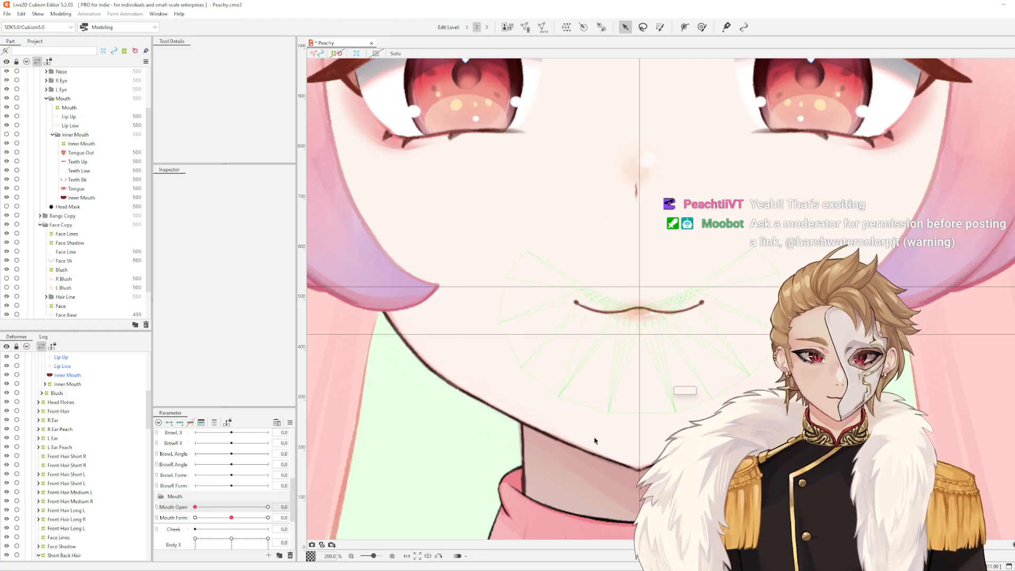
{"action": "left_click_drag", "start_coordinate": [195, 507], "coordinate": [317, 510]}
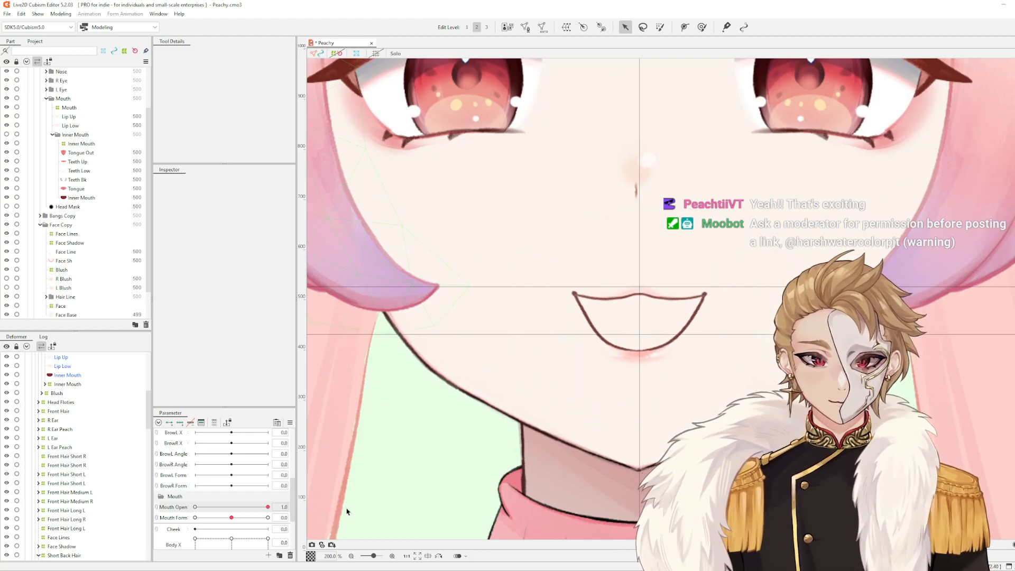
{"action": "scroll", "coordinate": [663, 340], "scroll_direction": "up", "scroll_amount": 4}
{"action": "left_click", "coordinate": [534, 351]}
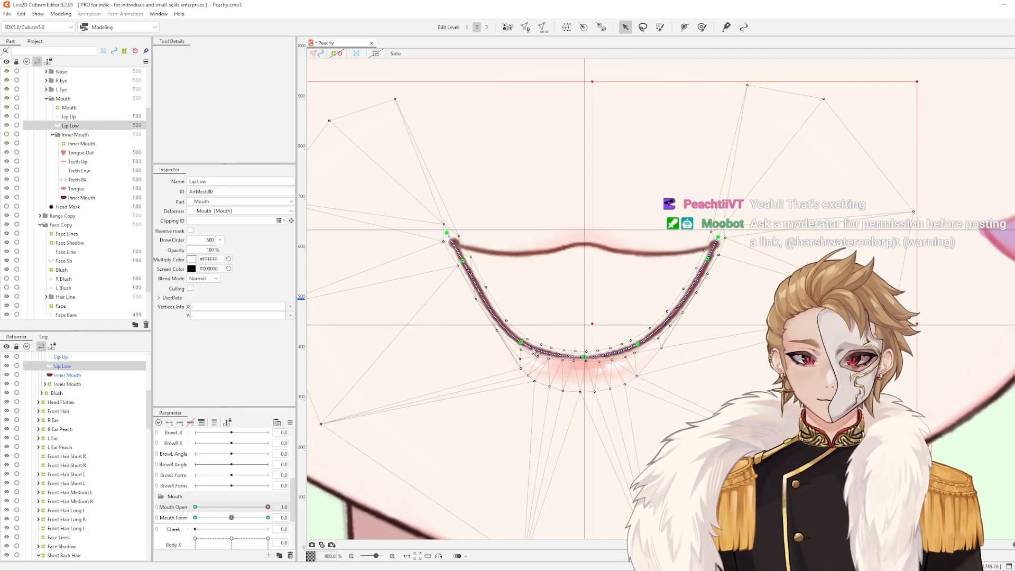
{"action": "left_click_drag", "start_coordinate": [522, 343], "coordinate": [524, 340]}
{"action": "left_click", "coordinate": [585, 358]}
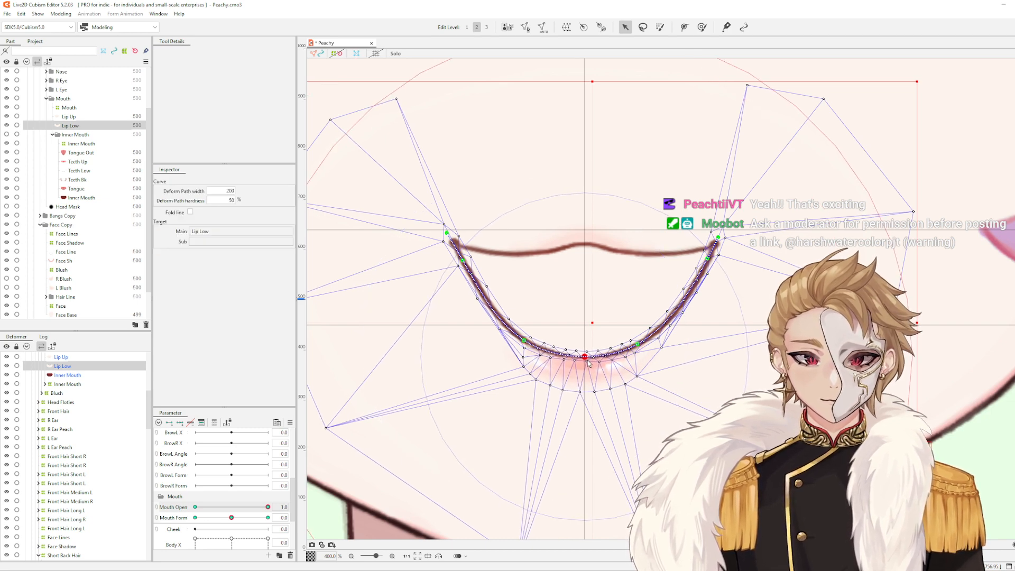
{"action": "key", "text": "Escape"}
Examine the open mouth's symmetry around the vertical guide and its shape in relation to the face
{"action": "scroll", "coordinate": [697, 295], "scroll_direction": "down", "scroll_amount": 3}
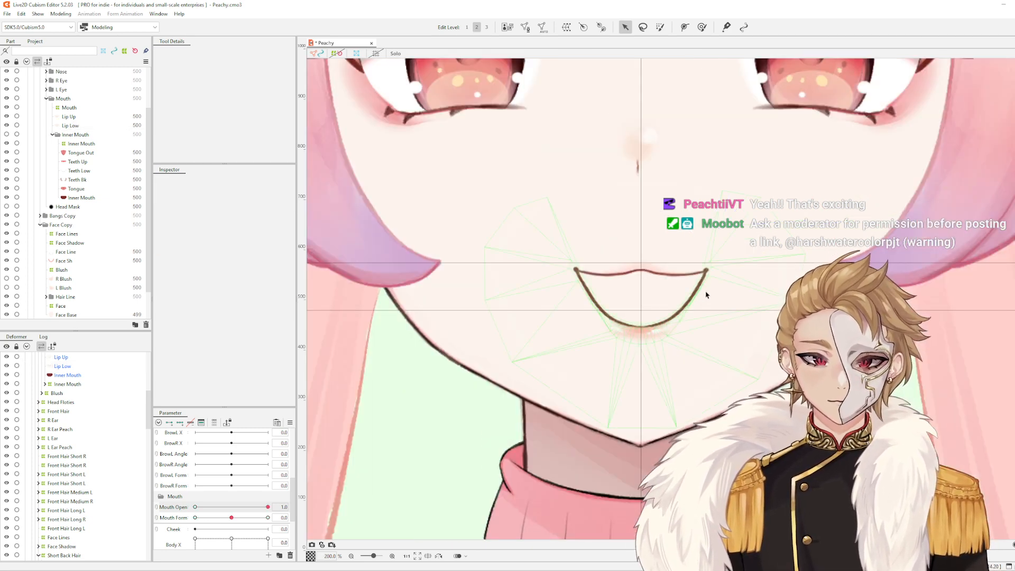
{"action": "scroll", "coordinate": [830, 269], "scroll_direction": "down", "scroll_amount": 1}
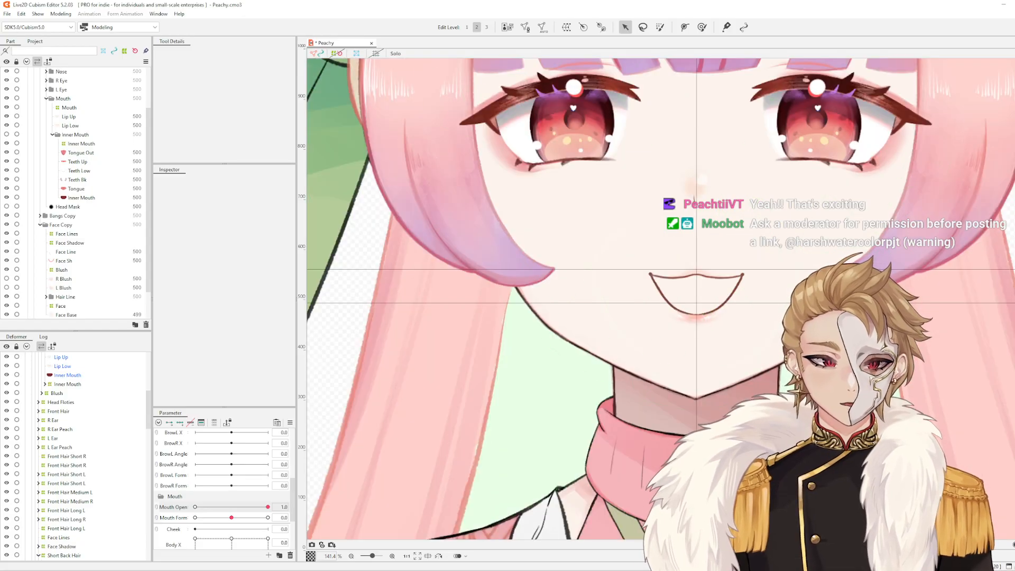
{"action": "scroll", "coordinate": [772, 299], "scroll_direction": "up", "scroll_amount": 1}
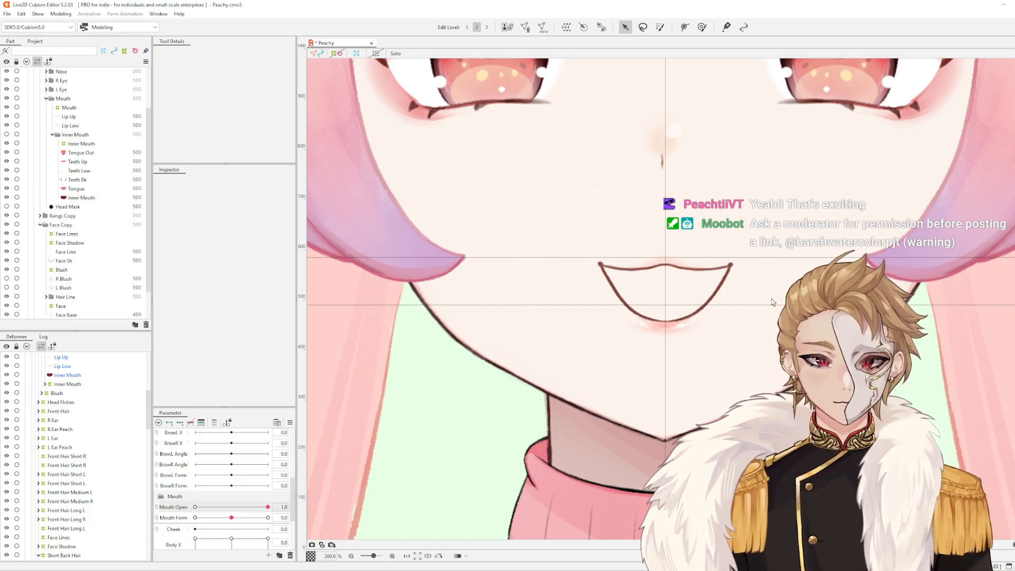
{"action": "scroll", "coordinate": [772, 302], "scroll_direction": "down", "scroll_amount": 1}
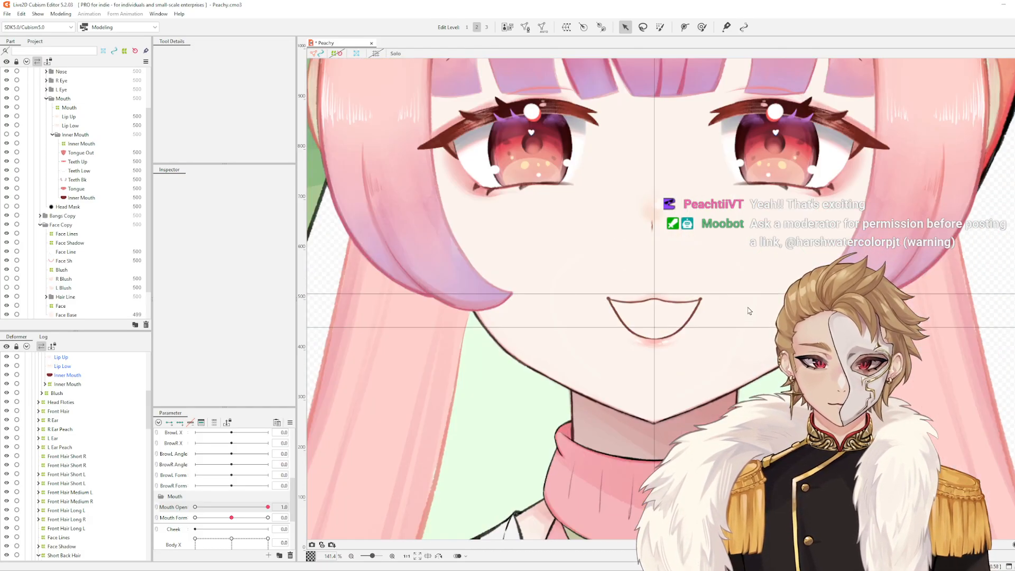
{"action": "scroll", "coordinate": [748, 309], "scroll_direction": "up", "scroll_amount": 1}
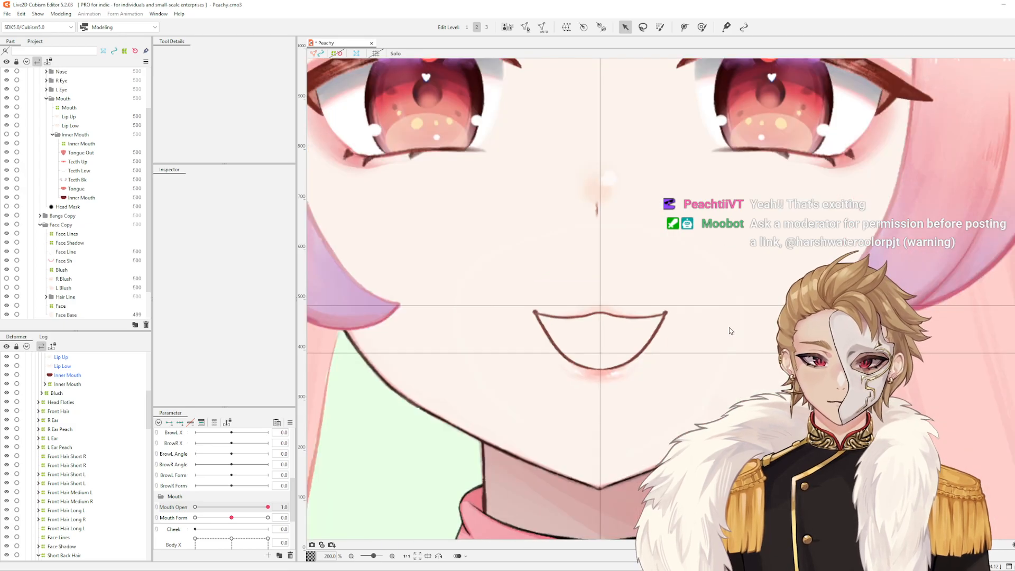
{"action": "left_click_drag", "start_coordinate": [729, 327], "coordinate": [770, 319]}
{"action": "scroll", "coordinate": [699, 314], "scroll_direction": "up", "scroll_amount": 1}
{"action": "scroll", "coordinate": [815, 344], "scroll_direction": "down", "scroll_amount": 1}
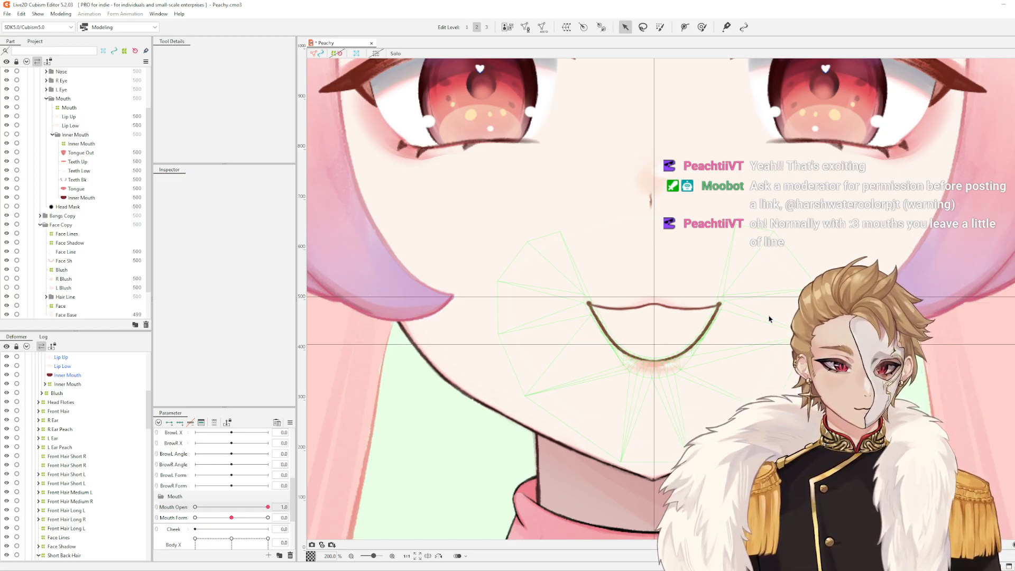
{"action": "left_click", "coordinate": [770, 319]}
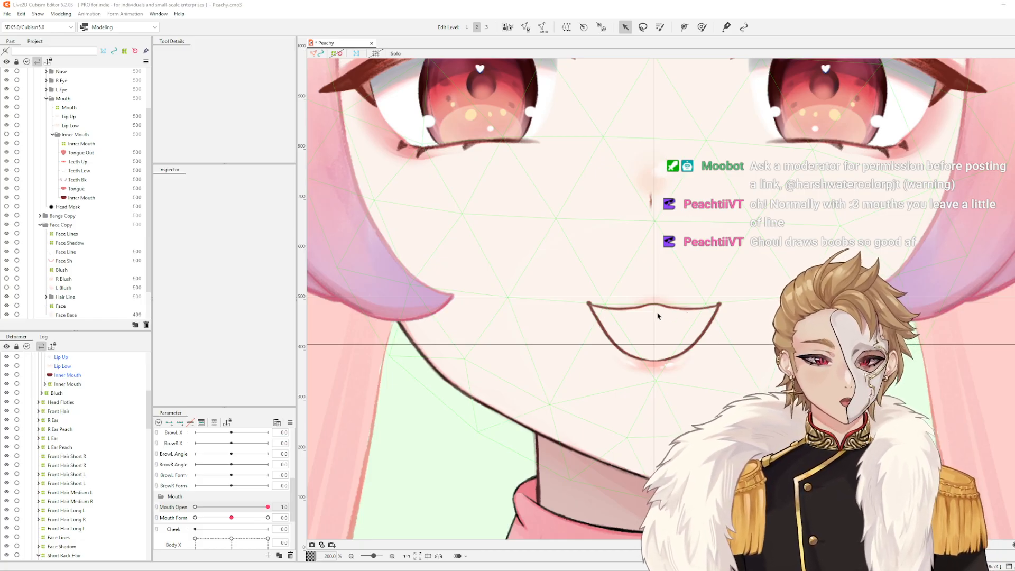
Move Lip Low's two upper left path points inward so the left corner of Lip Up extends past the lower lip
{"action": "scroll", "coordinate": [657, 316], "scroll_direction": "up", "scroll_amount": 3}
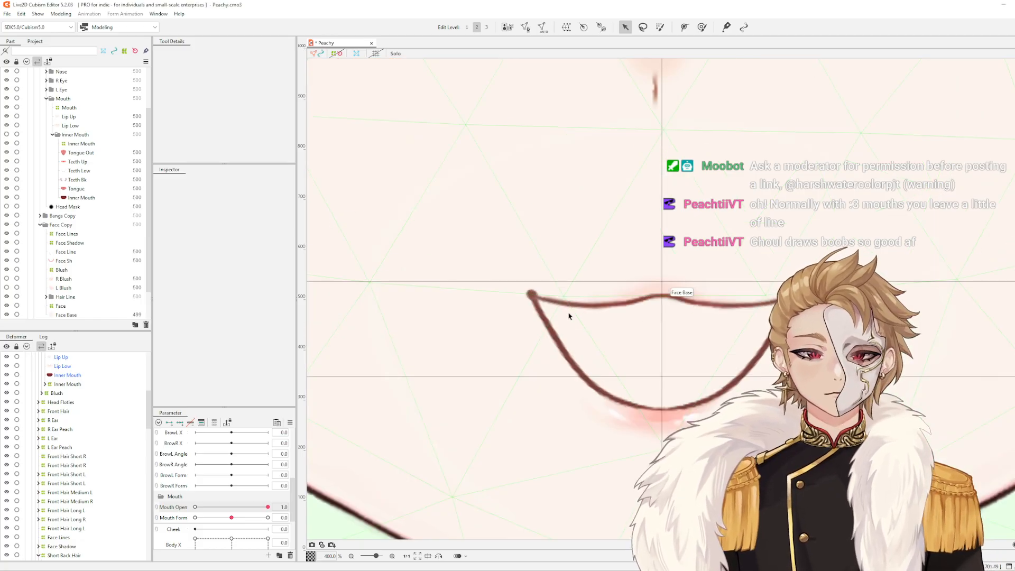
{"action": "left_click", "coordinate": [549, 331]}
{"action": "left_click", "coordinate": [557, 281]}
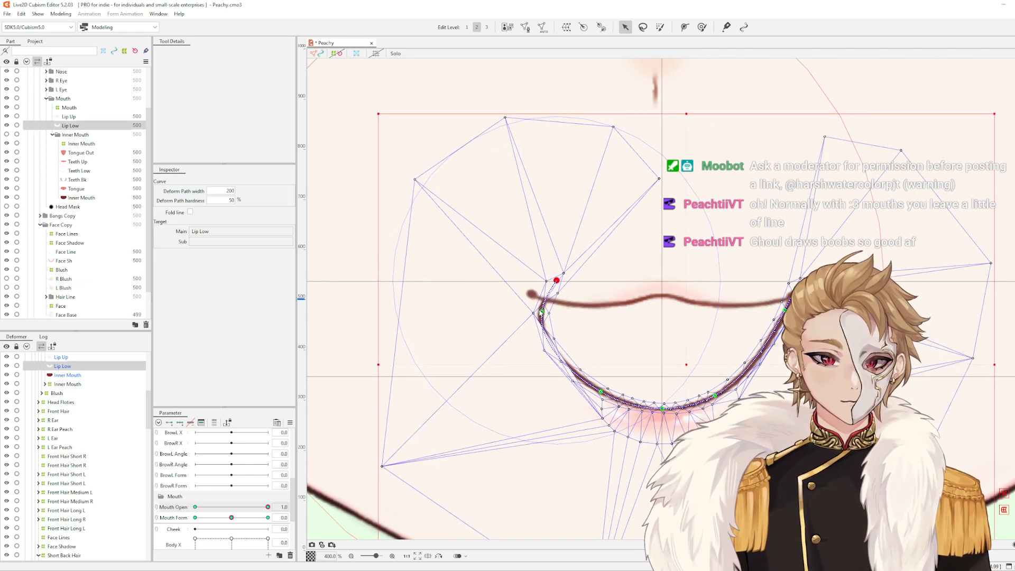
{"action": "mouse_move", "coordinate": [542, 311]}
{"action": "left_mouse_down"}
{"action": "mouse_move", "coordinate": [561, 312]}
{"action": "mouse_move", "coordinate": [553, 280]}
{"action": "mouse_move", "coordinate": [557, 312]}
{"action": "left_mouse_up"}
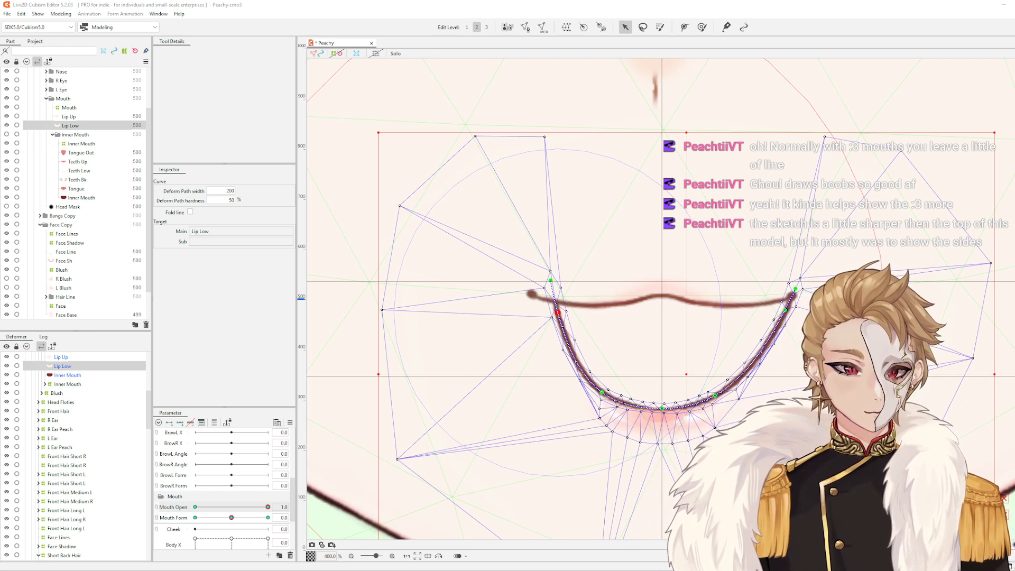
{"action": "scroll", "coordinate": [727, 378], "scroll_direction": "up", "scroll_amount": 2}
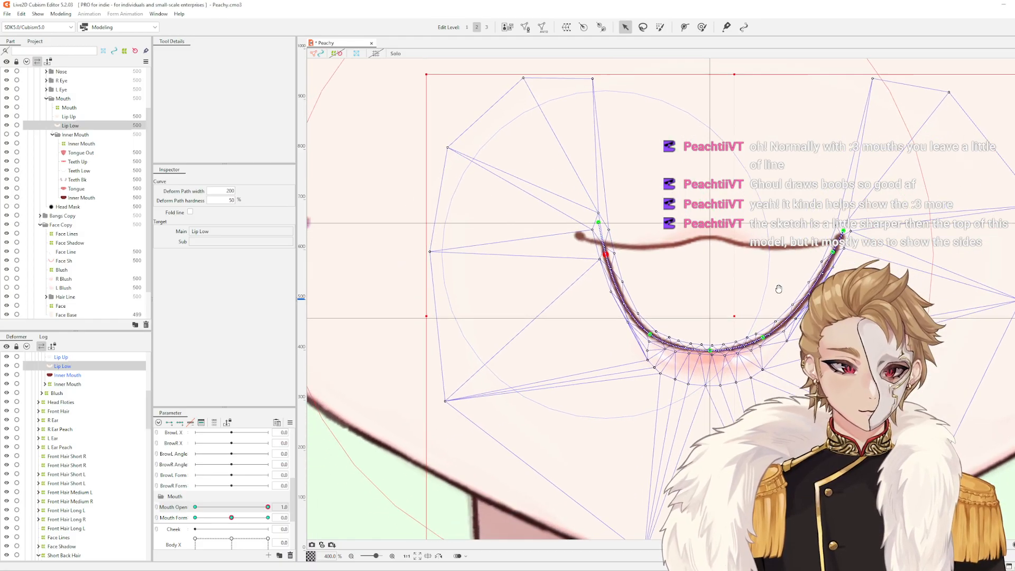
{"action": "left_click_drag", "start_coordinate": [881, 264], "coordinate": [748, 367]}
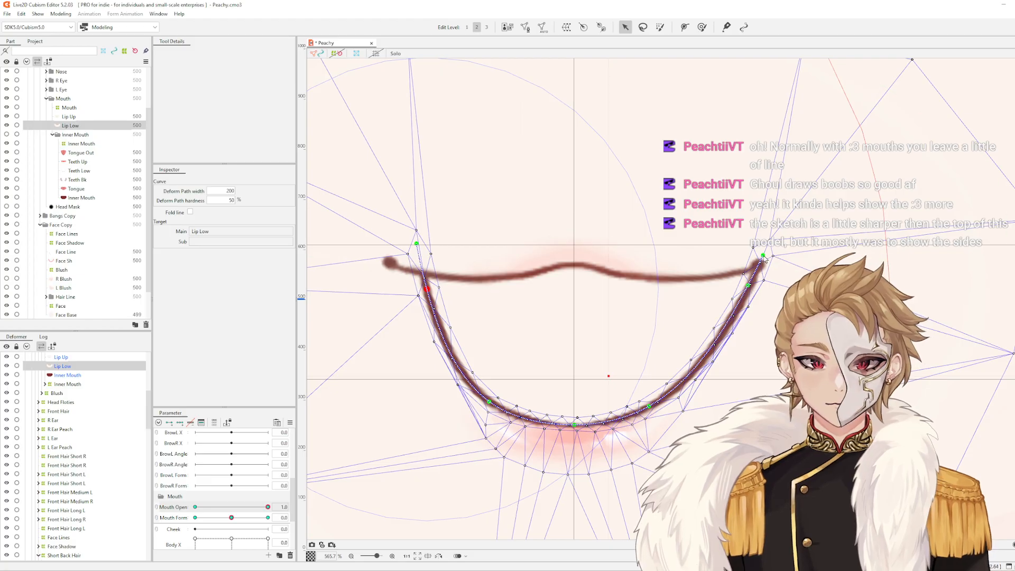
Move Lip Low's two upper right path points inward so the right corner of Lip Up extends past it, and deselect the lip
{"action": "left_click_drag", "start_coordinate": [763, 257], "coordinate": [721, 289]}
{"action": "left_click_drag", "start_coordinate": [742, 255], "coordinate": [727, 252]}
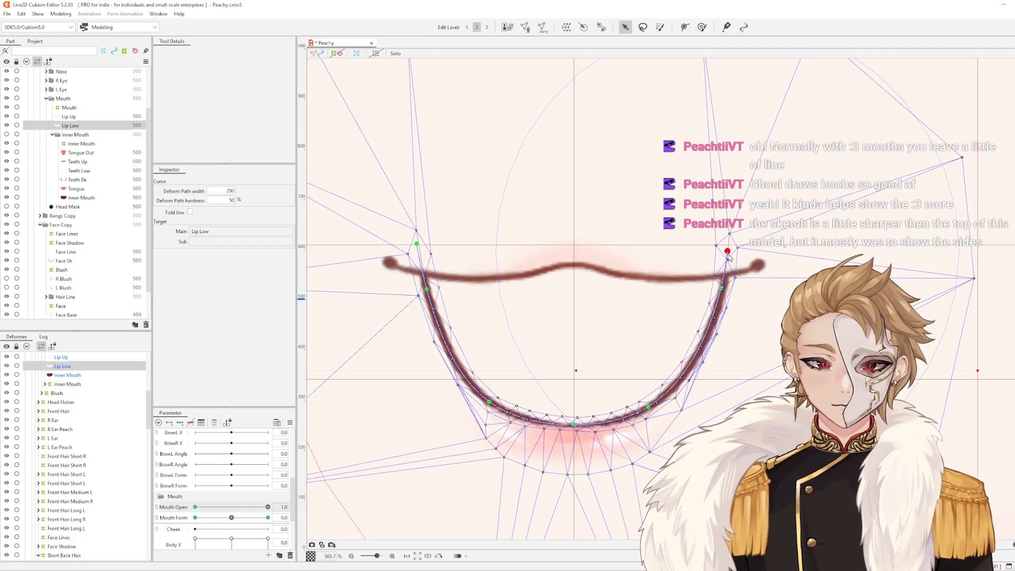
{"action": "scroll", "coordinate": [737, 291], "scroll_direction": "down", "scroll_amount": 3}
{"action": "left_click", "coordinate": [756, 297]}
{"action": "scroll", "coordinate": [757, 297], "scroll_direction": "up", "scroll_amount": 4}
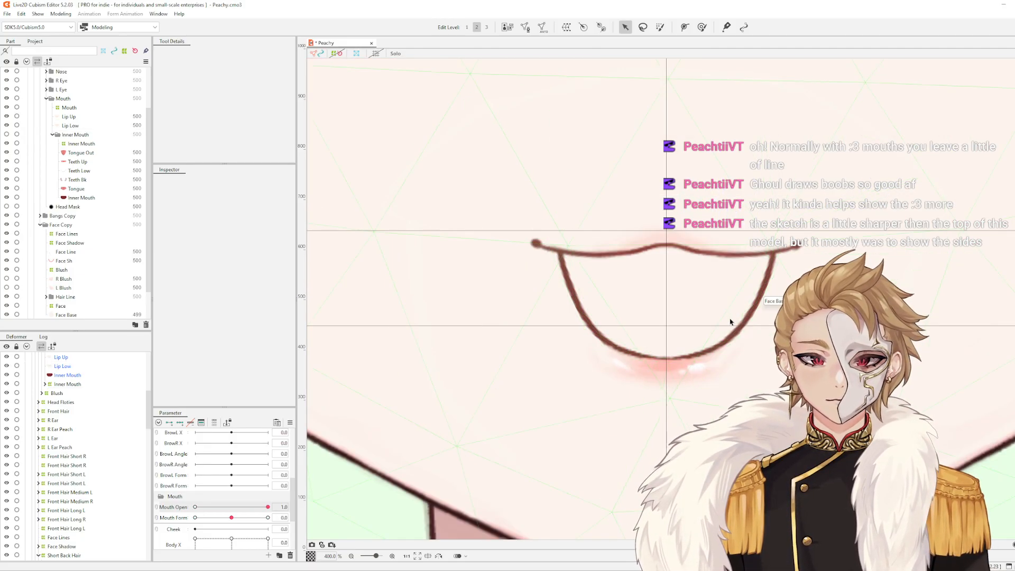
Move Lip Low's path points on either side of the bottom centre slightly down and outward, and deselect the lip
{"action": "scroll", "coordinate": [732, 324], "scroll_direction": "down", "scroll_amount": 4}
{"action": "scroll", "coordinate": [708, 288], "scroll_direction": "up", "scroll_amount": 3}
{"action": "left_click", "coordinate": [690, 313]}
{"action": "scroll", "coordinate": [690, 313], "scroll_direction": "up", "scroll_amount": 2}
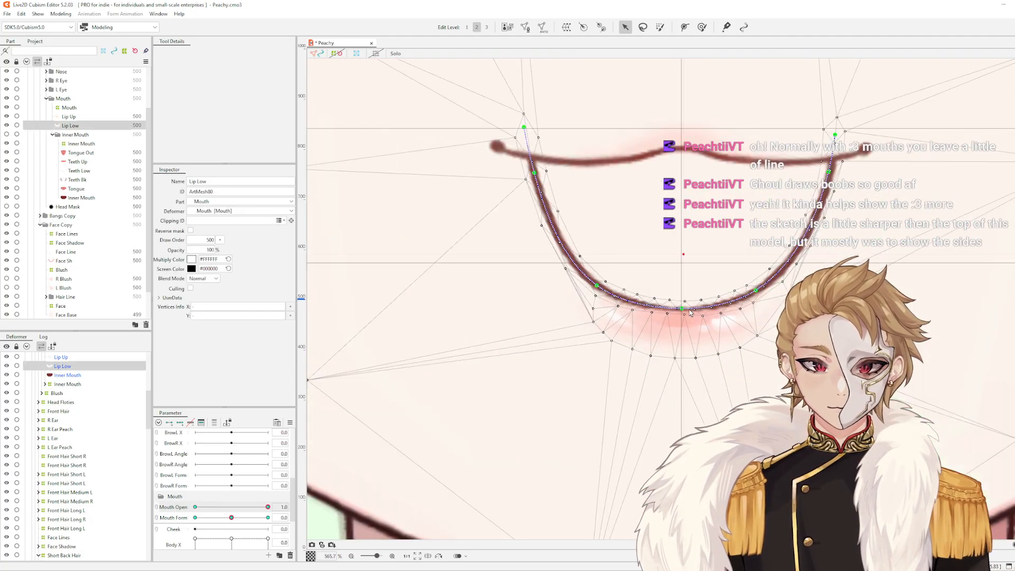
{"action": "left_click_drag", "start_coordinate": [596, 285], "coordinate": [594, 290]}
{"action": "left_click_drag", "start_coordinate": [756, 290], "coordinate": [761, 298]}
{"action": "left_click", "coordinate": [851, 240]}
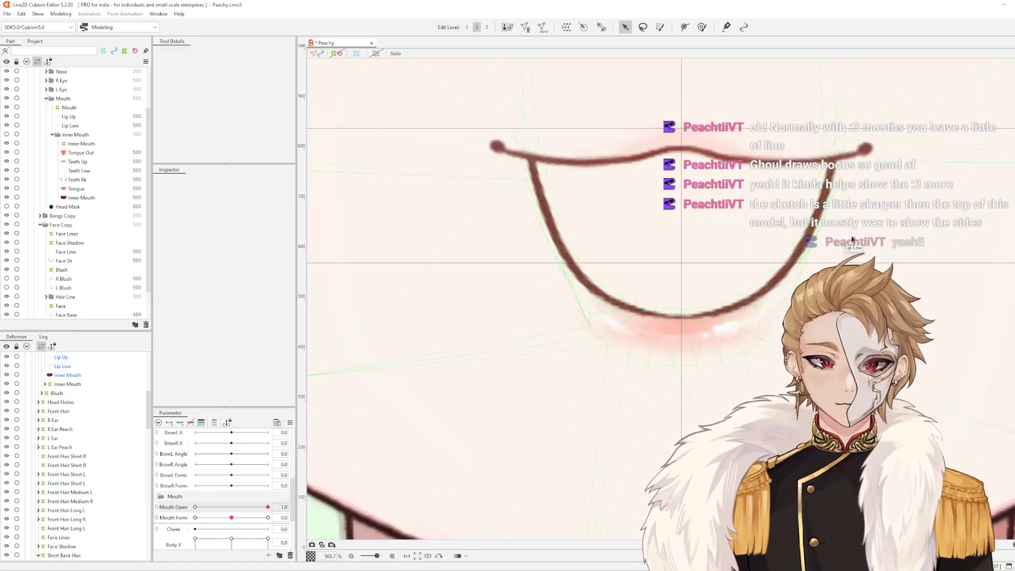
Examine the open mouth's shape and symmetry close up and in proportion to the whole face
{"action": "scroll", "coordinate": [910, 194], "scroll_direction": "down", "scroll_amount": 4}
{"action": "left_click_drag", "start_coordinate": [908, 195], "coordinate": [794, 257]}
{"action": "scroll", "coordinate": [794, 257], "scroll_direction": "up", "scroll_amount": 1}
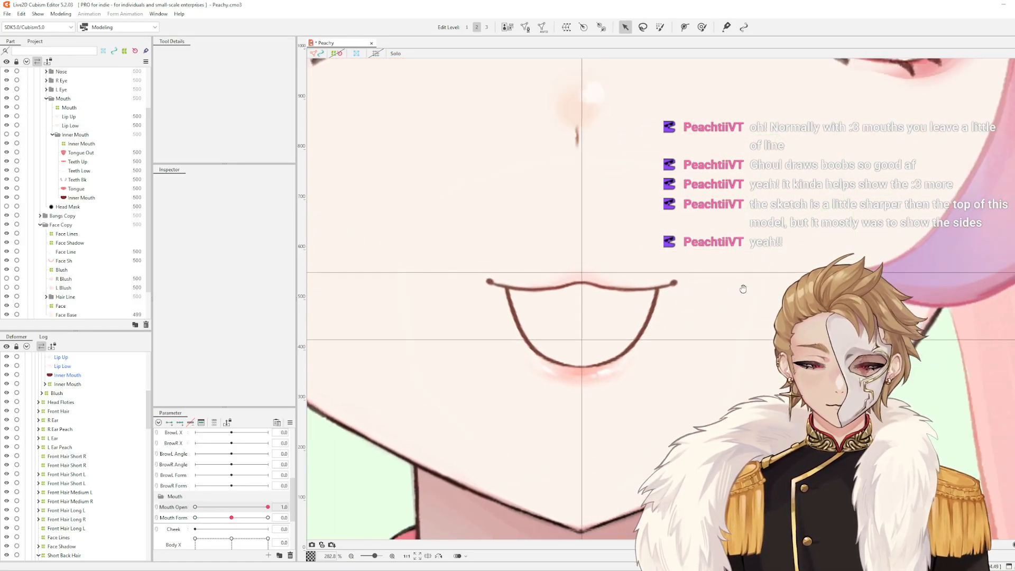
{"action": "scroll", "coordinate": [763, 254], "scroll_direction": "down", "scroll_amount": 1}
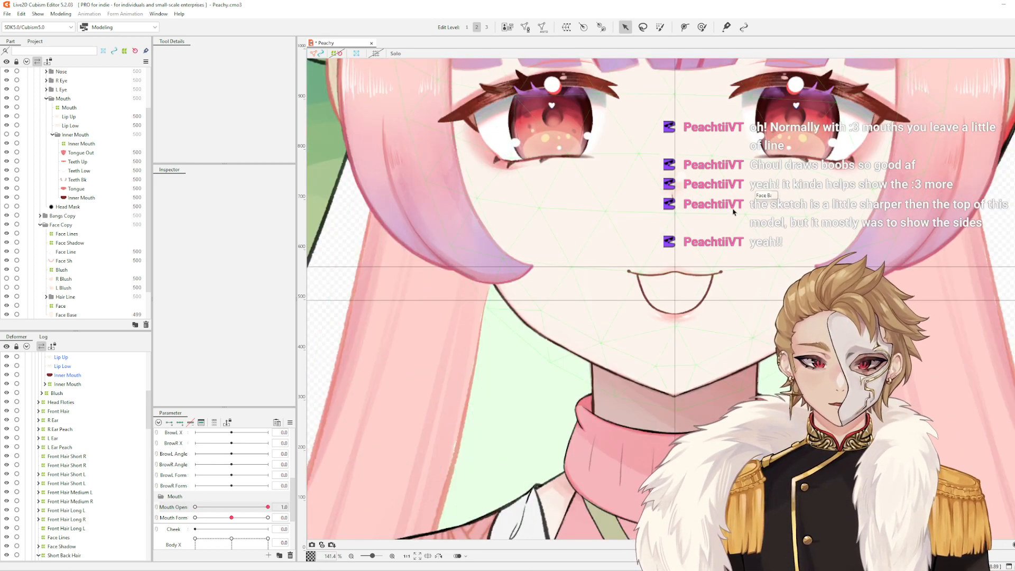
{"action": "scroll", "coordinate": [734, 210], "scroll_direction": "down", "scroll_amount": 2}
{"action": "scroll", "coordinate": [657, 308], "scroll_direction": "up", "scroll_amount": 1}
{"action": "scroll", "coordinate": [675, 304], "scroll_direction": "up", "scroll_amount": 2}
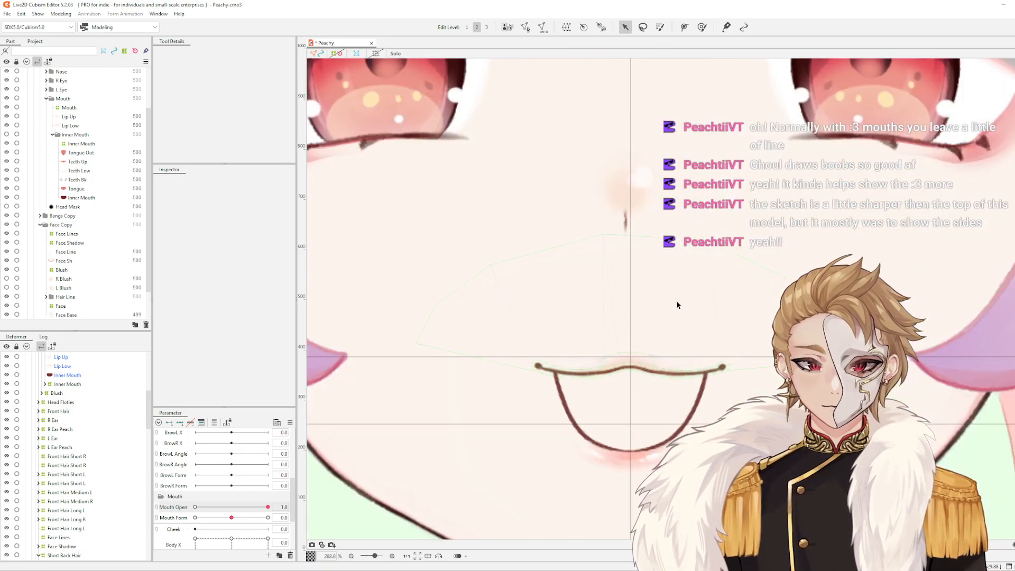
{"action": "scroll", "coordinate": [677, 303], "scroll_direction": "down", "scroll_amount": 2}
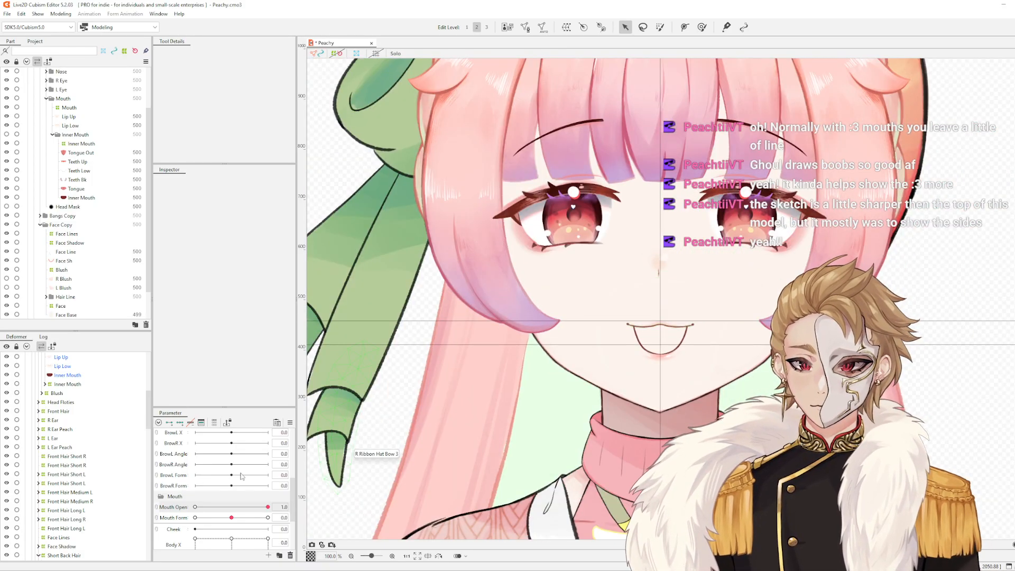
Preview the open mouth with smiling eyes by setting EyeL and EyeR Open to 0.0 and both Smile parameters to 1.0
{"action": "scroll", "coordinate": [248, 475], "scroll_direction": "down", "scroll_amount": 1}
{"action": "scroll", "coordinate": [248, 475], "scroll_direction": "up", "scroll_amount": 5}
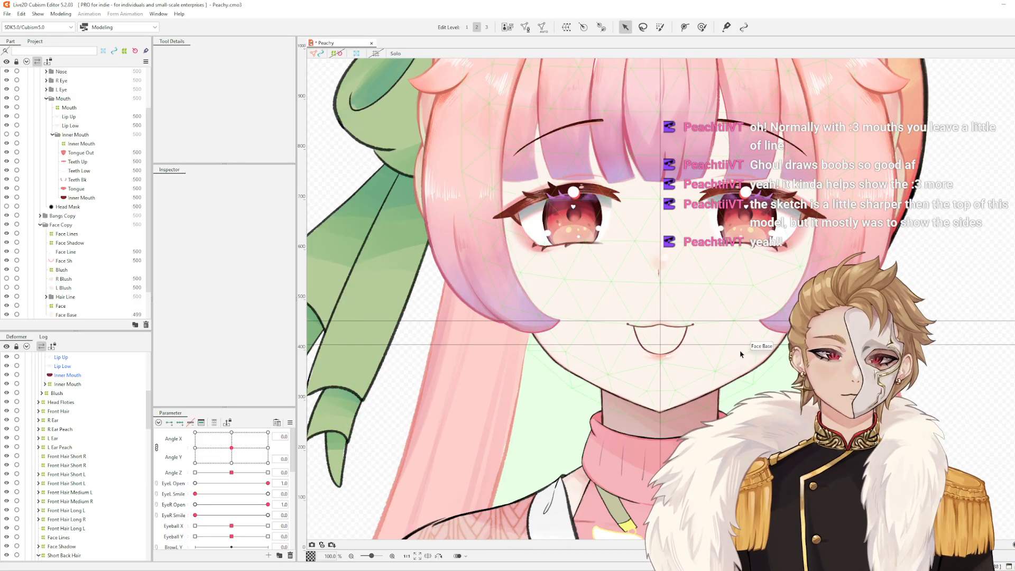
{"action": "left_click_drag", "start_coordinate": [711, 280], "coordinate": [710, 300]}
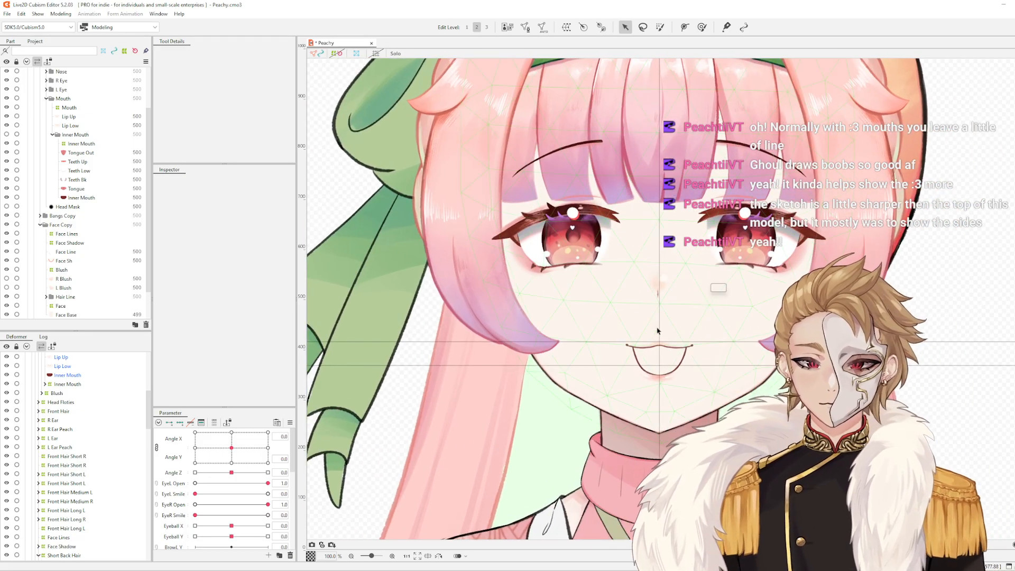
{"action": "left_click_drag", "start_coordinate": [268, 483], "coordinate": [374, 494]}
{"action": "left_click_drag", "start_coordinate": [268, 505], "coordinate": [481, 522]}
{"action": "scroll", "coordinate": [481, 522], "scroll_direction": "down", "scroll_amount": 2}
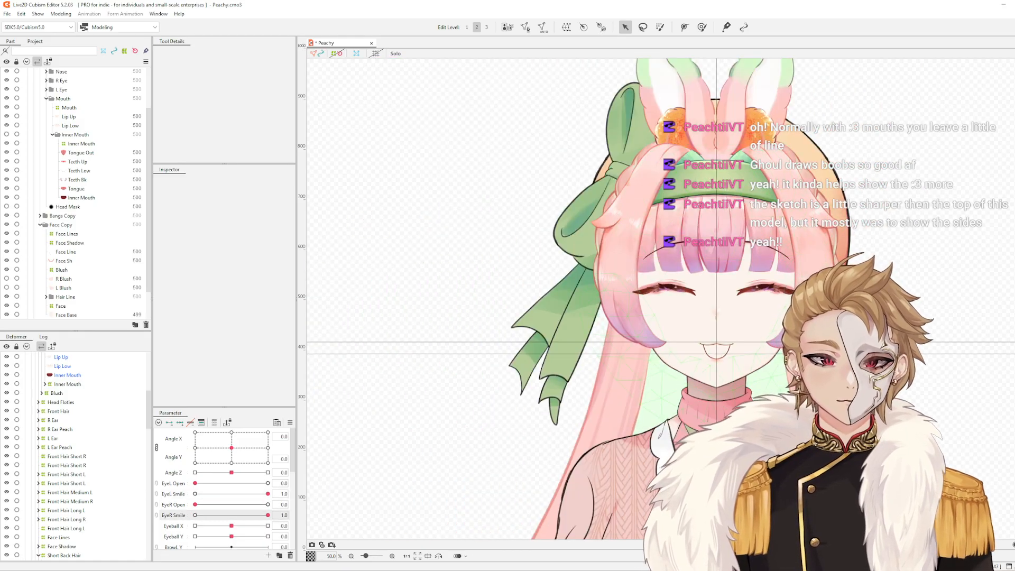
{"action": "scroll", "coordinate": [765, 333], "scroll_direction": "up", "scroll_amount": 2}
{"action": "left_click_drag", "start_coordinate": [757, 336], "coordinate": [677, 325]}
{"action": "left_click", "coordinate": [676, 326]}
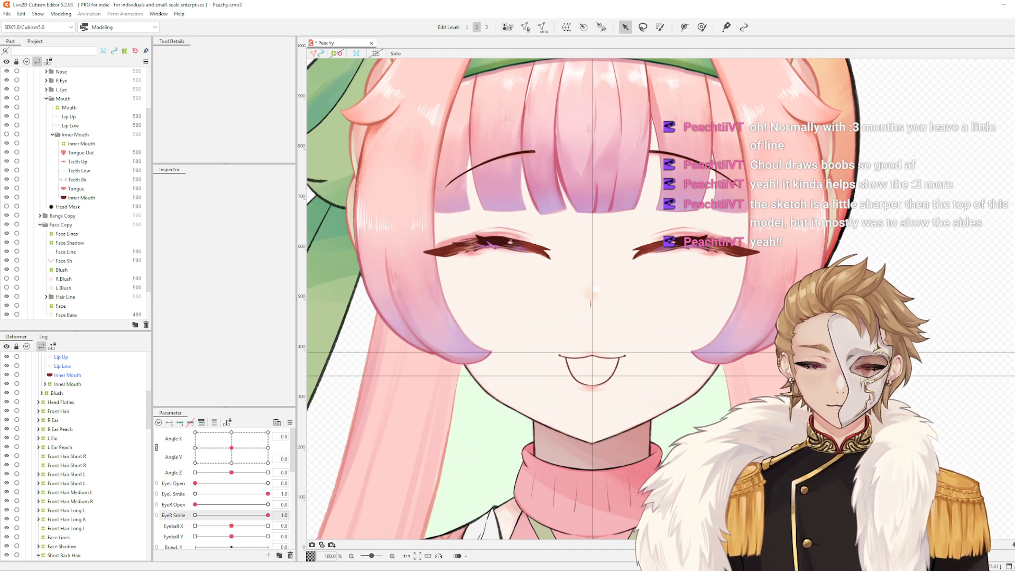
Reset all parameters to their default values and select Lip Up on the closed mouth
{"action": "left_click", "coordinate": [290, 423]}
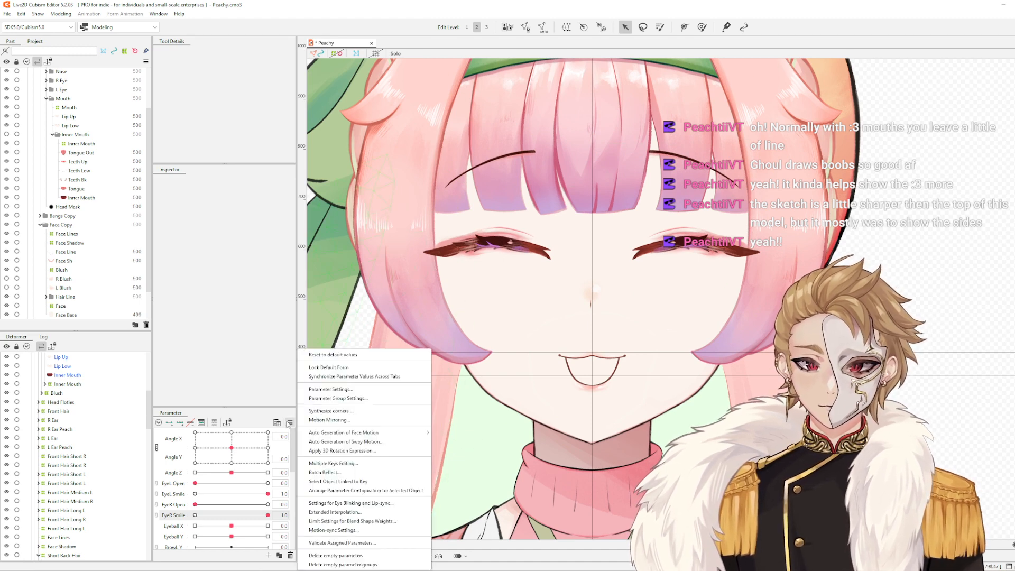
{"action": "left_click", "coordinate": [340, 355]}
{"action": "scroll", "coordinate": [583, 345], "scroll_direction": "up", "scroll_amount": 3}
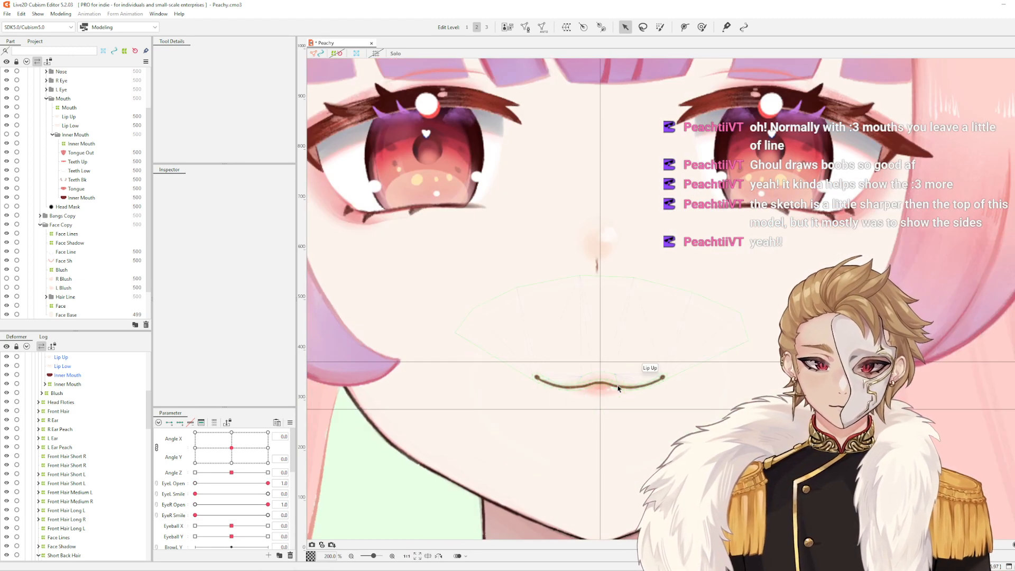
{"action": "left_click", "coordinate": [608, 389]}
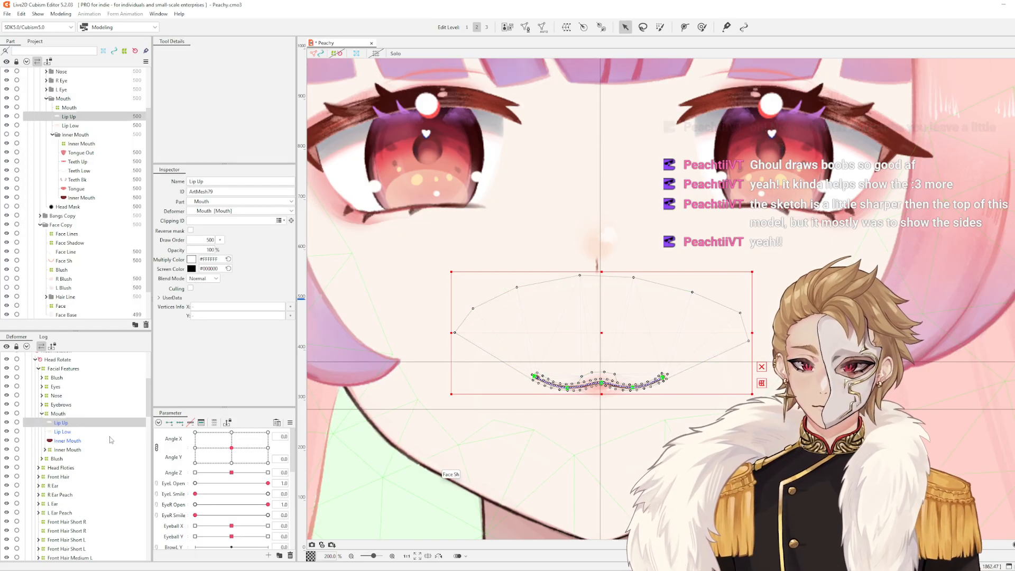
{"action": "scroll", "coordinate": [604, 381], "scroll_direction": "up", "scroll_amount": 3}
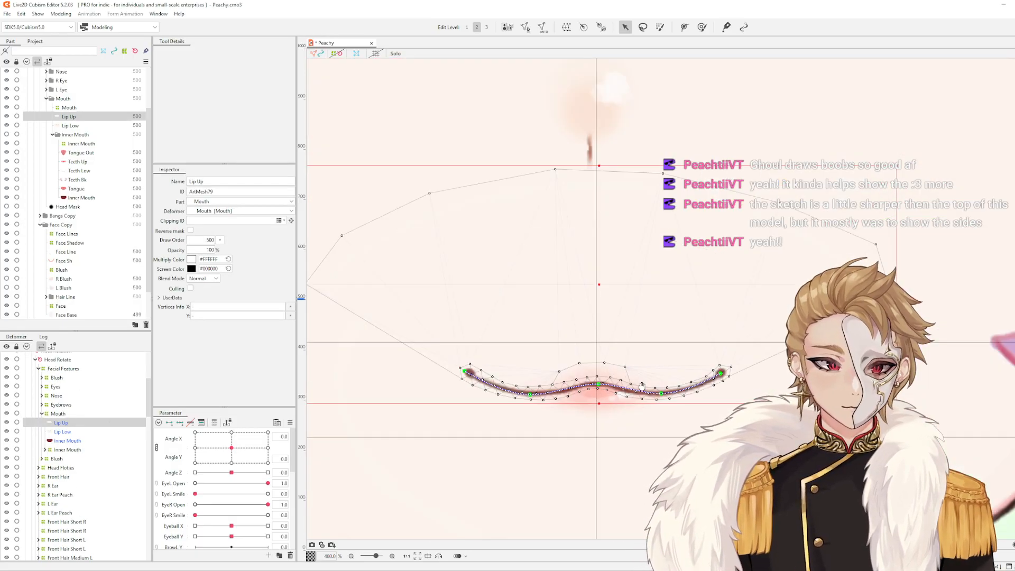
{"action": "left_click_drag", "start_coordinate": [638, 385], "coordinate": [615, 349]}
{"action": "scroll", "coordinate": [615, 349], "scroll_direction": "down", "scroll_amount": 3}
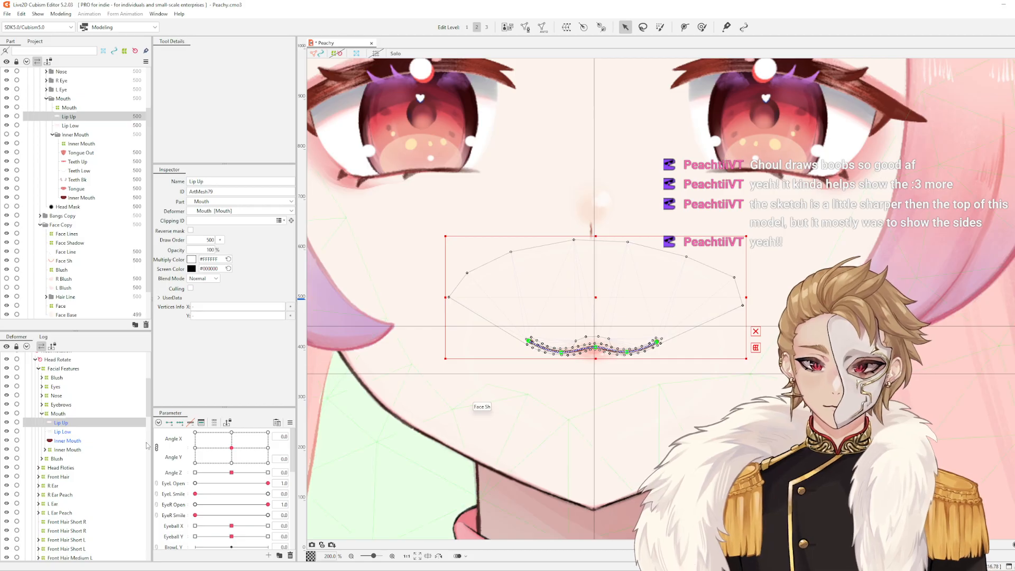
Show the deformers on the canvas and inspect the Mouth warp deformer and Lip Low at the closed position
{"action": "left_click", "coordinate": [79, 415]}
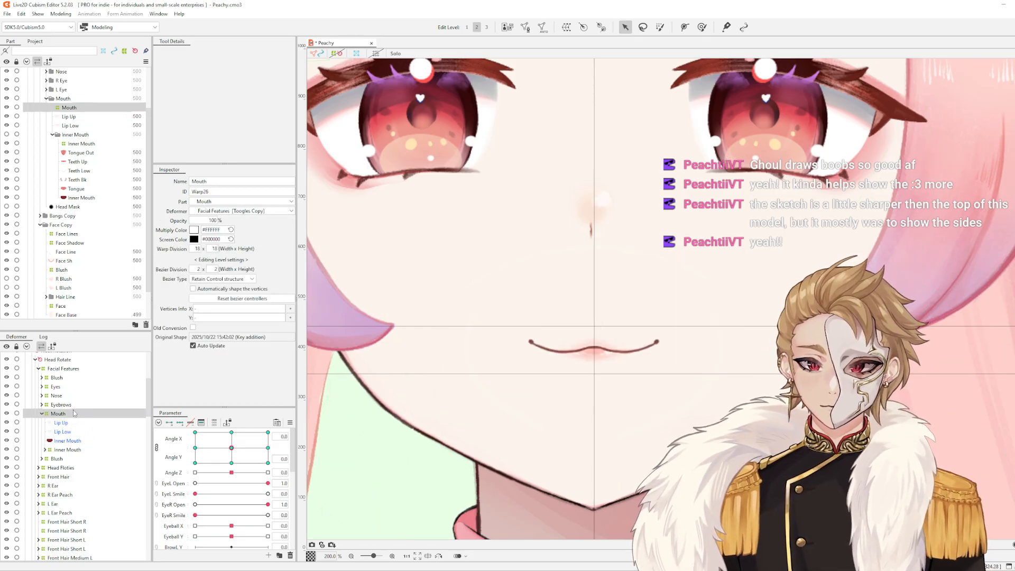
{"action": "key", "text": "ctrl+t"}
{"action": "scroll", "coordinate": [570, 401], "scroll_direction": "down", "scroll_amount": 3}
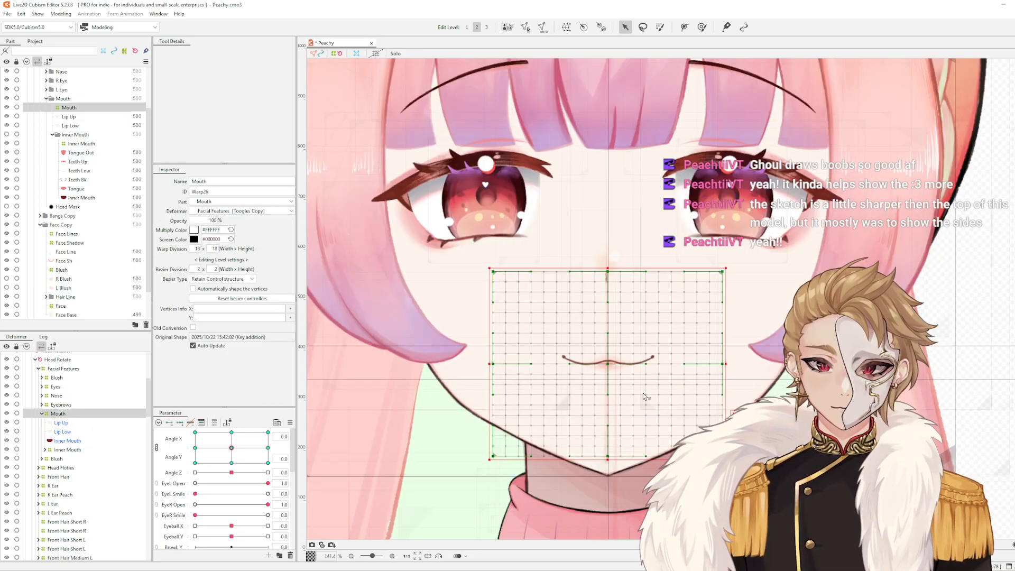
{"action": "scroll", "coordinate": [607, 396], "scroll_direction": "up", "scroll_amount": 5}
{"action": "left_click", "coordinate": [587, 347]}
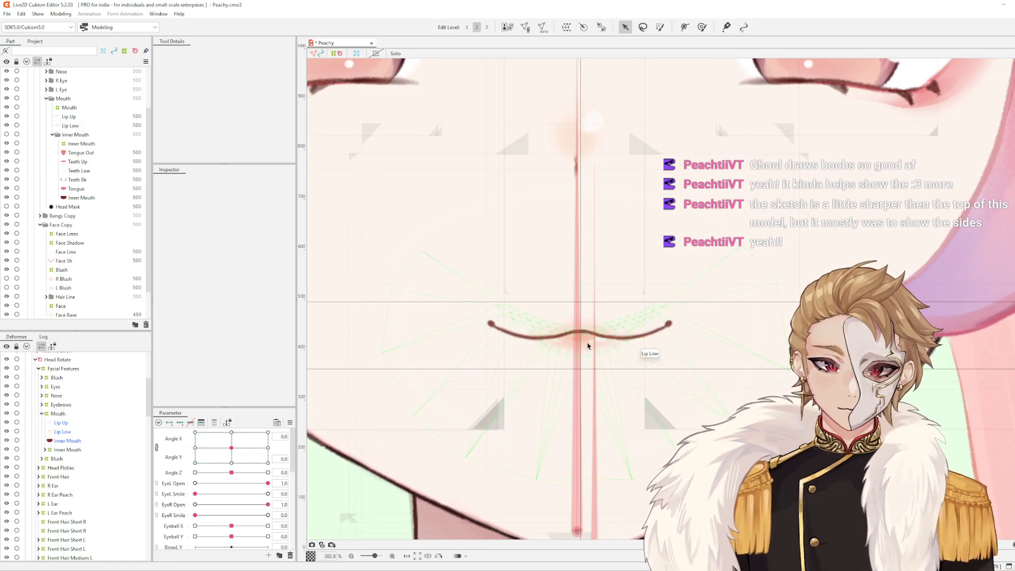
{"action": "left_click", "coordinate": [588, 350]}
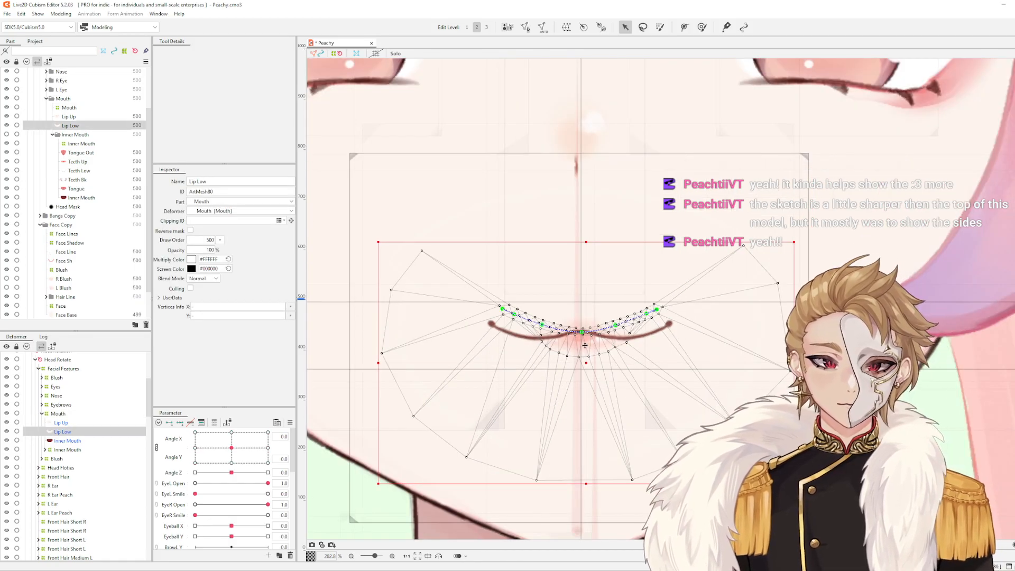
{"action": "scroll", "coordinate": [586, 347], "scroll_direction": "up", "scroll_amount": 2}
{"action": "scroll", "coordinate": [616, 342], "scroll_direction": "down", "scroll_amount": 2}
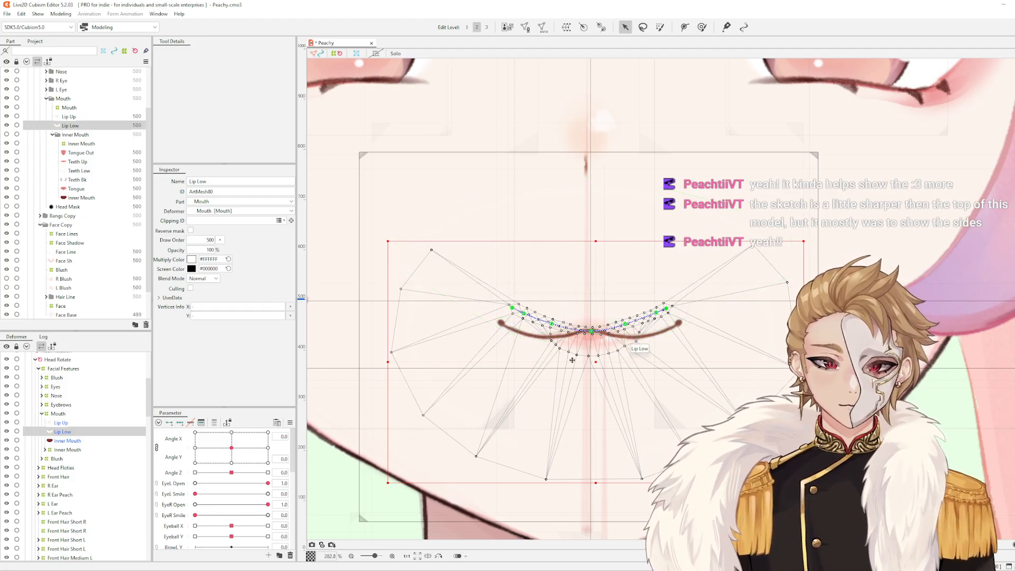
Select Lip Up and set Mouth Open to 1.0
{"action": "left_click", "coordinate": [608, 291]}
{"action": "scroll", "coordinate": [609, 292], "scroll_direction": "up", "scroll_amount": 5}
{"action": "scroll", "coordinate": [226, 486], "scroll_direction": "down", "scroll_amount": 2}
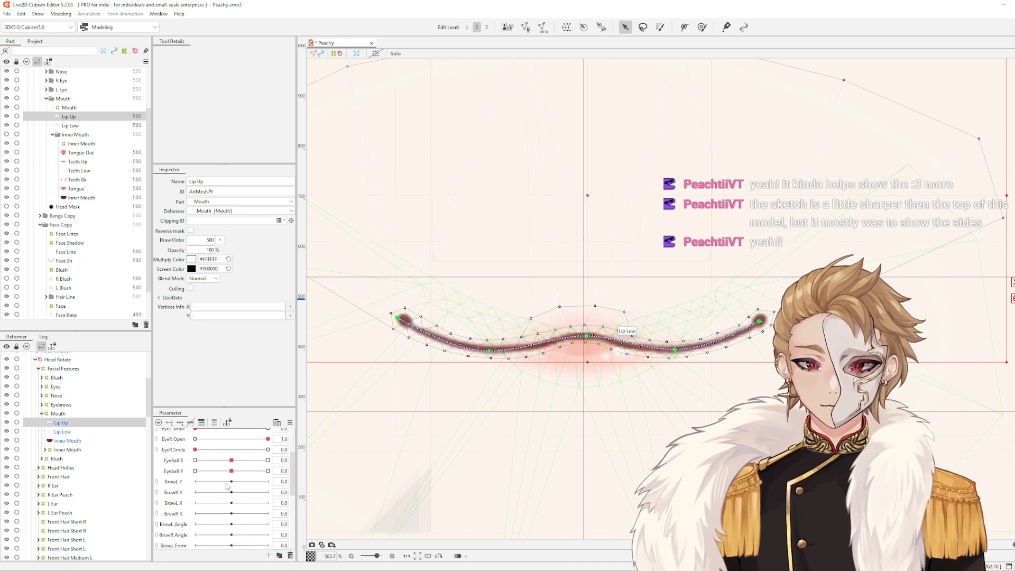
{"action": "scroll", "coordinate": [227, 486], "scroll_direction": "up", "scroll_amount": 3}
{"action": "scroll", "coordinate": [227, 486], "scroll_direction": "down", "scroll_amount": 5}
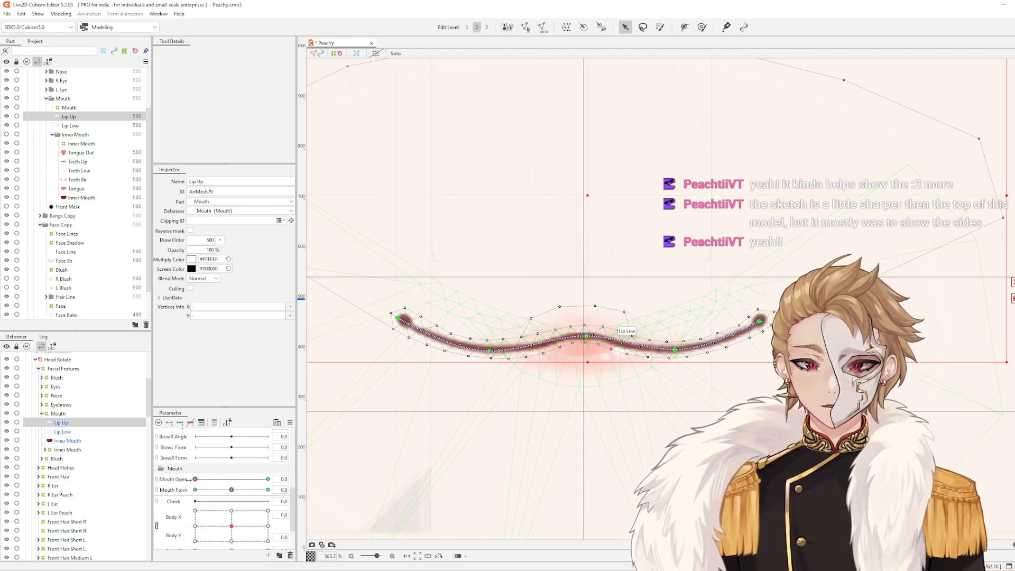
{"action": "left_click_drag", "start_coordinate": [195, 479], "coordinate": [353, 487]}
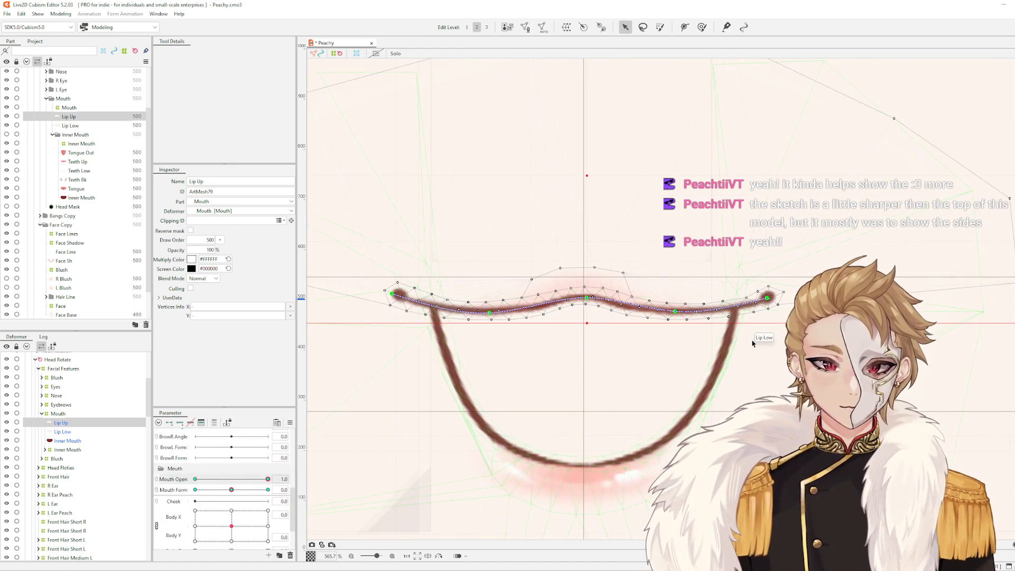
Nudge Lip Low's two upper end path points slightly down so they sit level, and deselect the lip
{"action": "left_click", "coordinate": [720, 370]}
{"action": "scroll", "coordinate": [746, 280], "scroll_direction": "down", "scroll_amount": 4}
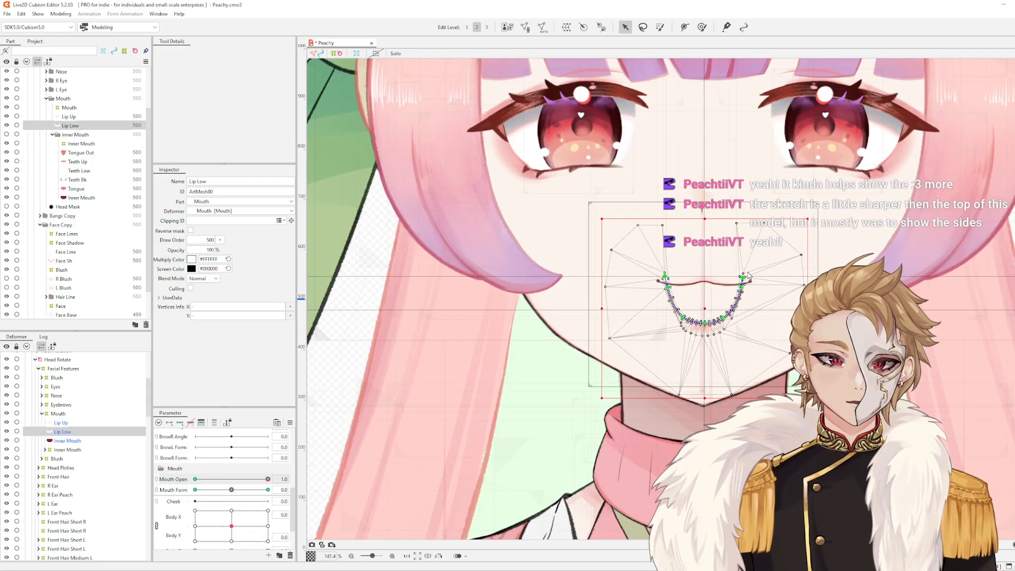
{"action": "scroll", "coordinate": [745, 280], "scroll_direction": "up", "scroll_amount": 2}
{"action": "left_click", "coordinate": [581, 300]}
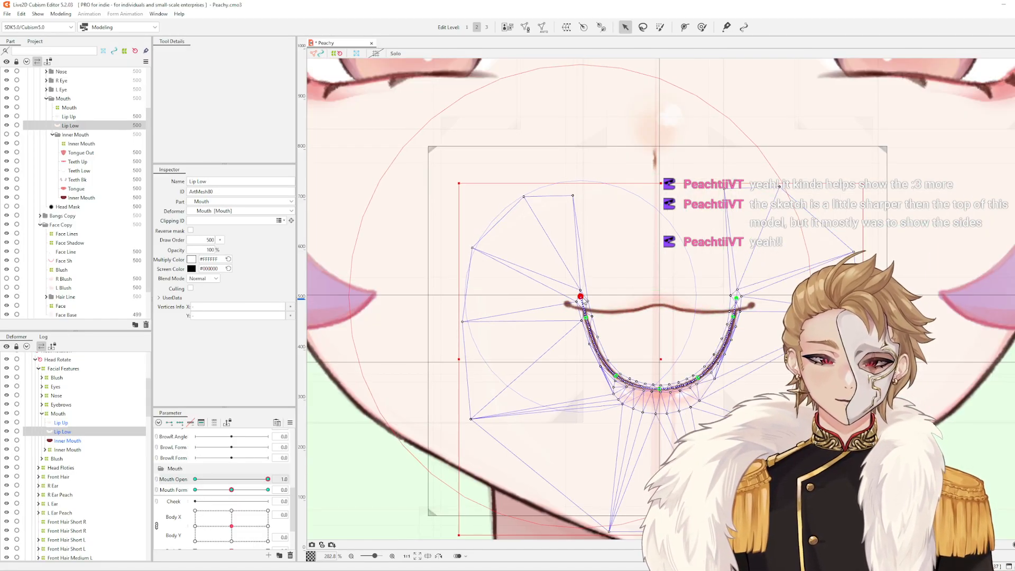
{"action": "left_click", "coordinate": [738, 300]}
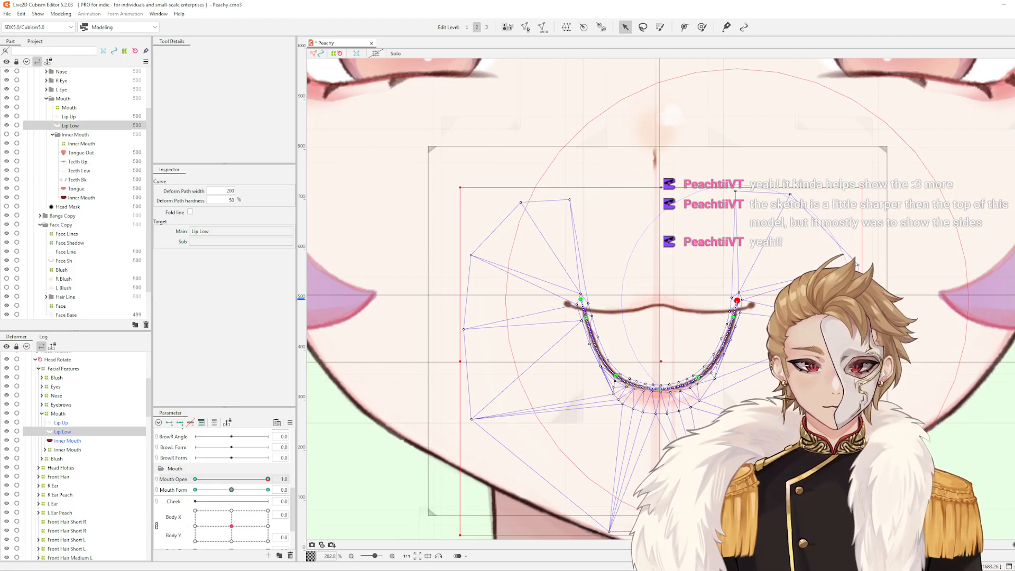
{"action": "scroll", "coordinate": [658, 272], "scroll_direction": "up", "scroll_amount": 1}
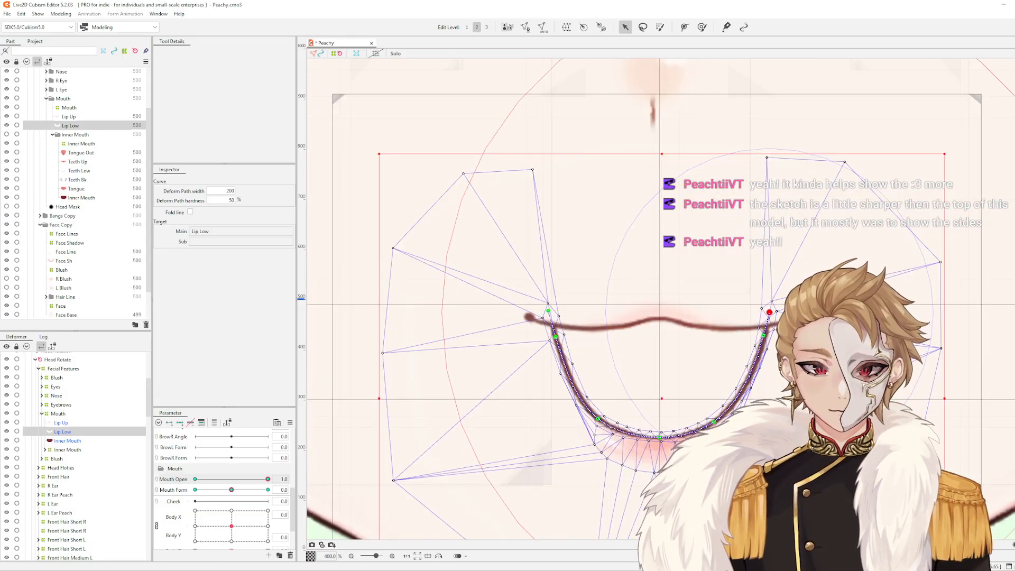
{"action": "scroll", "coordinate": [734, 426], "scroll_direction": "up", "scroll_amount": 1}
{"action": "left_click", "coordinate": [466, 262]}
Fine-tune Lip Low's path points on both sides of the bottom centre for symmetry, and deselect the lip
{"action": "left_click_drag", "start_coordinate": [475, 283], "coordinate": [495, 226]}
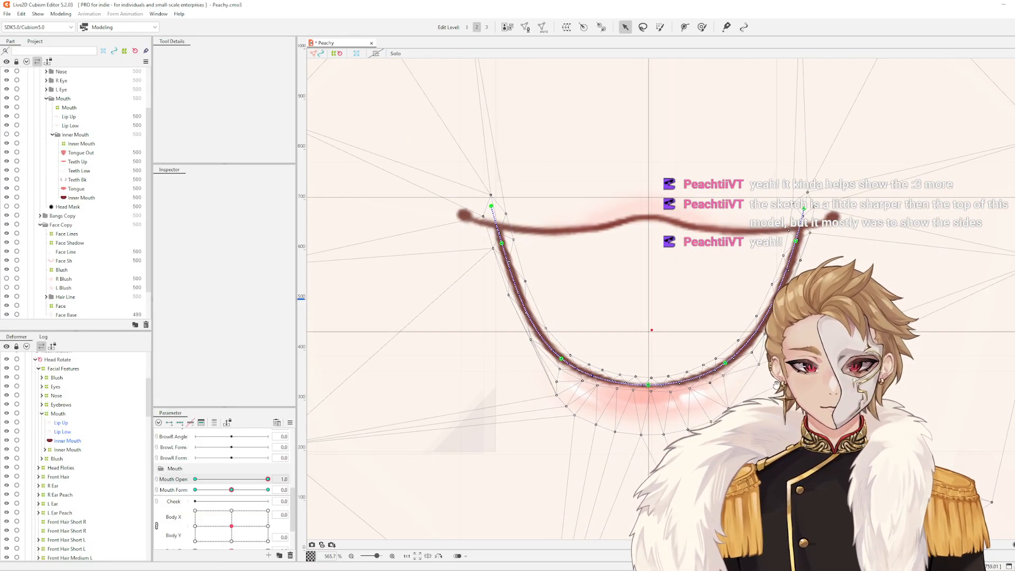
{"action": "left_click", "coordinate": [561, 358]}
{"action": "left_click", "coordinate": [728, 366]}
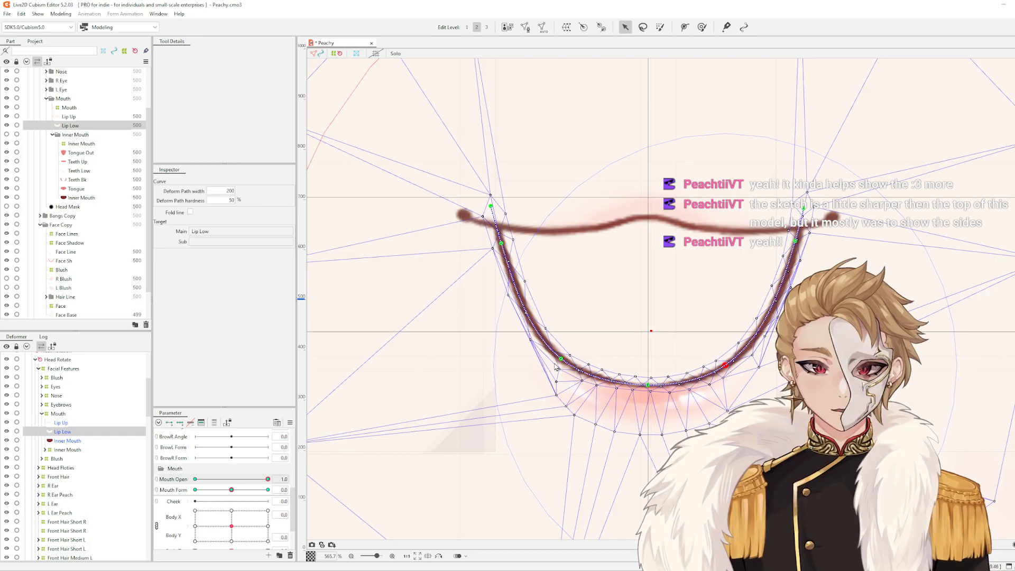
{"action": "key", "text": "Escape"}
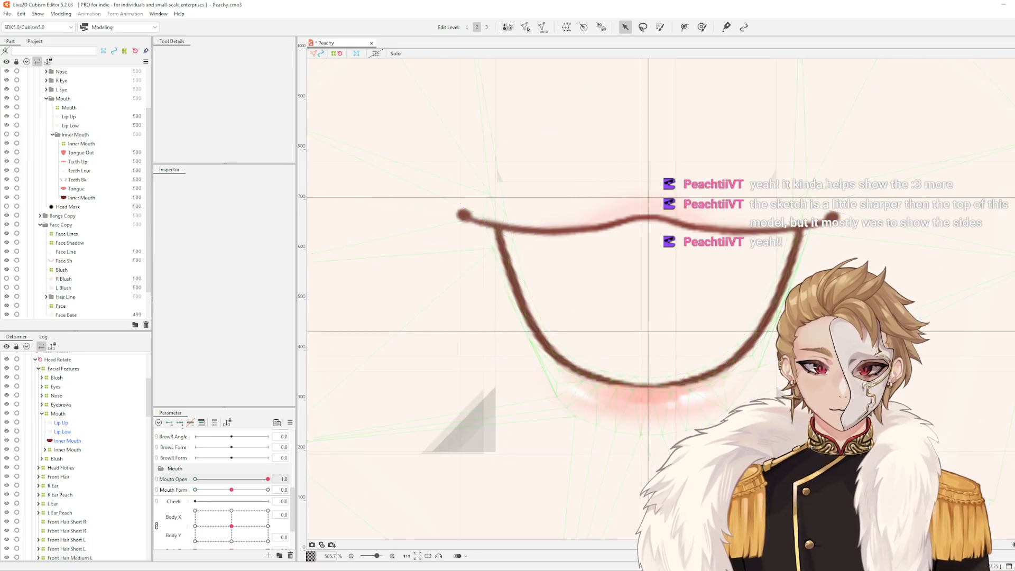
Review the open mouth's shape on the face and hide the deformers from the canvas
{"action": "scroll", "coordinate": [560, 366], "scroll_direction": "down", "scroll_amount": 2}
{"action": "scroll", "coordinate": [765, 404], "scroll_direction": "down", "scroll_amount": 1}
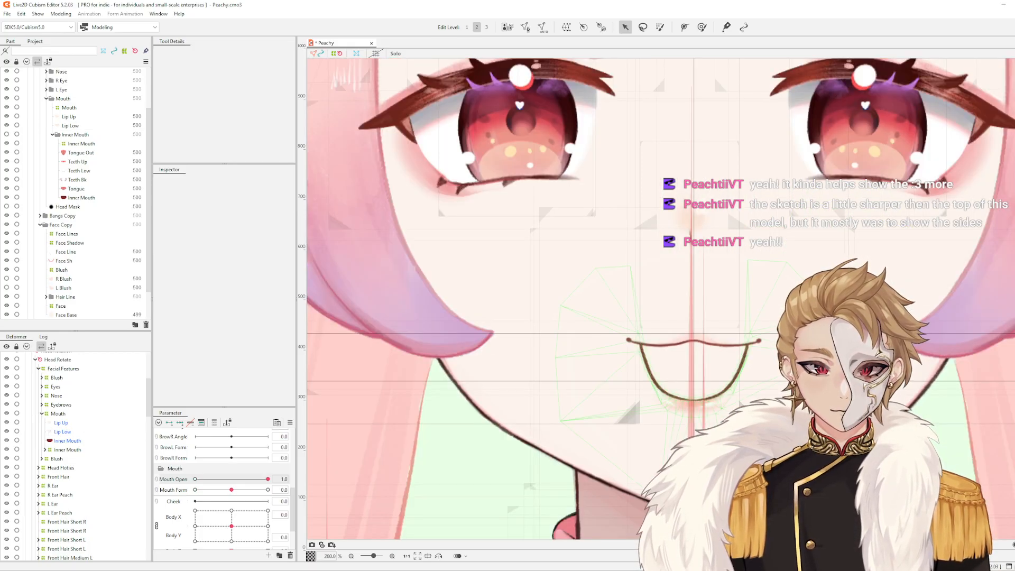
{"action": "scroll", "coordinate": [768, 402], "scroll_direction": "up", "scroll_amount": 1}
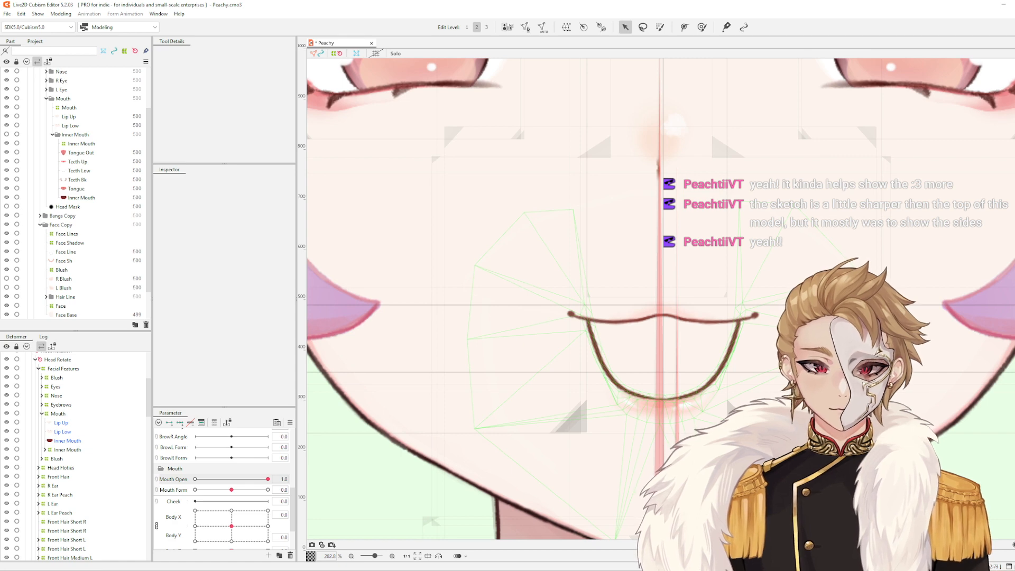
{"action": "key", "text": "ctrl+t"}
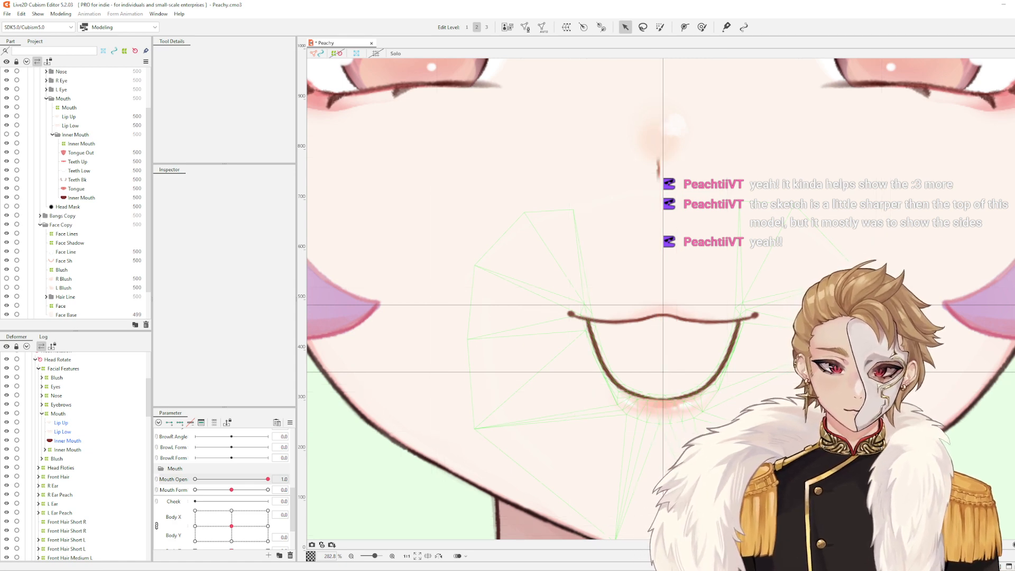
Examine the open mouth's outline and proportions against the whole face, from the lip corners to the chin
{"action": "scroll", "coordinate": [675, 385], "scroll_direction": "down", "scroll_amount": 1}
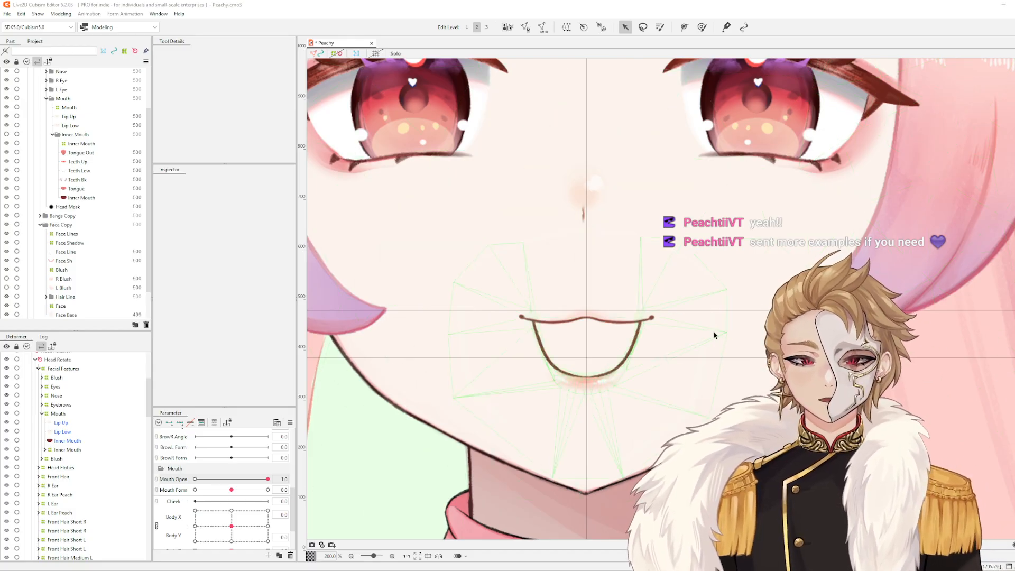
{"action": "left_click_drag", "start_coordinate": [714, 334], "coordinate": [816, 311]}
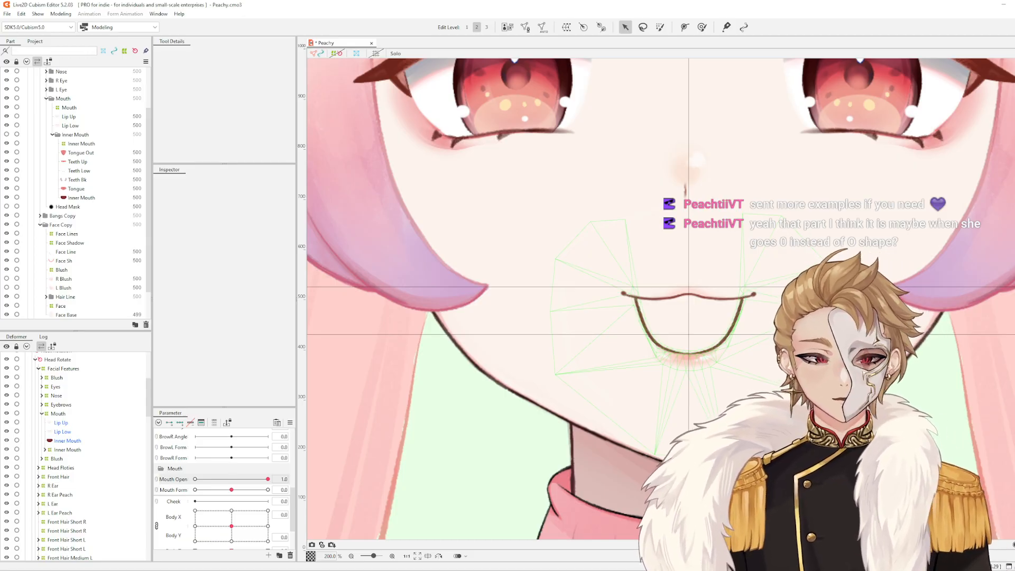
{"action": "scroll", "coordinate": [741, 347], "scroll_direction": "up", "scroll_amount": 2}
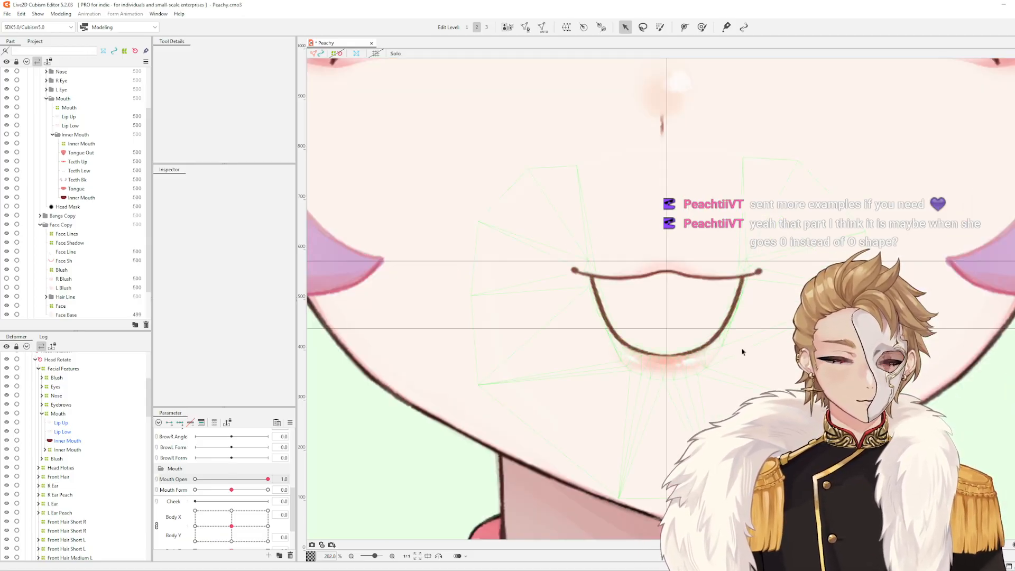
{"action": "scroll", "coordinate": [742, 352], "scroll_direction": "down", "scroll_amount": 2}
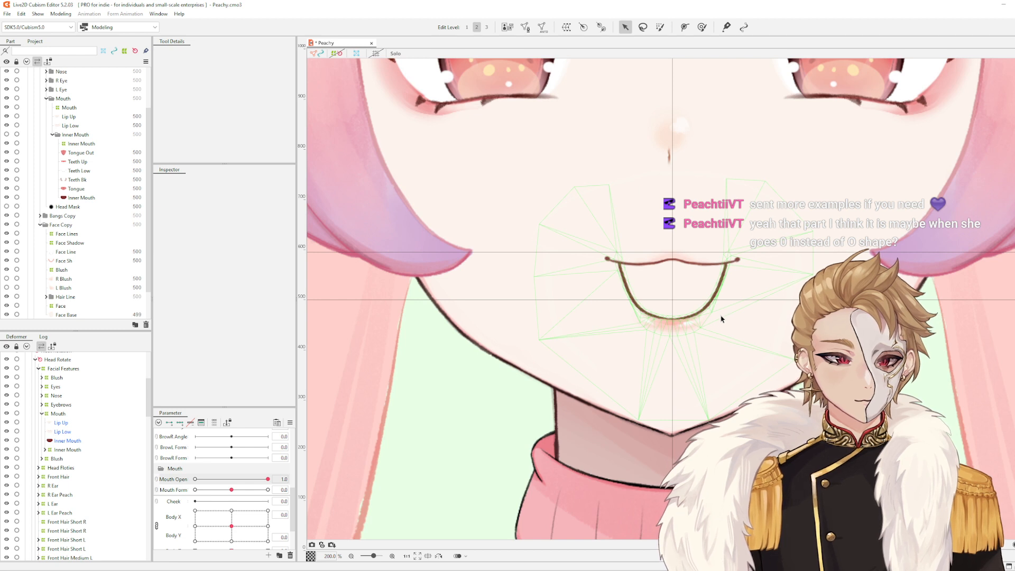
{"action": "scroll", "coordinate": [667, 306], "scroll_direction": "up", "scroll_amount": 2}
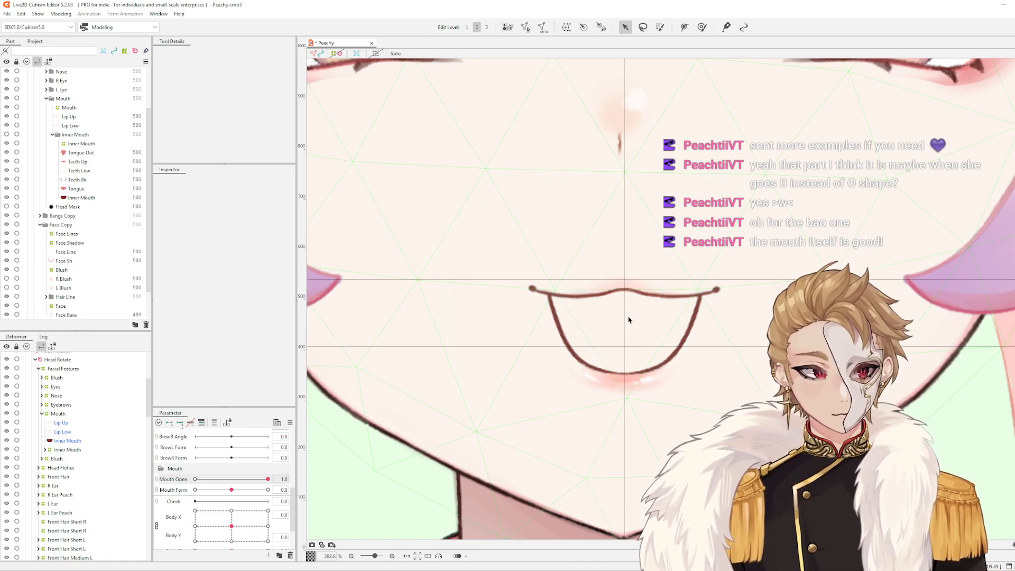
{"action": "scroll", "coordinate": [684, 300], "scroll_direction": "down", "scroll_amount": 2}
{"action": "scroll", "coordinate": [684, 299], "scroll_direction": "down", "scroll_amount": 1}
{"action": "scroll", "coordinate": [608, 369], "scroll_direction": "up", "scroll_amount": 1}
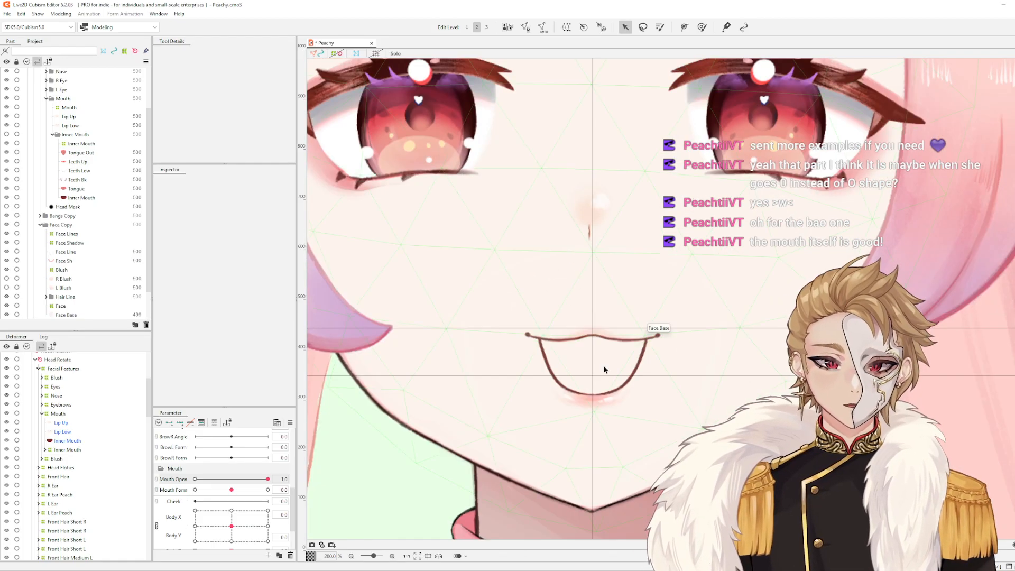
{"action": "scroll", "coordinate": [532, 386], "scroll_direction": "down", "scroll_amount": 2}
{"action": "scroll", "coordinate": [648, 323], "scroll_direction": "up", "scroll_amount": 2}
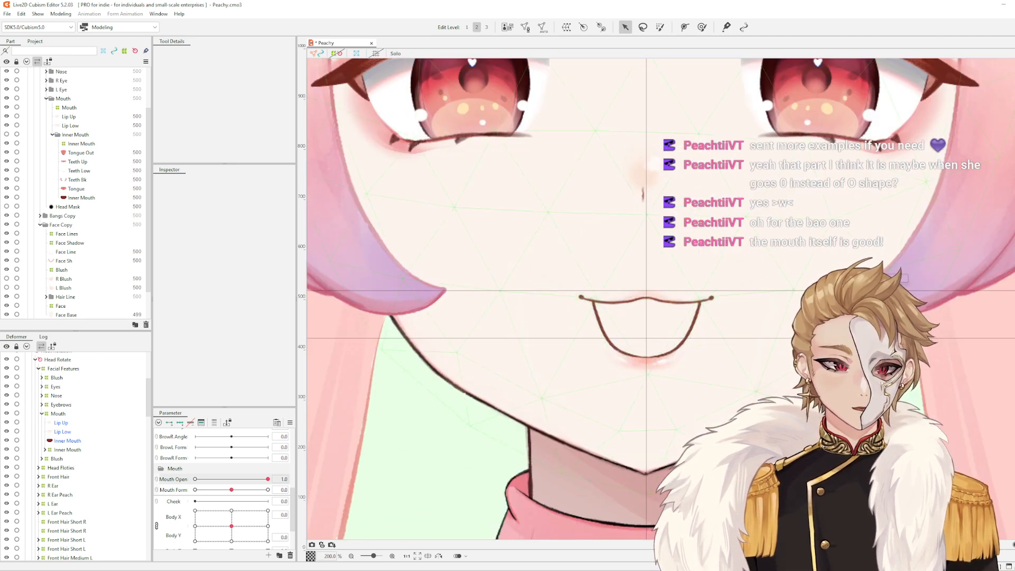
{"action": "scroll", "coordinate": [676, 261], "scroll_direction": "down", "scroll_amount": 2}
{"action": "left_click_drag", "start_coordinate": [724, 368], "coordinate": [744, 353]}
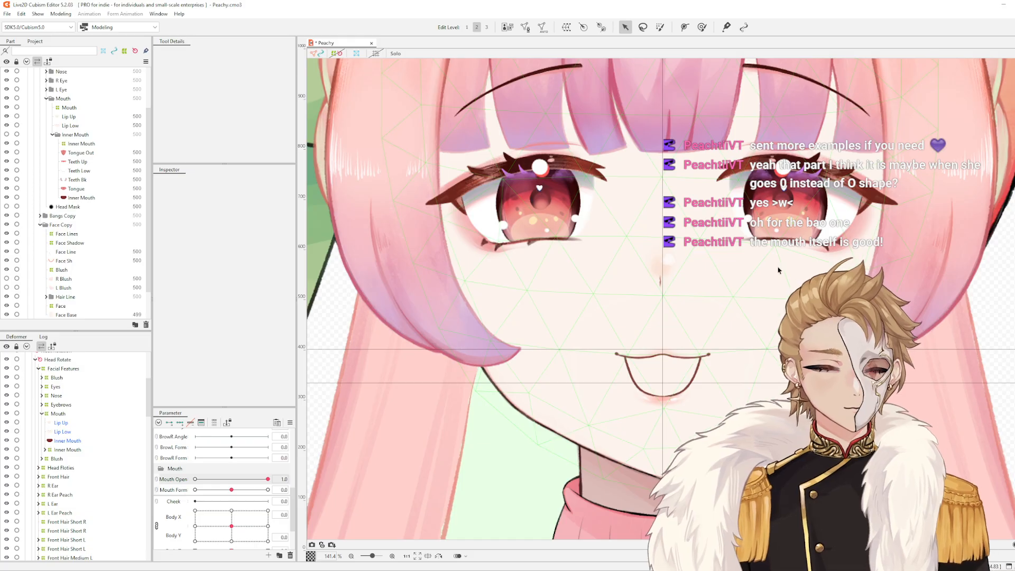
{"action": "left_click_drag", "start_coordinate": [694, 319], "coordinate": [675, 306]}
{"action": "scroll", "coordinate": [597, 306], "scroll_direction": "up", "scroll_amount": 1}
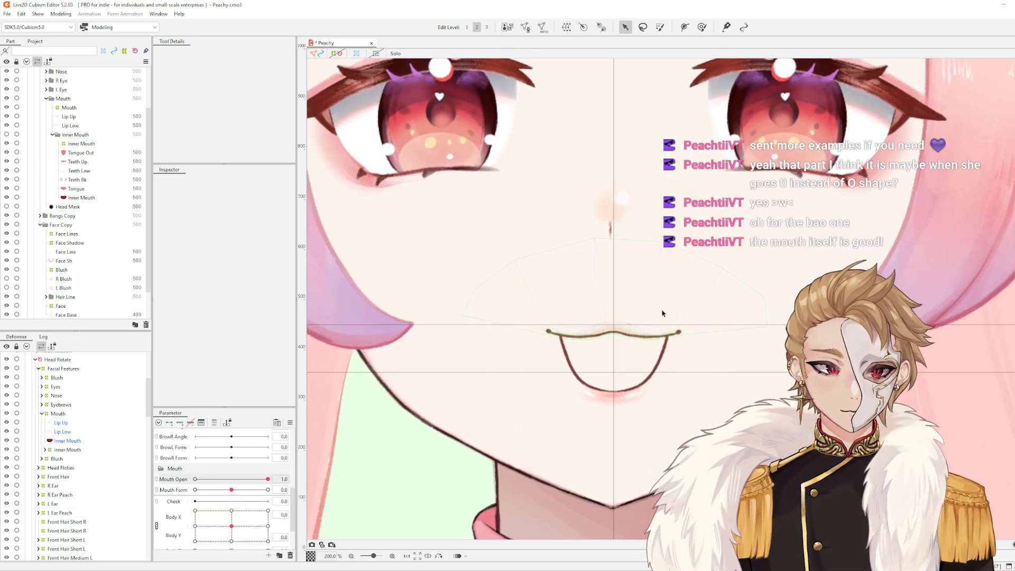
Test the mouth's opening motion with Mouth Open, ending at 1.0, and compare the lip shape with the eyes and face
{"action": "left_click_drag", "start_coordinate": [267, 479], "coordinate": [532, 462]}
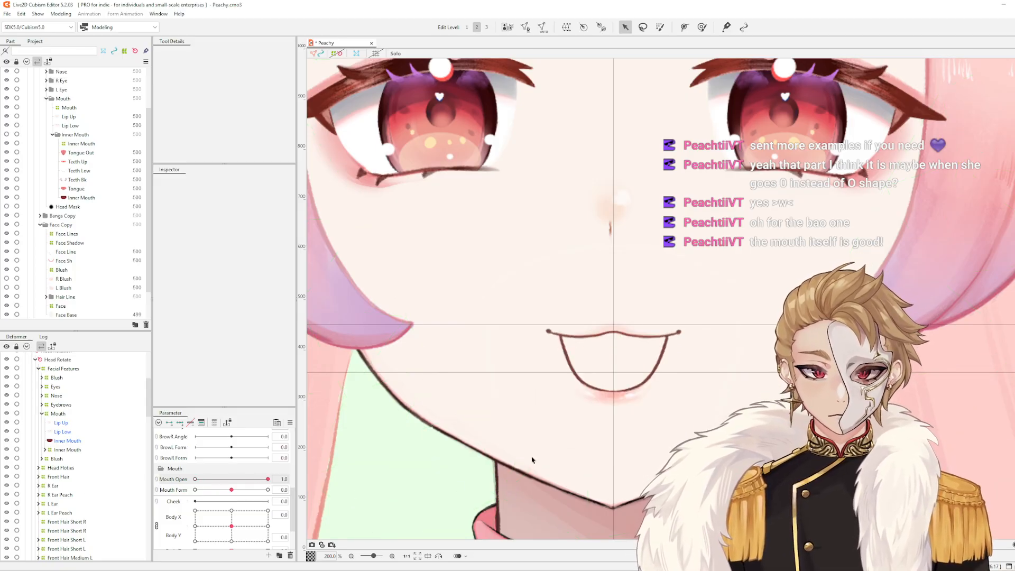
{"action": "scroll", "coordinate": [603, 401], "scroll_direction": "up", "scroll_amount": 2}
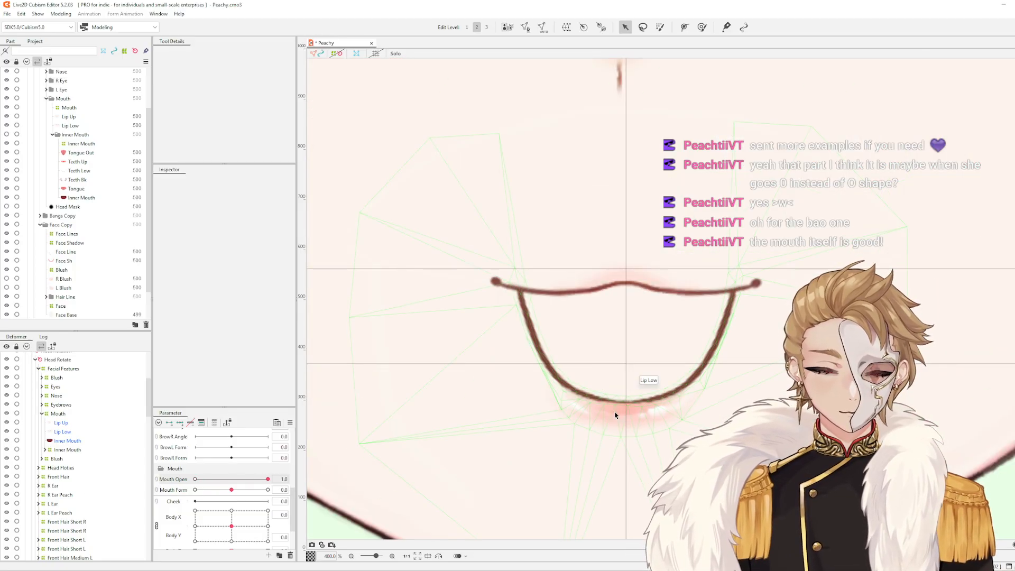
{"action": "left_click_drag", "start_coordinate": [758, 371], "coordinate": [699, 338]}
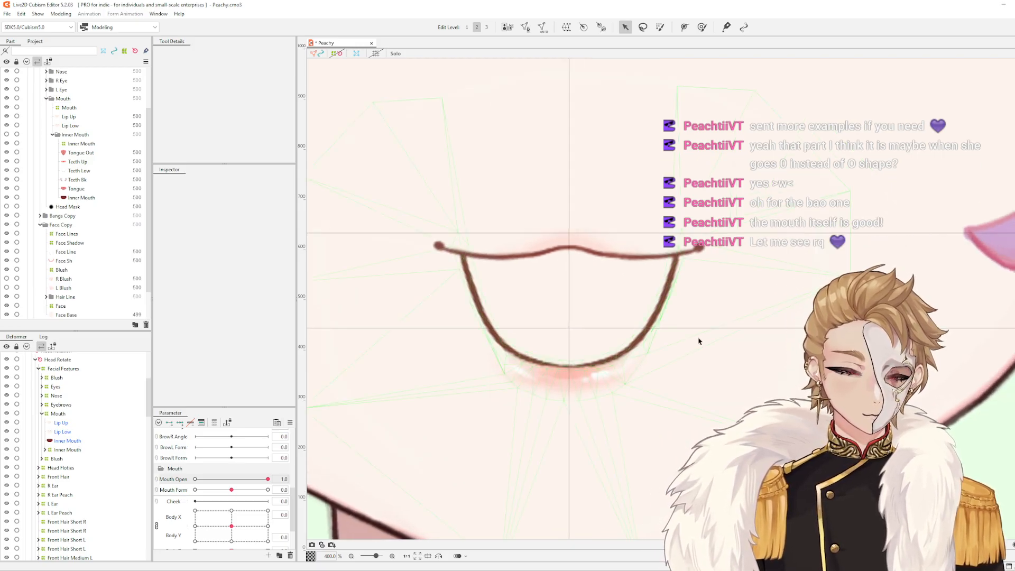
{"action": "scroll", "coordinate": [698, 341], "scroll_direction": "down", "scroll_amount": 4}
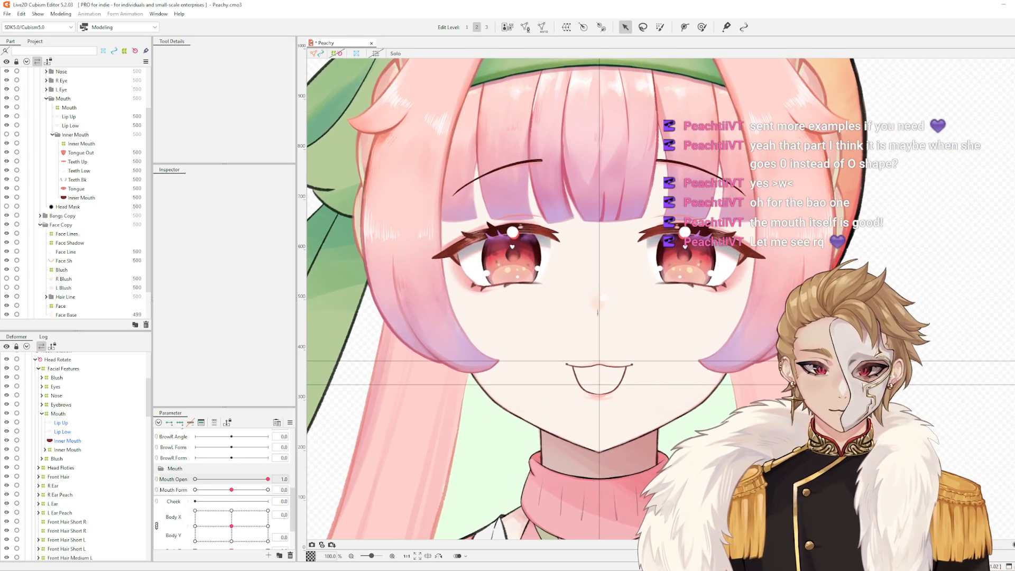
{"action": "left_click_drag", "start_coordinate": [856, 322], "coordinate": [976, 337]}
{"action": "scroll", "coordinate": [898, 343], "scroll_direction": "up", "scroll_amount": 1}
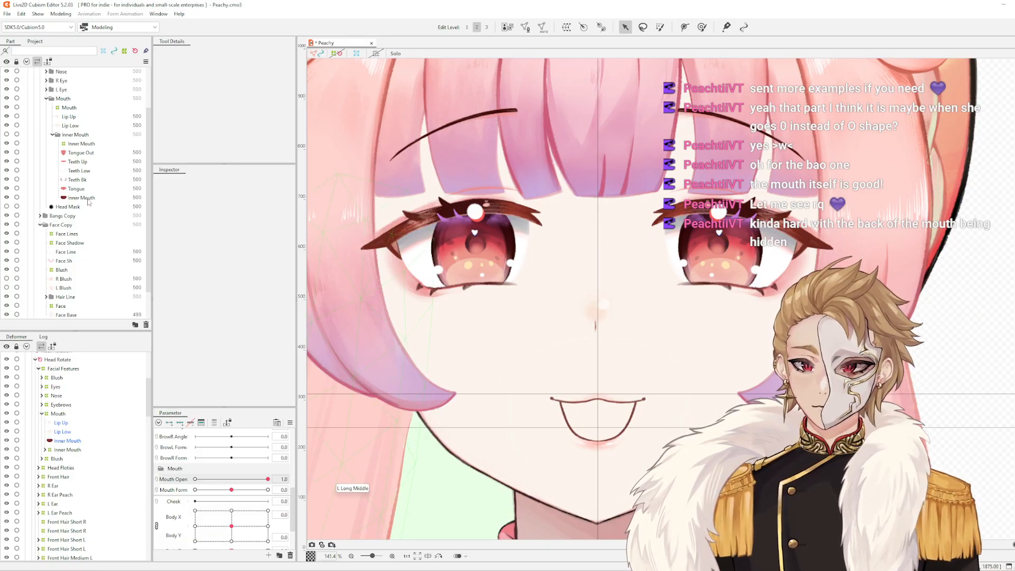
Make the Inner Mouth part folder visible and check how its artwork fills the open lips
{"action": "left_click", "coordinate": [7, 144]}
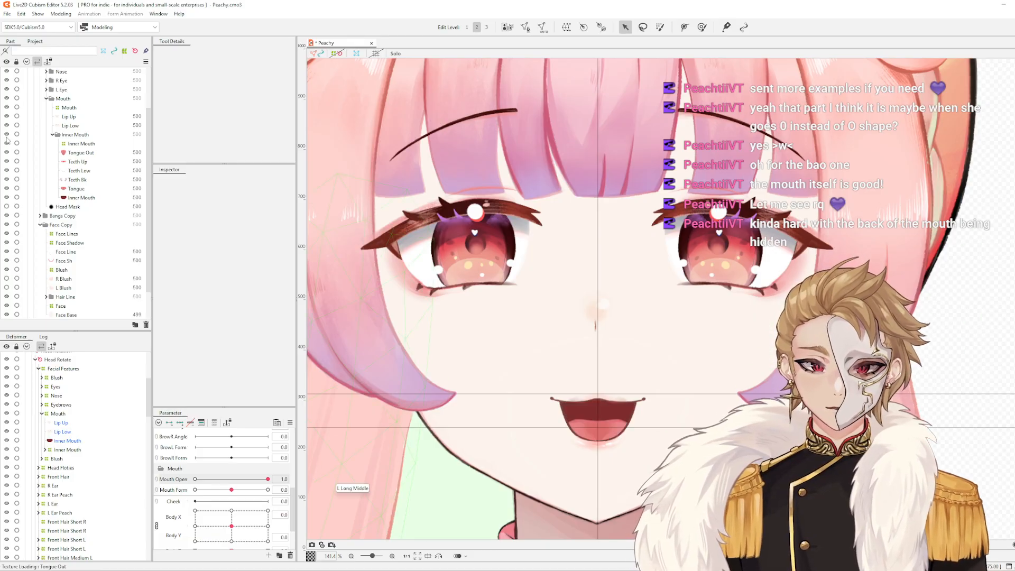
{"action": "scroll", "coordinate": [634, 462], "scroll_direction": "down", "scroll_amount": 3}
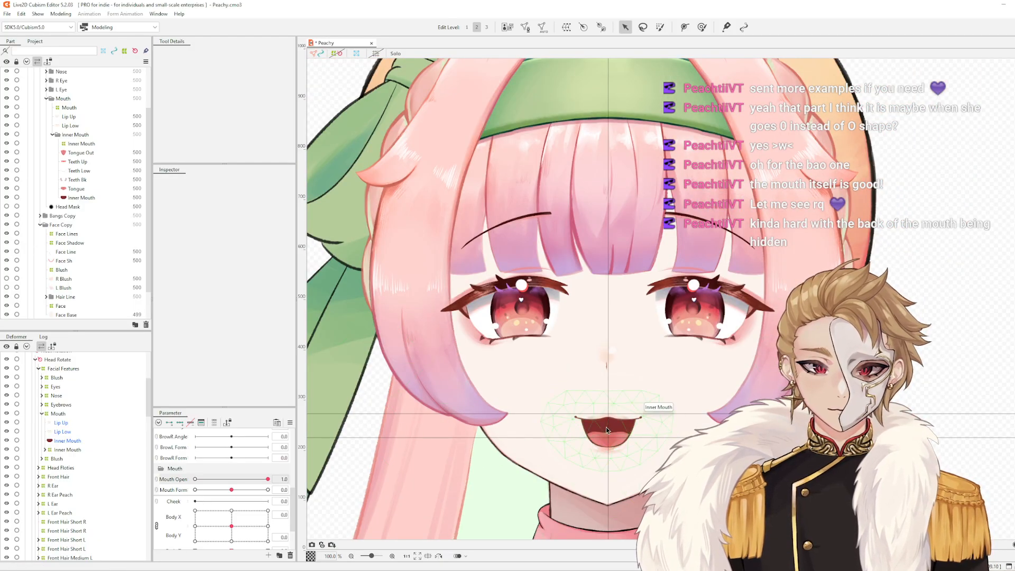
{"action": "scroll", "coordinate": [606, 427], "scroll_direction": "up", "scroll_amount": 3}
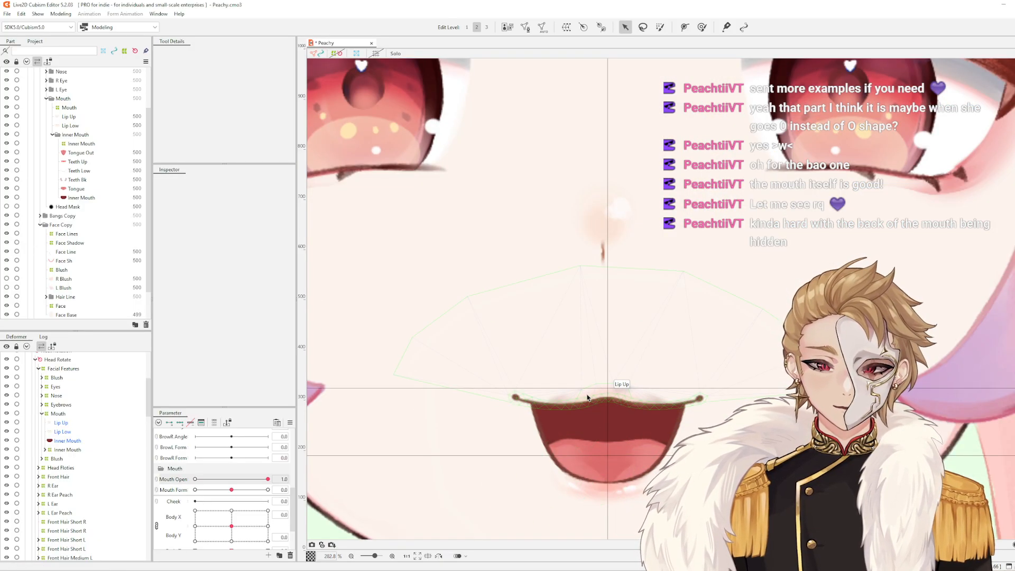
Inspect where the Teeth Up and Teeth Low meshes sit in relation to the open mouth
{"action": "left_click", "coordinate": [84, 161]}
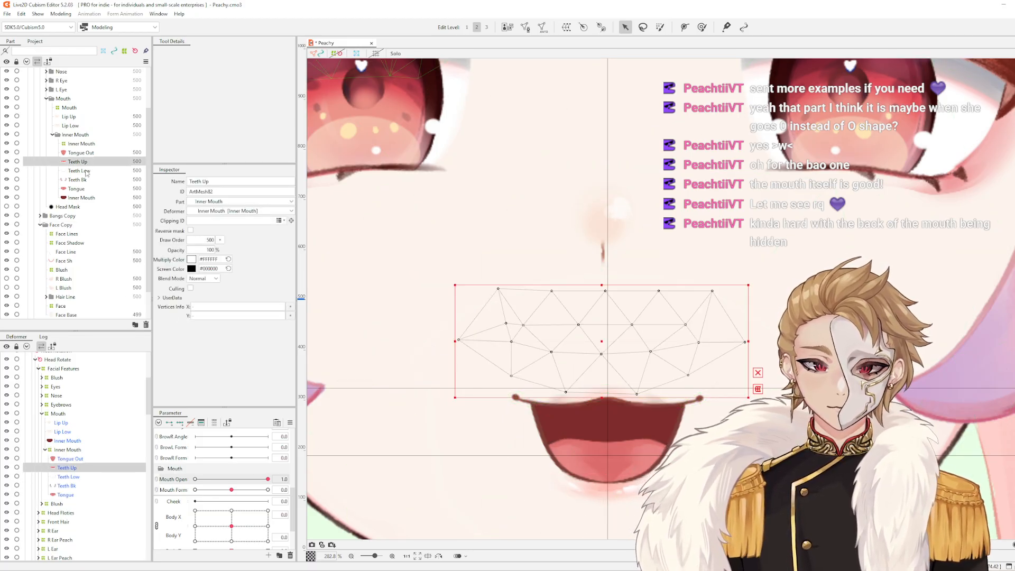
{"action": "left_click", "coordinate": [86, 172]}
{"action": "scroll", "coordinate": [541, 288], "scroll_direction": "down", "scroll_amount": 2}
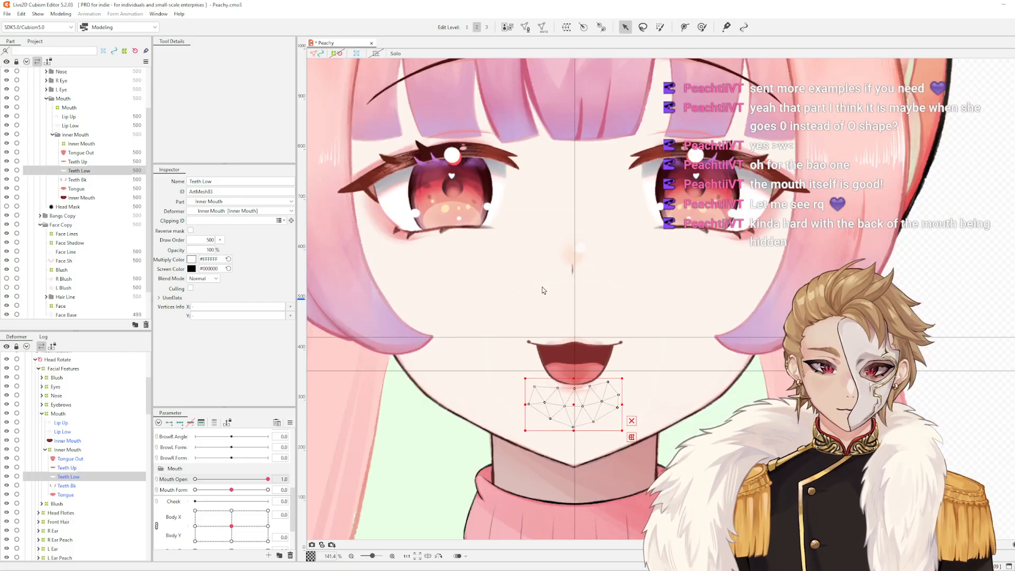
{"action": "mouse_move", "coordinate": [973, 314]}
{"action": "left_mouse_down"}
{"action": "mouse_move", "coordinate": [949, 323]}
{"action": "mouse_move", "coordinate": [958, 315]}
{"action": "left_mouse_up"}
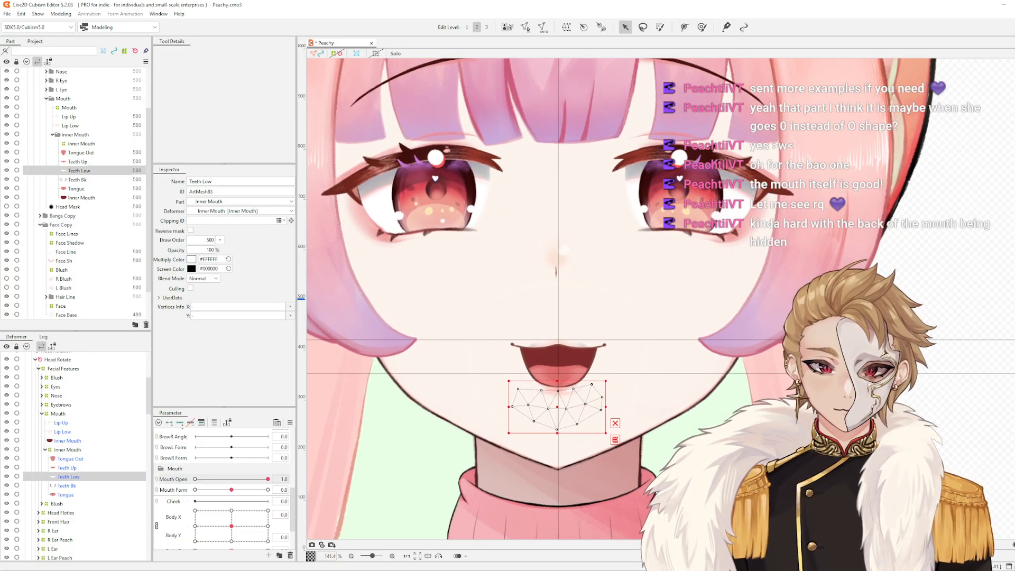
{"action": "scroll", "coordinate": [578, 380], "scroll_direction": "up", "scroll_amount": 2}
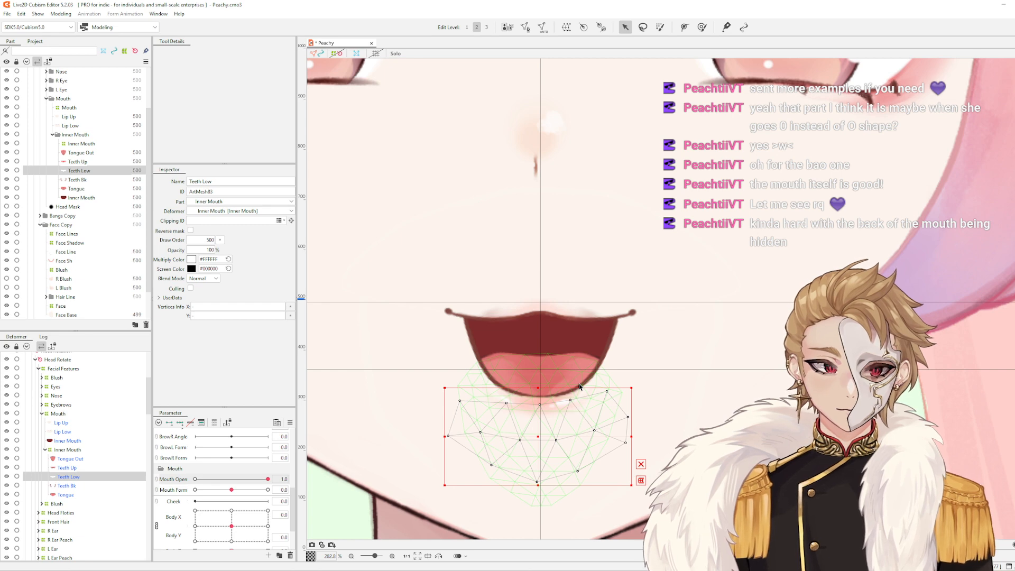
{"action": "scroll", "coordinate": [579, 386], "scroll_direction": "down", "scroll_amount": 2}
{"action": "left_click", "coordinate": [977, 349]}
{"action": "left_click_drag", "start_coordinate": [977, 349], "coordinate": [990, 346]}
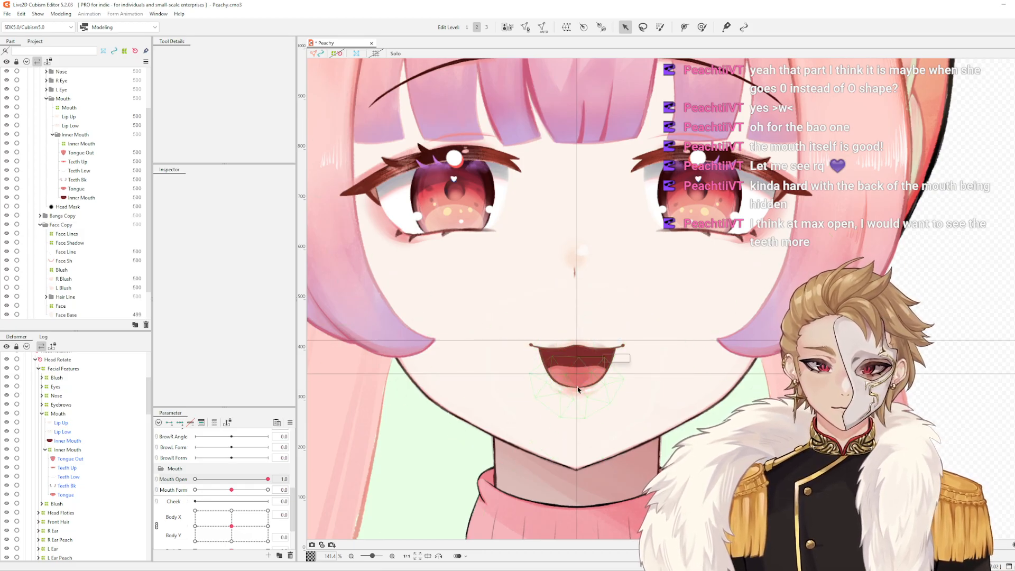
{"action": "left_click", "coordinate": [86, 180]}
{"action": "left_click", "coordinate": [84, 171]}
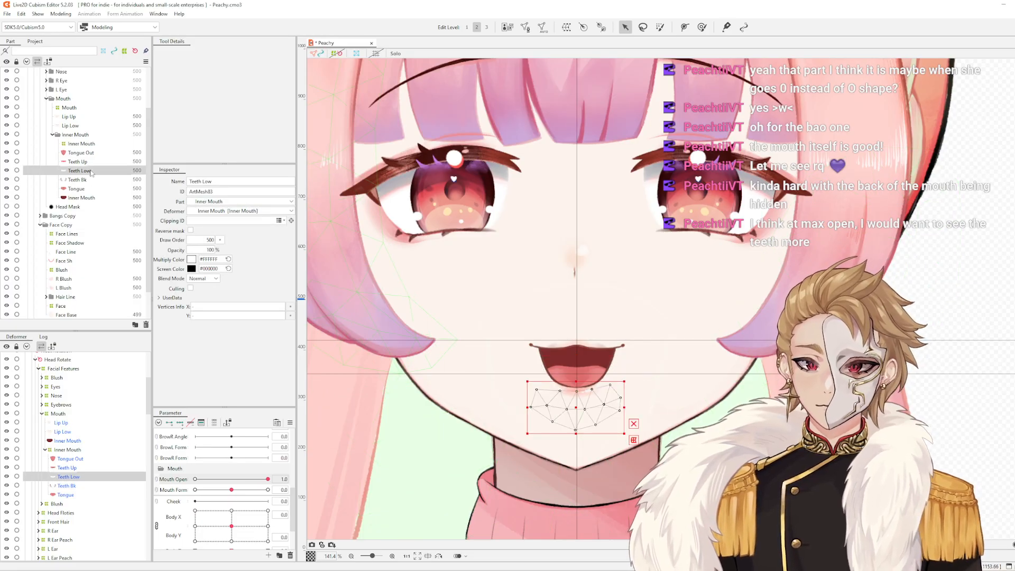
{"action": "scroll", "coordinate": [586, 366], "scroll_direction": "up", "scroll_amount": 1}
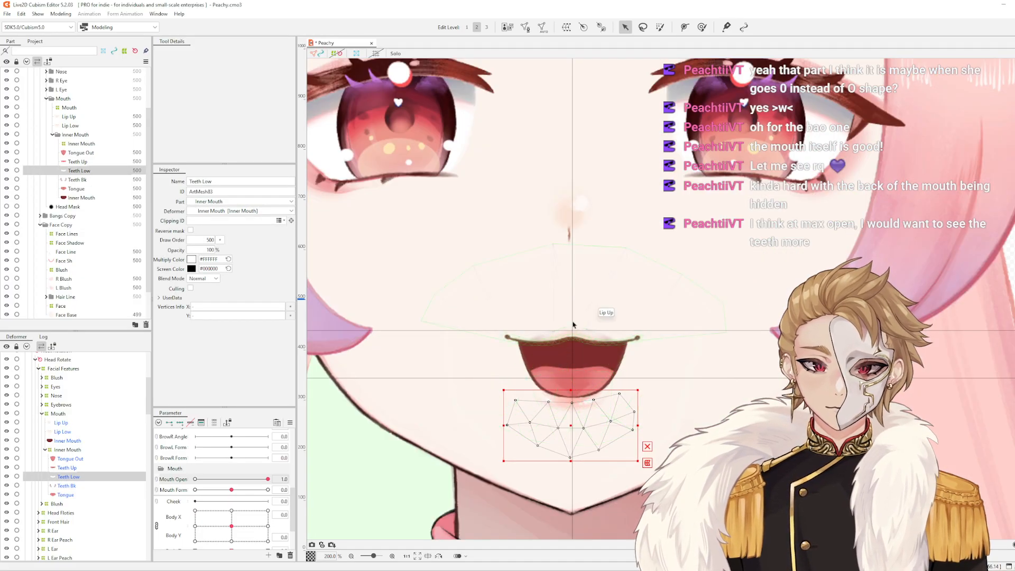
Select Teeth Up and sweep Mouth Open to 0.0 and back to 1.0 to compare the closed and open mouth
{"action": "left_click", "coordinate": [91, 162]}
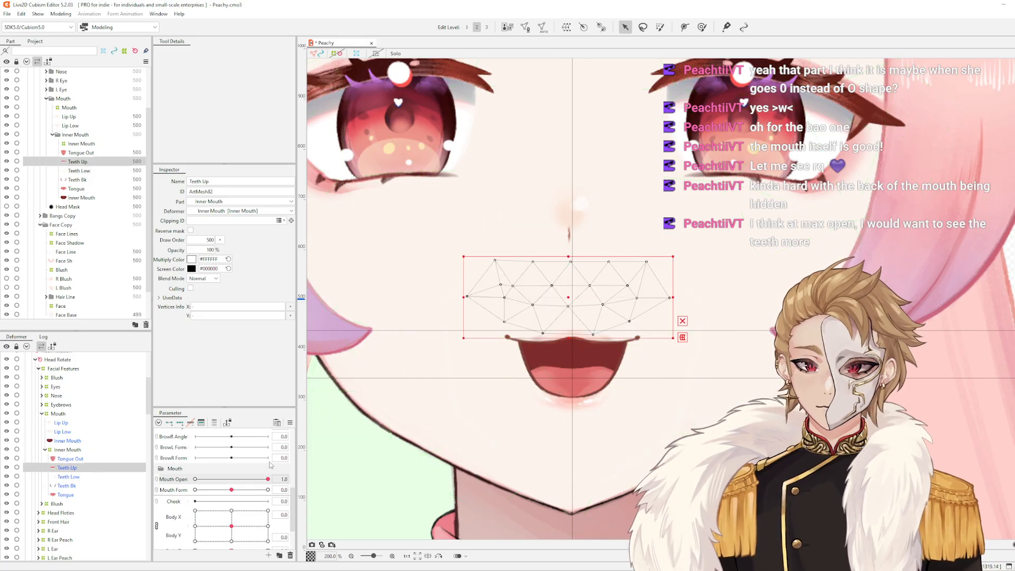
{"action": "left_click_drag", "start_coordinate": [266, 479], "coordinate": [468, 493]}
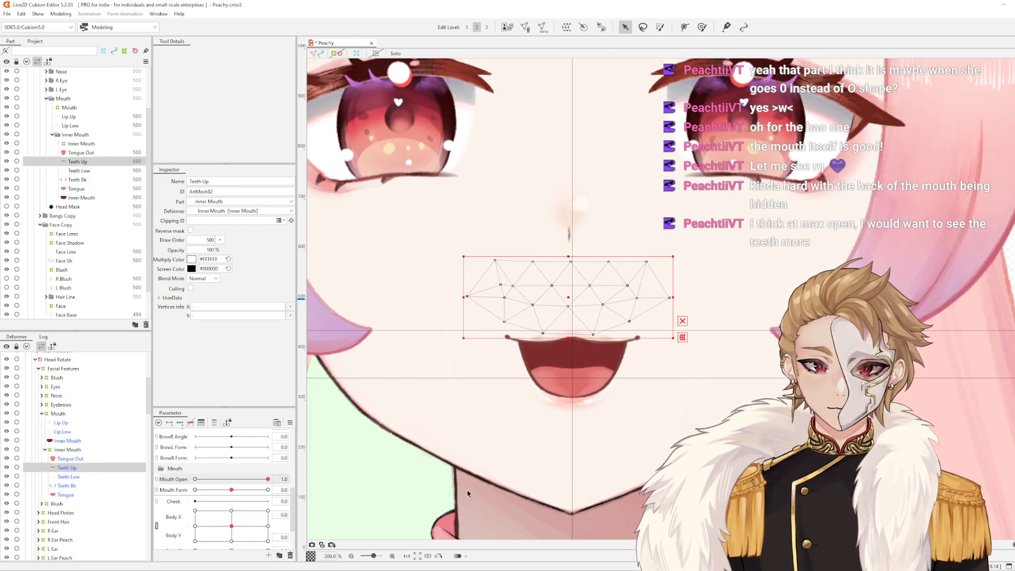
{"action": "left_click_drag", "start_coordinate": [260, 482], "coordinate": [130, 472]}
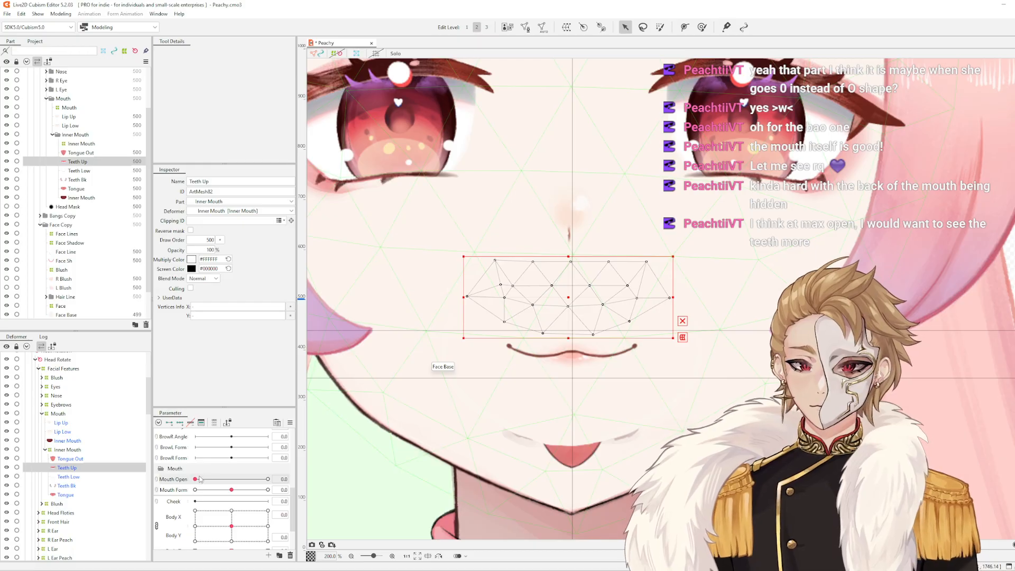
{"action": "left_click_drag", "start_coordinate": [195, 479], "coordinate": [268, 479]}
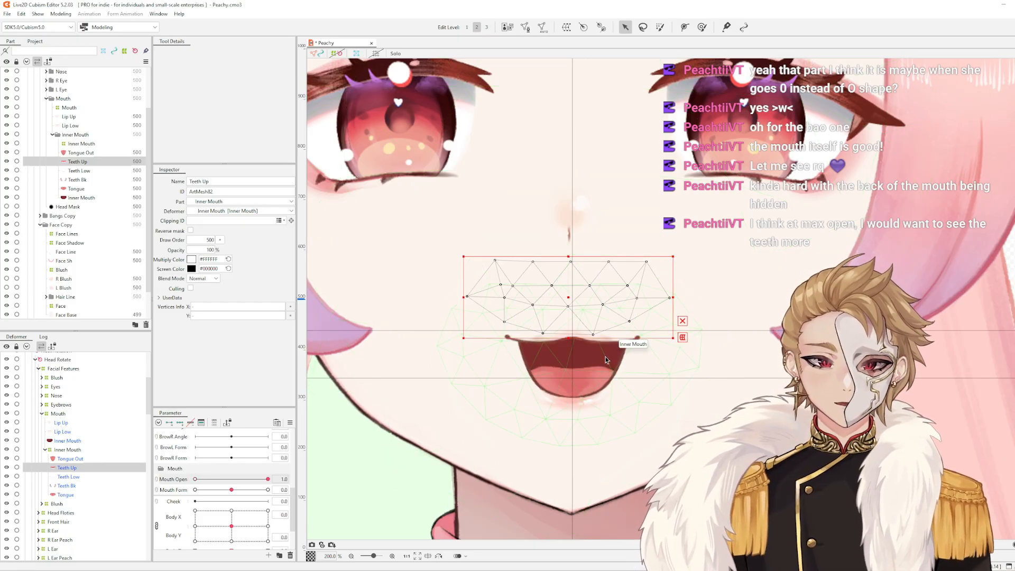
{"action": "scroll", "coordinate": [606, 359], "scroll_direction": "down", "scroll_amount": 4}
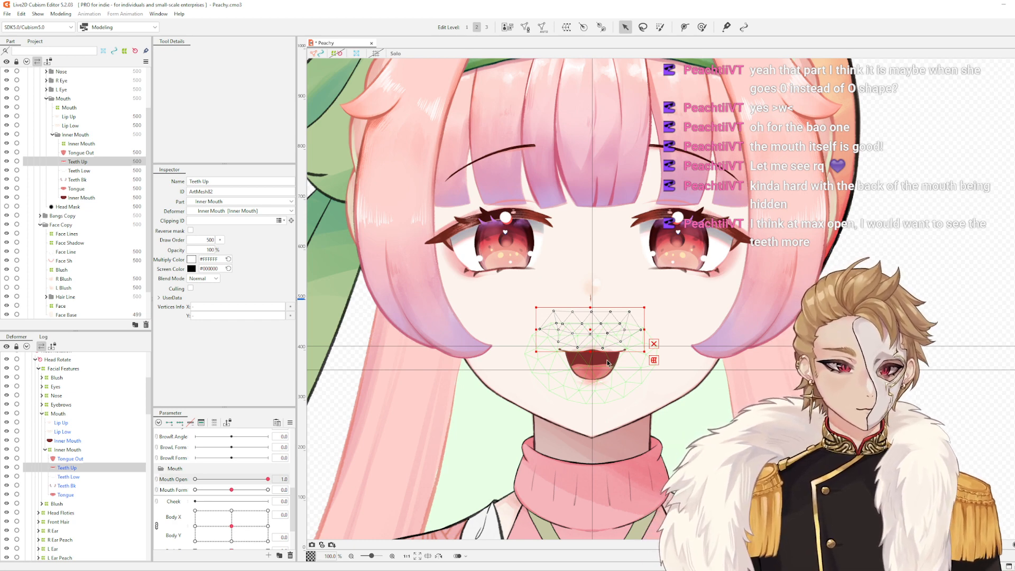
{"action": "scroll", "coordinate": [608, 357], "scroll_direction": "up", "scroll_amount": 4}
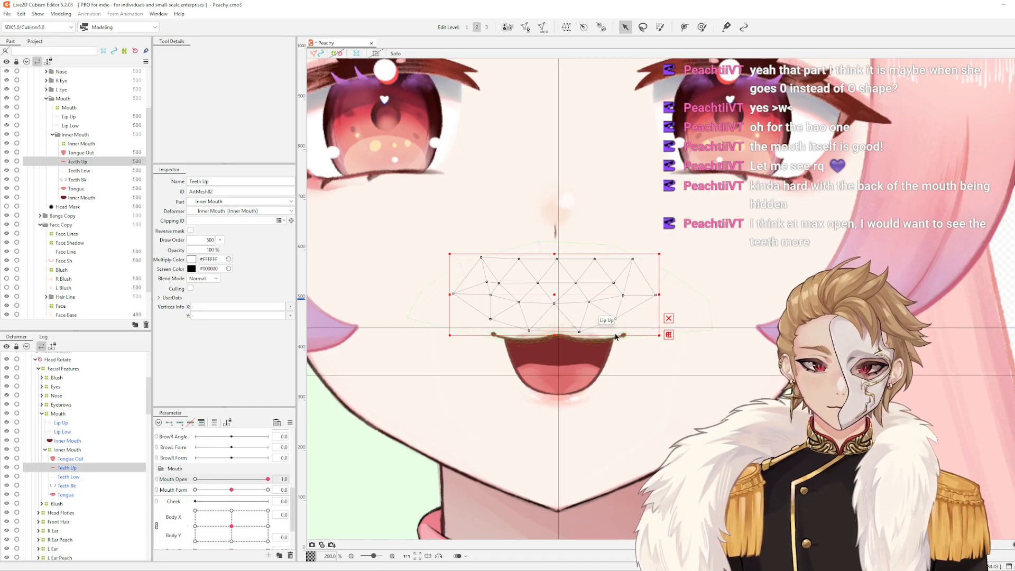
Move the whole Lip Up mesh slightly upward at Mouth Open 1.0 to enlarge the mouth opening
{"action": "left_click", "coordinate": [569, 334]}
{"action": "scroll", "coordinate": [559, 329], "scroll_direction": "up", "scroll_amount": 2}
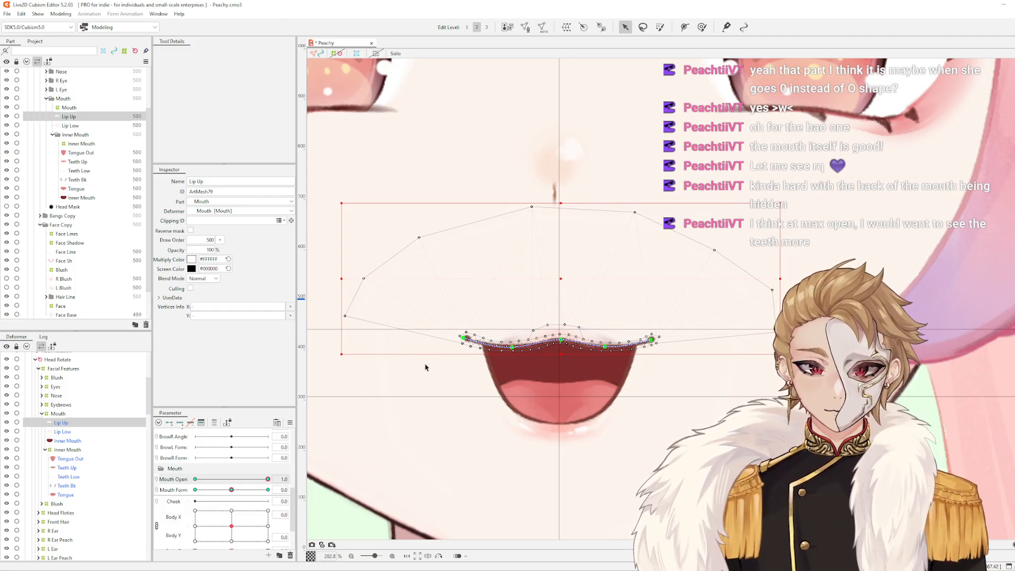
{"action": "mouse_move", "coordinate": [267, 479]}
{"action": "left_mouse_down"}
{"action": "mouse_move", "coordinate": [196, 487]}
{"action": "mouse_move", "coordinate": [268, 479]}
{"action": "left_mouse_up"}
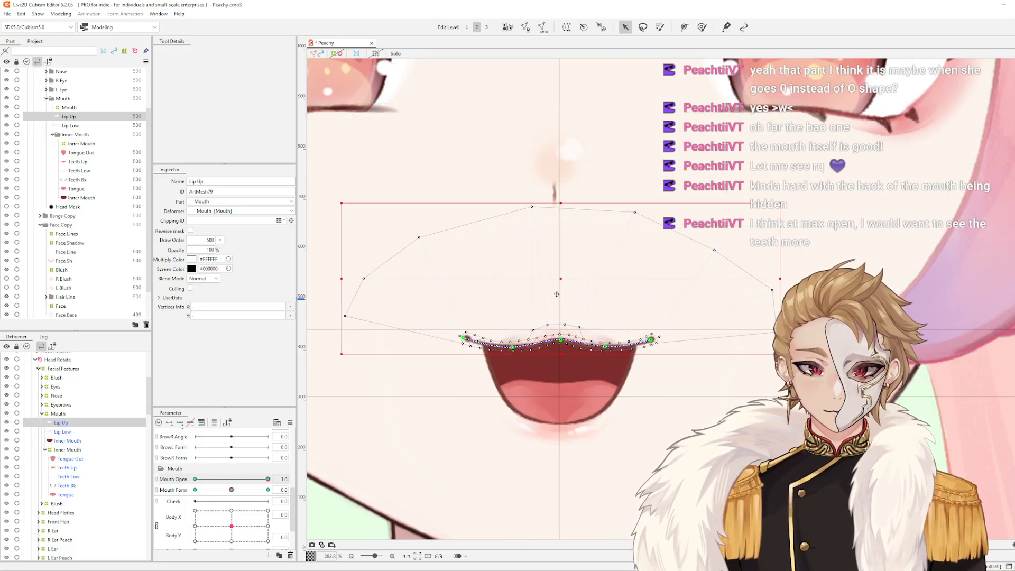
{"action": "left_click_drag", "start_coordinate": [559, 282], "coordinate": [557, 267]}
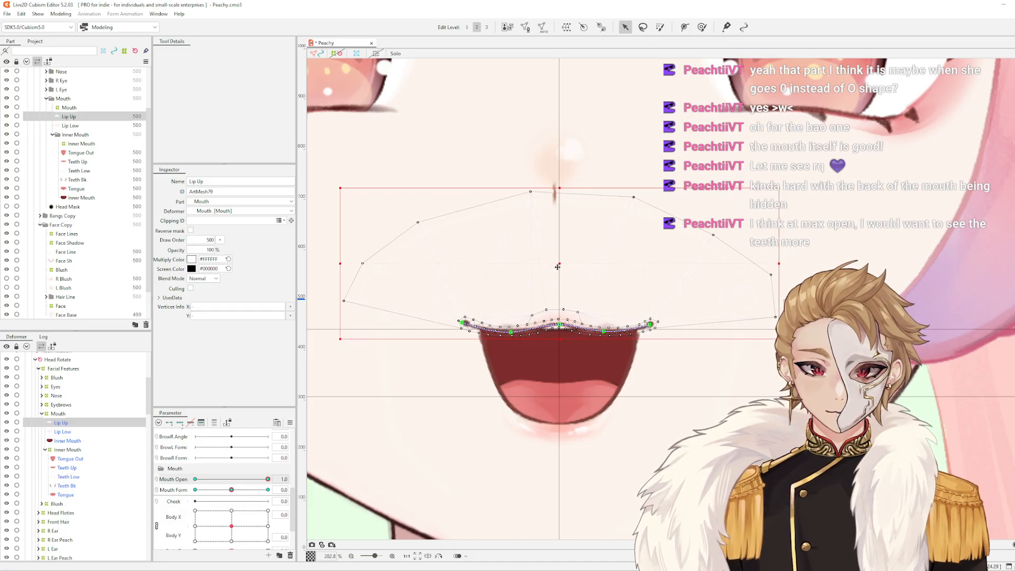
Select Lip Low, raise its left corner to the upper lip, and pull its lower curve points outward and down
{"action": "left_click", "coordinate": [506, 402]}
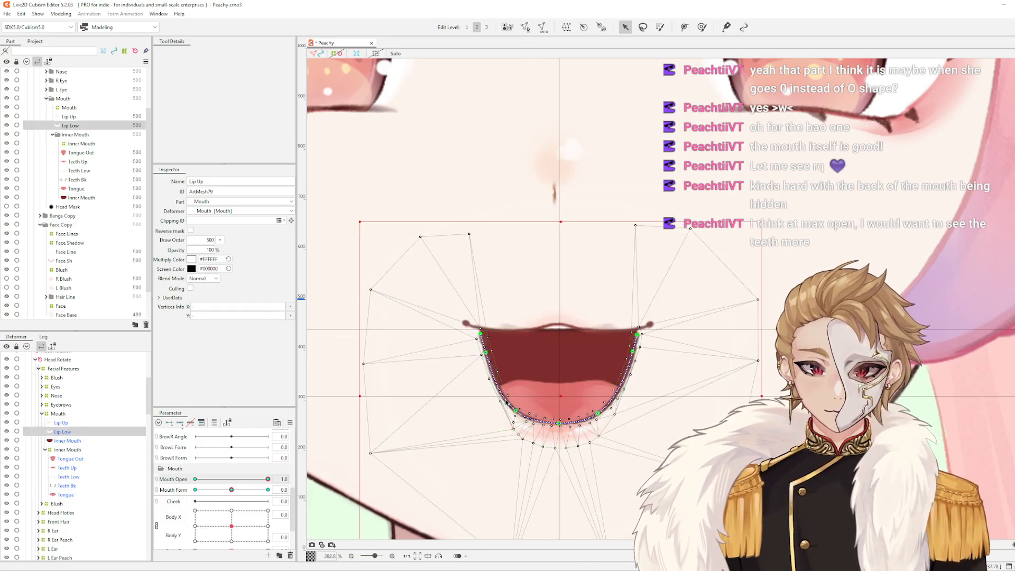
{"action": "mouse_move", "coordinate": [481, 334]}
{"action": "left_mouse_down"}
{"action": "mouse_move", "coordinate": [477, 323]}
{"action": "mouse_move", "coordinate": [485, 349]}
{"action": "mouse_move", "coordinate": [474, 323]}
{"action": "left_mouse_up"}
{"action": "left_click_drag", "start_coordinate": [516, 415], "coordinate": [511, 414]}
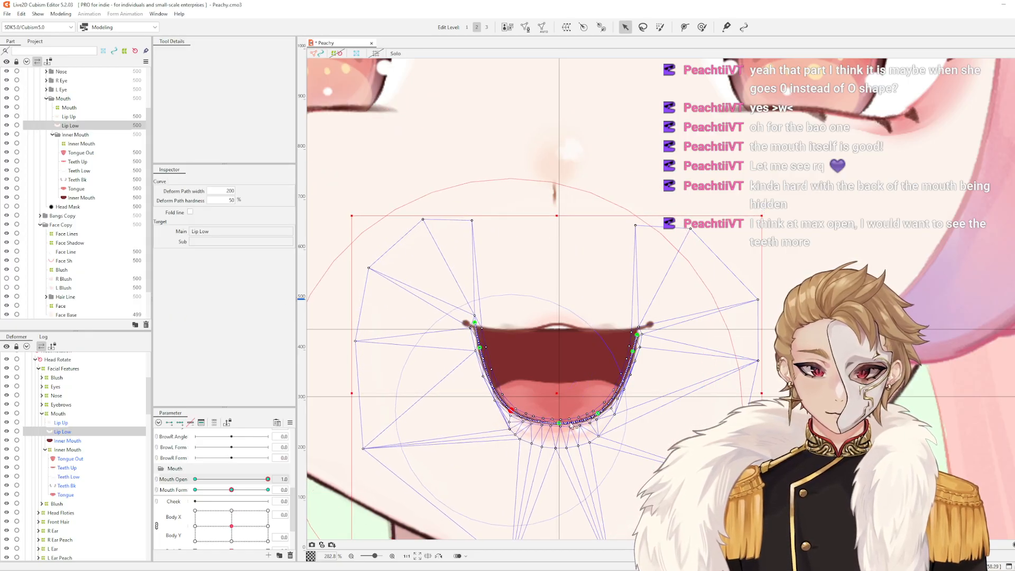
{"action": "left_click_drag", "start_coordinate": [597, 413], "coordinate": [601, 421]}
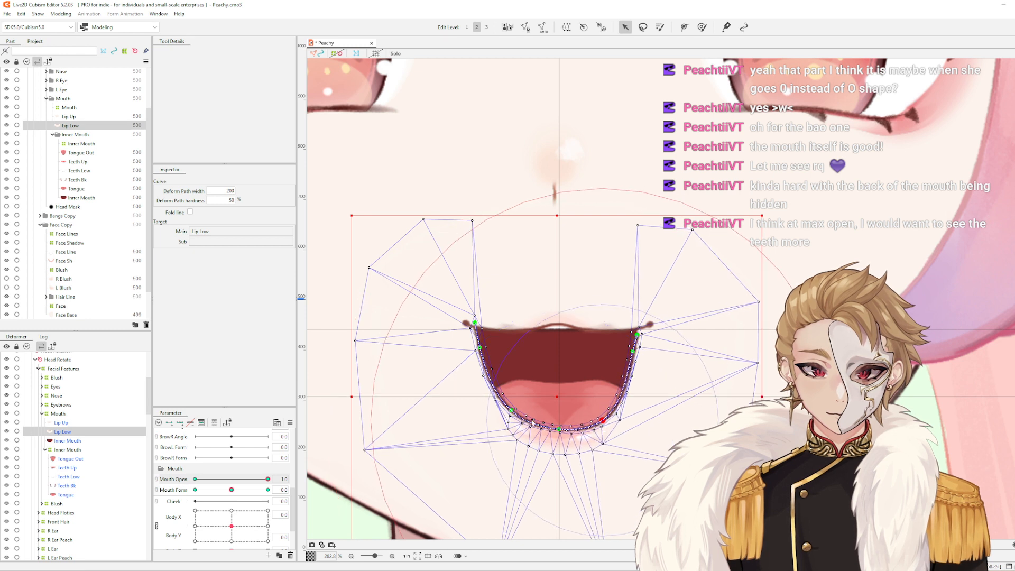
{"action": "left_click_drag", "start_coordinate": [511, 412], "coordinate": [508, 416]}
{"action": "left_click_drag", "start_coordinate": [564, 433], "coordinate": [566, 440]}
{"action": "left_click_drag", "start_coordinate": [509, 416], "coordinate": [506, 417]}
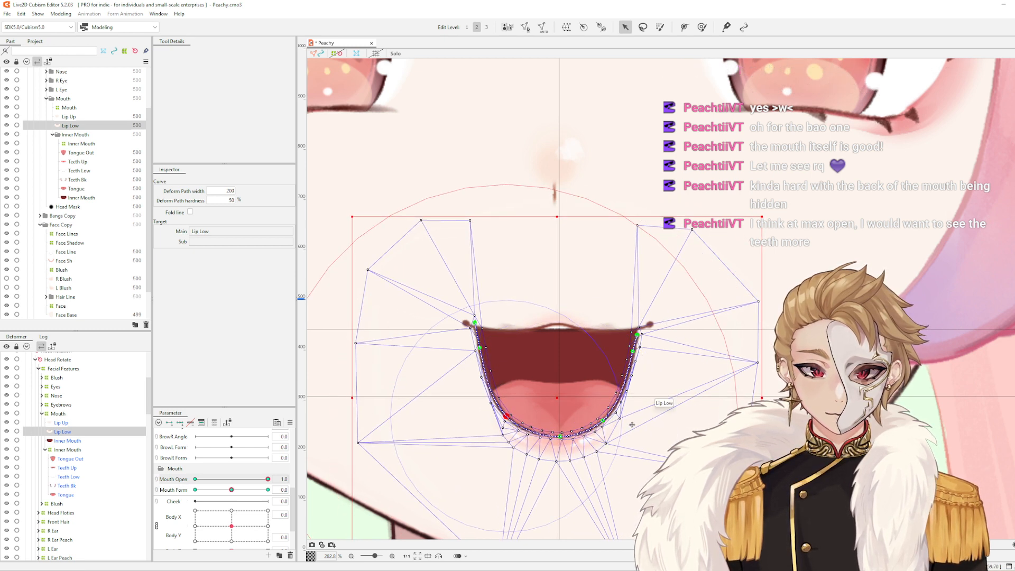
{"action": "left_click_drag", "start_coordinate": [605, 426], "coordinate": [608, 428]}
Raise Lip Low's right corner to meet the upper lip and adjust the curve point just below it
{"action": "scroll", "coordinate": [633, 322], "scroll_direction": "up", "scroll_amount": 3}
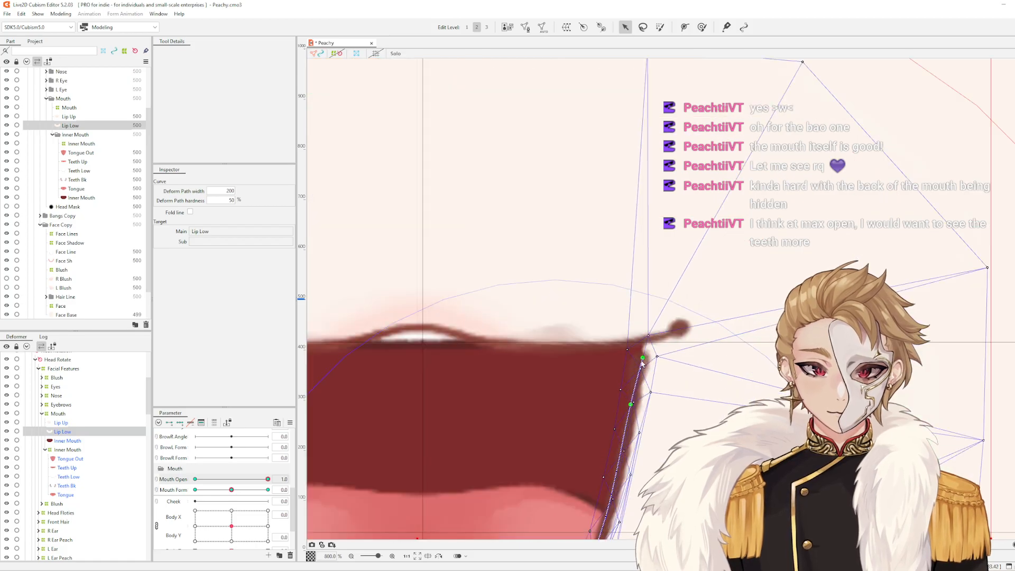
{"action": "left_click_drag", "start_coordinate": [644, 358], "coordinate": [639, 327]}
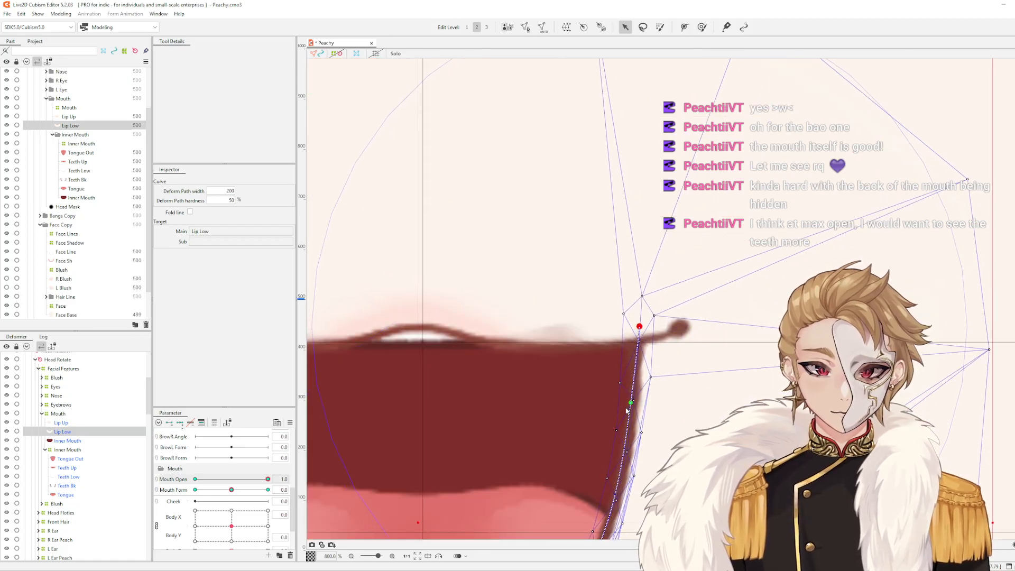
{"action": "left_click", "coordinate": [631, 403]}
{"action": "scroll", "coordinate": [629, 386], "scroll_direction": "down", "scroll_amount": 1}
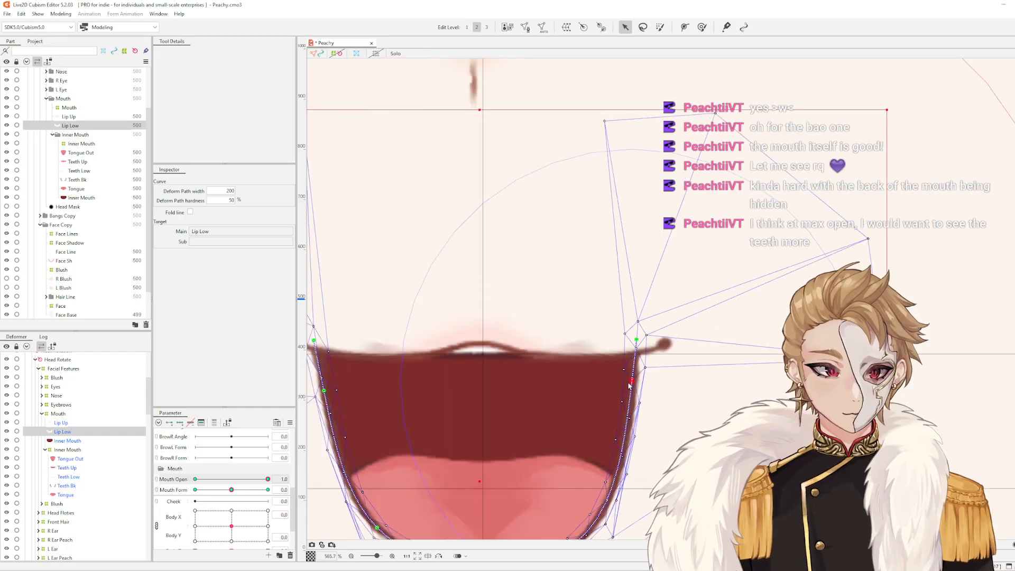
{"action": "scroll", "coordinate": [629, 385], "scroll_direction": "down", "scroll_amount": 3}
{"action": "left_click", "coordinate": [659, 378]}
Raise the bottom centre of Lip Low slightly and even out the lower curve points on both sides
{"action": "scroll", "coordinate": [525, 428], "scroll_direction": "up", "scroll_amount": 2}
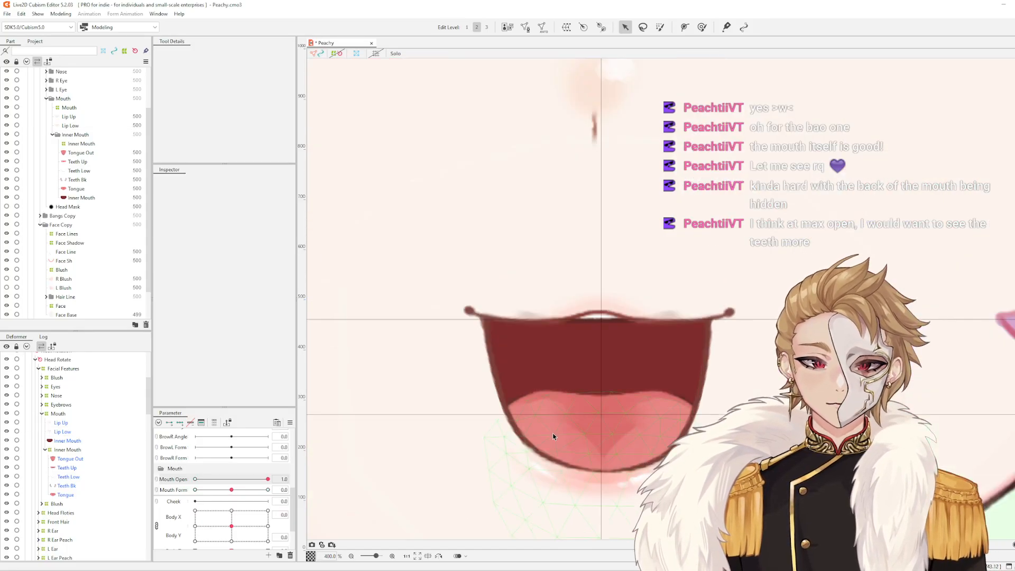
{"action": "left_click", "coordinate": [526, 445]}
{"action": "left_click_drag", "start_coordinate": [524, 447], "coordinate": [520, 448]}
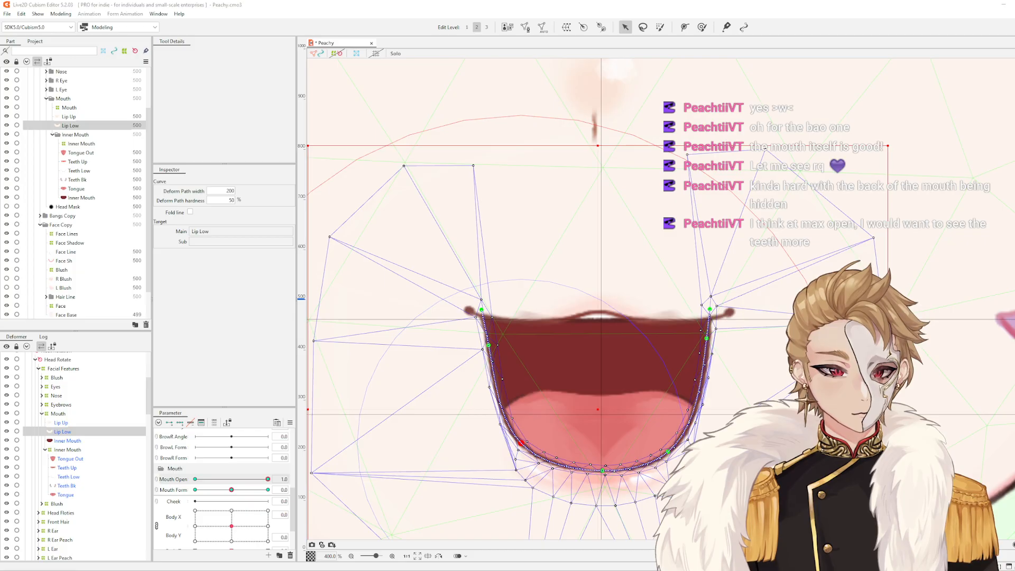
{"action": "left_click_drag", "start_coordinate": [658, 390], "coordinate": [652, 316]}
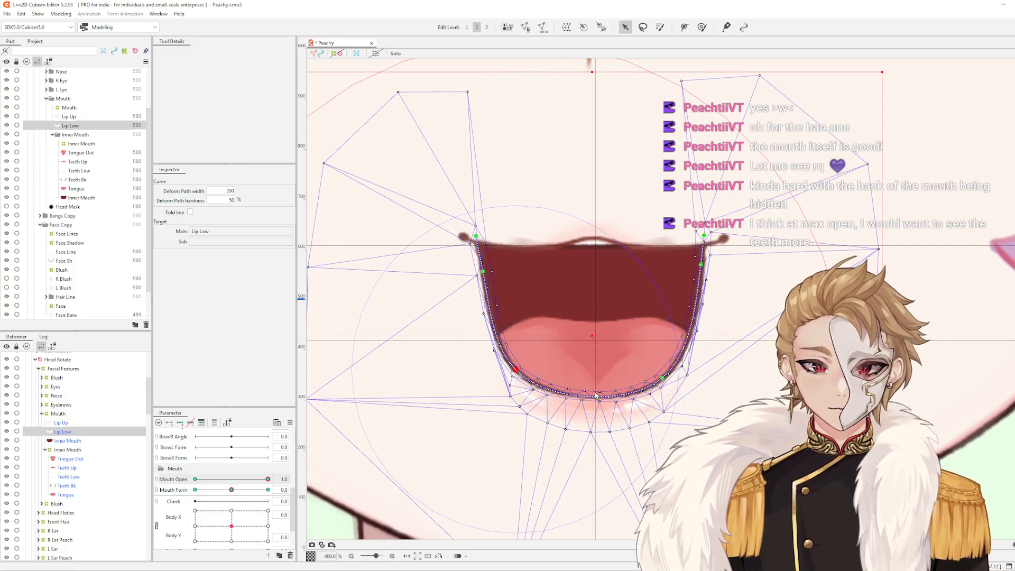
{"action": "left_click_drag", "start_coordinate": [597, 396], "coordinate": [594, 389]}
{"action": "left_click_drag", "start_coordinate": [518, 376], "coordinate": [524, 371]}
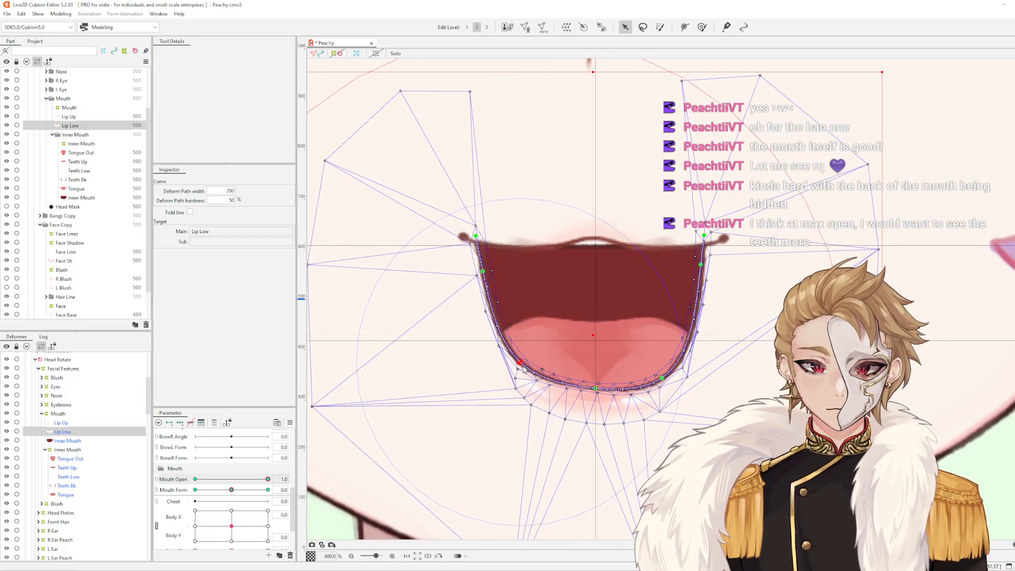
{"action": "left_click_drag", "start_coordinate": [663, 378], "coordinate": [659, 373]}
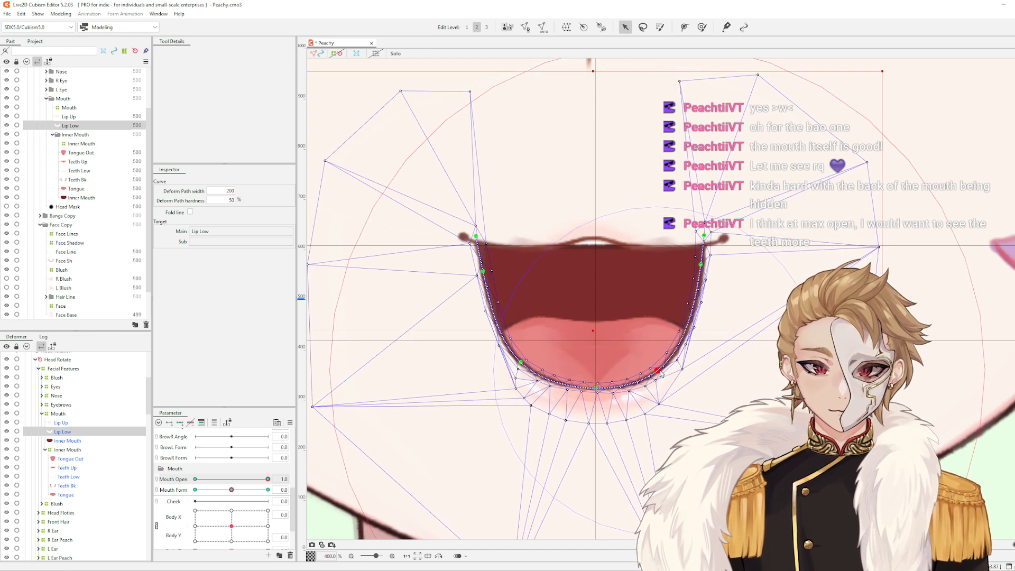
{"action": "left_click", "coordinate": [698, 358]}
{"action": "scroll", "coordinate": [697, 358], "scroll_direction": "down", "scroll_amount": 1}
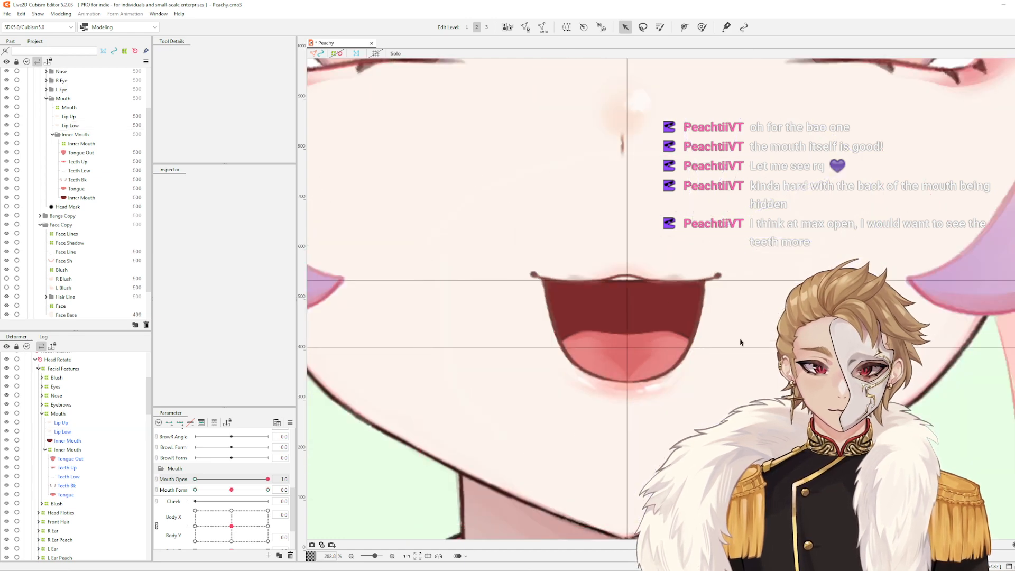
Select Lip Up and sweep Mouth Open to check how the reshaped lips work together
{"action": "left_click_drag", "start_coordinate": [743, 330], "coordinate": [721, 311]}
{"action": "scroll", "coordinate": [595, 256], "scroll_direction": "up", "scroll_amount": 4}
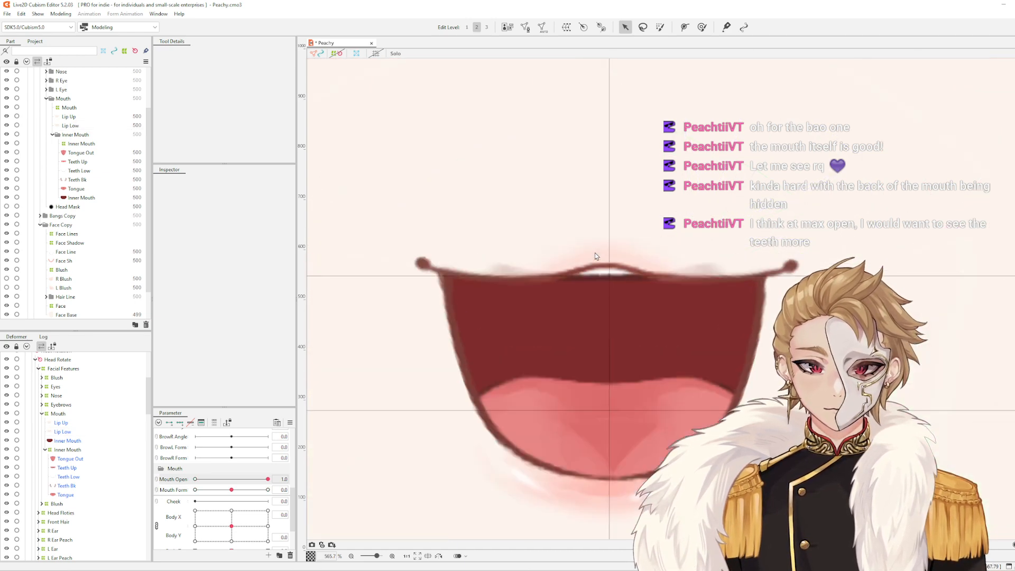
{"action": "scroll", "coordinate": [626, 275], "scroll_direction": "down", "scroll_amount": 4}
{"action": "scroll", "coordinate": [632, 278], "scroll_direction": "up", "scroll_amount": 2}
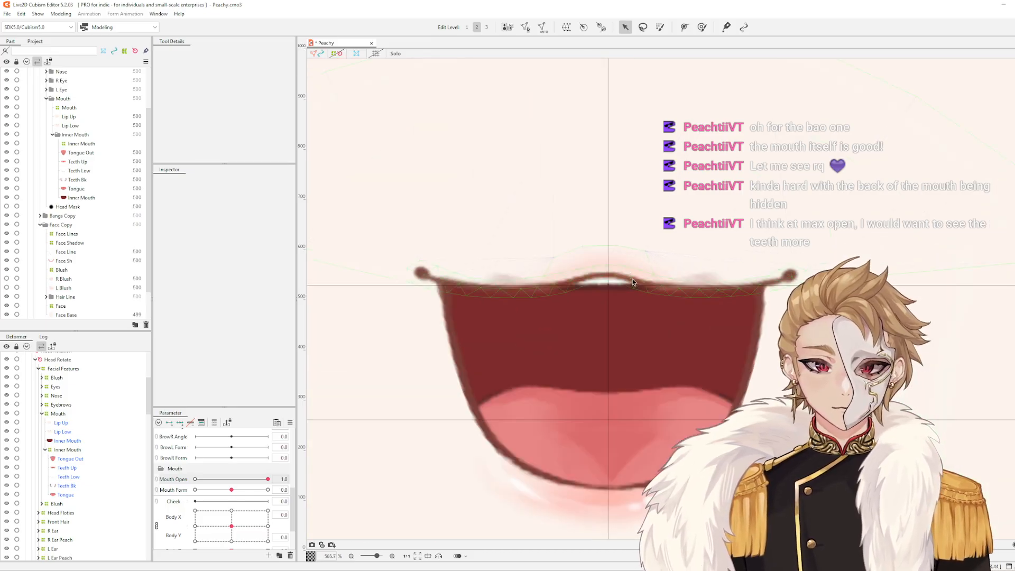
{"action": "left_click", "coordinate": [632, 278]}
{"action": "scroll", "coordinate": [569, 282], "scroll_direction": "down", "scroll_amount": 2}
{"action": "left_click_drag", "start_coordinate": [268, 480], "coordinate": [498, 447]}
{"action": "scroll", "coordinate": [543, 318], "scroll_direction": "up", "scroll_amount": 2}
{"action": "scroll", "coordinate": [541, 333], "scroll_direction": "down", "scroll_amount": 2}
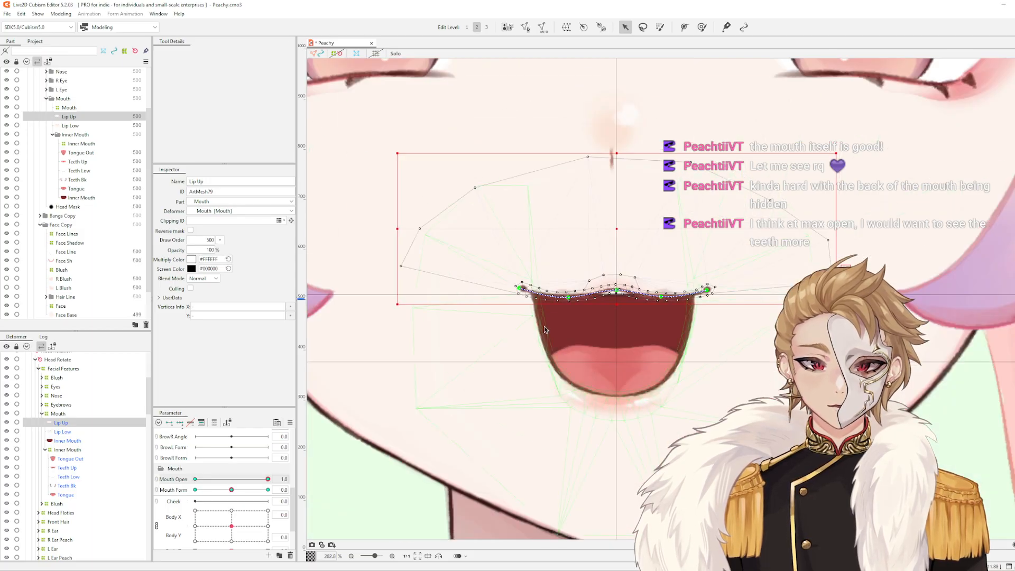
Widen Lip Up by moving its corners and the curve points beside the centre outward on both sides
{"action": "scroll", "coordinate": [634, 303], "scroll_direction": "up", "scroll_amount": 2}
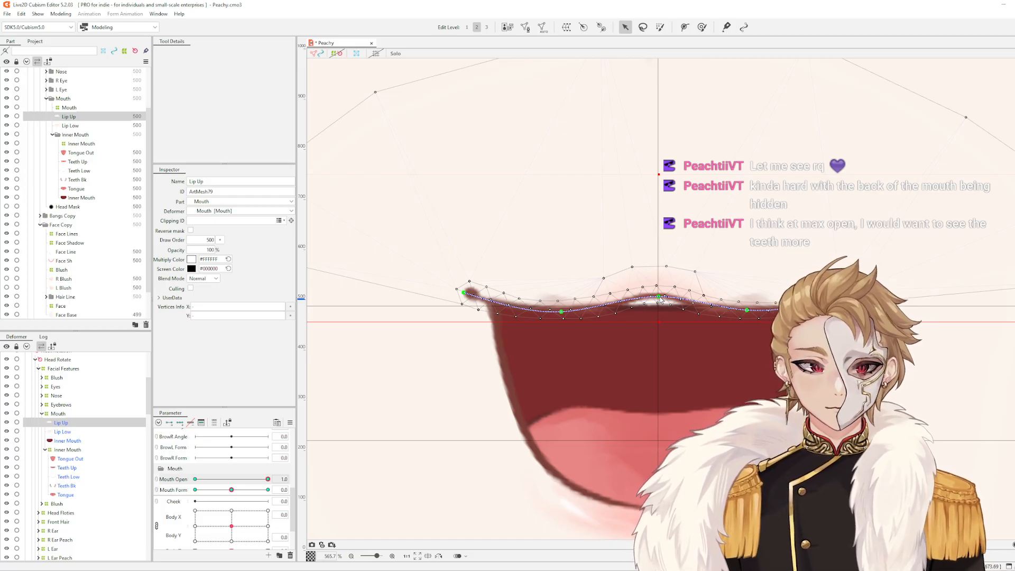
{"action": "scroll", "coordinate": [583, 297], "scroll_direction": "down", "scroll_amount": 5}
{"action": "scroll", "coordinate": [584, 290], "scroll_direction": "up", "scroll_amount": 5}
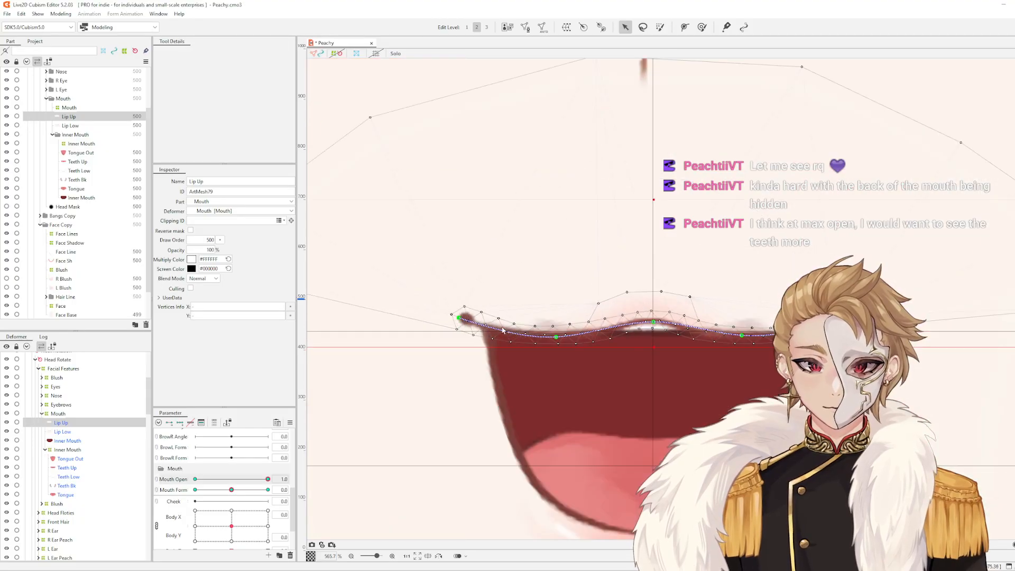
{"action": "left_click_drag", "start_coordinate": [459, 317], "coordinate": [444, 316]}
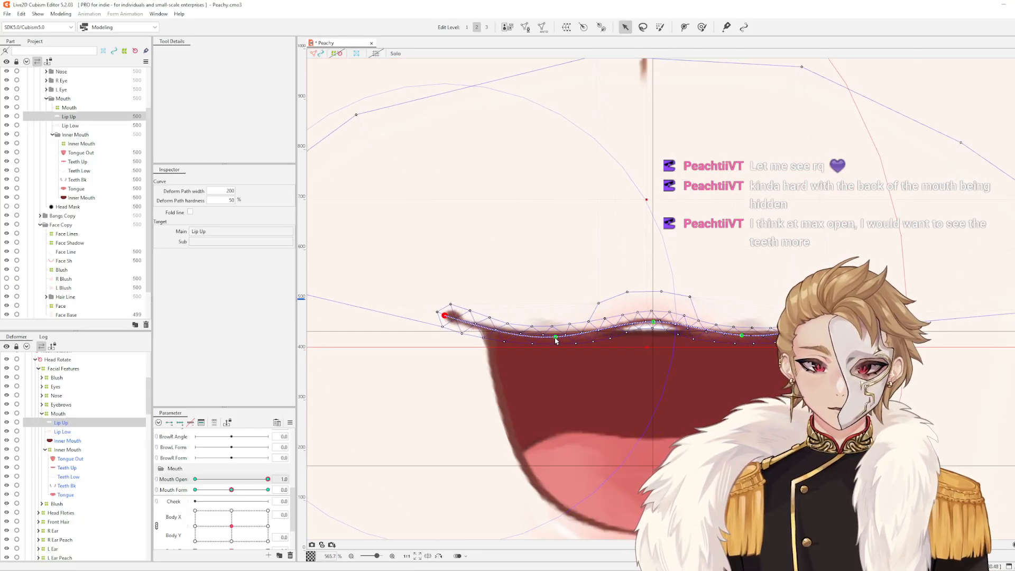
{"action": "left_click_drag", "start_coordinate": [556, 336], "coordinate": [541, 337]}
{"action": "left_click_drag", "start_coordinate": [833, 321], "coordinate": [853, 318]}
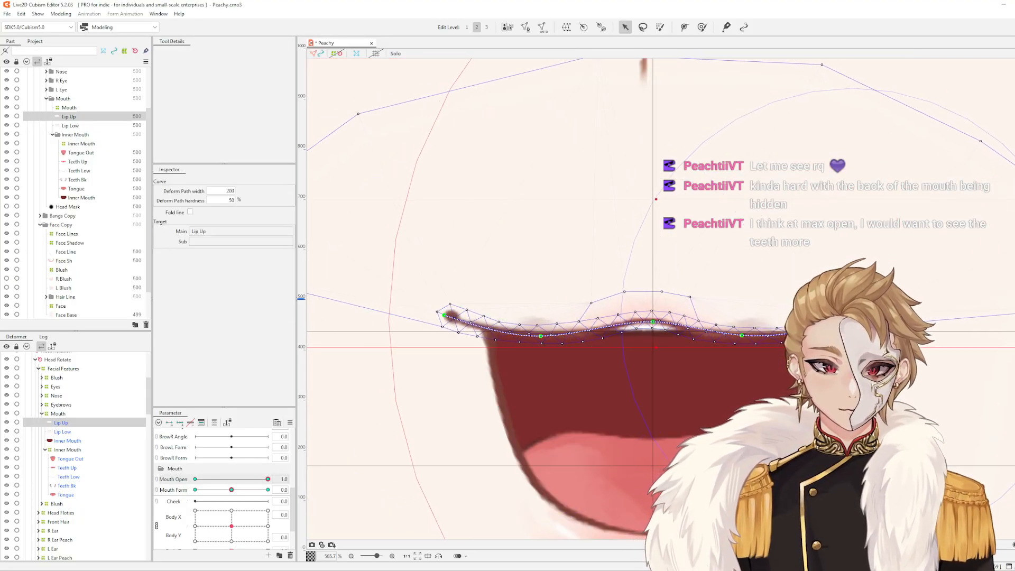
{"action": "left_click_drag", "start_coordinate": [742, 343], "coordinate": [700, 329]}
{"action": "scroll", "coordinate": [749, 337], "scroll_direction": "down", "scroll_amount": 1}
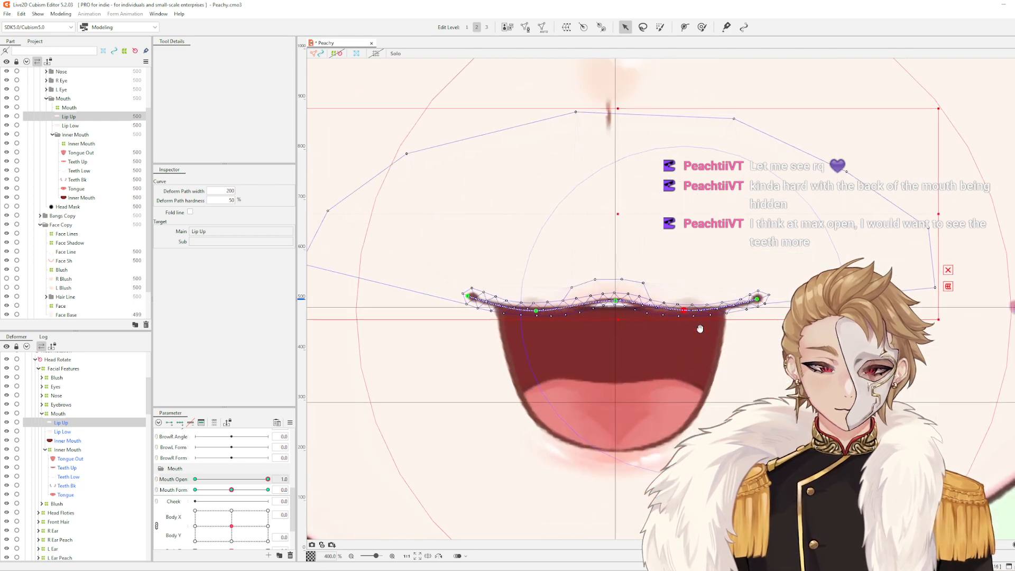
Select Lip Low and move its left end and the curve point below it outward to follow the widened upper lip
{"action": "left_click", "coordinate": [613, 451]}
{"action": "left_click", "coordinate": [613, 453]}
{"action": "scroll", "coordinate": [481, 330], "scroll_direction": "up", "scroll_amount": 2}
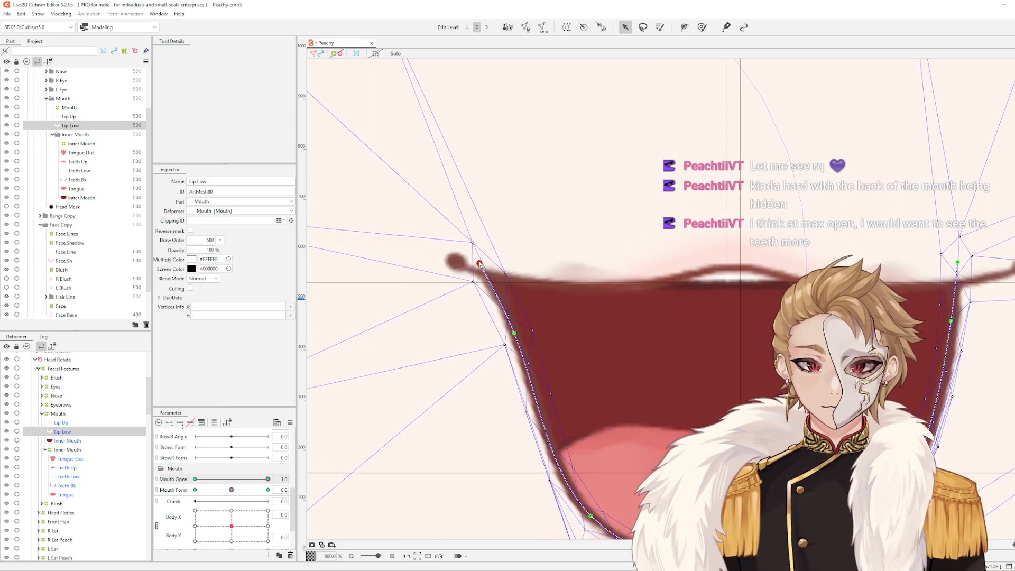
{"action": "left_click_drag", "start_coordinate": [509, 314], "coordinate": [494, 326]}
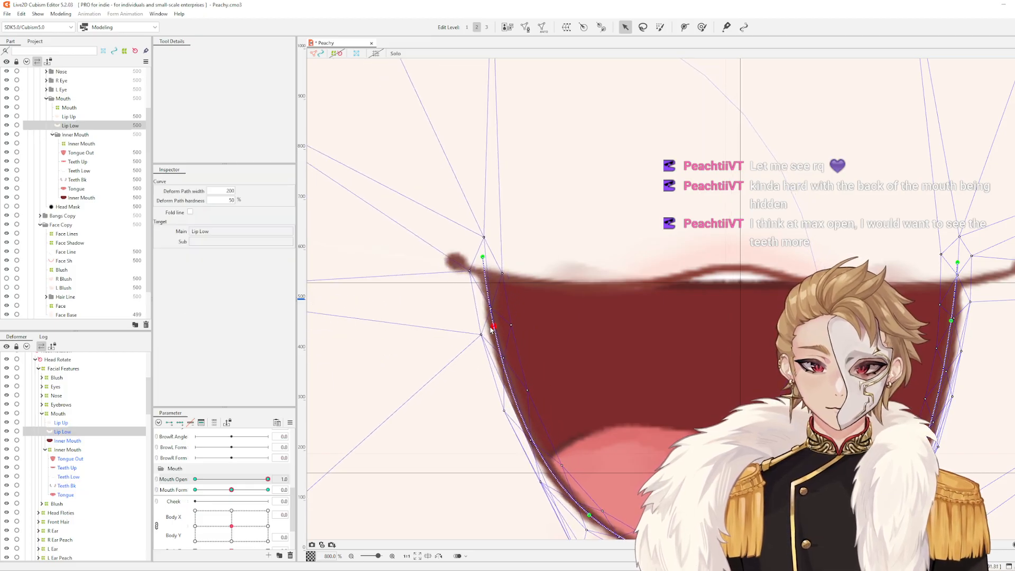
{"action": "scroll", "coordinate": [533, 329], "scroll_direction": "down", "scroll_amount": 4}
Move Lip Low's right end and the curve point below it outward to mirror the left side
{"action": "scroll", "coordinate": [686, 296], "scroll_direction": "up", "scroll_amount": 4}
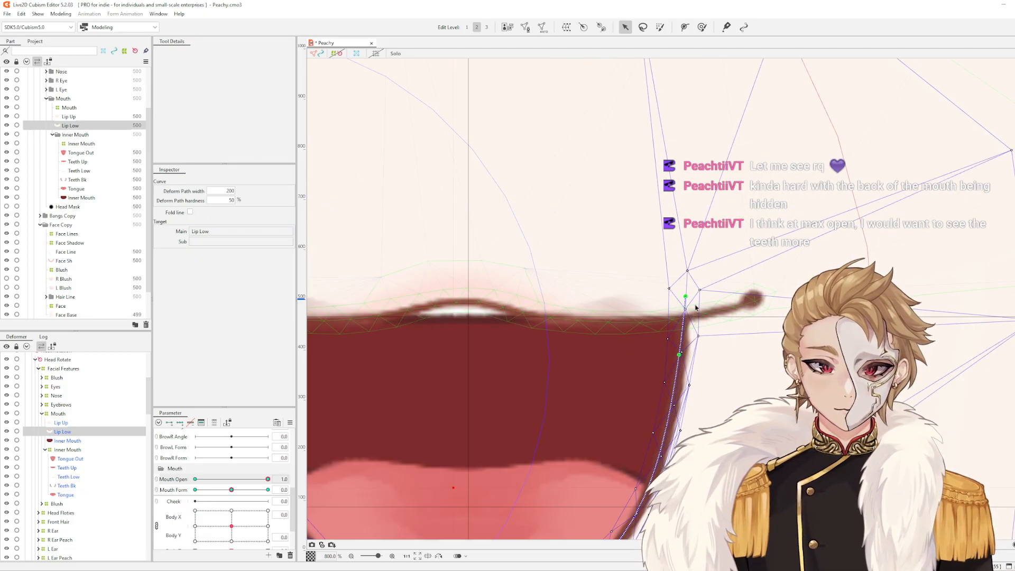
{"action": "left_click", "coordinate": [686, 296]}
{"action": "left_click_drag", "start_coordinate": [685, 295], "coordinate": [705, 290]}
{"action": "left_click_drag", "start_coordinate": [680, 353], "coordinate": [701, 351]}
{"action": "left_click_drag", "start_coordinate": [706, 290], "coordinate": [707, 287]}
{"action": "left_click_drag", "start_coordinate": [476, 318], "coordinate": [818, 327]}
{"action": "left_click_drag", "start_coordinate": [930, 311], "coordinate": [693, 290]}
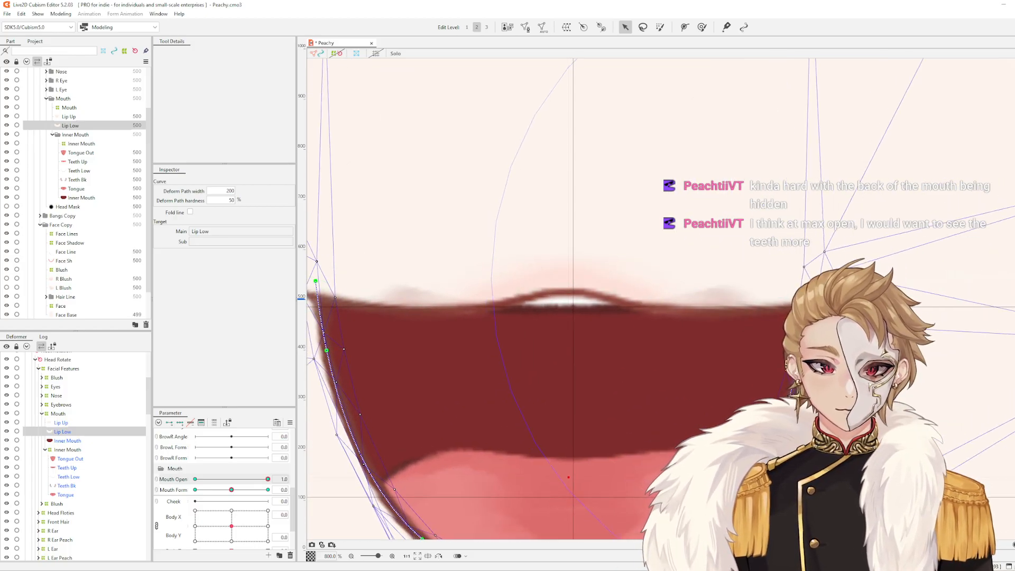
{"action": "scroll", "coordinate": [801, 325], "scroll_direction": "down", "scroll_amount": 3}
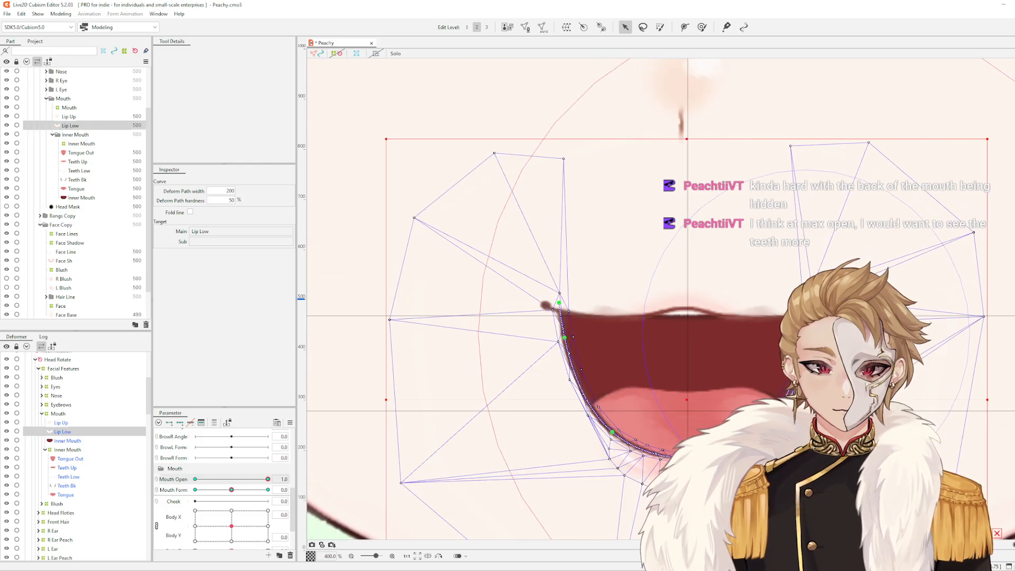
{"action": "key", "text": "Escape"}
Check the widened mouth against the whole face and across the Mouth Open parameter
{"action": "left_click_drag", "start_coordinate": [816, 382], "coordinate": [755, 282]}
{"action": "scroll", "coordinate": [753, 283], "scroll_direction": "down", "scroll_amount": 4}
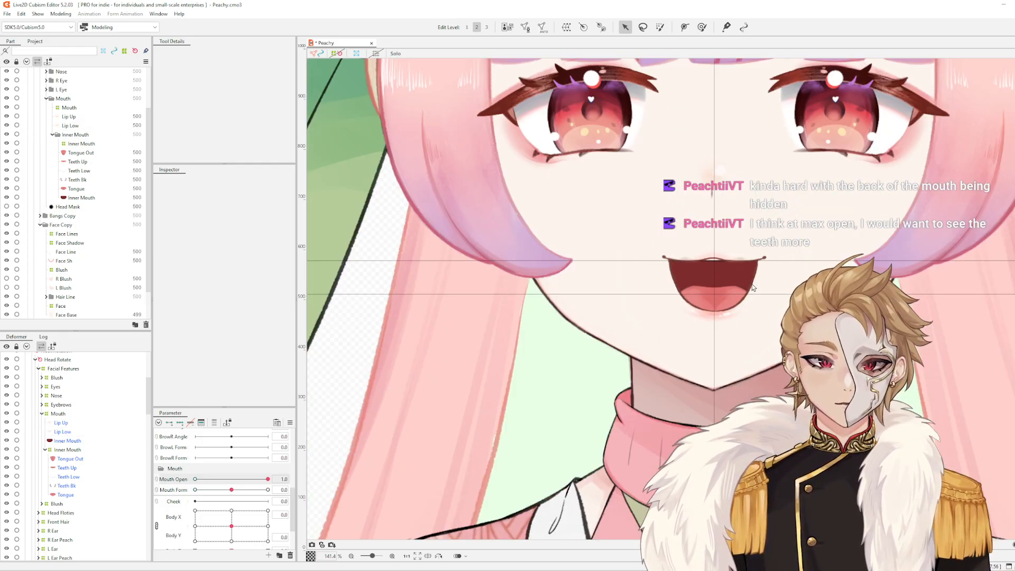
{"action": "scroll", "coordinate": [754, 275], "scroll_direction": "up", "scroll_amount": 2}
{"action": "scroll", "coordinate": [753, 273], "scroll_direction": "up", "scroll_amount": 3}
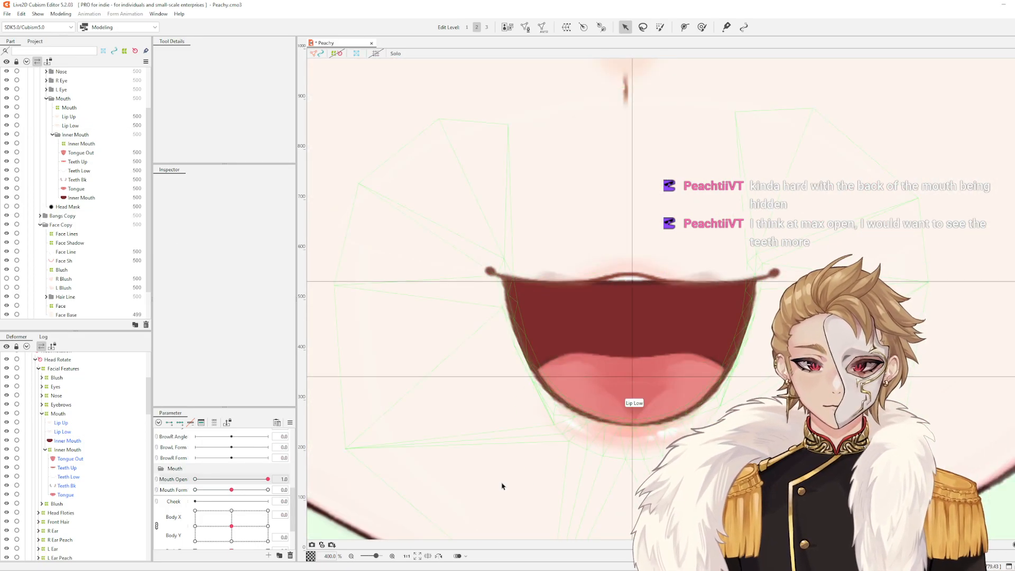
{"action": "mouse_move", "coordinate": [267, 479]}
{"action": "left_mouse_down"}
{"action": "mouse_move", "coordinate": [194, 481]}
{"action": "mouse_move", "coordinate": [275, 485]}
{"action": "left_mouse_up"}
Raise the bottom centre and both lower side points of Lip Low to make the open mouth shallower
{"action": "left_click", "coordinate": [636, 433]}
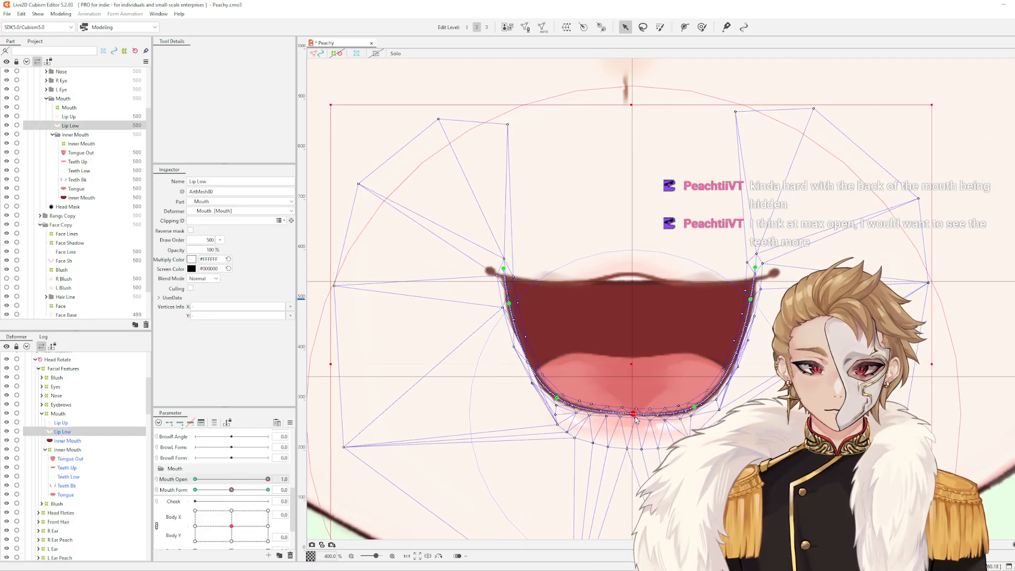
{"action": "left_click_drag", "start_coordinate": [634, 417], "coordinate": [633, 420]}
{"action": "left_click_drag", "start_coordinate": [556, 397], "coordinate": [559, 392]}
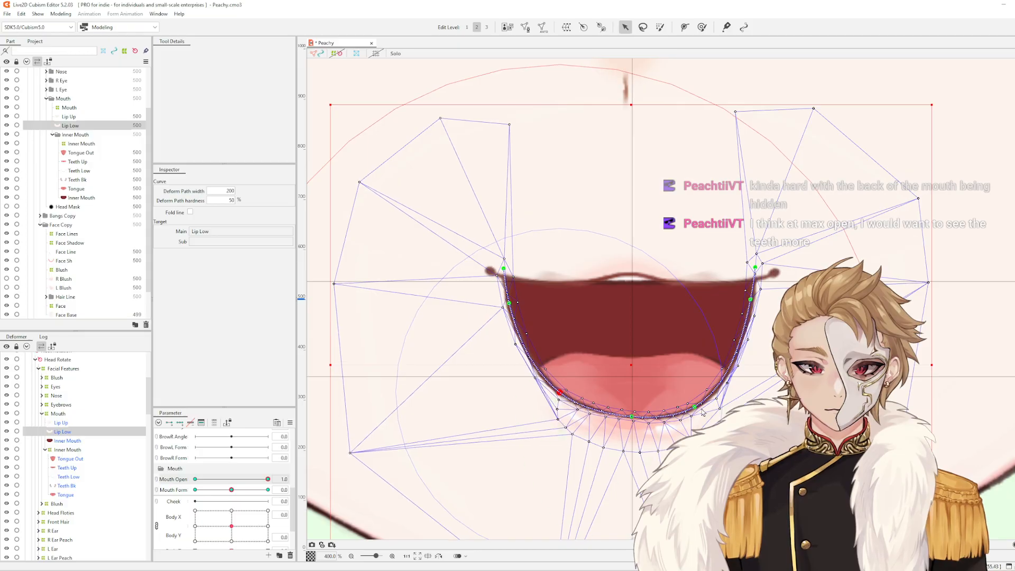
{"action": "left_click_drag", "start_coordinate": [696, 406], "coordinate": [695, 401]}
{"action": "left_click_drag", "start_coordinate": [633, 417], "coordinate": [634, 414]}
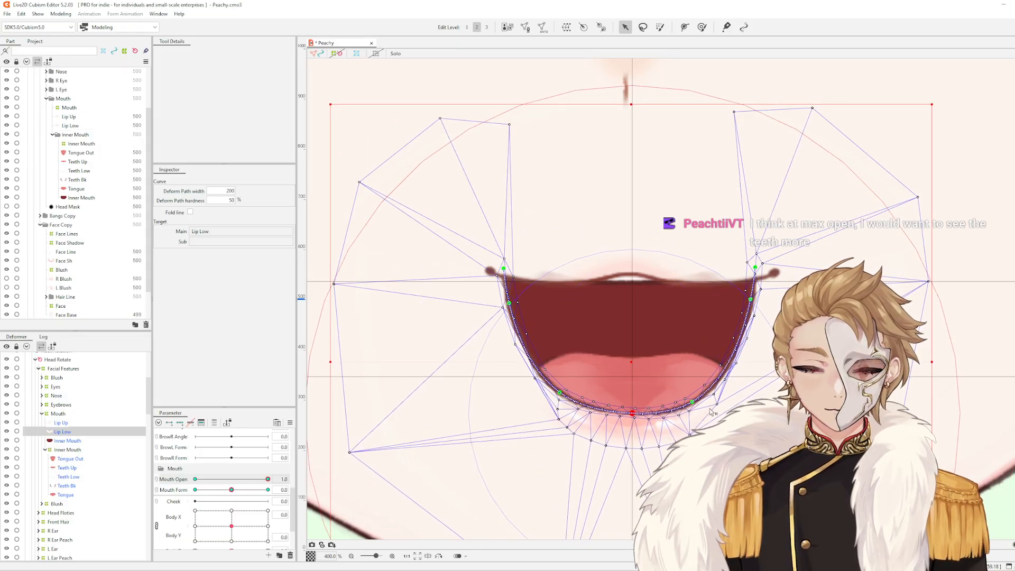
{"action": "left_click", "coordinate": [711, 408]}
{"action": "scroll", "coordinate": [718, 400], "scroll_direction": "down", "scroll_amount": 3}
Lower Lip Low's bottom centre again and move its right corner slightly inward
{"action": "scroll", "coordinate": [716, 366], "scroll_direction": "up", "scroll_amount": 2}
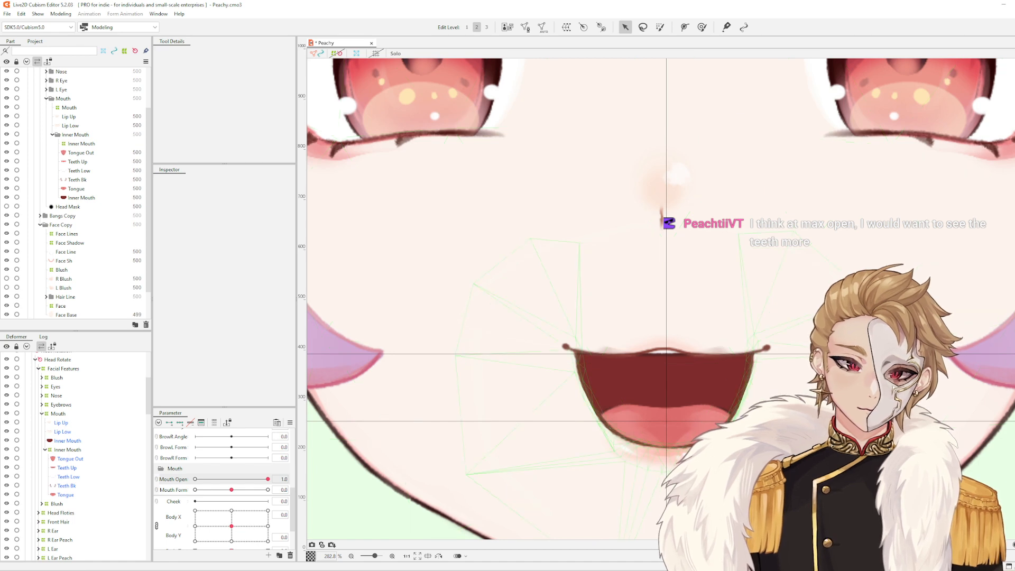
{"action": "left_click", "coordinate": [666, 447]}
{"action": "left_click_drag", "start_coordinate": [666, 446], "coordinate": [666, 454]}
{"action": "left_click_drag", "start_coordinate": [755, 344], "coordinate": [751, 344]}
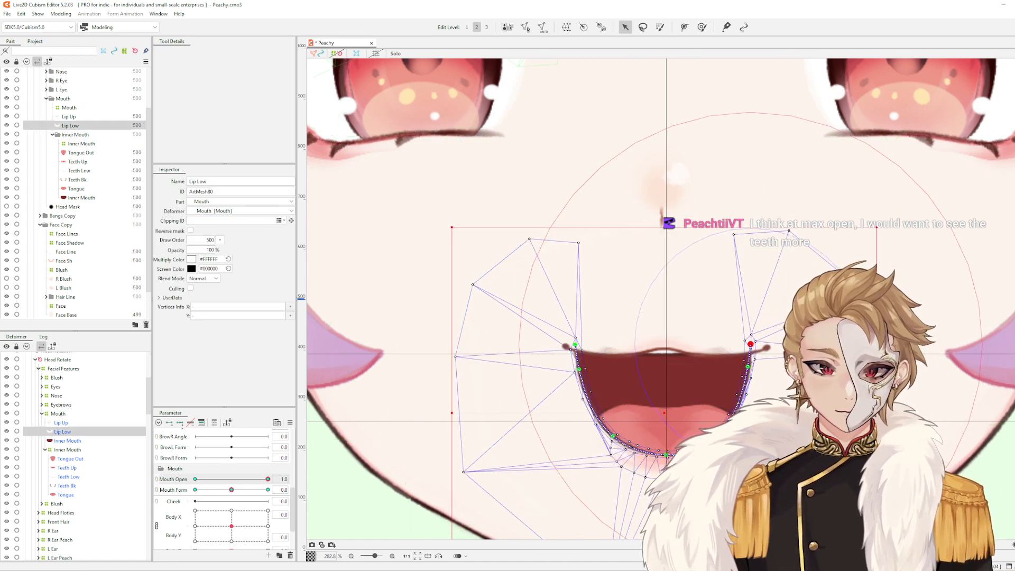
Undo the recent widening and reshaping edits on Lip Up and Lip Low
{"action": "key", "text": "ctrl+z"}
{"action": "key", "text": "ctrl+z"}
{"action": "key", "text": "ctrl+z"}
{"action": "key", "text": "ctrl+z"}
{"action": "key", "text": "ctrl+z"}
{"action": "key", "text": "ctrl+z"}
{"action": "key", "text": "ctrl+z"}
{"action": "key", "text": "ctrl+z"}
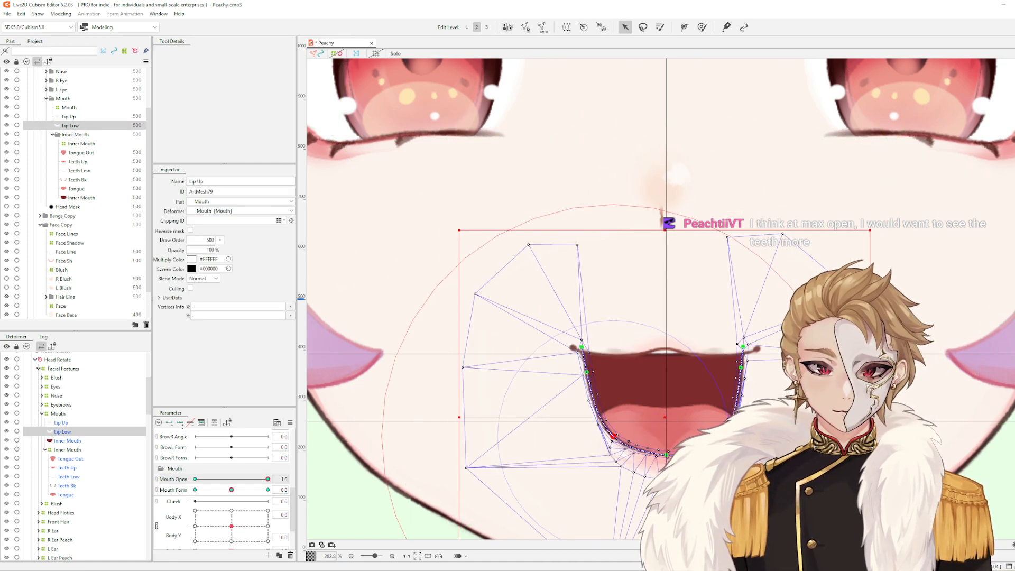
{"action": "left_click", "coordinate": [615, 439]}
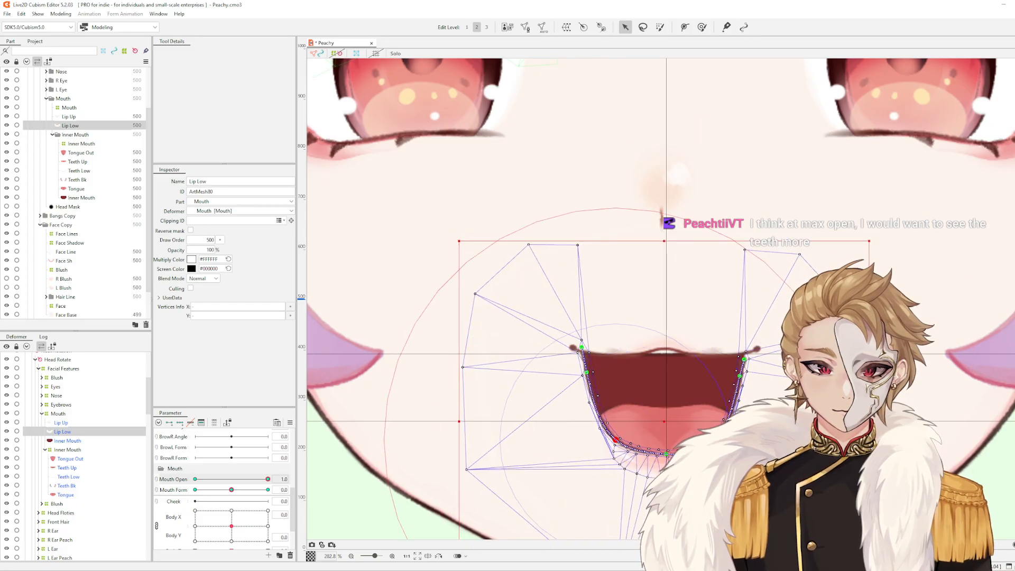
Step back through the older Lip Up and Lip Low edits to restore an earlier, less raised open-mouth shape
{"action": "key", "text": "ctrl+z"}
{"action": "key", "text": "ctrl+z"}
{"action": "key", "text": "ctrl+z"}
{"action": "key", "text": "ctrl+z"}
{"action": "key", "text": "ctrl+z"}
{"action": "key", "text": "ctrl+z"}
{"action": "key", "text": "ctrl+z"}
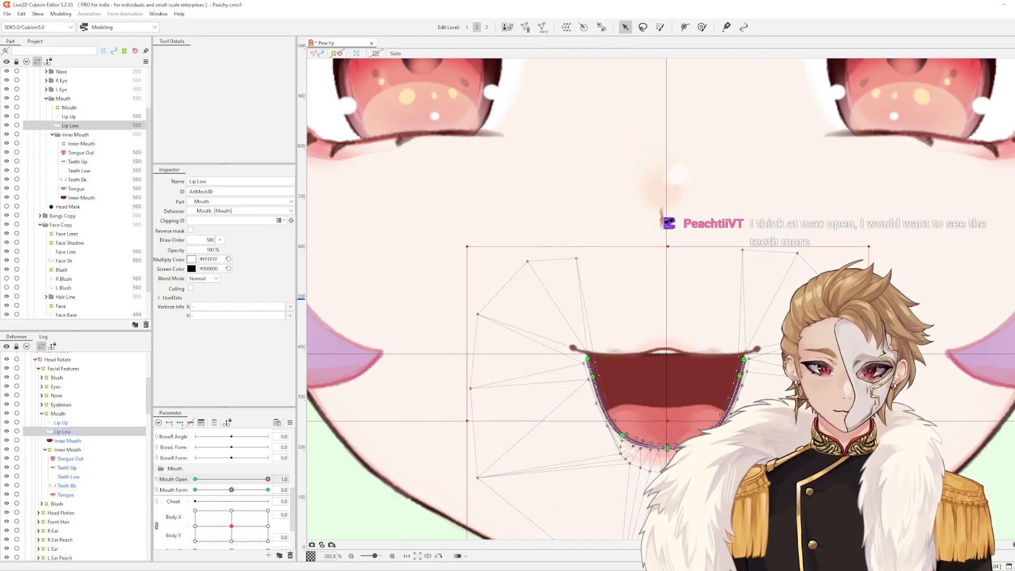
{"action": "key", "text": "ctrl+z"}
{"action": "key", "text": "ctrl+z"}
{"action": "key", "text": "ctrl+z"}
{"action": "key", "text": "ctrl+z"}
{"action": "key", "text": "ctrl+z"}
{"action": "key", "text": "ctrl+z"}
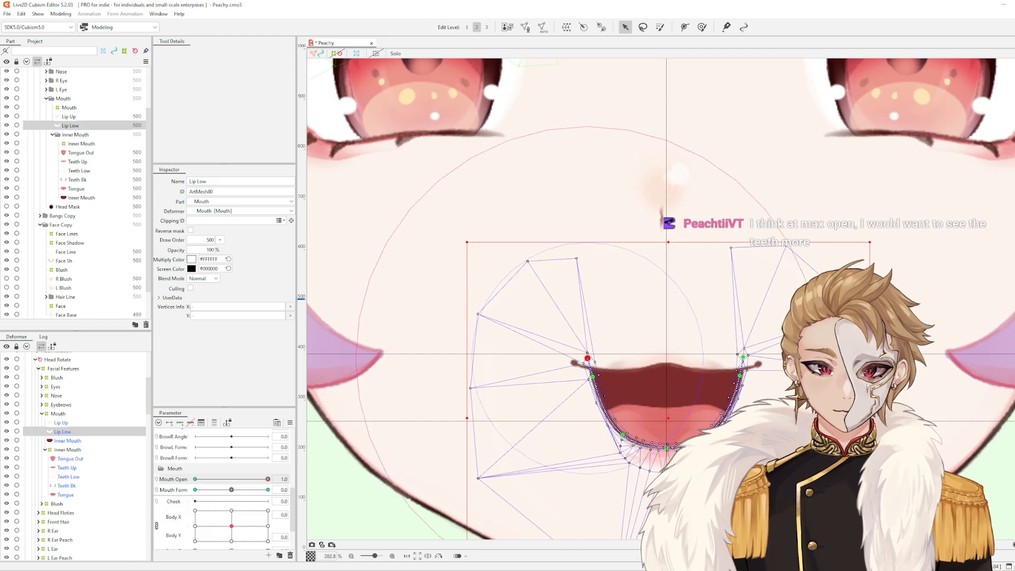
{"action": "key", "text": "ctrl+z"}
{"action": "key", "text": "ctrl+z"}
{"action": "key", "text": "ctrl+z"}
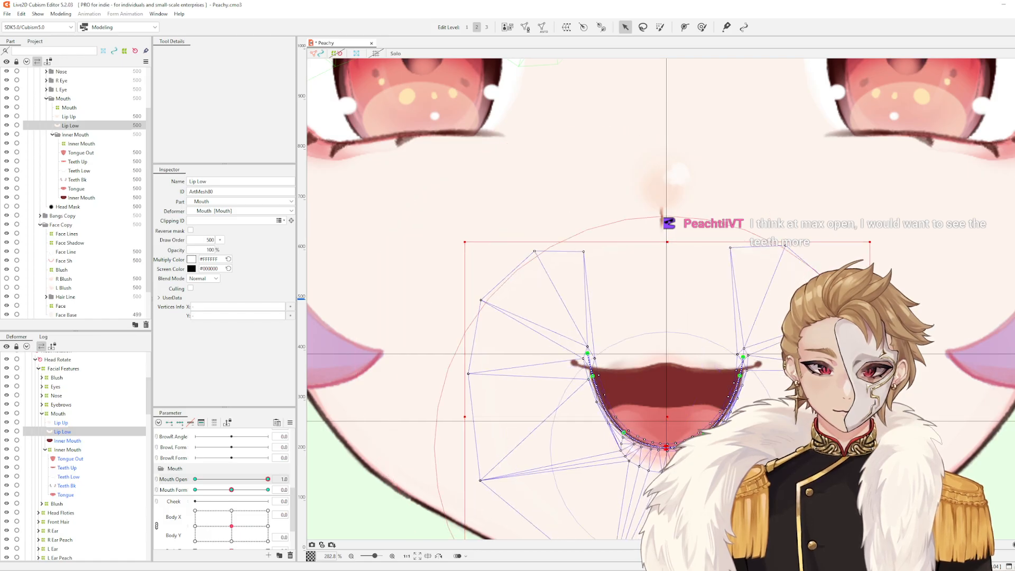
{"action": "key", "text": "ctrl+z"}
{"action": "key", "text": "ctrl+z"}
{"action": "key", "text": "ctrl+z"}
{"action": "left_click", "coordinate": [751, 359]}
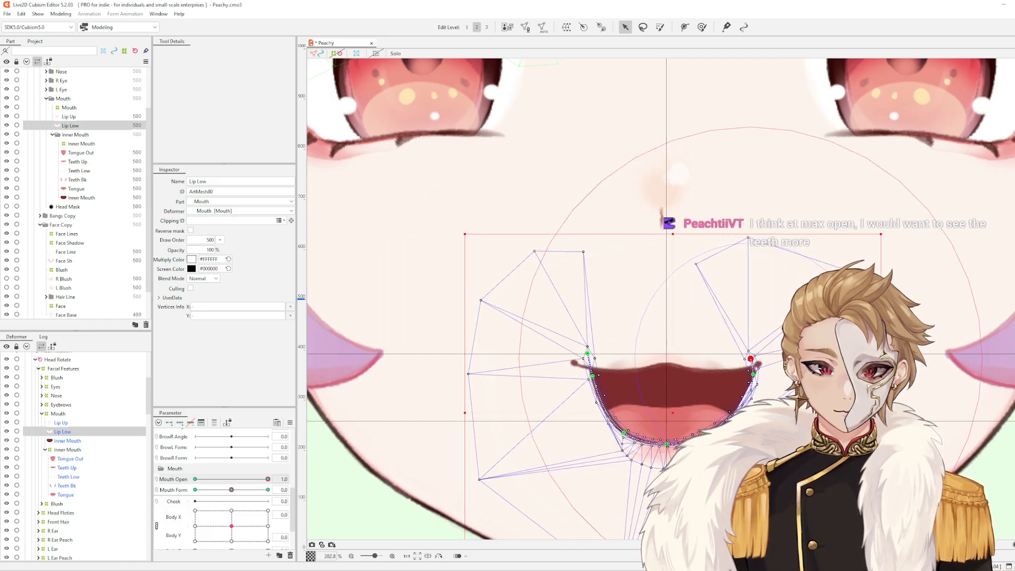
{"action": "key", "text": "ctrl+z"}
{"action": "key", "text": "ctrl+z"}
{"action": "key", "text": "ctrl+z"}
{"action": "key", "text": "ctrl+z"}
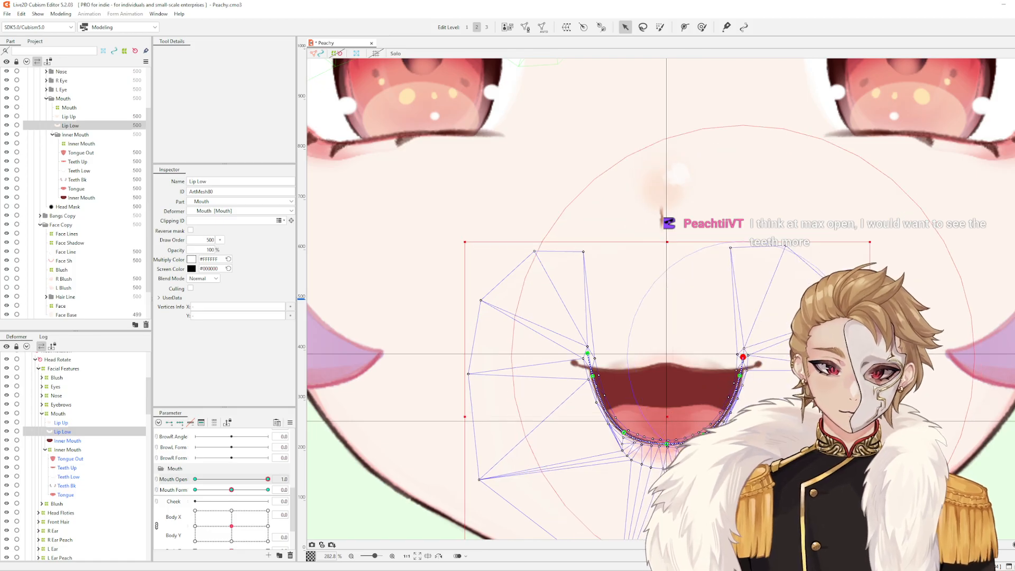
Move Lip Low's two upper corner points slightly down and fine-tune its lower right point to even out the curve
{"action": "left_click_drag", "start_coordinate": [704, 434], "coordinate": [705, 437]}
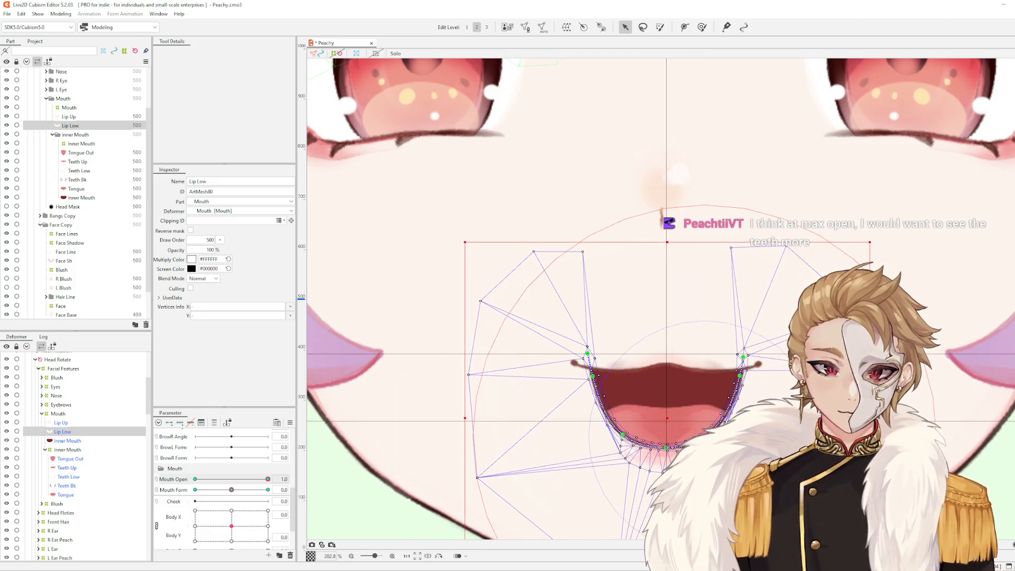
{"action": "left_click_drag", "start_coordinate": [587, 353], "coordinate": [587, 358]}
{"action": "left_click_drag", "start_coordinate": [743, 357], "coordinate": [744, 359]}
{"action": "left_click_drag", "start_coordinate": [705, 436], "coordinate": [704, 437]}
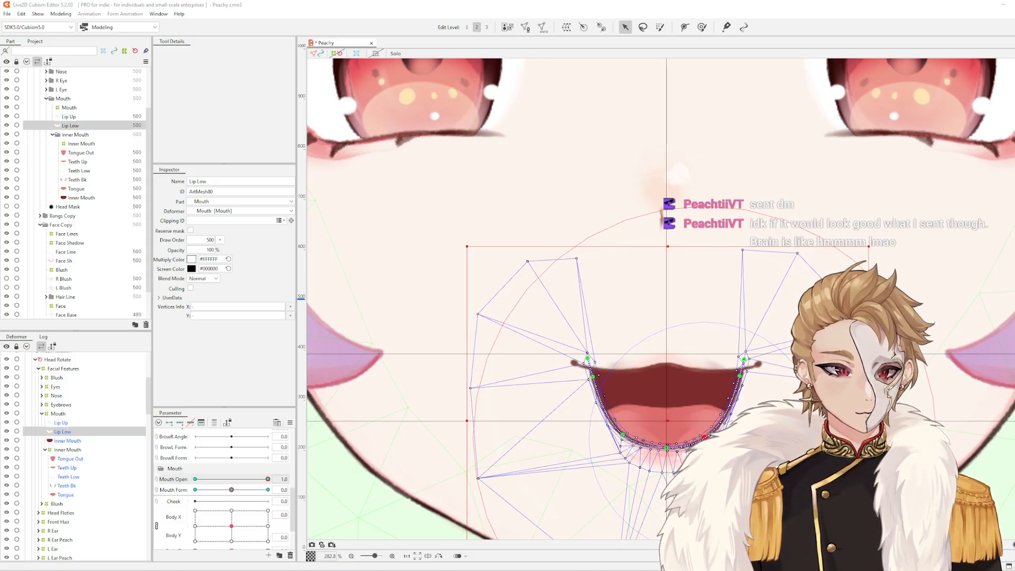
Examine the restored open mouth in proportion to the whole face
{"action": "left_click_drag", "start_coordinate": [754, 366], "coordinate": [697, 349]}
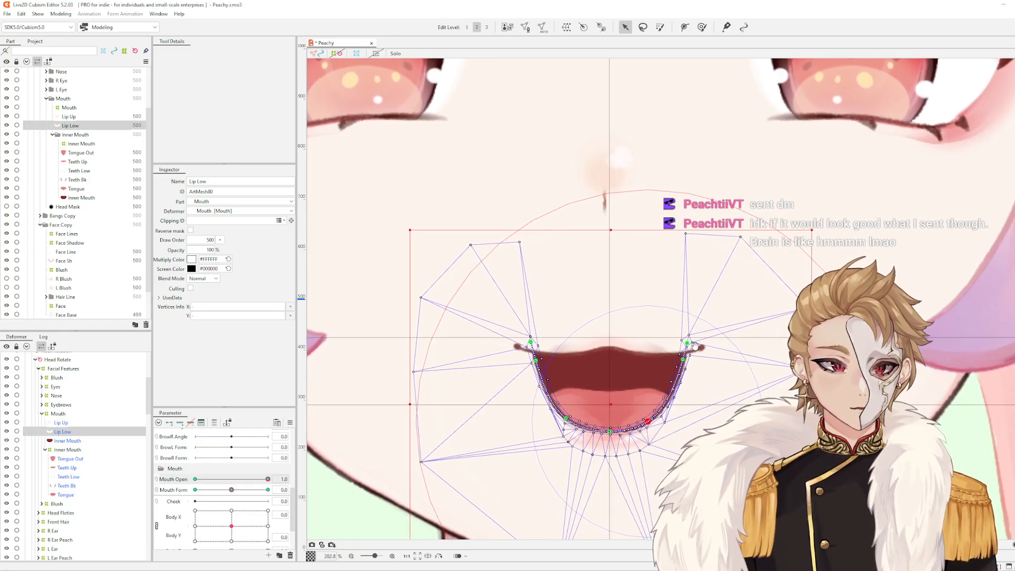
{"action": "scroll", "coordinate": [621, 238], "scroll_direction": "down", "scroll_amount": 4}
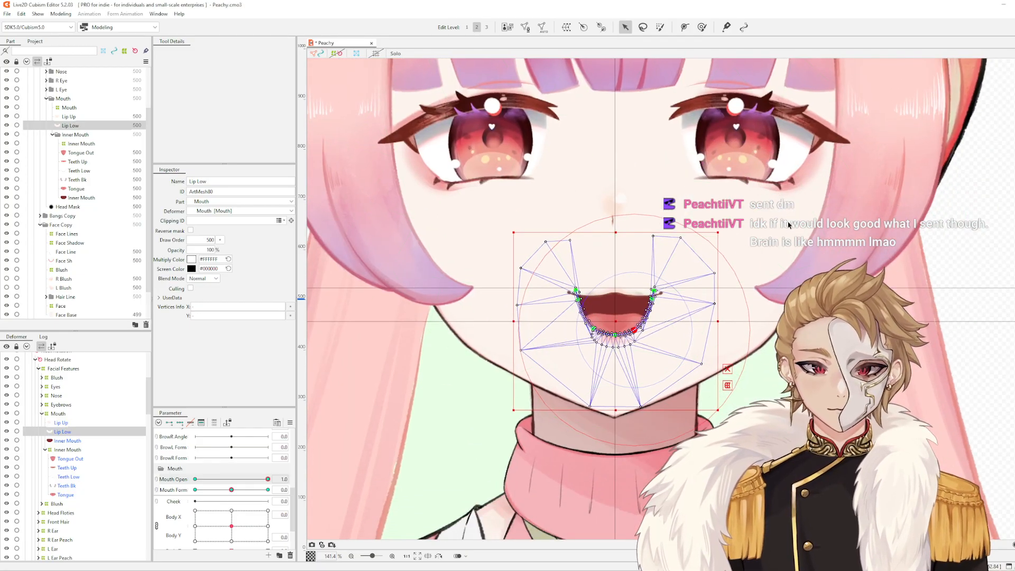
{"action": "scroll", "coordinate": [621, 280], "scroll_direction": "up", "scroll_amount": 2}
{"action": "left_click", "coordinate": [632, 281]}
{"action": "scroll", "coordinate": [633, 283], "scroll_direction": "down", "scroll_amount": 2}
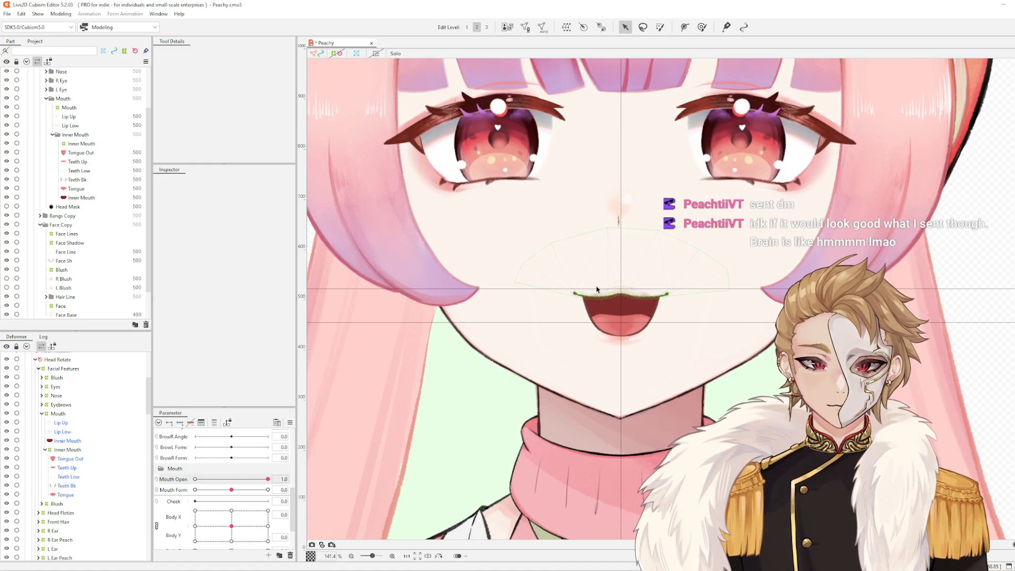
{"action": "scroll", "coordinate": [595, 289], "scroll_direction": "up", "scroll_amount": 2}
{"action": "scroll", "coordinate": [672, 353], "scroll_direction": "down", "scroll_amount": 4}
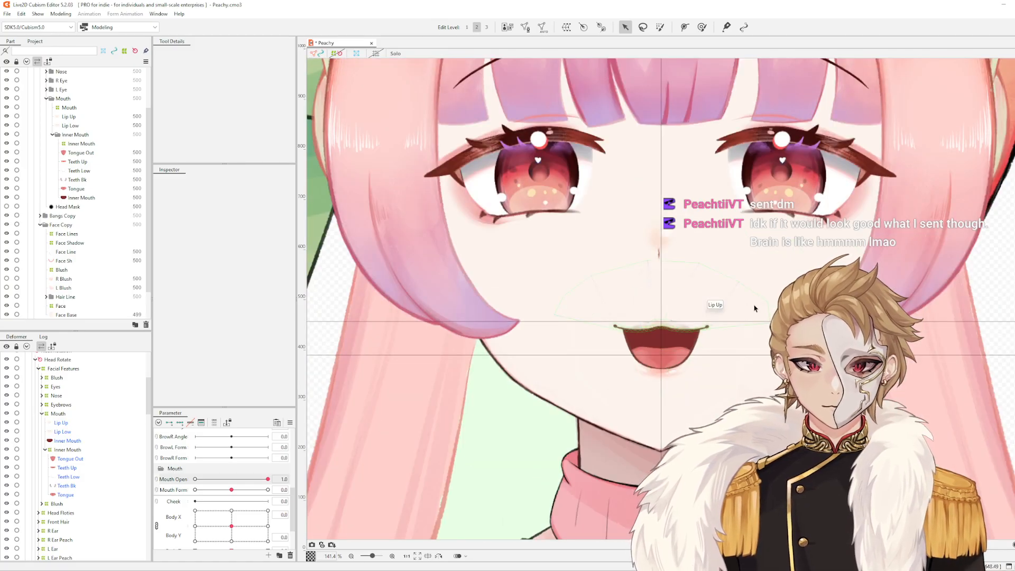
Try moving Lip Low's two lower side points outward and down to widen the bottom of the mouth
{"action": "scroll", "coordinate": [676, 427], "scroll_direction": "up", "scroll_amount": 4}
{"action": "left_click", "coordinate": [664, 426]}
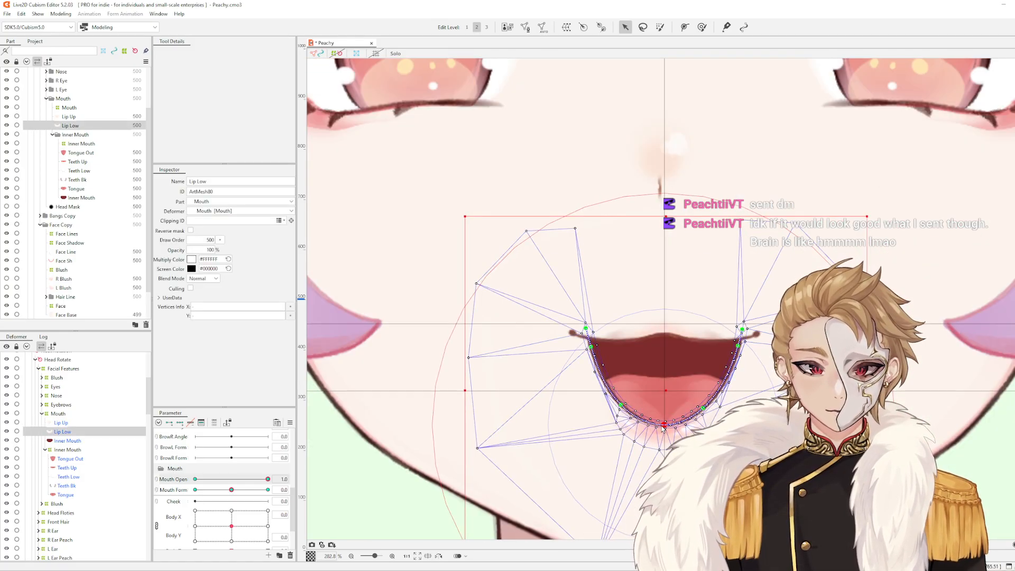
{"action": "left_click_drag", "start_coordinate": [620, 417], "coordinate": [622, 418]}
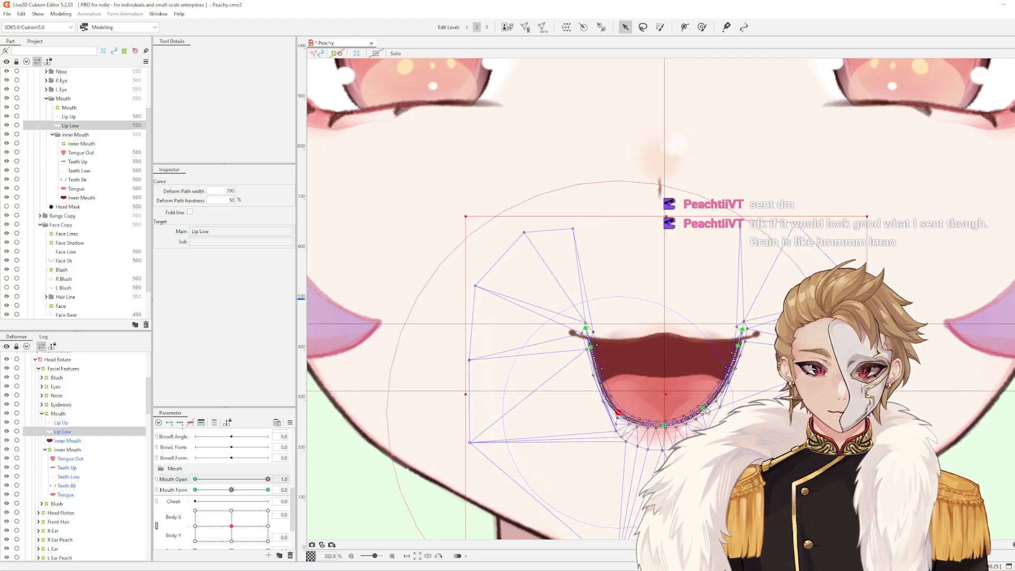
{"action": "left_click_drag", "start_coordinate": [704, 409], "coordinate": [713, 414]}
{"action": "left_click", "coordinate": [774, 383]}
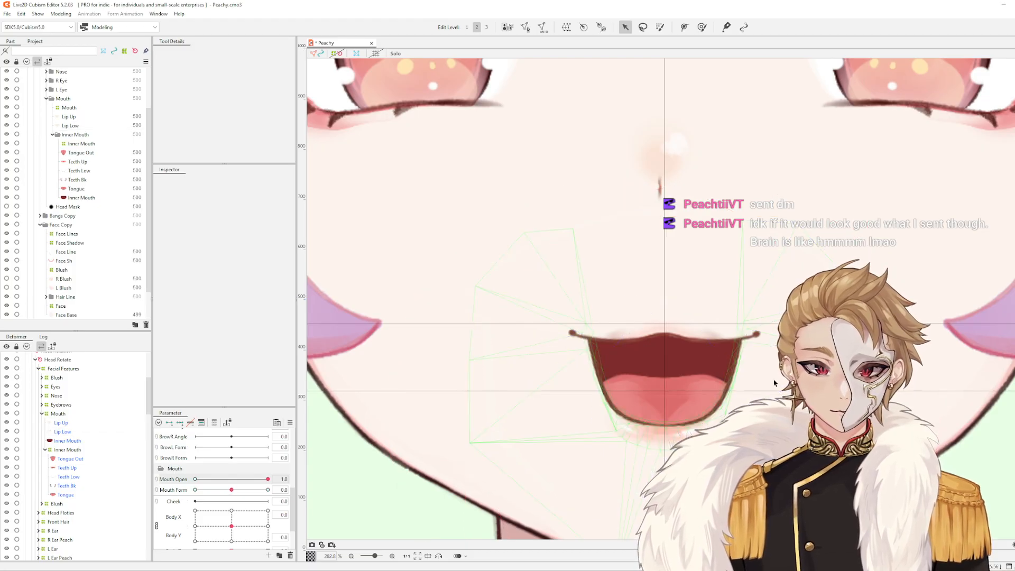
{"action": "left_click_drag", "start_coordinate": [774, 383], "coordinate": [759, 363]}
{"action": "left_click", "coordinate": [755, 369]}
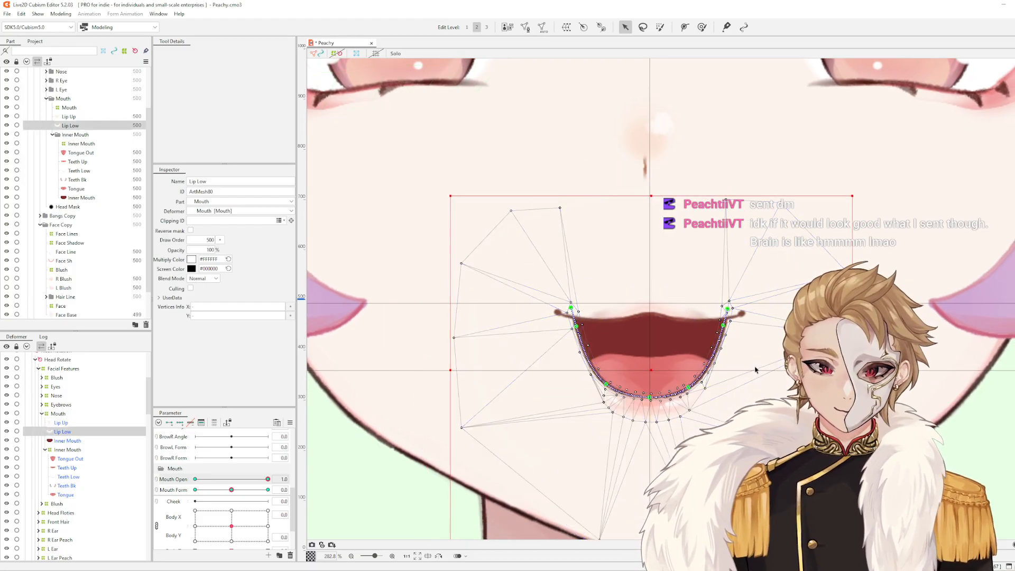
Try lowering both lower side points of Lip Low for a fuller bottom curve and review the mouth unselected
{"action": "left_click", "coordinate": [606, 385]}
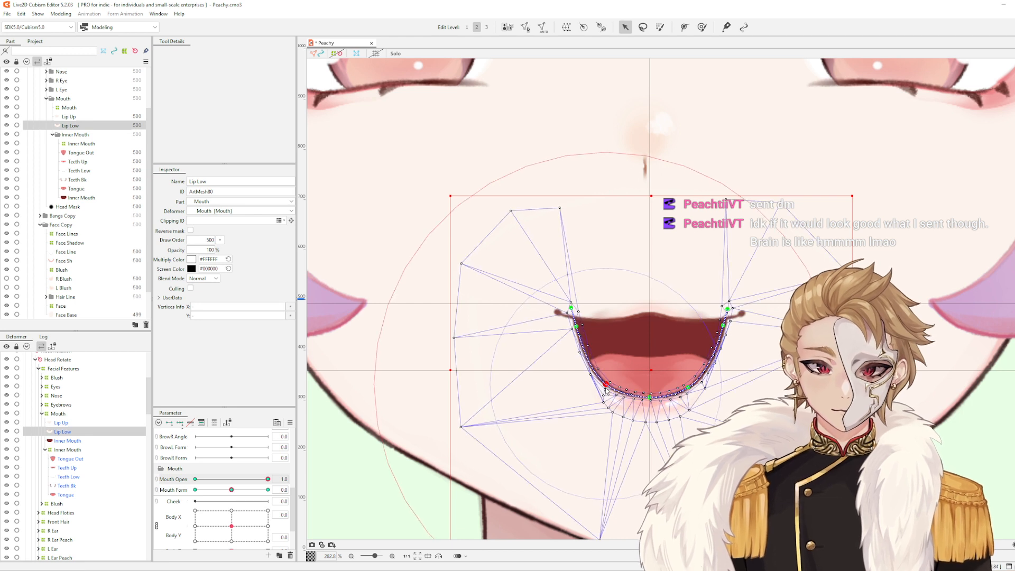
{"action": "left_click_drag", "start_coordinate": [605, 388], "coordinate": [690, 395]}
{"action": "left_click", "coordinate": [689, 390]}
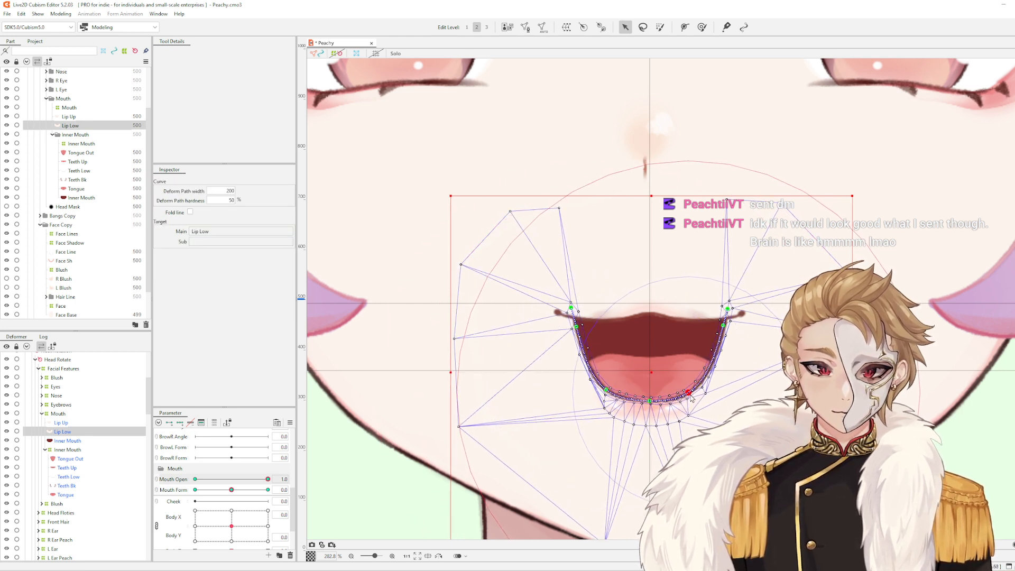
{"action": "left_click", "coordinate": [721, 383]}
{"action": "left_click", "coordinate": [729, 367]}
{"action": "scroll", "coordinate": [729, 366], "scroll_direction": "down", "scroll_amount": 1}
{"action": "scroll", "coordinate": [707, 348], "scroll_direction": "up", "scroll_amount": 1}
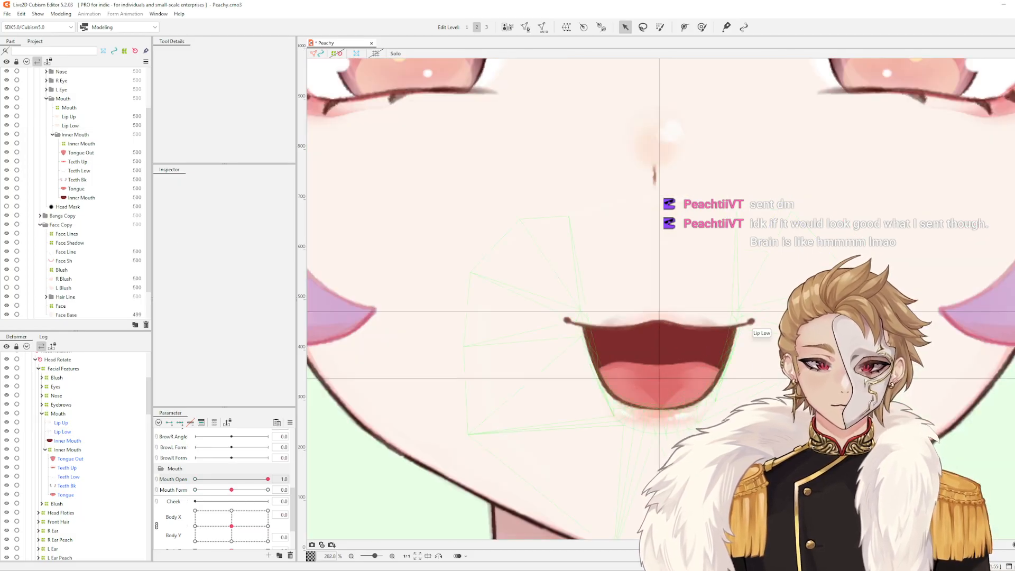
Undo the lowering of Lip Low's side points
{"action": "key", "text": "ctrl+z"}
{"action": "key", "text": "ctrl+z"}
{"action": "key", "text": "ctrl+z"}
{"action": "key", "text": "ctrl+z"}
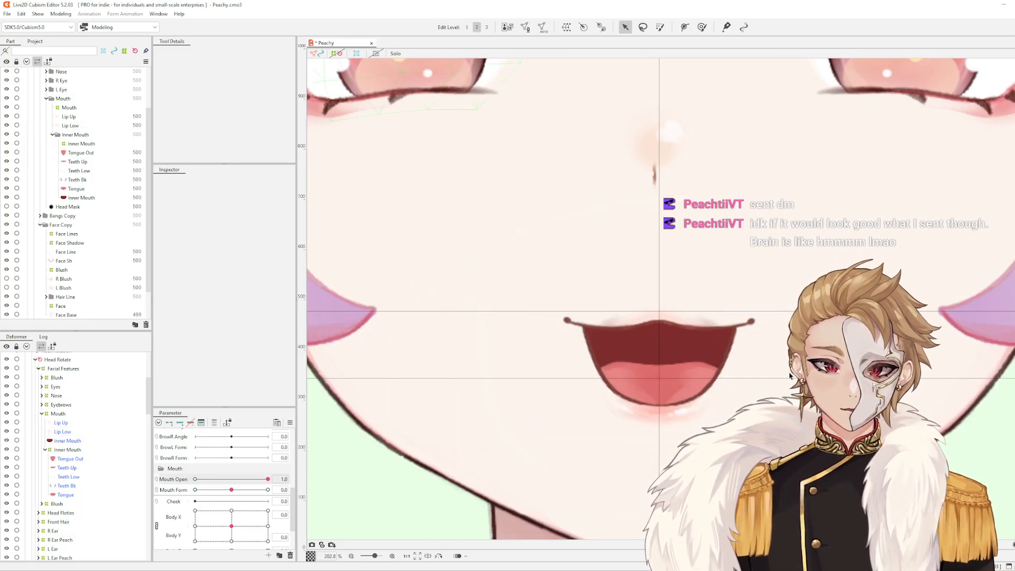
Inspect the Lip Up and Lip Low meshes around the corner of the open mouth
{"action": "scroll", "coordinate": [789, 375], "scroll_direction": "down", "scroll_amount": 3}
{"action": "scroll", "coordinate": [705, 350], "scroll_direction": "up", "scroll_amount": 3}
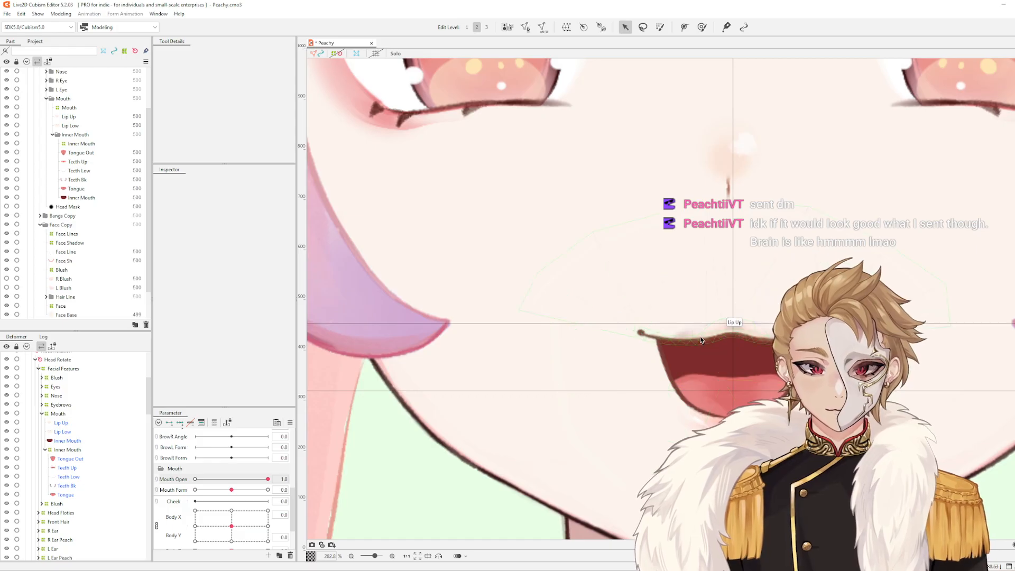
{"action": "left_click", "coordinate": [701, 340]}
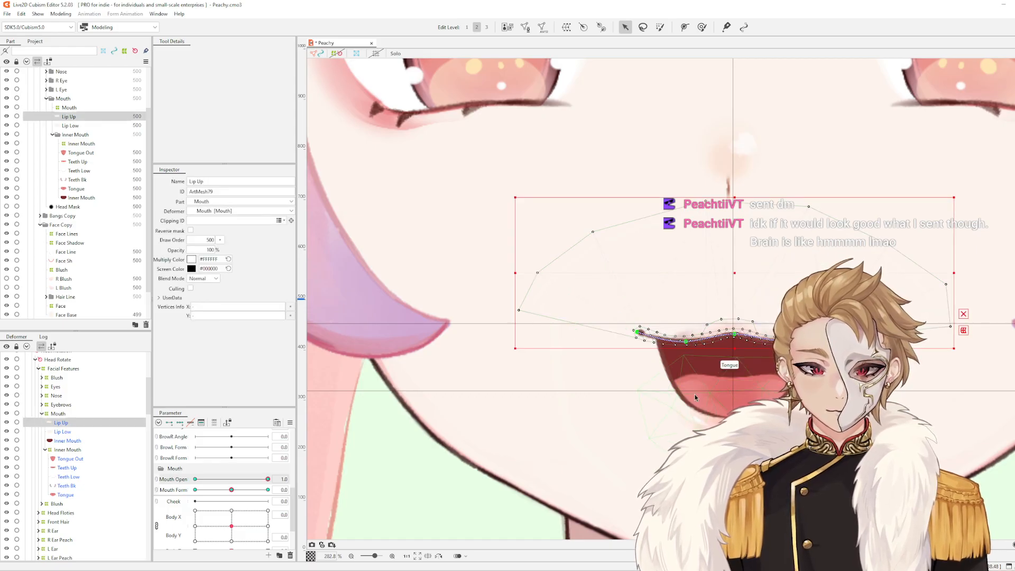
{"action": "left_click", "coordinate": [680, 403]}
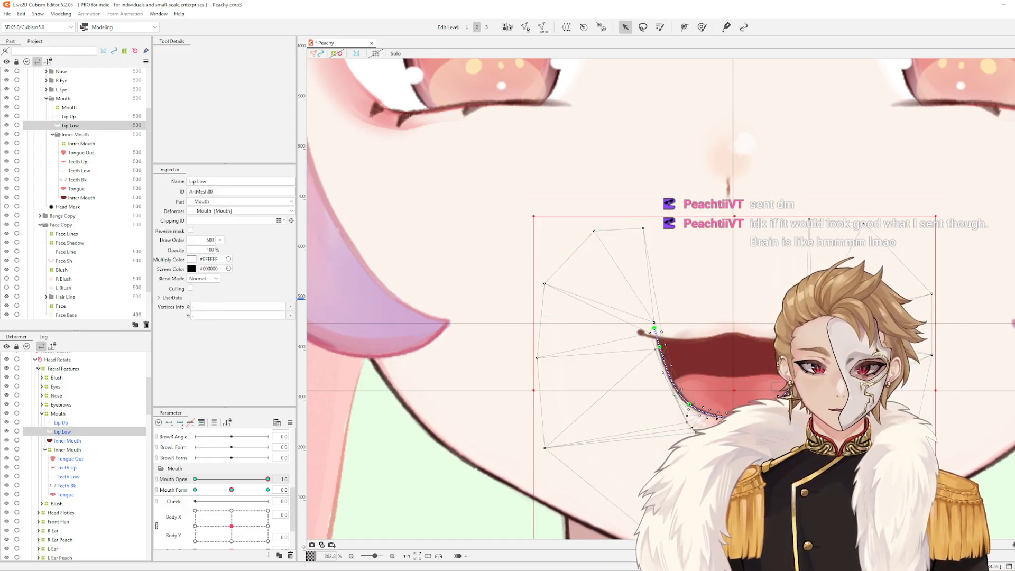
{"action": "left_click_drag", "start_coordinate": [782, 353], "coordinate": [648, 332]}
{"action": "scroll", "coordinate": [649, 329], "scroll_direction": "down", "scroll_amount": 2}
{"action": "key", "text": "Escape"}
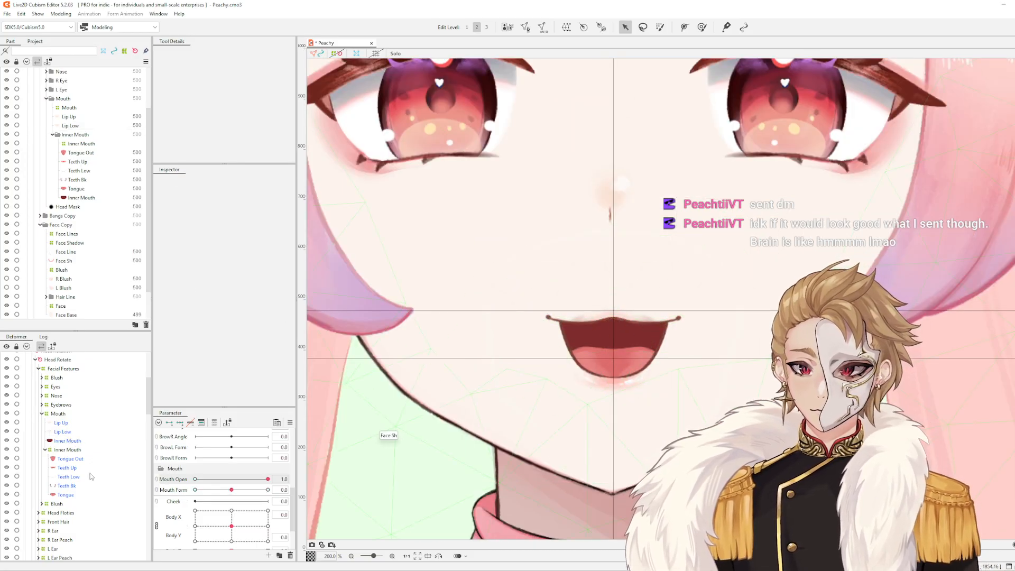
Try lowering Teeth Up into the open mouth, comparing its placement with and without Solo view
{"action": "left_click", "coordinate": [69, 476]}
{"action": "left_click", "coordinate": [67, 467]}
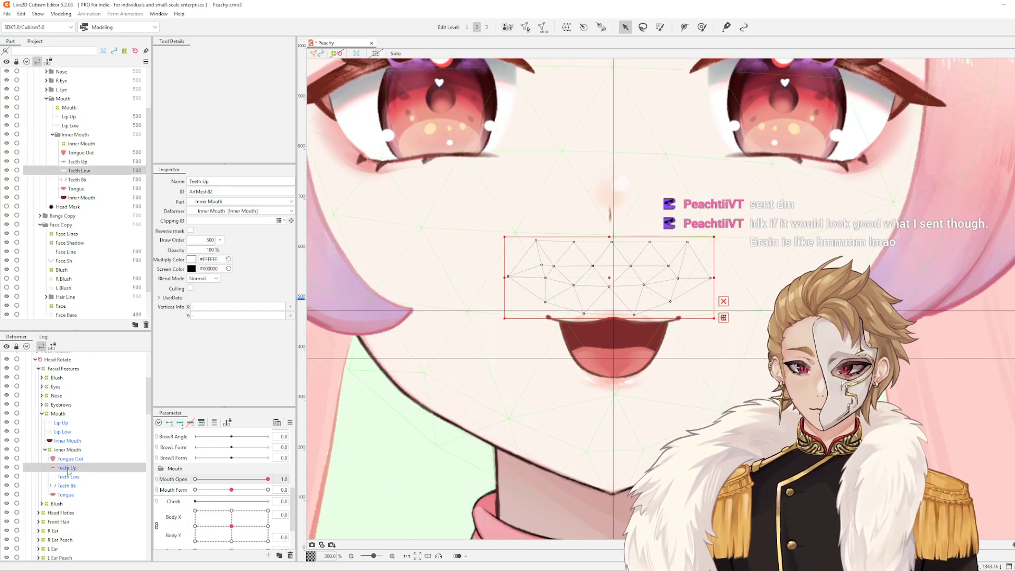
{"action": "mouse_move", "coordinate": [623, 290]}
{"action": "left_mouse_down"}
{"action": "mouse_move", "coordinate": [605, 325]}
{"action": "mouse_move", "coordinate": [606, 294]}
{"action": "left_mouse_up"}
{"action": "key", "text": "alt+s"}
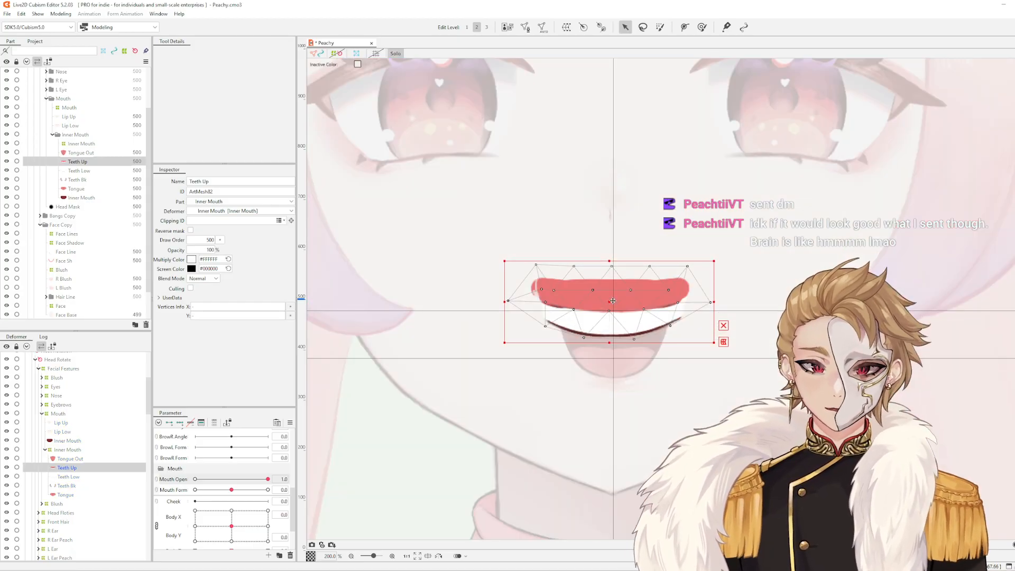
{"action": "key", "text": "s"}
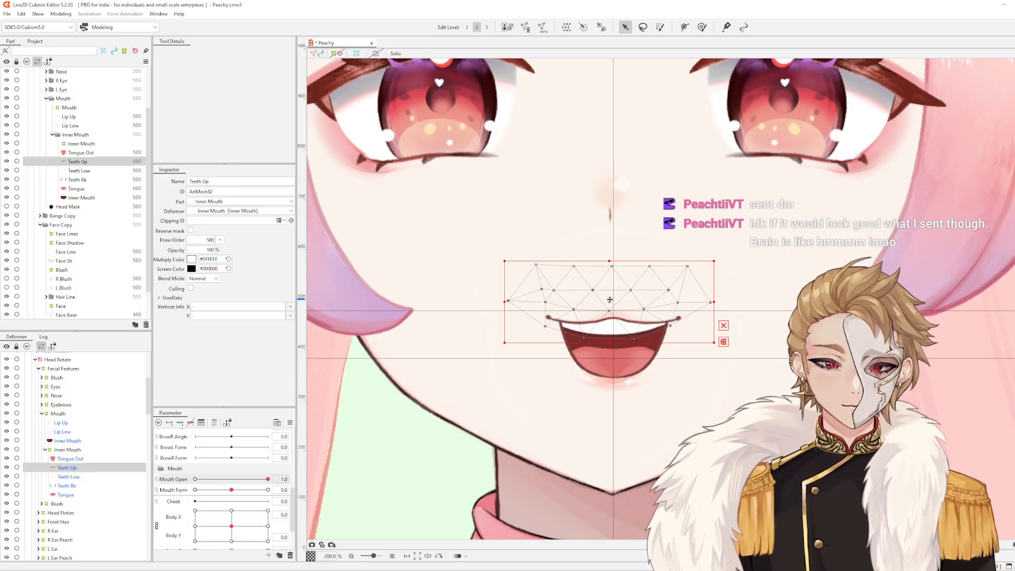
{"action": "key", "text": "shift+s"}
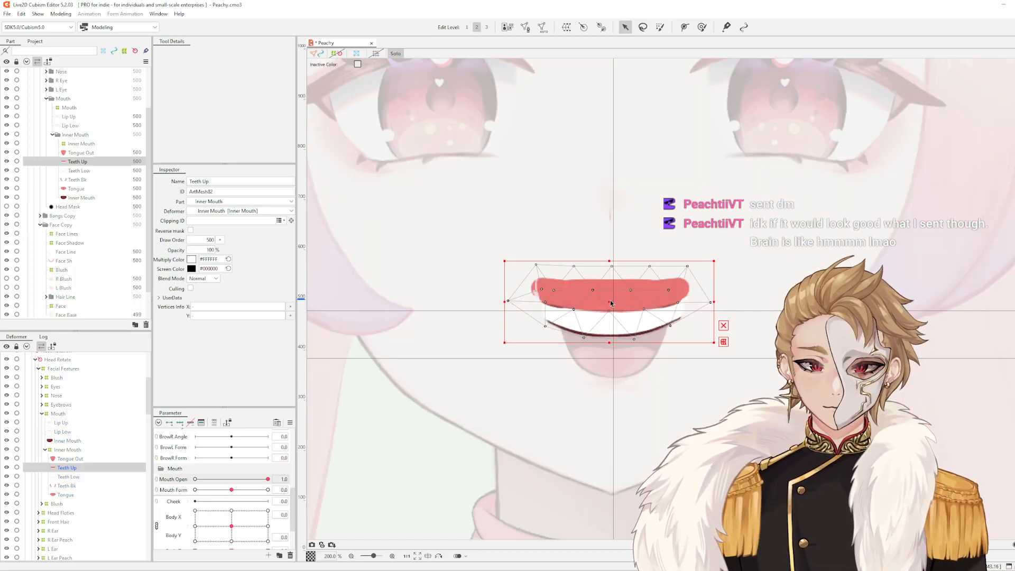
{"action": "key", "text": "ctrl+shift+s"}
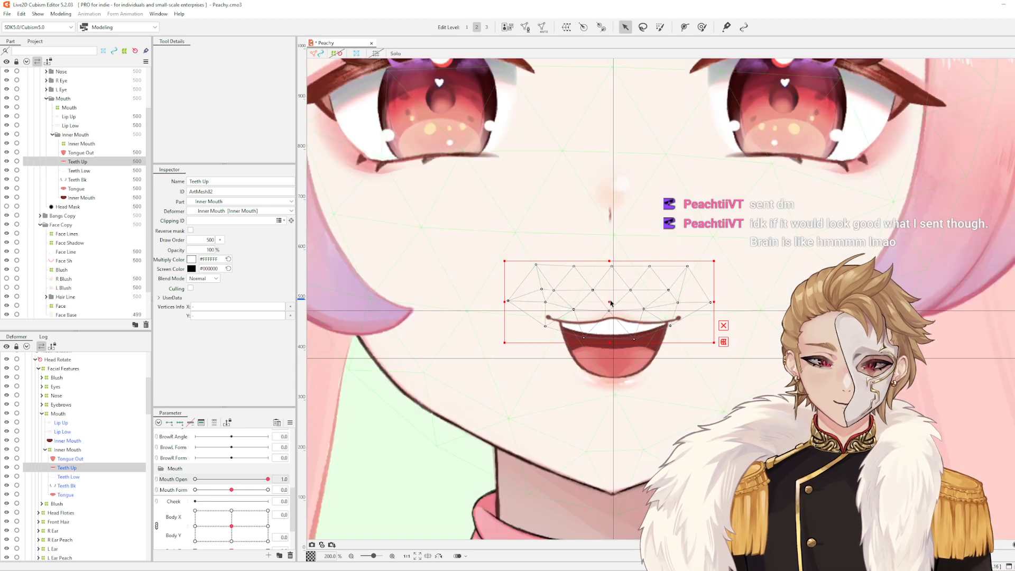
{"action": "mouse_move", "coordinate": [610, 302]}
{"action": "left_mouse_down"}
{"action": "mouse_move", "coordinate": [607, 310]}
{"action": "mouse_move", "coordinate": [610, 270]}
{"action": "mouse_move", "coordinate": [609, 321]}
{"action": "mouse_move", "coordinate": [611, 300]}
{"action": "left_mouse_up"}
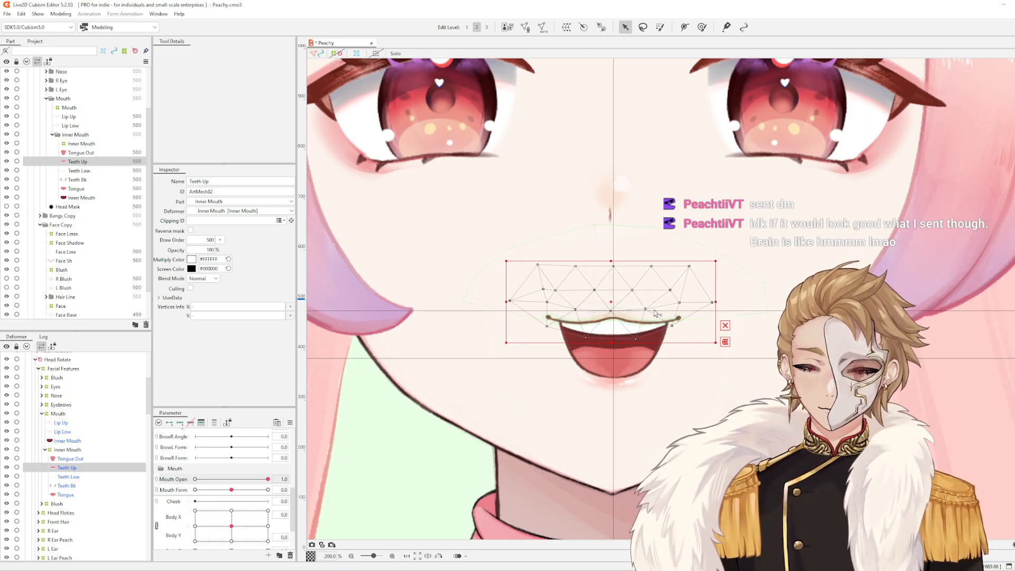
Undo the Teeth Up placement and lower the upper teeth only slightly from their original position
{"action": "key", "text": "ctrl+z"}
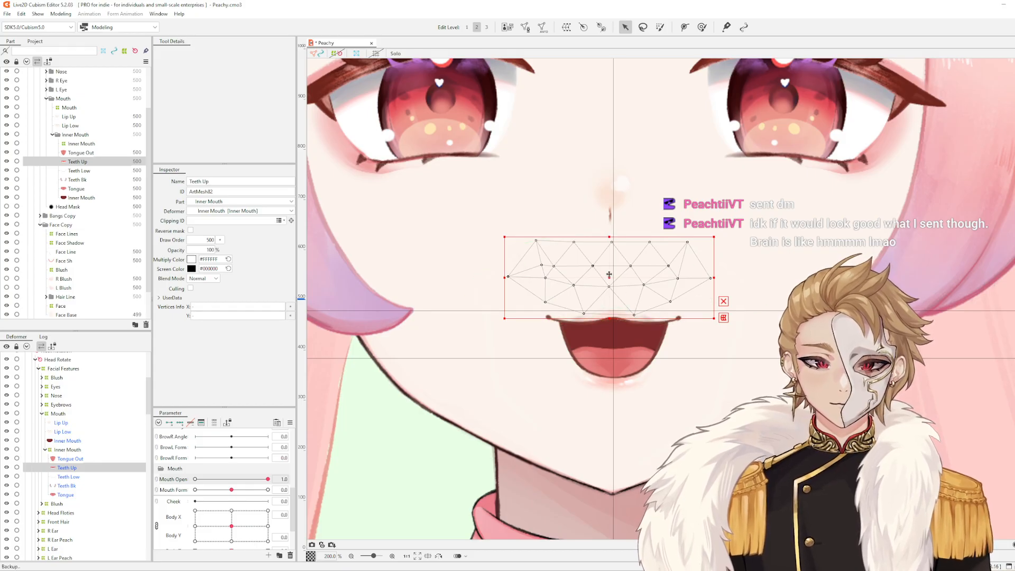
{"action": "left_click_drag", "start_coordinate": [609, 274], "coordinate": [609, 279]}
{"action": "scroll", "coordinate": [634, 314], "scroll_direction": "down", "scroll_amount": 1}
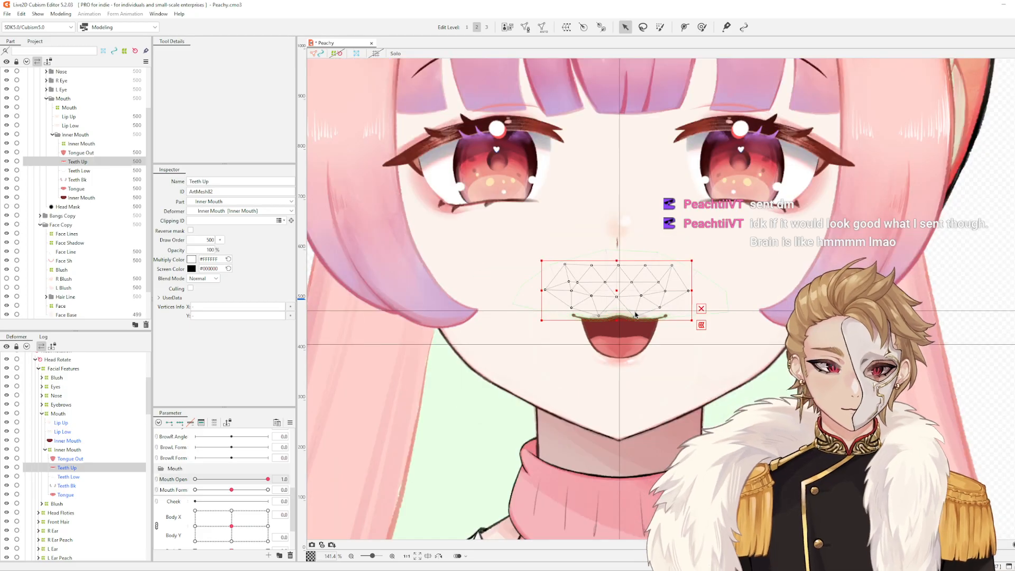
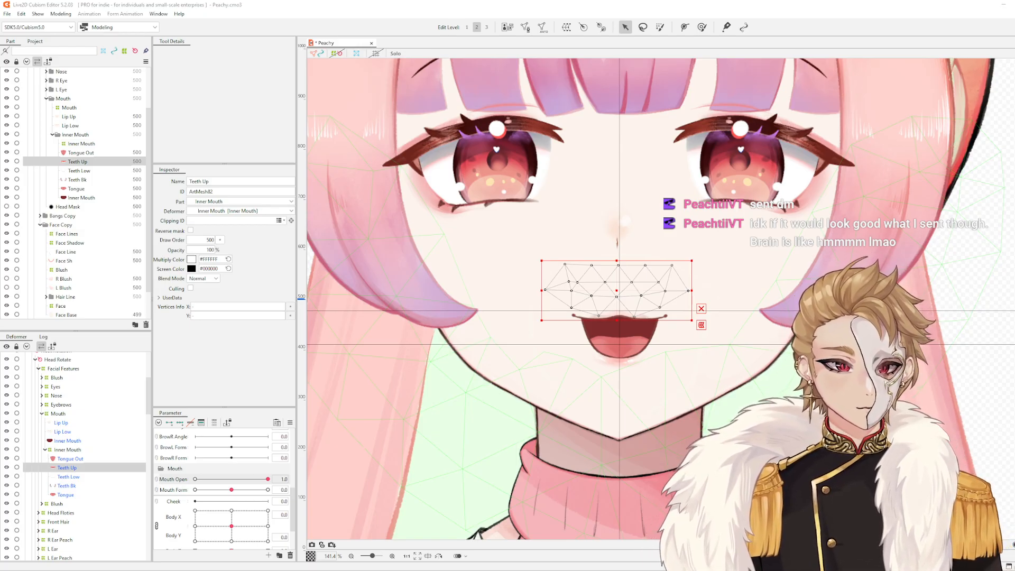
Lower the bottom centre point of Lip Low to deepen the open mouth
{"action": "scroll", "coordinate": [630, 345], "scroll_direction": "up", "scroll_amount": 4}
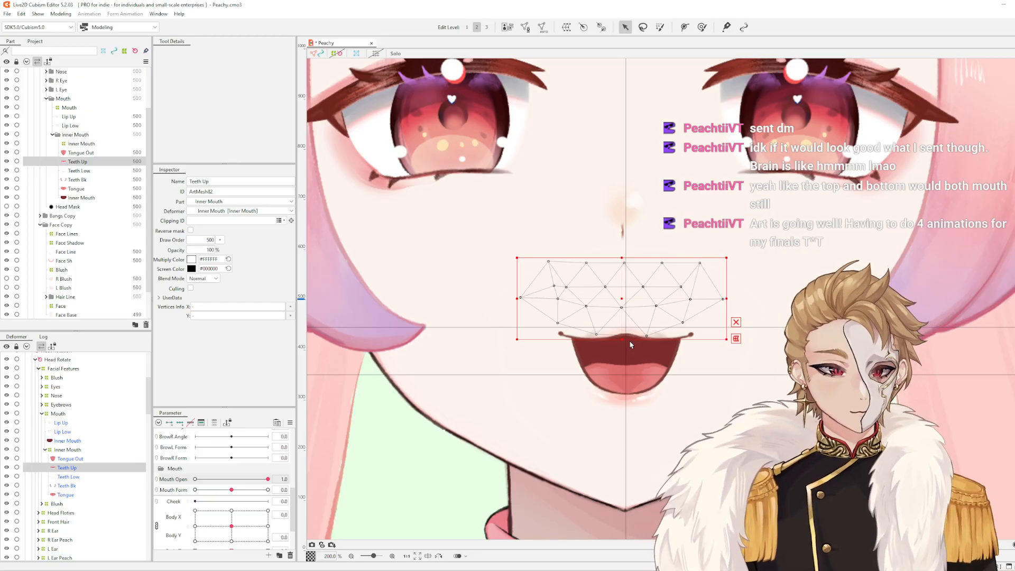
{"action": "scroll", "coordinate": [611, 408], "scroll_direction": "up", "scroll_amount": 2}
{"action": "left_click", "coordinate": [655, 378]}
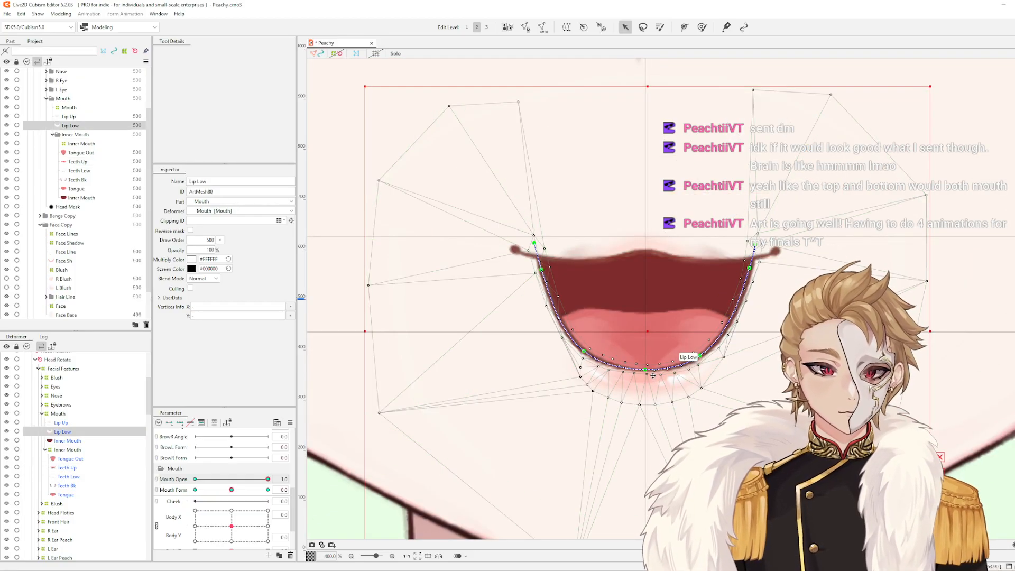
{"action": "left_click_drag", "start_coordinate": [645, 382], "coordinate": [646, 381]}
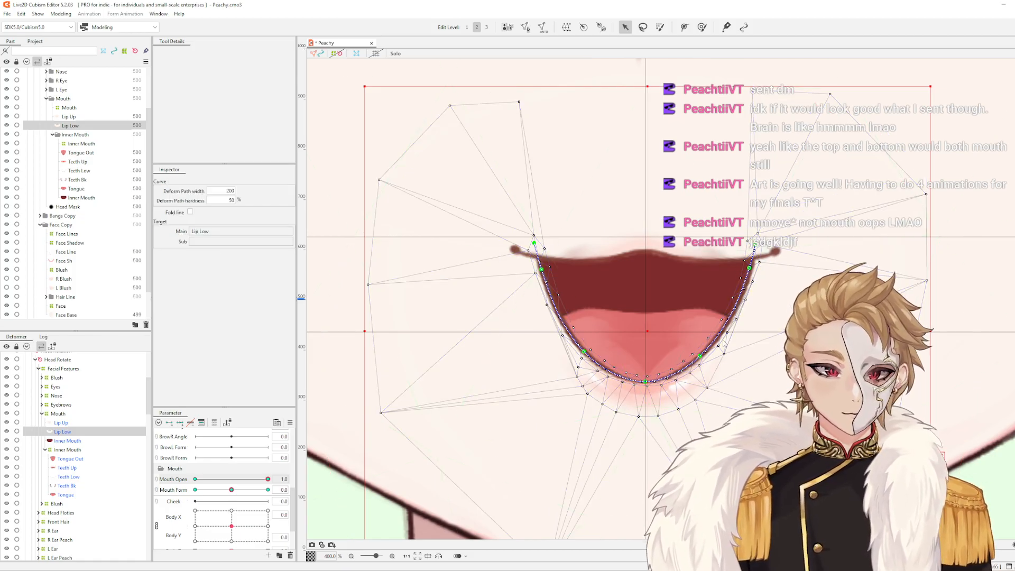
Preview the mouth opening through Mouth Open, ending at 1.0, and inspect the lip line against the whole face
{"action": "left_click", "coordinate": [588, 452]}
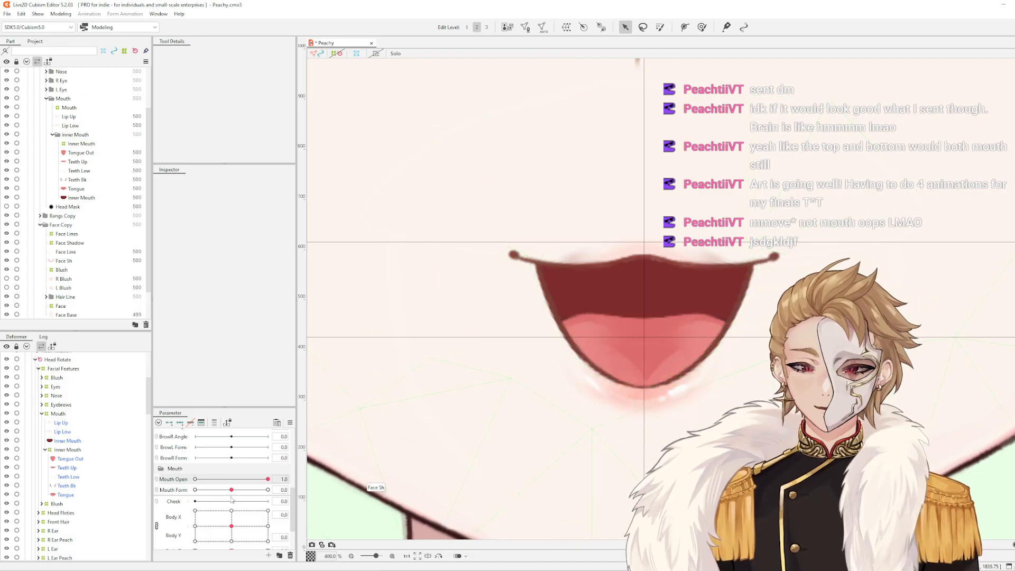
{"action": "left_click_drag", "start_coordinate": [268, 479], "coordinate": [611, 448]}
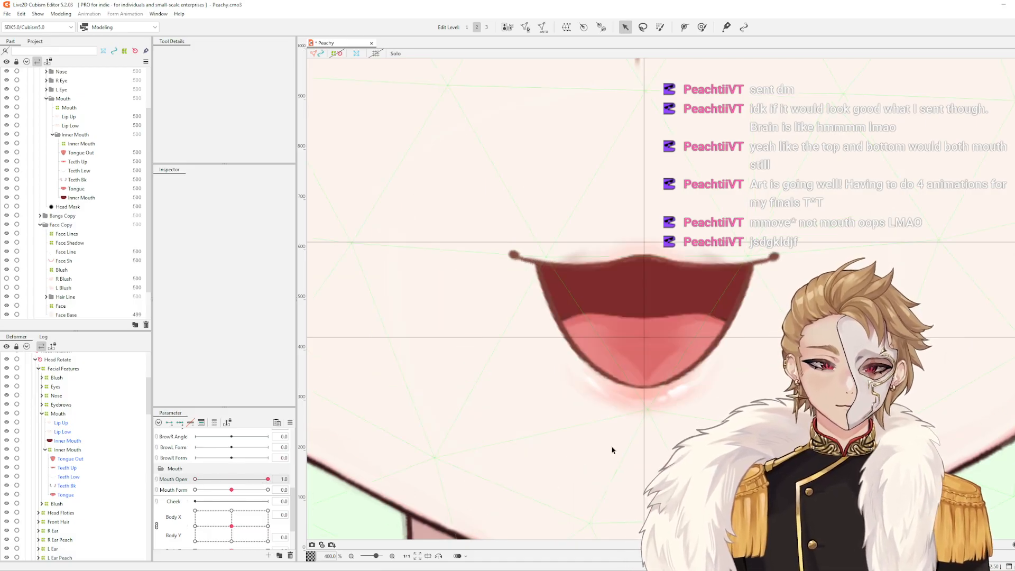
{"action": "scroll", "coordinate": [752, 331], "scroll_direction": "down", "scroll_amount": 3}
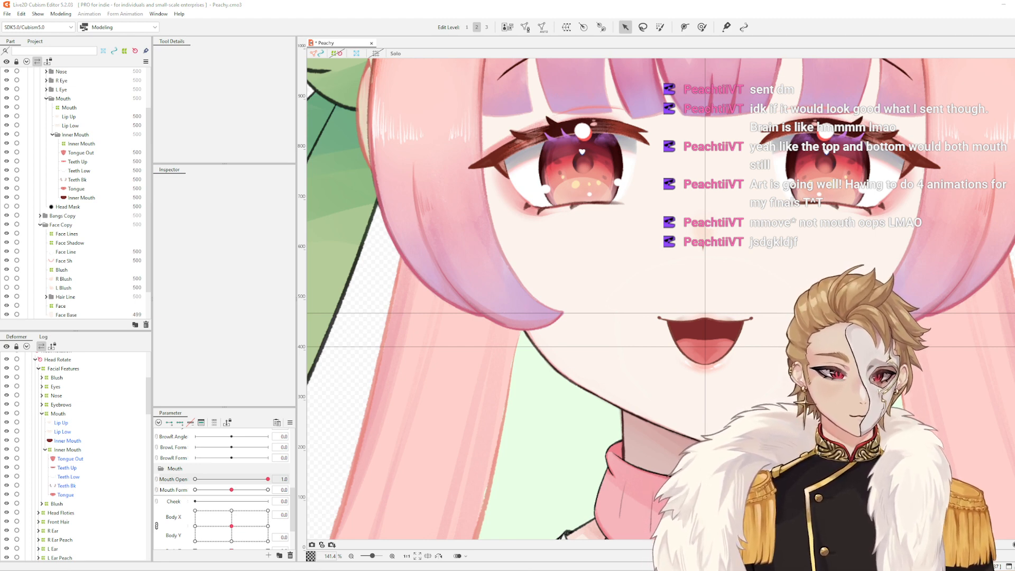
{"action": "scroll", "coordinate": [679, 291], "scroll_direction": "up", "scroll_amount": 2}
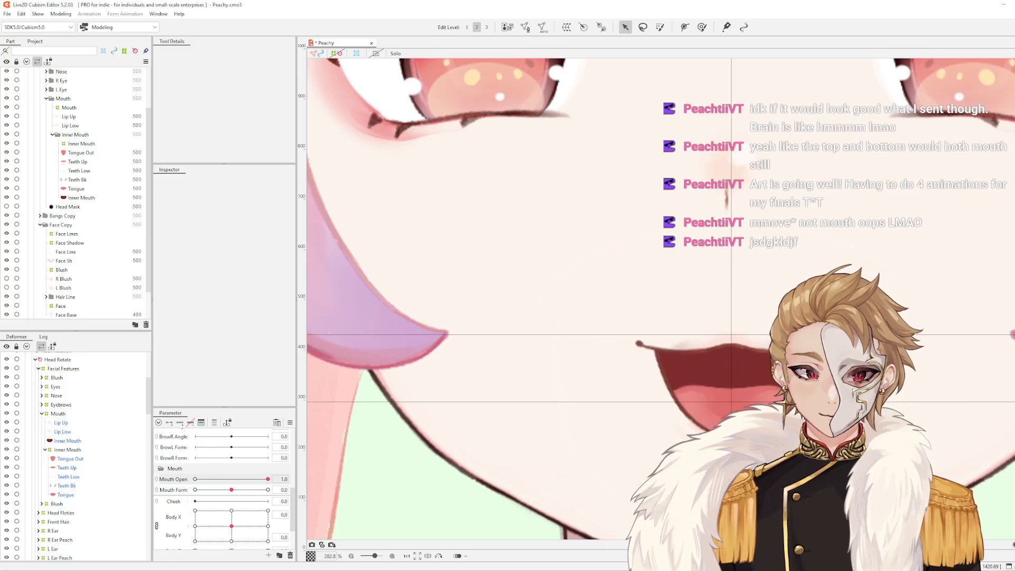
{"action": "scroll", "coordinate": [830, 333], "scroll_direction": "up", "scroll_amount": 2}
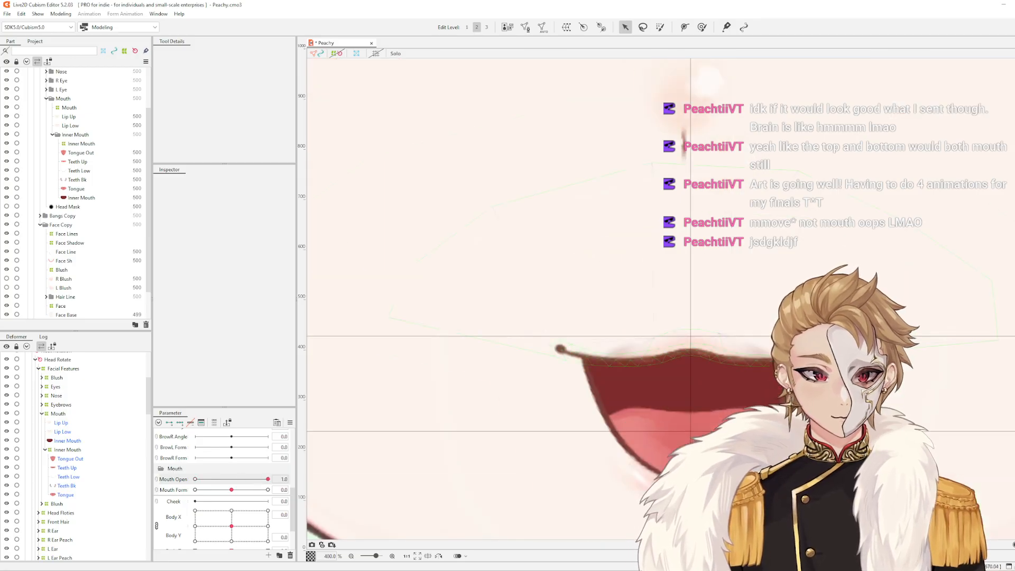
{"action": "scroll", "coordinate": [782, 327], "scroll_direction": "up", "scroll_amount": 2}
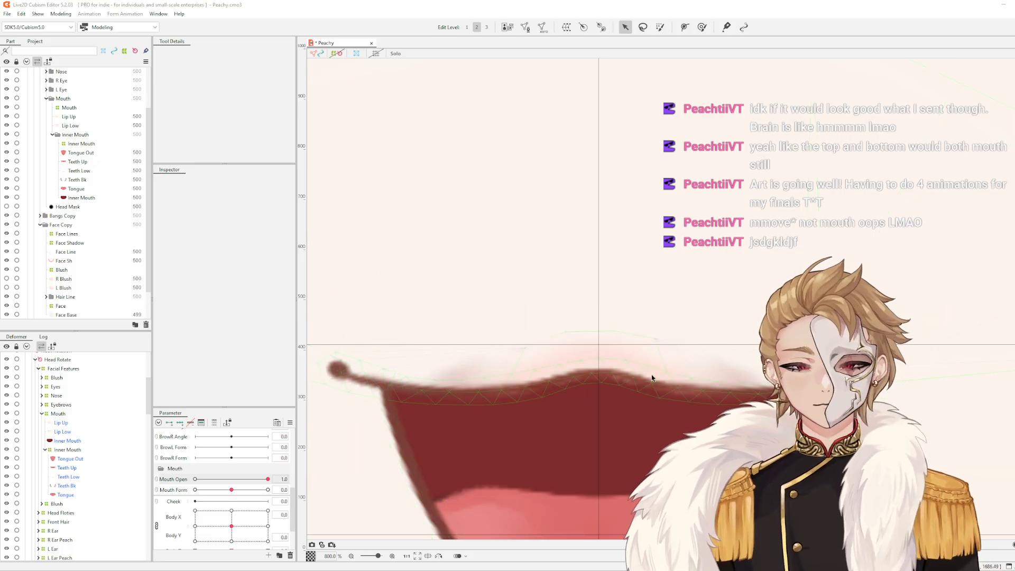
Fine-tune the centre and side deform path points of Lip Up to smooth the upper lip curve at Mouth Open 1.0
{"action": "left_click", "coordinate": [648, 373]}
{"action": "scroll", "coordinate": [648, 373], "scroll_direction": "down", "scroll_amount": 2}
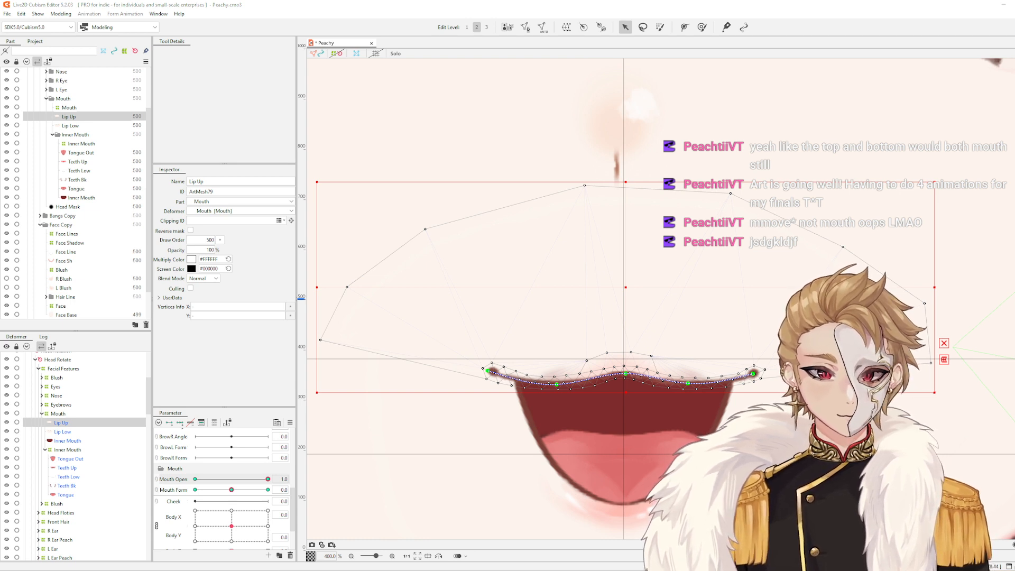
{"action": "scroll", "coordinate": [653, 292], "scroll_direction": "up", "scroll_amount": 1}
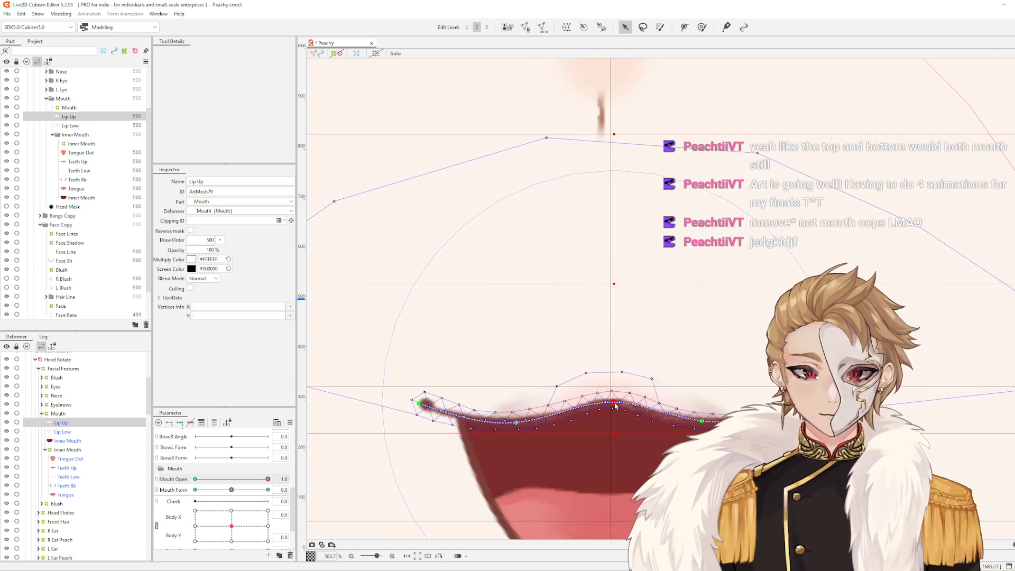
{"action": "left_click", "coordinate": [614, 401]}
{"action": "mouse_move", "coordinate": [263, 479]}
{"action": "left_mouse_down"}
{"action": "mouse_move", "coordinate": [199, 482]}
{"action": "mouse_move", "coordinate": [268, 480]}
{"action": "left_mouse_up"}
{"action": "left_click_drag", "start_coordinate": [517, 422], "coordinate": [516, 418]}
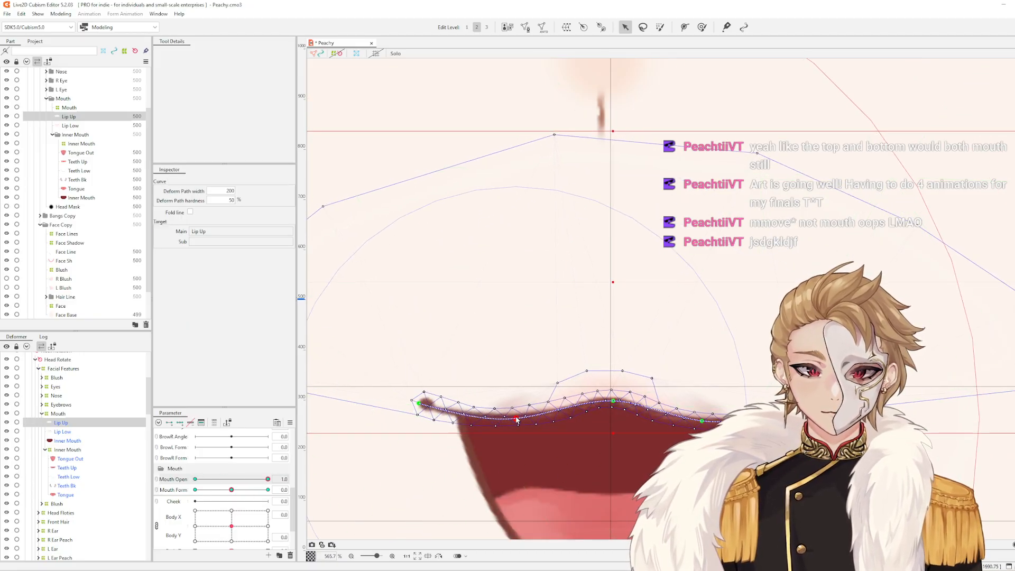
{"action": "left_click", "coordinate": [700, 421]}
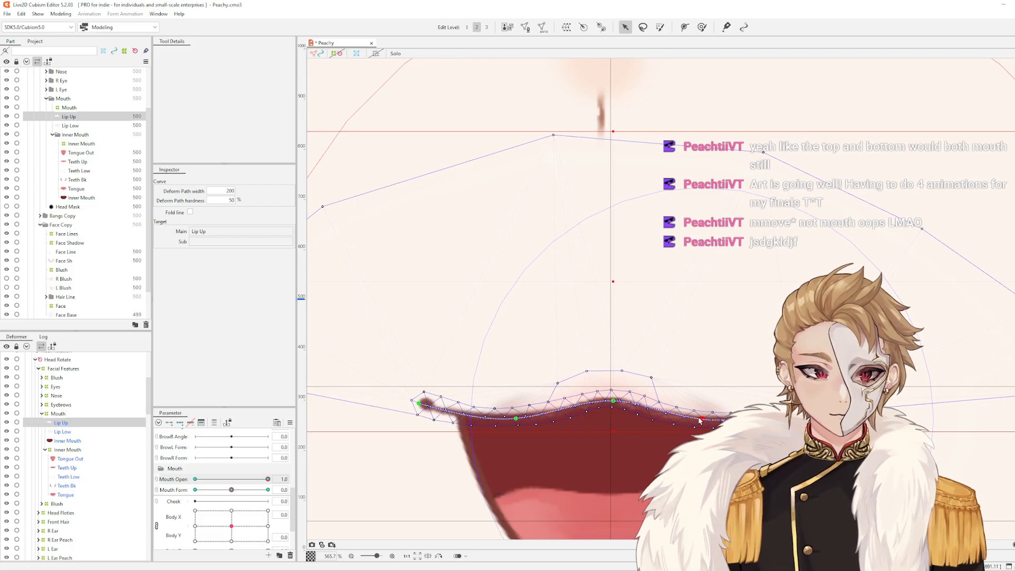
{"action": "scroll", "coordinate": [701, 420], "scroll_direction": "down", "scroll_amount": 1}
{"action": "scroll", "coordinate": [637, 427], "scroll_direction": "up", "scroll_amount": 1}
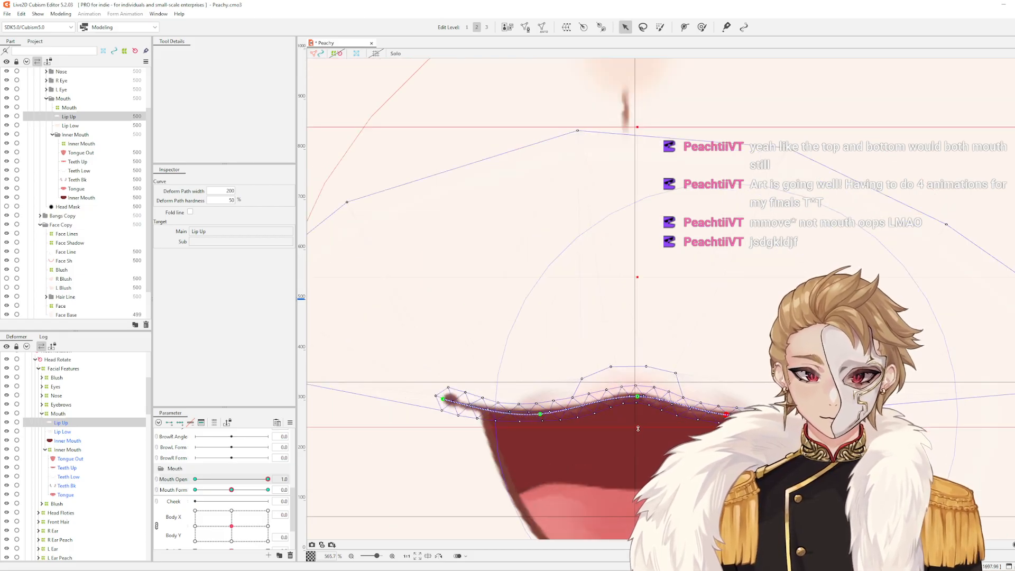
Raise the whole Lip Up mesh so the upper teeth show beneath it in the open mouth
{"action": "left_click_drag", "start_coordinate": [638, 280], "coordinate": [637, 269]}
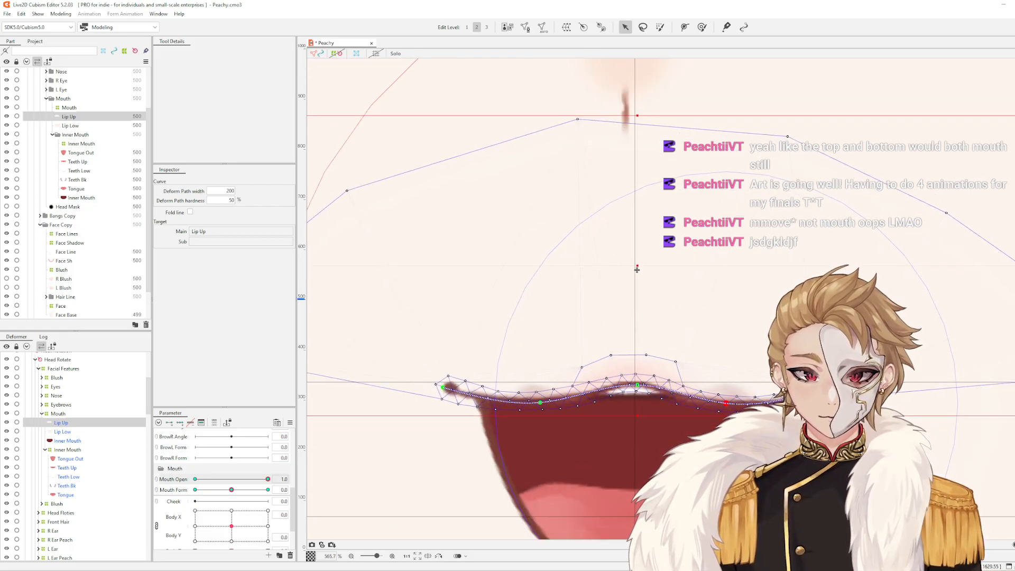
{"action": "scroll", "coordinate": [670, 304], "scroll_direction": "down", "scroll_amount": 2}
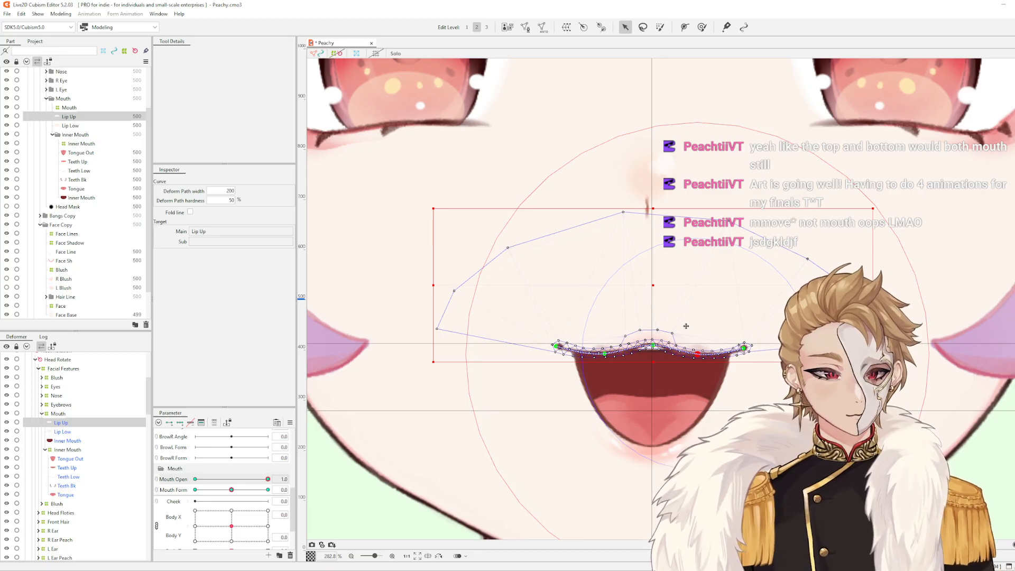
{"action": "left_click_drag", "start_coordinate": [655, 292], "coordinate": [650, 283]}
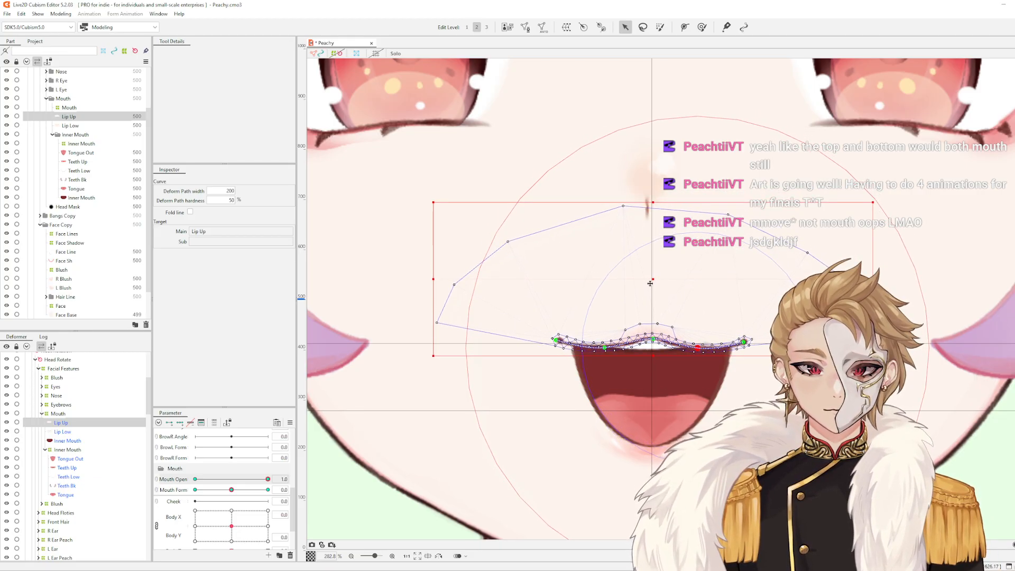
{"action": "scroll", "coordinate": [651, 357], "scroll_direction": "up", "scroll_amount": 2}
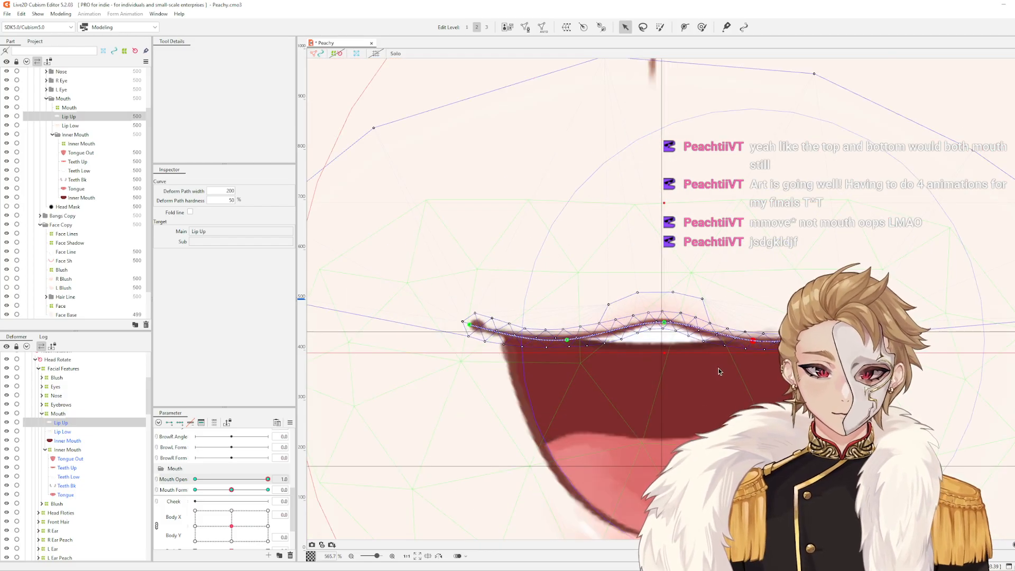
{"action": "scroll", "coordinate": [723, 370], "scroll_direction": "down", "scroll_amount": 1}
{"action": "left_click", "coordinate": [732, 365]}
{"action": "scroll", "coordinate": [734, 359], "scroll_direction": "down", "scroll_amount": 1}
{"action": "scroll", "coordinate": [756, 349], "scroll_direction": "down", "scroll_amount": 2}
{"action": "scroll", "coordinate": [746, 344], "scroll_direction": "up", "scroll_amount": 2}
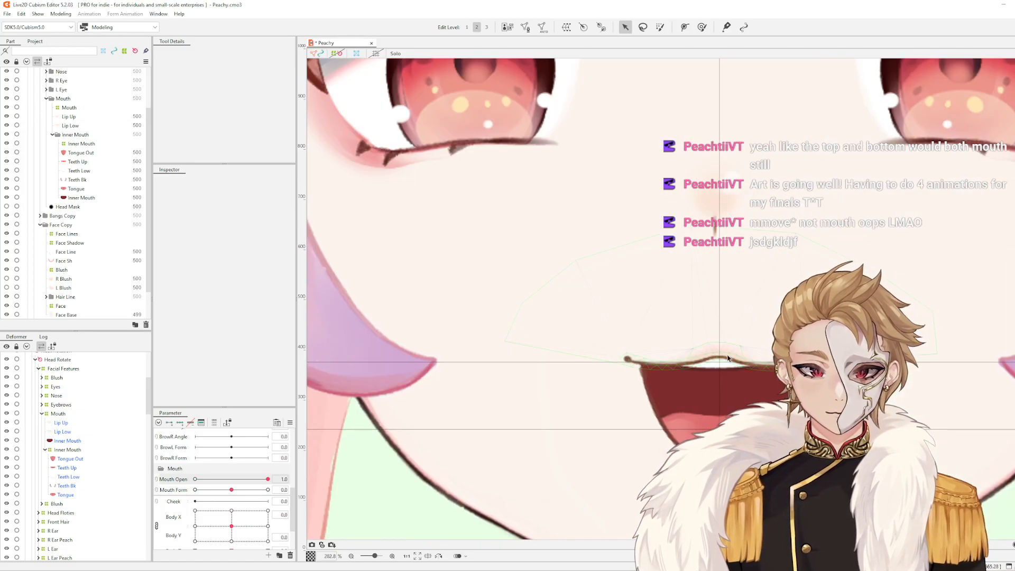
Lower the whole Lip Up mesh slightly so it sits closer to the open mouth
{"action": "left_click", "coordinate": [740, 338]}
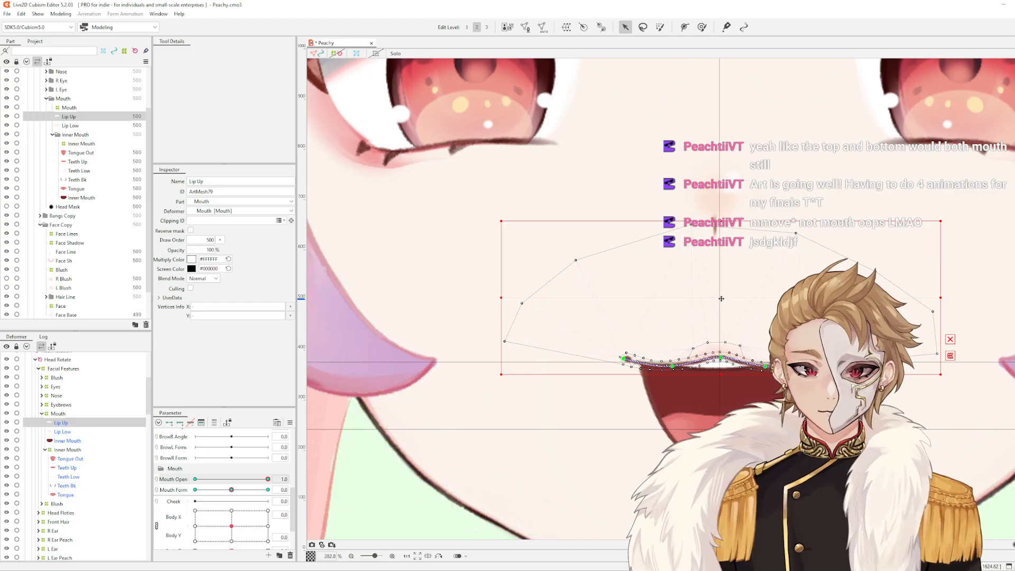
{"action": "left_click_drag", "start_coordinate": [721, 298], "coordinate": [721, 300]}
{"action": "key", "text": "Escape"}
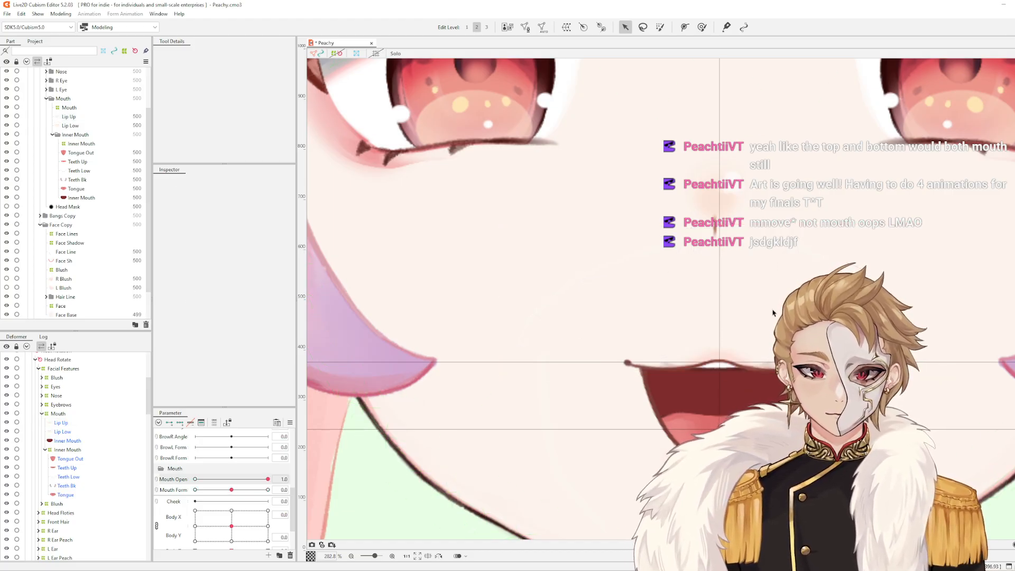
{"action": "left_click_drag", "start_coordinate": [746, 313], "coordinate": [613, 329]}
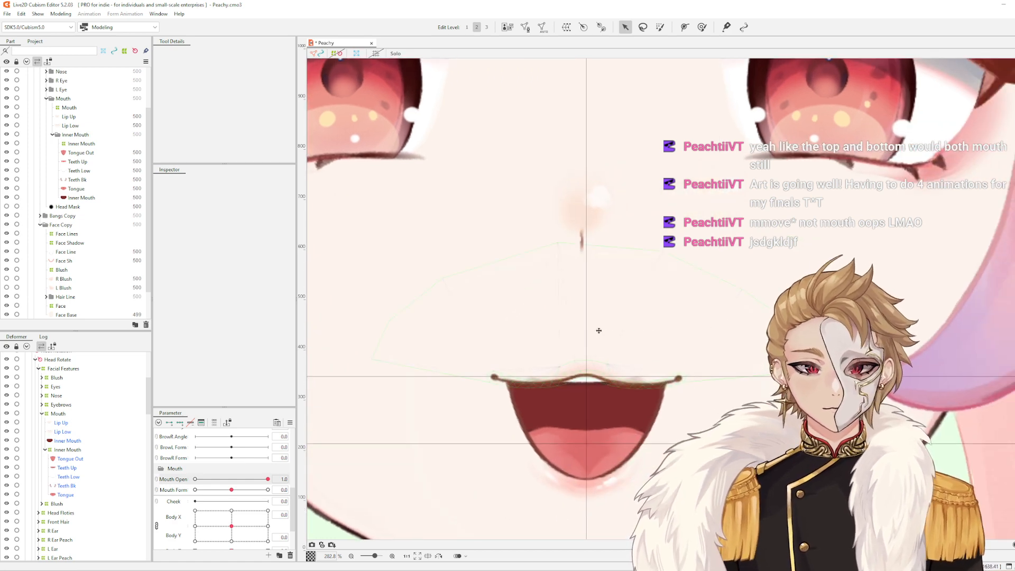
Reshape the outer vertices of the Lip Up mesh with the Deform Brush, smoothing its outline above the mouth
{"action": "left_click", "coordinate": [597, 331]}
{"action": "mouse_move", "coordinate": [519, 269]}
{"action": "left_mouse_down"}
{"action": "mouse_move", "coordinate": [637, 297]}
{"action": "mouse_move", "coordinate": [664, 265]}
{"action": "left_mouse_up"}
{"action": "key", "text": "b"}
{"action": "left_click_drag", "start_coordinate": [663, 263], "coordinate": [663, 279]}
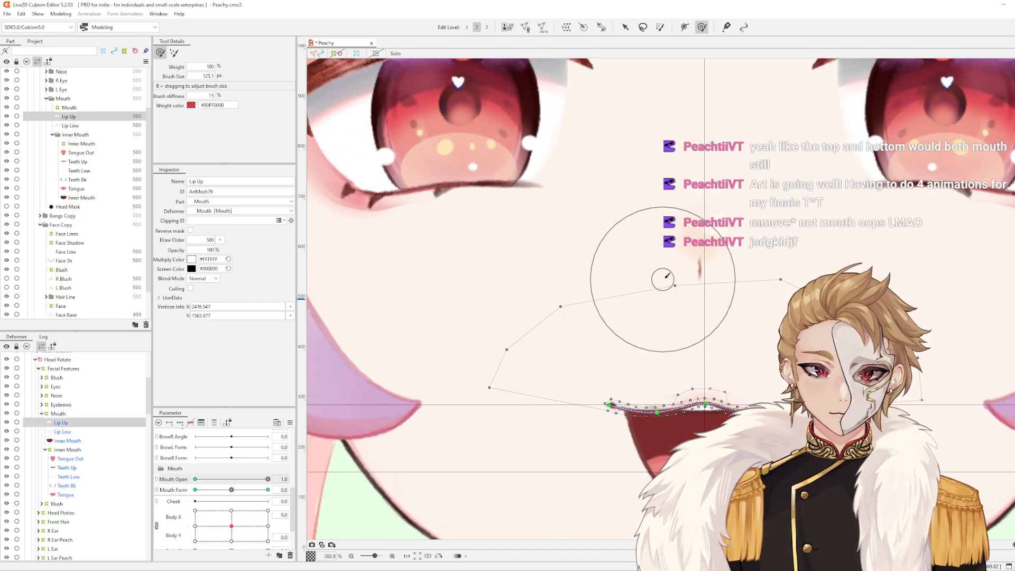
{"action": "left_click_drag", "start_coordinate": [777, 267], "coordinate": [776, 279]}
{"action": "left_click_drag", "start_coordinate": [952, 349], "coordinate": [931, 357]}
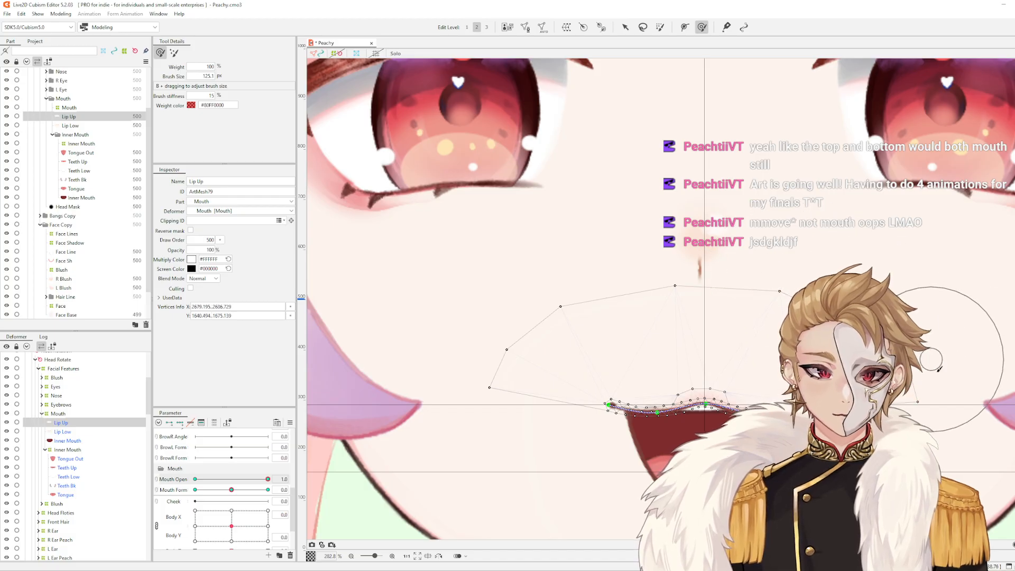
{"action": "left_click_drag", "start_coordinate": [949, 397], "coordinate": [925, 392]}
{"action": "mouse_move", "coordinate": [523, 264]}
{"action": "left_mouse_down"}
{"action": "mouse_move", "coordinate": [538, 306]}
{"action": "mouse_move", "coordinate": [528, 339]}
{"action": "left_mouse_up"}
{"action": "mouse_move", "coordinate": [474, 374]}
{"action": "left_mouse_down"}
{"action": "mouse_move", "coordinate": [503, 378]}
{"action": "mouse_move", "coordinate": [566, 296]}
{"action": "mouse_move", "coordinate": [680, 279]}
{"action": "mouse_move", "coordinate": [787, 290]}
{"action": "mouse_move", "coordinate": [796, 302]}
{"action": "left_mouse_up"}
{"action": "key", "text": "Escape"}
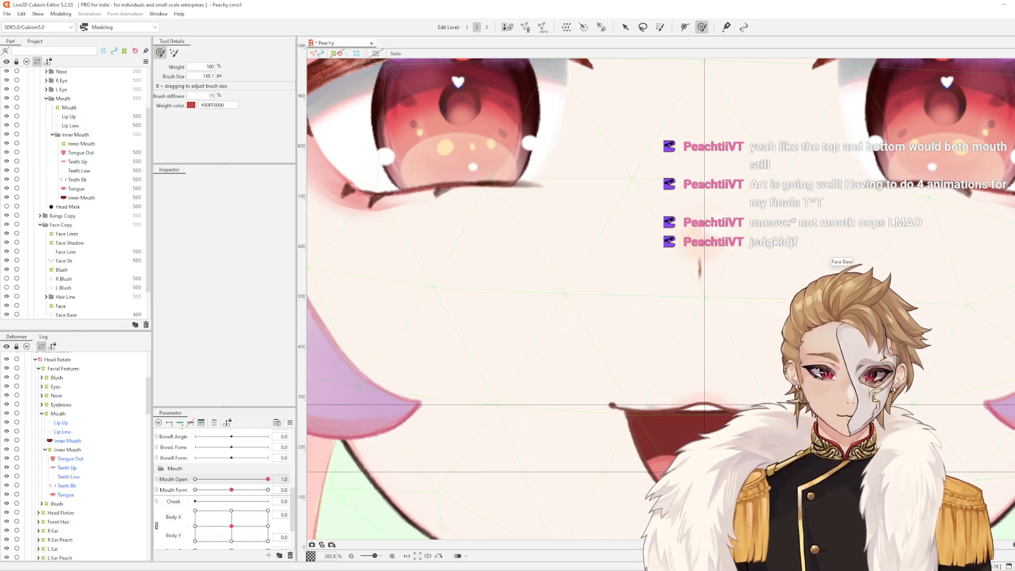
Nudge the two deform path points beside Lip Up's centre to balance the upper lip curve
{"action": "left_click_drag", "start_coordinate": [812, 336], "coordinate": [716, 307]}
{"action": "scroll", "coordinate": [655, 365], "scroll_direction": "up", "scroll_amount": 2}
{"action": "left_click", "coordinate": [663, 408]}
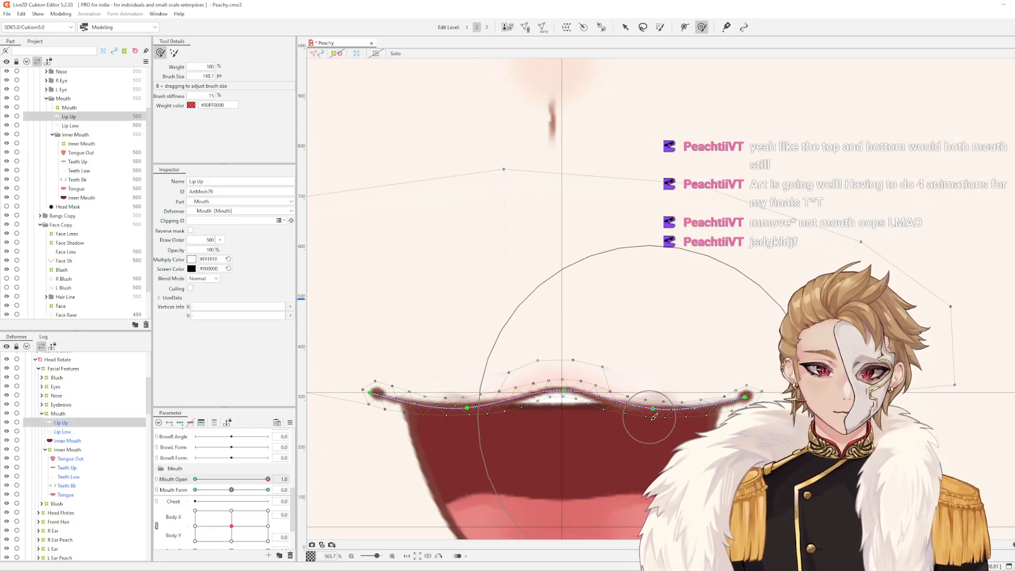
{"action": "key", "text": "v"}
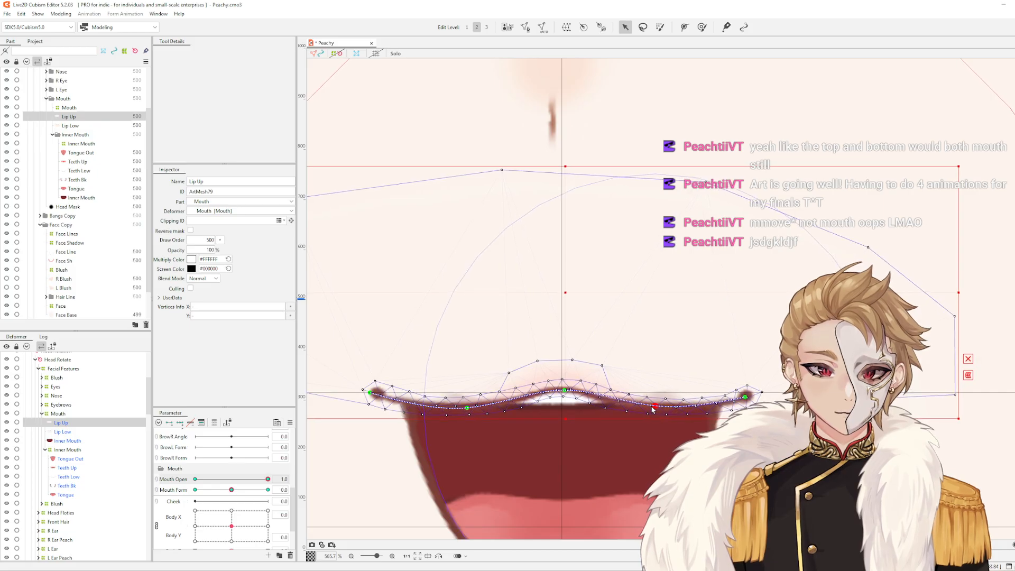
{"action": "left_click", "coordinate": [467, 408]}
{"action": "left_click_drag", "start_coordinate": [467, 408], "coordinate": [470, 407]}
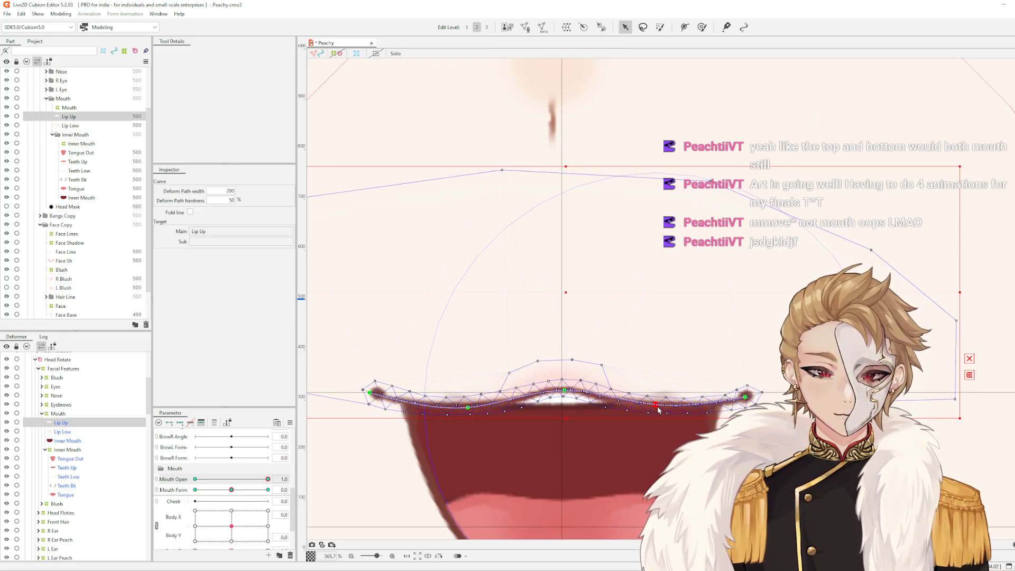
{"action": "key", "text": "Escape"}
Inspect the reshaped mouth up close and at face distance, sweeping Mouth Open between 0 and 1.0
{"action": "scroll", "coordinate": [642, 407], "scroll_direction": "down", "scroll_amount": 2}
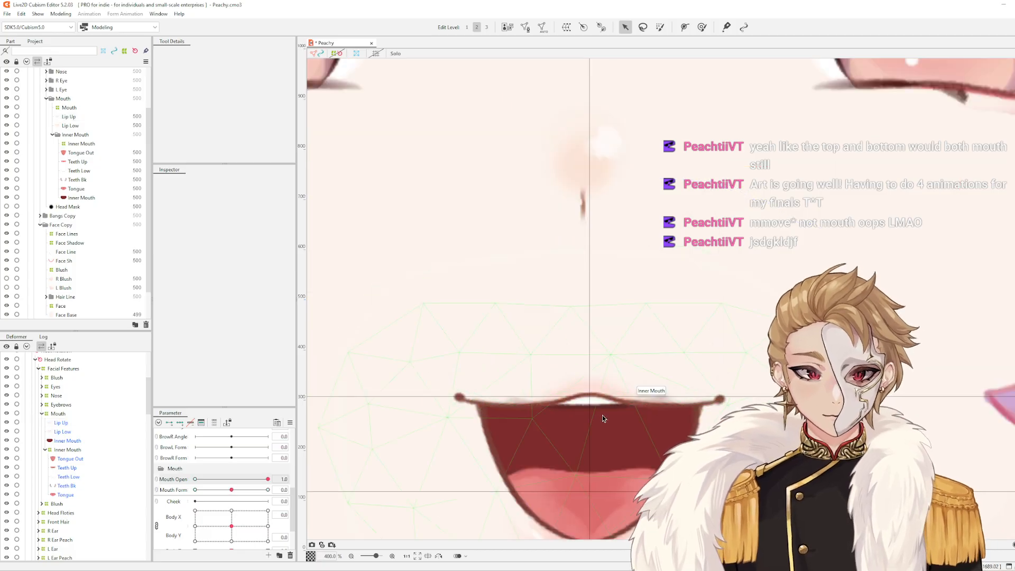
{"action": "scroll", "coordinate": [605, 415], "scroll_direction": "up", "scroll_amount": 2}
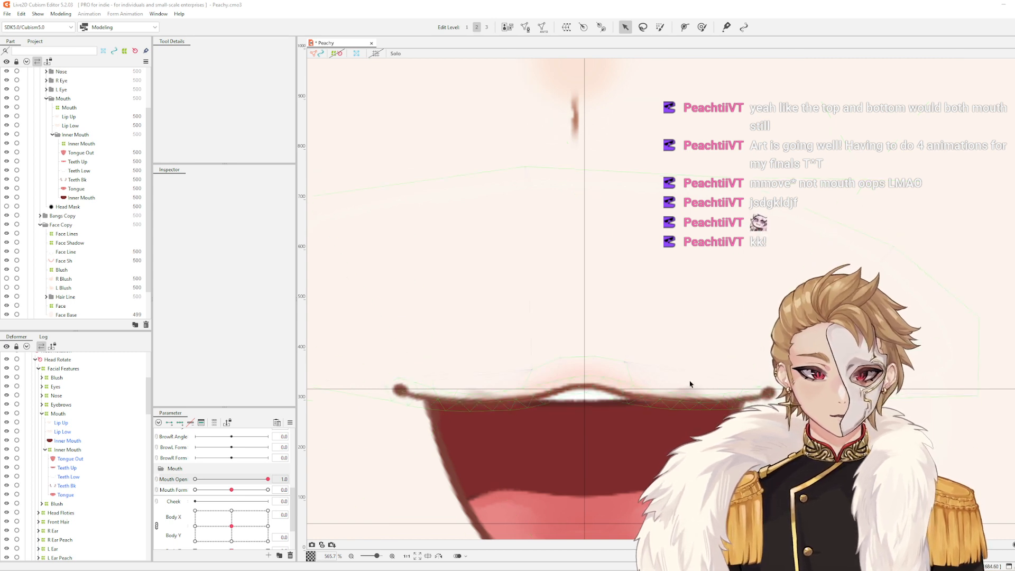
{"action": "left_click_drag", "start_coordinate": [691, 386], "coordinate": [746, 186]}
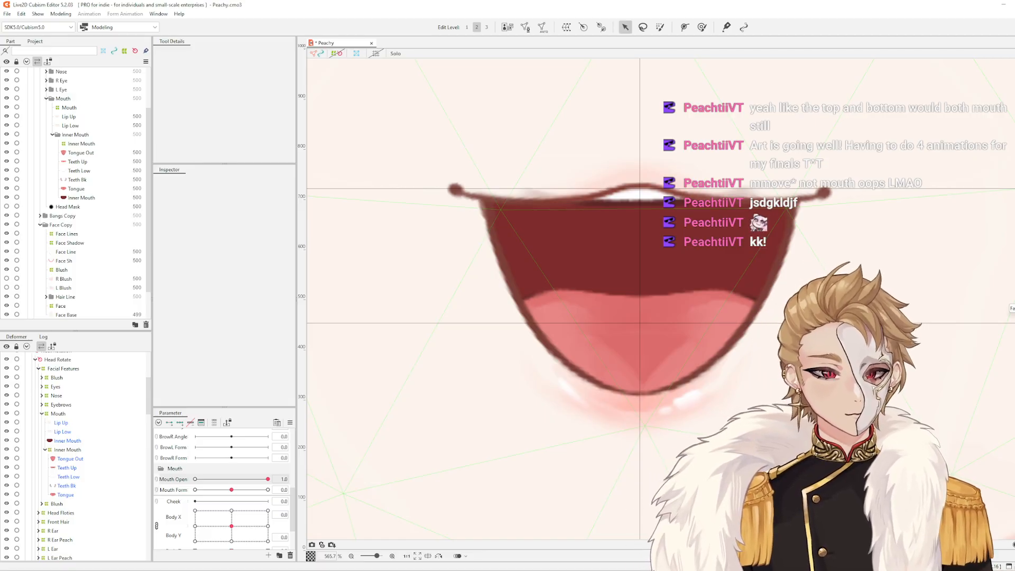
{"action": "scroll", "coordinate": [668, 337], "scroll_direction": "down", "scroll_amount": 4}
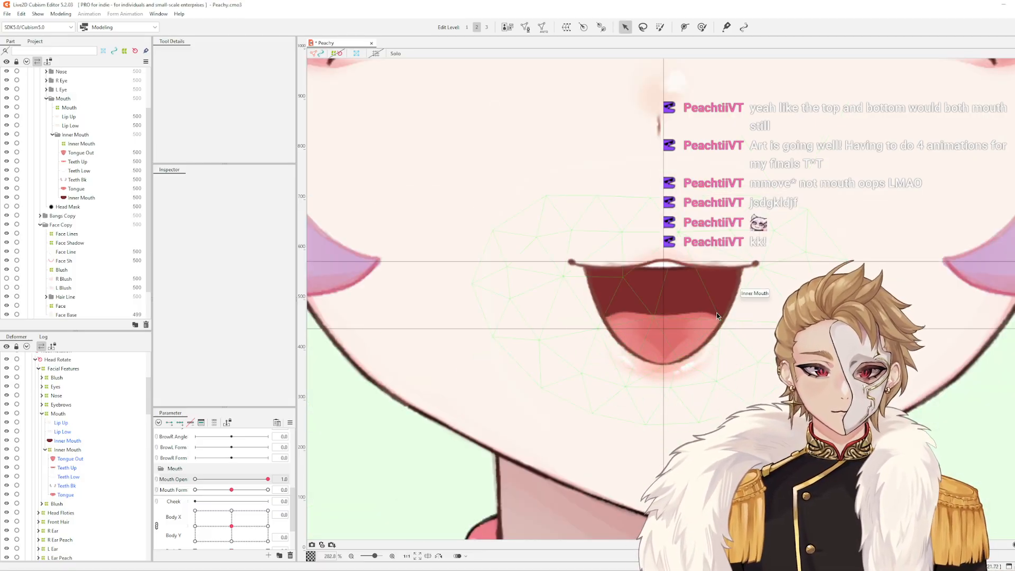
{"action": "scroll", "coordinate": [681, 337], "scroll_direction": "up", "scroll_amount": 2}
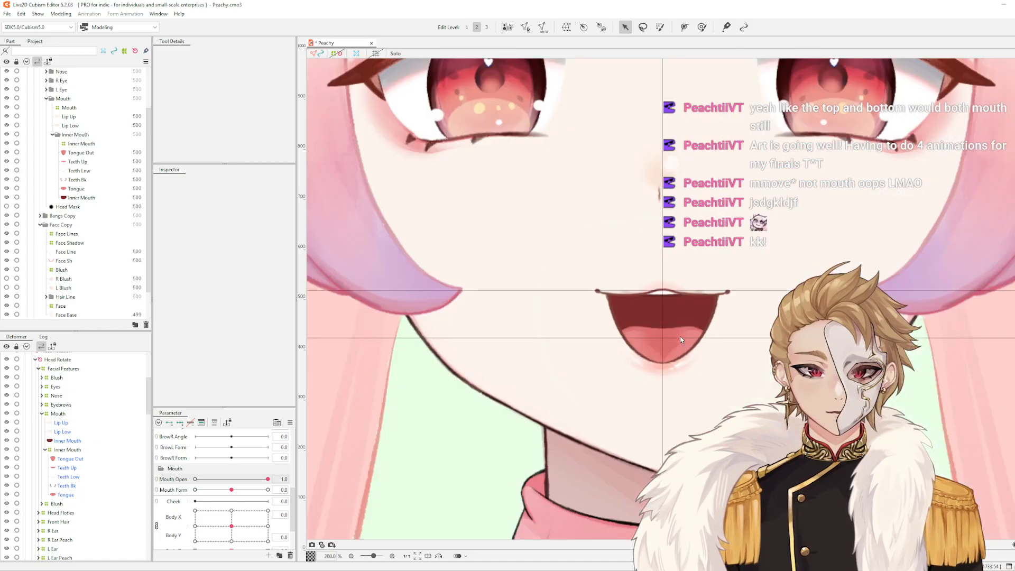
{"action": "left_click_drag", "start_coordinate": [268, 479], "coordinate": [195, 479]}
{"action": "left_click_drag", "start_coordinate": [136, 505], "coordinate": [614, 455]}
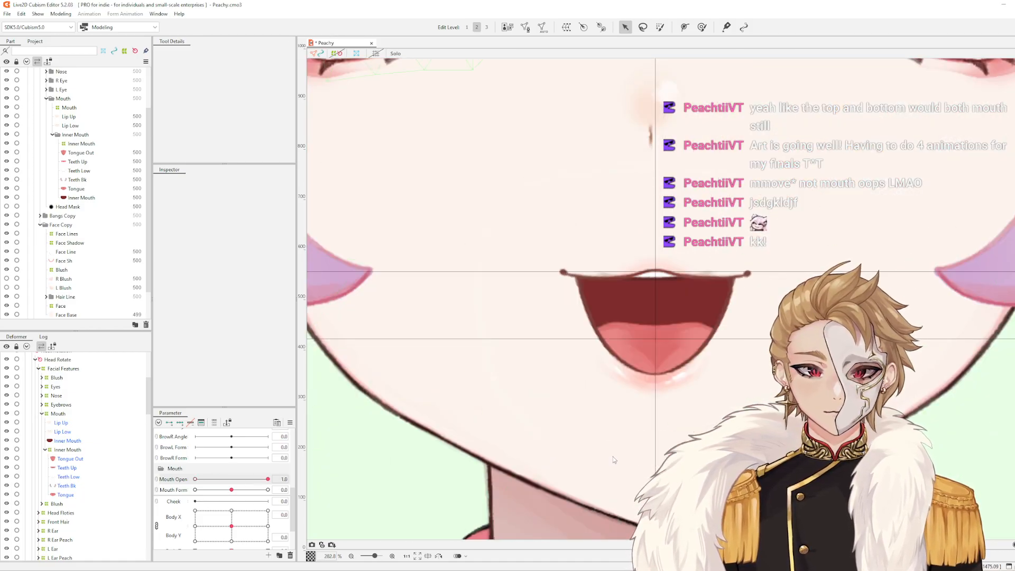
Pull the Lip Low deform path's bottom-centre and adjacent lower points slightly outward, then check the curve by sweeping Mouth Open between 0 and 1.0
{"action": "left_click", "coordinate": [661, 352]}
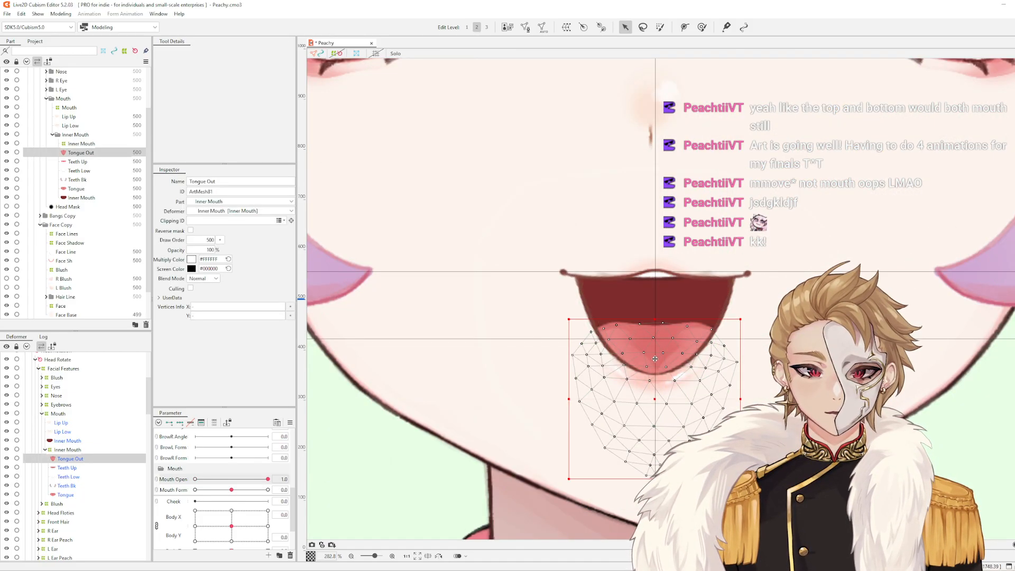
{"action": "left_click", "coordinate": [720, 324]}
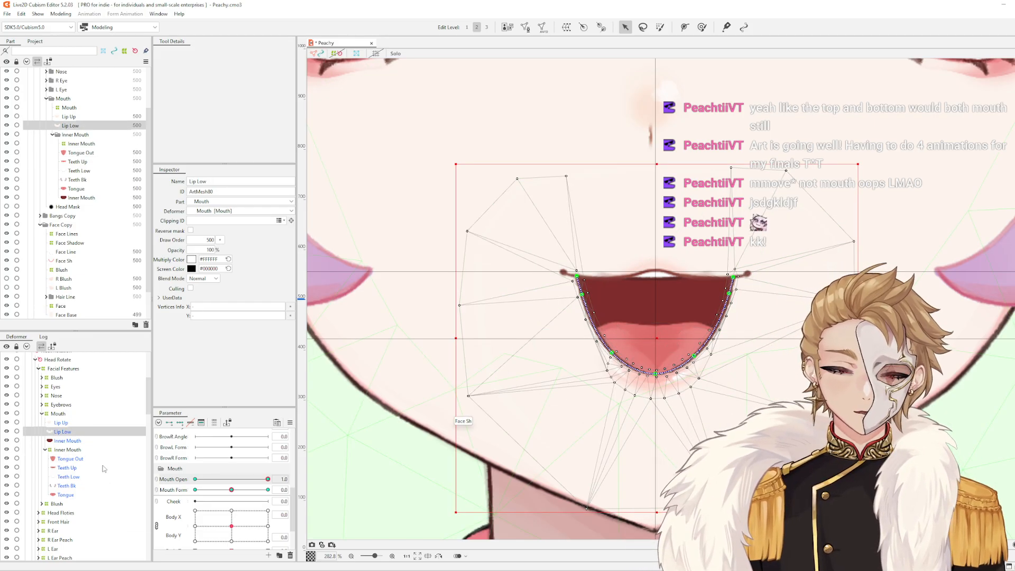
{"action": "scroll", "coordinate": [646, 341], "scroll_direction": "up", "scroll_amount": 2}
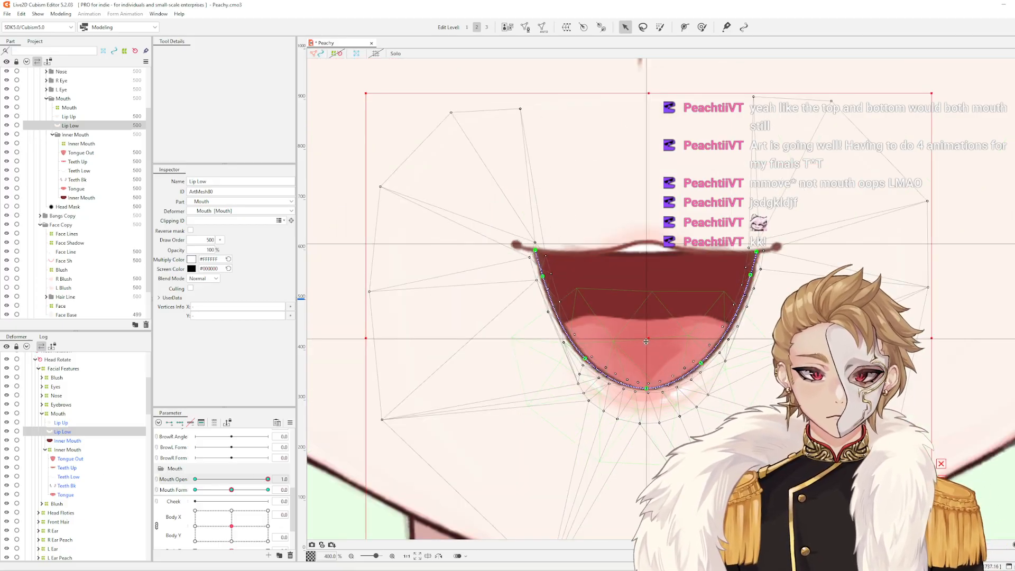
{"action": "scroll", "coordinate": [646, 341], "scroll_direction": "up", "scroll_amount": 1}
{"action": "left_click", "coordinate": [725, 378]}
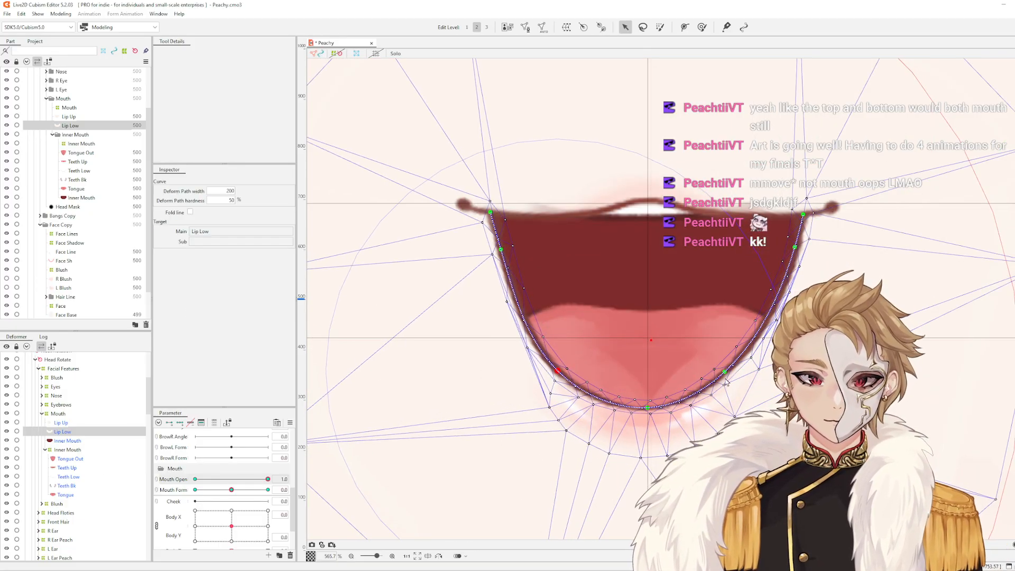
{"action": "left_click_drag", "start_coordinate": [725, 378], "coordinate": [728, 382]}
{"action": "left_click_drag", "start_coordinate": [648, 412], "coordinate": [647, 420]}
{"action": "key", "text": "Escape"}
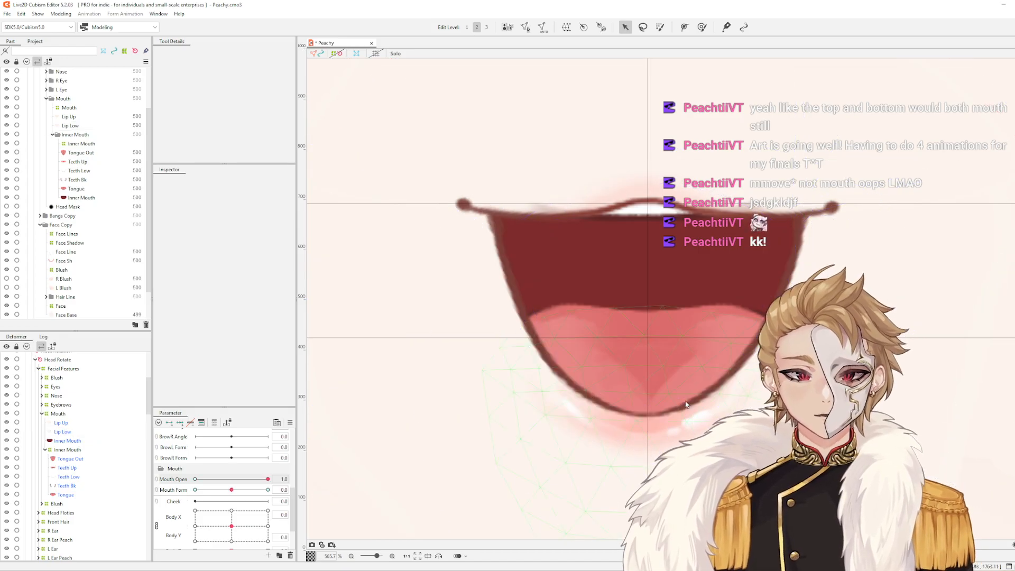
{"action": "scroll", "coordinate": [692, 370], "scroll_direction": "down", "scroll_amount": 4}
{"action": "scroll", "coordinate": [698, 338], "scroll_direction": "up", "scroll_amount": 2}
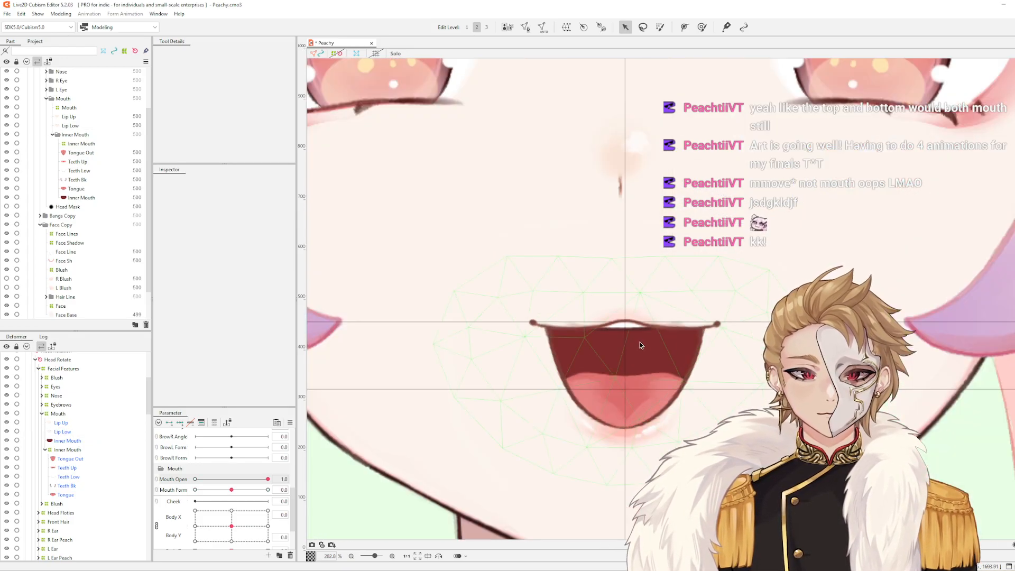
{"action": "left_click_drag", "start_coordinate": [268, 479], "coordinate": [130, 482]}
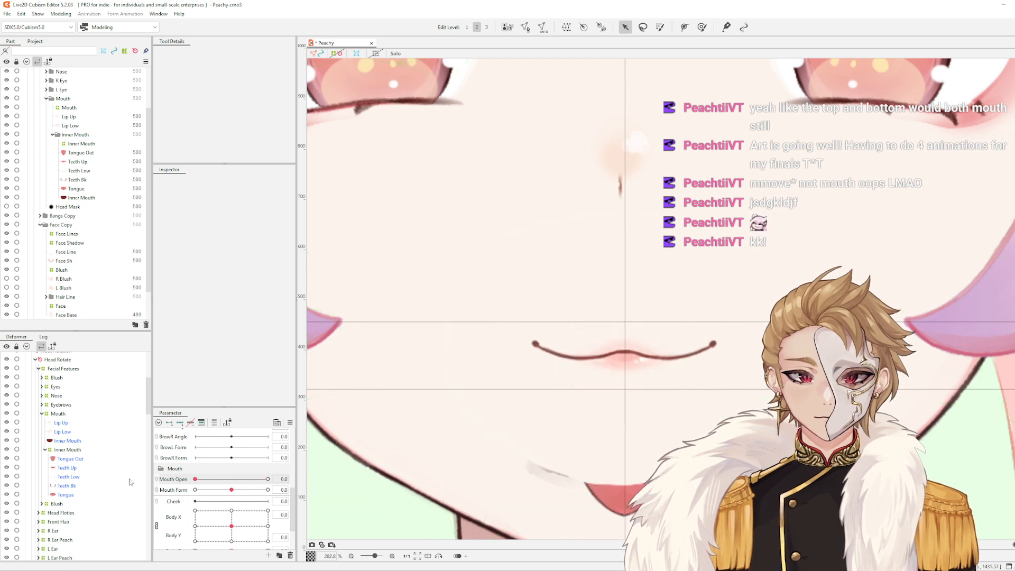
{"action": "left_click_drag", "start_coordinate": [195, 479], "coordinate": [267, 479]}
Raise the Lip Up deform path point left of the centre peak slightly to even out the upper lip curve
{"action": "scroll", "coordinate": [642, 338], "scroll_direction": "up", "scroll_amount": 2}
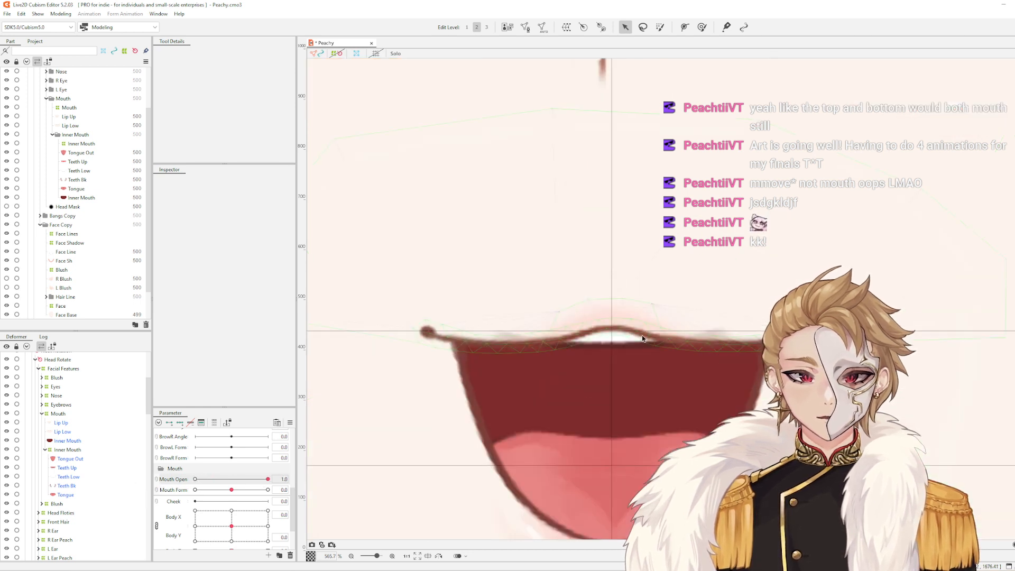
{"action": "left_click", "coordinate": [611, 336]}
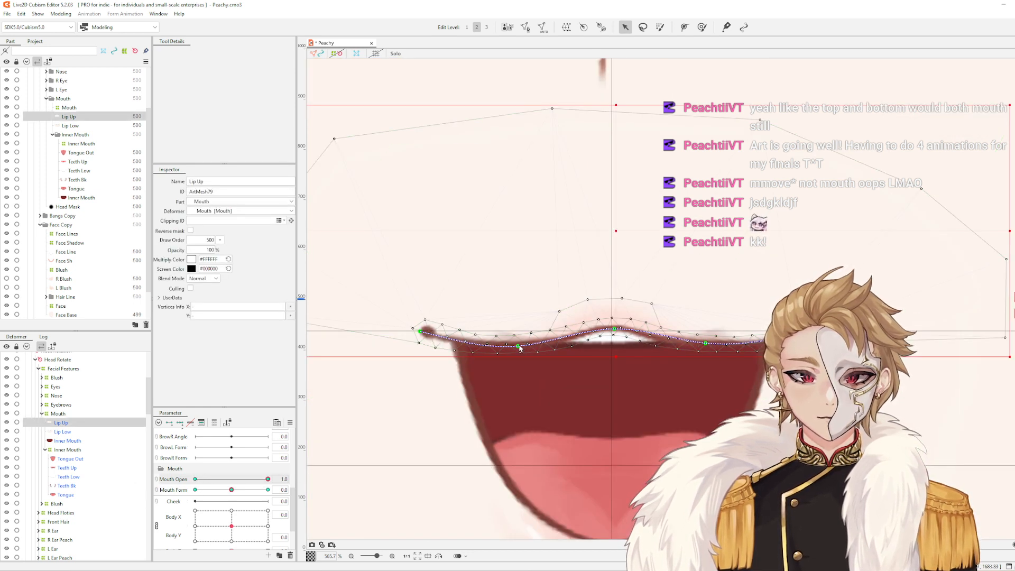
{"action": "left_click_drag", "start_coordinate": [519, 346], "coordinate": [520, 342]}
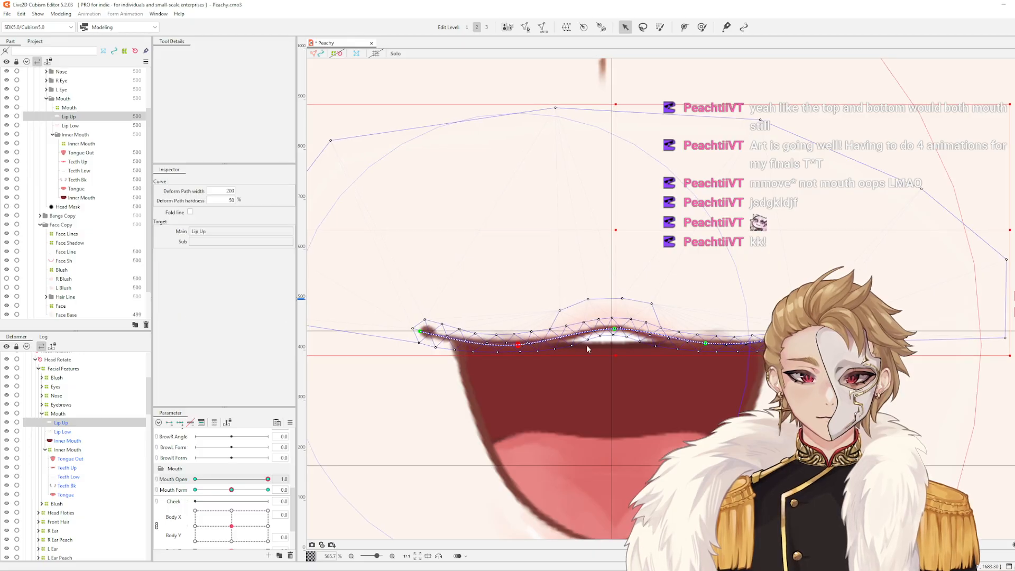
{"action": "key", "text": "Escape"}
Compare the closed and open mouth at several face distances, sweeping Mouth Open down to 0 and back to 1.0
{"action": "scroll", "coordinate": [657, 349], "scroll_direction": "down", "scroll_amount": 2}
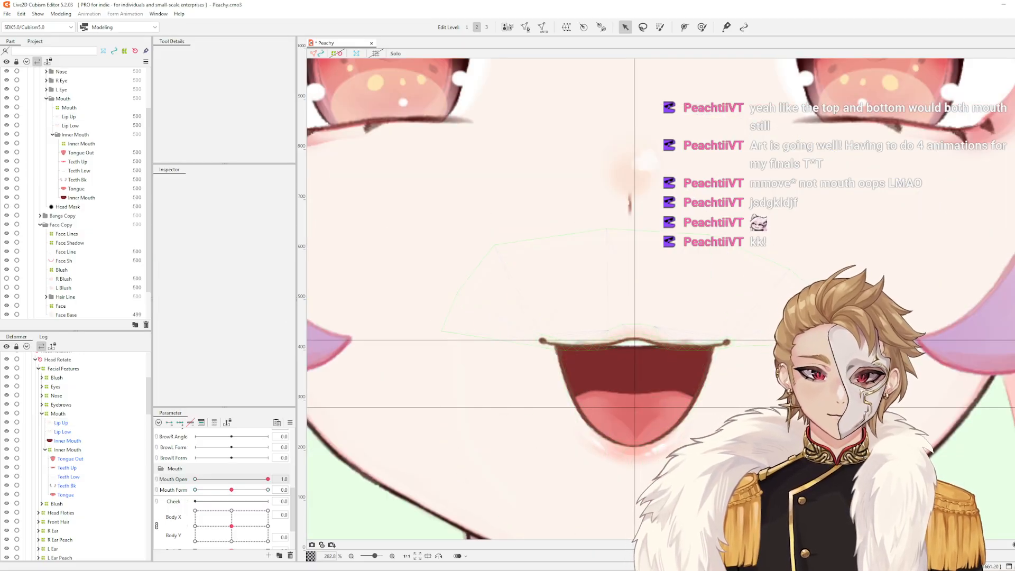
{"action": "scroll", "coordinate": [779, 317], "scroll_direction": "down", "scroll_amount": 1}
{"action": "left_click_drag", "start_coordinate": [775, 313], "coordinate": [621, 297]}
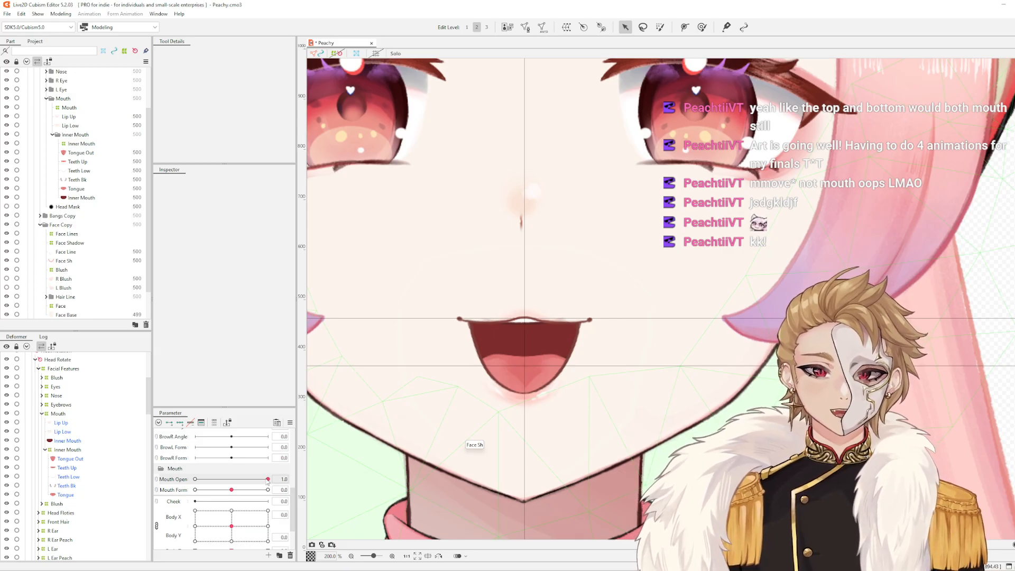
{"action": "left_click_drag", "start_coordinate": [268, 479], "coordinate": [175, 483]}
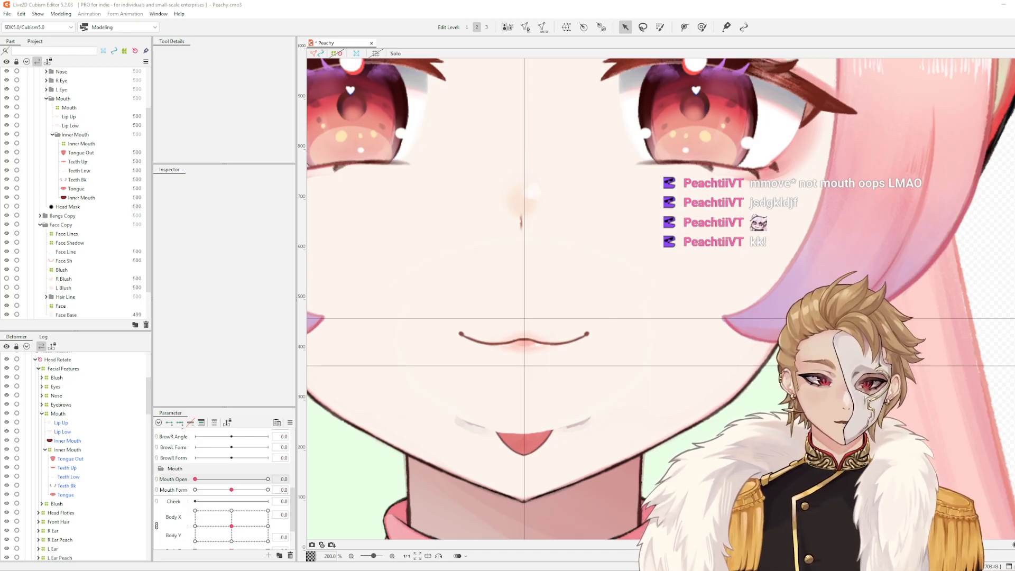
{"action": "left_click_drag", "start_coordinate": [524, 340], "coordinate": [647, 345]}
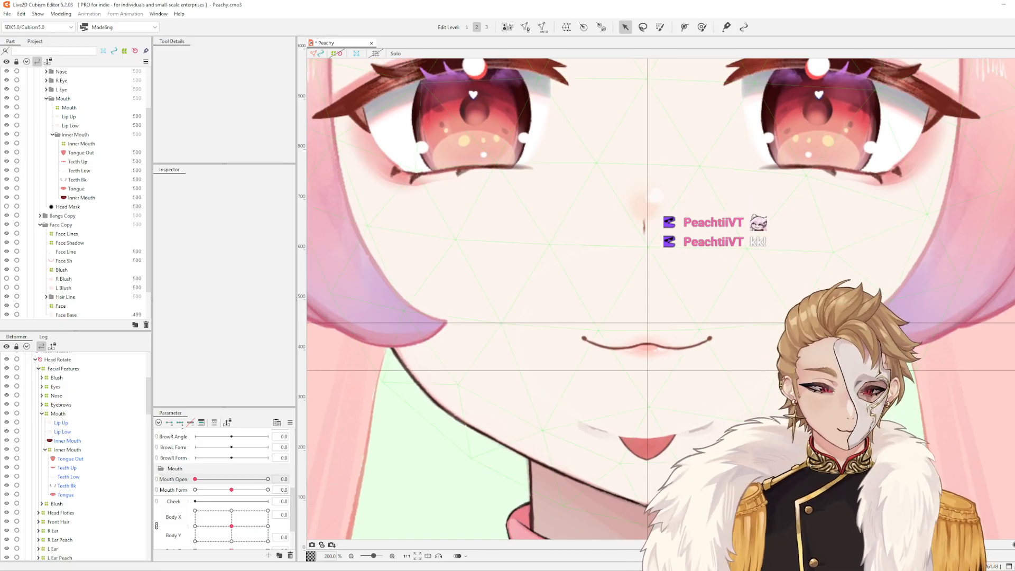
{"action": "left_click_drag", "start_coordinate": [195, 479], "coordinate": [268, 479]}
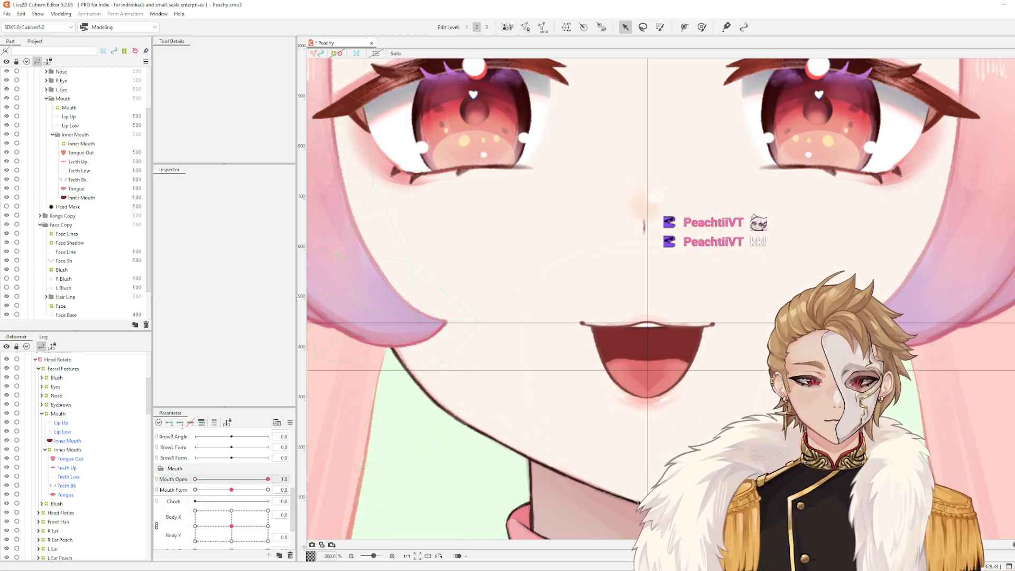
{"action": "scroll", "coordinate": [594, 334], "scroll_direction": "up", "scroll_amount": 3}
{"action": "scroll", "coordinate": [731, 351], "scroll_direction": "down", "scroll_amount": 5}
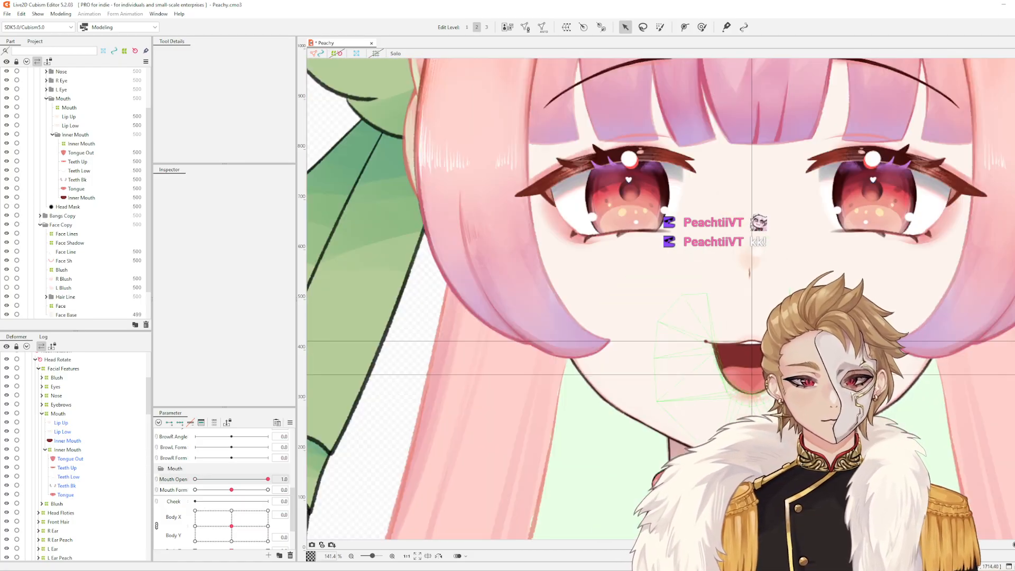
{"action": "scroll", "coordinate": [614, 333], "scroll_direction": "up", "scroll_amount": 3}
{"action": "scroll", "coordinate": [671, 310], "scroll_direction": "down", "scroll_amount": 3}
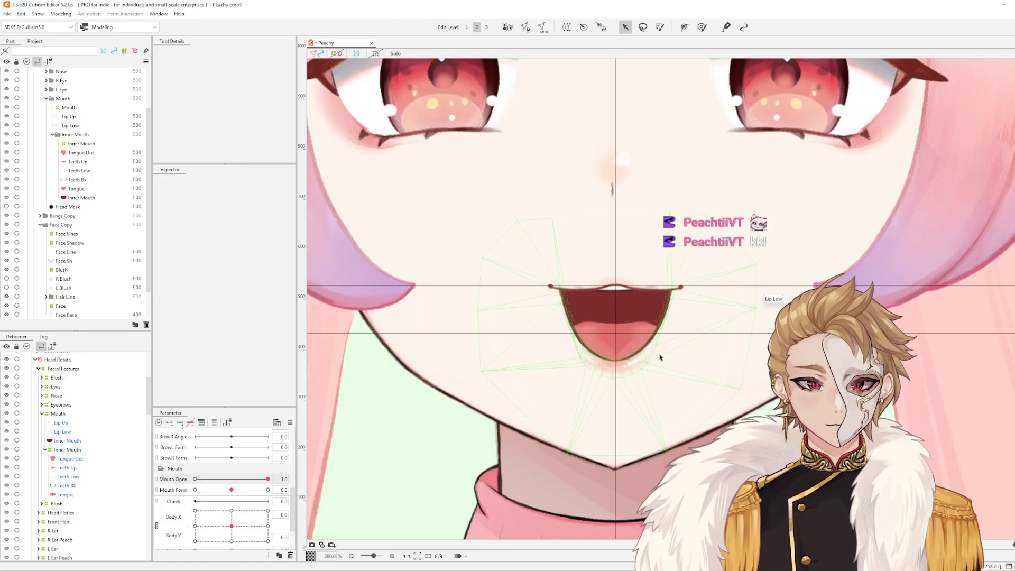
Examine Lip Low's bottom-centre path point and the overall mouth shape, comparing Mouth Open at 0 and 1.0 up close and at face distance
{"action": "left_click", "coordinate": [641, 341]}
{"action": "scroll", "coordinate": [643, 349], "scroll_direction": "up", "scroll_amount": 3}
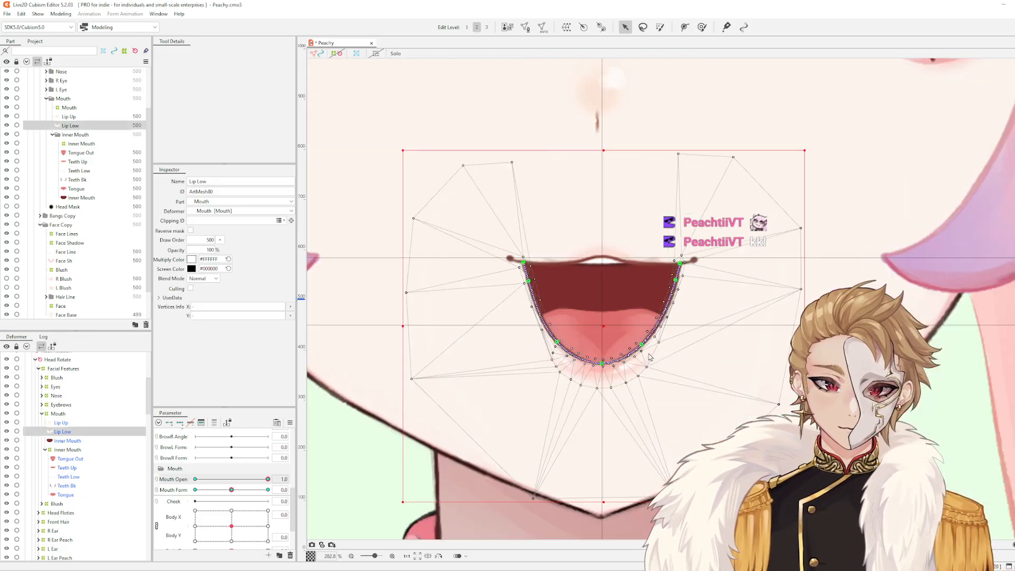
{"action": "left_click", "coordinate": [582, 368]}
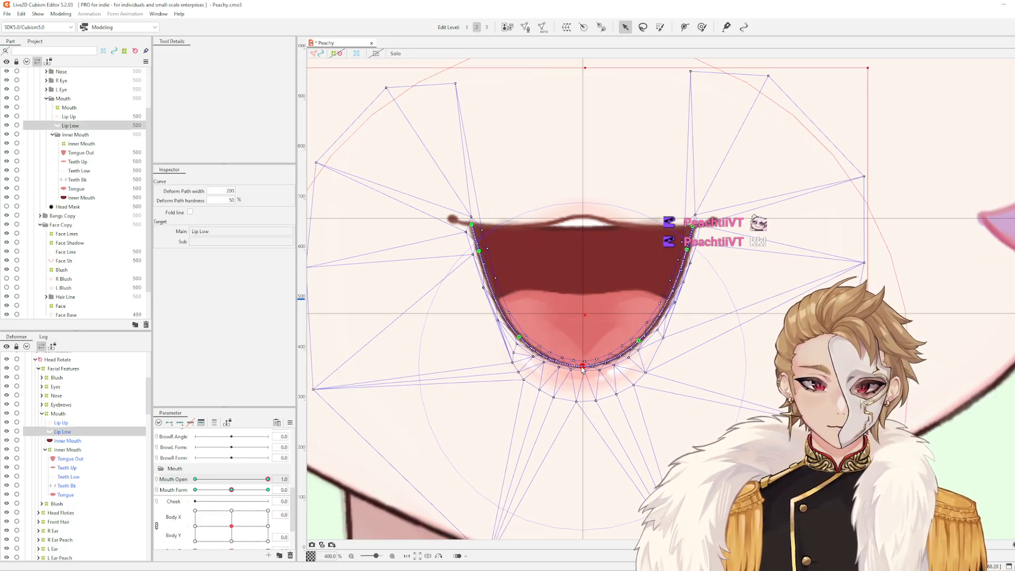
{"action": "scroll", "coordinate": [582, 368], "scroll_direction": "down", "scroll_amount": 6}
{"action": "left_click", "coordinate": [931, 297]}
{"action": "scroll", "coordinate": [586, 320], "scroll_direction": "up", "scroll_amount": 3}
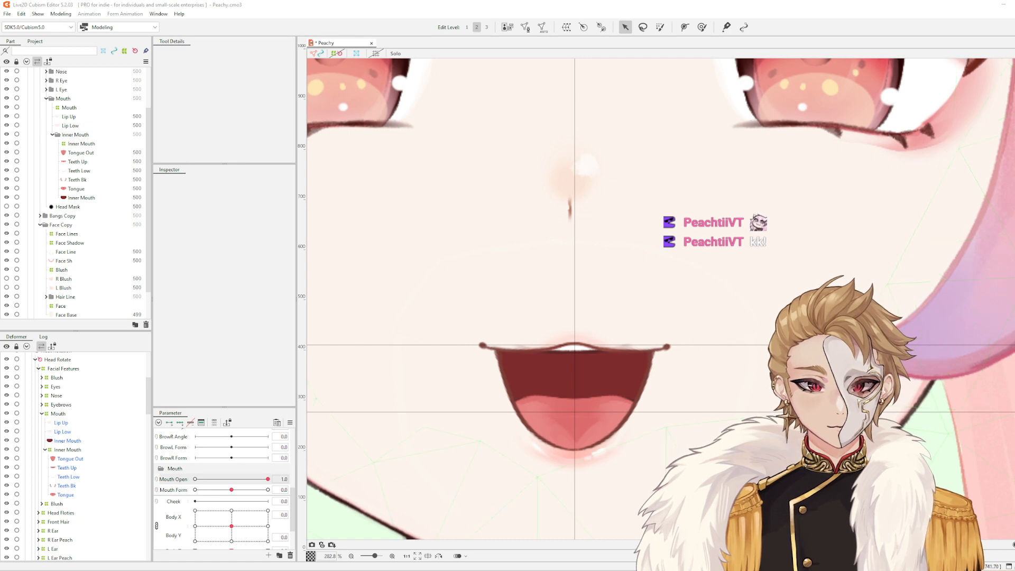
{"action": "scroll", "coordinate": [715, 391], "scroll_direction": "up", "scroll_amount": 2}
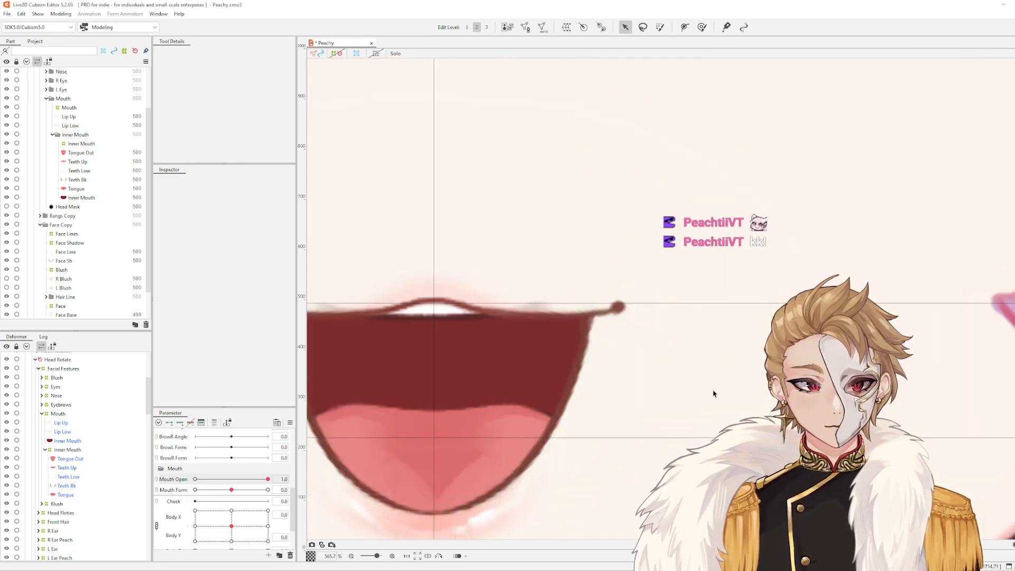
{"action": "scroll", "coordinate": [591, 423], "scroll_direction": "down", "scroll_amount": 2}
{"action": "scroll", "coordinate": [721, 344], "scroll_direction": "up", "scroll_amount": 2}
{"action": "scroll", "coordinate": [724, 344], "scroll_direction": "up", "scroll_amount": 2}
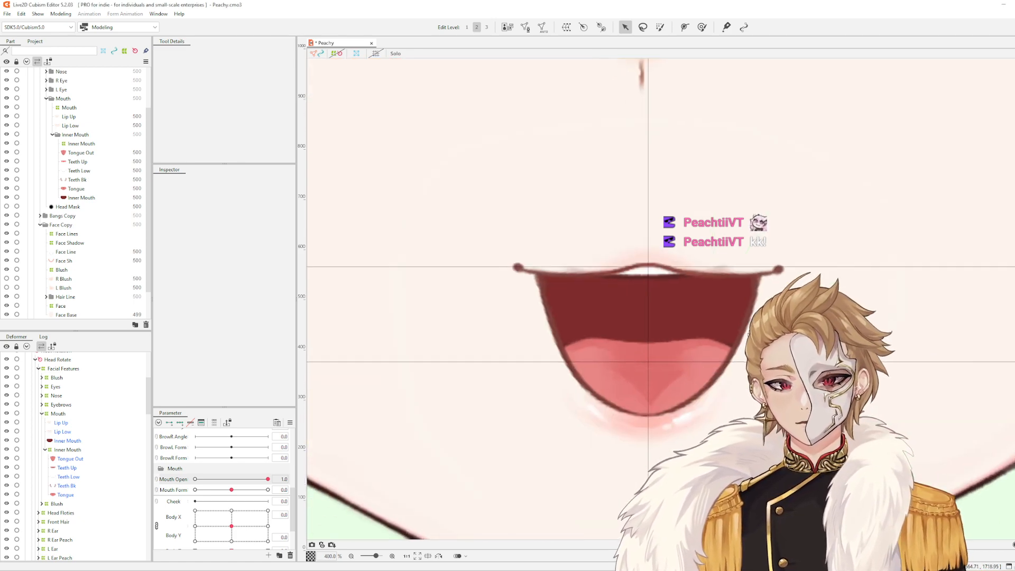
{"action": "left_click_drag", "start_coordinate": [268, 479], "coordinate": [195, 479]}
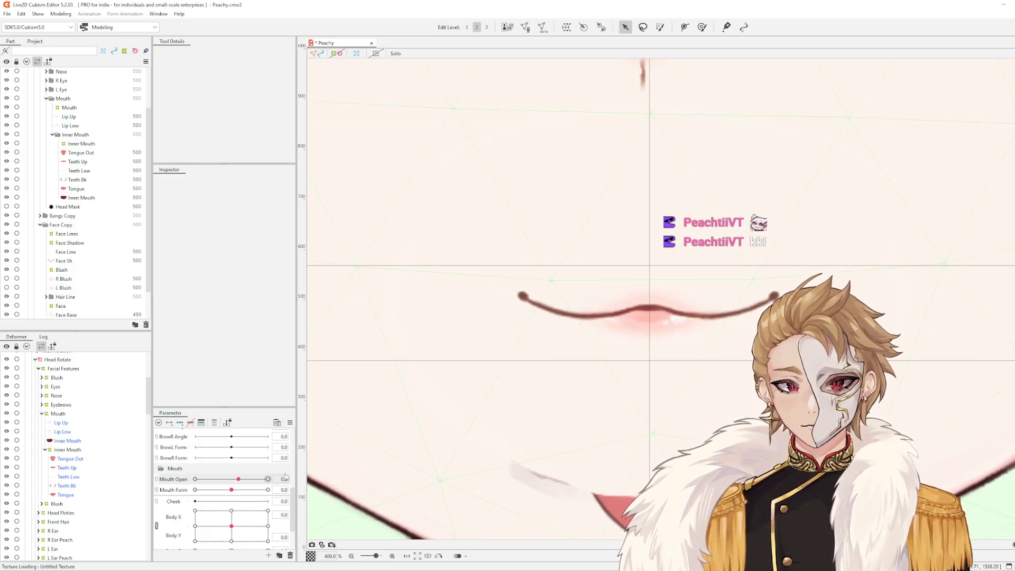
{"action": "left_click", "coordinate": [268, 479]}
{"action": "scroll", "coordinate": [693, 341], "scroll_direction": "down", "scroll_amount": 3}
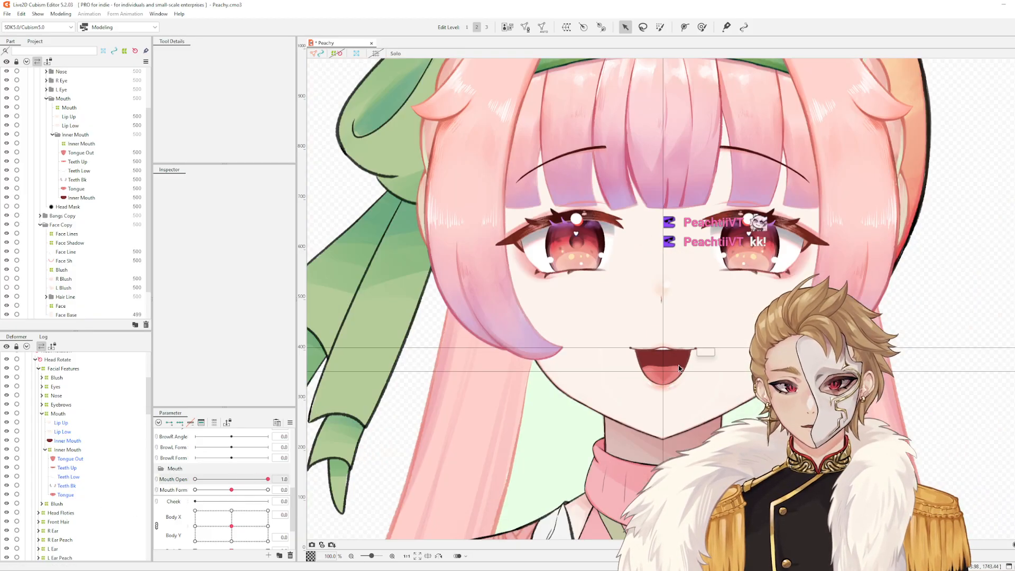
{"action": "scroll", "coordinate": [693, 341], "scroll_direction": "up", "scroll_amount": 1}
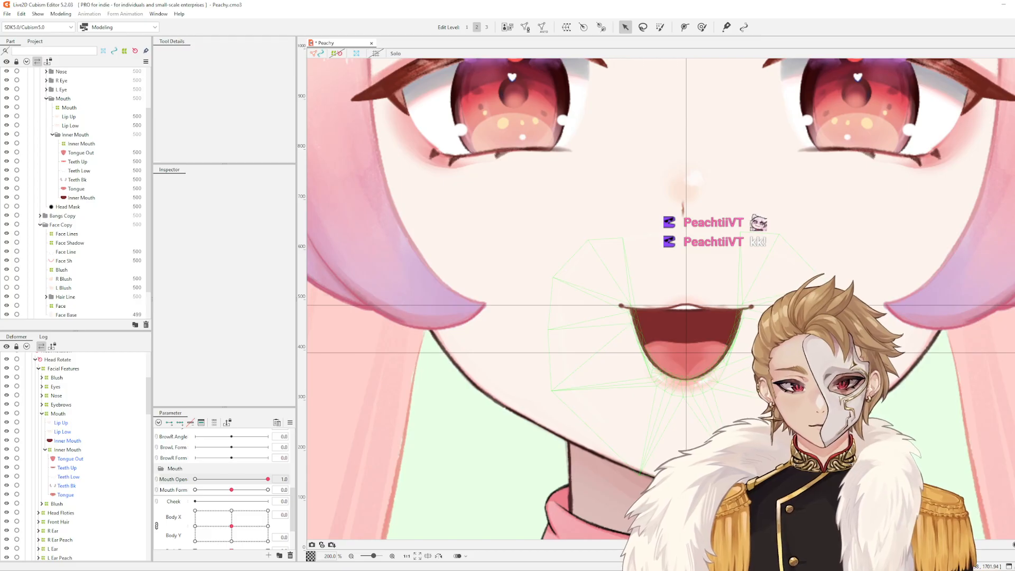
Delete the two horizontal guides and the vertical guide in the Guide Settings
{"action": "key", "text": "Escape"}
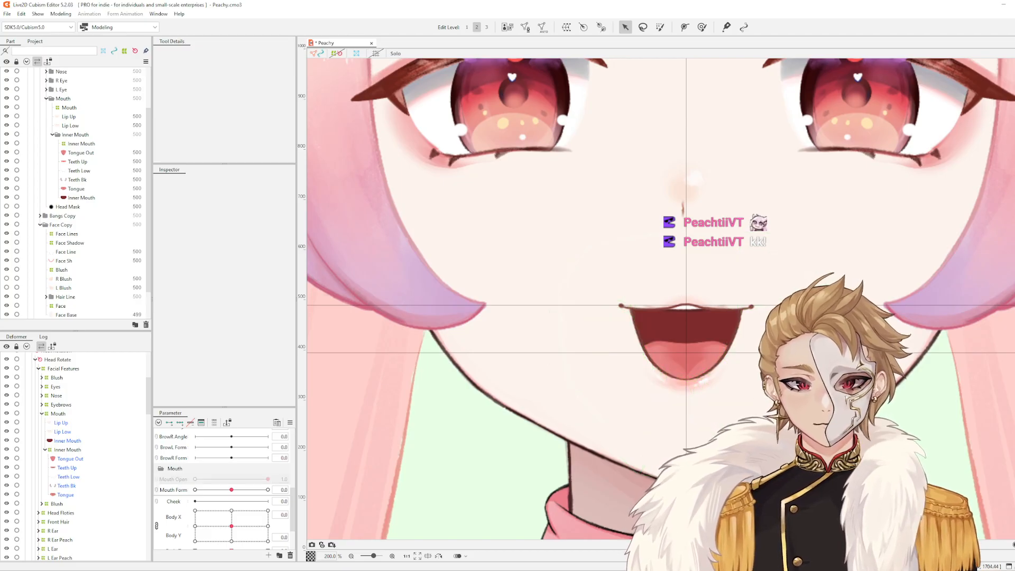
{"action": "mouse_move", "coordinate": [867, 435]}
{"action": "left_click", "coordinate": [932, 475]}
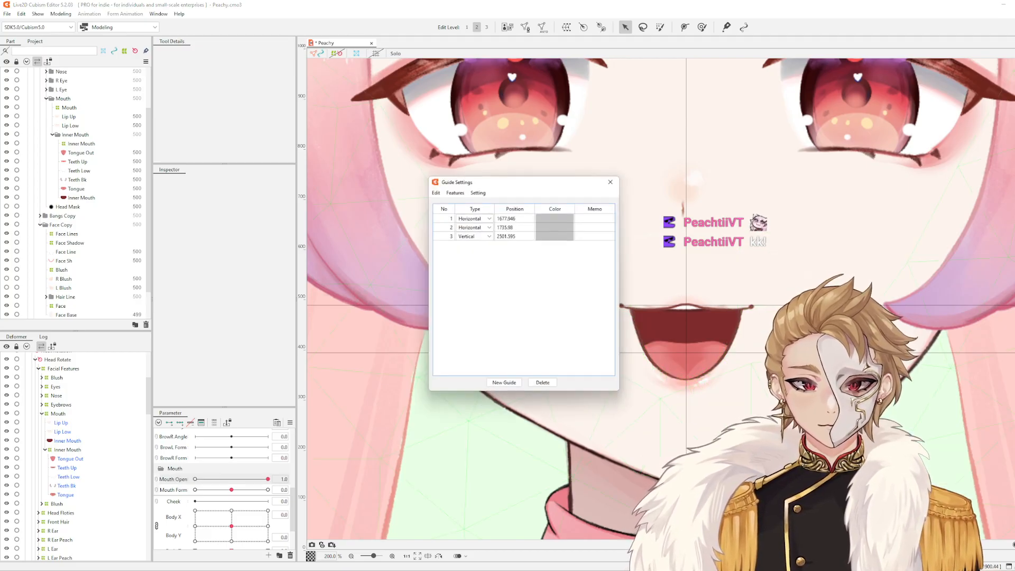
{"action": "left_click", "coordinate": [452, 218]}
{"action": "left_click", "coordinate": [452, 235], "text": "shift"}
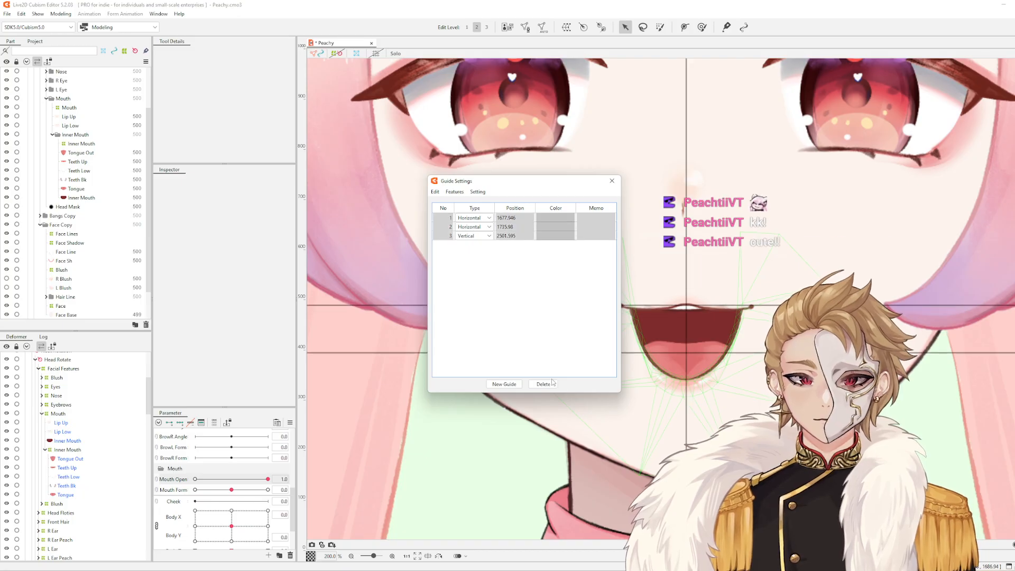
{"action": "left_click", "coordinate": [548, 384]}
{"action": "left_click", "coordinate": [612, 180]}
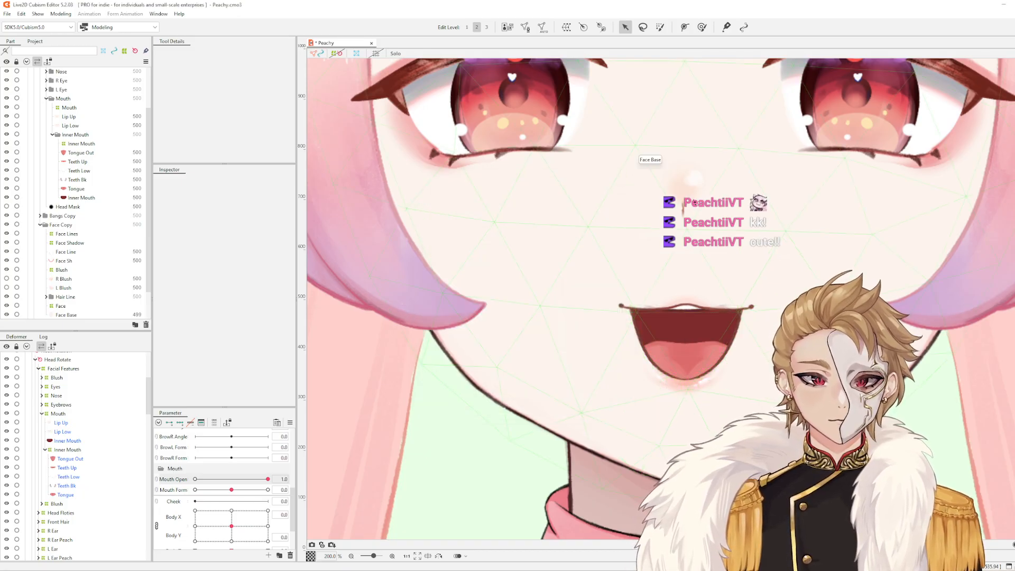
Preview the open mouth on a smiling face with both Eye Open parameters at 0 and both Eye Smile parameters at 1.0
{"action": "scroll", "coordinate": [701, 345], "scroll_direction": "down", "scroll_amount": 2}
{"action": "scroll", "coordinate": [700, 344], "scroll_direction": "down", "scroll_amount": 1}
{"action": "scroll", "coordinate": [233, 482], "scroll_direction": "up", "scroll_amount": 5}
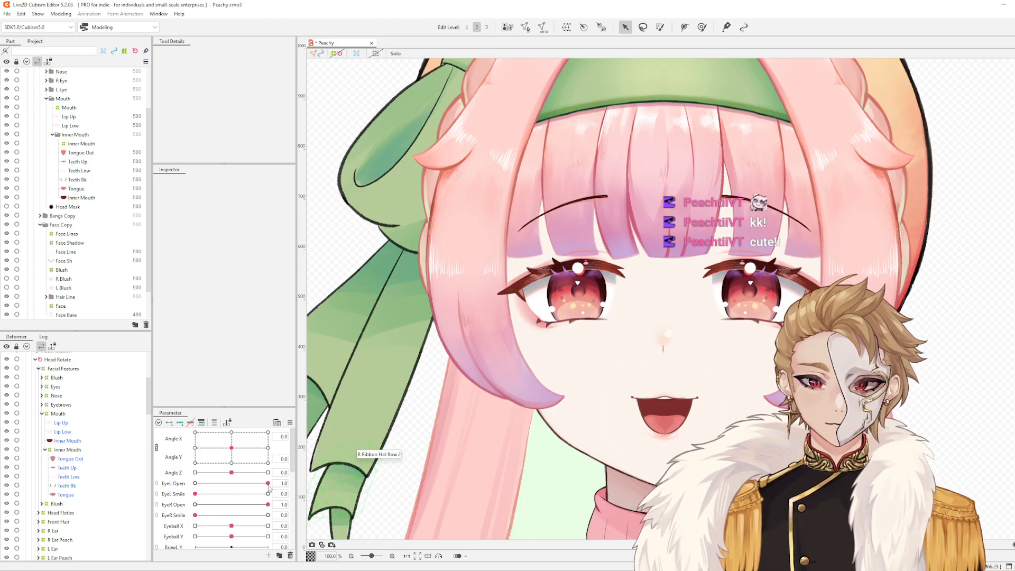
{"action": "left_click_drag", "start_coordinate": [268, 483], "coordinate": [360, 486]}
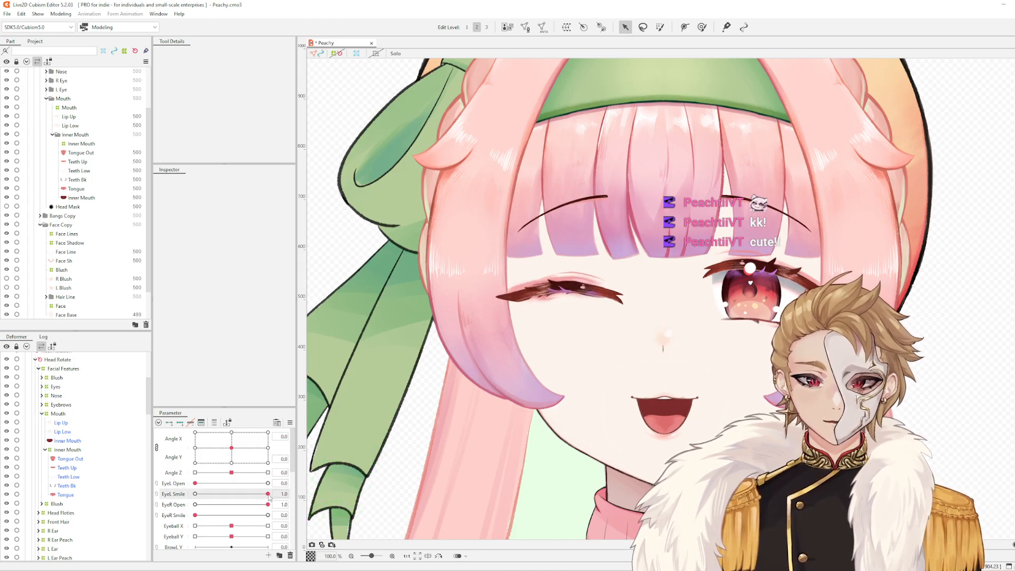
{"action": "left_click_drag", "start_coordinate": [268, 493], "coordinate": [268, 515]}
{"action": "left_click_drag", "start_coordinate": [839, 344], "coordinate": [800, 288]}
{"action": "scroll", "coordinate": [800, 288], "scroll_direction": "down", "scroll_amount": 2}
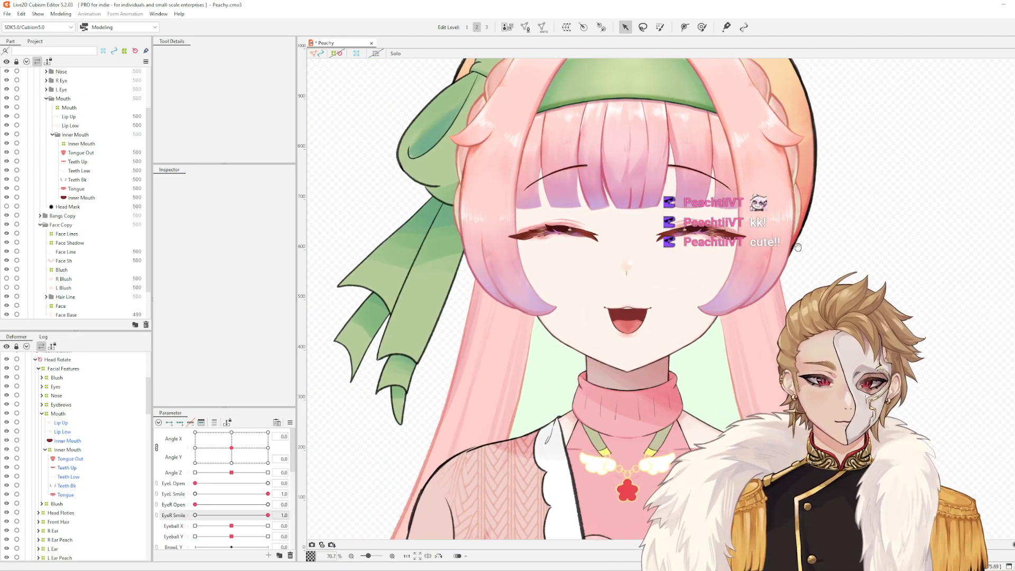
{"action": "scroll", "coordinate": [792, 256], "scroll_direction": "up", "scroll_amount": 2}
{"action": "left_click_drag", "start_coordinate": [792, 254], "coordinate": [844, 230]}
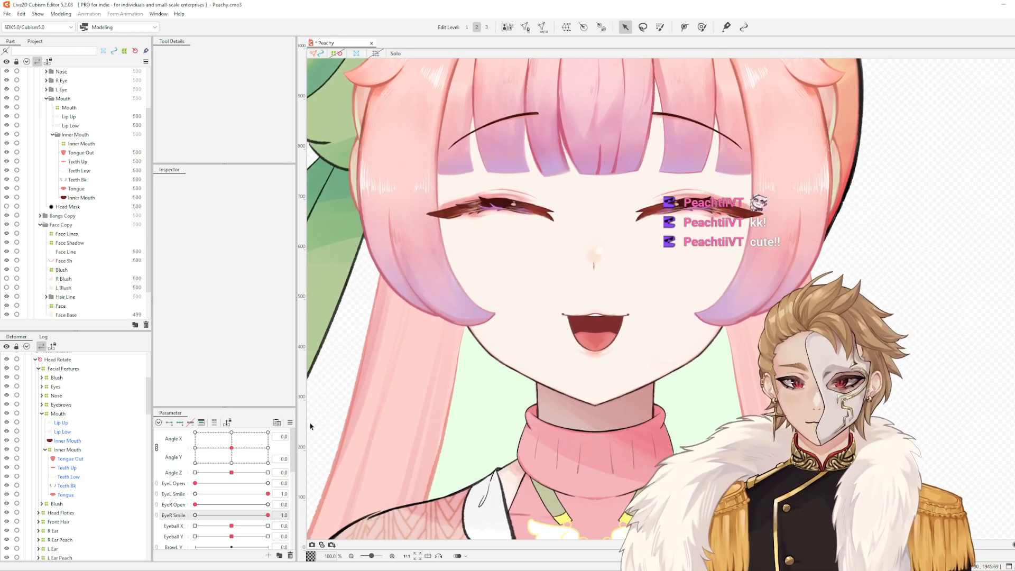
Reset all model parameters to their default values and bring the Mouth parameters into view
{"action": "left_click", "coordinate": [289, 422]}
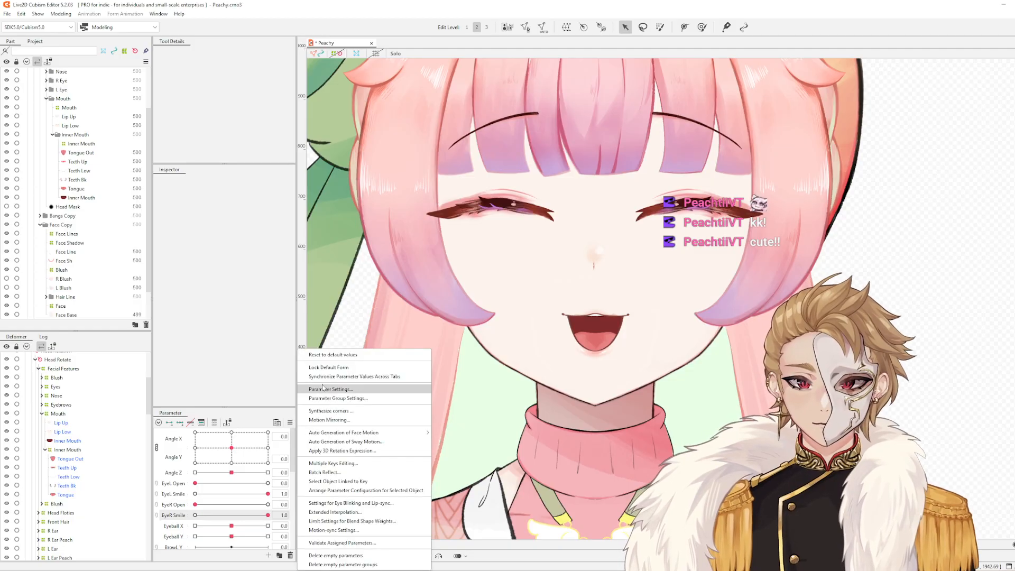
{"action": "left_click", "coordinate": [328, 354]}
{"action": "scroll", "coordinate": [233, 486], "scroll_direction": "down", "scroll_amount": 3}
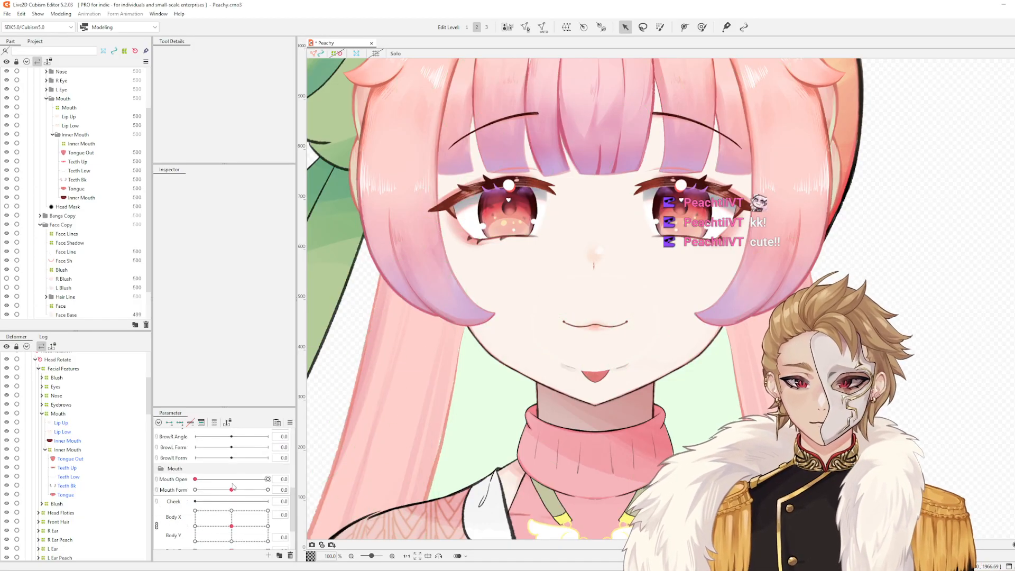
{"action": "scroll", "coordinate": [236, 483], "scroll_direction": "up", "scroll_amount": 2}
{"action": "scroll", "coordinate": [668, 340], "scroll_direction": "up", "scroll_amount": 4}
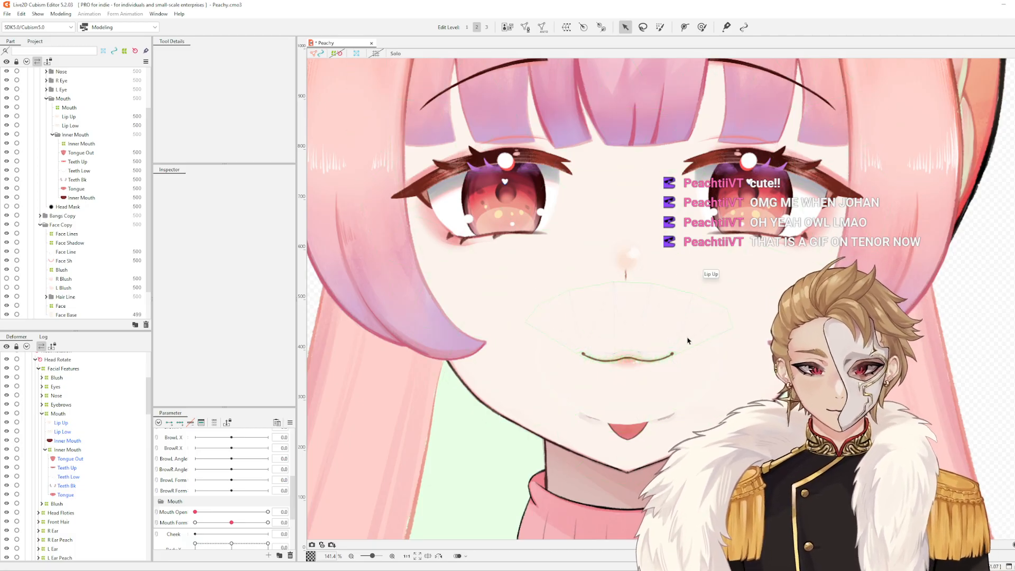
Preview the mouth opening by moving Mouth Open to 0.5 and back to 0
{"action": "left_click_drag", "start_coordinate": [199, 513], "coordinate": [108, 522]}
{"action": "left_click_drag", "start_coordinate": [195, 512], "coordinate": [233, 518]}
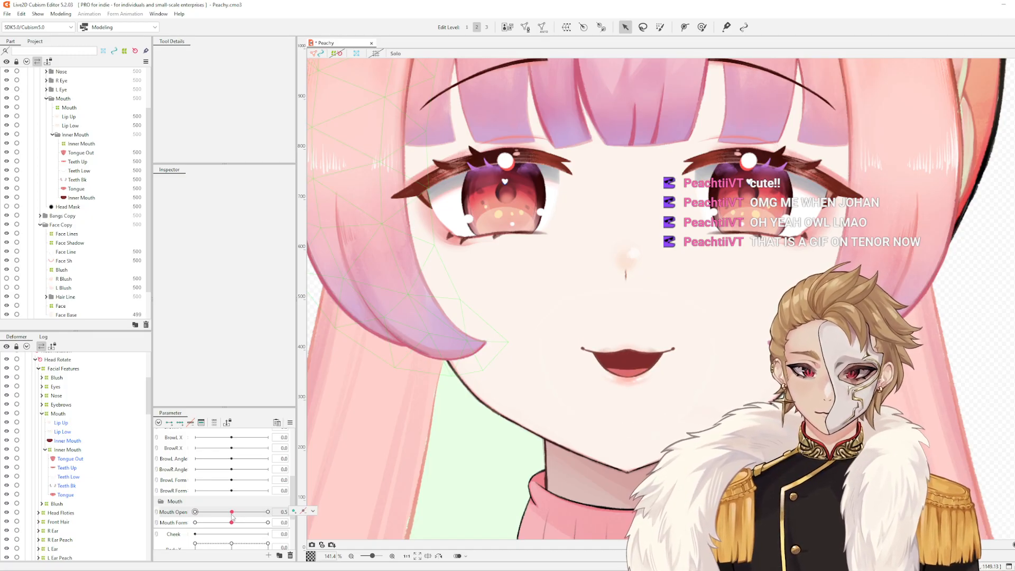
{"action": "left_click_drag", "start_coordinate": [233, 517], "coordinate": [152, 518]}
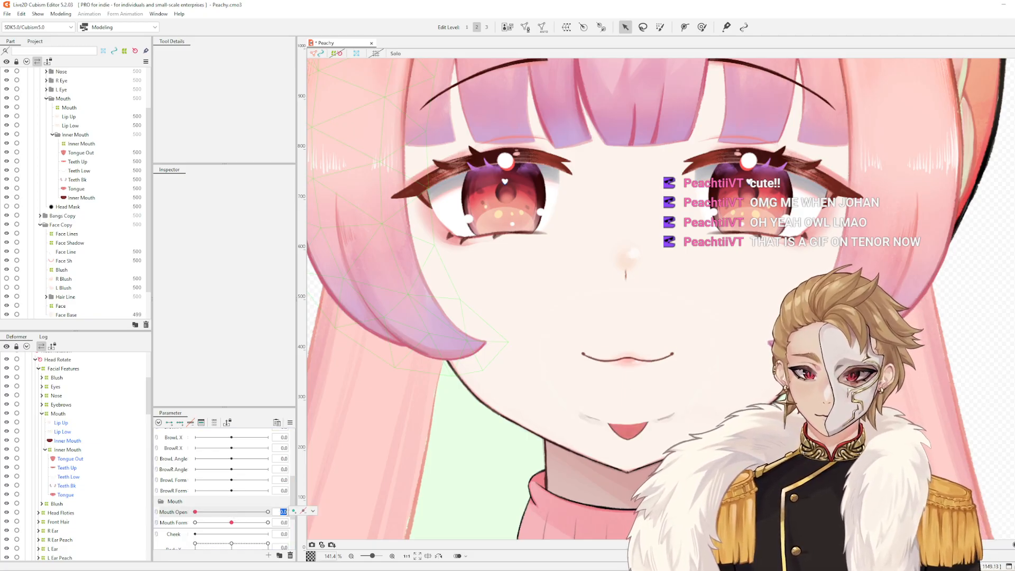
{"action": "left_click", "coordinate": [286, 512]}
{"action": "left_click", "coordinate": [322, 514]}
Select Lip Up and Lip Low and synthesize all four corners for Mouth Open and Mouth Form, referencing the default value
{"action": "scroll", "coordinate": [610, 352], "scroll_direction": "up", "scroll_amount": 2}
{"action": "left_click_drag", "start_coordinate": [619, 358], "coordinate": [595, 328]}
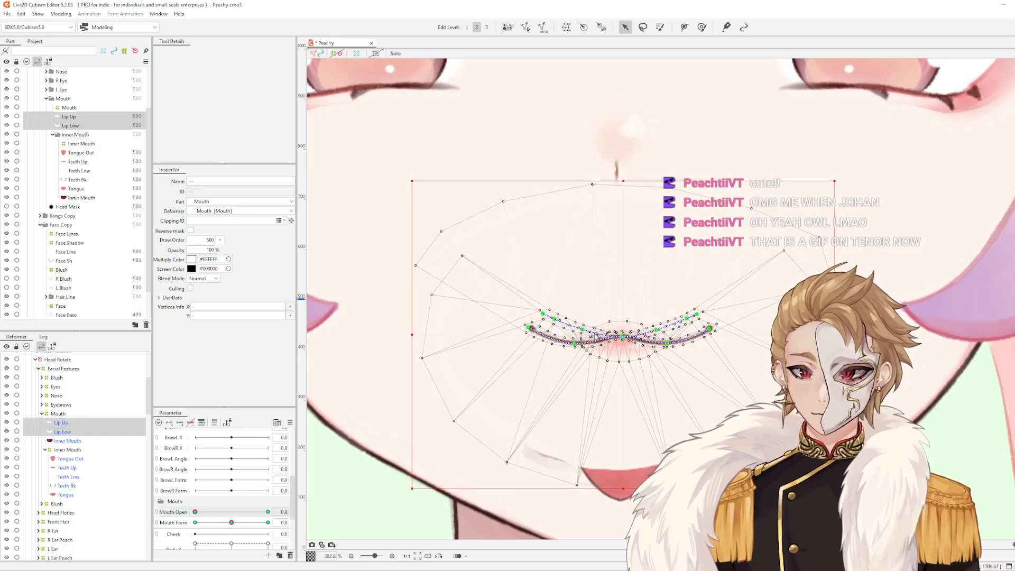
{"action": "key", "text": "ctrl+4"}
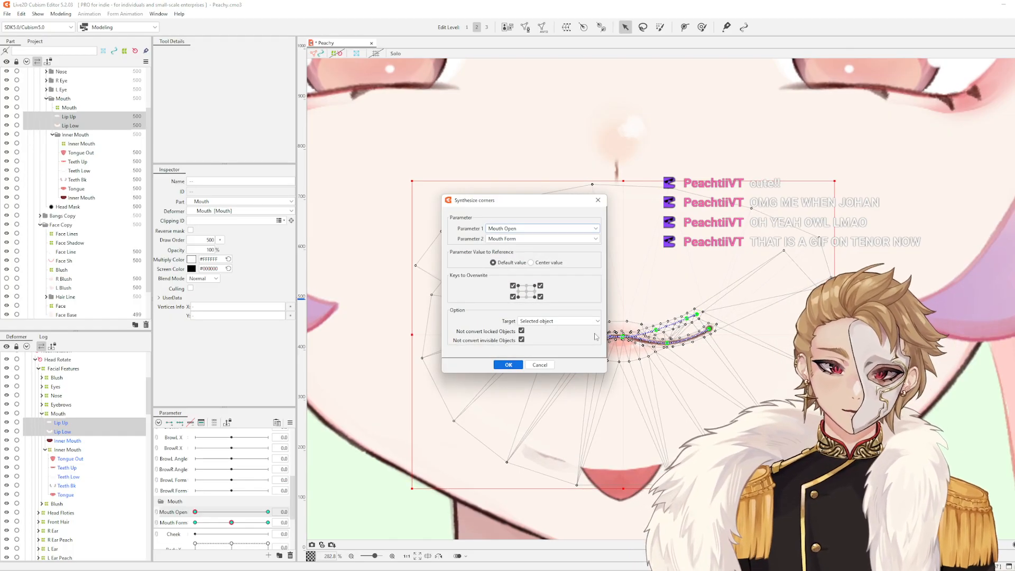
{"action": "left_click", "coordinate": [505, 365]}
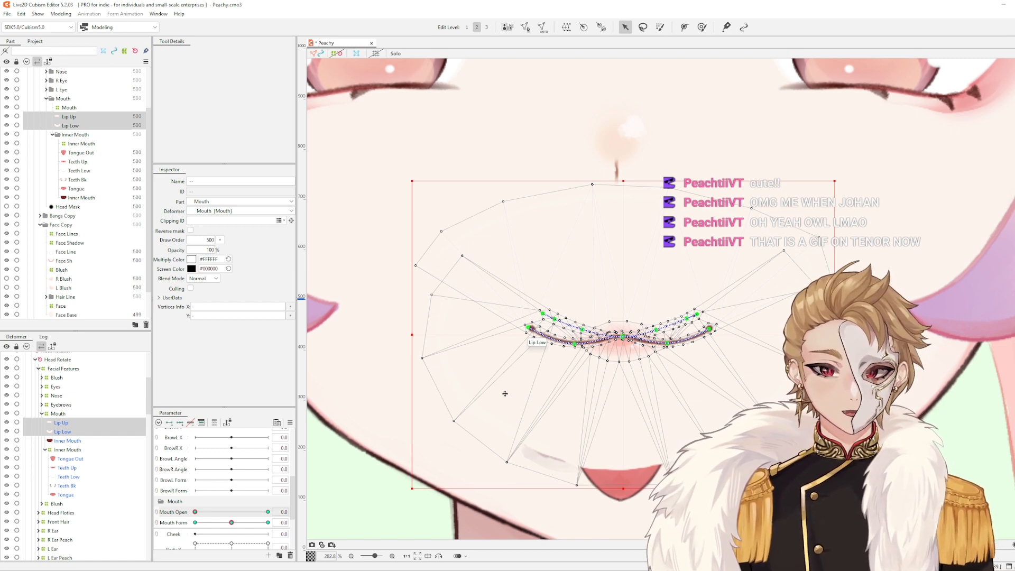
{"action": "scroll", "coordinate": [508, 404], "scroll_direction": "down", "scroll_amount": 2}
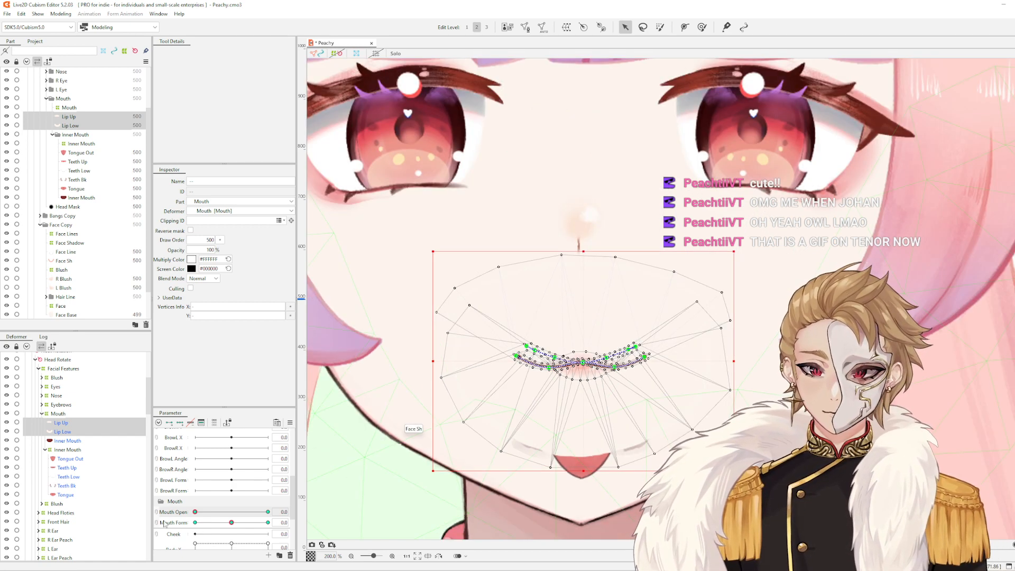
{"action": "left_click", "coordinate": [157, 517]}
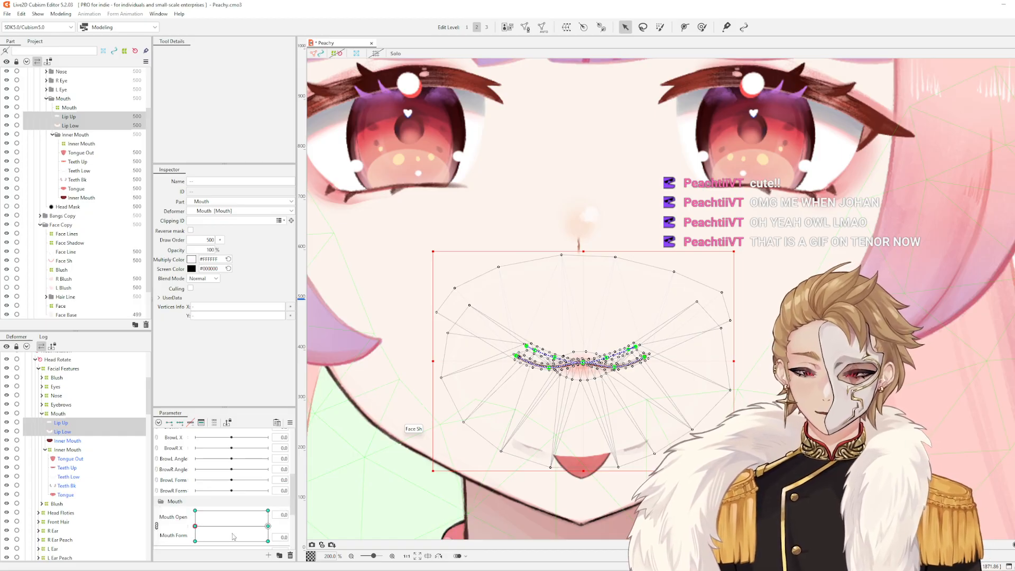
{"action": "left_click_drag", "start_coordinate": [613, 403], "coordinate": [615, 403]}
{"action": "left_click", "coordinate": [156, 526]}
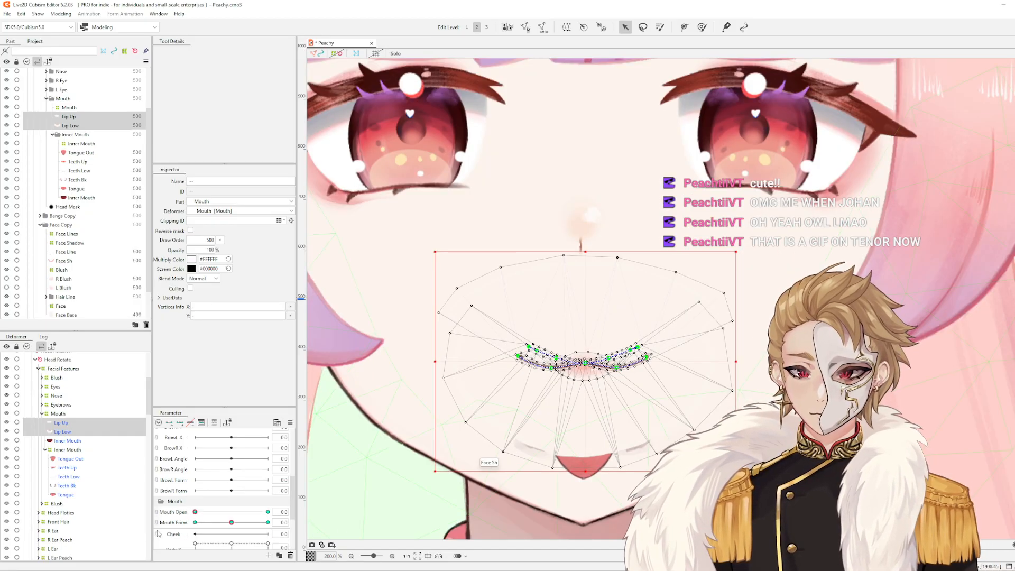
Deselect the lips, preview the mouth with different Mouth Open and Mouth Form values, and restore the parameter defaults
{"action": "scroll", "coordinate": [590, 377], "scroll_direction": "up", "scroll_amount": 2}
{"action": "left_click", "coordinate": [590, 377]}
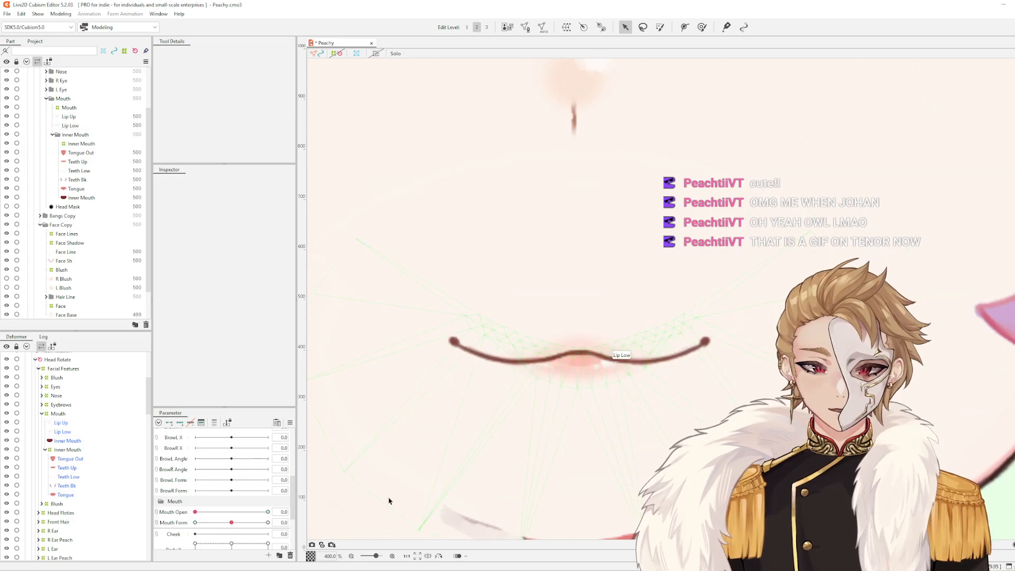
{"action": "left_click_drag", "start_coordinate": [196, 512], "coordinate": [311, 502]}
{"action": "scroll", "coordinate": [498, 443], "scroll_direction": "down", "scroll_amount": 2}
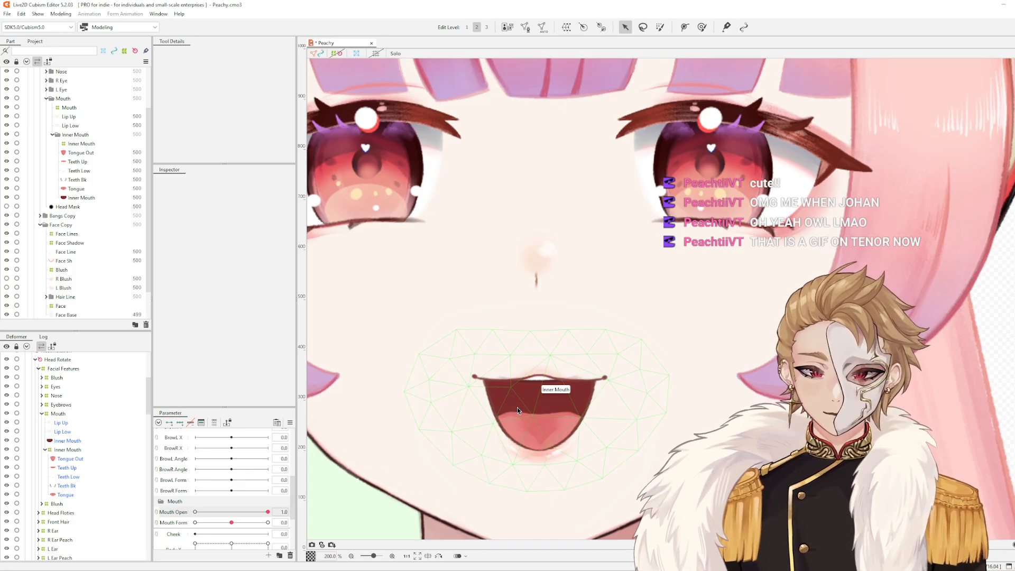
{"action": "left_click_drag", "start_coordinate": [231, 522], "coordinate": [200, 523]}
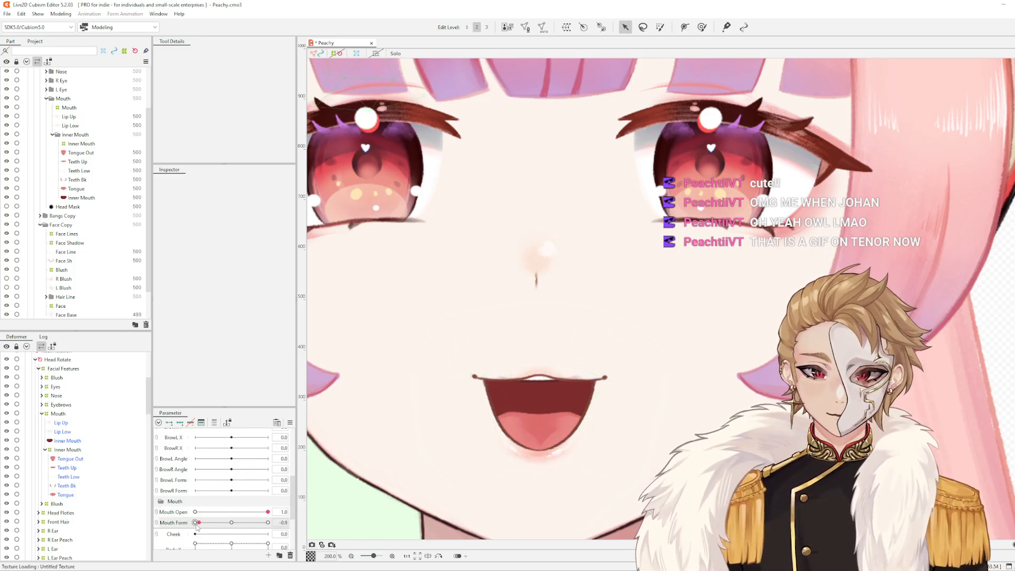
{"action": "left_click_drag", "start_coordinate": [267, 512], "coordinate": [233, 531]}
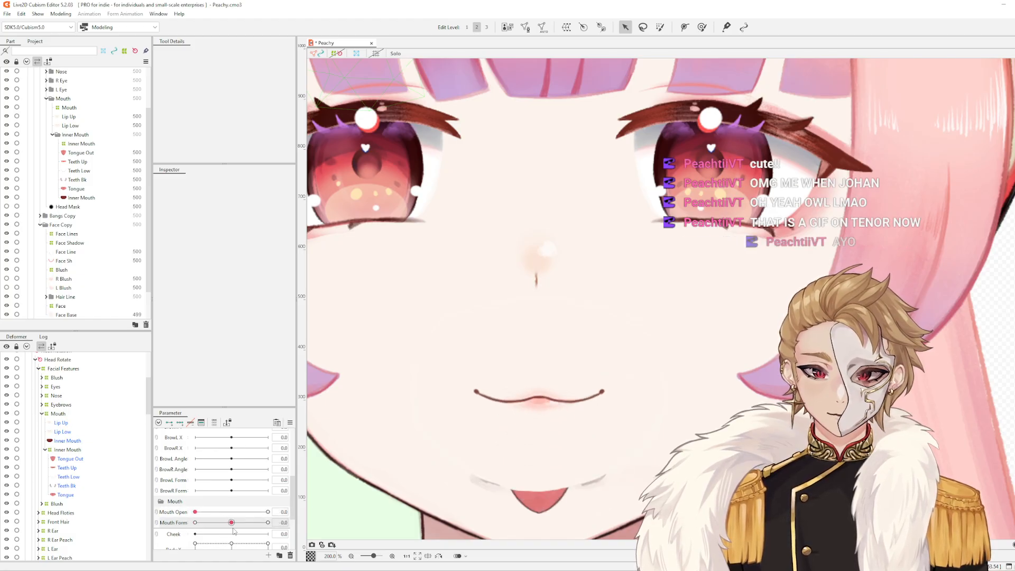
{"action": "left_click", "coordinate": [289, 422]}
{"action": "left_click", "coordinate": [362, 356]}
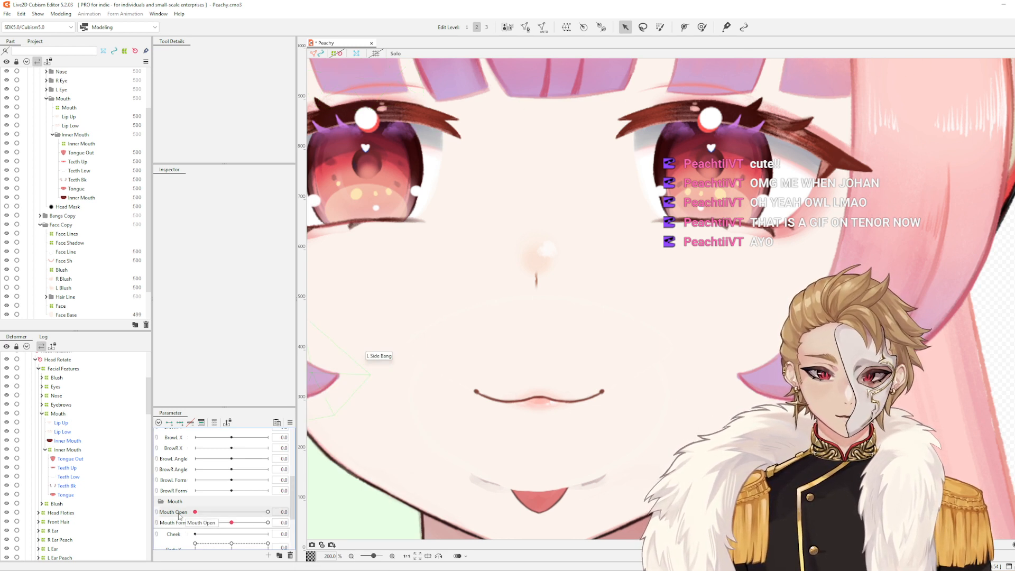
Set Mouth Open to 0.5 and add a key there for Lip Up and Lip Low
{"action": "right_click", "coordinate": [179, 513]}
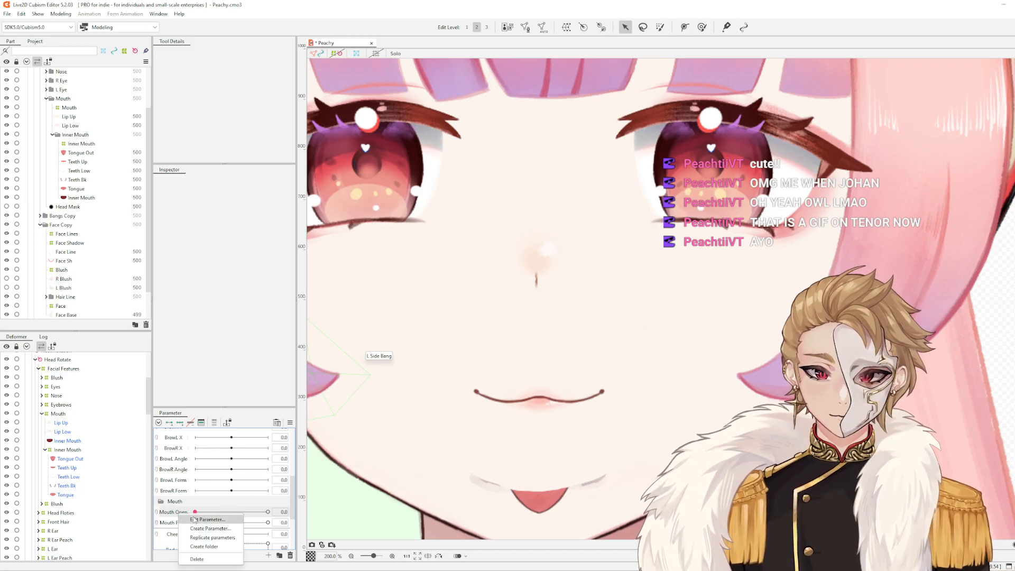
{"action": "left_click", "coordinate": [173, 514]}
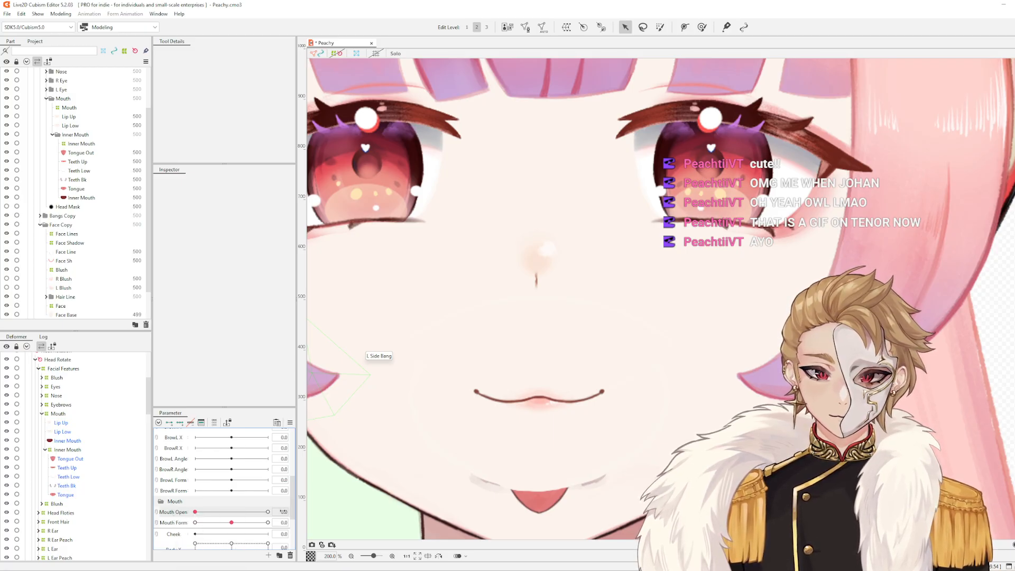
{"action": "left_click", "coordinate": [283, 512]}
{"action": "type", "text": "0.5"}
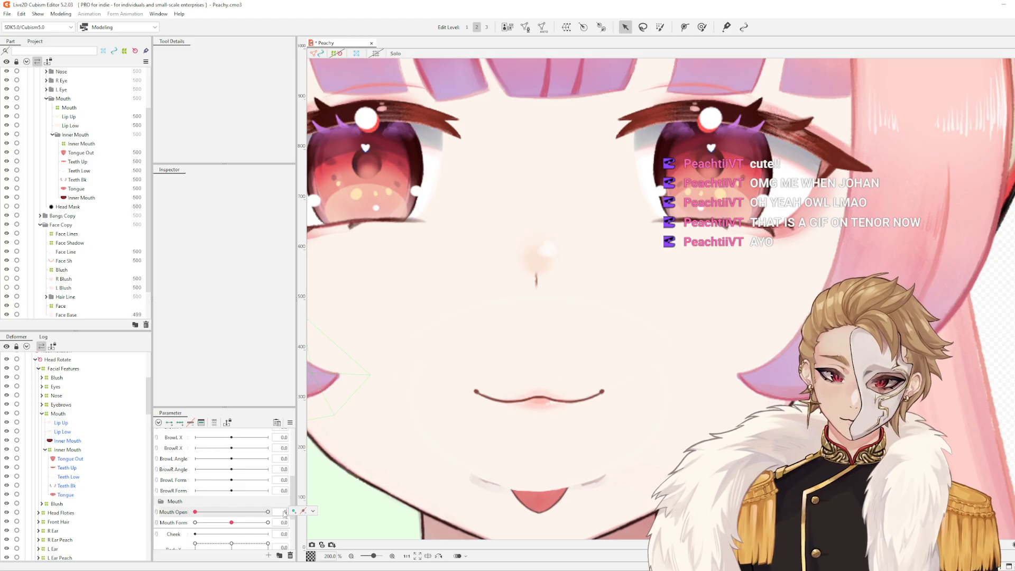
{"action": "key", "text": "Return"}
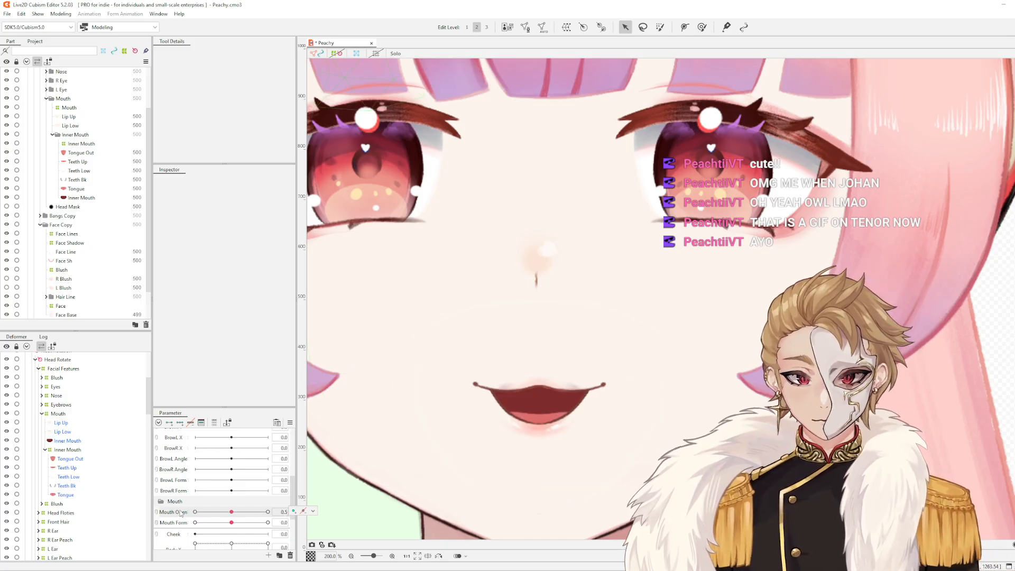
{"action": "left_click", "coordinate": [326, 513]}
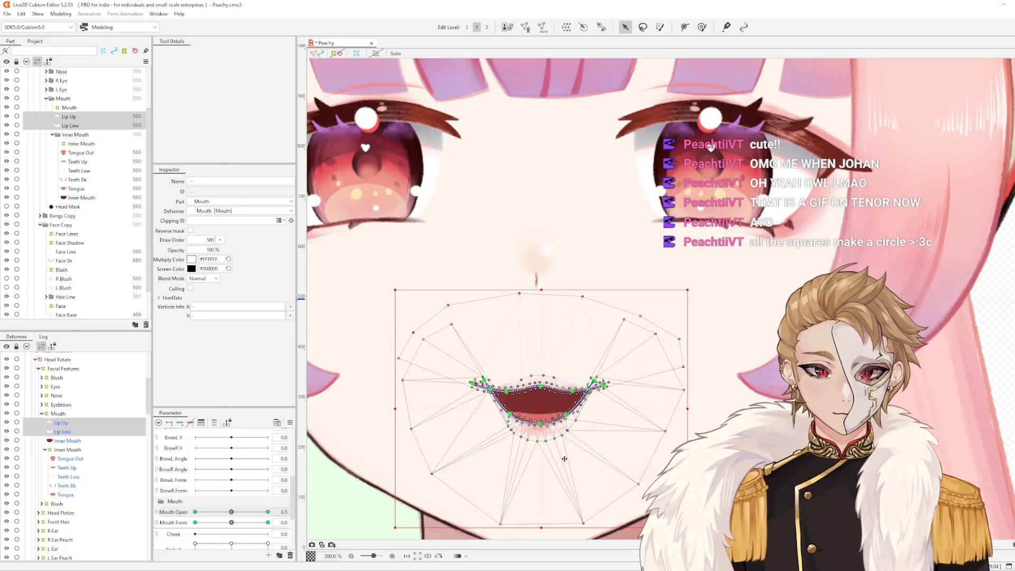
Examine the curves and mesh of Lip Up and Lip Low at Mouth Open 0.5 with neutral Mouth Form
{"action": "scroll", "coordinate": [552, 414], "scroll_direction": "up", "scroll_amount": 3}
{"action": "scroll", "coordinate": [552, 414], "scroll_direction": "down", "scroll_amount": 3}
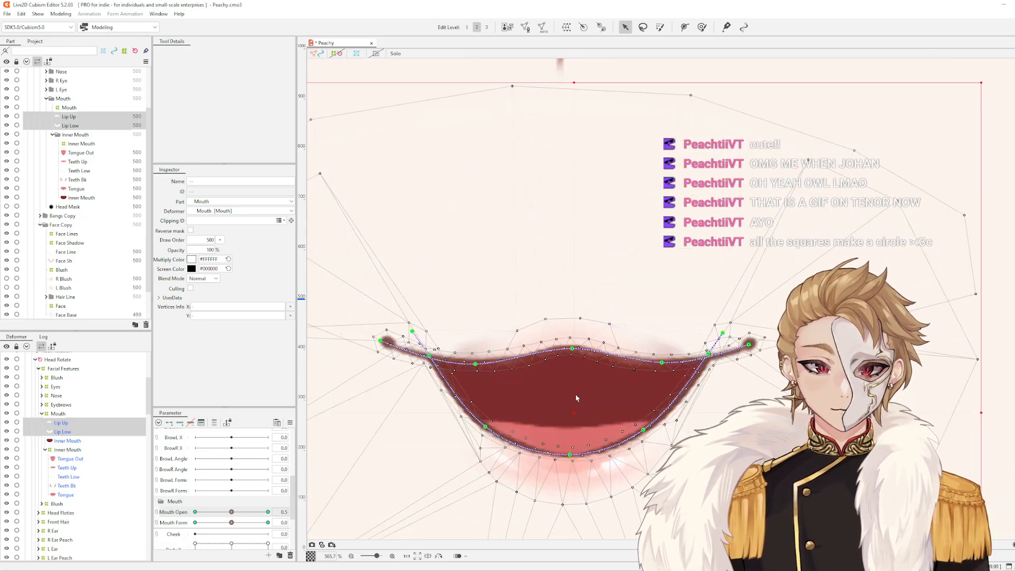
{"action": "scroll", "coordinate": [583, 397], "scroll_direction": "up", "scroll_amount": 3}
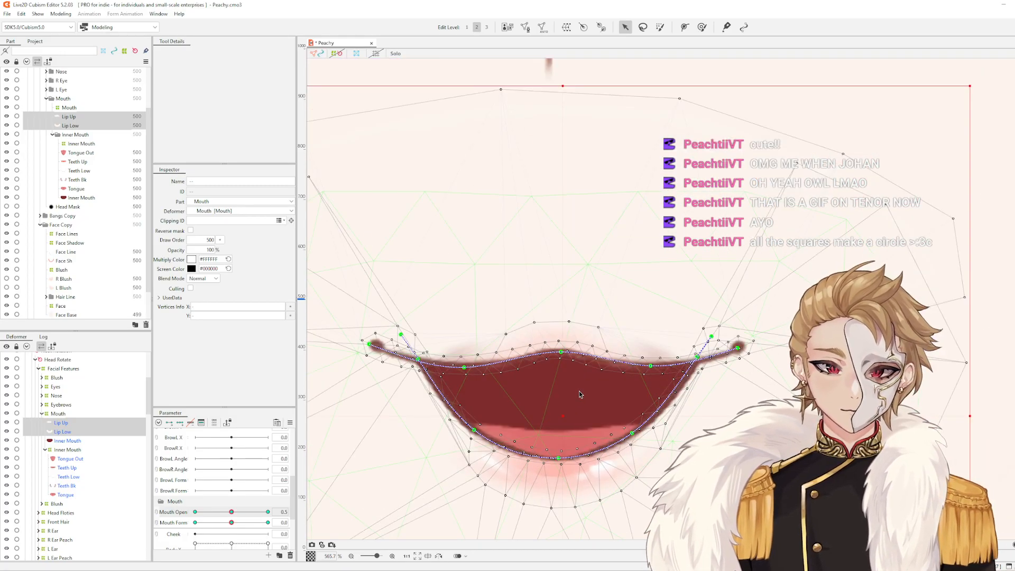
{"action": "scroll", "coordinate": [582, 394], "scroll_direction": "up", "scroll_amount": 2}
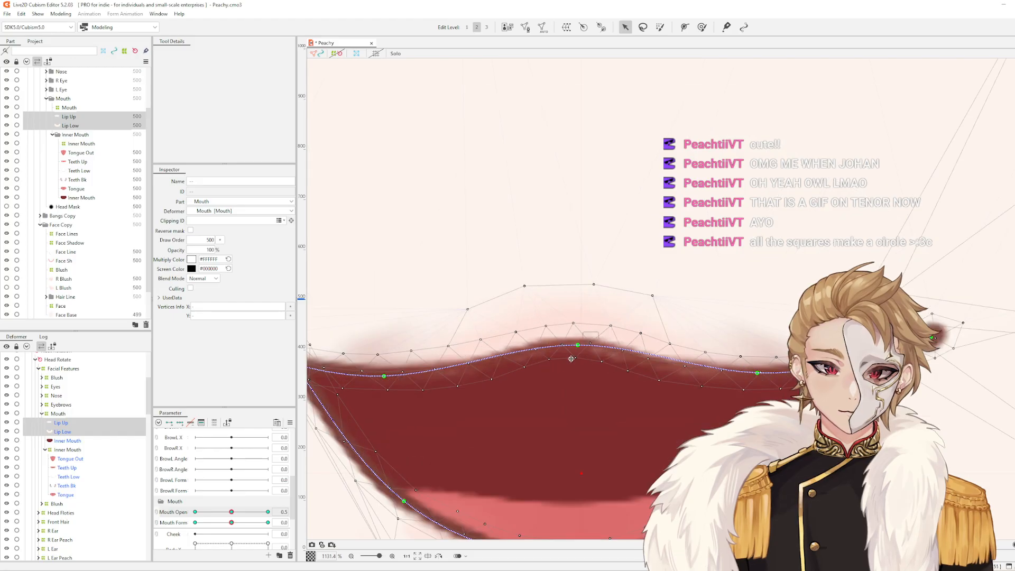
{"action": "scroll", "coordinate": [610, 408], "scroll_direction": "down", "scroll_amount": 2}
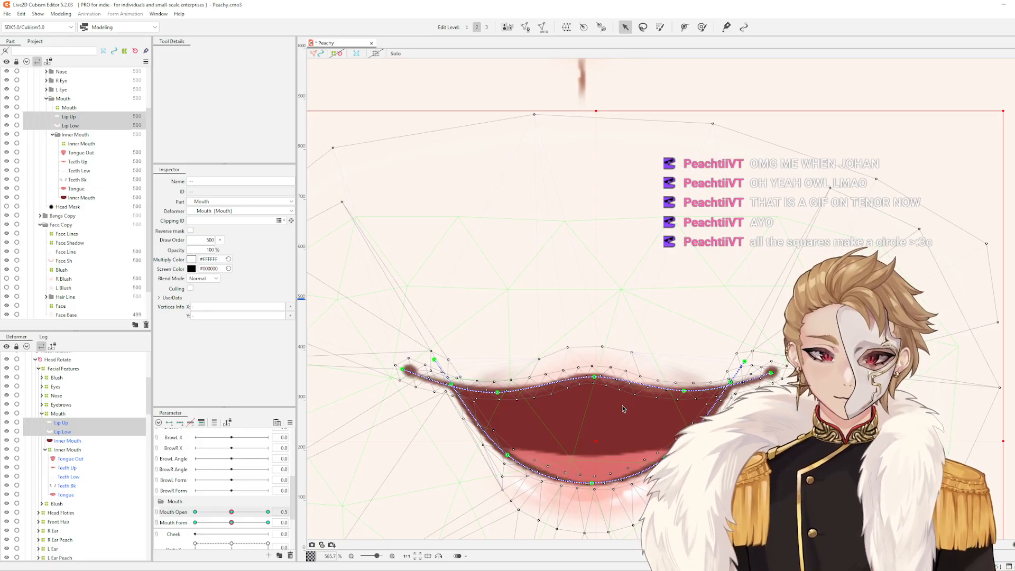
{"action": "scroll", "coordinate": [621, 392], "scroll_direction": "down", "scroll_amount": 2}
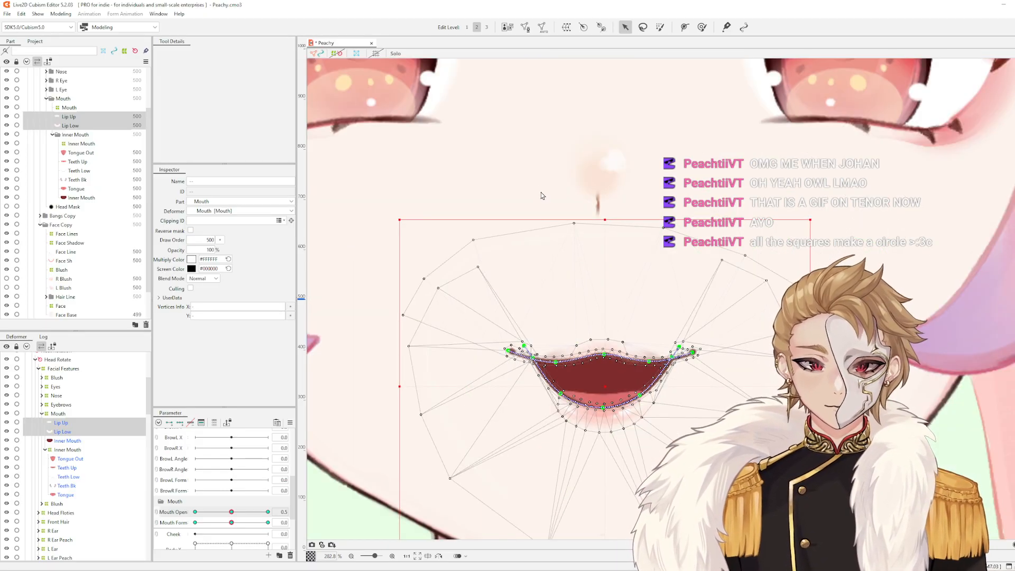
{"action": "left_click_drag", "start_coordinate": [564, 222], "coordinate": [544, 214]}
{"action": "scroll", "coordinate": [546, 218], "scroll_direction": "down", "scroll_amount": 1}
{"action": "left_click_drag", "start_coordinate": [584, 264], "coordinate": [592, 299]}
{"action": "scroll", "coordinate": [585, 302], "scroll_direction": "up", "scroll_amount": 1}
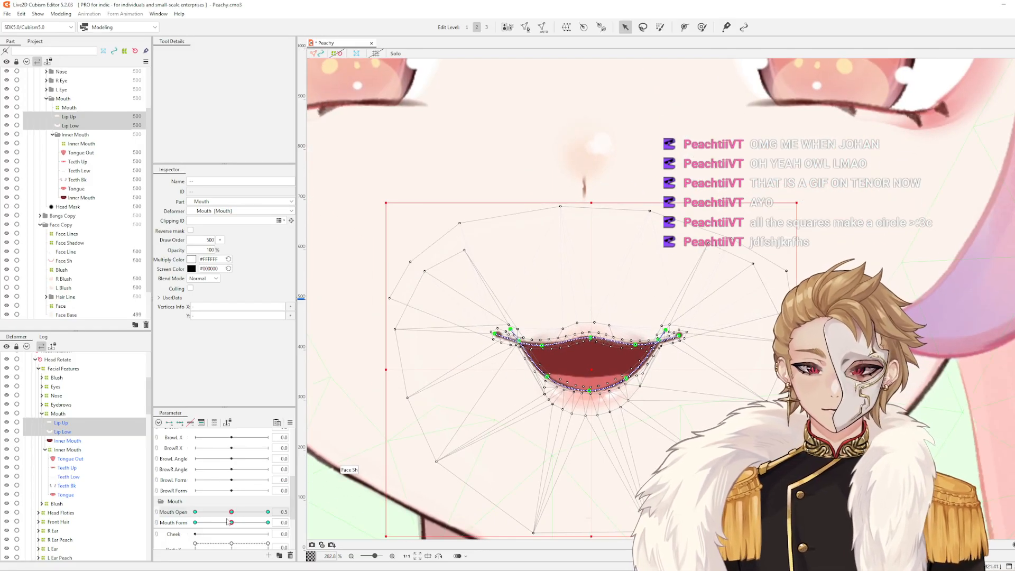
{"action": "mouse_move", "coordinate": [236, 514]}
{"action": "left_mouse_down"}
{"action": "mouse_move", "coordinate": [269, 515]}
{"action": "mouse_move", "coordinate": [168, 531]}
{"action": "mouse_move", "coordinate": [233, 524]}
{"action": "left_mouse_up"}
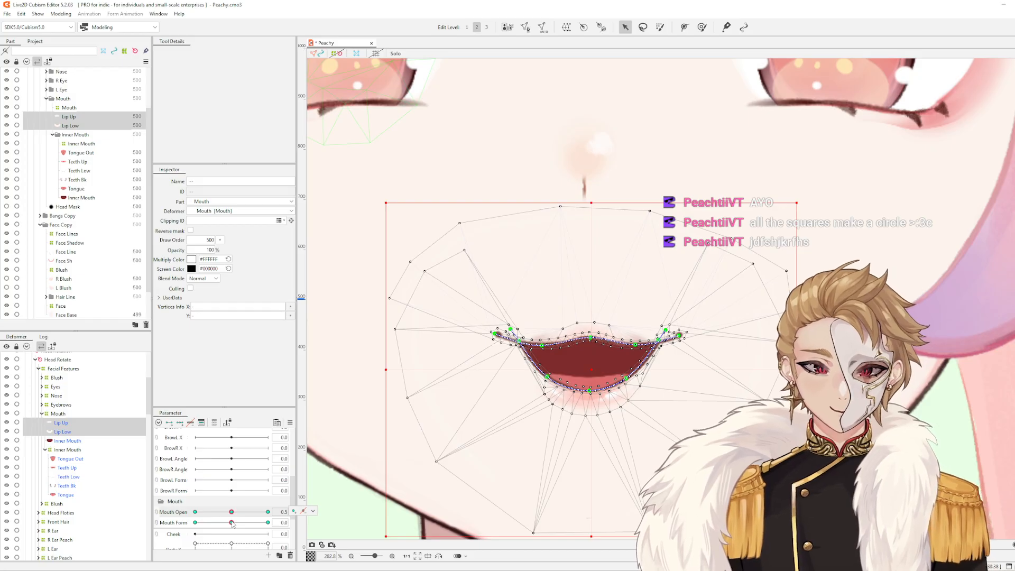
{"action": "scroll", "coordinate": [608, 323], "scroll_direction": "up", "scroll_amount": 2}
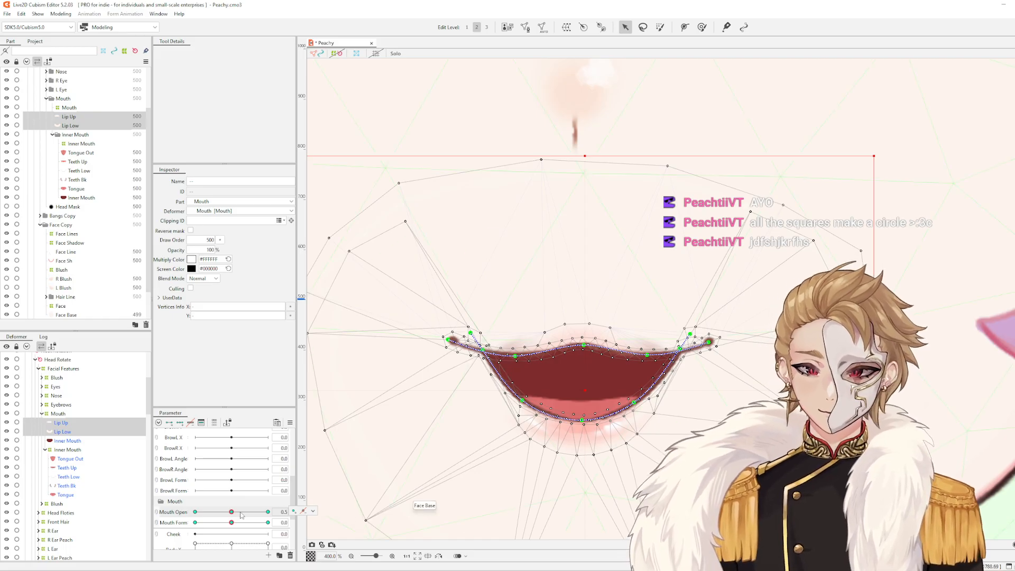
{"action": "mouse_move", "coordinate": [232, 512]}
{"action": "left_mouse_down"}
{"action": "mouse_move", "coordinate": [283, 512]}
{"action": "mouse_move", "coordinate": [176, 523]}
{"action": "mouse_move", "coordinate": [233, 524]}
{"action": "left_mouse_up"}
{"action": "scroll", "coordinate": [178, 522], "scroll_direction": "up", "scroll_amount": 1}
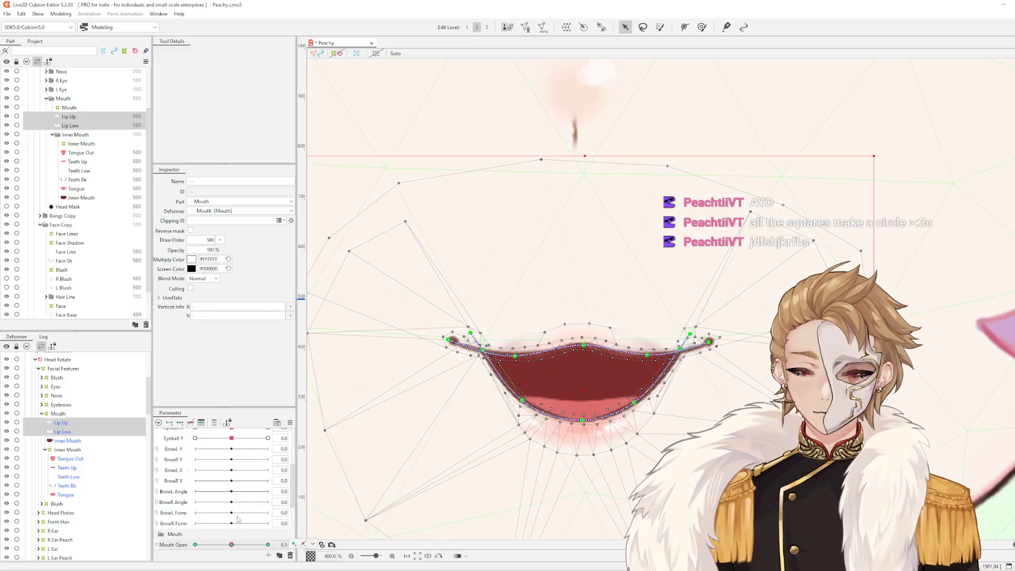
Synthesize all four corners of Mouth Open and Mouth Form again for the selected lips, referencing the default value
{"action": "scroll", "coordinate": [241, 521], "scroll_direction": "down", "scroll_amount": 3}
{"action": "key", "text": "ctrl+4"}
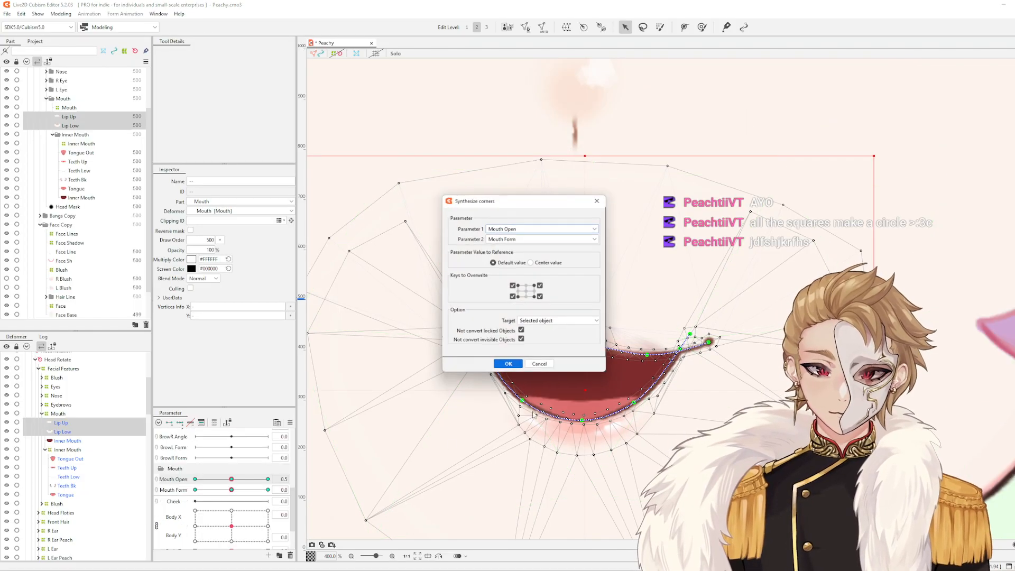
{"action": "left_click", "coordinate": [512, 366]}
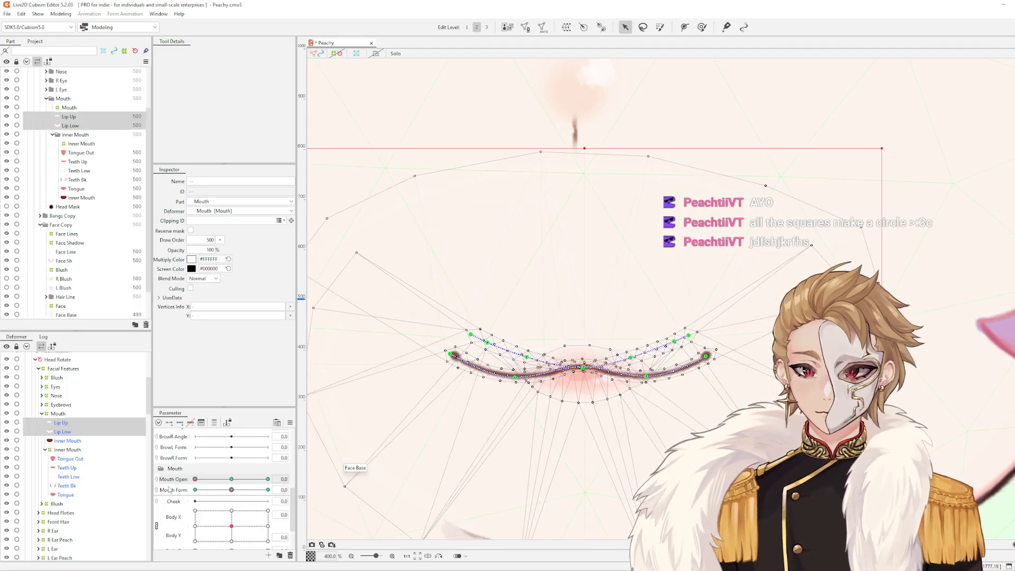
Link Mouth Open with Mouth Form, preview the lips across the combined grid, and reset the parameters to default
{"action": "left_click", "coordinate": [156, 482]}
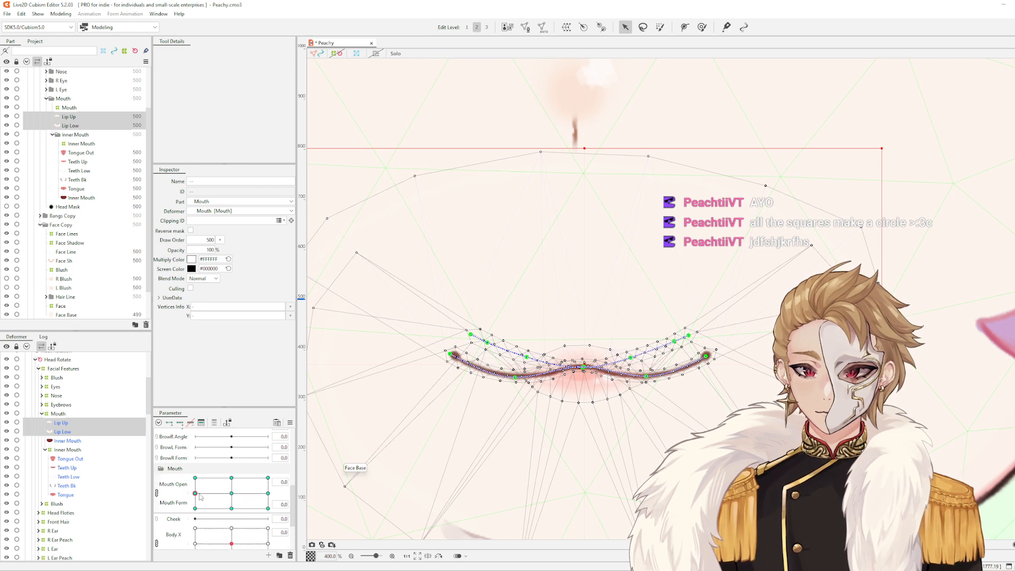
{"action": "left_click_drag", "start_coordinate": [195, 493], "coordinate": [231, 492]}
{"action": "left_click", "coordinate": [290, 422]}
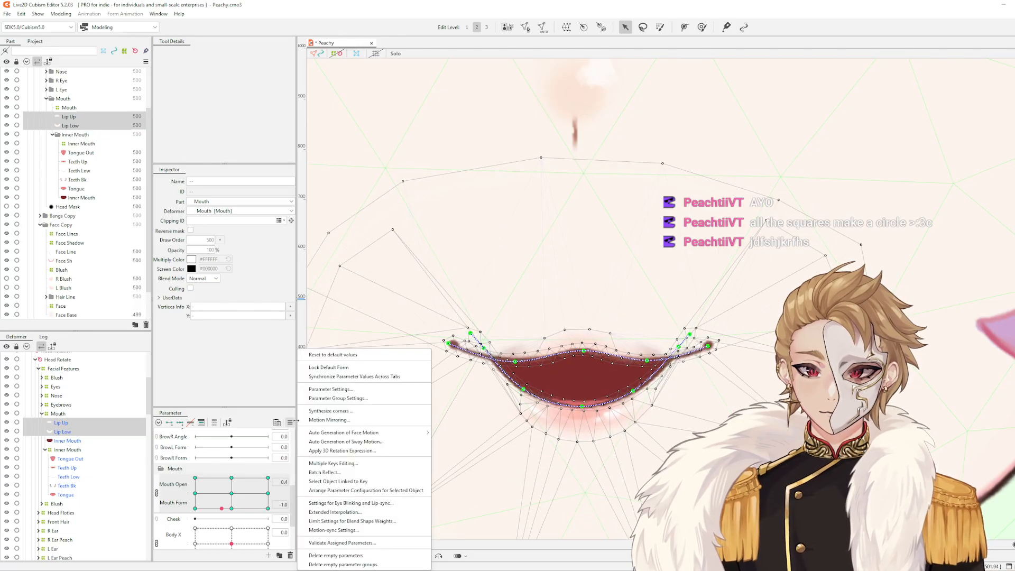
{"action": "left_click", "coordinate": [349, 356]}
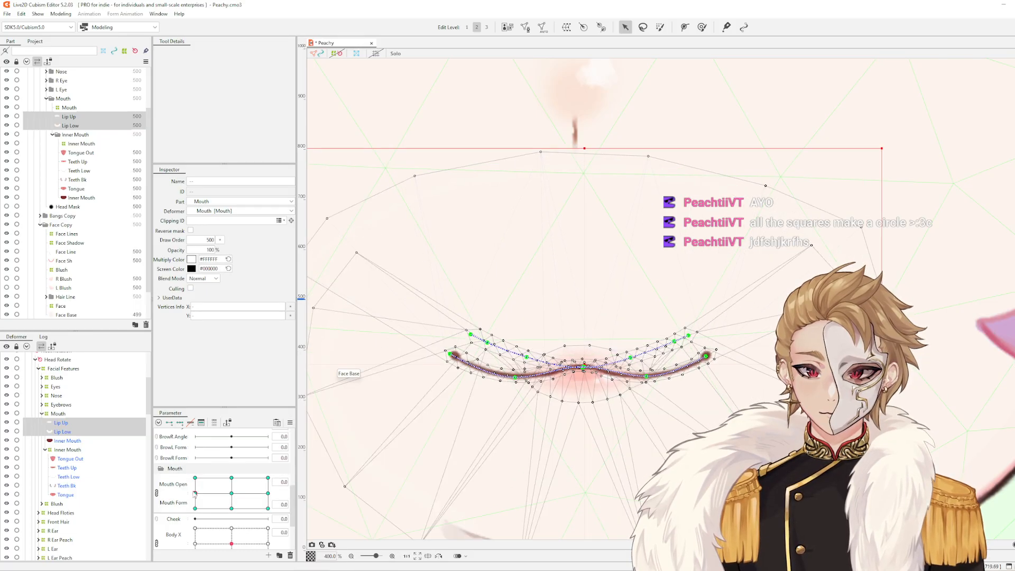
Unlink Mouth Open from Mouth Form and undo the lips' Mouth Open key at 0.5, returning Mouth Open to 0
{"action": "left_click", "coordinate": [156, 494]}
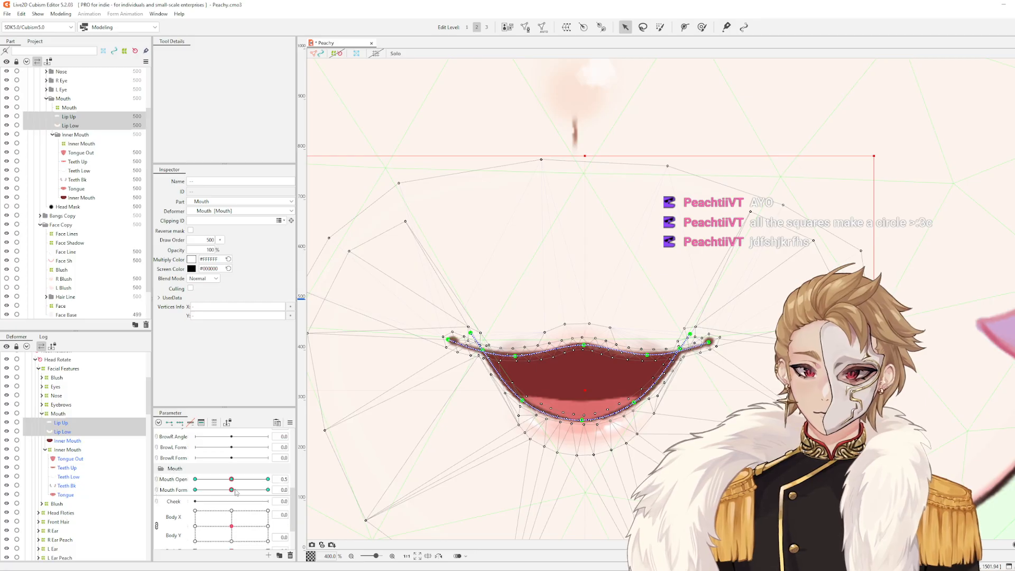
{"action": "left_click_drag", "start_coordinate": [208, 490], "coordinate": [268, 489]}
{"action": "left_click", "coordinate": [289, 422]}
{"action": "left_click", "coordinate": [351, 355]}
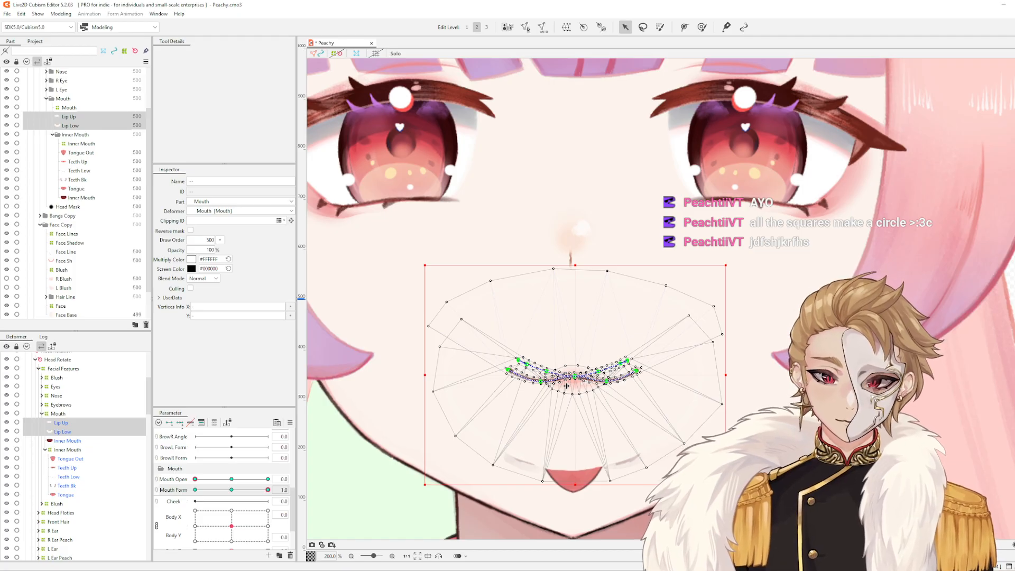
{"action": "key", "text": "ctrl+z"}
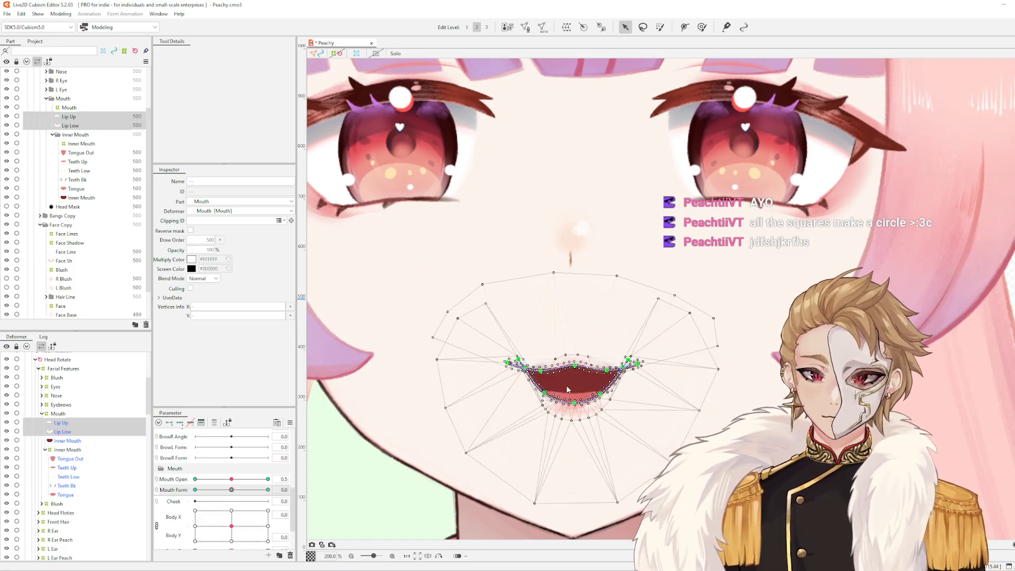
{"action": "left_click_drag", "start_coordinate": [230, 478], "coordinate": [176, 483]}
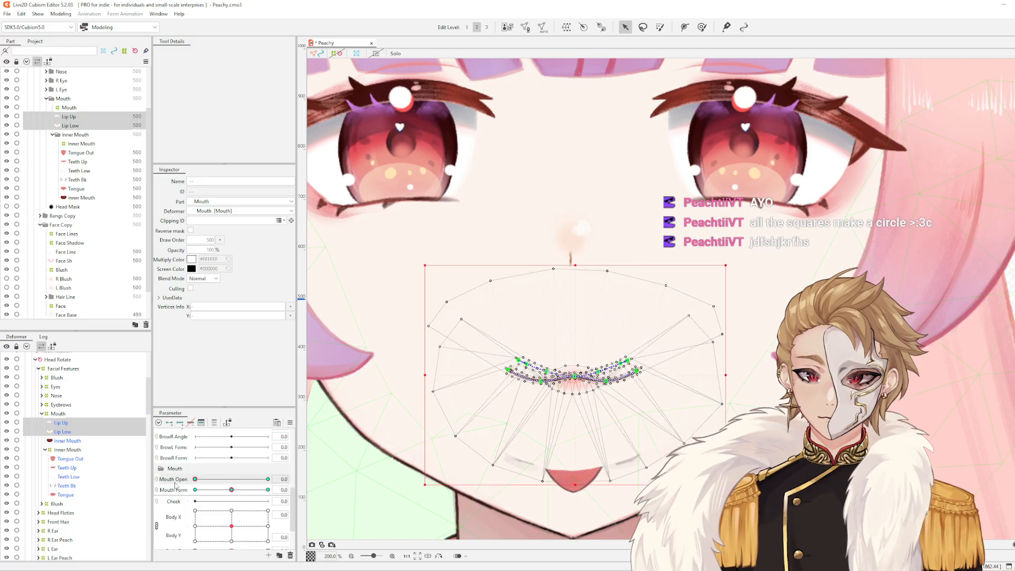
Examine the closed Lip Up and Lip Low curves at neutral Mouth Form with Mouth Open at 0
{"action": "scroll", "coordinate": [656, 319], "scroll_direction": "up", "scroll_amount": 2}
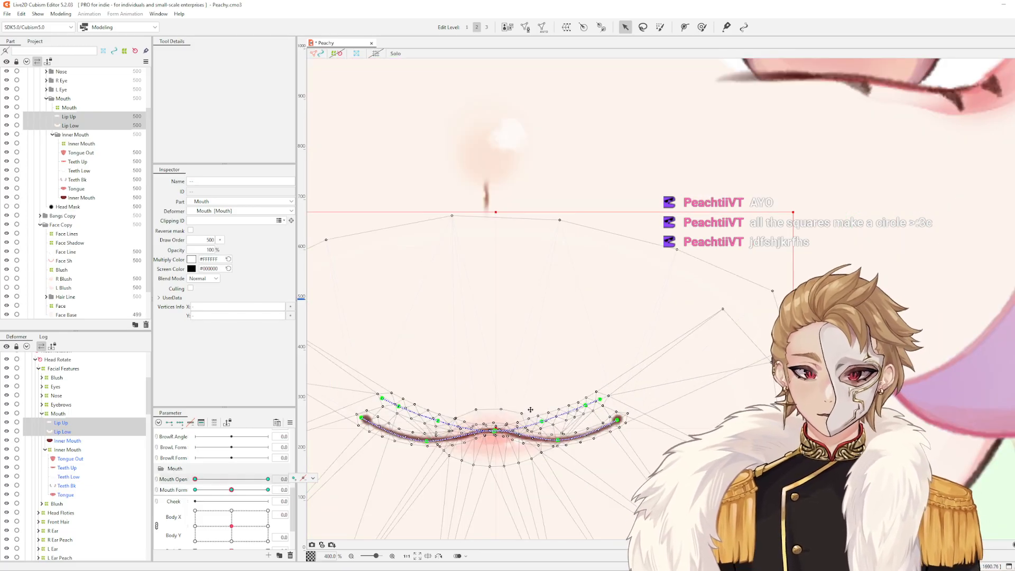
{"action": "left_click_drag", "start_coordinate": [530, 409], "coordinate": [675, 351]}
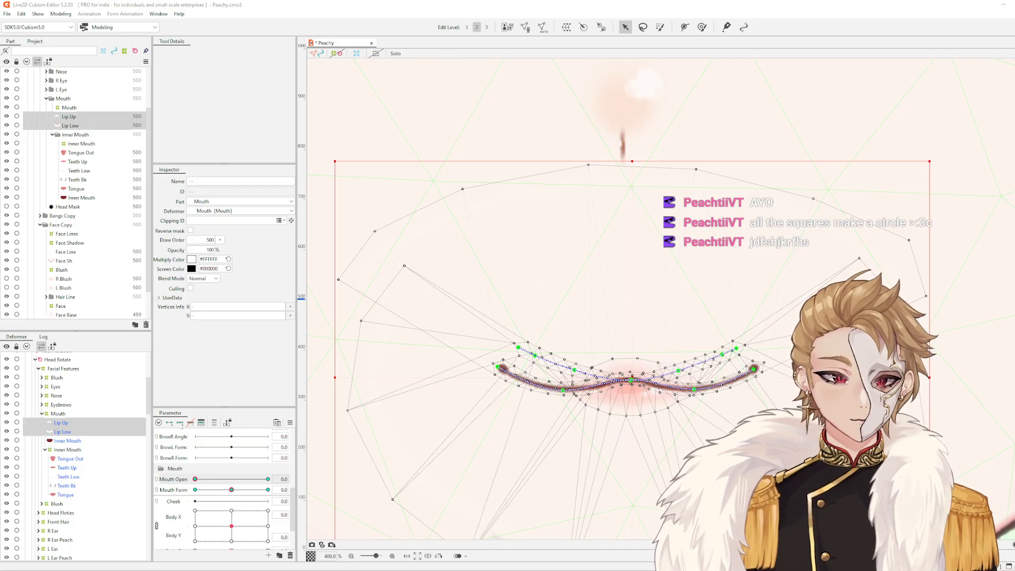
{"action": "left_click_drag", "start_coordinate": [682, 303], "coordinate": [717, 299]}
{"action": "scroll", "coordinate": [716, 299], "scroll_direction": "down", "scroll_amount": 2}
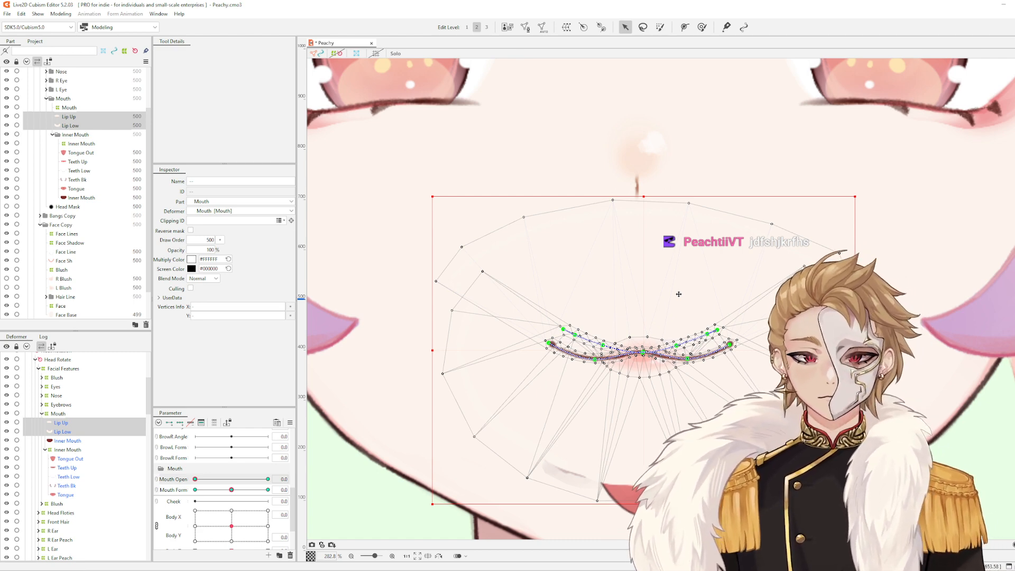
{"action": "scroll", "coordinate": [679, 293], "scroll_direction": "up", "scroll_amount": 3}
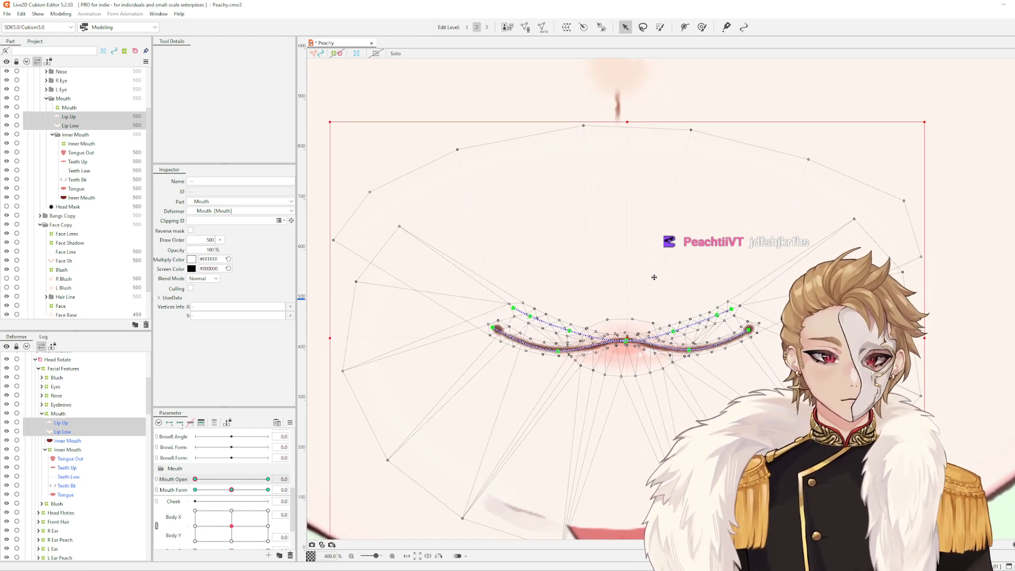
{"action": "scroll", "coordinate": [654, 277], "scroll_direction": "up", "scroll_amount": 1}
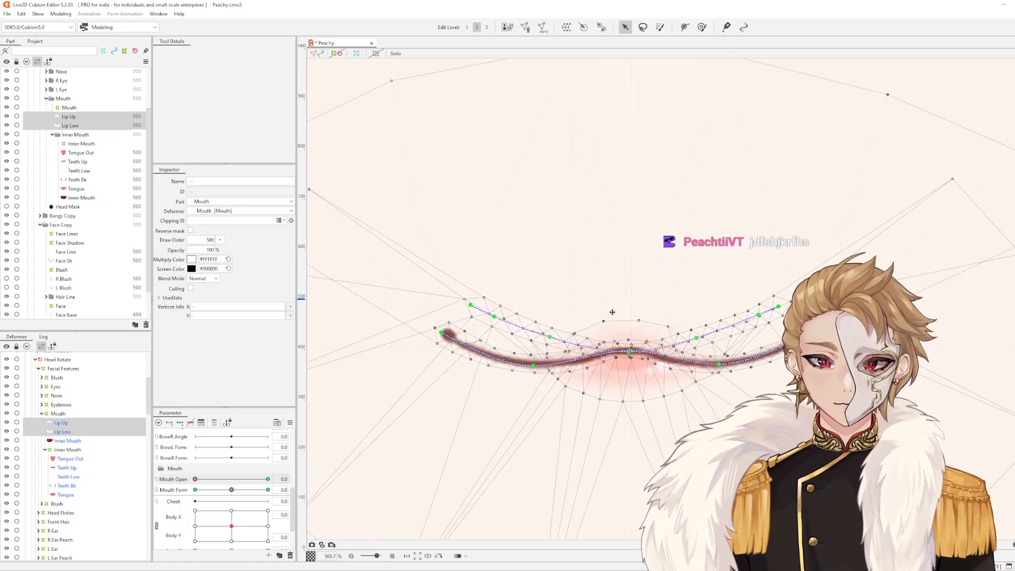
{"action": "left_click_drag", "start_coordinate": [656, 262], "coordinate": [652, 267]}
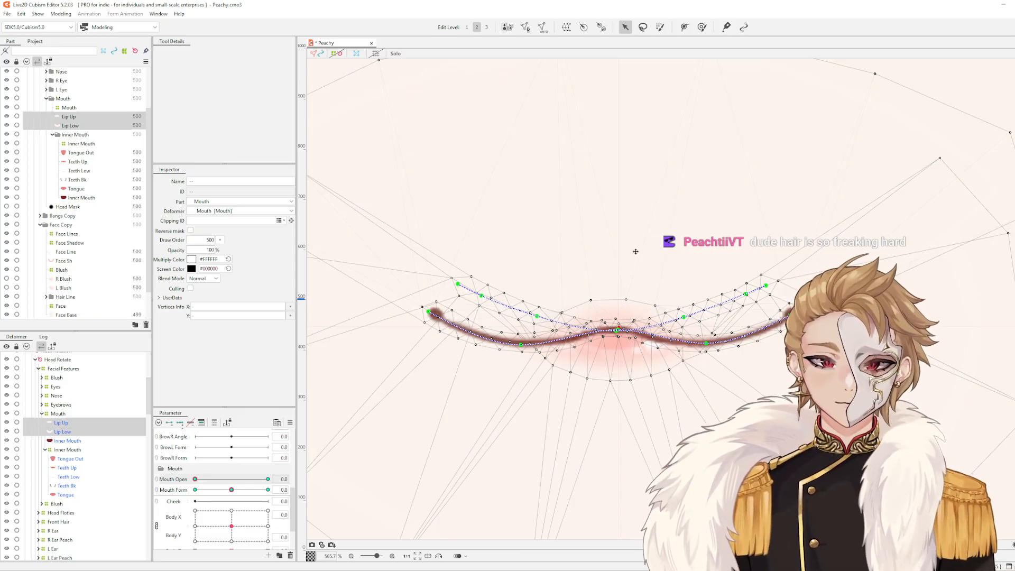
{"action": "scroll", "coordinate": [636, 253], "scroll_direction": "down", "scroll_amount": 3}
{"action": "scroll", "coordinate": [623, 281], "scroll_direction": "down", "scroll_amount": 1}
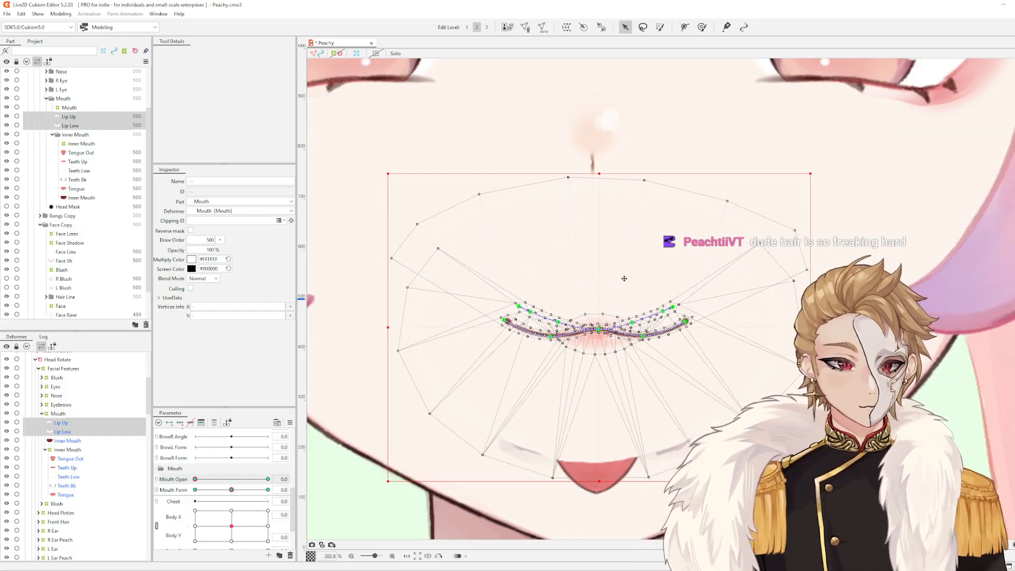
{"action": "scroll", "coordinate": [624, 278], "scroll_direction": "up", "scroll_amount": 1}
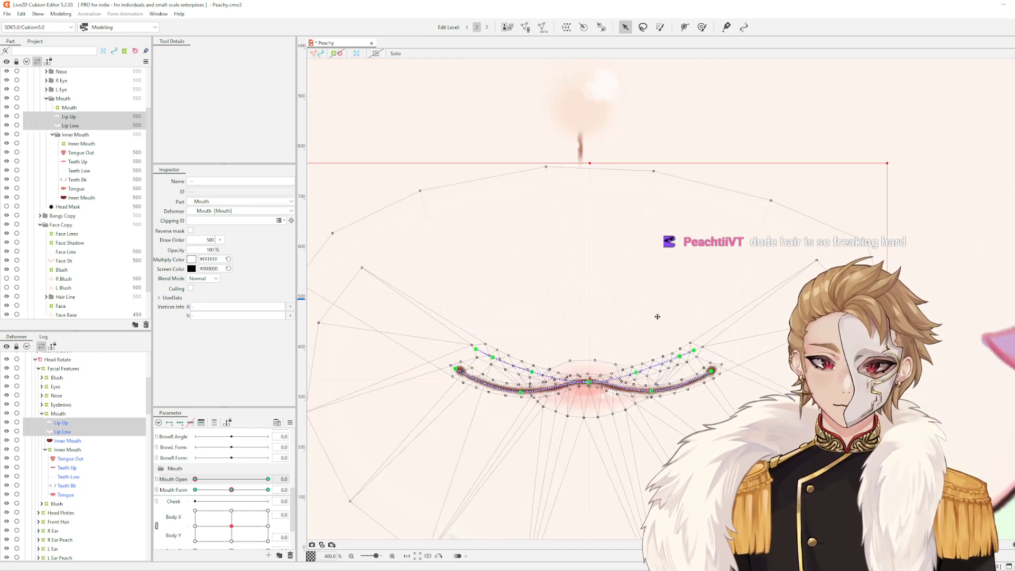
{"action": "mouse_move", "coordinate": [684, 279]}
{"action": "left_mouse_down"}
{"action": "mouse_move", "coordinate": [721, 276]}
{"action": "mouse_move", "coordinate": [695, 273]}
{"action": "left_mouse_up"}
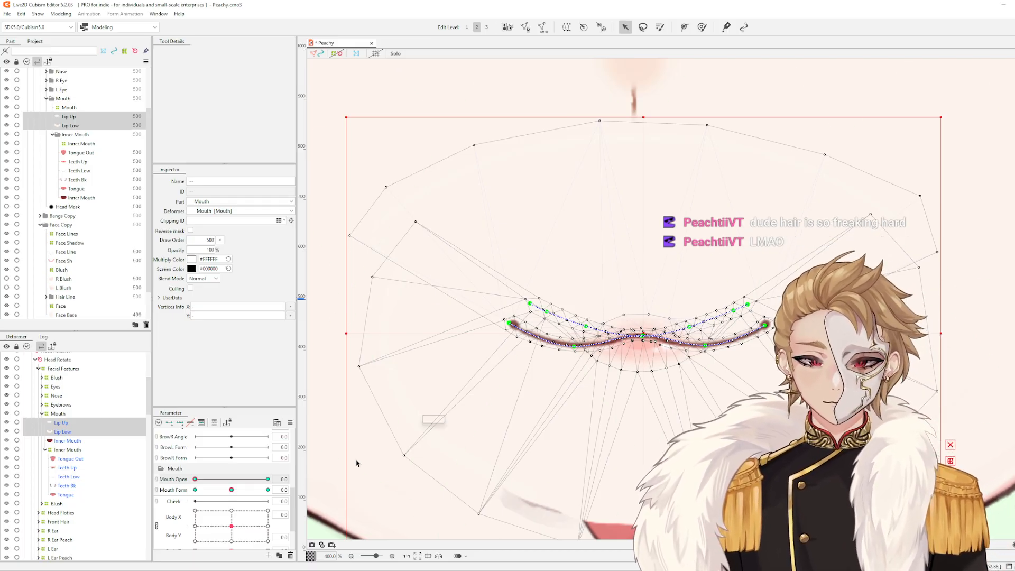
Check the lips at Mouth Form -1.0, set Mouth Form to 1.0, and select only Lip Up
{"action": "left_click", "coordinate": [215, 490]}
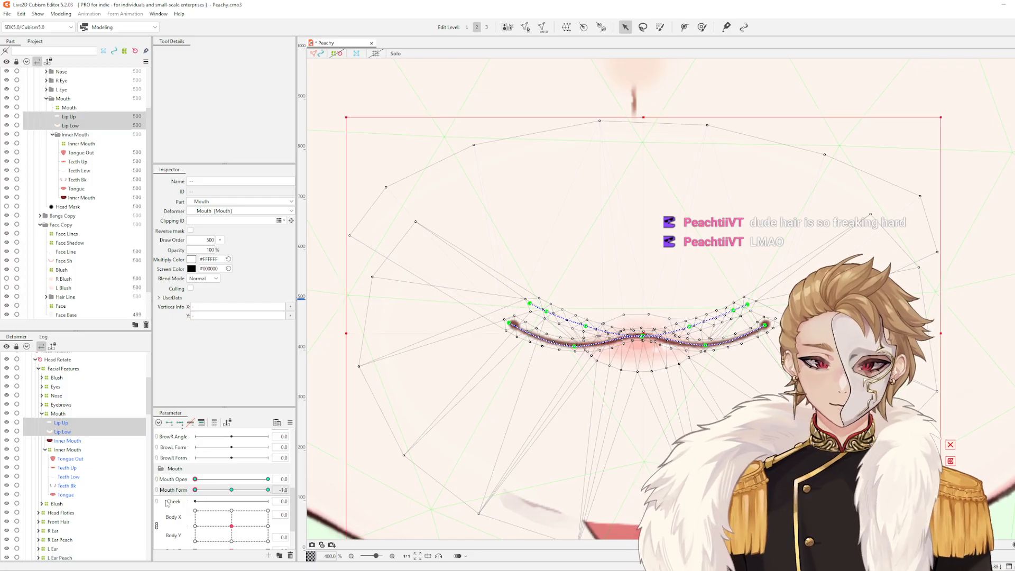
{"action": "left_click", "coordinate": [267, 490]}
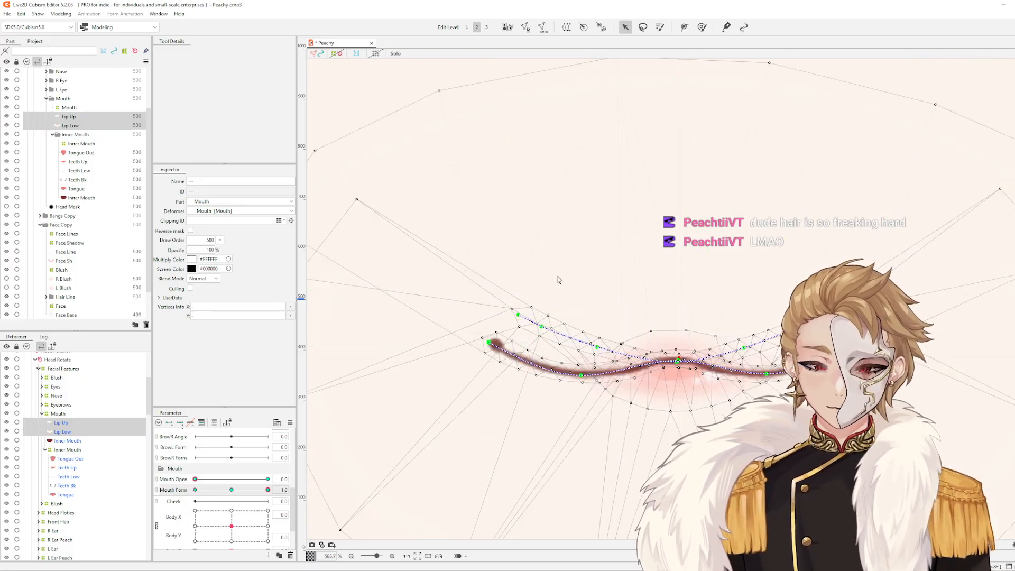
{"action": "scroll", "coordinate": [608, 287], "scroll_direction": "down", "scroll_amount": 3}
{"action": "scroll", "coordinate": [666, 311], "scroll_direction": "up", "scroll_amount": 3}
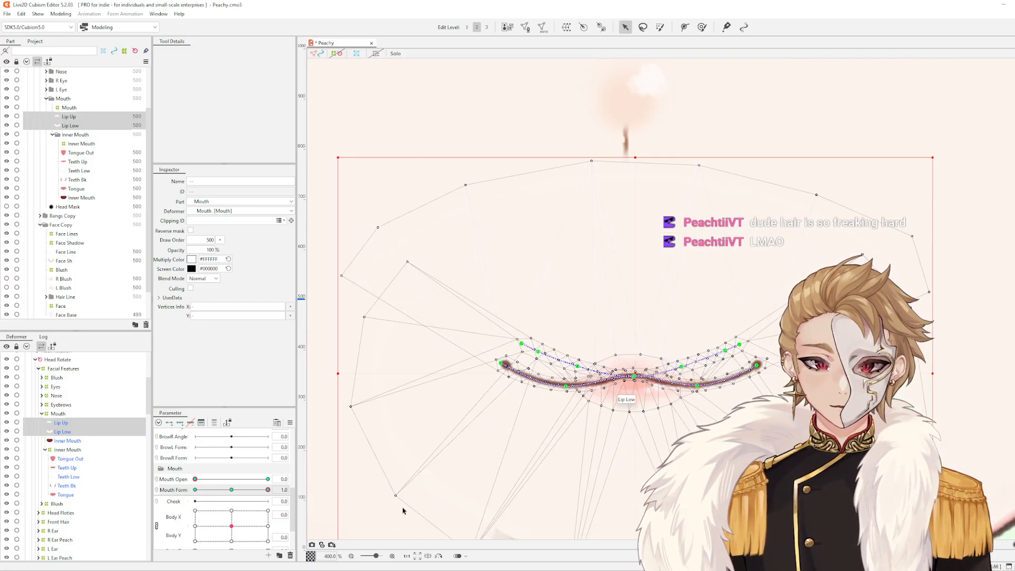
{"action": "left_click", "coordinate": [458, 387]}
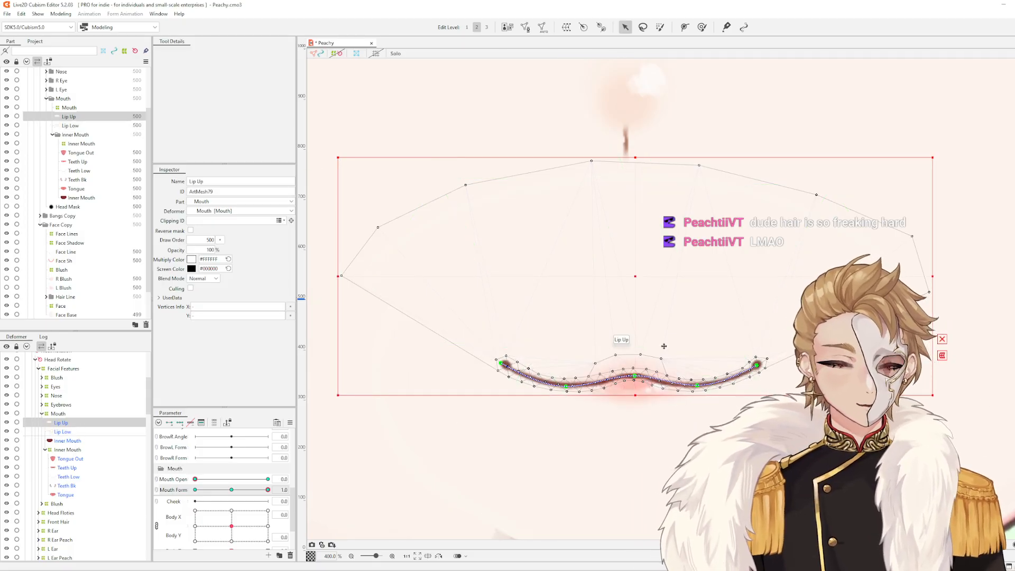
{"action": "scroll", "coordinate": [682, 335], "scroll_direction": "down", "scroll_amount": 3}
{"action": "scroll", "coordinate": [711, 316], "scroll_direction": "up", "scroll_amount": 2}
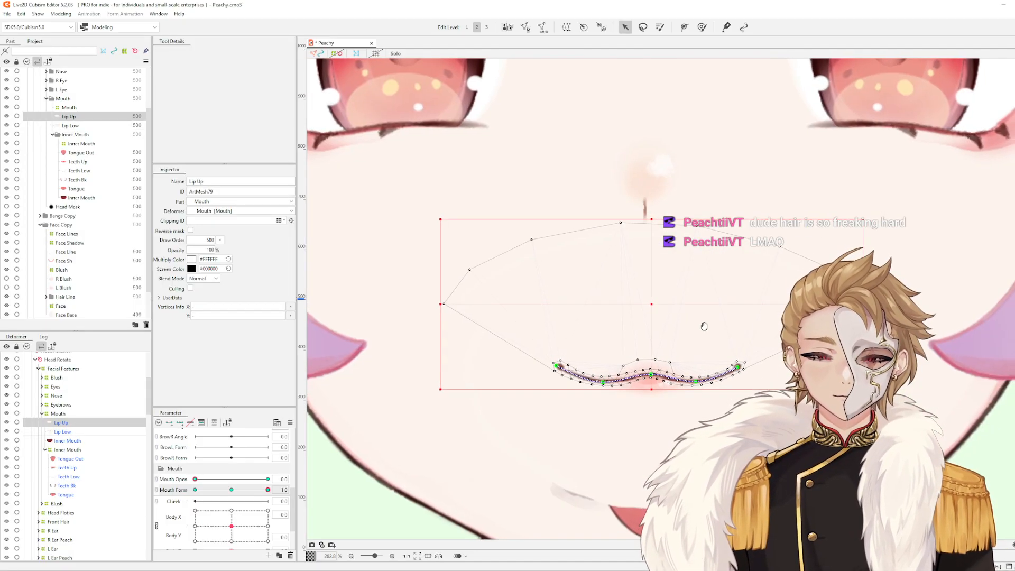
{"action": "scroll", "coordinate": [704, 326], "scroll_direction": "up", "scroll_amount": 2}
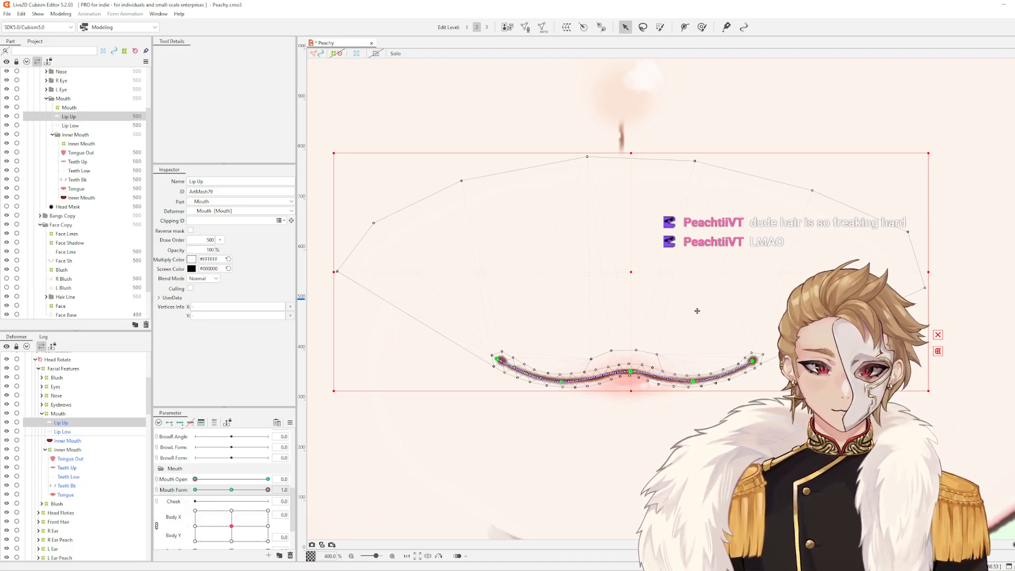
{"action": "scroll", "coordinate": [689, 364], "scroll_direction": "up", "scroll_amount": 1}
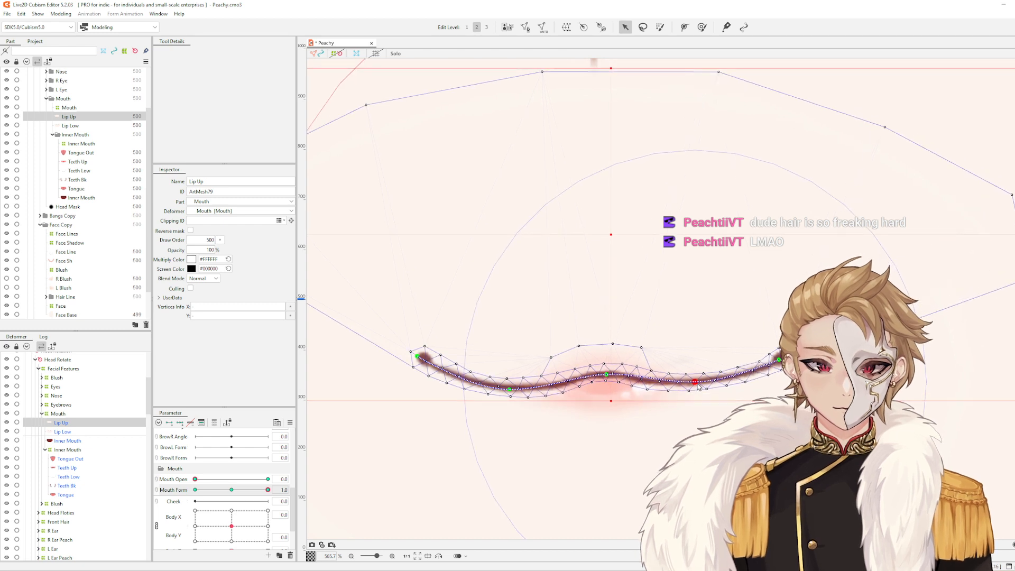
Try lowering the curve point at the dip in the right half of Lip Up
{"action": "left_click_drag", "start_coordinate": [697, 384], "coordinate": [697, 393]}
{"action": "left_click", "coordinate": [696, 388]}
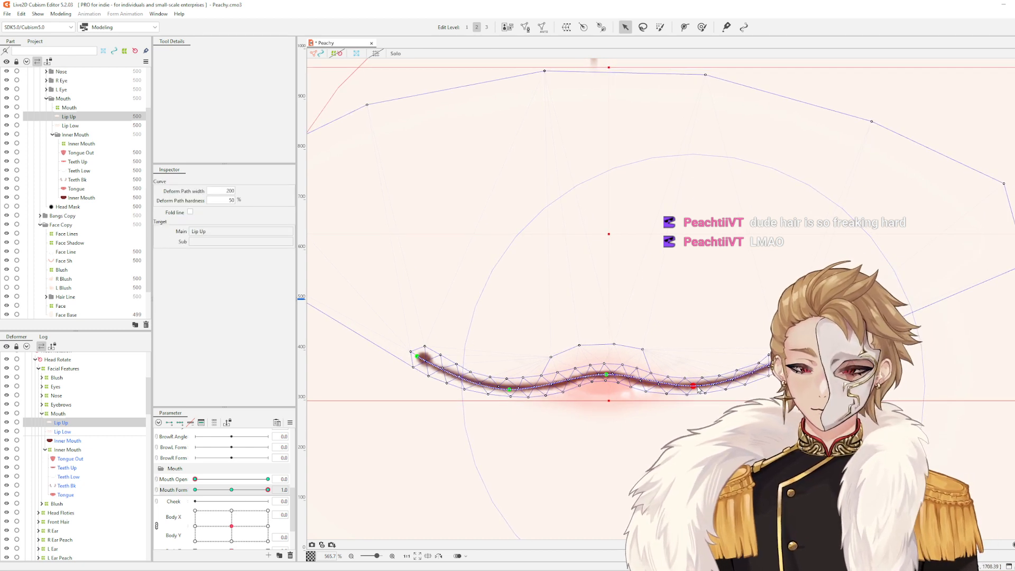
{"action": "key", "text": "ctrl+z"}
{"action": "key", "text": "ctrl+z"}
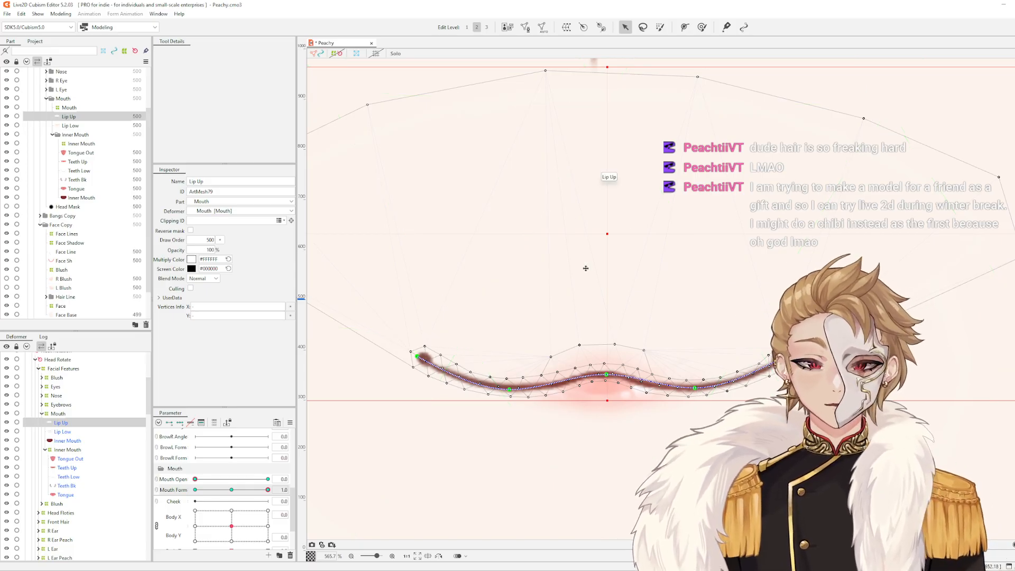
{"action": "left_click_drag", "start_coordinate": [623, 263], "coordinate": [605, 236]}
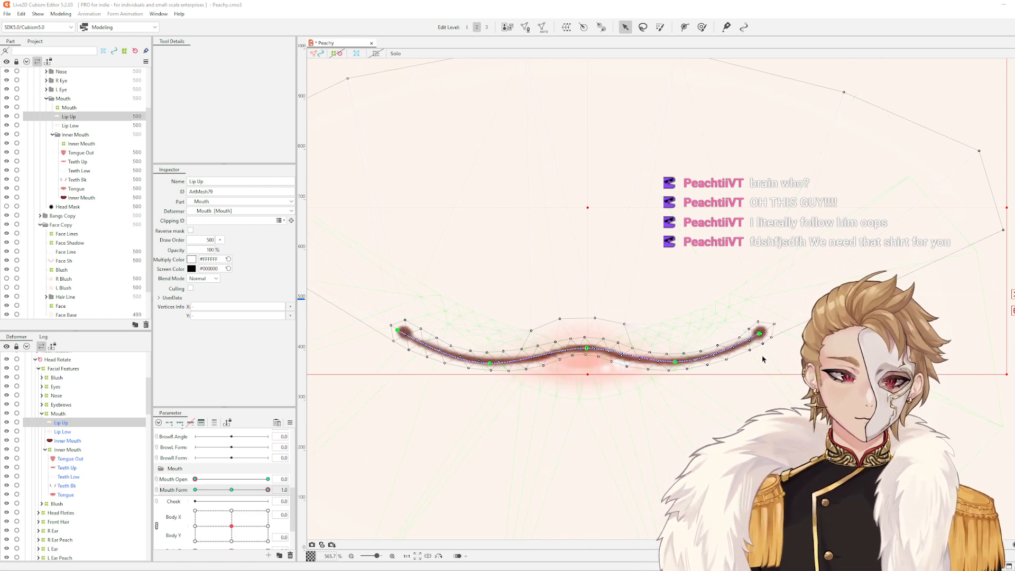
{"action": "scroll", "coordinate": [761, 341], "scroll_direction": "down", "scroll_amount": 1}
{"action": "left_click_drag", "start_coordinate": [761, 341], "coordinate": [761, 364]}
{"action": "scroll", "coordinate": [761, 364], "scroll_direction": "up", "scroll_amount": 1}
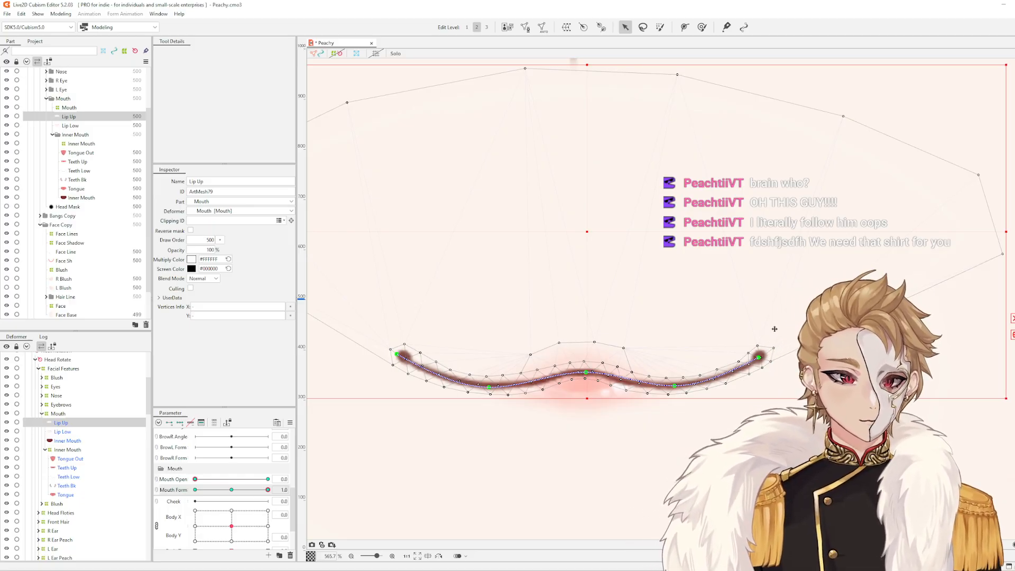
{"action": "scroll", "coordinate": [772, 329], "scroll_direction": "down", "scroll_amount": 3}
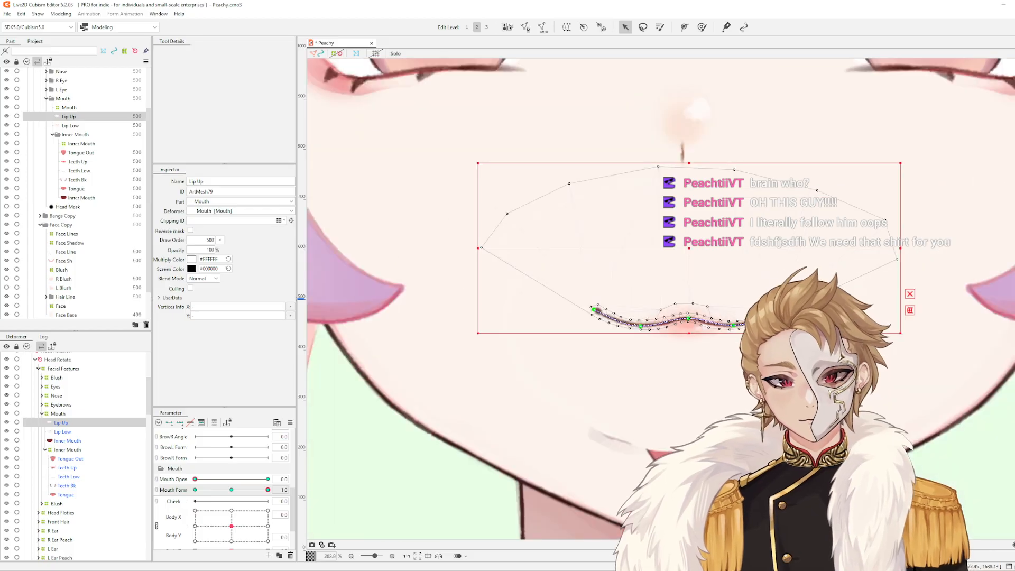
{"action": "scroll", "coordinate": [733, 324], "scroll_direction": "up", "scroll_amount": 2}
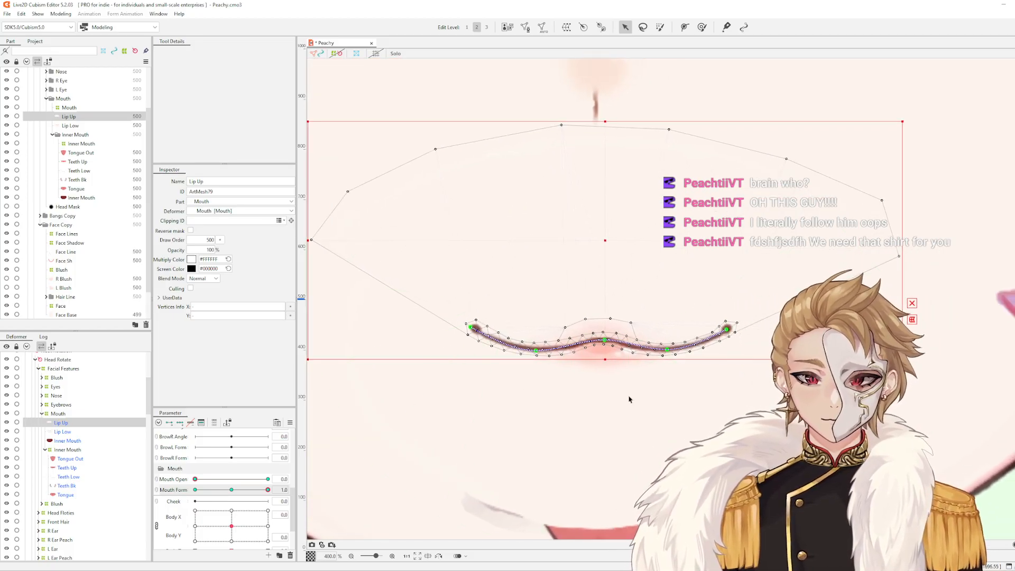
At Mouth Open 0 and Mouth Form 1.0, raise Lip Up's two corner points slightly inward and lift its two dip points into a smile
{"action": "left_click_drag", "start_coordinate": [201, 479], "coordinate": [162, 497]}
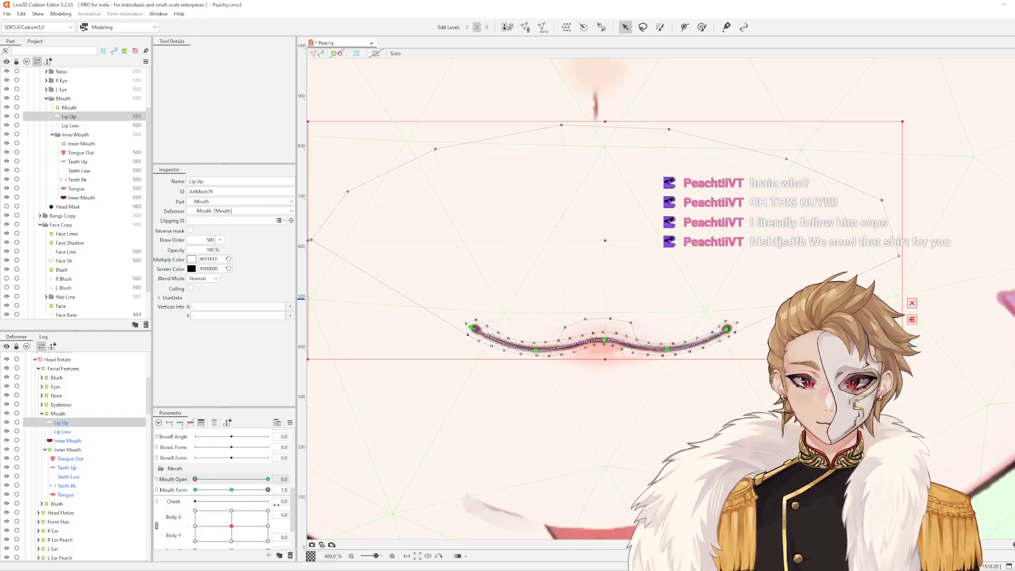
{"action": "left_click_drag", "start_coordinate": [268, 490], "coordinate": [439, 490]}
{"action": "scroll", "coordinate": [536, 322], "scroll_direction": "up", "scroll_amount": 3}
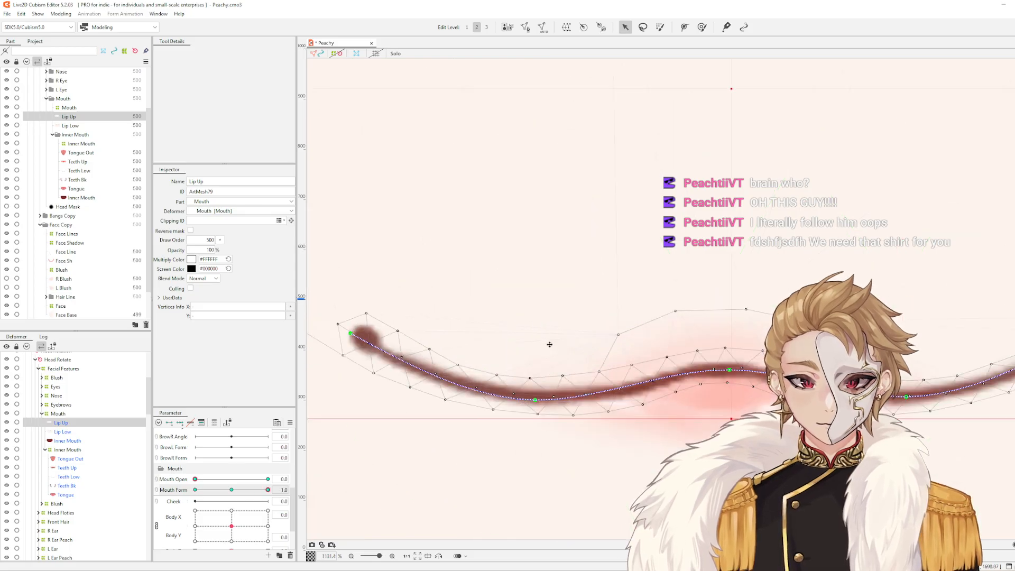
{"action": "scroll", "coordinate": [550, 344], "scroll_direction": "down", "scroll_amount": 2}
{"action": "scroll", "coordinate": [569, 331], "scroll_direction": "up", "scroll_amount": 1}
{"action": "left_click_drag", "start_coordinate": [403, 345], "coordinate": [416, 321]}
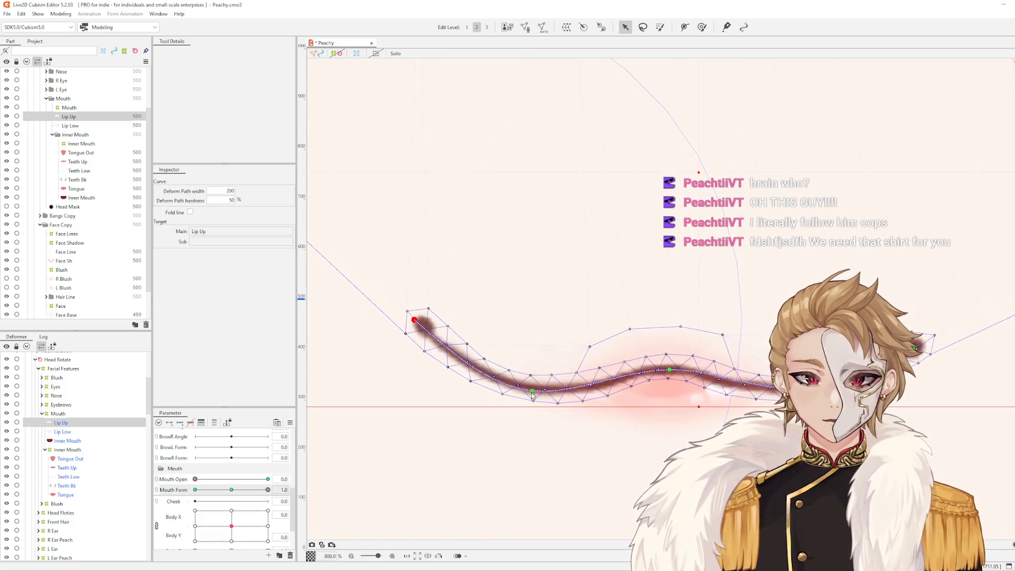
{"action": "left_click_drag", "start_coordinate": [532, 391], "coordinate": [529, 381]}
{"action": "left_click_drag", "start_coordinate": [918, 350], "coordinate": [908, 326]}
{"action": "left_click_drag", "start_coordinate": [798, 392], "coordinate": [795, 381]}
{"action": "left_click_drag", "start_coordinate": [908, 326], "coordinate": [909, 325]}
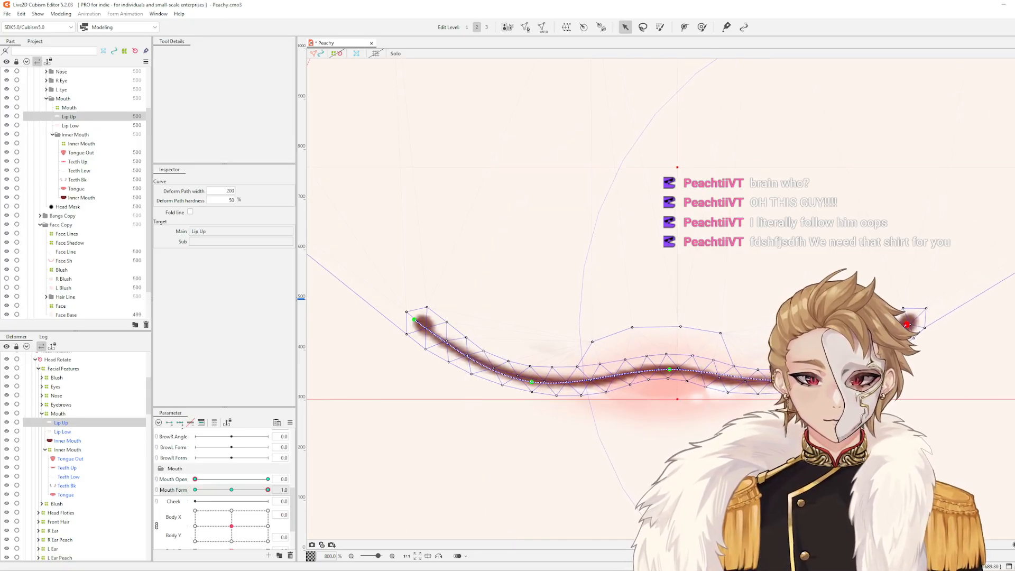
Add a horizontal guide just above the left corner of Lip Up for levelling the mouth corners
{"action": "right_click", "coordinate": [422, 313]}
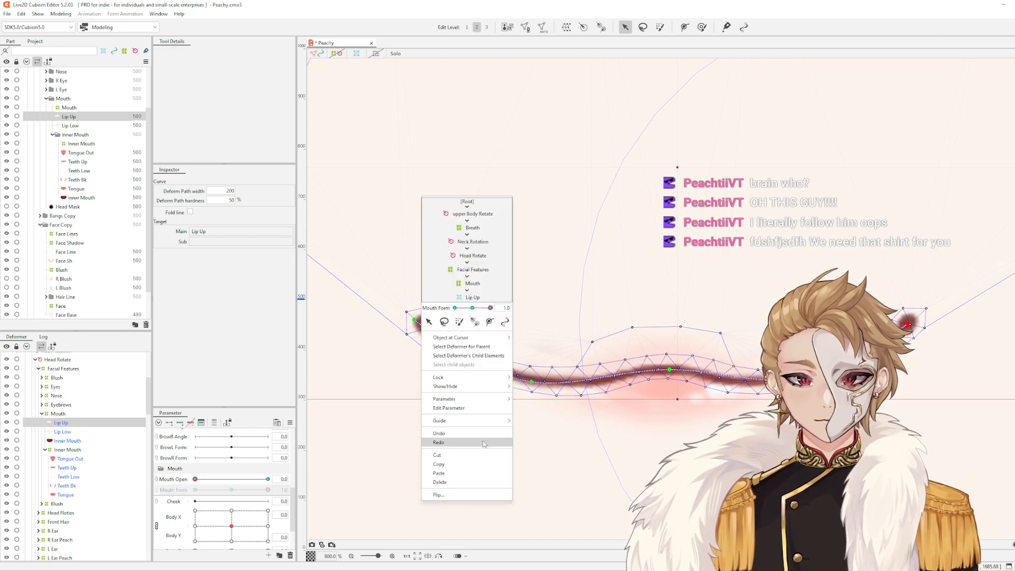
{"action": "mouse_move", "coordinate": [478, 420]}
{"action": "left_click", "coordinate": [545, 421]}
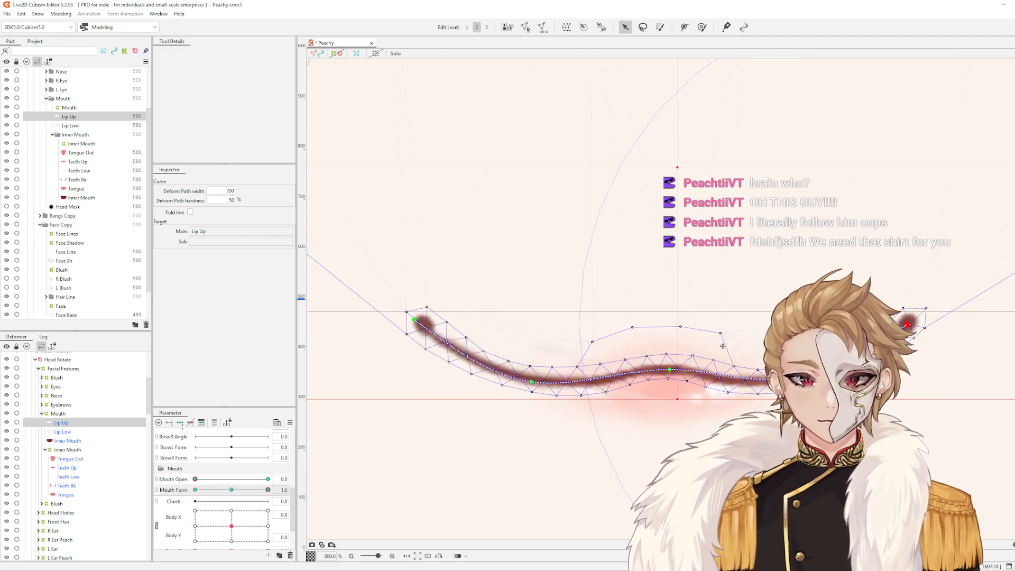
{"action": "scroll", "coordinate": [723, 346], "scroll_direction": "down", "scroll_amount": 2}
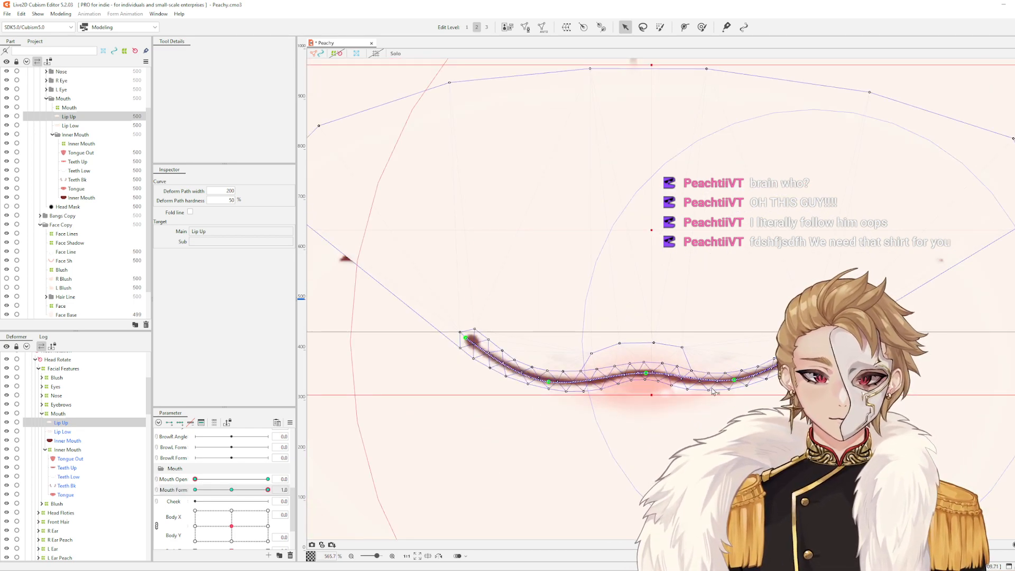
Compare the Lip Up smile curve before and after the last edit at Mouth Form 1.0
{"action": "left_click", "coordinate": [712, 391]}
{"action": "scroll", "coordinate": [712, 388], "scroll_direction": "down", "scroll_amount": 3}
{"action": "left_click_drag", "start_coordinate": [267, 490], "coordinate": [480, 494]}
{"action": "key", "text": "ctrl+z"}
{"action": "key", "text": "ctrl+y"}
{"action": "scroll", "coordinate": [730, 365], "scroll_direction": "up", "scroll_amount": 2}
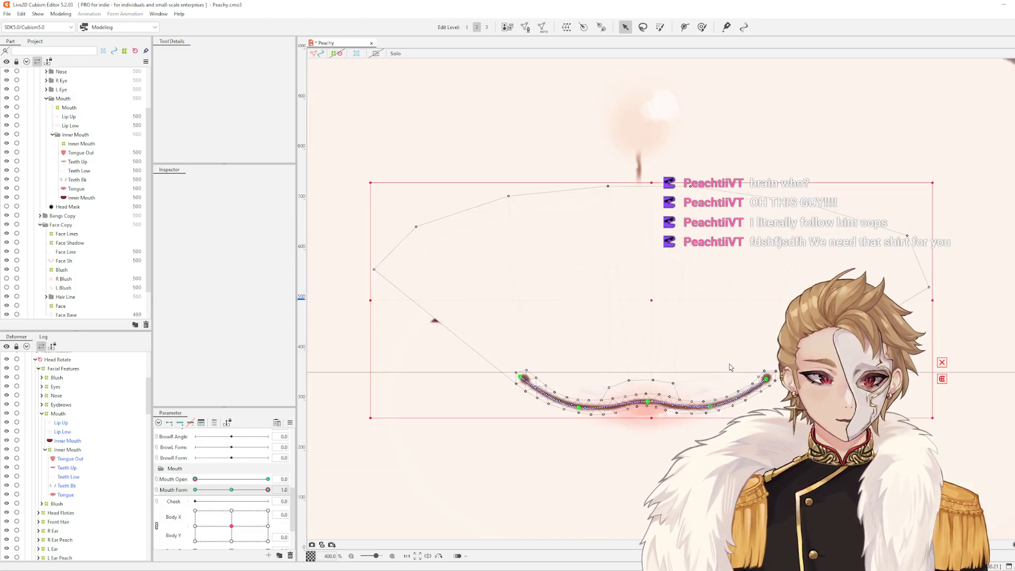
{"action": "left_click_drag", "start_coordinate": [679, 345], "coordinate": [694, 329]}
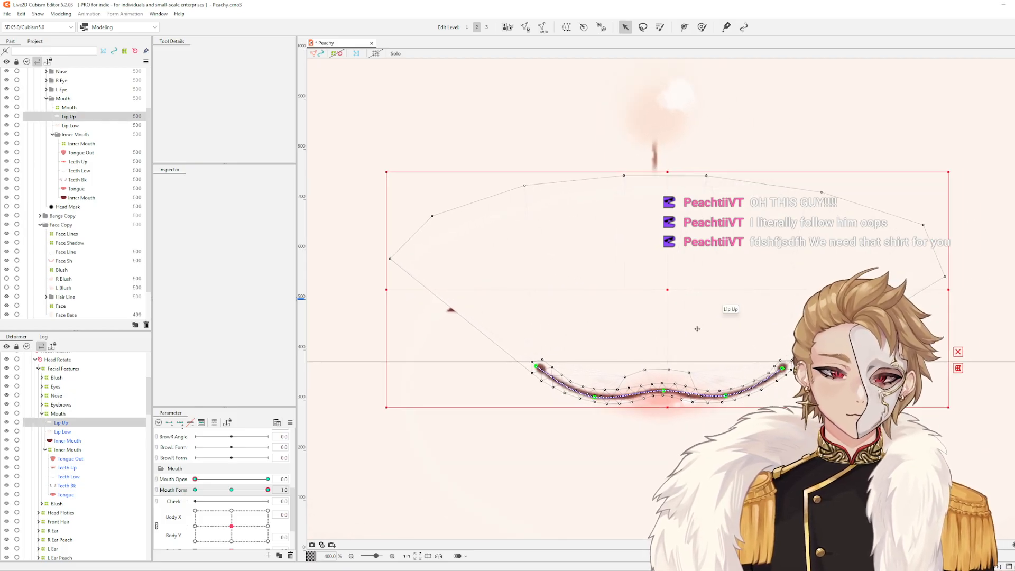
Examine the Inner Mouth and Lip Low meshes around the closed smile at Mouth Form 1.0
{"action": "scroll", "coordinate": [555, 327], "scroll_direction": "up", "scroll_amount": 1}
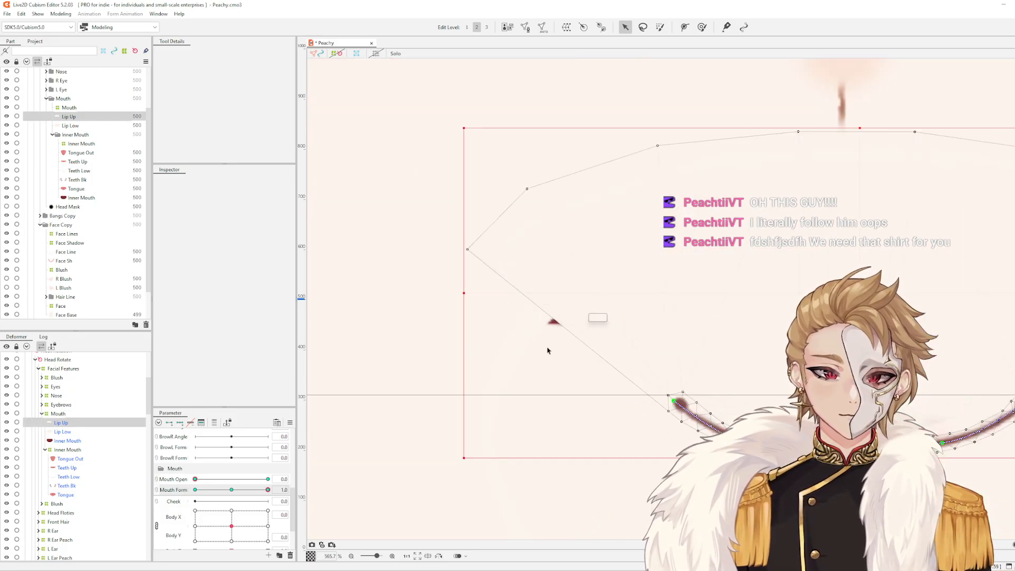
{"action": "left_click", "coordinate": [555, 327]}
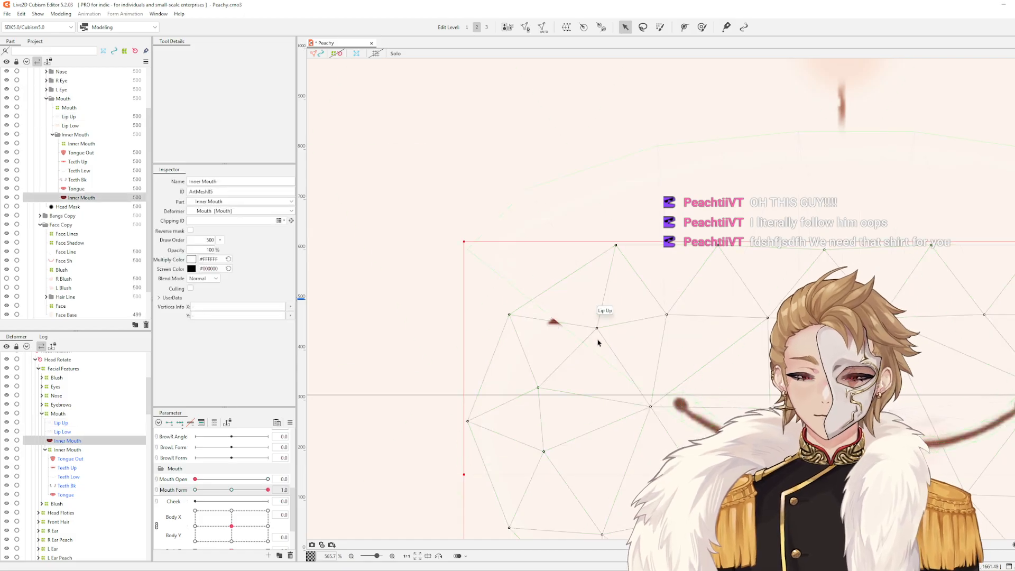
{"action": "left_click", "coordinate": [597, 340]}
{"action": "left_click_drag", "start_coordinate": [799, 326], "coordinate": [677, 294]}
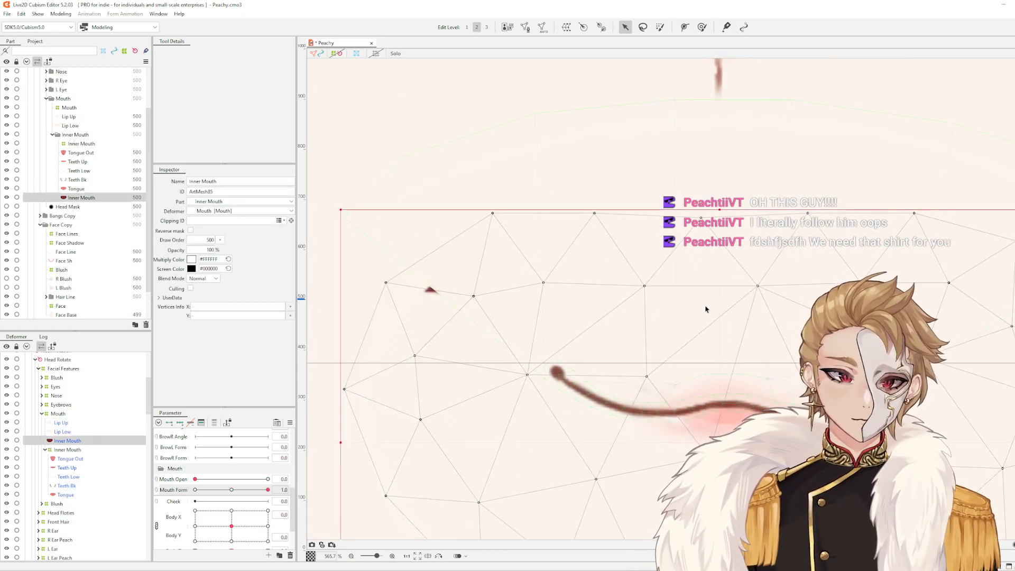
{"action": "scroll", "coordinate": [705, 309], "scroll_direction": "down", "scroll_amount": 4}
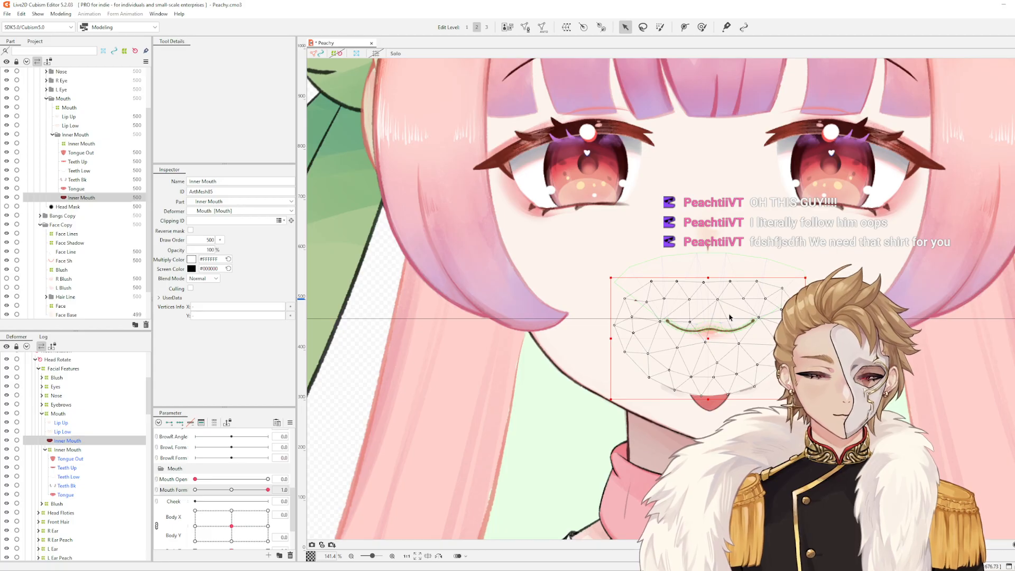
{"action": "scroll", "coordinate": [730, 324], "scroll_direction": "up", "scroll_amount": 3}
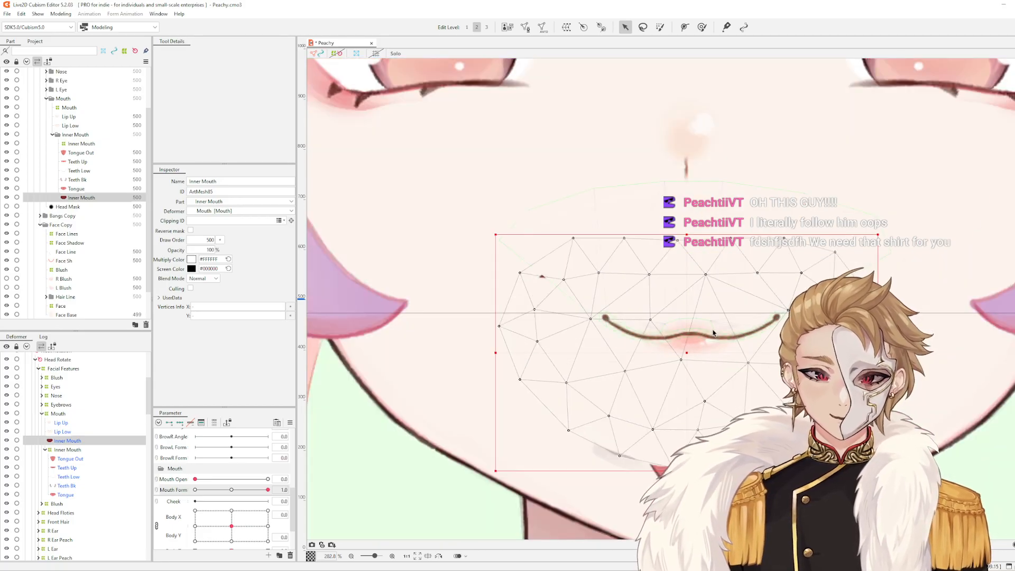
{"action": "left_click", "coordinate": [713, 350]}
{"action": "scroll", "coordinate": [701, 326], "scroll_direction": "up", "scroll_amount": 2}
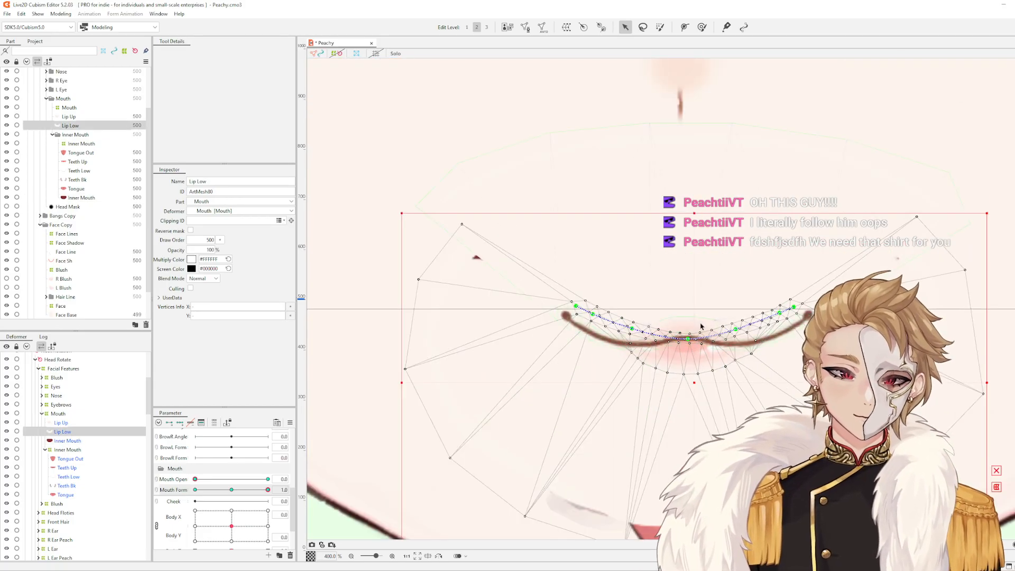
{"action": "scroll", "coordinate": [616, 319], "scroll_direction": "up", "scroll_amount": 1}
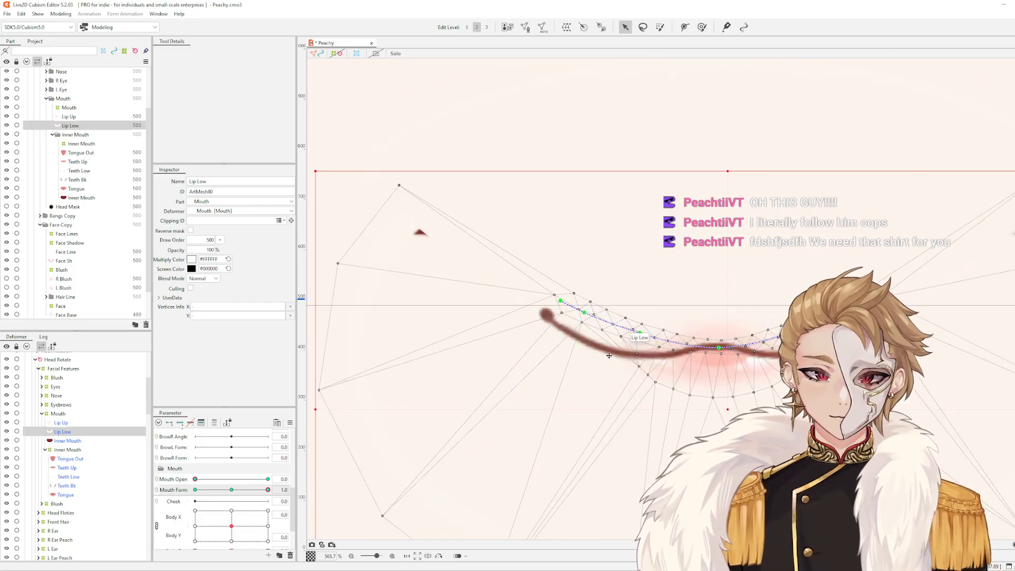
Raise Lip Up's two corner points slightly inward, up to the horizontal guide, at Mouth Form 1.0
{"action": "left_click", "coordinate": [609, 356]}
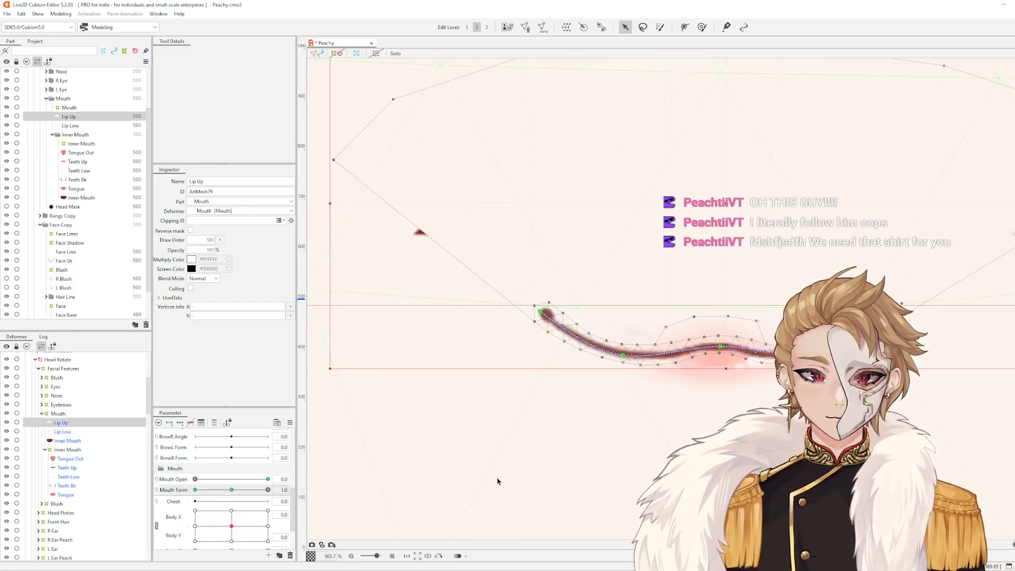
{"action": "left_click_drag", "start_coordinate": [541, 311], "coordinate": [546, 305]}
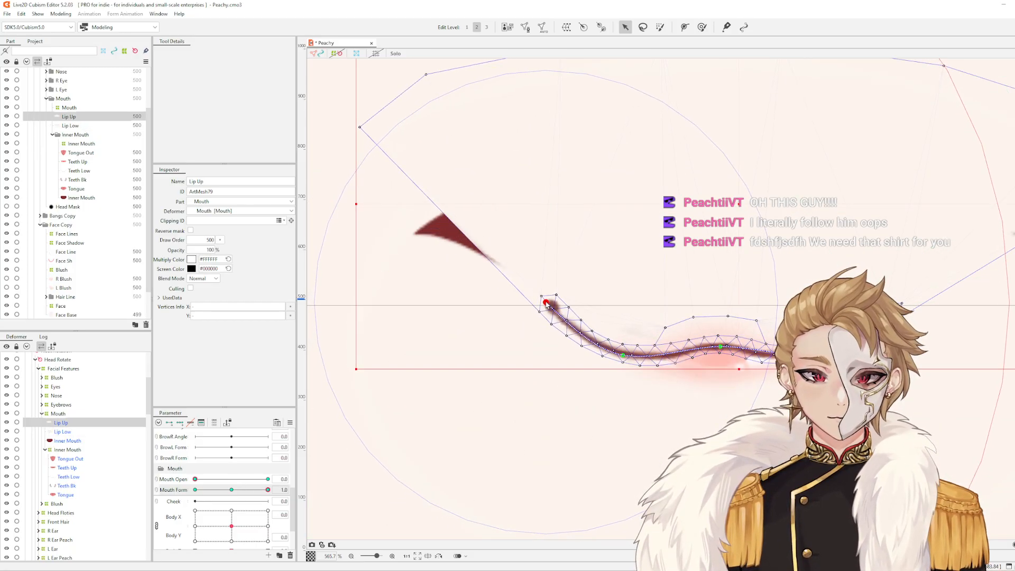
{"action": "left_click", "coordinate": [546, 304]}
{"action": "left_click_drag", "start_coordinate": [889, 316], "coordinate": [880, 303]}
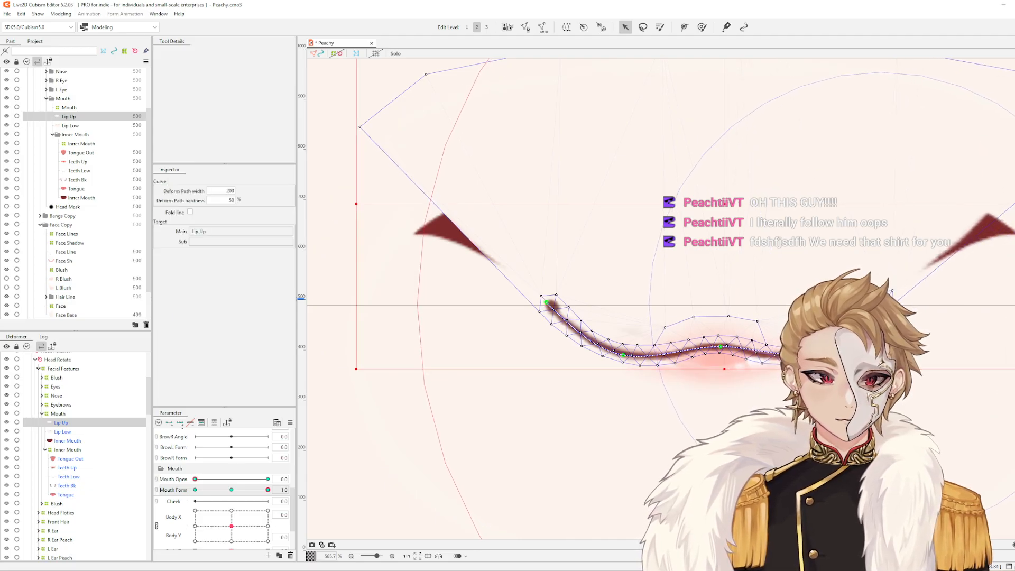
Lift both corner points of Lip Up a little further, just above the horizontal guide, to steepen the smile
{"action": "scroll", "coordinate": [952, 332], "scroll_direction": "down", "scroll_amount": 3}
{"action": "left_click_drag", "start_coordinate": [951, 331], "coordinate": [787, 350]}
{"action": "scroll", "coordinate": [785, 349], "scroll_direction": "up", "scroll_amount": 2}
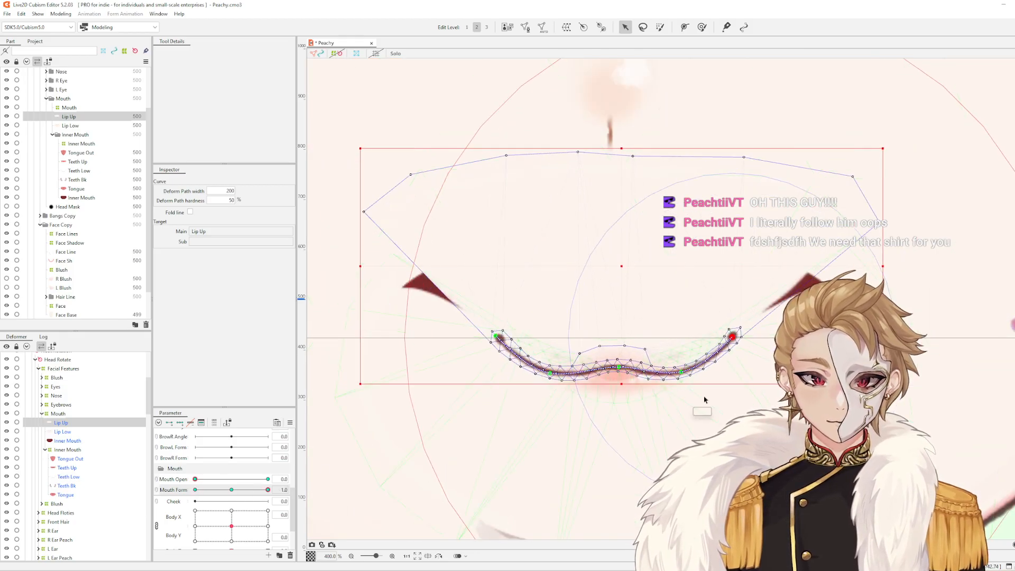
{"action": "left_click_drag", "start_coordinate": [733, 337], "coordinate": [732, 333]}
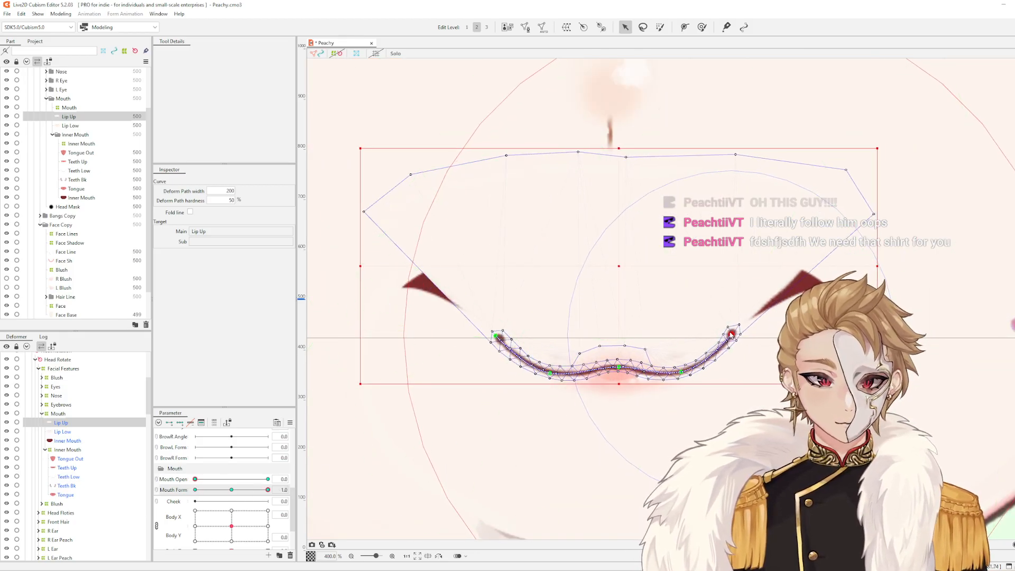
{"action": "left_click_drag", "start_coordinate": [495, 336], "coordinate": [499, 330]}
{"action": "left_click", "coordinate": [547, 334]}
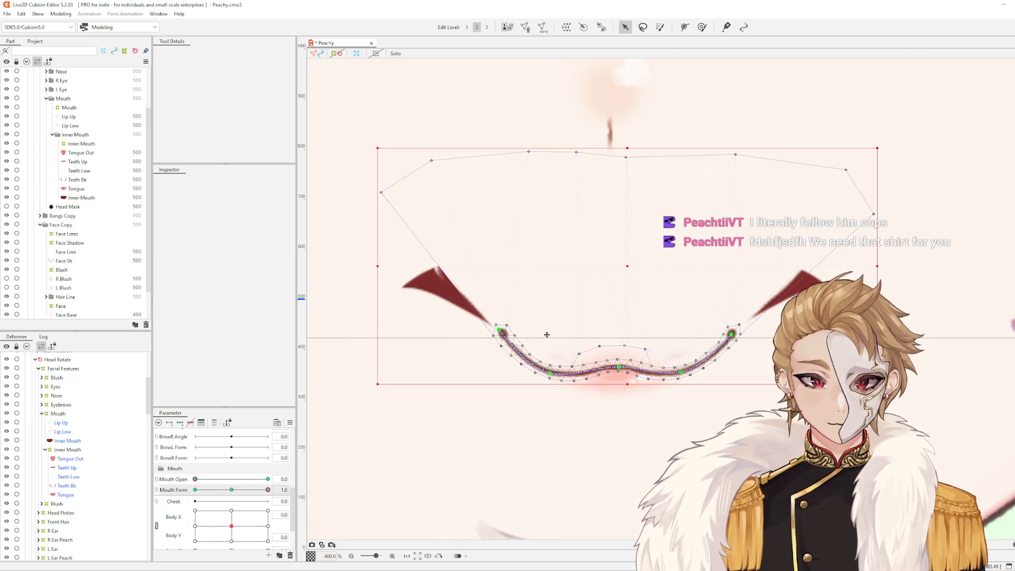
Preview the Mouth Form motion and nudge the right corner point of Lip Up slightly inward at Mouth Form 1.0
{"action": "left_click_drag", "start_coordinate": [268, 490], "coordinate": [336, 495]}
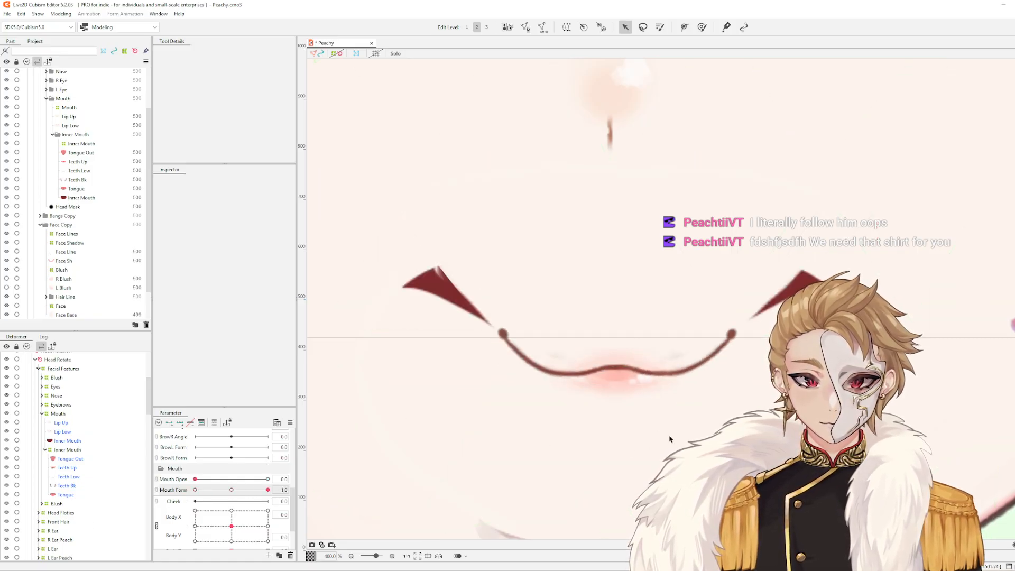
{"action": "scroll", "coordinate": [720, 361], "scroll_direction": "up", "scroll_amount": 1}
{"action": "left_click", "coordinate": [750, 327]}
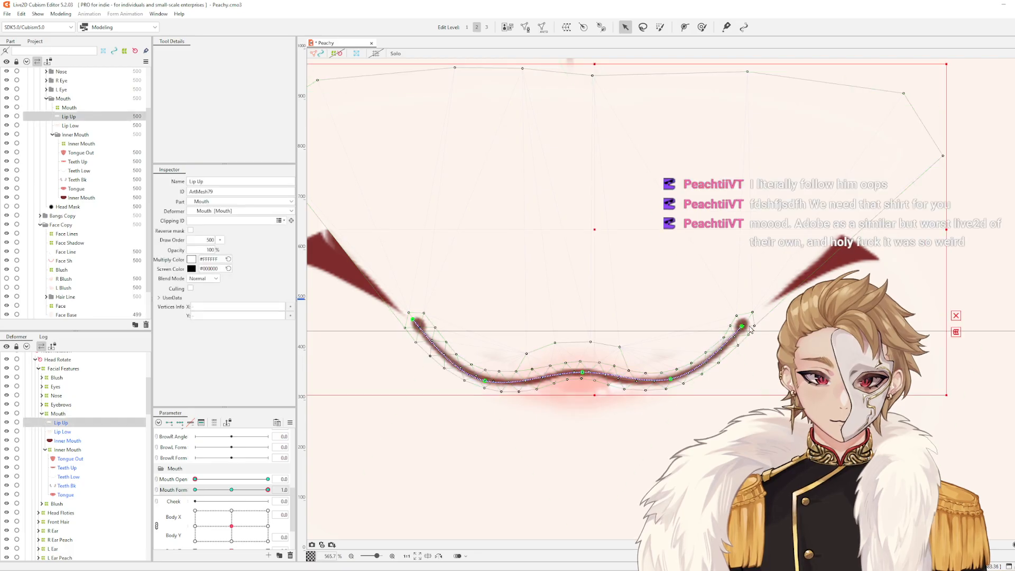
{"action": "left_click_drag", "start_coordinate": [784, 331], "coordinate": [787, 325]}
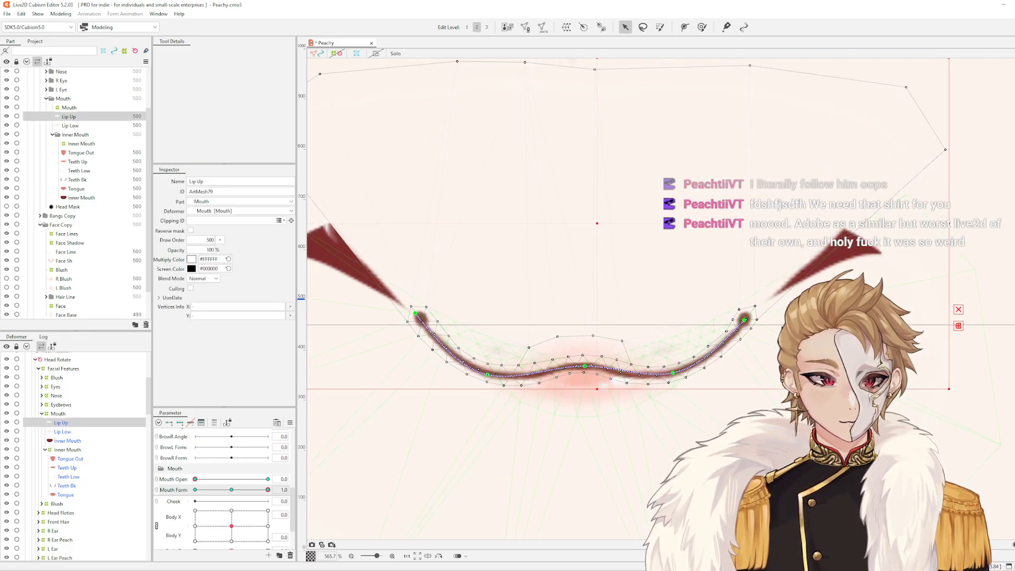
{"action": "key", "text": "Escape"}
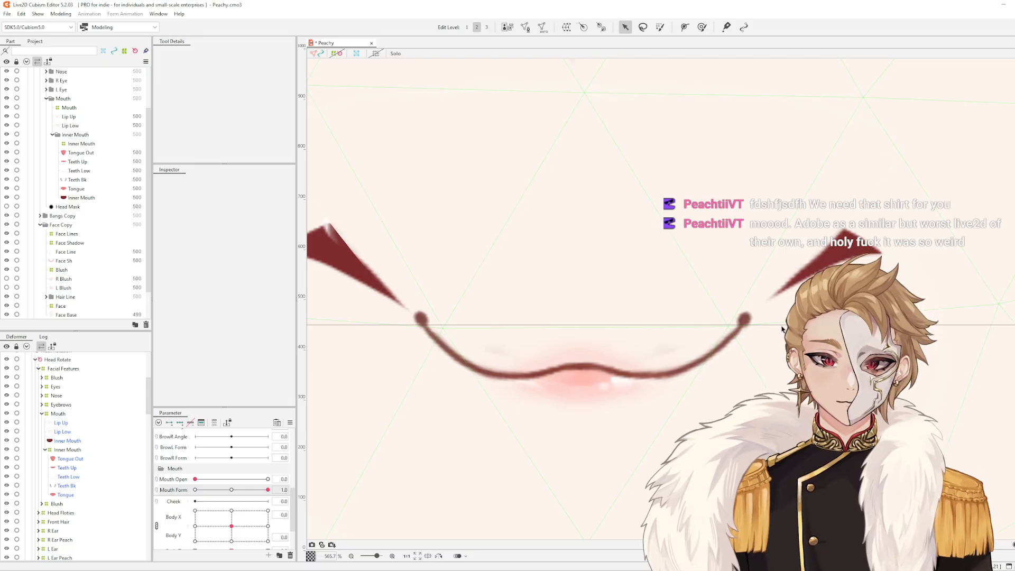
{"action": "left_click", "coordinate": [751, 331]}
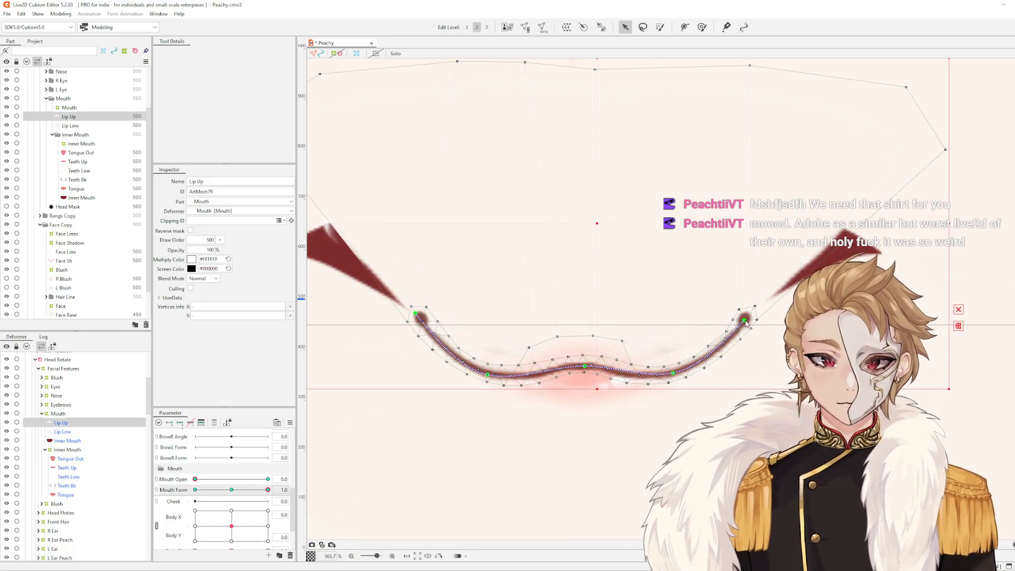
{"action": "left_click_drag", "start_coordinate": [745, 321], "coordinate": [740, 319]}
{"action": "key", "text": "Escape"}
{"action": "scroll", "coordinate": [768, 328], "scroll_direction": "down", "scroll_amount": 1}
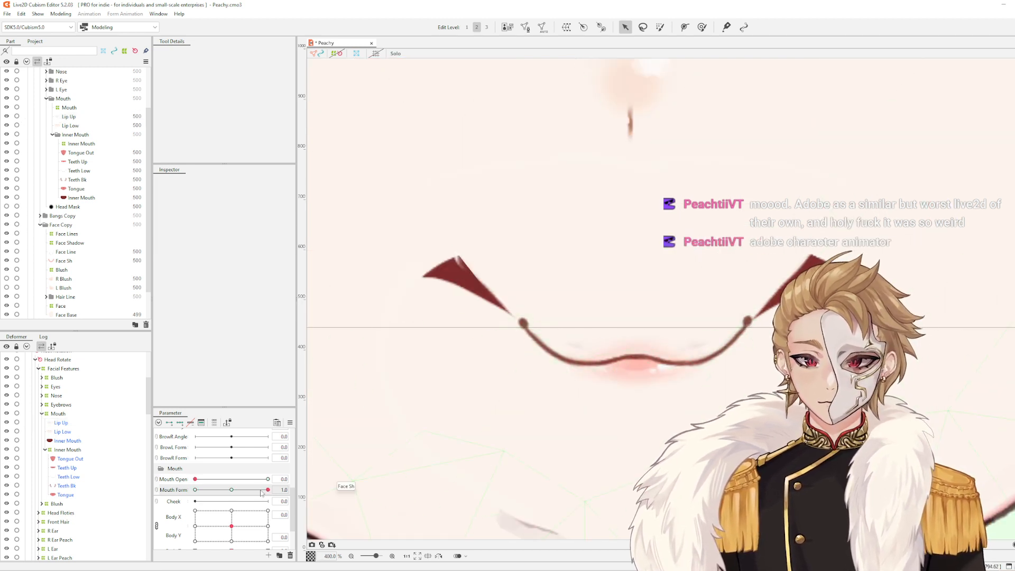
Recheck the Mouth Form motion and raise Lip Up's left corner point slightly to level it with the right corner
{"action": "left_click_drag", "start_coordinate": [264, 490], "coordinate": [510, 460]}
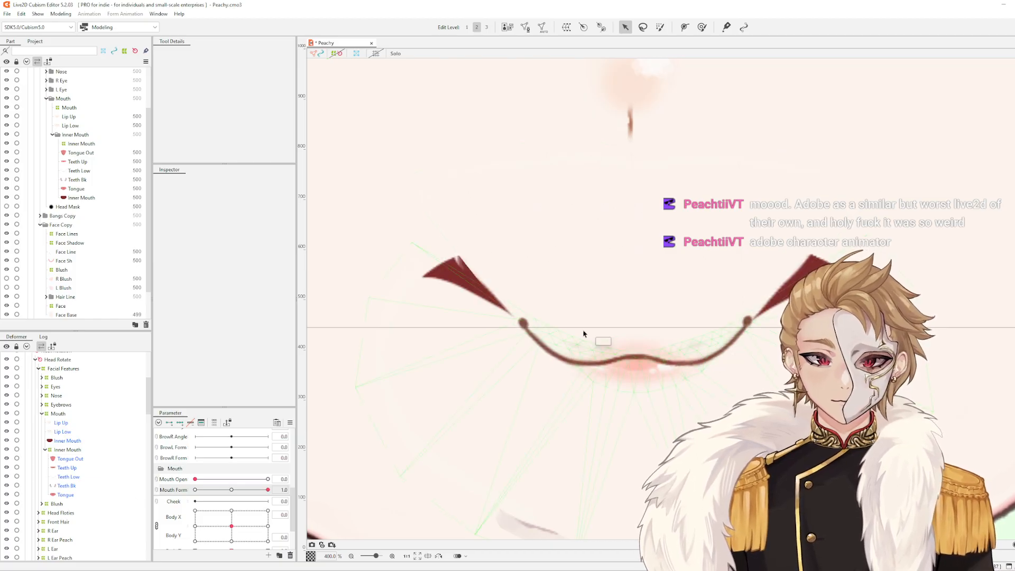
{"action": "left_click", "coordinate": [554, 351]}
{"action": "left_click_drag", "start_coordinate": [521, 318], "coordinate": [521, 317]}
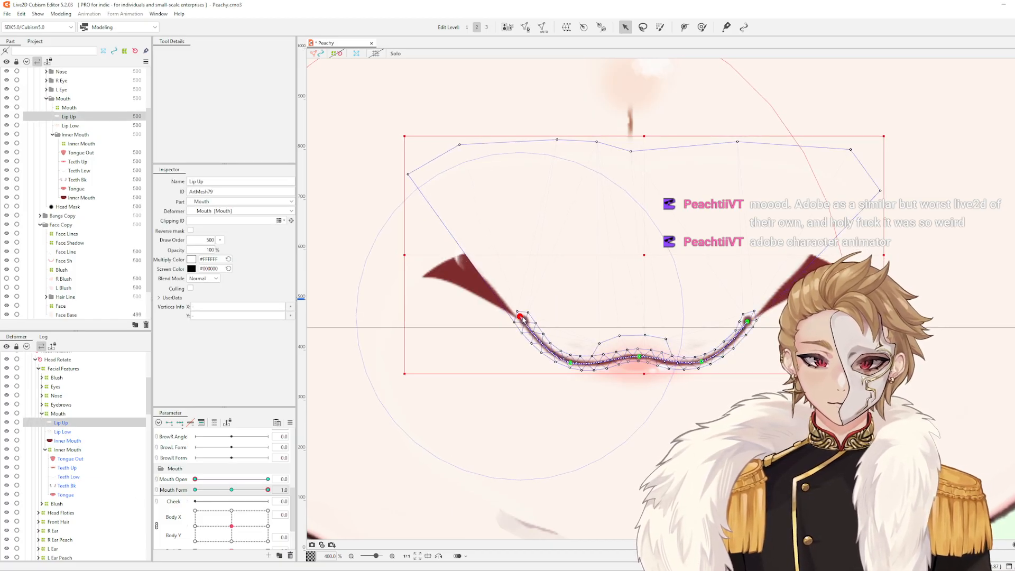
{"action": "left_click", "coordinate": [521, 318]}
{"action": "key", "text": "Escape"}
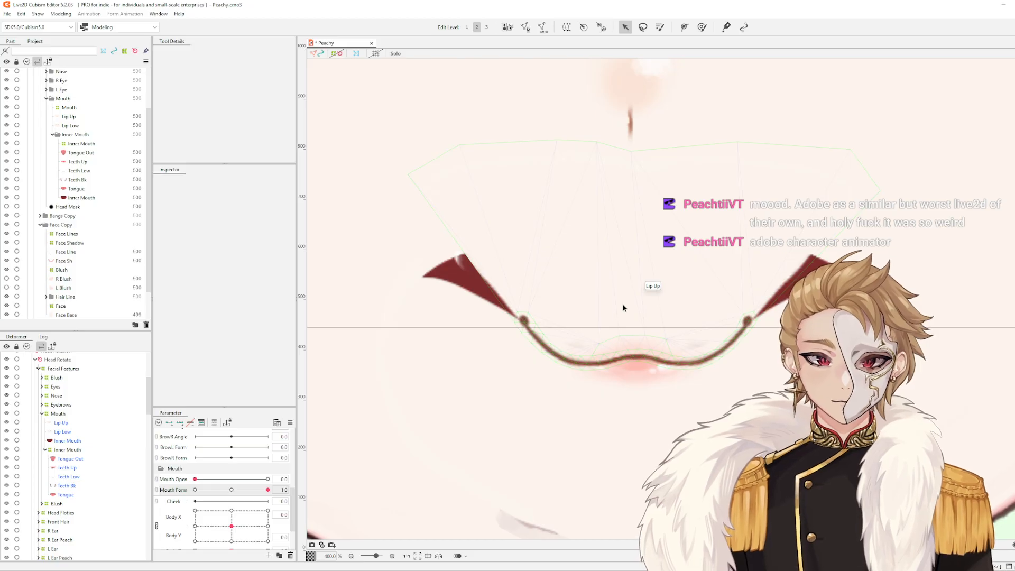
Examine the closed smile against the whole face at different distances
{"action": "scroll", "coordinate": [623, 307], "scroll_direction": "down", "scroll_amount": 2}
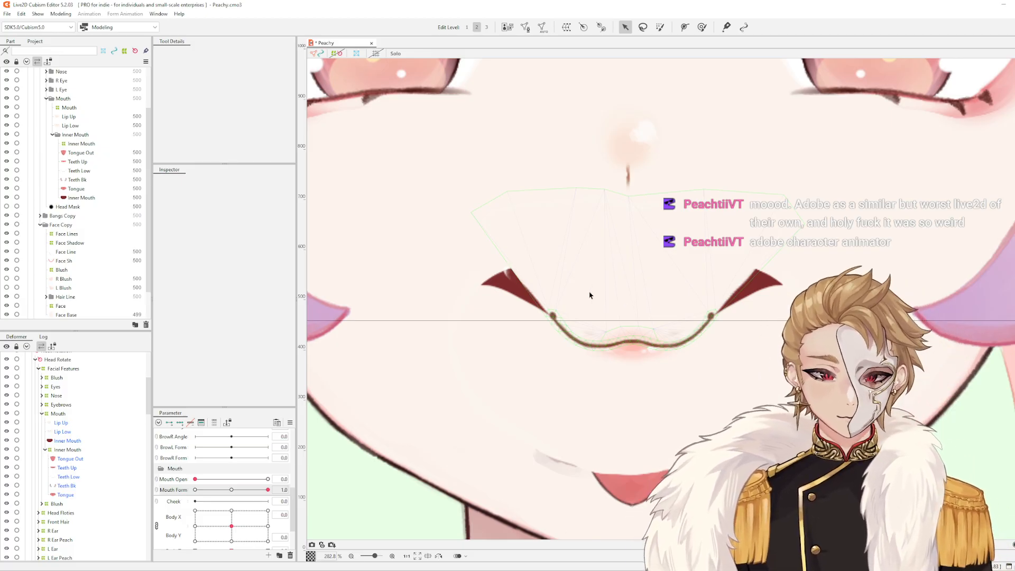
{"action": "scroll", "coordinate": [636, 333], "scroll_direction": "down", "scroll_amount": 2}
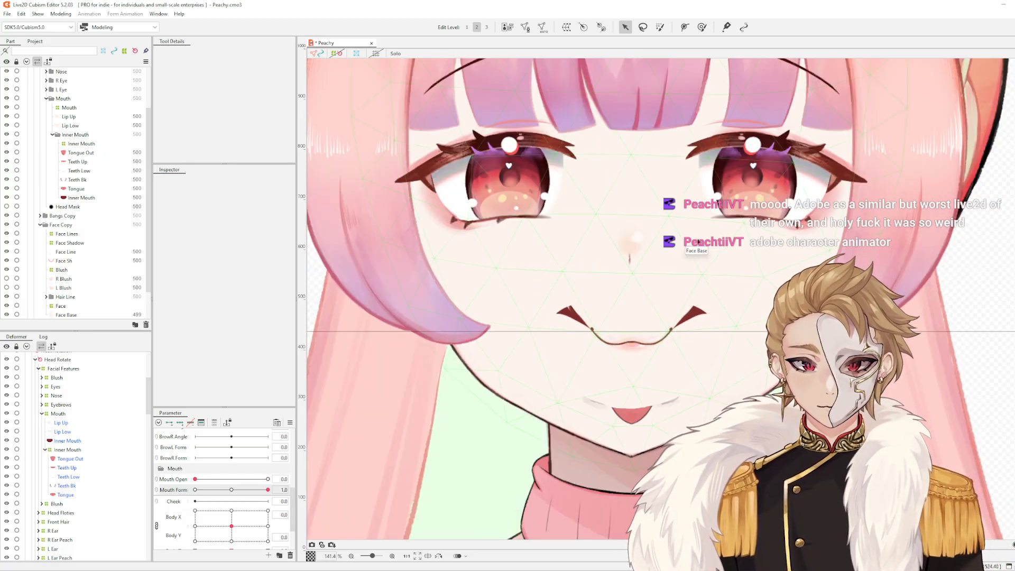
{"action": "scroll", "coordinate": [698, 241], "scroll_direction": "down", "scroll_amount": 2}
{"action": "scroll", "coordinate": [901, 251], "scroll_direction": "up", "scroll_amount": 1}
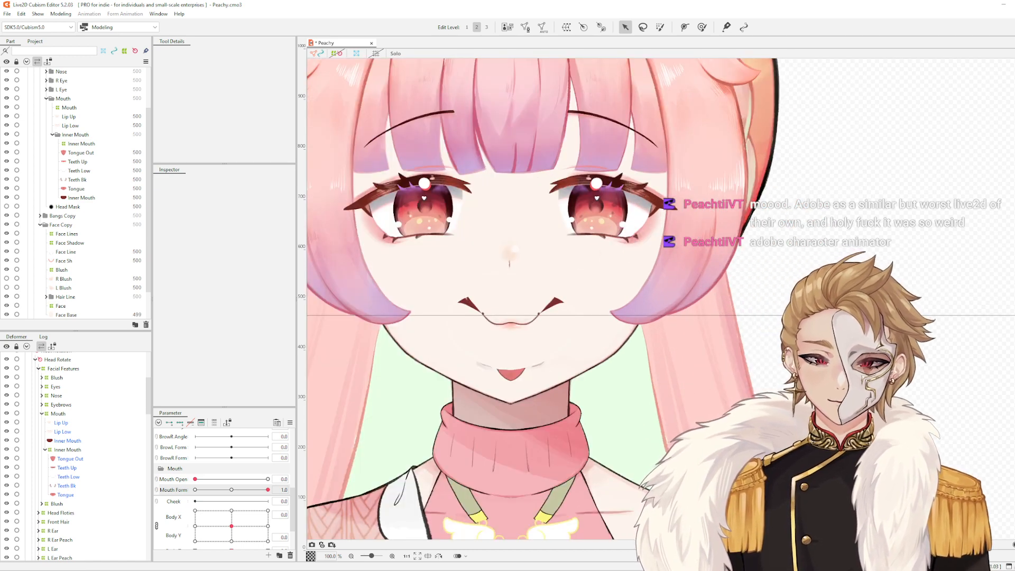
{"action": "scroll", "coordinate": [531, 262], "scroll_direction": "up", "scroll_amount": 2}
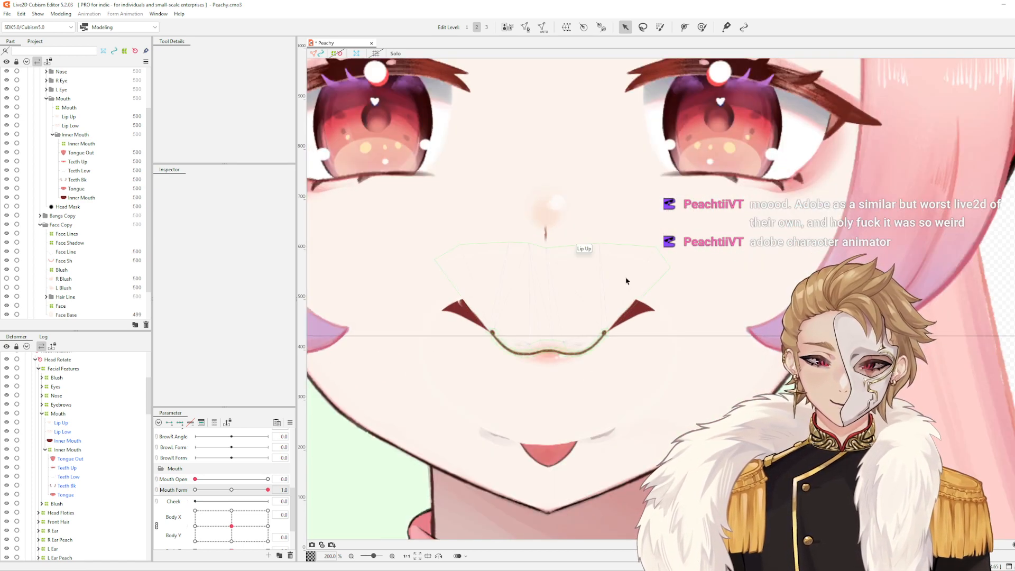
{"action": "scroll", "coordinate": [626, 280], "scroll_direction": "down", "scroll_amount": 2}
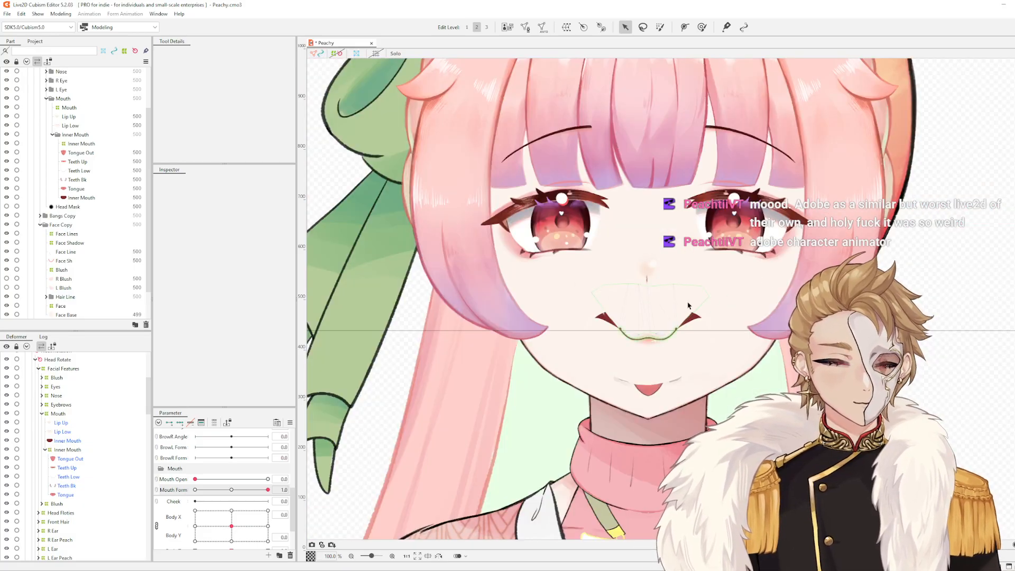
{"action": "scroll", "coordinate": [688, 306], "scroll_direction": "up", "scroll_amount": 2}
{"action": "scroll", "coordinate": [686, 305], "scroll_direction": "down", "scroll_amount": 1}
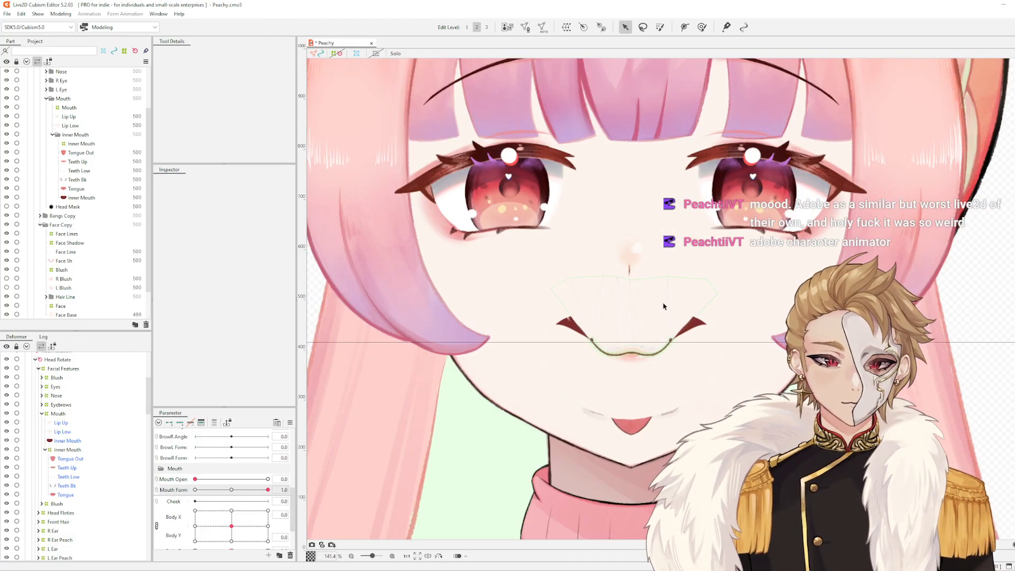
{"action": "left_click_drag", "start_coordinate": [664, 300], "coordinate": [622, 287]}
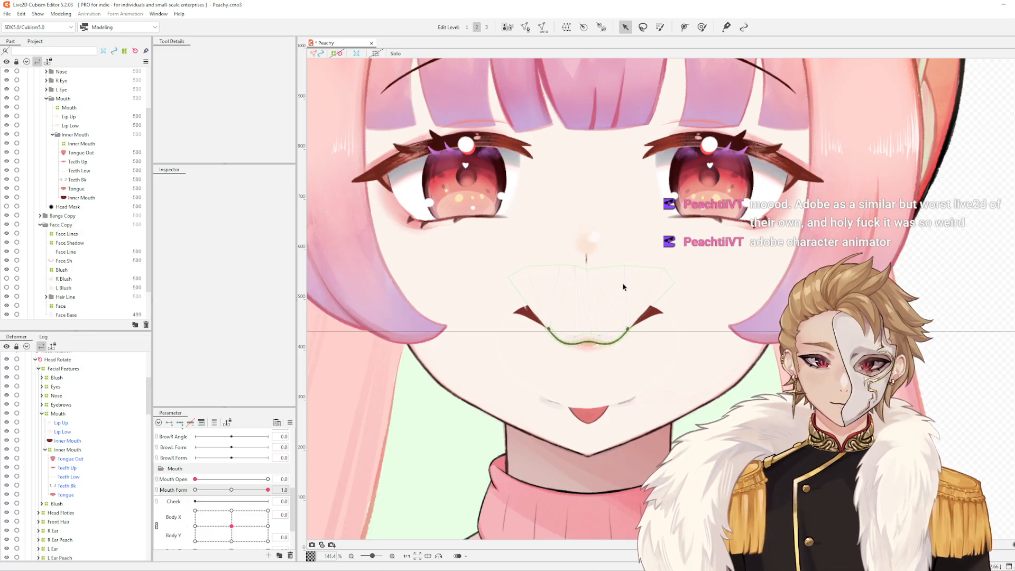
{"action": "scroll", "coordinate": [624, 287], "scroll_direction": "down", "scroll_amount": 2}
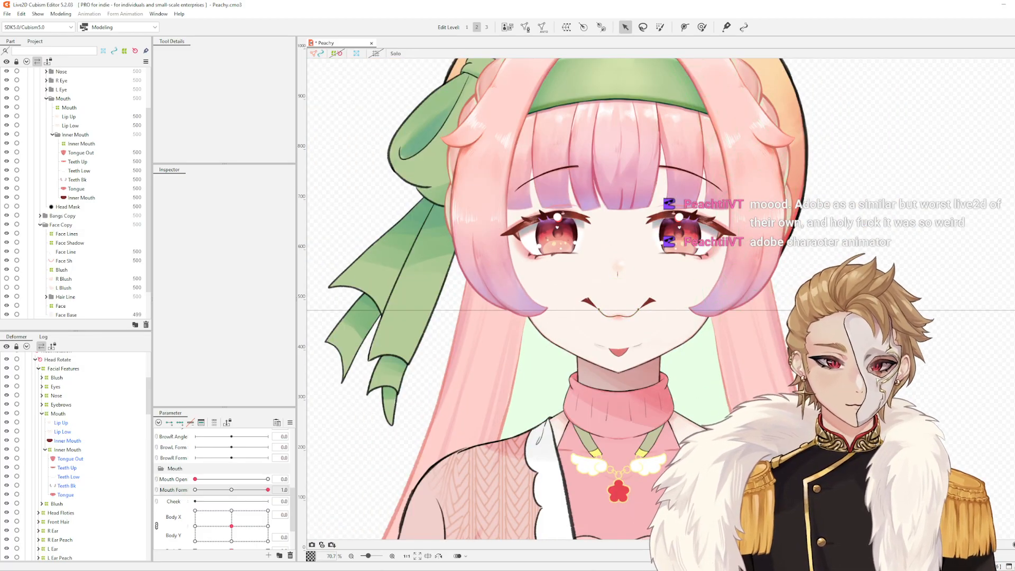
Set Mouth Form to -1.0 and select the Lip Up mesh
{"action": "scroll", "coordinate": [710, 245], "scroll_direction": "up", "scroll_amount": 1}
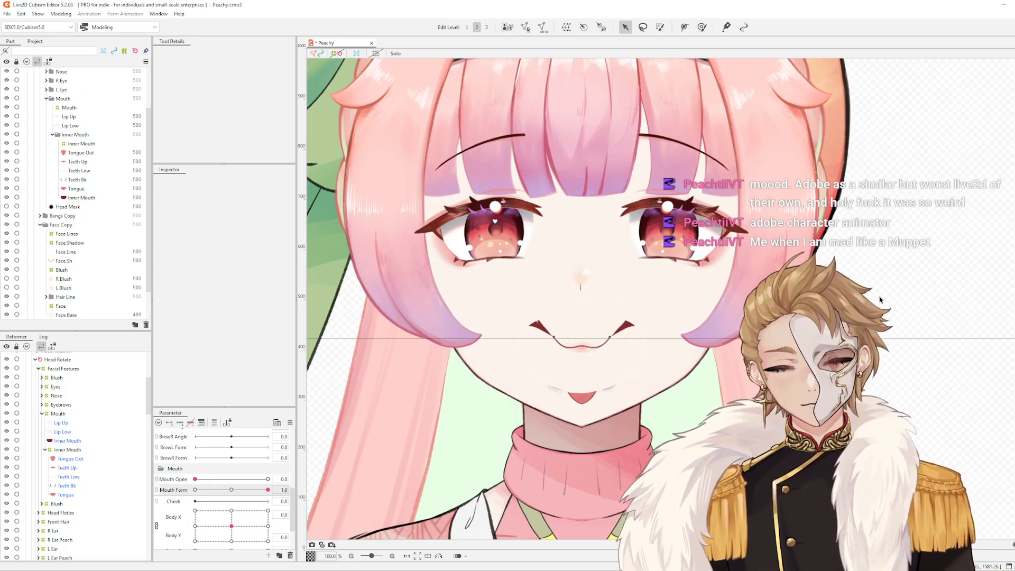
{"action": "scroll", "coordinate": [555, 333], "scroll_direction": "up", "scroll_amount": 5}
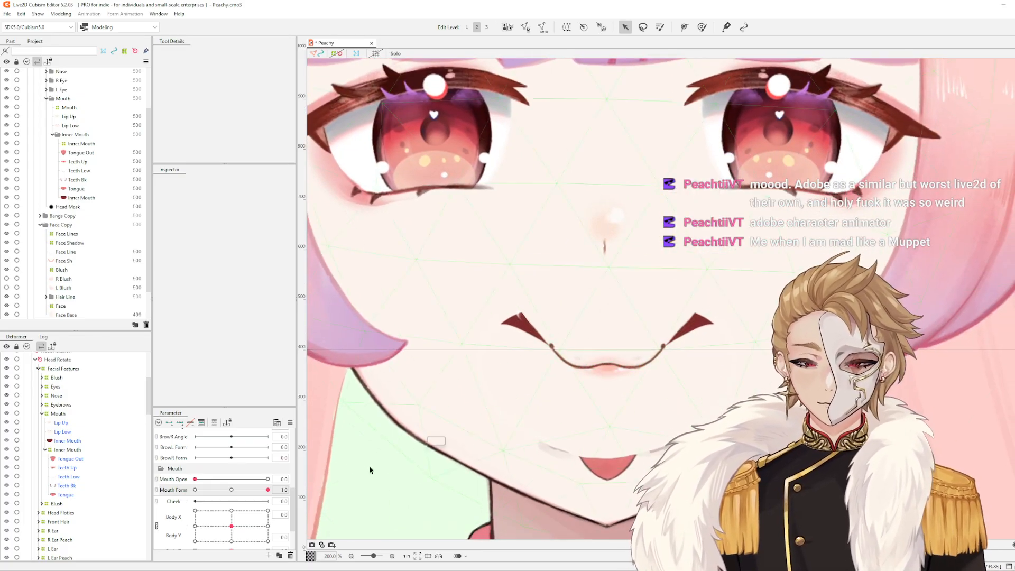
{"action": "left_click_drag", "start_coordinate": [261, 491], "coordinate": [7, 487]}
{"action": "scroll", "coordinate": [521, 340], "scroll_direction": "up", "scroll_amount": 2}
{"action": "left_click", "coordinate": [661, 407]}
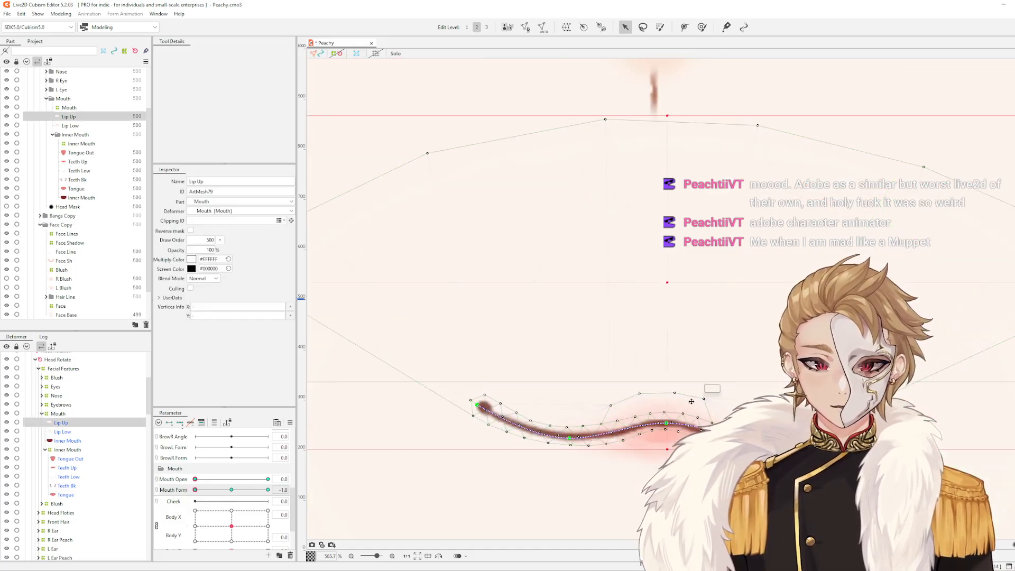
{"action": "scroll", "coordinate": [637, 296], "scroll_direction": "up", "scroll_amount": 2}
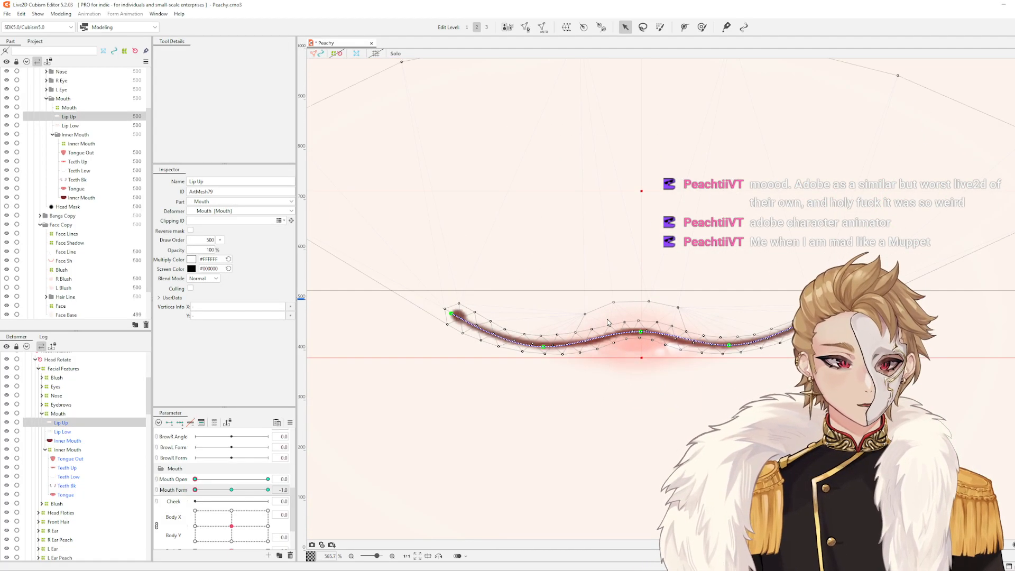
{"action": "scroll", "coordinate": [572, 349], "scroll_direction": "down", "scroll_amount": 2}
{"action": "scroll", "coordinate": [547, 351], "scroll_direction": "up", "scroll_amount": 2}
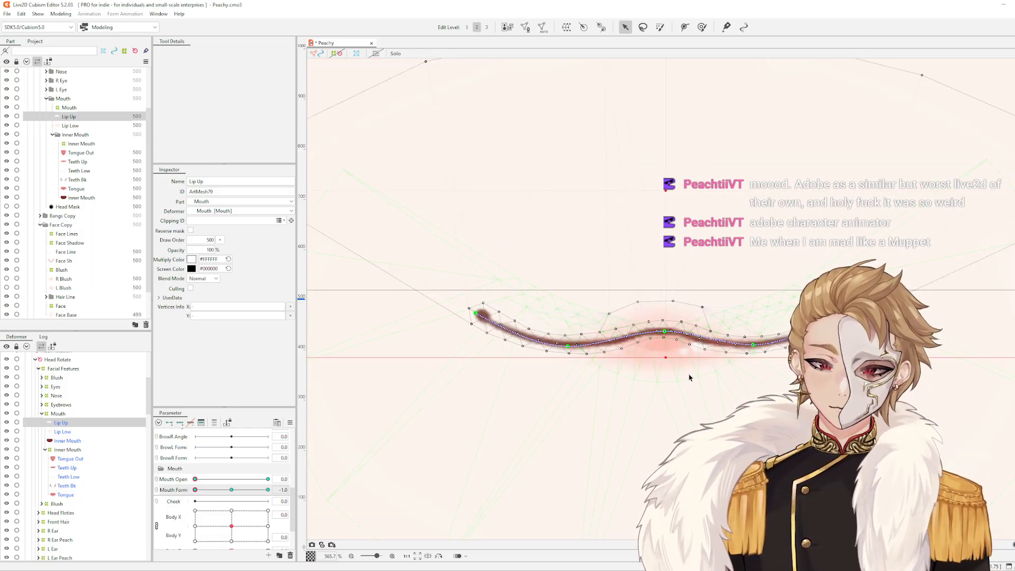
Start a temporary path deformation on Lip Up and place path points along the lip line from corner to corner
{"action": "key", "text": "ctrl+t"}
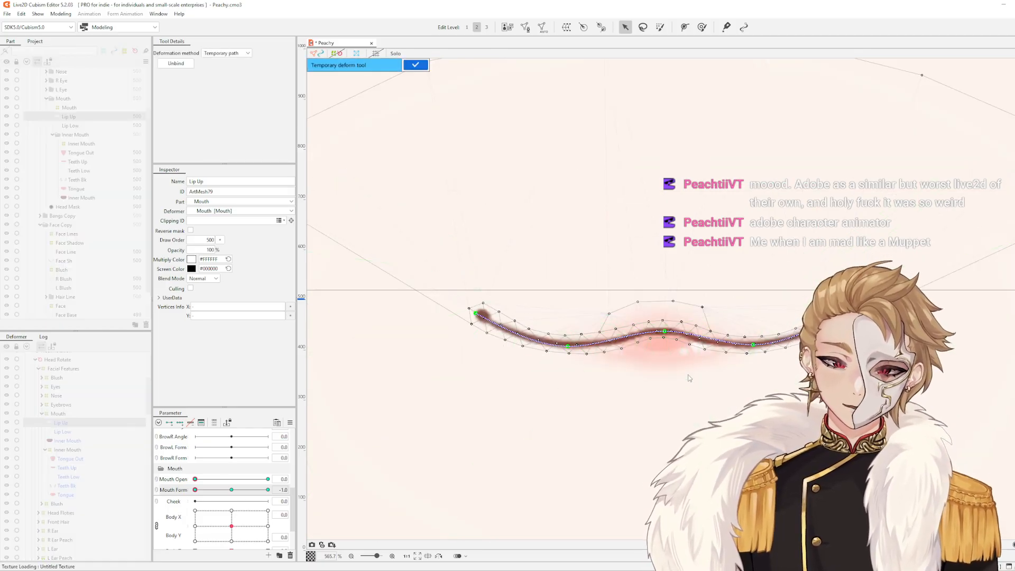
{"action": "left_click", "coordinate": [463, 302]}
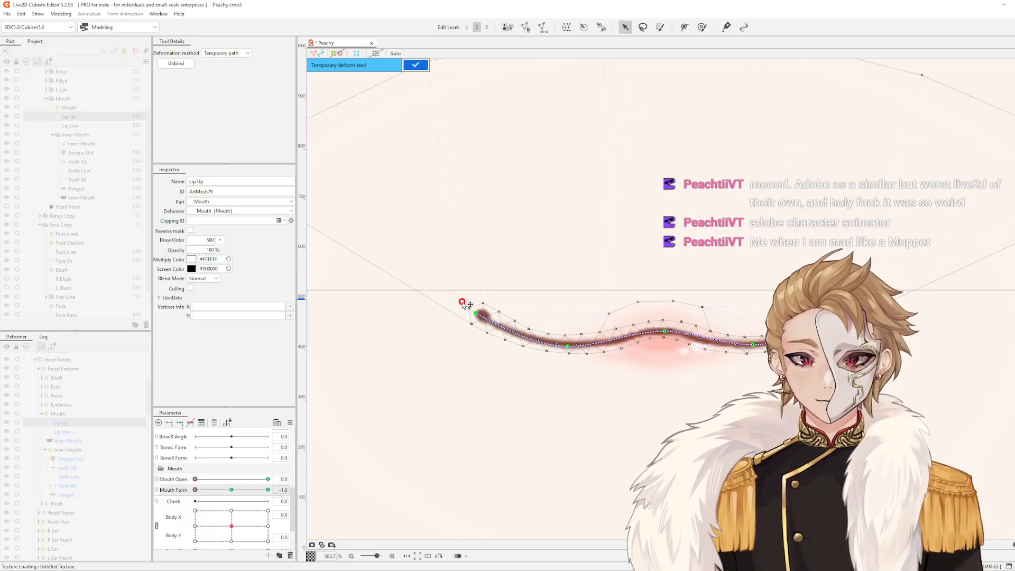
{"action": "left_click", "coordinate": [493, 322]}
{"action": "left_click", "coordinate": [550, 343]}
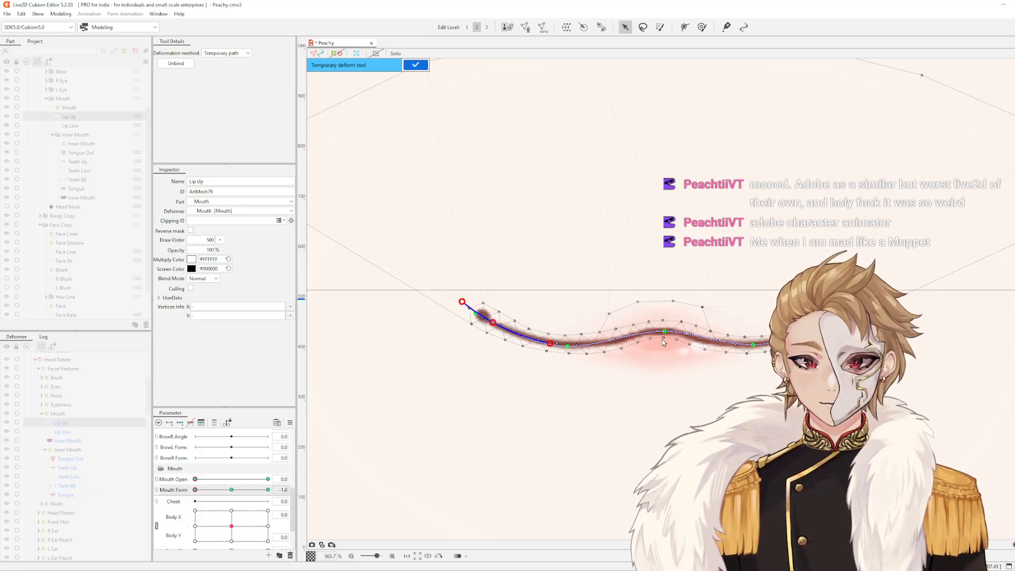
{"action": "left_click", "coordinate": [662, 332]}
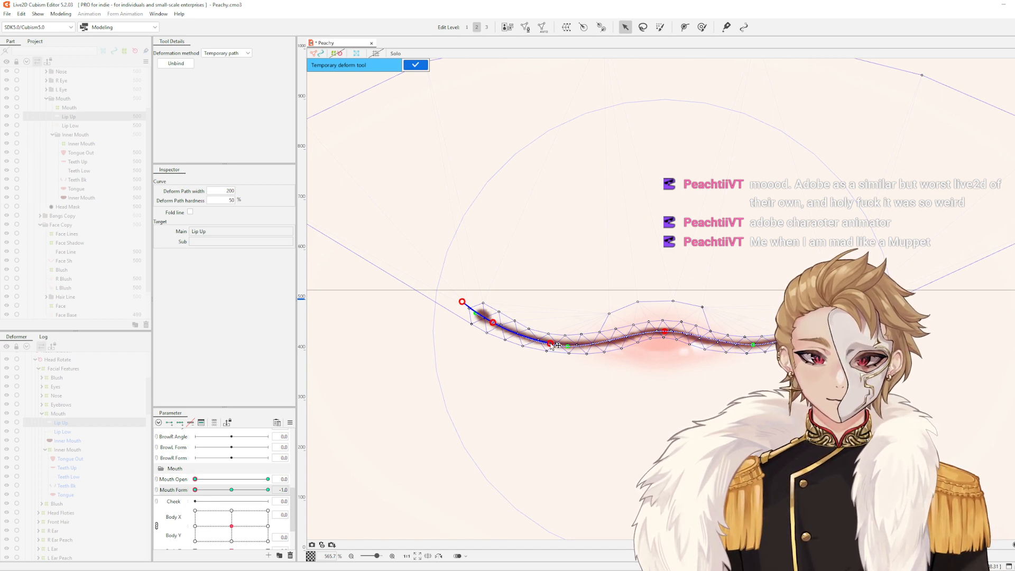
{"action": "left_click_drag", "start_coordinate": [660, 330], "coordinate": [661, 308]}
{"action": "key", "text": "ctrl+z"}
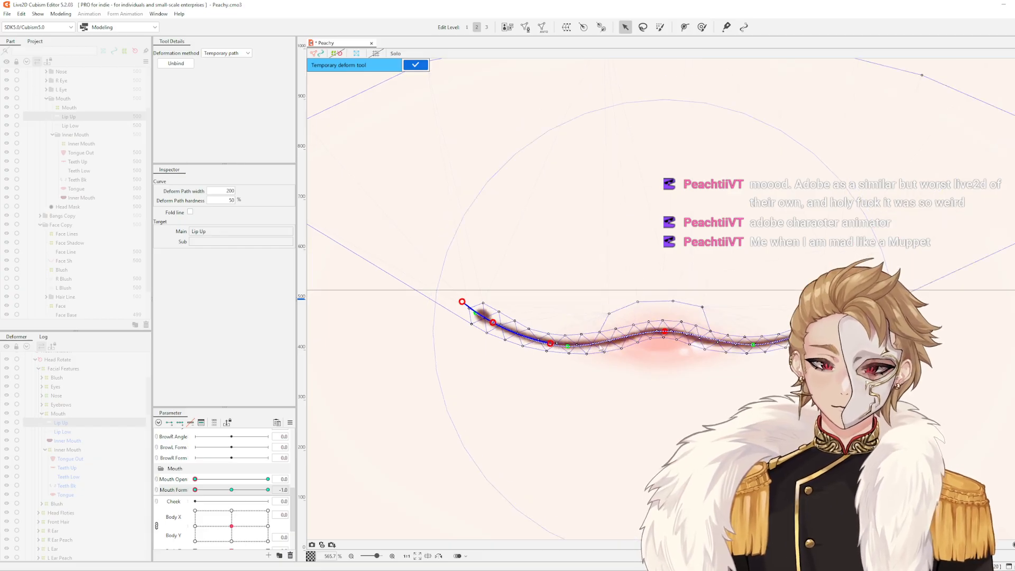
{"action": "left_click", "coordinate": [736, 347]}
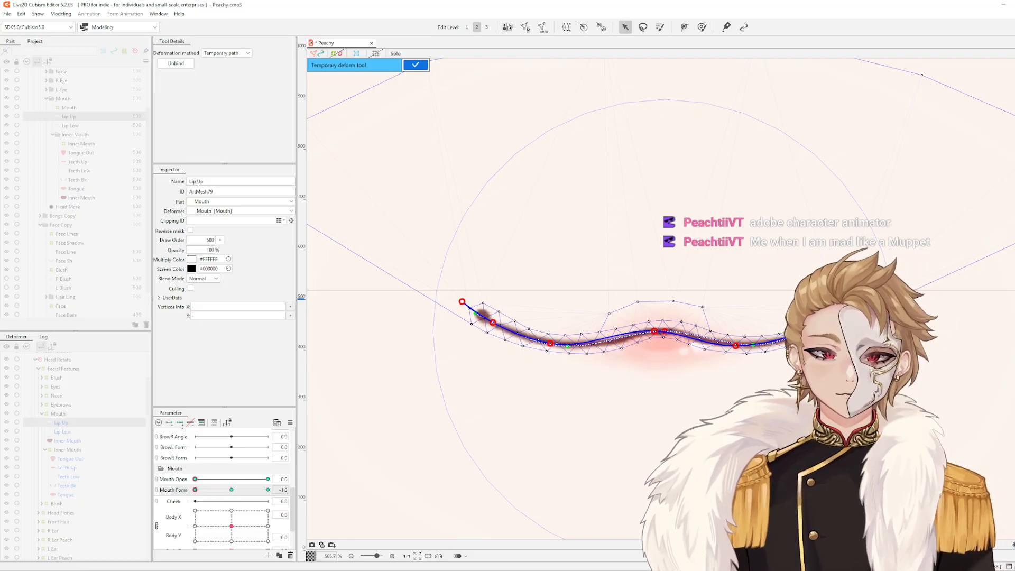
{"action": "scroll", "coordinate": [789, 270], "scroll_direction": "down", "scroll_amount": 1}
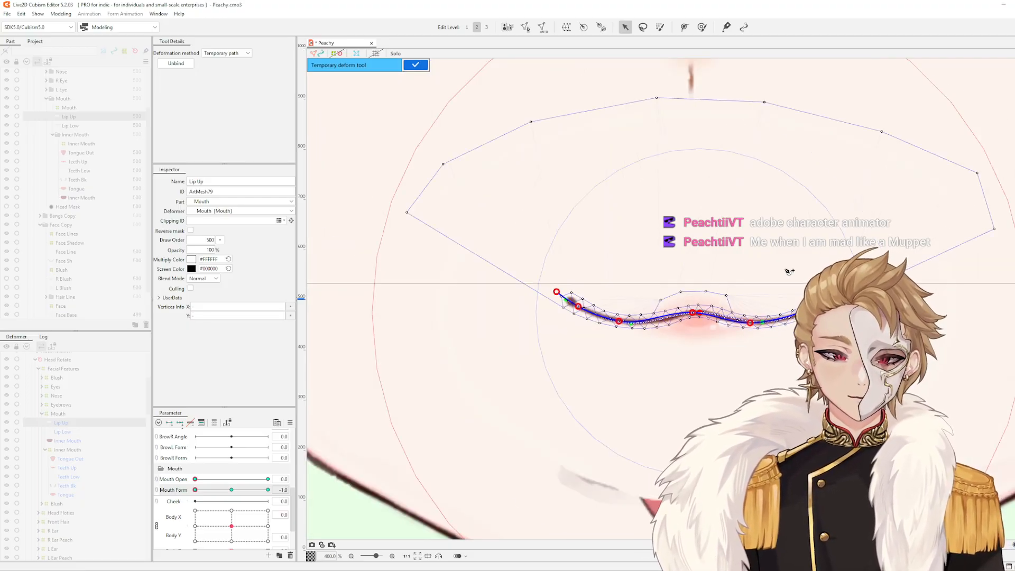
{"action": "scroll", "coordinate": [789, 272], "scroll_direction": "up", "scroll_amount": 1}
{"action": "left_click_drag", "start_coordinate": [750, 287], "coordinate": [739, 245]}
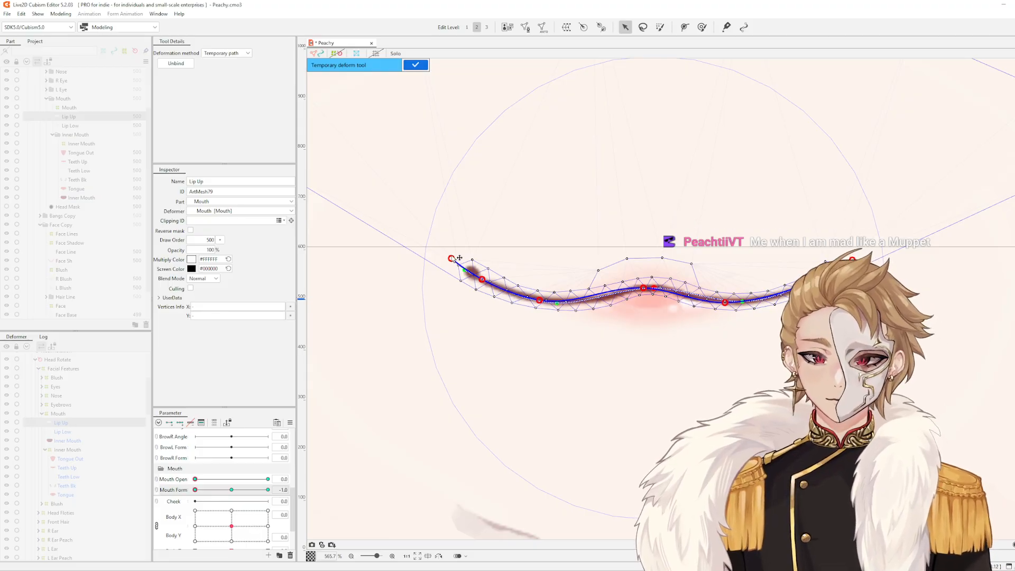
Pull both ends of the Lip Up path down into a frown and adjust the left-side and center points to round the arc
{"action": "left_click_drag", "start_coordinate": [451, 260], "coordinate": [456, 319]}
{"action": "left_click_drag", "start_coordinate": [483, 280], "coordinate": [469, 361]}
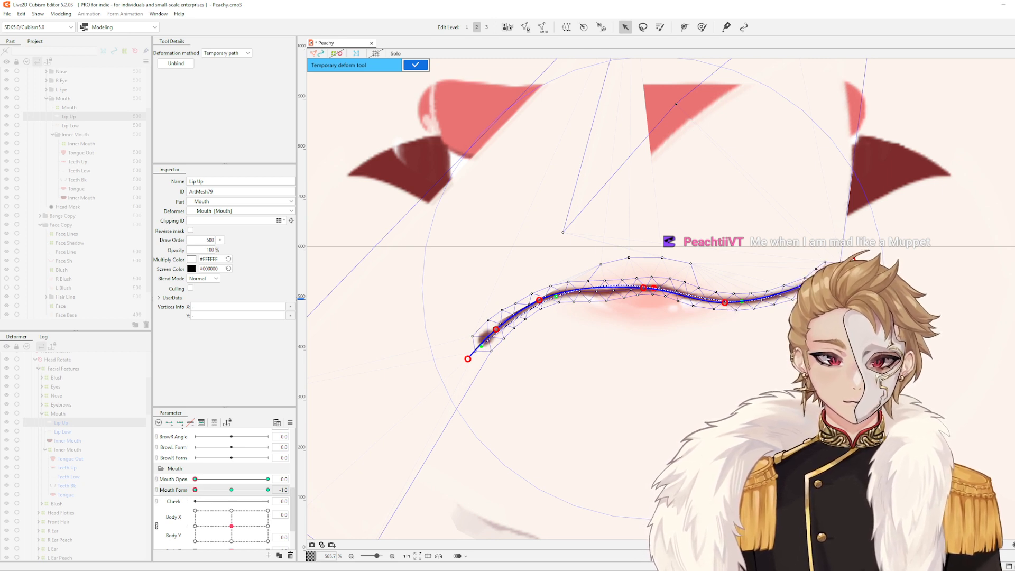
{"action": "left_click_drag", "start_coordinate": [853, 260], "coordinate": [804, 368]}
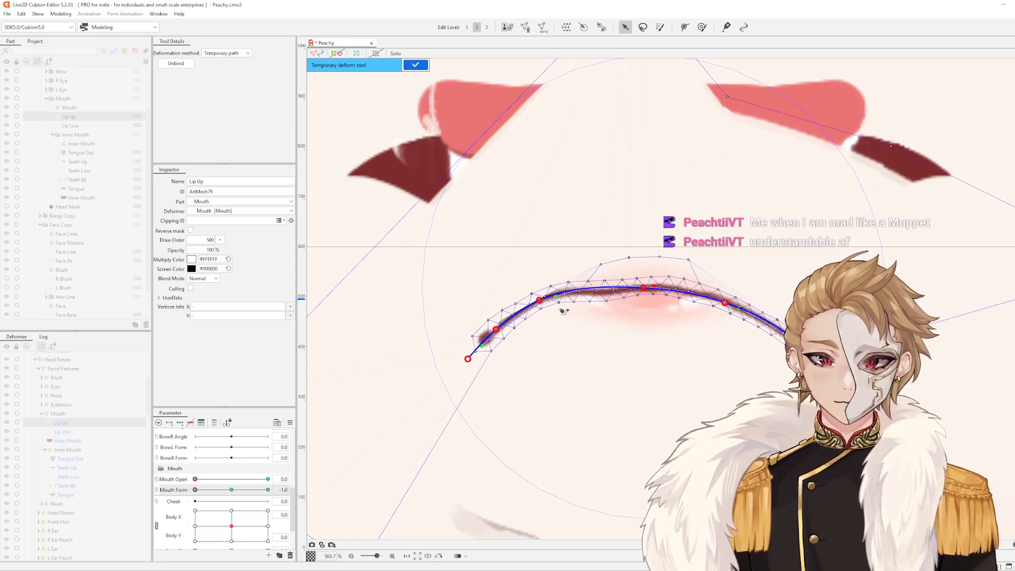
{"action": "left_click_drag", "start_coordinate": [550, 302], "coordinate": [549, 306]}
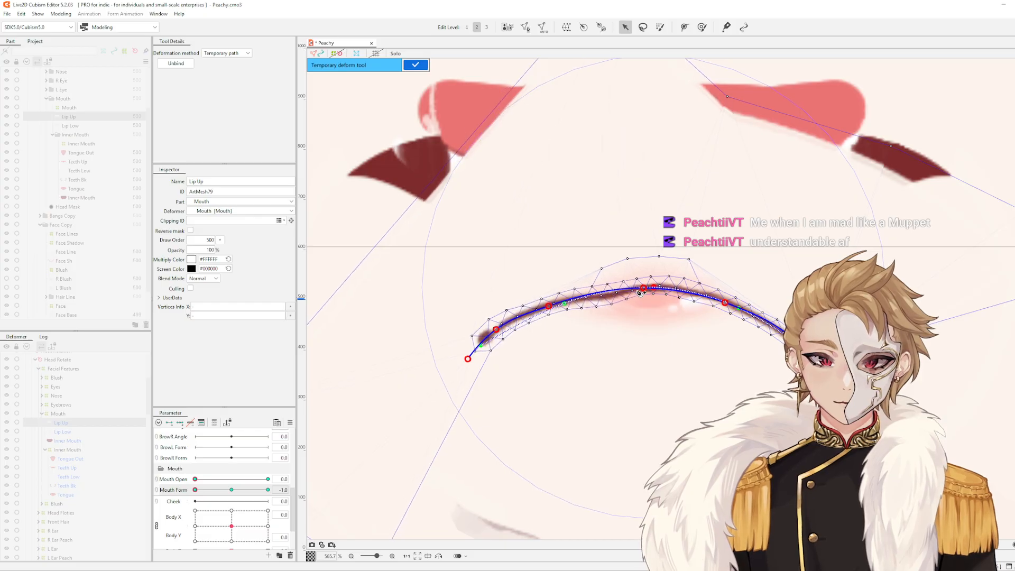
{"action": "left_click_drag", "start_coordinate": [643, 288], "coordinate": [642, 289]}
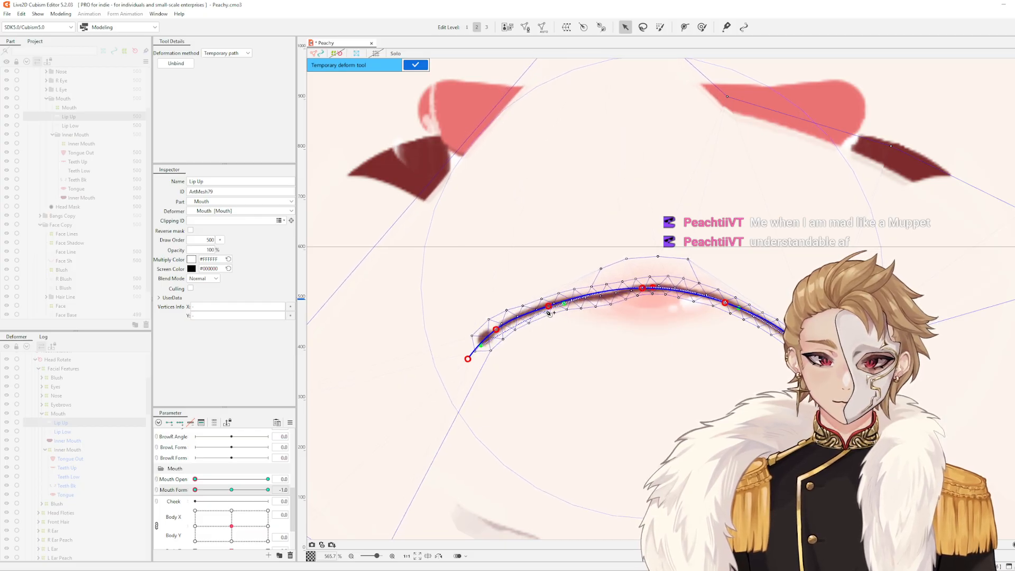
{"action": "left_click_drag", "start_coordinate": [496, 329], "coordinate": [477, 359]}
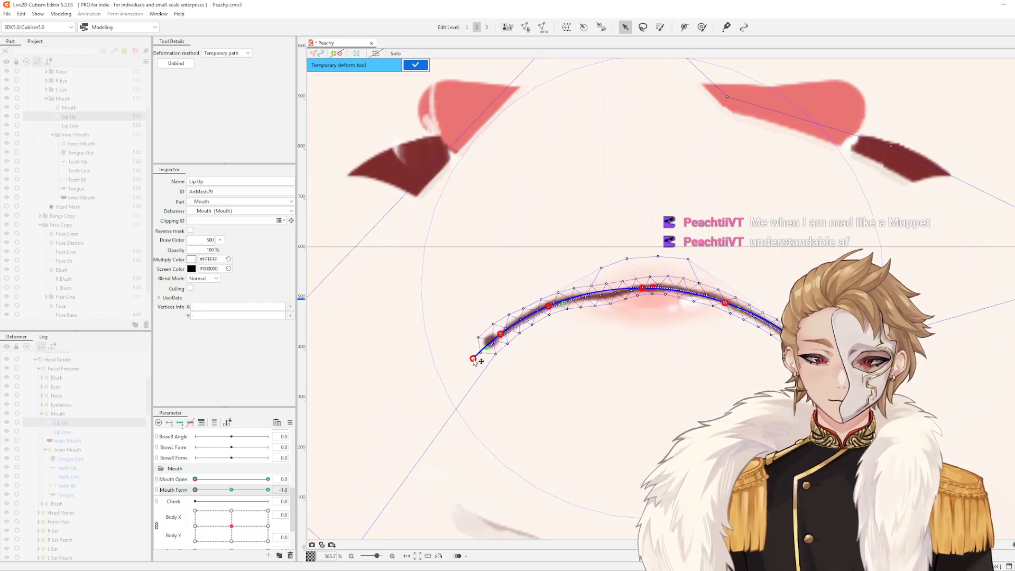
Try to smooth the dip left of Lip Up's center onto the path curve with a 27.2 px deform brush
{"action": "scroll", "coordinate": [586, 286], "scroll_direction": "up", "scroll_amount": 2}
{"action": "key", "text": "b"}
{"action": "mouse_move", "coordinate": [620, 287]}
{"action": "left_mouse_down"}
{"action": "mouse_move", "coordinate": [622, 247]}
{"action": "mouse_move", "coordinate": [627, 278]}
{"action": "mouse_move", "coordinate": [608, 282]}
{"action": "mouse_move", "coordinate": [608, 265]}
{"action": "left_mouse_up"}
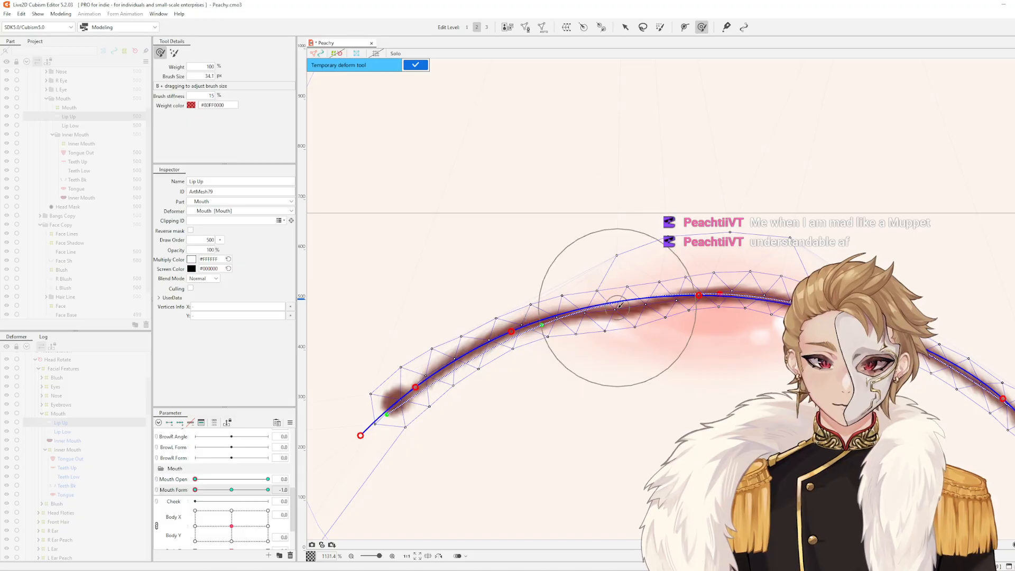
{"action": "mouse_move", "coordinate": [617, 309]}
{"action": "left_mouse_down"}
{"action": "mouse_move", "coordinate": [631, 284]}
{"action": "mouse_move", "coordinate": [573, 296]}
{"action": "mouse_move", "coordinate": [628, 309]}
{"action": "mouse_move", "coordinate": [605, 307]}
{"action": "mouse_move", "coordinate": [713, 304]}
{"action": "mouse_move", "coordinate": [681, 297]}
{"action": "left_mouse_up"}
{"action": "scroll", "coordinate": [708, 273], "scroll_direction": "down", "scroll_amount": 2}
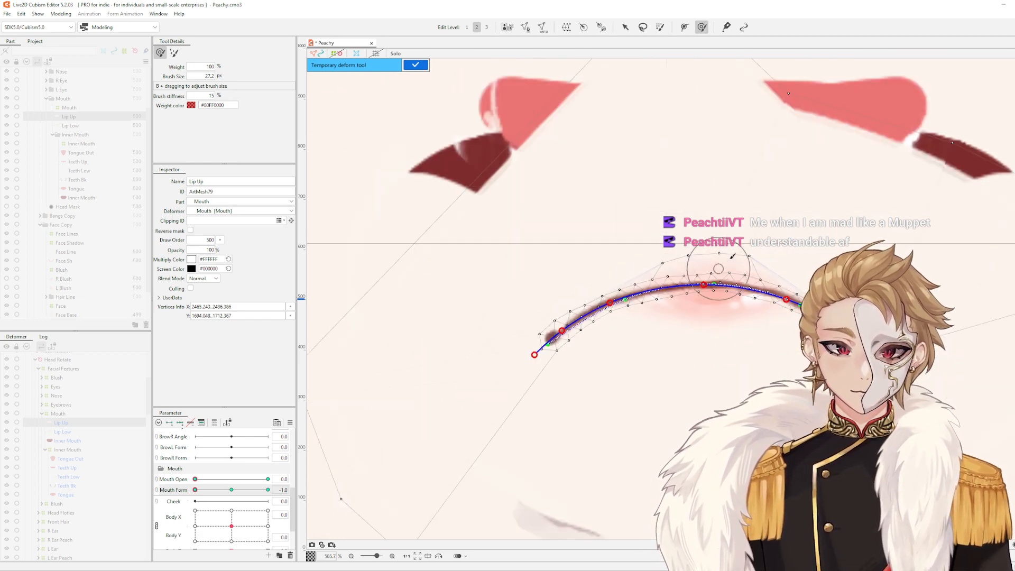
Check the frown at different distances and add a horizontal guide near Lip Up's right corner
{"action": "left_click", "coordinate": [804, 226]}
{"action": "scroll", "coordinate": [810, 229], "scroll_direction": "down", "scroll_amount": 4}
{"action": "scroll", "coordinate": [803, 237], "scroll_direction": "up", "scroll_amount": 4}
{"action": "scroll", "coordinate": [783, 254], "scroll_direction": "up", "scroll_amount": 3}
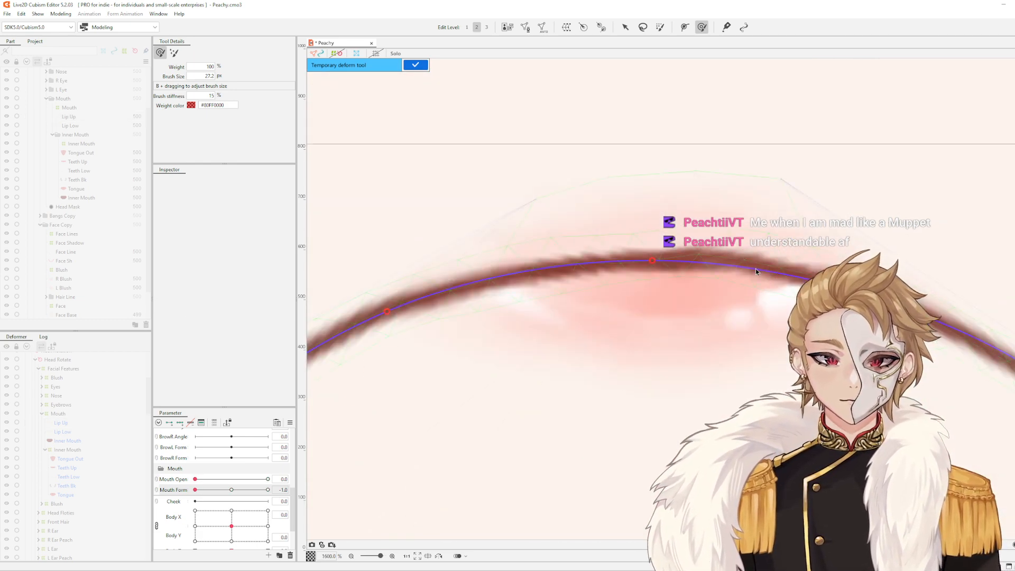
{"action": "left_click", "coordinate": [750, 267]}
{"action": "scroll", "coordinate": [730, 214], "scroll_direction": "down", "scroll_amount": 3}
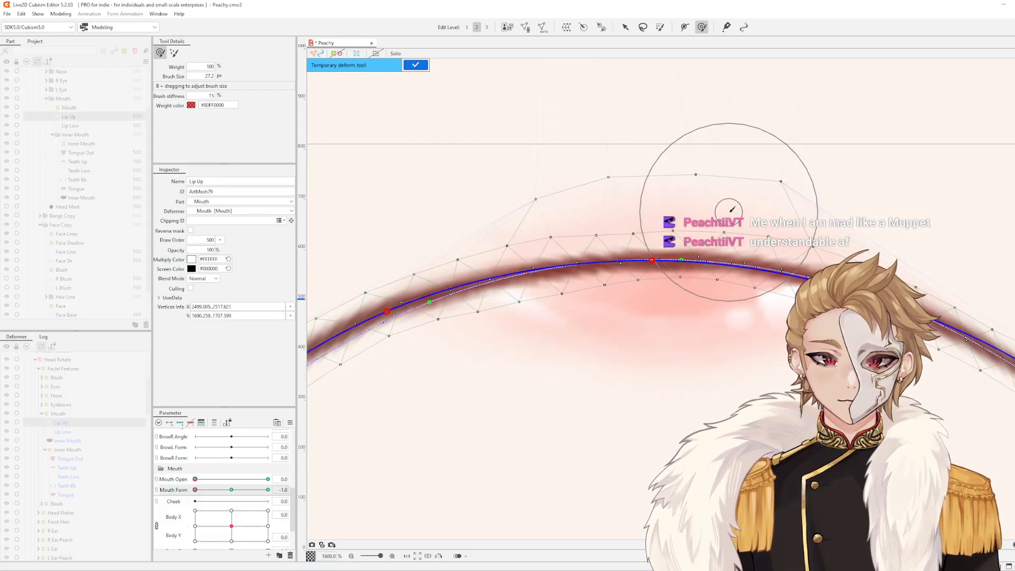
{"action": "key", "text": "Escape"}
{"action": "scroll", "coordinate": [824, 236], "scroll_direction": "down", "scroll_amount": 3}
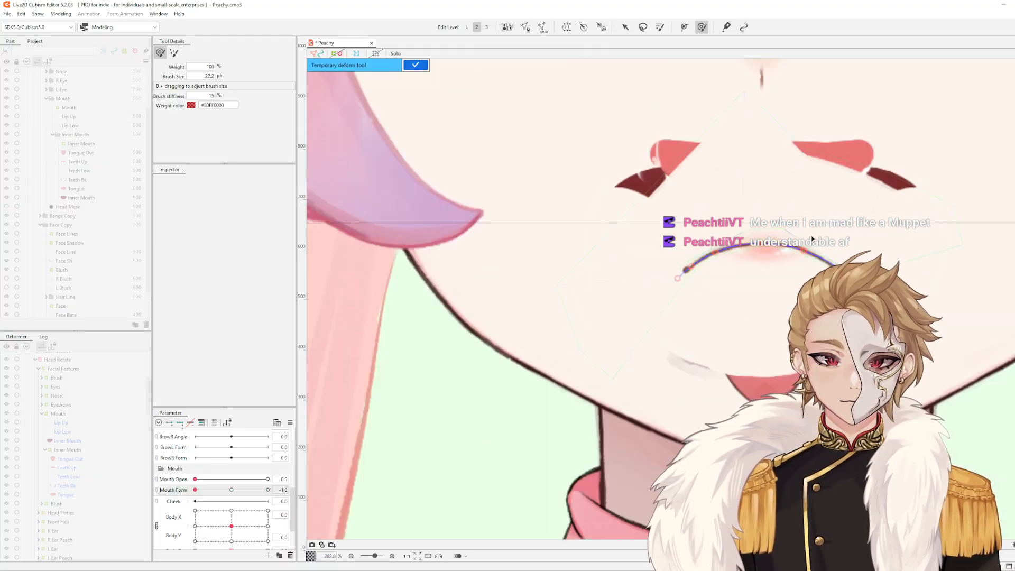
{"action": "scroll", "coordinate": [788, 217], "scroll_direction": "up", "scroll_amount": 3}
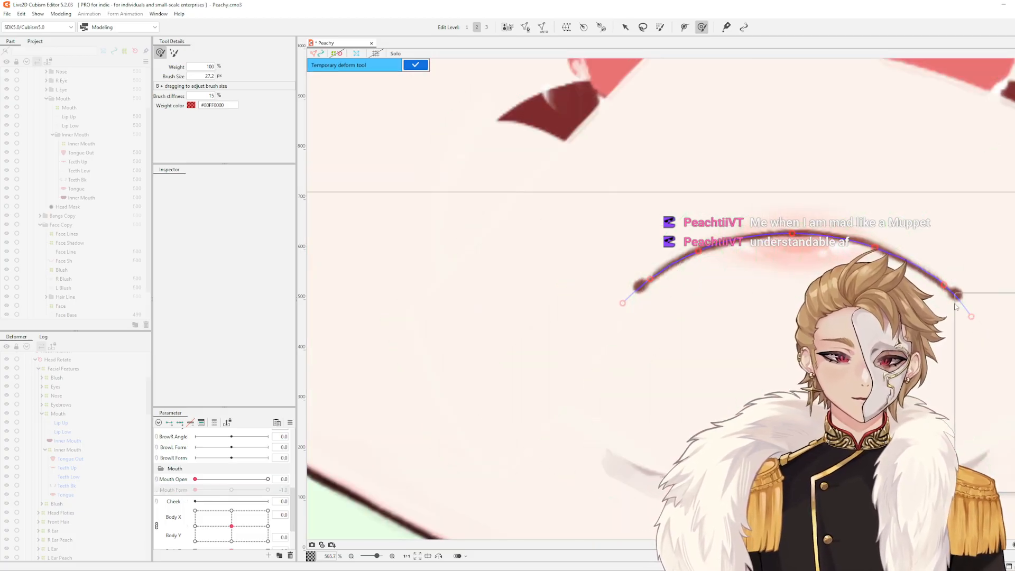
{"action": "right_click", "coordinate": [955, 297]}
{"action": "left_click", "coordinate": [937, 412]}
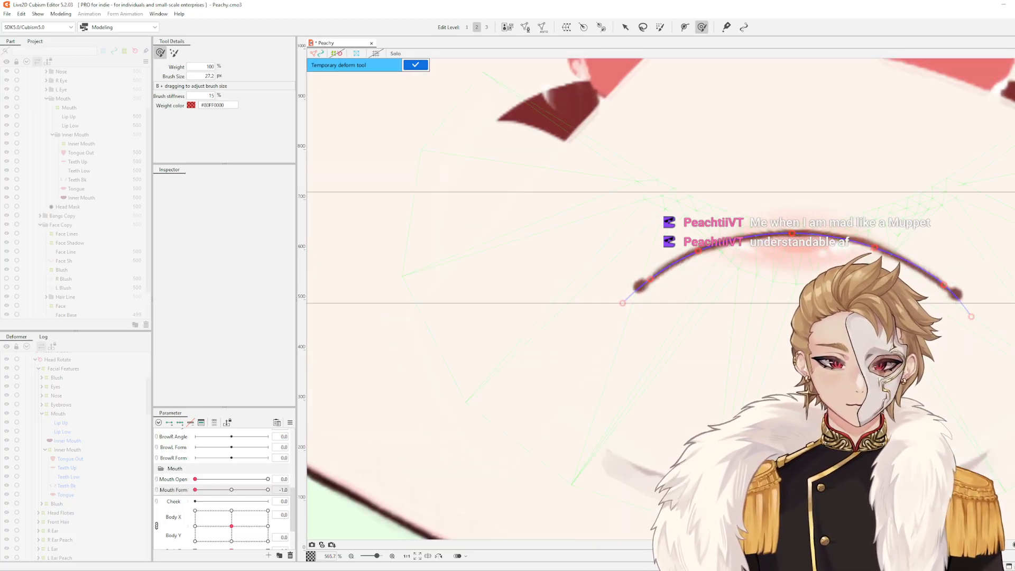
Lower the two path points at Lip Up's left corner so it sits closer to the new guide
{"action": "left_click_drag", "start_coordinate": [779, 278], "coordinate": [749, 292]}
{"action": "scroll", "coordinate": [592, 303], "scroll_direction": "up", "scroll_amount": 2}
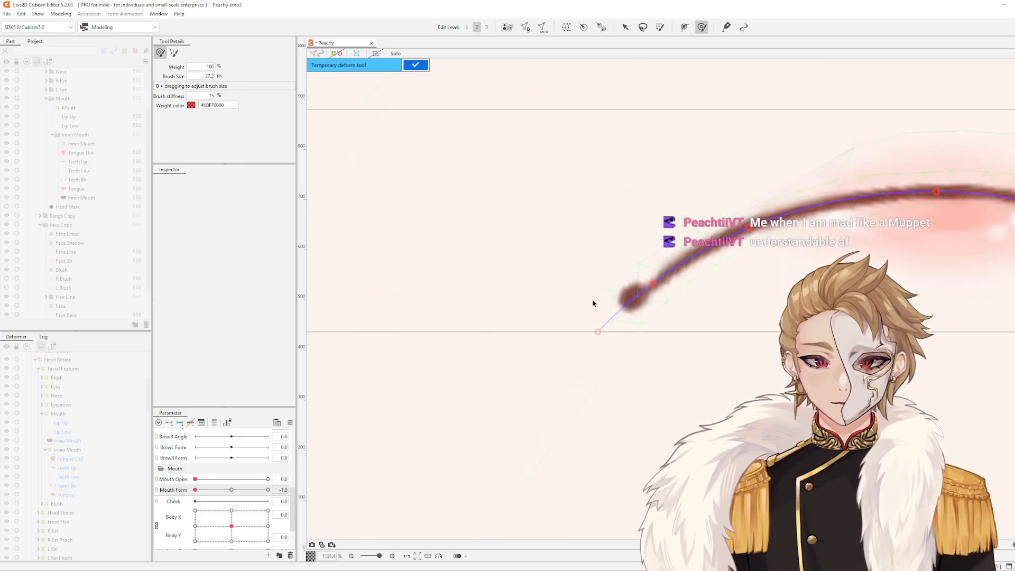
{"action": "left_click", "coordinate": [655, 286]}
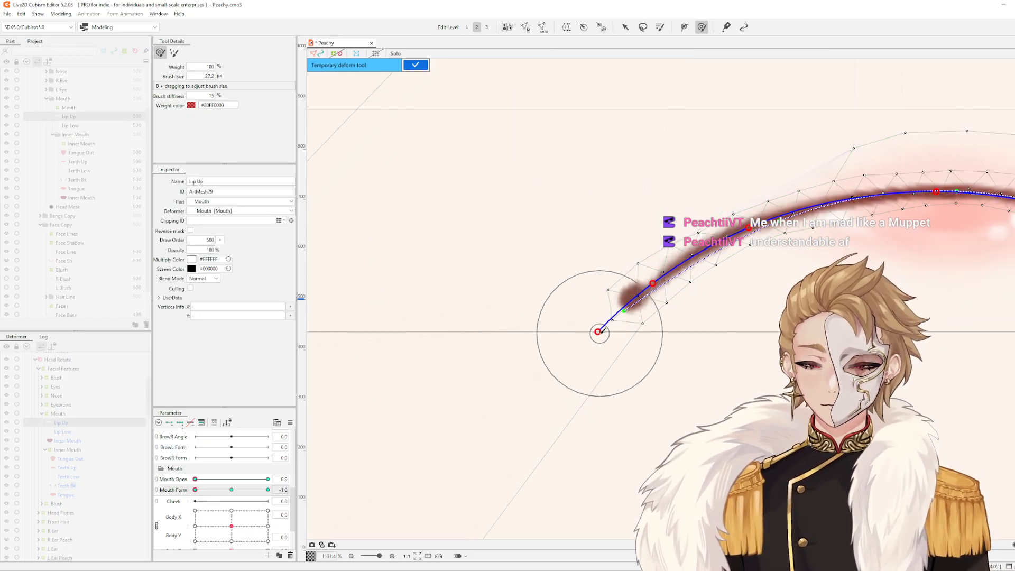
{"action": "key", "text": "v"}
{"action": "left_click_drag", "start_coordinate": [599, 332], "coordinate": [591, 342]}
{"action": "left_click_drag", "start_coordinate": [653, 281], "coordinate": [642, 299]}
{"action": "left_click_drag", "start_coordinate": [590, 342], "coordinate": [587, 351]}
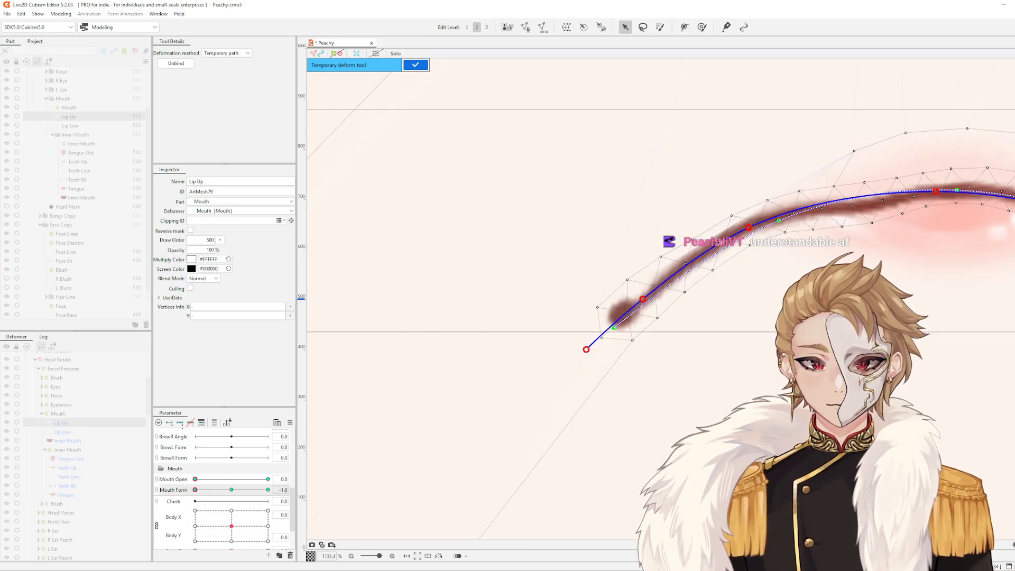
{"action": "scroll", "coordinate": [837, 231], "scroll_direction": "down", "scroll_amount": 3}
{"action": "scroll", "coordinate": [961, 160], "scroll_direction": "up", "scroll_amount": 3}
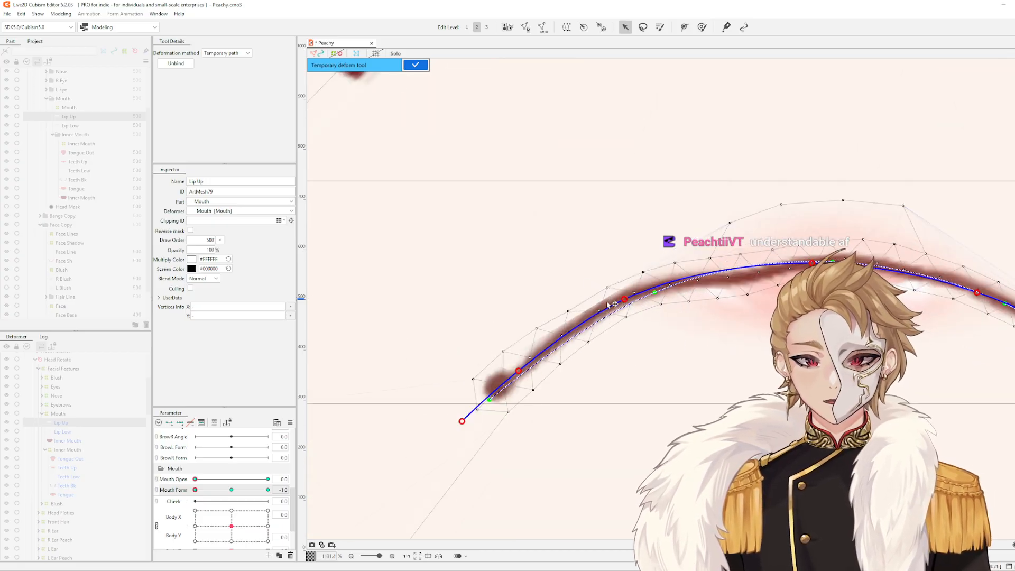
Push Lip Up's outer mesh point above the left half of the arc up and outward with an 18.5 px deform brush
{"action": "scroll", "coordinate": [608, 304], "scroll_direction": "up", "scroll_amount": 2}
{"action": "mouse_move", "coordinate": [195, 489]}
{"action": "left_mouse_down"}
{"action": "mouse_move", "coordinate": [261, 489]}
{"action": "mouse_move", "coordinate": [191, 497]}
{"action": "left_mouse_up"}
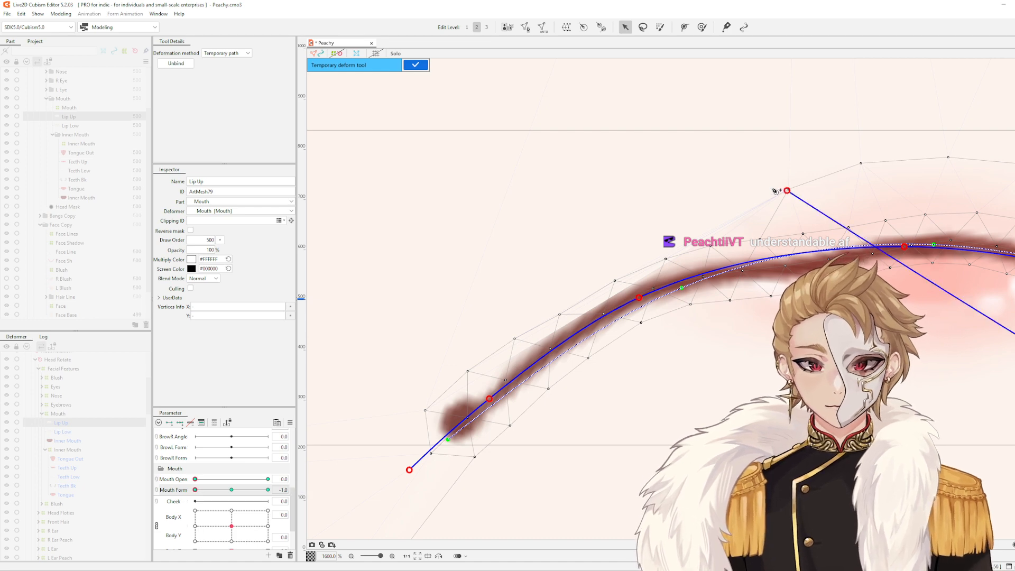
{"action": "scroll", "coordinate": [790, 192], "scroll_direction": "up", "scroll_amount": 3}
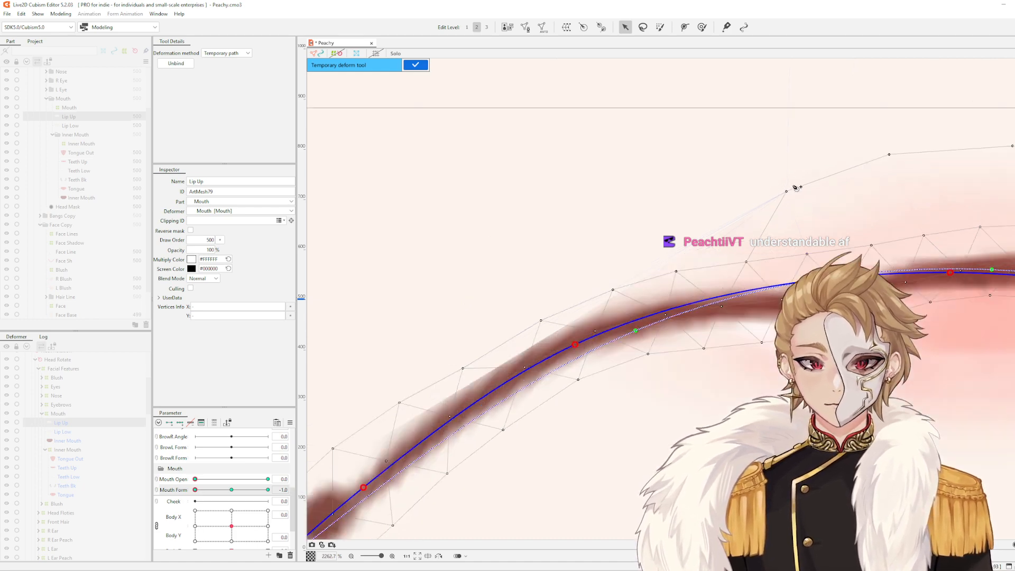
{"action": "left_click_drag", "start_coordinate": [814, 200], "coordinate": [762, 238]}
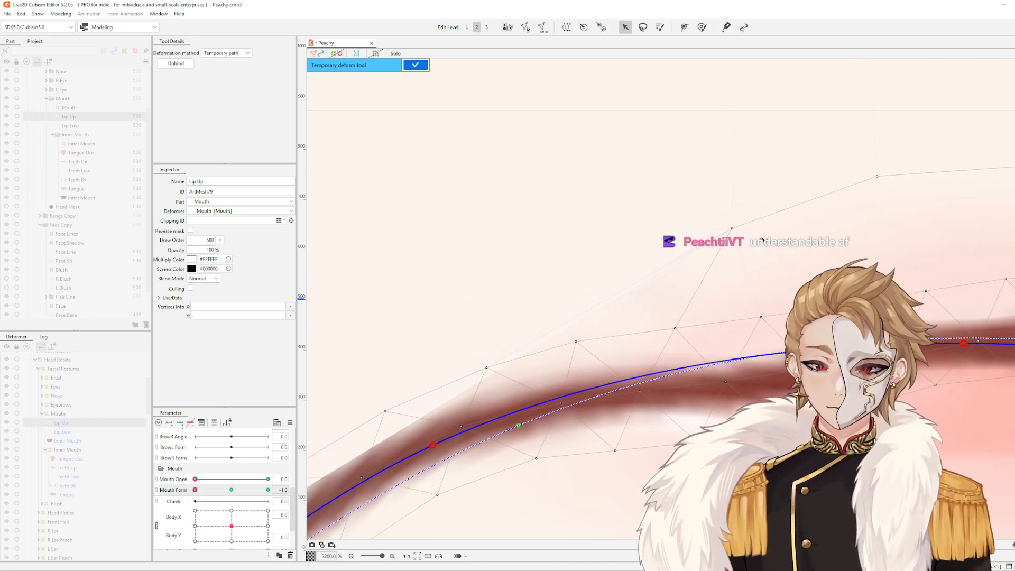
{"action": "key", "text": "b"}
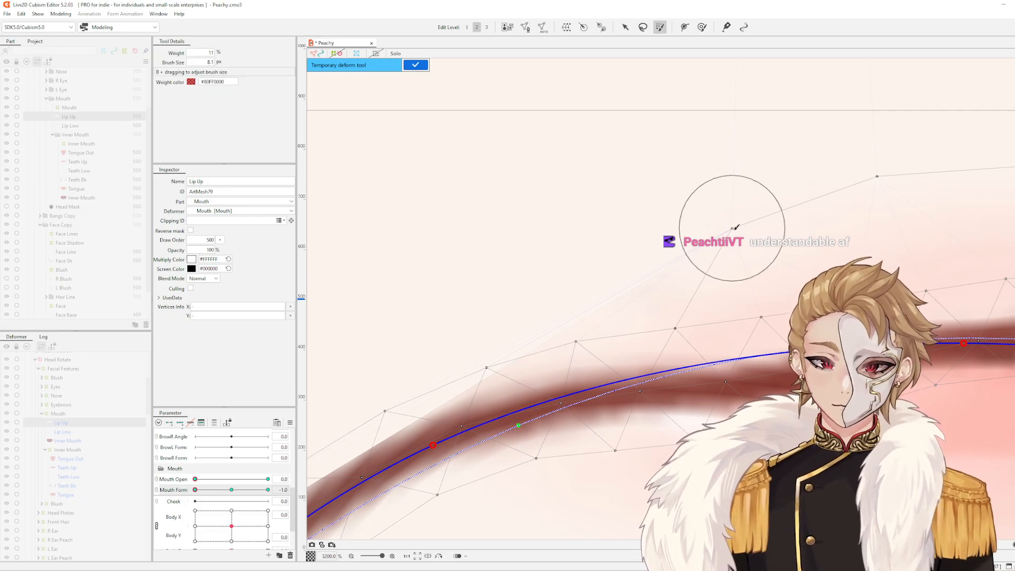
{"action": "left_click_drag", "start_coordinate": [732, 201], "coordinate": [693, 79]}
{"action": "scroll", "coordinate": [727, 207], "scroll_direction": "down", "scroll_amount": 2}
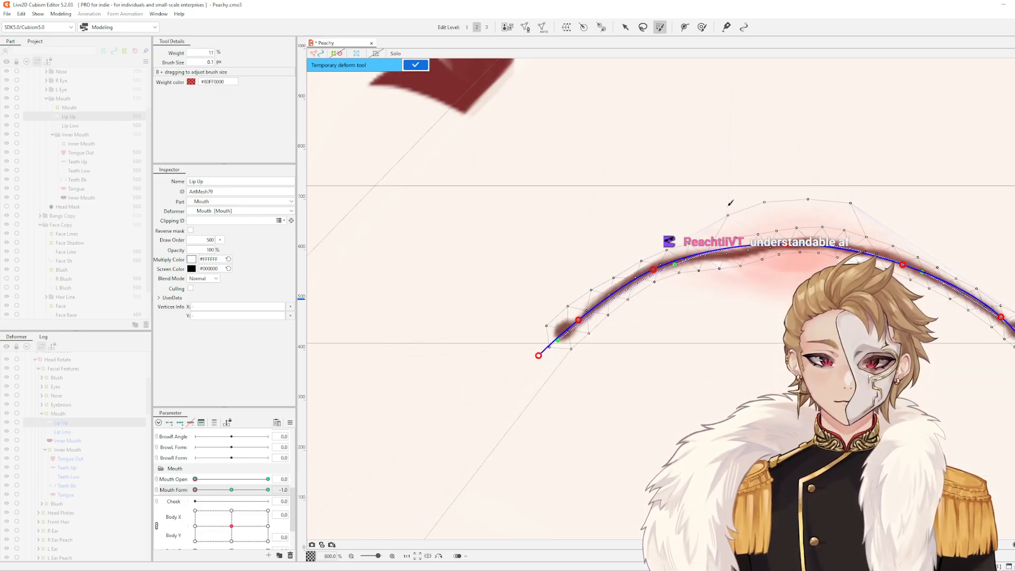
{"action": "key", "text": "b"}
{"action": "mouse_move", "coordinate": [729, 208]}
{"action": "left_mouse_down"}
{"action": "mouse_move", "coordinate": [717, 169]}
{"action": "mouse_move", "coordinate": [718, 204]}
{"action": "mouse_move", "coordinate": [705, 193]}
{"action": "left_mouse_up"}
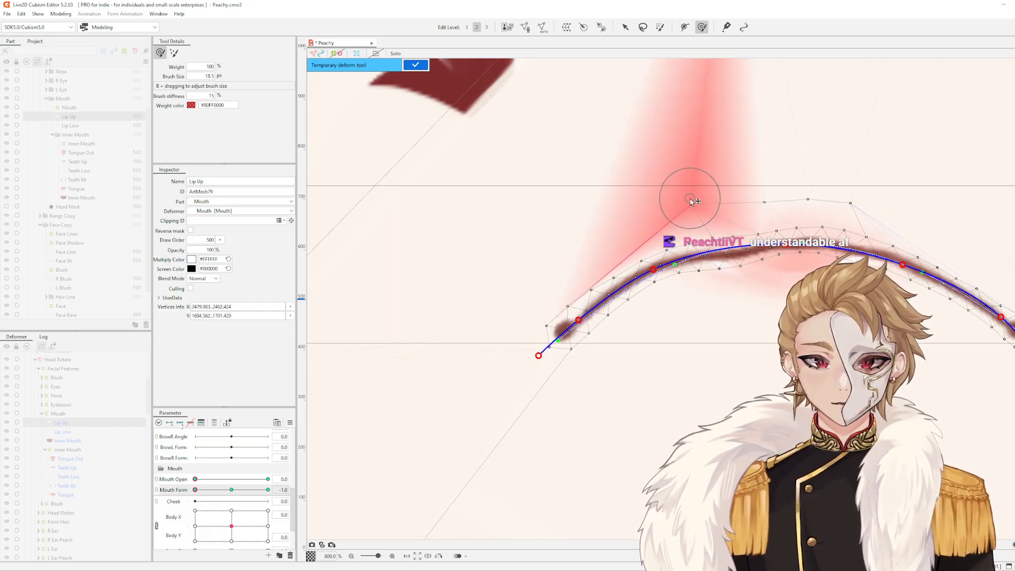
Undo the last brush push on Lip Up's outer mesh point and examine the left half of the arc against the path
{"action": "scroll", "coordinate": [810, 155], "scroll_direction": "up", "scroll_amount": 1}
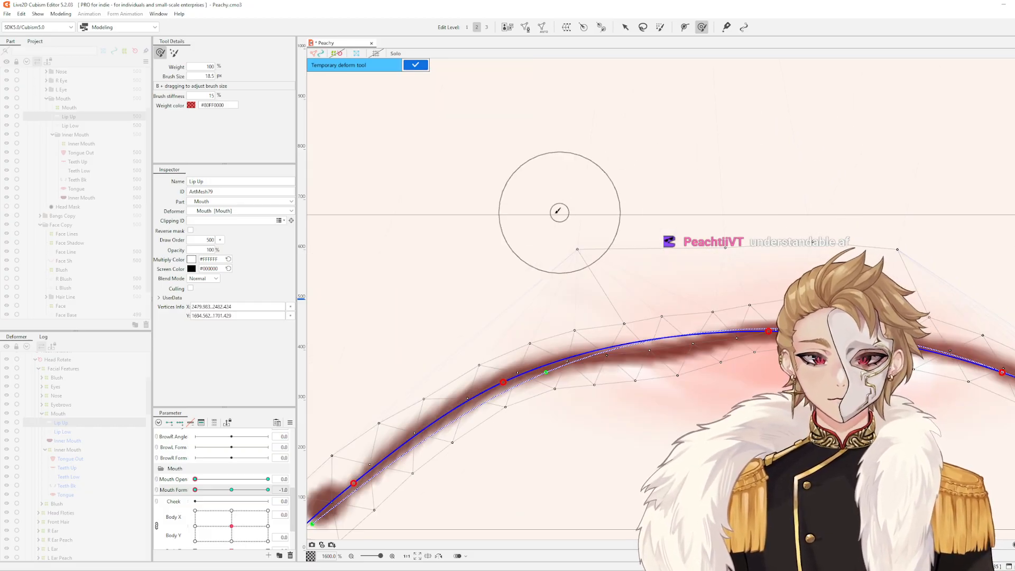
{"action": "left_click_drag", "start_coordinate": [559, 211], "coordinate": [833, 185]}
{"action": "scroll", "coordinate": [722, 297], "scroll_direction": "up", "scroll_amount": 1}
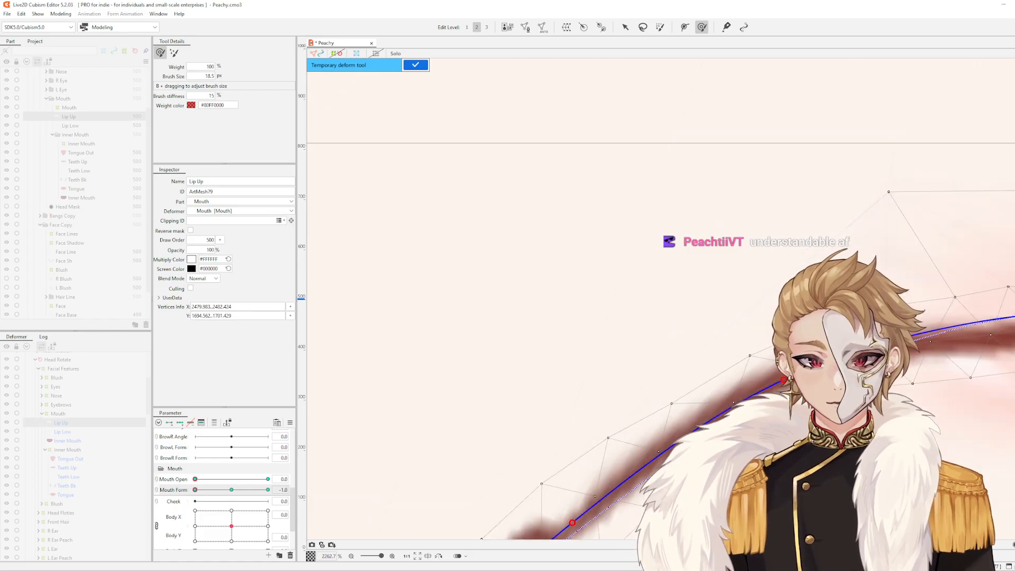
{"action": "key", "text": "ctrl+z"}
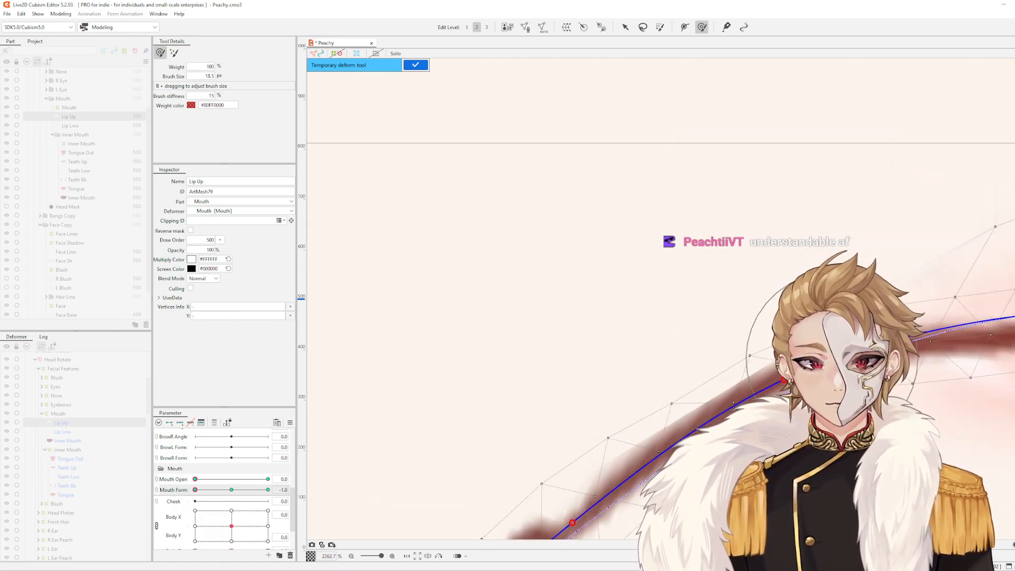
{"action": "scroll", "coordinate": [808, 343], "scroll_direction": "down", "scroll_amount": 2}
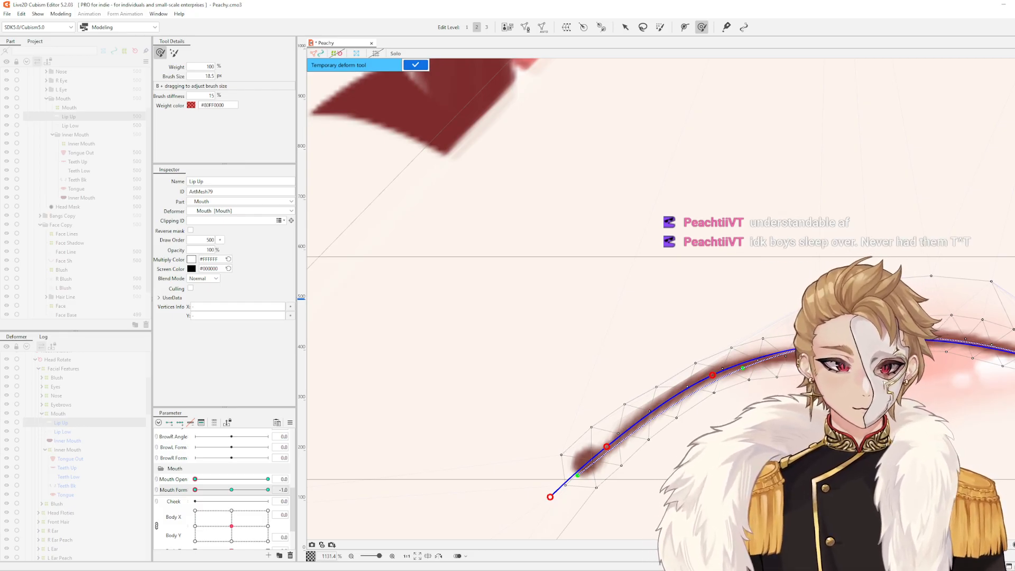
{"action": "left_click_drag", "start_coordinate": [550, 497], "coordinate": [554, 489]}
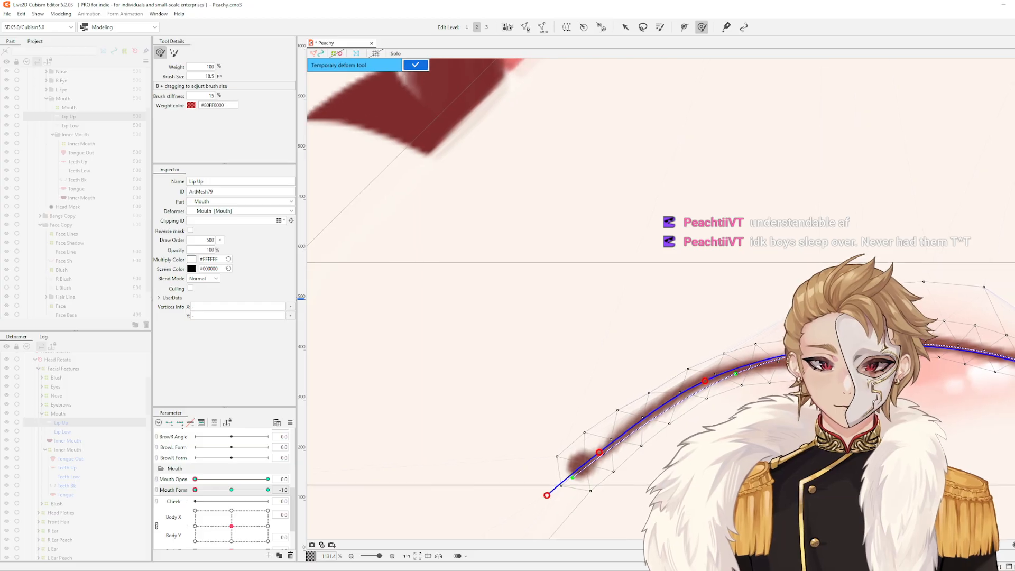
{"action": "scroll", "coordinate": [876, 314], "scroll_direction": "up", "scroll_amount": 1}
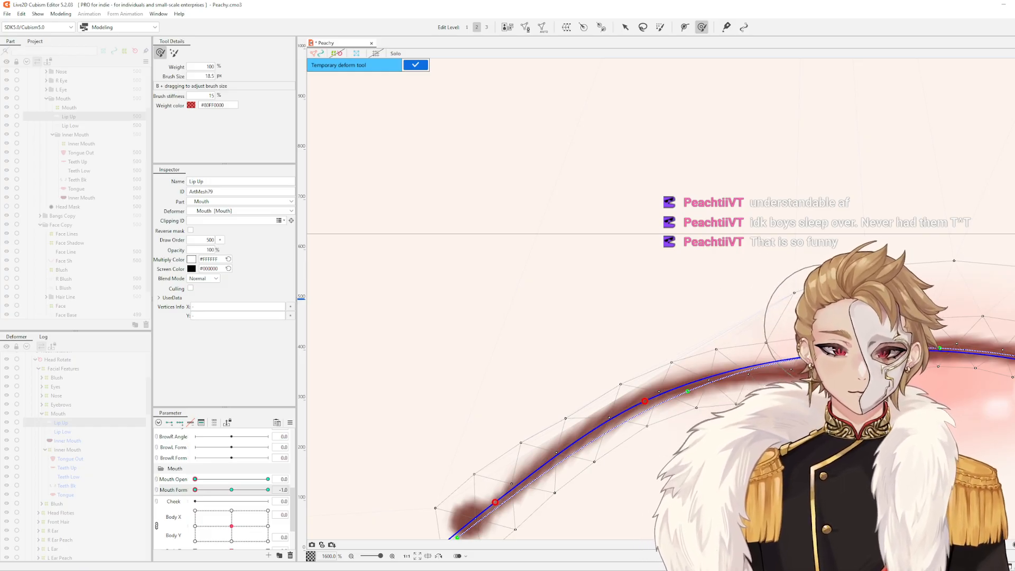
{"action": "scroll", "coordinate": [419, 306], "scroll_direction": "down", "scroll_amount": 3}
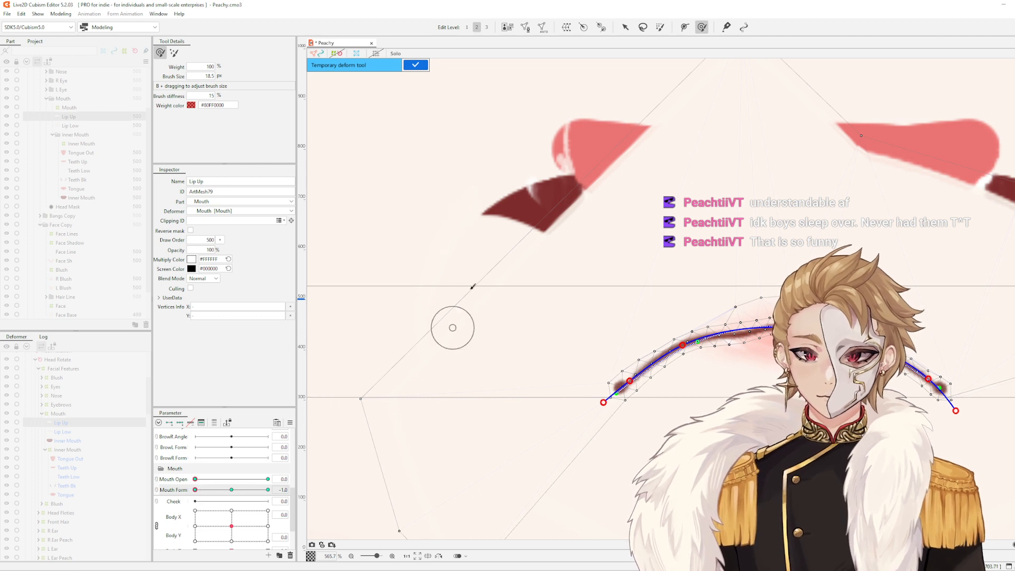
{"action": "scroll", "coordinate": [658, 272], "scroll_direction": "up", "scroll_amount": 1}
{"action": "left_click_drag", "start_coordinate": [773, 291], "coordinate": [636, 245]}
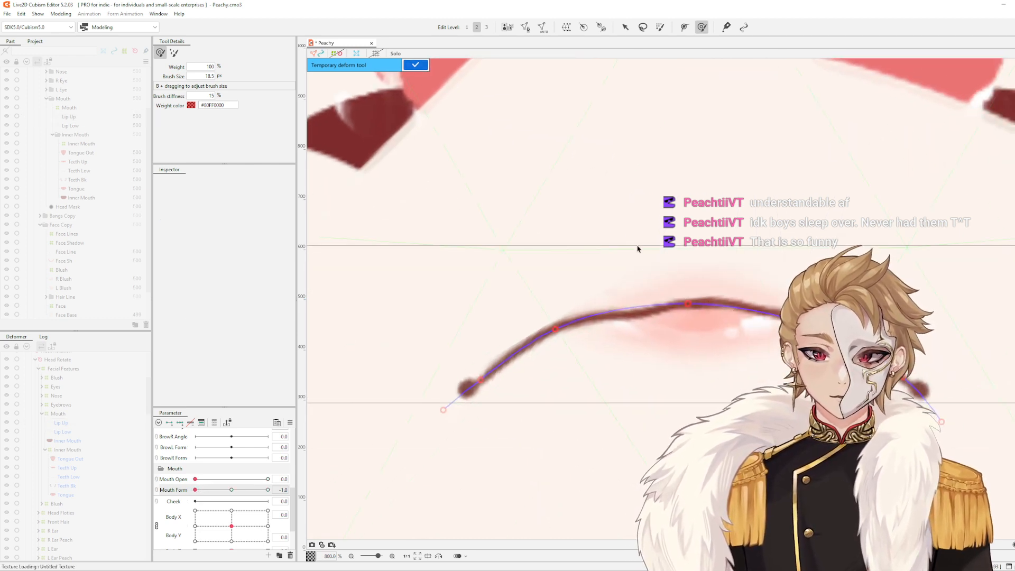
Close the temporary deform and undo its reshaping of Lip Up
{"action": "left_click", "coordinate": [415, 65]}
{"action": "scroll", "coordinate": [598, 265], "scroll_direction": "down", "scroll_amount": 1}
{"action": "key", "text": "ctrl+z"}
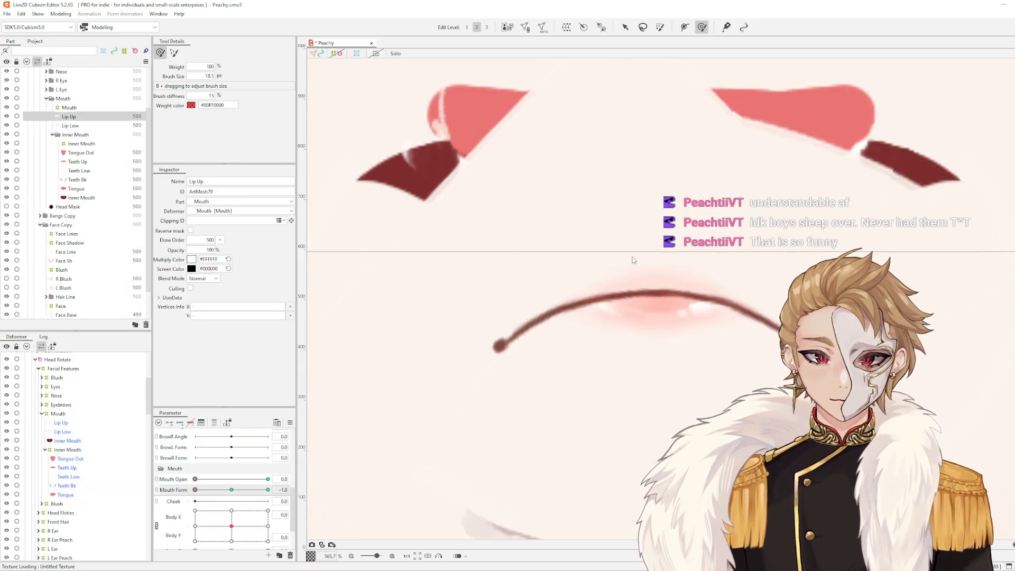
Compare Lip Up's line and mesh at Mouth Form -1.0 with the neutral shape at 0.0
{"action": "scroll", "coordinate": [612, 310], "scroll_direction": "up", "scroll_amount": 2}
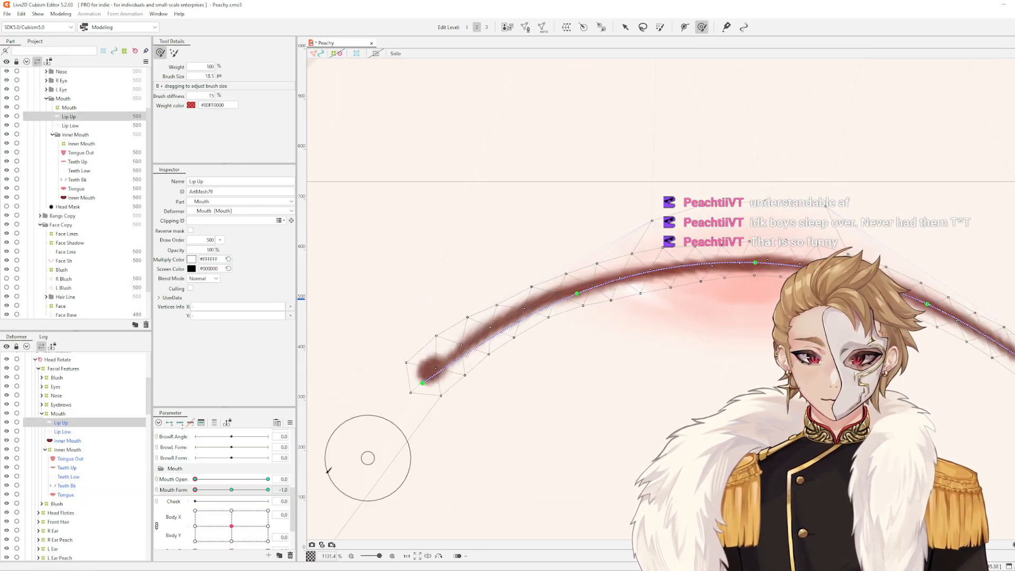
{"action": "mouse_move", "coordinate": [197, 489]}
{"action": "left_mouse_down"}
{"action": "mouse_move", "coordinate": [232, 489]}
{"action": "mouse_move", "coordinate": [195, 489]}
{"action": "left_mouse_up"}
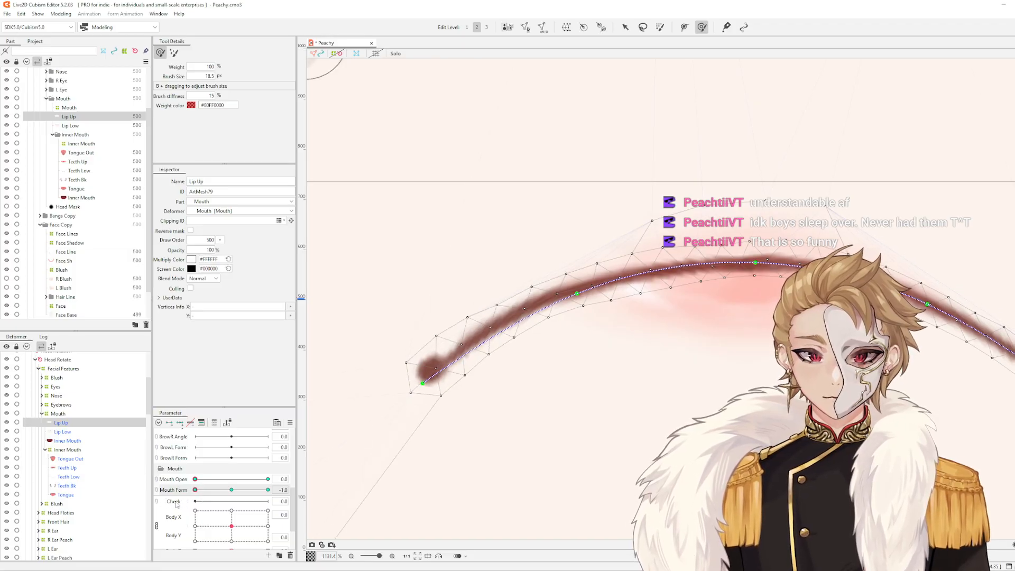
{"action": "scroll", "coordinate": [576, 337], "scroll_direction": "down", "scroll_amount": 3}
{"action": "scroll", "coordinate": [556, 330], "scroll_direction": "up", "scroll_amount": 4}
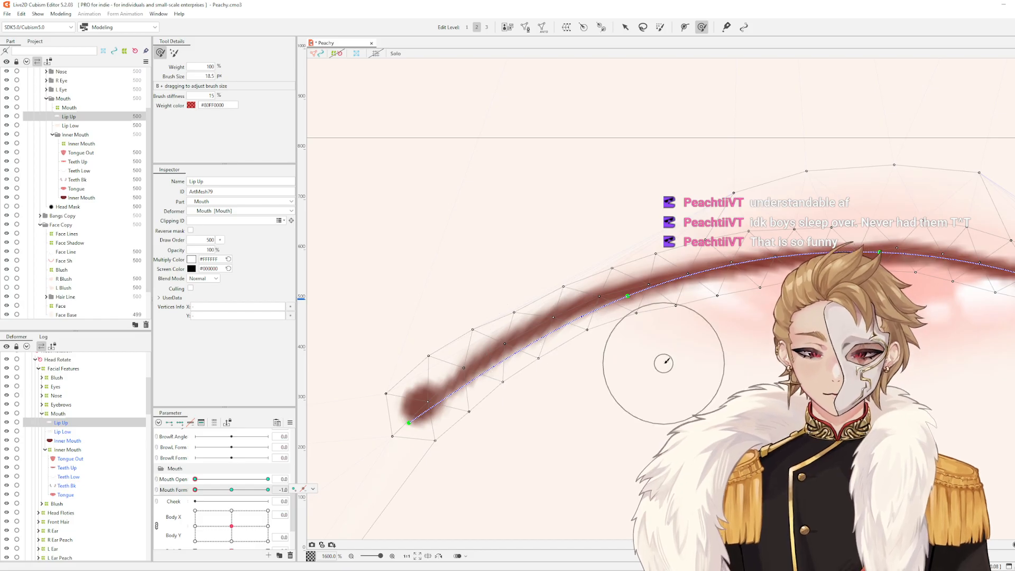
{"action": "scroll", "coordinate": [684, 350], "scroll_direction": "down", "scroll_amount": 1}
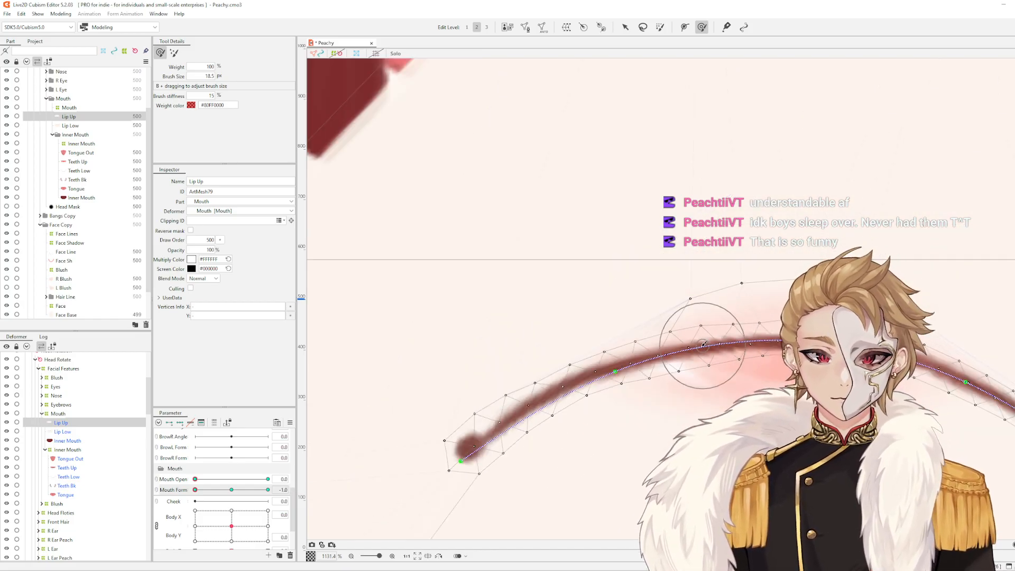
{"action": "scroll", "coordinate": [675, 343], "scroll_direction": "down", "scroll_amount": 1}
{"action": "left_click_drag", "start_coordinate": [195, 490], "coordinate": [232, 493]}
{"action": "scroll", "coordinate": [530, 393], "scroll_direction": "down", "scroll_amount": 2}
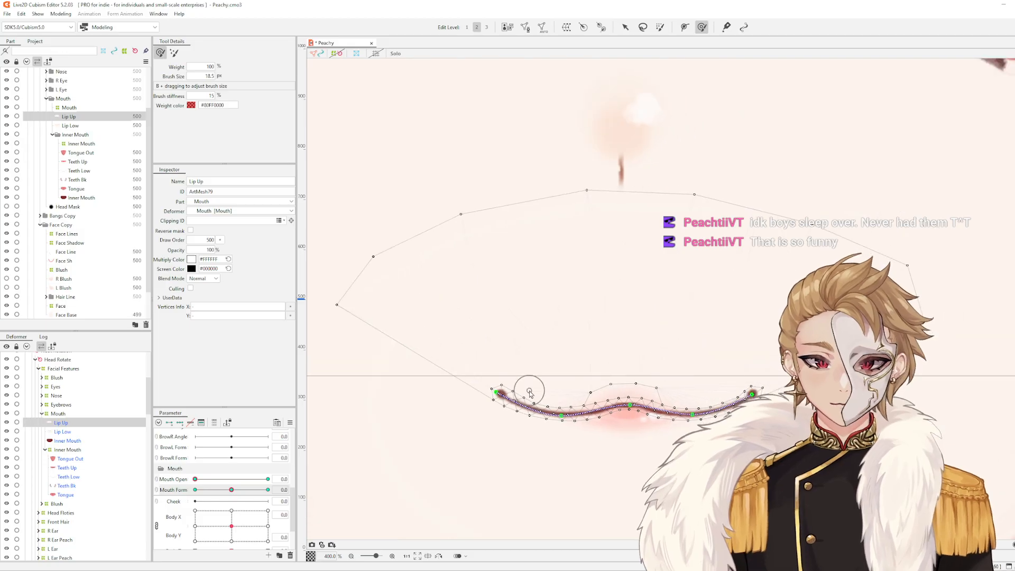
{"action": "scroll", "coordinate": [530, 393], "scroll_direction": "up", "scroll_amount": 2}
{"action": "scroll", "coordinate": [653, 338], "scroll_direction": "down", "scroll_amount": 2}
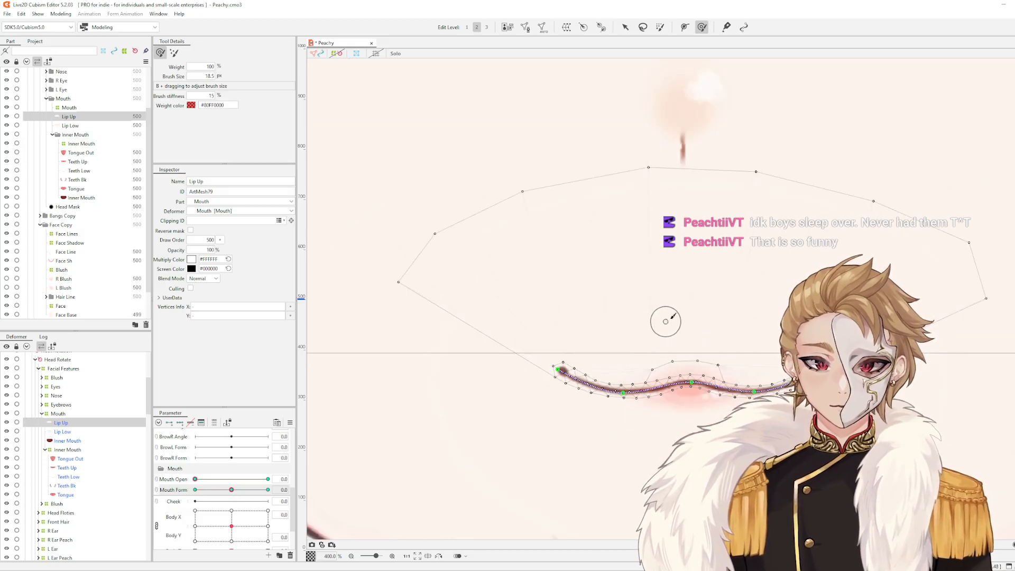
{"action": "scroll", "coordinate": [667, 321], "scroll_direction": "up", "scroll_amount": 1}
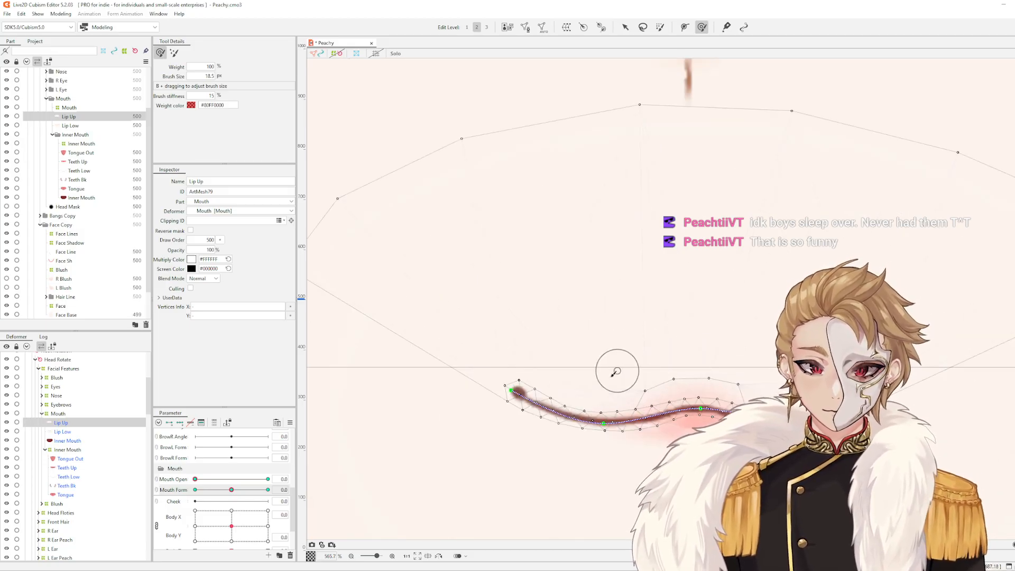
Edit Lip Up's mesh and connect the vertex above the lip line's left dip to the outer arc point left of center
{"action": "key", "text": "v"}
{"action": "left_click", "coordinate": [584, 412]}
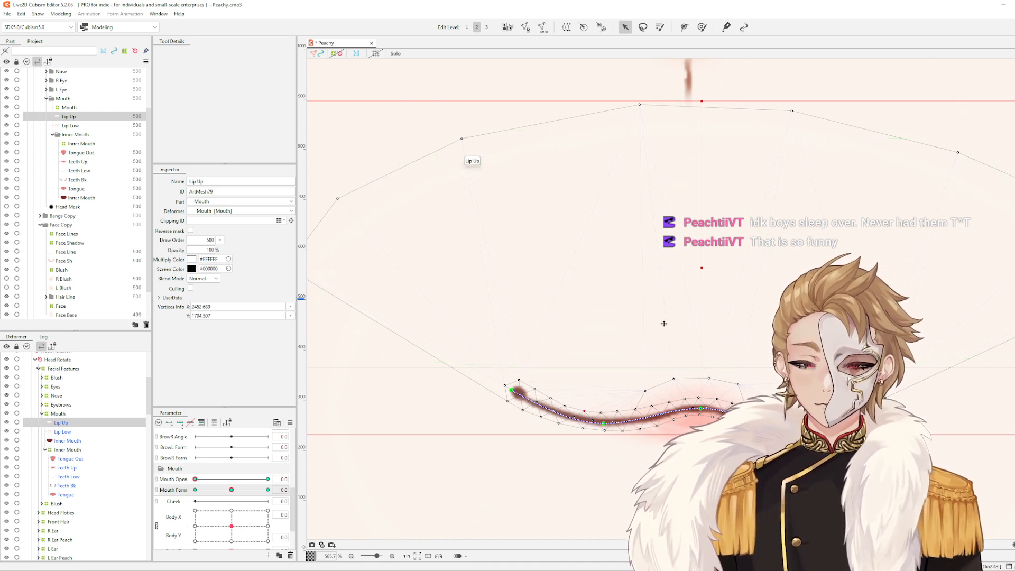
{"action": "scroll", "coordinate": [664, 349], "scroll_direction": "up", "scroll_amount": 1}
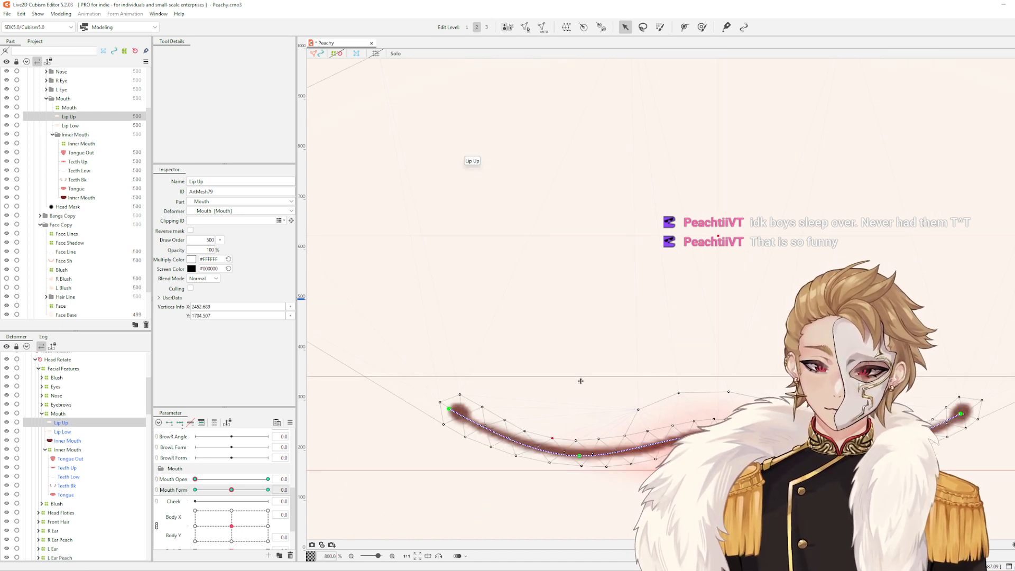
{"action": "key", "text": "ctrl+e"}
{"action": "left_click", "coordinate": [552, 437]}
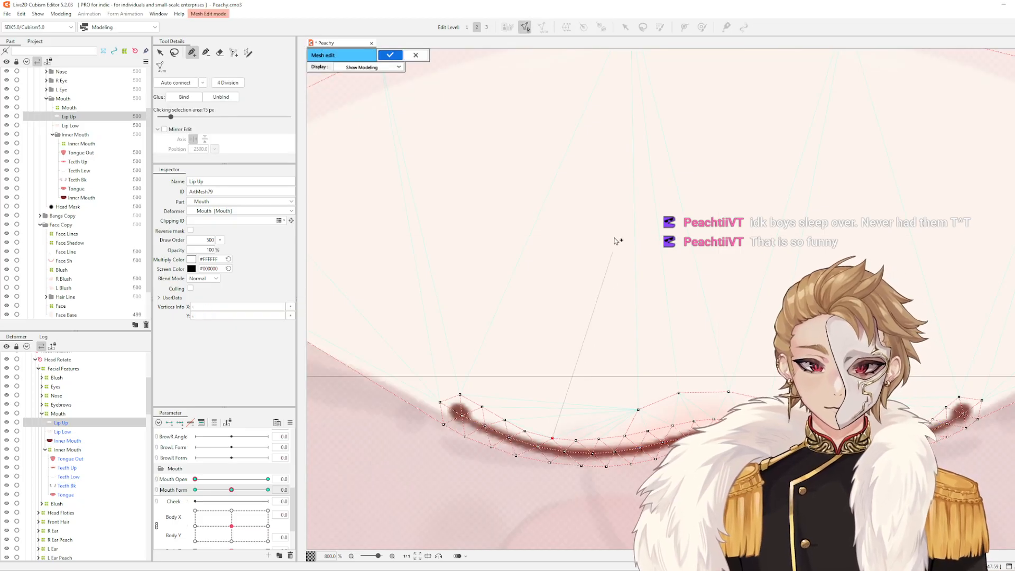
{"action": "scroll", "coordinate": [618, 241], "scroll_direction": "down", "scroll_amount": 2}
{"action": "left_click", "coordinate": [622, 121]}
{"action": "scroll", "coordinate": [664, 204], "scroll_direction": "up", "scroll_amount": 1}
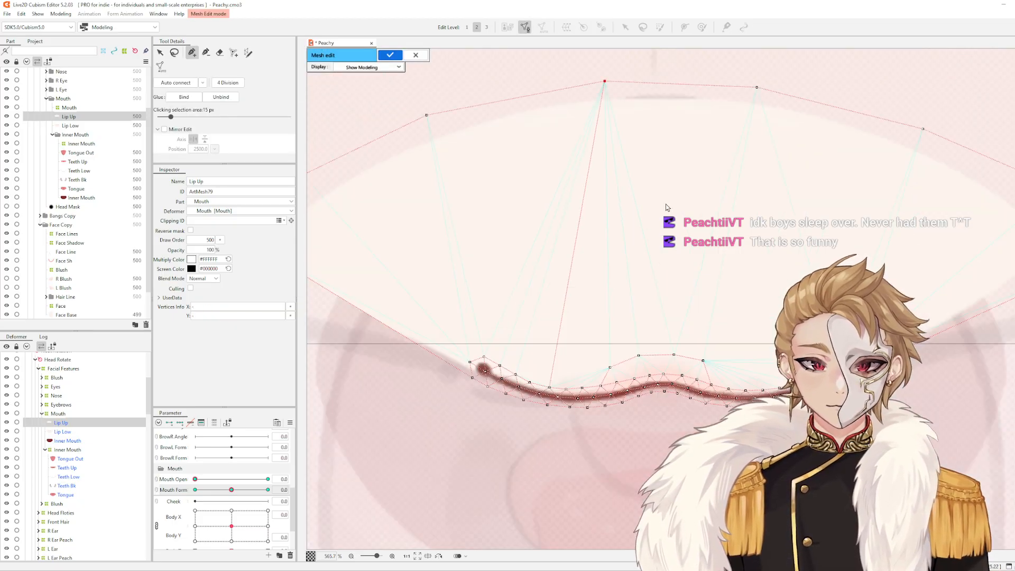
Add the matching edge to the outer arc point right of center, auto-connect the remaining vertices and apply the mesh edit
{"action": "left_click", "coordinate": [666, 205], "text": "ctrl"}
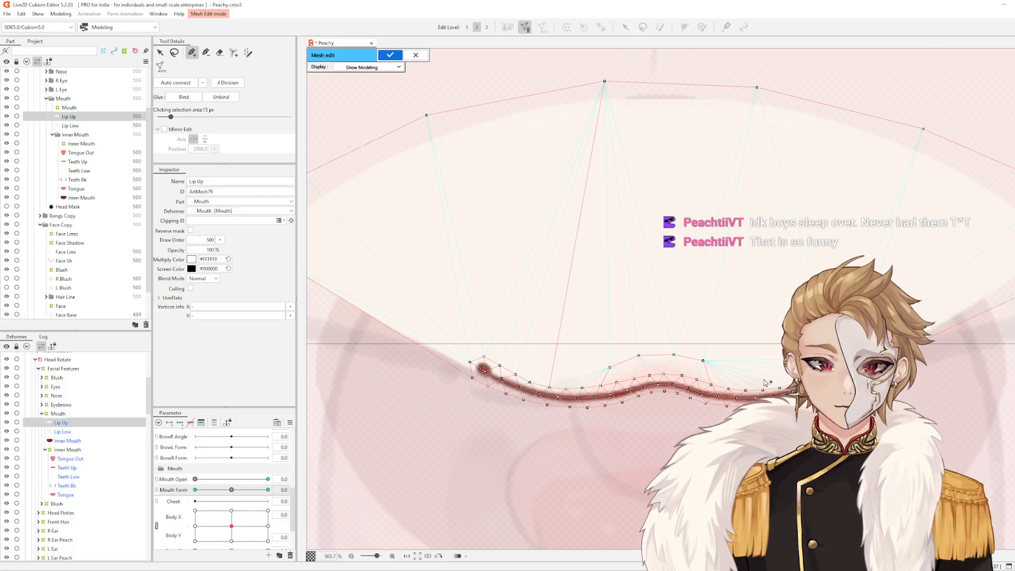
{"action": "left_click", "coordinate": [757, 88]}
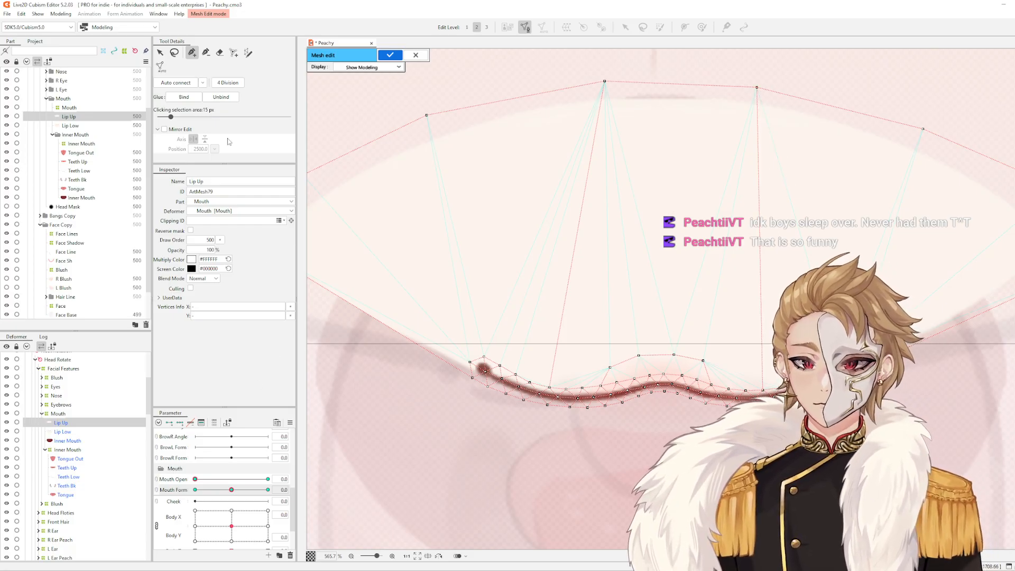
{"action": "scroll", "coordinate": [531, 204], "scroll_direction": "down", "scroll_amount": 1}
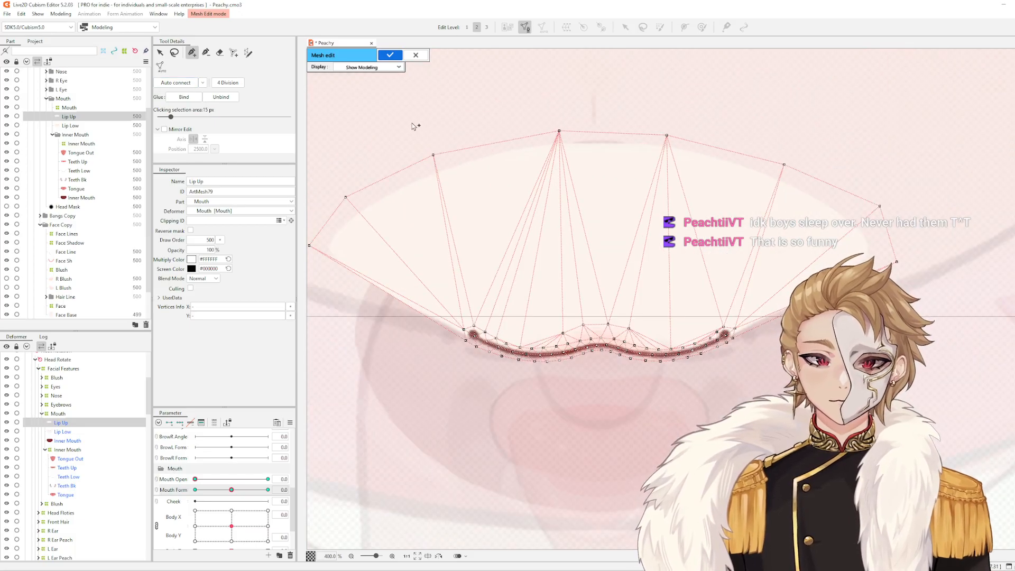
{"action": "left_click", "coordinate": [390, 55]}
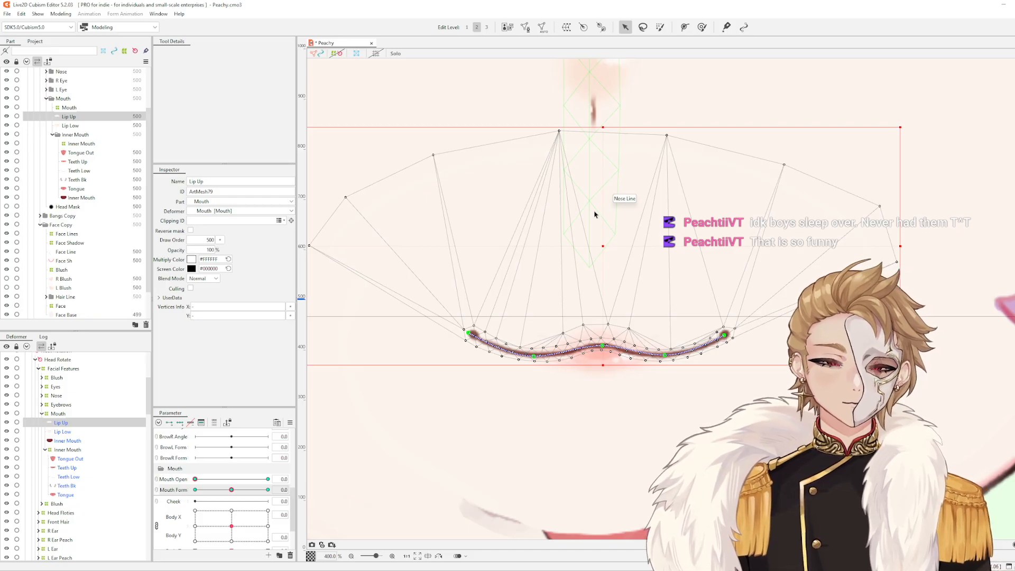
Set Mouth Form back to -1.0 and examine Lip Up's frown with the edited mesh at different distances
{"action": "scroll", "coordinate": [383, 354], "scroll_direction": "up", "scroll_amount": 2}
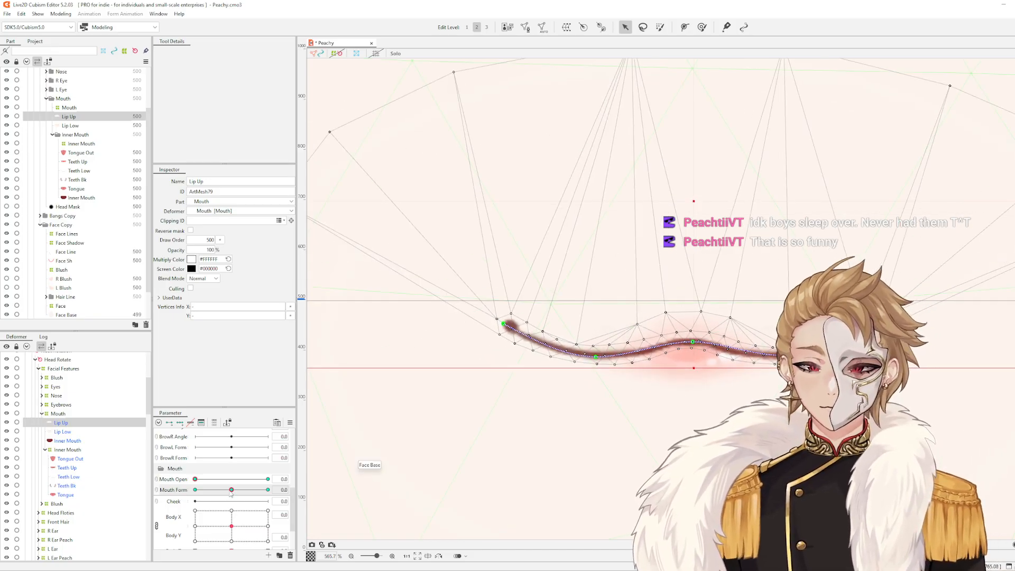
{"action": "left_click_drag", "start_coordinate": [231, 492], "coordinate": [195, 489]}
{"action": "scroll", "coordinate": [673, 368], "scroll_direction": "up", "scroll_amount": 1}
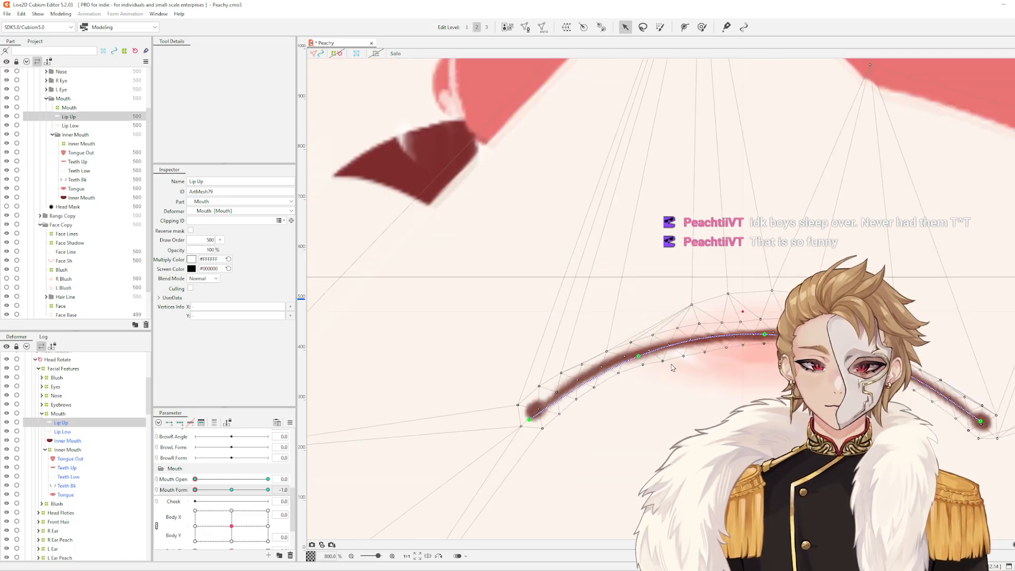
{"action": "left_click_drag", "start_coordinate": [717, 373], "coordinate": [617, 351]}
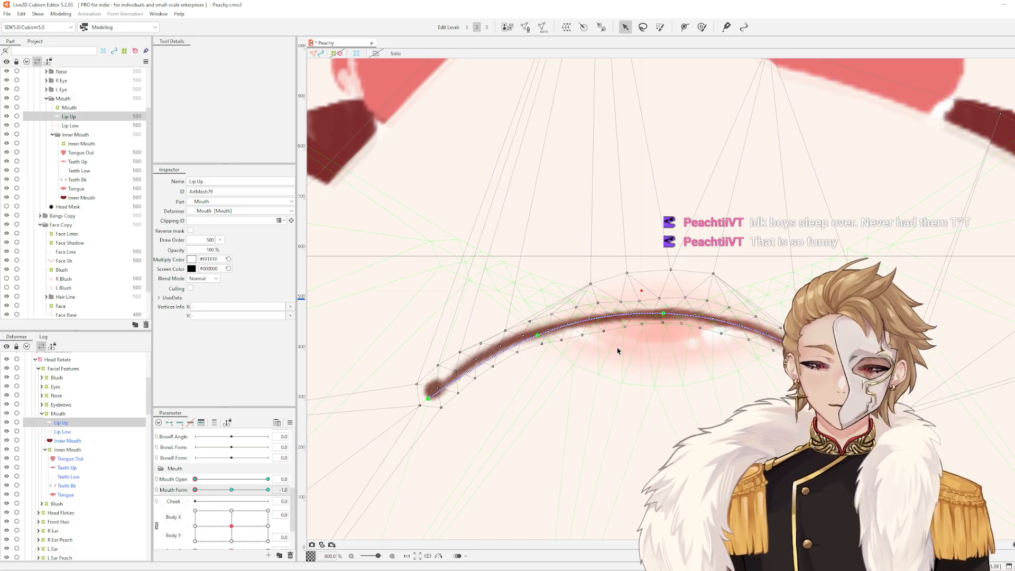
{"action": "scroll", "coordinate": [617, 347], "scroll_direction": "down", "scroll_amount": 1}
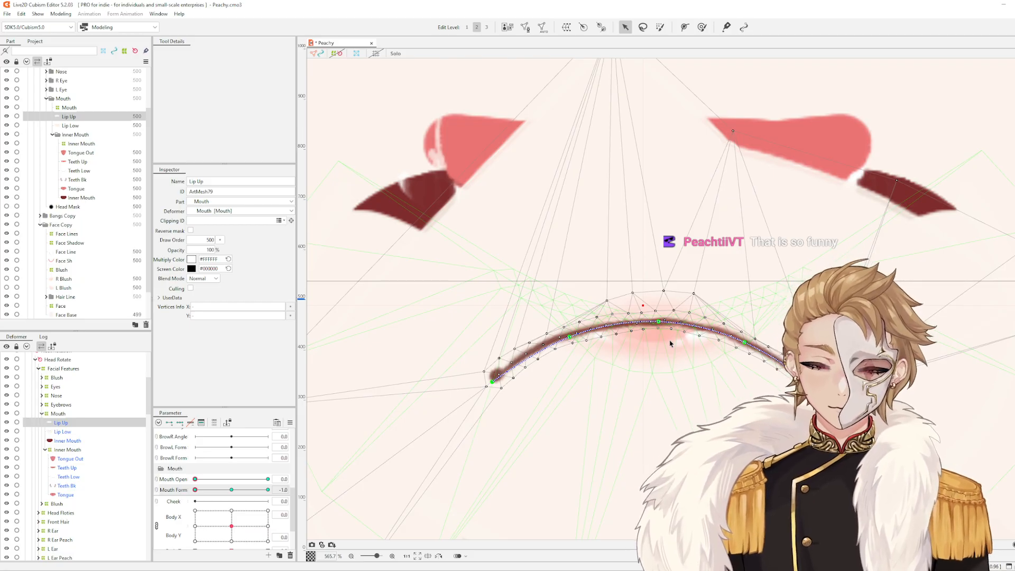
{"action": "scroll", "coordinate": [671, 345], "scroll_direction": "up", "scroll_amount": 1}
{"action": "scroll", "coordinate": [669, 352], "scroll_direction": "down", "scroll_amount": 1}
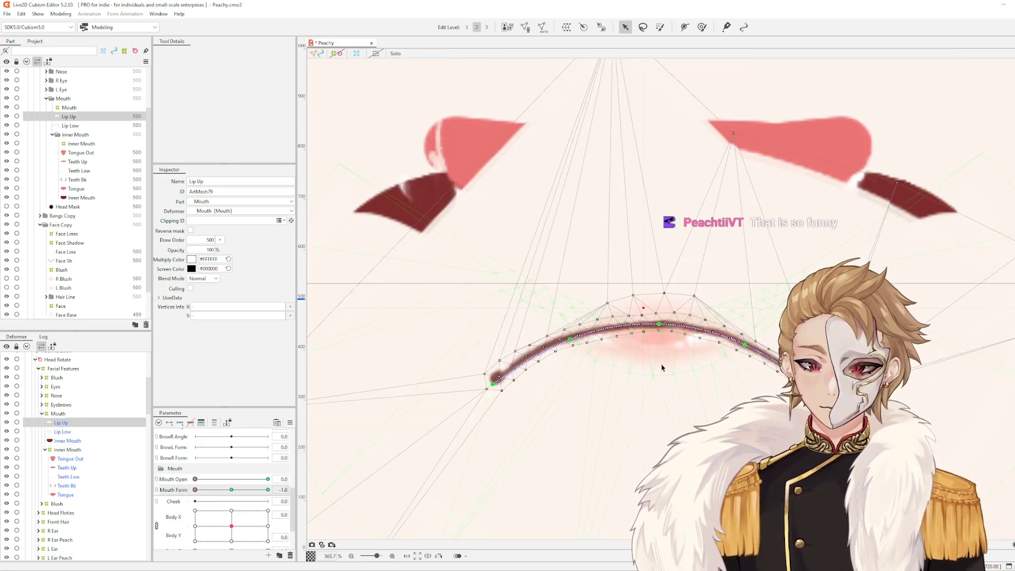
{"action": "scroll", "coordinate": [674, 356], "scroll_direction": "up", "scroll_amount": 2}
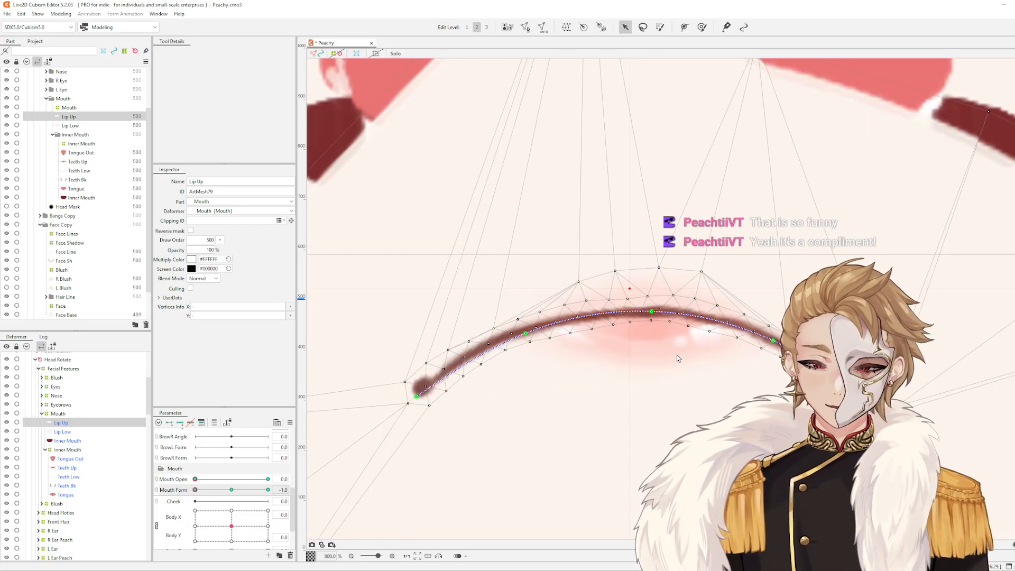
{"action": "scroll", "coordinate": [678, 359], "scroll_direction": "down", "scroll_amount": 2}
{"action": "scroll", "coordinate": [677, 362], "scroll_direction": "up", "scroll_amount": 1}
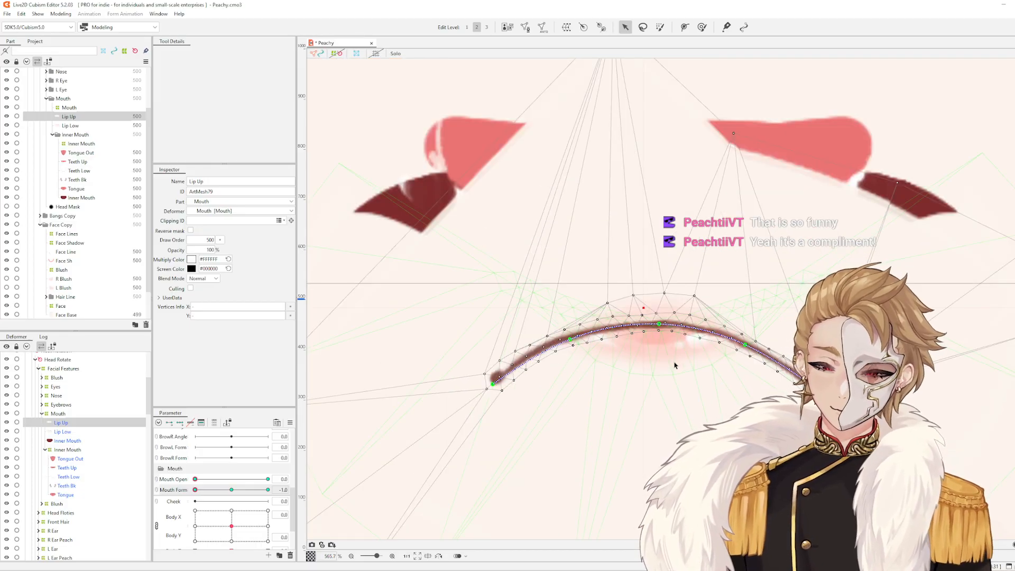
Start a temporary deform path on Lip Up with points from just beyond the left mouth corner along the lip line's left side
{"action": "key", "text": "ctrl+t"}
{"action": "scroll", "coordinate": [586, 379], "scroll_direction": "up", "scroll_amount": 1}
{"action": "scroll", "coordinate": [626, 374], "scroll_direction": "down", "scroll_amount": 2}
{"action": "scroll", "coordinate": [686, 369], "scroll_direction": "up", "scroll_amount": 1}
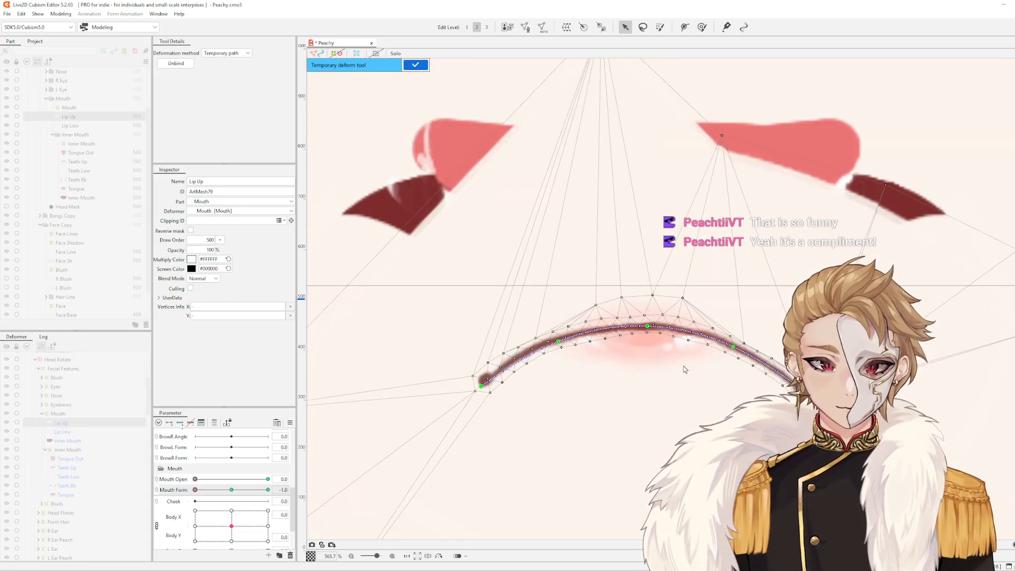
{"action": "left_click_drag", "start_coordinate": [739, 368], "coordinate": [714, 368]}
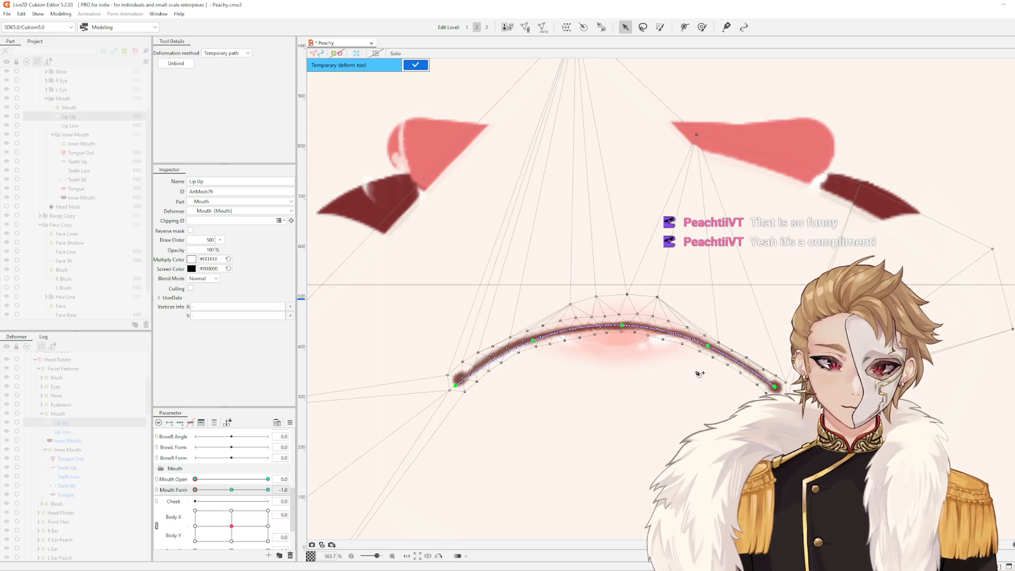
{"action": "left_click", "coordinate": [442, 392]}
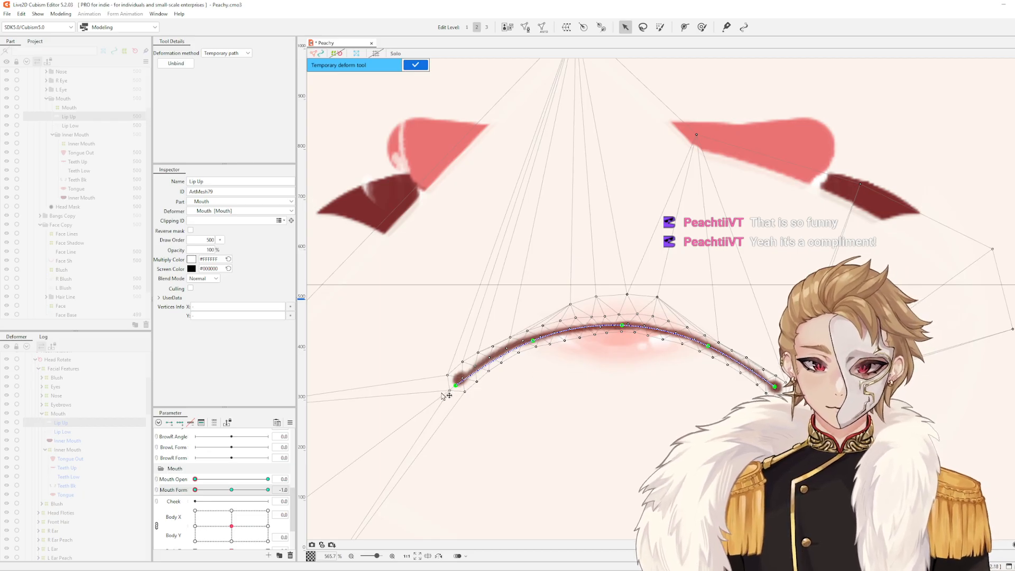
{"action": "left_click", "coordinate": [470, 371]}
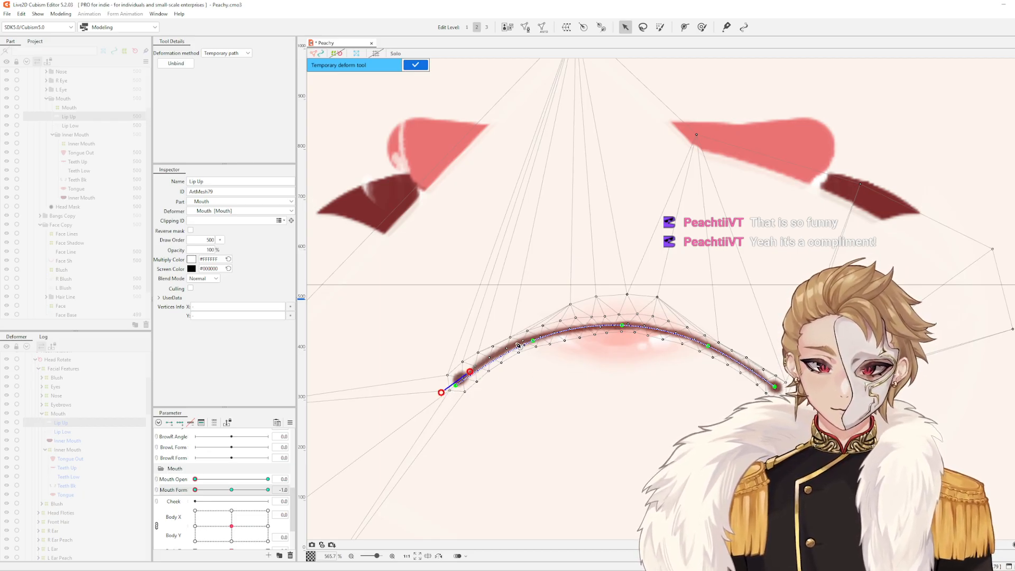
{"action": "left_click", "coordinate": [519, 345]}
Continue the temporary deform path over the lip's center and right side, ending just beyond the right mouth corner
{"action": "left_click", "coordinate": [618, 327]}
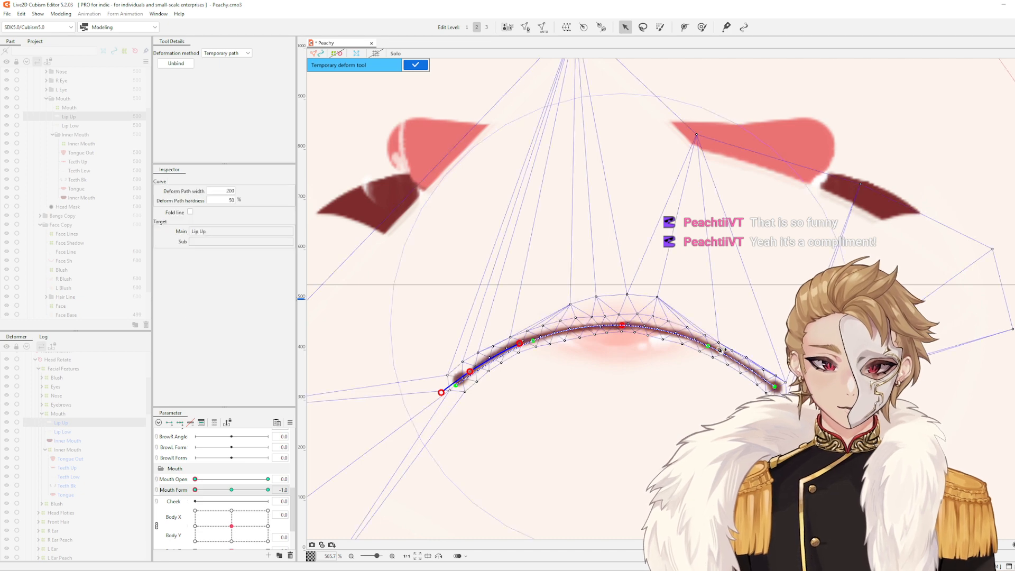
{"action": "scroll", "coordinate": [616, 328], "scroll_direction": "up", "scroll_amount": 3}
{"action": "left_click", "coordinate": [615, 327]}
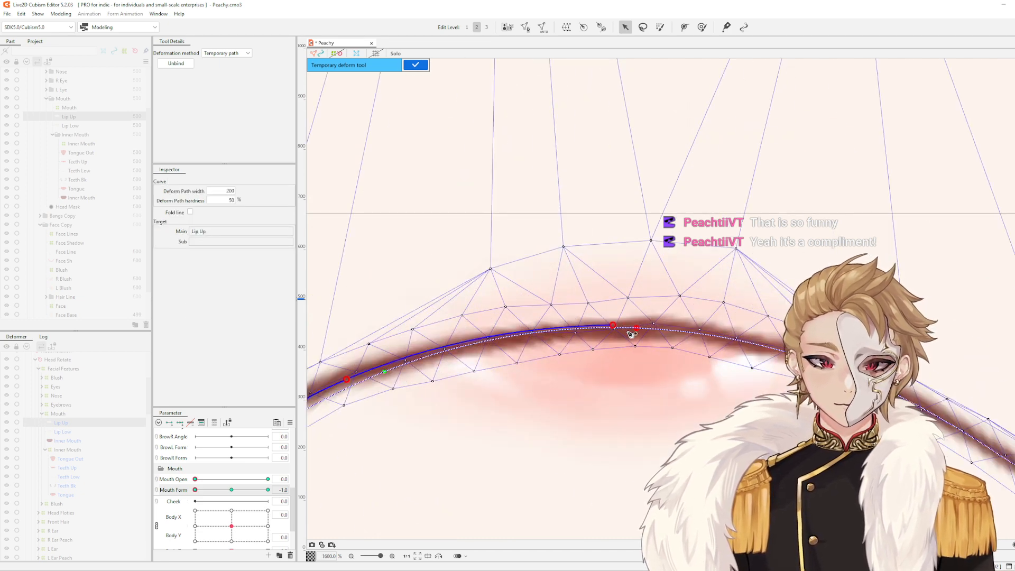
{"action": "scroll", "coordinate": [615, 328], "scroll_direction": "down", "scroll_amount": 2}
{"action": "left_click", "coordinate": [772, 357]}
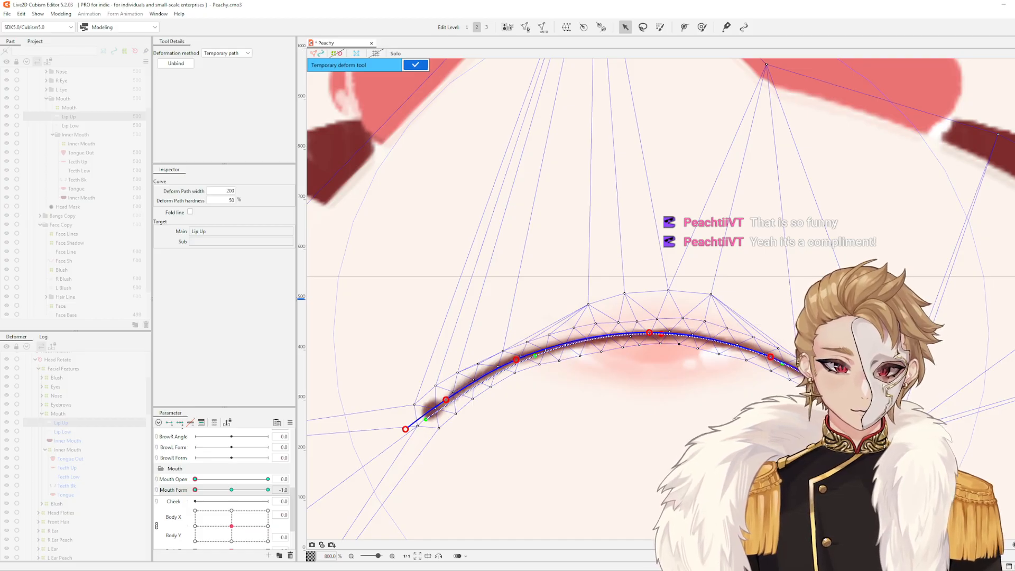
{"action": "scroll", "coordinate": [893, 440], "scroll_direction": "down", "scroll_amount": 1}
{"action": "left_click_drag", "start_coordinate": [893, 440], "coordinate": [743, 405]}
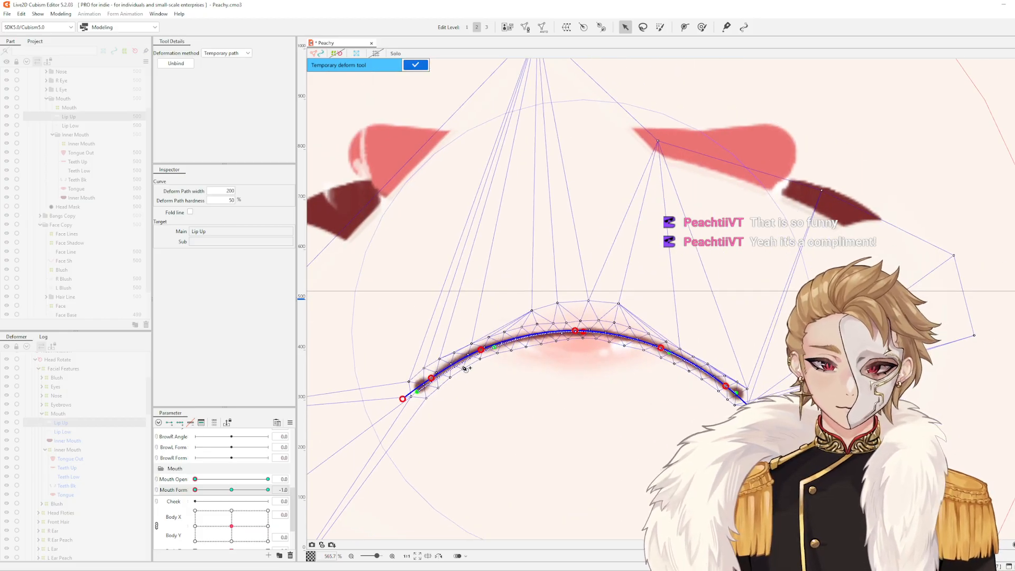
{"action": "scroll", "coordinate": [473, 371], "scroll_direction": "up", "scroll_amount": 2}
{"action": "left_click_drag", "start_coordinate": [479, 373], "coordinate": [633, 364]}
{"action": "scroll", "coordinate": [633, 364], "scroll_direction": "down", "scroll_amount": 2}
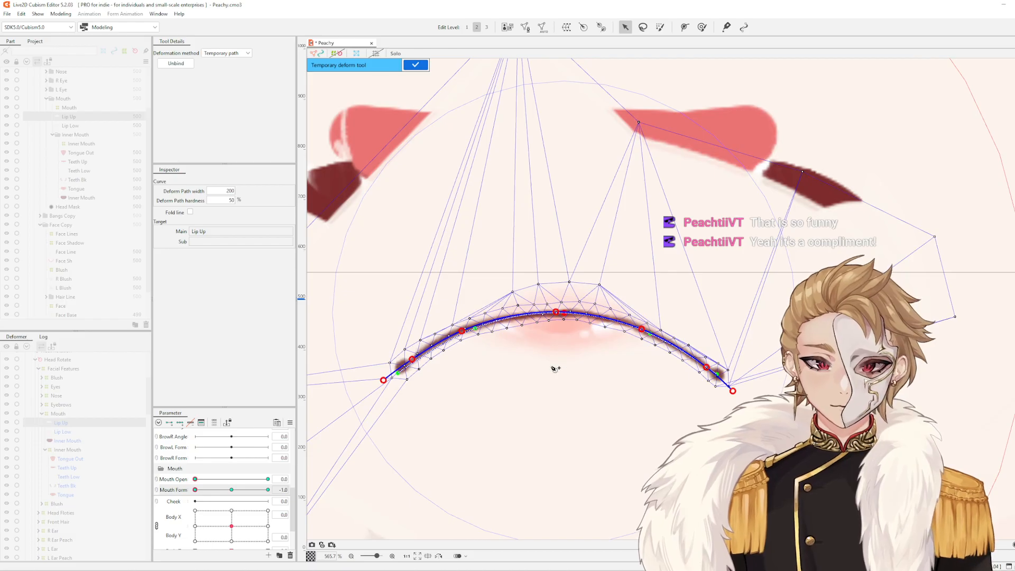
{"action": "left_click", "coordinate": [644, 369]}
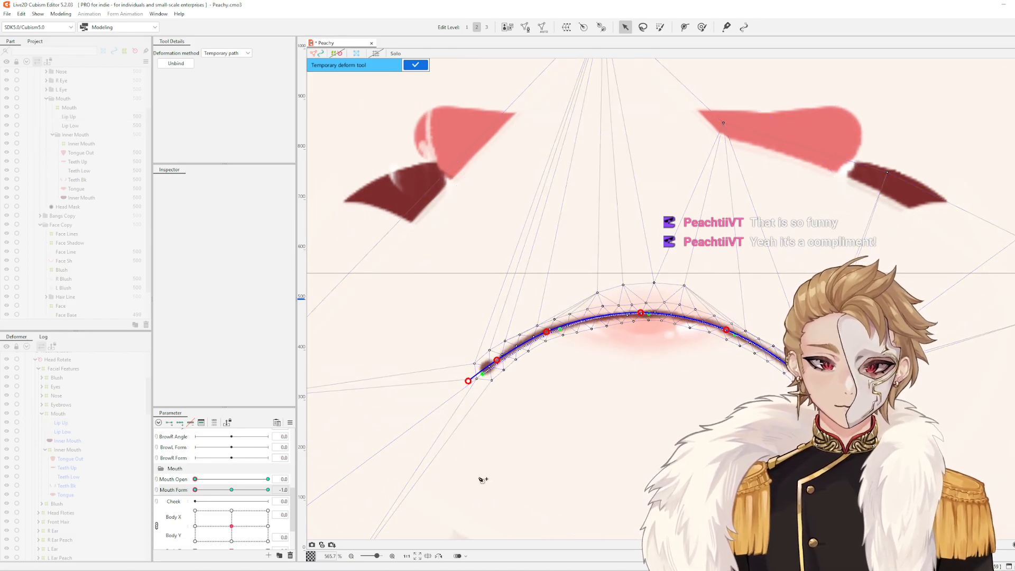
At Mouth Form -1.0, lower the two leftmost temporary path points to bend Lip Up's left corner further down
{"action": "left_click_drag", "start_coordinate": [211, 490], "coordinate": [176, 496]}
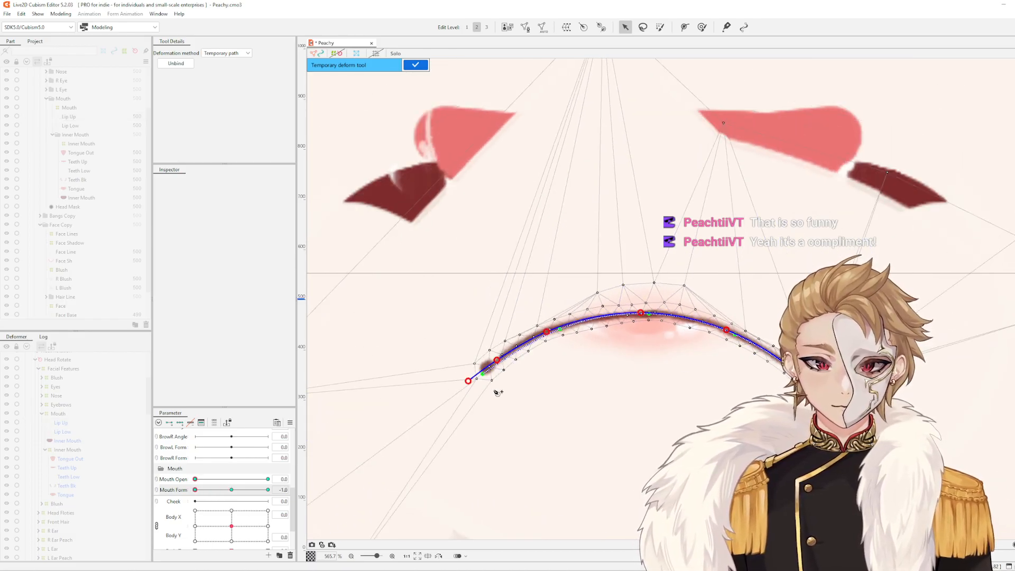
{"action": "scroll", "coordinate": [550, 386], "scroll_direction": "up", "scroll_amount": 3}
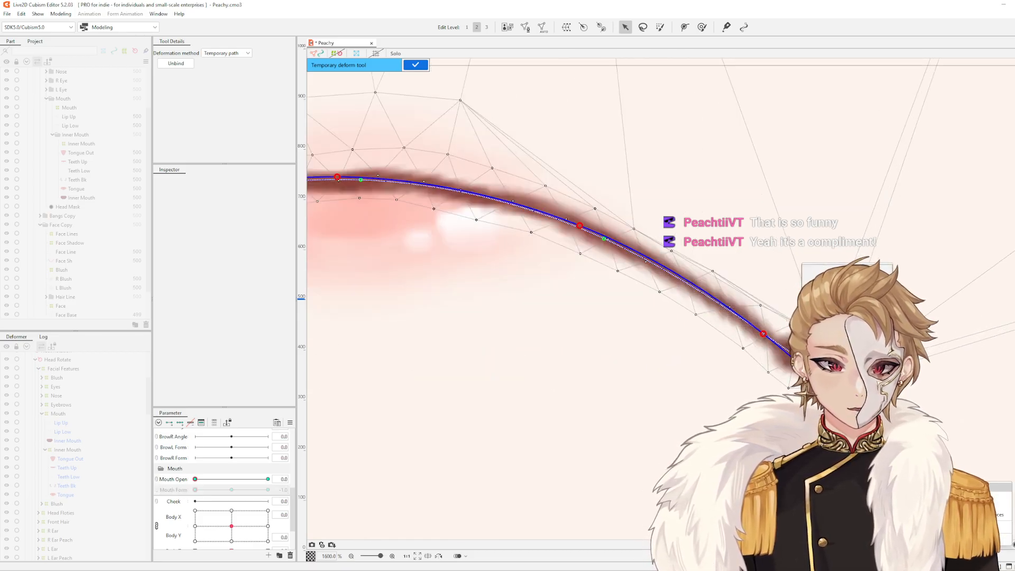
{"action": "scroll", "coordinate": [872, 423], "scroll_direction": "down", "scroll_amount": 3}
{"action": "left_click_drag", "start_coordinate": [526, 406], "coordinate": [652, 396]}
{"action": "scroll", "coordinate": [657, 387], "scroll_direction": "up", "scroll_amount": 3}
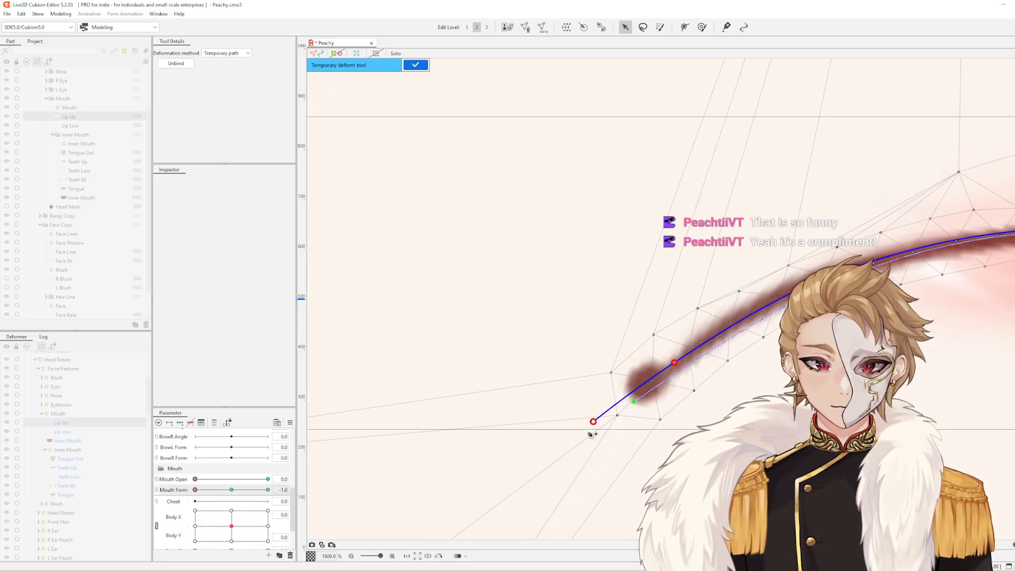
{"action": "left_click_drag", "start_coordinate": [593, 421], "coordinate": [600, 438]}
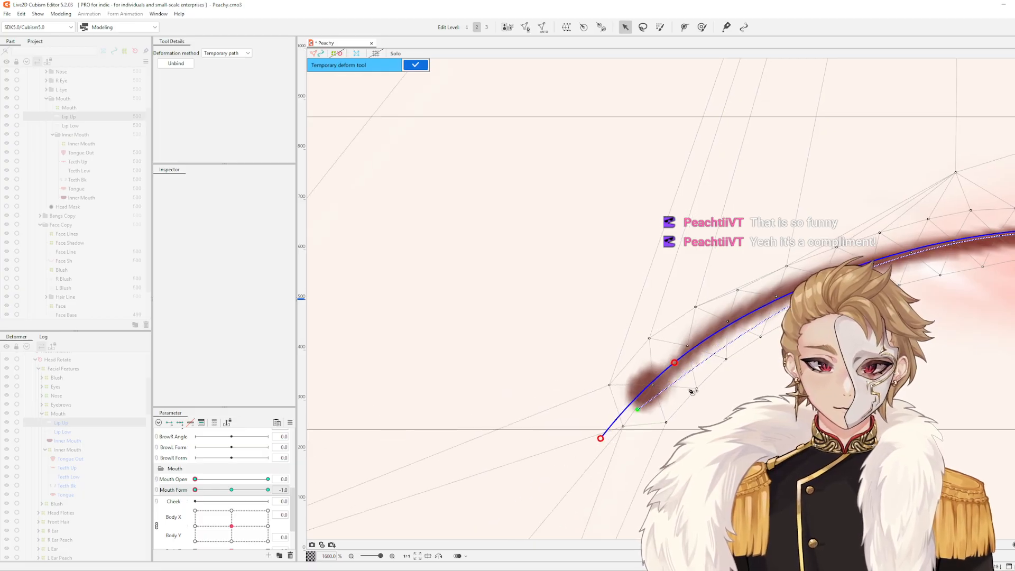
{"action": "left_click_drag", "start_coordinate": [675, 363], "coordinate": [672, 380]}
{"action": "left_click_drag", "start_coordinate": [601, 438], "coordinate": [602, 442]}
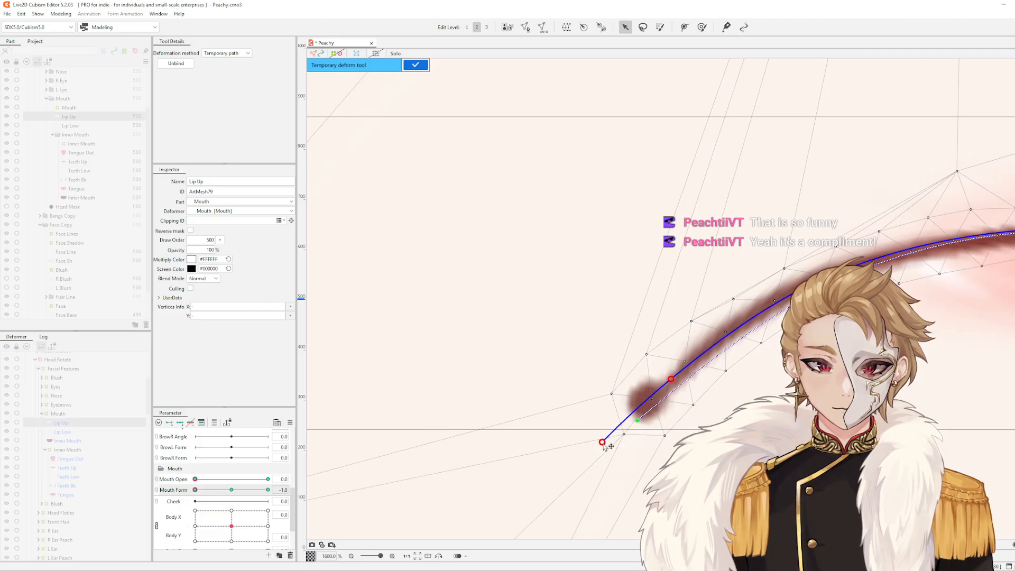
Nudge the temporary path point left of center slightly down and pull the left end point outward
{"action": "scroll", "coordinate": [762, 353], "scroll_direction": "down", "scroll_amount": 3}
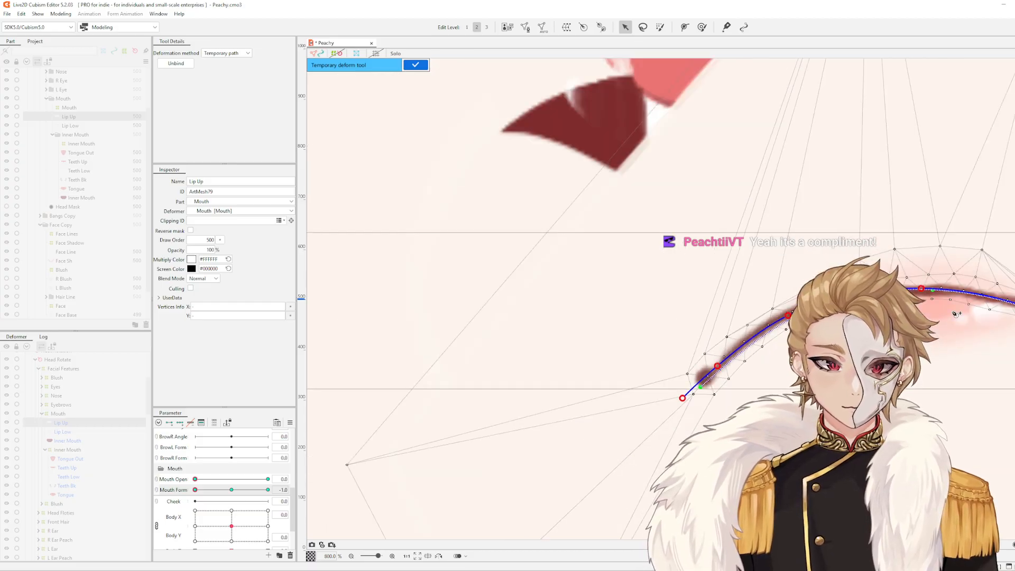
{"action": "left_click_drag", "start_coordinate": [955, 314], "coordinate": [717, 312]}
{"action": "scroll", "coordinate": [599, 310], "scroll_direction": "up", "scroll_amount": 1}
{"action": "left_click_drag", "start_coordinate": [602, 311], "coordinate": [627, 332]}
{"action": "left_click_drag", "start_coordinate": [534, 335], "coordinate": [537, 338]}
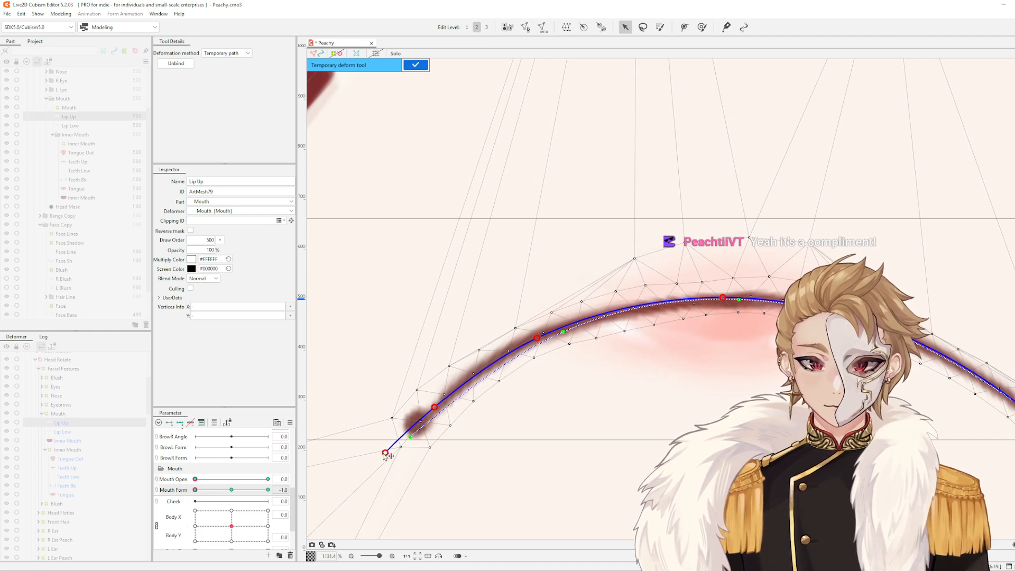
{"action": "left_click_drag", "start_coordinate": [385, 453], "coordinate": [369, 457]}
Shift the temporary path point at the left mouth corner slightly outward and apply the temporary deformation to Lip Up
{"action": "scroll", "coordinate": [825, 386], "scroll_direction": "down", "scroll_amount": 2}
{"action": "left_click_drag", "start_coordinate": [825, 385], "coordinate": [659, 372]}
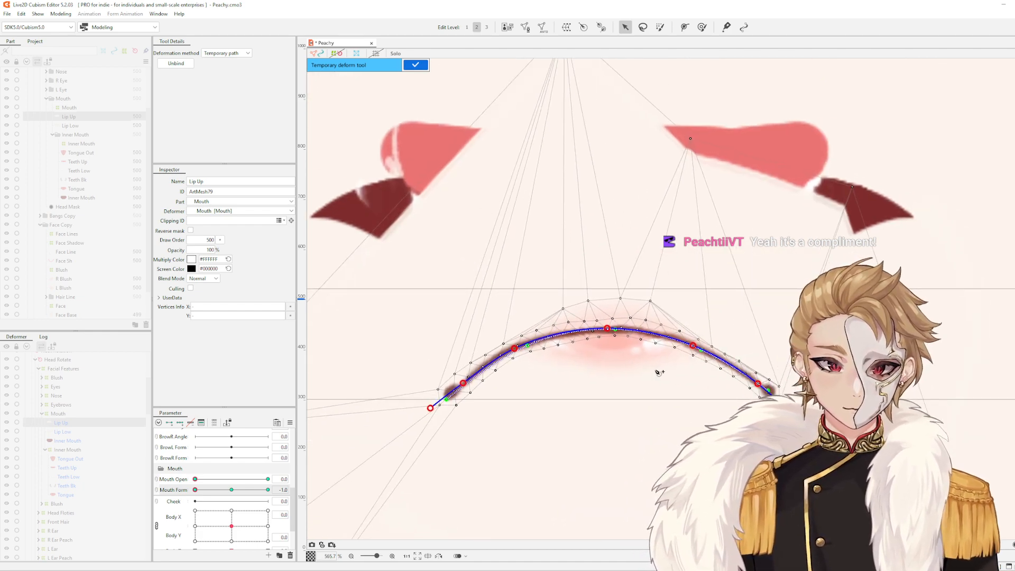
{"action": "left_click_drag", "start_coordinate": [464, 382], "coordinate": [458, 385]}
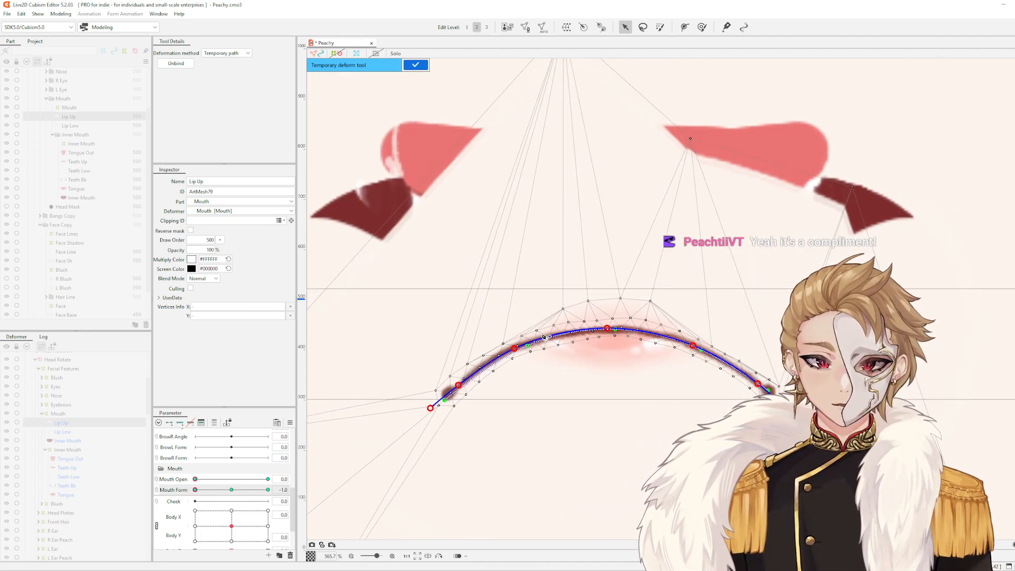
{"action": "scroll", "coordinate": [545, 337], "scroll_direction": "up", "scroll_amount": 2}
{"action": "scroll", "coordinate": [391, 365], "scroll_direction": "down", "scroll_amount": 1}
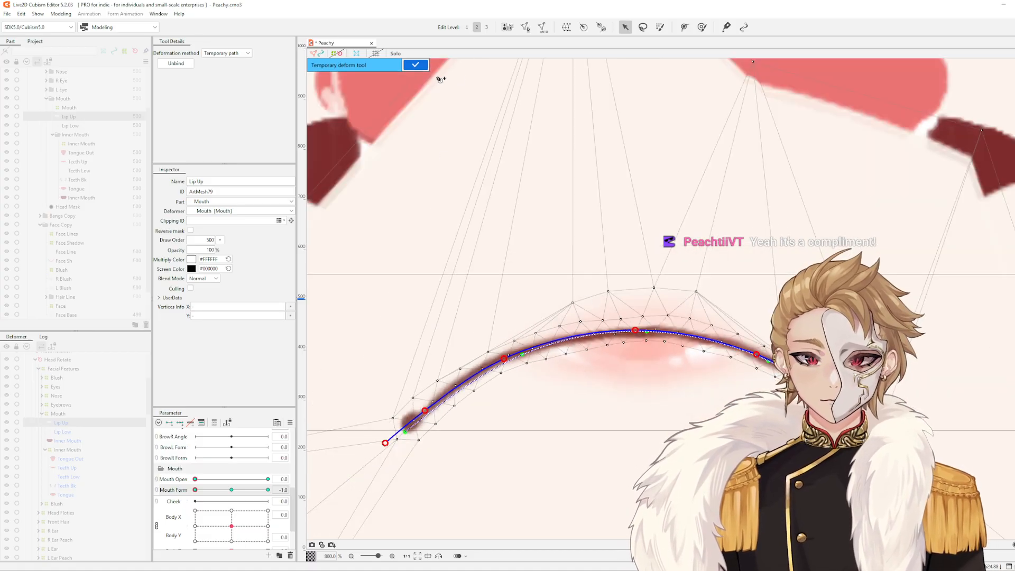
{"action": "left_click", "coordinate": [415, 64]}
{"action": "scroll", "coordinate": [687, 183], "scroll_direction": "down", "scroll_amount": 4}
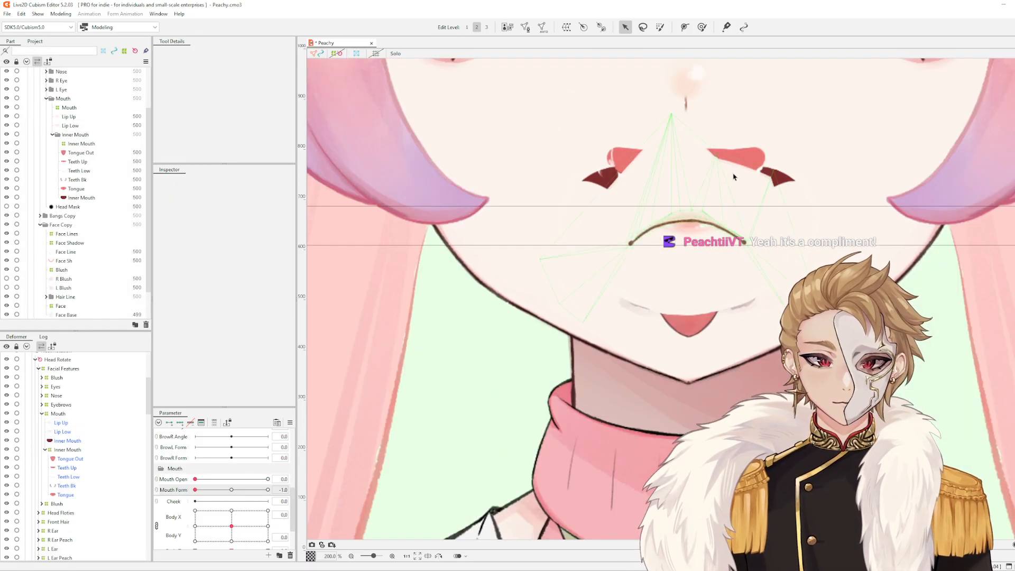
Move the left end point of Lip Up's own deform path slightly up and inward, checking the frown on the face
{"action": "scroll", "coordinate": [734, 177], "scroll_direction": "down", "scroll_amount": 1}
{"action": "scroll", "coordinate": [687, 317], "scroll_direction": "up", "scroll_amount": 2}
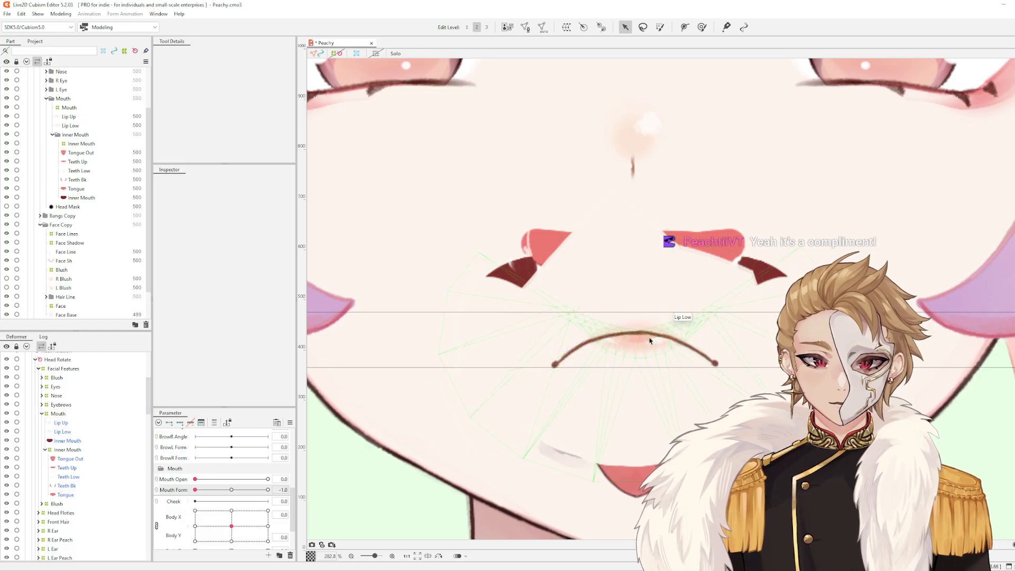
{"action": "scroll", "coordinate": [669, 323], "scroll_direction": "up", "scroll_amount": 2}
{"action": "left_click", "coordinate": [530, 361]}
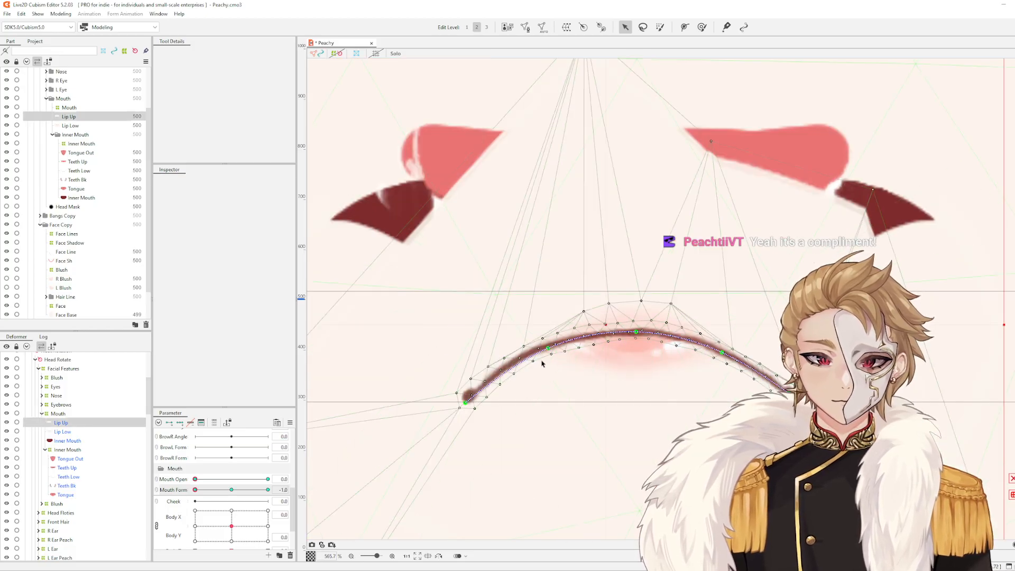
{"action": "left_click_drag", "start_coordinate": [465, 403], "coordinate": [470, 399]}
{"action": "left_click", "coordinate": [550, 348]}
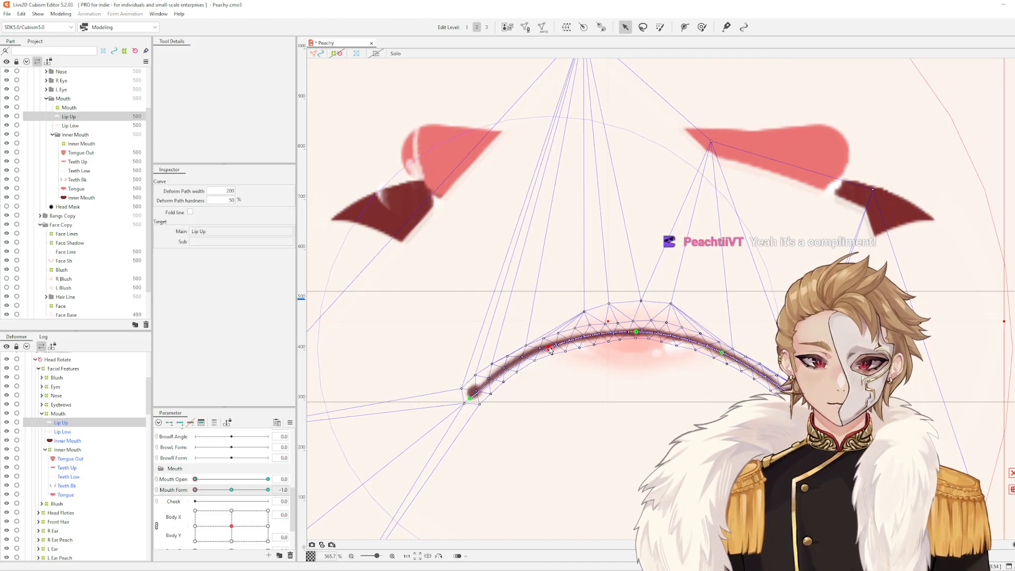
{"action": "scroll", "coordinate": [683, 338], "scroll_direction": "down", "scroll_amount": 2}
{"action": "left_click", "coordinate": [709, 326]}
{"action": "scroll", "coordinate": [740, 317], "scroll_direction": "down", "scroll_amount": 2}
{"action": "scroll", "coordinate": [757, 310], "scroll_direction": "up", "scroll_amount": 2}
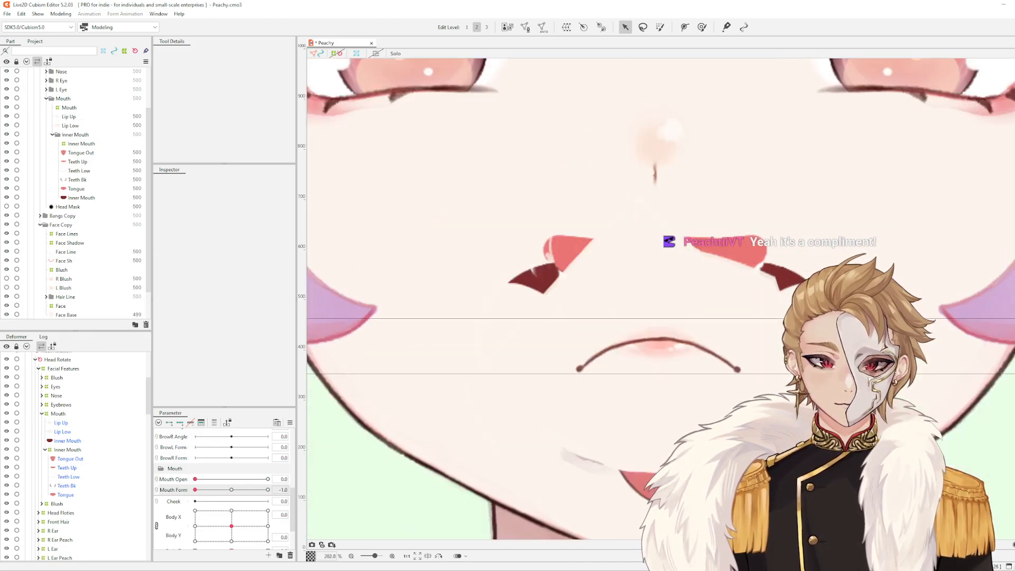
{"action": "scroll", "coordinate": [806, 306], "scroll_direction": "down", "scroll_amount": 2}
{"action": "scroll", "coordinate": [787, 285], "scroll_direction": "up", "scroll_amount": 2}
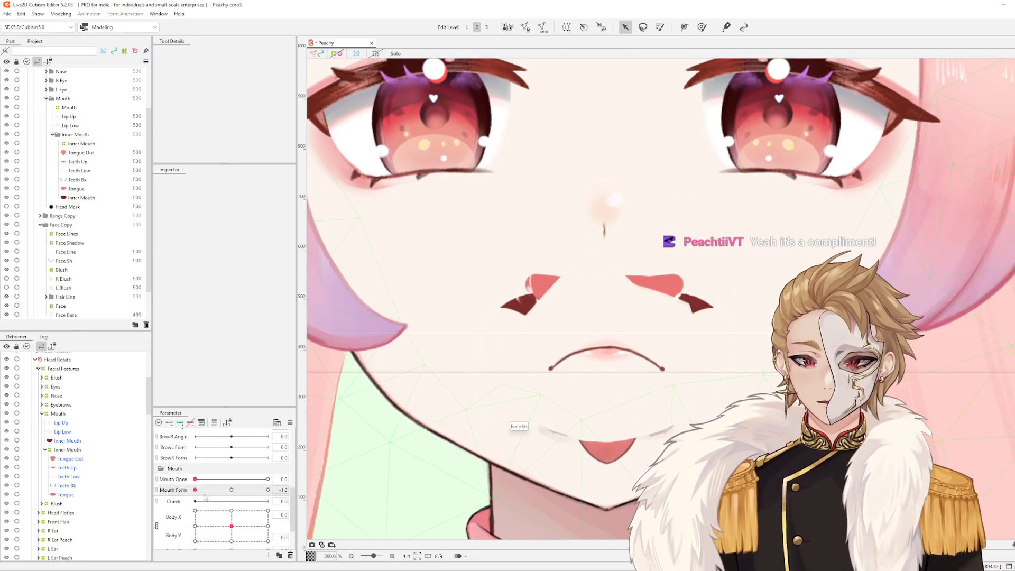
At Mouth Form -1.0, lower Lip Up's topmost outer mesh vertex from below the nose to the upper edge of the exposed gums
{"action": "left_click_drag", "start_coordinate": [195, 489], "coordinate": [75, 499]}
{"action": "left_click", "coordinate": [579, 309]}
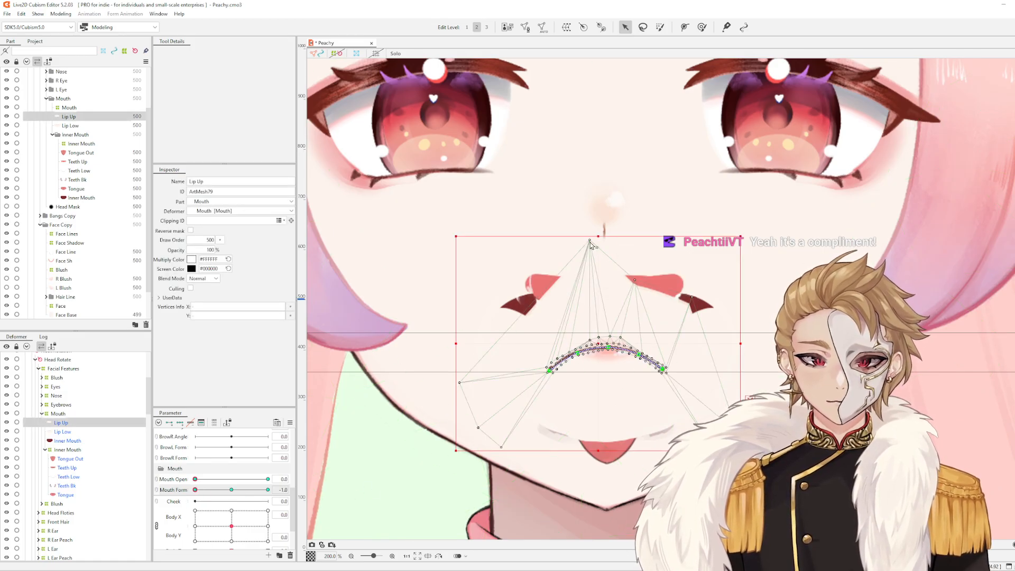
{"action": "left_click_drag", "start_coordinate": [591, 241], "coordinate": [581, 271]}
{"action": "left_click_drag", "start_coordinate": [581, 275], "coordinate": [579, 279]}
{"action": "left_click", "coordinate": [634, 256]}
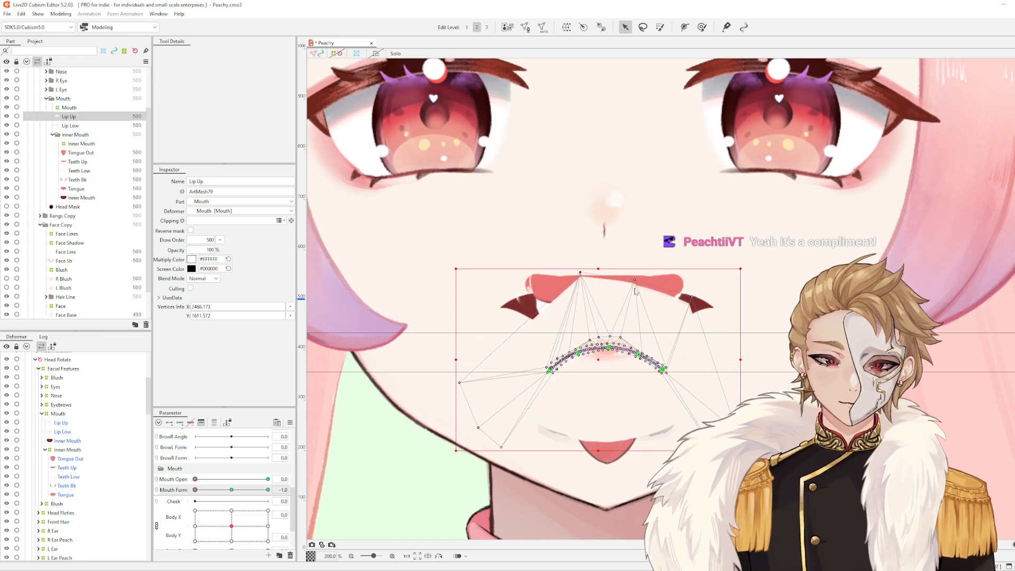
{"action": "scroll", "coordinate": [670, 306], "scroll_direction": "down", "scroll_amount": 1}
{"action": "scroll", "coordinate": [649, 299], "scroll_direction": "up", "scroll_amount": 2}
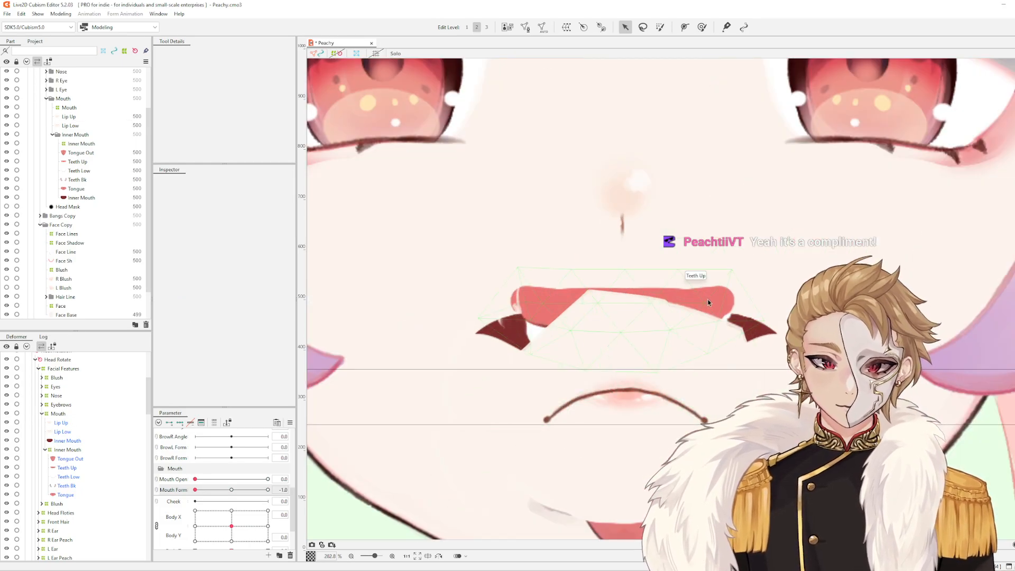
Inspect the Teeth Up mesh on its own, and select Teeth Low to see its position against the closed frown
{"action": "left_click", "coordinate": [708, 299]}
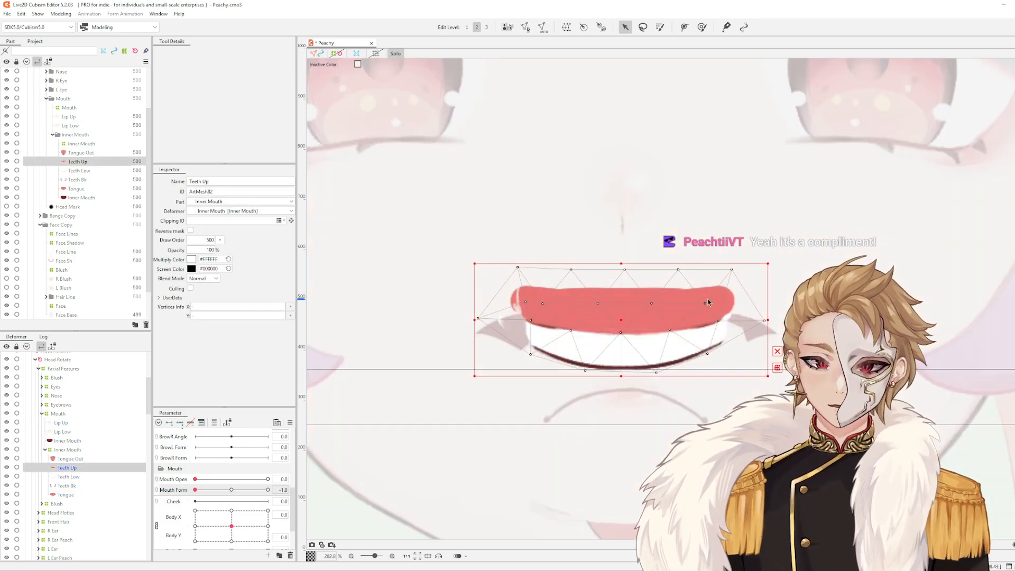
{"action": "scroll", "coordinate": [707, 299], "scroll_direction": "down", "scroll_amount": 2}
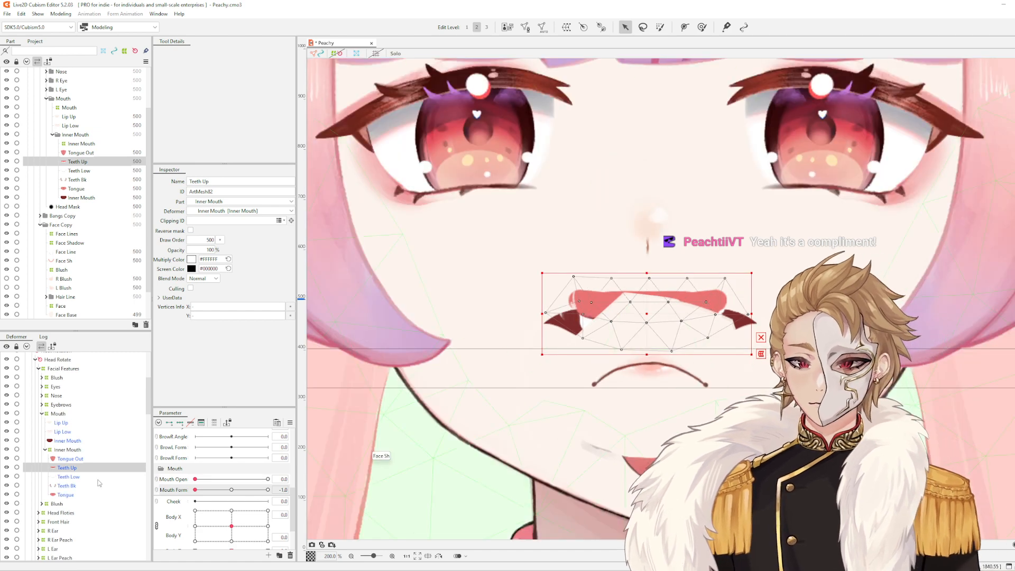
{"action": "left_click", "coordinate": [80, 477]}
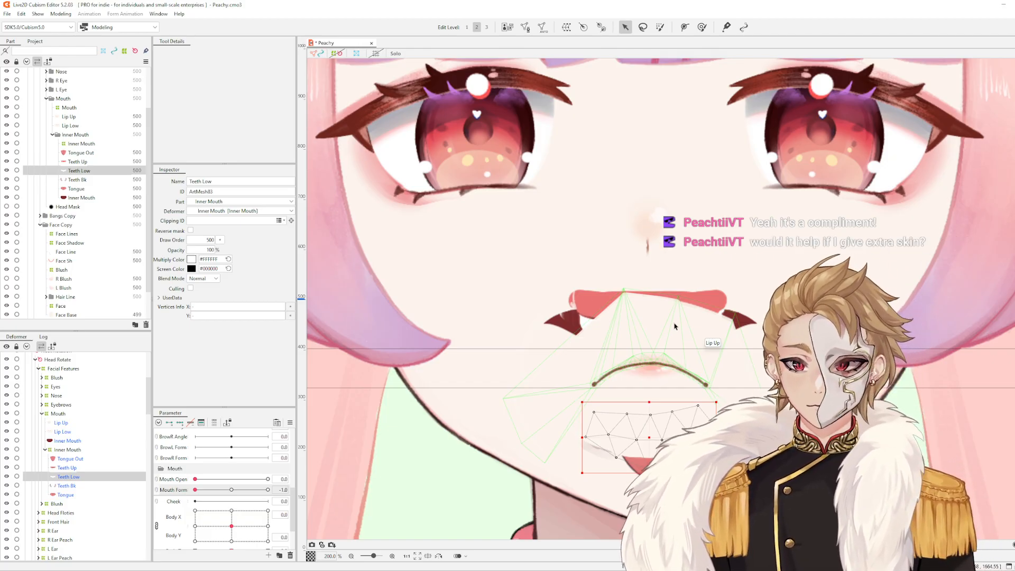
Open the recent model file LittleLady.cmo3 alongside the current model
{"action": "left_click", "coordinate": [6, 14]}
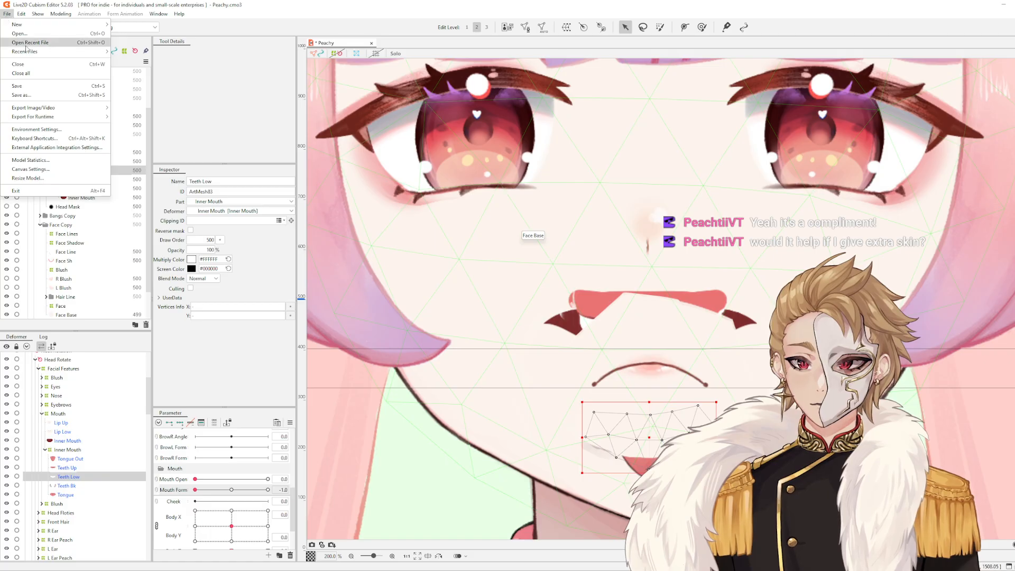
{"action": "mouse_move", "coordinate": [32, 53]}
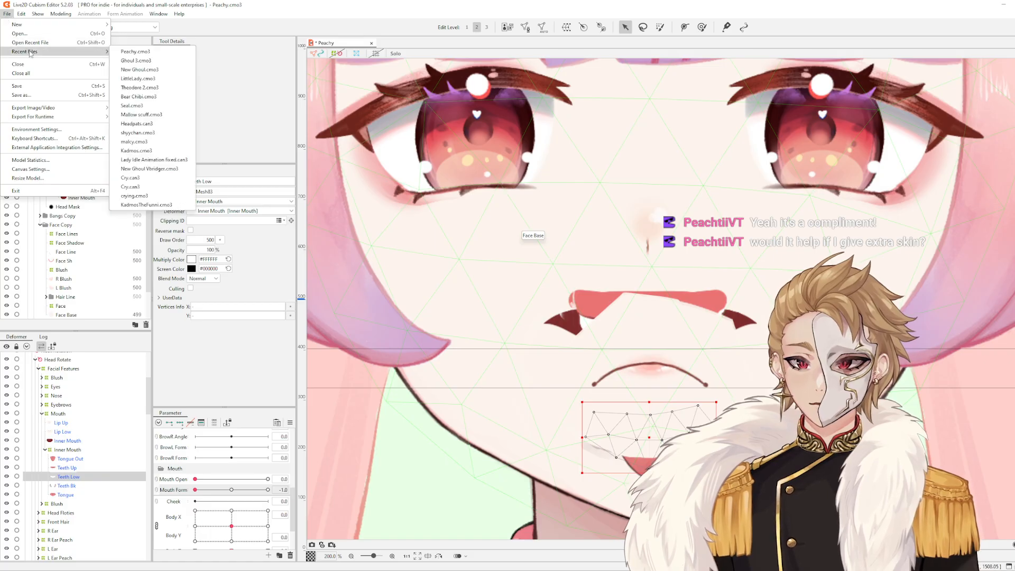
{"action": "left_click", "coordinate": [158, 79]}
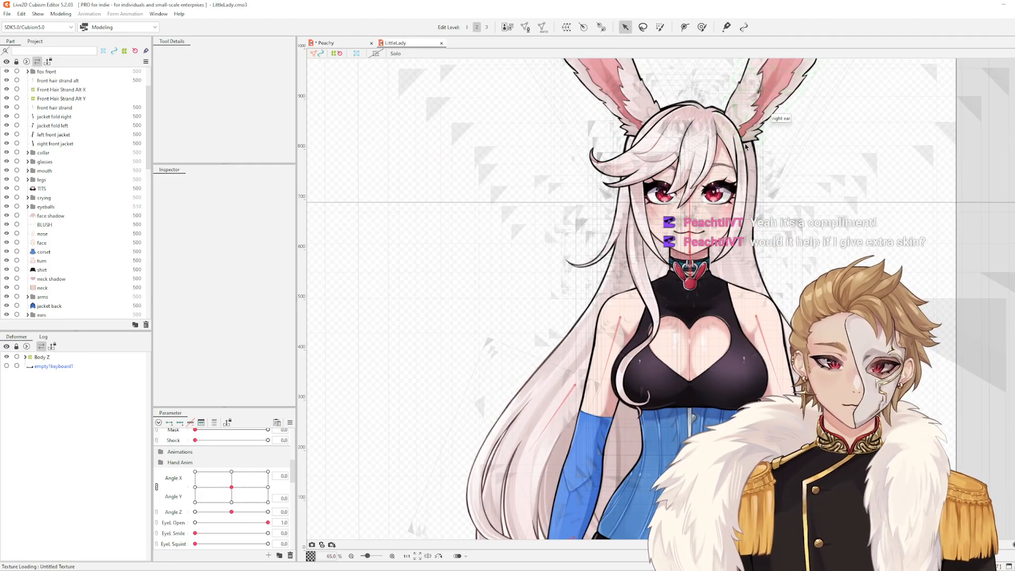
Return to the Peachy model and inspect the Inner Mouth mesh on its own against the closed frown
{"action": "left_click", "coordinate": [340, 44]}
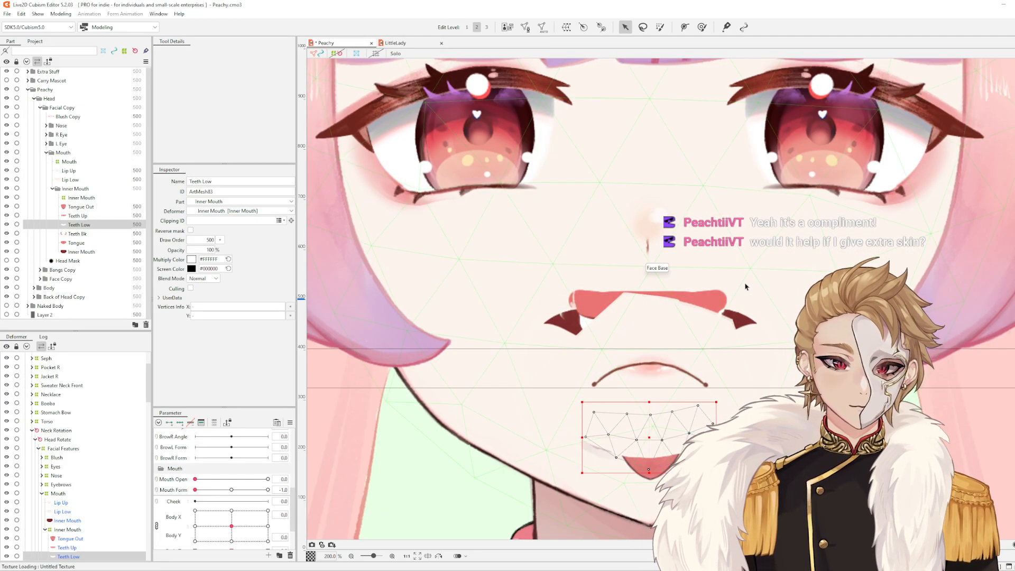
{"action": "left_click_drag", "start_coordinate": [770, 288], "coordinate": [763, 264]}
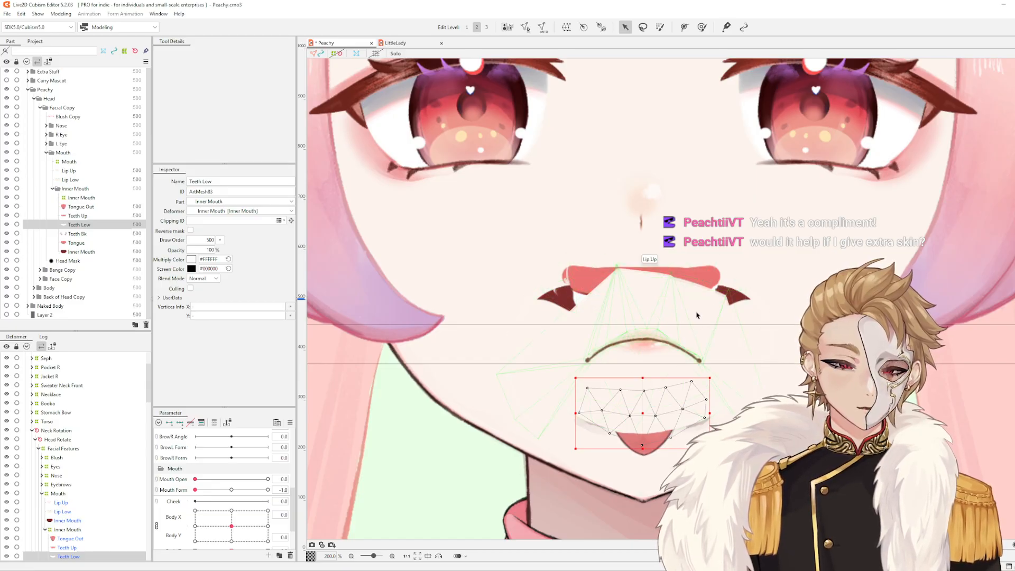
{"action": "left_click", "coordinate": [557, 300]}
{"action": "key", "text": "s"}
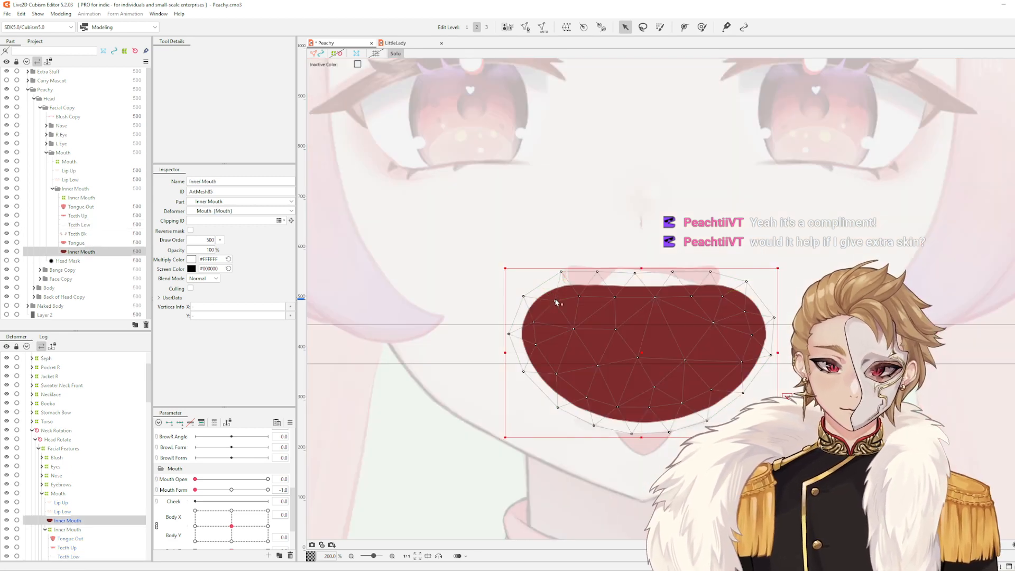
{"action": "key", "text": "ctrl+shift+h"}
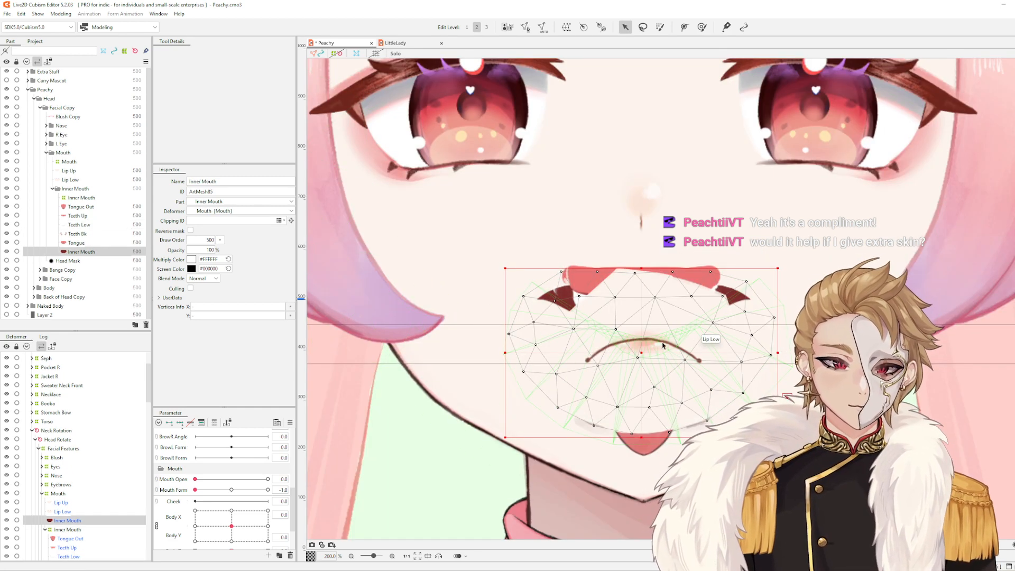
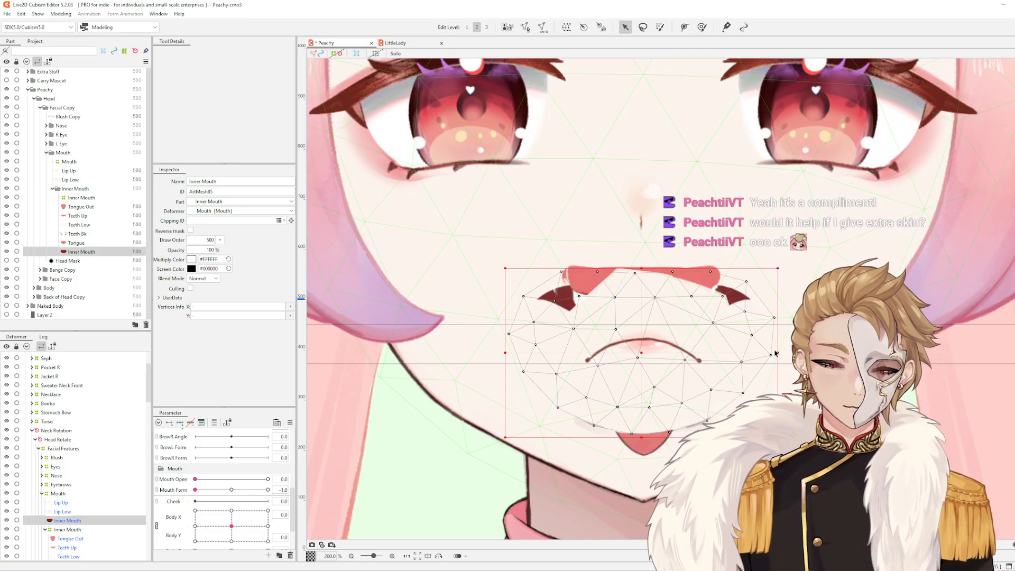
Open the Inner Mouth mesh for editing and erase the vertices scattered across its middle, keeping the rings along its edge
{"action": "double_click", "coordinate": [774, 352]}
{"action": "scroll", "coordinate": [623, 328], "scroll_direction": "up", "scroll_amount": 2}
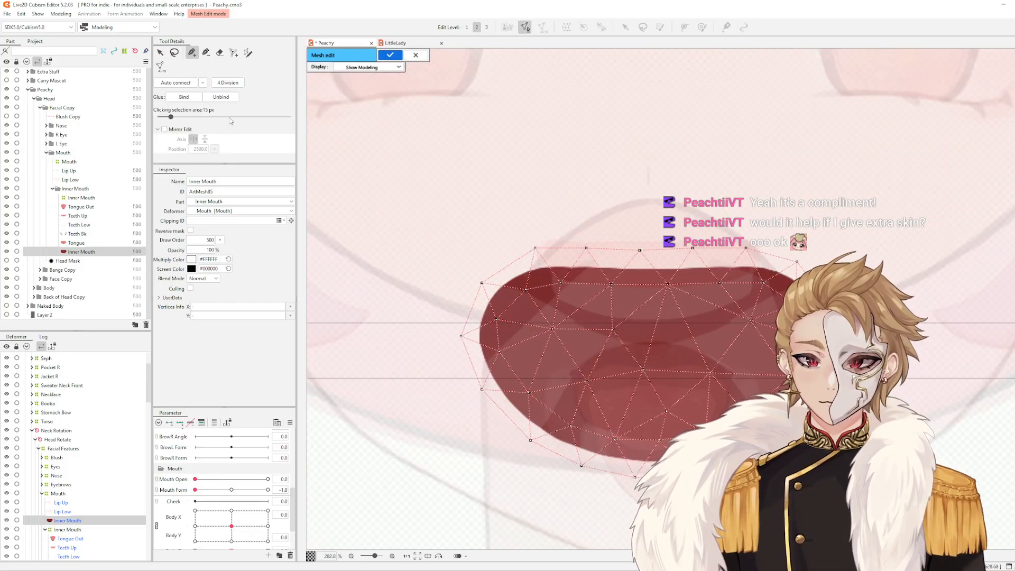
{"action": "key", "text": "e"}
{"action": "scroll", "coordinate": [698, 352], "scroll_direction": "down", "scroll_amount": 10}
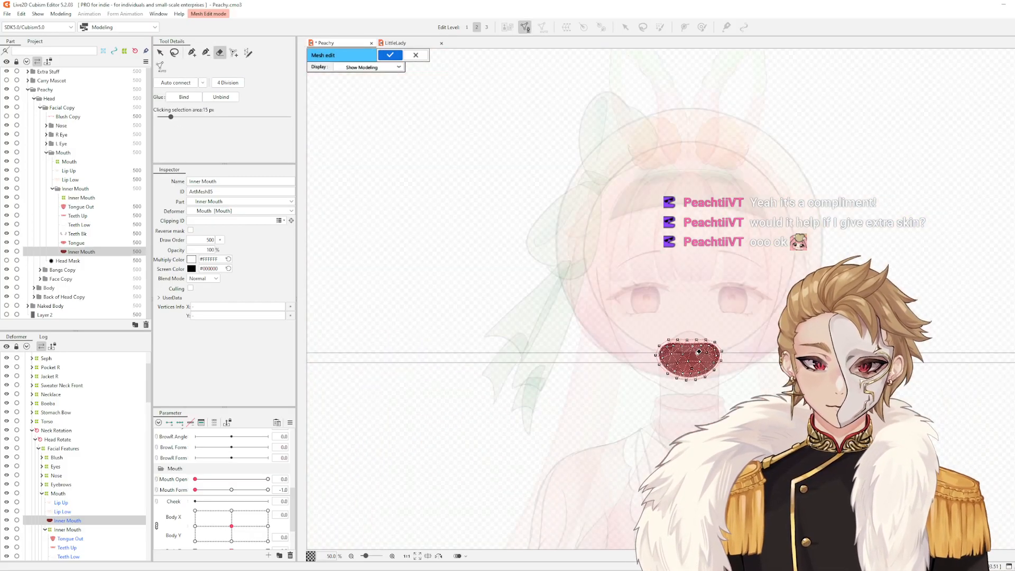
{"action": "scroll", "coordinate": [698, 301], "scroll_direction": "up", "scroll_amount": 12}
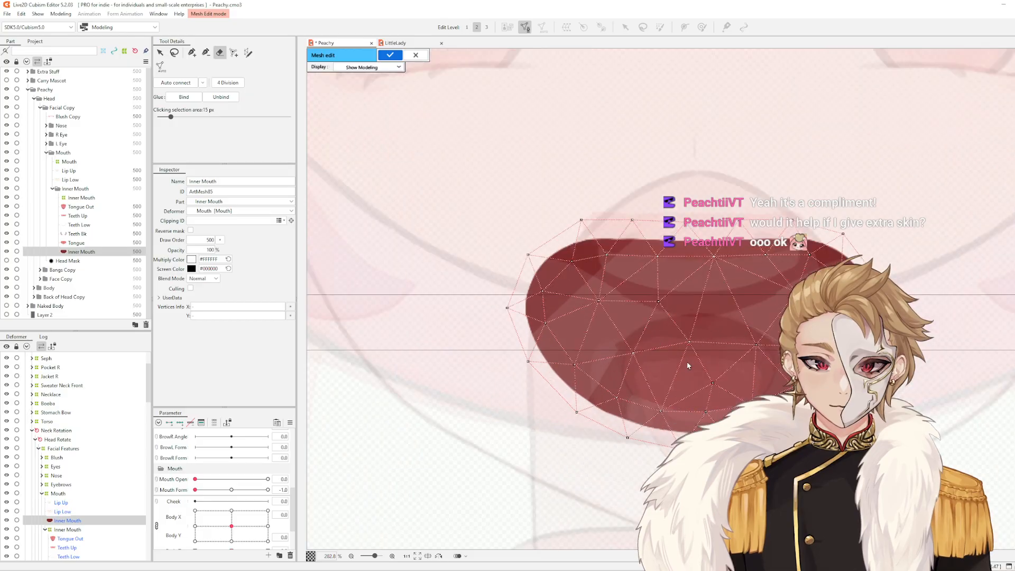
{"action": "mouse_move", "coordinate": [658, 302]}
{"action": "left_mouse_down"}
{"action": "mouse_move", "coordinate": [716, 359]}
{"action": "mouse_move", "coordinate": [648, 342]}
{"action": "mouse_move", "coordinate": [585, 289]}
{"action": "left_mouse_up"}
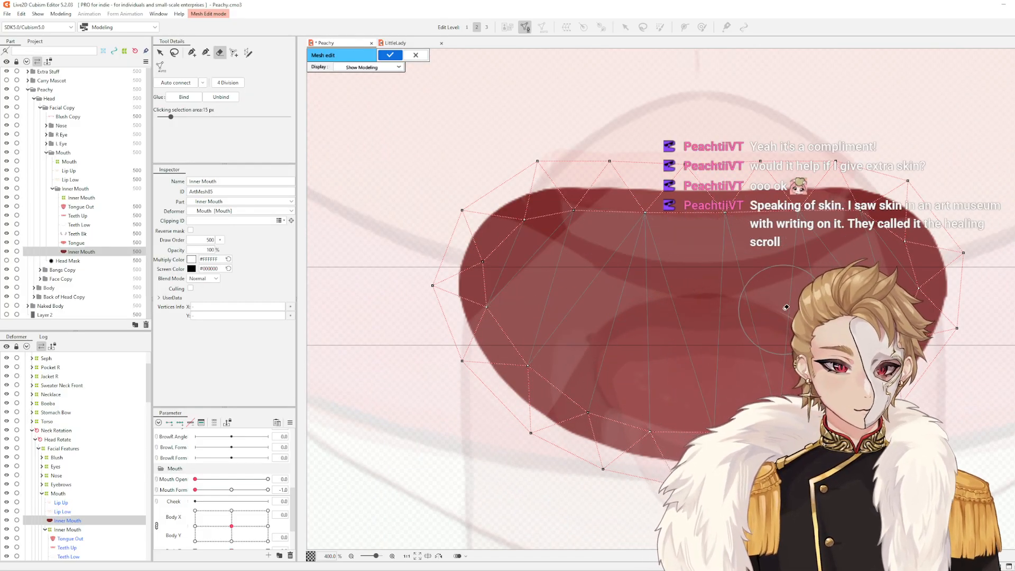
{"action": "left_click_drag", "start_coordinate": [786, 307], "coordinate": [744, 307]}
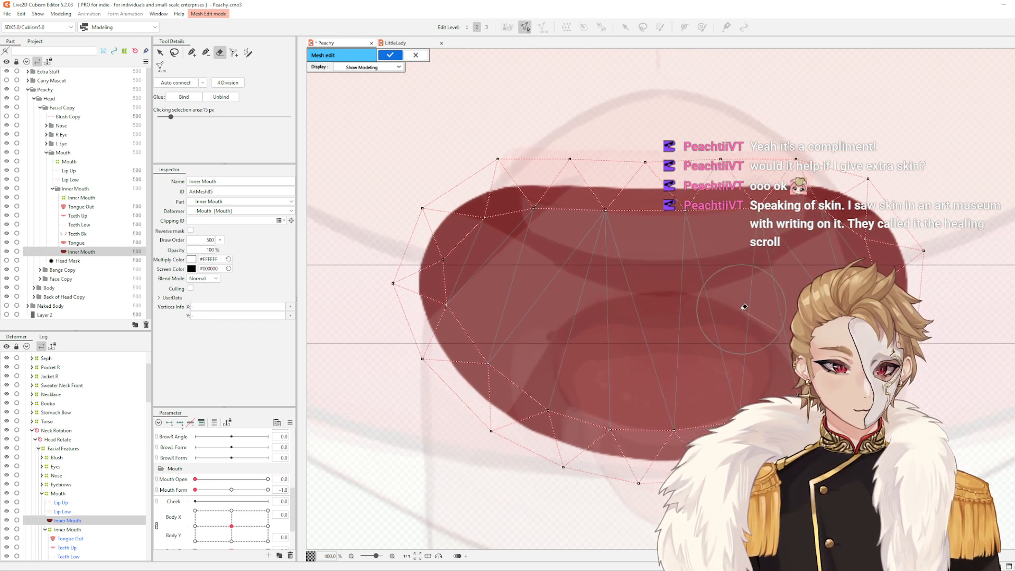
{"action": "left_click_drag", "start_coordinate": [745, 307], "coordinate": [732, 305]}
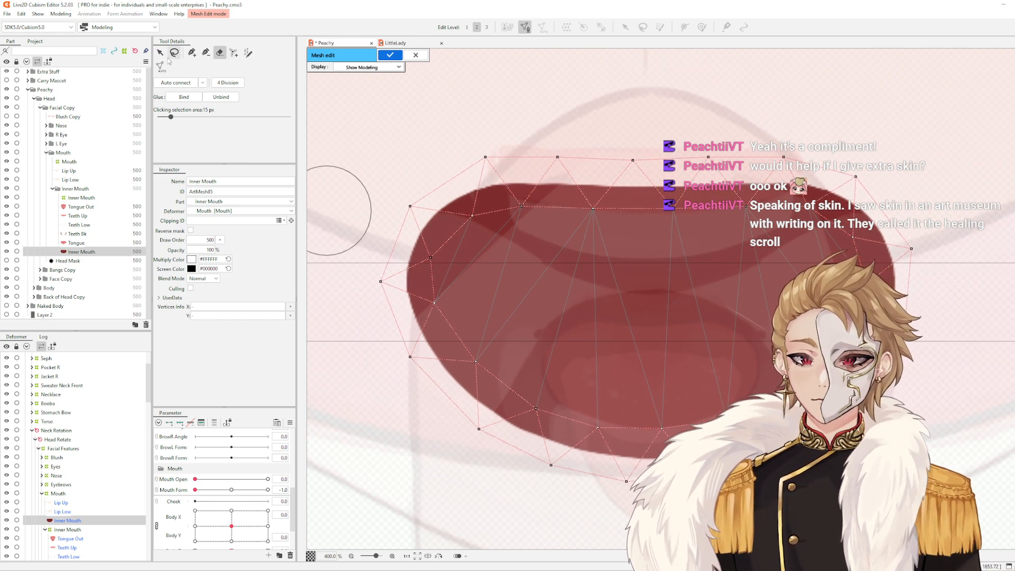
Add one vertex at the centre of the Inner Mouth mesh and connect it to the inner-ring vertices at the mouth's right end
{"action": "left_click", "coordinate": [192, 52]}
{"action": "left_click", "coordinate": [646, 302]}
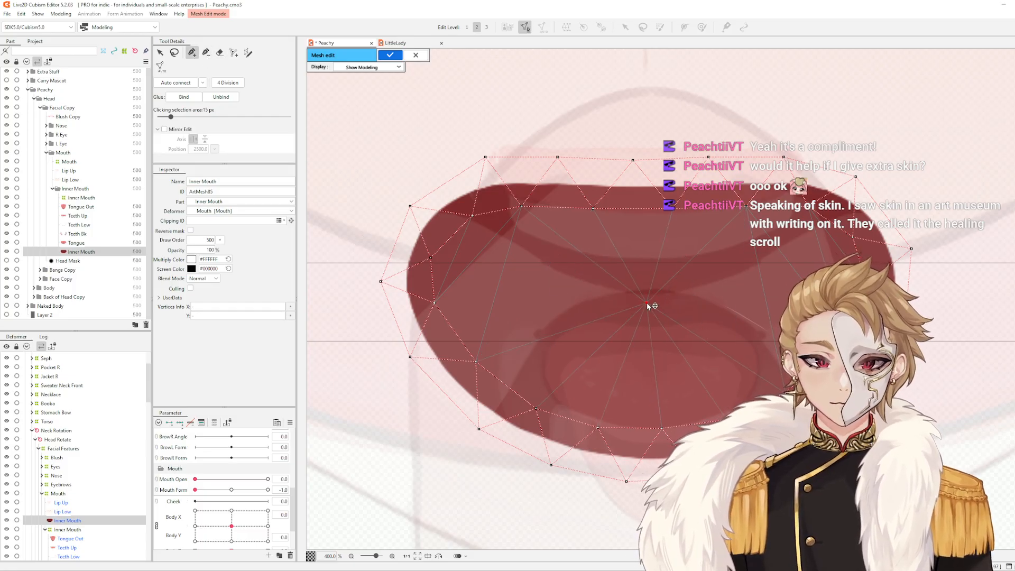
{"action": "left_click_drag", "start_coordinate": [647, 302], "coordinate": [855, 241]}
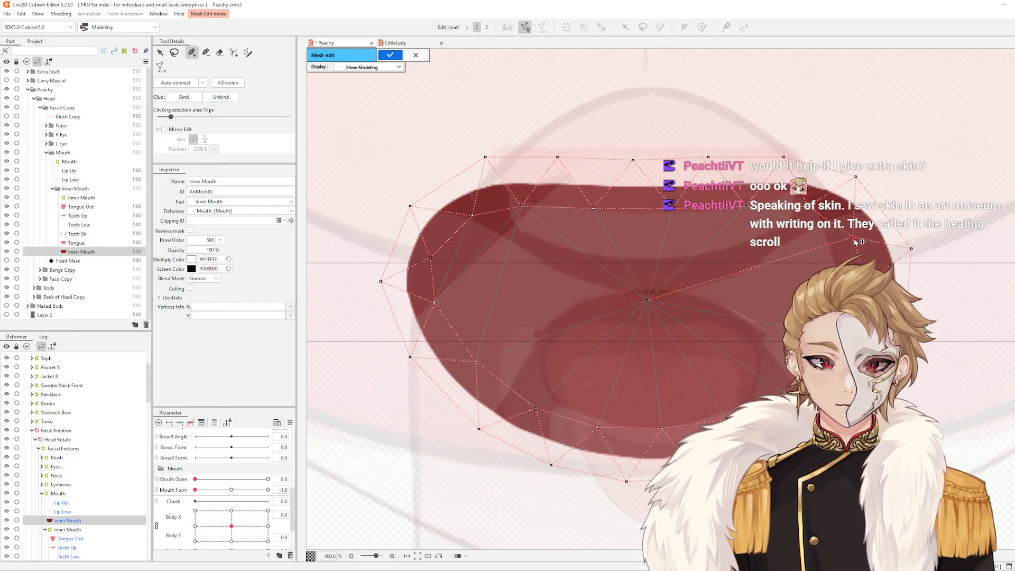
{"action": "left_click_drag", "start_coordinate": [864, 284], "coordinate": [647, 301]}
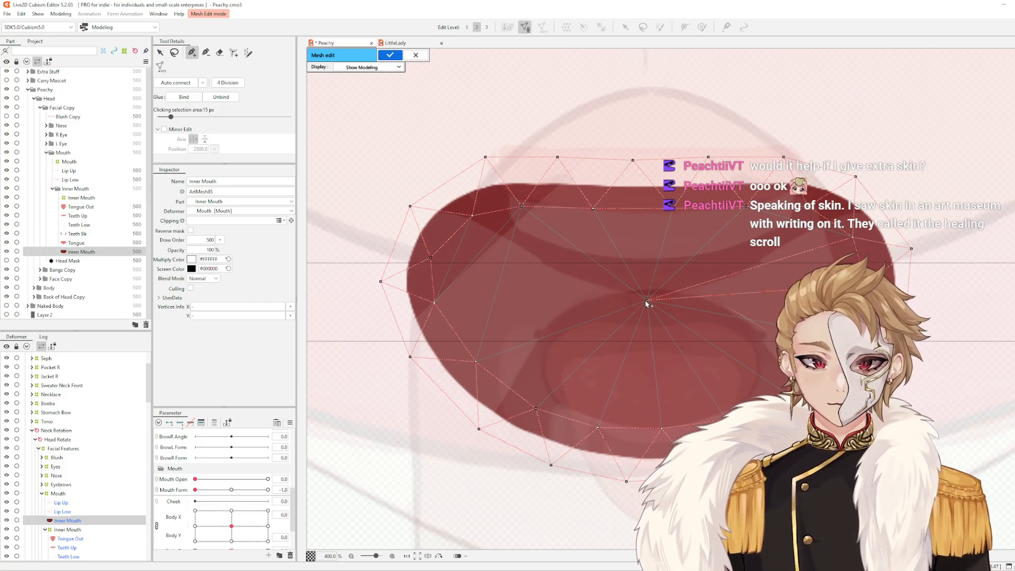
{"action": "left_click_drag", "start_coordinate": [646, 303], "coordinate": [819, 210]}
{"action": "left_click", "coordinate": [814, 210]}
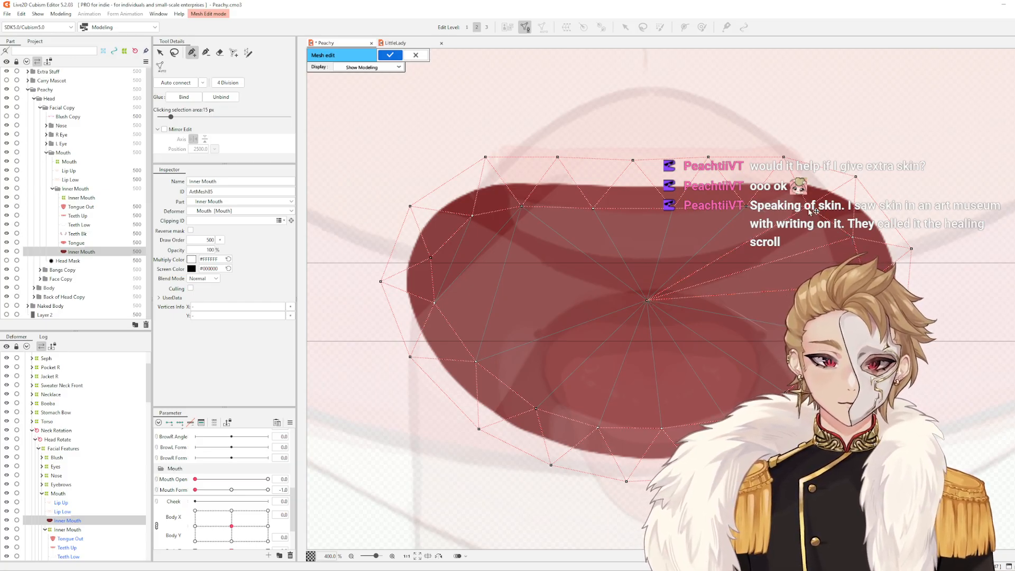
Connect the central vertex to the inner-ring vertices at the mouth's left end, auto-connect the rest, and apply the mesh edit
{"action": "left_click", "coordinate": [647, 301]}
{"action": "left_click_drag", "start_coordinate": [510, 225], "coordinate": [472, 216]}
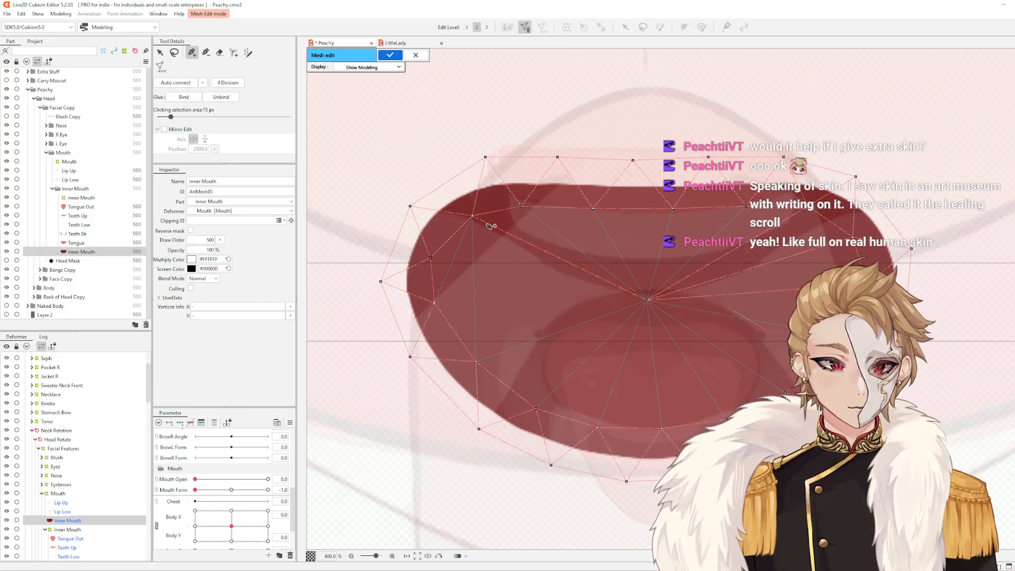
{"action": "left_click_drag", "start_coordinate": [649, 301], "coordinate": [435, 306]}
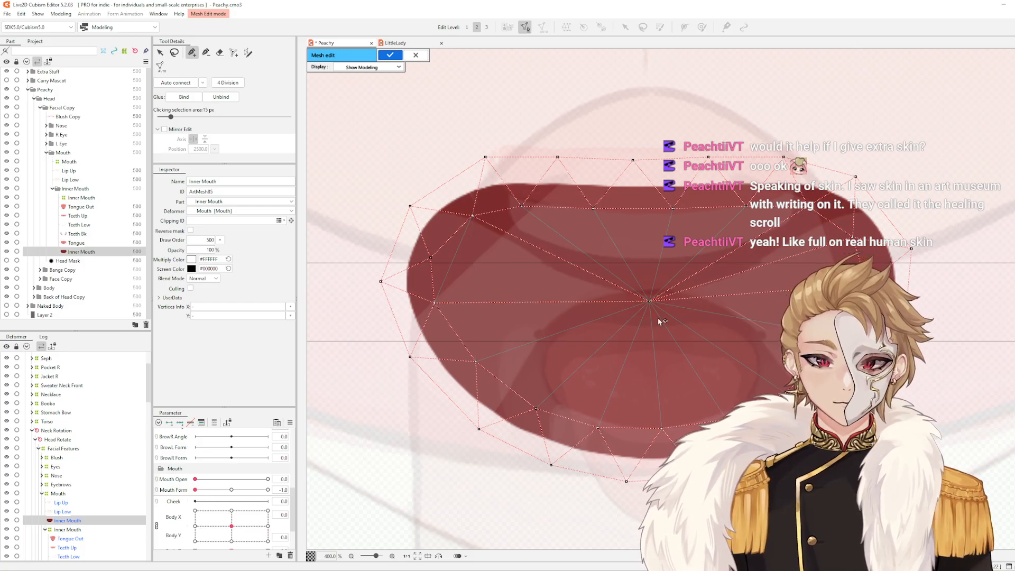
{"action": "left_click_drag", "start_coordinate": [649, 301], "coordinate": [431, 258]}
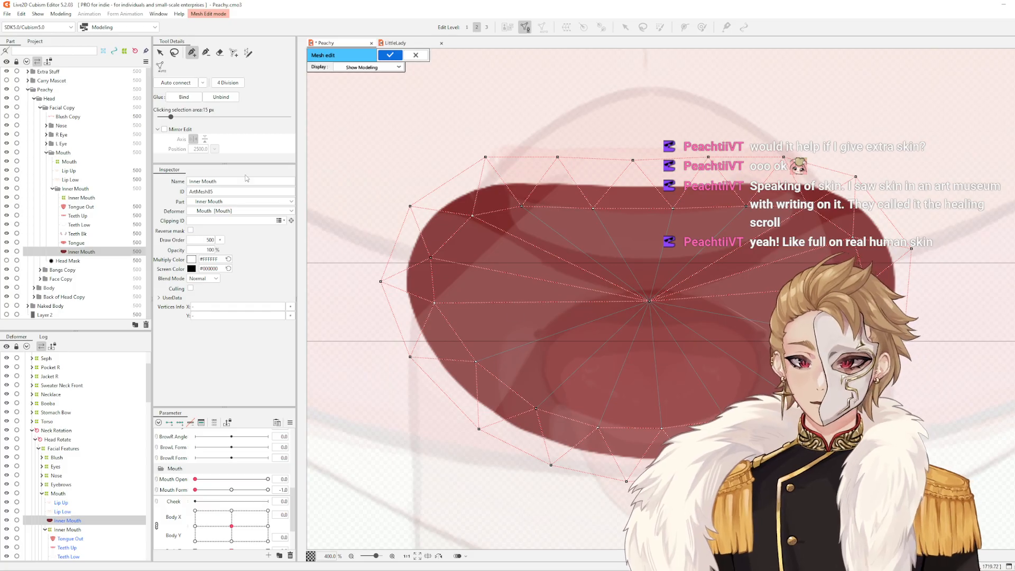
{"action": "left_click", "coordinate": [185, 85]}
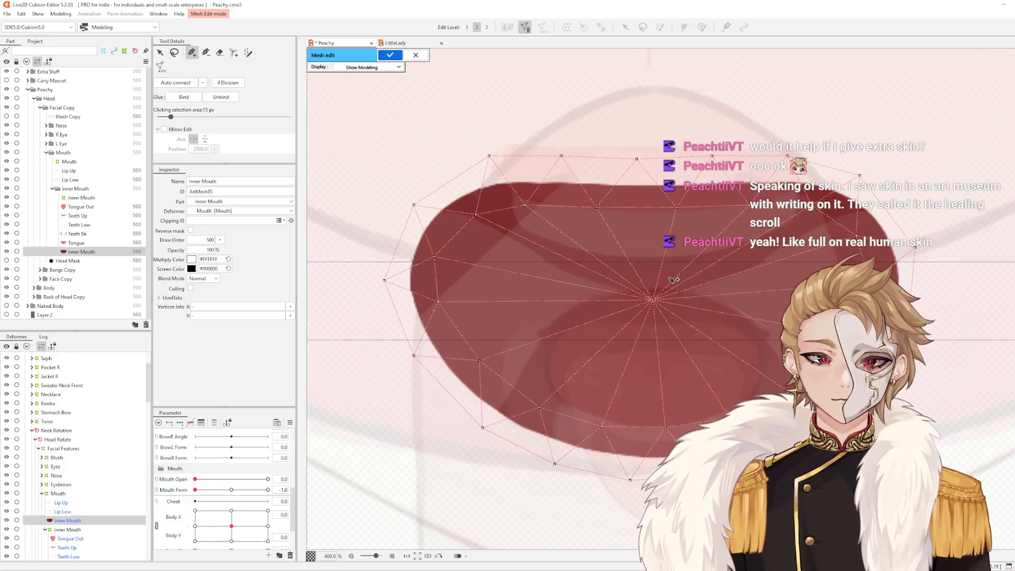
{"action": "left_click", "coordinate": [390, 55]}
{"action": "scroll", "coordinate": [688, 233], "scroll_direction": "down", "scroll_amount": 3}
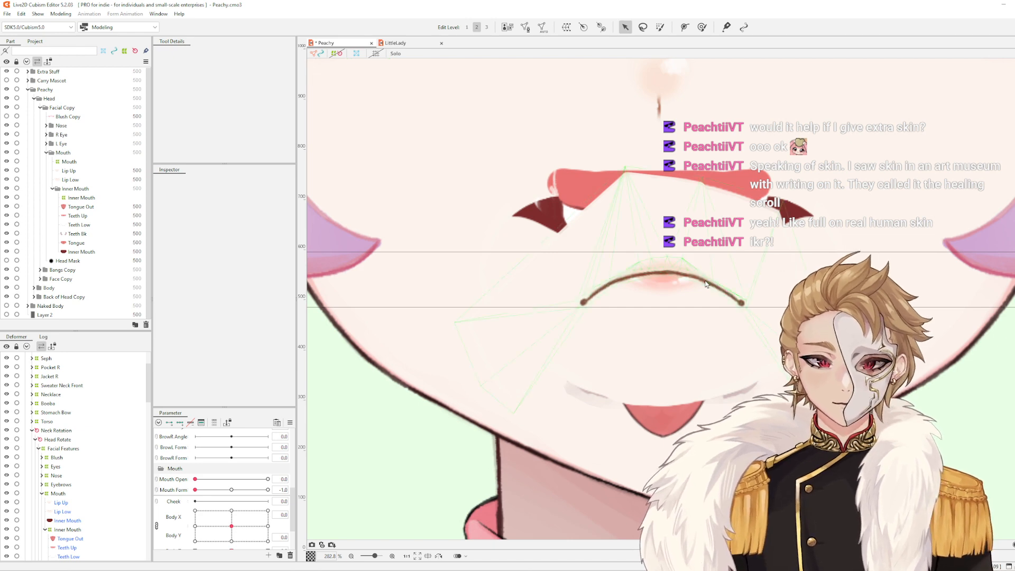
Smooth the left part of Lip Up's frown line with the deform brush and check the curve
{"action": "scroll", "coordinate": [756, 283], "scroll_direction": "up", "scroll_amount": 2}
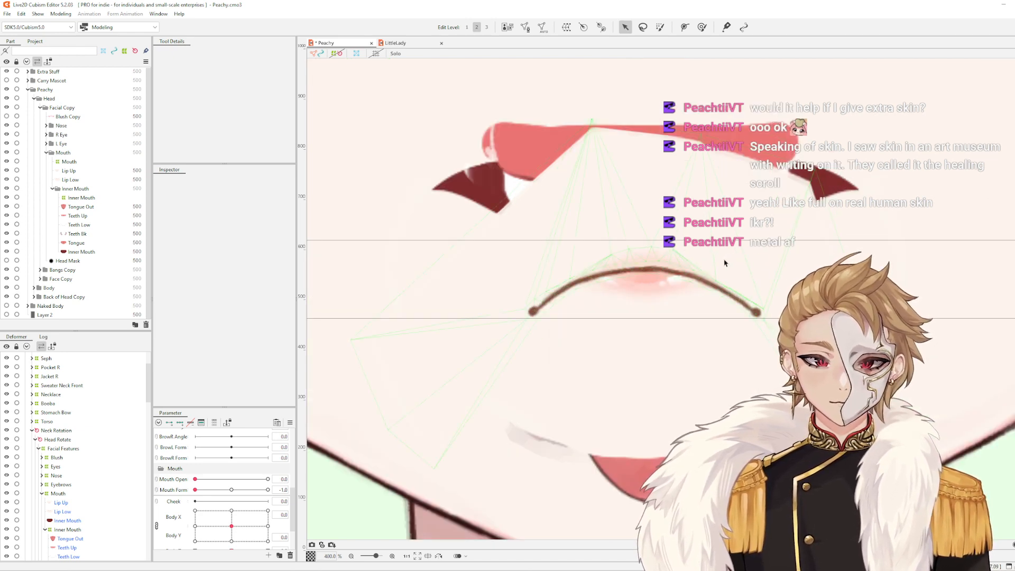
{"action": "scroll", "coordinate": [725, 262], "scroll_direction": "down", "scroll_amount": 1}
{"action": "scroll", "coordinate": [661, 280], "scroll_direction": "up", "scroll_amount": 2}
{"action": "left_click", "coordinate": [550, 295]}
{"action": "scroll", "coordinate": [558, 297], "scroll_direction": "up", "scroll_amount": 2}
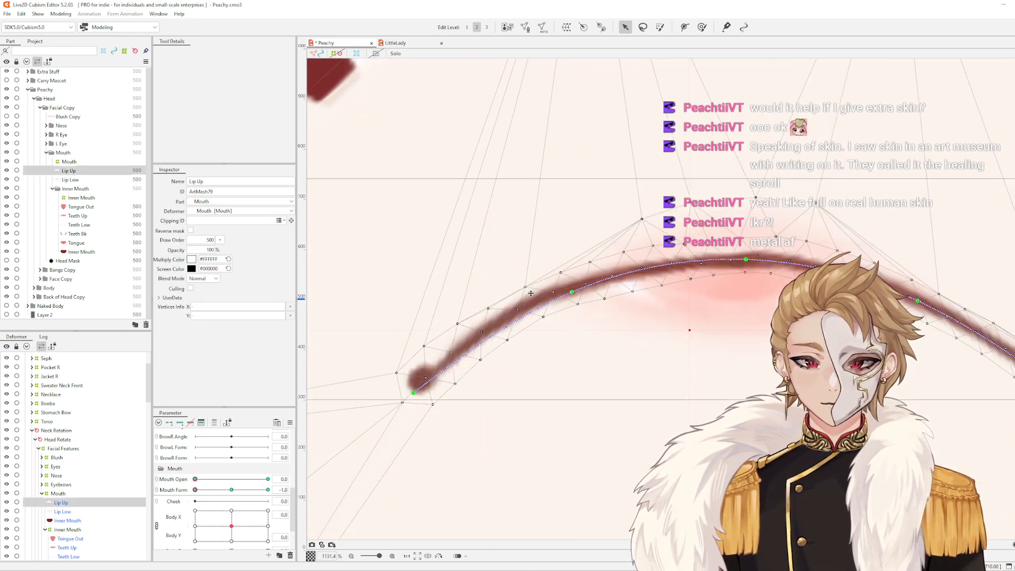
{"action": "left_click", "coordinate": [702, 27]}
{"action": "left_click_drag", "start_coordinate": [555, 245], "coordinate": [557, 298]}
{"action": "scroll", "coordinate": [582, 278], "scroll_direction": "down", "scroll_amount": 3}
{"action": "key", "text": "Escape"}
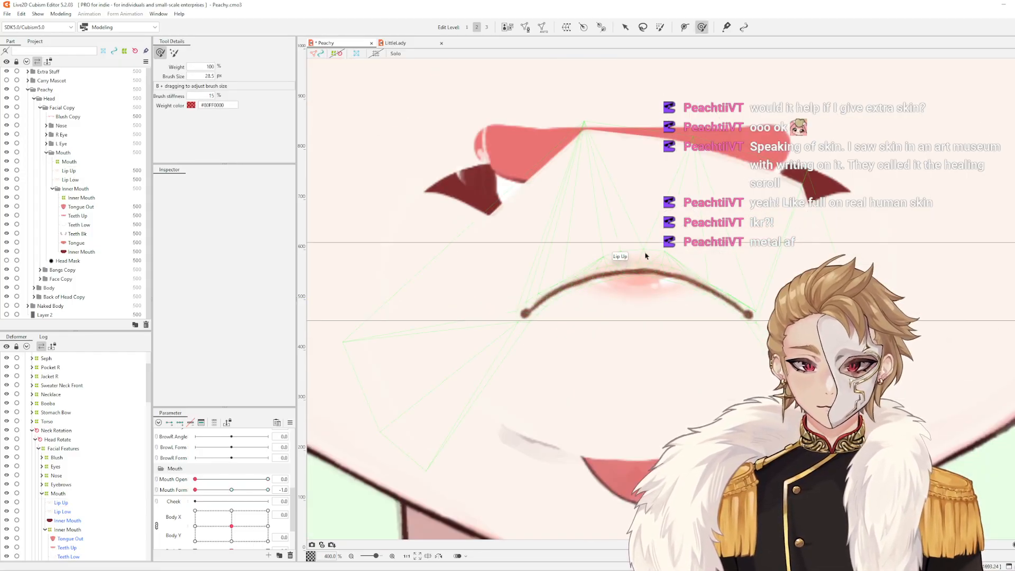
{"action": "scroll", "coordinate": [705, 238], "scroll_direction": "down", "scroll_amount": 2}
{"action": "scroll", "coordinate": [633, 304], "scroll_direction": "up", "scroll_amount": 2}
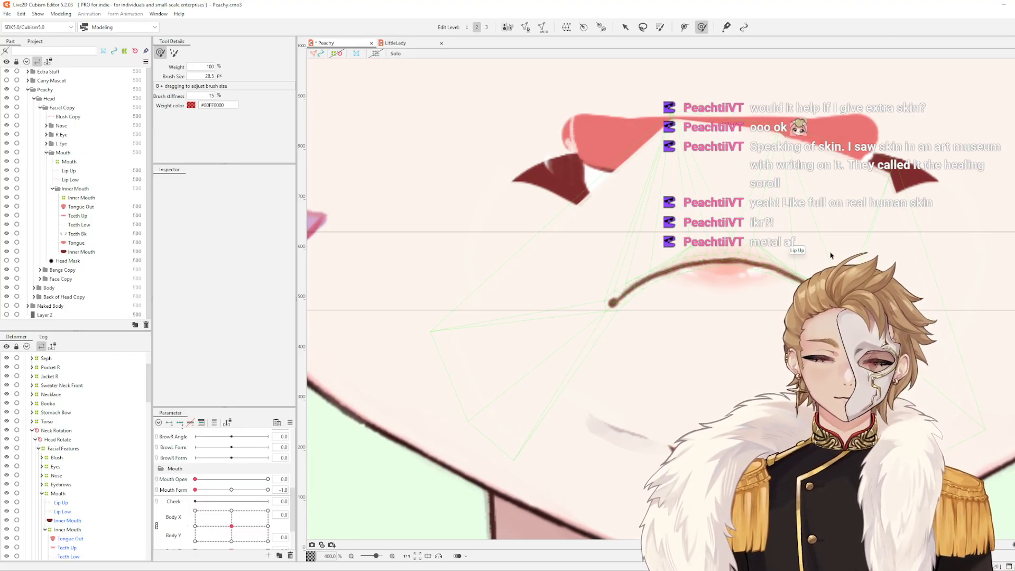
{"action": "left_click_drag", "start_coordinate": [833, 246], "coordinate": [735, 242]}
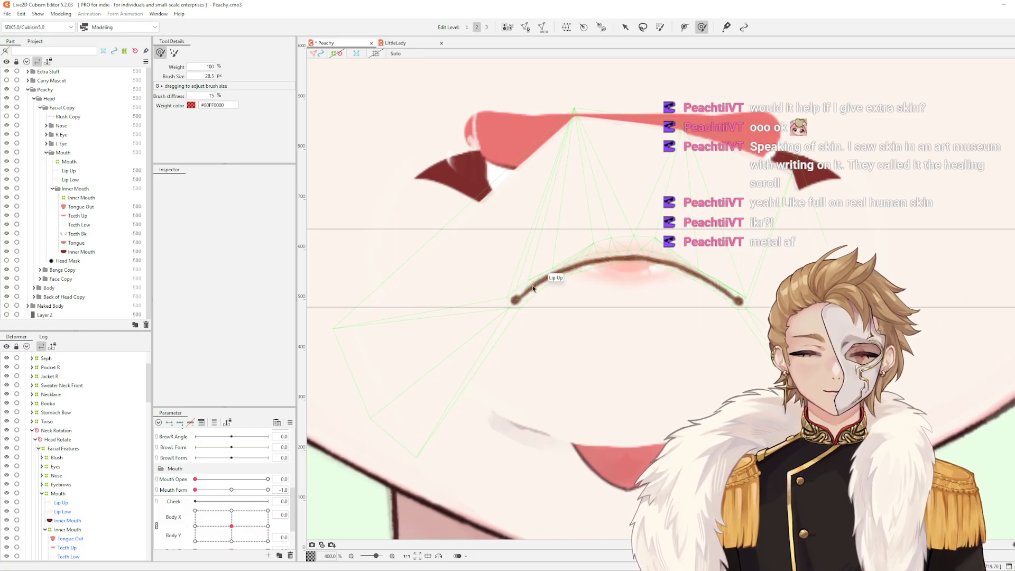
Shift Lip Up's right-hand deform path point slightly upward and its right end point slightly outward
{"action": "left_click", "coordinate": [711, 282]}
{"action": "scroll", "coordinate": [714, 281], "scroll_direction": "up", "scroll_amount": 1}
{"action": "scroll", "coordinate": [716, 280], "scroll_direction": "up", "scroll_amount": 1}
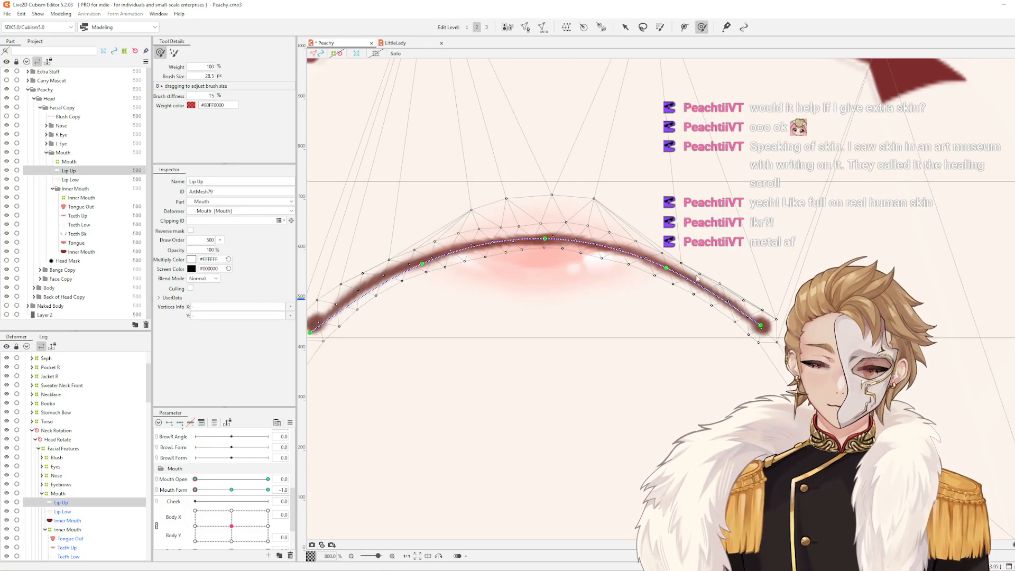
{"action": "key", "text": "v"}
{"action": "left_click_drag", "start_coordinate": [667, 269], "coordinate": [669, 267]}
{"action": "left_click_drag", "start_coordinate": [761, 327], "coordinate": [773, 330]}
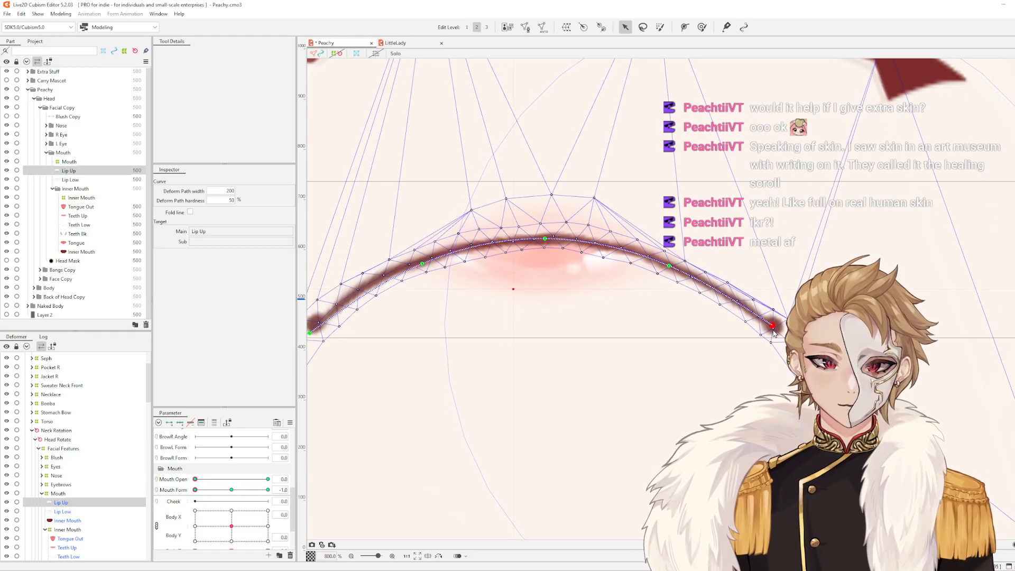
{"action": "left_click", "coordinate": [670, 266]}
{"action": "scroll", "coordinate": [719, 264], "scroll_direction": "down", "scroll_amount": 3}
{"action": "left_click", "coordinate": [744, 249]}
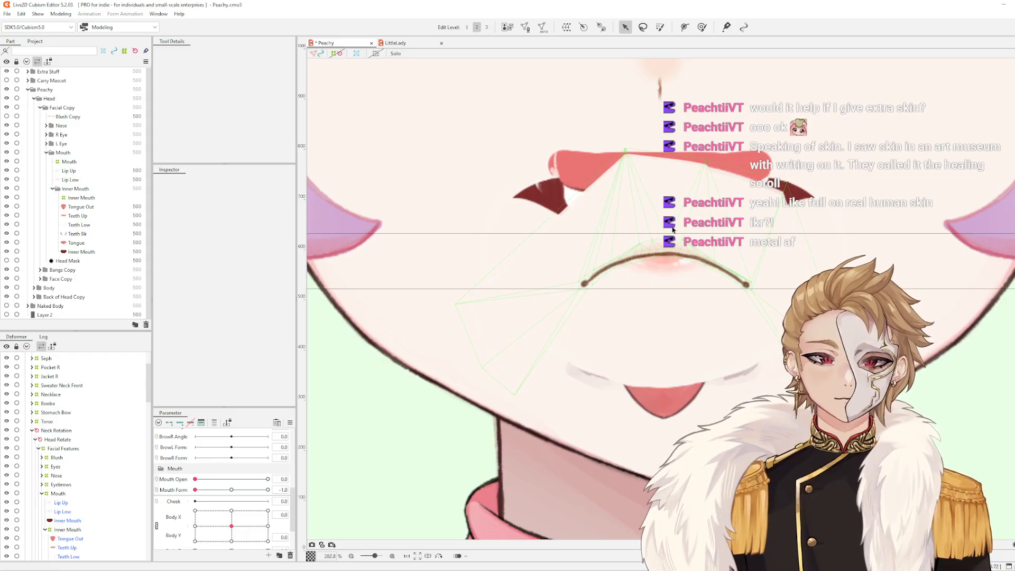
Nudge the right part of Lip Up's frown line with an enlarged deform brush to even its curve
{"action": "scroll", "coordinate": [676, 228], "scroll_direction": "up", "scroll_amount": 1}
{"action": "left_click", "coordinate": [754, 289]}
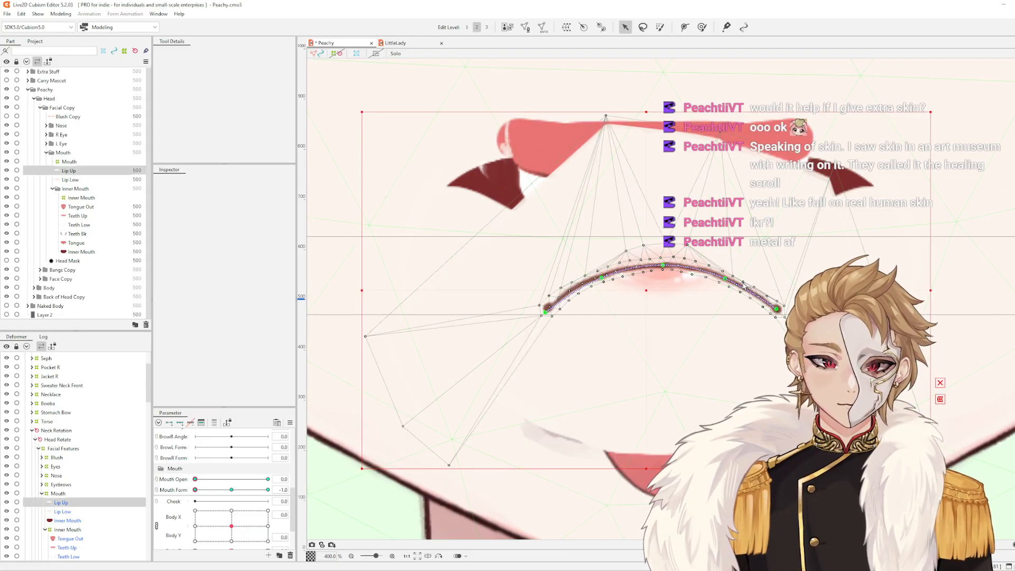
{"action": "scroll", "coordinate": [745, 290], "scroll_direction": "up", "scroll_amount": 3}
{"action": "key", "text": "b"}
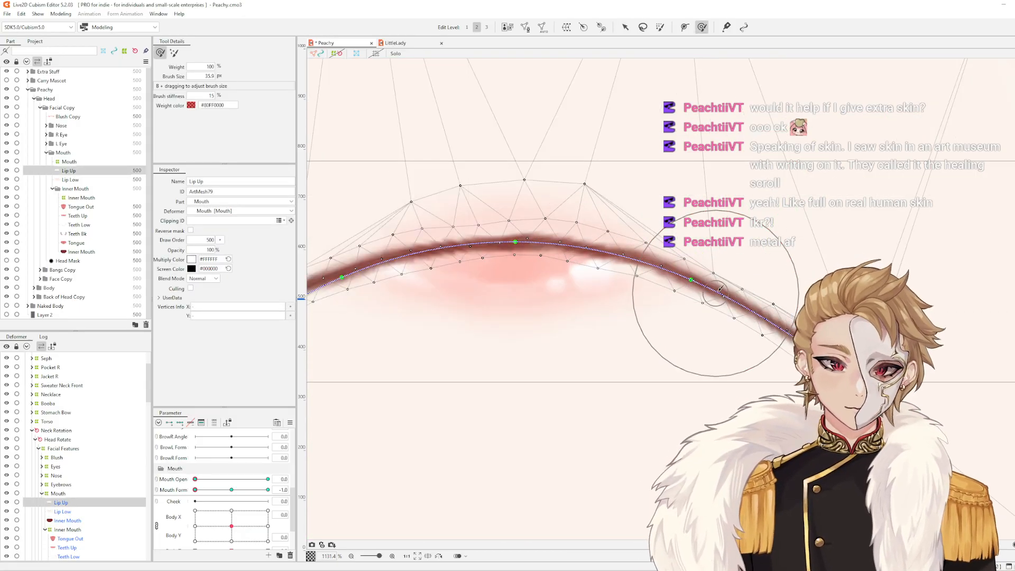
{"action": "left_click_drag", "start_coordinate": [715, 293], "coordinate": [717, 291]}
{"action": "scroll", "coordinate": [729, 287], "scroll_direction": "down", "scroll_amount": 2}
{"action": "key", "text": "Escape"}
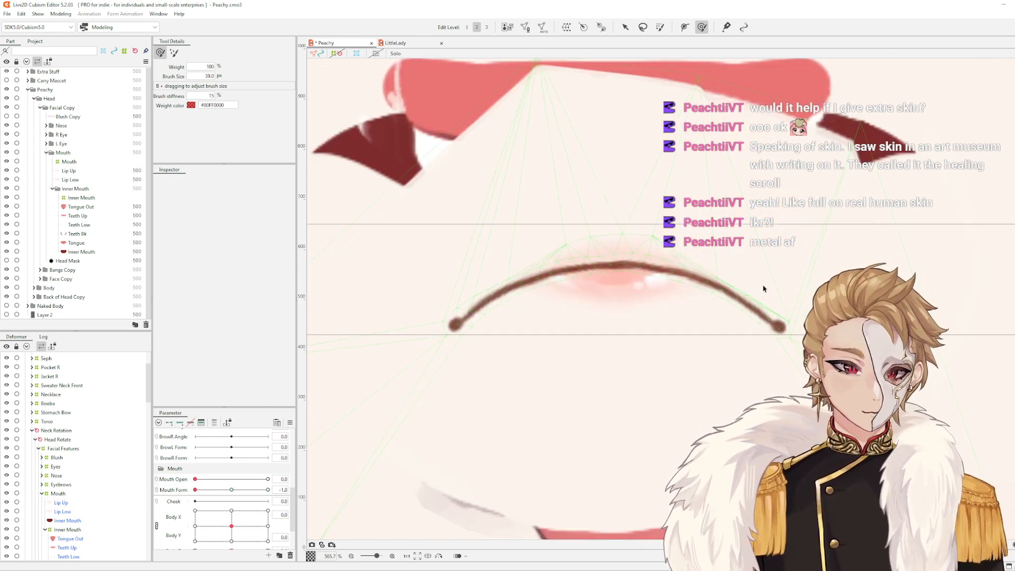
{"action": "scroll", "coordinate": [668, 289], "scroll_direction": "down", "scroll_amount": 1}
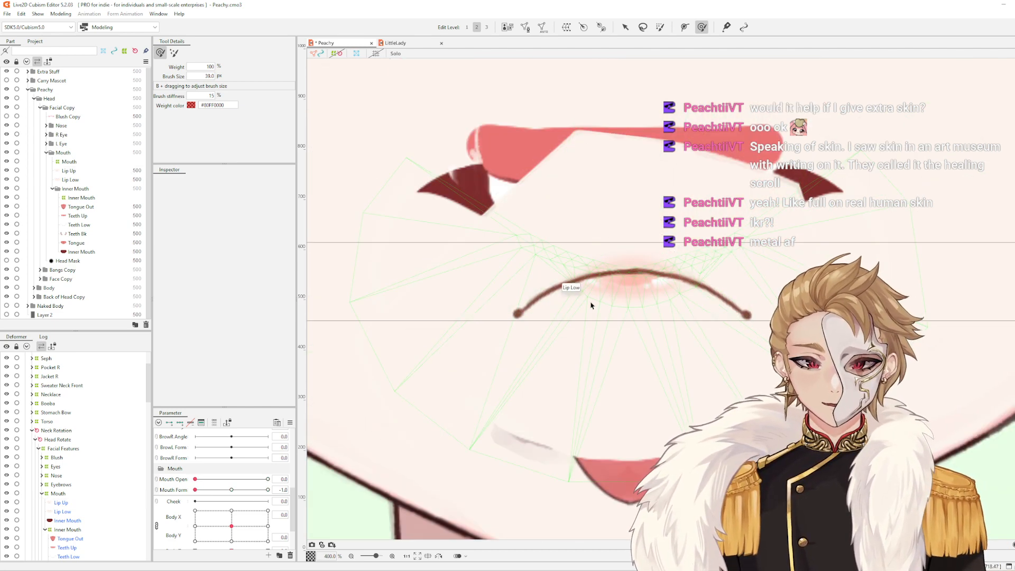
Touch up the left part of Lip Up's frown line with the deform brush and compare both halves
{"action": "scroll", "coordinate": [541, 307], "scroll_direction": "up", "scroll_amount": 1}
{"action": "left_click", "coordinate": [552, 288]}
{"action": "scroll", "coordinate": [555, 285], "scroll_direction": "up", "scroll_amount": 2}
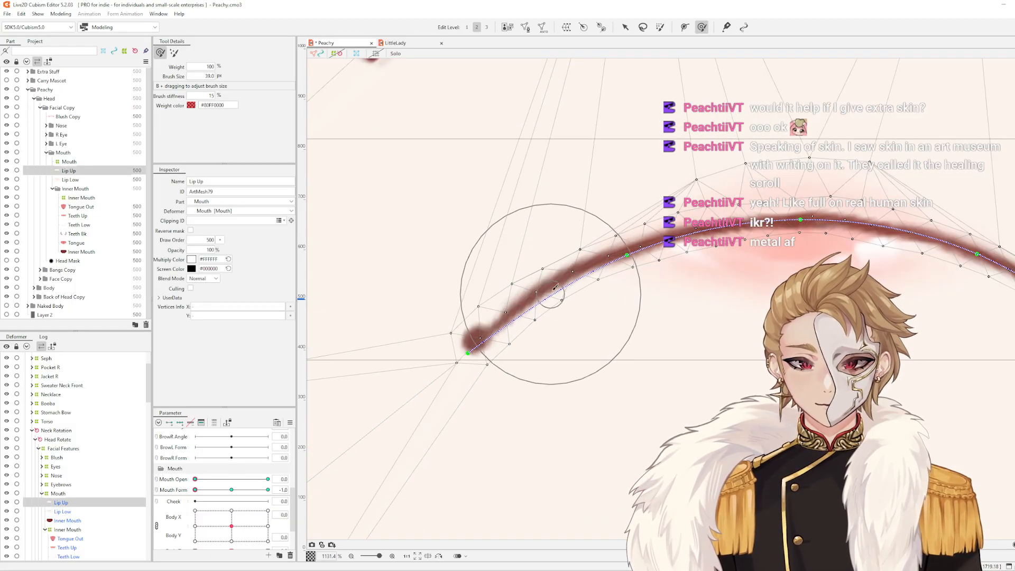
{"action": "left_click", "coordinate": [643, 290]}
{"action": "scroll", "coordinate": [643, 290], "scroll_direction": "down", "scroll_amount": 2}
{"action": "left_click_drag", "start_coordinate": [702, 305], "coordinate": [650, 320]}
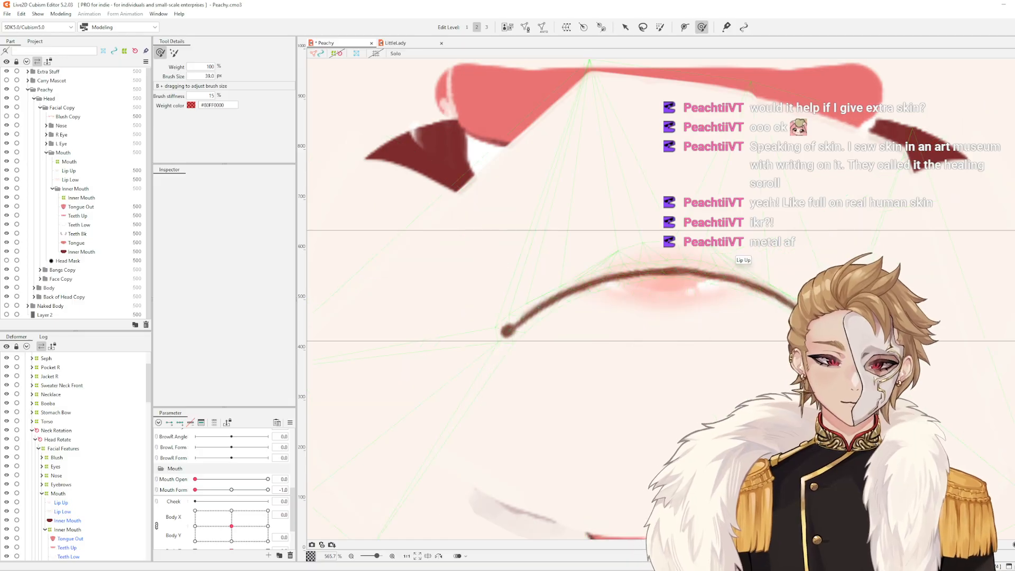
{"action": "left_click_drag", "start_coordinate": [763, 317], "coordinate": [696, 337]}
{"action": "scroll", "coordinate": [696, 337], "scroll_direction": "down", "scroll_amount": 1}
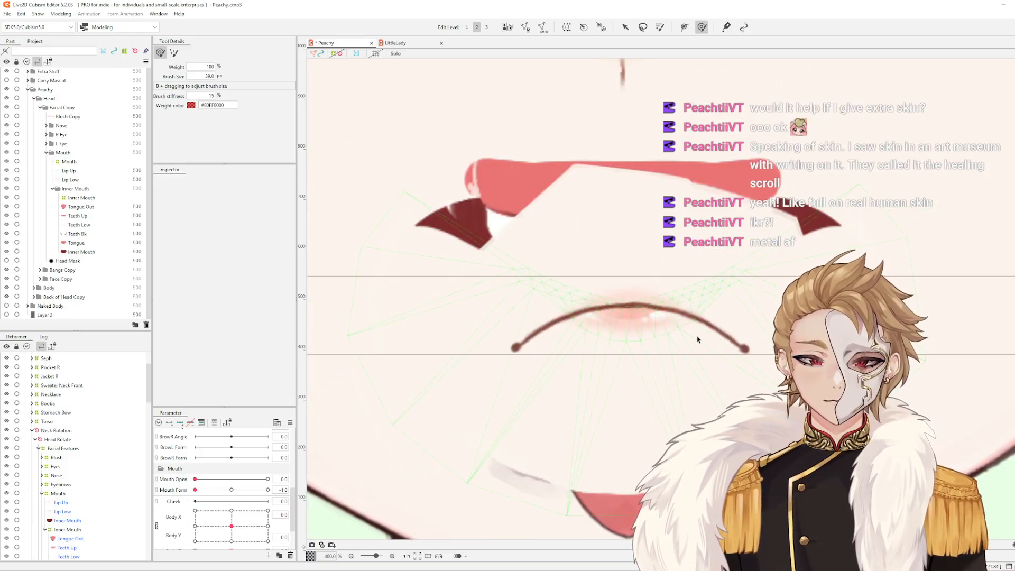
Set Mouth Form to -1.0 and touch up the right end of Lip Up's frown line with the deform brush
{"action": "mouse_move", "coordinate": [195, 479]}
{"action": "left_mouse_down"}
{"action": "mouse_move", "coordinate": [304, 479]}
{"action": "mouse_move", "coordinate": [195, 479]}
{"action": "mouse_move", "coordinate": [190, 492]}
{"action": "mouse_move", "coordinate": [214, 491]}
{"action": "mouse_move", "coordinate": [181, 492]}
{"action": "left_mouse_up"}
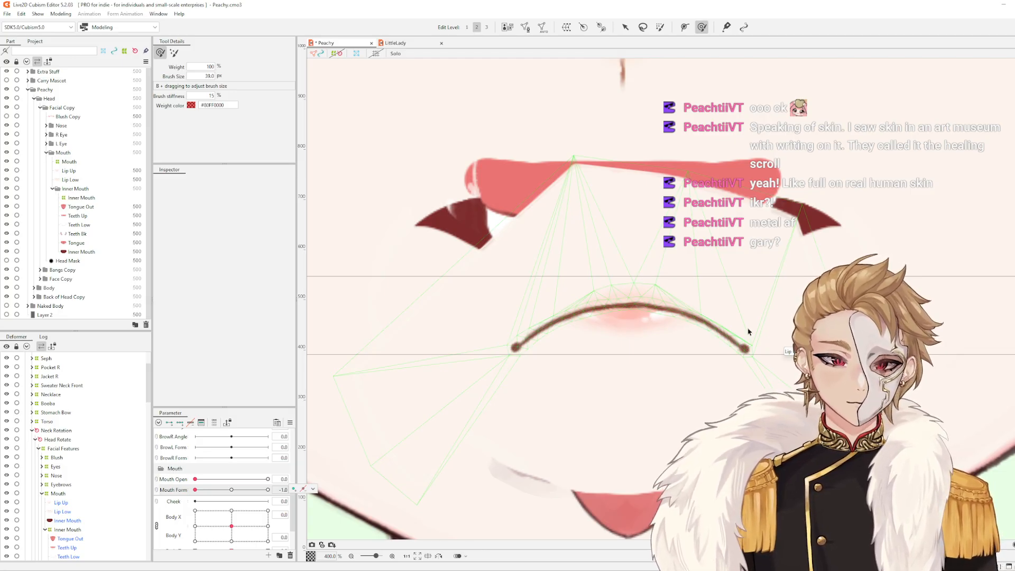
{"action": "scroll", "coordinate": [748, 332], "scroll_direction": "up", "scroll_amount": 1}
{"action": "left_click", "coordinate": [719, 328]}
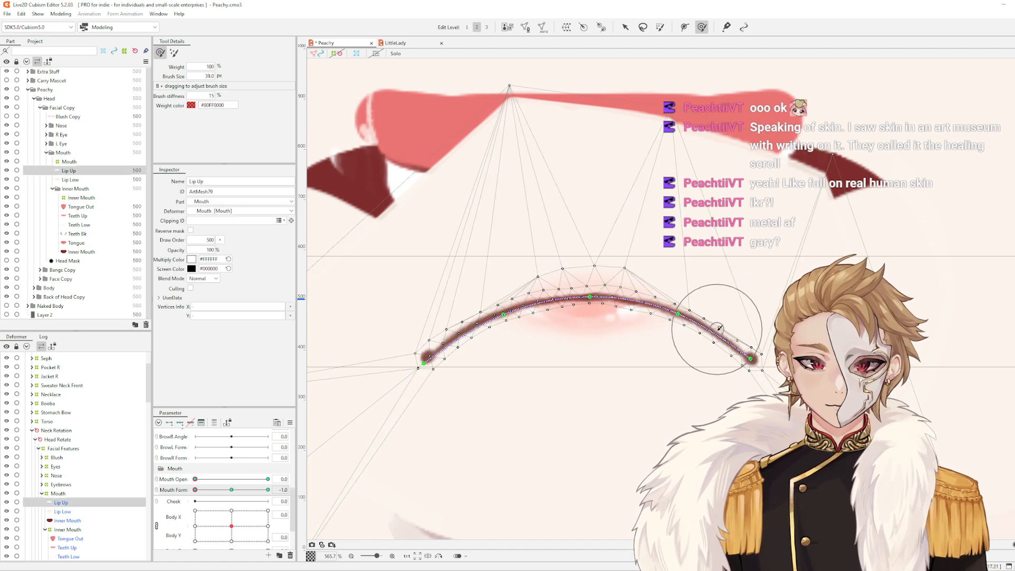
{"action": "scroll", "coordinate": [755, 351], "scroll_direction": "up", "scroll_amount": 1}
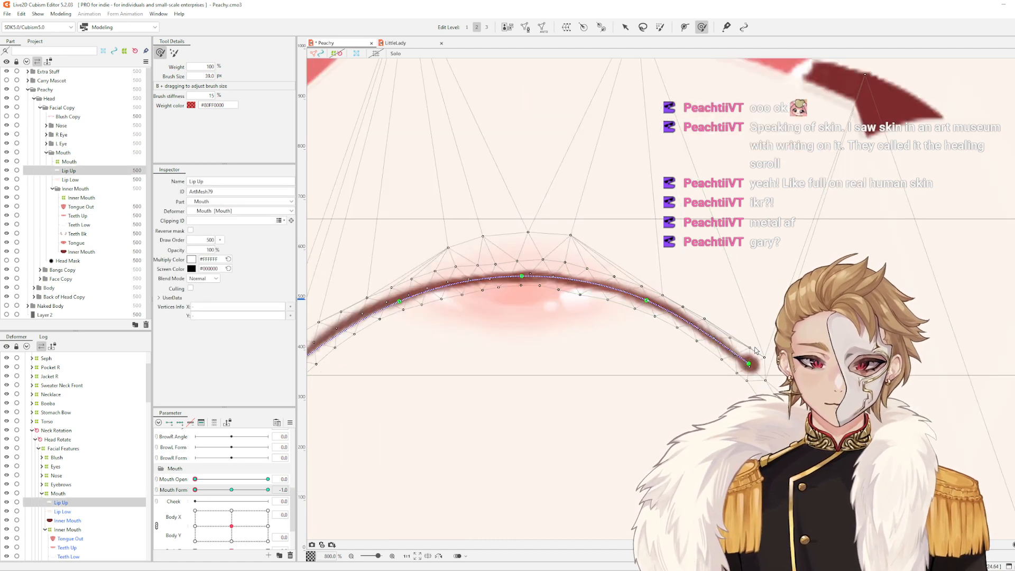
{"action": "left_click", "coordinate": [762, 376]}
{"action": "key", "text": "Escape"}
{"action": "scroll", "coordinate": [775, 358], "scroll_direction": "down", "scroll_amount": 3}
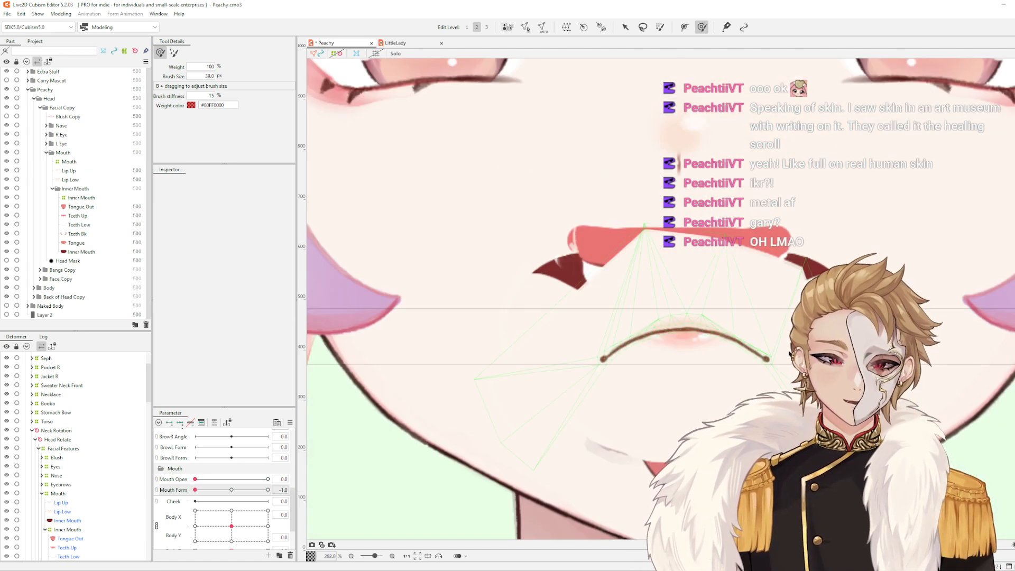
Try to nudge the right part of Lip Up's frown line with the deform brush
{"action": "scroll", "coordinate": [782, 333], "scroll_direction": "up", "scroll_amount": 1}
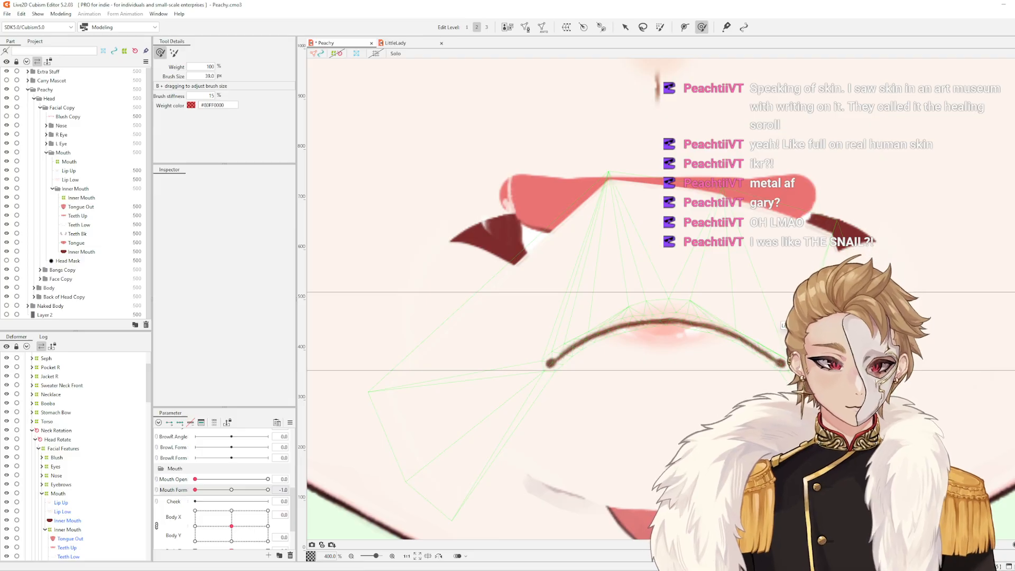
{"action": "left_click", "coordinate": [768, 254]}
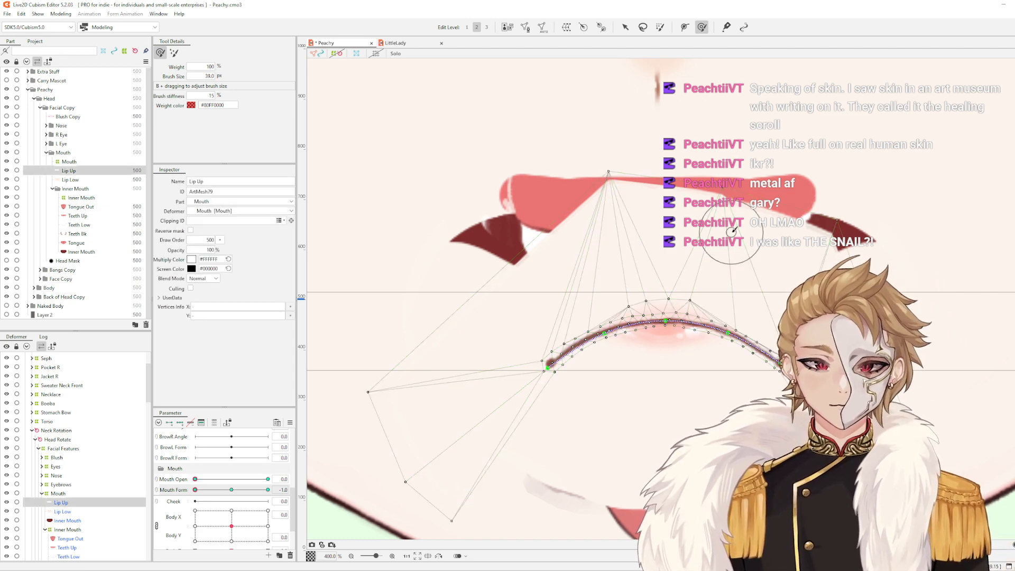
{"action": "scroll", "coordinate": [733, 231], "scroll_direction": "up", "scroll_amount": 1}
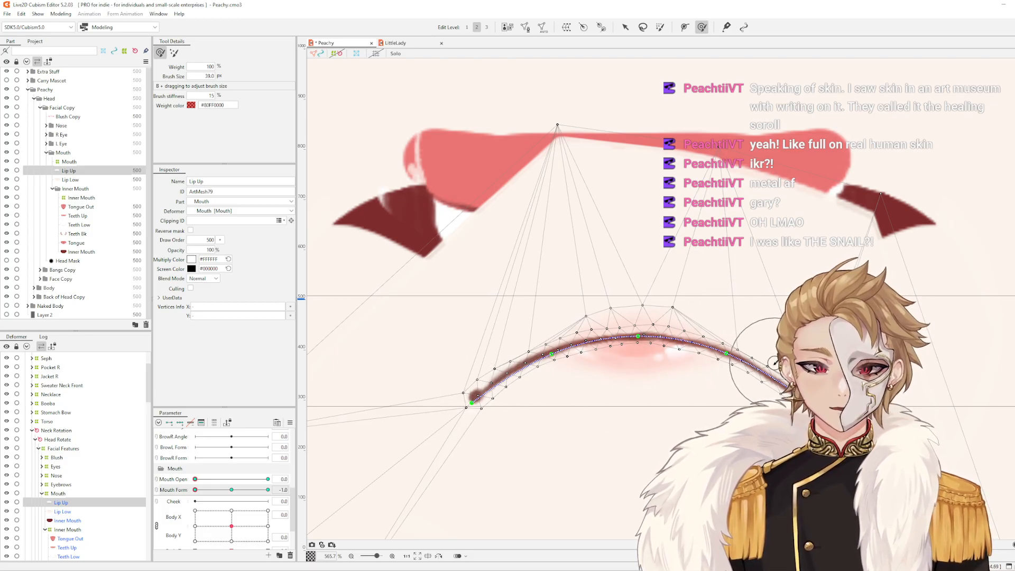
{"action": "scroll", "coordinate": [723, 346], "scroll_direction": "up", "scroll_amount": 1}
{"action": "left_click_drag", "start_coordinate": [720, 349], "coordinate": [721, 347]}
{"action": "key", "text": "Escape"}
{"action": "scroll", "coordinate": [802, 349], "scroll_direction": "down", "scroll_amount": 2}
{"action": "scroll", "coordinate": [803, 350], "scroll_direction": "up", "scroll_amount": 1}
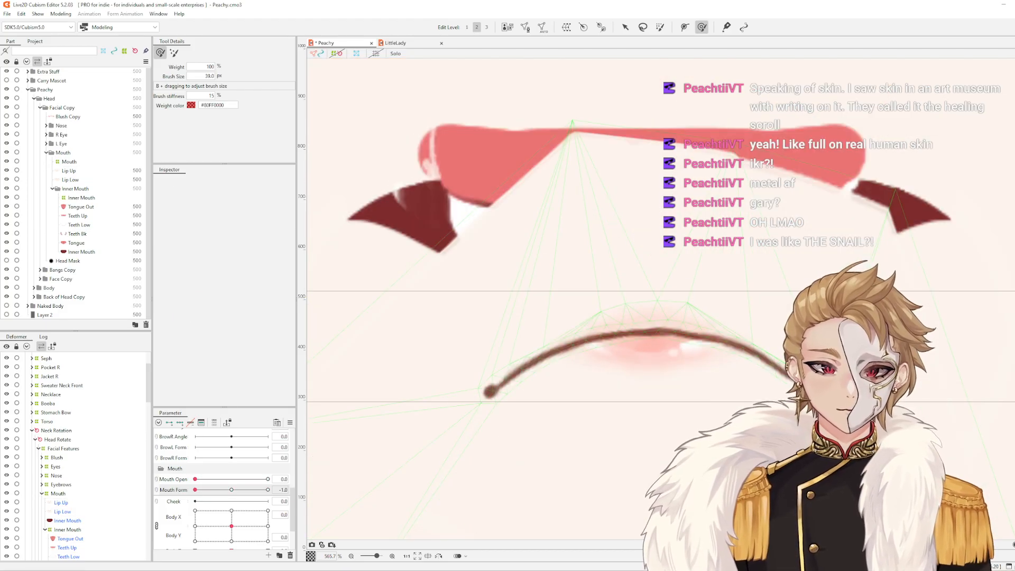
{"action": "key", "text": "ctrl+z"}
Examine the frown line's symmetry and its corners against the rest of the face, close up and from farther away
{"action": "scroll", "coordinate": [806, 338], "scroll_direction": "down", "scroll_amount": 1}
{"action": "left_click", "coordinate": [805, 338]}
{"action": "left_click_drag", "start_coordinate": [806, 338], "coordinate": [765, 320]}
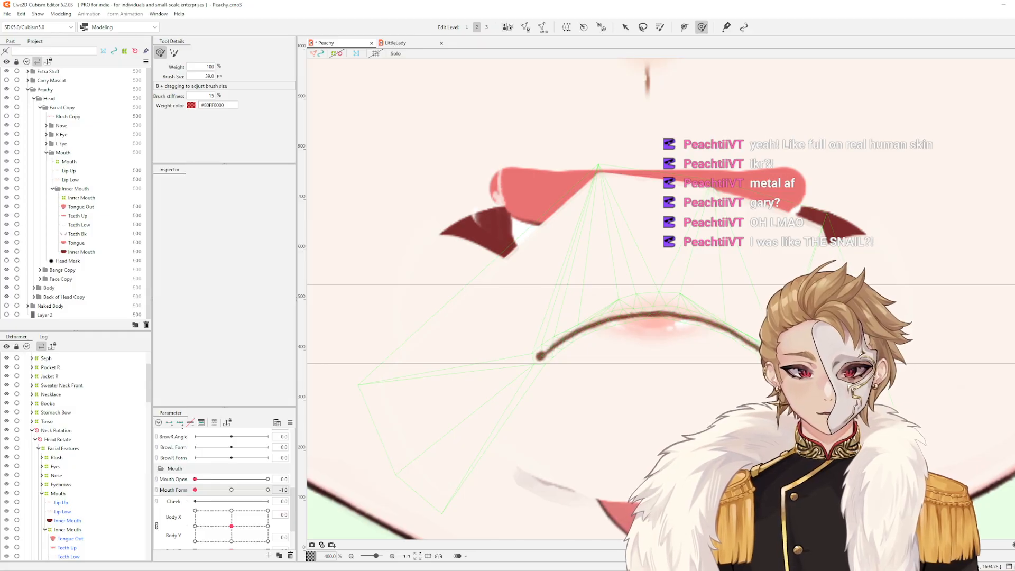
{"action": "scroll", "coordinate": [818, 306], "scroll_direction": "down", "scroll_amount": 3}
{"action": "scroll", "coordinate": [757, 311], "scroll_direction": "up", "scroll_amount": 3}
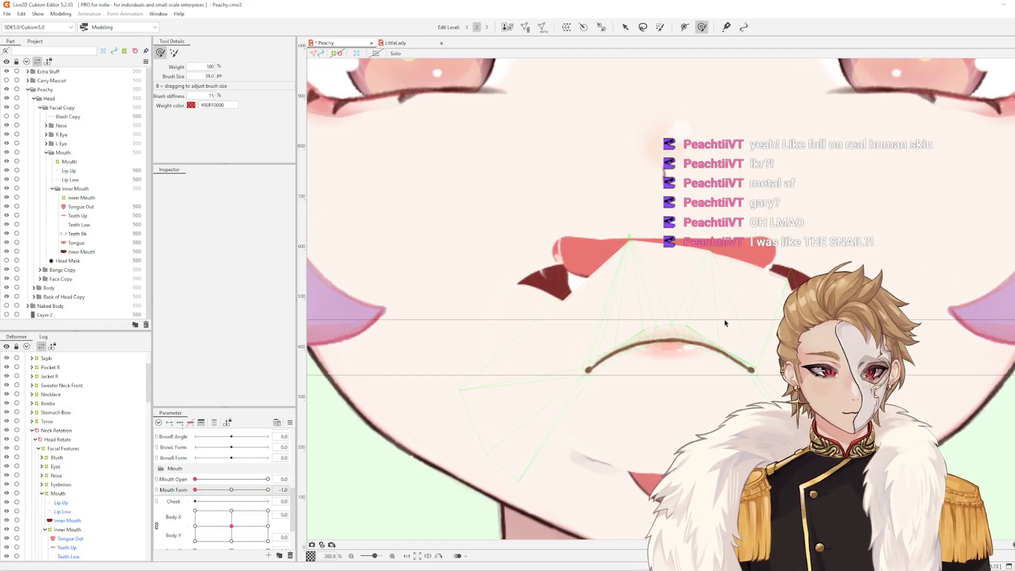
{"action": "scroll", "coordinate": [757, 311], "scroll_direction": "down", "scroll_amount": 2}
{"action": "scroll", "coordinate": [758, 312], "scroll_direction": "up", "scroll_amount": 2}
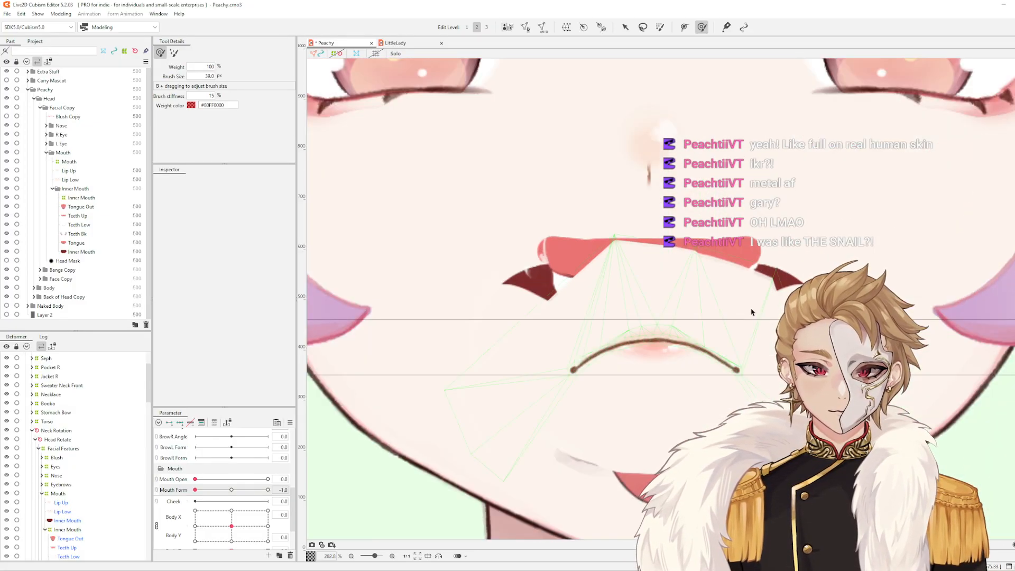
{"action": "scroll", "coordinate": [777, 300], "scroll_direction": "down", "scroll_amount": 1}
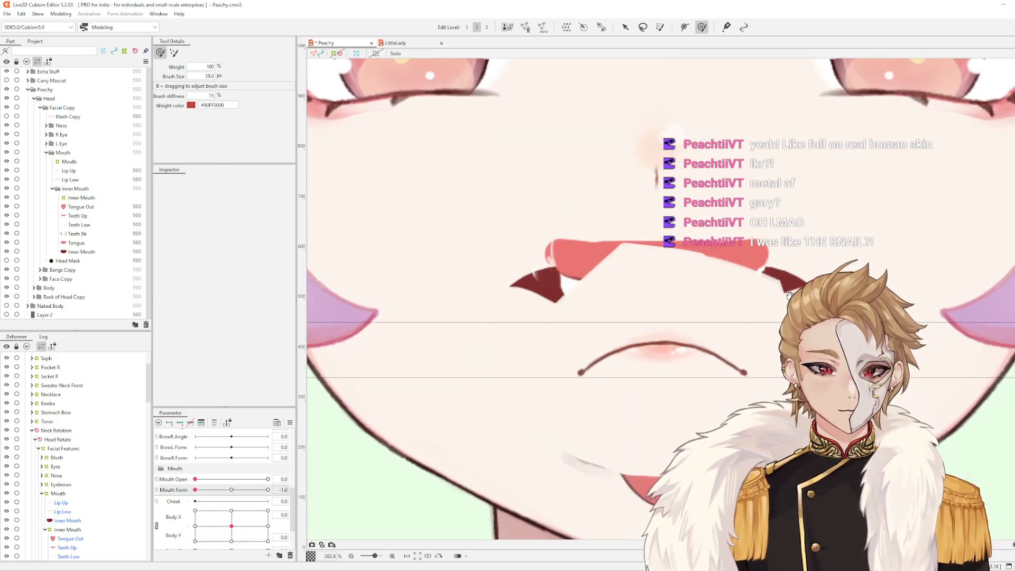
{"action": "scroll", "coordinate": [645, 374], "scroll_direction": "up", "scroll_amount": 2}
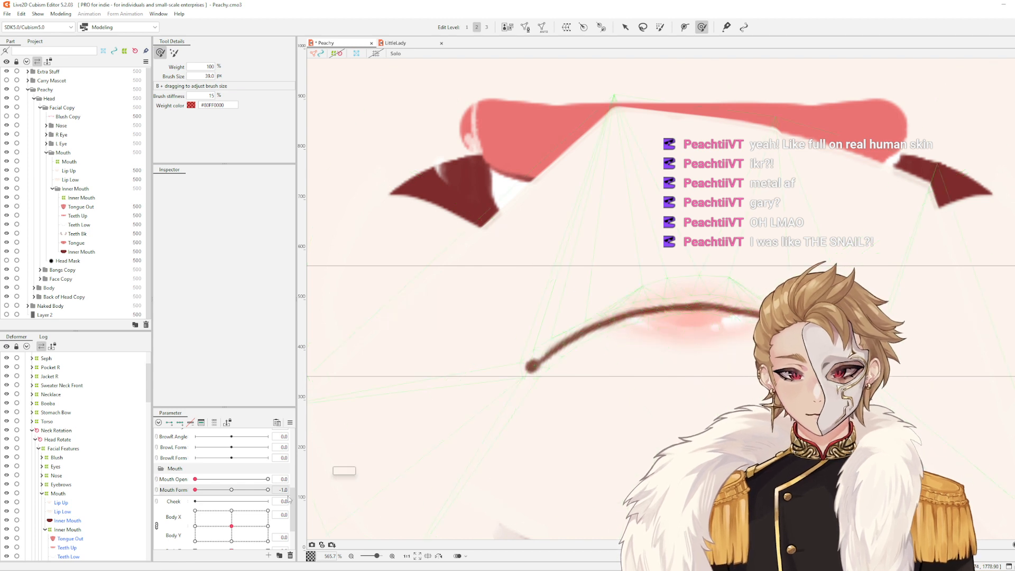
Set Mouth Form to 0.0 and add a vertical guide at each outer corner of the neutral mouth
{"action": "left_click_drag", "start_coordinate": [198, 491], "coordinate": [231, 490]}
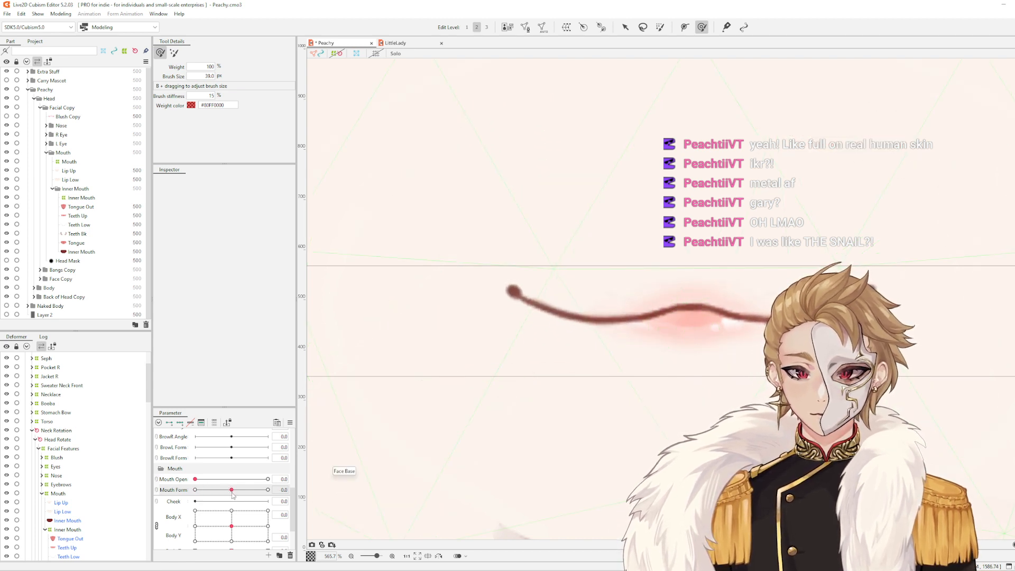
{"action": "right_click", "coordinate": [507, 281]}
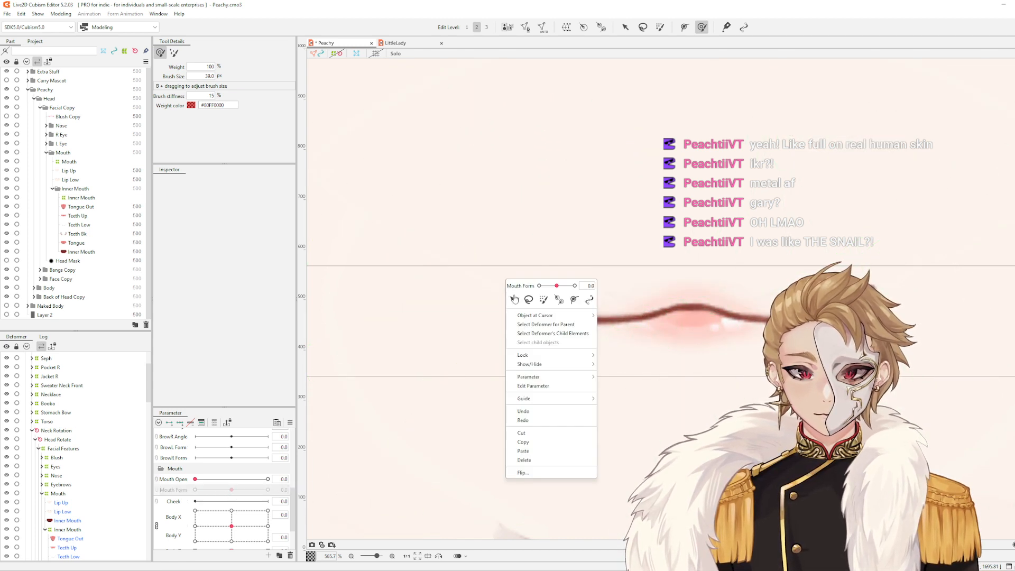
{"action": "mouse_move", "coordinate": [564, 401]}
{"action": "left_click", "coordinate": [625, 408]}
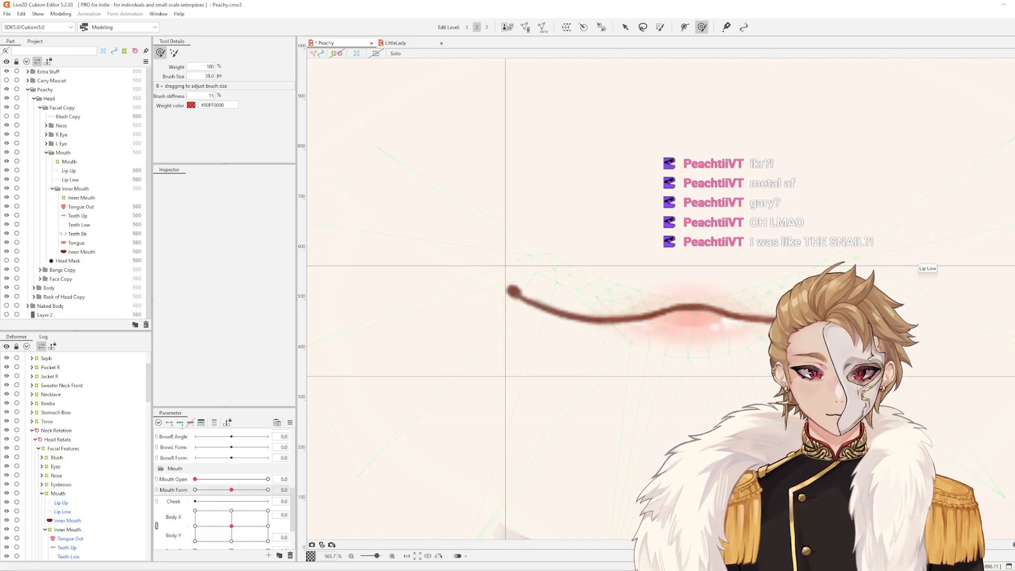
{"action": "right_click", "coordinate": [878, 282]}
{"action": "mouse_move", "coordinate": [899, 401]}
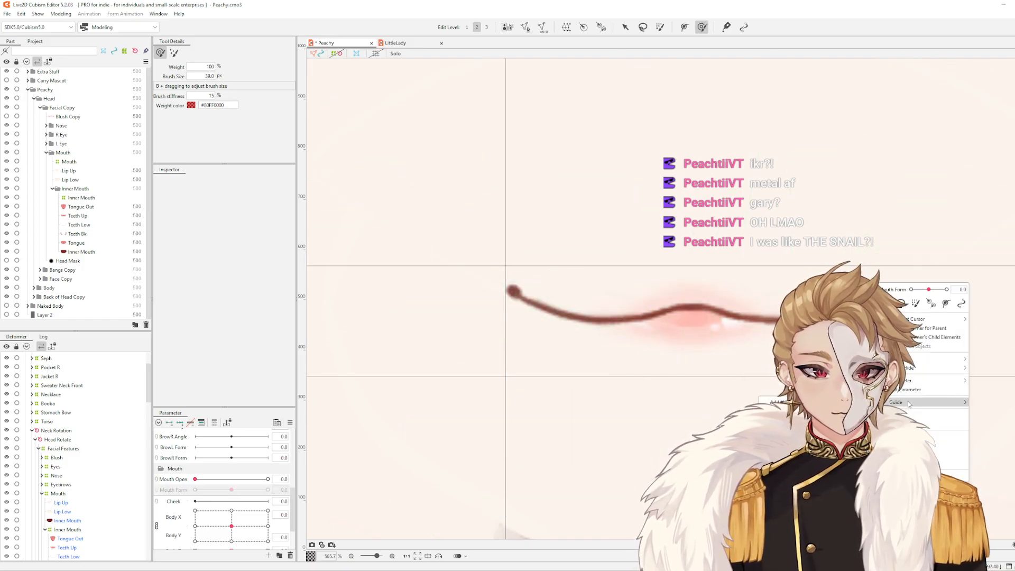
{"action": "left_click", "coordinate": [777, 410]}
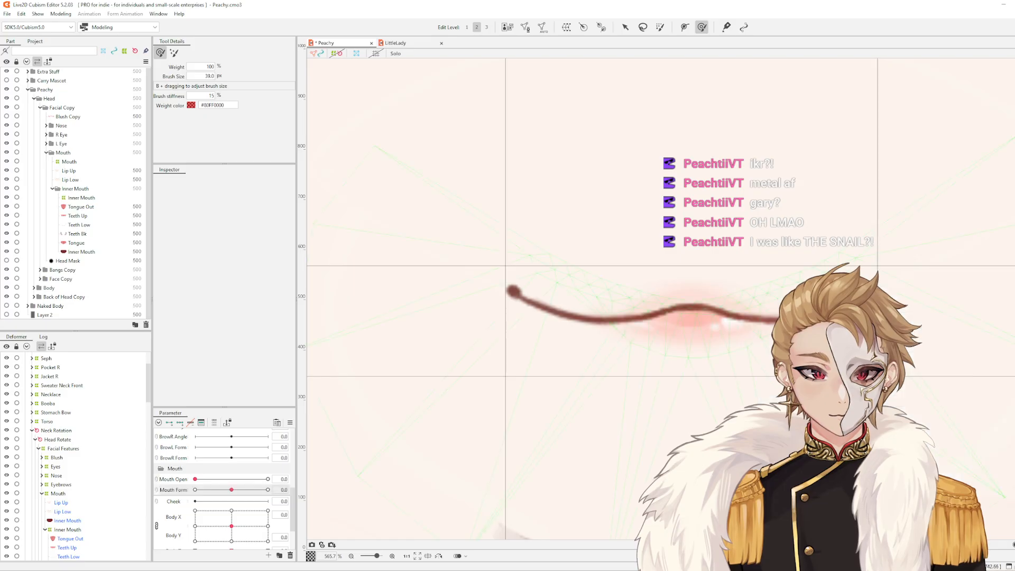
Set Mouth Form to -1.0 and shift Lip Up's left end point slightly outward toward the vertical guide
{"action": "left_click_drag", "start_coordinate": [231, 490], "coordinate": [177, 501]}
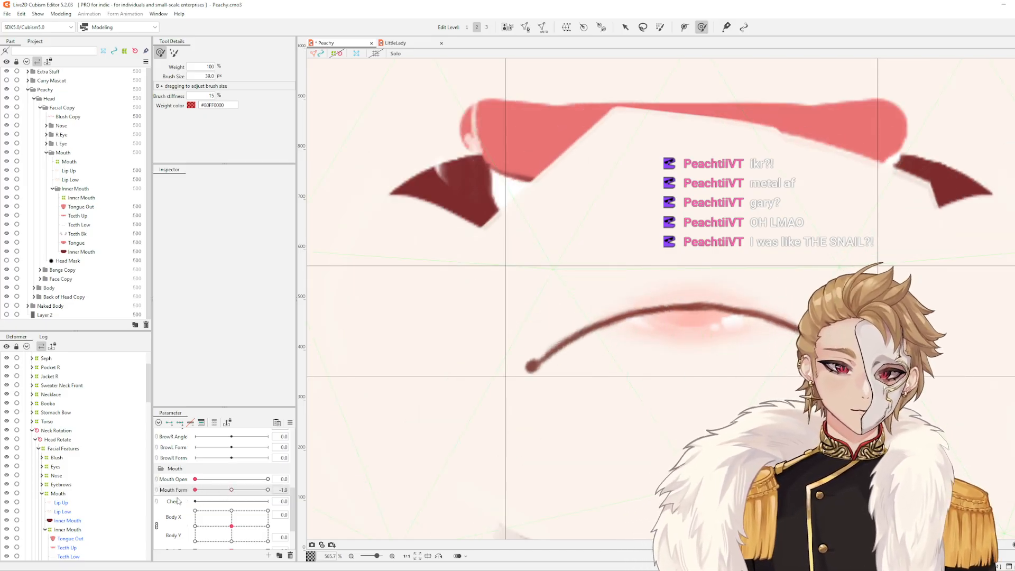
{"action": "left_click", "coordinate": [534, 365]}
{"action": "scroll", "coordinate": [533, 366], "scroll_direction": "up", "scroll_amount": 2}
{"action": "key", "text": "v"}
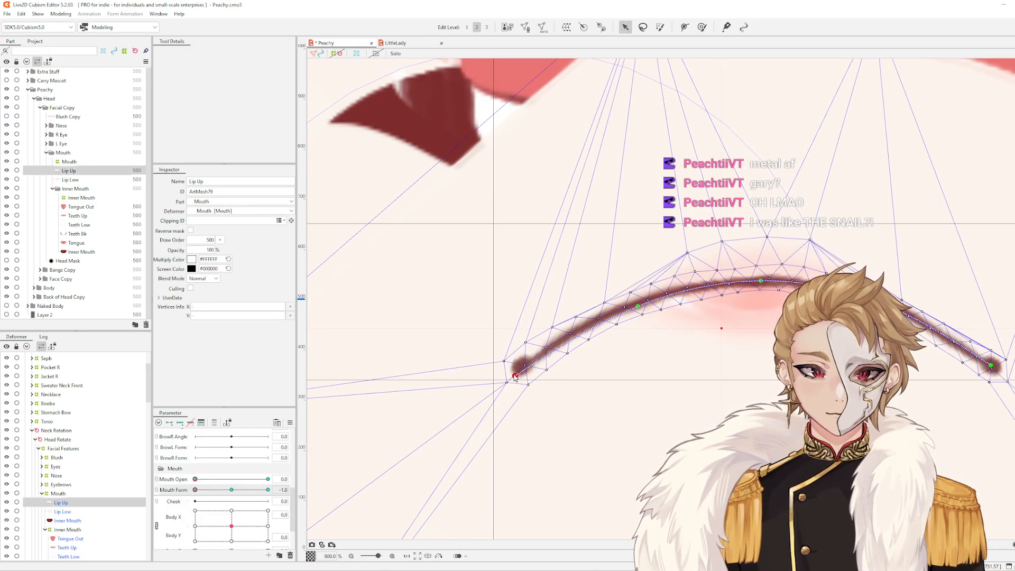
{"action": "key", "text": "p"}
{"action": "scroll", "coordinate": [739, 350], "scroll_direction": "down", "scroll_amount": 2}
{"action": "left_click", "coordinate": [738, 351]}
{"action": "left_click_drag", "start_coordinate": [738, 353], "coordinate": [632, 357]}
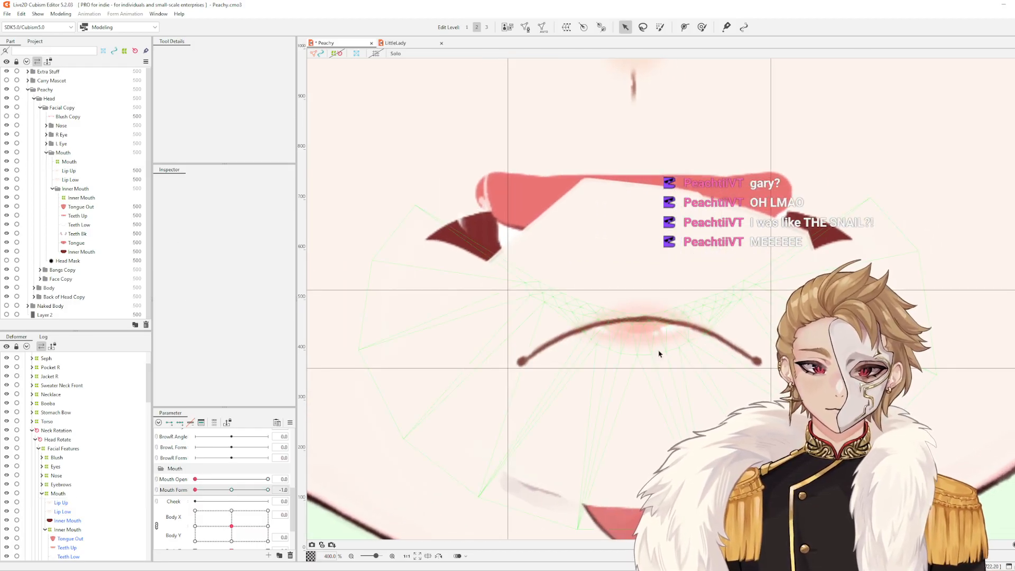
Nudge the right end of Lip Up's frown line slightly downward with the deform brush at size 22.2 px
{"action": "scroll", "coordinate": [768, 344], "scroll_direction": "up", "scroll_amount": 2}
{"action": "left_click", "coordinate": [768, 345]}
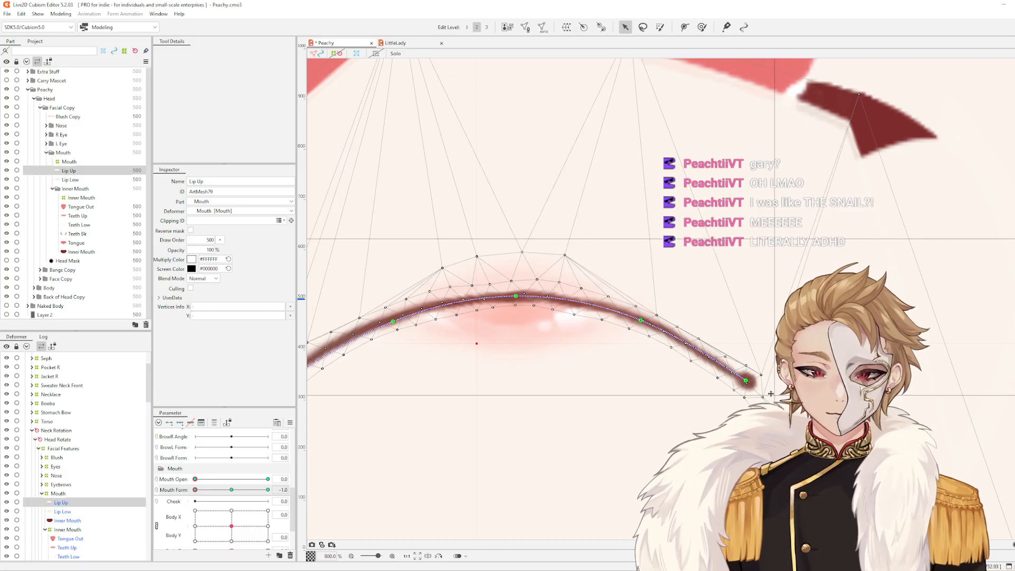
{"action": "key", "text": "b"}
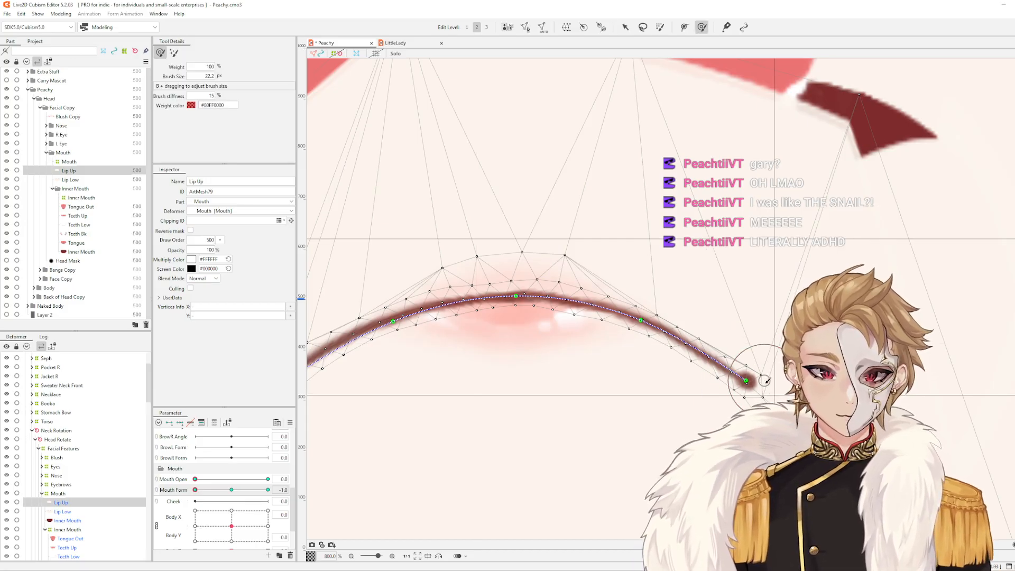
{"action": "left_click_drag", "start_coordinate": [763, 384], "coordinate": [764, 386]}
{"action": "scroll", "coordinate": [776, 386], "scroll_direction": "down", "scroll_amount": 1}
{"action": "key", "text": "Escape"}
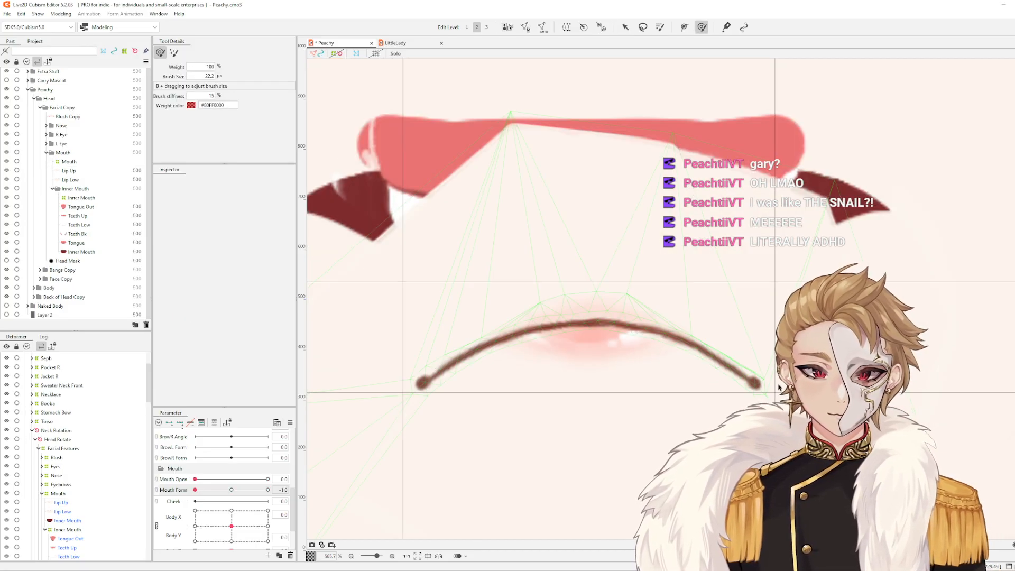
Delete all four horizontal and vertical guides in the guide settings
{"action": "scroll", "coordinate": [604, 354], "scroll_direction": "down", "scroll_amount": 3}
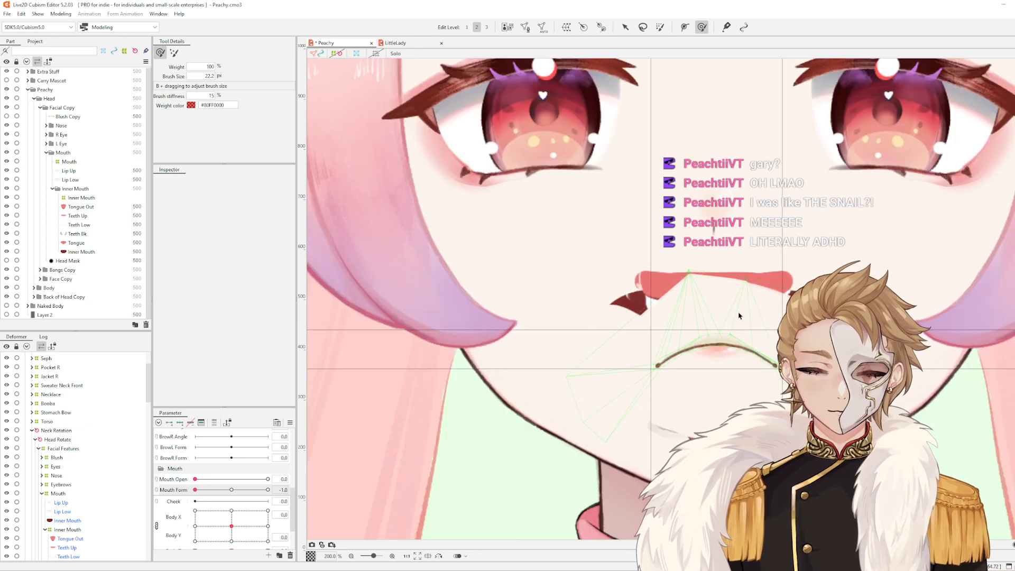
{"action": "right_click", "coordinate": [739, 306]}
{"action": "left_click", "coordinate": [761, 426]}
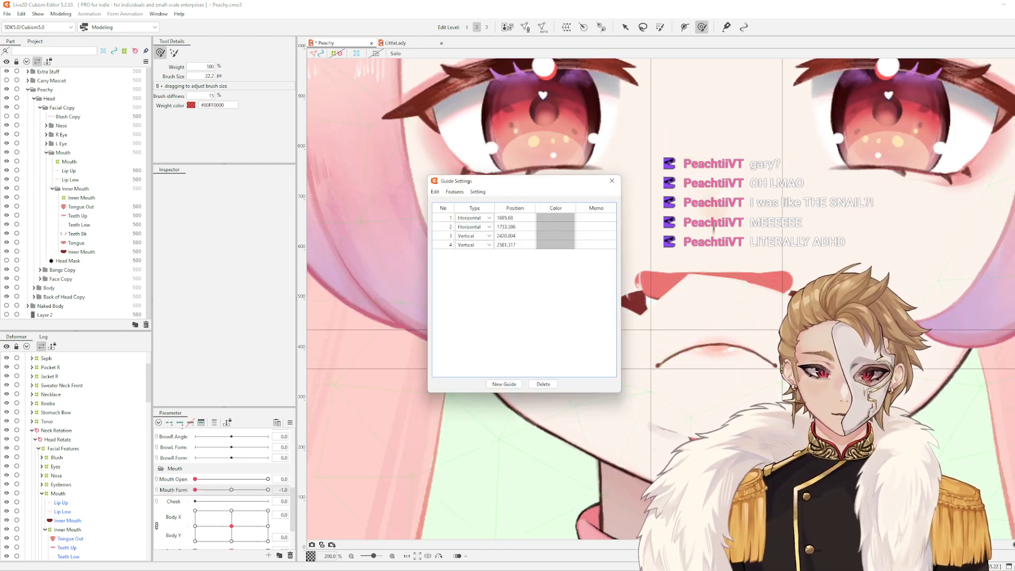
{"action": "left_click", "coordinate": [452, 218]}
{"action": "left_click", "coordinate": [452, 244], "text": "shift"}
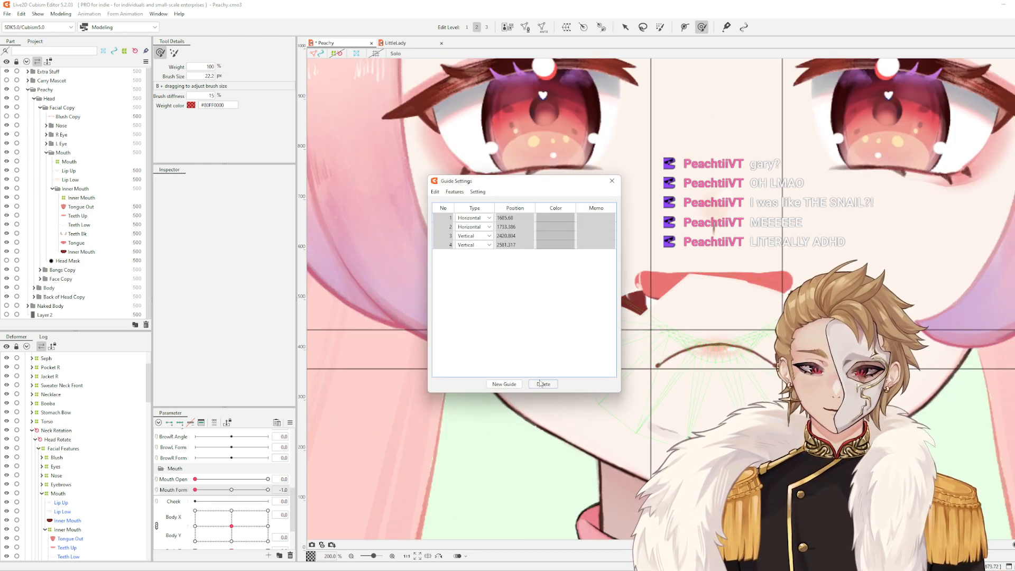
{"action": "left_click", "coordinate": [543, 384]}
{"action": "left_click", "coordinate": [612, 181]}
{"action": "left_click_drag", "start_coordinate": [618, 234], "coordinate": [571, 243]}
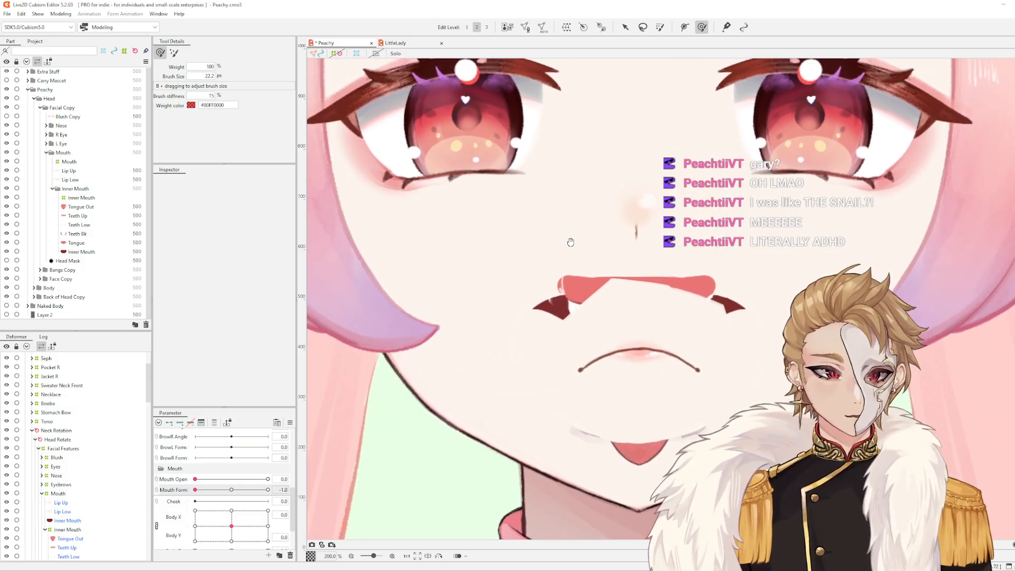
Examine the closed frown against the whole face without guides, from different distances
{"action": "scroll", "coordinate": [576, 255], "scroll_direction": "up", "scroll_amount": 1}
{"action": "scroll", "coordinate": [622, 357], "scroll_direction": "down", "scroll_amount": 1}
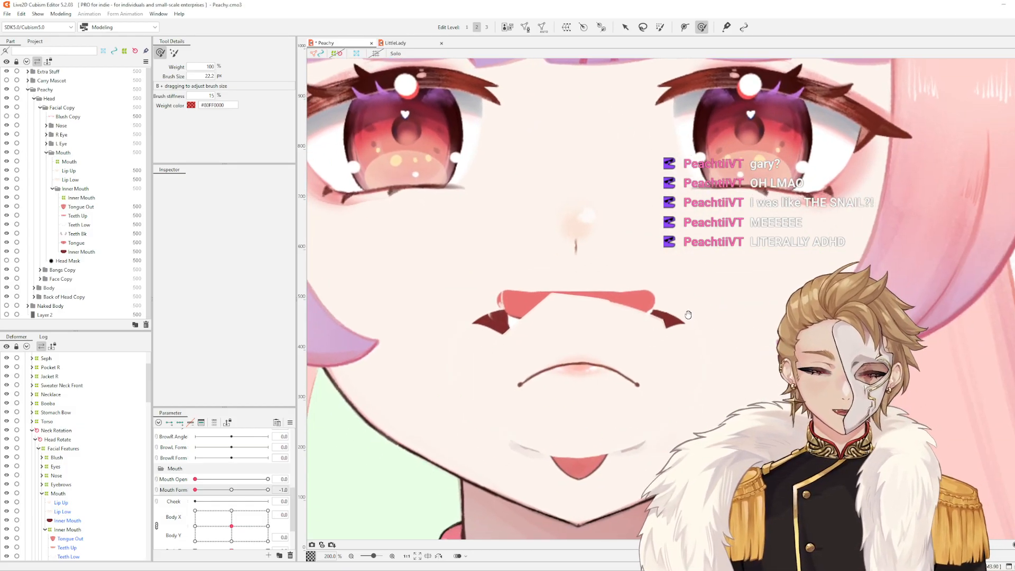
{"action": "scroll", "coordinate": [631, 305], "scroll_direction": "down", "scroll_amount": 1}
{"action": "scroll", "coordinate": [631, 301], "scroll_direction": "up", "scroll_amount": 2}
{"action": "scroll", "coordinate": [631, 300], "scroll_direction": "down", "scroll_amount": 2}
{"action": "scroll", "coordinate": [644, 323], "scroll_direction": "up", "scroll_amount": 2}
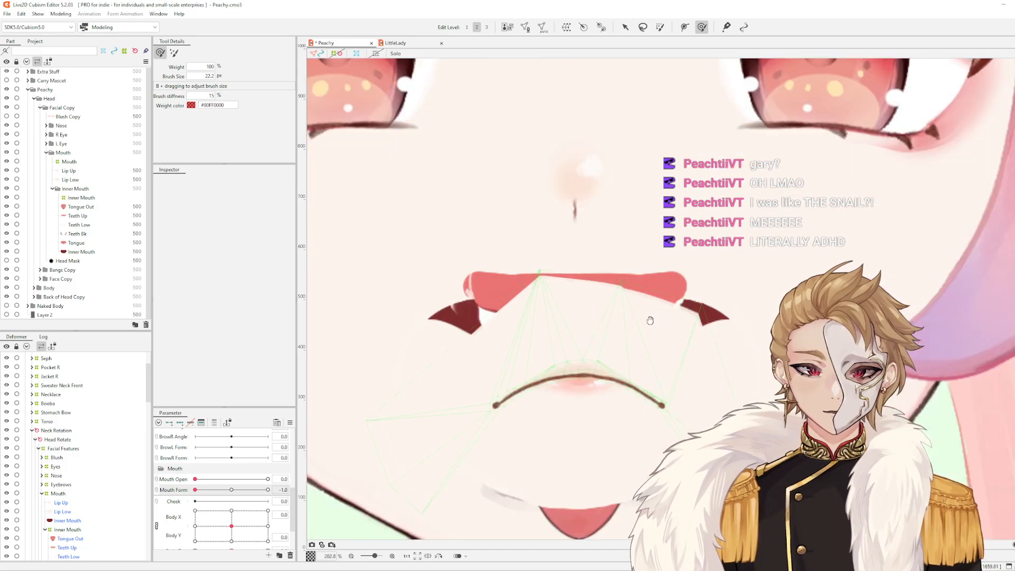
{"action": "left_click_drag", "start_coordinate": [649, 320], "coordinate": [653, 316]}
{"action": "scroll", "coordinate": [651, 319], "scroll_direction": "down", "scroll_amount": 1}
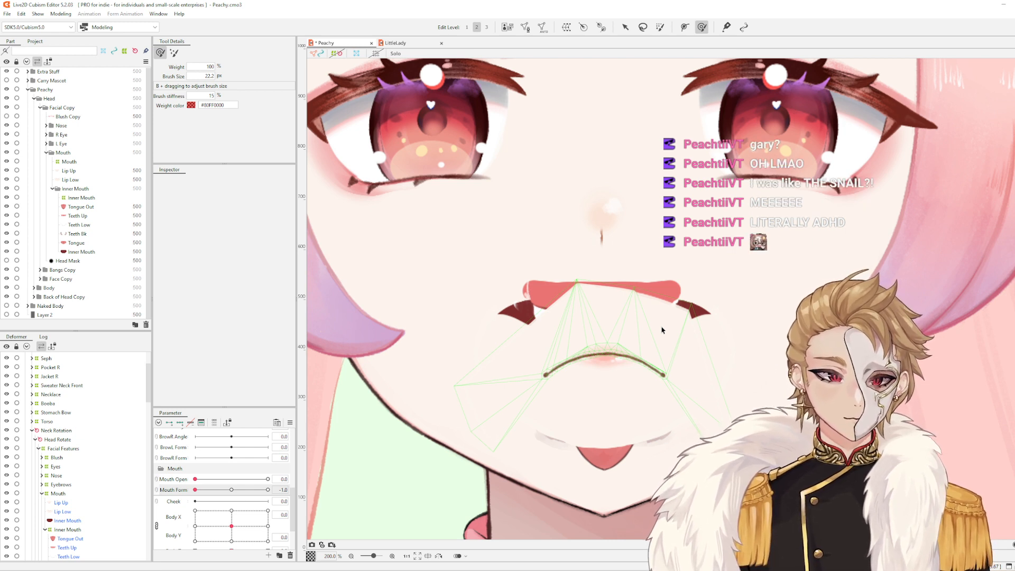
{"action": "left_click", "coordinate": [661, 330]}
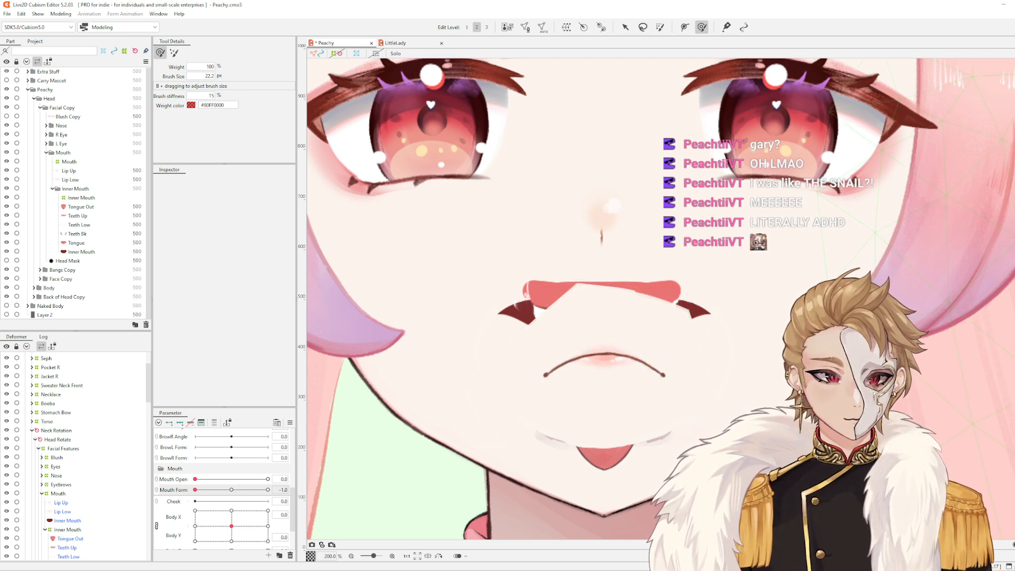
Nudge the right half of Lip Up's frown line slightly downward with the deform brush to smooth its curve at Mouth Form -1.0
{"action": "scroll", "coordinate": [660, 364], "scroll_direction": "up", "scroll_amount": 3}
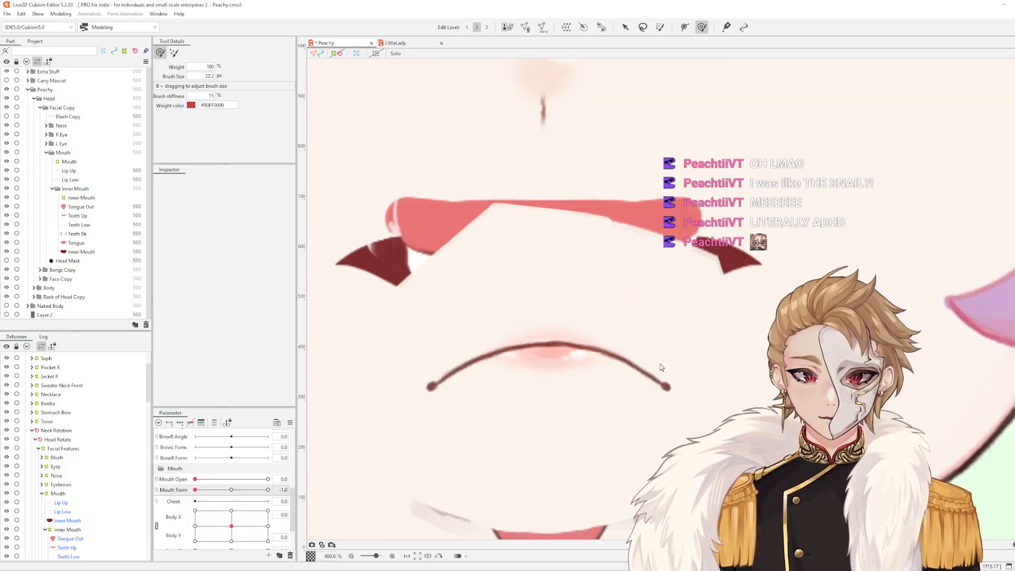
{"action": "scroll", "coordinate": [571, 382], "scroll_direction": "up", "scroll_amount": 2}
{"action": "left_click", "coordinate": [663, 364]}
{"action": "scroll", "coordinate": [664, 363], "scroll_direction": "up", "scroll_amount": 1}
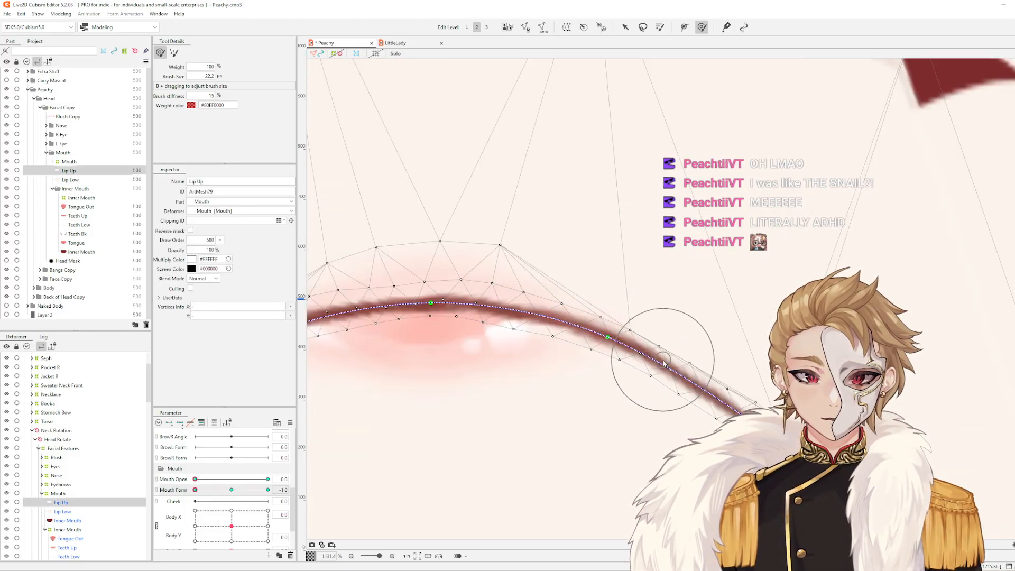
{"action": "scroll", "coordinate": [663, 362], "scroll_direction": "up", "scroll_amount": 1}
{"action": "left_click_drag", "start_coordinate": [638, 338], "coordinate": [635, 343]}
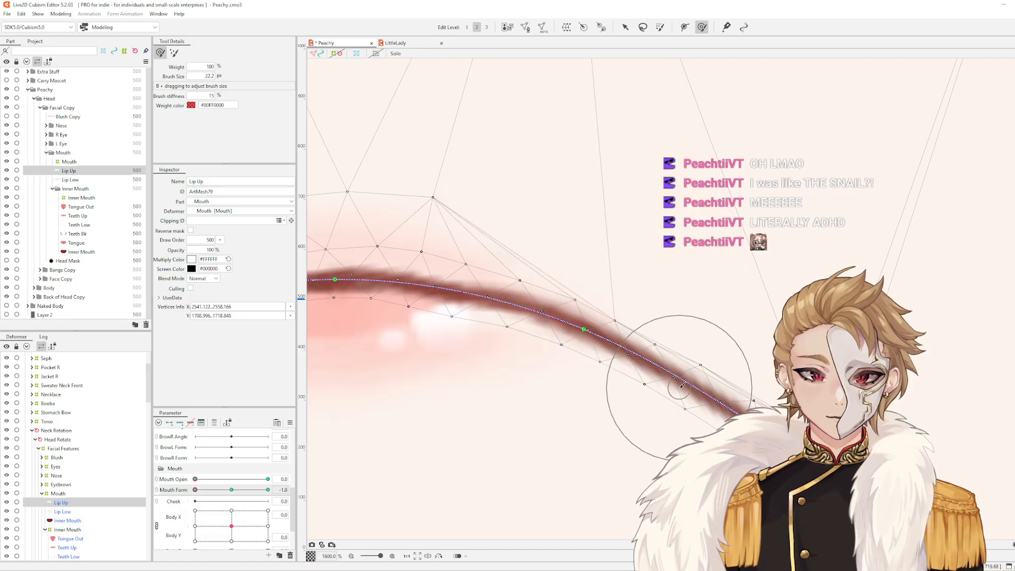
{"action": "left_click_drag", "start_coordinate": [681, 387], "coordinate": [684, 388]}
{"action": "scroll", "coordinate": [698, 369], "scroll_direction": "down", "scroll_amount": 2}
{"action": "left_click", "coordinate": [725, 363]}
{"action": "scroll", "coordinate": [730, 359], "scroll_direction": "down", "scroll_amount": 3}
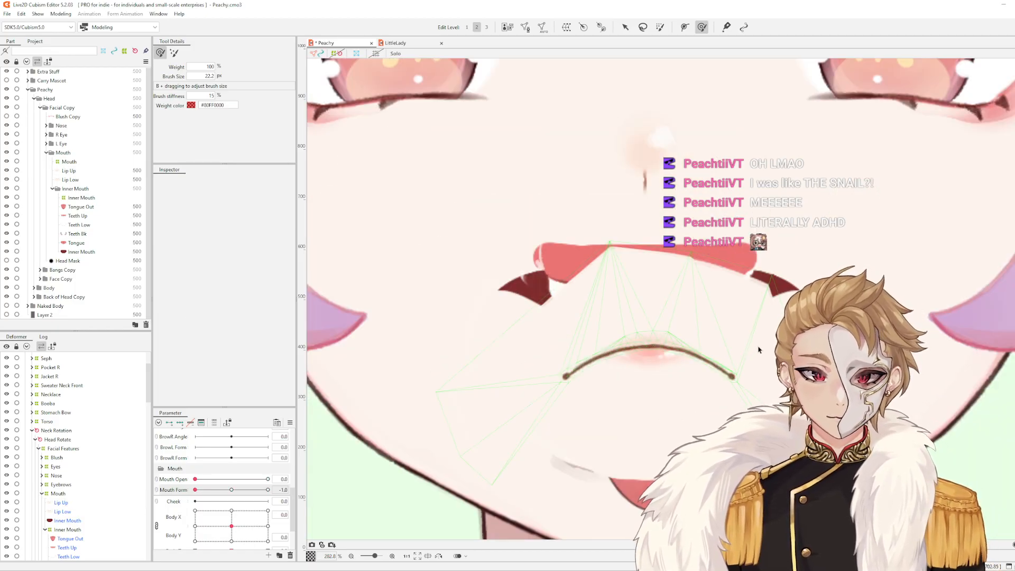
Reset all parameters to their default values and examine the neutral closed mouth against the whole face
{"action": "left_click", "coordinate": [290, 423]}
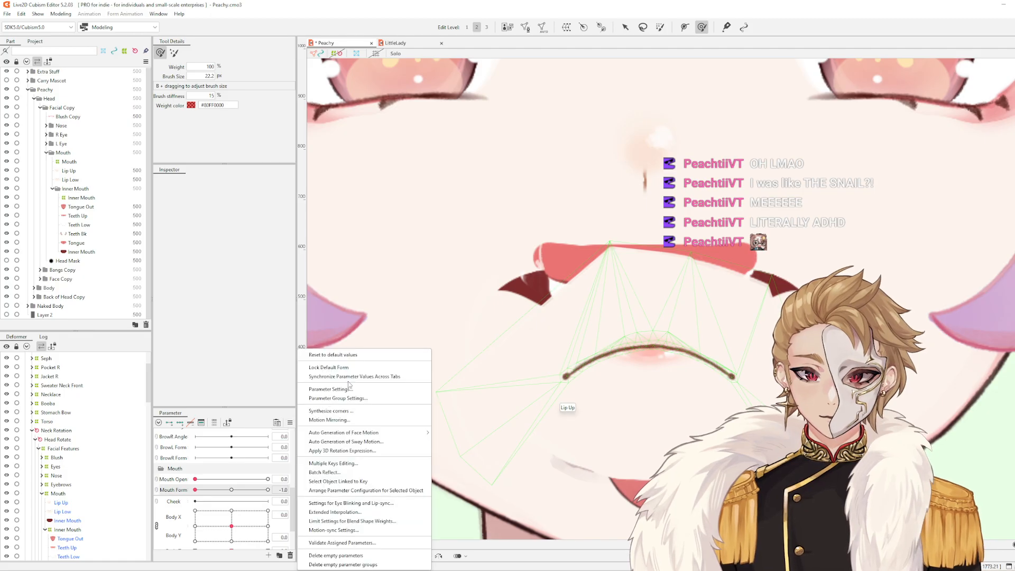
{"action": "left_click", "coordinate": [353, 355]}
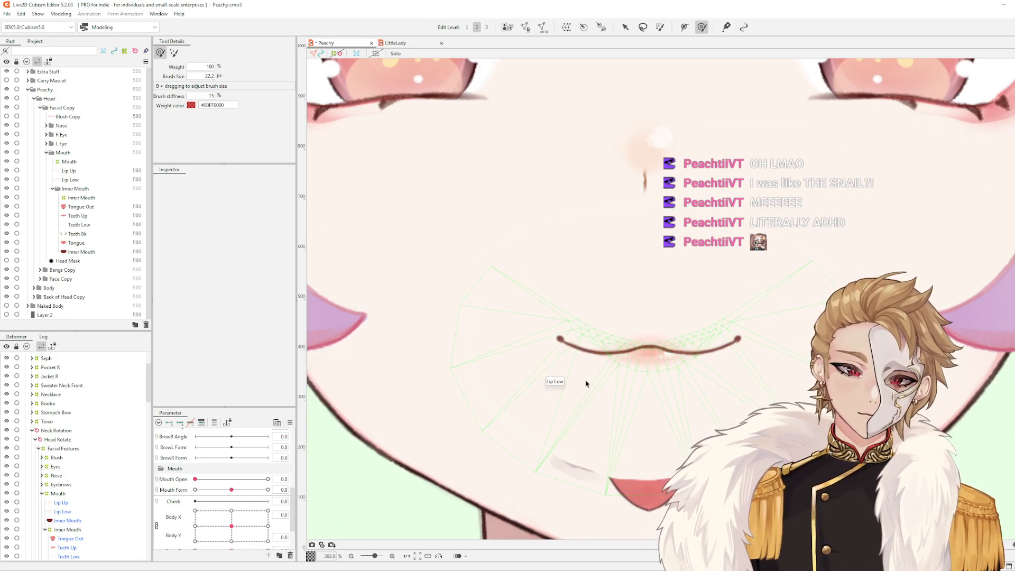
{"action": "left_click_drag", "start_coordinate": [573, 363], "coordinate": [540, 336]}
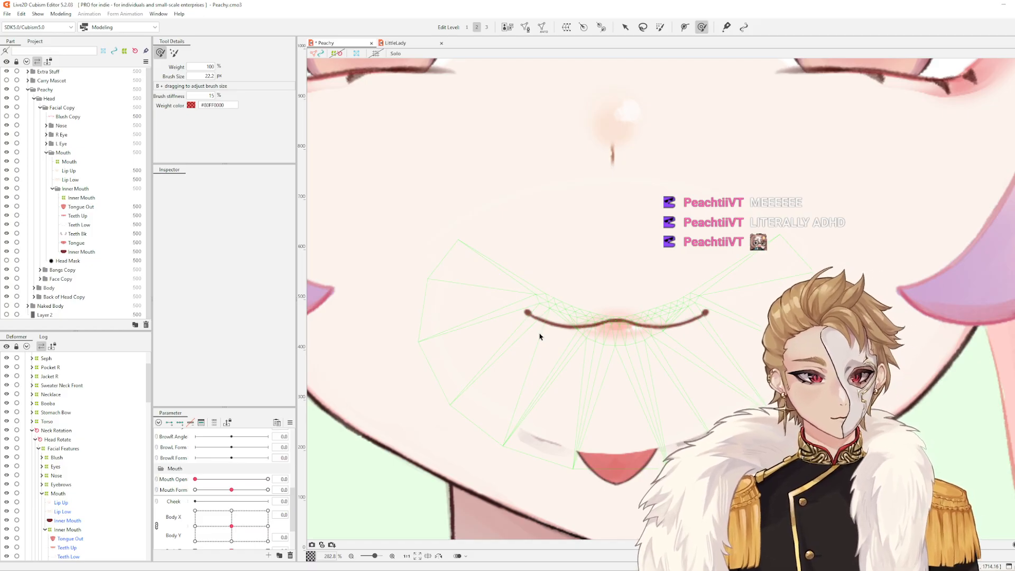
{"action": "scroll", "coordinate": [617, 328], "scroll_direction": "down", "scroll_amount": 4}
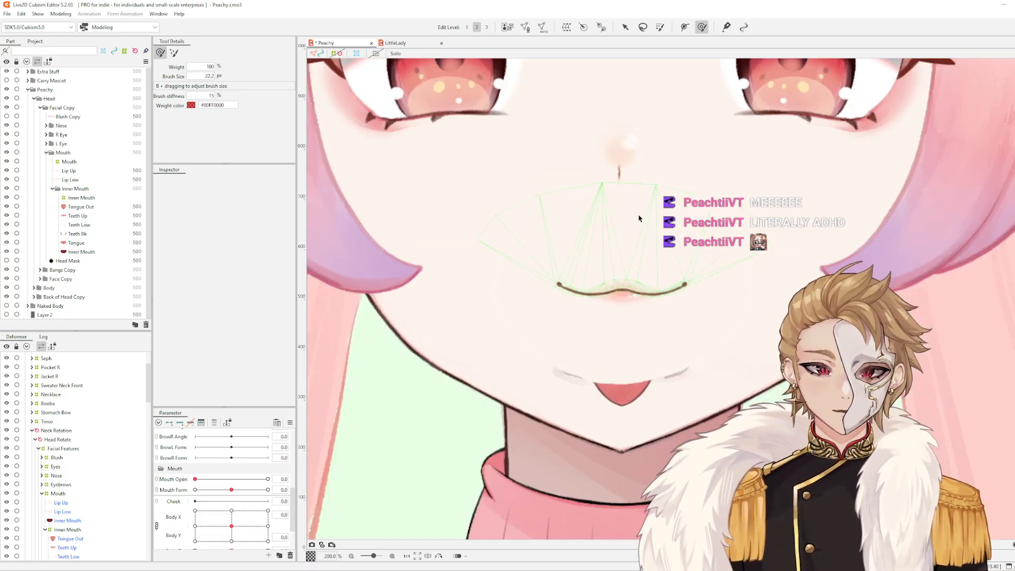
{"action": "scroll", "coordinate": [612, 330], "scroll_direction": "up", "scroll_amount": 4}
{"action": "scroll", "coordinate": [619, 332], "scroll_direction": "down", "scroll_amount": 4}
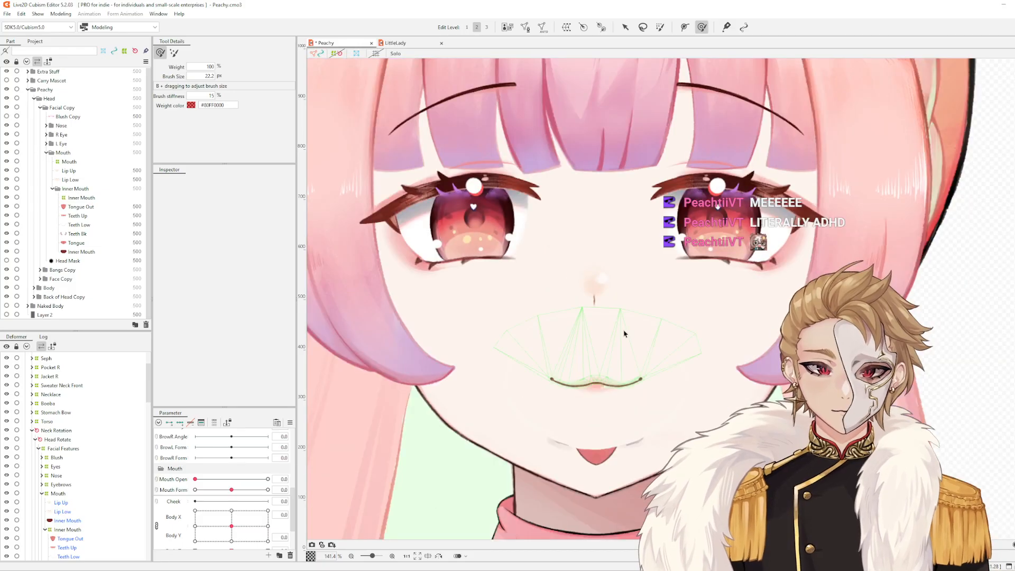
{"action": "left_click_drag", "start_coordinate": [657, 326], "coordinate": [661, 291]}
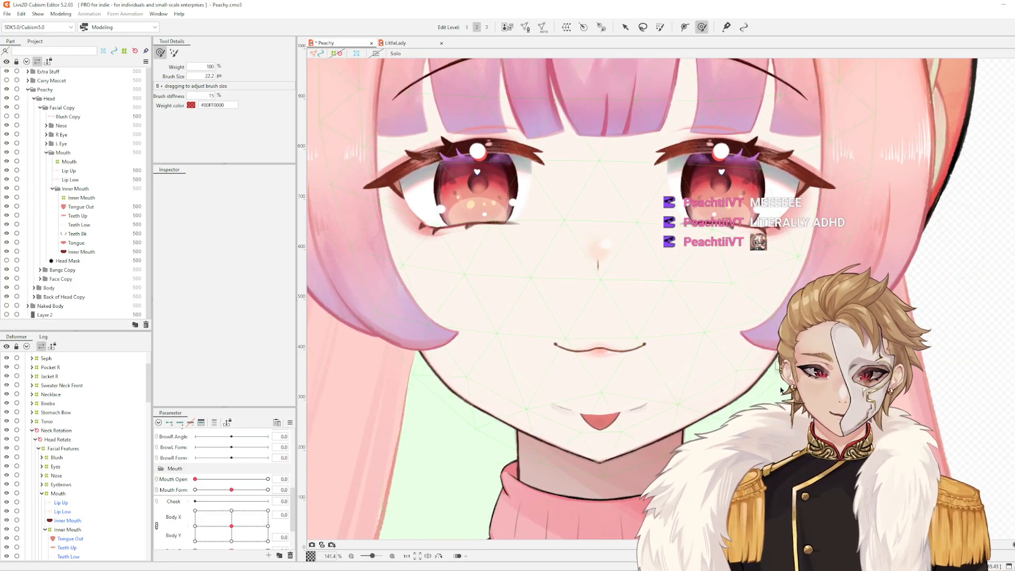
{"action": "left_click_drag", "start_coordinate": [951, 317], "coordinate": [992, 298]}
{"action": "scroll", "coordinate": [979, 303], "scroll_direction": "up", "scroll_amount": 1}
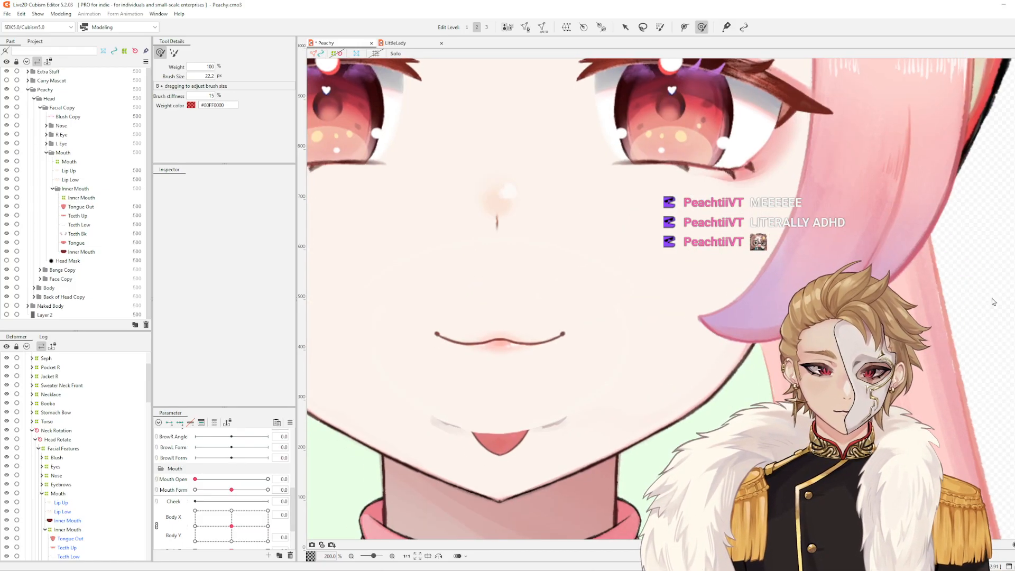
{"action": "scroll", "coordinate": [992, 298], "scroll_direction": "down", "scroll_amount": 1}
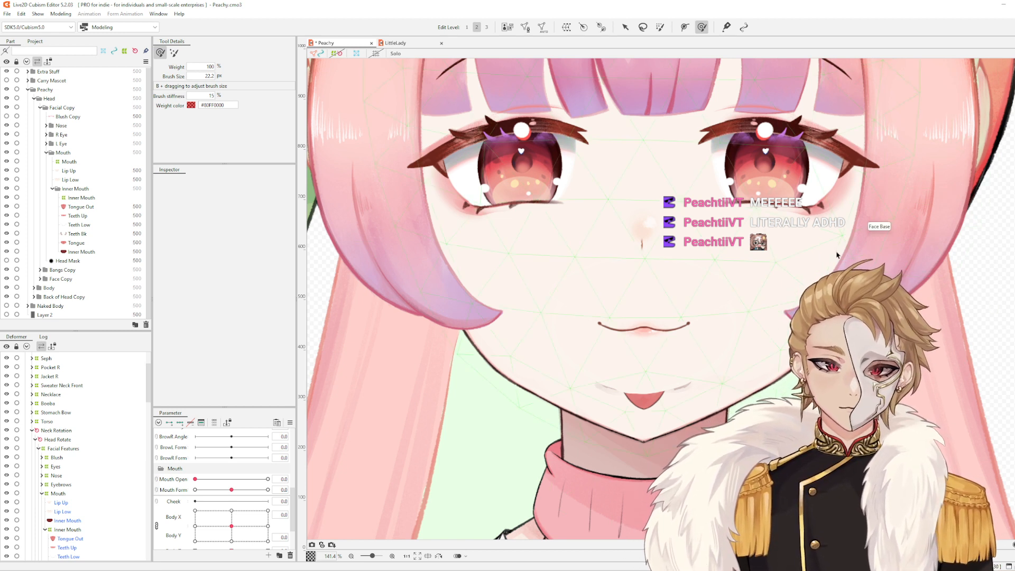
{"action": "left_click_drag", "start_coordinate": [835, 250], "coordinate": [829, 260]}
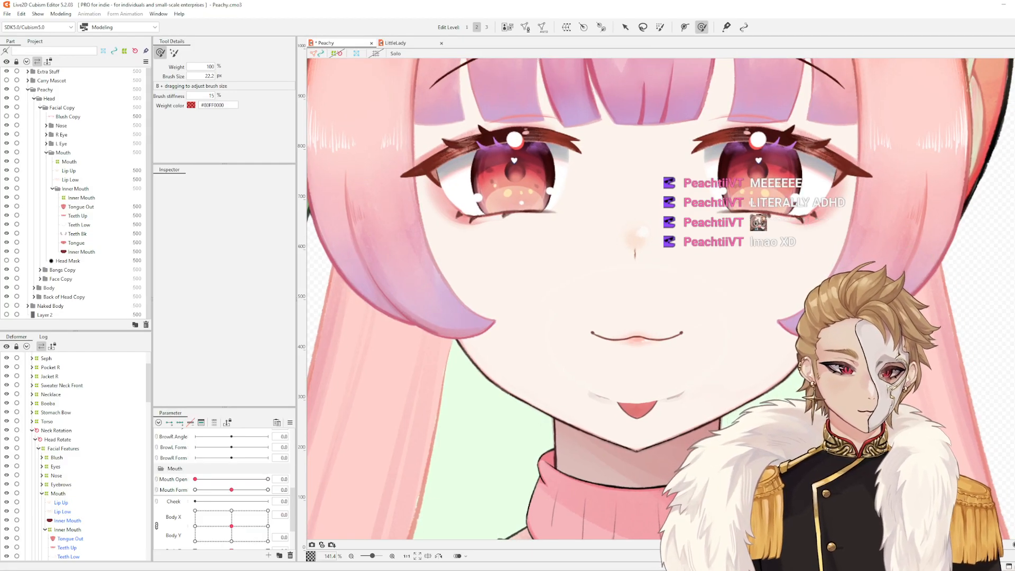
{"action": "left_click", "coordinate": [649, 317]}
{"action": "scroll", "coordinate": [657, 299], "scroll_direction": "up", "scroll_amount": 2}
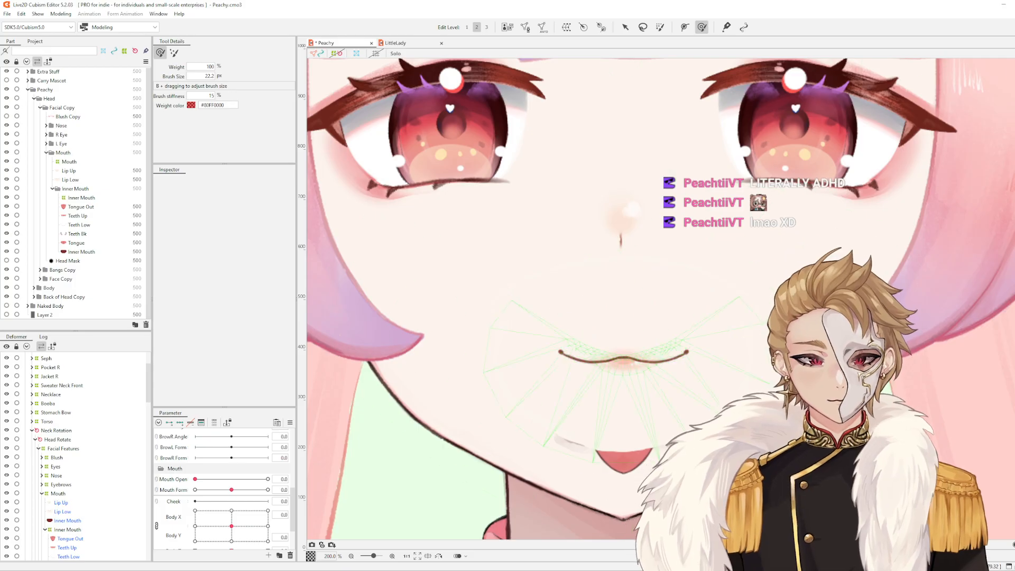
{"action": "left_click_drag", "start_coordinate": [782, 349], "coordinate": [790, 329]}
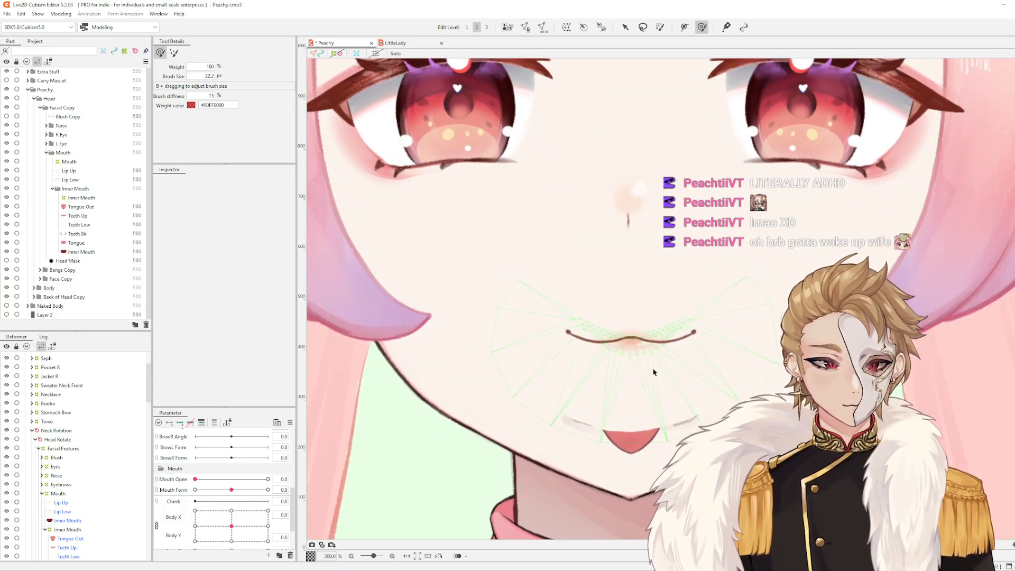
Preview the mouth while varying Mouth Open and Mouth Form, and reset the parameters to default values
{"action": "left_click_drag", "start_coordinate": [200, 479], "coordinate": [142, 498]}
{"action": "mouse_move", "coordinate": [232, 490]}
{"action": "left_mouse_down"}
{"action": "mouse_move", "coordinate": [152, 506]}
{"action": "mouse_move", "coordinate": [410, 481]}
{"action": "mouse_move", "coordinate": [130, 505]}
{"action": "mouse_move", "coordinate": [402, 491]}
{"action": "mouse_move", "coordinate": [231, 491]}
{"action": "left_mouse_up"}
{"action": "right_click", "coordinate": [291, 487]}
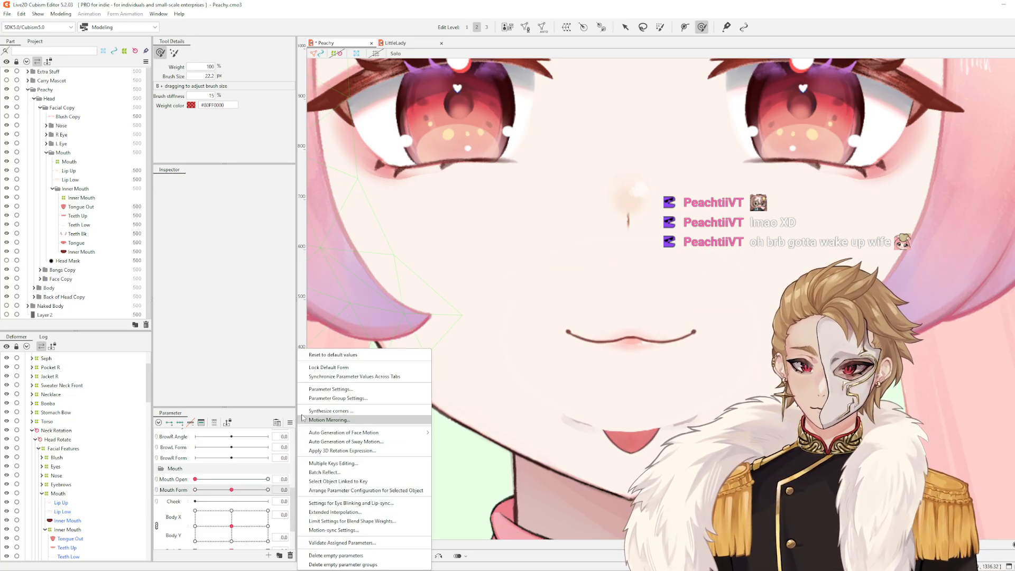
{"action": "left_click", "coordinate": [356, 355]}
{"action": "scroll", "coordinate": [629, 339], "scroll_direction": "up", "scroll_amount": 3}
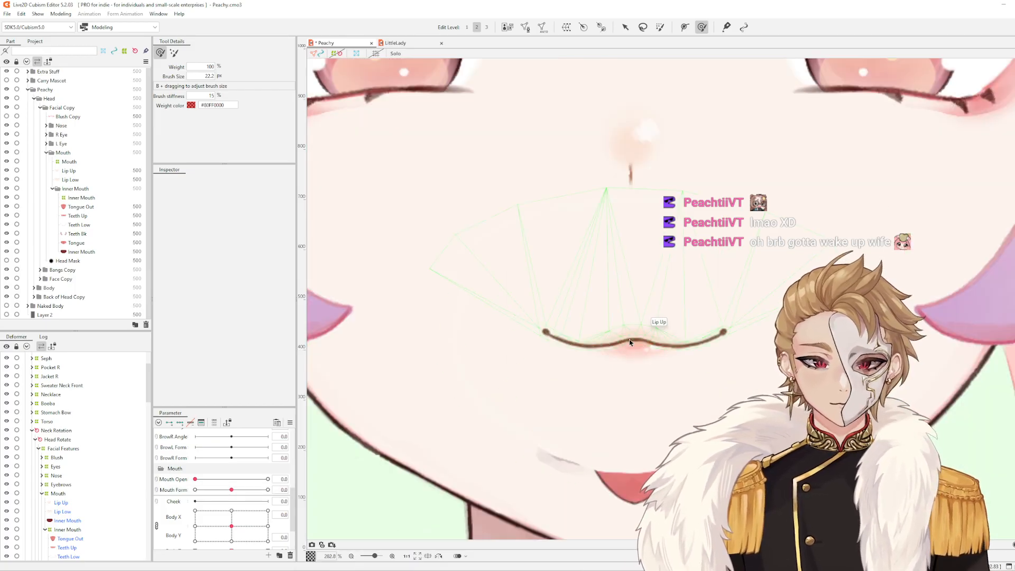
Synthesize corners for Lip Up from Mouth Open and Mouth Form, overwriting all four corner keys with the default value as reference
{"action": "left_click", "coordinate": [619, 345]}
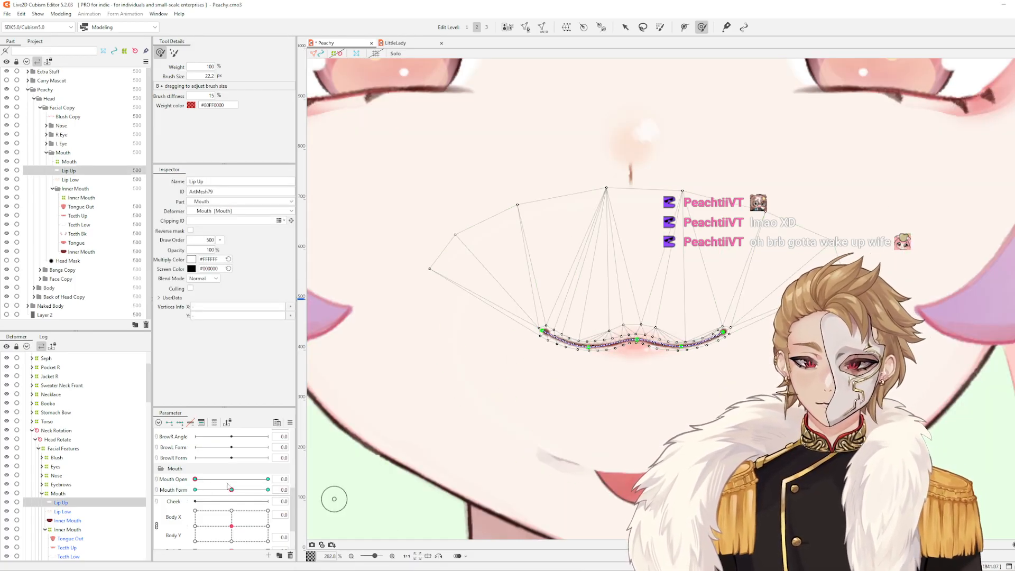
{"action": "mouse_move", "coordinate": [231, 490]}
{"action": "left_mouse_down"}
{"action": "mouse_move", "coordinate": [202, 495]}
{"action": "mouse_move", "coordinate": [268, 494]}
{"action": "mouse_move", "coordinate": [232, 495]}
{"action": "left_mouse_up"}
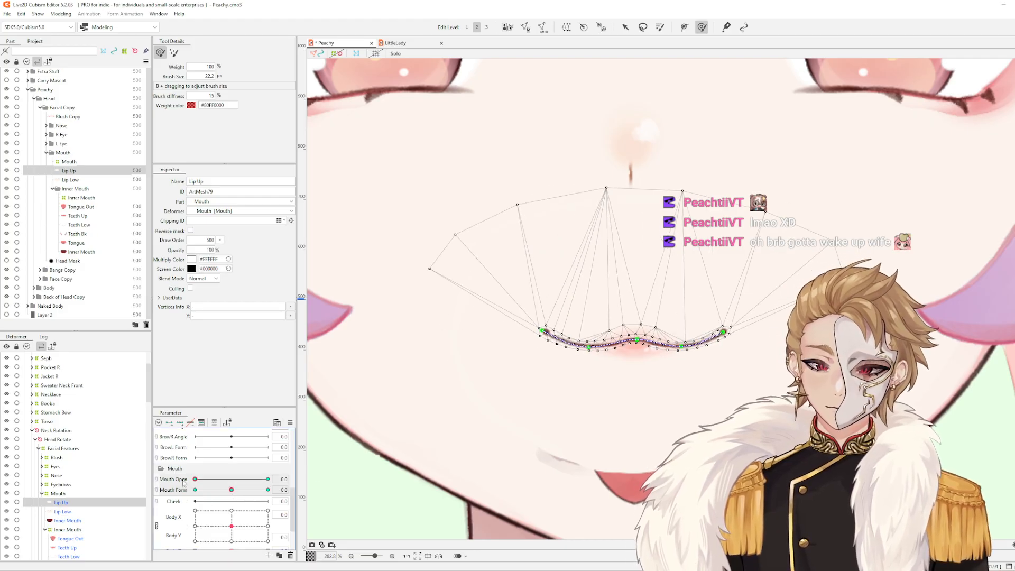
{"action": "key", "text": "ctrl+4"}
{"action": "left_click", "coordinate": [509, 365]}
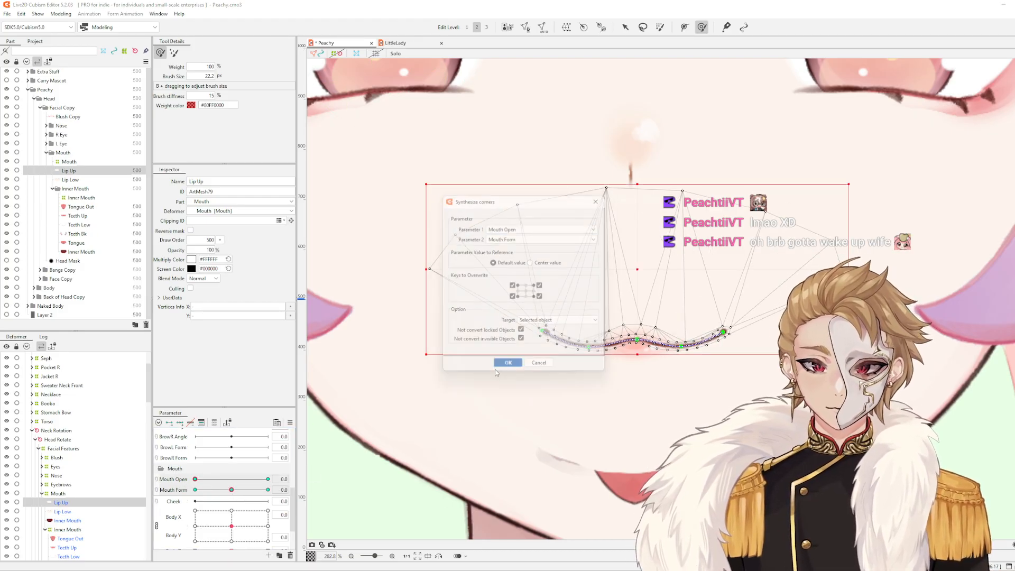
Link Mouth Open and Mouth Form into one grid, check Lip Up's corner shapes, and unlink them again
{"action": "left_click", "coordinate": [157, 484]}
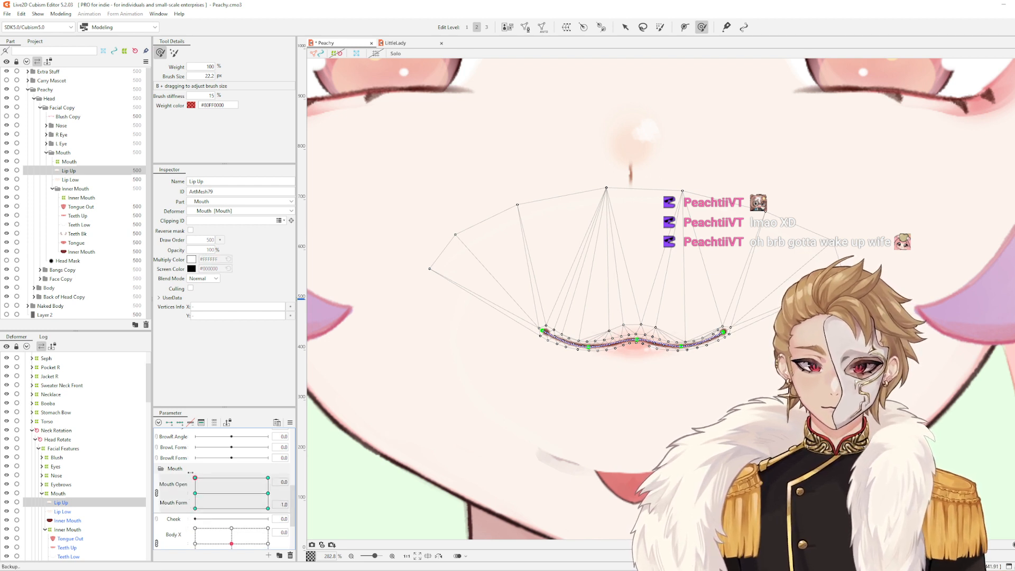
{"action": "left_click_drag", "start_coordinate": [194, 482], "coordinate": [250, 463]}
{"action": "left_click", "coordinate": [268, 508]}
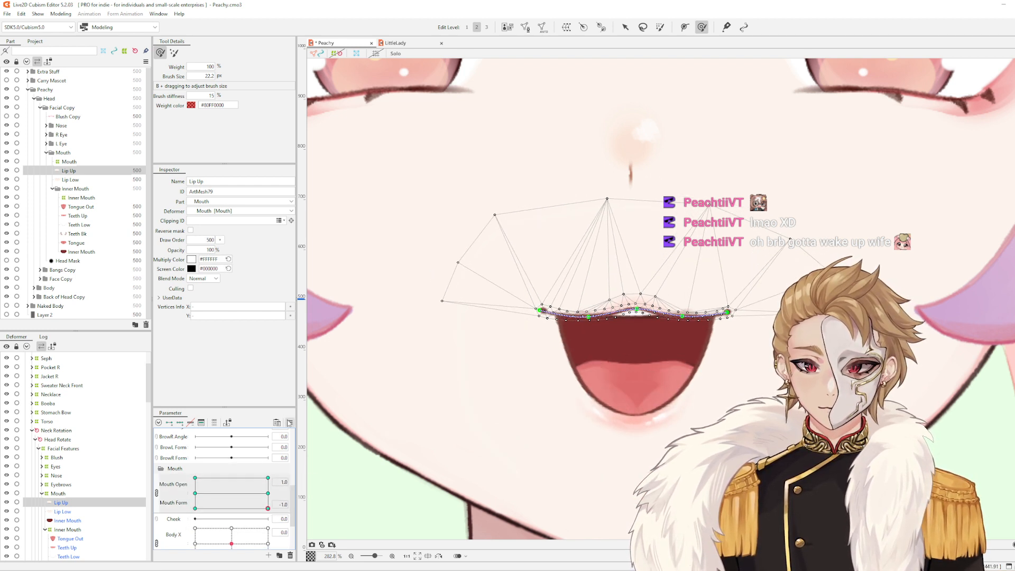
{"action": "left_click", "coordinate": [289, 422]}
{"action": "left_click", "coordinate": [333, 355]}
{"action": "left_click", "coordinate": [195, 508]}
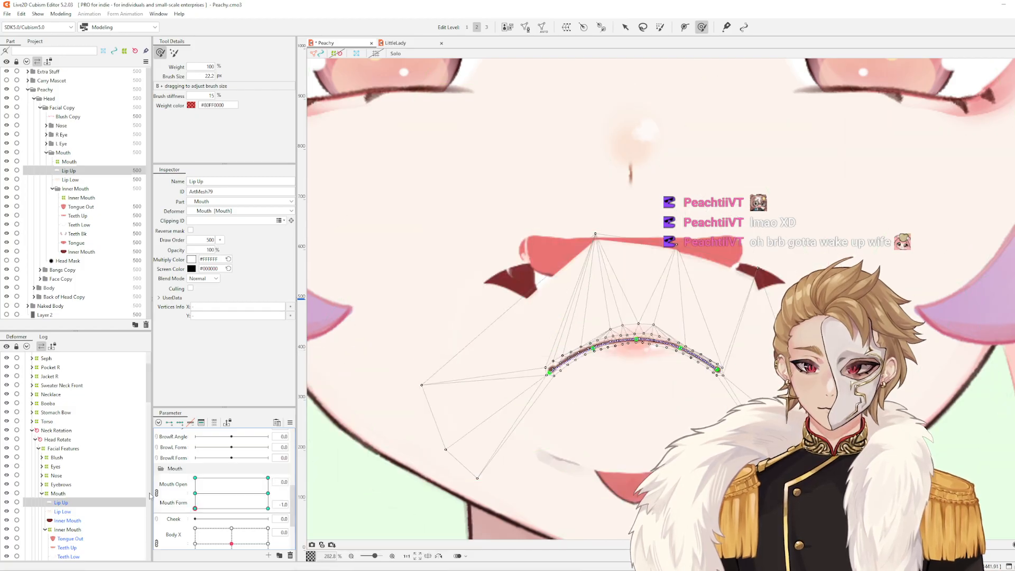
{"action": "left_click", "coordinate": [156, 493]}
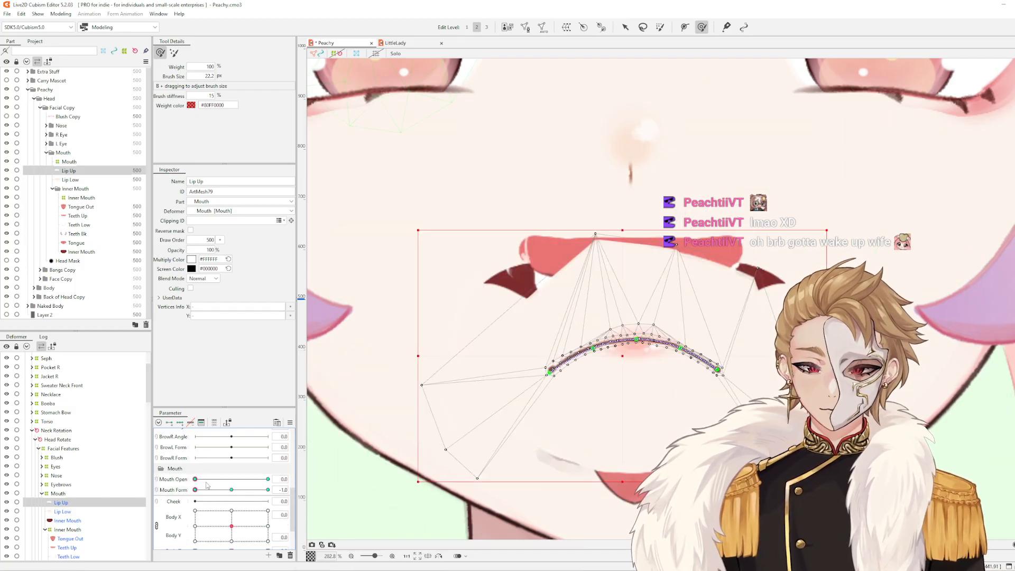
Check Lip Up's closed shape across the Mouth Form range and reset the parameters to default values
{"action": "key", "text": "ctrl+v"}
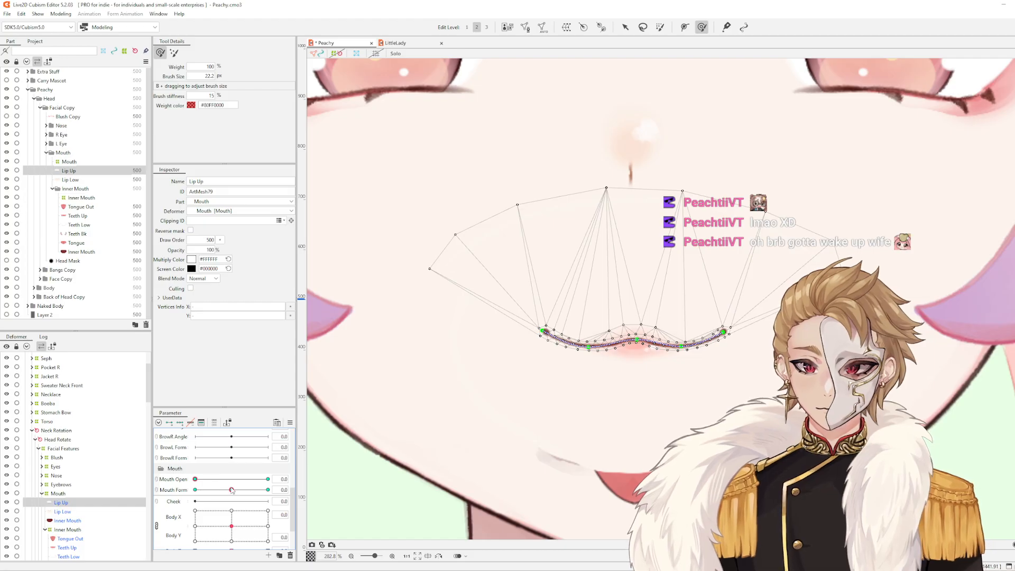
{"action": "left_click", "coordinate": [175, 490]}
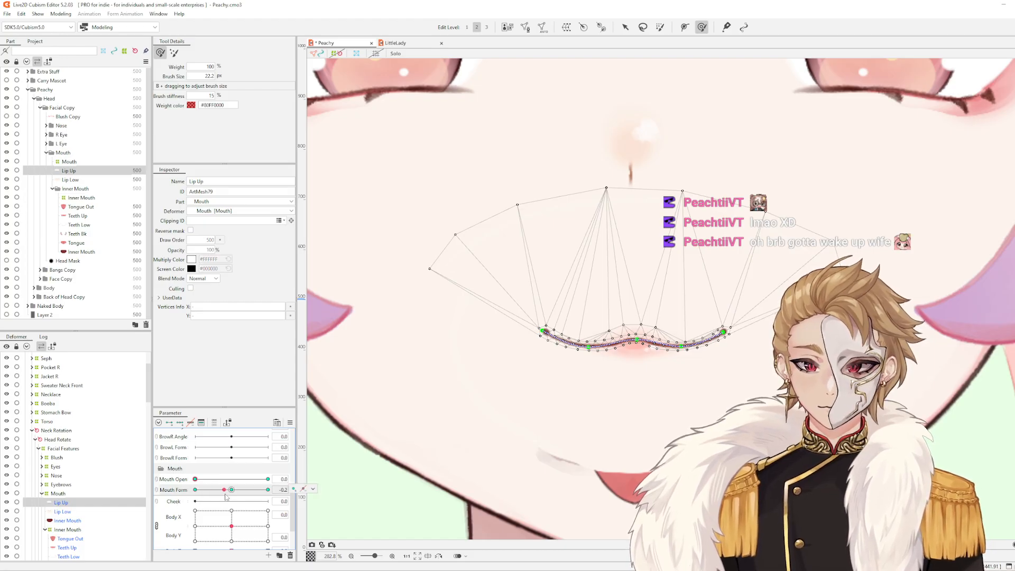
{"action": "left_click", "coordinate": [232, 489]}
{"action": "left_click", "coordinate": [196, 490]}
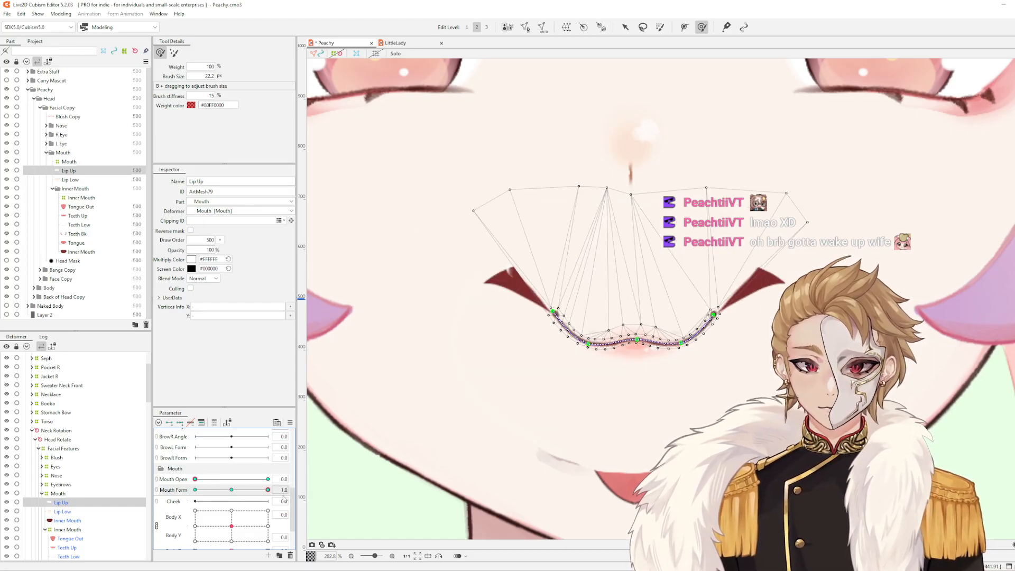
{"action": "left_click", "coordinate": [231, 490]}
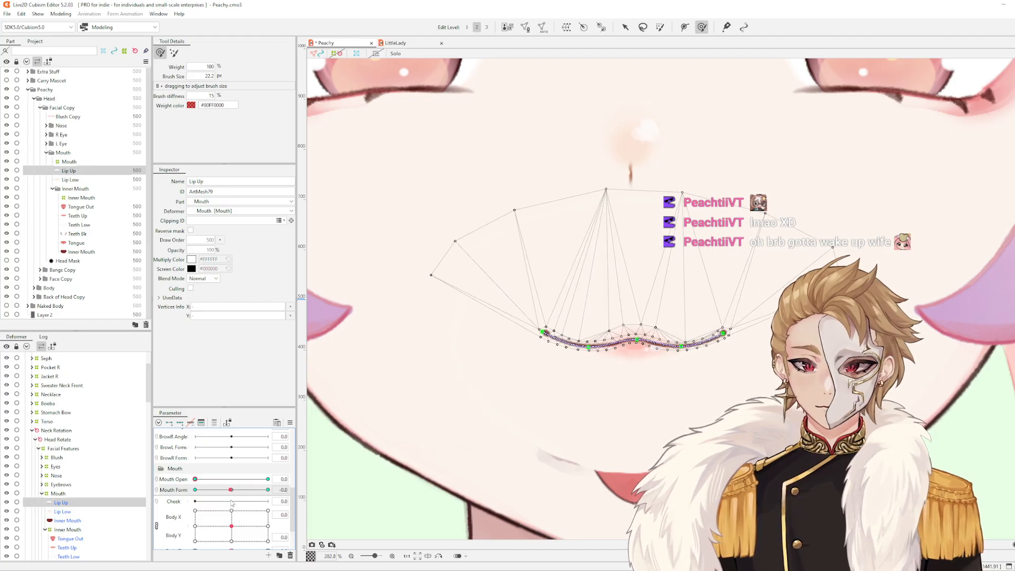
{"action": "left_click", "coordinate": [290, 422]}
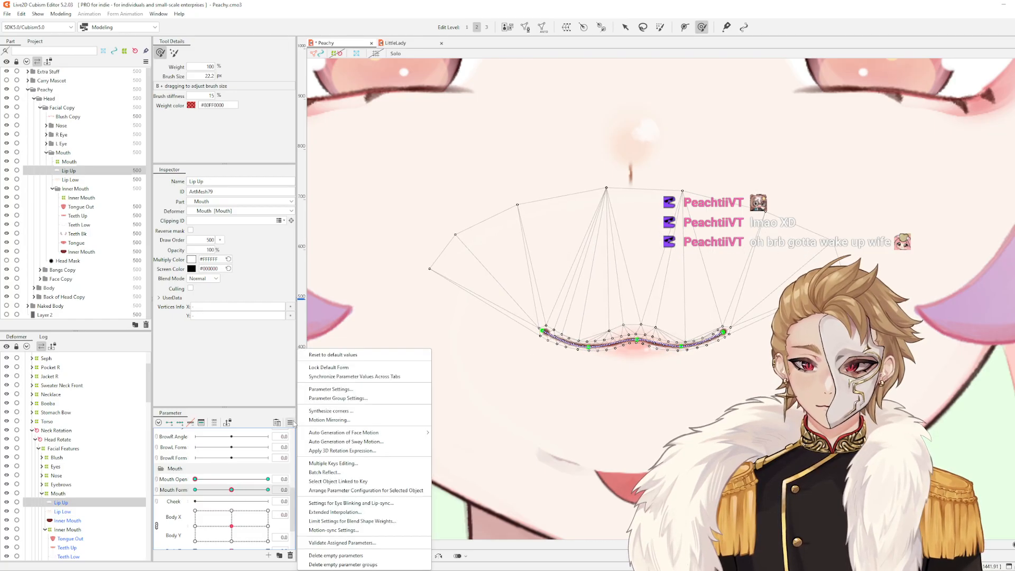
{"action": "left_click", "coordinate": [381, 354]}
{"action": "key", "text": "ctrl+s"}
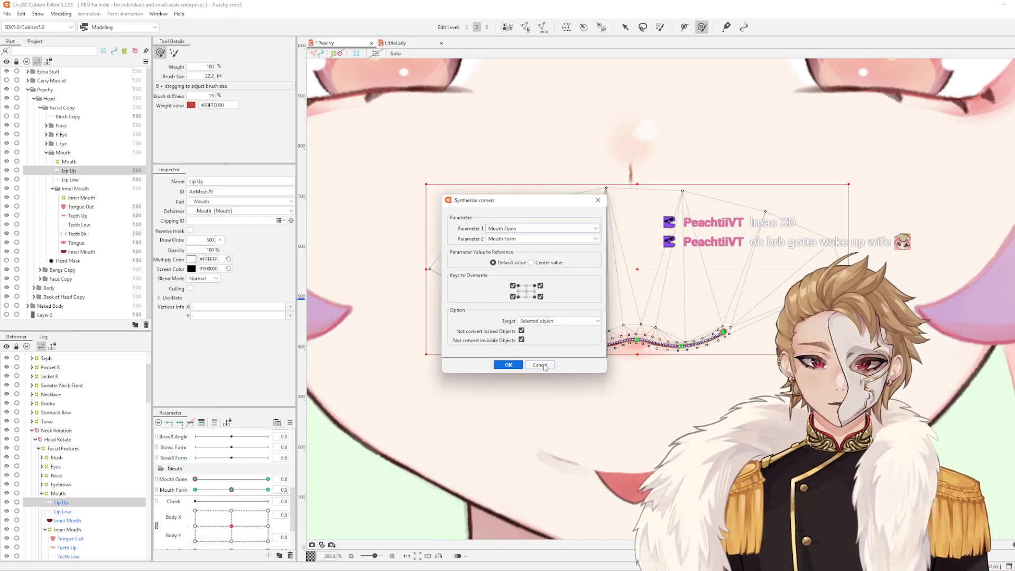
{"action": "left_click", "coordinate": [544, 365]}
{"action": "left_click", "coordinate": [540, 365]}
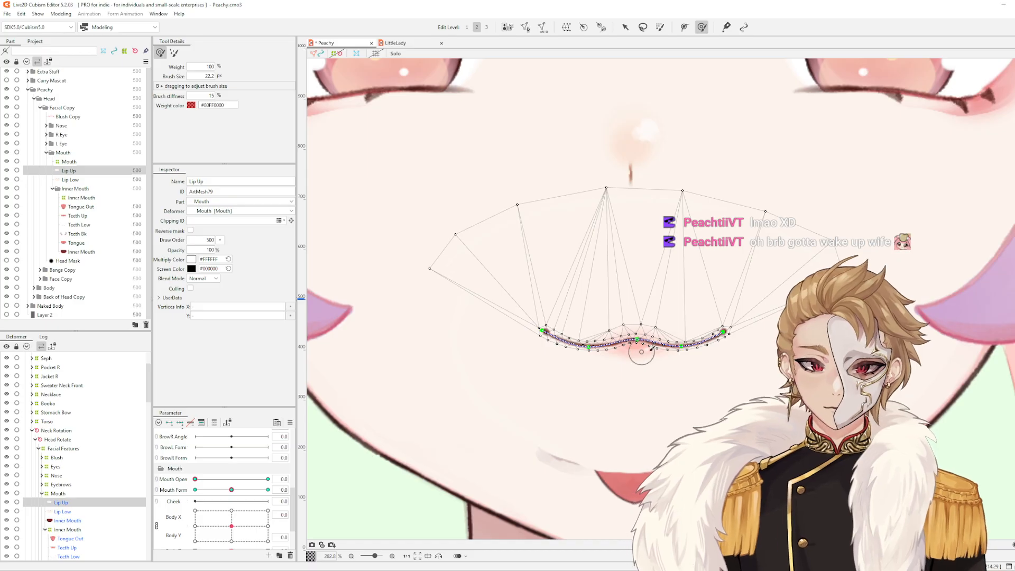
Set Mouth Open to 0.5 with Mouth Form at 0.0 and add a Mouth Open key there for Lip Up
{"action": "scroll", "coordinate": [646, 352], "scroll_direction": "down", "scroll_amount": 2}
{"action": "scroll", "coordinate": [654, 346], "scroll_direction": "up", "scroll_amount": 2}
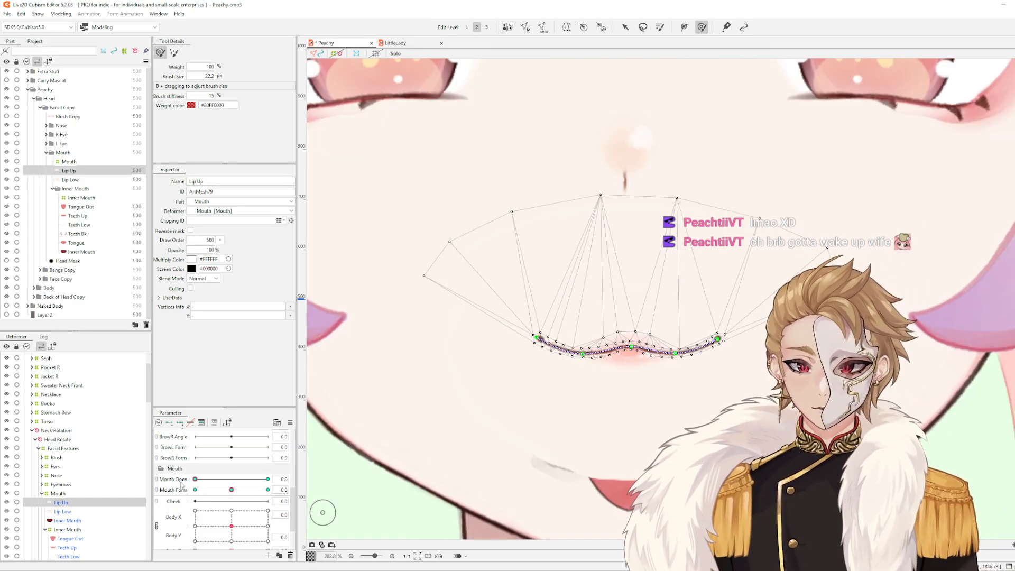
{"action": "left_click_drag", "start_coordinate": [195, 479], "coordinate": [231, 491]}
{"action": "left_click", "coordinate": [267, 489]}
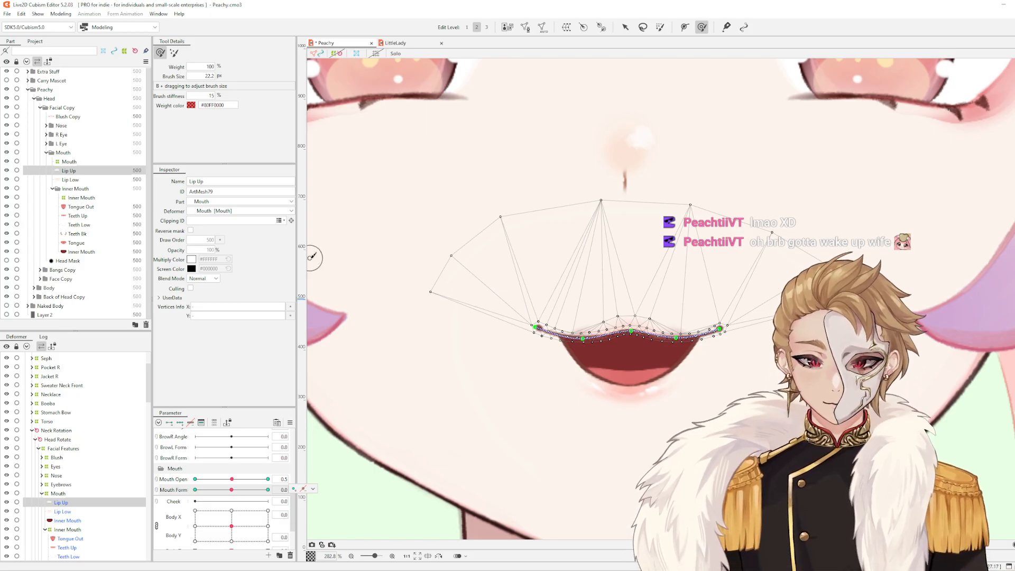
{"action": "scroll", "coordinate": [621, 285], "scroll_direction": "down", "scroll_amount": 3}
{"action": "scroll", "coordinate": [637, 283], "scroll_direction": "up", "scroll_amount": 3}
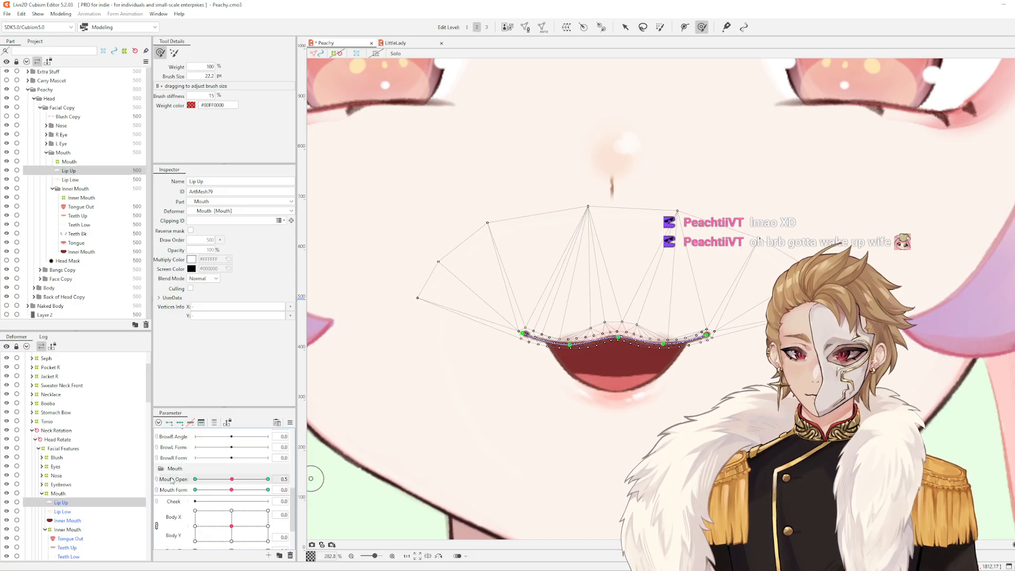
{"action": "left_click", "coordinate": [231, 480]}
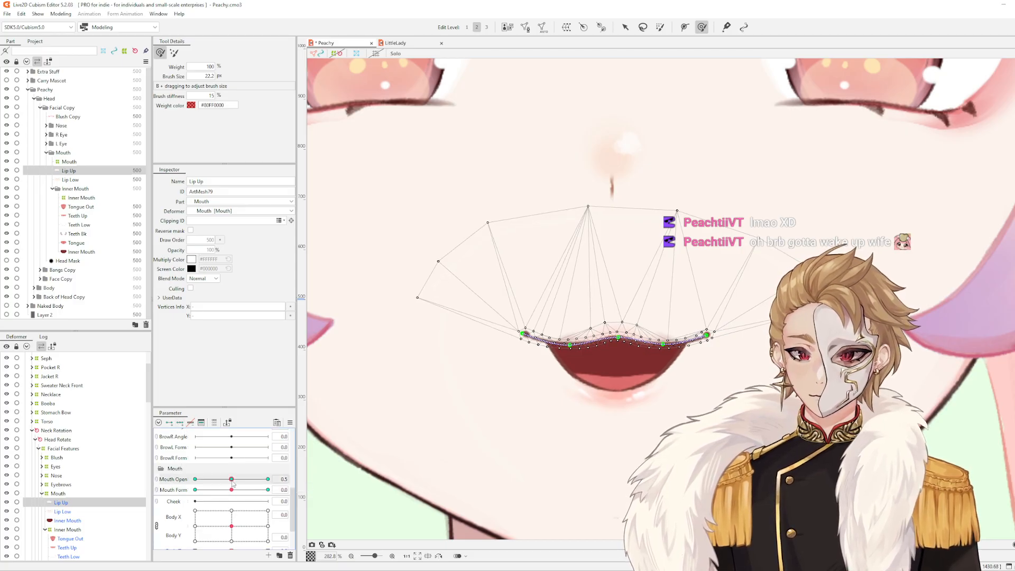
Try to synthesize corners for Lip Up and Lip Low from Mouth Open and Mouth Form, overwriting all four corner keys
{"action": "left_click_drag", "start_coordinate": [232, 490], "coordinate": [233, 495]}
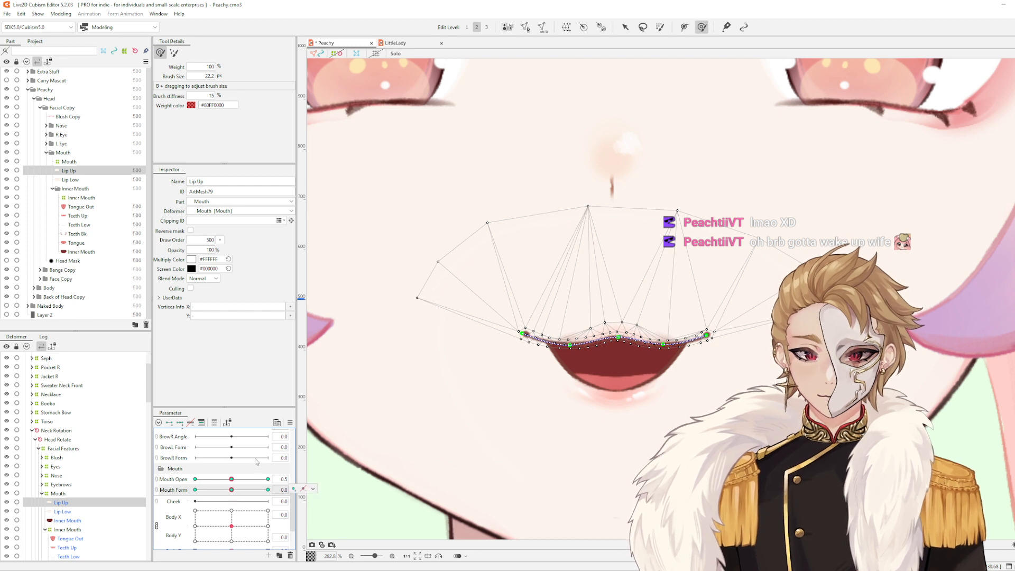
{"action": "left_click", "coordinate": [289, 422]}
{"action": "left_click", "coordinate": [354, 356]}
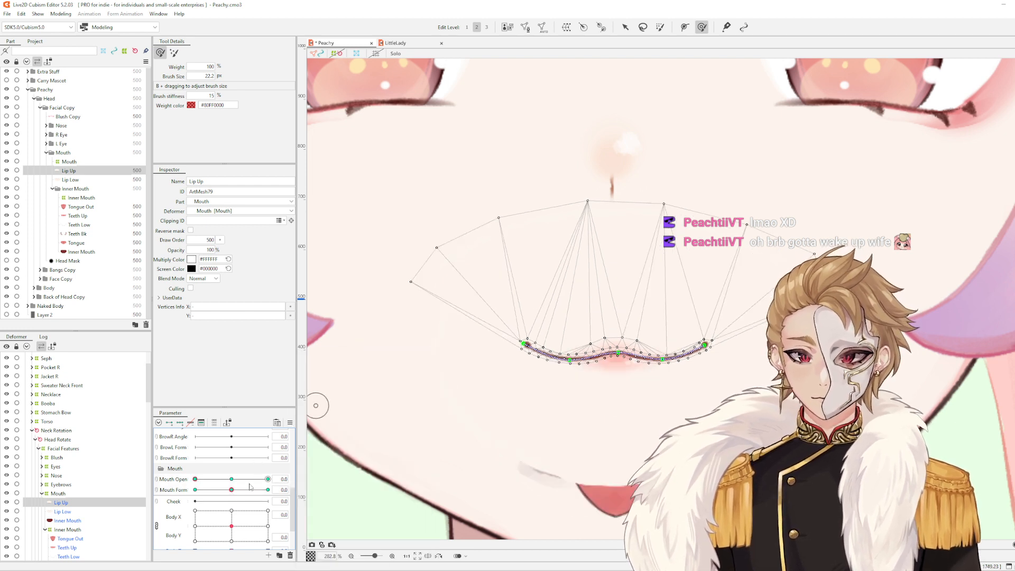
{"action": "left_click", "coordinate": [290, 489]}
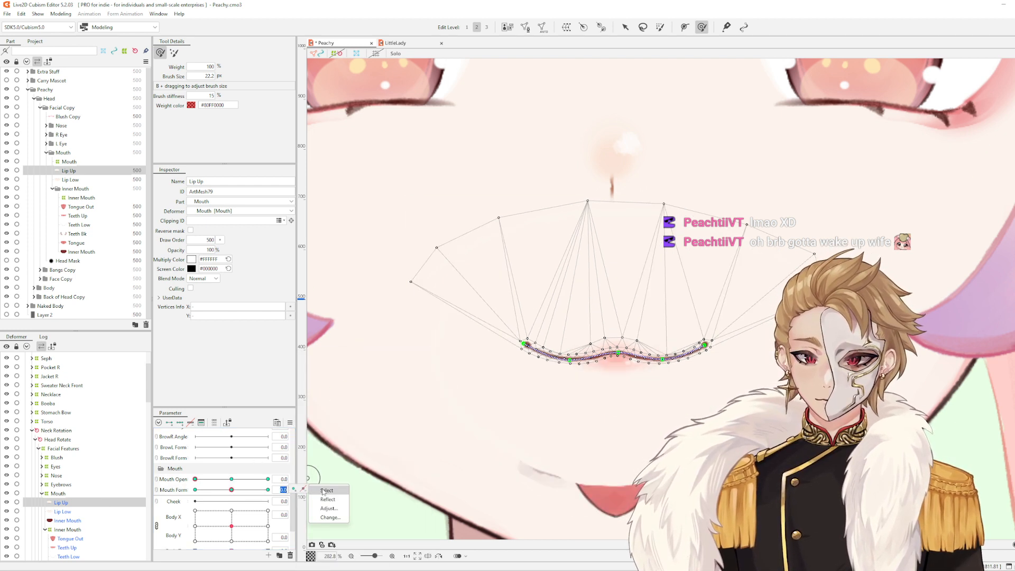
{"action": "left_click", "coordinate": [321, 489]}
{"action": "key", "text": "ctrl+4"}
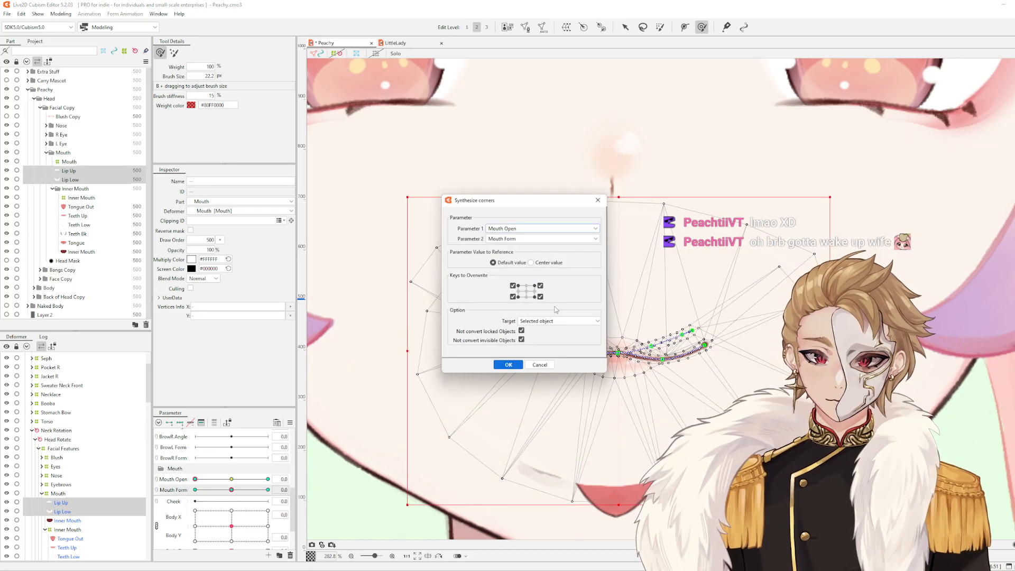
{"action": "left_click", "coordinate": [509, 365]}
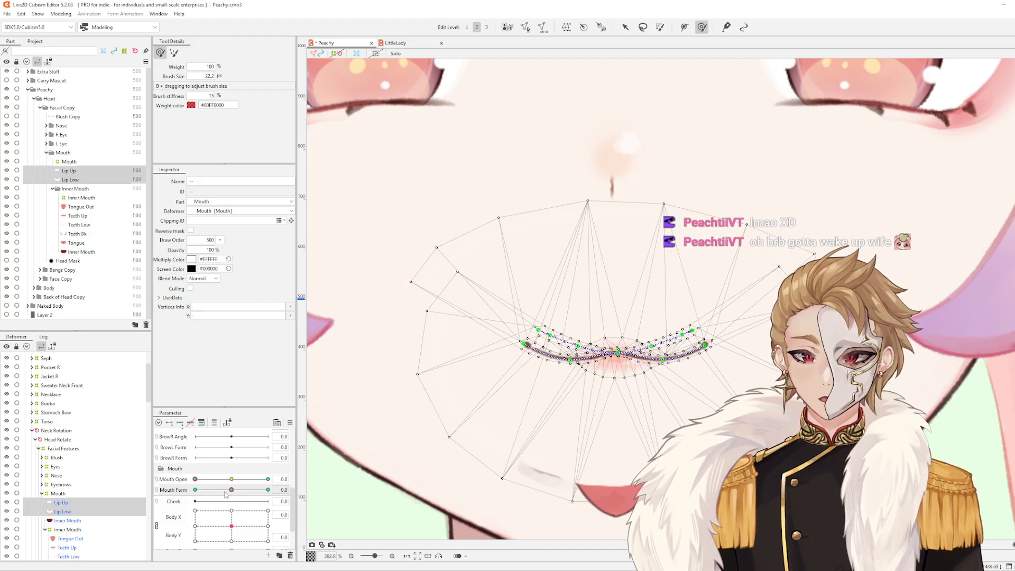
{"action": "key", "text": "ctrl+z"}
Check Lip Low's shape along Mouth Open, reset the parameters to default values, and select both lips
{"action": "left_click", "coordinate": [74, 513]}
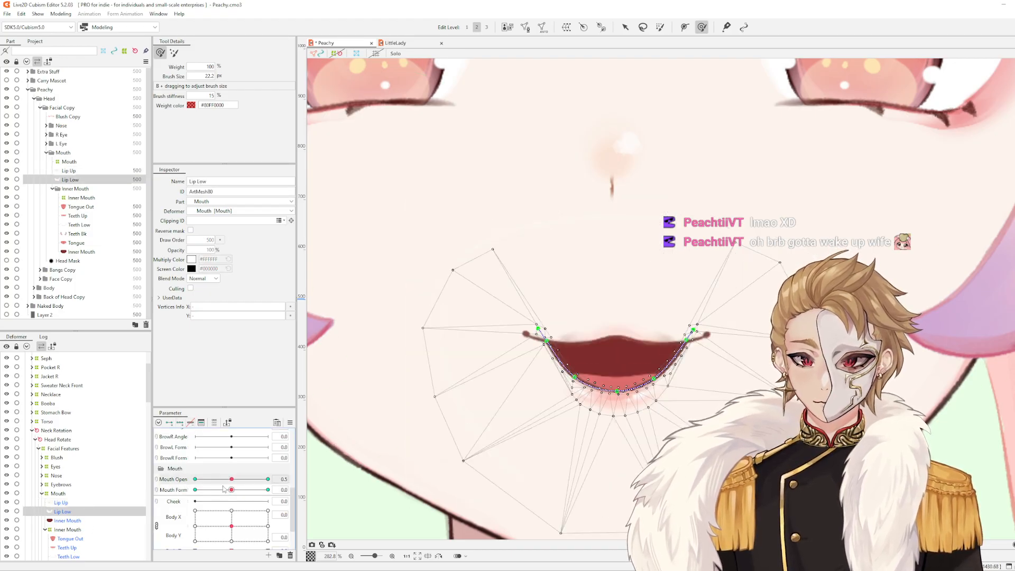
{"action": "left_click_drag", "start_coordinate": [231, 479], "coordinate": [202, 479]}
{"action": "left_click", "coordinate": [290, 422]}
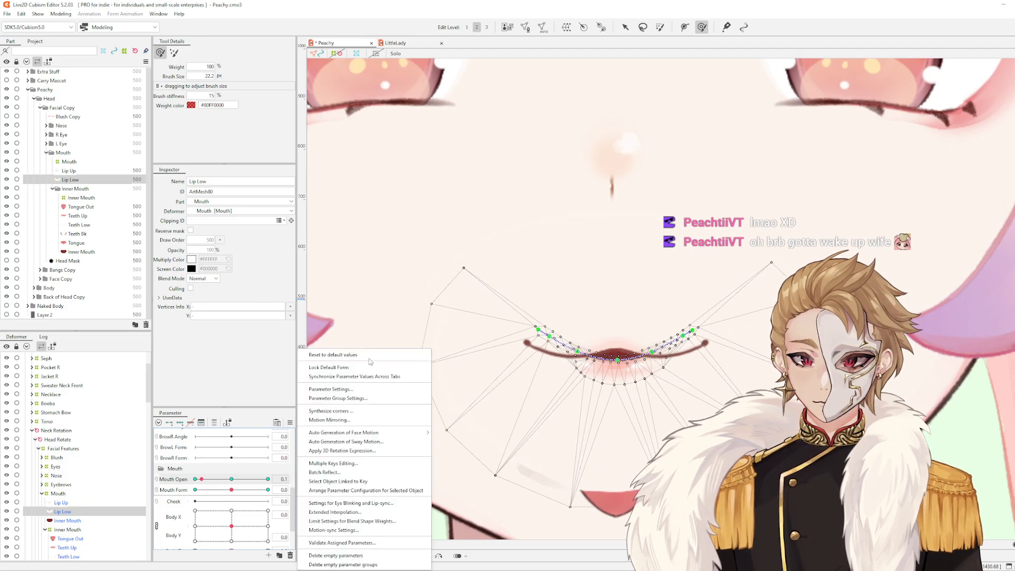
{"action": "left_click", "coordinate": [370, 353]}
{"action": "left_click", "coordinate": [95, 504], "text": "ctrl"}
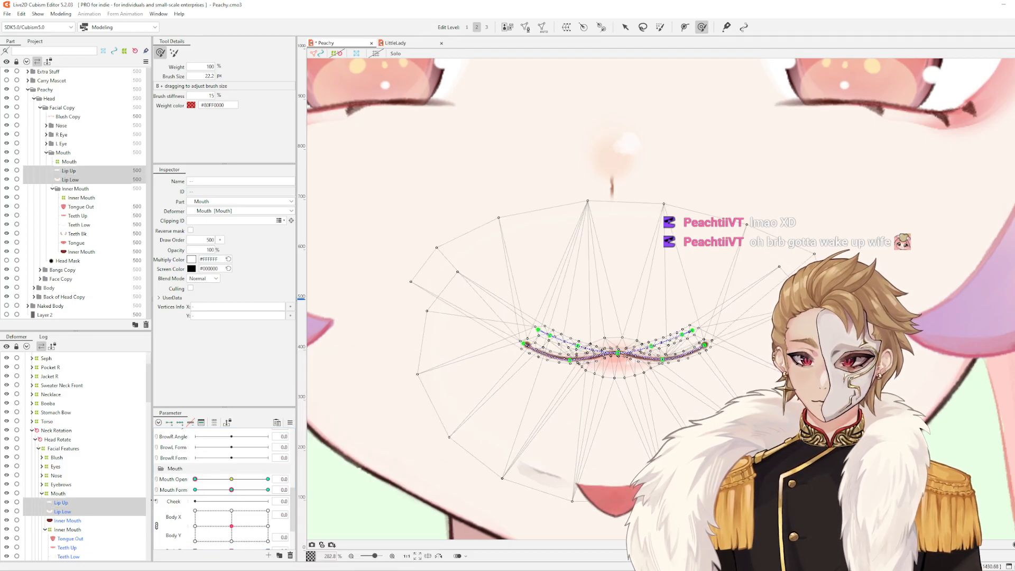
Synthesize corners for Lip Up alone from Mouth Open and Mouth Form, overwriting all four corner keys with the default value as reference
{"action": "left_click", "coordinate": [75, 504]}
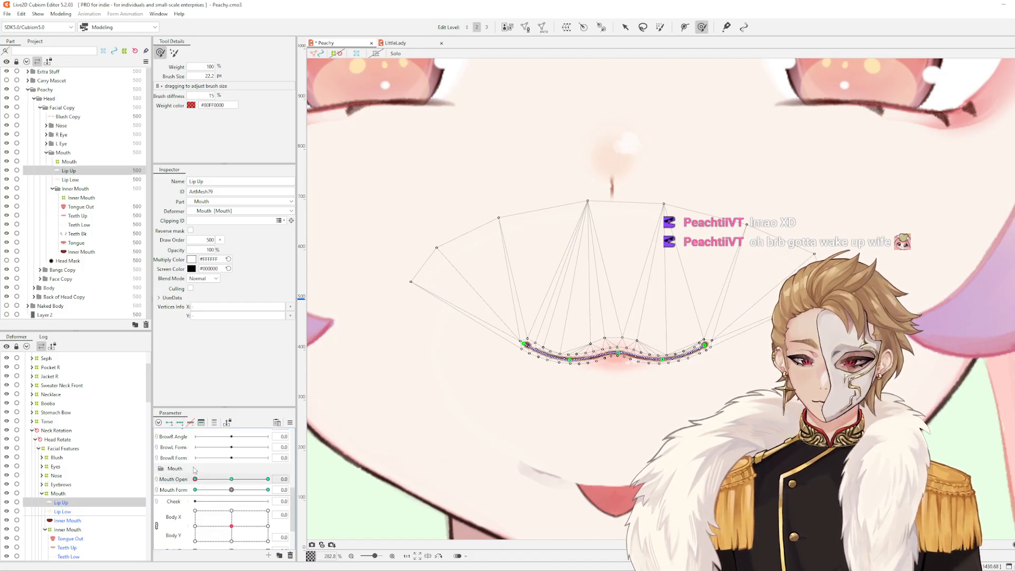
{"action": "left_click_drag", "start_coordinate": [195, 479], "coordinate": [124, 521]}
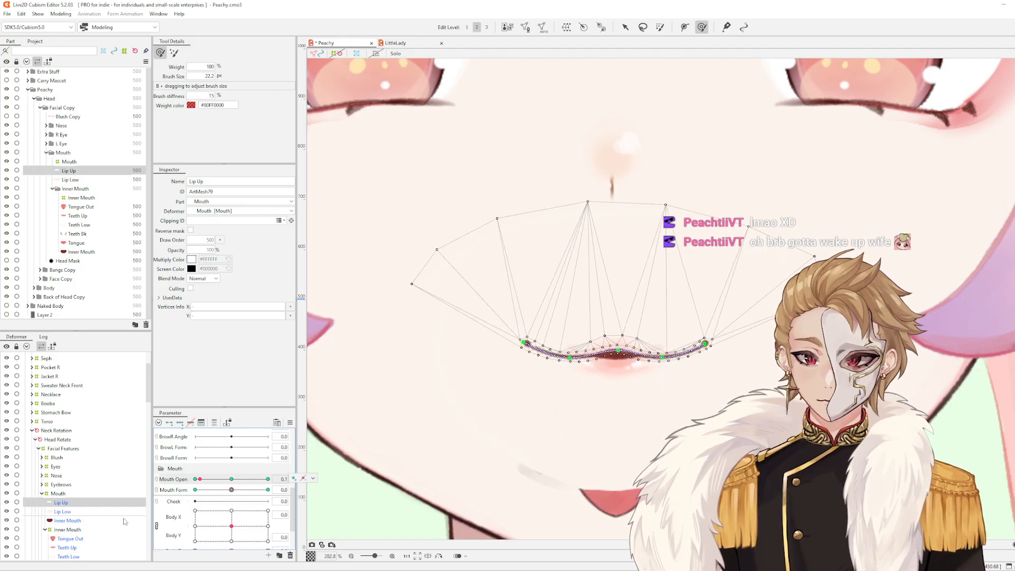
{"action": "left_click", "coordinate": [90, 512]}
{"action": "left_click", "coordinate": [90, 504]}
{"action": "key", "text": "ctrl+4"}
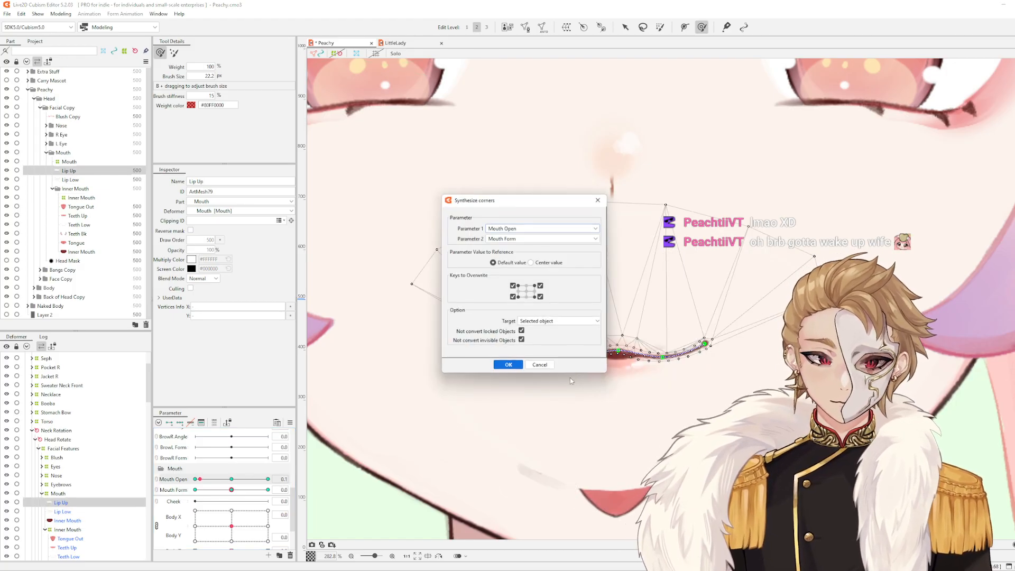
{"action": "left_click", "coordinate": [508, 364]}
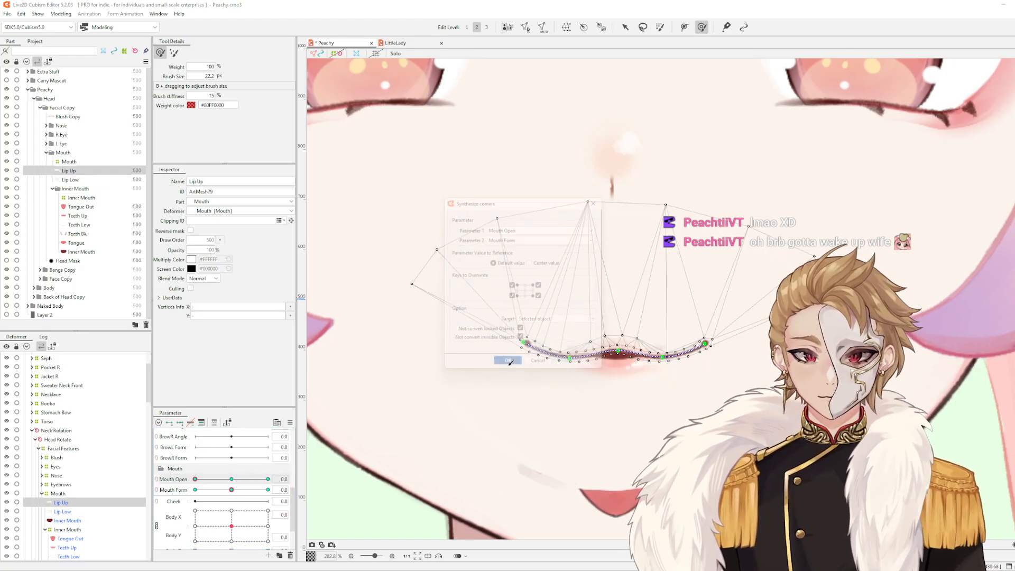
Link Mouth Open and Mouth Form, check Lip Up's synthesized corners, reset the parameters to default values, and unlink the pair
{"action": "left_click", "coordinate": [157, 480]}
{"action": "left_click_drag", "start_coordinate": [197, 492], "coordinate": [315, 468]}
{"action": "left_click_drag", "start_coordinate": [311, 519], "coordinate": [342, 478]}
{"action": "left_click", "coordinate": [290, 423]}
{"action": "left_click", "coordinate": [328, 371]}
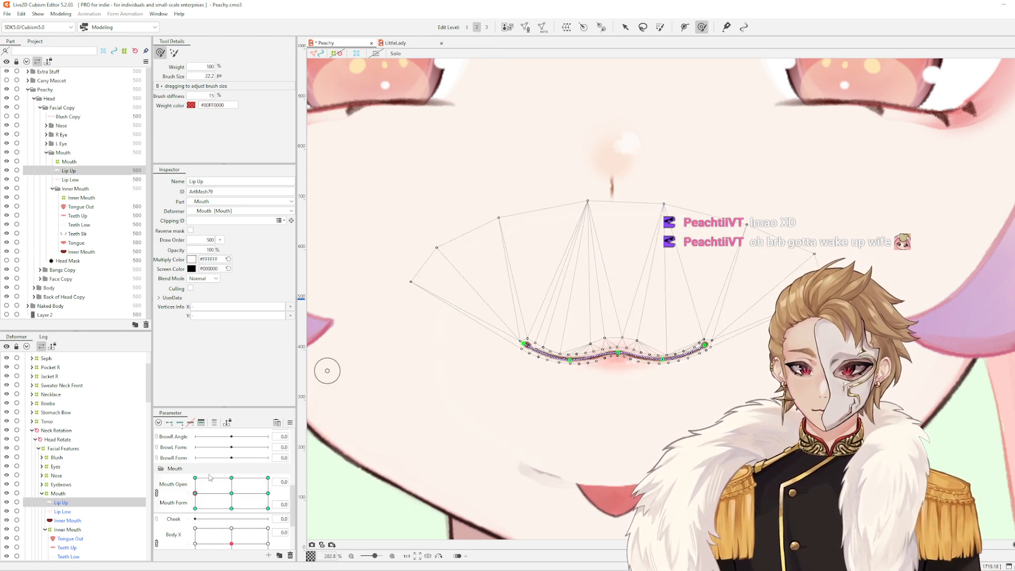
{"action": "left_click", "coordinate": [156, 494]}
Check Lip Up across the Mouth Open and Mouth Form ranges separately, and reset the parameters to default values
{"action": "left_click", "coordinate": [216, 491]}
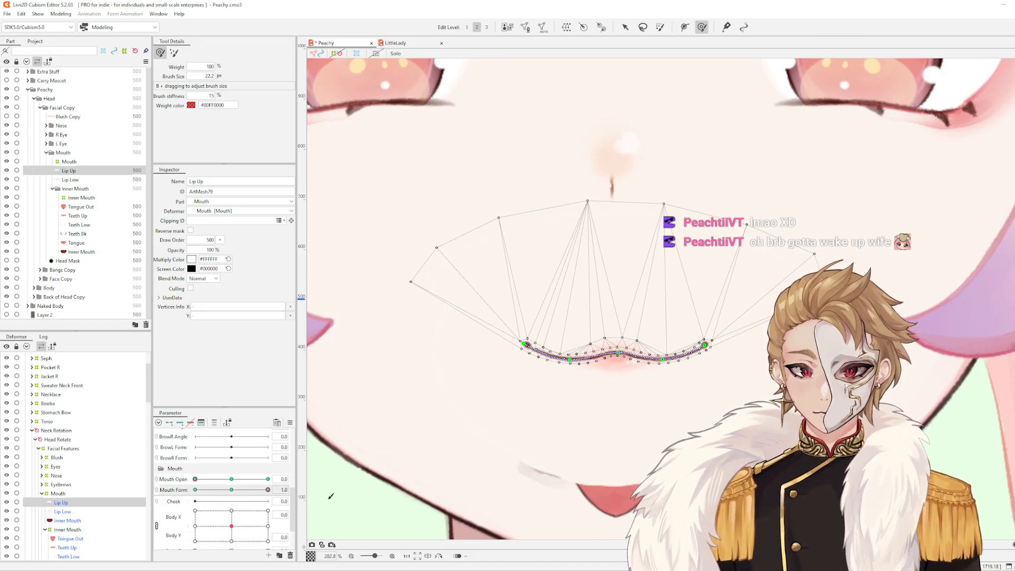
{"action": "left_click", "coordinate": [231, 489]}
{"action": "left_click", "coordinate": [200, 478]}
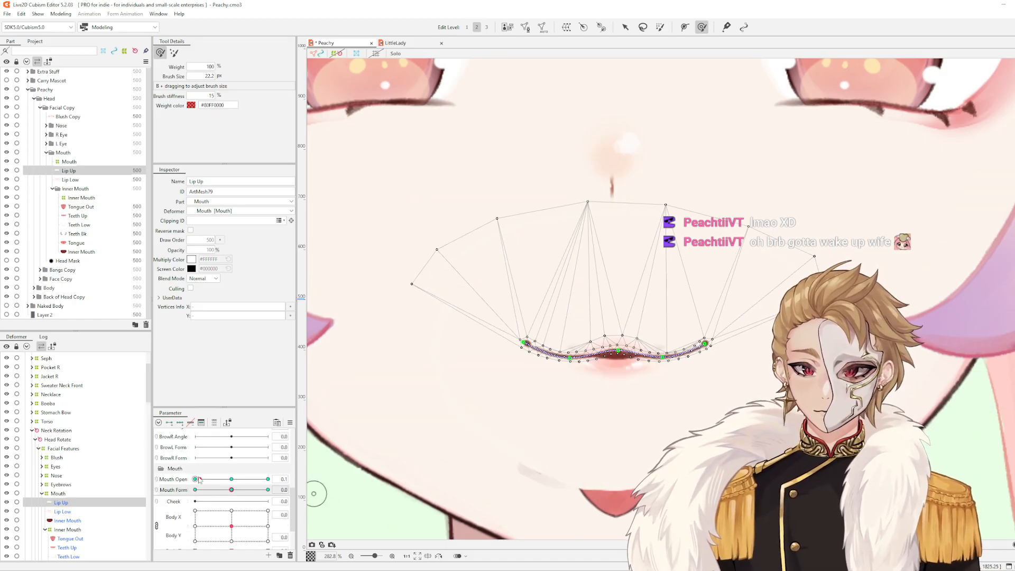
{"action": "left_click_drag", "start_coordinate": [199, 479], "coordinate": [343, 493]}
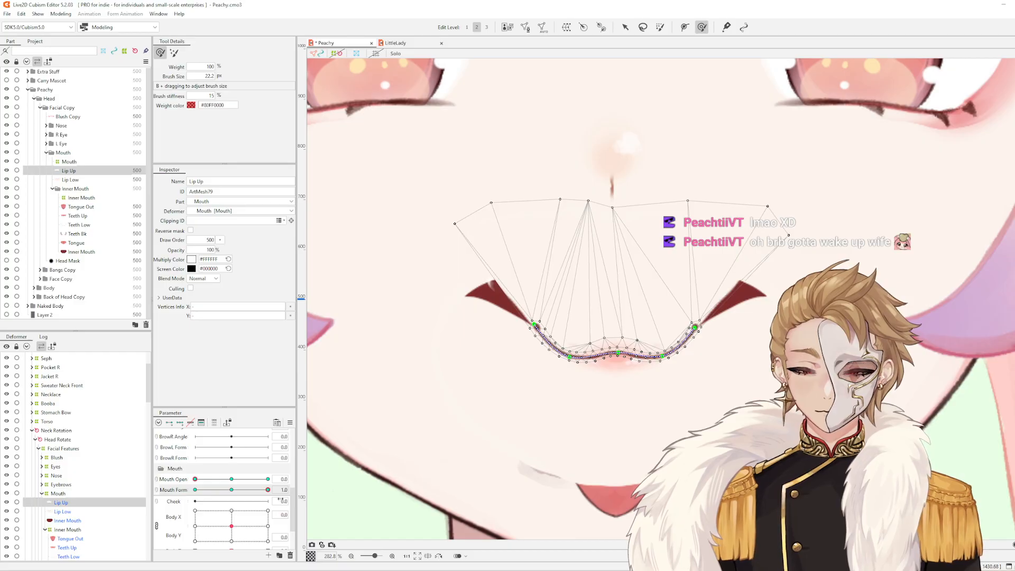
{"action": "left_click_drag", "start_coordinate": [195, 479], "coordinate": [148, 486]}
{"action": "left_click", "coordinate": [290, 423]}
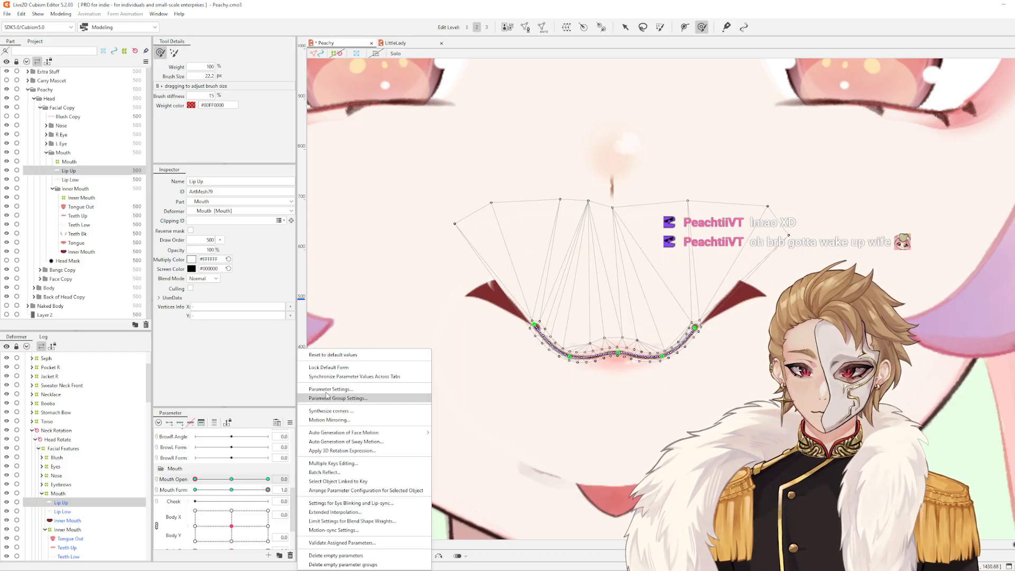
{"action": "left_click", "coordinate": [362, 354]}
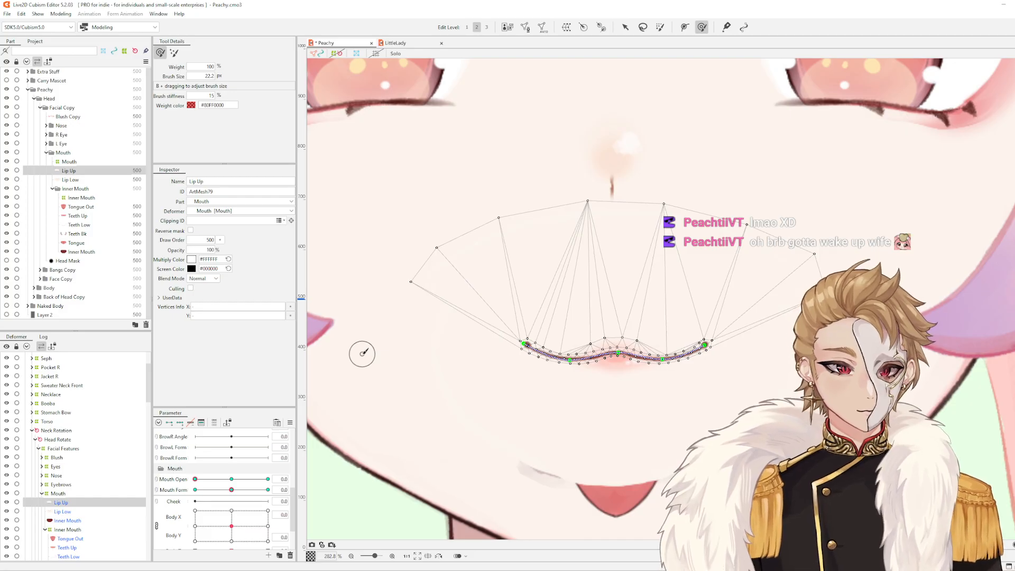
Set Mouth Open and Mouth Form to 1.0 and raise both outer ends of Lip Up into a smile using its deform path points
{"action": "left_click", "coordinate": [231, 479]}
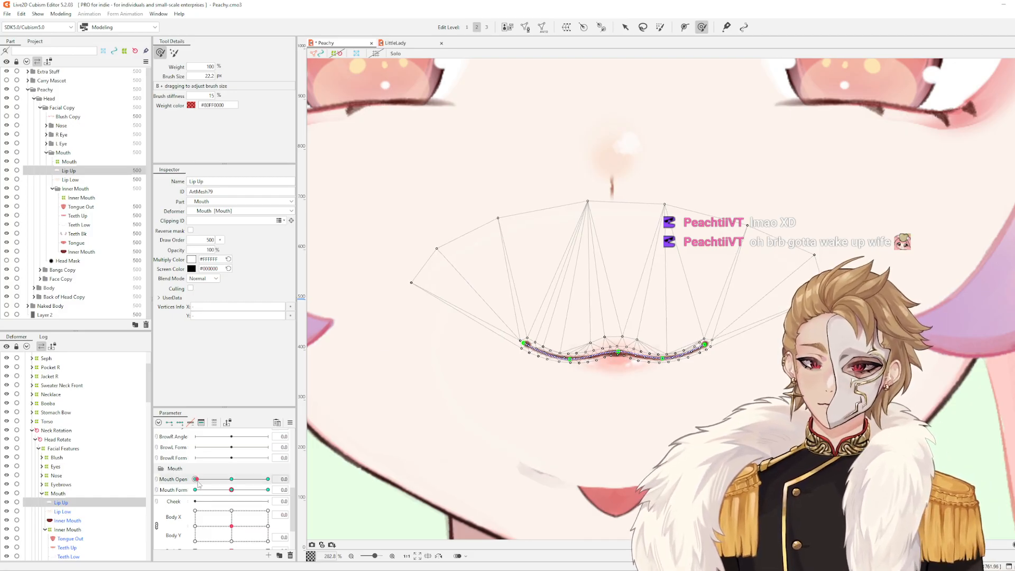
{"action": "left_click", "coordinate": [268, 479]}
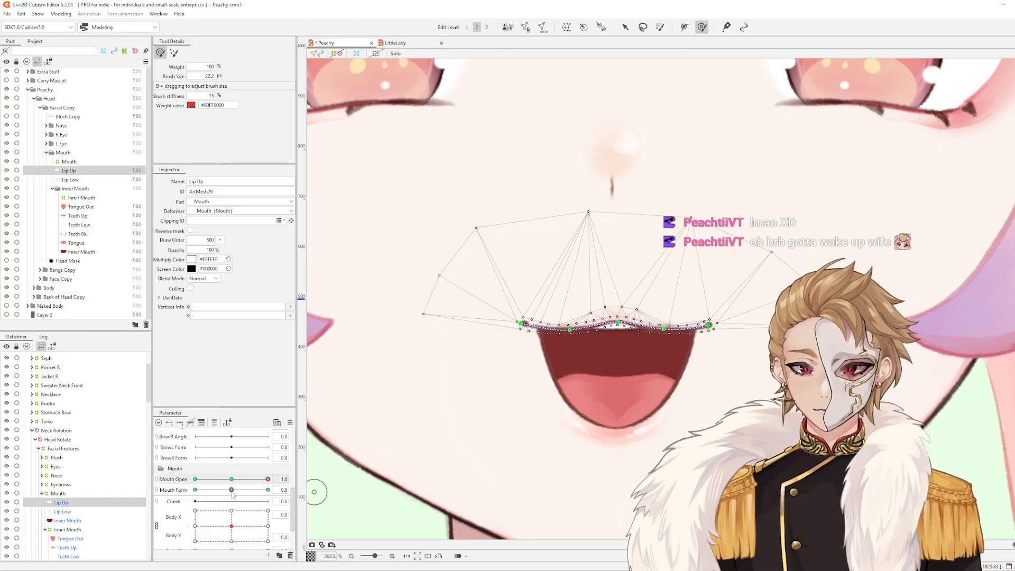
{"action": "left_click", "coordinate": [268, 489]}
{"action": "scroll", "coordinate": [528, 328], "scroll_direction": "up", "scroll_amount": 3}
{"action": "scroll", "coordinate": [587, 323], "scroll_direction": "down", "scroll_amount": 4}
{"action": "scroll", "coordinate": [531, 307], "scroll_direction": "up", "scroll_amount": 3}
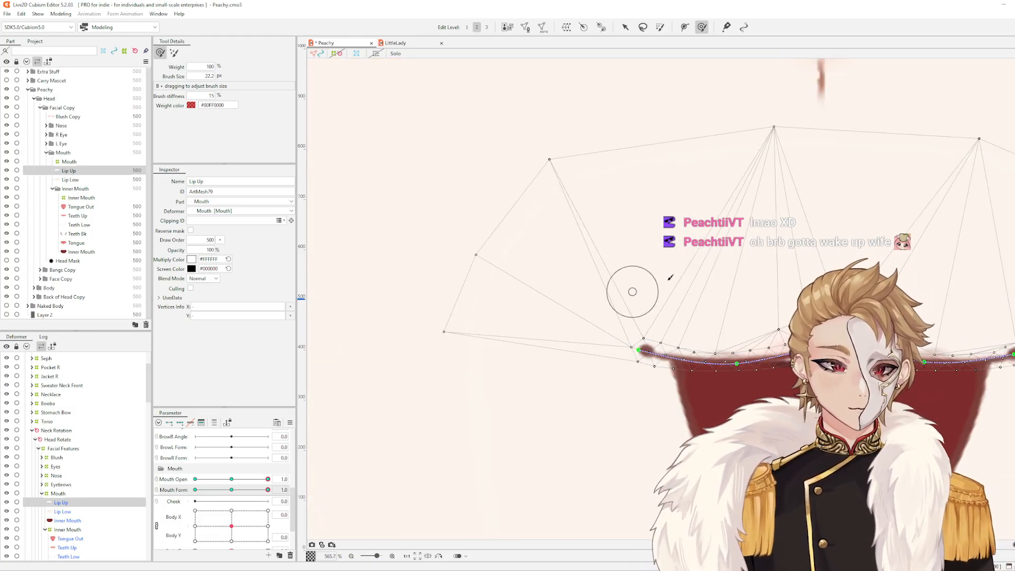
{"action": "scroll", "coordinate": [768, 279], "scroll_direction": "down", "scroll_amount": 2}
{"action": "scroll", "coordinate": [784, 279], "scroll_direction": "up", "scroll_amount": 2}
{"action": "left_click_drag", "start_coordinate": [830, 302], "coordinate": [746, 291]}
{"action": "scroll", "coordinate": [746, 292], "scroll_direction": "down", "scroll_amount": 2}
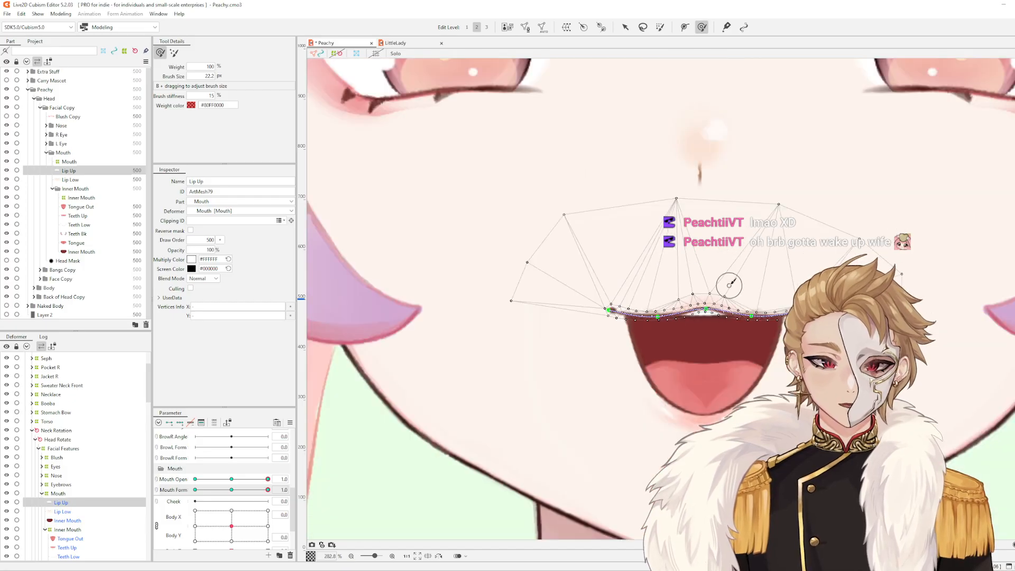
{"action": "key", "text": "Escape"}
{"action": "left_click", "coordinate": [696, 312]}
{"action": "scroll", "coordinate": [608, 309], "scroll_direction": "up", "scroll_amount": 1}
{"action": "key", "text": "v"}
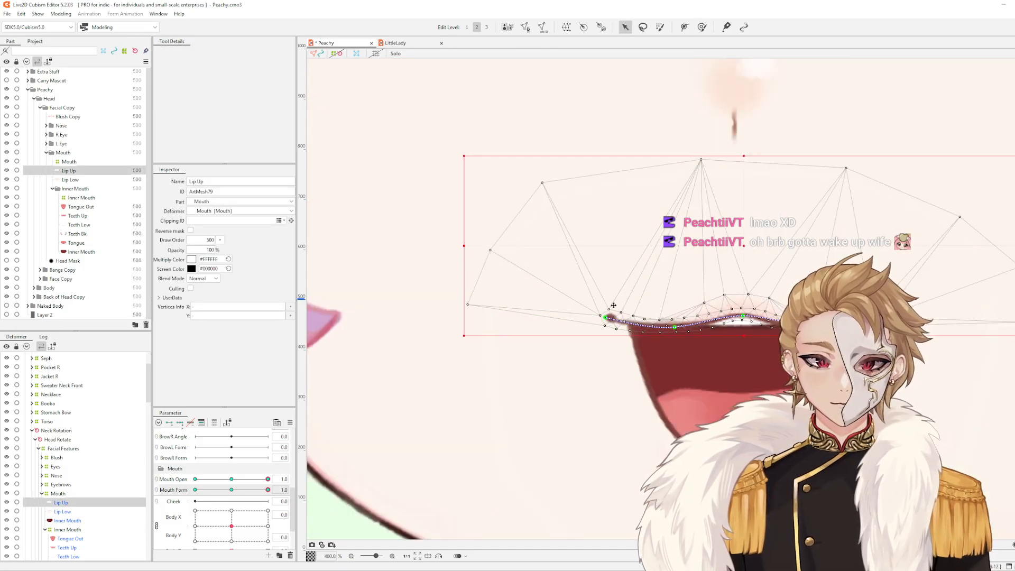
{"action": "left_click_drag", "start_coordinate": [600, 300], "coordinate": [599, 298]}
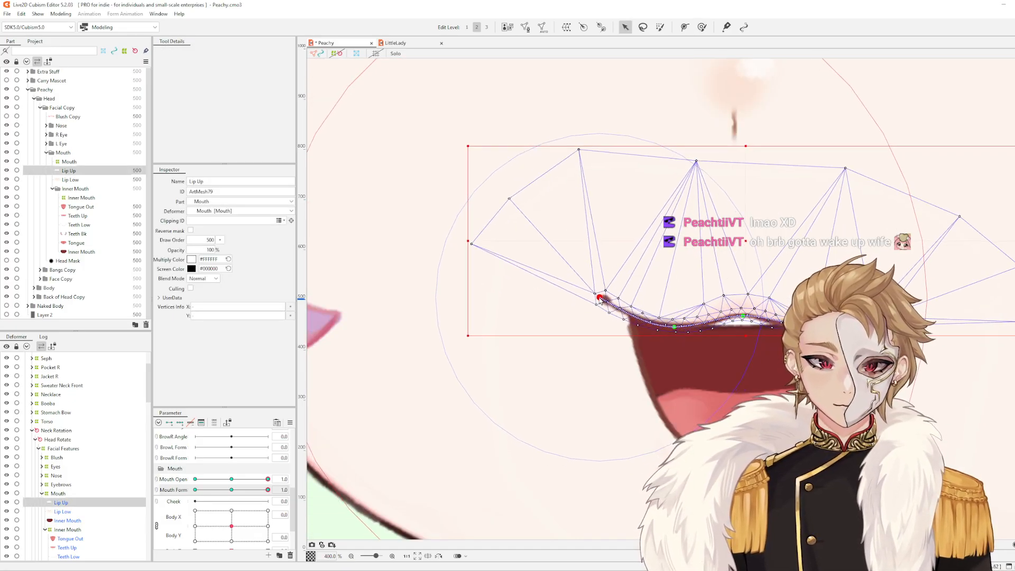
{"action": "left_click_drag", "start_coordinate": [877, 324], "coordinate": [729, 316]}
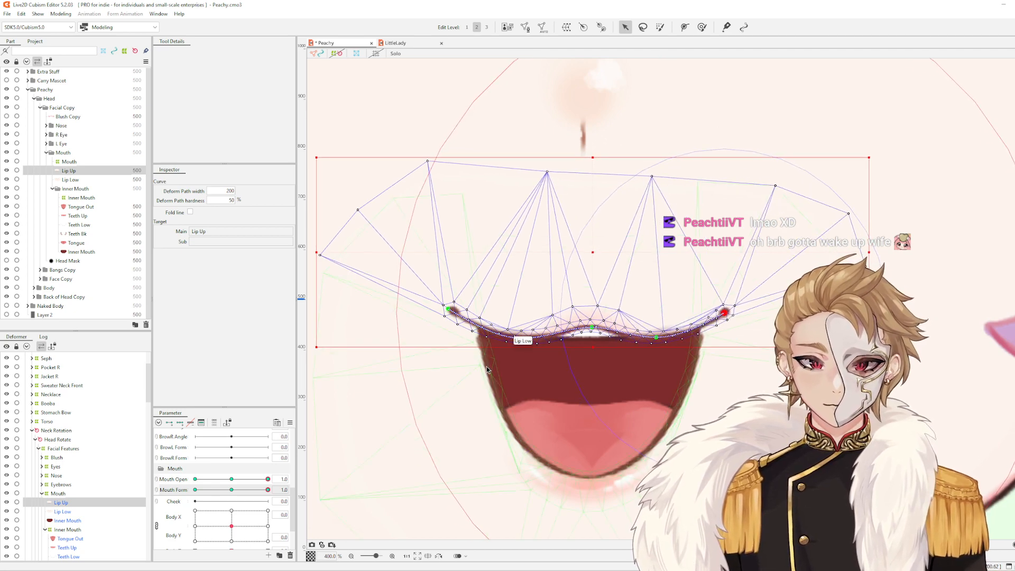
Raise the upper ends of Lip Low on both sides to meet the raised Lip Up at Mouth Open 1.0 and Mouth Form 1.0
{"action": "left_click", "coordinate": [481, 325]}
{"action": "left_click_drag", "start_coordinate": [479, 336], "coordinate": [473, 311]}
{"action": "left_click_drag", "start_coordinate": [485, 355], "coordinate": [480, 337]}
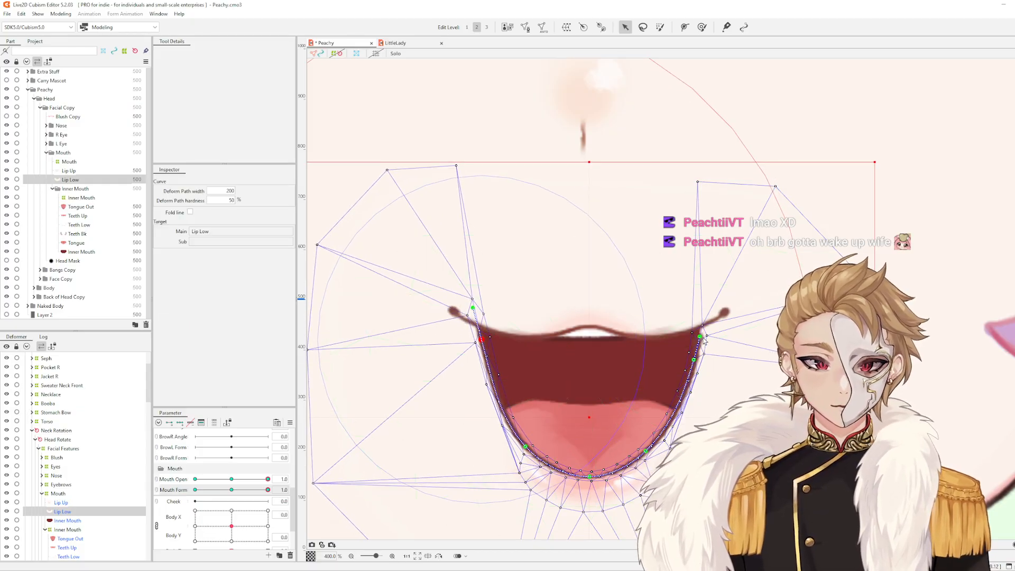
{"action": "left_click_drag", "start_coordinate": [699, 336], "coordinate": [704, 315]}
{"action": "left_click_drag", "start_coordinate": [694, 358], "coordinate": [704, 315]}
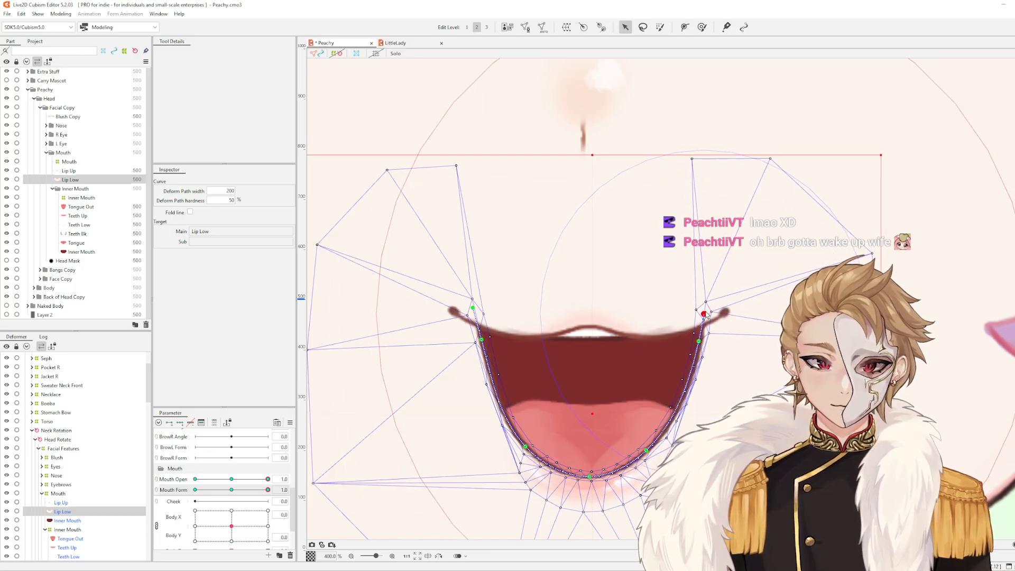
{"action": "left_click_drag", "start_coordinate": [472, 308], "coordinate": [474, 312]}
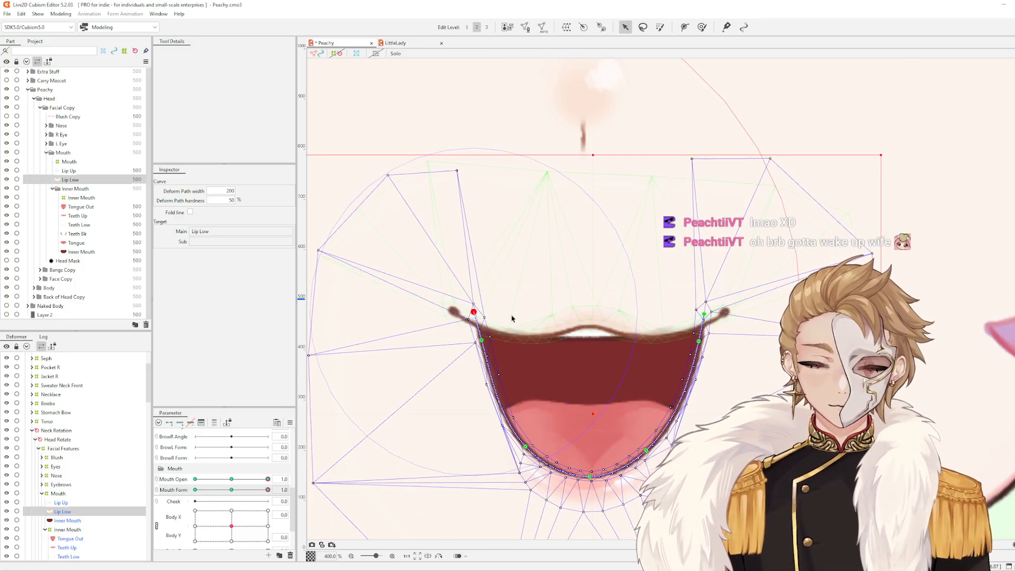
{"action": "key", "text": "Escape"}
Nudge Lip Low's deform path point on the right side of the bottom curve slightly outward to even out the open smile
{"action": "scroll", "coordinate": [652, 358], "scroll_direction": "down", "scroll_amount": 1}
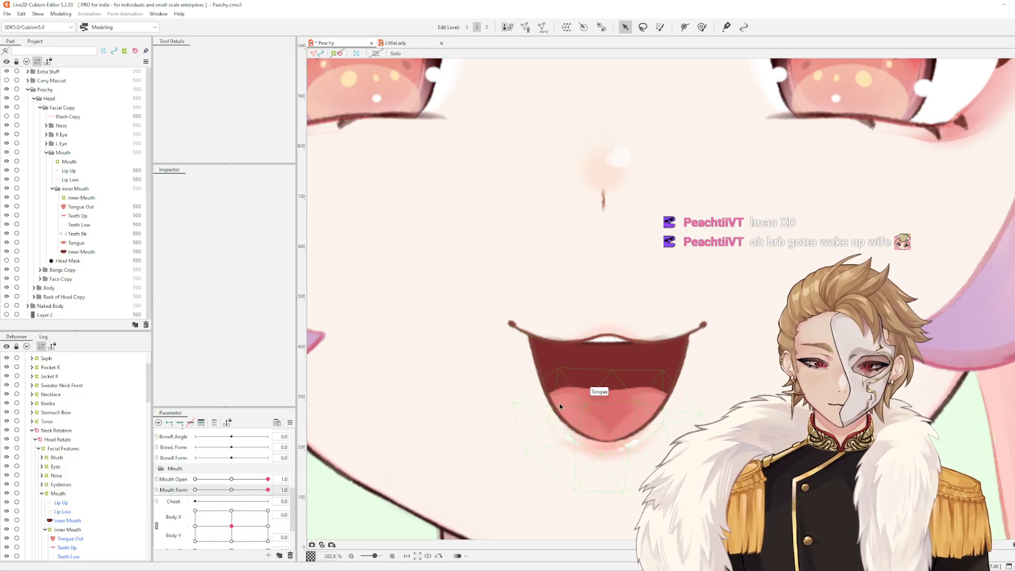
{"action": "left_click", "coordinate": [615, 442]}
{"action": "scroll", "coordinate": [617, 448], "scroll_direction": "up", "scroll_amount": 2}
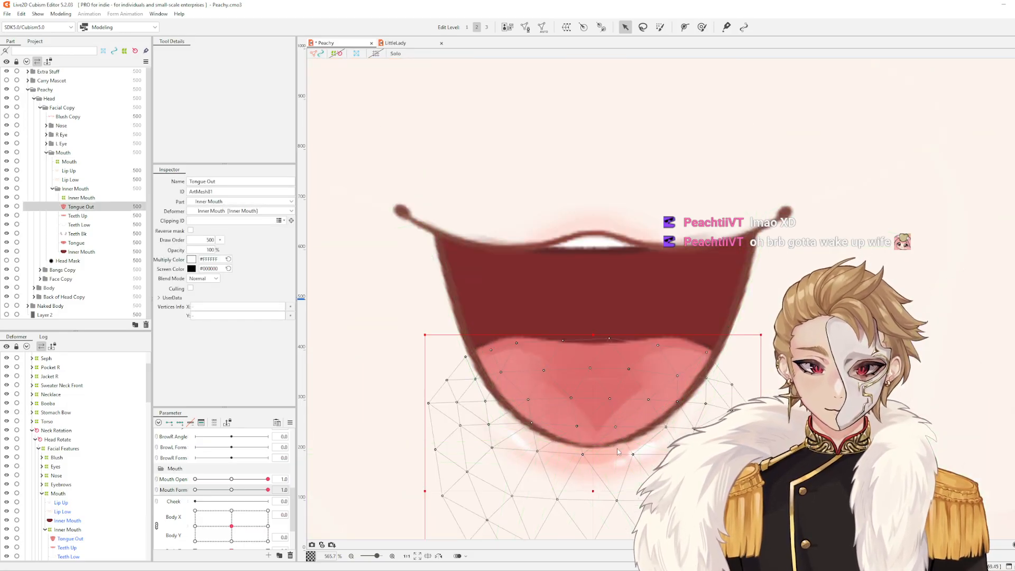
{"action": "left_click", "coordinate": [594, 446]}
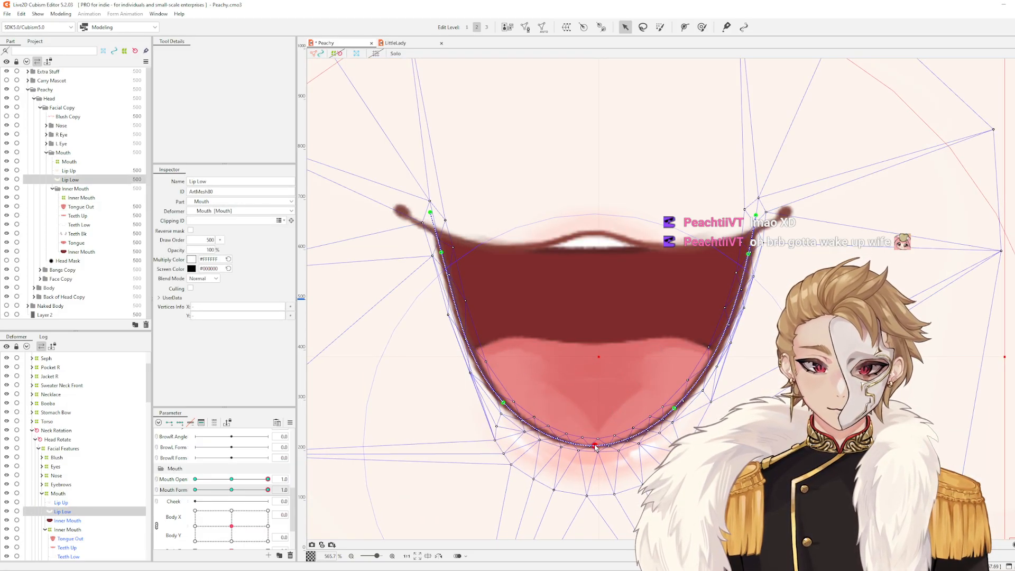
{"action": "left_click_drag", "start_coordinate": [677, 412], "coordinate": [679, 412]}
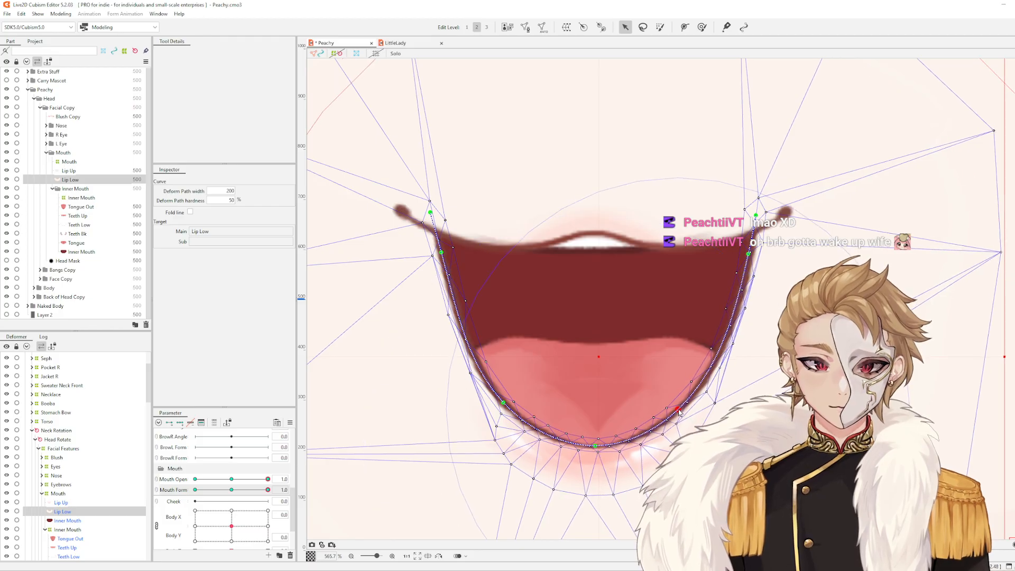
{"action": "key", "text": "Escape"}
Set Mouth Form to 0.0 while Mouth Open stays at 1.0 and check Lip Low's shape against Lip Up
{"action": "scroll", "coordinate": [716, 393], "scroll_direction": "down", "scroll_amount": 2}
{"action": "scroll", "coordinate": [742, 374], "scroll_direction": "up", "scroll_amount": 1}
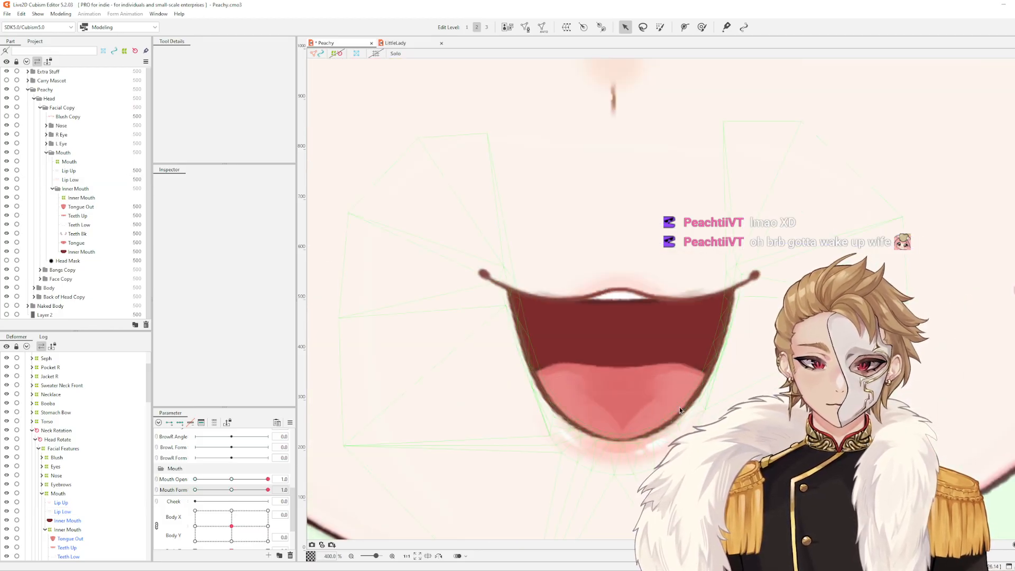
{"action": "left_click", "coordinate": [231, 492]}
{"action": "left_click_drag", "start_coordinate": [231, 494], "coordinate": [232, 493]}
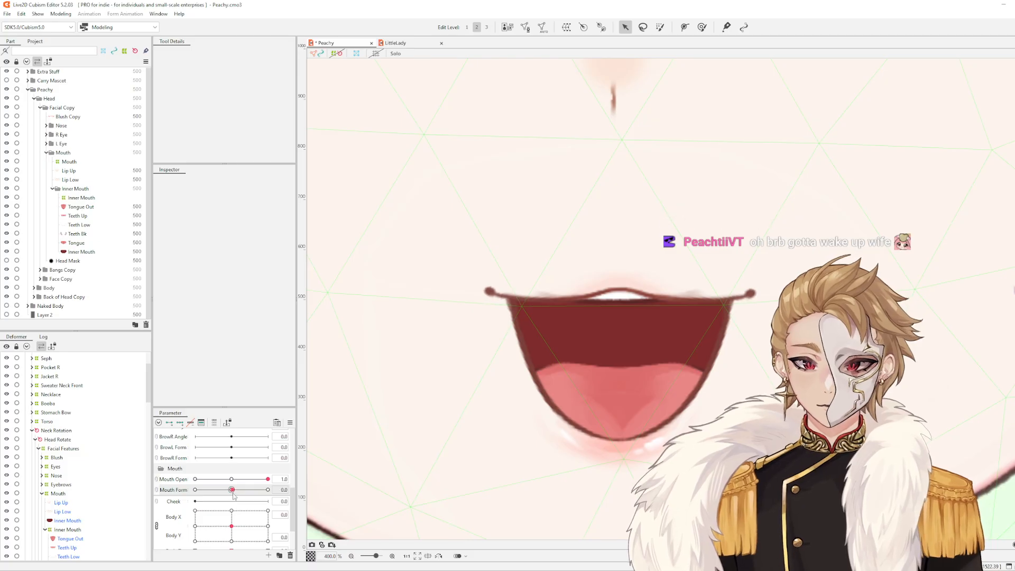
{"action": "left_click", "coordinate": [705, 384]}
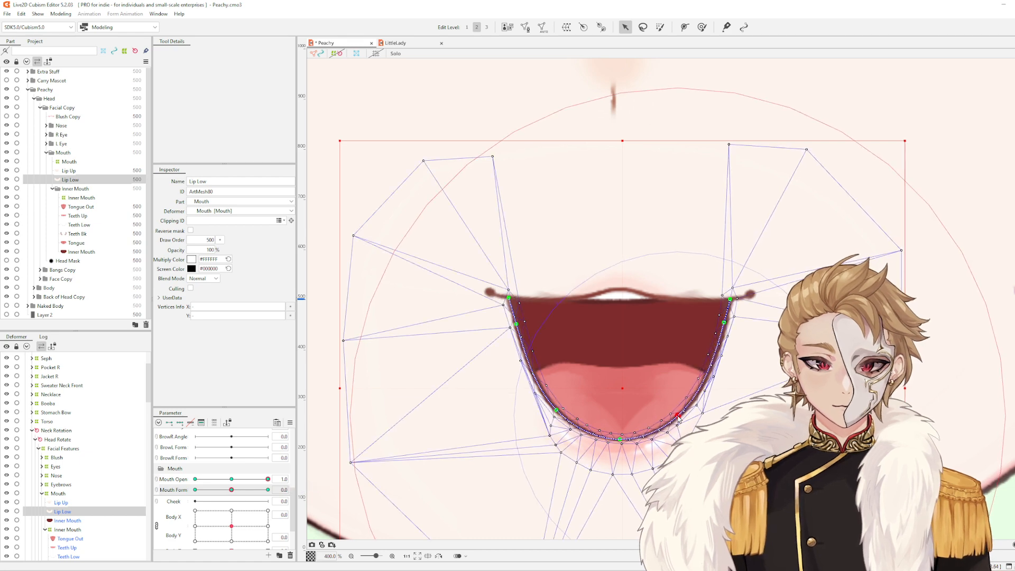
{"action": "left_click", "coordinate": [741, 396]}
{"action": "scroll", "coordinate": [741, 395], "scroll_direction": "down", "scroll_amount": 2}
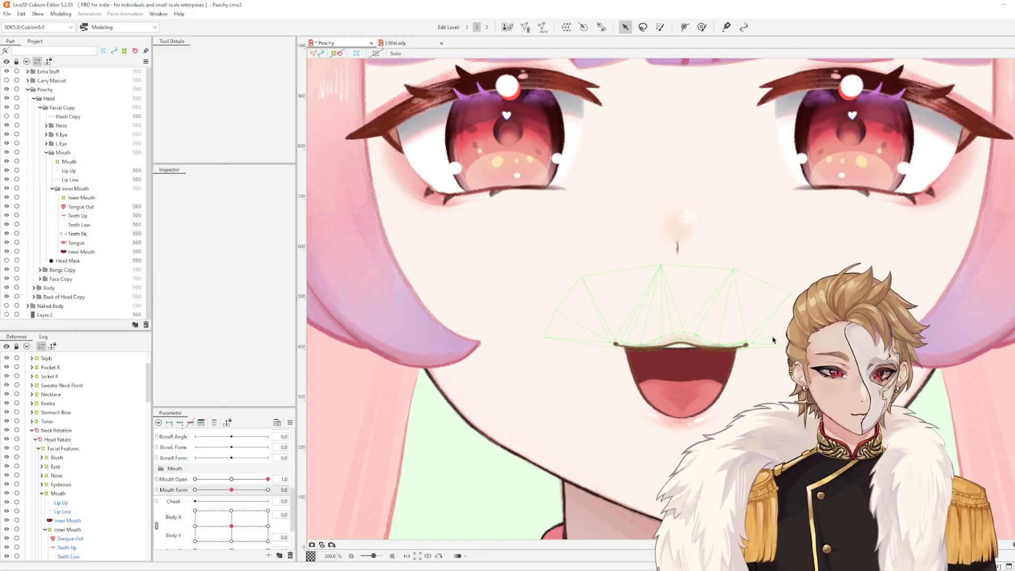
{"action": "scroll", "coordinate": [653, 428], "scroll_direction": "up", "scroll_amount": 2}
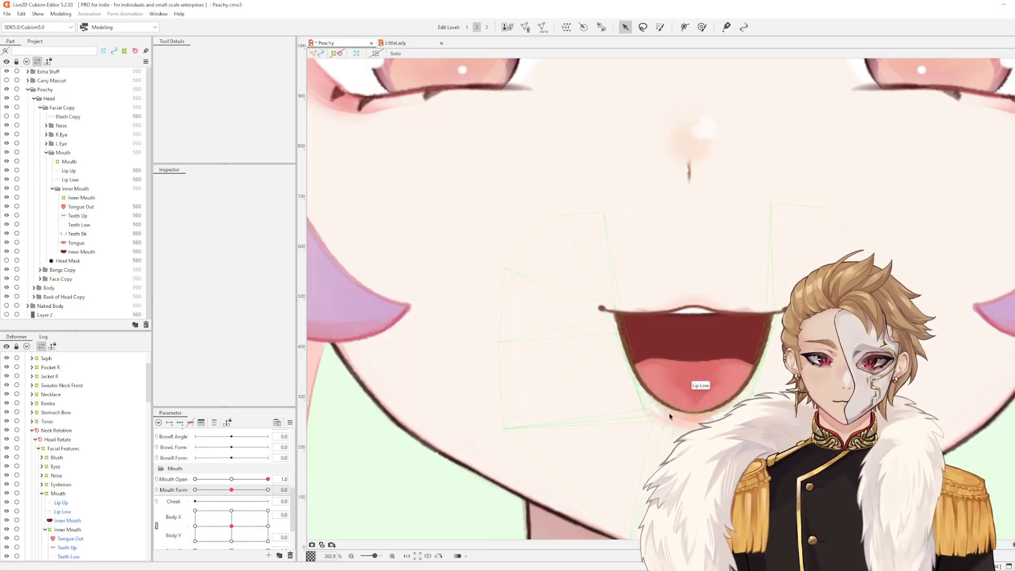
Raise the upper ends of Lip Low on both sides to meet Lip Up at Mouth Open 1.0 and Mouth Form 0.0
{"action": "left_click", "coordinate": [670, 416]}
{"action": "scroll", "coordinate": [643, 318], "scroll_direction": "up", "scroll_amount": 6}
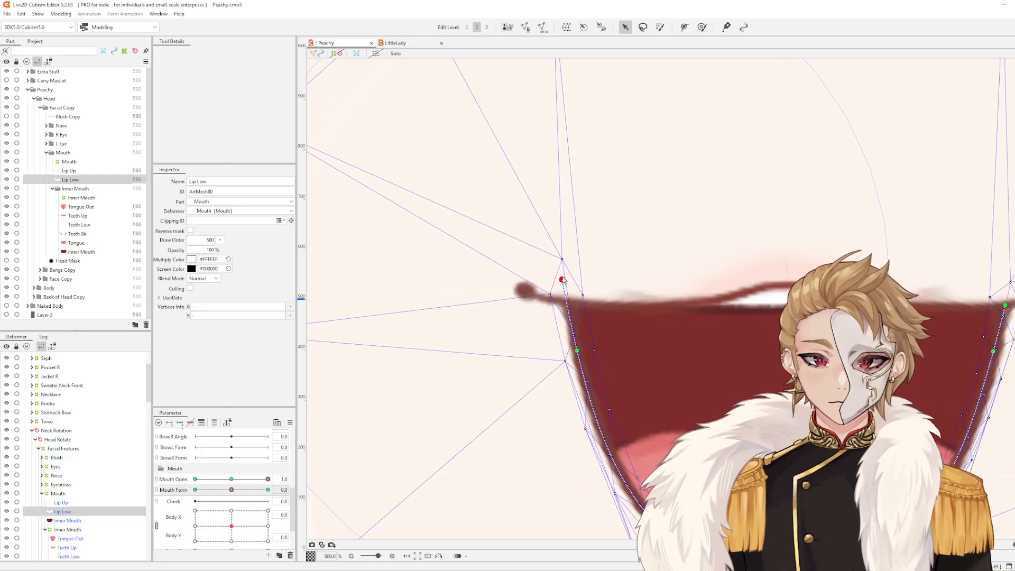
{"action": "left_click", "coordinate": [562, 279]}
{"action": "left_click_drag", "start_coordinate": [562, 279], "coordinate": [561, 273]}
{"action": "left_click_drag", "start_coordinate": [577, 350], "coordinate": [572, 328]}
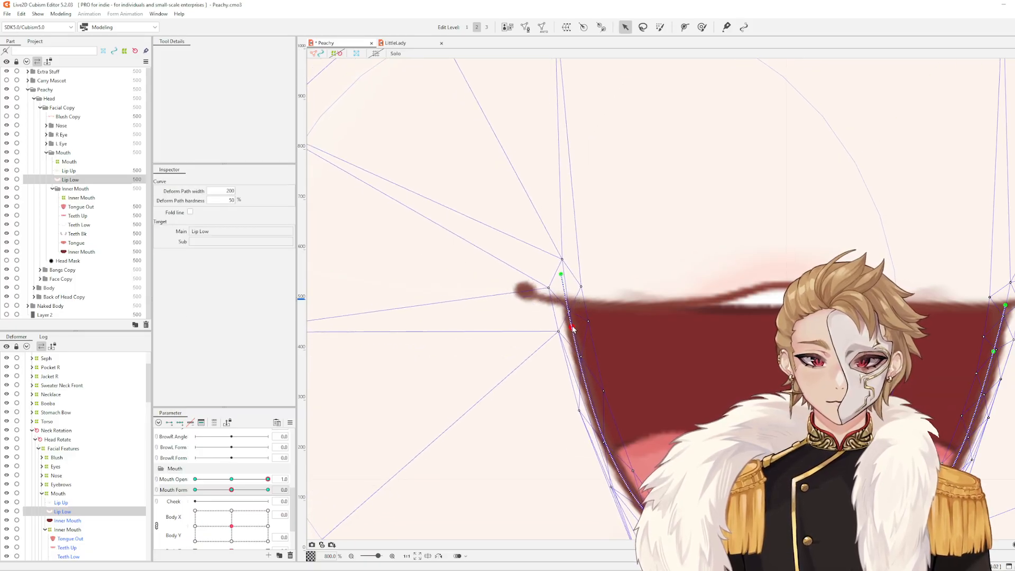
{"action": "left_click_drag", "start_coordinate": [761, 354], "coordinate": [538, 349]}
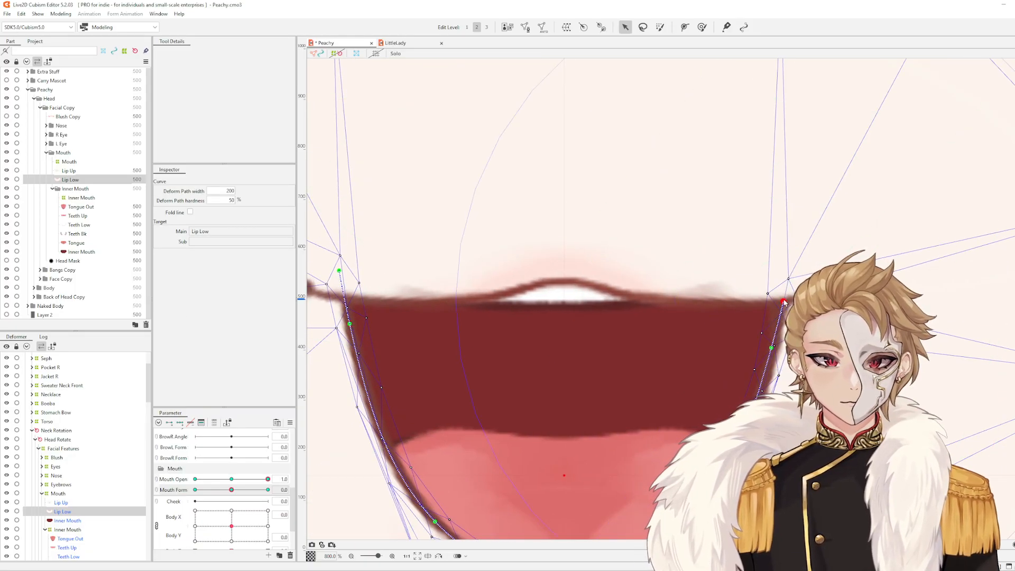
{"action": "left_click_drag", "start_coordinate": [785, 303], "coordinate": [783, 278]}
{"action": "left_click", "coordinate": [777, 327]}
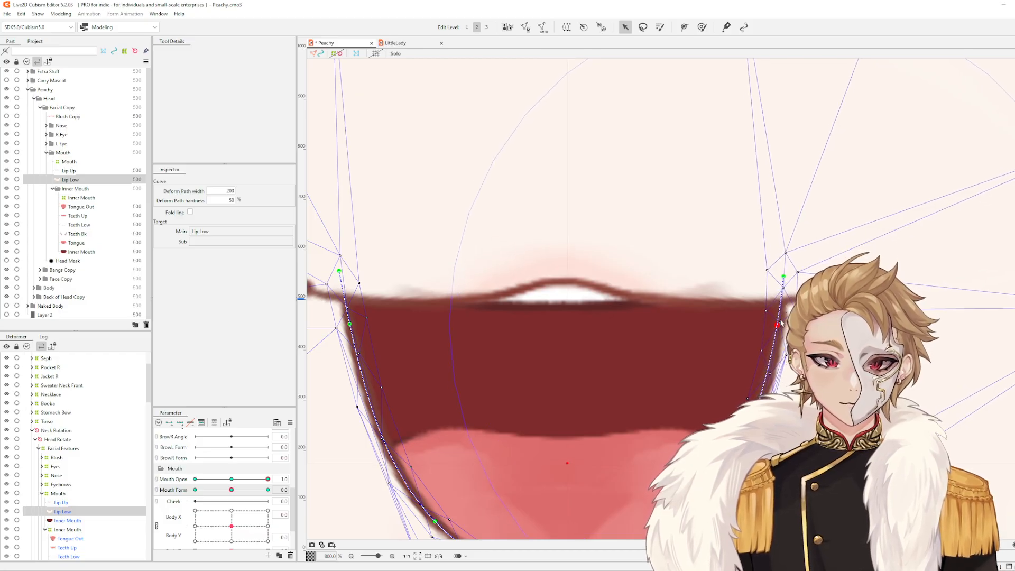
{"action": "scroll", "coordinate": [773, 291], "scroll_direction": "down", "scroll_amount": 2}
{"action": "key", "text": "Escape"}
{"action": "left_click_drag", "start_coordinate": [772, 290], "coordinate": [778, 248]}
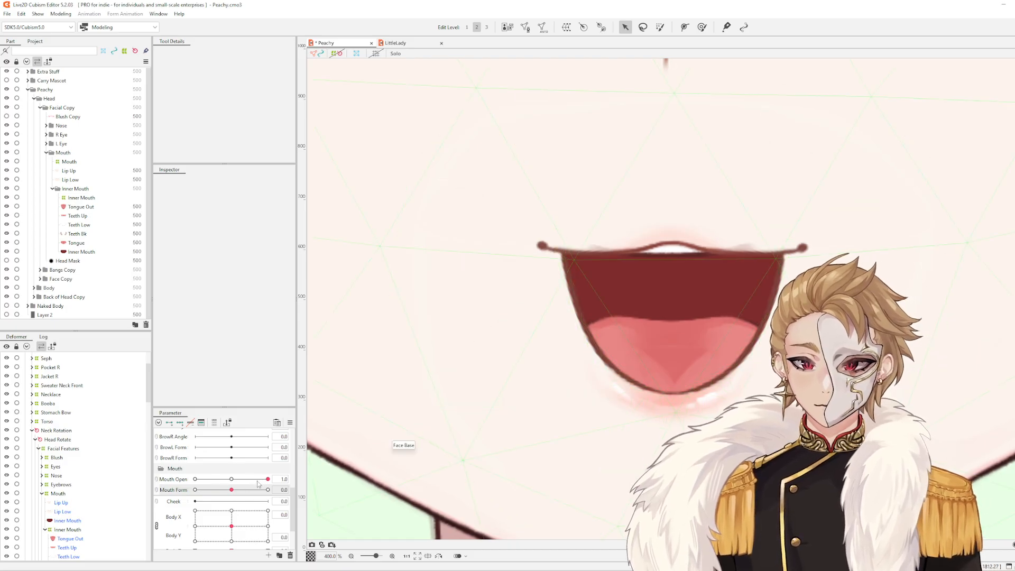
Set Mouth Open and Mouth Form to 1.0 and nudge Lip Up's deform path point right of centre slightly upward
{"action": "left_click_drag", "start_coordinate": [267, 479], "coordinate": [344, 483]}
{"action": "left_click_drag", "start_coordinate": [231, 489], "coordinate": [401, 473]}
{"action": "scroll", "coordinate": [597, 239], "scroll_direction": "up", "scroll_amount": 2}
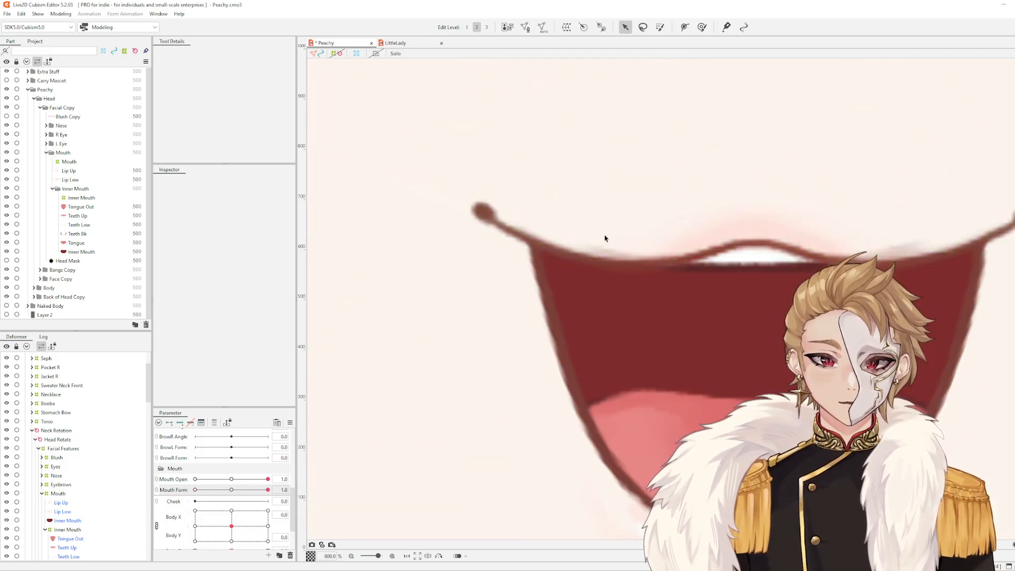
{"action": "scroll", "coordinate": [629, 229], "scroll_direction": "down", "scroll_amount": 5}
{"action": "scroll", "coordinate": [645, 215], "scroll_direction": "up", "scroll_amount": 3}
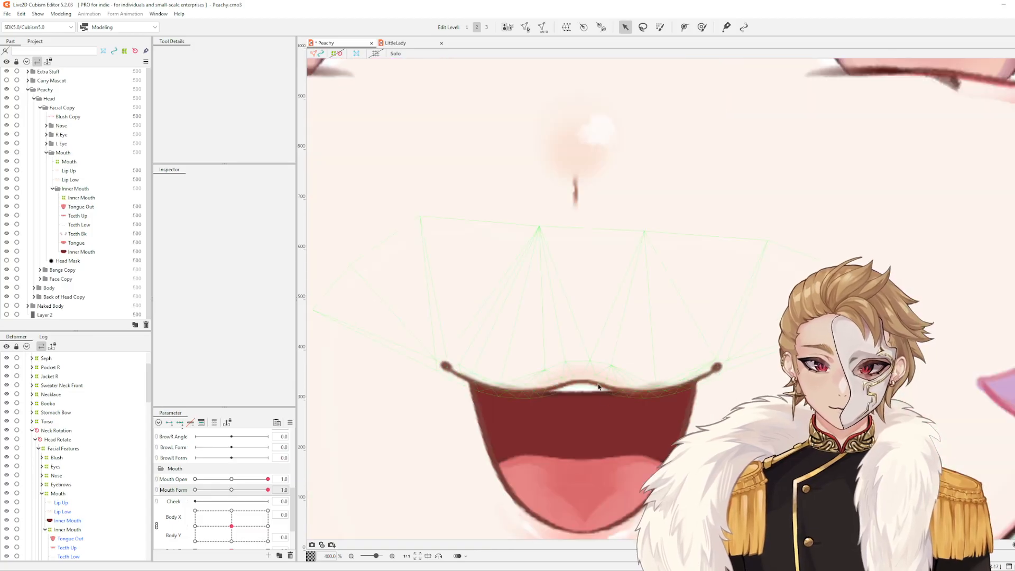
{"action": "left_click", "coordinate": [616, 392]}
{"action": "left_click_drag", "start_coordinate": [648, 393], "coordinate": [650, 388]}
{"action": "key", "text": "Escape"}
Check the adjusted open smile on the whole face and across the Mouth Open range at Mouth Form 1.0
{"action": "scroll", "coordinate": [610, 379], "scroll_direction": "down", "scroll_amount": 1}
{"action": "scroll", "coordinate": [668, 336], "scroll_direction": "down", "scroll_amount": 3}
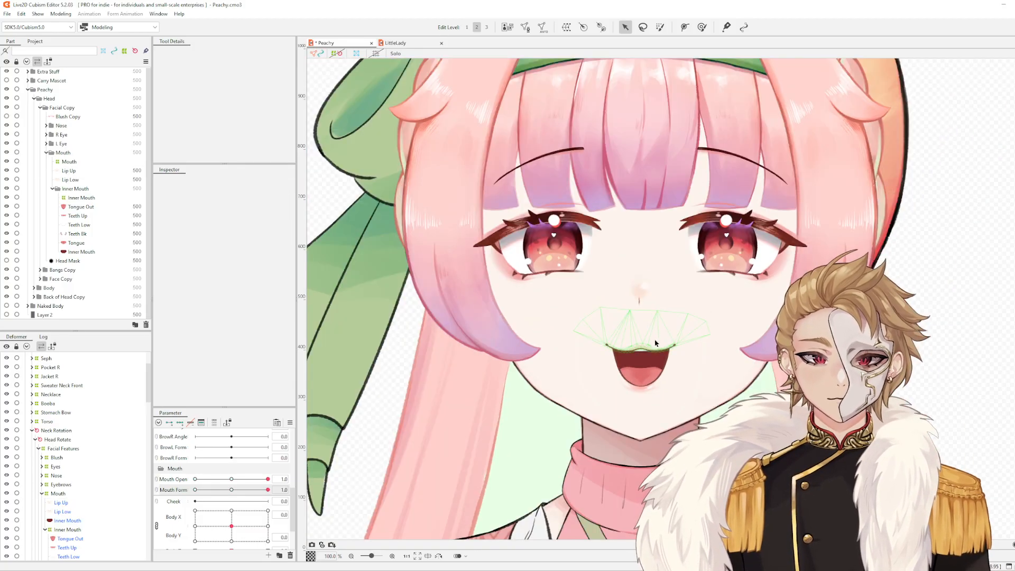
{"action": "scroll", "coordinate": [643, 351], "scroll_direction": "up", "scroll_amount": 3}
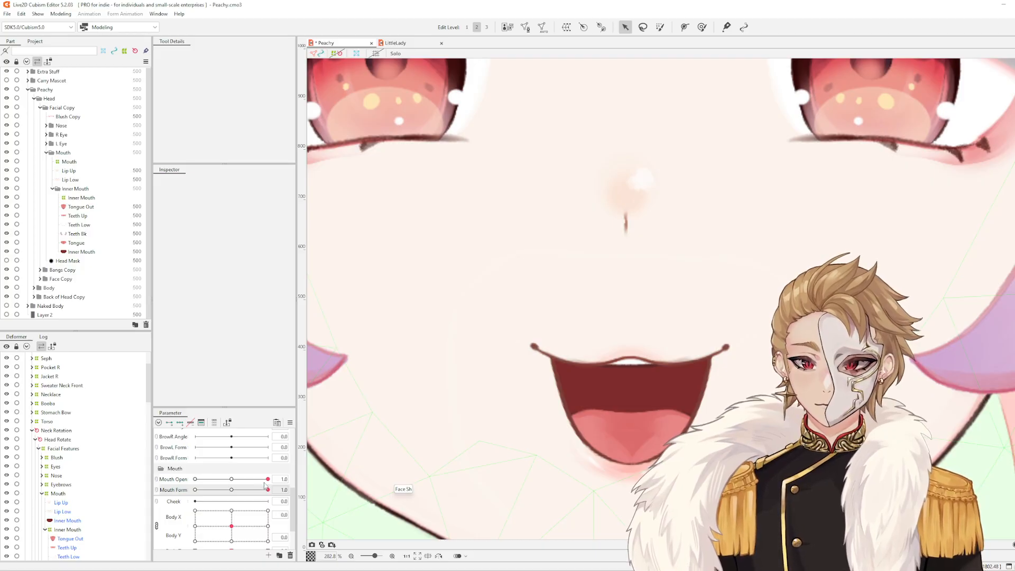
{"action": "left_click_drag", "start_coordinate": [267, 479], "coordinate": [292, 498]}
{"action": "scroll", "coordinate": [599, 335], "scroll_direction": "up", "scroll_amount": 2}
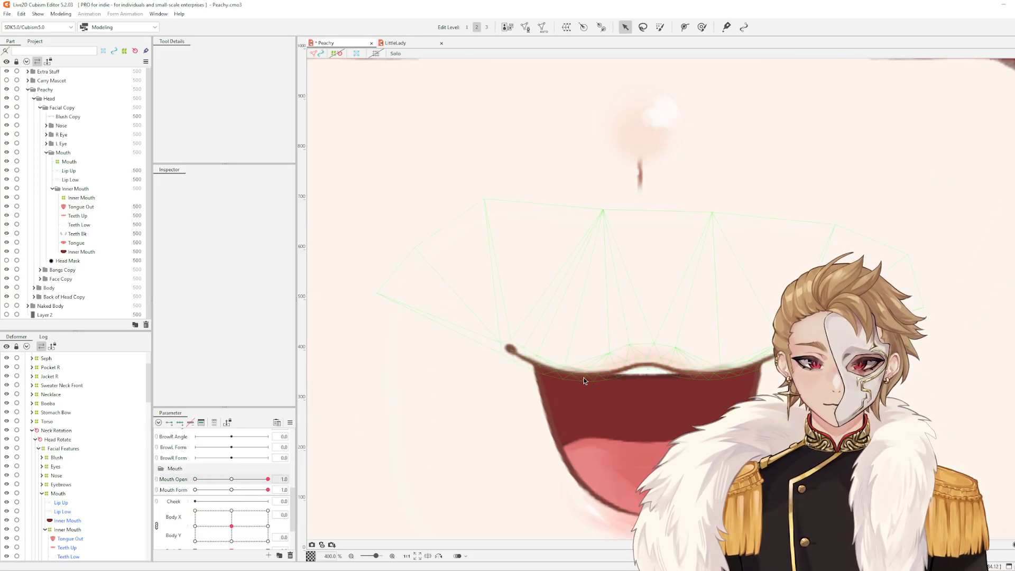
Nudge Lip Up's left end outward and reshape both corner tips with the Deform Brush at Mouth Open 1.0 and Mouth Form 1.0
{"action": "left_click", "coordinate": [506, 347]}
{"action": "left_click", "coordinate": [506, 347]}
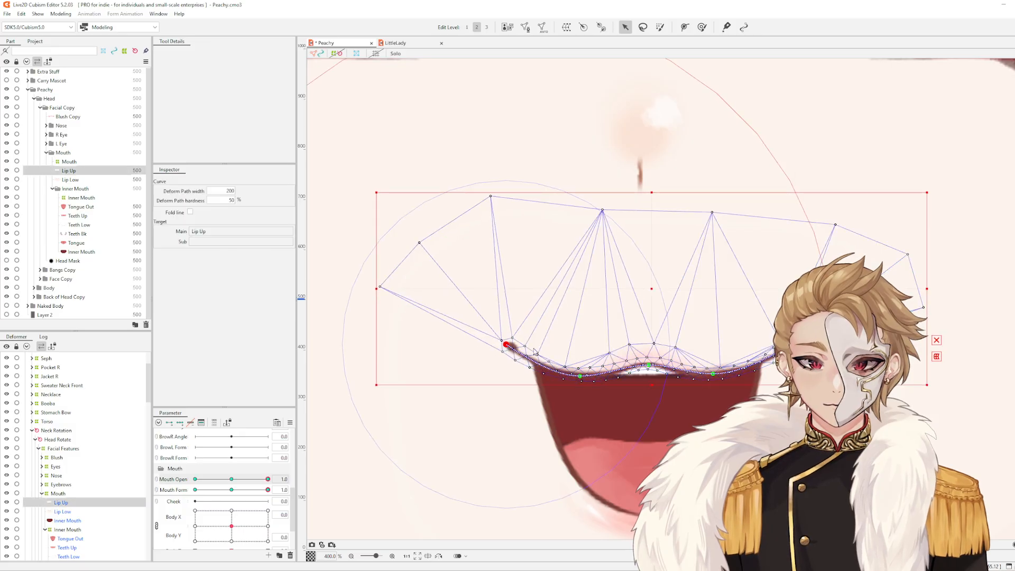
{"action": "scroll", "coordinate": [439, 295], "scroll_direction": "up", "scroll_amount": 4}
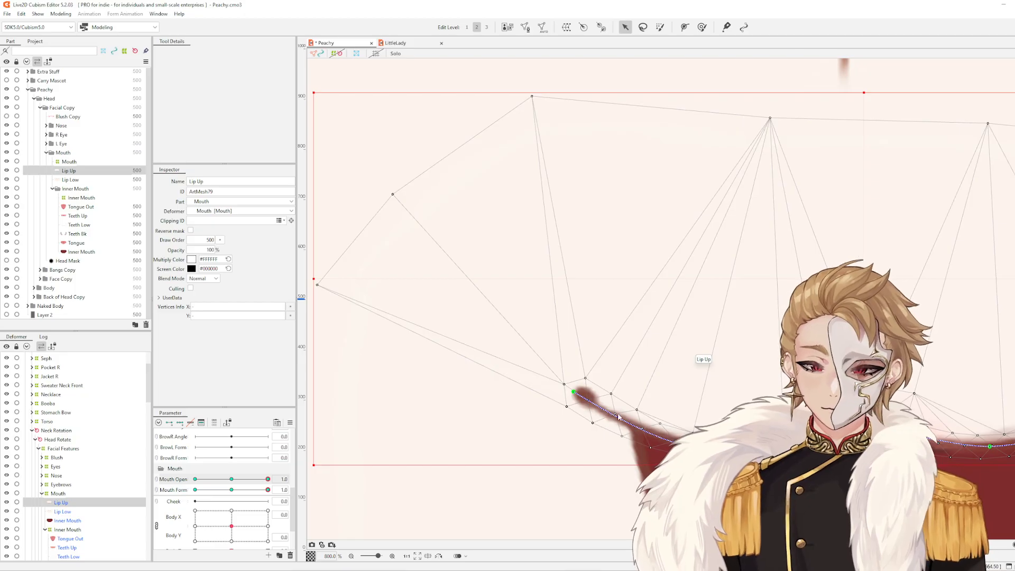
{"action": "key", "text": "b"}
{"action": "left_click_drag", "start_coordinate": [560, 389], "coordinate": [589, 386]}
{"action": "scroll", "coordinate": [674, 347], "scroll_direction": "down", "scroll_amount": 4}
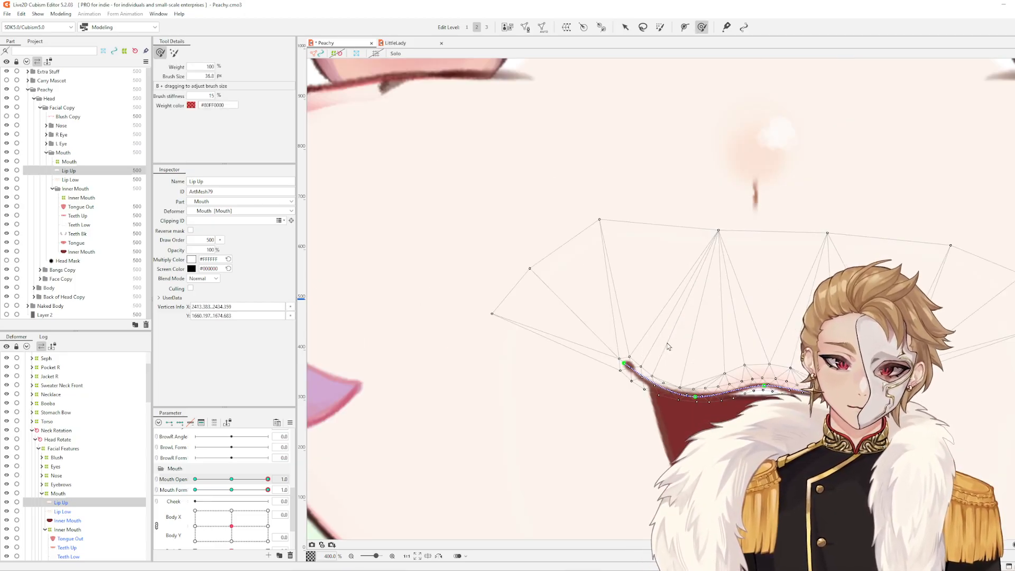
{"action": "left_click_drag", "start_coordinate": [841, 320], "coordinate": [617, 335]}
{"action": "scroll", "coordinate": [665, 373], "scroll_direction": "up", "scroll_amount": 6}
{"action": "mouse_move", "coordinate": [701, 404]}
{"action": "left_mouse_down"}
{"action": "mouse_move", "coordinate": [693, 397]}
{"action": "mouse_move", "coordinate": [717, 375]}
{"action": "left_mouse_up"}
{"action": "scroll", "coordinate": [739, 361], "scroll_direction": "down", "scroll_amount": 3}
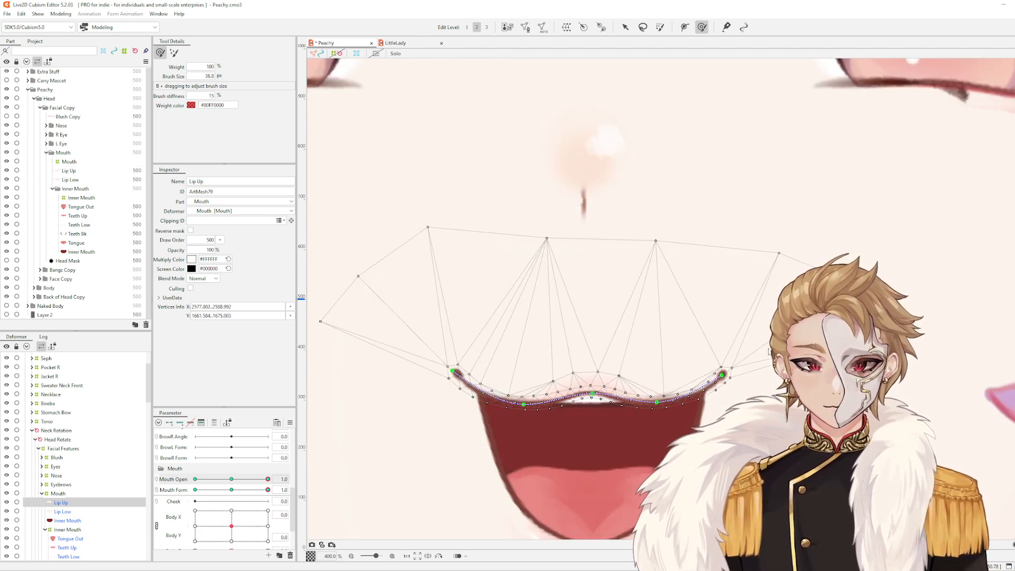
{"action": "key", "text": "Escape"}
Place a horizontal guide line level with the mouth corners to compare their heights
{"action": "scroll", "coordinate": [769, 346], "scroll_direction": "down", "scroll_amount": 2}
{"action": "scroll", "coordinate": [634, 312], "scroll_direction": "up", "scroll_amount": 2}
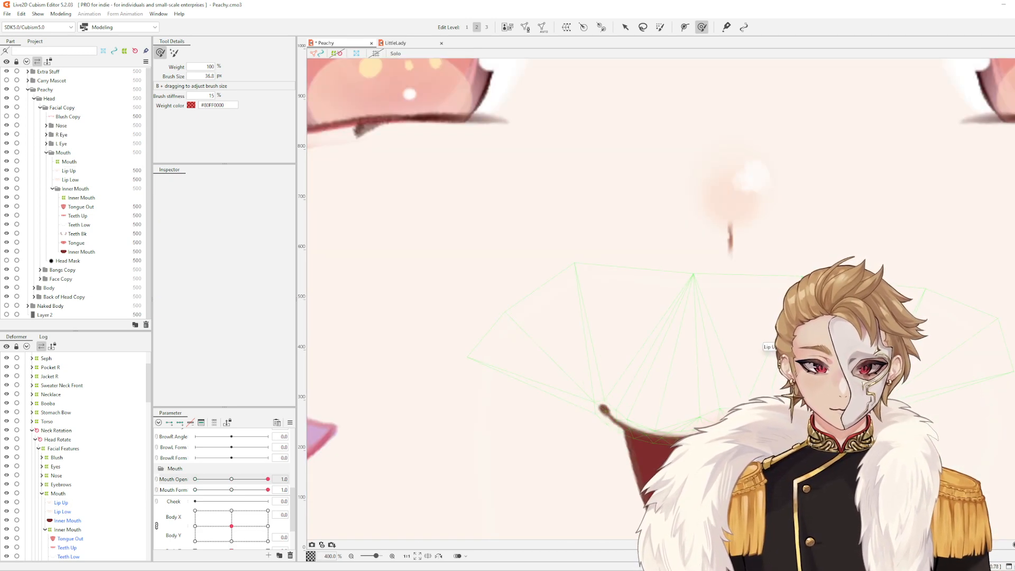
{"action": "right_click", "coordinate": [801, 371]}
{"action": "key", "text": "Escape"}
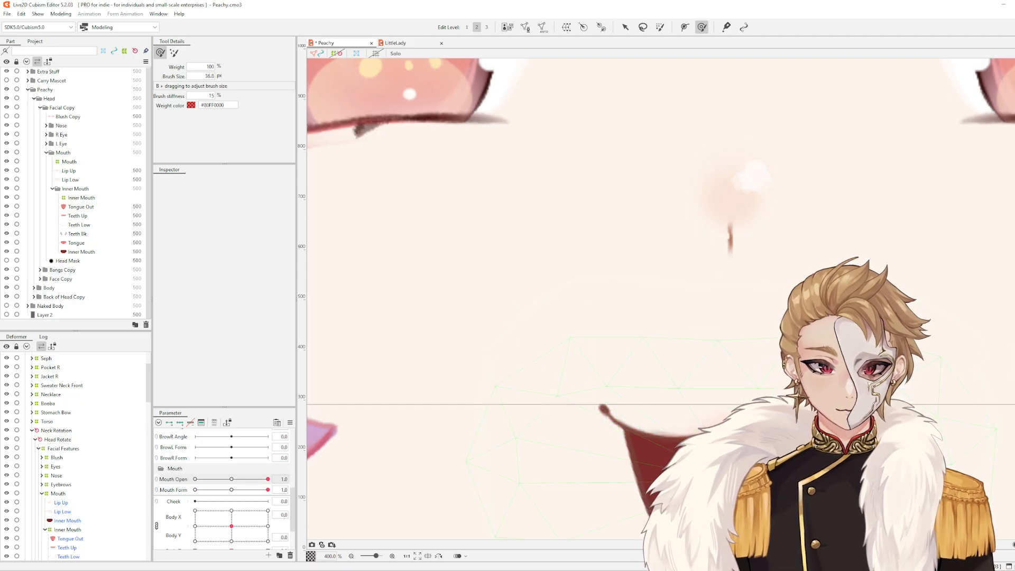
{"action": "scroll", "coordinate": [777, 256], "scroll_direction": "down", "scroll_amount": 3}
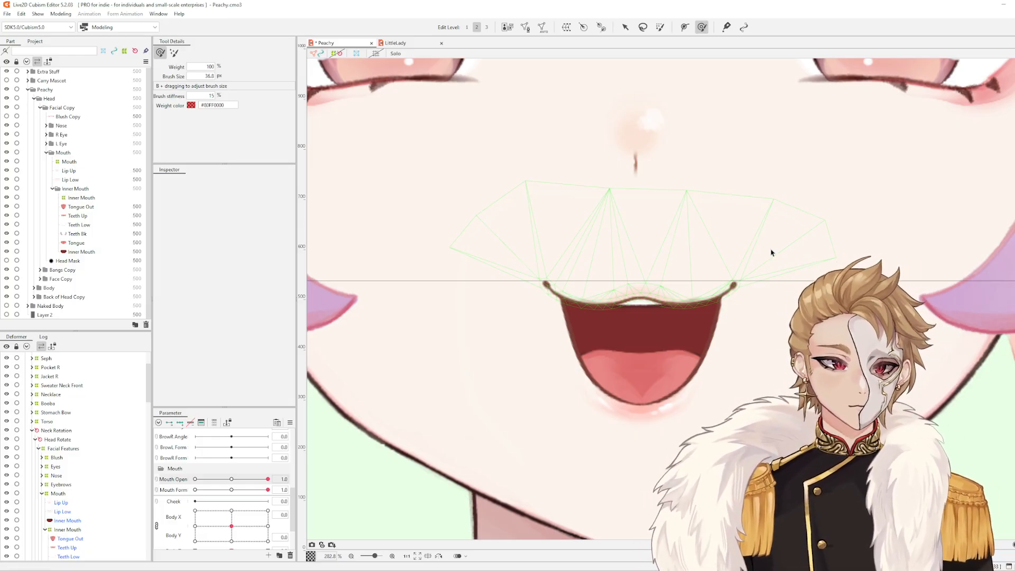
{"action": "left_click_drag", "start_coordinate": [728, 244], "coordinate": [703, 219]}
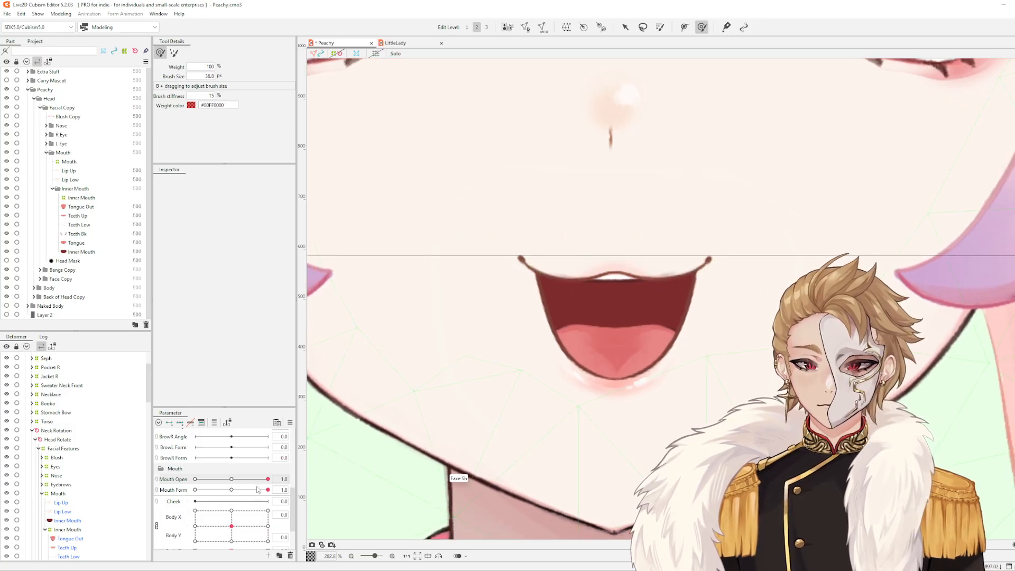
Check both lips against the guide line while sweeping Mouth Open with Mouth Form at 1.0
{"action": "left_click_drag", "start_coordinate": [267, 479], "coordinate": [333, 490]}
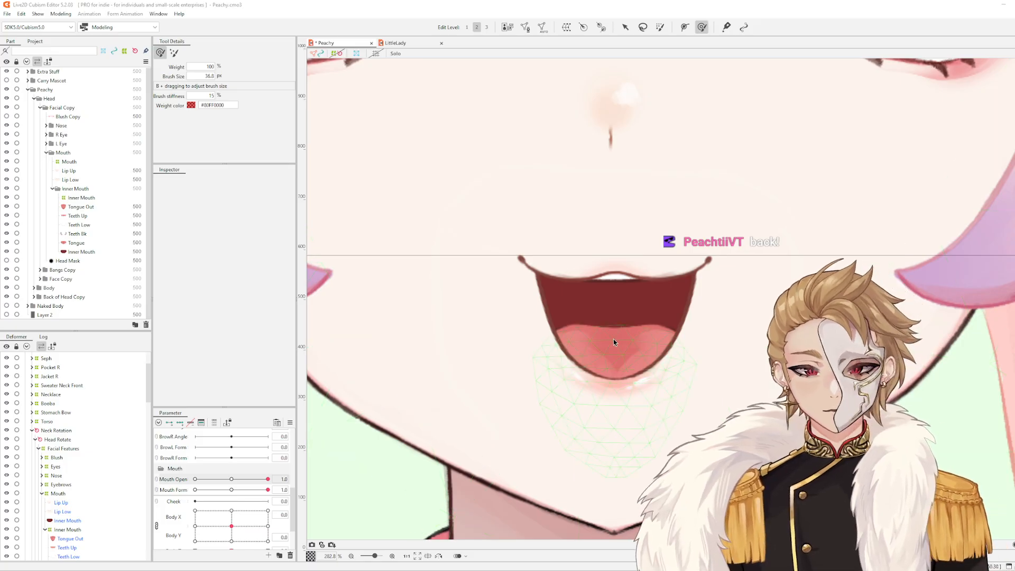
{"action": "scroll", "coordinate": [613, 342], "scroll_direction": "down", "scroll_amount": 3}
{"action": "scroll", "coordinate": [635, 335], "scroll_direction": "up", "scroll_amount": 2}
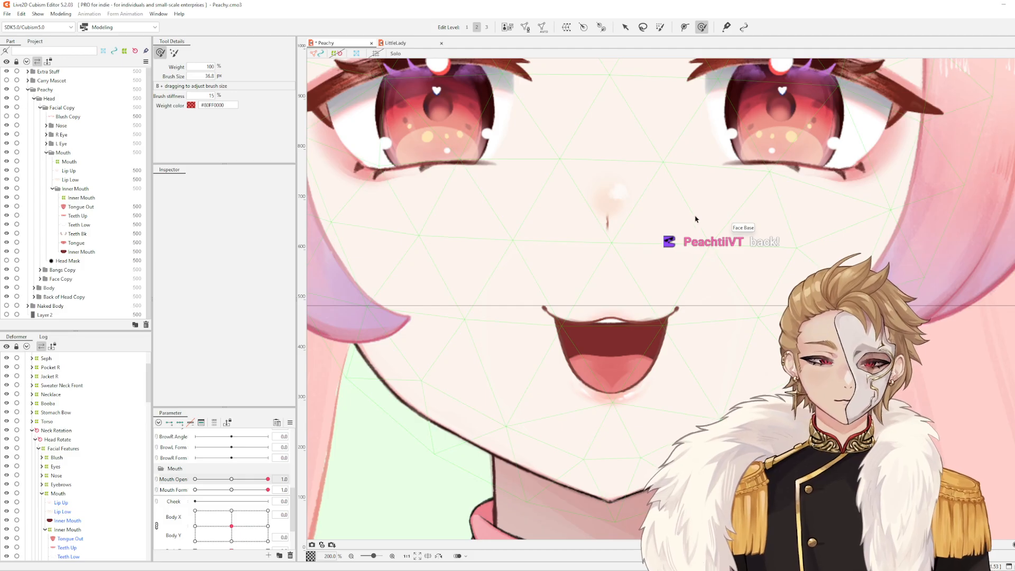
{"action": "scroll", "coordinate": [696, 218], "scroll_direction": "up", "scroll_amount": 1}
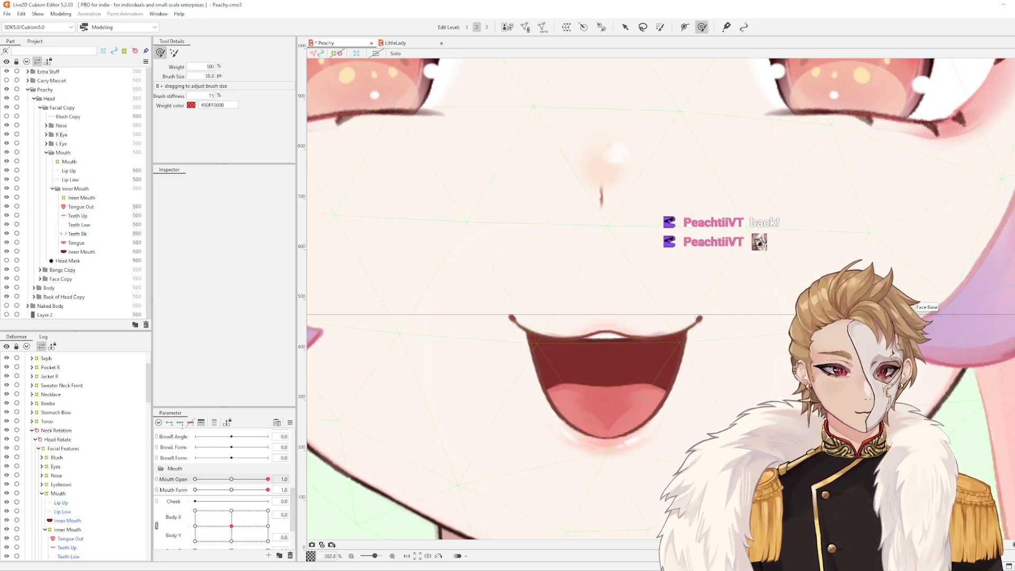
{"action": "left_click_drag", "start_coordinate": [783, 292], "coordinate": [770, 283]}
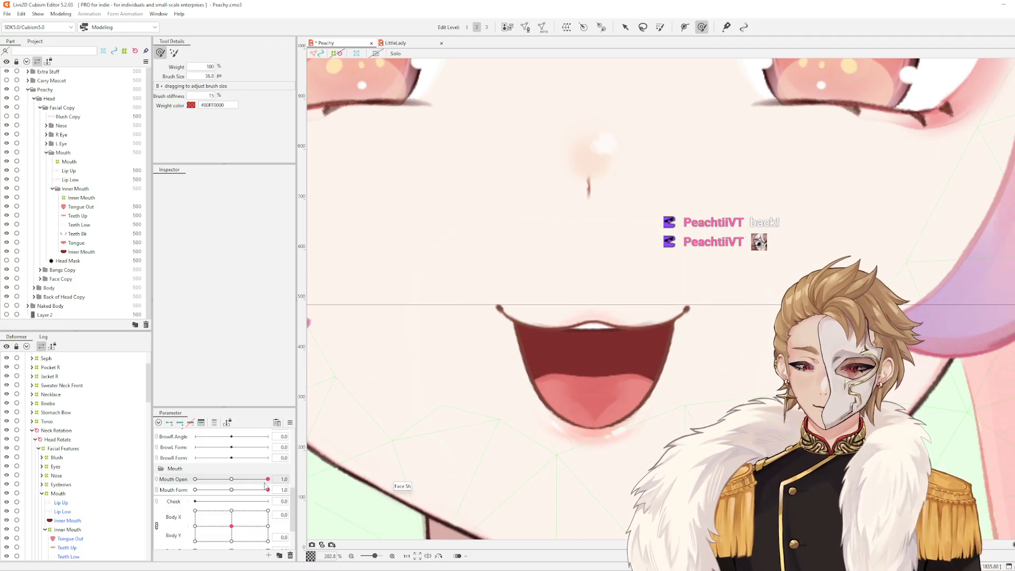
{"action": "left_click_drag", "start_coordinate": [267, 479], "coordinate": [293, 477]}
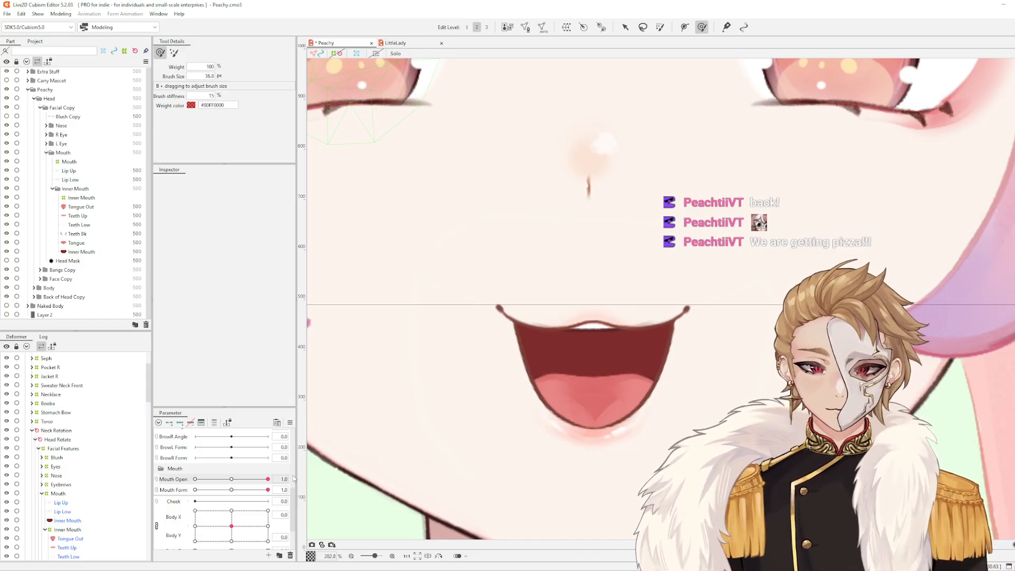
Set Mouth Open to 0.5 and inspect Lip Up's keyform with Mouth Form at 1.0
{"action": "left_click_drag", "start_coordinate": [268, 479], "coordinate": [232, 483]}
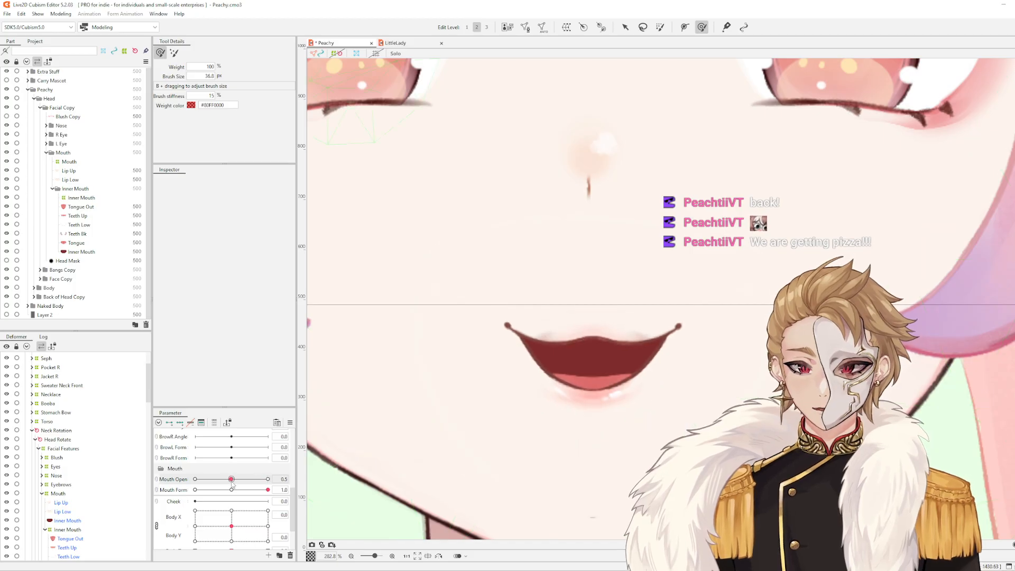
{"action": "left_click", "coordinate": [590, 335]}
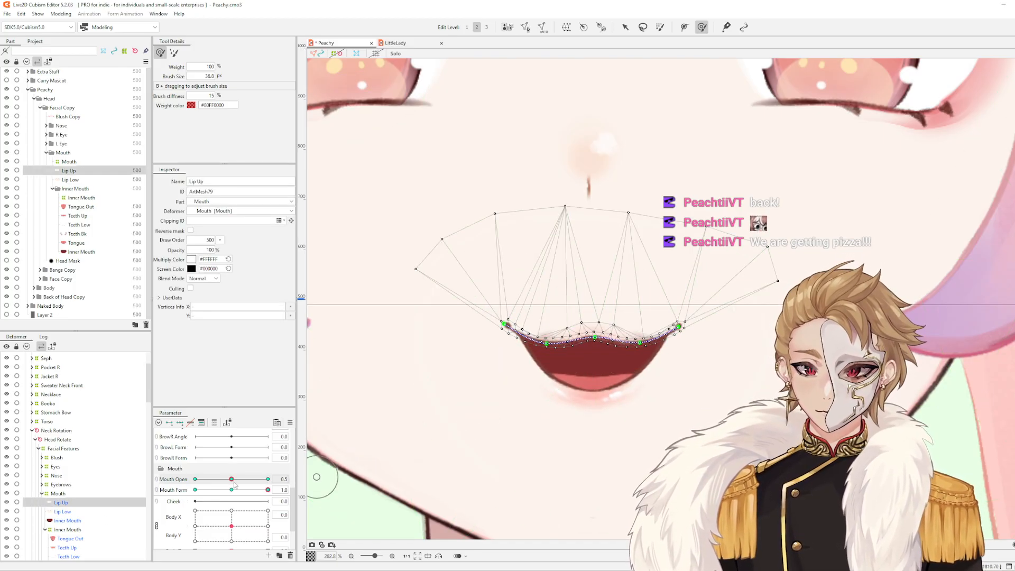
{"action": "left_click", "coordinate": [242, 478]}
{"action": "left_click", "coordinate": [232, 479]}
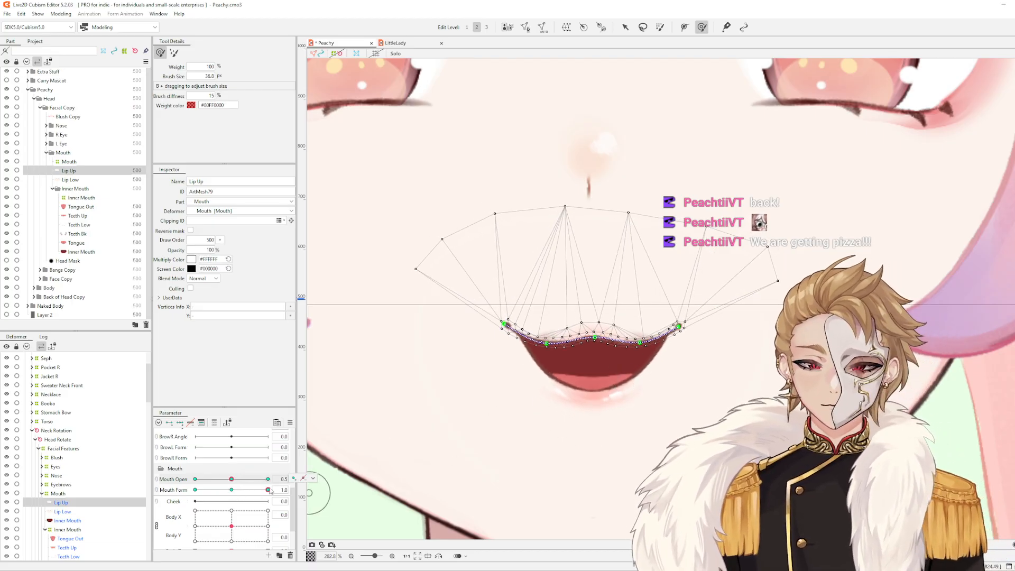
{"action": "left_click", "coordinate": [233, 489]}
{"action": "left_click", "coordinate": [268, 489]}
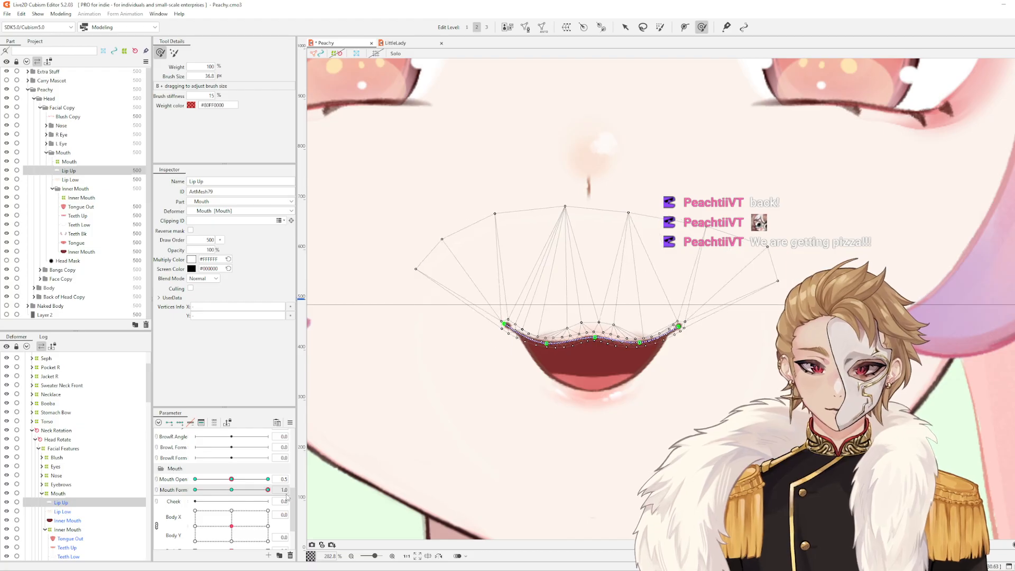
Pull Lip Low's left end path points inward to steepen that corner at Mouth Open 0.5 and Mouth Form 1.0
{"action": "scroll", "coordinate": [510, 373], "scroll_direction": "up", "scroll_amount": 3}
{"action": "scroll", "coordinate": [599, 363], "scroll_direction": "down", "scroll_amount": 1}
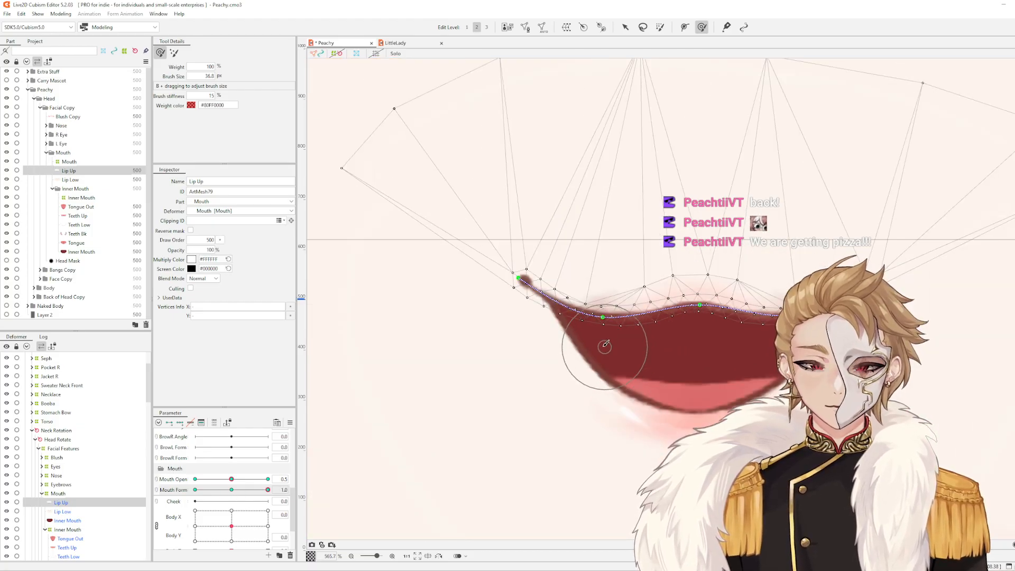
{"action": "scroll", "coordinate": [601, 347], "scroll_direction": "up", "scroll_amount": 1}
{"action": "key", "text": "Escape"}
{"action": "left_click", "coordinate": [597, 388]}
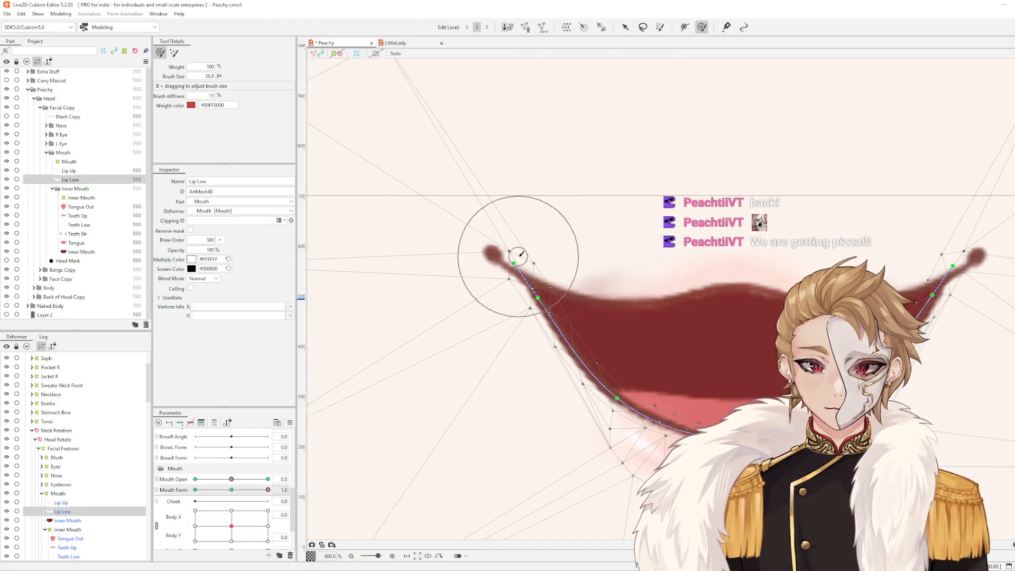
{"action": "key", "text": "v"}
{"action": "left_click_drag", "start_coordinate": [513, 264], "coordinate": [531, 258]}
{"action": "scroll", "coordinate": [919, 287], "scroll_direction": "up", "scroll_amount": 1}
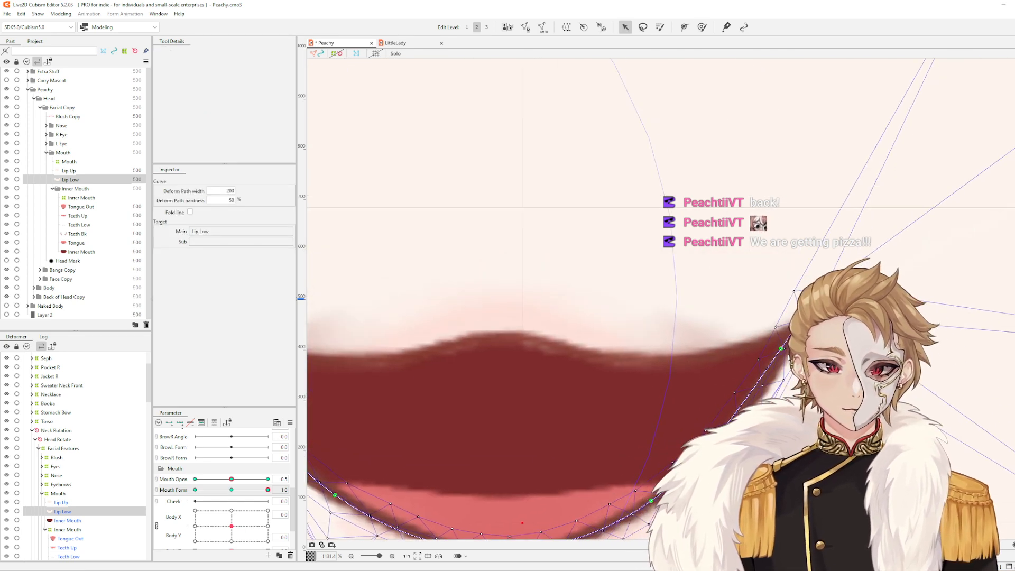
Move Lip Low's two right end path points inward so the right corner curves steeply upward like the left
{"action": "left_click_drag", "start_coordinate": [808, 308], "coordinate": [780, 299]}
{"action": "left_click_drag", "start_coordinate": [780, 348], "coordinate": [737, 305]}
{"action": "key", "text": "Escape"}
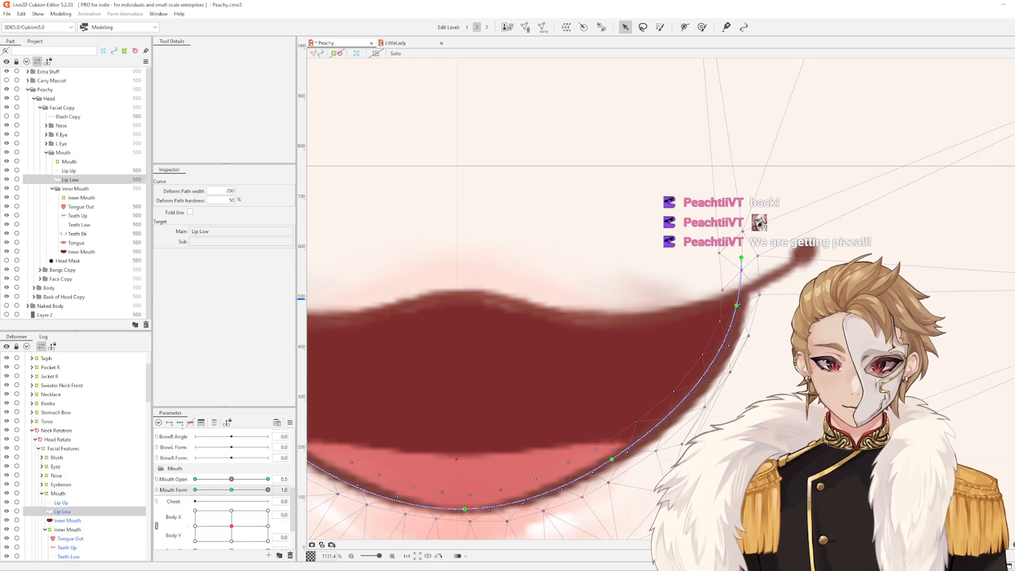
{"action": "left_click", "coordinate": [666, 494]}
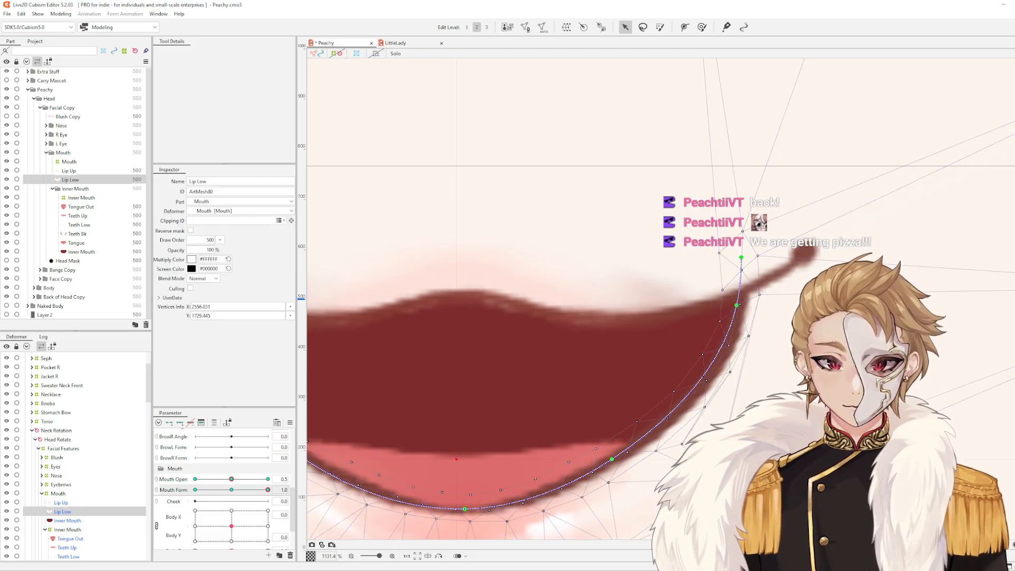
Check Lip Low's curve on both sides, sweeping Mouth Form from 1.0 to -0.4 with Mouth Open at 0.5
{"action": "scroll", "coordinate": [901, 490], "scroll_direction": "down", "scroll_amount": 3}
{"action": "scroll", "coordinate": [848, 501], "scroll_direction": "up", "scroll_amount": 5}
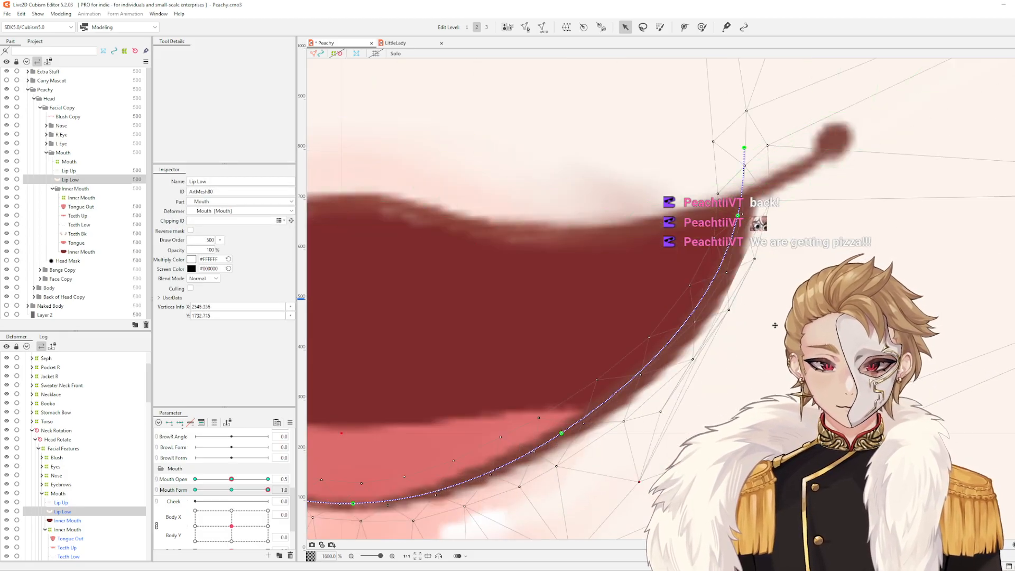
{"action": "scroll", "coordinate": [717, 388], "scroll_direction": "down", "scroll_amount": 2}
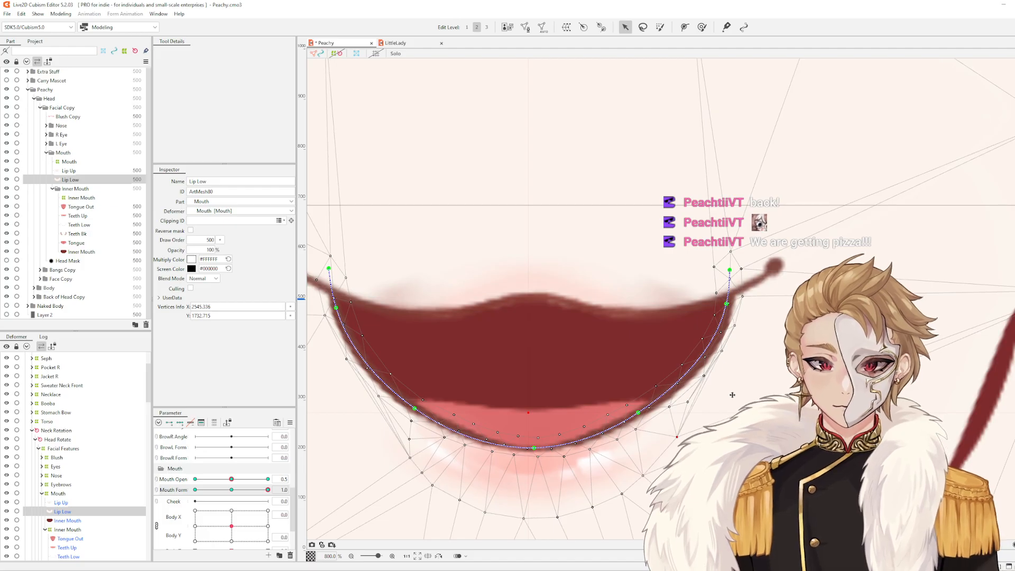
{"action": "scroll", "coordinate": [732, 395], "scroll_direction": "down", "scroll_amount": 2}
{"action": "scroll", "coordinate": [774, 361], "scroll_direction": "up", "scroll_amount": 1}
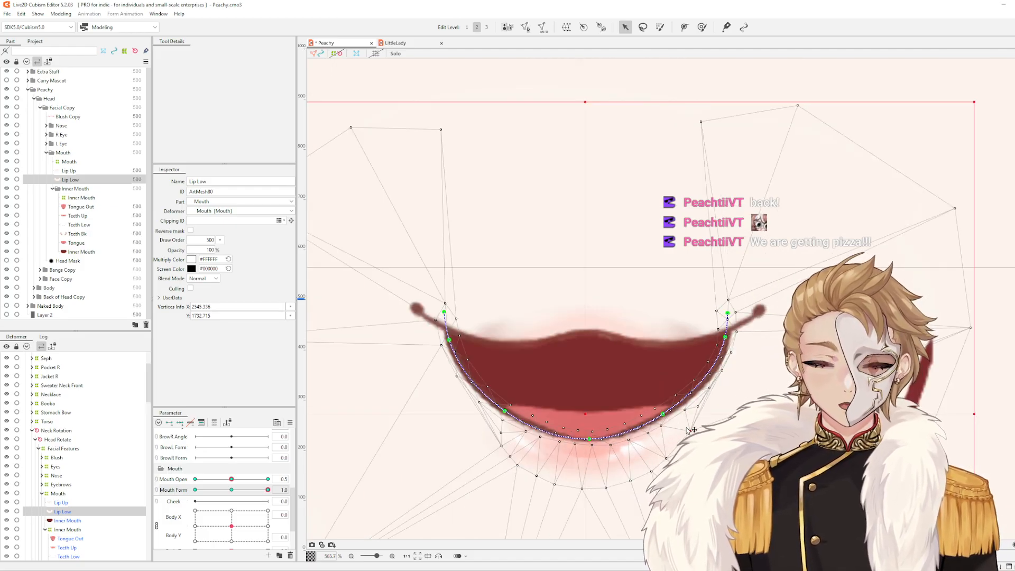
{"action": "left_click_drag", "start_coordinate": [267, 491], "coordinate": [220, 502]}
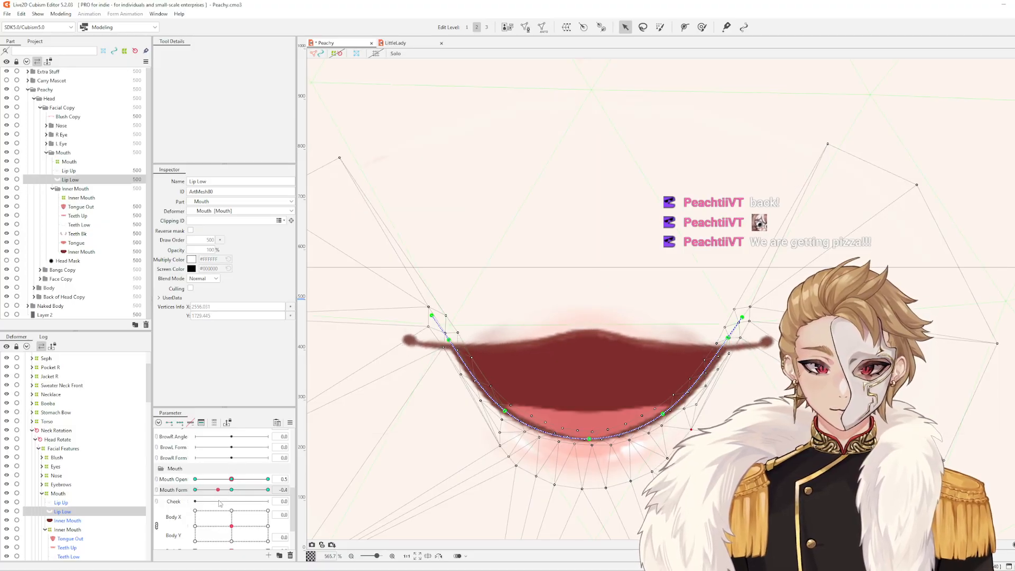
In the Lip Low mesh, erase the overlapping edges outside the lip's right side and connect that gap's vertex to the outer boundary
{"action": "scroll", "coordinate": [759, 404], "scroll_direction": "up", "scroll_amount": 1}
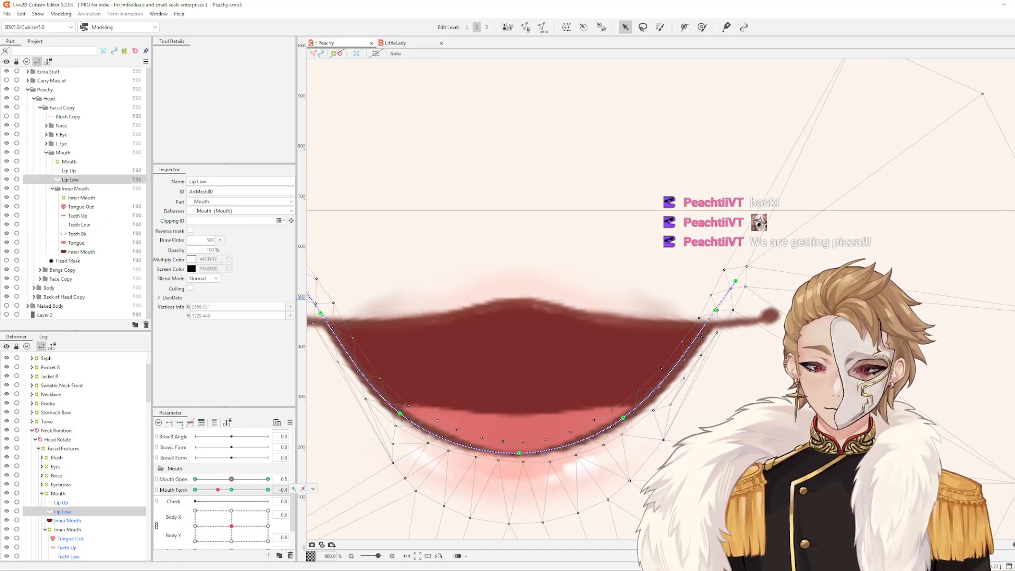
{"action": "key", "text": "ctrl+e"}
{"action": "left_click", "coordinate": [220, 54]}
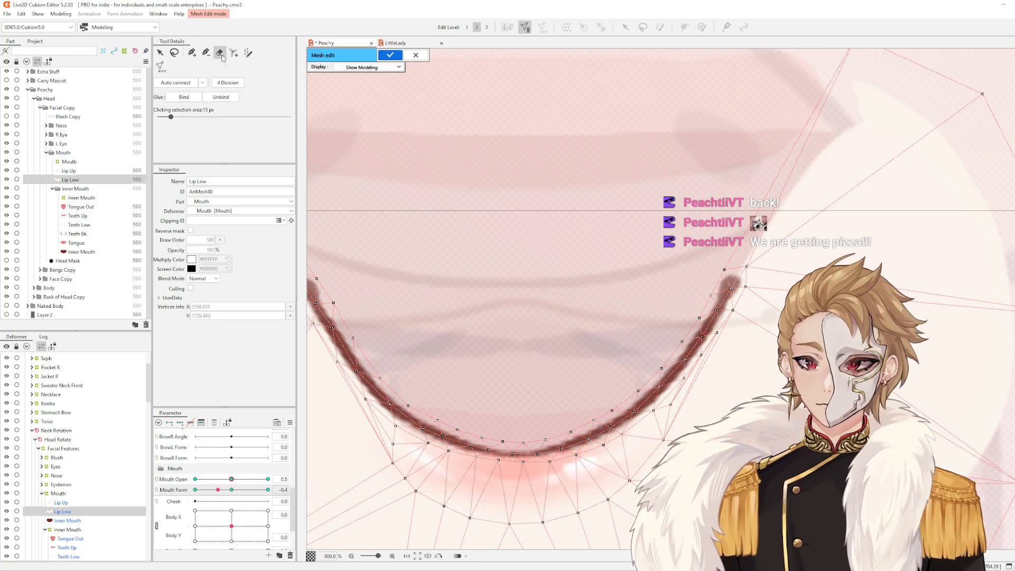
{"action": "left_click", "coordinate": [220, 52]}
{"action": "scroll", "coordinate": [713, 406], "scroll_direction": "up", "scroll_amount": 2}
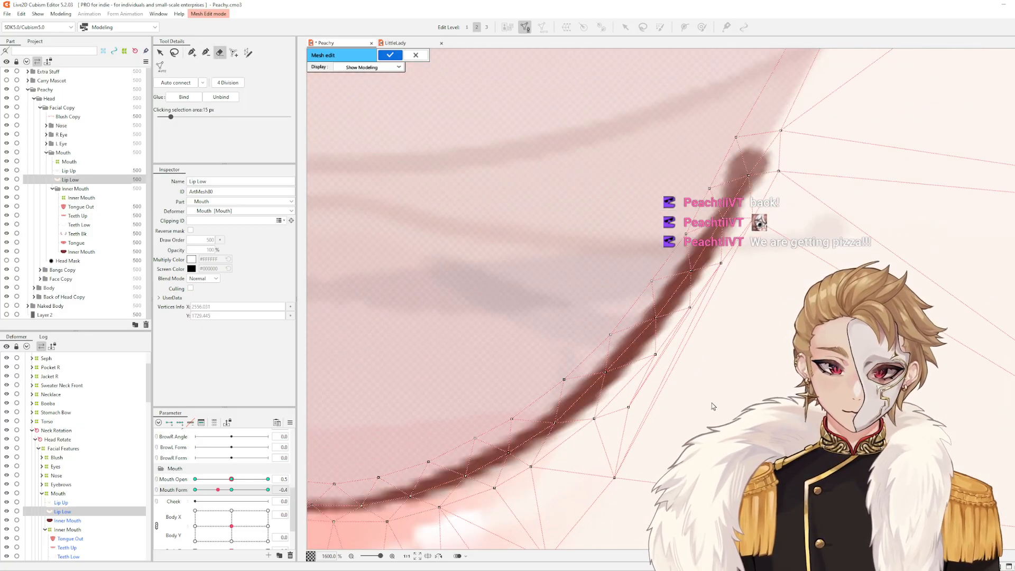
{"action": "left_click", "coordinate": [669, 364]}
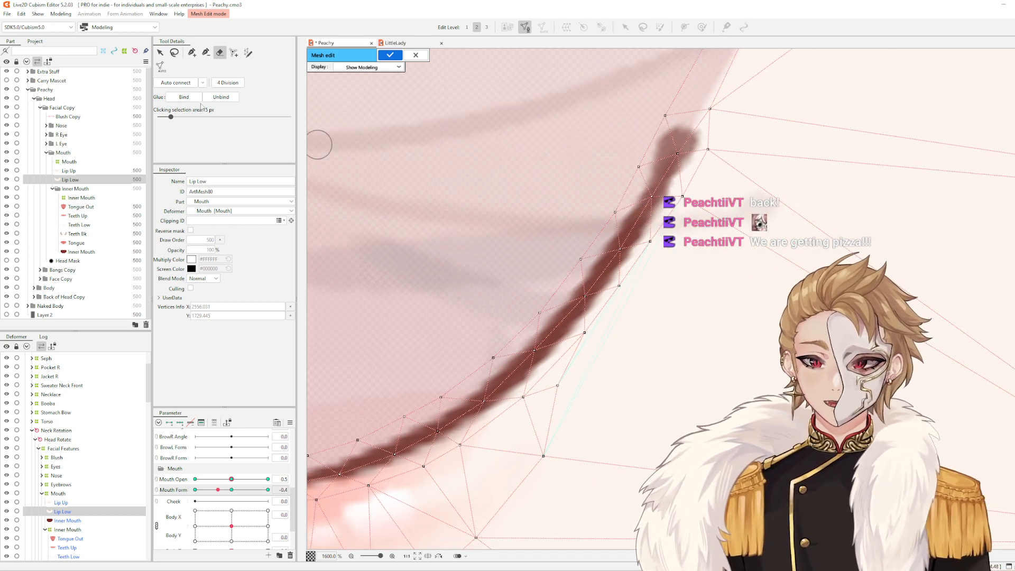
{"action": "left_click", "coordinate": [192, 53]}
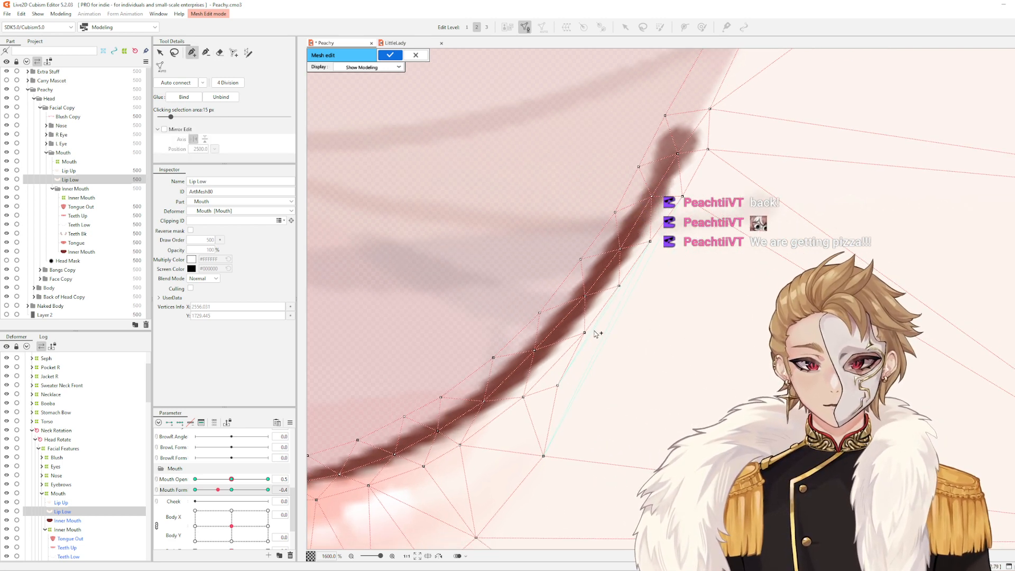
{"action": "scroll", "coordinate": [686, 335], "scroll_direction": "down", "scroll_amount": 2}
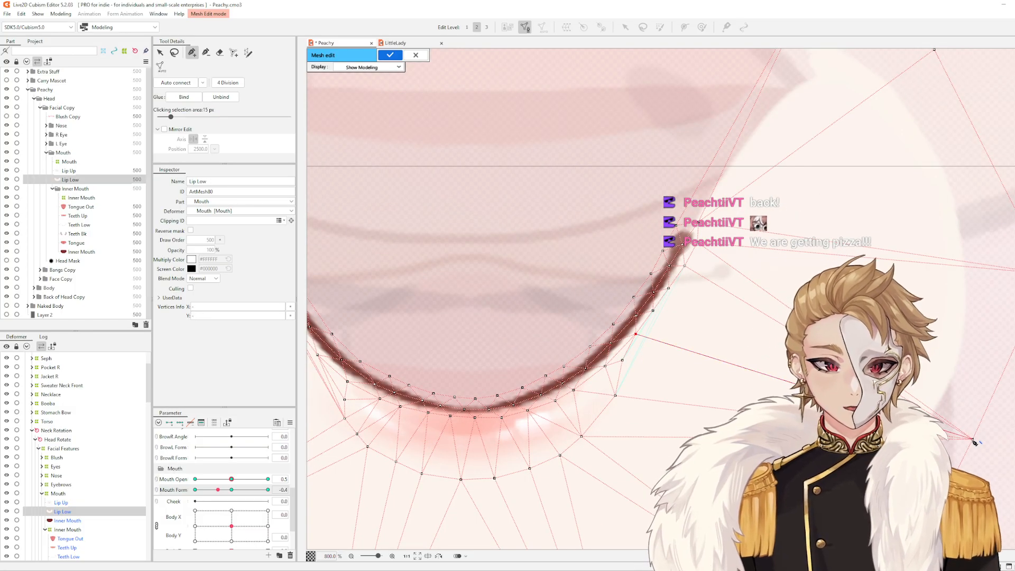
{"action": "scroll", "coordinate": [765, 368], "scroll_direction": "up", "scroll_amount": 1}
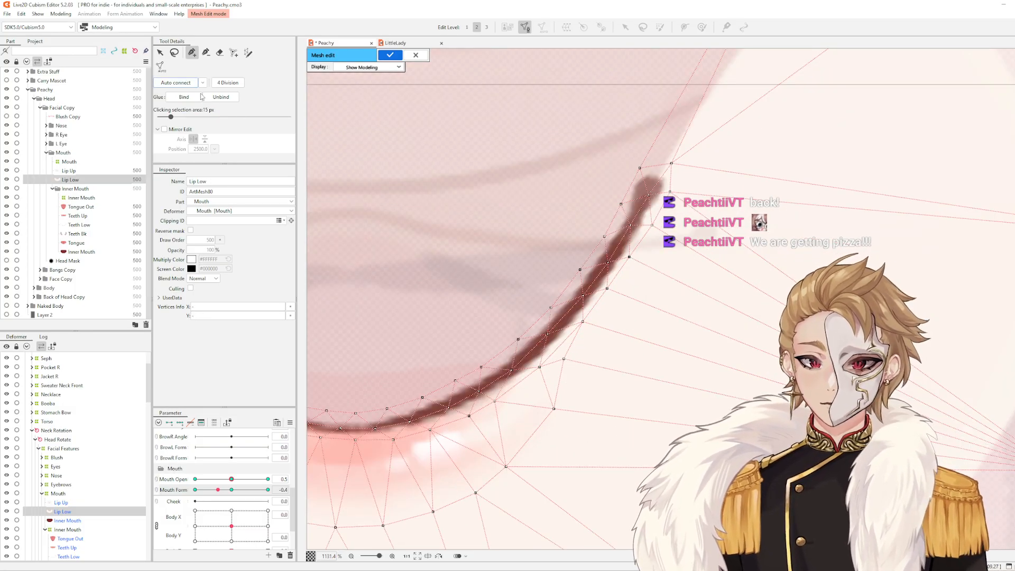
Erase the overlapping edges outside Lip Low's left side, link that vertex to the outer boundary, auto-connect the mesh and apply the edit
{"action": "scroll", "coordinate": [616, 262], "scroll_direction": "down", "scroll_amount": 2}
{"action": "left_click_drag", "start_coordinate": [444, 278], "coordinate": [524, 279]}
{"action": "scroll", "coordinate": [442, 312], "scroll_direction": "up", "scroll_amount": 2}
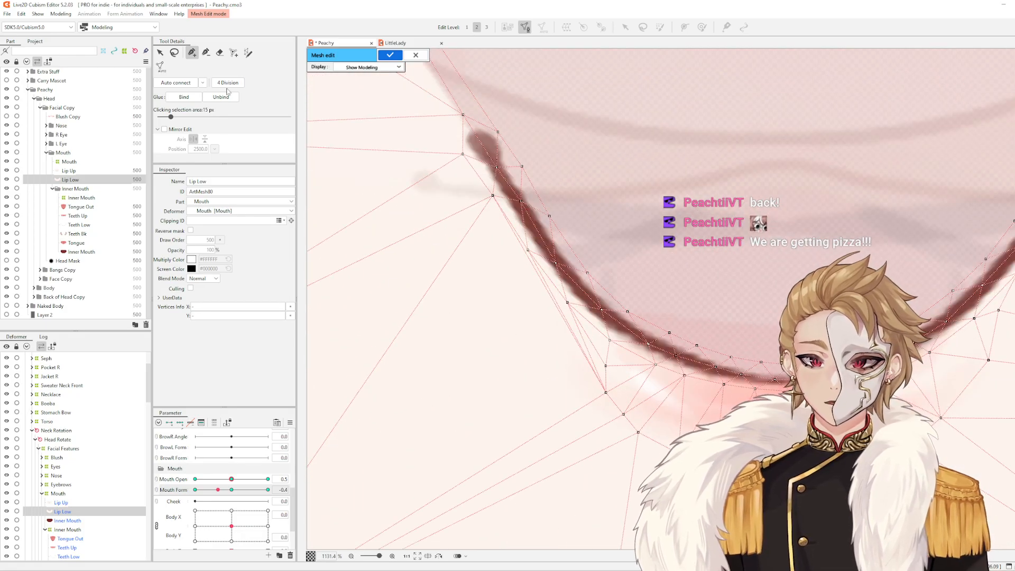
{"action": "left_click", "coordinate": [220, 53]}
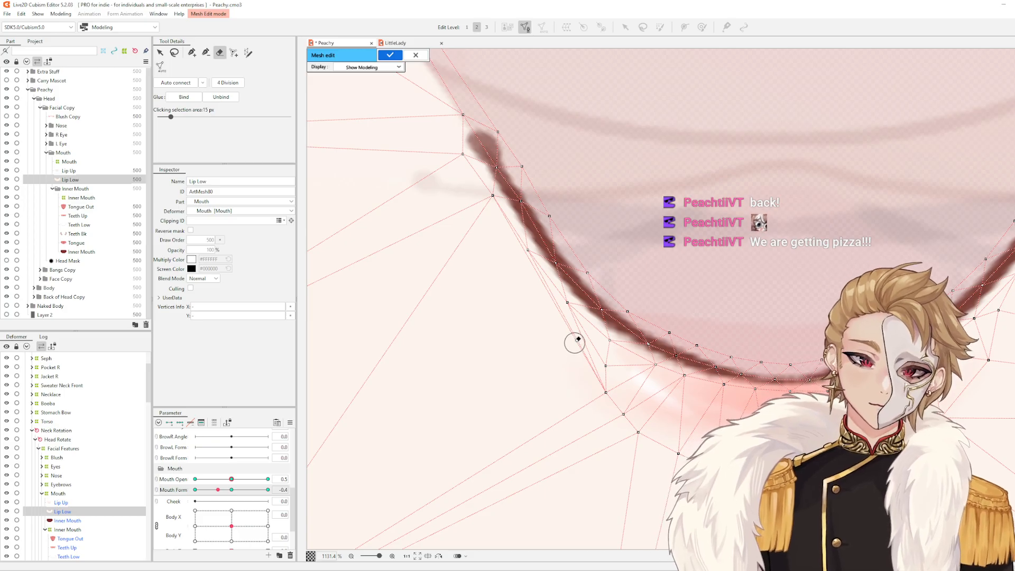
{"action": "left_click", "coordinate": [575, 343]}
{"action": "left_click", "coordinate": [191, 51]}
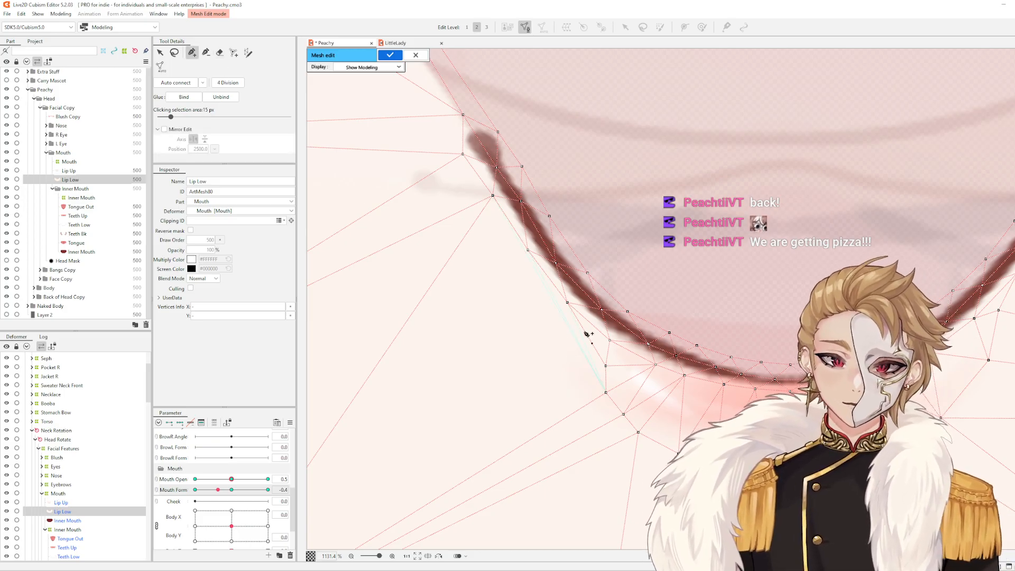
{"action": "scroll", "coordinate": [511, 336], "scroll_direction": "down", "scroll_amount": 5}
{"action": "left_click", "coordinate": [390, 449]}
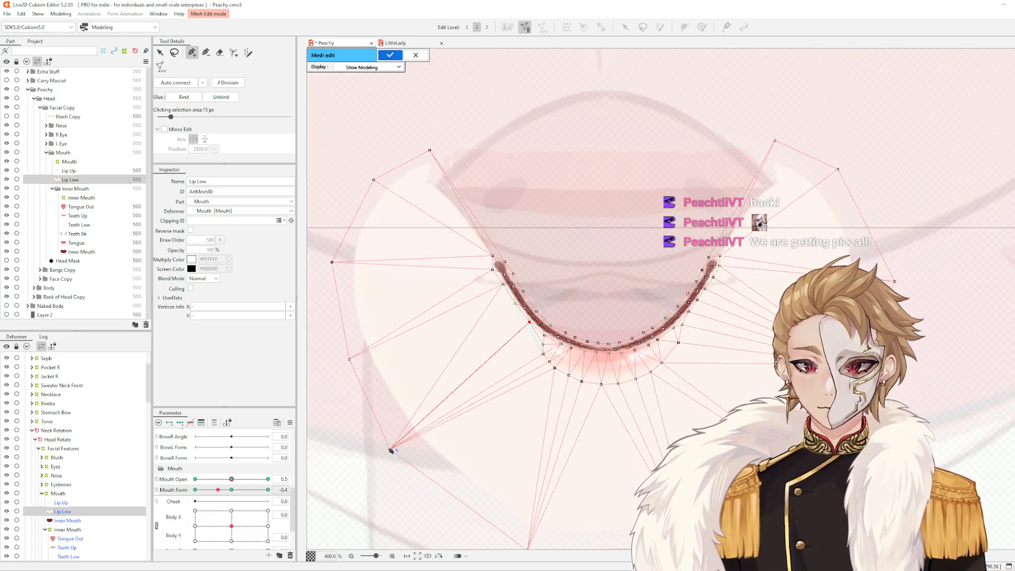
{"action": "key", "text": "Escape"}
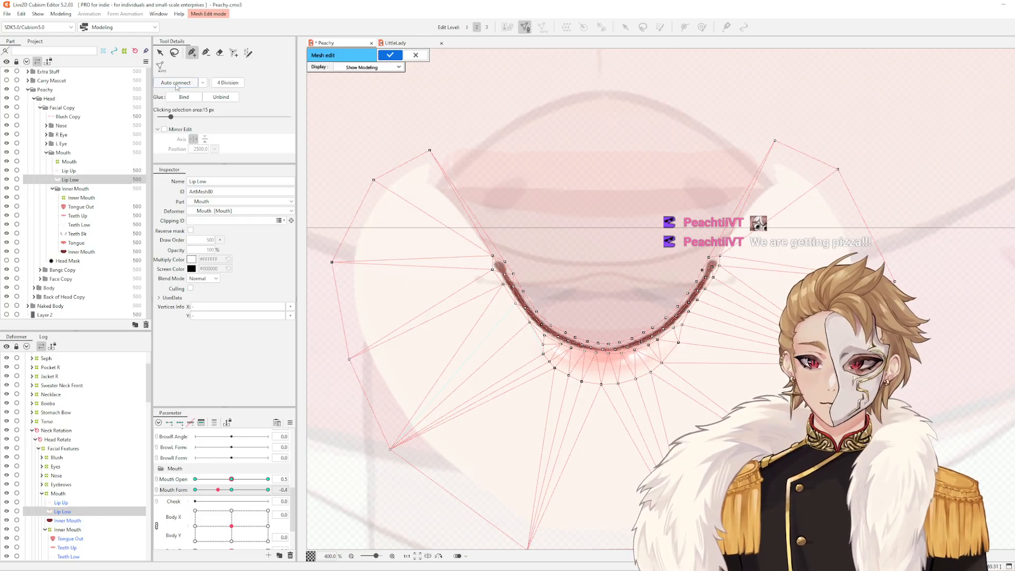
{"action": "left_click", "coordinate": [390, 55]}
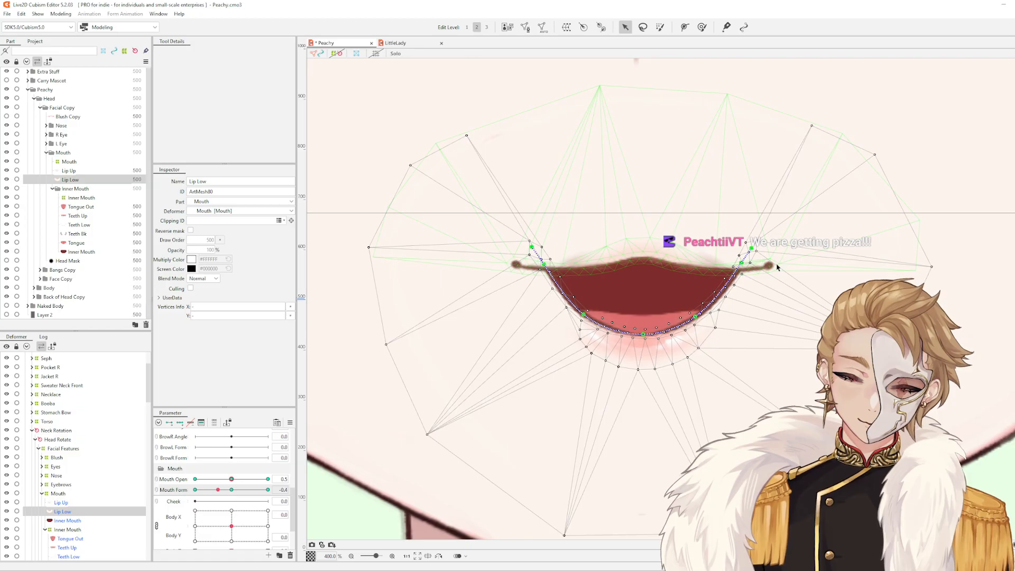
At Mouth Form 1.0, move Lip Low's deform path point near the right mouth corner outward and compare it across the Mouth Form range
{"action": "scroll", "coordinate": [712, 208], "scroll_direction": "up", "scroll_amount": 1}
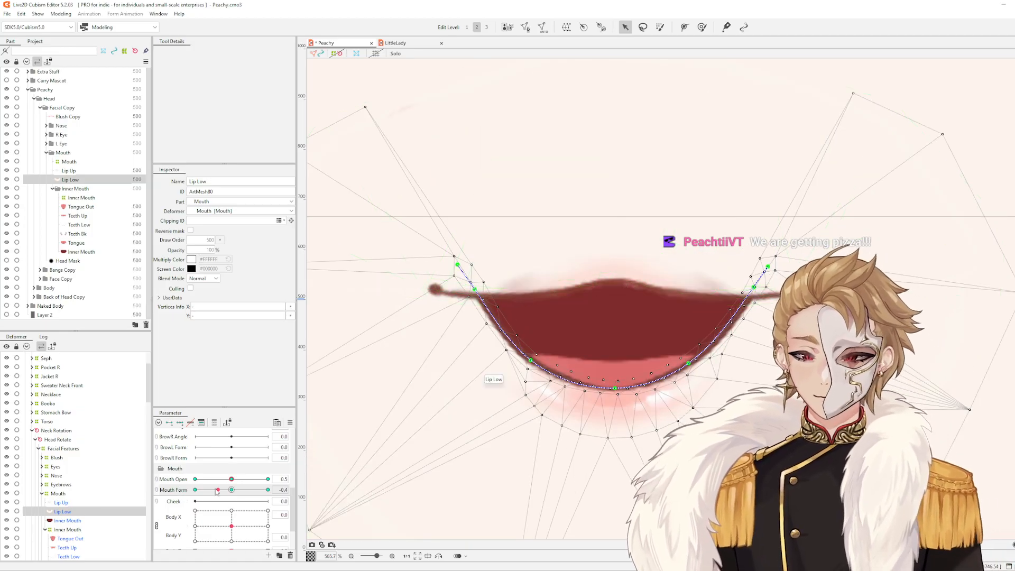
{"action": "left_click_drag", "start_coordinate": [216, 491], "coordinate": [337, 493]}
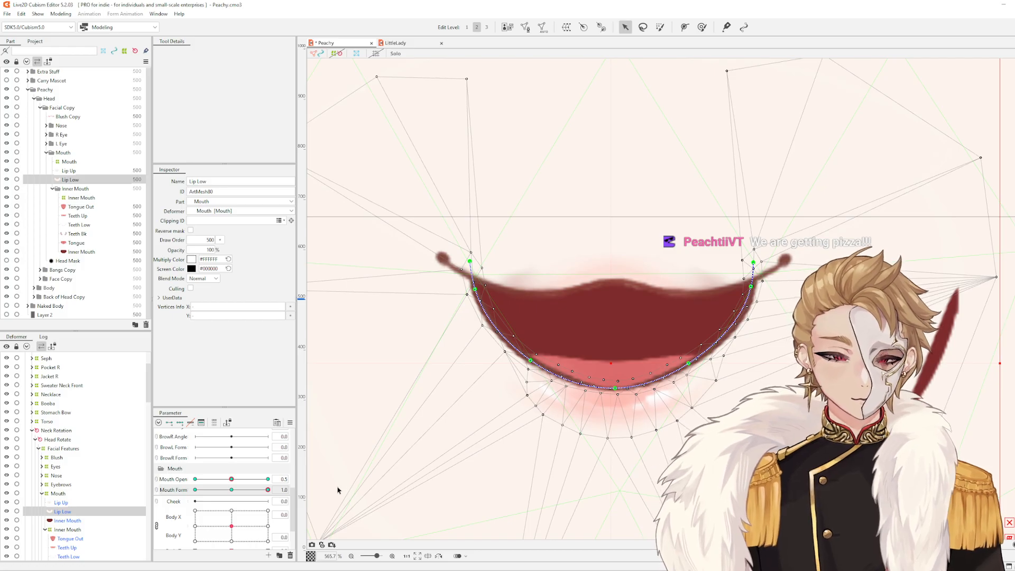
{"action": "scroll", "coordinate": [751, 302], "scroll_direction": "up", "scroll_amount": 1}
{"action": "left_click_drag", "start_coordinate": [748, 293], "coordinate": [767, 288]}
{"action": "scroll", "coordinate": [771, 286], "scroll_direction": "down", "scroll_amount": 2}
{"action": "scroll", "coordinate": [769, 286], "scroll_direction": "up", "scroll_amount": 1}
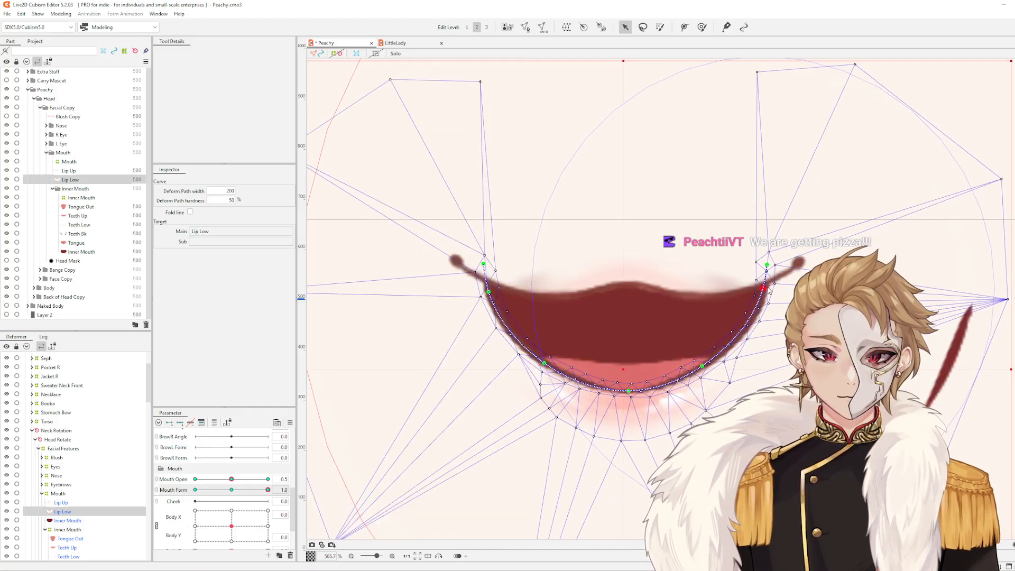
{"action": "left_click_drag", "start_coordinate": [268, 490], "coordinate": [197, 490]}
{"action": "left_click", "coordinate": [268, 489]}
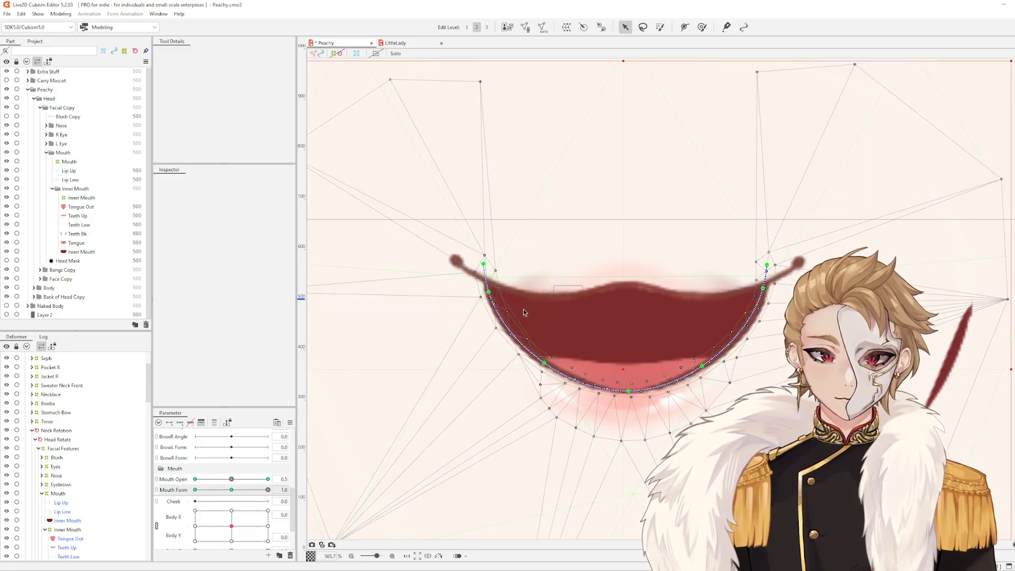
Using a 37.6 px deform brush, smooth the lower lip's outline below both mouth corners
{"action": "scroll", "coordinate": [521, 309], "scroll_direction": "up", "scroll_amount": 1}
{"action": "key", "text": "b"}
{"action": "left_click", "coordinate": [486, 309]}
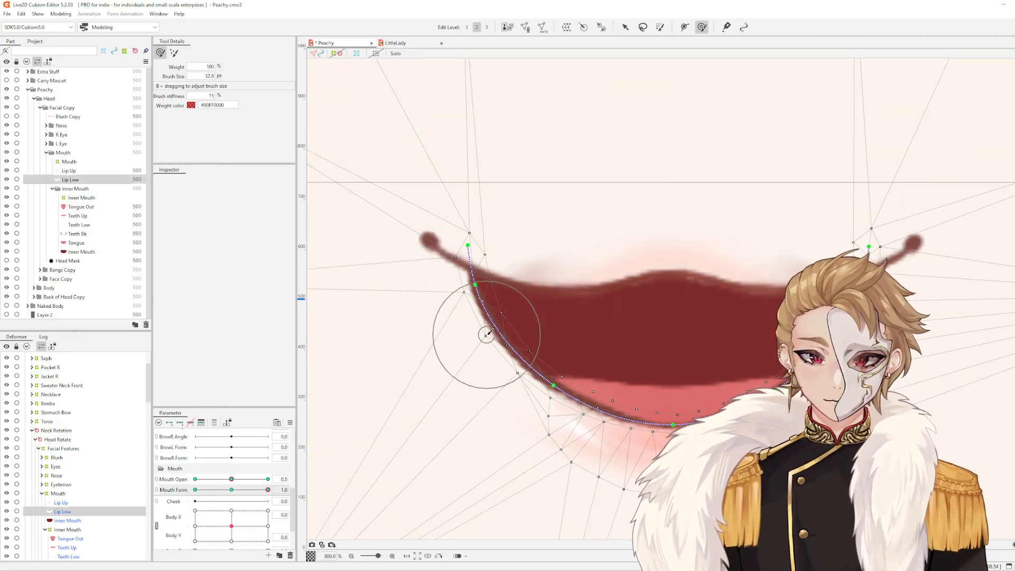
{"action": "left_click_drag", "start_coordinate": [486, 335], "coordinate": [491, 335]}
{"action": "left_click_drag", "start_coordinate": [878, 303], "coordinate": [726, 309]}
{"action": "left_click_drag", "start_coordinate": [694, 339], "coordinate": [700, 342]}
{"action": "scroll", "coordinate": [757, 323], "scroll_direction": "down", "scroll_amount": 1}
{"action": "left_click", "coordinate": [758, 329]}
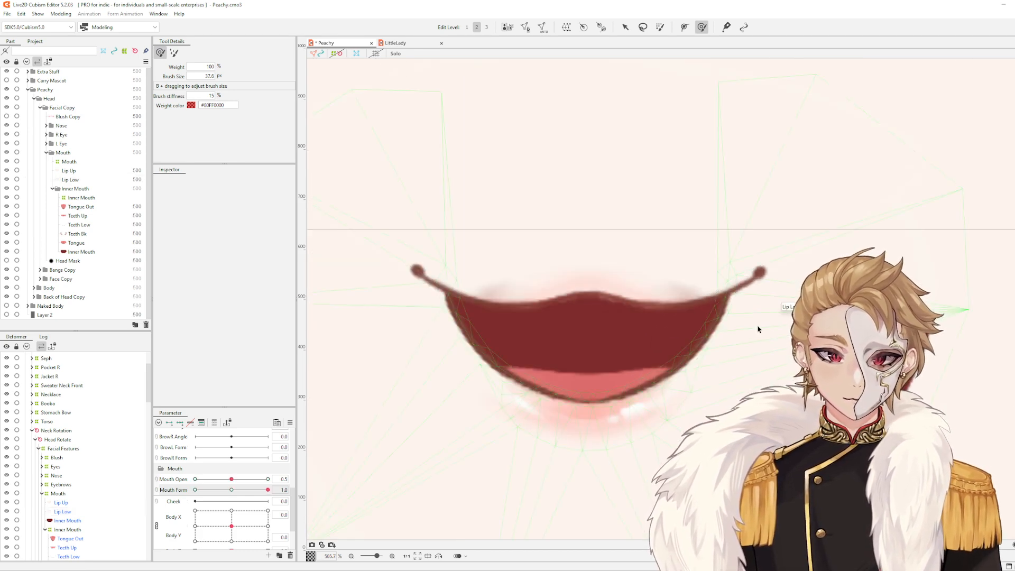
Refine Lip Low's curve near the mouth corners with the deform brush so it follows the inner mouth
{"action": "scroll", "coordinate": [797, 282], "scroll_direction": "down", "scroll_amount": 1}
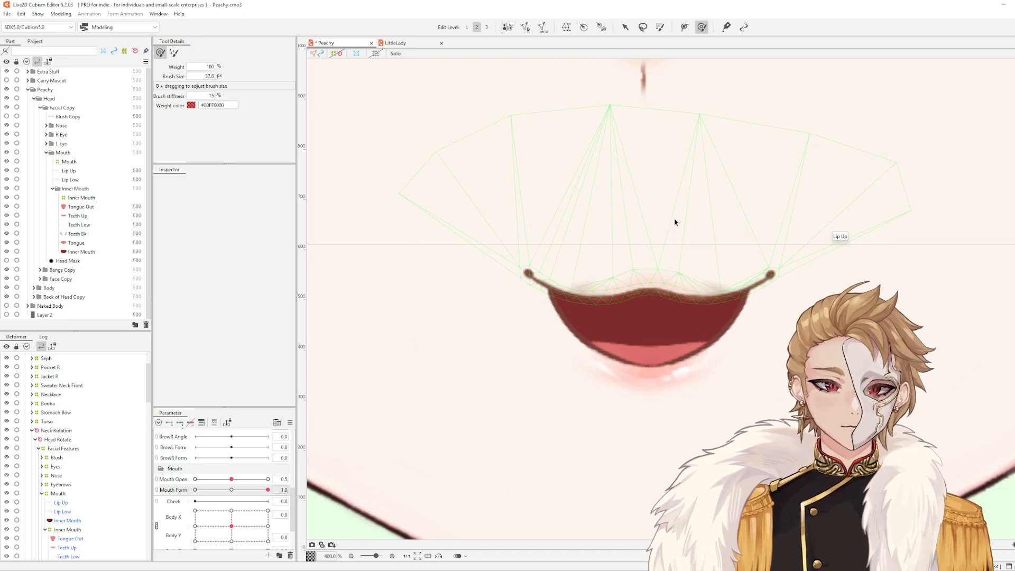
{"action": "scroll", "coordinate": [577, 288], "scroll_direction": "up", "scroll_amount": 1}
{"action": "left_click", "coordinate": [522, 307]}
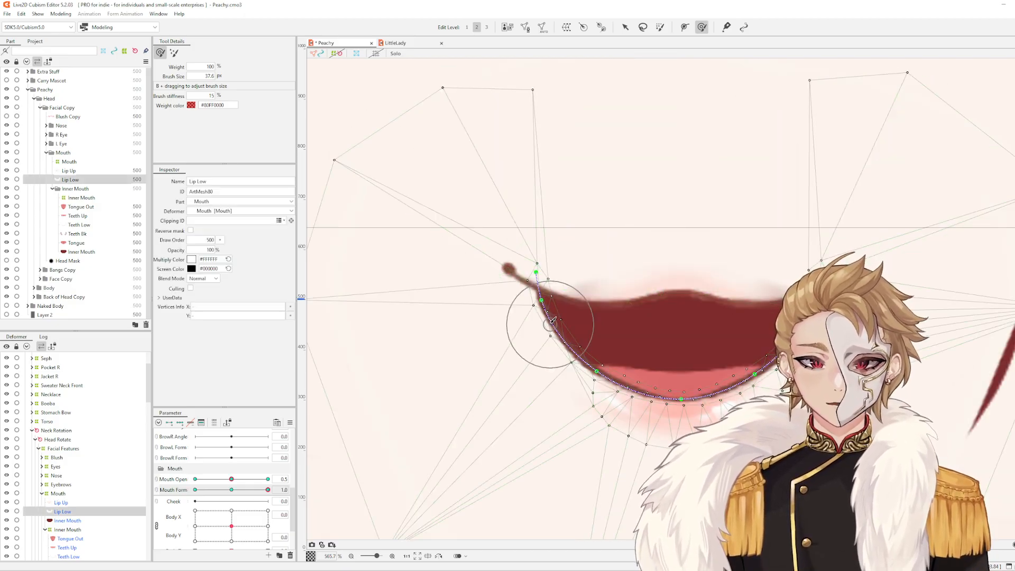
{"action": "scroll", "coordinate": [537, 263], "scroll_direction": "up", "scroll_amount": 2}
{"action": "scroll", "coordinate": [528, 253], "scroll_direction": "down", "scroll_amount": 1}
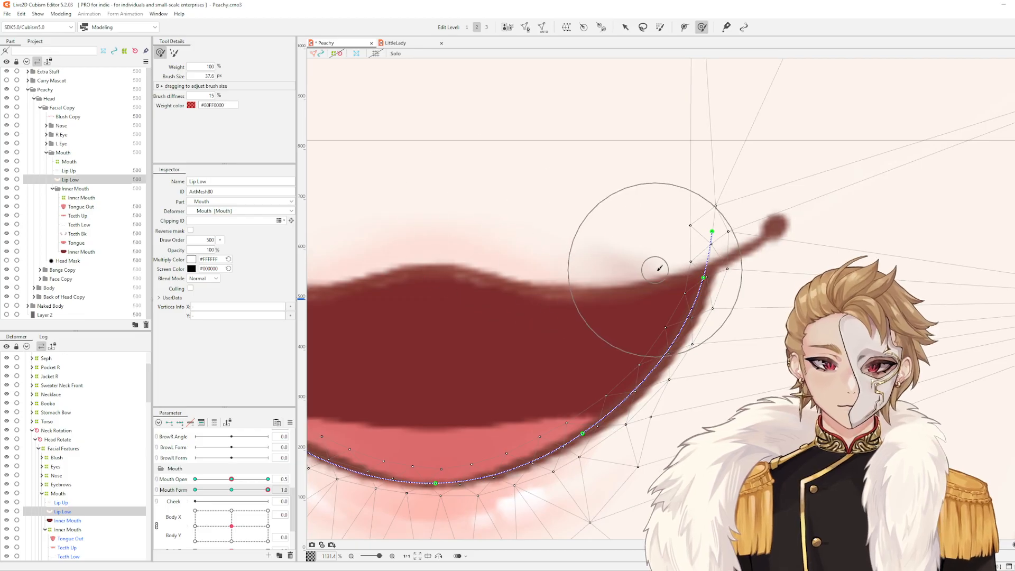
{"action": "scroll", "coordinate": [642, 222], "scroll_direction": "down", "scroll_amount": 2}
{"action": "left_click_drag", "start_coordinate": [641, 222], "coordinate": [754, 248]}
{"action": "scroll", "coordinate": [761, 250], "scroll_direction": "up", "scroll_amount": 2}
{"action": "key", "text": "Escape"}
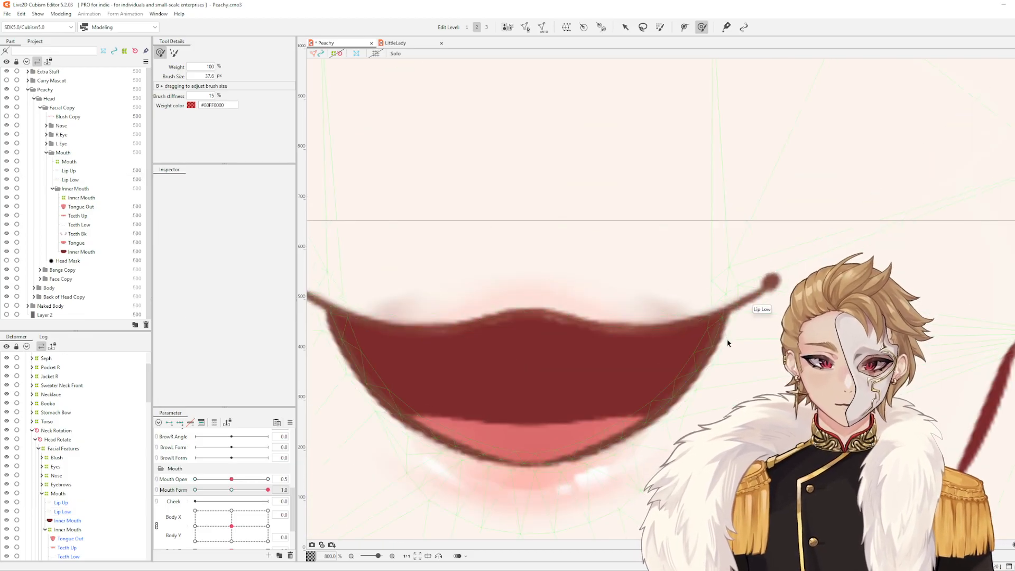
{"action": "left_click", "coordinate": [727, 343]}
{"action": "key", "text": "Escape"}
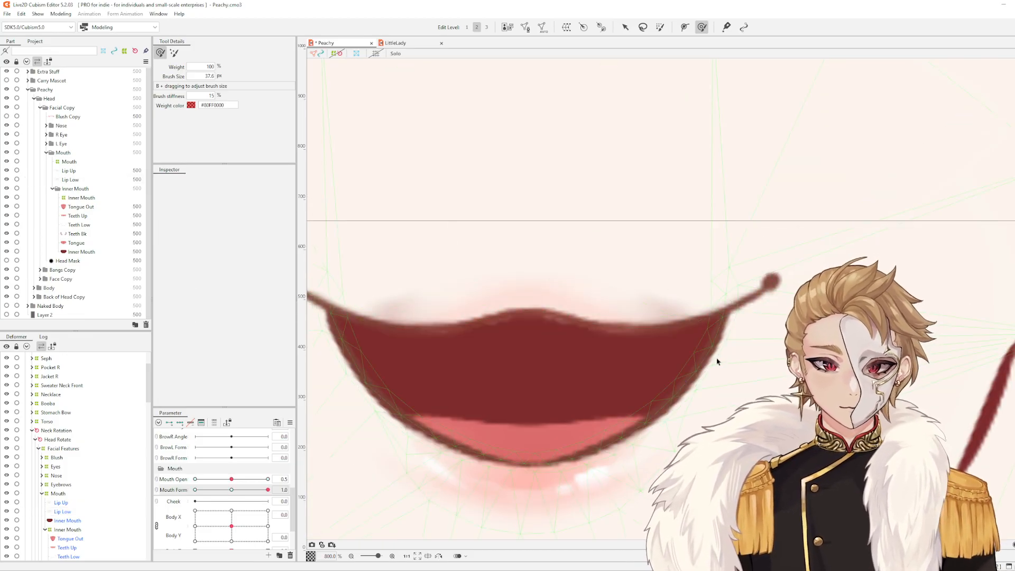
Adjust Lip Low's end deform path points at both mouth corners so the line tucks under the upper lip
{"action": "left_click", "coordinate": [716, 360]}
{"action": "key", "text": "v"}
{"action": "left_click_drag", "start_coordinate": [726, 285], "coordinate": [725, 283]}
{"action": "left_click_drag", "start_coordinate": [393, 280], "coordinate": [635, 286]}
{"action": "scroll", "coordinate": [656, 298], "scroll_direction": "up", "scroll_amount": 2}
{"action": "scroll", "coordinate": [766, 338], "scroll_direction": "down", "scroll_amount": 2}
{"action": "scroll", "coordinate": [776, 258], "scroll_direction": "down", "scroll_amount": 1}
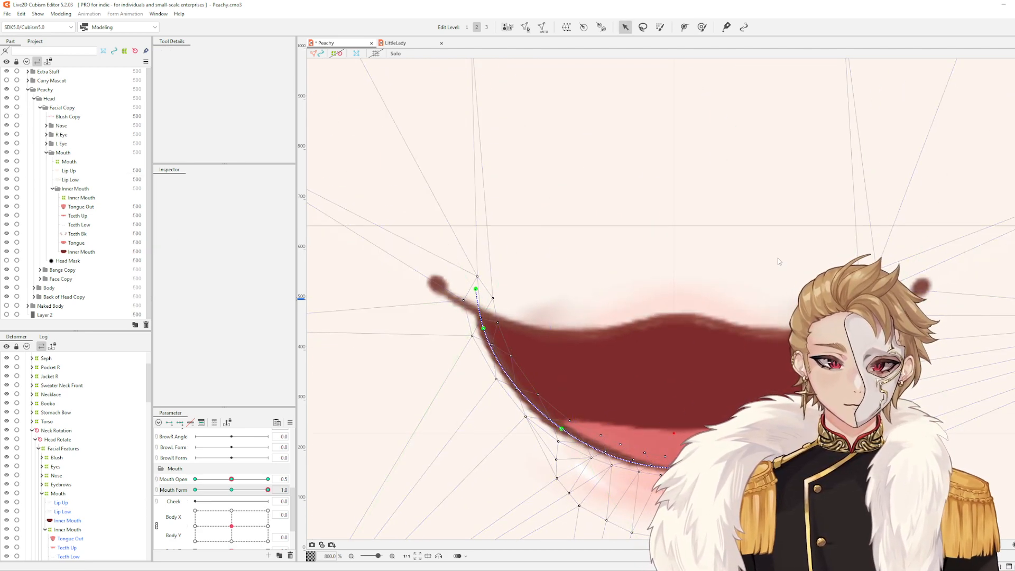
{"action": "left_click", "coordinate": [782, 249]}
{"action": "scroll", "coordinate": [608, 290], "scroll_direction": "up", "scroll_amount": 4}
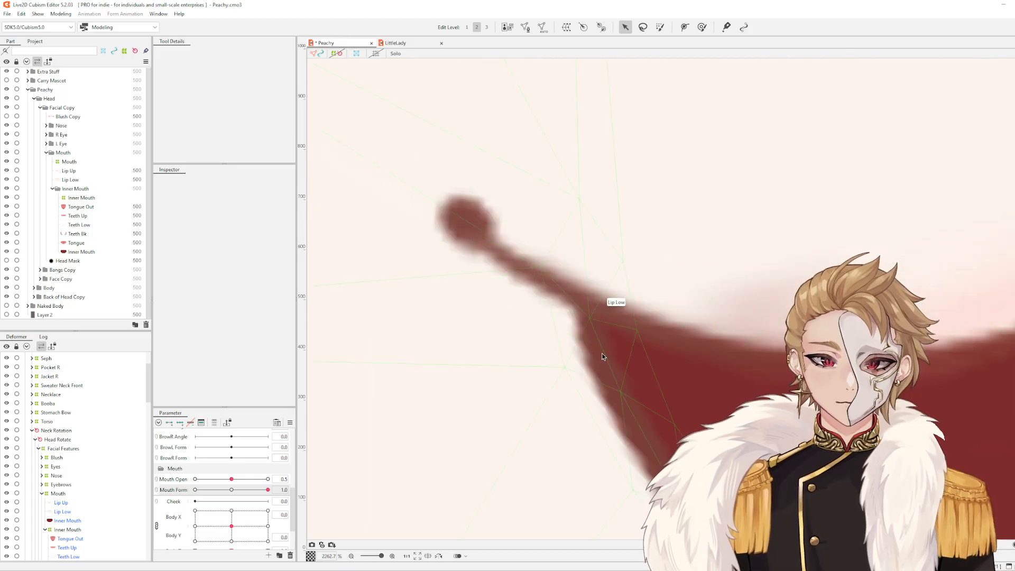
{"action": "left_click", "coordinate": [574, 235]}
{"action": "left_click", "coordinate": [652, 236]}
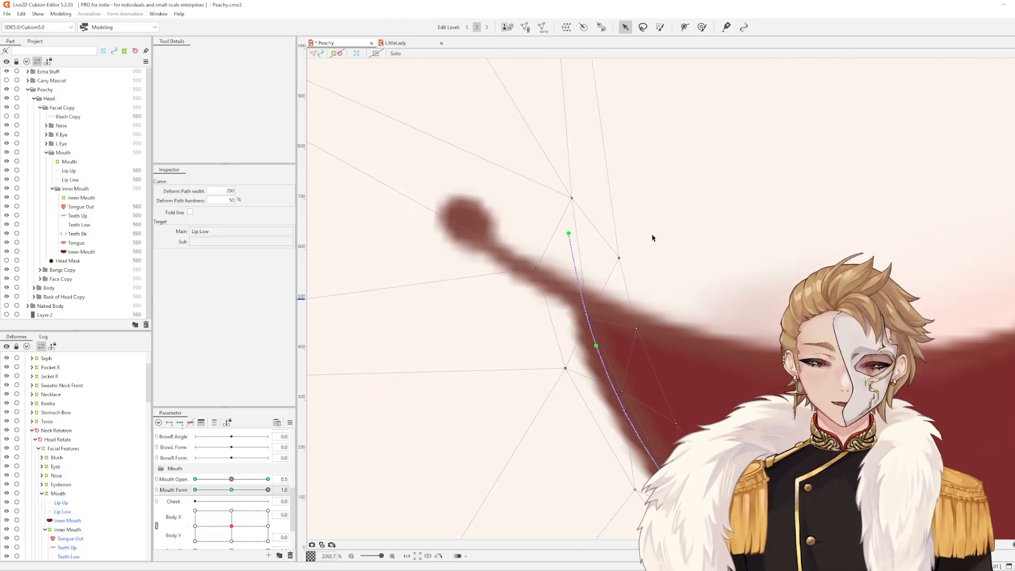
Pose the mouth with Mouth Form at -1.0 and Mouth Open at 1.0
{"action": "scroll", "coordinate": [687, 233], "scroll_direction": "down", "scroll_amount": 5}
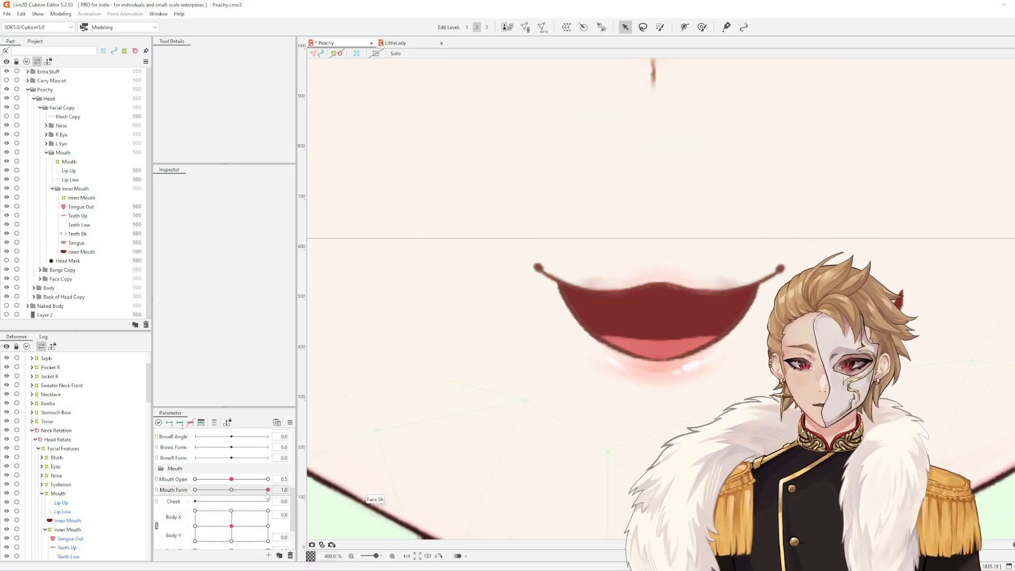
{"action": "left_click_drag", "start_coordinate": [268, 490], "coordinate": [154, 500]}
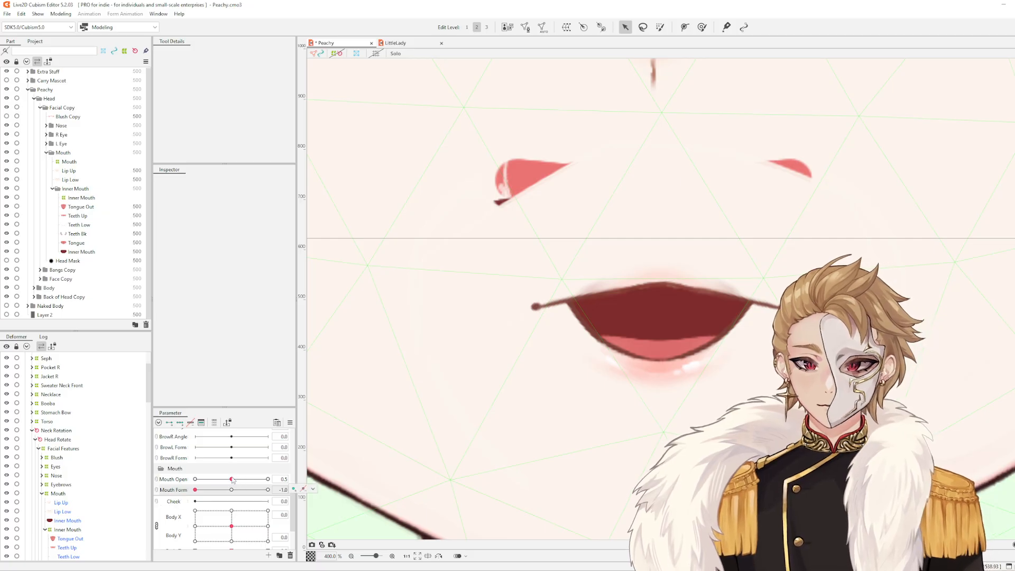
{"action": "left_click_drag", "start_coordinate": [231, 479], "coordinate": [270, 478]}
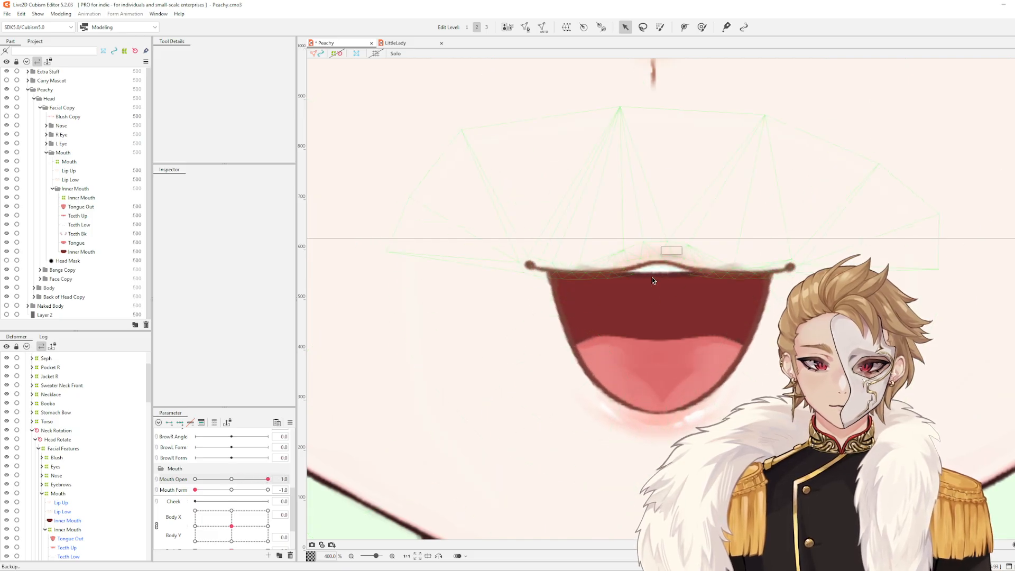
Select the Teeth Up mesh and toggle its visibility to compare the open mouth, leaving it hidden
{"action": "left_click", "coordinate": [668, 272]}
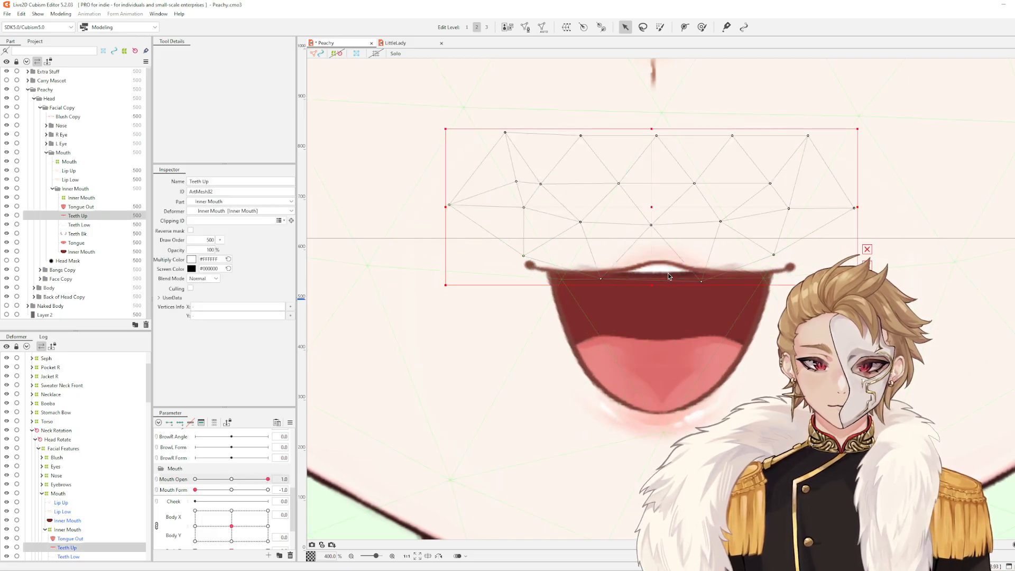
{"action": "left_click", "coordinate": [7, 547]}
{"action": "left_click", "coordinate": [6, 548]}
{"action": "left_click", "coordinate": [6, 548]}
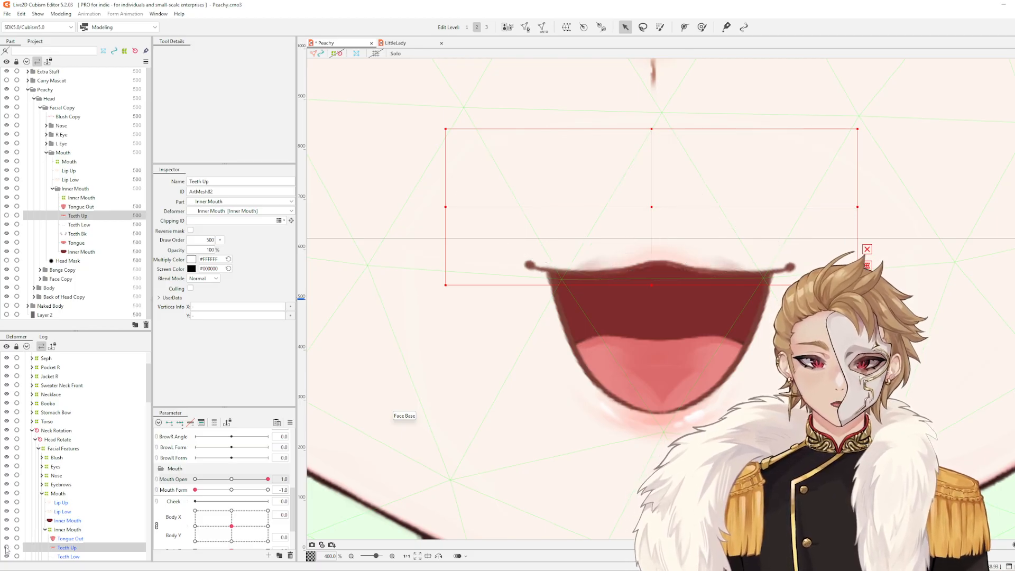
{"action": "left_click", "coordinate": [6, 548]}
{"action": "left_click", "coordinate": [6, 548]}
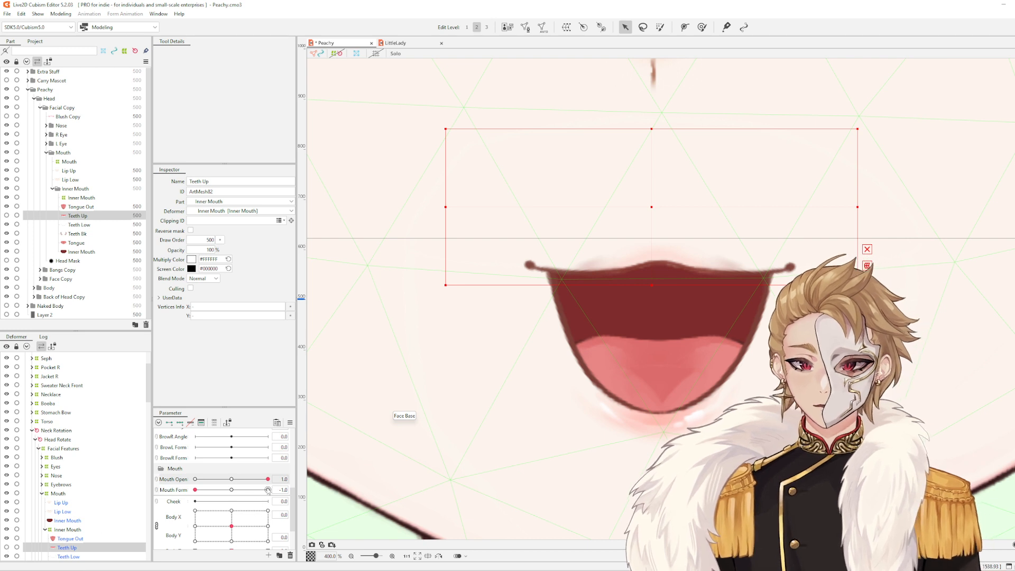
Isolate the Teeth Up mesh with the Solo display for a closer look at the upper teeth
{"action": "mouse_move", "coordinate": [268, 479]}
{"action": "left_mouse_down"}
{"action": "mouse_move", "coordinate": [180, 500]}
{"action": "mouse_move", "coordinate": [270, 491]}
{"action": "left_mouse_up"}
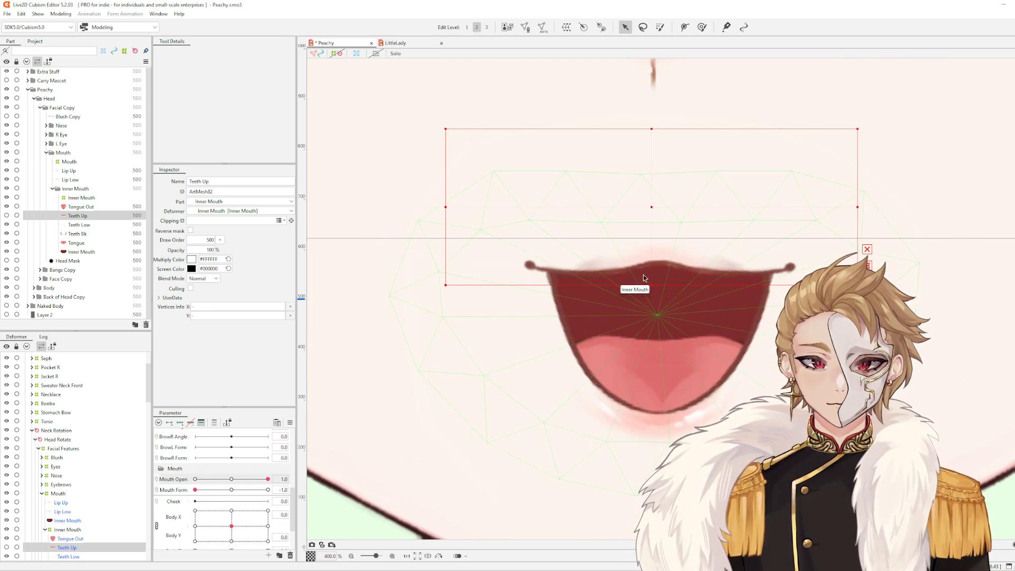
{"action": "key", "text": "s"}
{"action": "scroll", "coordinate": [637, 238], "scroll_direction": "up", "scroll_amount": 2}
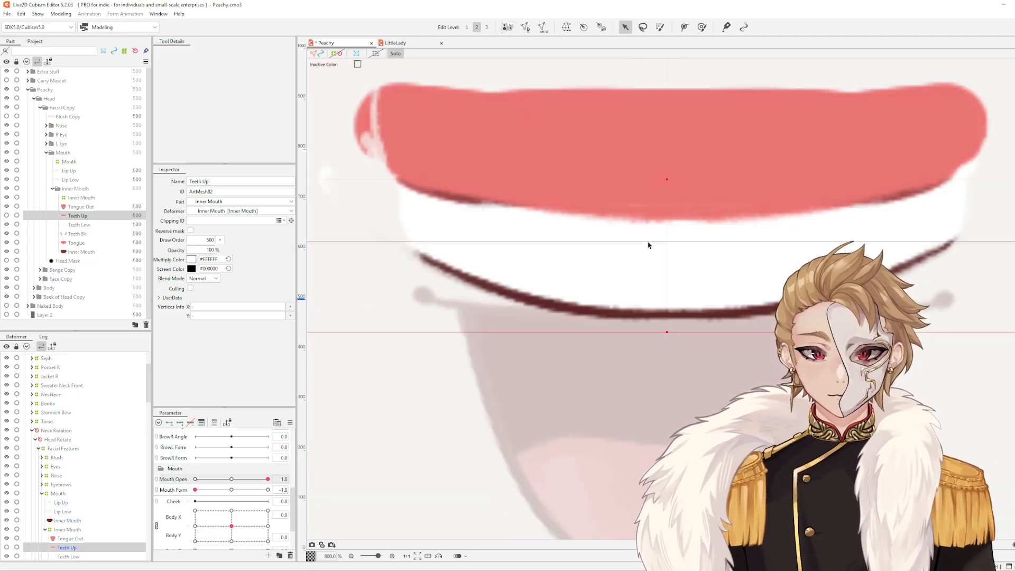
Examine the Lip Up mesh up close in Solo display, then restore the full face and clear the selection
{"action": "key", "text": "s"}
{"action": "scroll", "coordinate": [664, 340], "scroll_direction": "down", "scroll_amount": 1}
{"action": "left_click", "coordinate": [689, 224]}
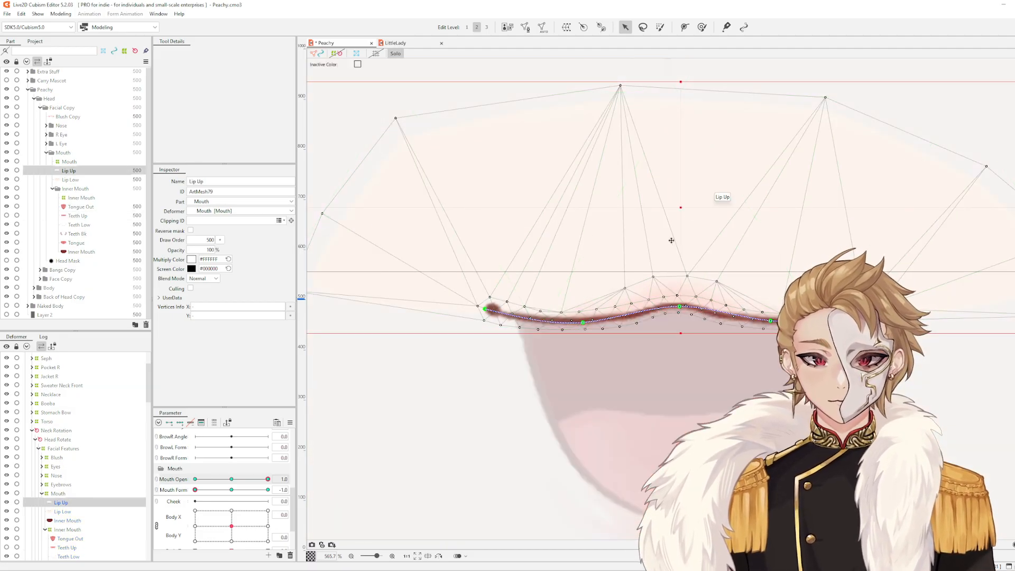
{"action": "scroll", "coordinate": [682, 211], "scroll_direction": "up", "scroll_amount": 2}
{"action": "key", "text": "s"}
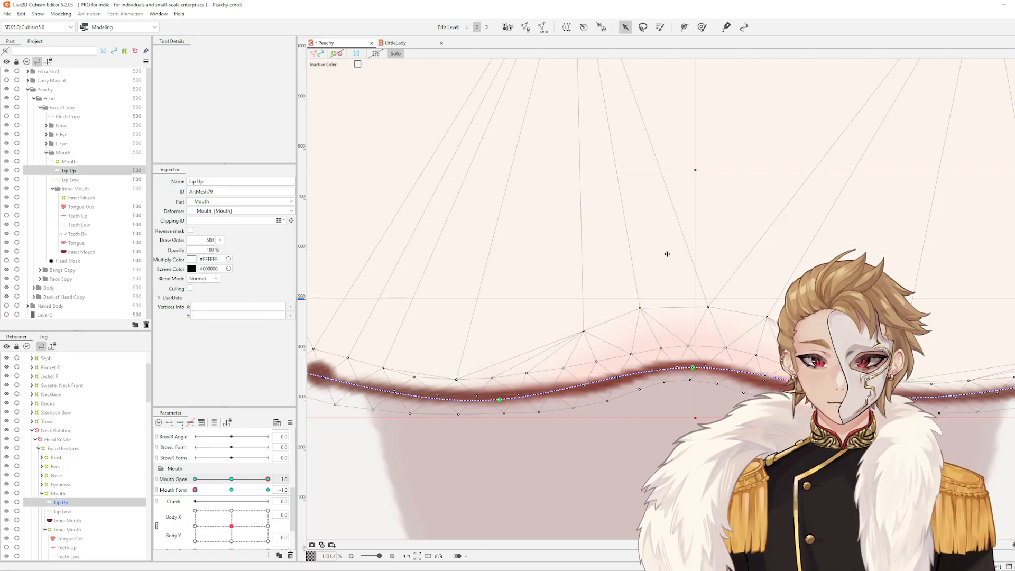
{"action": "key", "text": "s"}
{"action": "scroll", "coordinate": [667, 254], "scroll_direction": "down", "scroll_amount": 2}
{"action": "key", "text": "Escape"}
{"action": "scroll", "coordinate": [761, 279], "scroll_direction": "down", "scroll_amount": 1}
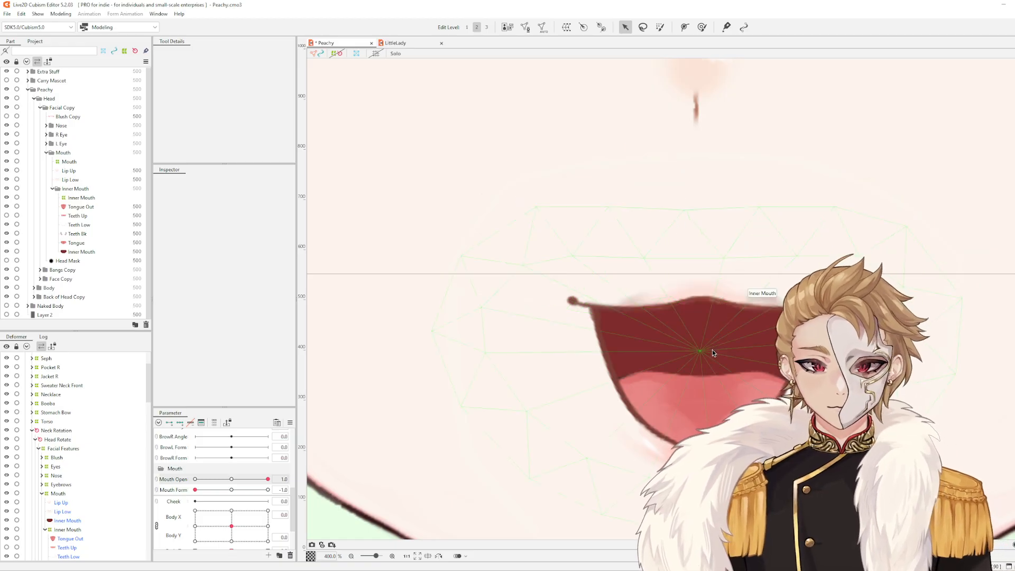
Set Mouth Open to 0.0 at Mouth Form -1.0 to bring up the closed frown for the upper lip
{"action": "left_click_drag", "start_coordinate": [267, 479], "coordinate": [167, 490]}
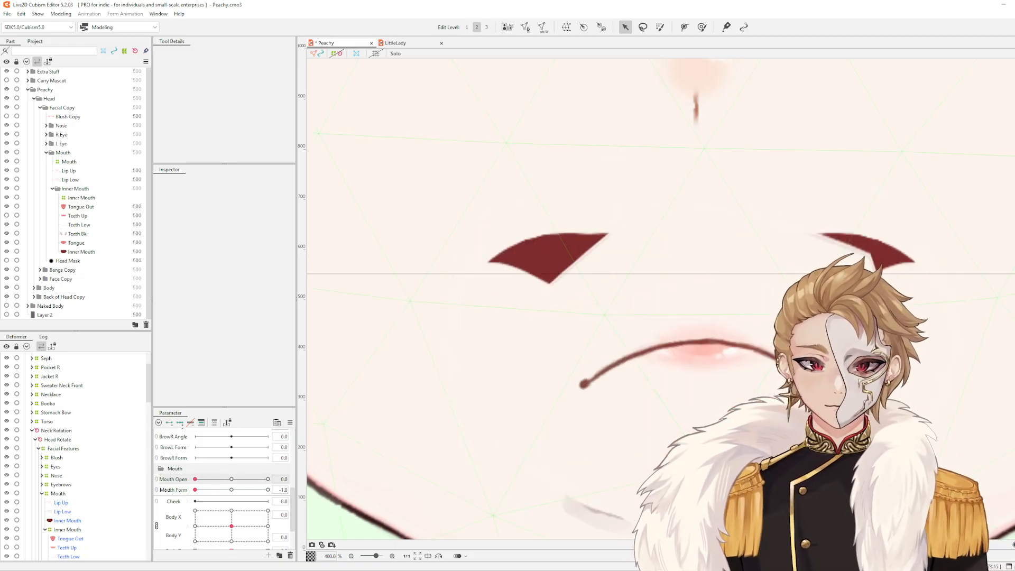
{"action": "scroll", "coordinate": [682, 412], "scroll_direction": "up", "scroll_amount": 2}
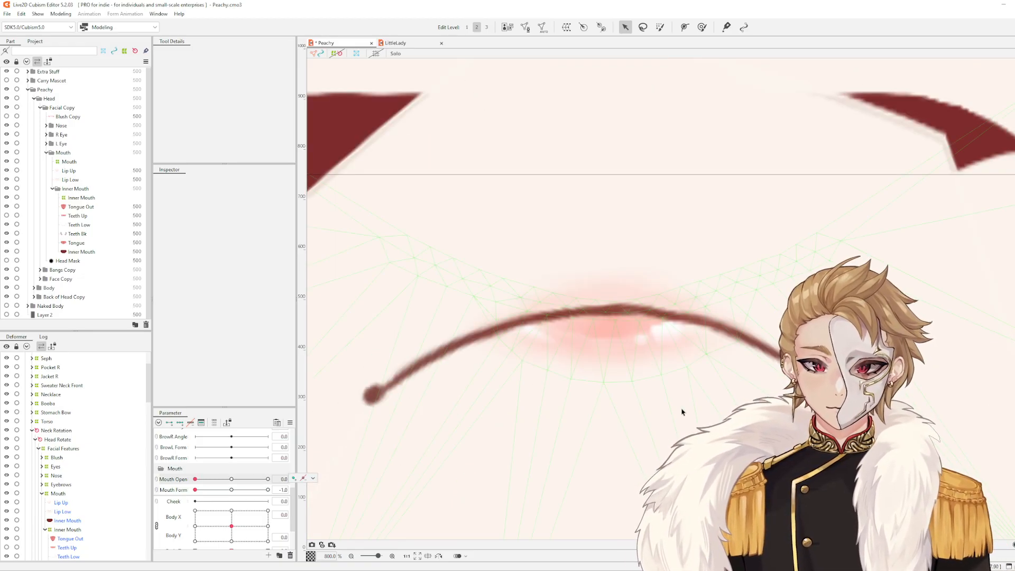
{"action": "right_click", "coordinate": [371, 396]}
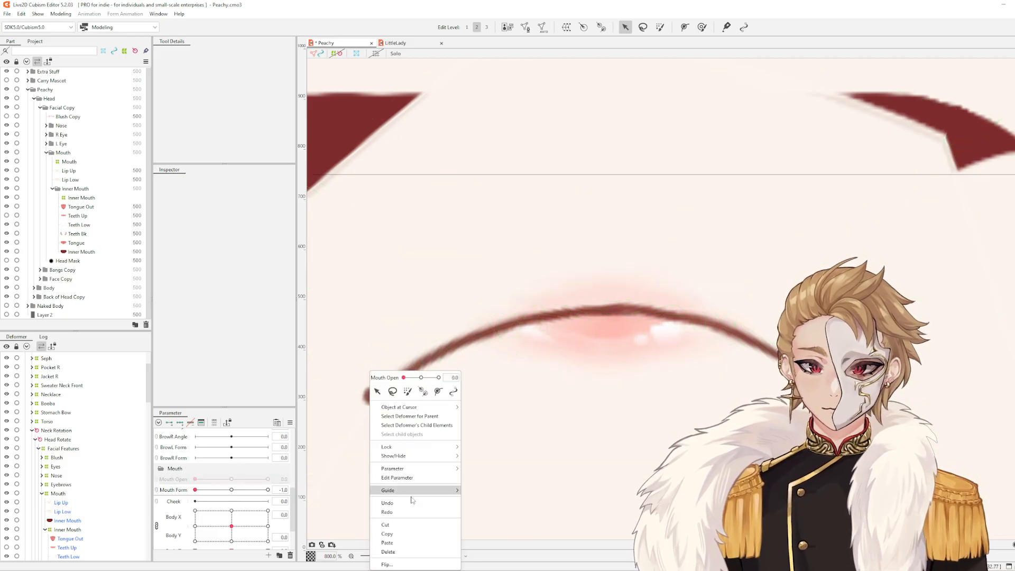
{"action": "left_click", "coordinate": [544, 492]}
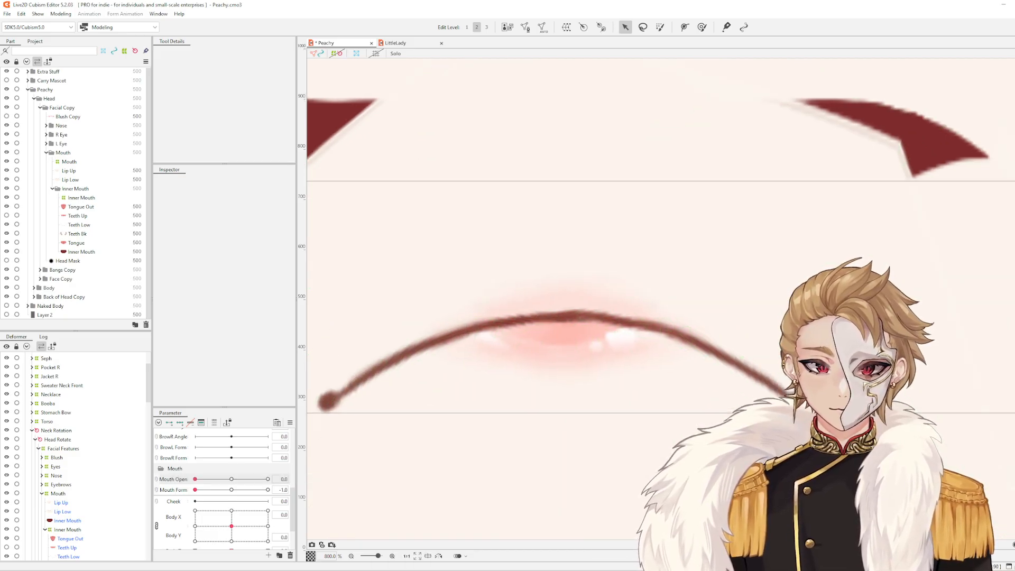
Adjust Lip Up's end deform path point at the mouth corner of the closed frown, then deselect the mesh
{"action": "left_click_drag", "start_coordinate": [814, 403], "coordinate": [719, 410]}
{"action": "left_click", "coordinate": [722, 412]}
{"action": "scroll", "coordinate": [724, 403], "scroll_direction": "down", "scroll_amount": 2}
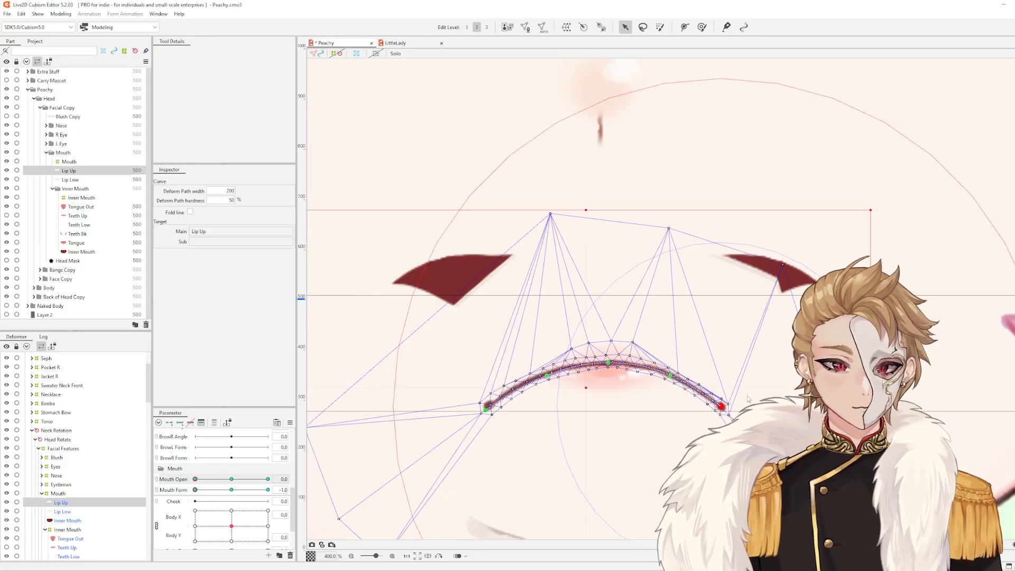
{"action": "left_click", "coordinate": [756, 394]}
{"action": "scroll", "coordinate": [757, 390], "scroll_direction": "down", "scroll_amount": 3}
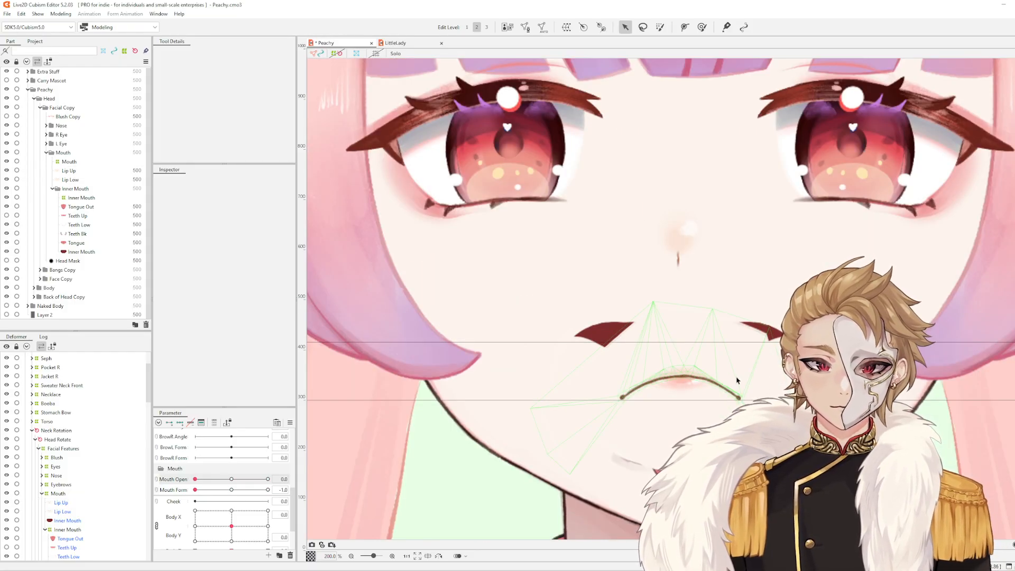
{"action": "scroll", "coordinate": [738, 381], "scroll_direction": "up", "scroll_amount": 3}
{"action": "left_click", "coordinate": [772, 378]}
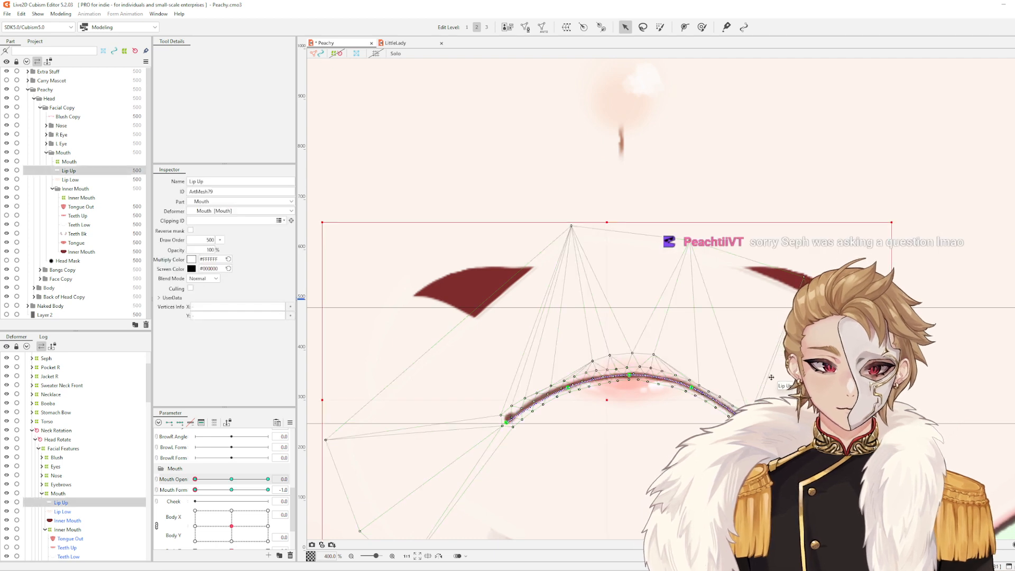
{"action": "left_click", "coordinate": [817, 341]}
{"action": "scroll", "coordinate": [820, 339], "scroll_direction": "down", "scroll_amount": 1}
{"action": "left_click_drag", "start_coordinate": [819, 338], "coordinate": [784, 324]}
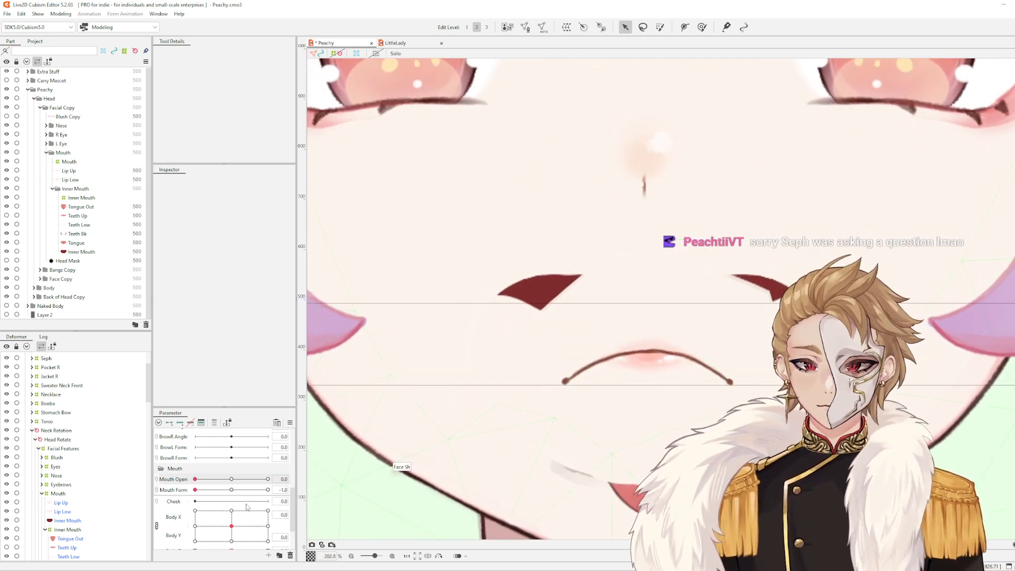
Preview the open mouth at Mouth Open 1.0 with Mouth Form at 0.0 and 1.0, returning it to 0.0
{"action": "left_click_drag", "start_coordinate": [197, 479], "coordinate": [400, 499]}
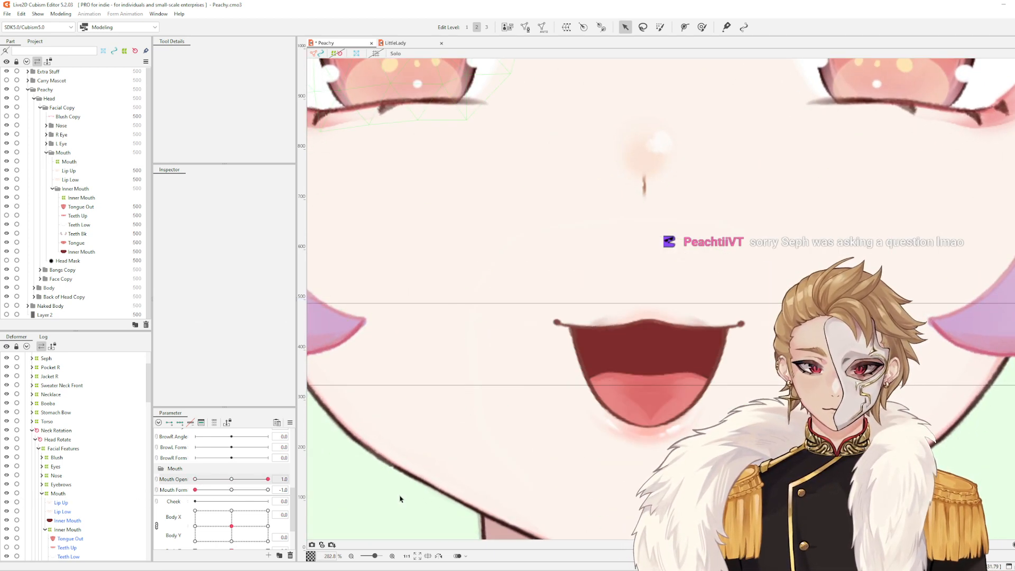
{"action": "left_click_drag", "start_coordinate": [267, 492], "coordinate": [235, 492]}
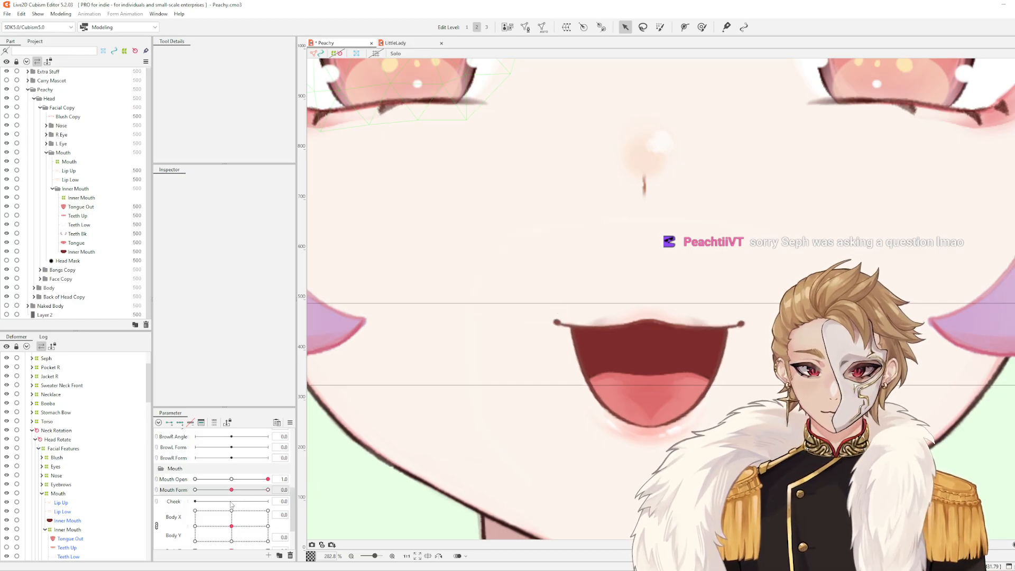
{"action": "left_click_drag", "start_coordinate": [230, 503], "coordinate": [334, 498]}
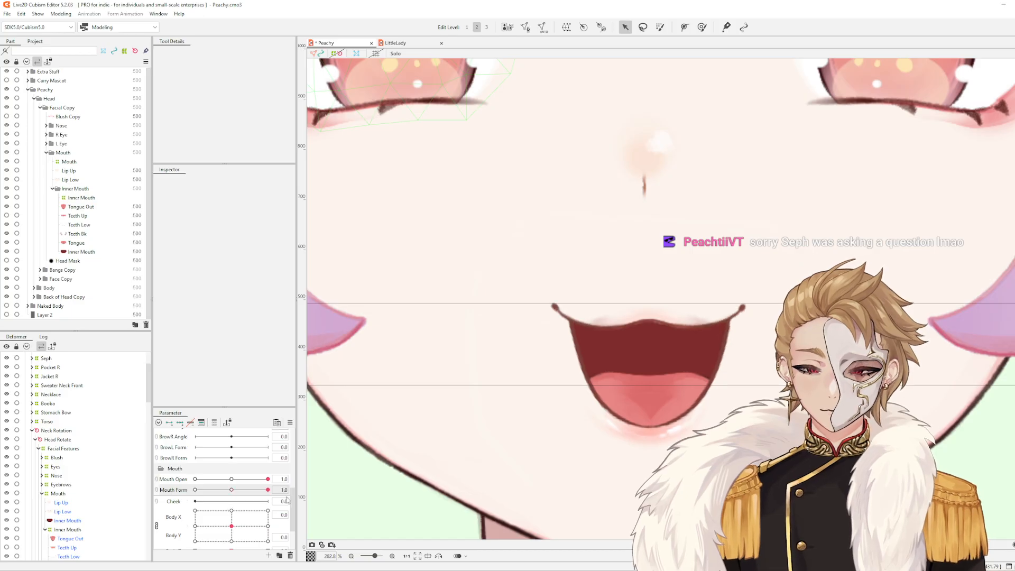
{"action": "left_click", "coordinate": [231, 490]}
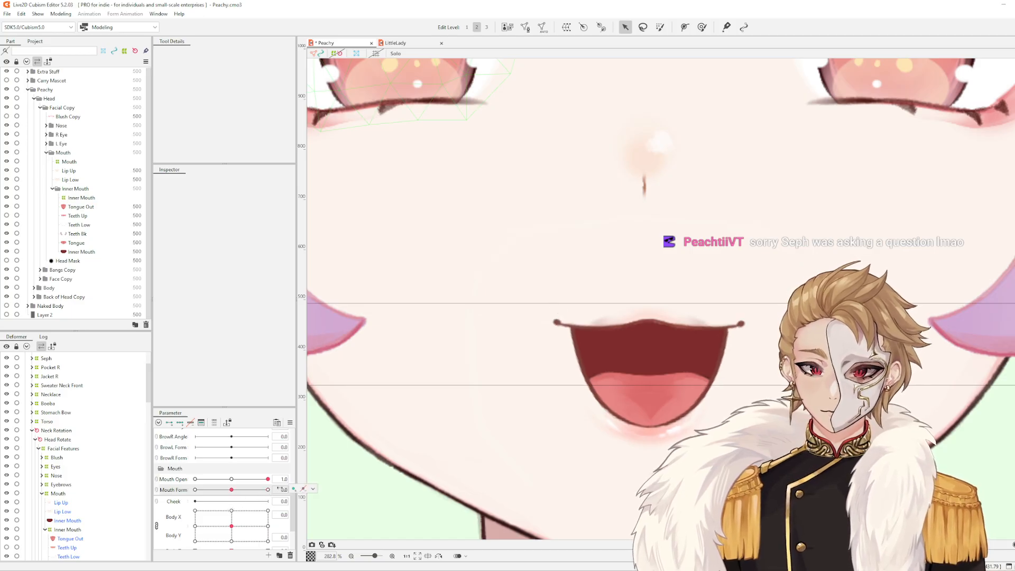
{"action": "left_click", "coordinate": [599, 364]}
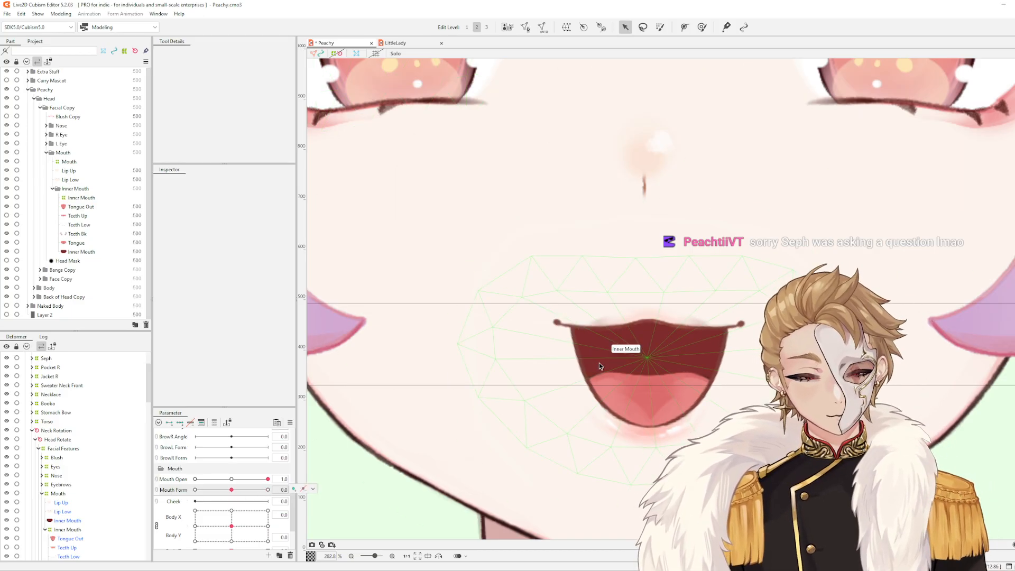
{"action": "left_click", "coordinate": [753, 238]}
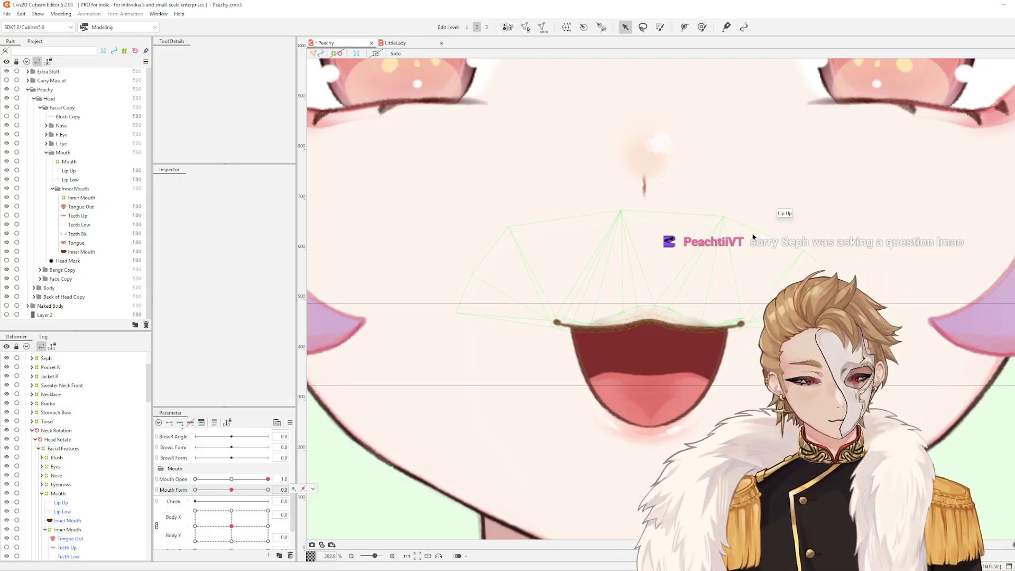
Examine the open mouth's lip line and corners at Mouth Open 1.0 and Mouth Form 0.0
{"action": "scroll", "coordinate": [682, 296], "scroll_direction": "up", "scroll_amount": 3}
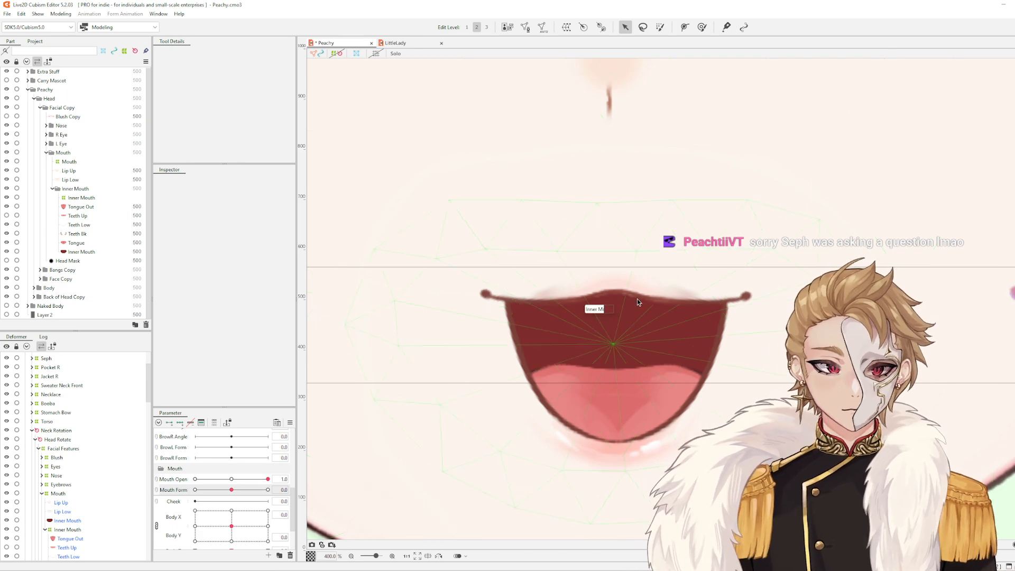
{"action": "scroll", "coordinate": [717, 269], "scroll_direction": "down", "scroll_amount": 2}
{"action": "left_click_drag", "start_coordinate": [718, 269], "coordinate": [700, 349]}
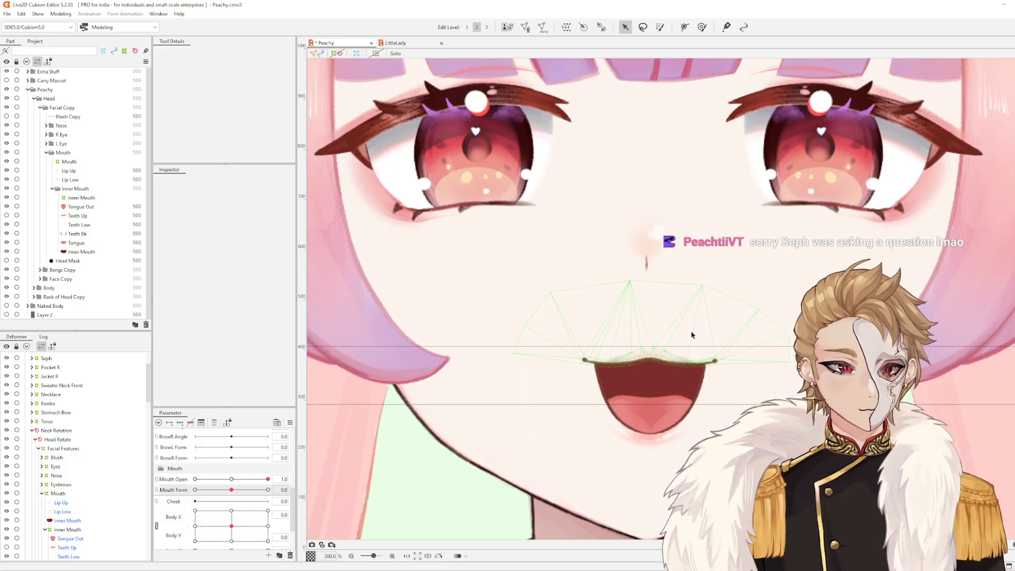
{"action": "scroll", "coordinate": [692, 335], "scroll_direction": "up", "scroll_amount": 1}
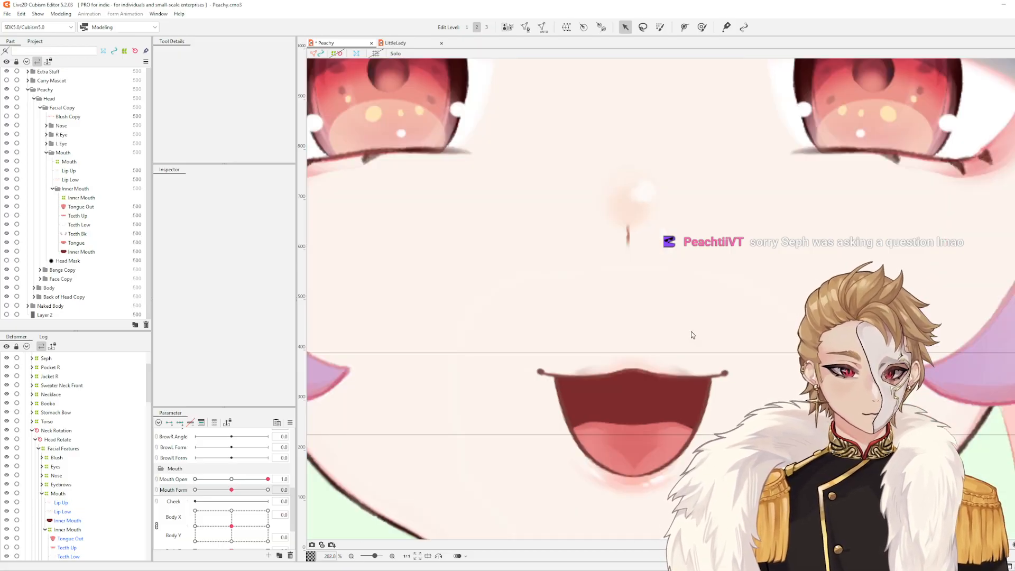
{"action": "scroll", "coordinate": [693, 333], "scroll_direction": "down", "scroll_amount": 2}
{"action": "scroll", "coordinate": [696, 323], "scroll_direction": "up", "scroll_amount": 2}
{"action": "left_click_drag", "start_coordinate": [705, 299], "coordinate": [709, 270]}
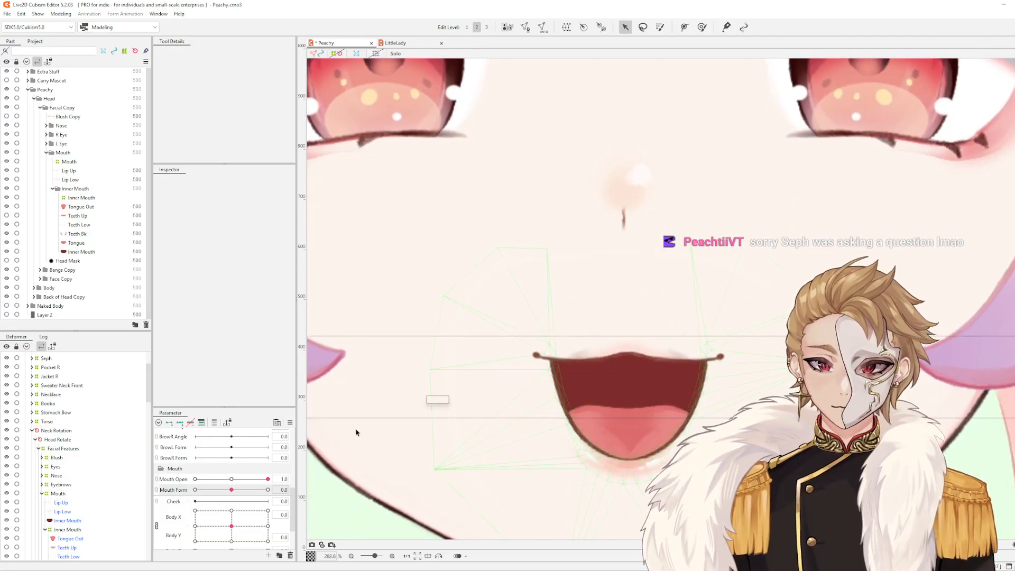
{"action": "mouse_move", "coordinate": [268, 478]}
{"action": "left_mouse_down"}
{"action": "mouse_move", "coordinate": [212, 493]}
{"action": "mouse_move", "coordinate": [268, 479]}
{"action": "left_mouse_up"}
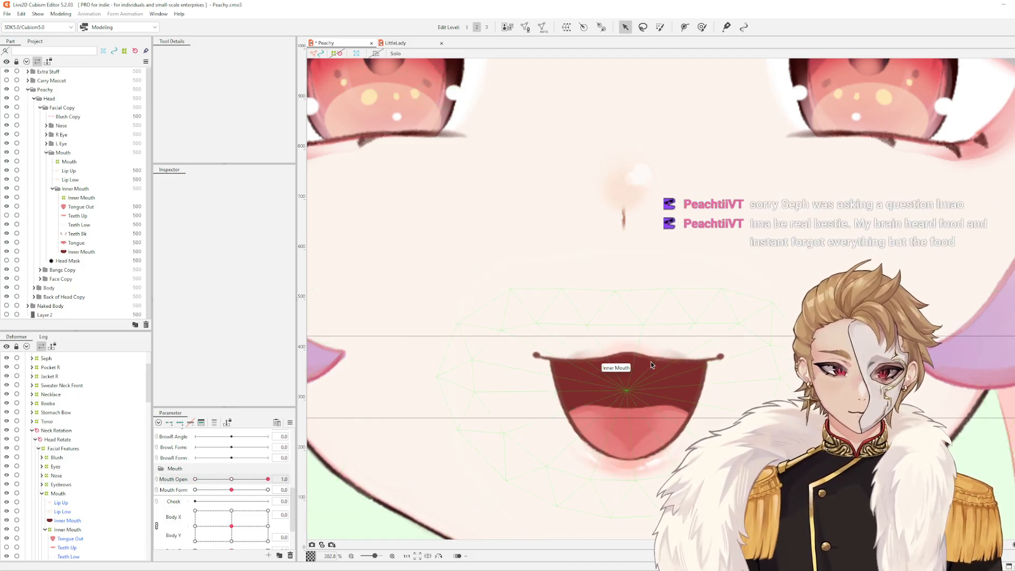
{"action": "left_click_drag", "start_coordinate": [652, 361], "coordinate": [657, 339]}
{"action": "left_click", "coordinate": [656, 338]}
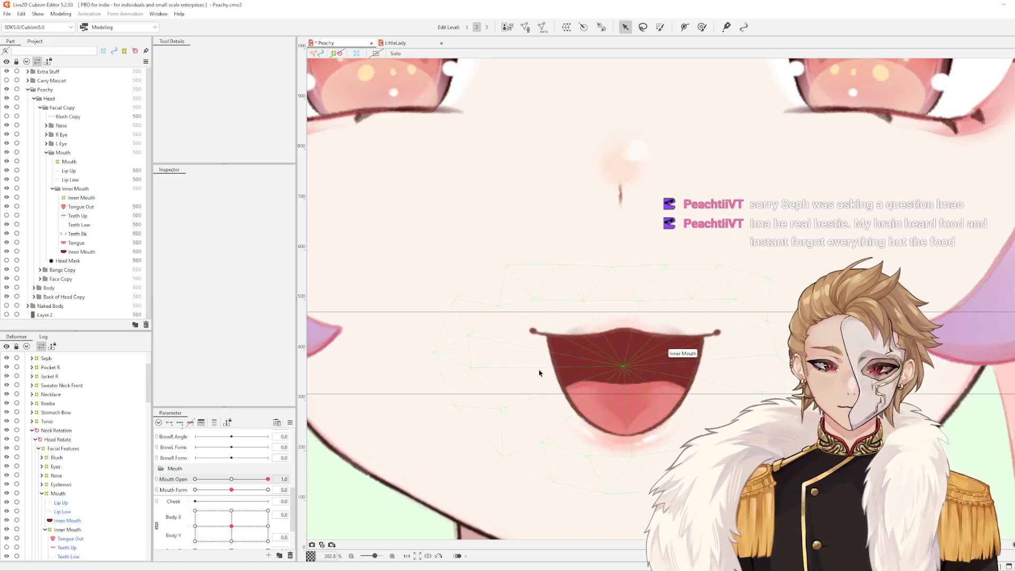
Pose the closed frown with Mouth Open at 0.0 and Mouth Form at -1.0
{"action": "left_click_drag", "start_coordinate": [268, 479], "coordinate": [232, 497]}
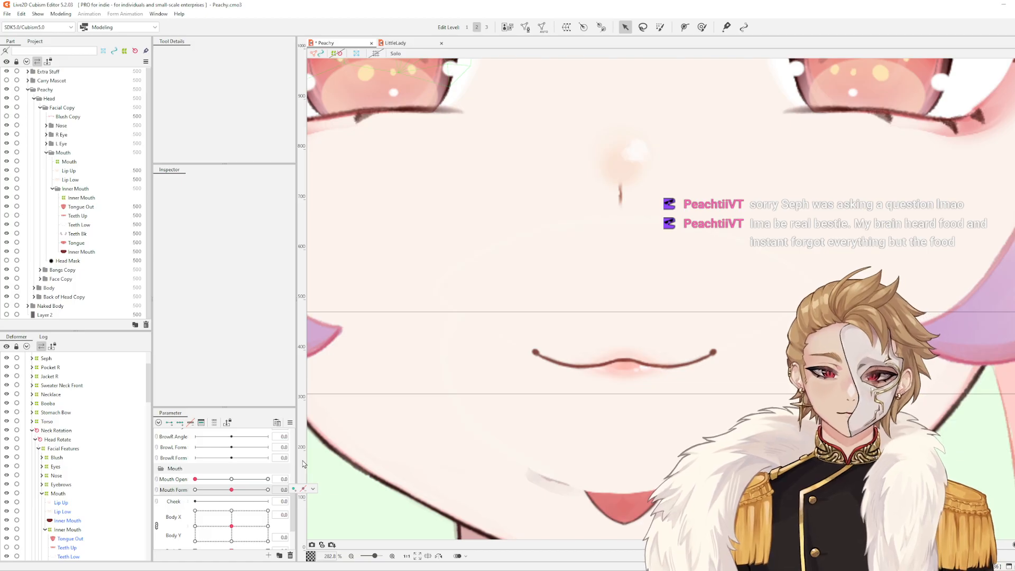
{"action": "scroll", "coordinate": [648, 334], "scroll_direction": "down", "scroll_amount": 2}
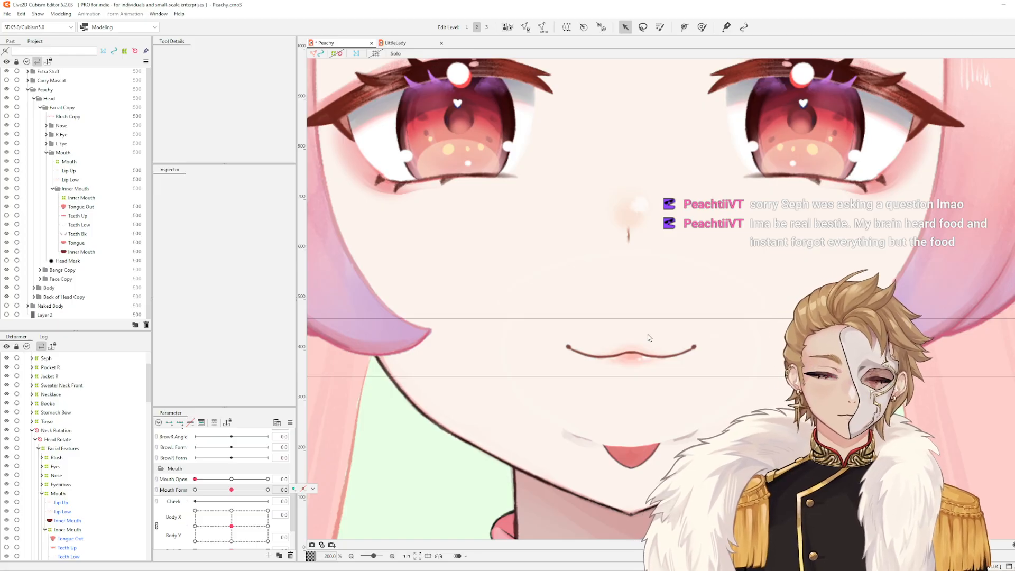
{"action": "scroll", "coordinate": [648, 334], "scroll_direction": "up", "scroll_amount": 3}
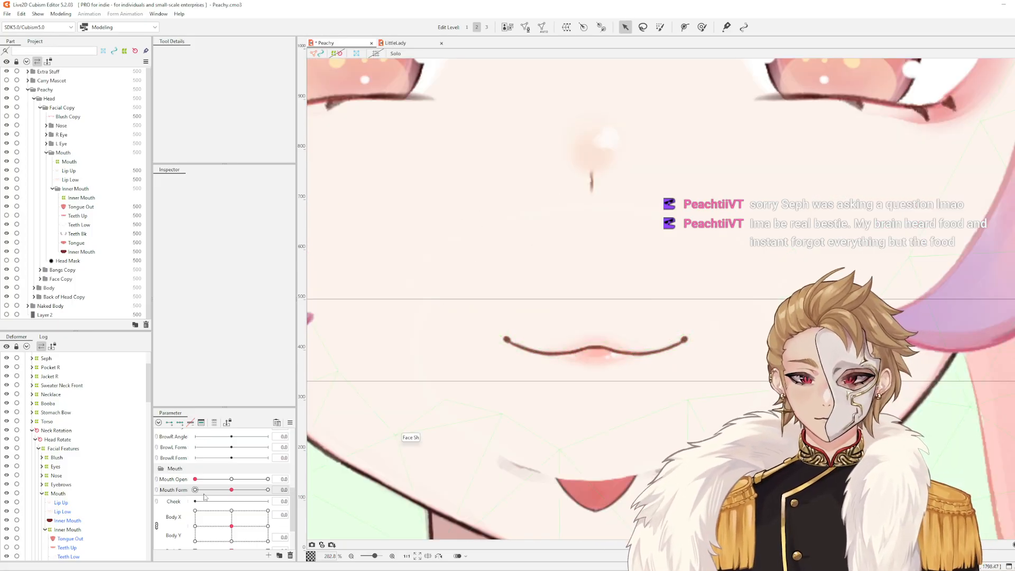
{"action": "left_click_drag", "start_coordinate": [196, 479], "coordinate": [177, 504]}
{"action": "left_click_drag", "start_coordinate": [232, 489], "coordinate": [195, 489]}
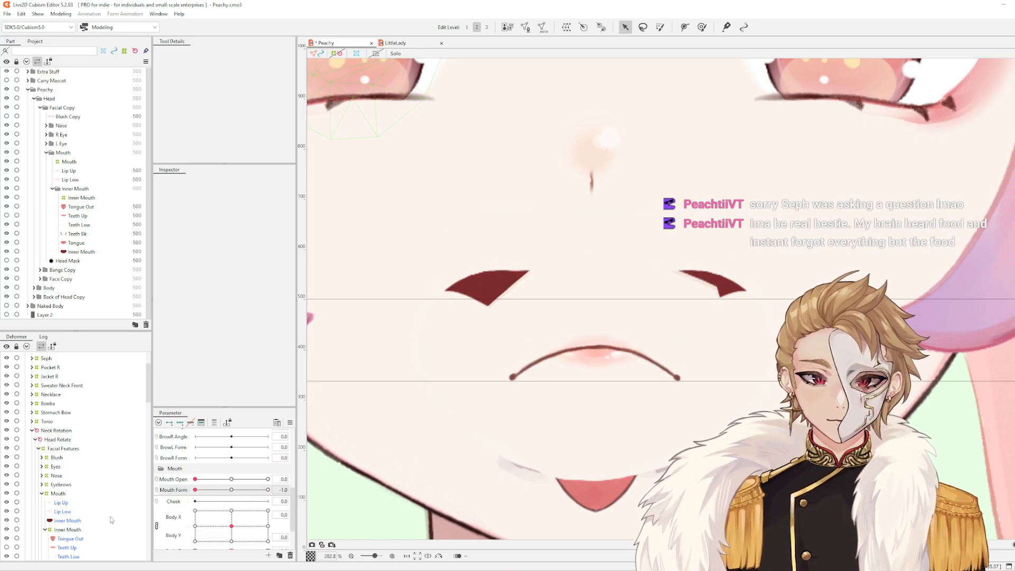
Smooth the closed frown's upper lip line near the mouth corner on the Lip Up mesh using the Deform Brush
{"action": "scroll", "coordinate": [573, 379], "scroll_direction": "up", "scroll_amount": 1}
{"action": "scroll", "coordinate": [608, 370], "scroll_direction": "up", "scroll_amount": 4}
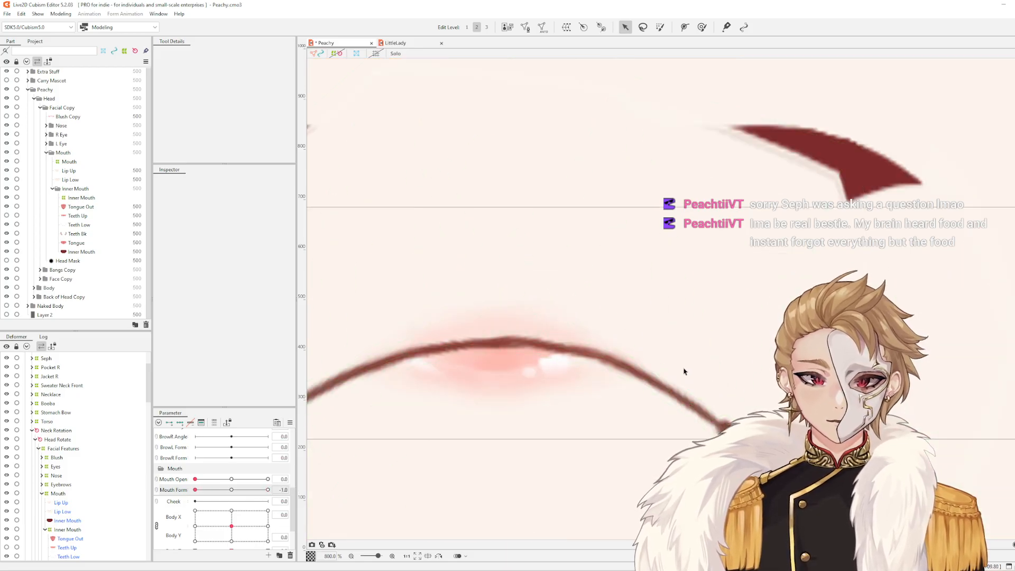
{"action": "left_click", "coordinate": [657, 388]}
{"action": "key", "text": "b"}
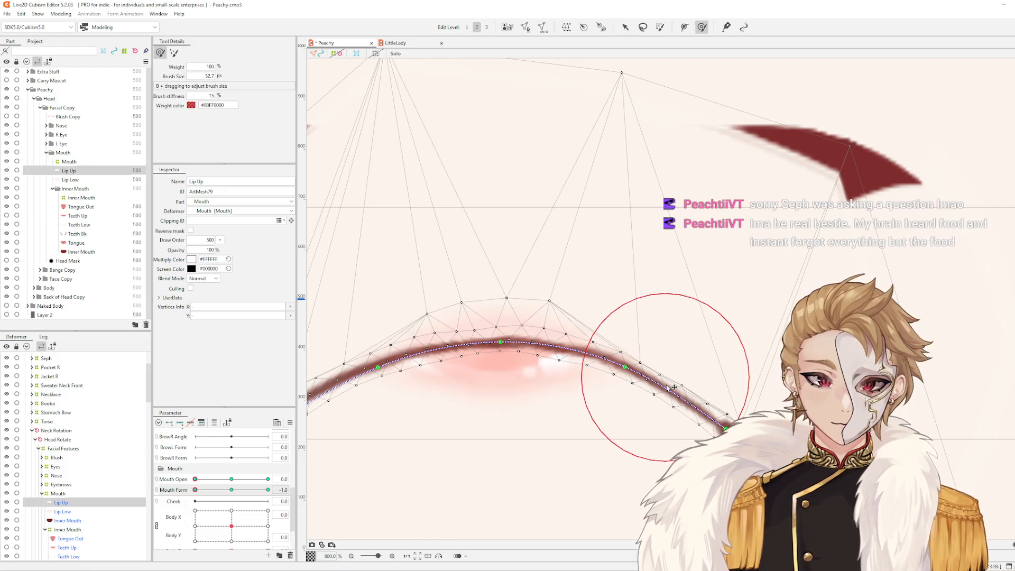
{"action": "left_click_drag", "start_coordinate": [660, 393], "coordinate": [661, 390]}
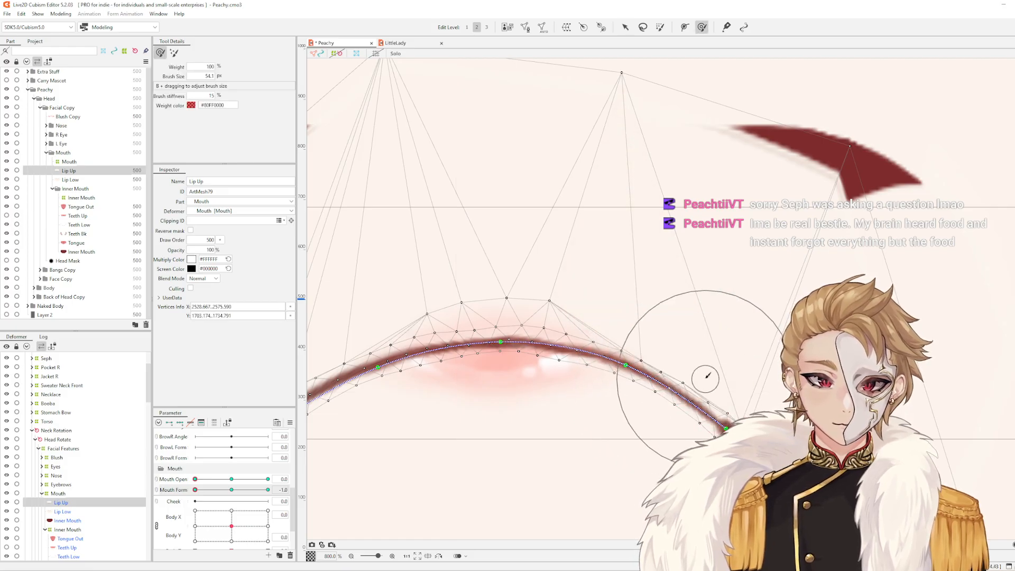
{"action": "left_click", "coordinate": [748, 400]}
Nudge Lip Up's end deform path point slightly upward at the mouth corner, then deselect the mesh
{"action": "left_click", "coordinate": [728, 428]}
{"action": "key", "text": "b"}
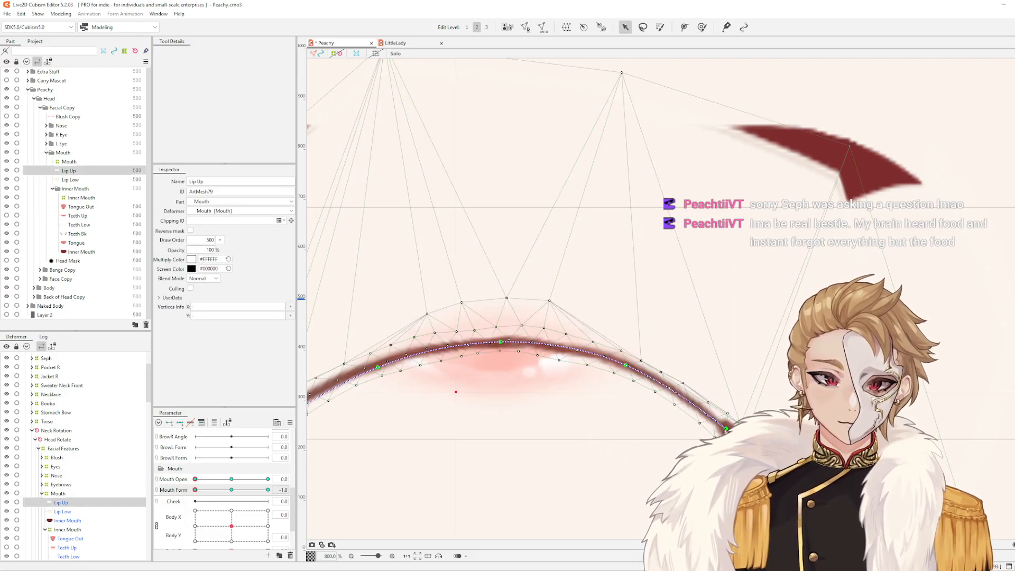
{"action": "left_click_drag", "start_coordinate": [726, 429], "coordinate": [727, 426]}
{"action": "left_click", "coordinate": [747, 397]}
{"action": "scroll", "coordinate": [748, 397], "scroll_direction": "down", "scroll_amount": 1}
{"action": "scroll", "coordinate": [763, 369], "scroll_direction": "down", "scroll_amount": 1}
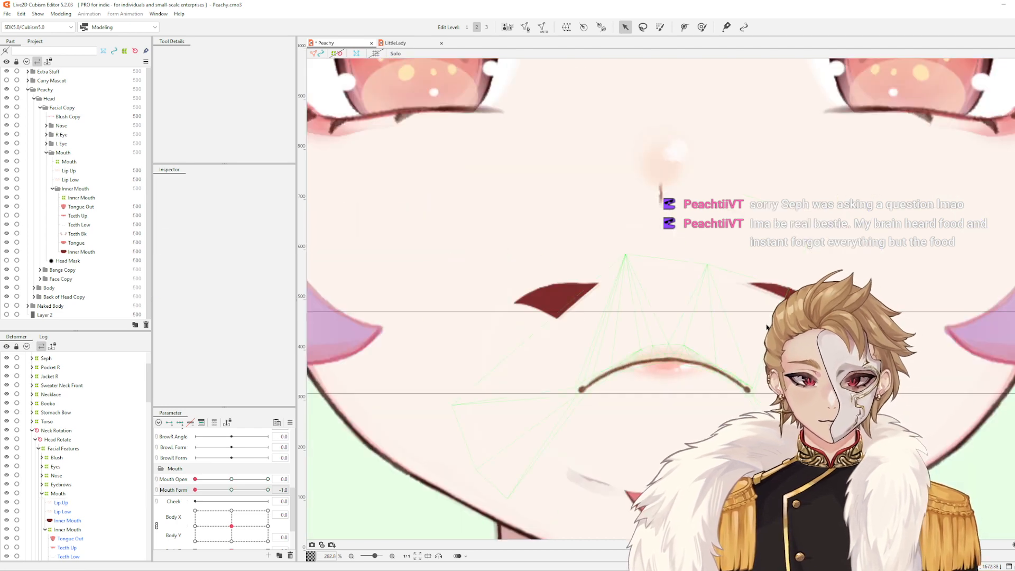
{"action": "scroll", "coordinate": [702, 317], "scroll_direction": "down", "scroll_amount": 1}
Examine the open mouth's lip line and corners at Mouth Open 1.0 and Mouth Form -1.0
{"action": "left_click_drag", "start_coordinate": [195, 479], "coordinate": [325, 480]}
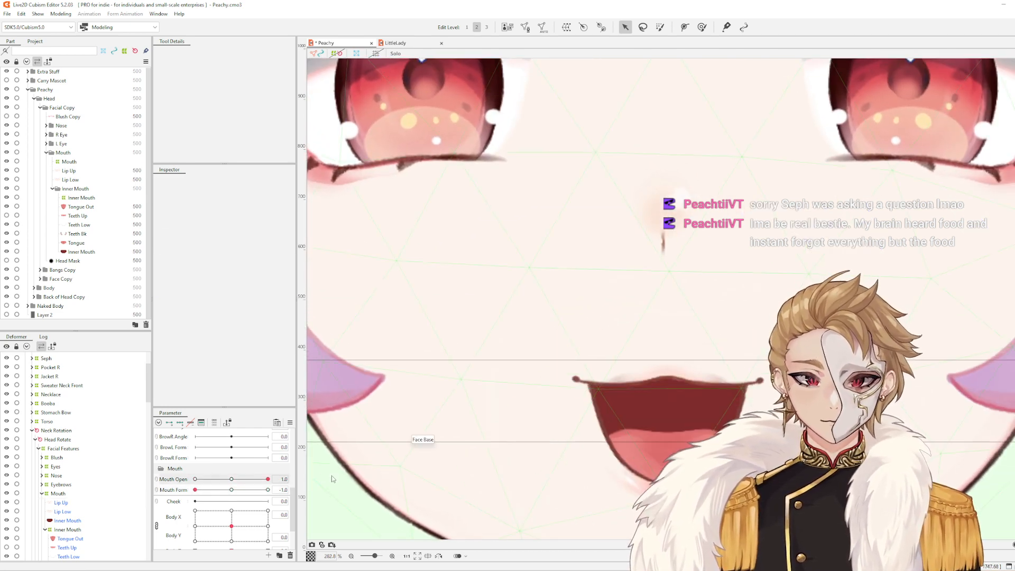
{"action": "left_click_drag", "start_coordinate": [195, 490], "coordinate": [167, 510]}
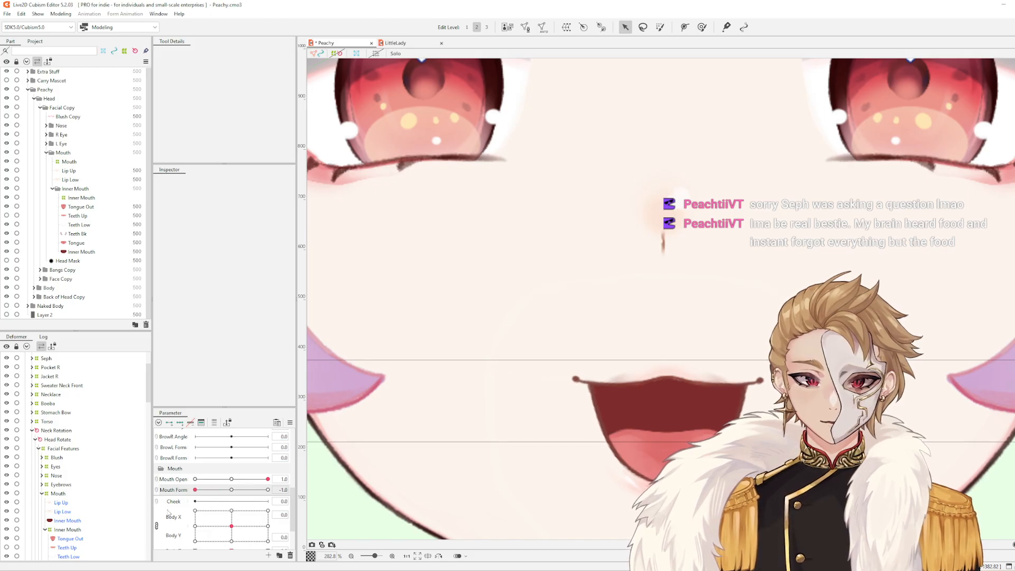
{"action": "right_click", "coordinate": [293, 438]}
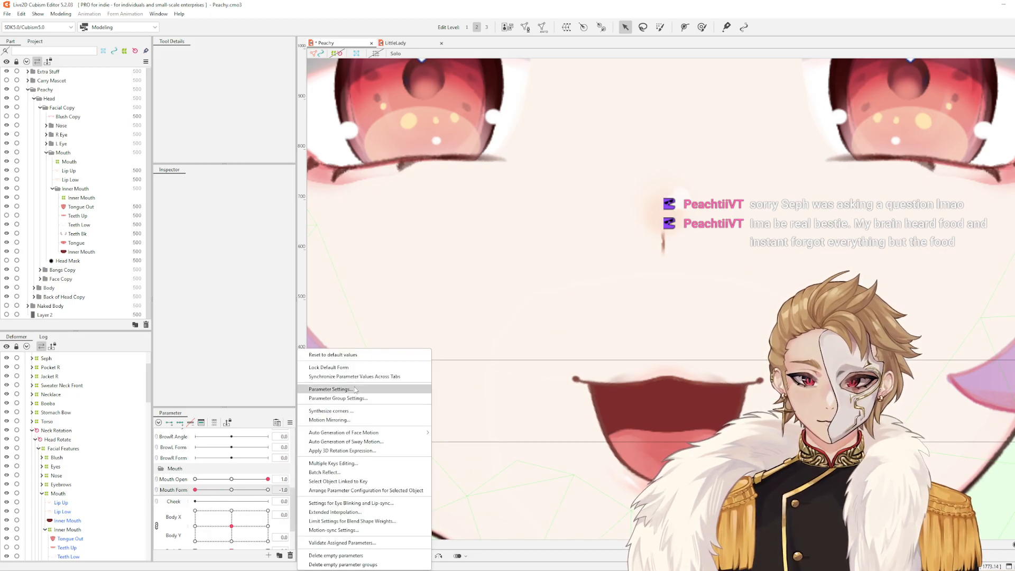
{"action": "left_click", "coordinate": [339, 367]}
At Mouth Open 0.5 and Mouth Form 0.0, nudge Lip Low's deform path points slightly upward at the left mouth corner
{"action": "left_click_drag", "start_coordinate": [195, 479], "coordinate": [233, 491]}
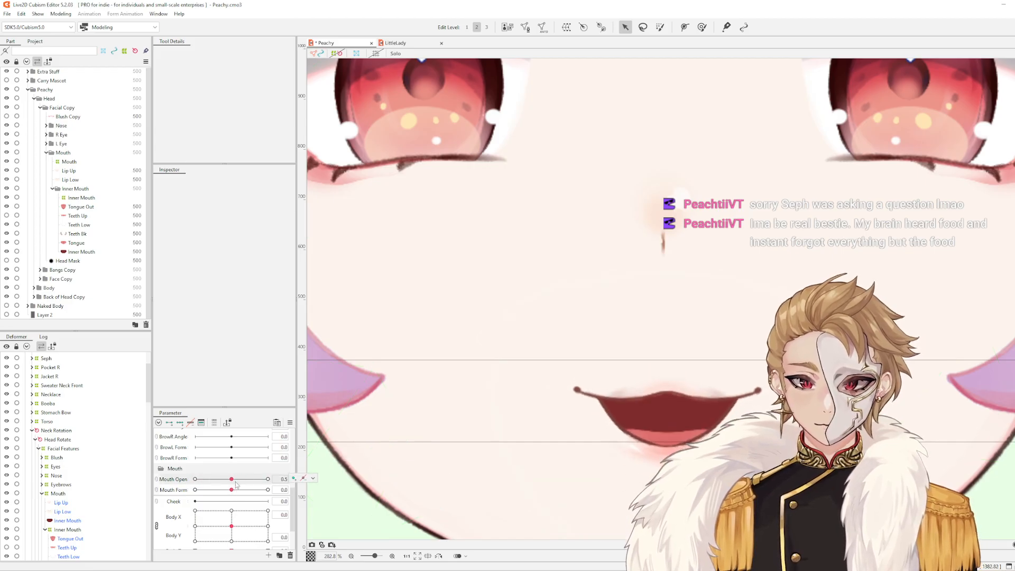
{"action": "left_click", "coordinate": [303, 479]}
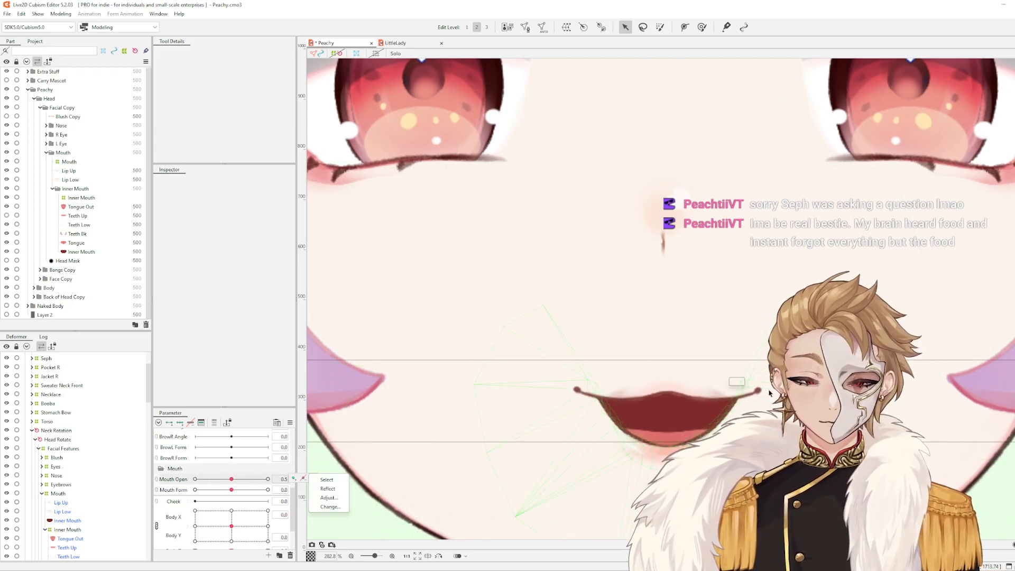
{"action": "scroll", "coordinate": [770, 388], "scroll_direction": "up", "scroll_amount": 2}
{"action": "left_click", "coordinate": [659, 454]}
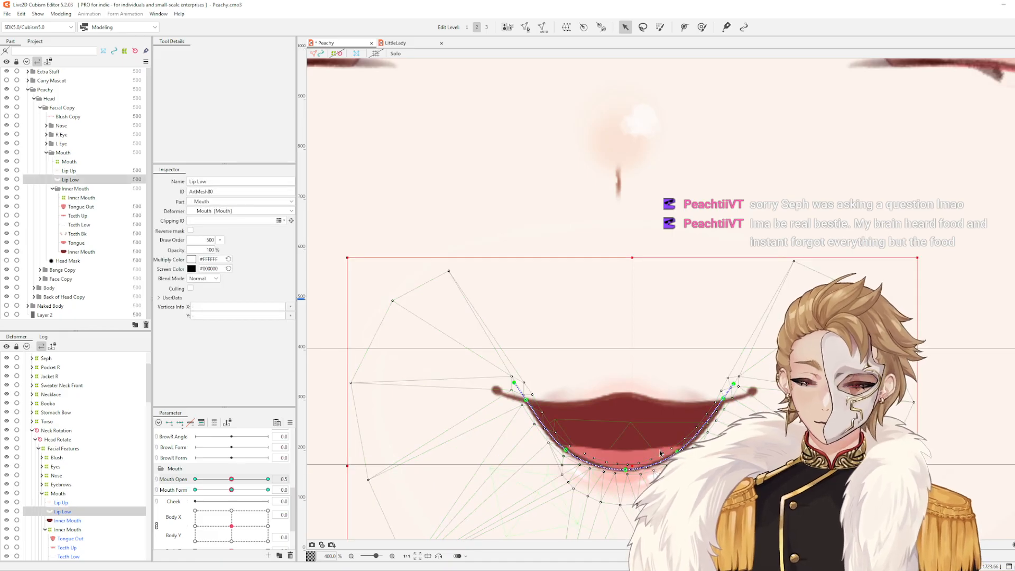
{"action": "mouse_move", "coordinate": [231, 480]}
{"action": "left_mouse_down"}
{"action": "mouse_move", "coordinate": [268, 483]}
{"action": "mouse_move", "coordinate": [222, 488]}
{"action": "mouse_move", "coordinate": [231, 485]}
{"action": "left_mouse_up"}
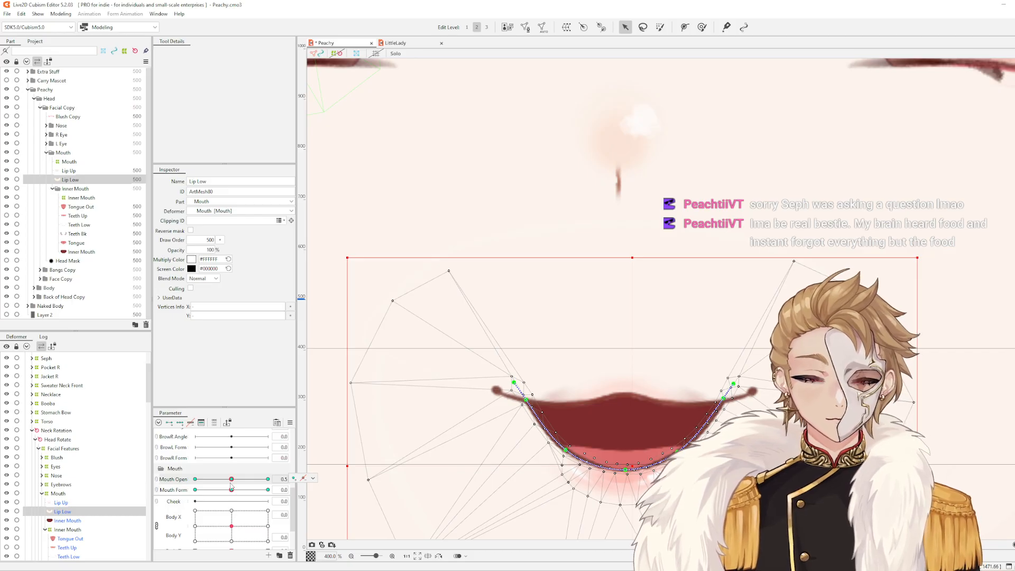
{"action": "scroll", "coordinate": [509, 392], "scroll_direction": "up", "scroll_amount": 6}
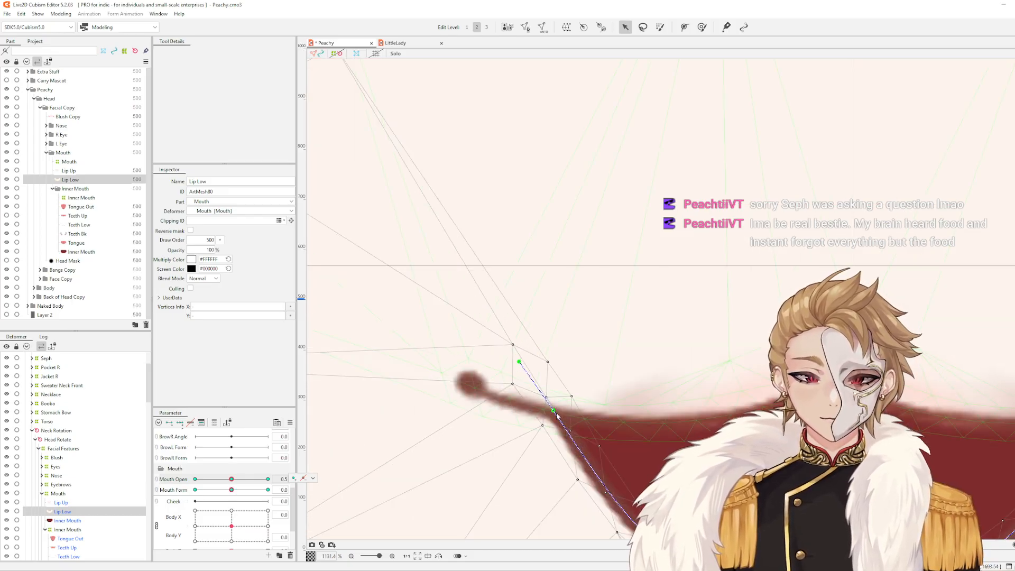
{"action": "left_click", "coordinate": [554, 405]}
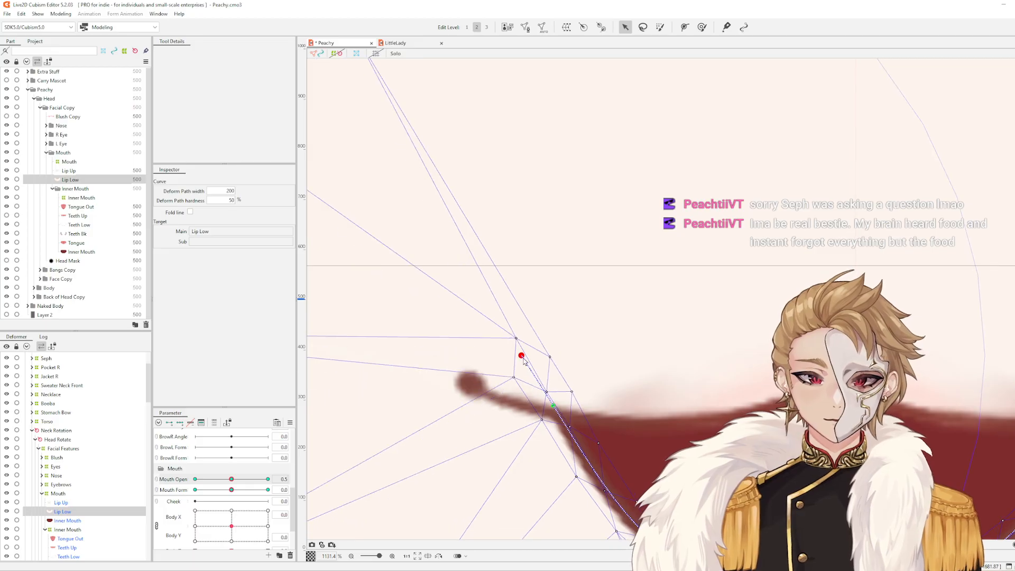
{"action": "scroll", "coordinate": [521, 368], "scroll_direction": "down", "scroll_amount": 6}
{"action": "left_click_drag", "start_coordinate": [704, 361], "coordinate": [646, 384]}
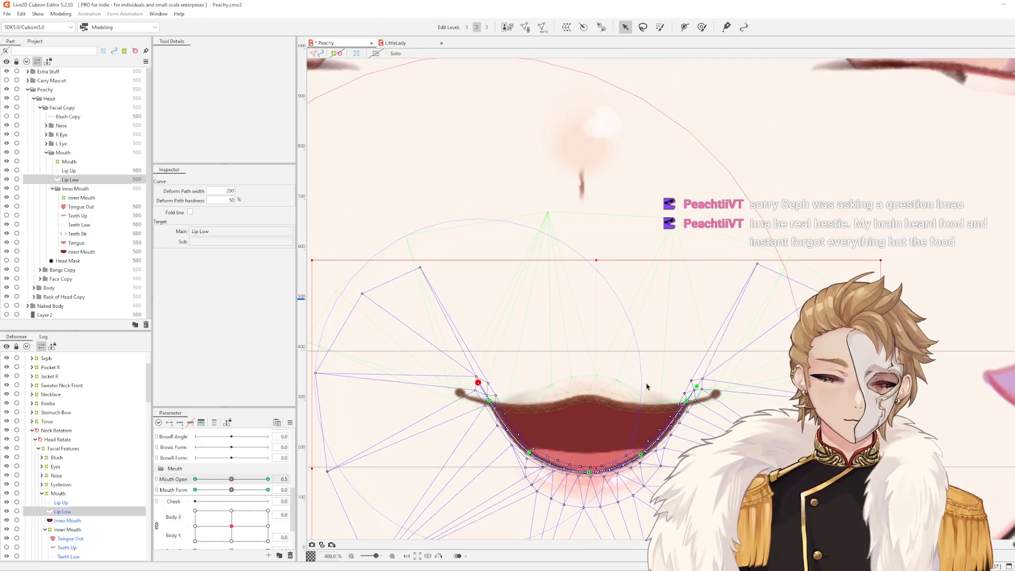
{"action": "left_click", "coordinate": [646, 385]}
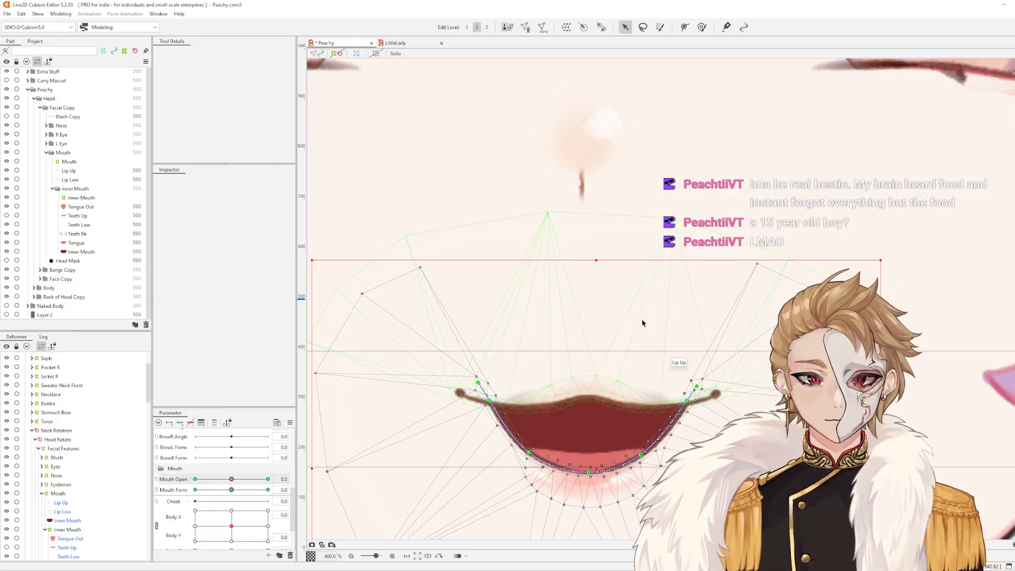
Compare the lip shapes at Mouth Open 0.5 and 1.0 with Mouth Form at 0.0
{"action": "left_click_drag", "start_coordinate": [570, 302], "coordinate": [552, 238]}
{"action": "scroll", "coordinate": [566, 319], "scroll_direction": "up", "scroll_amount": 1}
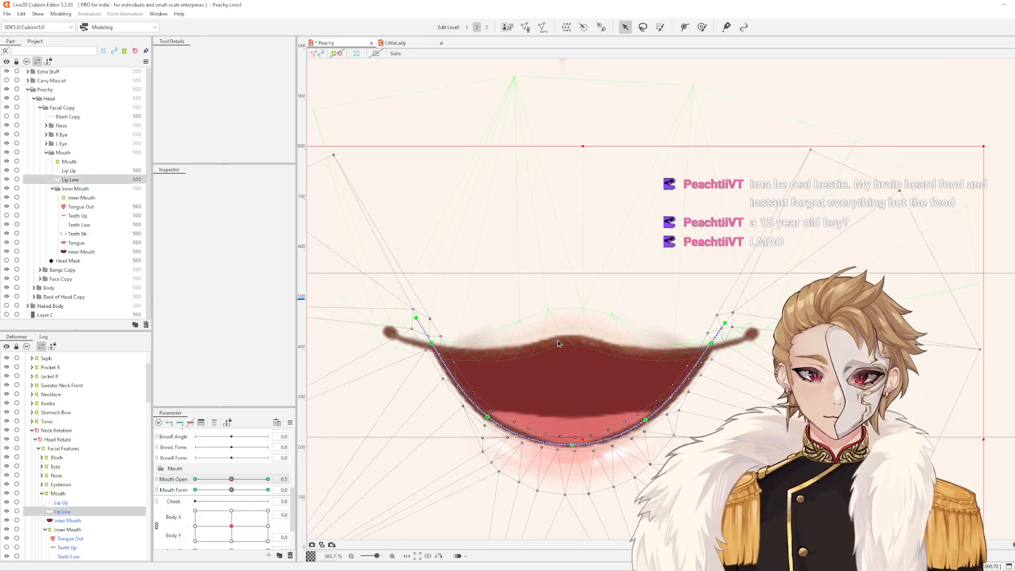
{"action": "mouse_move", "coordinate": [231, 479]}
{"action": "left_mouse_down"}
{"action": "mouse_move", "coordinate": [185, 501]}
{"action": "mouse_move", "coordinate": [232, 488]}
{"action": "mouse_move", "coordinate": [336, 491]}
{"action": "mouse_move", "coordinate": [233, 491]}
{"action": "left_mouse_up"}
{"action": "scroll", "coordinate": [600, 366], "scroll_direction": "down", "scroll_amount": 1}
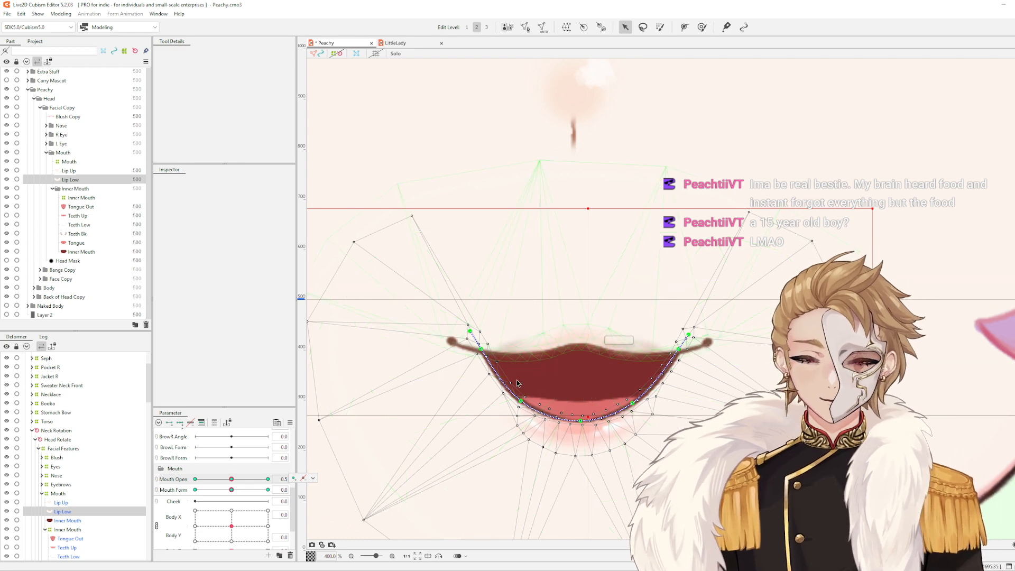
{"action": "left_click_drag", "start_coordinate": [231, 479], "coordinate": [205, 506]}
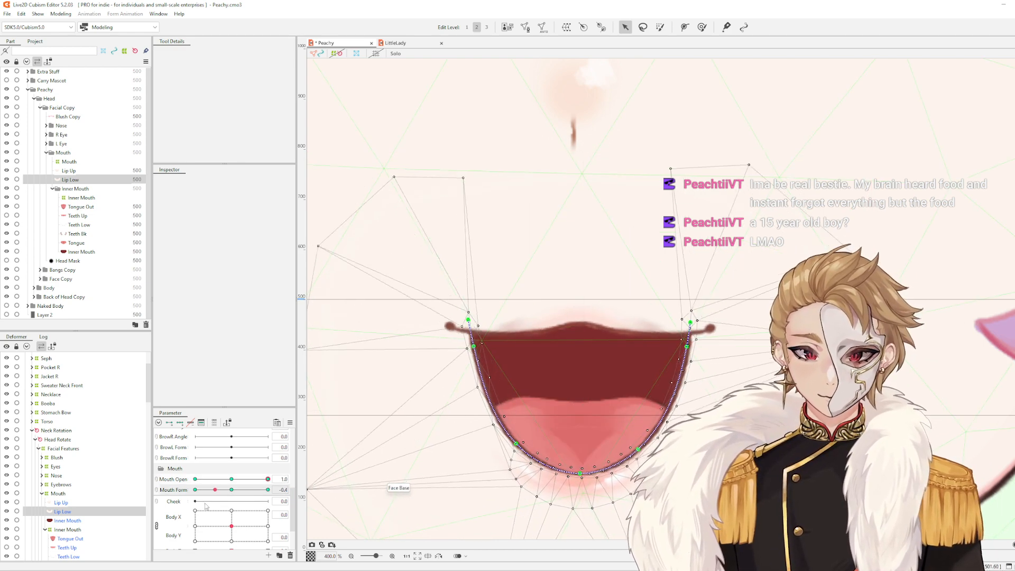
{"action": "left_click", "coordinate": [232, 489]}
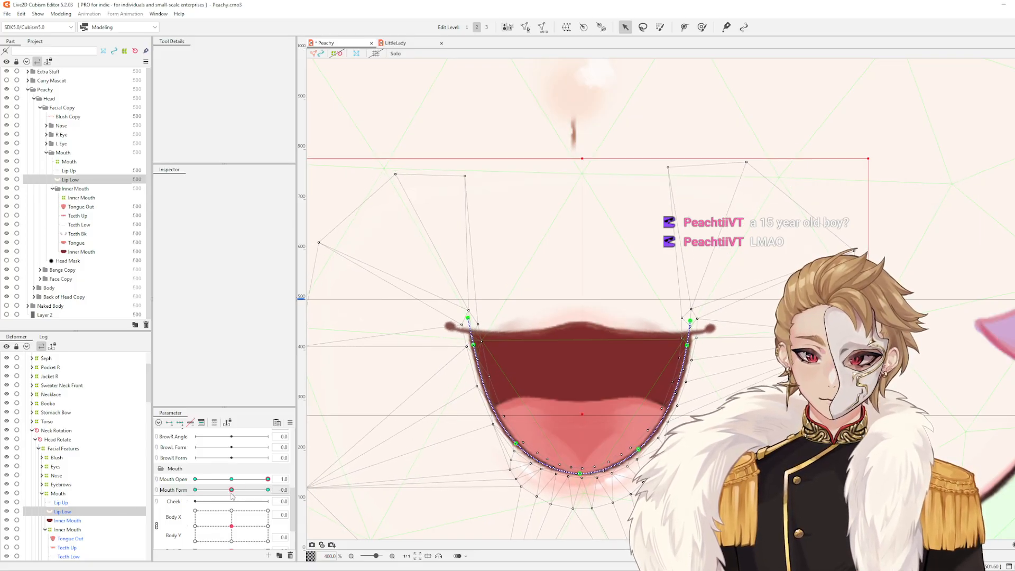
At Mouth Open 1.0 and Mouth Form -1.0, bend Lip Up's deform path into a downturned arch with lowered mouth corners
{"action": "left_click_drag", "start_coordinate": [231, 490], "coordinate": [166, 497]}
{"action": "scroll", "coordinate": [569, 327], "scroll_direction": "up", "scroll_amount": 1}
{"action": "scroll", "coordinate": [573, 424], "scroll_direction": "down", "scroll_amount": 1}
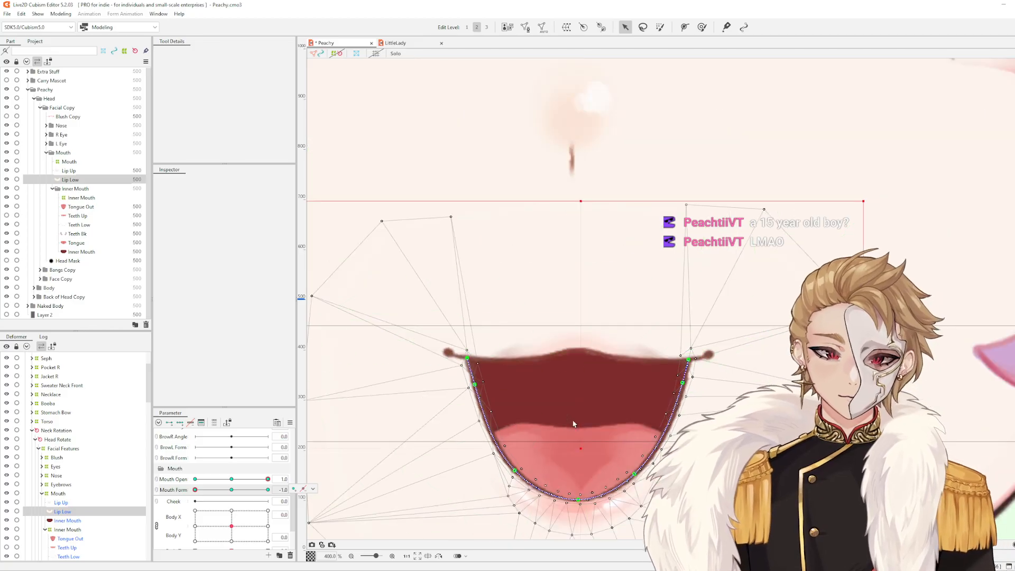
{"action": "left_click_drag", "start_coordinate": [597, 410], "coordinate": [610, 348]}
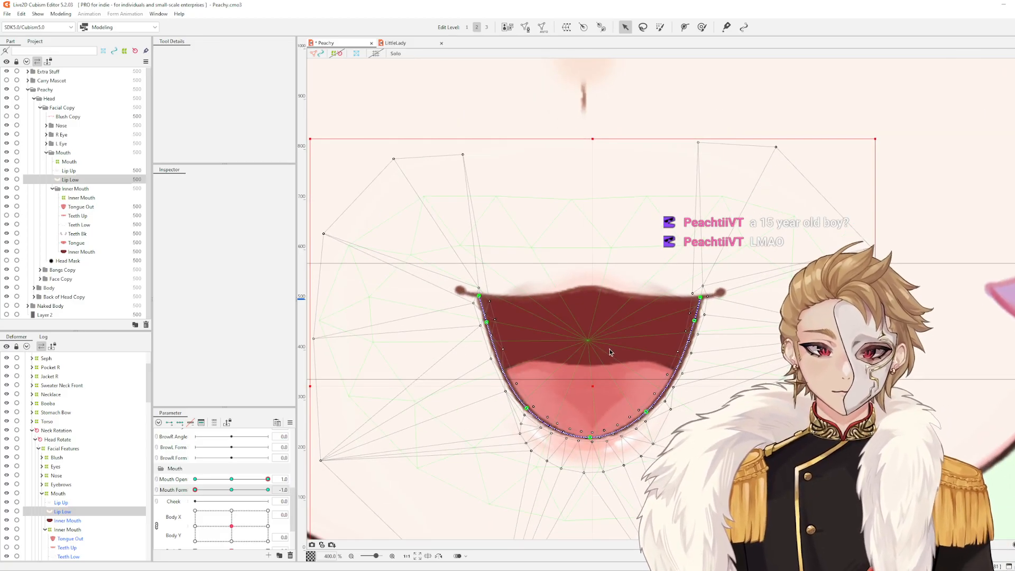
{"action": "left_click", "coordinate": [575, 291]}
{"action": "scroll", "coordinate": [442, 330], "scroll_direction": "up", "scroll_amount": 3}
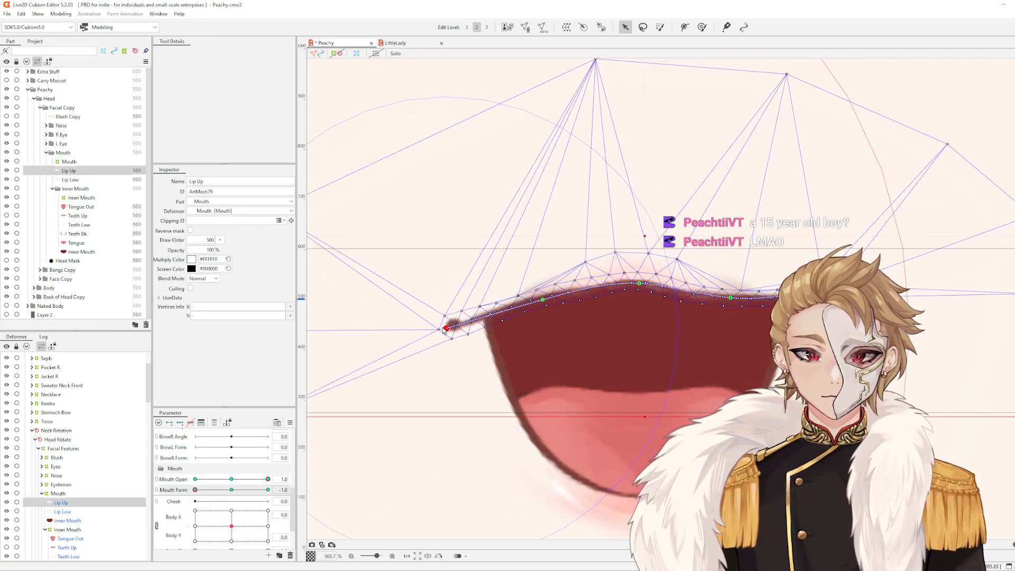
{"action": "left_click", "coordinate": [444, 329]}
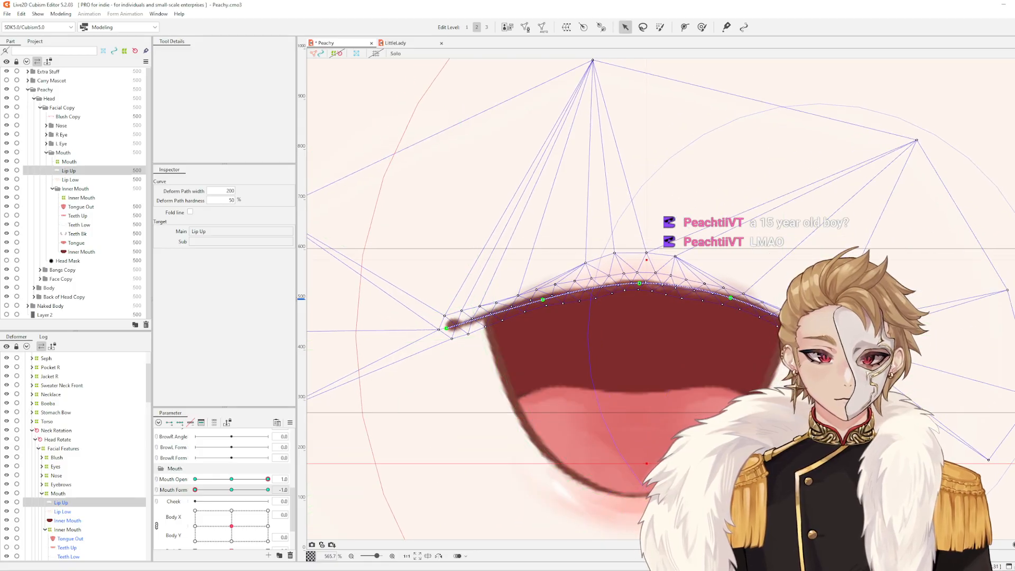
{"action": "left_click_drag", "start_coordinate": [729, 300], "coordinate": [725, 299]}
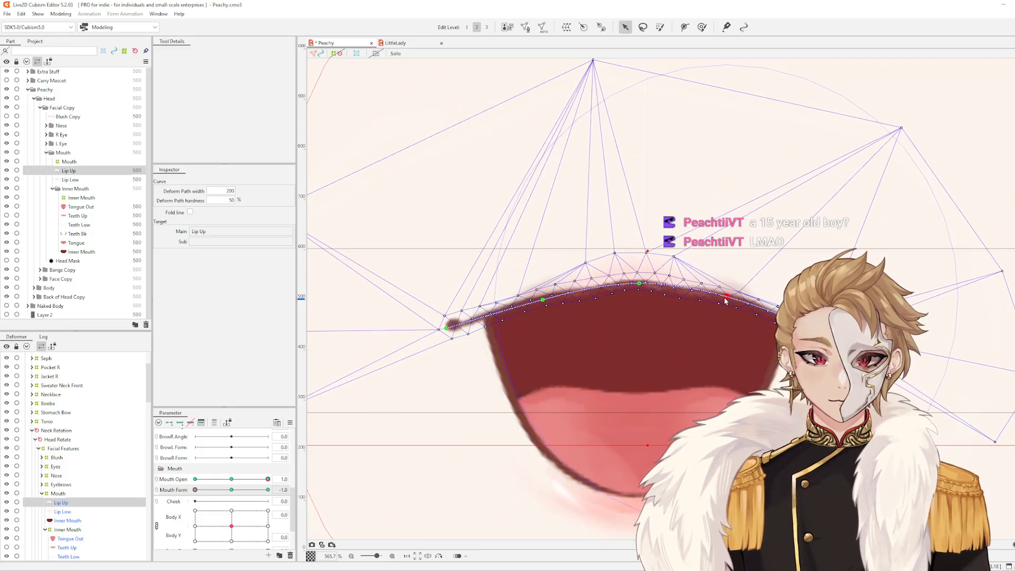
{"action": "left_click_drag", "start_coordinate": [825, 330], "coordinate": [821, 317]}
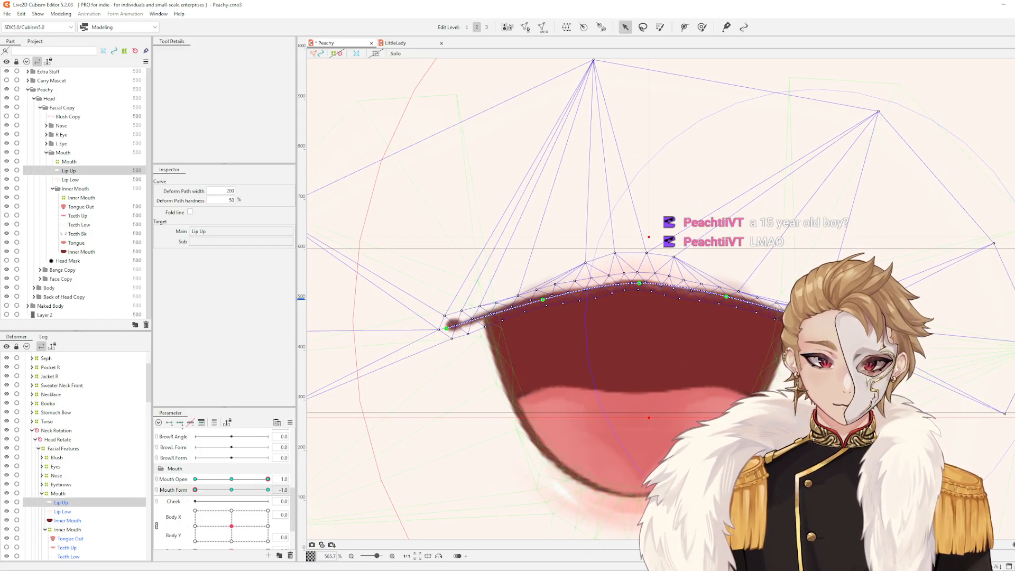
Raise the lower points of Lip Low's deform path to give the open frown a shallower, rounded lower lip
{"action": "left_click", "coordinate": [773, 382]}
{"action": "scroll", "coordinate": [698, 400], "scroll_direction": "down", "scroll_amount": 3}
{"action": "scroll", "coordinate": [703, 397], "scroll_direction": "up", "scroll_amount": 2}
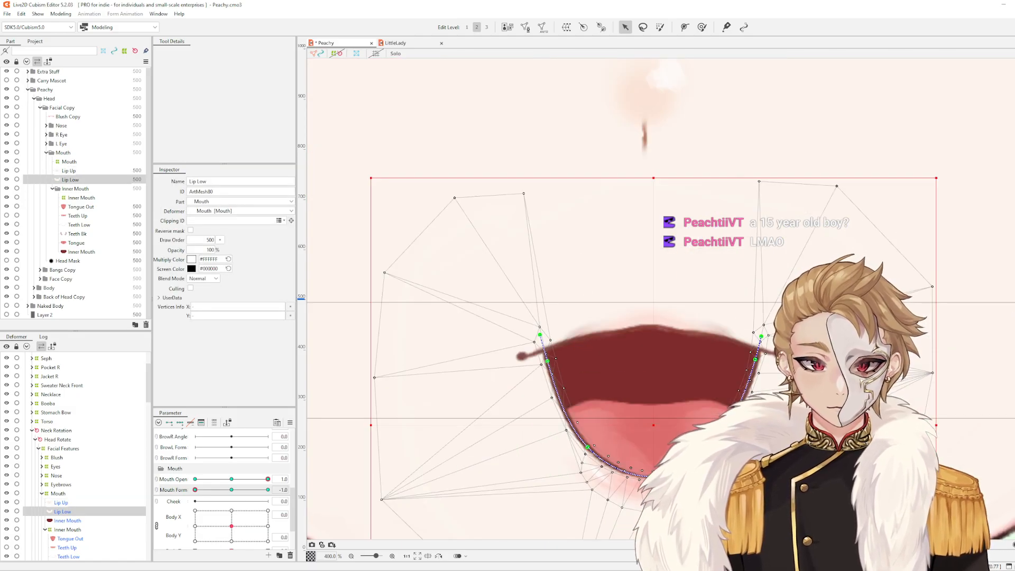
{"action": "left_click", "coordinate": [595, 429]}
{"action": "left_click_drag", "start_coordinate": [597, 429], "coordinate": [596, 427]}
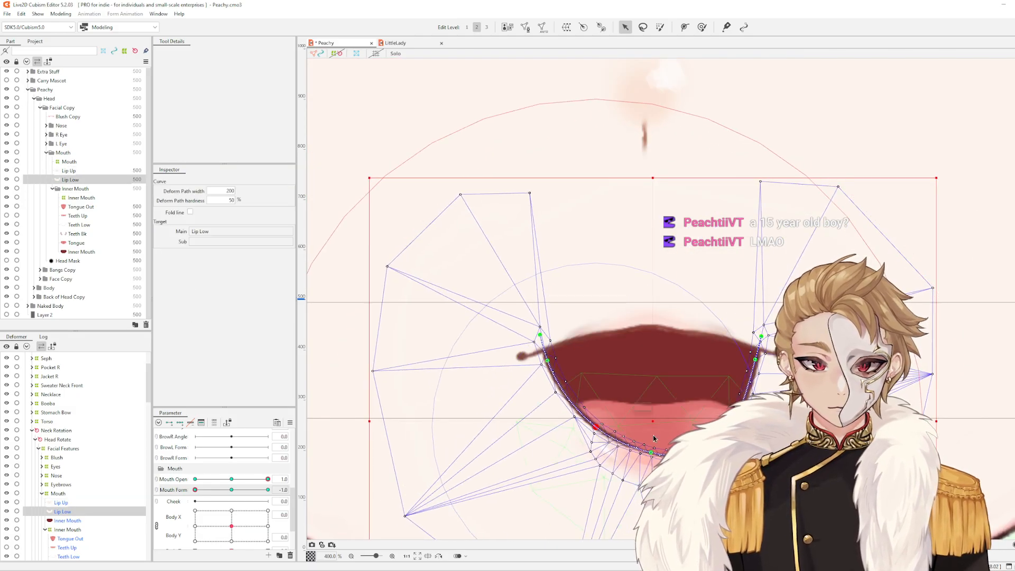
{"action": "left_click_drag", "start_coordinate": [724, 448], "coordinate": [651, 443]}
{"action": "left_click_drag", "start_coordinate": [596, 427], "coordinate": [593, 433]}
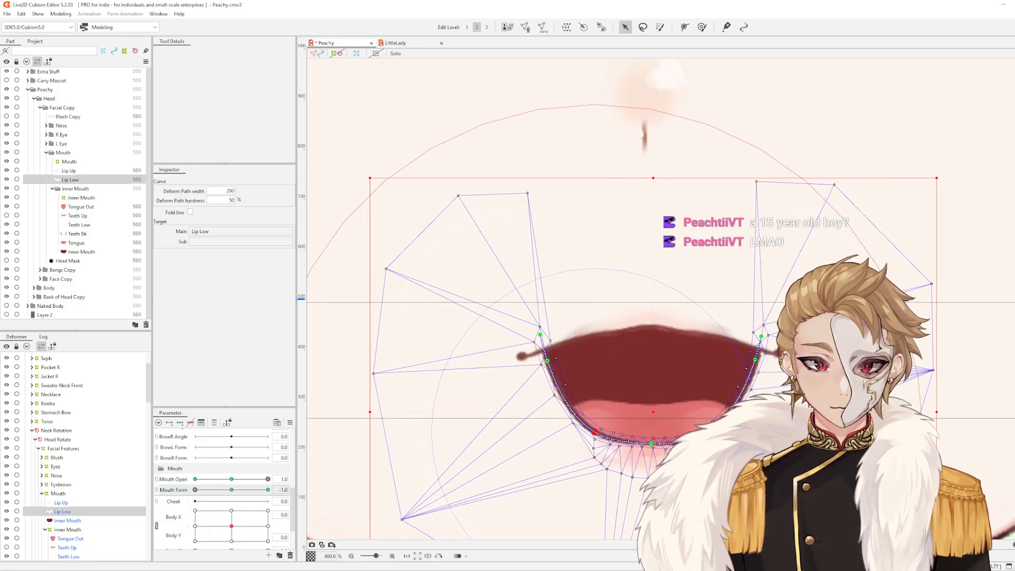
{"action": "scroll", "coordinate": [728, 369], "scroll_direction": "down", "scroll_amount": 5}
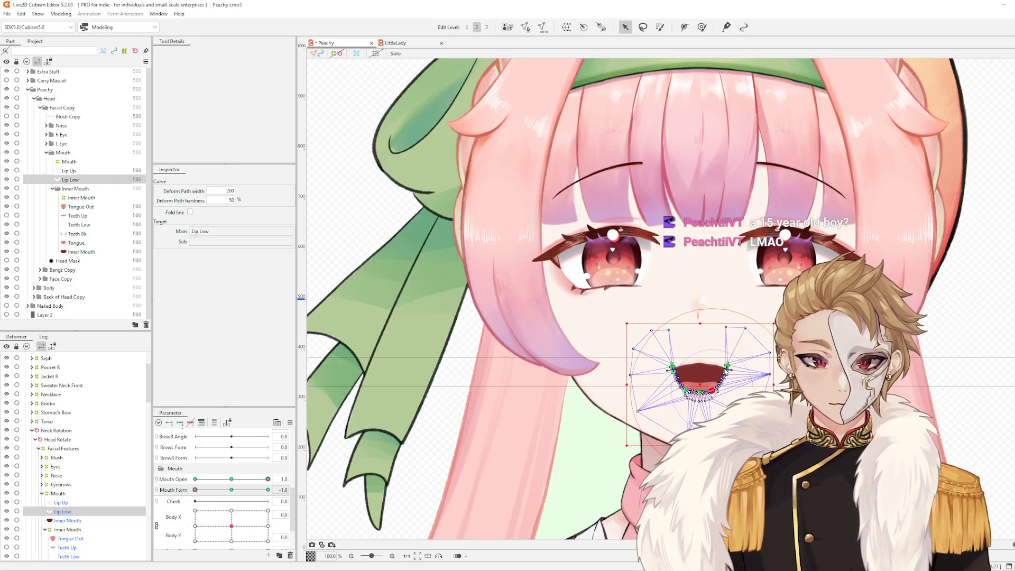
{"action": "scroll", "coordinate": [664, 356], "scroll_direction": "up", "scroll_amount": 5}
Lower both end points of Lip Up's deform path to droop the open frown's corners further, then deselect the mesh
{"action": "left_click", "coordinate": [652, 353]}
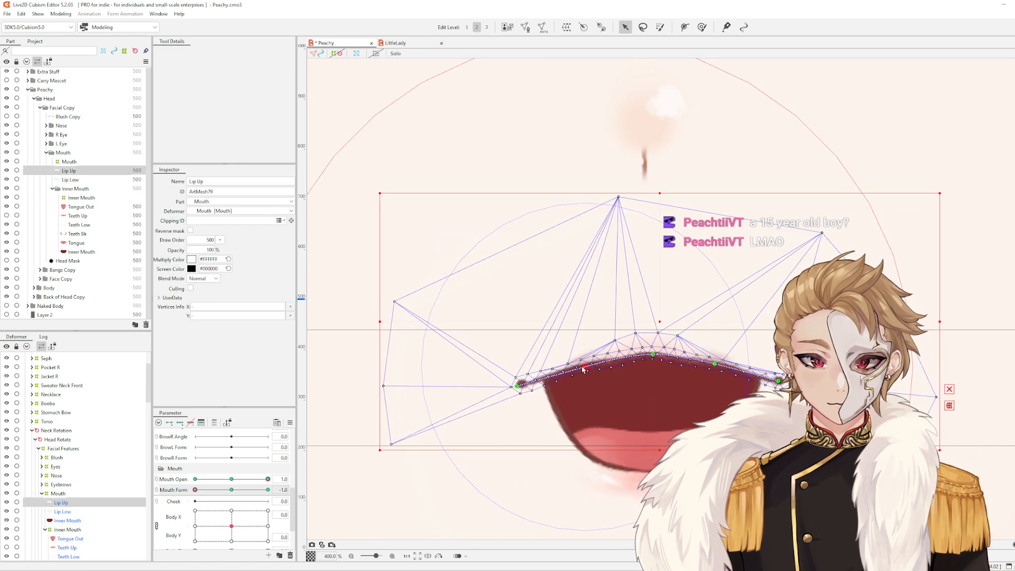
{"action": "left_click", "coordinate": [585, 367]}
{"action": "left_click_drag", "start_coordinate": [517, 386], "coordinate": [519, 393]}
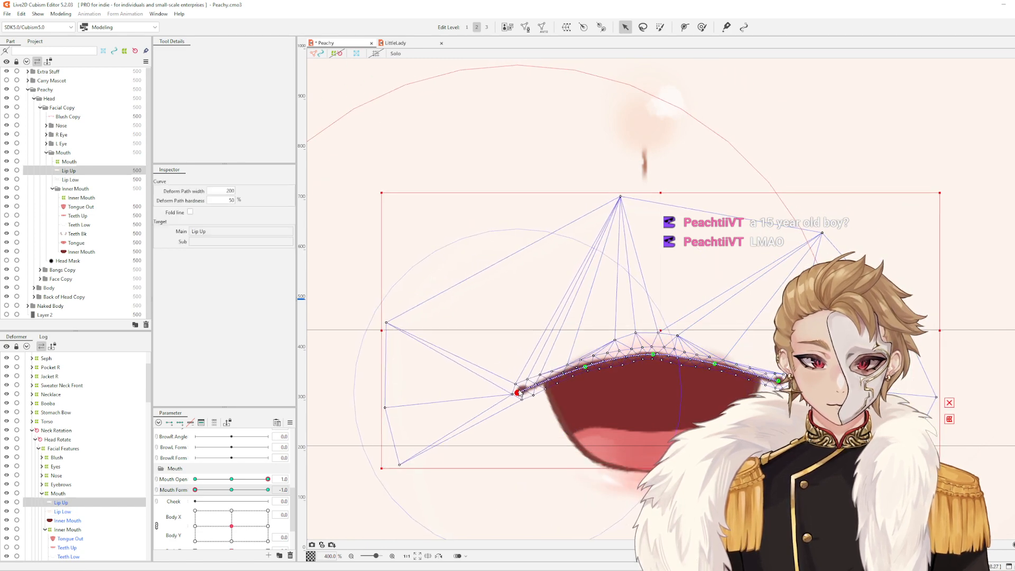
{"action": "left_click_drag", "start_coordinate": [778, 381], "coordinate": [772, 395]}
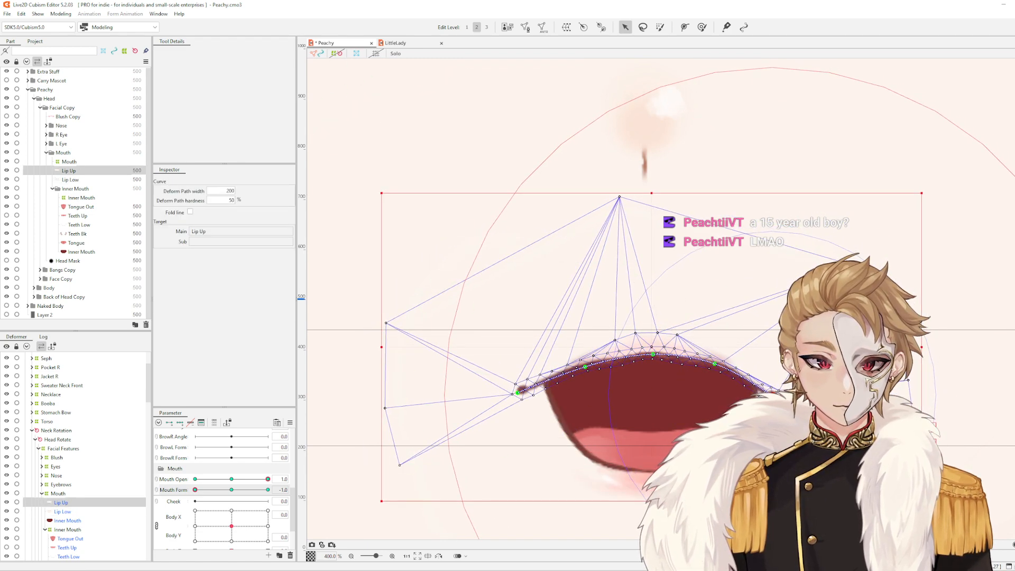
{"action": "scroll", "coordinate": [767, 394], "scroll_direction": "down", "scroll_amount": 2}
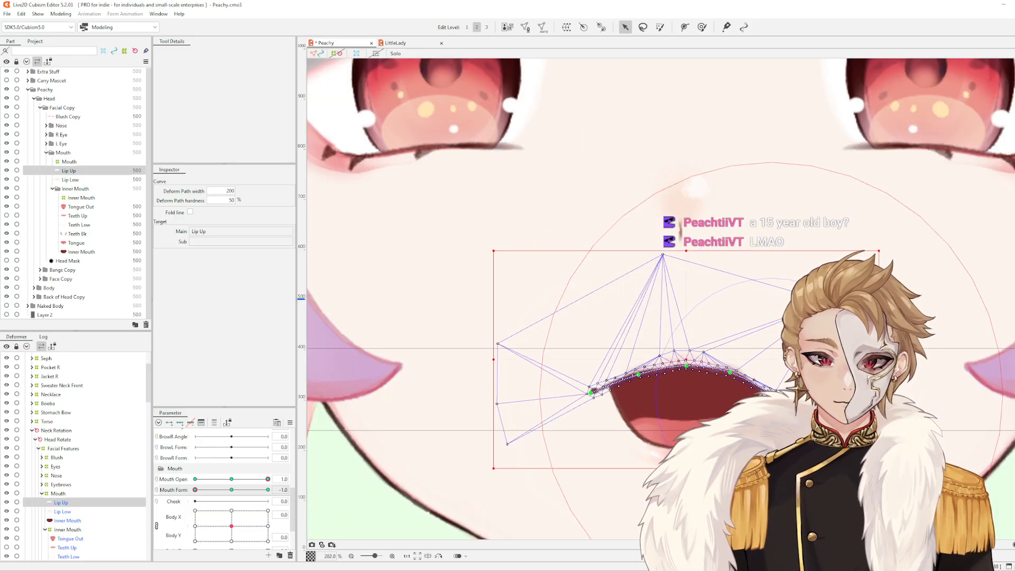
{"action": "scroll", "coordinate": [732, 425], "scroll_direction": "up", "scroll_amount": 2}
{"action": "scroll", "coordinate": [729, 431], "scroll_direction": "down", "scroll_amount": 2}
{"action": "left_click", "coordinate": [730, 431]}
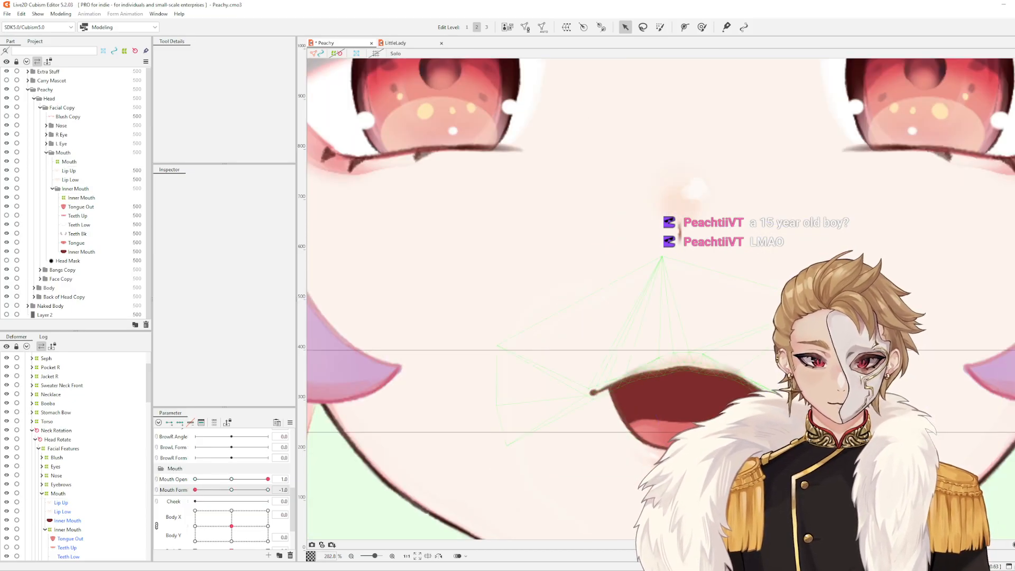
Test the frown across Mouth Open 0.5 to 1.0, and at 1.0 raise Lip Low's lower right deform path point slightly
{"action": "left_click", "coordinate": [231, 479]}
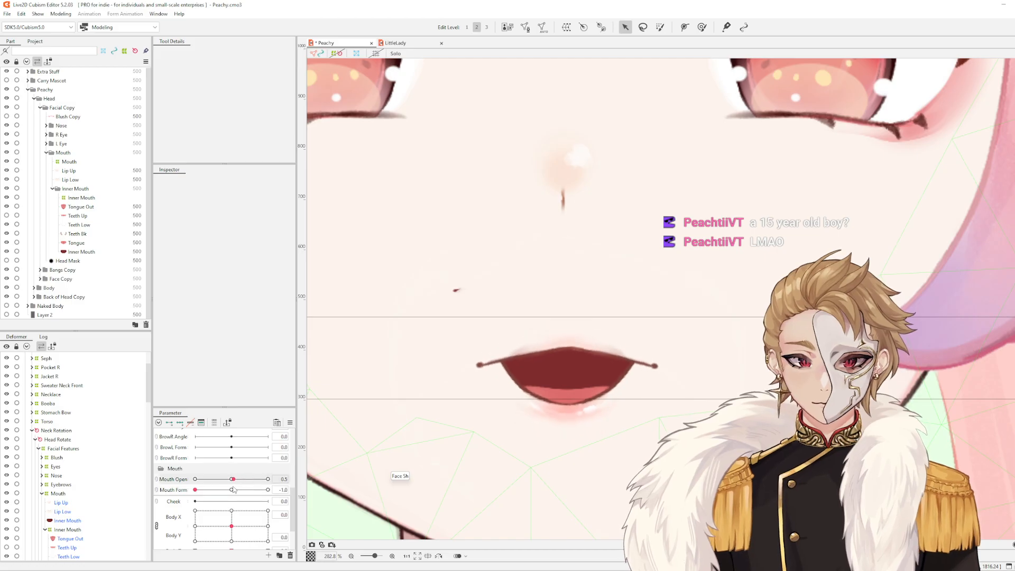
{"action": "left_click_drag", "start_coordinate": [232, 487], "coordinate": [314, 489]}
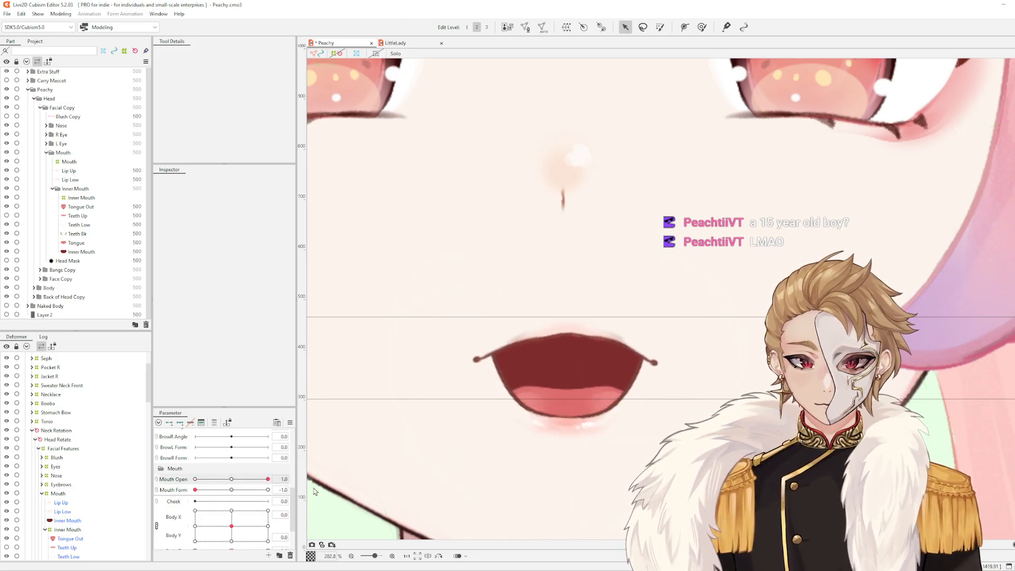
{"action": "left_click", "coordinate": [527, 409]}
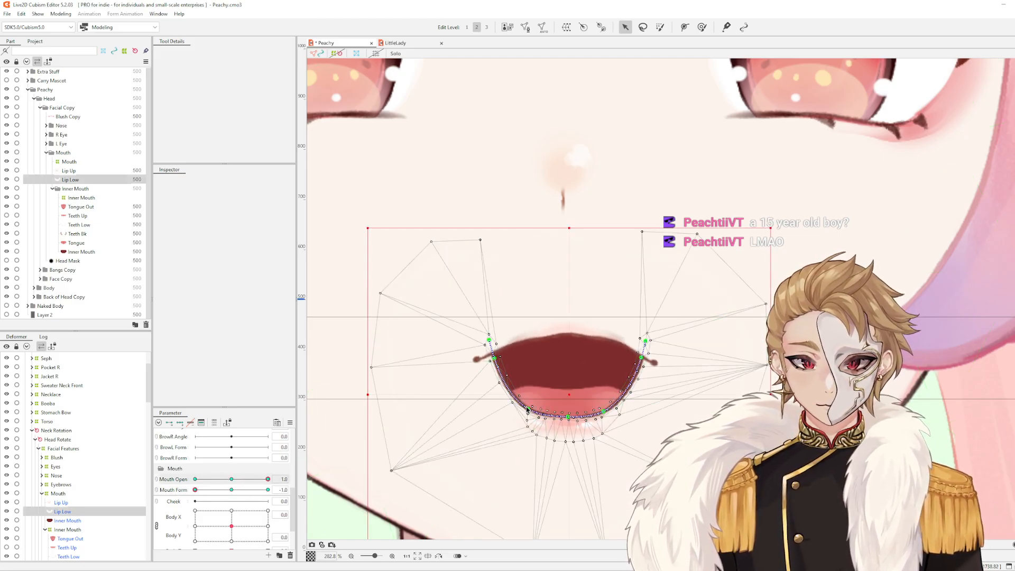
{"action": "left_click", "coordinate": [527, 408]}
{"action": "scroll", "coordinate": [527, 408], "scroll_direction": "up", "scroll_amount": 2}
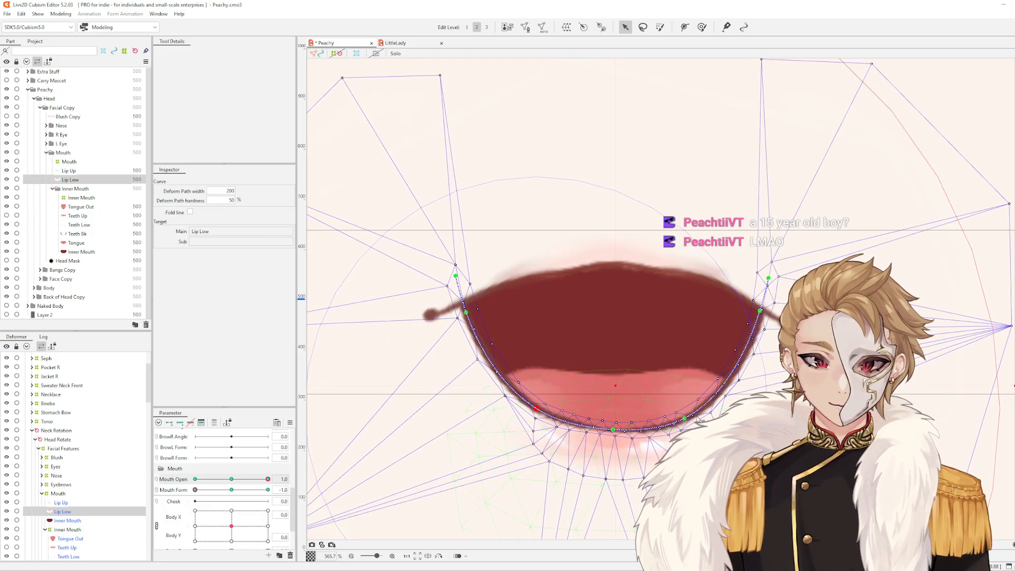
{"action": "left_click_drag", "start_coordinate": [684, 419], "coordinate": [683, 414]}
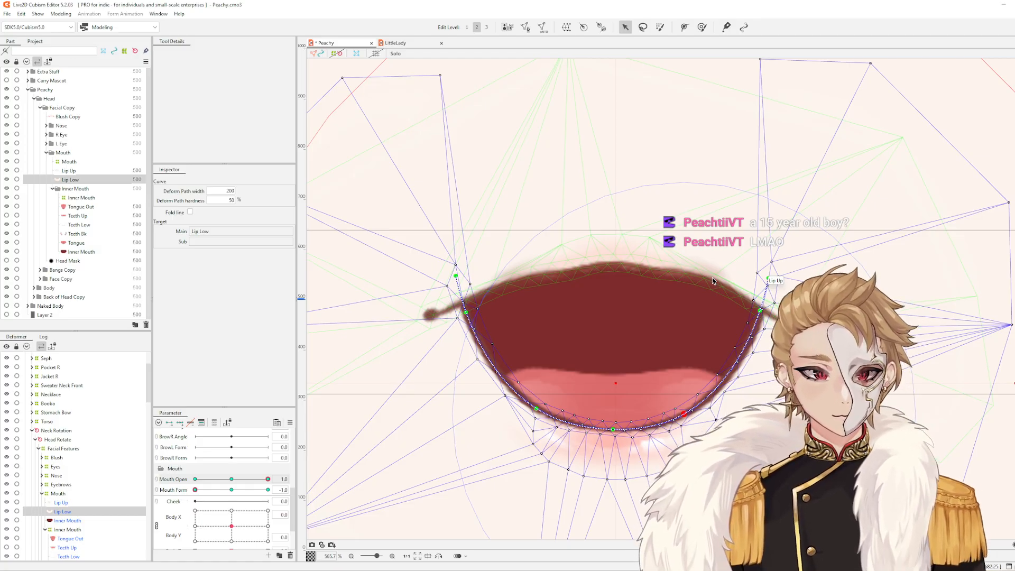
Reset all parameters to their default values and examine the closed neutral mouth
{"action": "left_click", "coordinate": [290, 422]}
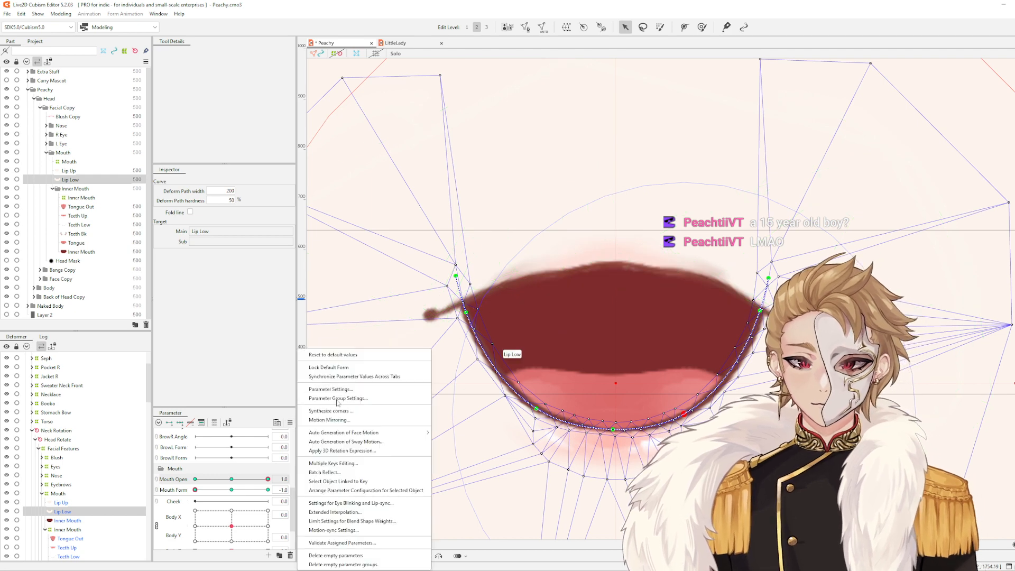
{"action": "left_click", "coordinate": [366, 354]}
{"action": "scroll", "coordinate": [613, 392], "scroll_direction": "down", "scroll_amount": 3}
{"action": "scroll", "coordinate": [616, 371], "scroll_direction": "up", "scroll_amount": 1}
{"action": "scroll", "coordinate": [616, 372], "scroll_direction": "down", "scroll_amount": 4}
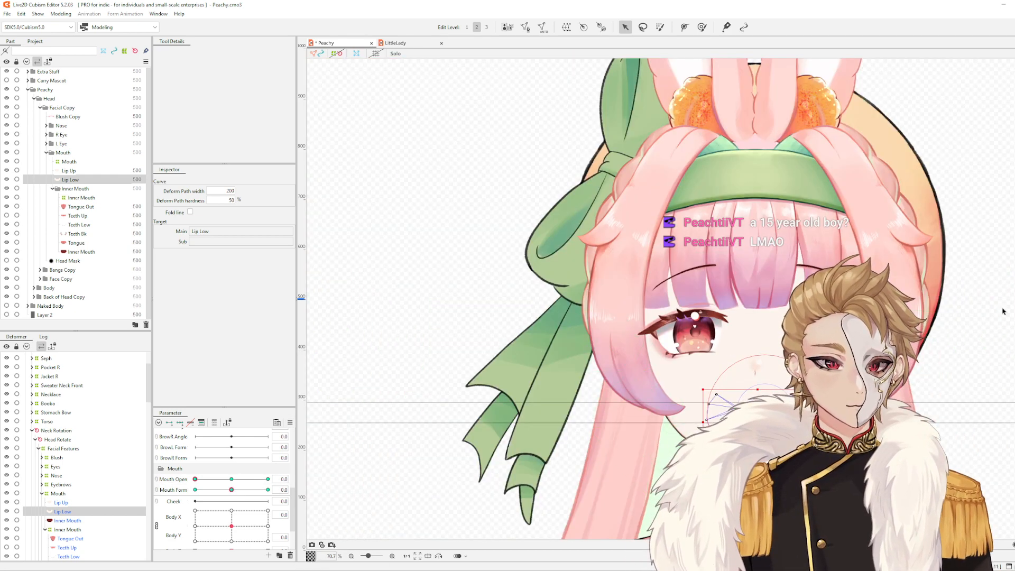
{"action": "left_click", "coordinate": [1003, 311]}
{"action": "scroll", "coordinate": [809, 433], "scroll_direction": "up", "scroll_amount": 3}
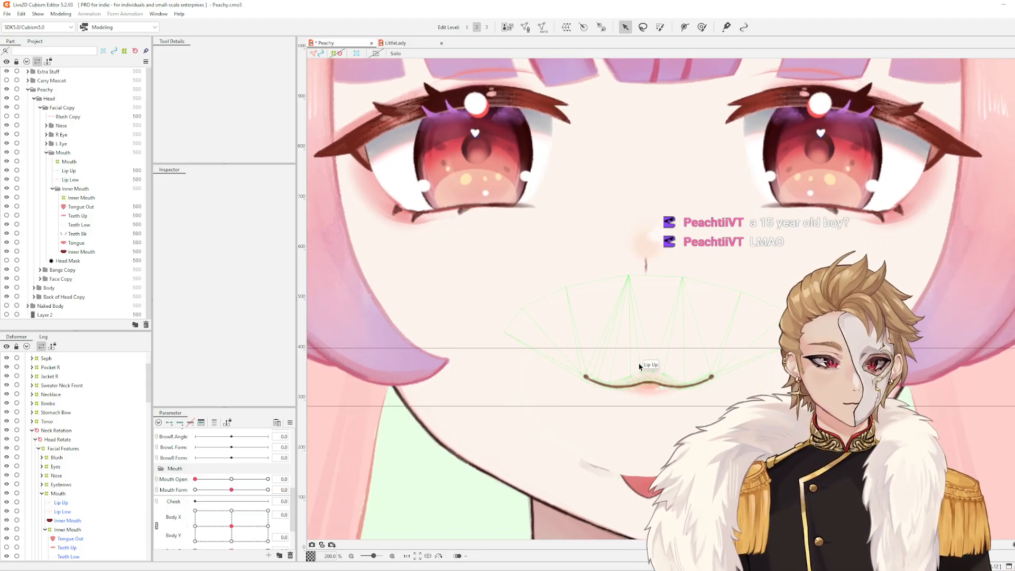
{"action": "scroll", "coordinate": [639, 366], "scroll_direction": "up", "scroll_amount": 1}
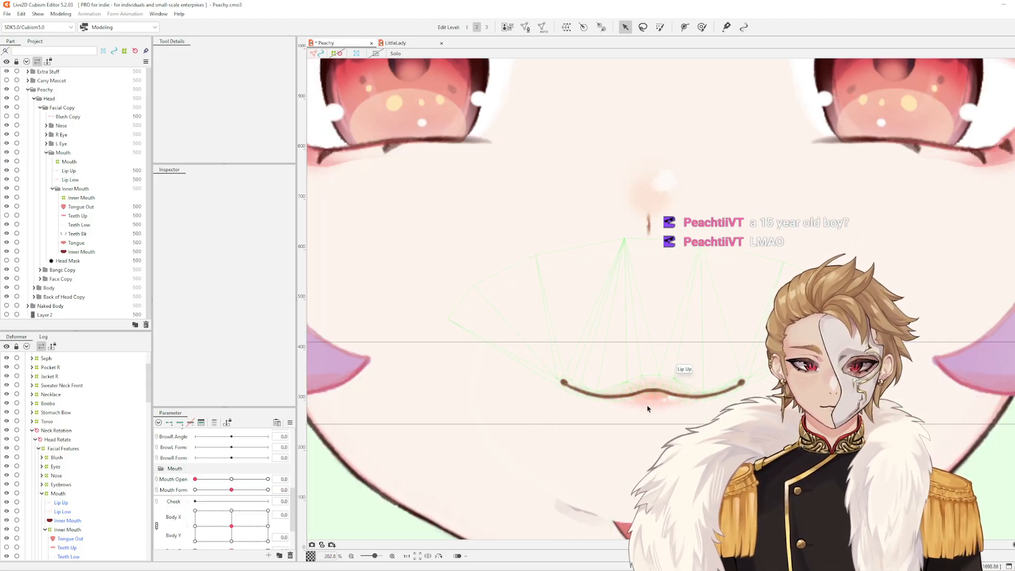
{"action": "left_click_drag", "start_coordinate": [659, 385], "coordinate": [607, 389]}
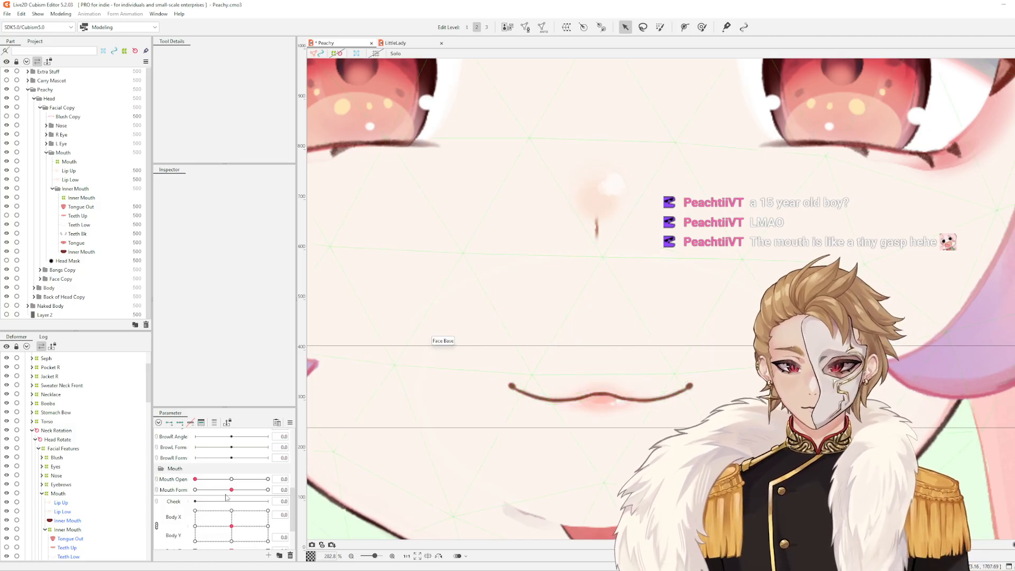
Select Lip Up at Mouth Open 1.0 and Mouth Form -1.0 and compare its arch with the neutral Mouth Form shape
{"action": "left_click_drag", "start_coordinate": [231, 490], "coordinate": [389, 512]}
{"action": "scroll", "coordinate": [390, 513], "scroll_direction": "down", "scroll_amount": 5}
{"action": "scroll", "coordinate": [608, 370], "scroll_direction": "up", "scroll_amount": 5}
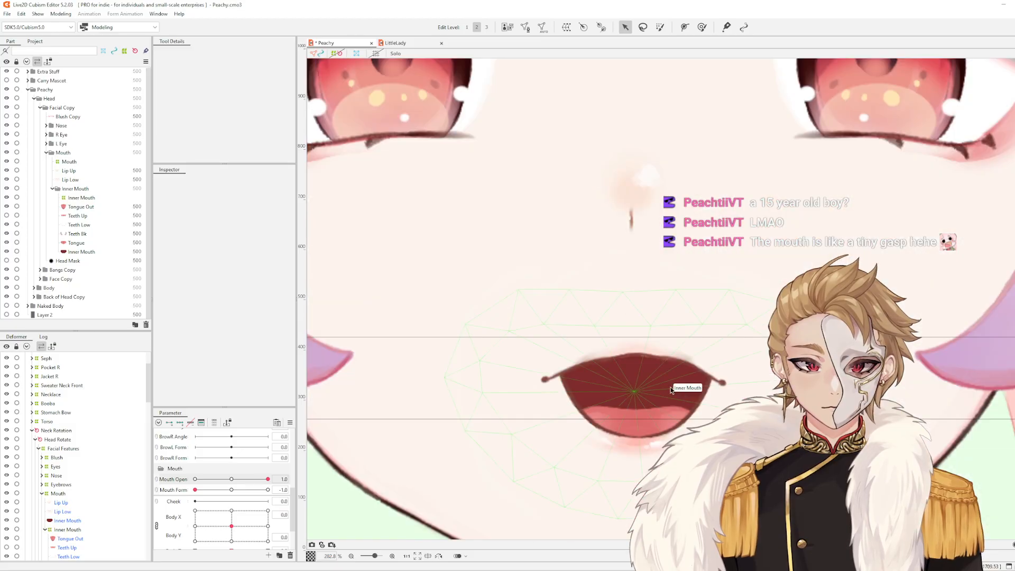
{"action": "left_click", "coordinate": [646, 357]}
{"action": "scroll", "coordinate": [636, 363], "scroll_direction": "up", "scroll_amount": 3}
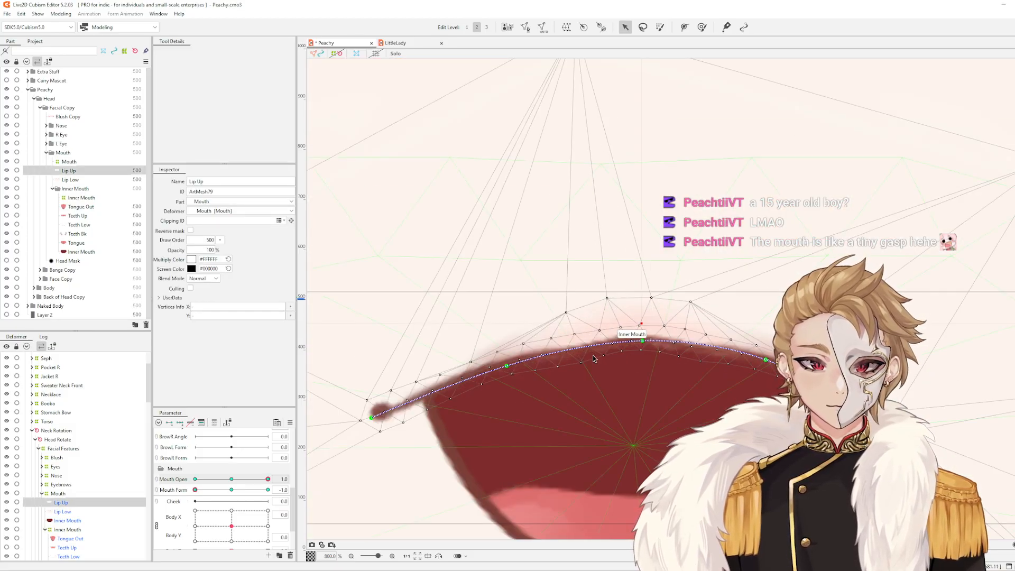
{"action": "scroll", "coordinate": [635, 362], "scroll_direction": "down", "scroll_amount": 2}
{"action": "left_click", "coordinate": [231, 489]}
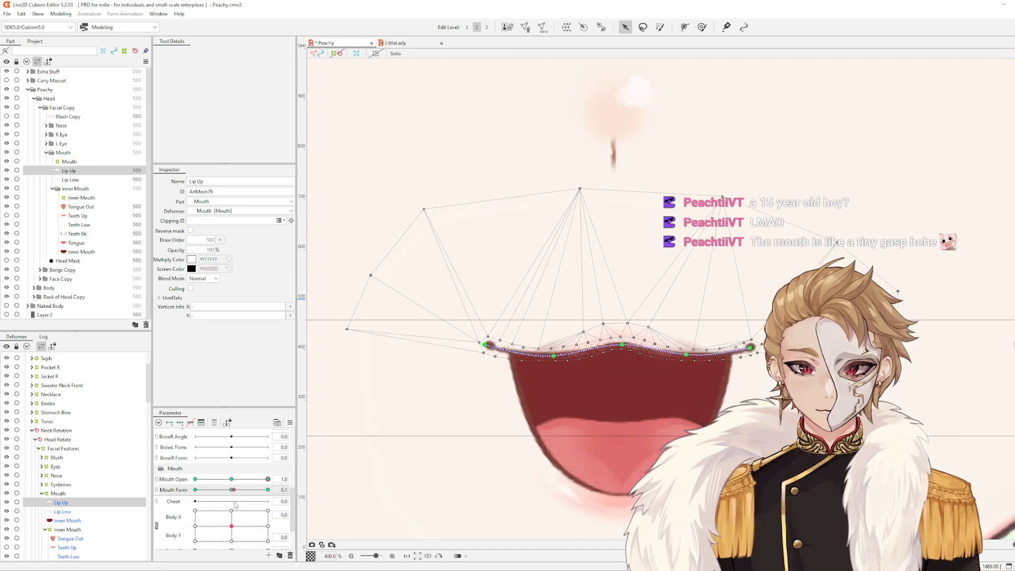
{"action": "left_click", "coordinate": [195, 490]}
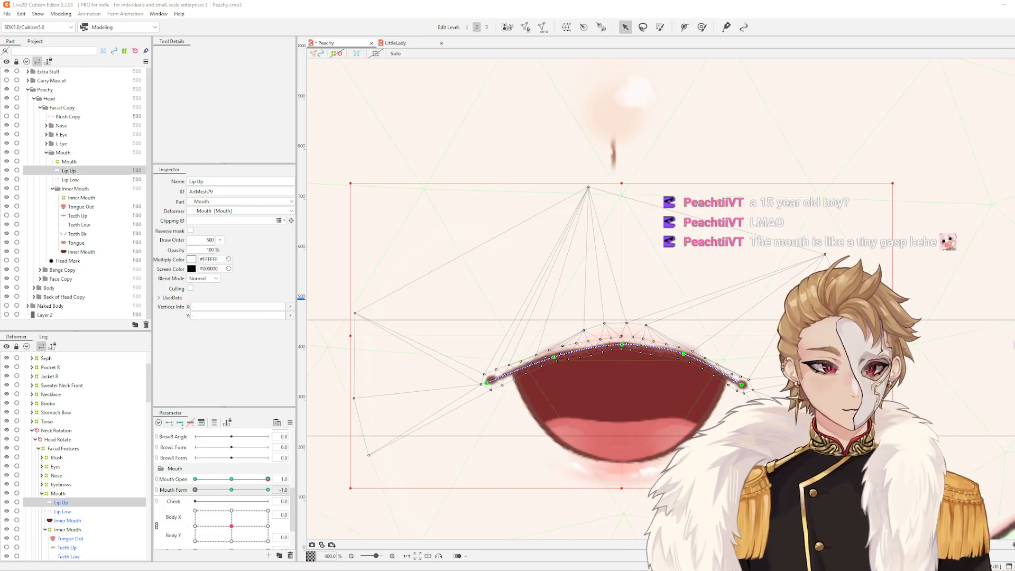
Test the frown by sweeping Mouth Open and Mouth Form, ending at Mouth Open 1.0 and Mouth Form -1.0
{"action": "scroll", "coordinate": [647, 368], "scroll_direction": "up", "scroll_amount": 1}
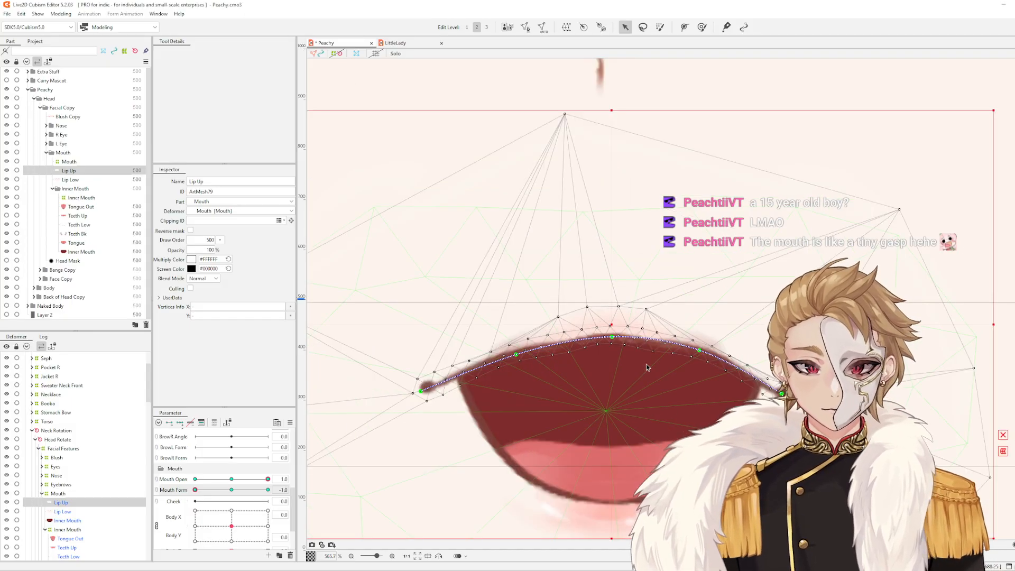
{"action": "scroll", "coordinate": [647, 367], "scroll_direction": "down", "scroll_amount": 5}
{"action": "scroll", "coordinate": [658, 355], "scroll_direction": "up", "scroll_amount": 2}
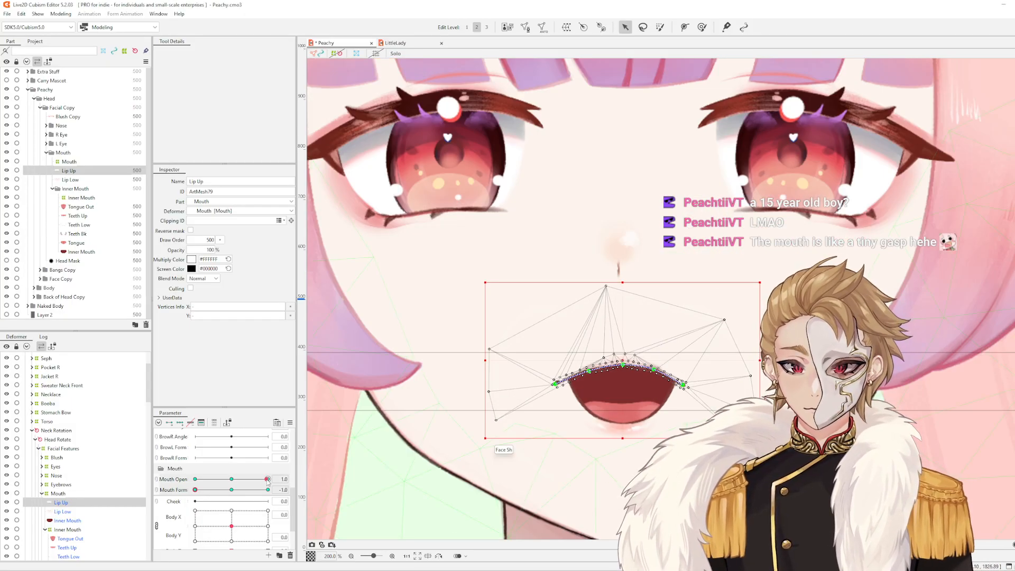
{"action": "left_click_drag", "start_coordinate": [267, 478], "coordinate": [291, 481]}
{"action": "mouse_move", "coordinate": [195, 490]}
{"action": "left_mouse_down"}
{"action": "mouse_move", "coordinate": [220, 496]}
{"action": "mouse_move", "coordinate": [184, 504]}
{"action": "left_mouse_up"}
{"action": "scroll", "coordinate": [618, 410], "scroll_direction": "down", "scroll_amount": 3}
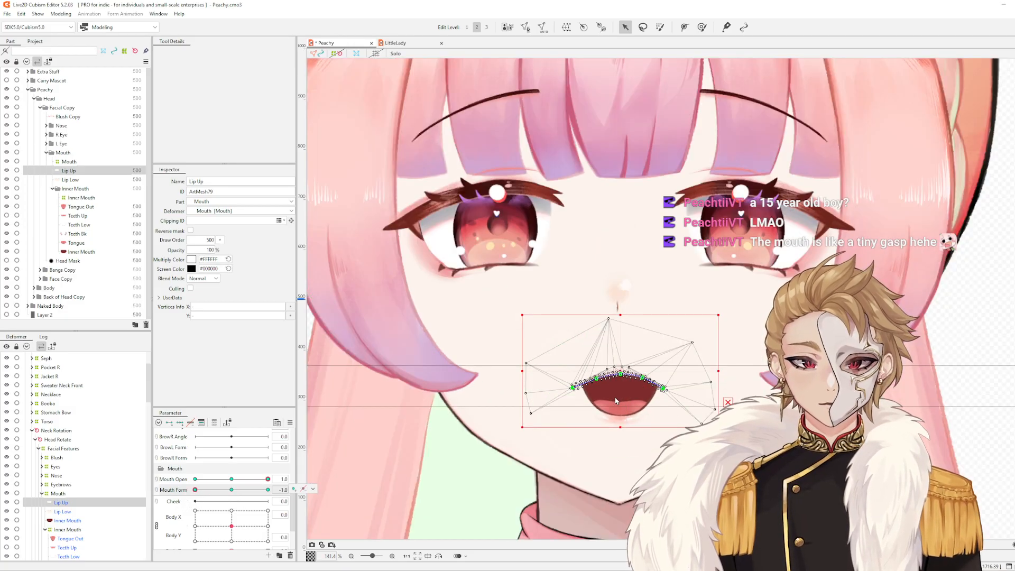
Nudge Lip Low's two lower side deform path points outward and down to round the open frown, then test Mouth Form back to -1.0
{"action": "scroll", "coordinate": [617, 410], "scroll_direction": "up", "scroll_amount": 3}
{"action": "left_click", "coordinate": [615, 426]}
{"action": "scroll", "coordinate": [615, 426], "scroll_direction": "up", "scroll_amount": 2}
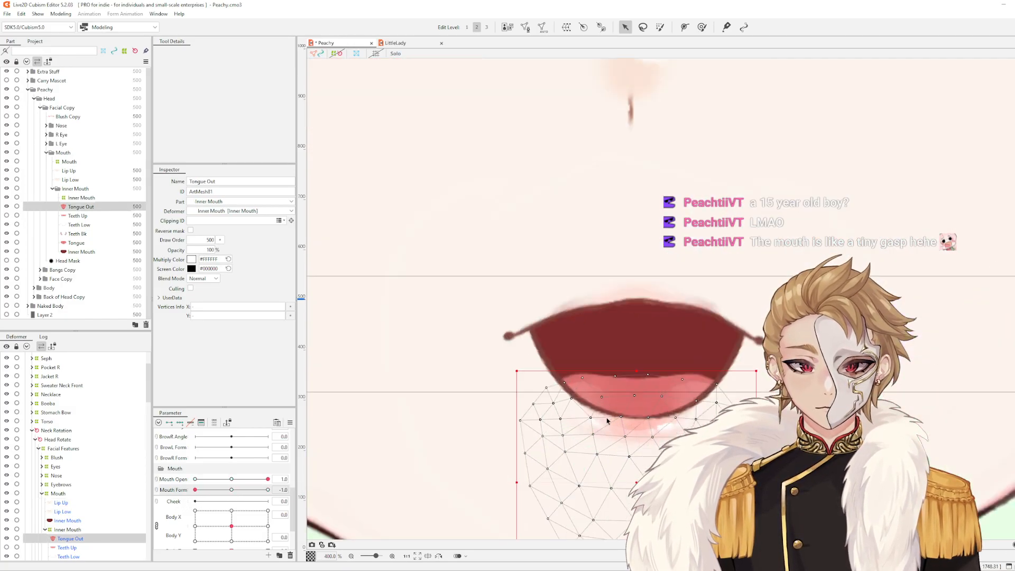
{"action": "left_click", "coordinate": [647, 427]}
{"action": "left_click_drag", "start_coordinate": [585, 404], "coordinate": [581, 405]}
{"action": "left_click_drag", "start_coordinate": [684, 408], "coordinate": [685, 412]}
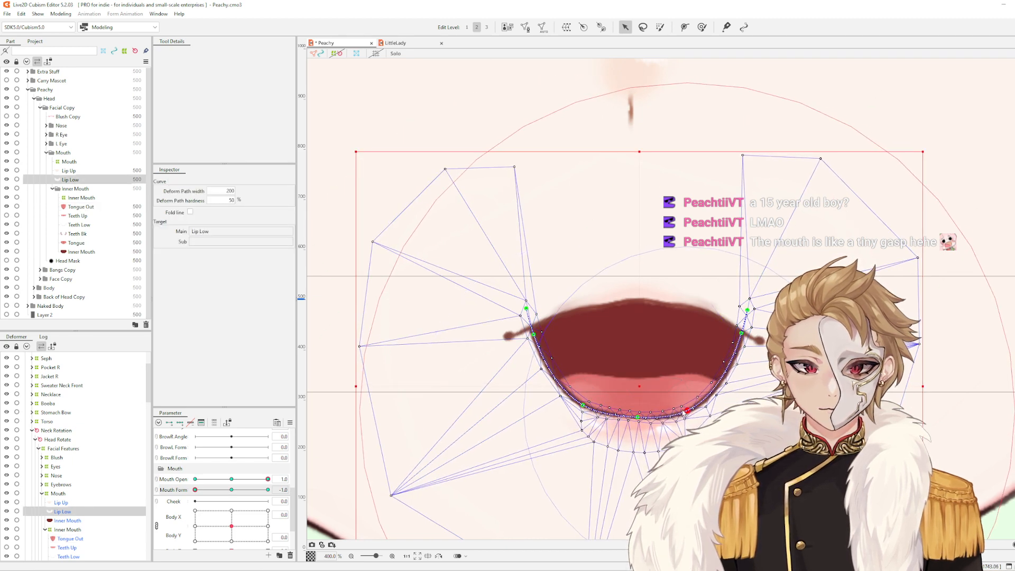
{"action": "left_click_drag", "start_coordinate": [207, 491], "coordinate": [170, 509]}
Refine Lip Up's open frown arch by nudging both side deform path points and lowering the left end point, then deselect the mesh
{"action": "scroll", "coordinate": [693, 301], "scroll_direction": "up", "scroll_amount": 1}
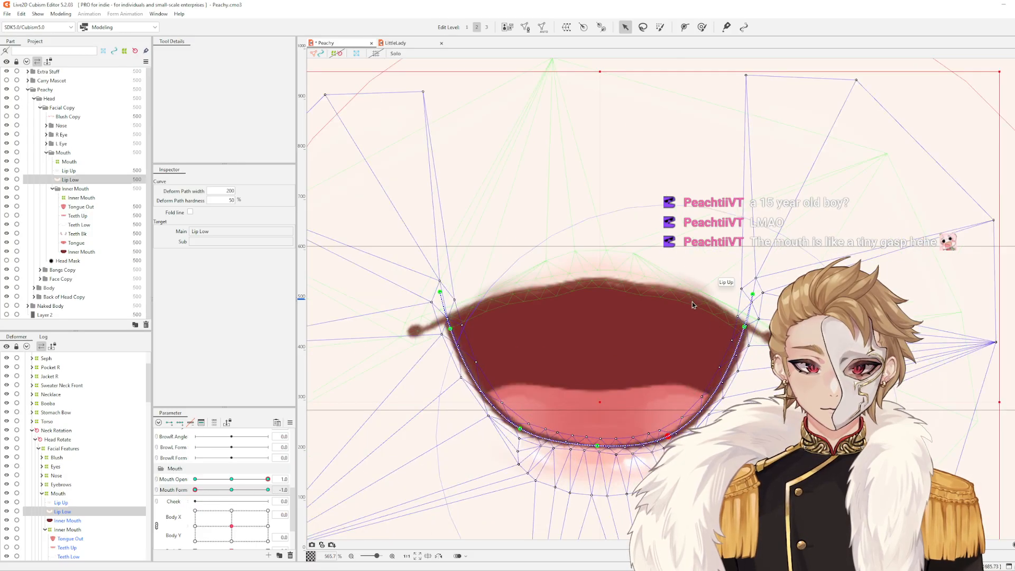
{"action": "left_click", "coordinate": [694, 301]}
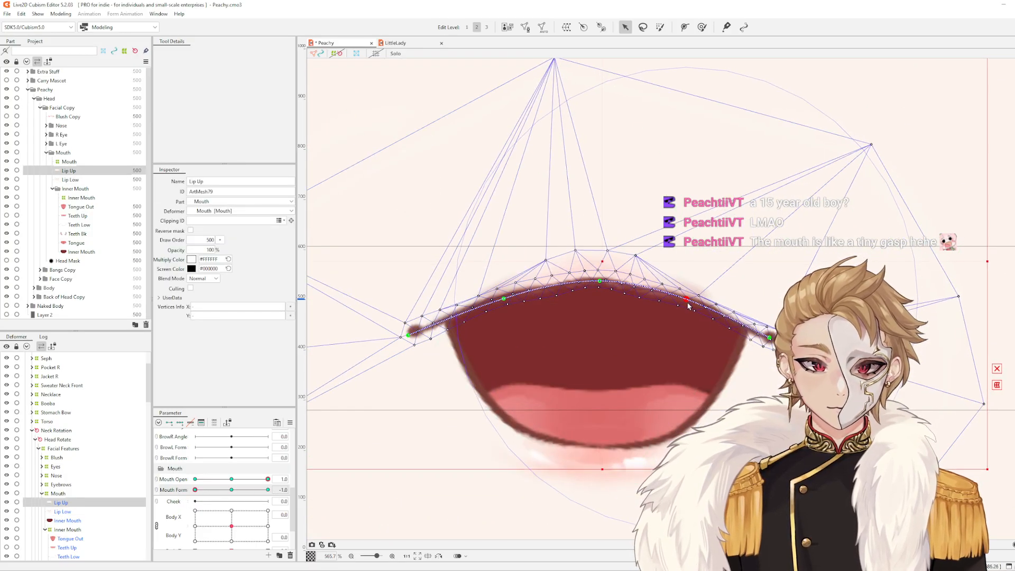
{"action": "left_click", "coordinate": [687, 295]}
{"action": "scroll", "coordinate": [628, 311], "scroll_direction": "down", "scroll_amount": 1}
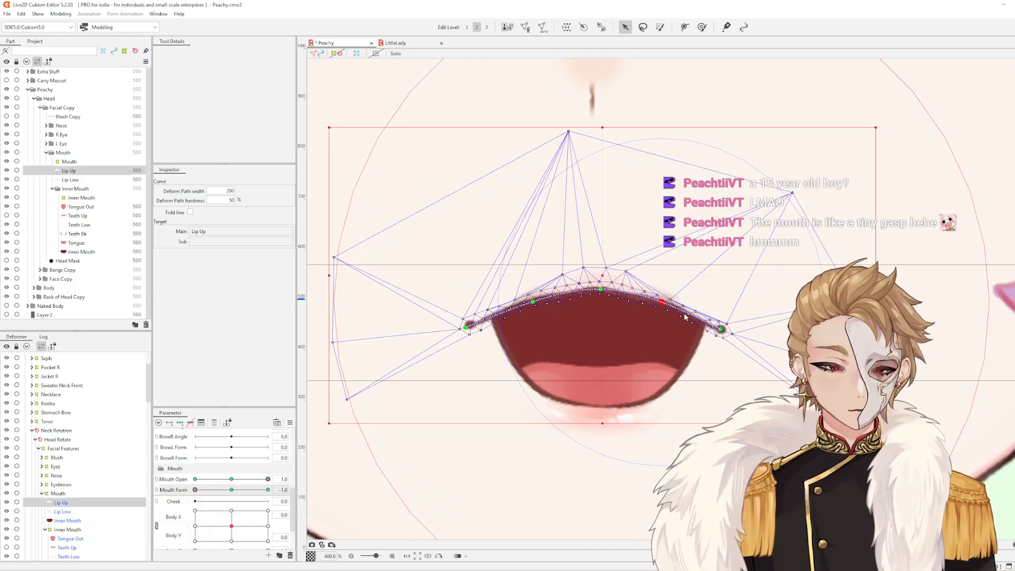
{"action": "left_click", "coordinate": [713, 299]}
{"action": "left_click", "coordinate": [542, 308]}
{"action": "left_click_drag", "start_coordinate": [533, 302], "coordinate": [534, 305]}
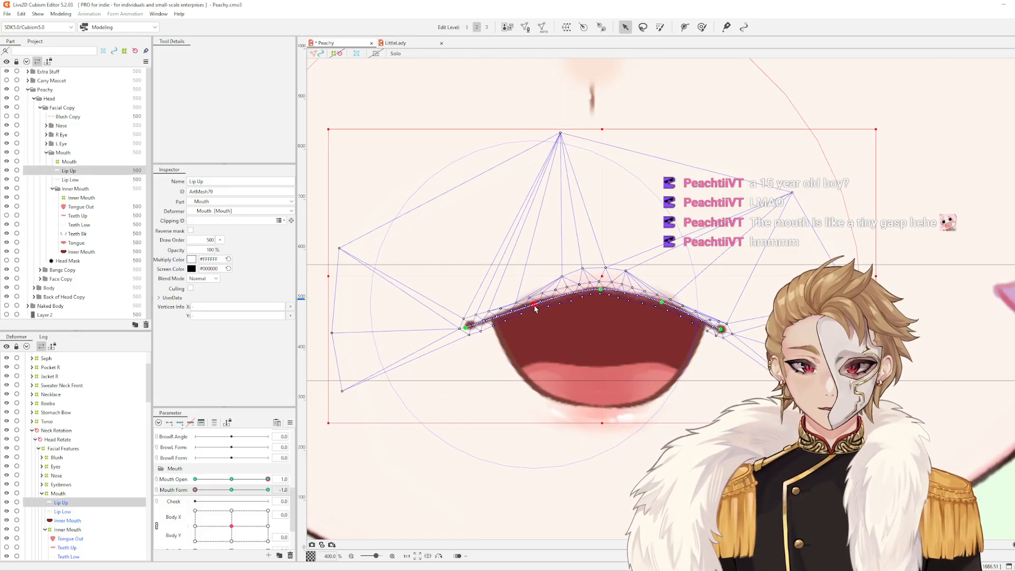
{"action": "left_click", "coordinate": [466, 331]}
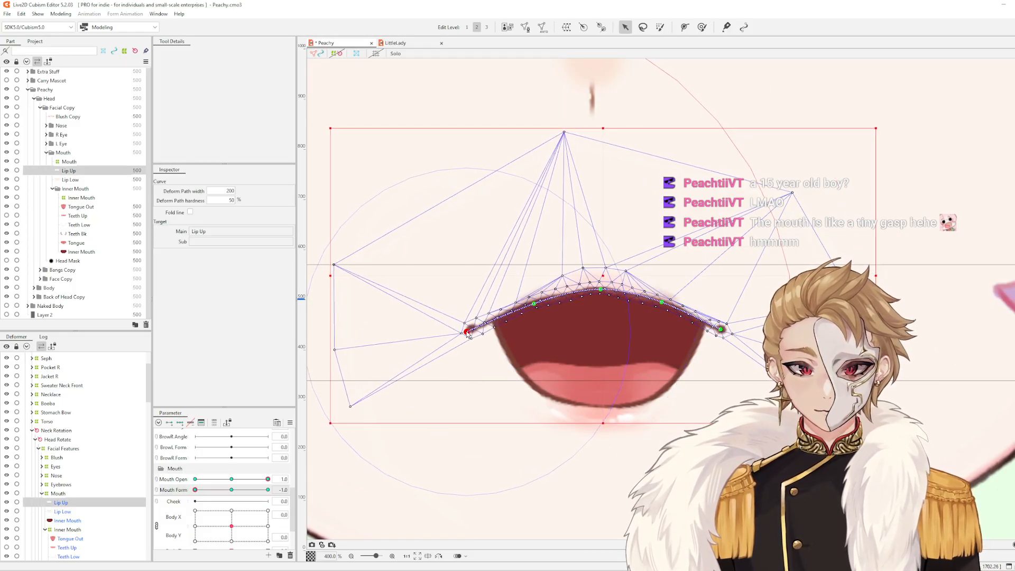
{"action": "left_click", "coordinate": [664, 303]}
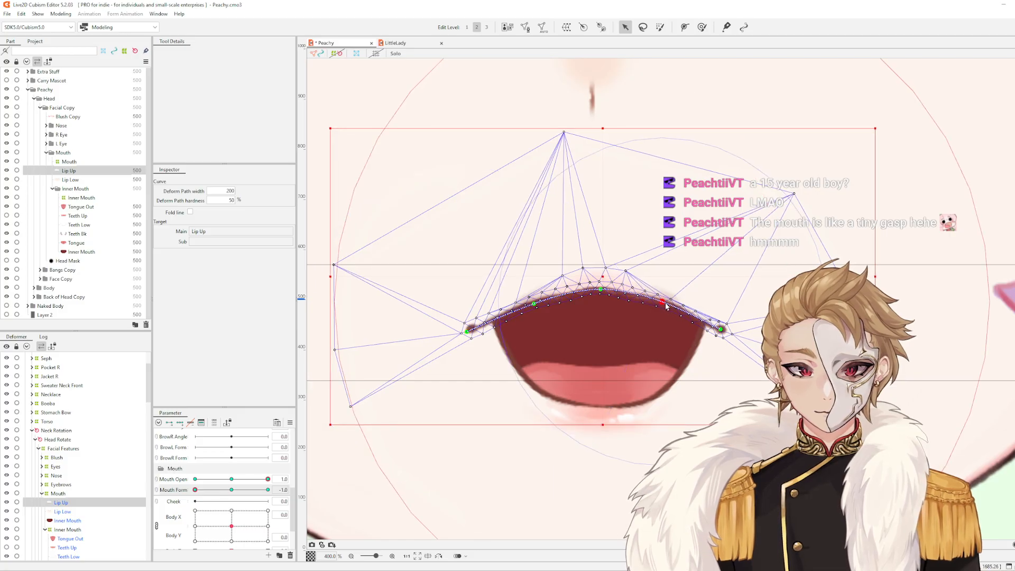
{"action": "left_click", "coordinate": [674, 309]}
{"action": "scroll", "coordinate": [674, 309], "scroll_direction": "down", "scroll_amount": 3}
{"action": "scroll", "coordinate": [702, 311], "scroll_direction": "up", "scroll_amount": 2}
{"action": "scroll", "coordinate": [704, 309], "scroll_direction": "down", "scroll_amount": 3}
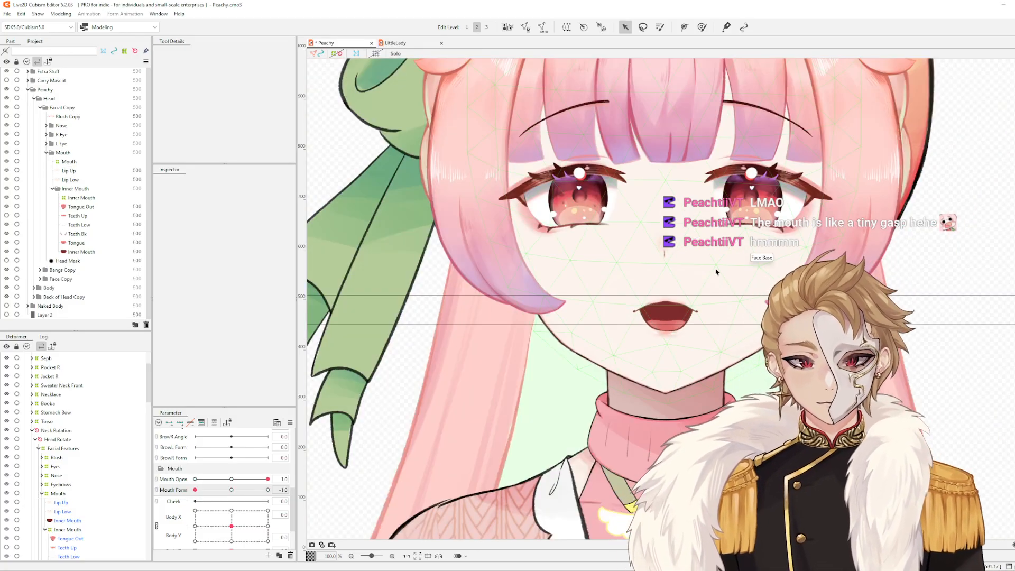
Lower Lip Low's lower left deform path point slightly, then test Mouth Open from 0.0 to 1.0 at Mouth Form -1.0
{"action": "scroll", "coordinate": [703, 285], "scroll_direction": "up", "scroll_amount": 4}
{"action": "left_click", "coordinate": [609, 347]}
{"action": "scroll", "coordinate": [609, 346], "scroll_direction": "up", "scroll_amount": 2}
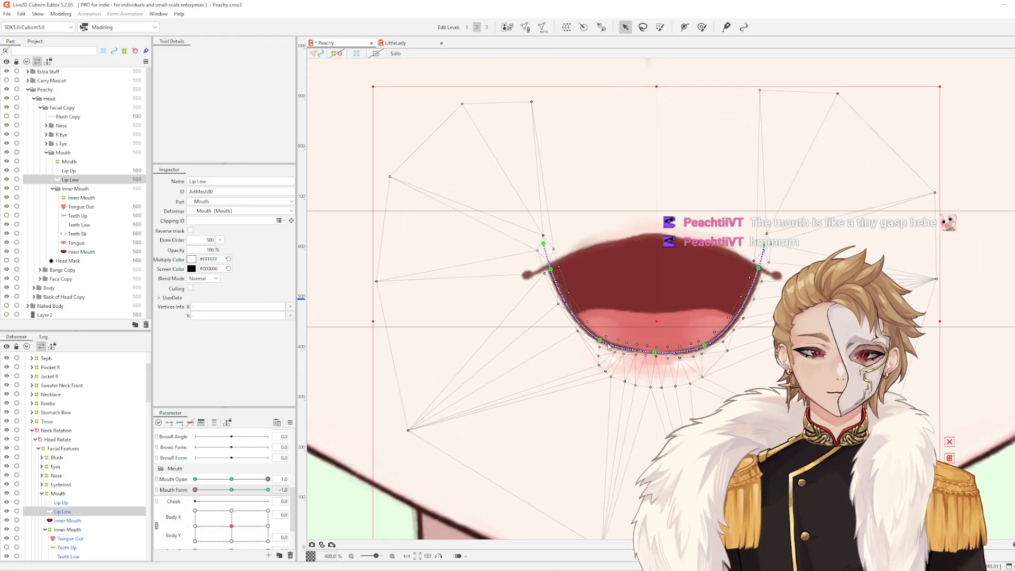
{"action": "left_click", "coordinate": [601, 344]}
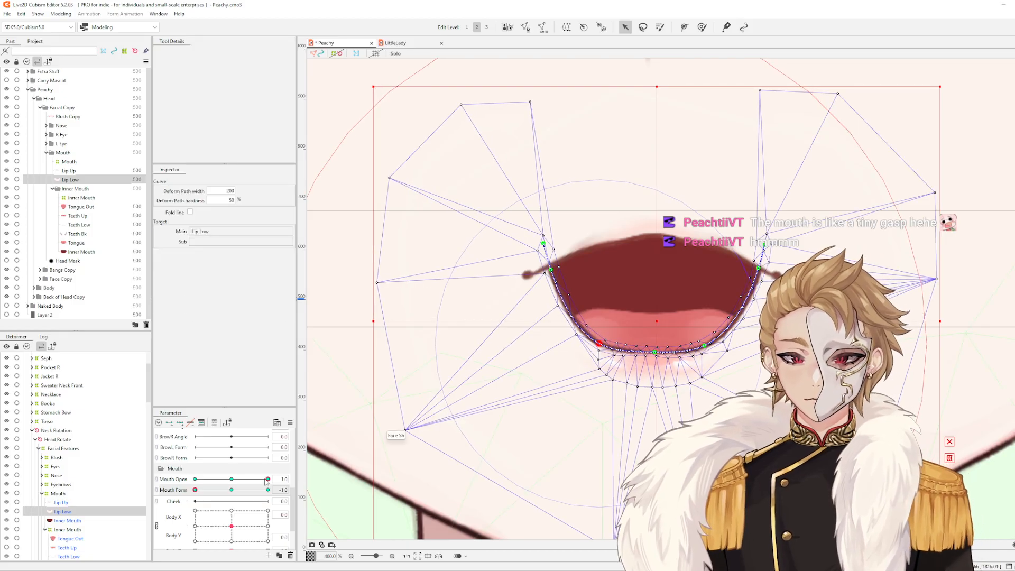
{"action": "left_click_drag", "start_coordinate": [267, 478], "coordinate": [195, 479]}
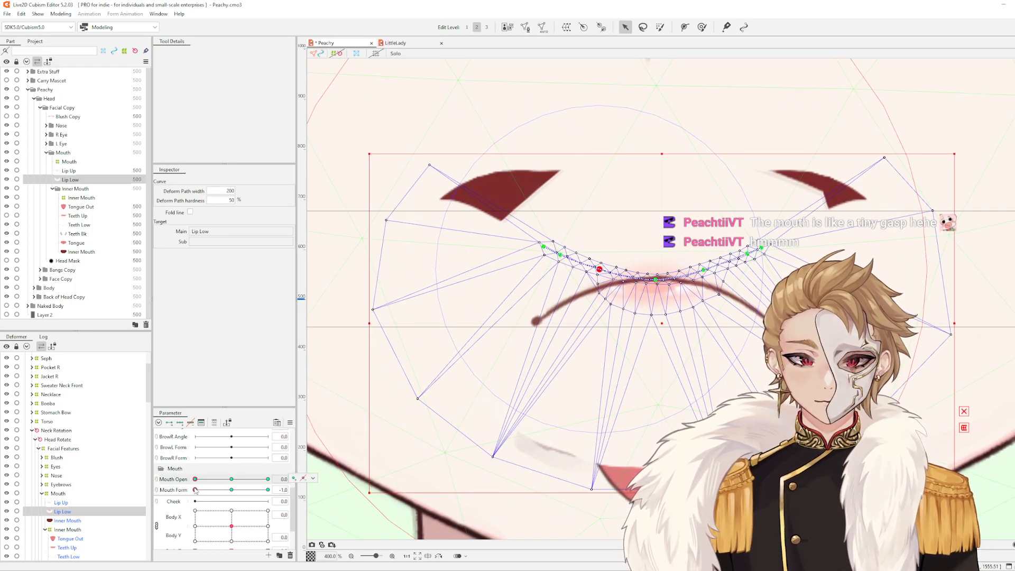
{"action": "left_click_drag", "start_coordinate": [203, 479], "coordinate": [309, 485]}
{"action": "left_click_drag", "start_coordinate": [204, 491], "coordinate": [178, 509]}
{"action": "scroll", "coordinate": [614, 356], "scroll_direction": "down", "scroll_amount": 3}
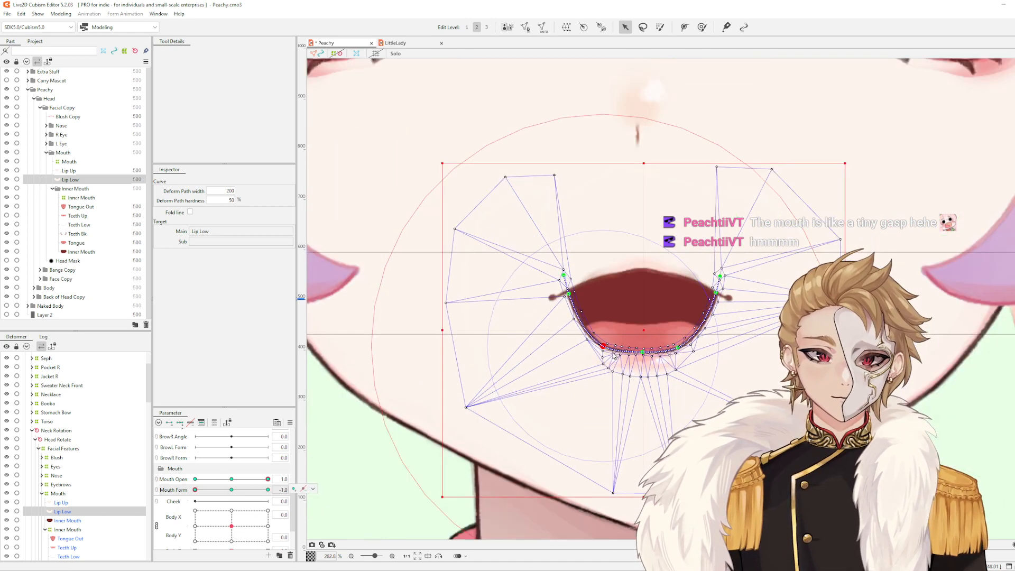
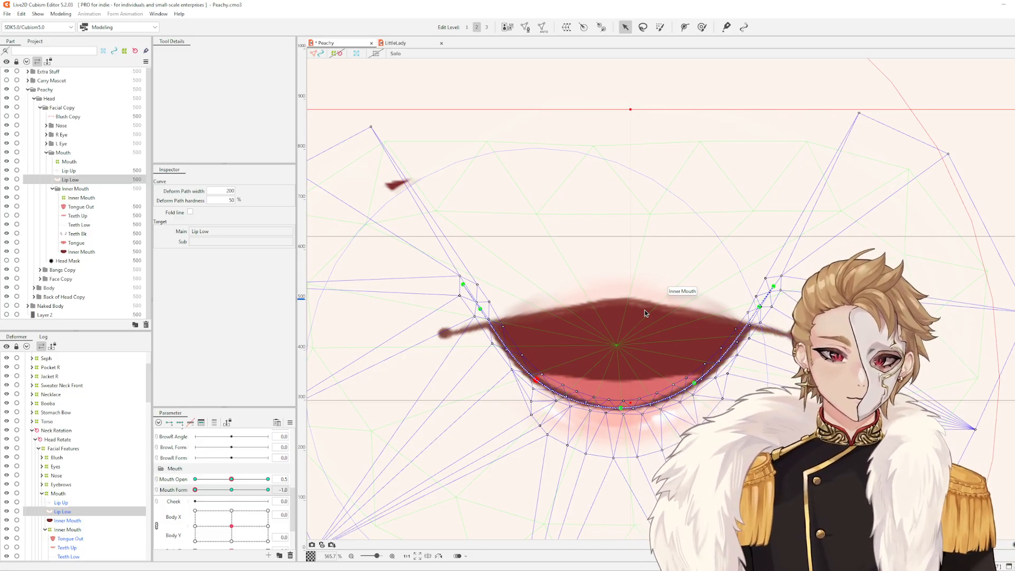
At Mouth Open 0.5 and Mouth Form -1.0, raise Lip Up's two side deform path points slightly and lower its right end point, then deselect
{"action": "left_click", "coordinate": [643, 312]}
{"action": "scroll", "coordinate": [640, 327], "scroll_direction": "up", "scroll_amount": 2}
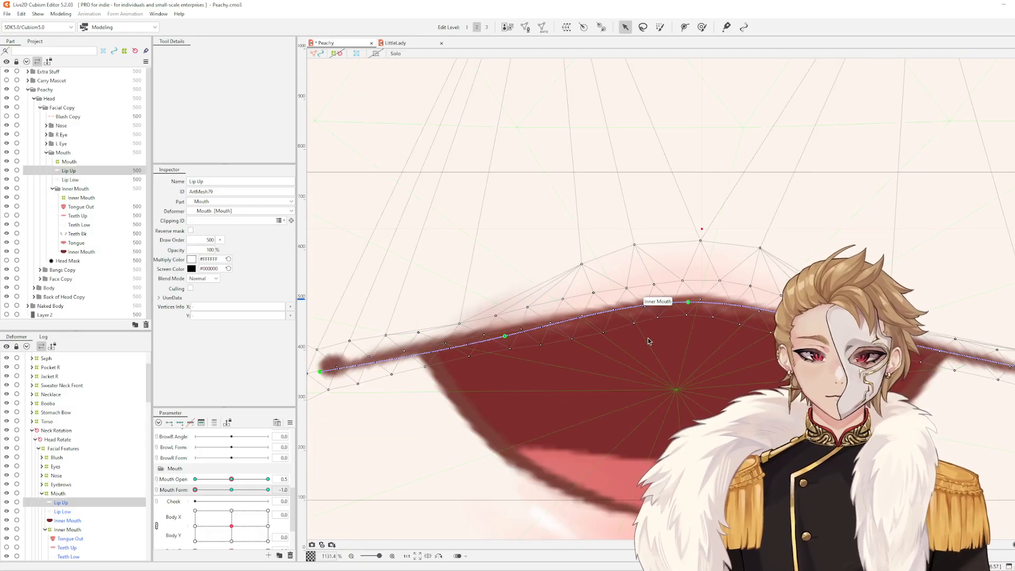
{"action": "scroll", "coordinate": [639, 334], "scroll_direction": "down", "scroll_amount": 1}
{"action": "left_click_drag", "start_coordinate": [597, 287], "coordinate": [625, 314]}
{"action": "scroll", "coordinate": [580, 292], "scroll_direction": "down", "scroll_amount": 1}
{"action": "scroll", "coordinate": [581, 291], "scroll_direction": "up", "scroll_amount": 1}
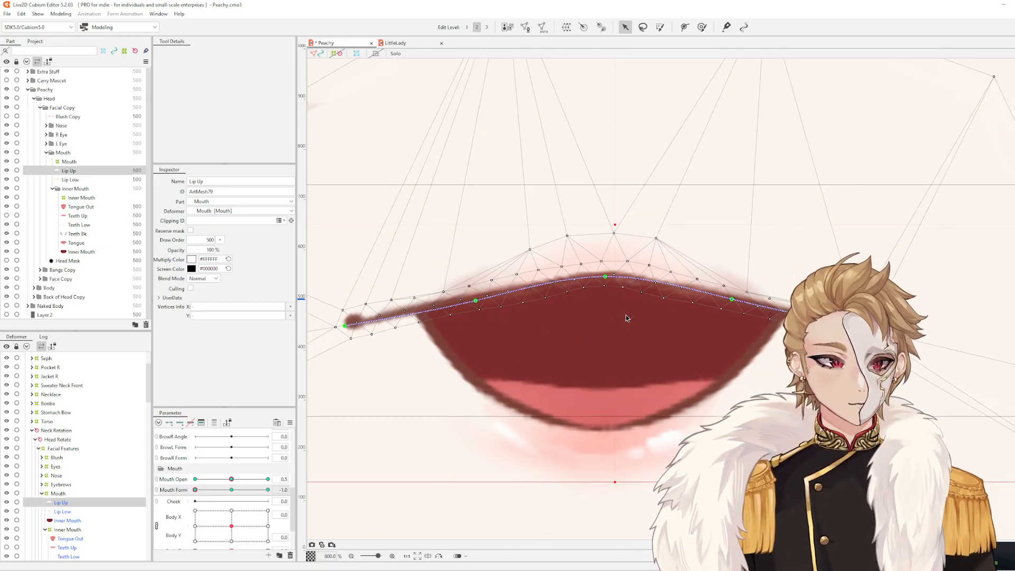
{"action": "left_click", "coordinate": [478, 301]}
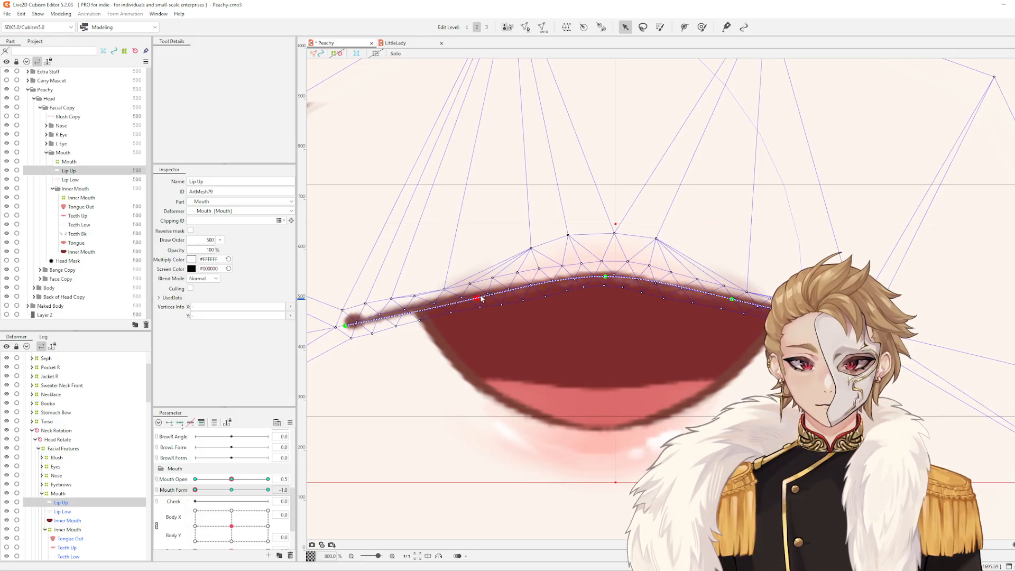
{"action": "mouse_move", "coordinate": [732, 299]}
{"action": "left_mouse_down"}
{"action": "mouse_move", "coordinate": [723, 302]}
{"action": "mouse_move", "coordinate": [729, 297]}
{"action": "left_mouse_up"}
{"action": "left_click_drag", "start_coordinate": [836, 320], "coordinate": [845, 329]}
{"action": "left_click_drag", "start_coordinate": [725, 300], "coordinate": [725, 298]}
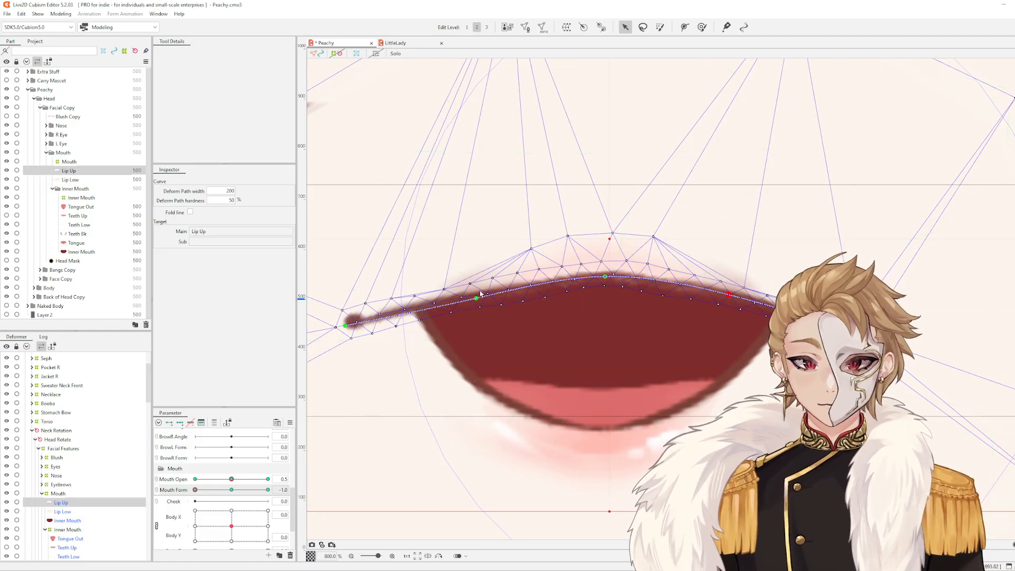
{"action": "left_click_drag", "start_coordinate": [478, 300], "coordinate": [481, 299]}
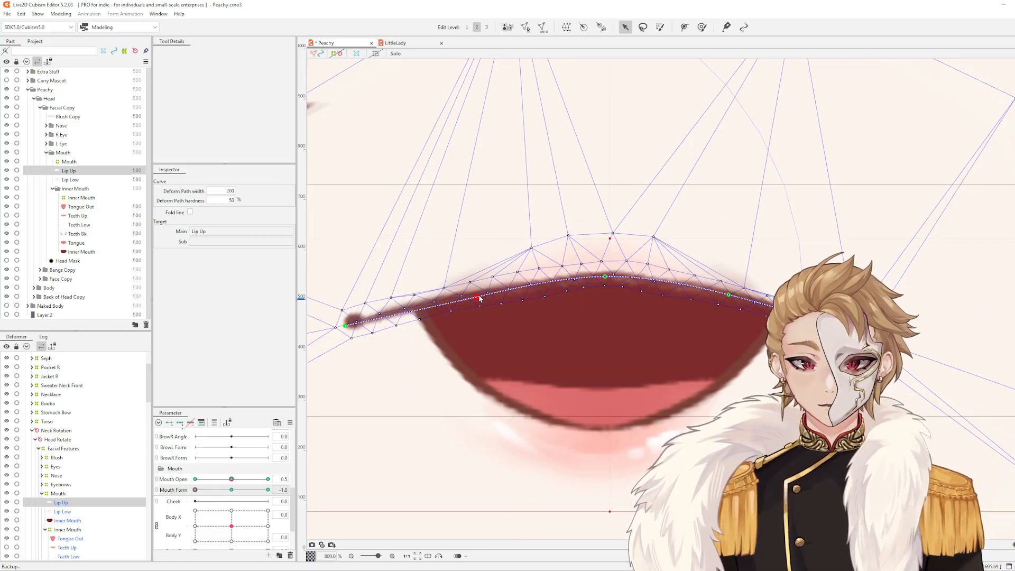
{"action": "scroll", "coordinate": [627, 396], "scroll_direction": "down", "scroll_amount": 5}
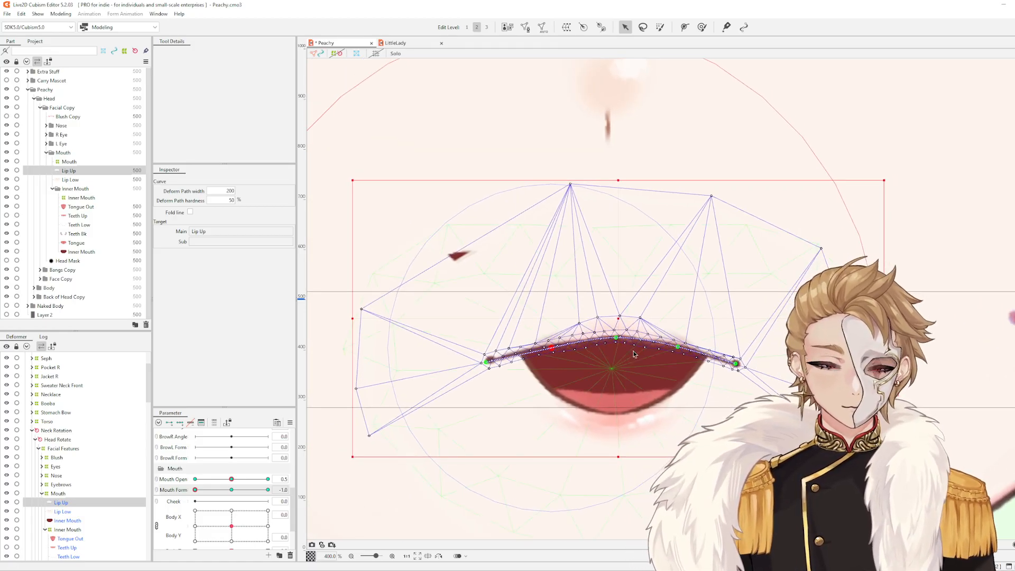
{"action": "left_click", "coordinate": [627, 358]}
Check the half-open mouth at neutral Mouth Form, then reset all parameters to their default values
{"action": "scroll", "coordinate": [599, 389], "scroll_direction": "up", "scroll_amount": 1}
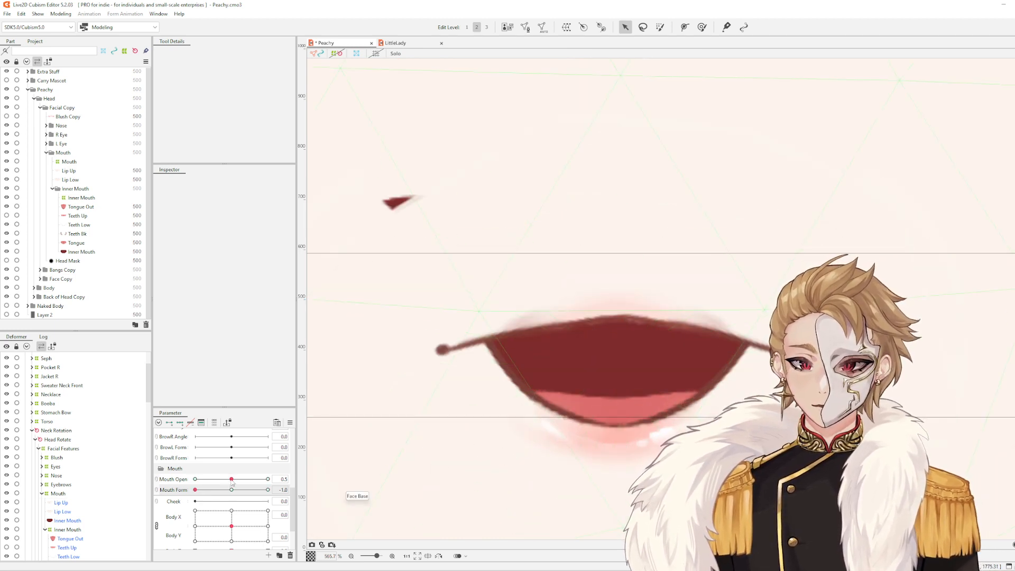
{"action": "mouse_move", "coordinate": [232, 479]}
{"action": "left_mouse_down"}
{"action": "mouse_move", "coordinate": [195, 479]}
{"action": "mouse_move", "coordinate": [235, 491]}
{"action": "mouse_move", "coordinate": [195, 490]}
{"action": "mouse_move", "coordinate": [231, 490]}
{"action": "mouse_move", "coordinate": [195, 490]}
{"action": "mouse_move", "coordinate": [212, 480]}
{"action": "mouse_move", "coordinate": [233, 490]}
{"action": "mouse_move", "coordinate": [170, 507]}
{"action": "mouse_move", "coordinate": [241, 496]}
{"action": "mouse_move", "coordinate": [231, 492]}
{"action": "left_mouse_up"}
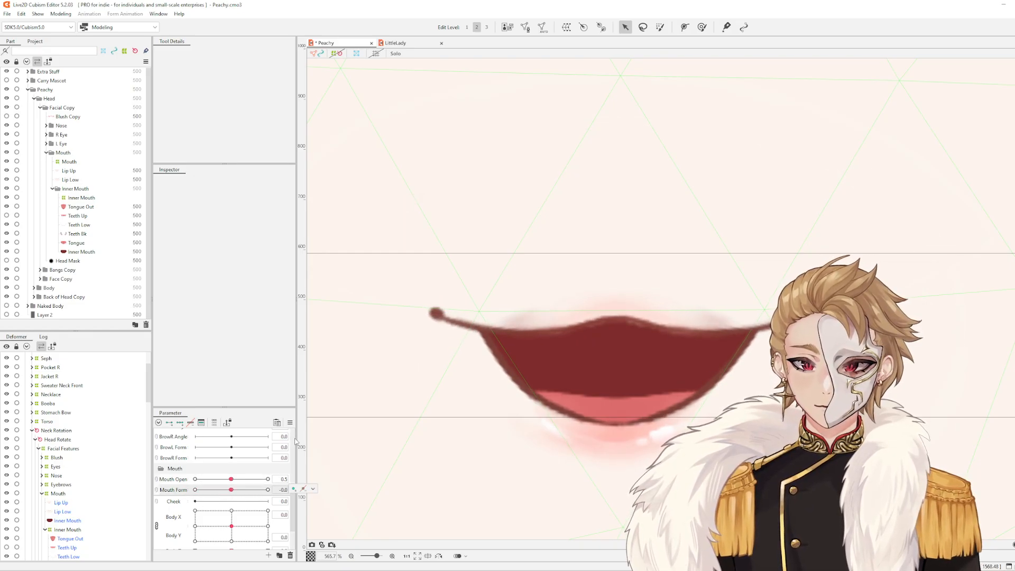
{"action": "right_click", "coordinate": [291, 423]}
{"action": "left_click", "coordinate": [366, 352]}
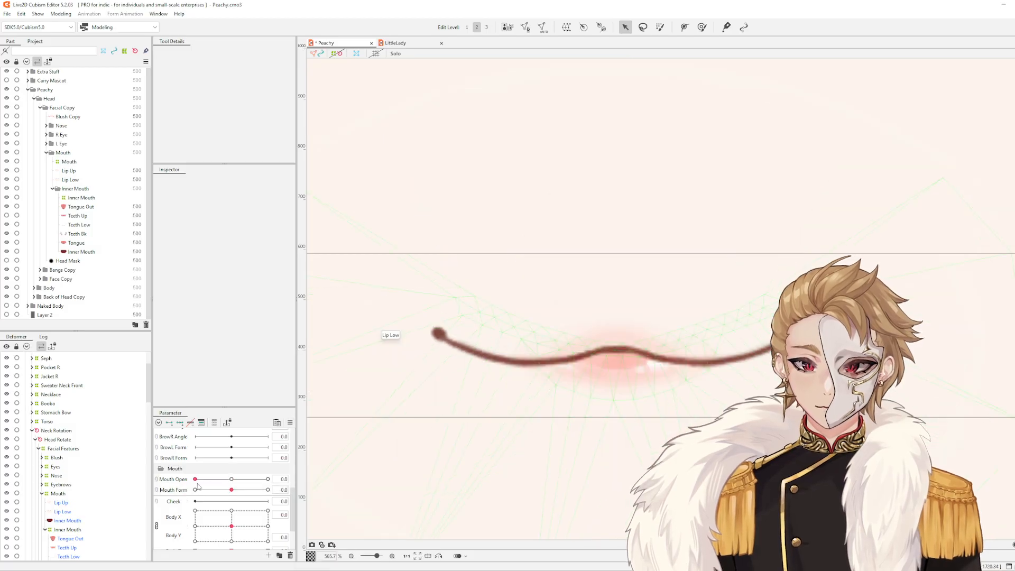
Check the half-open mouth at Mouth Open 0.5 while moving Mouth Form from neutral to -1.0
{"action": "left_click_drag", "start_coordinate": [196, 479], "coordinate": [231, 481]}
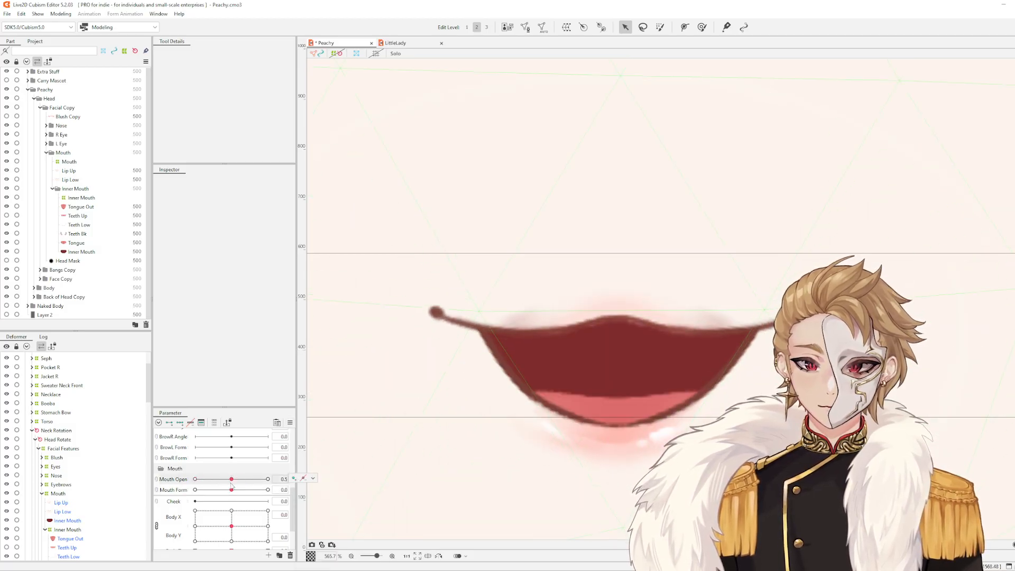
{"action": "left_click", "coordinate": [195, 490]}
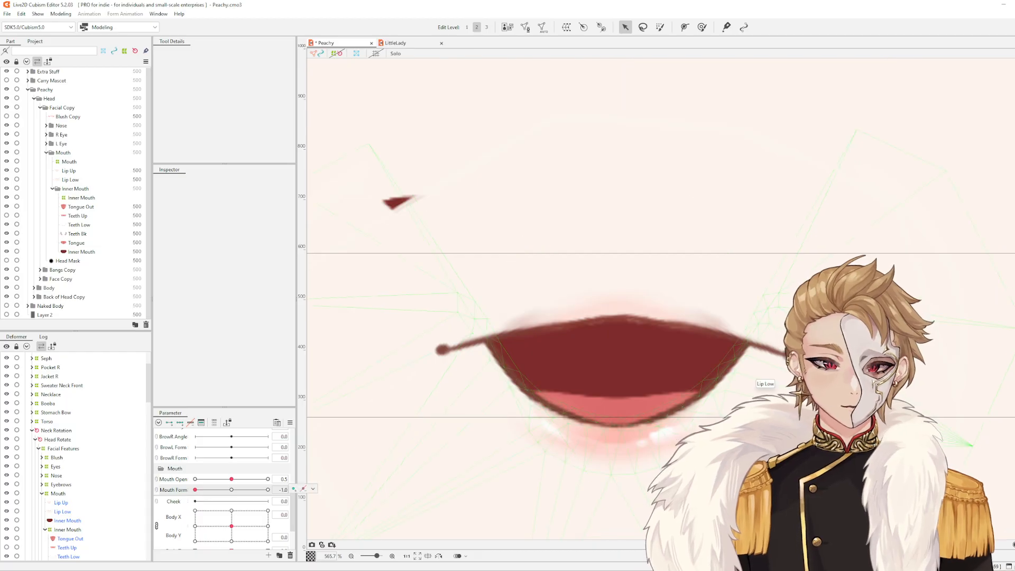
{"action": "left_click_drag", "start_coordinate": [195, 489], "coordinate": [165, 503]}
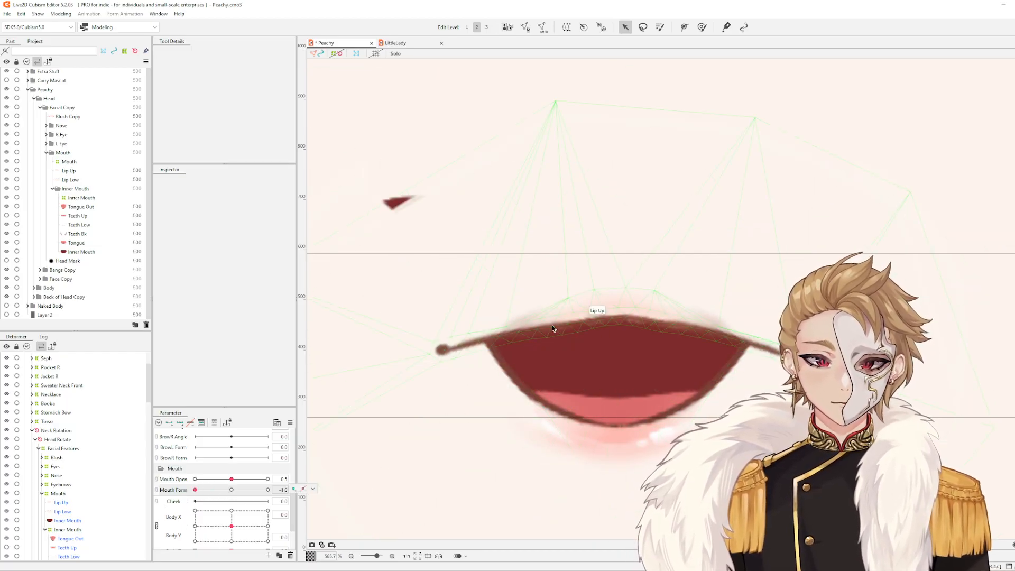
At Mouth Open 0.5 and Mouth Form -1.0, reshape Lip Up's central arch with the deform brush reduced to 30 px, then deselect
{"action": "left_click", "coordinate": [554, 325]}
{"action": "scroll", "coordinate": [496, 323], "scroll_direction": "up", "scroll_amount": 1}
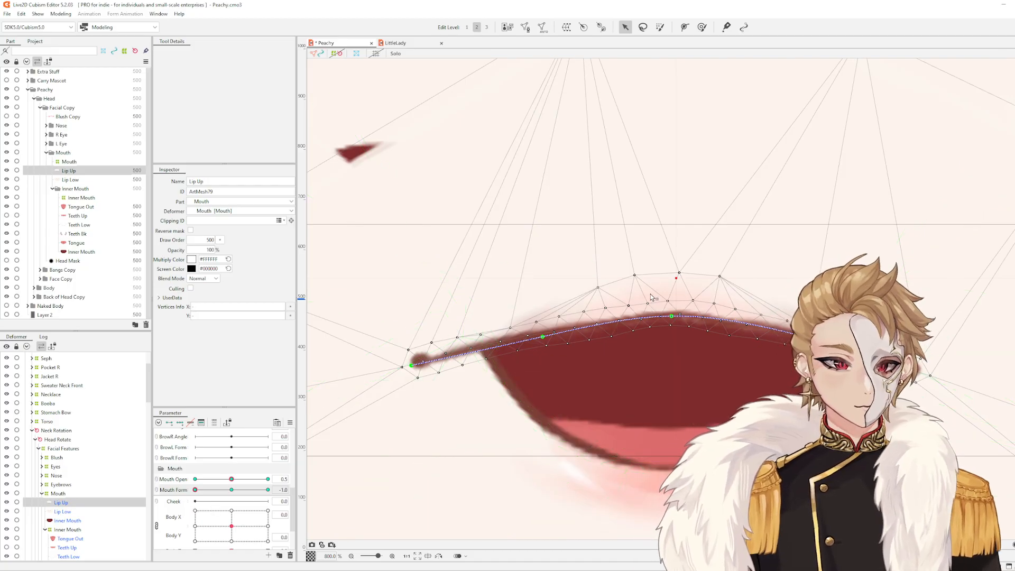
{"action": "scroll", "coordinate": [654, 285], "scroll_direction": "up", "scroll_amount": 1}
{"action": "scroll", "coordinate": [654, 284], "scroll_direction": "down", "scroll_amount": 1}
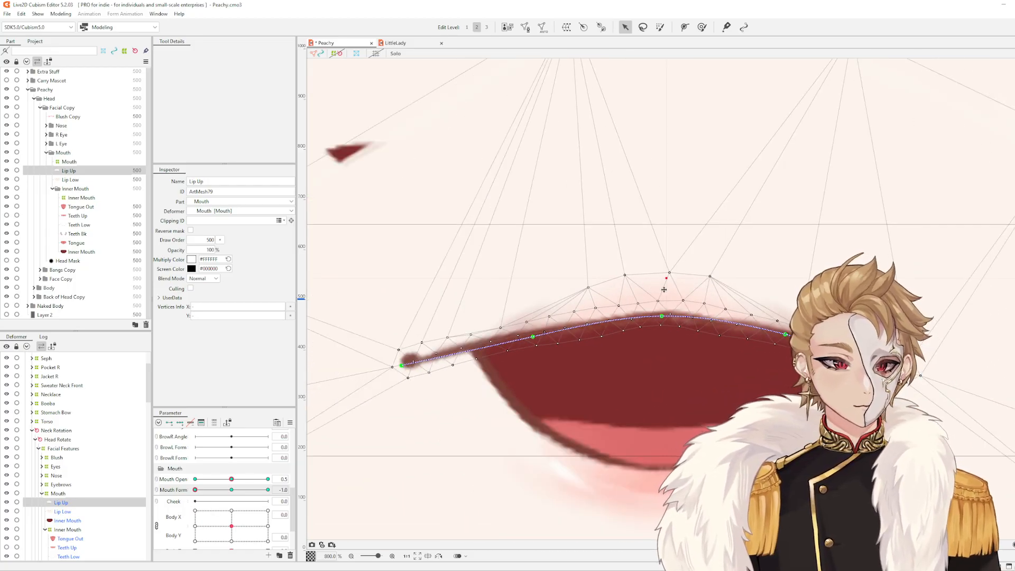
{"action": "key", "text": "b"}
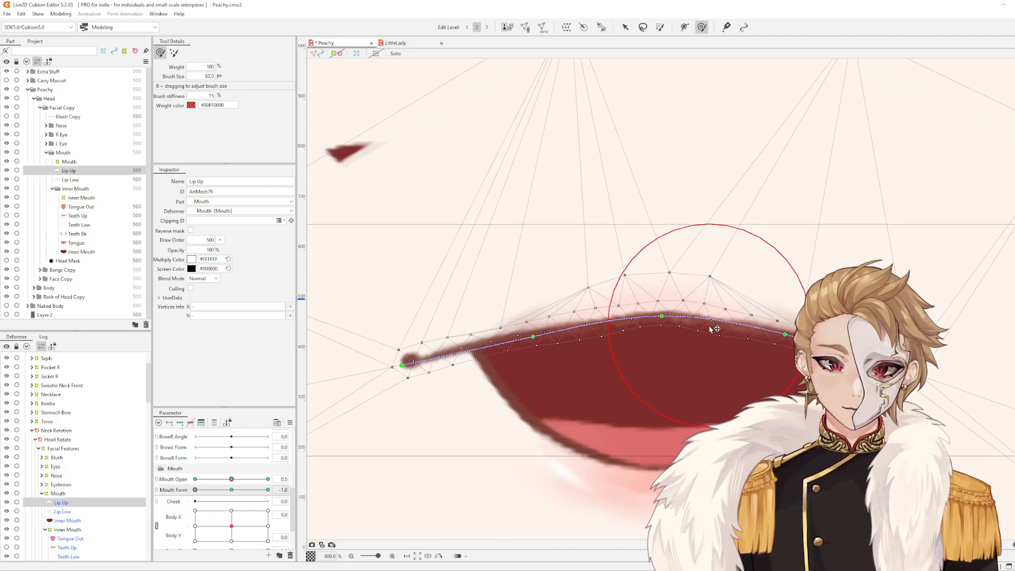
{"action": "mouse_move", "coordinate": [196, 490]}
{"action": "left_mouse_down"}
{"action": "mouse_move", "coordinate": [226, 494]}
{"action": "mouse_move", "coordinate": [188, 498]}
{"action": "left_mouse_up"}
{"action": "key", "text": "b"}
{"action": "mouse_move", "coordinate": [738, 273]}
{"action": "left_mouse_down"}
{"action": "mouse_move", "coordinate": [698, 272]}
{"action": "mouse_move", "coordinate": [697, 316]}
{"action": "mouse_move", "coordinate": [692, 310]}
{"action": "left_mouse_up"}
{"action": "scroll", "coordinate": [696, 316], "scroll_direction": "up", "scroll_amount": 4}
{"action": "key", "text": "b"}
{"action": "left_click_drag", "start_coordinate": [524, 312], "coordinate": [493, 316]}
{"action": "scroll", "coordinate": [593, 320], "scroll_direction": "down", "scroll_amount": 4}
{"action": "key", "text": "Escape"}
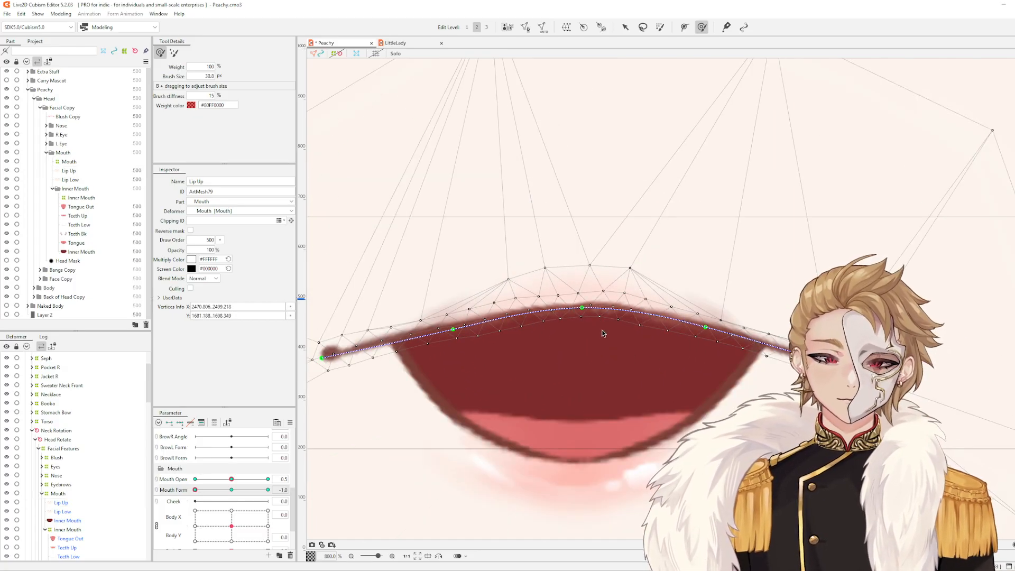
Try another small deform brush nudge at the centre of Lip Up, undo it and deselect the mesh
{"action": "scroll", "coordinate": [608, 330], "scroll_direction": "down", "scroll_amount": 2}
{"action": "scroll", "coordinate": [648, 327], "scroll_direction": "up", "scroll_amount": 1}
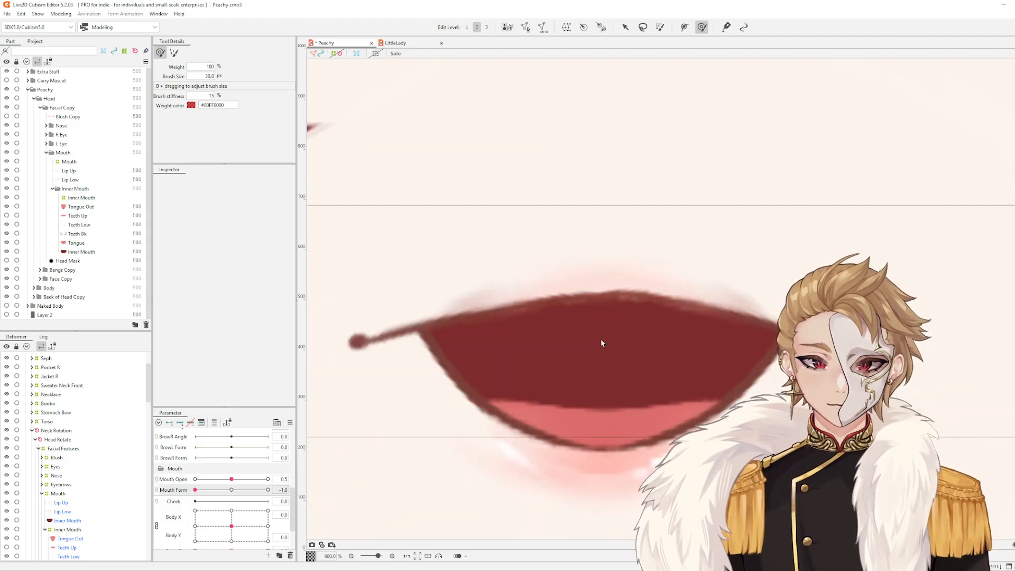
{"action": "left_click", "coordinate": [629, 302]}
{"action": "scroll", "coordinate": [632, 300], "scroll_direction": "up", "scroll_amount": 1}
{"action": "left_click", "coordinate": [639, 294]}
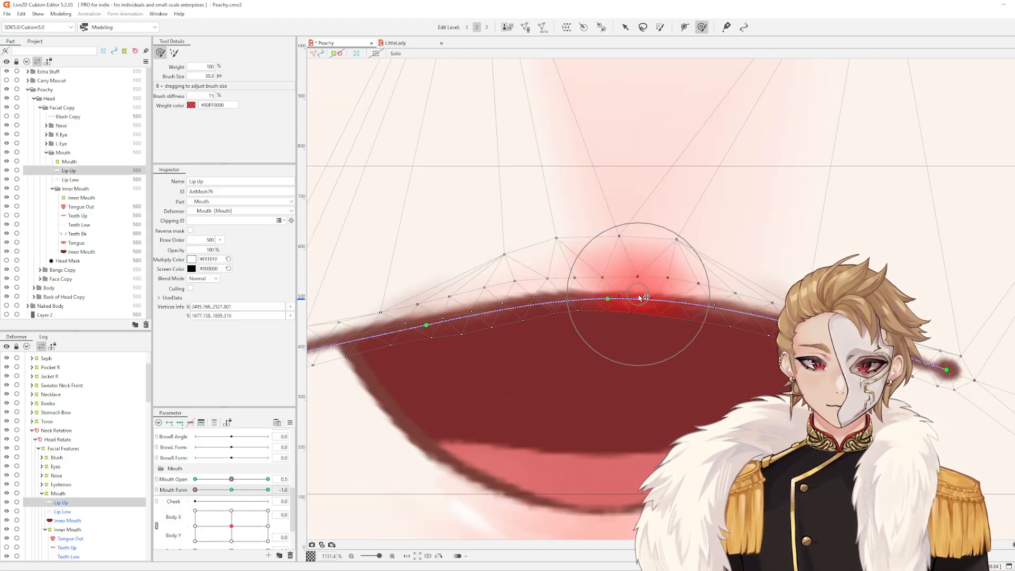
{"action": "left_click_drag", "start_coordinate": [639, 295], "coordinate": [632, 301]}
{"action": "key", "text": "ctrl+z"}
{"action": "scroll", "coordinate": [673, 282], "scroll_direction": "down", "scroll_amount": 1}
{"action": "key", "text": "Escape"}
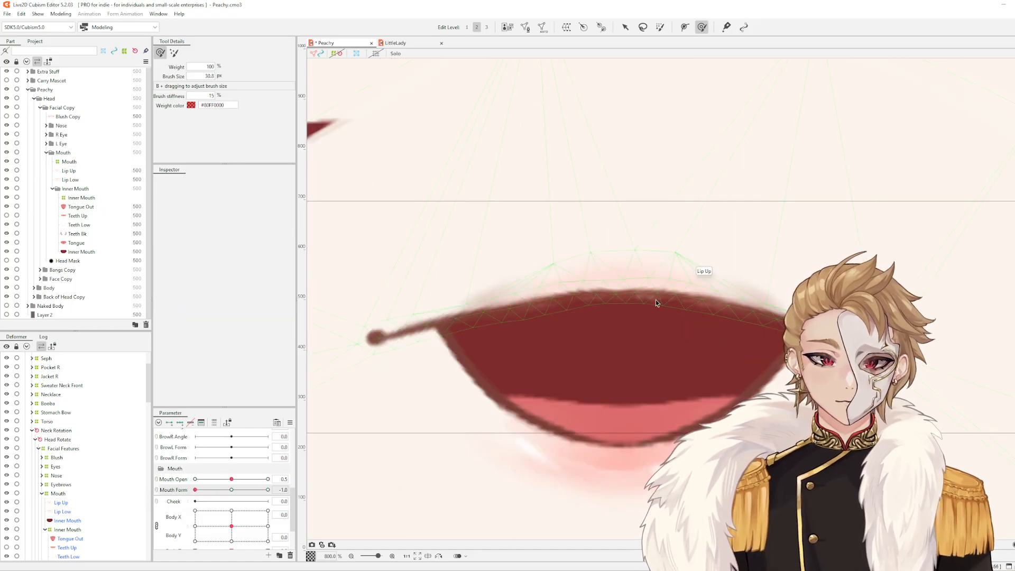
Test Mouth Form near -1.0, then lower Lip Up's two side deform path points slightly
{"action": "scroll", "coordinate": [606, 312], "scroll_direction": "down", "scroll_amount": 1}
{"action": "mouse_move", "coordinate": [198, 493]}
{"action": "left_mouse_down"}
{"action": "mouse_move", "coordinate": [268, 493]}
{"action": "mouse_move", "coordinate": [130, 510]}
{"action": "mouse_move", "coordinate": [285, 498]}
{"action": "mouse_move", "coordinate": [194, 511]}
{"action": "left_mouse_up"}
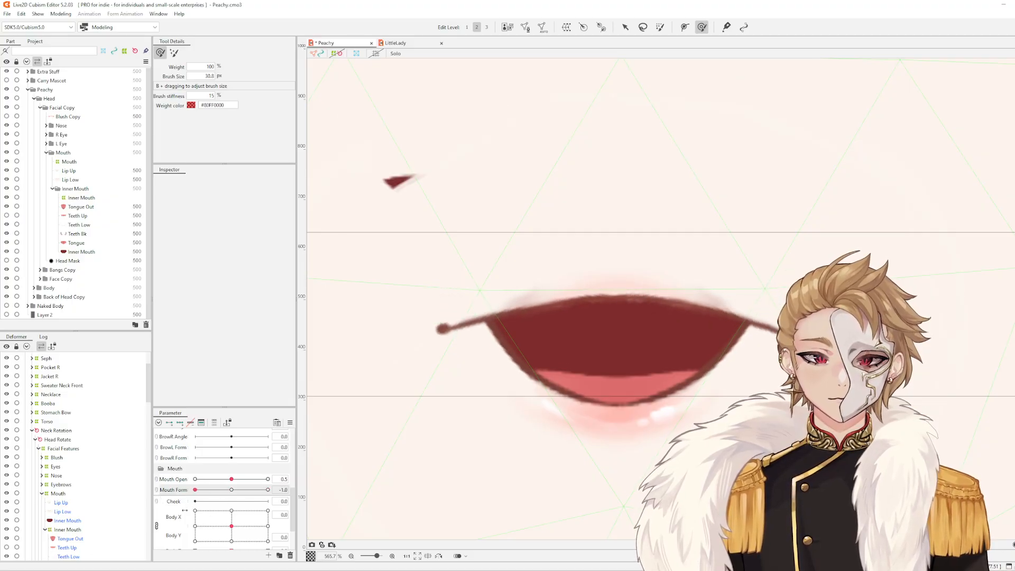
{"action": "left_click", "coordinate": [544, 307]}
{"action": "scroll", "coordinate": [542, 311], "scroll_direction": "up", "scroll_amount": 1}
{"action": "key", "text": "v"}
{"action": "left_click", "coordinate": [513, 316]}
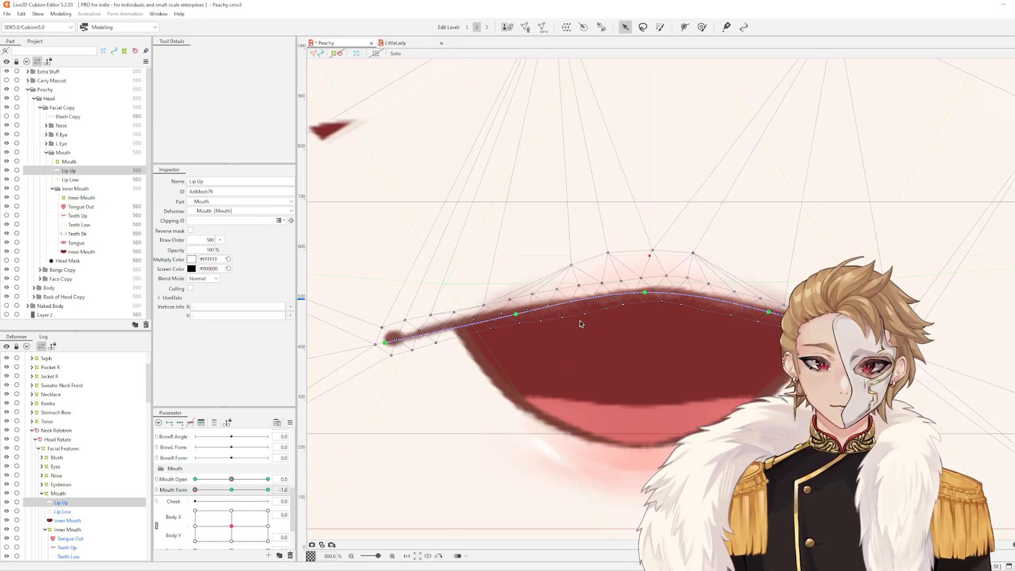
{"action": "left_click_drag", "start_coordinate": [516, 314], "coordinate": [517, 318]}
{"action": "left_click_drag", "start_coordinate": [768, 311], "coordinate": [766, 316]}
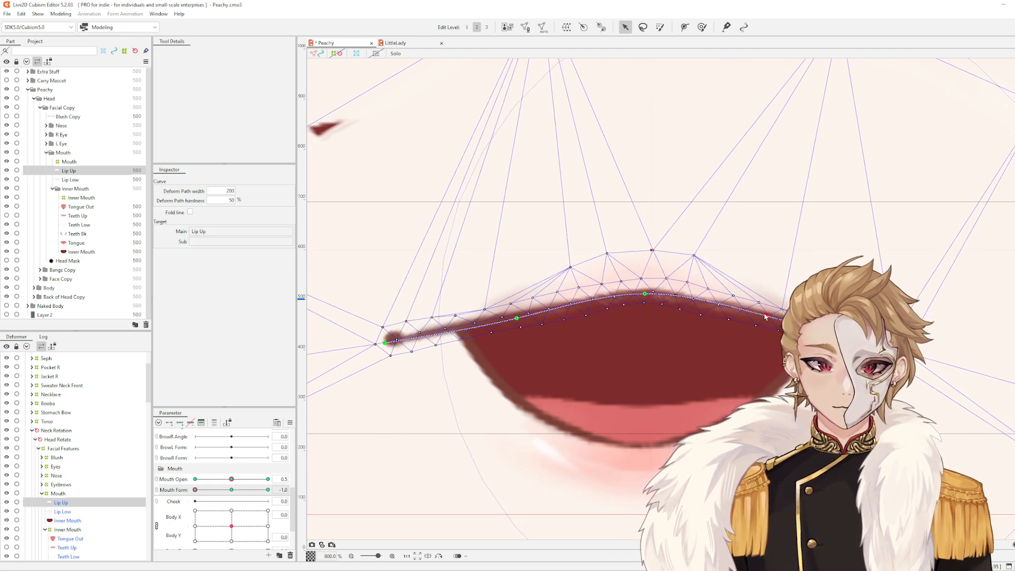
Select Lip Low and raise its two lower side deform path points and its bottom centre point to make the mouth shallower
{"action": "scroll", "coordinate": [785, 316], "scroll_direction": "down", "scroll_amount": 2}
{"action": "left_click", "coordinate": [758, 363]}
{"action": "left_click", "coordinate": [757, 366]}
{"action": "scroll", "coordinate": [742, 374], "scroll_direction": "up", "scroll_amount": 1}
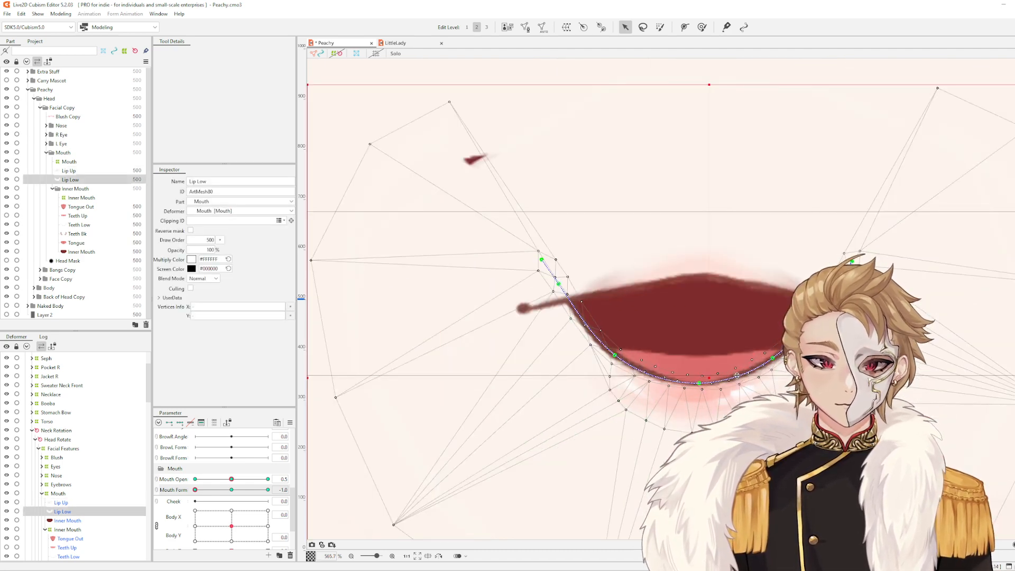
{"action": "left_click_drag", "start_coordinate": [615, 355], "coordinate": [617, 348]}
{"action": "left_click_drag", "start_coordinate": [773, 357], "coordinate": [771, 352]}
{"action": "left_click_drag", "start_coordinate": [701, 378], "coordinate": [701, 371]}
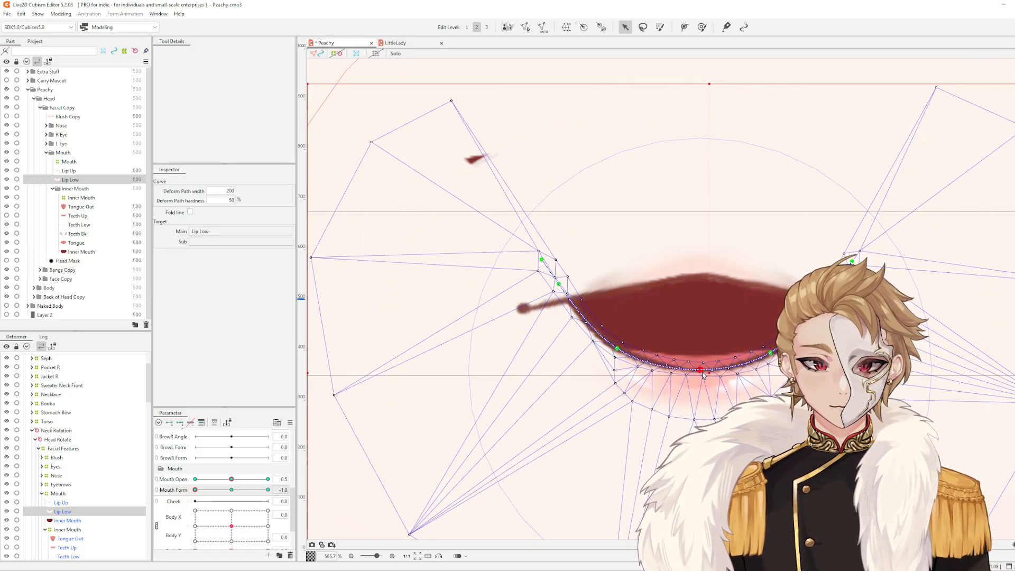
Raise Lip Low's bottom centre deform path point slightly further, then deselect the mesh and check the mouth on the face
{"action": "key", "text": "Escape"}
{"action": "left_click_drag", "start_coordinate": [196, 490], "coordinate": [149, 515]}
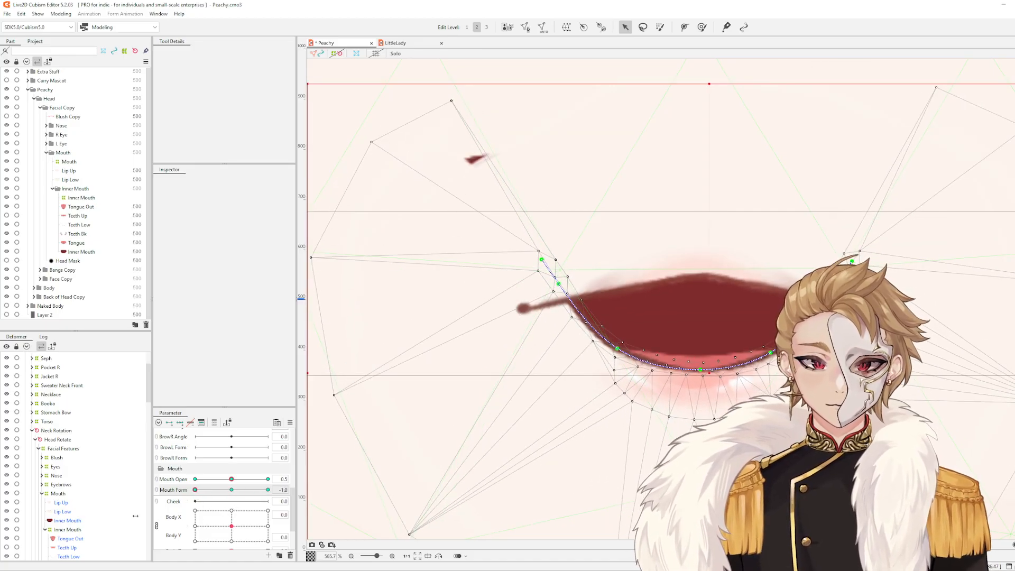
{"action": "left_click", "coordinate": [700, 378]}
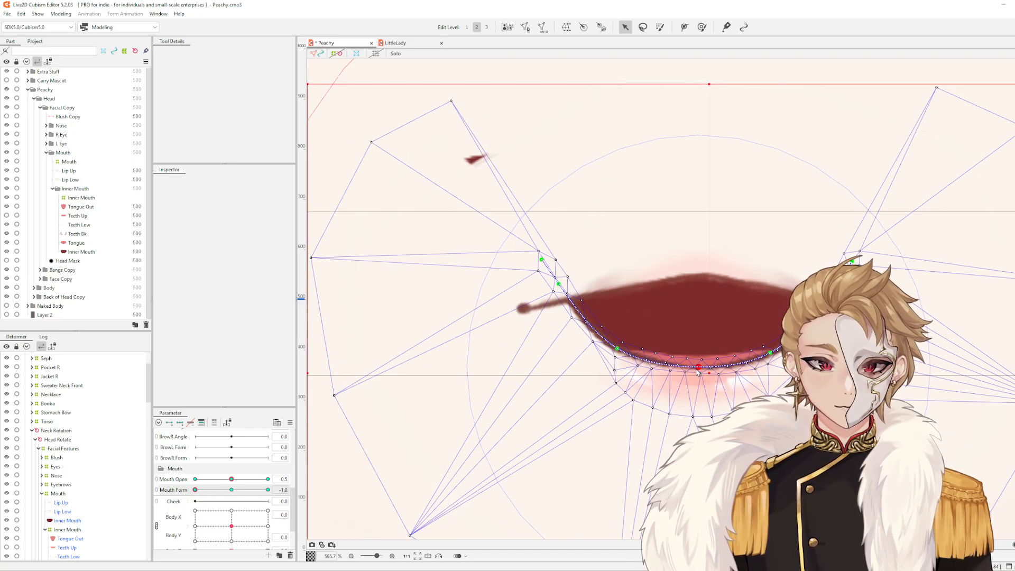
{"action": "scroll", "coordinate": [830, 344], "scroll_direction": "down", "scroll_amount": 1}
{"action": "left_click_drag", "start_coordinate": [876, 325], "coordinate": [690, 339]}
{"action": "left_click", "coordinate": [690, 340]}
{"action": "scroll", "coordinate": [684, 334], "scroll_direction": "down", "scroll_amount": 2}
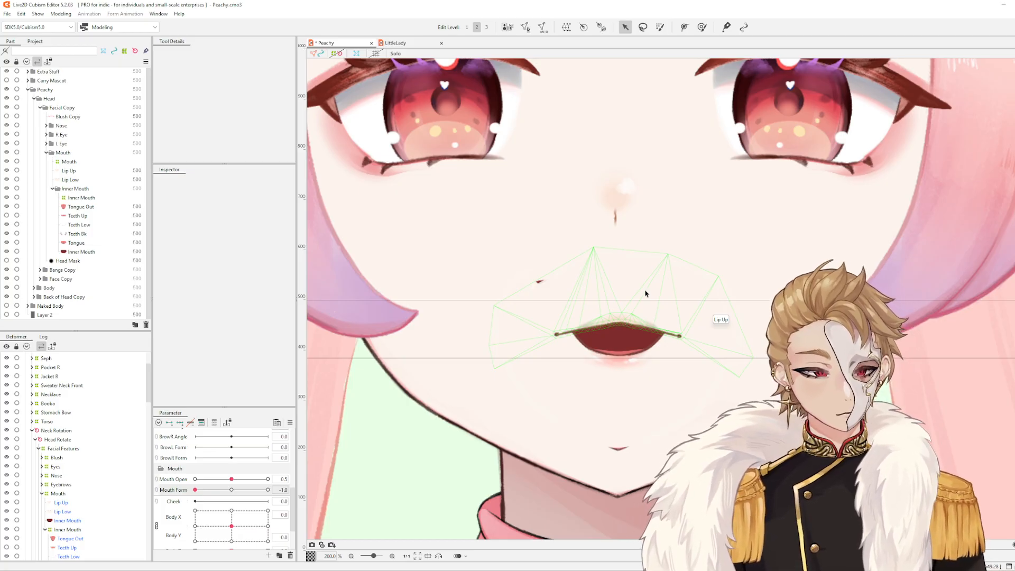
At Mouth Open 0.5 and Mouth Form 1.0, nudge Lip Low's deform path points at both mouth corners to follow the upper lip, then deselect
{"action": "left_click_drag", "start_coordinate": [201, 490], "coordinate": [307, 495]}
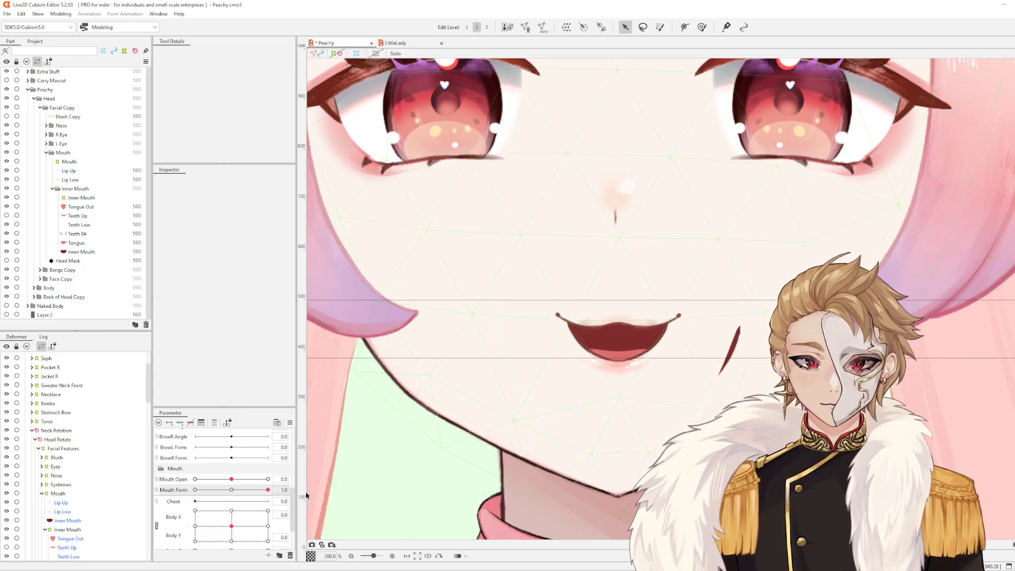
{"action": "scroll", "coordinate": [525, 346], "scroll_direction": "up", "scroll_amount": 3}
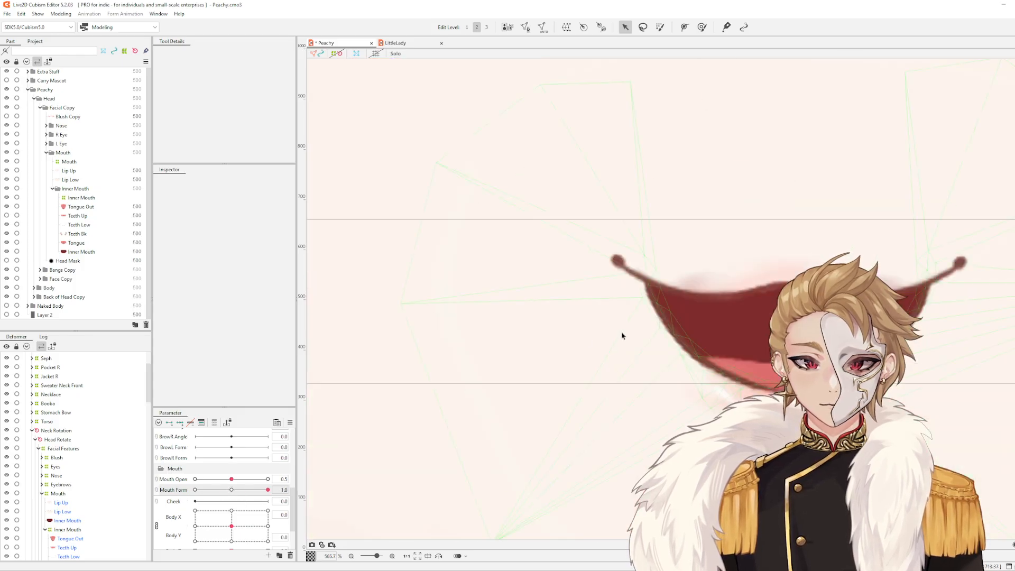
{"action": "left_click", "coordinate": [665, 324]}
{"action": "scroll", "coordinate": [667, 274], "scroll_direction": "up", "scroll_amount": 2}
{"action": "left_click_drag", "start_coordinate": [622, 256], "coordinate": [623, 250]}
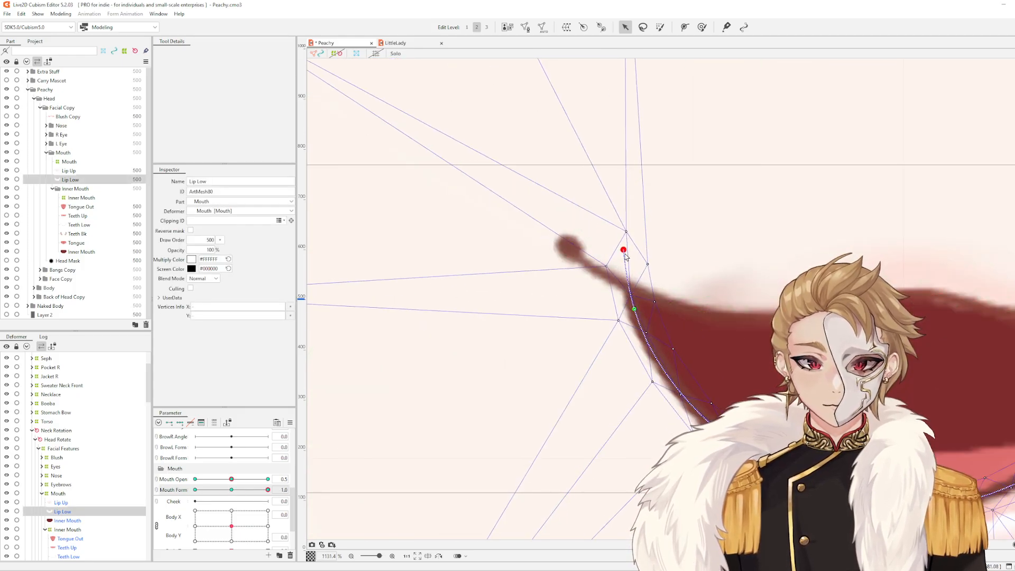
{"action": "scroll", "coordinate": [637, 312], "scroll_direction": "down", "scroll_amount": 2}
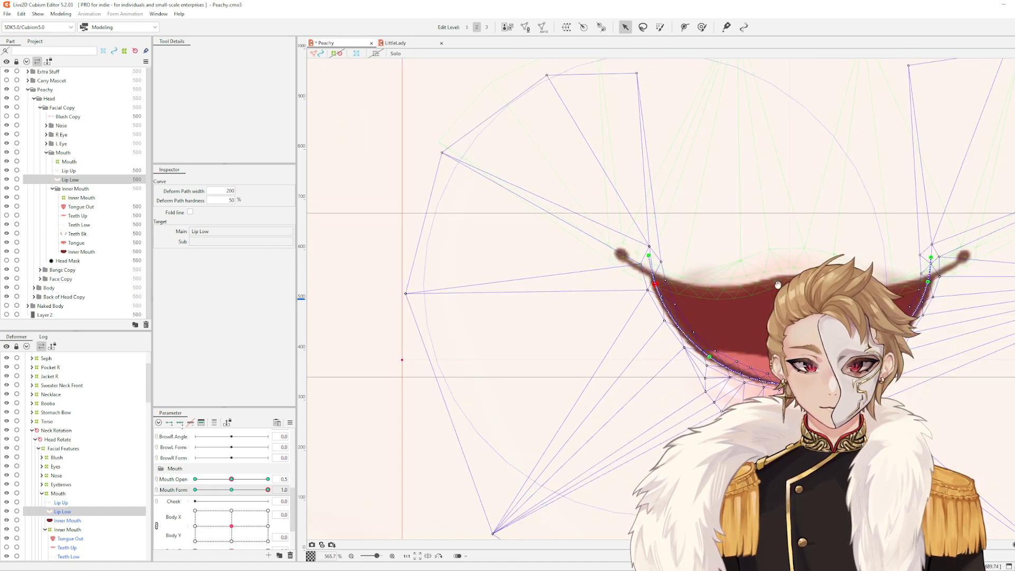
{"action": "scroll", "coordinate": [677, 305], "scroll_direction": "up", "scroll_amount": 1}
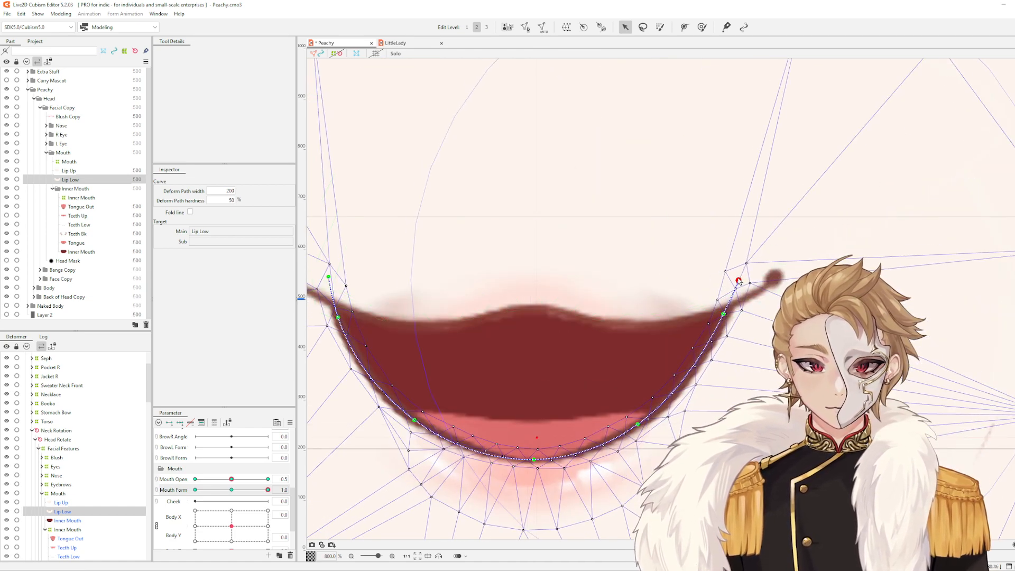
{"action": "scroll", "coordinate": [736, 280], "scroll_direction": "down", "scroll_amount": 2}
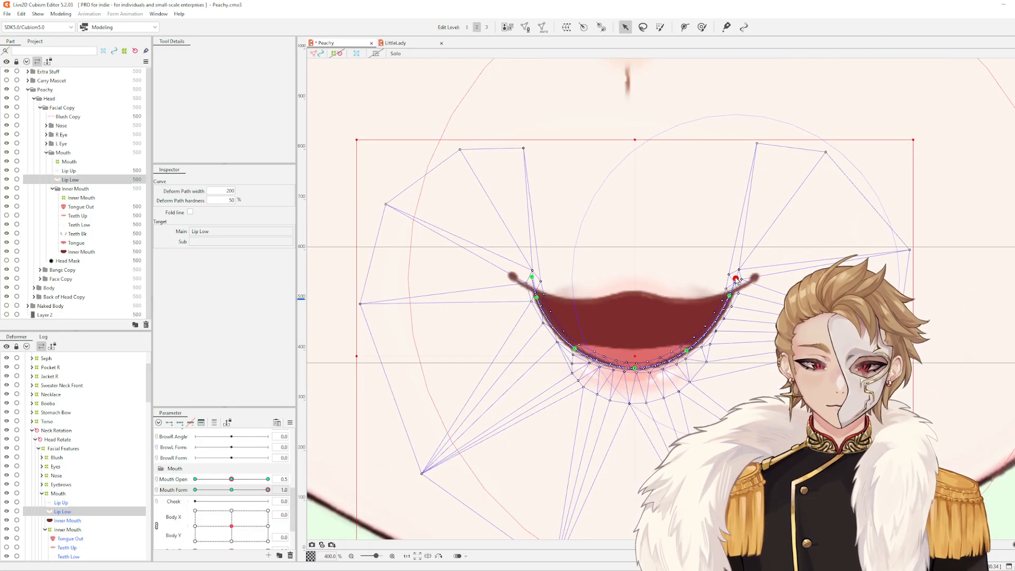
{"action": "key", "text": "Escape"}
Test Mouth Form on the half-open mouth, then set Mouth Open to 0.0 at Mouth Form 1.0 and inspect the closed smile
{"action": "left_click_drag", "start_coordinate": [267, 490], "coordinate": [410, 488]}
{"action": "left_click_drag", "start_coordinate": [231, 479], "coordinate": [109, 494]}
{"action": "scroll", "coordinate": [692, 402], "scroll_direction": "down", "scroll_amount": 3}
{"action": "scroll", "coordinate": [699, 363], "scroll_direction": "up", "scroll_amount": 2}
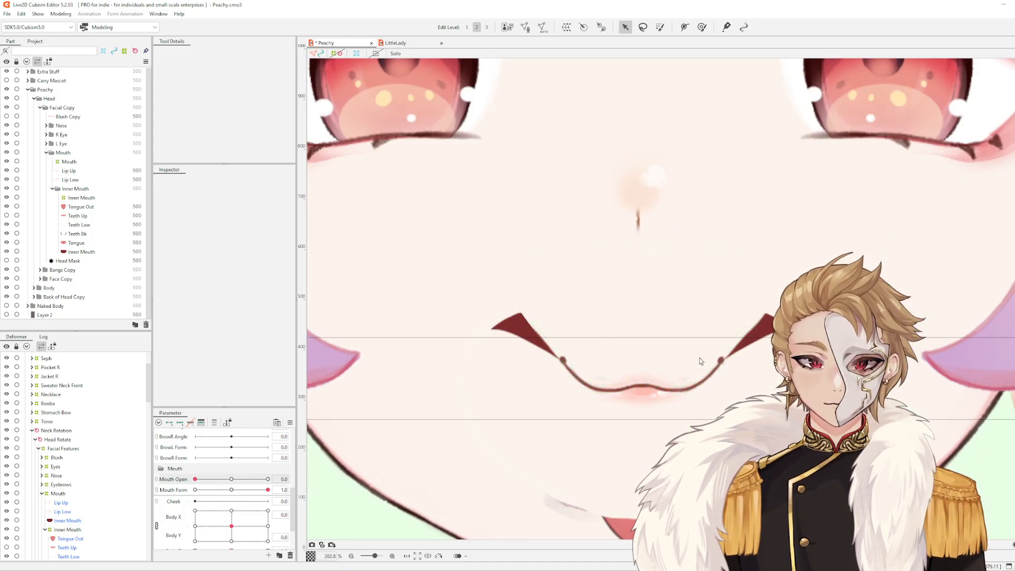
{"action": "scroll", "coordinate": [700, 361], "scroll_direction": "down", "scroll_amount": 2}
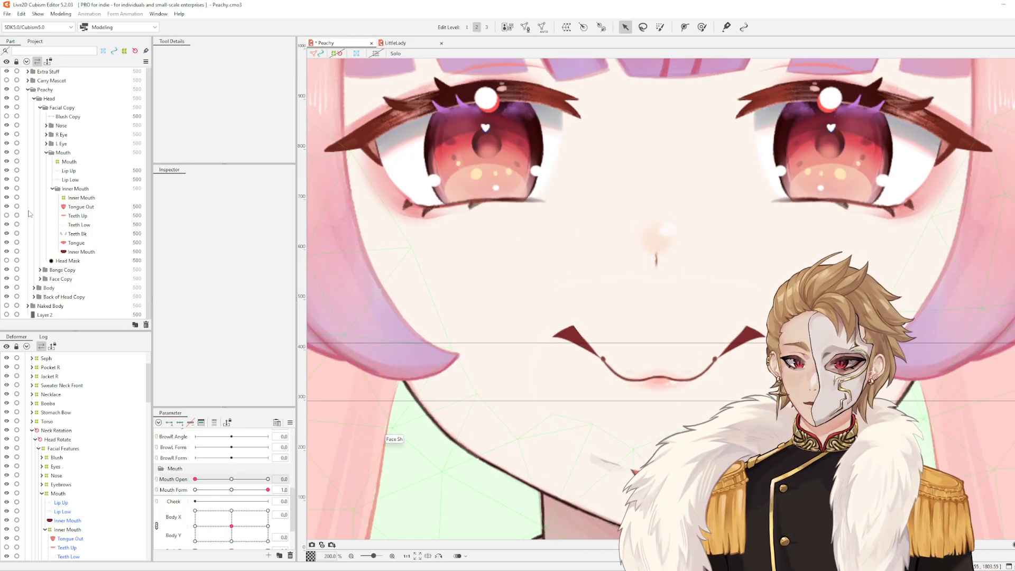
Hide the Inner Mouth part folder and check the closed smile against the whole face
{"action": "left_click", "coordinate": [8, 189]}
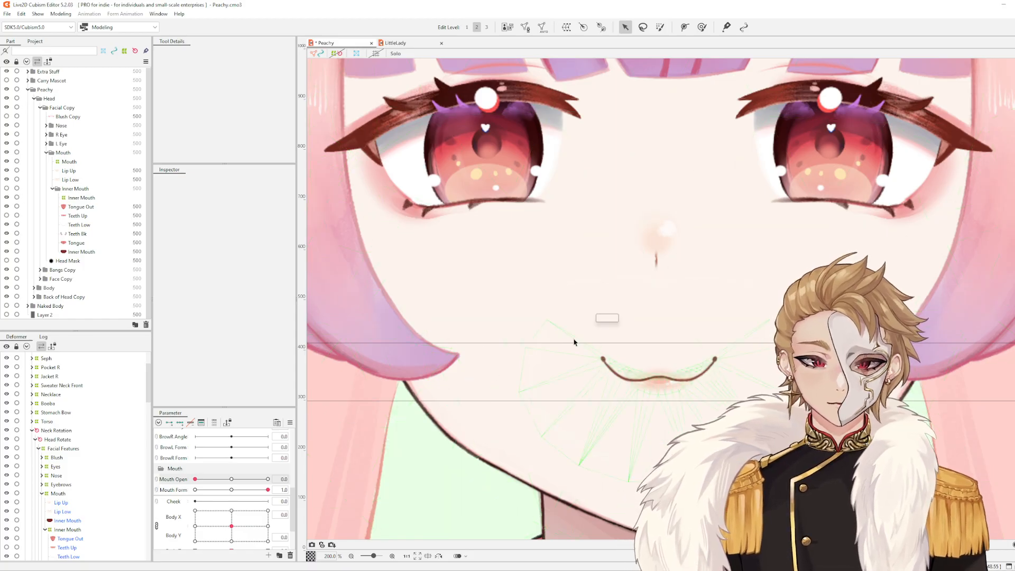
{"action": "scroll", "coordinate": [668, 311], "scroll_direction": "down", "scroll_amount": 2}
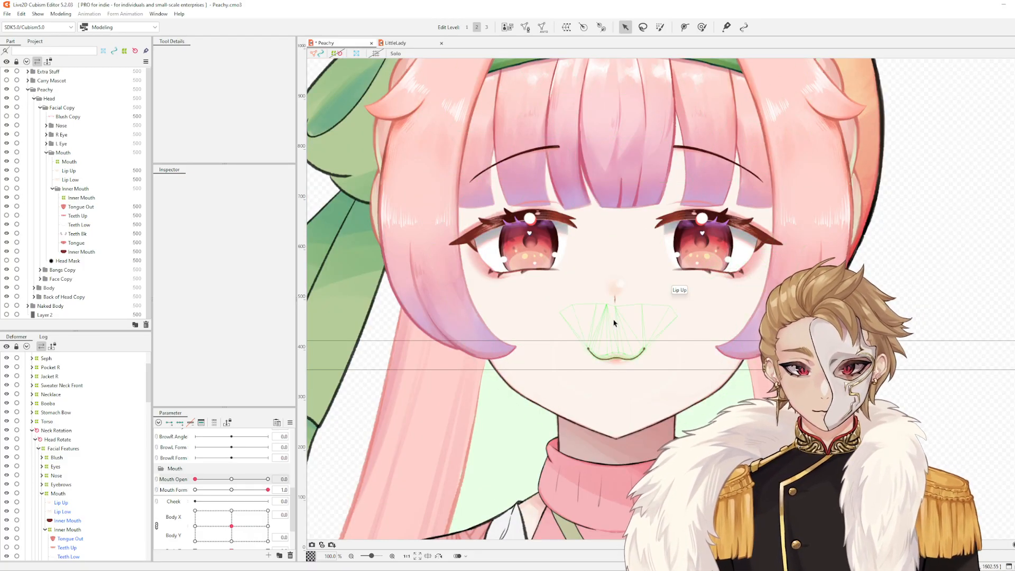
{"action": "scroll", "coordinate": [748, 281], "scroll_direction": "up", "scroll_amount": 3}
{"action": "scroll", "coordinate": [709, 317], "scroll_direction": "down", "scroll_amount": 1}
{"action": "scroll", "coordinate": [720, 297], "scroll_direction": "down", "scroll_amount": 3}
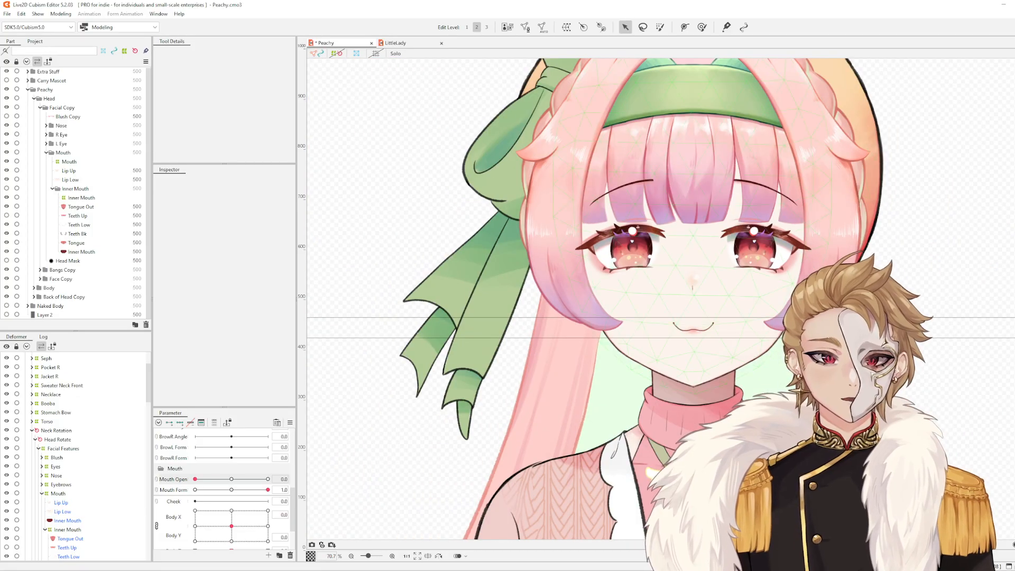
Frame the character's head and capture a screenshot of the face area with the closed smile
{"action": "scroll", "coordinate": [935, 295], "scroll_direction": "up", "scroll_amount": 1}
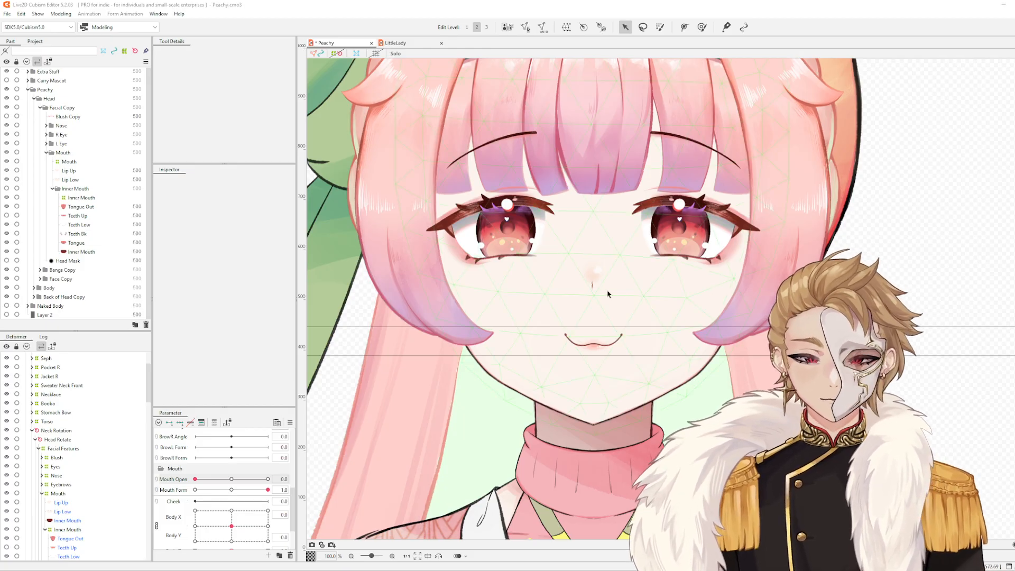
{"action": "left_click_drag", "start_coordinate": [583, 284], "coordinate": [548, 296]}
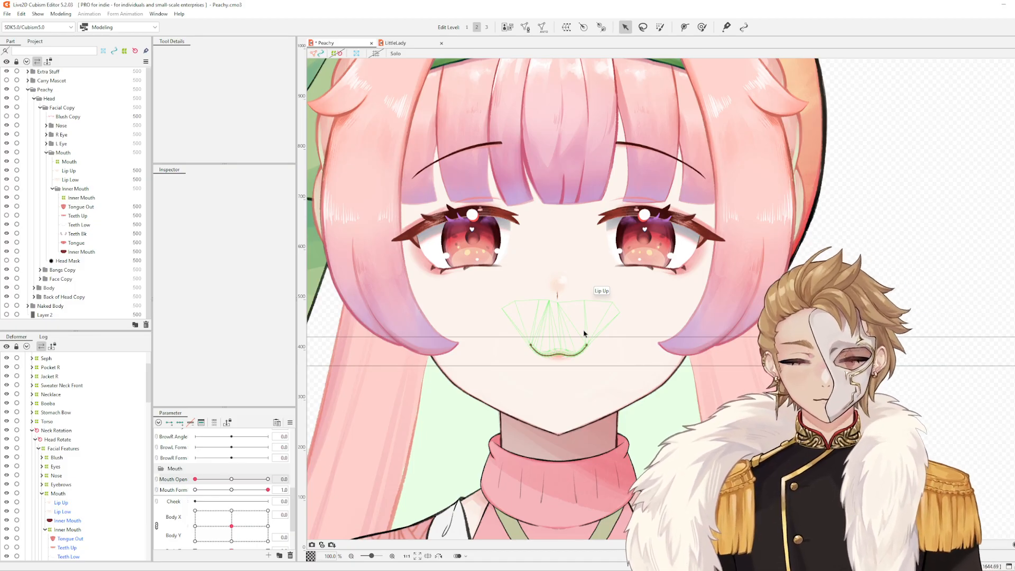
{"action": "scroll", "coordinate": [683, 301], "scroll_direction": "down", "scroll_amount": 2}
{"action": "left_click_drag", "start_coordinate": [732, 294], "coordinate": [753, 294]}
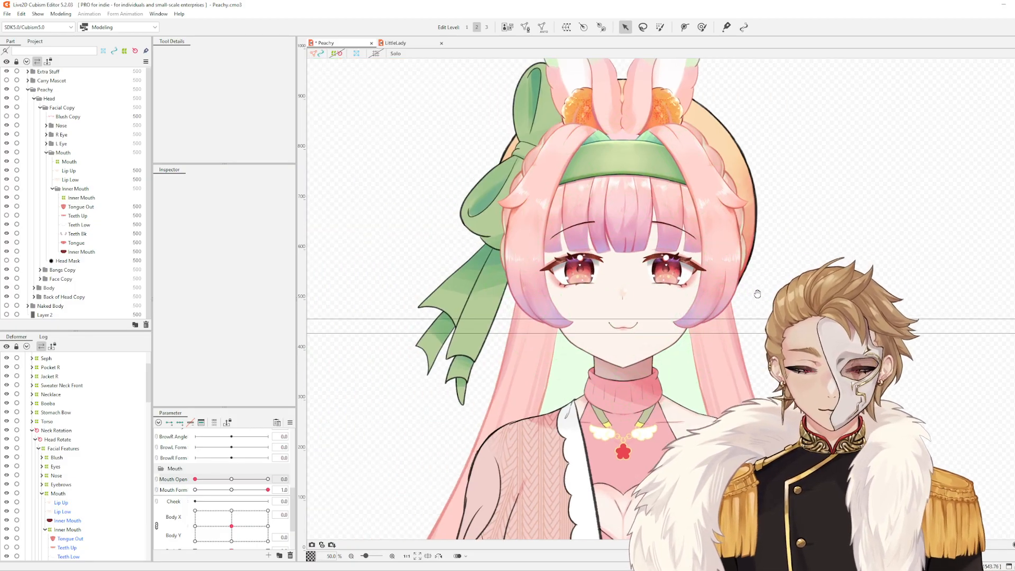
{"action": "scroll", "coordinate": [752, 293], "scroll_direction": "up", "scroll_amount": 1}
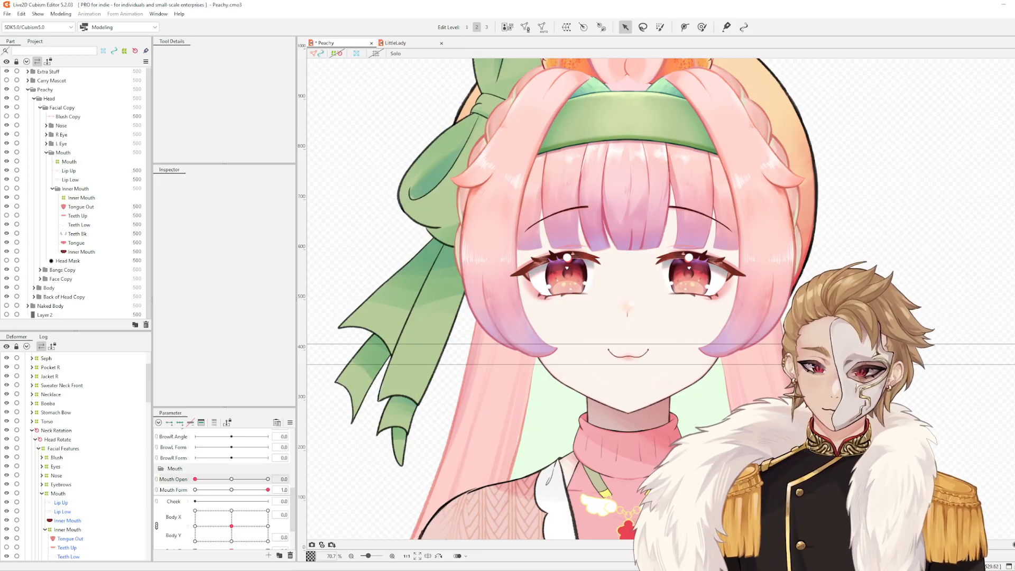
{"action": "key", "text": "super+shift+s"}
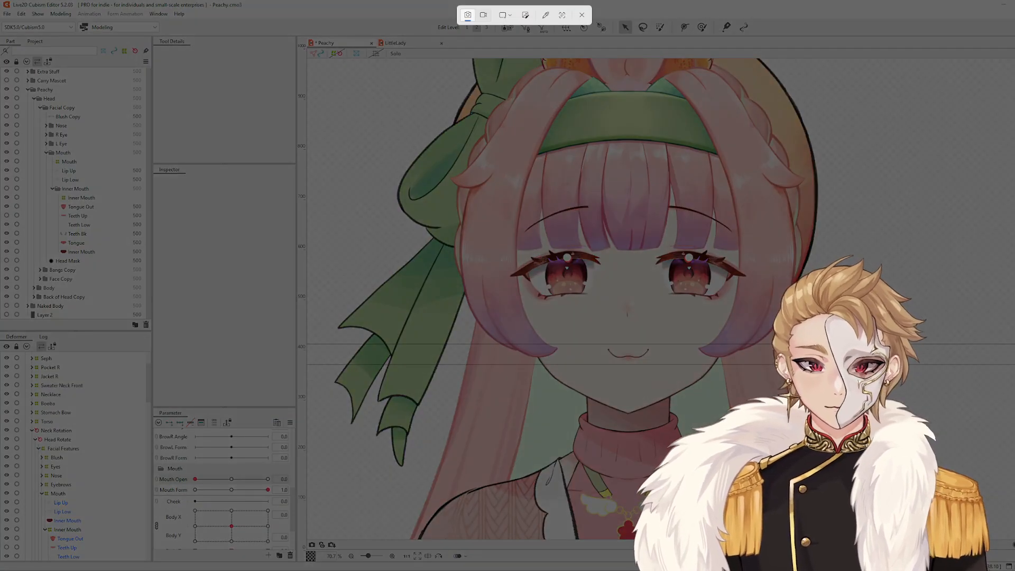
{"action": "left_click_drag", "start_coordinate": [494, 242], "coordinate": [750, 416]}
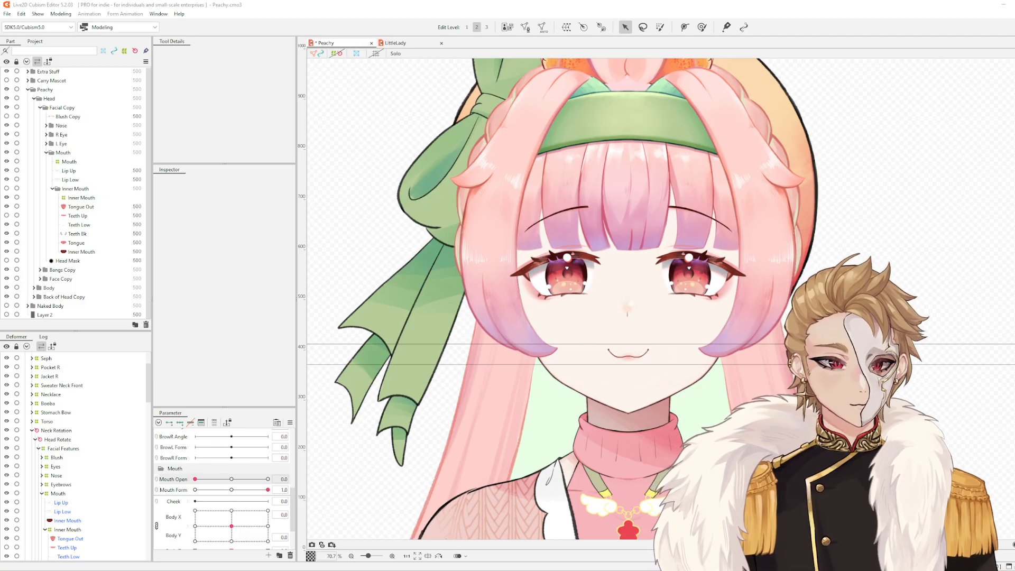
At Mouth Open 1.0 and Mouth Form 1.0, nudge Lip Low's end deform path points at one mouth corner toward the upper lip, then deselect
{"action": "scroll", "coordinate": [573, 278], "scroll_direction": "up", "scroll_amount": 4}
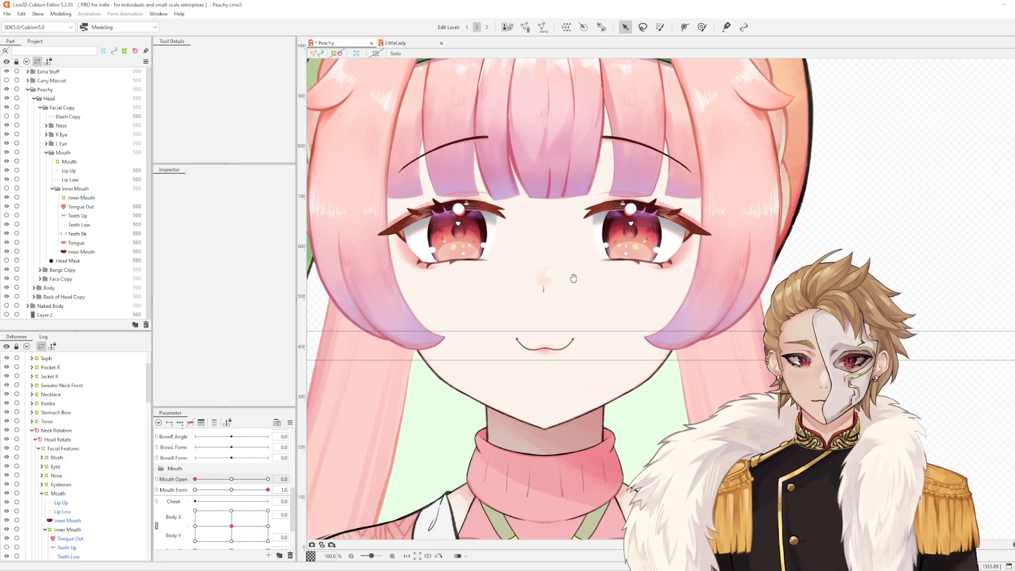
{"action": "left_click_drag", "start_coordinate": [905, 266], "coordinate": [935, 261]}
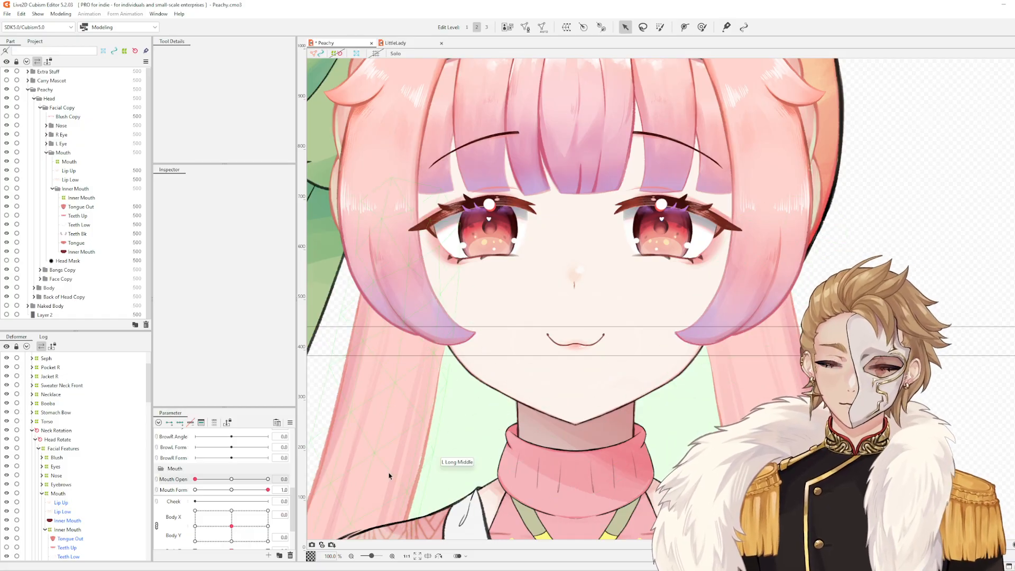
{"action": "left_click_drag", "start_coordinate": [195, 480], "coordinate": [422, 481]}
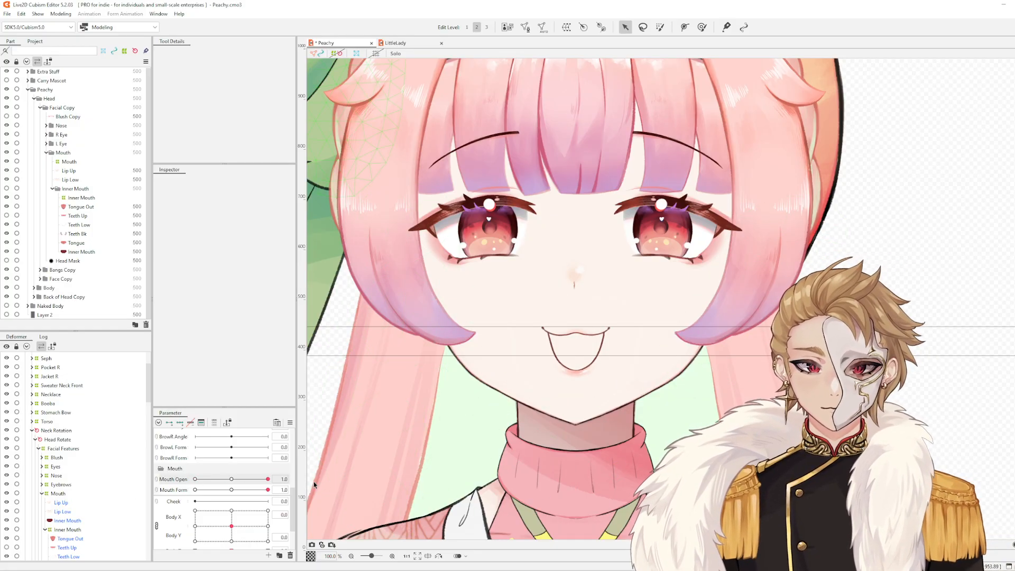
{"action": "scroll", "coordinate": [674, 319], "scroll_direction": "up", "scroll_amount": 4}
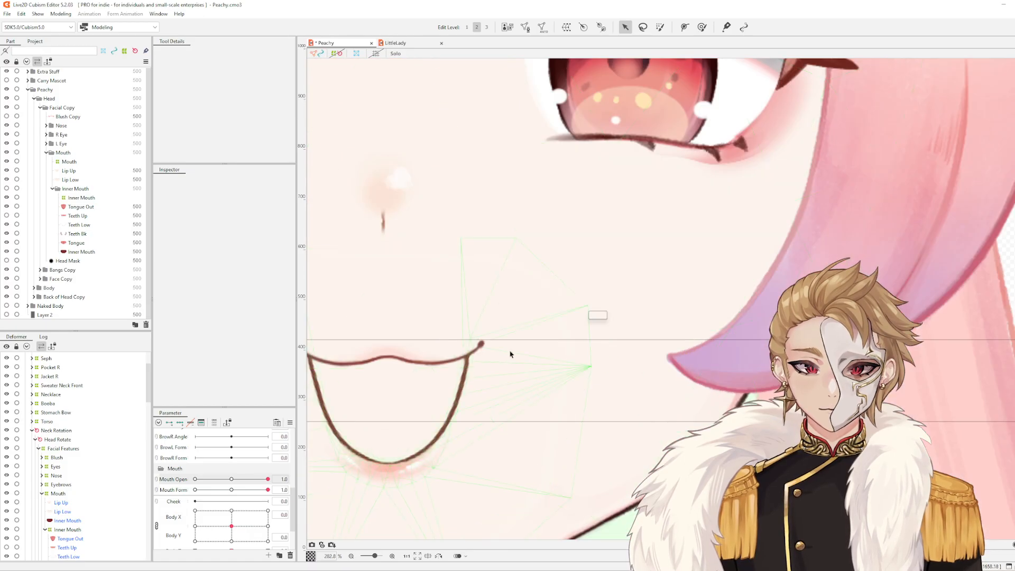
{"action": "left_click", "coordinate": [462, 395]}
{"action": "scroll", "coordinate": [453, 336], "scroll_direction": "up", "scroll_amount": 4}
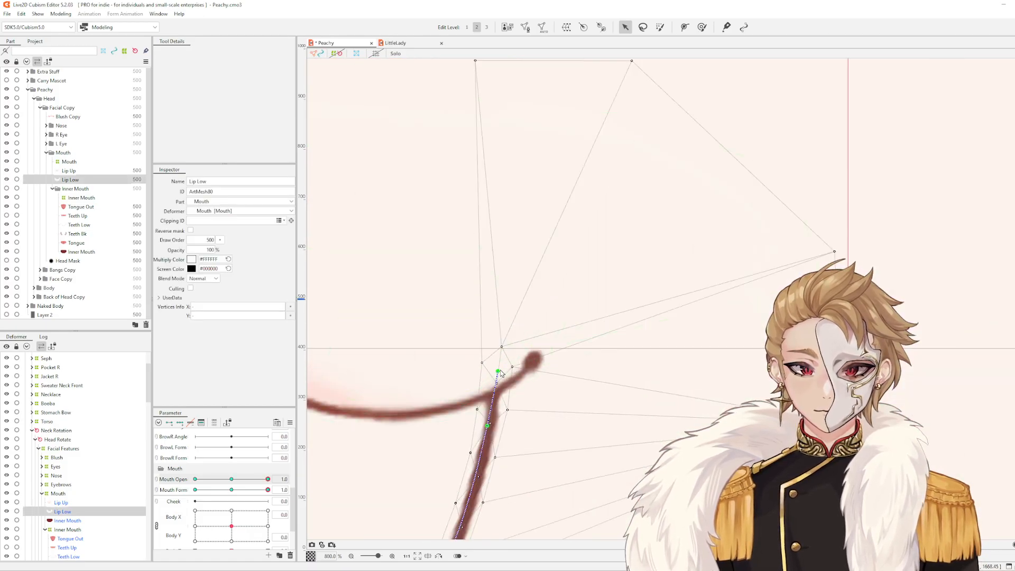
{"action": "left_click_drag", "start_coordinate": [498, 372], "coordinate": [501, 371]}
{"action": "left_click_drag", "start_coordinate": [487, 427], "coordinate": [576, 386]}
{"action": "scroll", "coordinate": [490, 411], "scroll_direction": "down", "scroll_amount": 3}
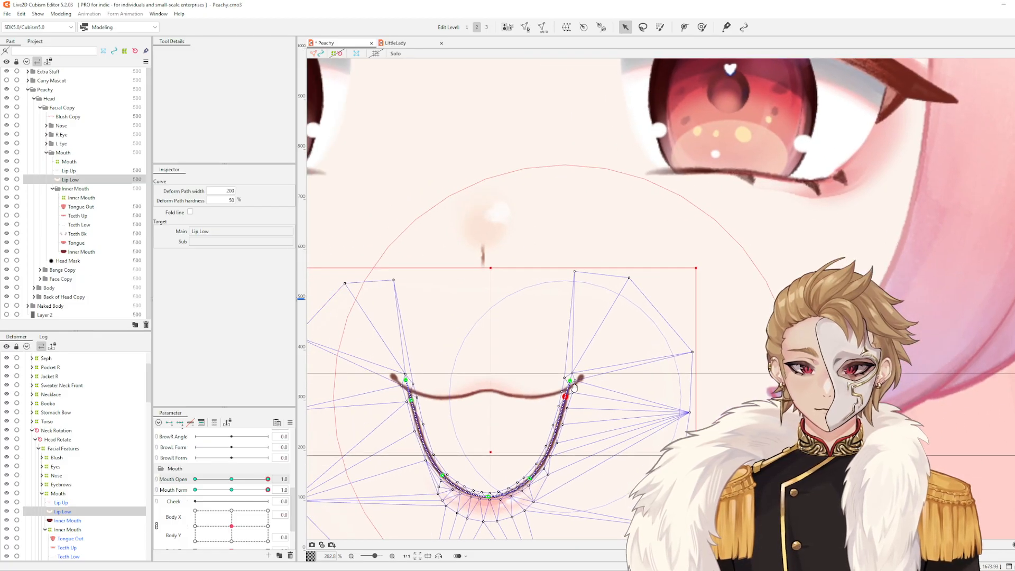
{"action": "left_click", "coordinate": [597, 392]}
{"action": "scroll", "coordinate": [602, 394], "scroll_direction": "down", "scroll_amount": 1}
{"action": "scroll", "coordinate": [614, 394], "scroll_direction": "down", "scroll_amount": 2}
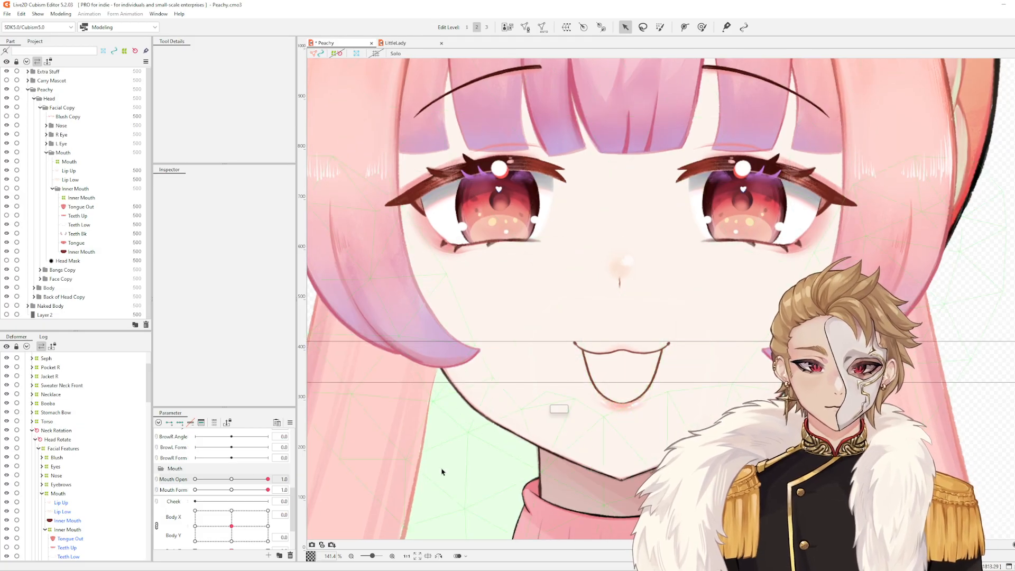
Show the Inner Mouth part folder again and check the smile while lowering Mouth Open to 0.0
{"action": "left_click_drag", "start_coordinate": [268, 479], "coordinate": [216, 479]}
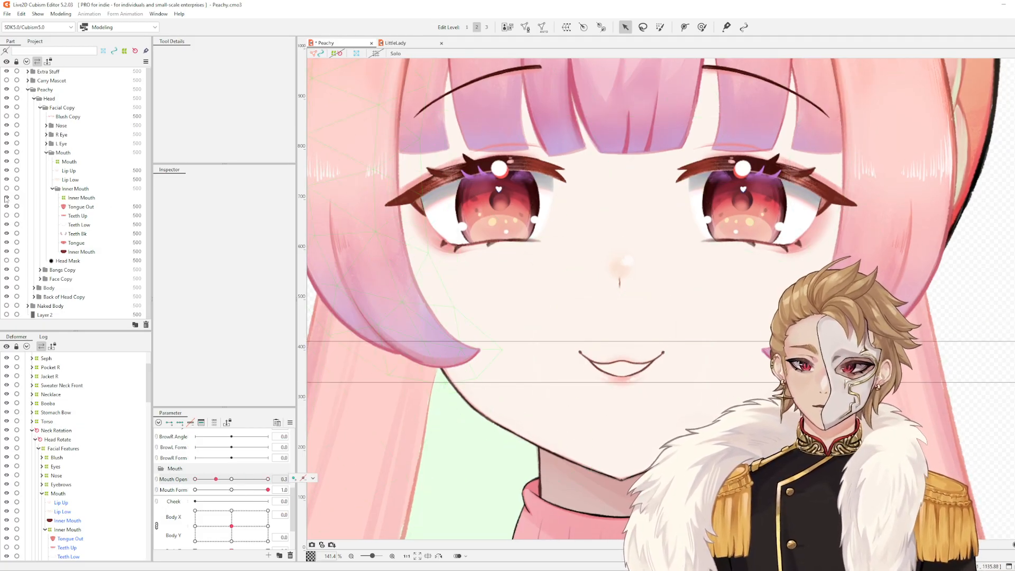
{"action": "left_click", "coordinate": [7, 188]}
{"action": "scroll", "coordinate": [662, 308], "scroll_direction": "up", "scroll_amount": 2}
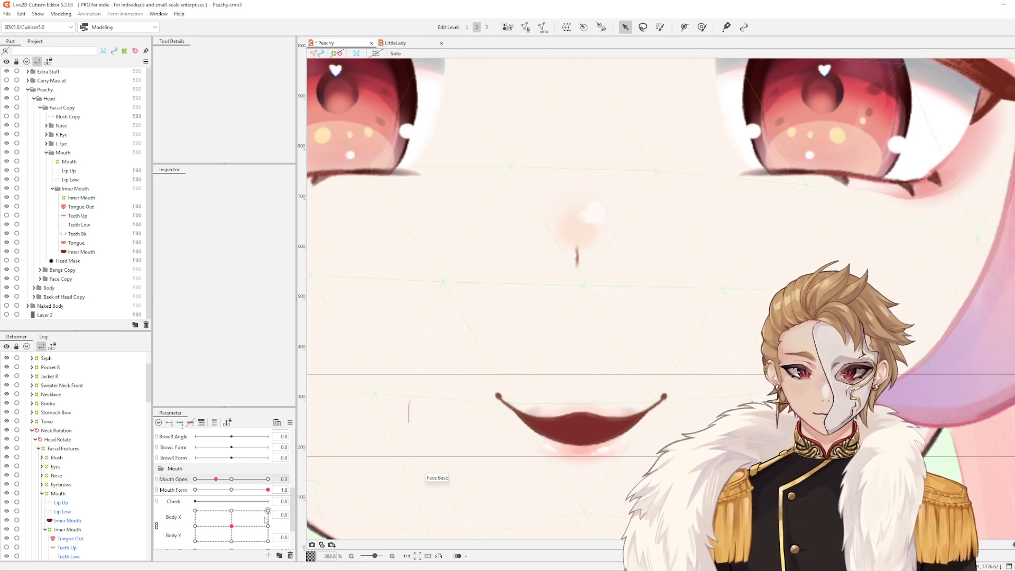
{"action": "left_click_drag", "start_coordinate": [215, 479], "coordinate": [195, 479]}
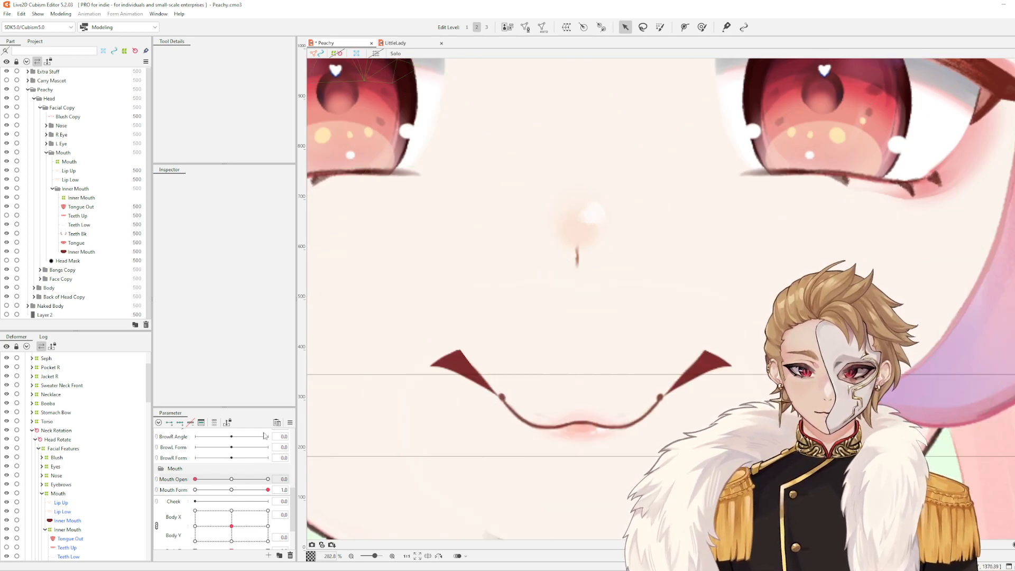
Check the closed mouth at Mouth Form -1.0, then reset all parameters to their default values
{"action": "left_click", "coordinate": [290, 423]}
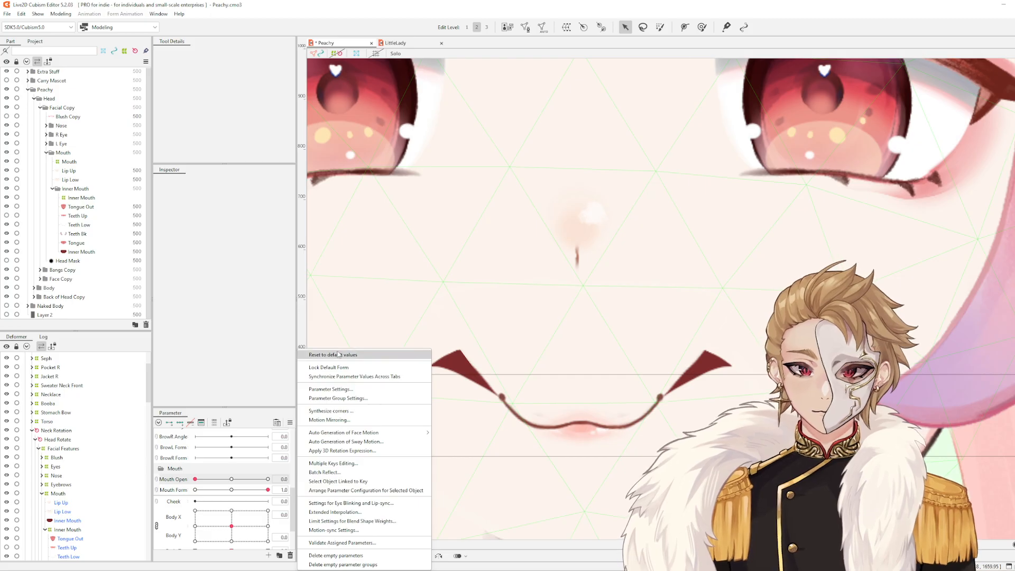
{"action": "left_click", "coordinate": [333, 355]}
{"action": "left_click_drag", "start_coordinate": [195, 479], "coordinate": [174, 497]}
{"action": "left_click", "coordinate": [289, 421]}
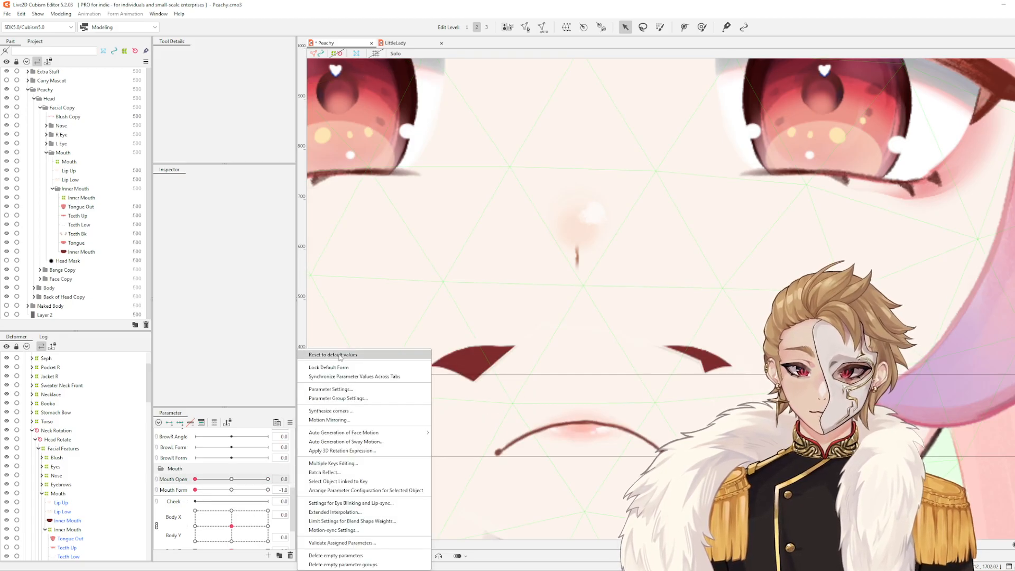
{"action": "left_click", "coordinate": [416, 358]}
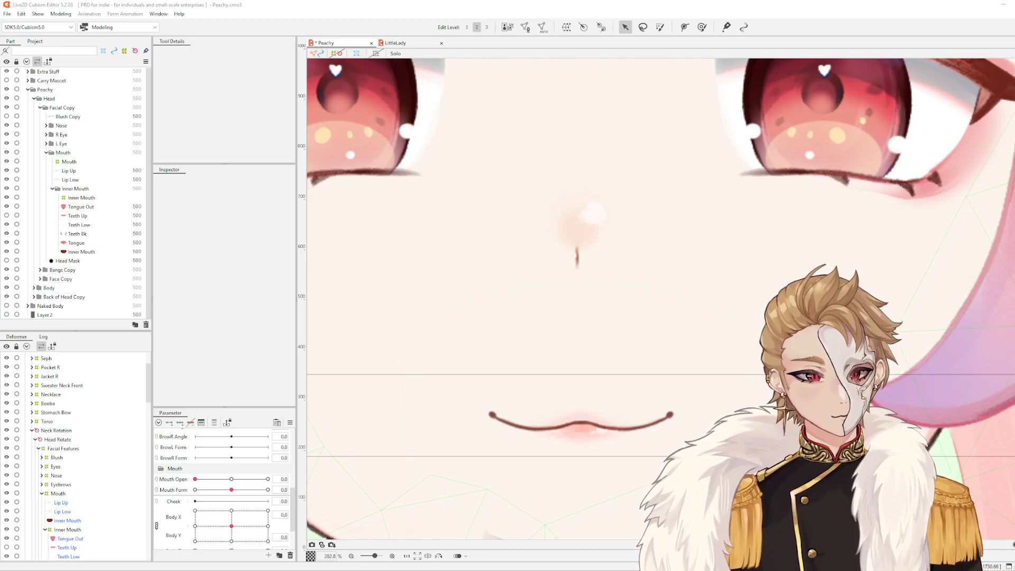
Create a new parameter named Mouth Funnel below Mouth Form, with a minimum of 0.0, default 0.0 and maximum 1.0
{"action": "left_click", "coordinate": [185, 493]}
{"action": "left_click", "coordinate": [268, 555]}
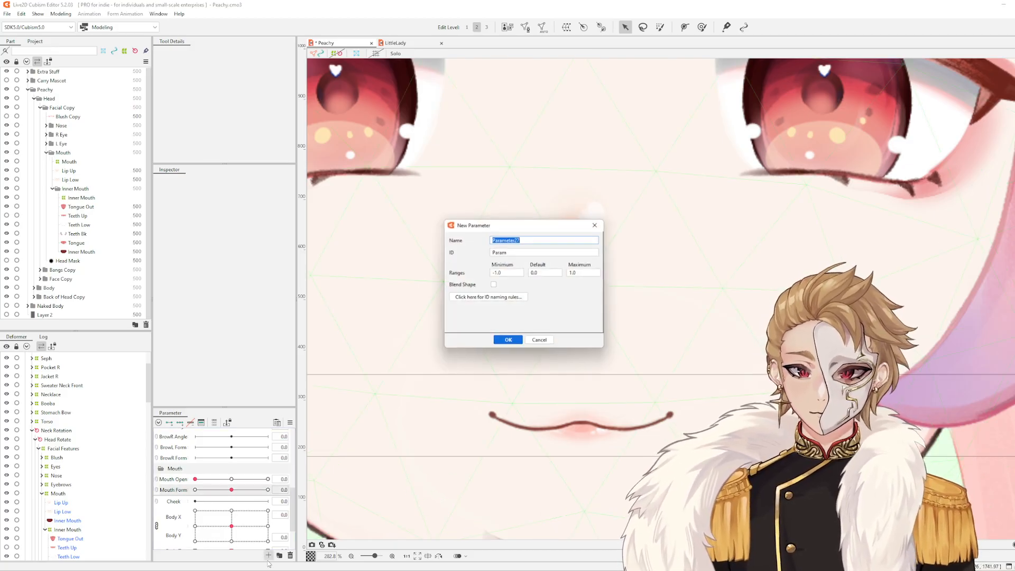
{"action": "left_click", "coordinate": [510, 272]}
{"action": "type", "text": "0"}
{"action": "left_click", "coordinate": [523, 239]}
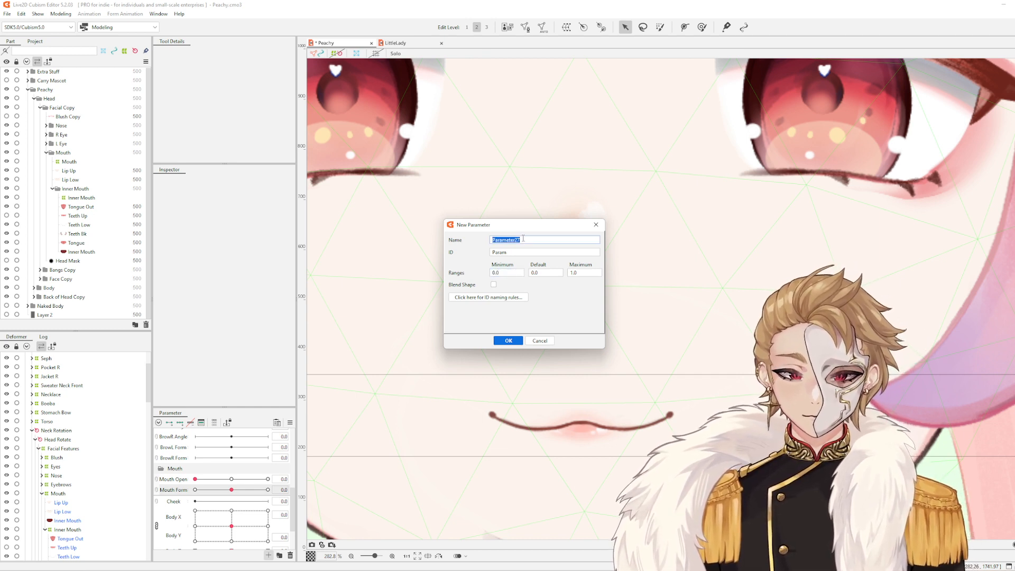
{"action": "type", "text": "Mouth Funnel"}
{"action": "left_click", "coordinate": [510, 341]}
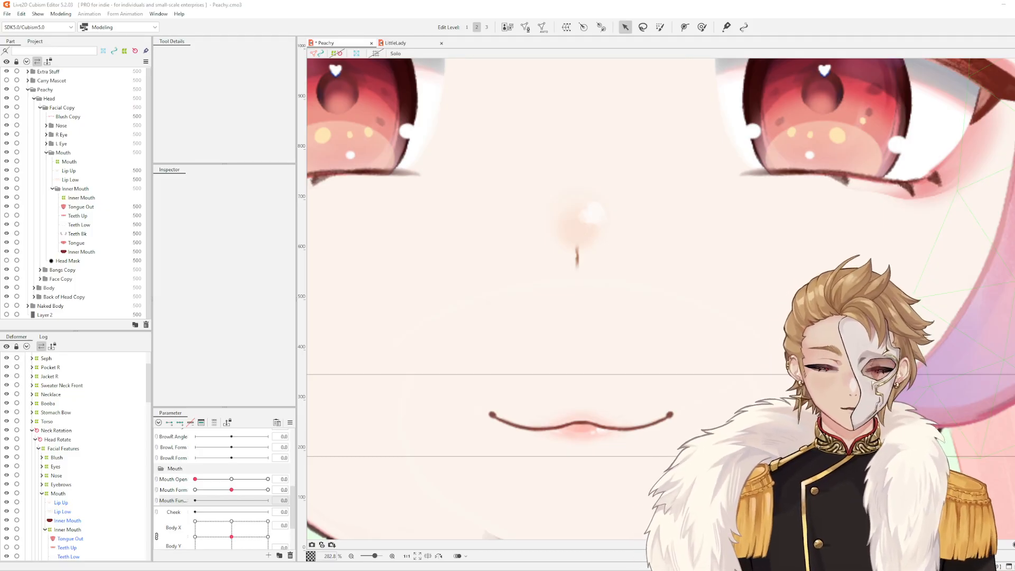
Add two keys, at 0.0 and 1.0, on Mouth Funnel for both Lip Up and Lip Low, then deselect them
{"action": "scroll", "coordinate": [811, 233], "scroll_direction": "down", "scroll_amount": 3}
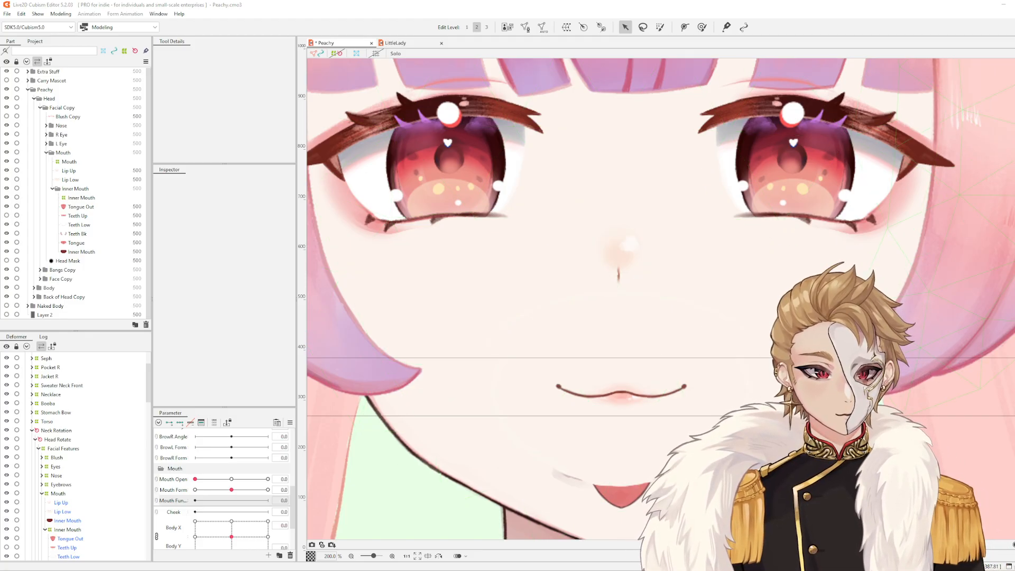
{"action": "left_click_drag", "start_coordinate": [559, 267], "coordinate": [543, 236]}
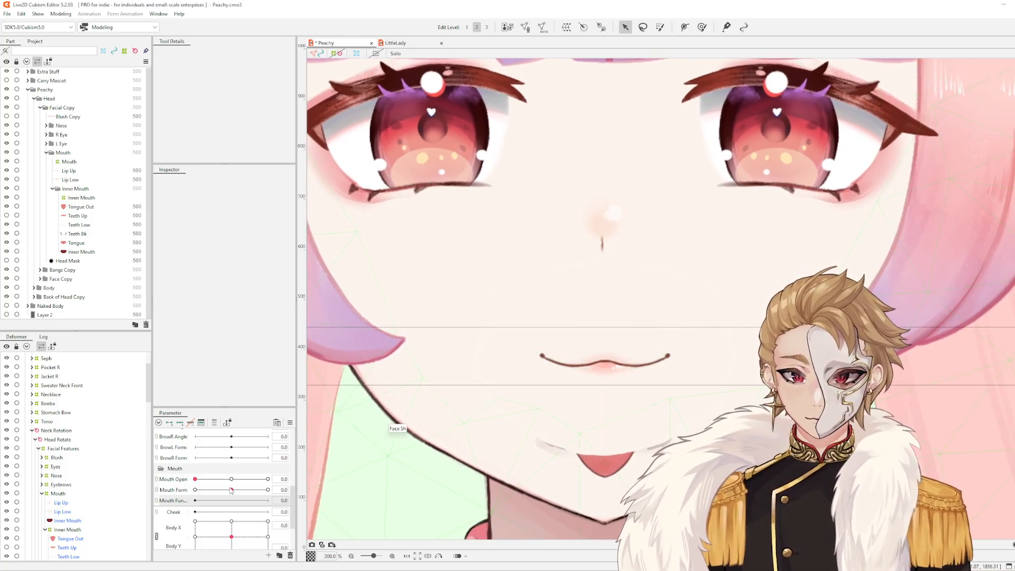
{"action": "left_click_drag", "start_coordinate": [231, 490], "coordinate": [269, 490]}
{"action": "left_click_drag", "start_coordinate": [233, 494], "coordinate": [231, 493]}
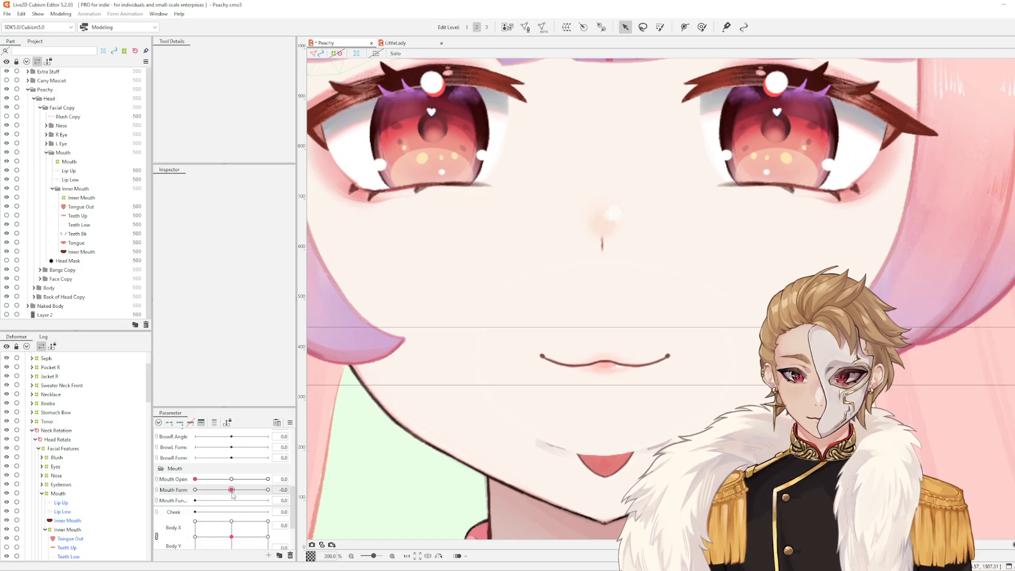
{"action": "left_click_drag", "start_coordinate": [661, 364], "coordinate": [681, 375]}
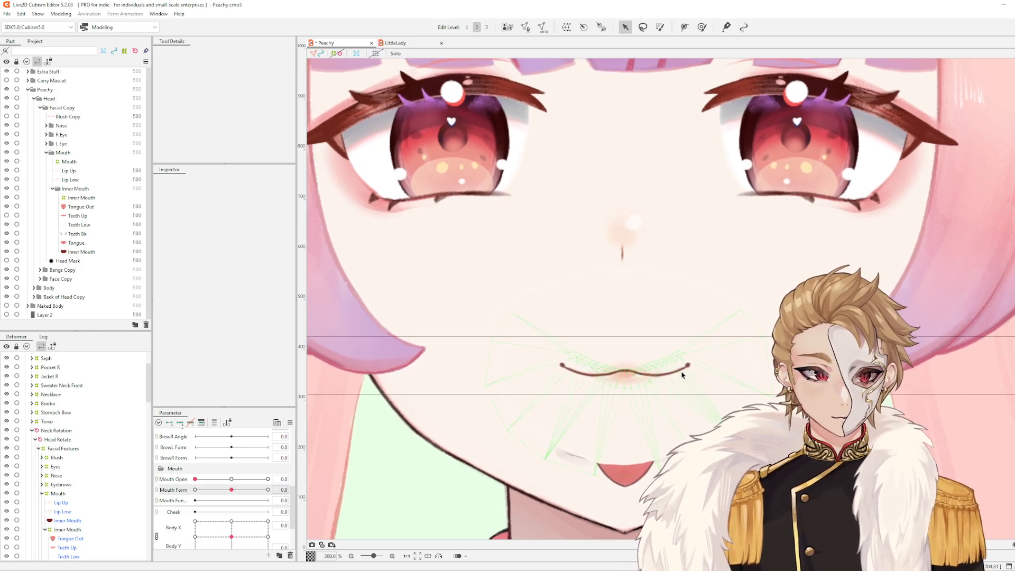
{"action": "left_click", "coordinate": [625, 373]}
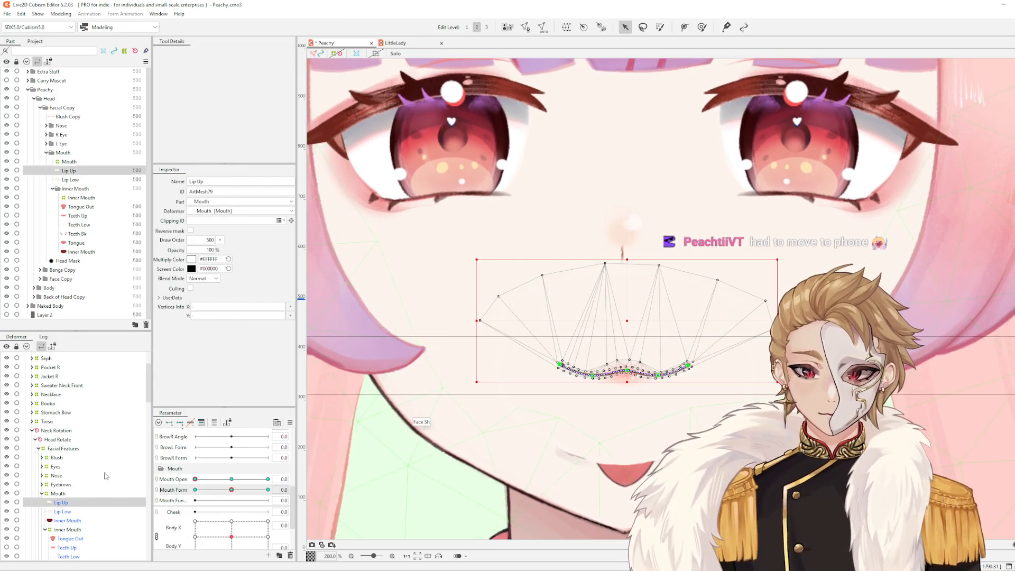
{"action": "left_click", "coordinate": [74, 511], "text": "ctrl"}
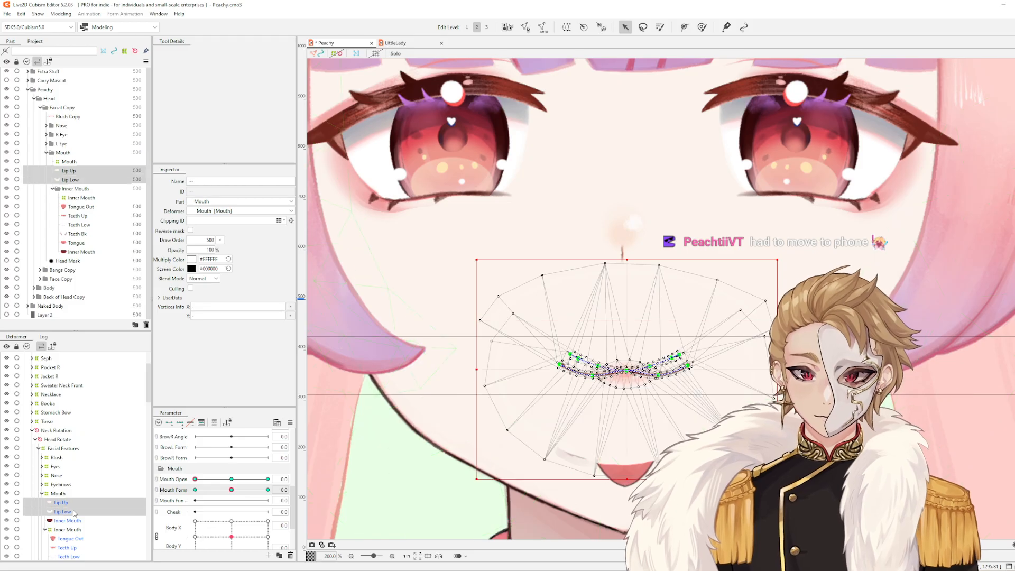
{"action": "left_click", "coordinate": [185, 500]}
{"action": "left_click", "coordinate": [169, 423]}
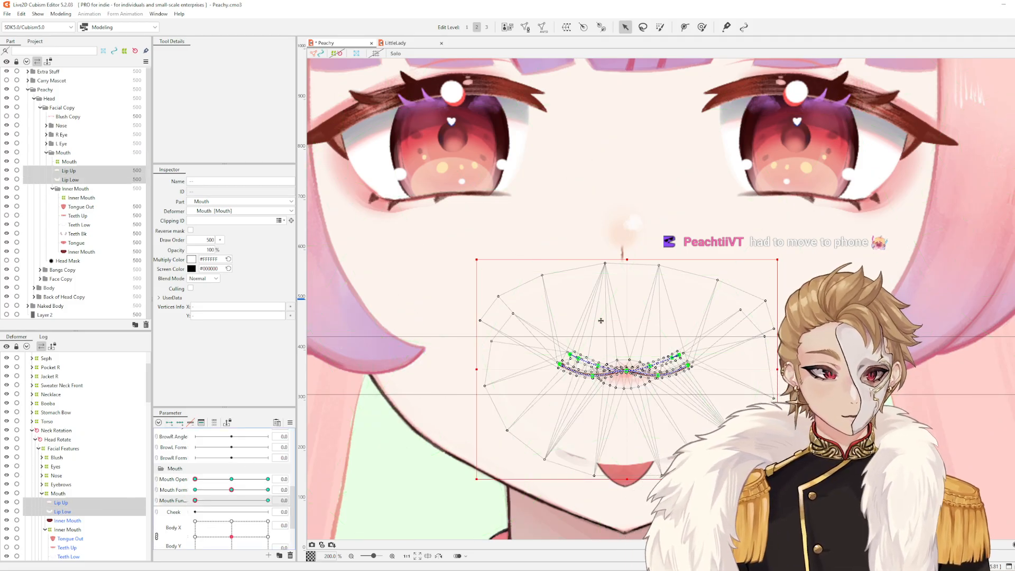
{"action": "scroll", "coordinate": [602, 324], "scroll_direction": "up", "scroll_amount": 2}
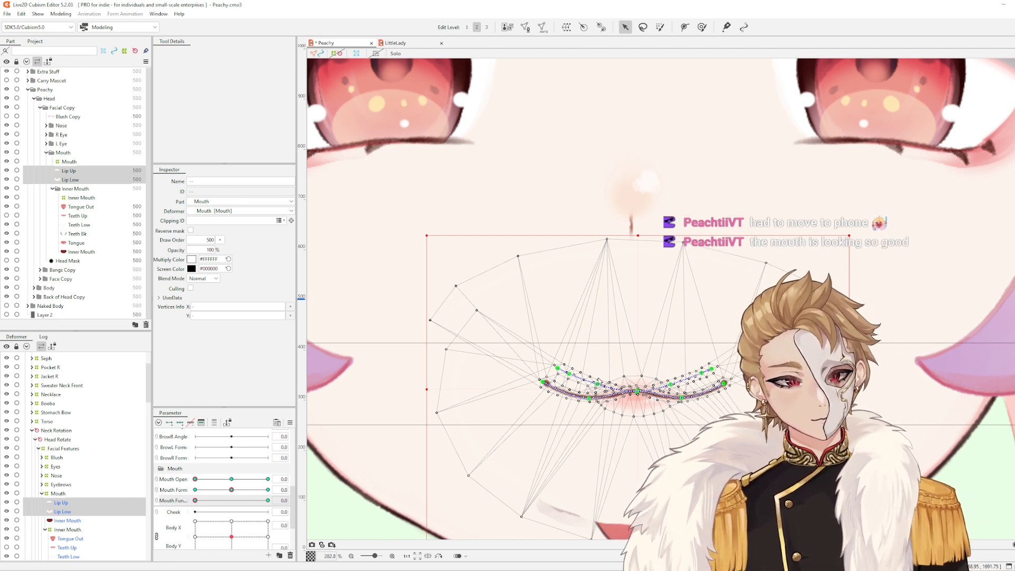
{"action": "left_click", "coordinate": [598, 381]}
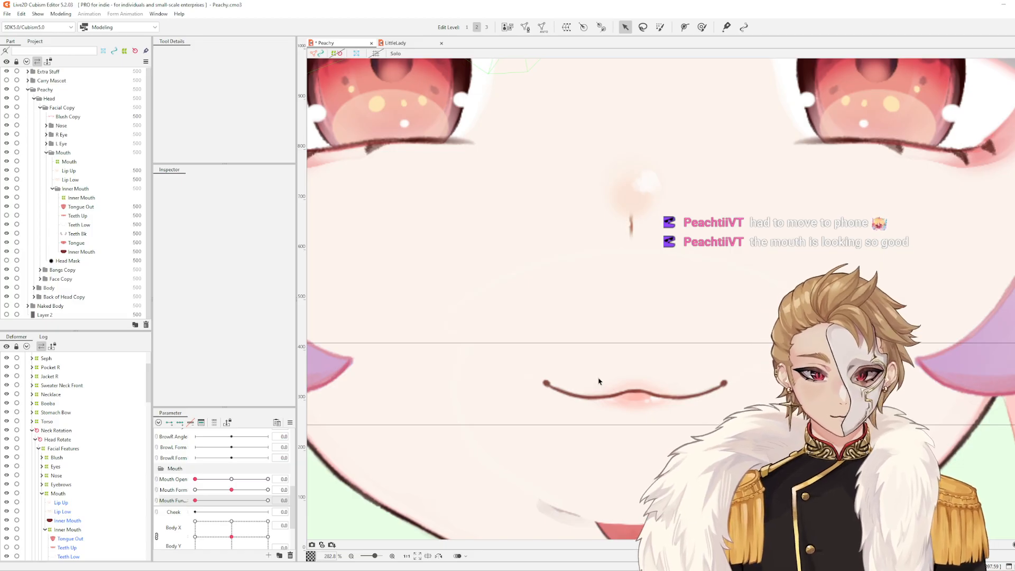
{"action": "left_click_drag", "start_coordinate": [656, 340], "coordinate": [598, 313]}
{"action": "scroll", "coordinate": [582, 312], "scroll_direction": "down", "scroll_amount": 2}
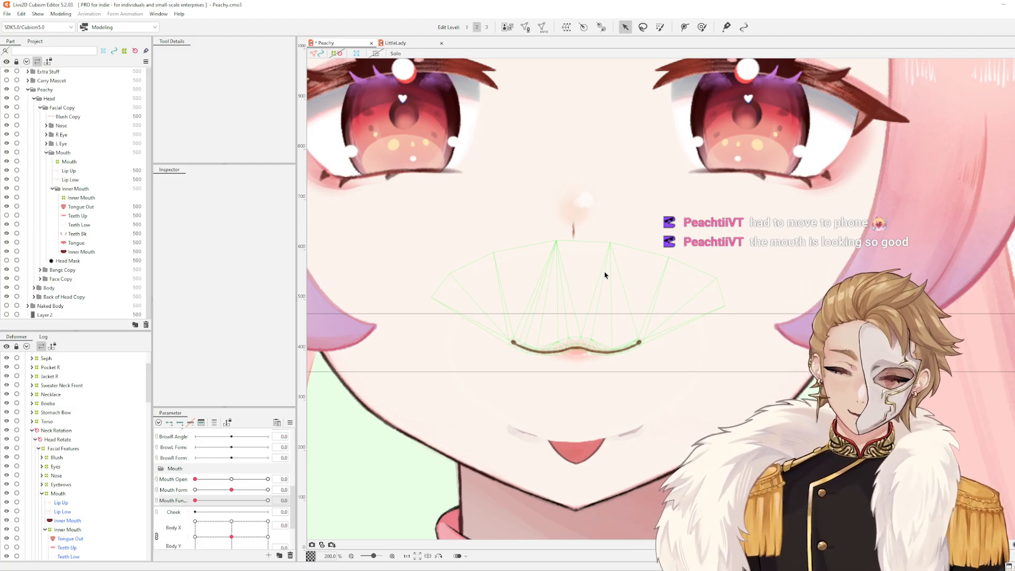
At Mouth Funnel 1.0, reshape Lip Up's deform path by raising its centre point and pulling the side and corner points inward
{"action": "left_click", "coordinate": [586, 344]}
{"action": "scroll", "coordinate": [607, 320], "scroll_direction": "up", "scroll_amount": 1}
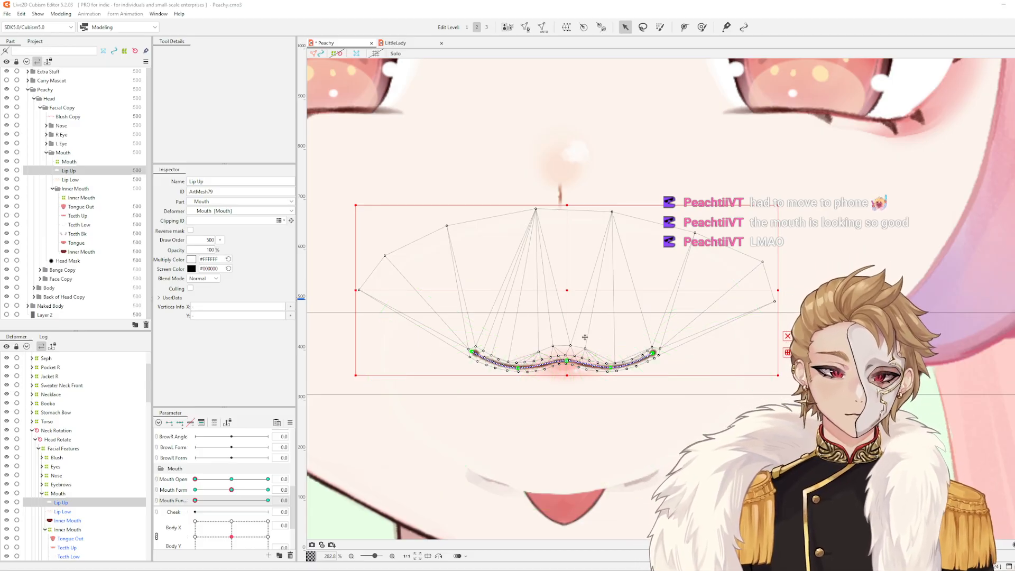
{"action": "scroll", "coordinate": [585, 337], "scroll_direction": "up", "scroll_amount": 2}
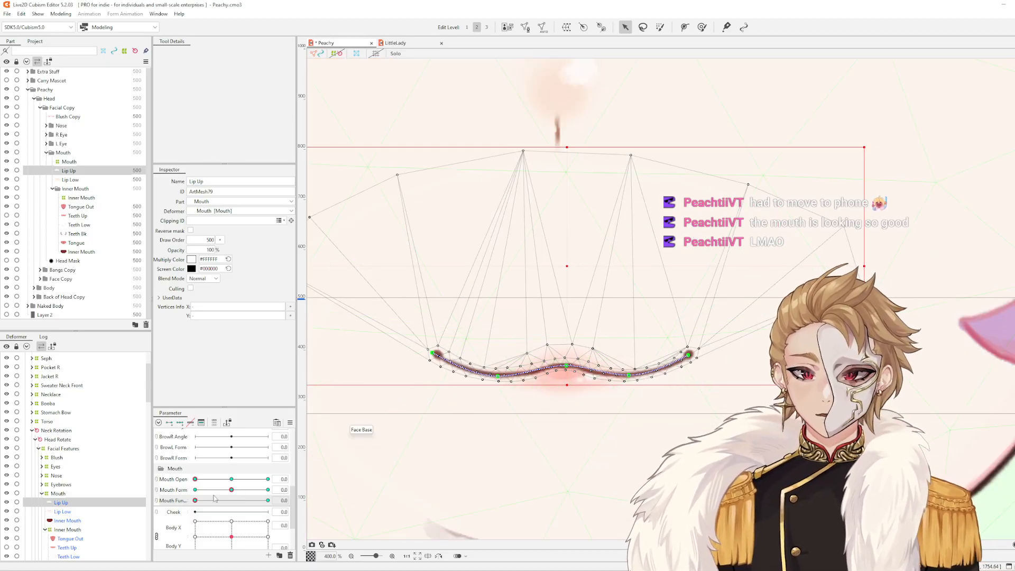
{"action": "left_click_drag", "start_coordinate": [200, 503], "coordinate": [270, 501]}
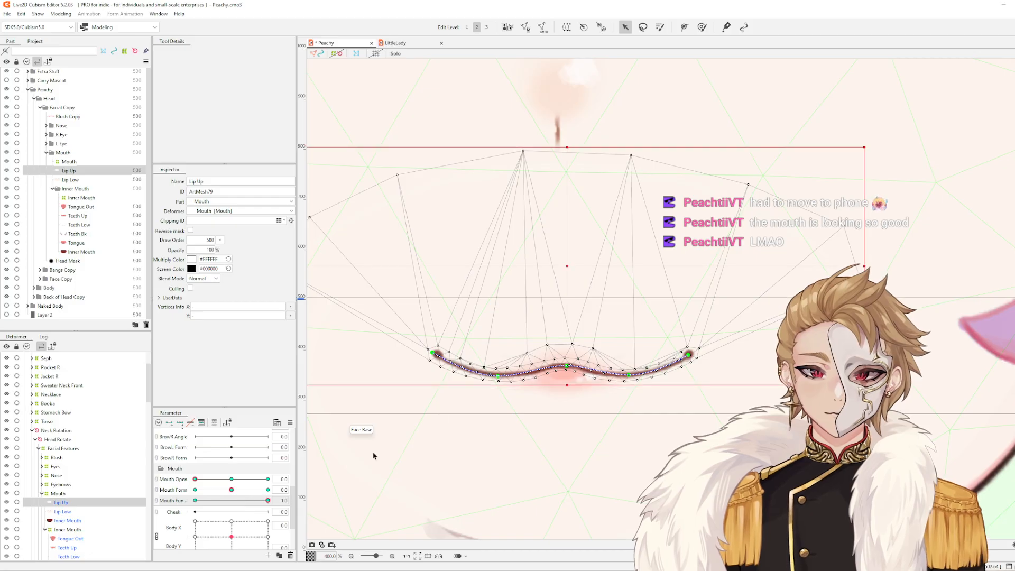
{"action": "scroll", "coordinate": [570, 374], "scroll_direction": "up", "scroll_amount": 1}
{"action": "left_click_drag", "start_coordinate": [565, 374], "coordinate": [564, 356]}
{"action": "left_click_drag", "start_coordinate": [468, 391], "coordinate": [485, 387]}
{"action": "left_click", "coordinate": [653, 389]}
{"action": "left_click_drag", "start_coordinate": [653, 389], "coordinate": [644, 387]}
{"action": "left_click_drag", "start_coordinate": [737, 360], "coordinate": [722, 363]}
{"action": "left_click_drag", "start_coordinate": [376, 357], "coordinate": [402, 362]}
{"action": "left_click_drag", "start_coordinate": [268, 500], "coordinate": [470, 506]}
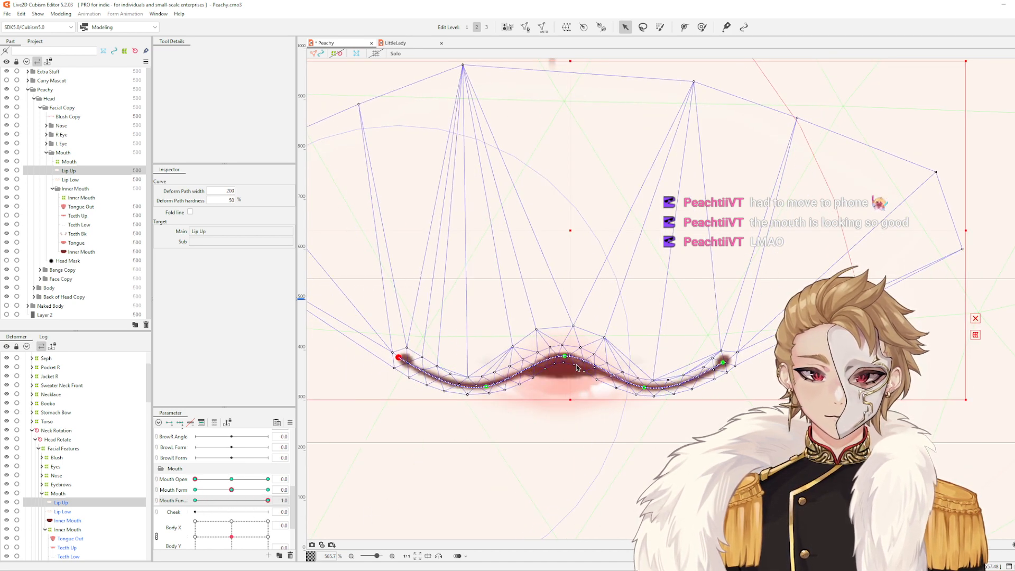
At Mouth Funnel 1.0, lower the centre point of Lip Low's deform path, pull its side points inward, and check the face
{"action": "left_click", "coordinate": [559, 395]}
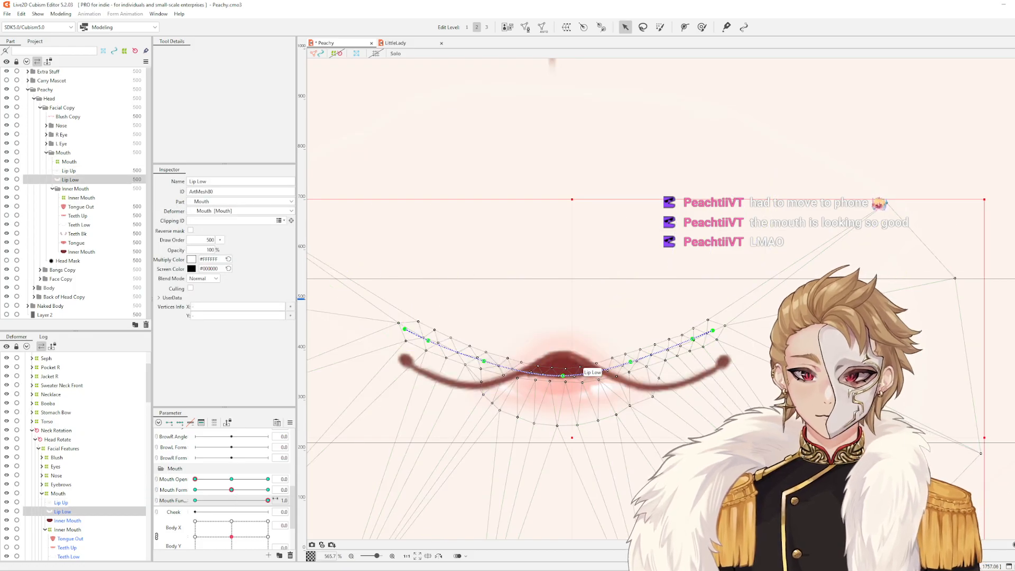
{"action": "left_click_drag", "start_coordinate": [563, 376], "coordinate": [561, 385]}
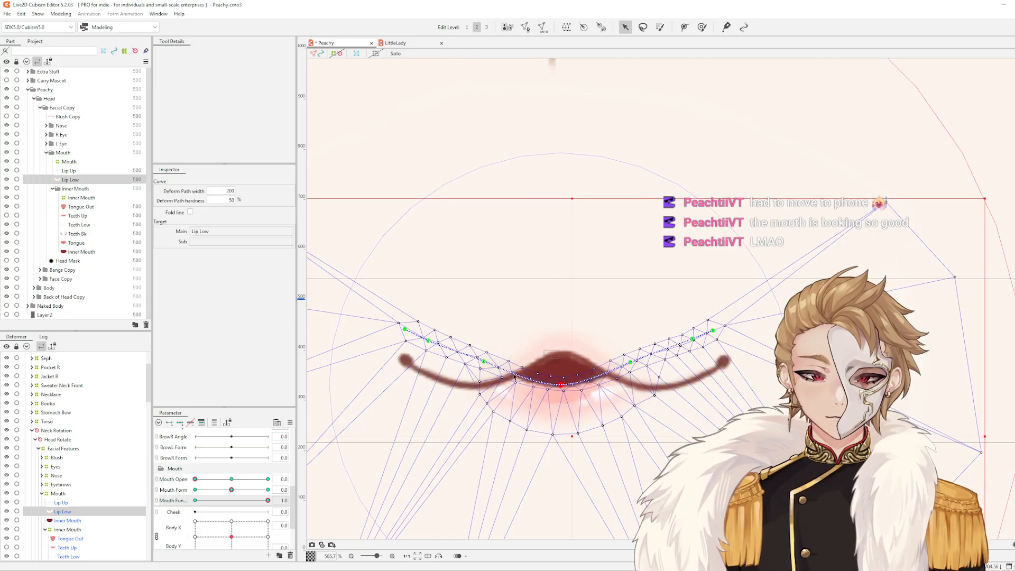
{"action": "left_click_drag", "start_coordinate": [484, 361], "coordinate": [490, 364]}
{"action": "mouse_move", "coordinate": [428, 342]}
{"action": "left_mouse_down"}
{"action": "mouse_move", "coordinate": [443, 345]}
{"action": "mouse_move", "coordinate": [411, 332]}
{"action": "mouse_move", "coordinate": [423, 334]}
{"action": "left_mouse_up"}
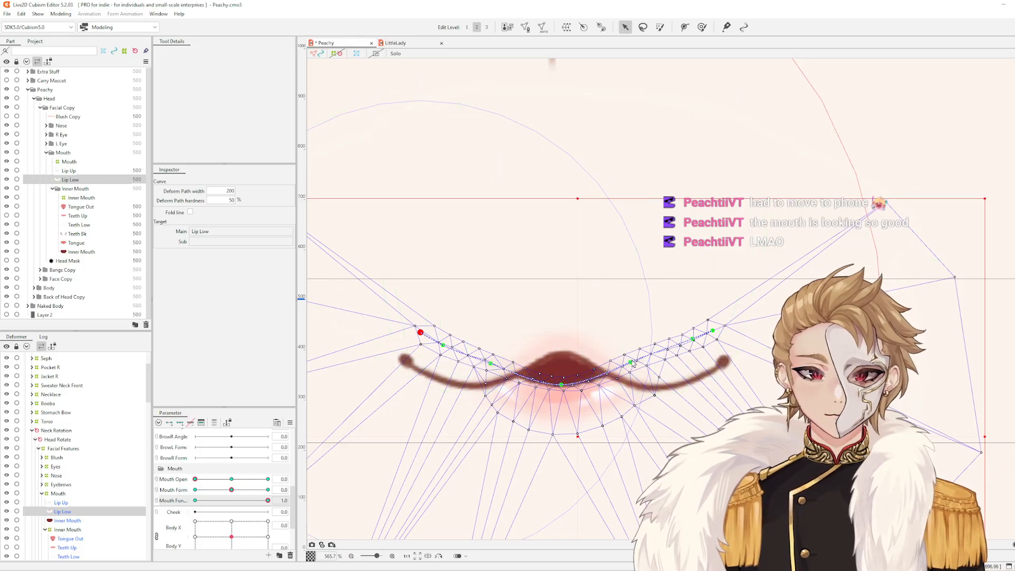
{"action": "left_click_drag", "start_coordinate": [632, 363], "coordinate": [626, 364]}
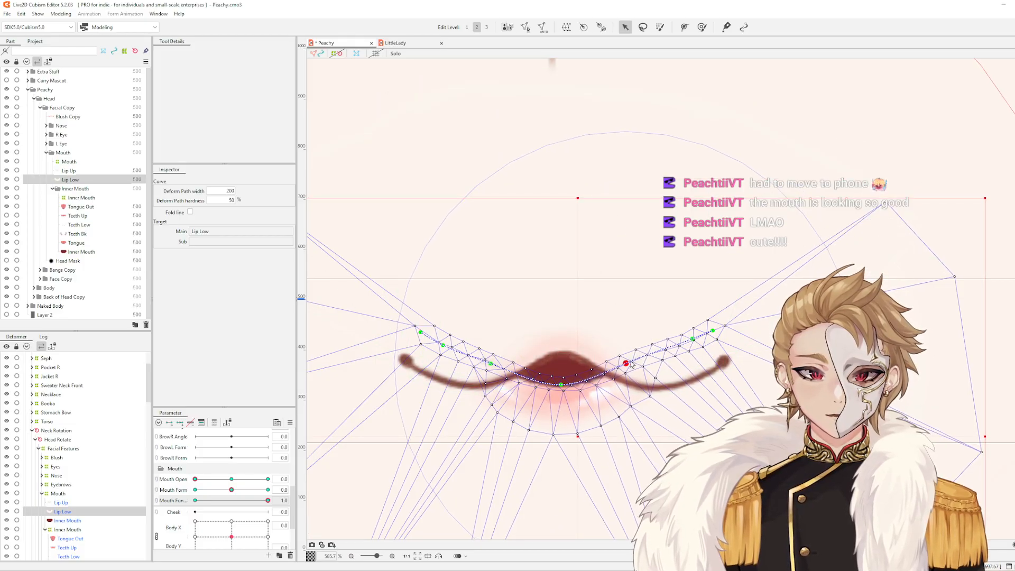
{"action": "mouse_move", "coordinate": [693, 339]}
{"action": "left_mouse_down"}
{"action": "mouse_move", "coordinate": [704, 331]}
{"action": "mouse_move", "coordinate": [681, 345]}
{"action": "left_mouse_up"}
{"action": "scroll", "coordinate": [708, 313], "scroll_direction": "down", "scroll_amount": 2}
{"action": "left_click", "coordinate": [714, 313]}
{"action": "scroll", "coordinate": [713, 306], "scroll_direction": "down", "scroll_amount": 3}
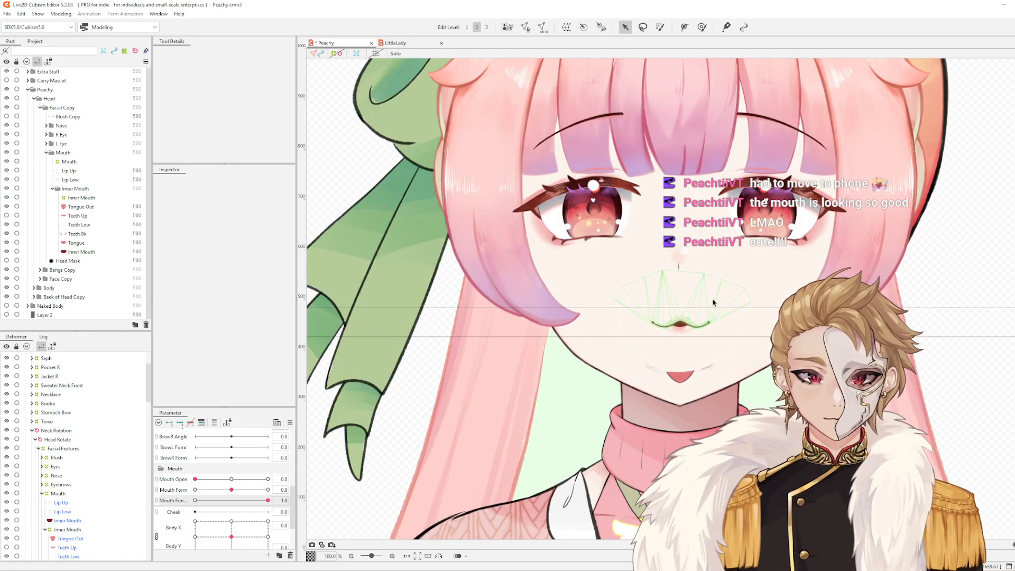
At Mouth Funnel 1.0, fine-tune the side points of Lip Low's deform path slightly downward, then deselect it
{"action": "scroll", "coordinate": [713, 302], "scroll_direction": "up", "scroll_amount": 2}
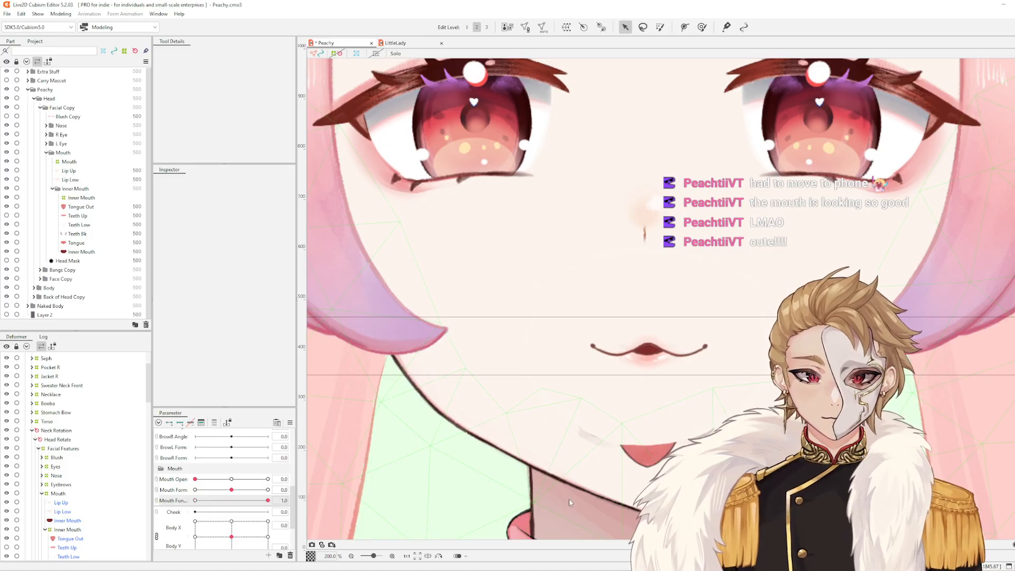
{"action": "scroll", "coordinate": [627, 327], "scroll_direction": "up", "scroll_amount": 3}
{"action": "left_click", "coordinate": [675, 418]}
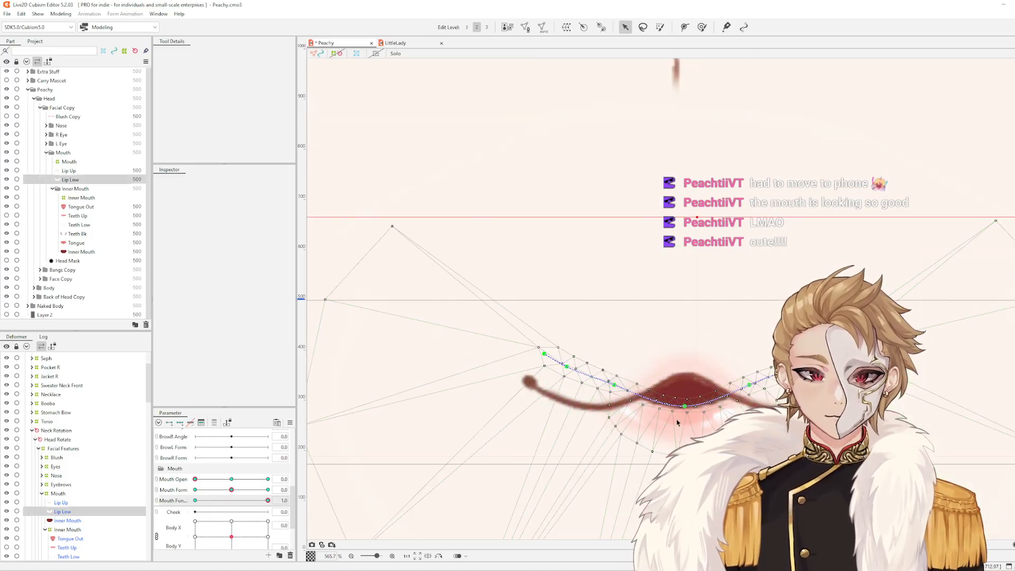
{"action": "left_click", "coordinate": [750, 385]}
{"action": "left_click_drag", "start_coordinate": [615, 386], "coordinate": [615, 389]}
{"action": "left_click", "coordinate": [727, 379]}
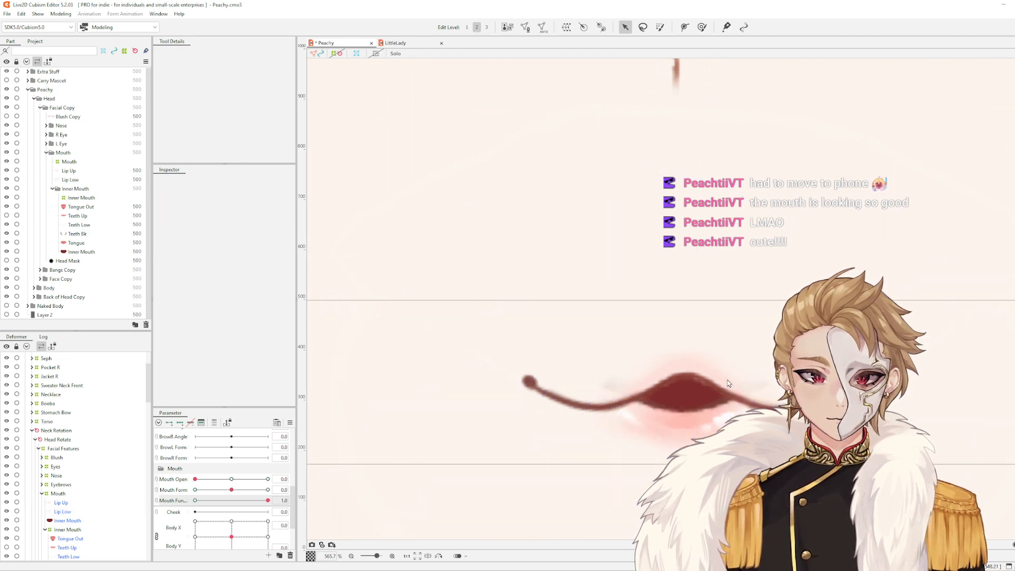
Return Mouth Funnel to 0.0 and examine the closed mouth against the whole face
{"action": "scroll", "coordinate": [728, 380], "scroll_direction": "down", "scroll_amount": 3}
{"action": "left_click_drag", "start_coordinate": [736, 351], "coordinate": [680, 349]}
{"action": "left_click_drag", "start_coordinate": [268, 500], "coordinate": [78, 506]}
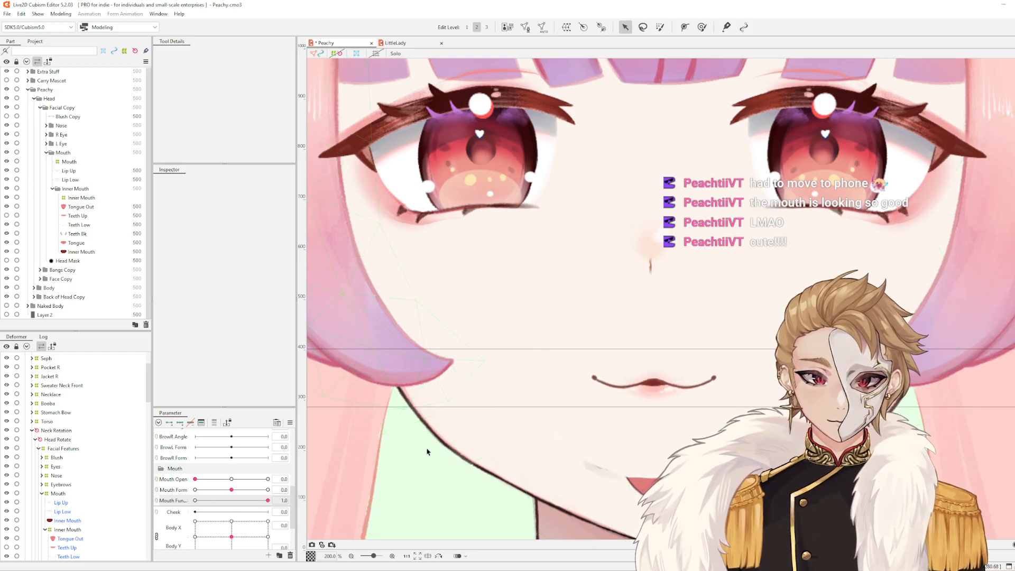
{"action": "scroll", "coordinate": [625, 305], "scroll_direction": "up", "scroll_amount": 2}
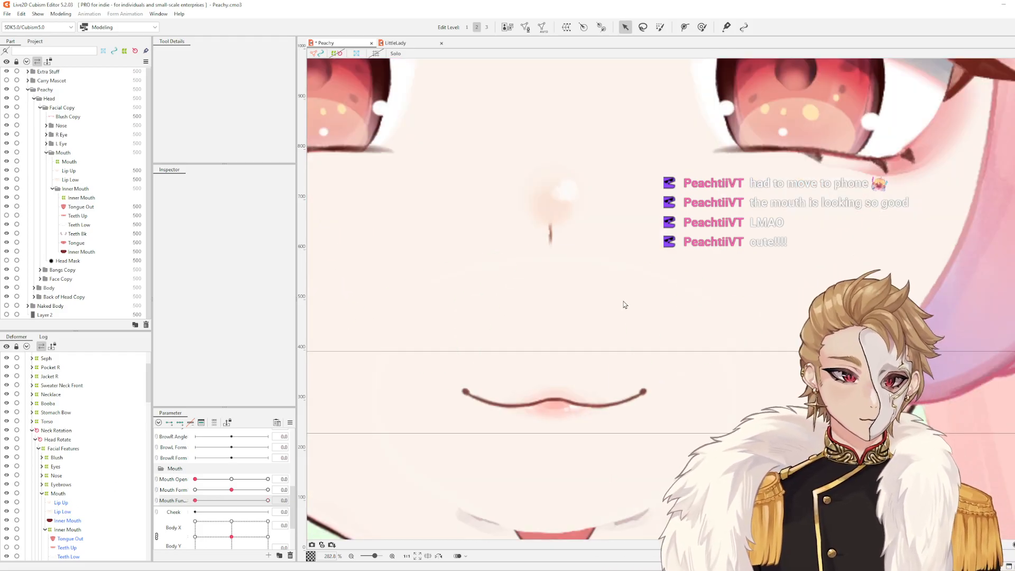
{"action": "scroll", "coordinate": [613, 302], "scroll_direction": "down", "scroll_amount": 1}
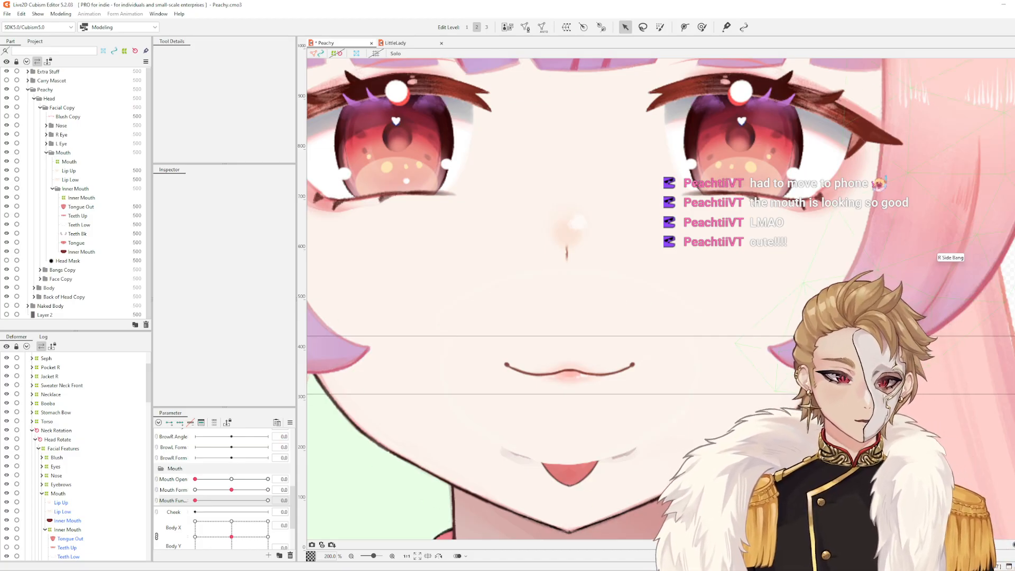
{"action": "key", "text": "super+d"}
{"action": "key", "text": "super+d"}
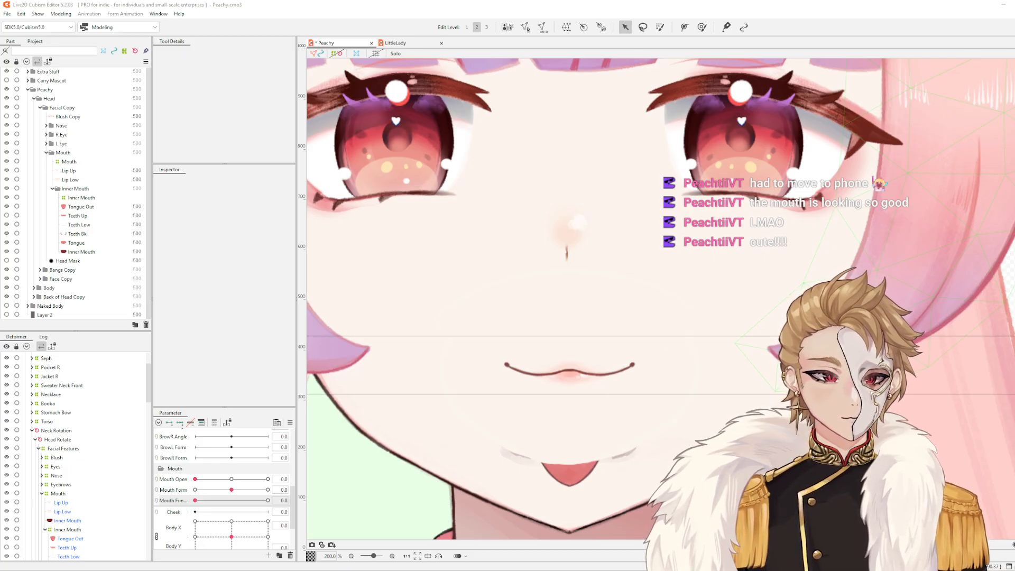
{"action": "key", "text": "super+d"}
{"action": "key", "text": "super+d"}
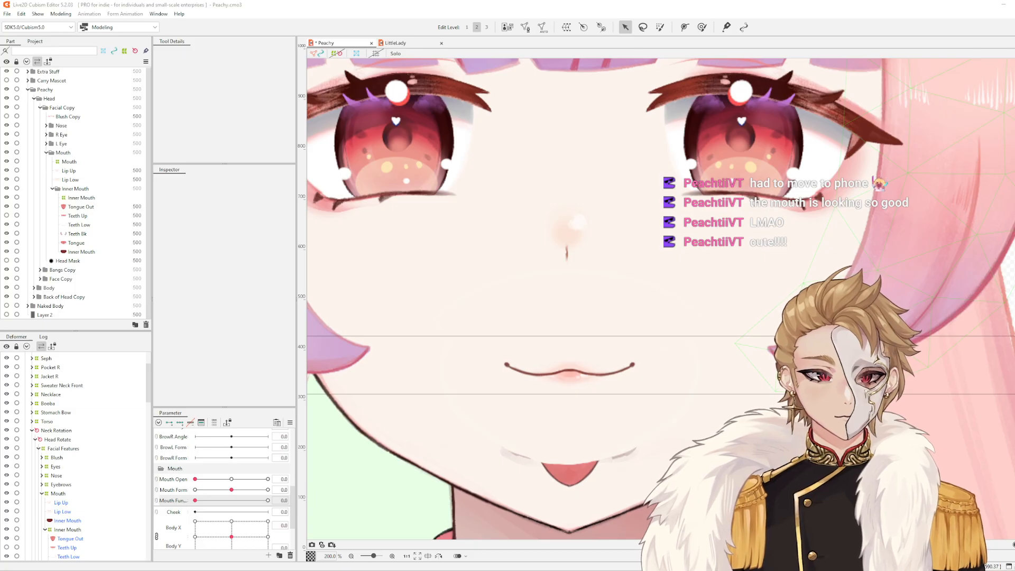
{"action": "scroll", "coordinate": [635, 312], "scroll_direction": "down", "scroll_amount": 2}
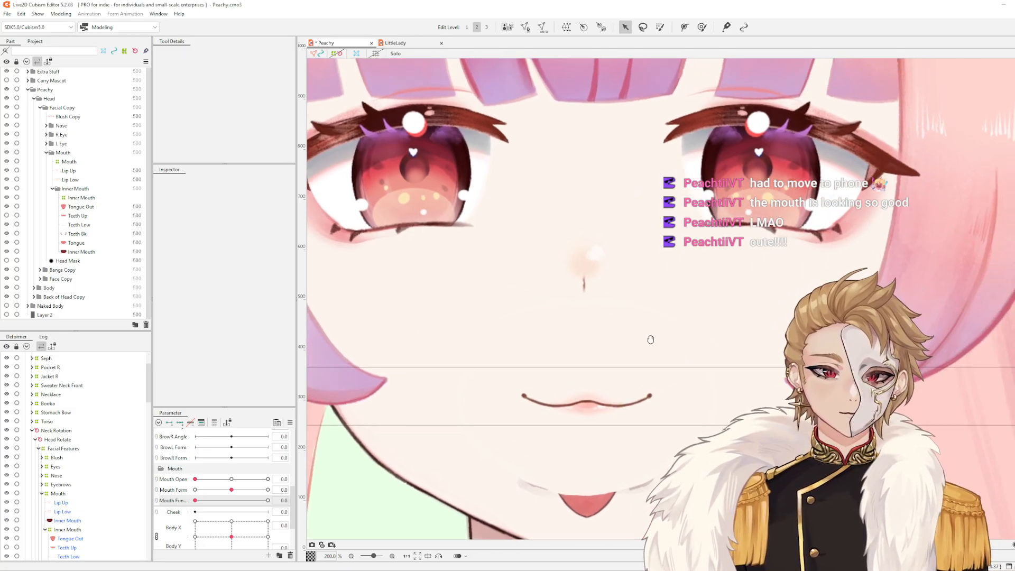
{"action": "left_click_drag", "start_coordinate": [667, 325], "coordinate": [701, 345]}
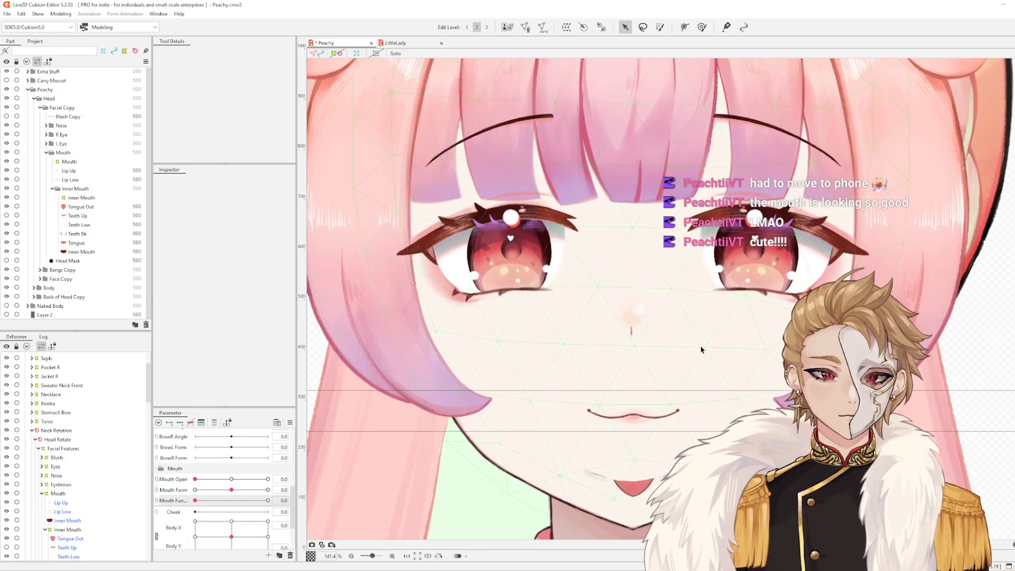
{"action": "right_click", "coordinate": [603, 264]}
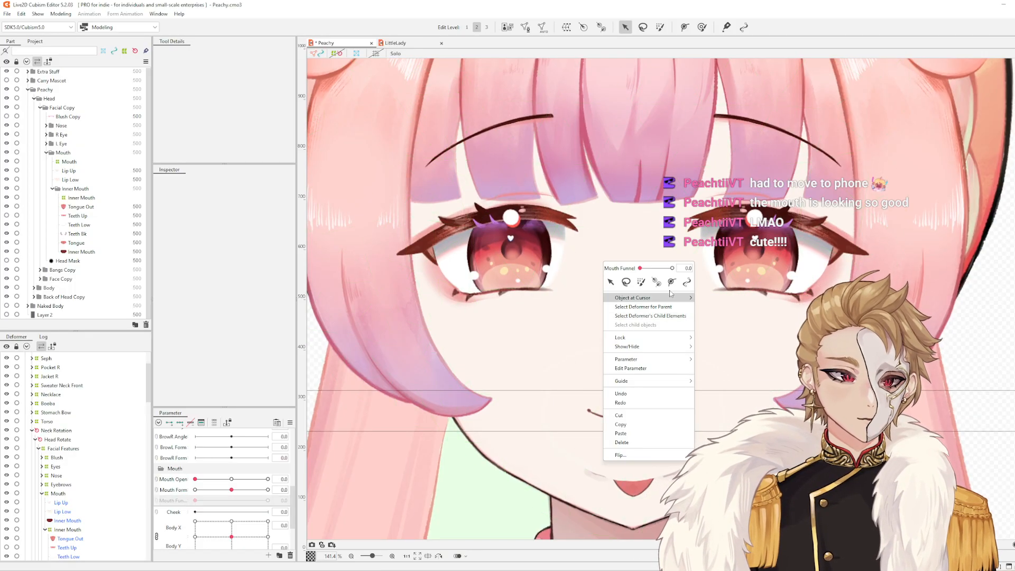
{"action": "left_click", "coordinate": [735, 357]}
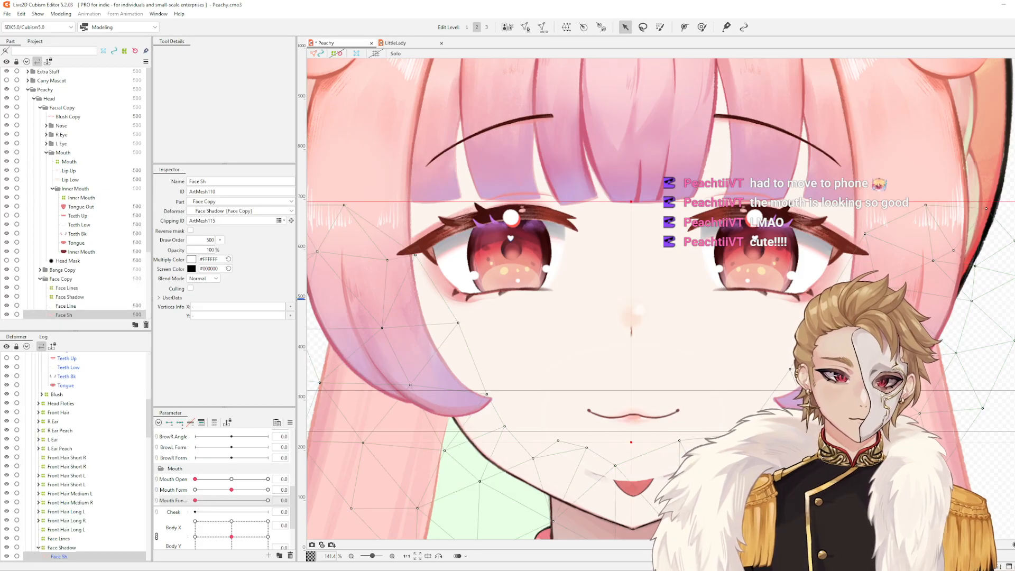
{"action": "key", "text": "Escape"}
{"action": "left_click_drag", "start_coordinate": [1006, 302], "coordinate": [977, 282]}
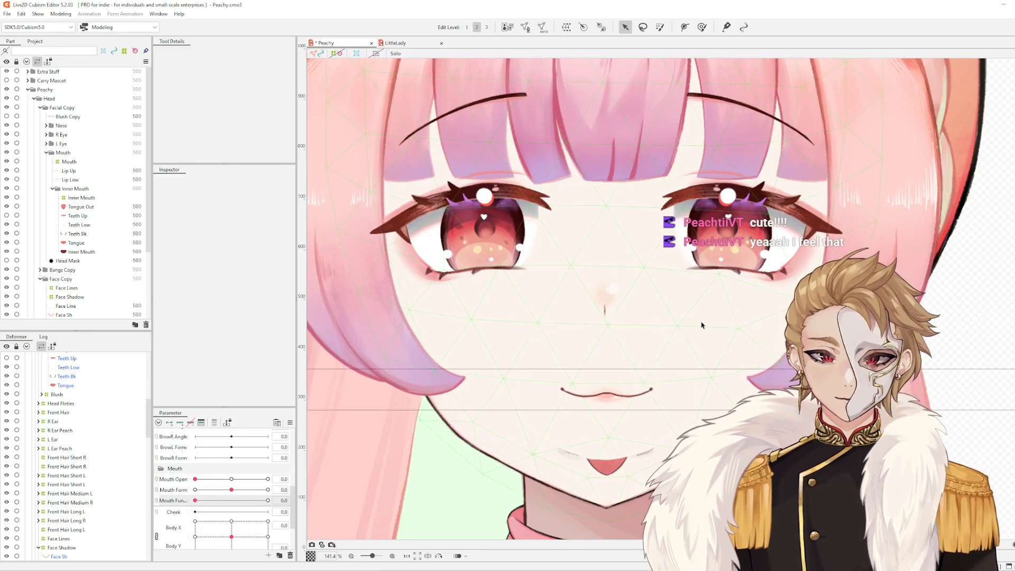
{"action": "scroll", "coordinate": [682, 311], "scroll_direction": "down", "scroll_amount": 2}
{"action": "scroll", "coordinate": [655, 311], "scroll_direction": "up", "scroll_amount": 2}
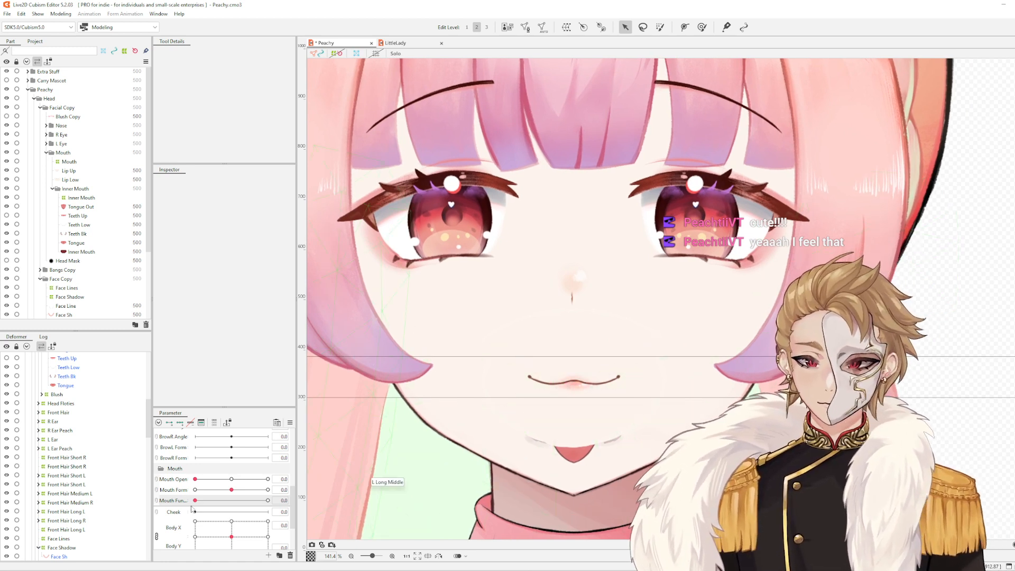
Sweep Mouth Funnel between 0.0 and 1.0 and examine how the lips change shape
{"action": "left_click_drag", "start_coordinate": [195, 500], "coordinate": [268, 500]}
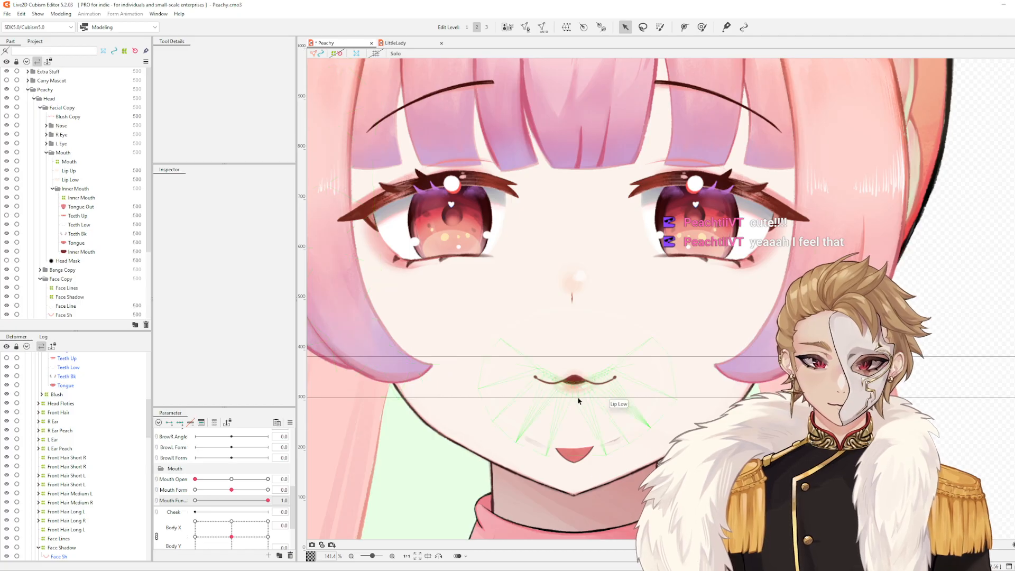
{"action": "scroll", "coordinate": [574, 393], "scroll_direction": "up", "scroll_amount": 2}
{"action": "scroll", "coordinate": [421, 385], "scroll_direction": "down", "scroll_amount": 2}
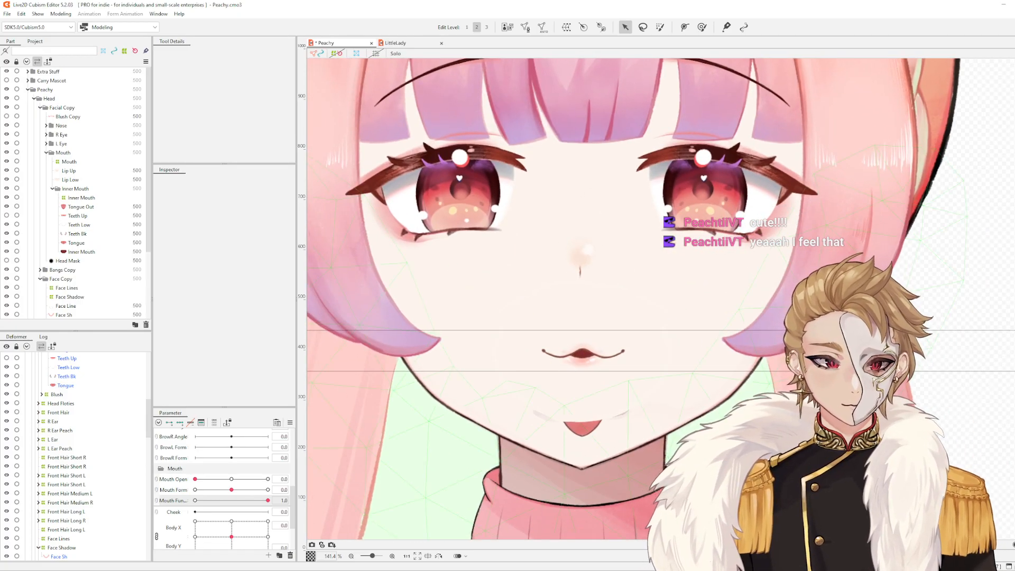
{"action": "scroll", "coordinate": [508, 383], "scroll_direction": "up", "scroll_amount": 1}
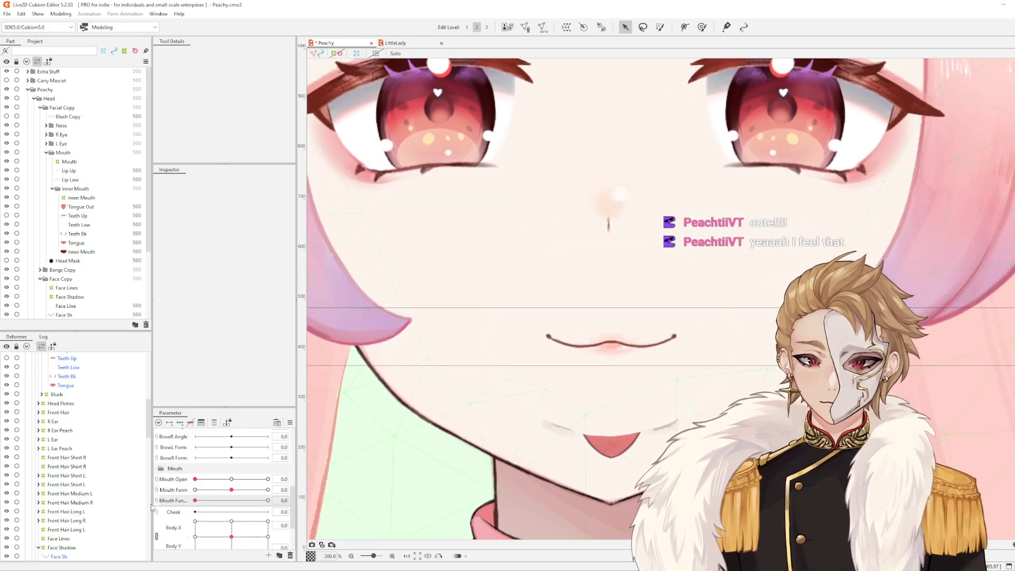
{"action": "left_click_drag", "start_coordinate": [268, 500], "coordinate": [120, 482]}
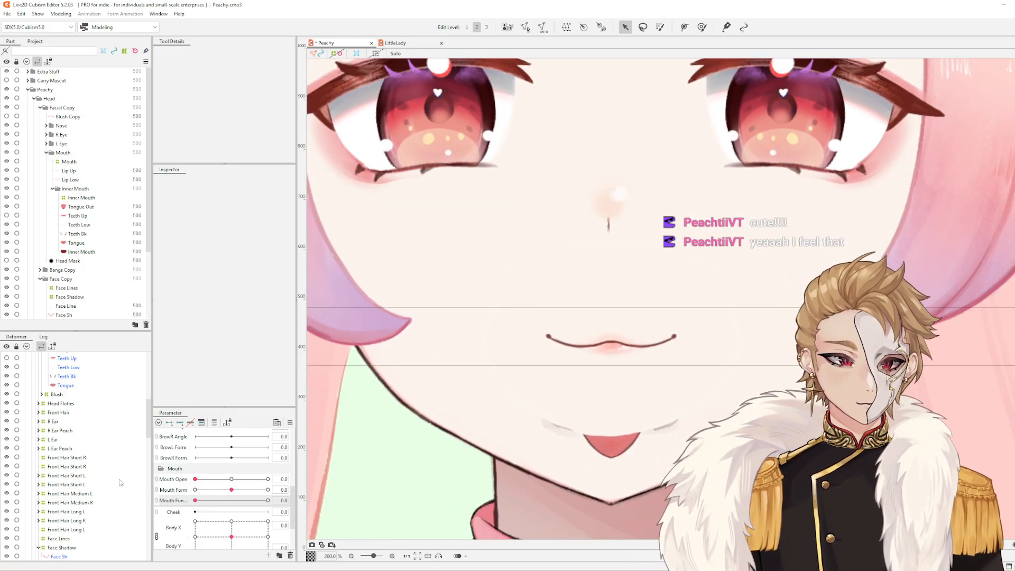
{"action": "scroll", "coordinate": [495, 388], "scroll_direction": "up", "scroll_amount": 1}
{"action": "left_click_drag", "start_coordinate": [495, 388], "coordinate": [437, 356]}
{"action": "scroll", "coordinate": [390, 394], "scroll_direction": "down", "scroll_amount": 1}
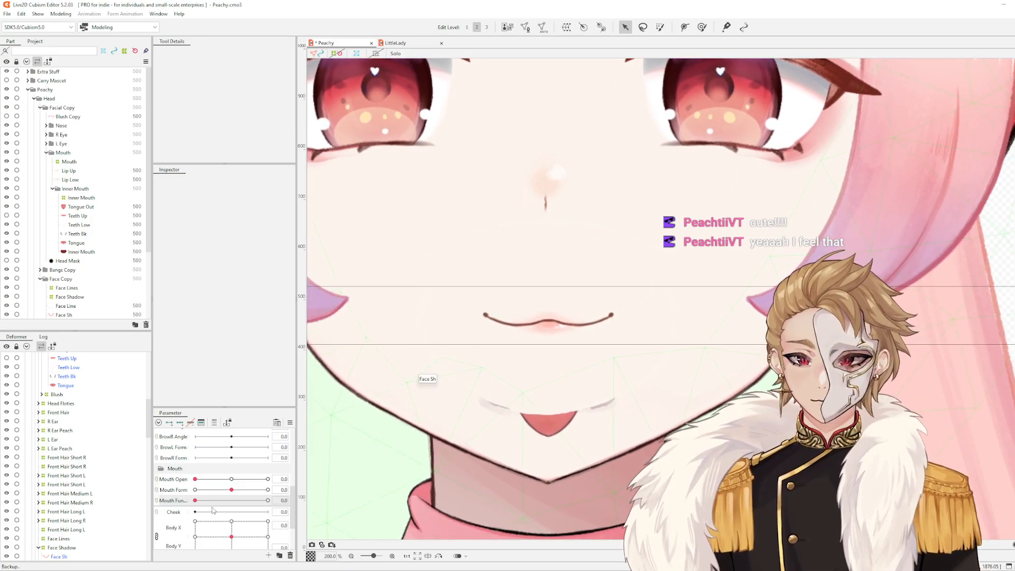
{"action": "left_click_drag", "start_coordinate": [195, 500], "coordinate": [117, 494]}
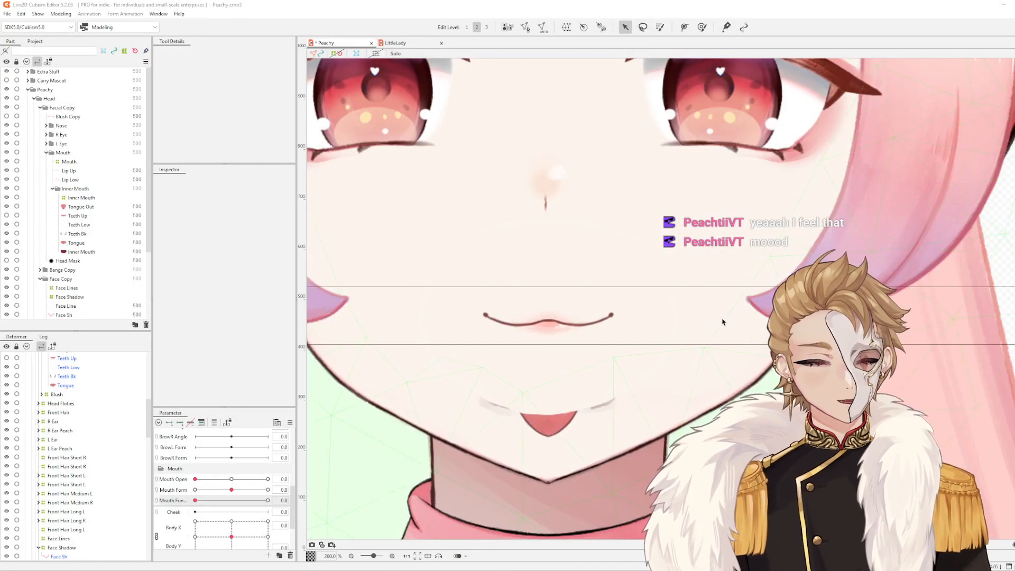
With Mouth Funnel at 1.0, copy the Lip Up and Lip Low shapes from Mouth Form 0.0 to Mouth Form 1.0
{"action": "left_click_drag", "start_coordinate": [677, 275], "coordinate": [757, 302]}
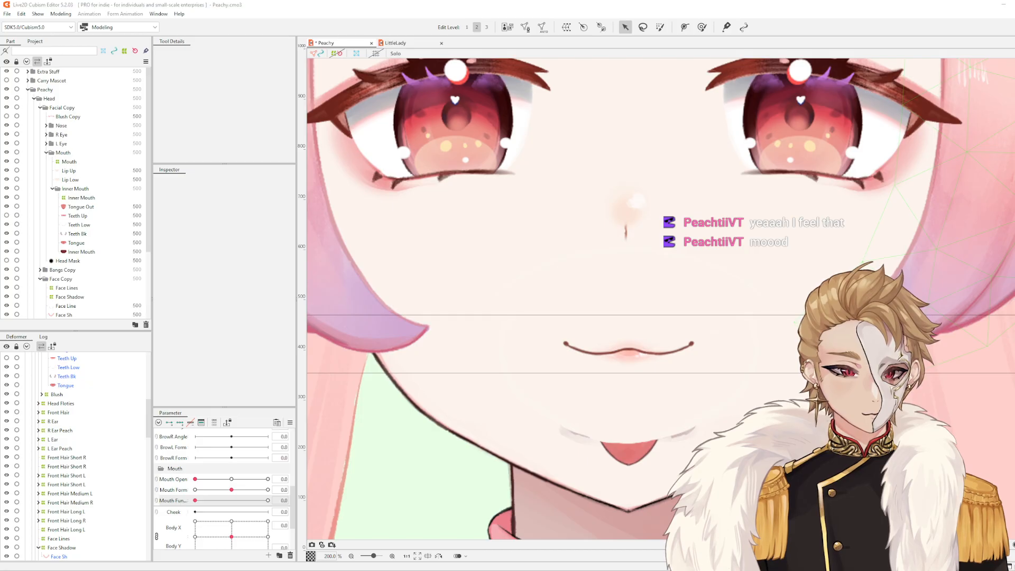
{"action": "scroll", "coordinate": [656, 313], "scroll_direction": "down", "scroll_amount": 2}
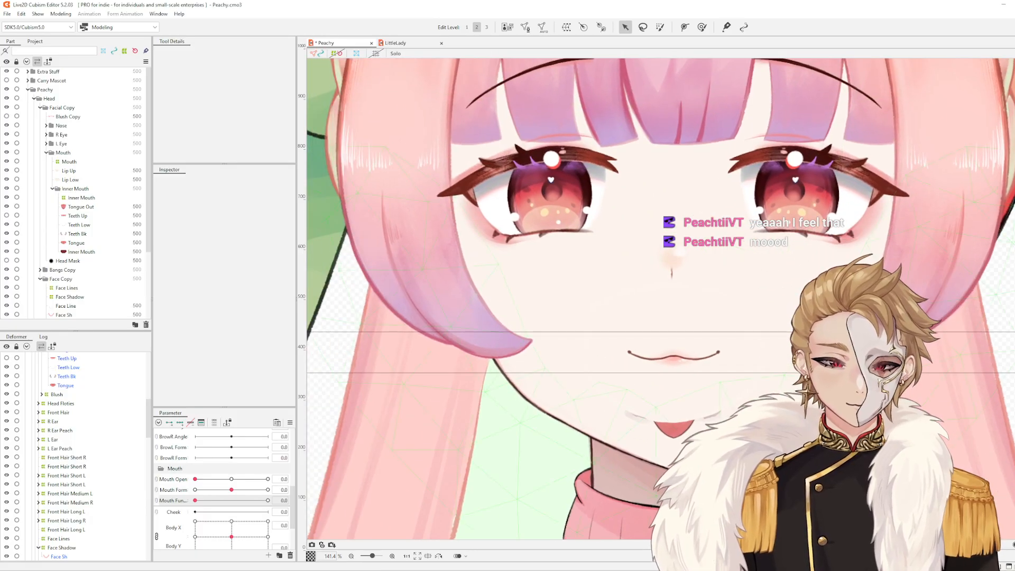
{"action": "scroll", "coordinate": [1009, 324], "scroll_direction": "up", "scroll_amount": 1}
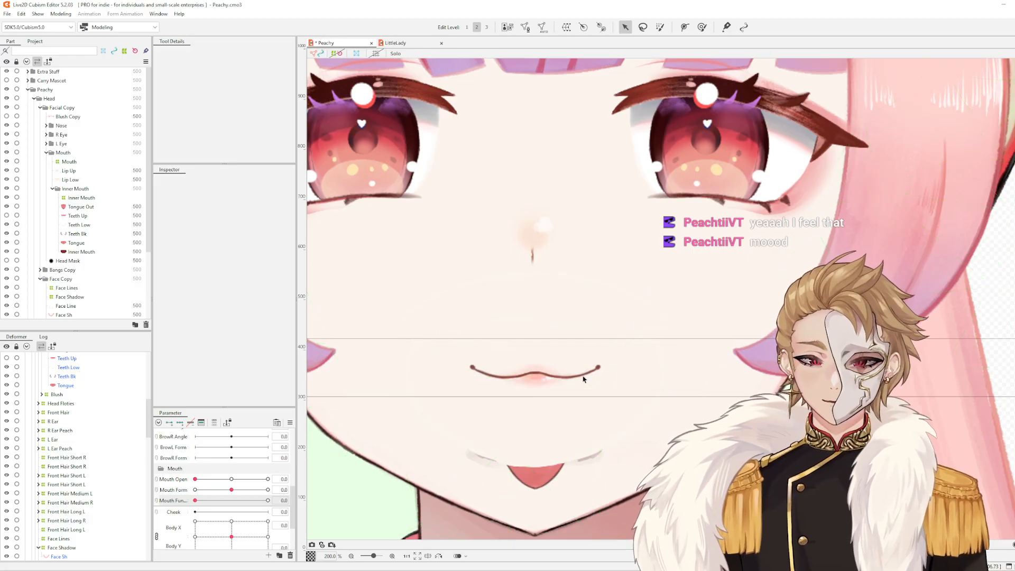
{"action": "left_click", "coordinate": [597, 366]}
{"action": "scroll", "coordinate": [86, 432], "scroll_direction": "up", "scroll_amount": 1}
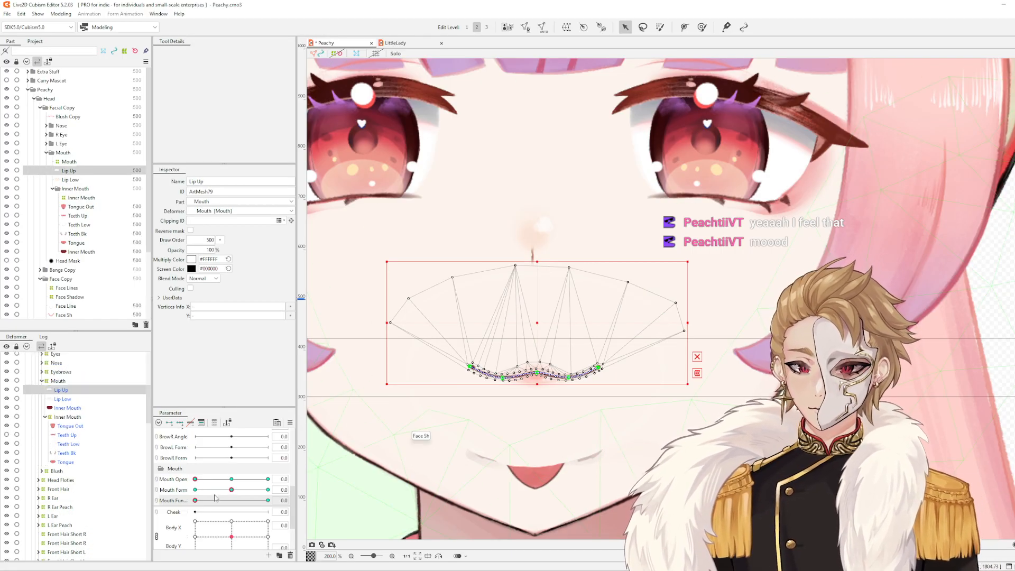
{"action": "left_click_drag", "start_coordinate": [204, 500], "coordinate": [233, 491]}
{"action": "scroll", "coordinate": [529, 368], "scroll_direction": "up", "scroll_amount": 1}
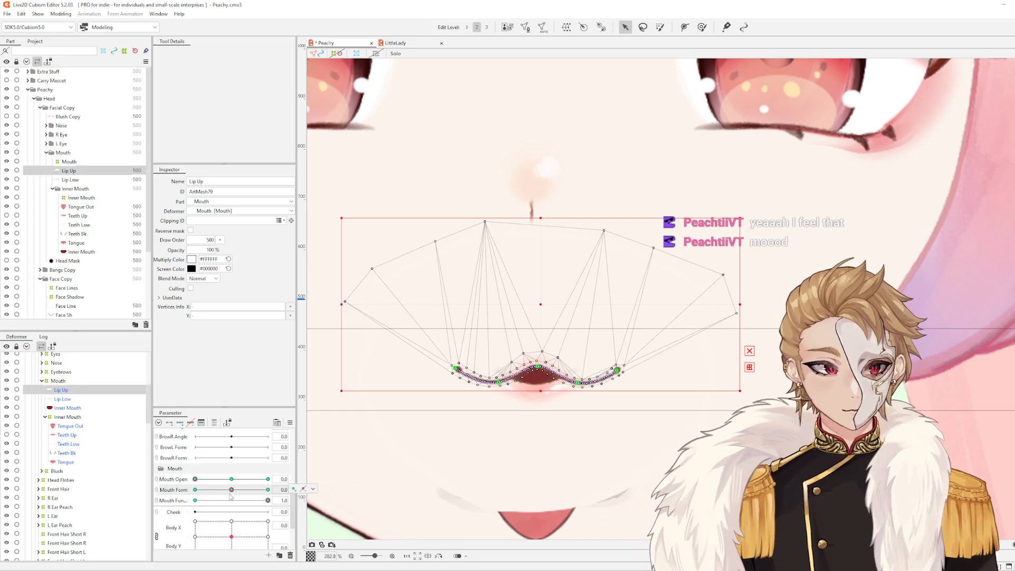
{"action": "left_click", "coordinate": [63, 399], "text": "ctrl"}
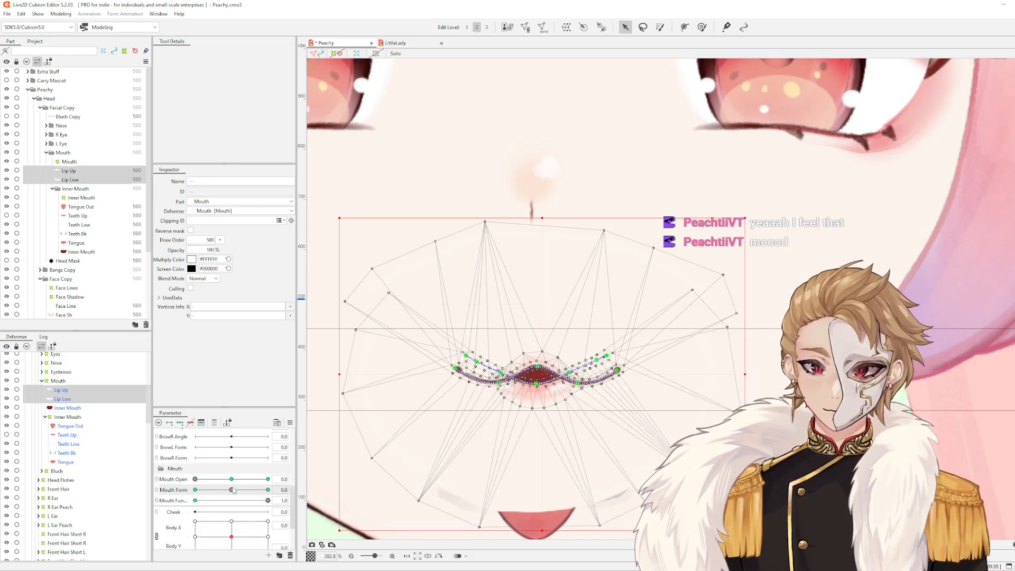
{"action": "left_click_drag", "start_coordinate": [231, 490], "coordinate": [268, 490]}
{"action": "key", "text": "ctrl+v"}
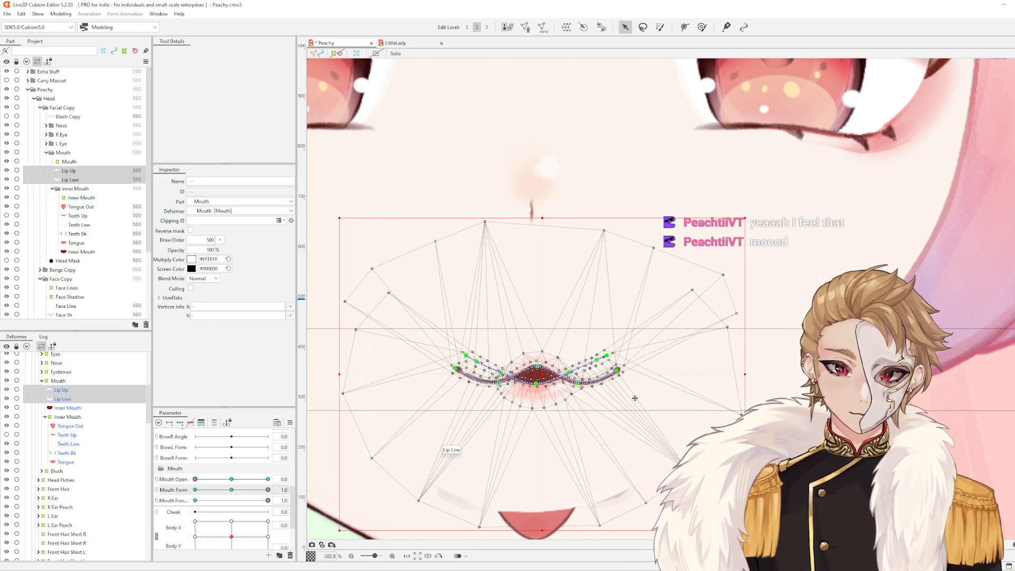
At Mouth Form 1.0 and Mouth Funnel 1.0, raise the right corner and right side point of Lip Up's deform path
{"action": "scroll", "coordinate": [574, 366], "scroll_direction": "up", "scroll_amount": 2}
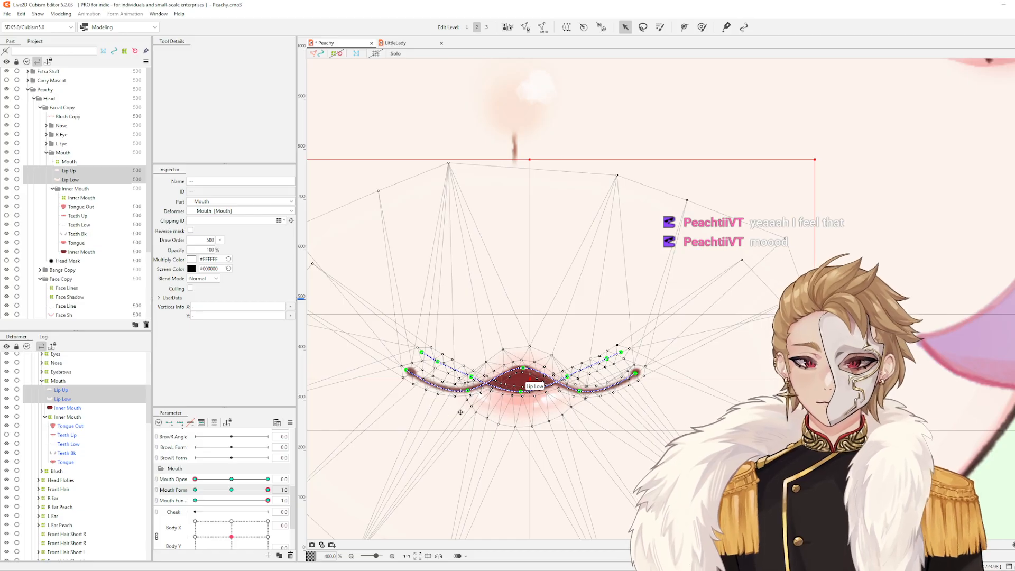
{"action": "left_click", "coordinate": [78, 391]}
{"action": "left_click", "coordinate": [80, 393]}
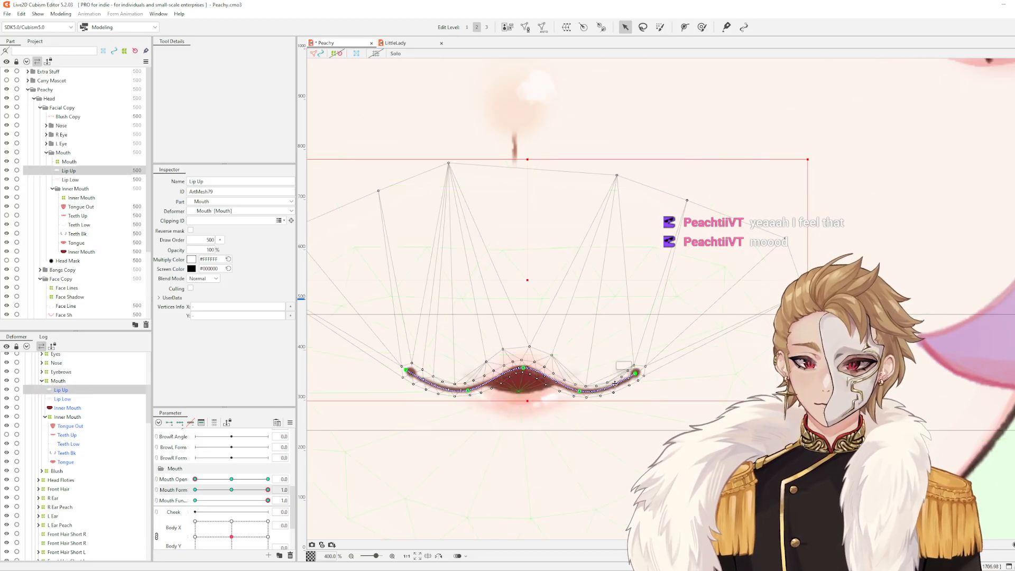
{"action": "scroll", "coordinate": [646, 365], "scroll_direction": "up", "scroll_amount": 1}
{"action": "left_click_drag", "start_coordinate": [644, 358], "coordinate": [643, 354]}
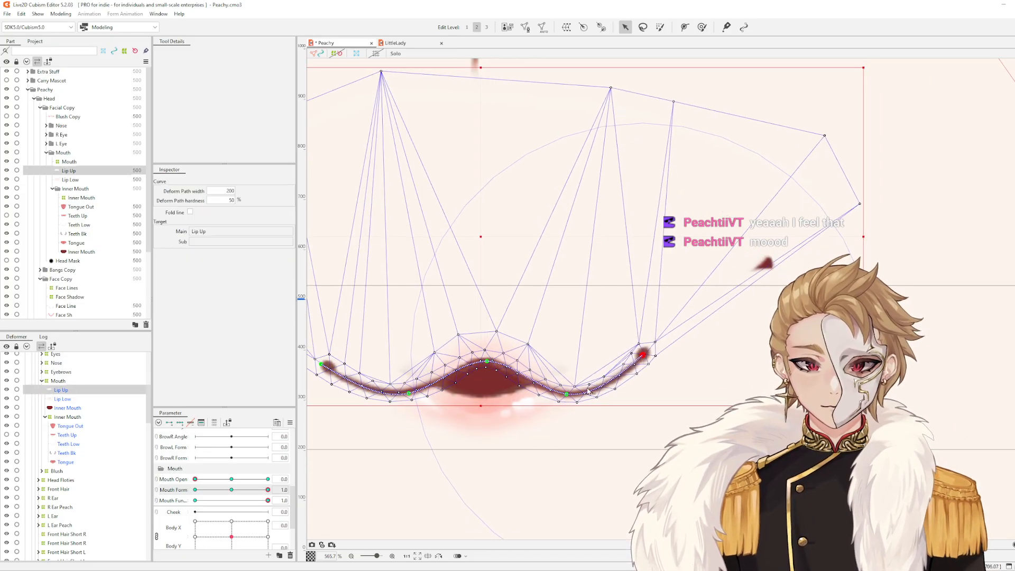
{"action": "left_click_drag", "start_coordinate": [567, 394], "coordinate": [570, 383]}
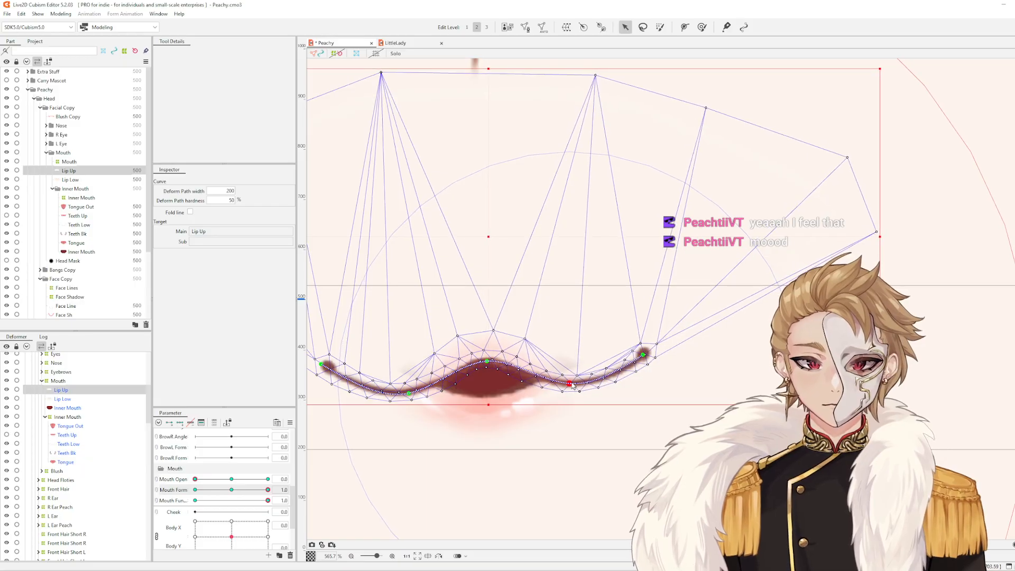
{"action": "left_click_drag", "start_coordinate": [643, 355], "coordinate": [641, 352]}
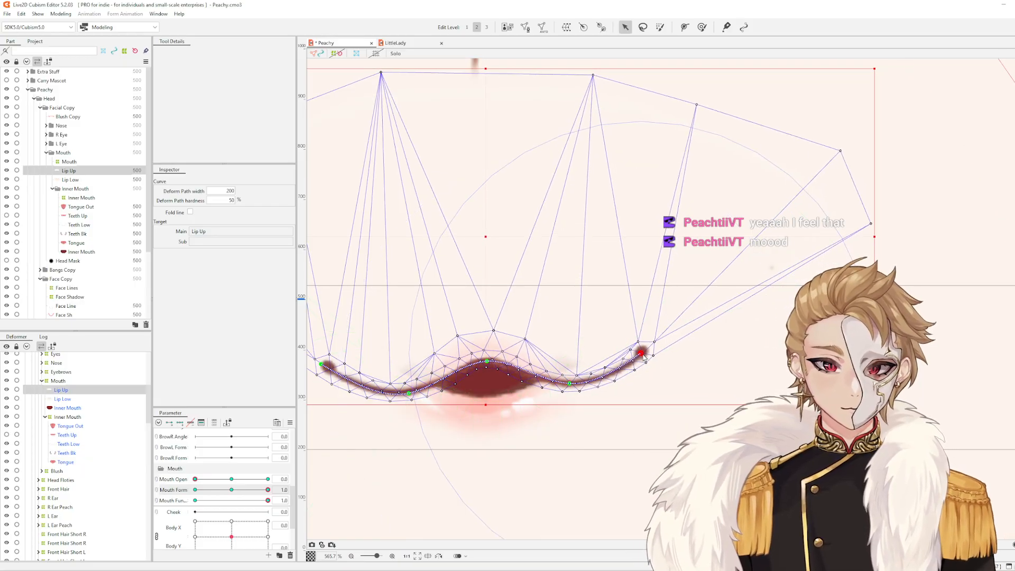
Raise the left corner of Lip Up's deform path for the same pose and fine-tune its centre and left side points
{"action": "left_click_drag", "start_coordinate": [405, 397], "coordinate": [572, 413]}
{"action": "left_click", "coordinate": [487, 388]}
{"action": "left_click_drag", "start_coordinate": [488, 390], "coordinate": [491, 369]}
{"action": "left_click_drag", "start_coordinate": [651, 385], "coordinate": [654, 386]}
{"action": "left_click_drag", "start_coordinate": [572, 414], "coordinate": [571, 412]}
{"action": "left_click_drag", "start_coordinate": [653, 386], "coordinate": [652, 384]}
Raise the side points of Lip Low's deform path slightly for this pose, deselect it and return Mouth Funnel to 0.0
{"action": "left_click", "coordinate": [654, 434]}
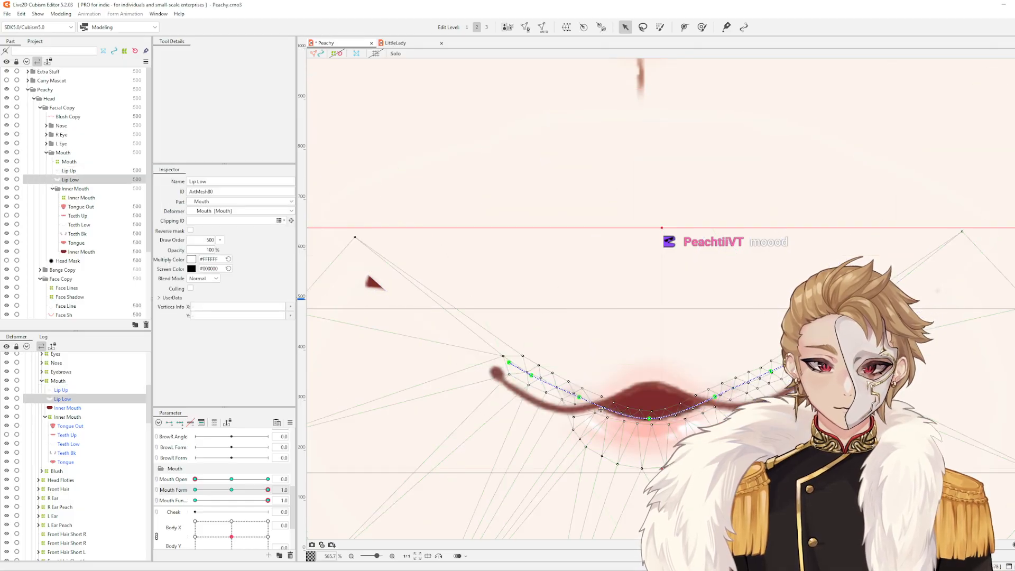
{"action": "left_click_drag", "start_coordinate": [715, 396], "coordinate": [715, 394]}
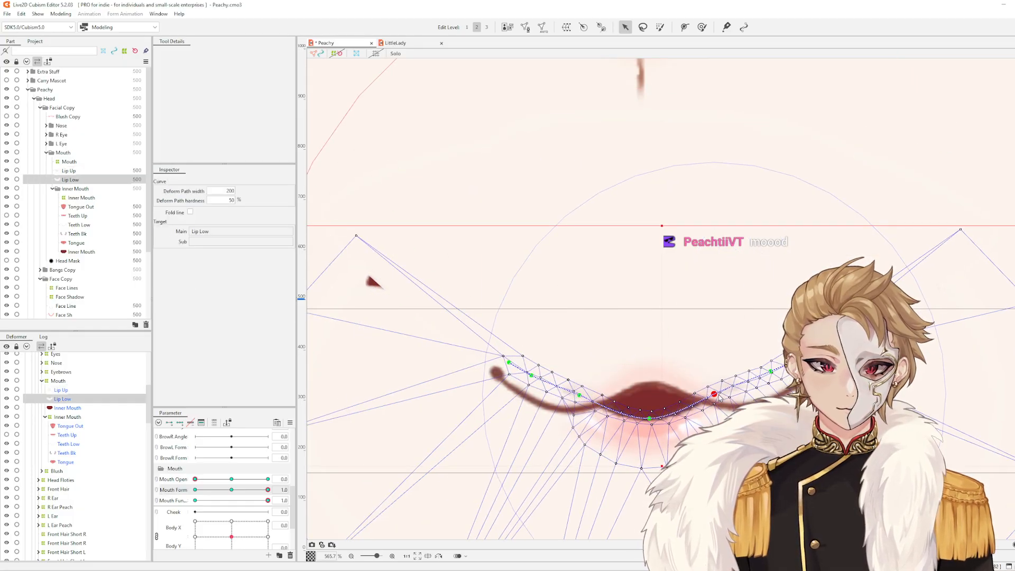
{"action": "scroll", "coordinate": [718, 396], "scroll_direction": "down", "scroll_amount": 1}
{"action": "left_click", "coordinate": [682, 341]}
{"action": "left_click_drag", "start_coordinate": [682, 341], "coordinate": [658, 342]}
{"action": "left_click_drag", "start_coordinate": [268, 490], "coordinate": [297, 517]}
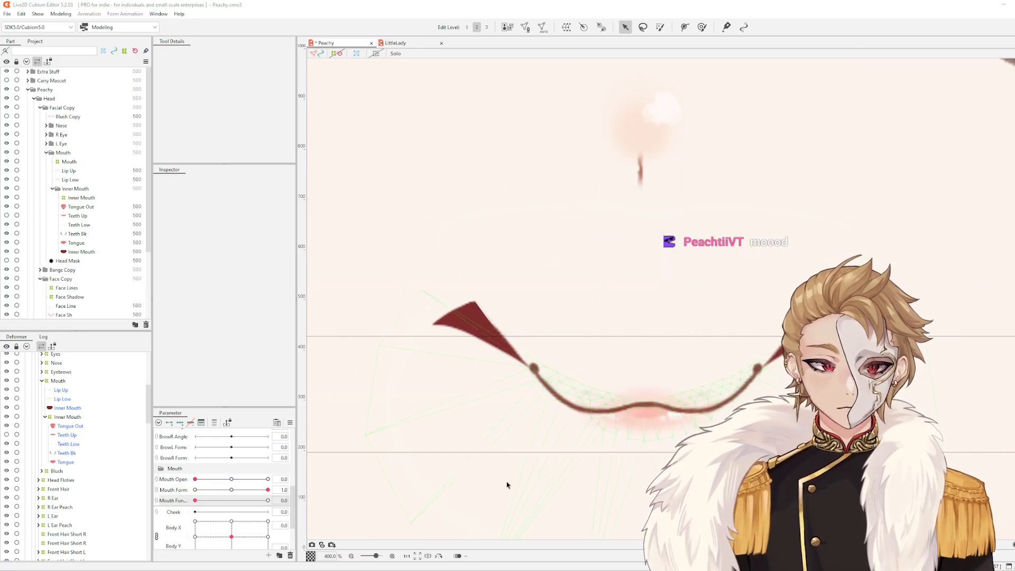
At Mouth Form 1.0 and Mouth Funnel 1.0, raise both corners of Lip Up's deform path and fine-tune the right corner
{"action": "left_click_drag", "start_coordinate": [195, 501], "coordinate": [301, 510]}
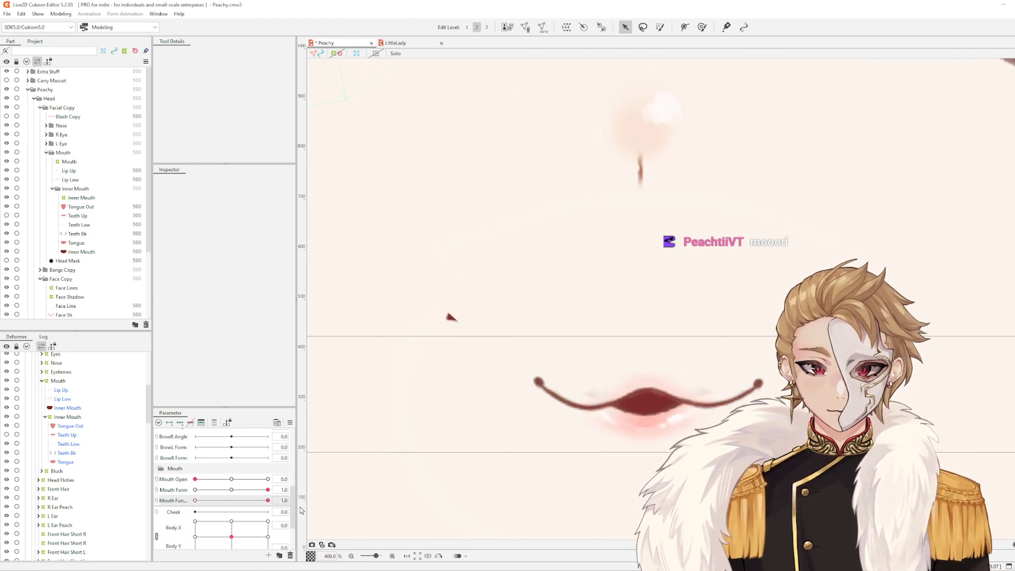
{"action": "left_click", "coordinate": [576, 397]}
{"action": "scroll", "coordinate": [536, 392], "scroll_direction": "up", "scroll_amount": 2}
{"action": "left_click_drag", "start_coordinate": [526, 380], "coordinate": [530, 366]}
{"action": "left_click_drag", "start_coordinate": [843, 386], "coordinate": [838, 373]}
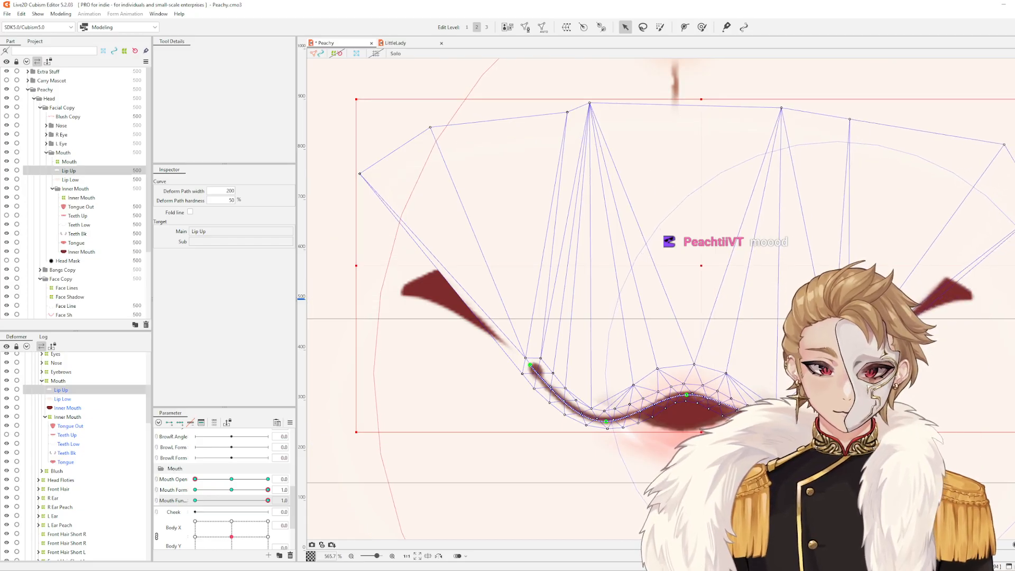
{"action": "left_click_drag", "start_coordinate": [268, 500], "coordinate": [564, 509]}
{"action": "left_click_drag", "start_coordinate": [836, 371], "coordinate": [830, 369]}
{"action": "mouse_move", "coordinate": [262, 501]}
{"action": "left_mouse_down"}
{"action": "mouse_move", "coordinate": [196, 501]}
{"action": "mouse_move", "coordinate": [268, 514]}
{"action": "left_mouse_up"}
Nudge the right side point of Lip Low's deform path for this pose and deselect the mesh
{"action": "left_click", "coordinate": [62, 398]}
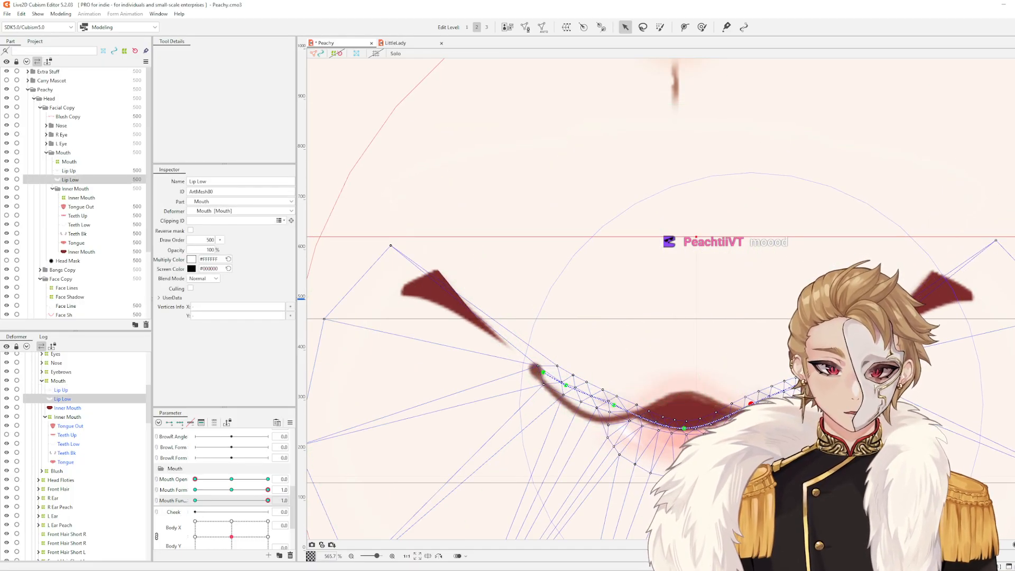
{"action": "left_click", "coordinate": [751, 404]}
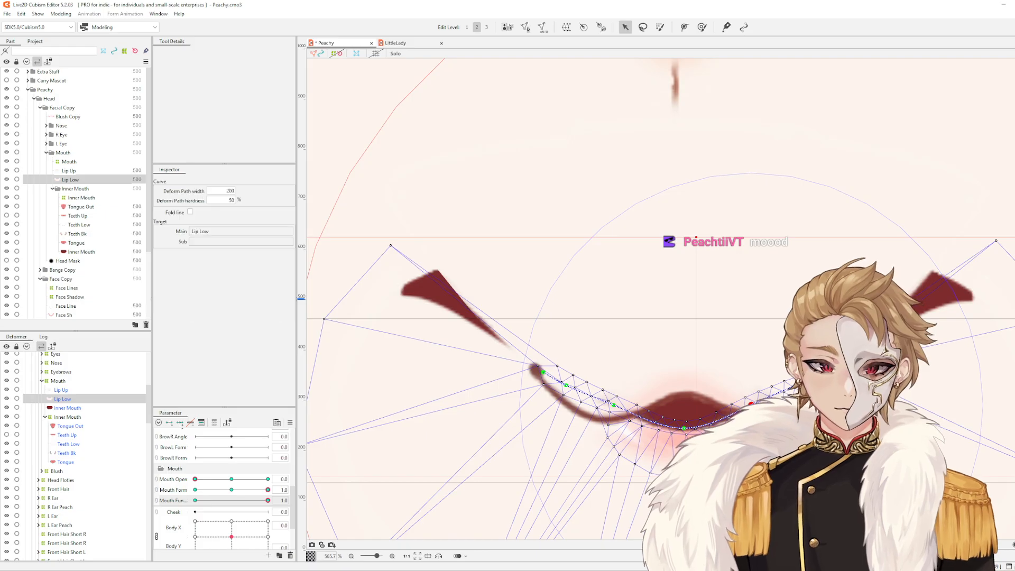
{"action": "left_click", "coordinate": [828, 376]}
{"action": "scroll", "coordinate": [827, 376], "scroll_direction": "down", "scroll_amount": 3}
{"action": "left_click_drag", "start_coordinate": [853, 381], "coordinate": [757, 390]}
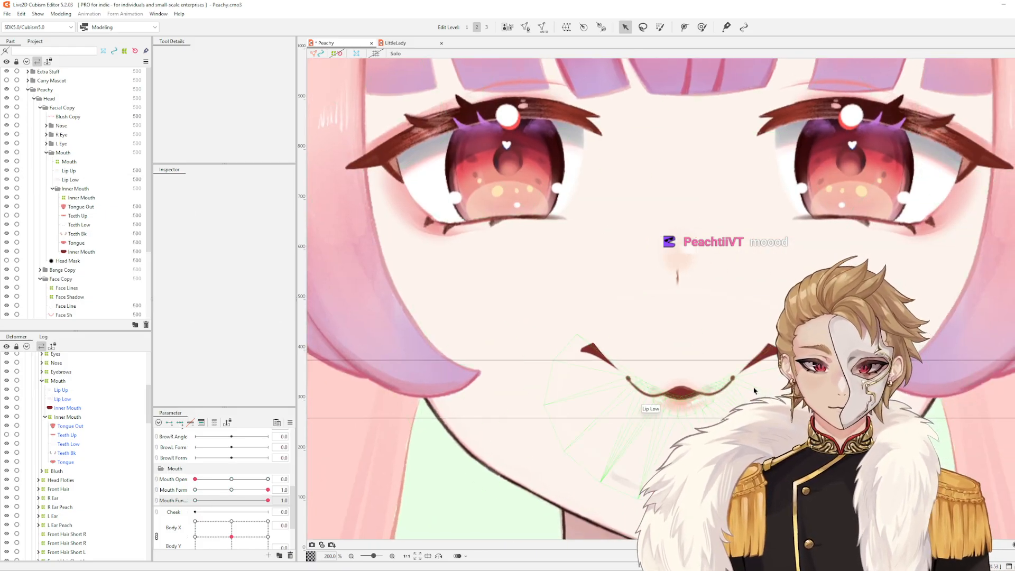
Raise the left side point of Lip Up's deform path slightly, fine-tune its right side point and deselect it
{"action": "scroll", "coordinate": [661, 396], "scroll_direction": "up", "scroll_amount": 4}
{"action": "left_click", "coordinate": [628, 405]}
{"action": "left_click_drag", "start_coordinate": [628, 404], "coordinate": [629, 401]}
{"action": "left_click", "coordinate": [771, 392]}
{"action": "scroll", "coordinate": [771, 393], "scroll_direction": "down", "scroll_amount": 1}
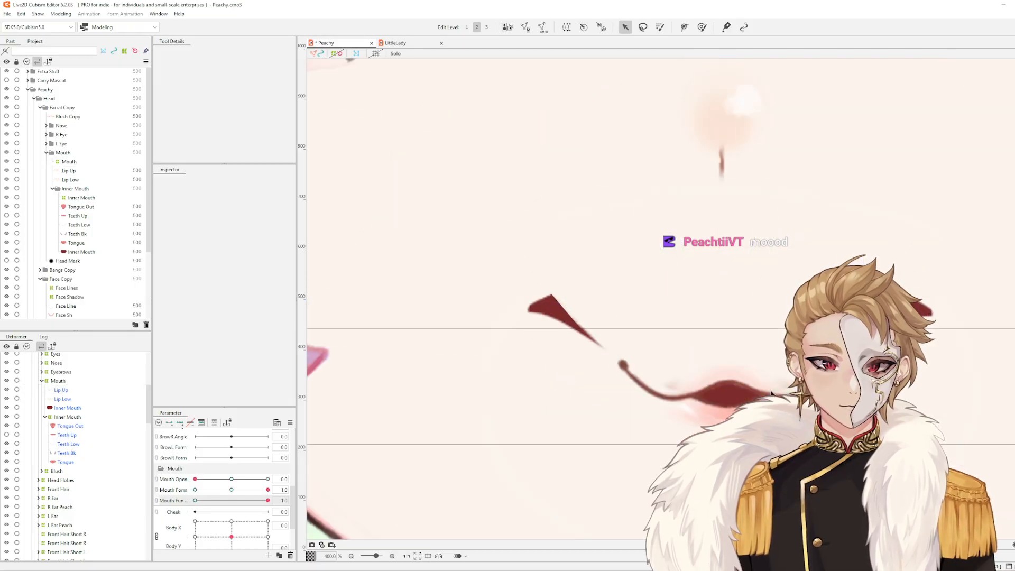
{"action": "left_click_drag", "start_coordinate": [786, 372], "coordinate": [743, 369]}
{"action": "left_click_drag", "start_coordinate": [267, 500], "coordinate": [402, 512]}
{"action": "scroll", "coordinate": [742, 391], "scroll_direction": "up", "scroll_amount": 1}
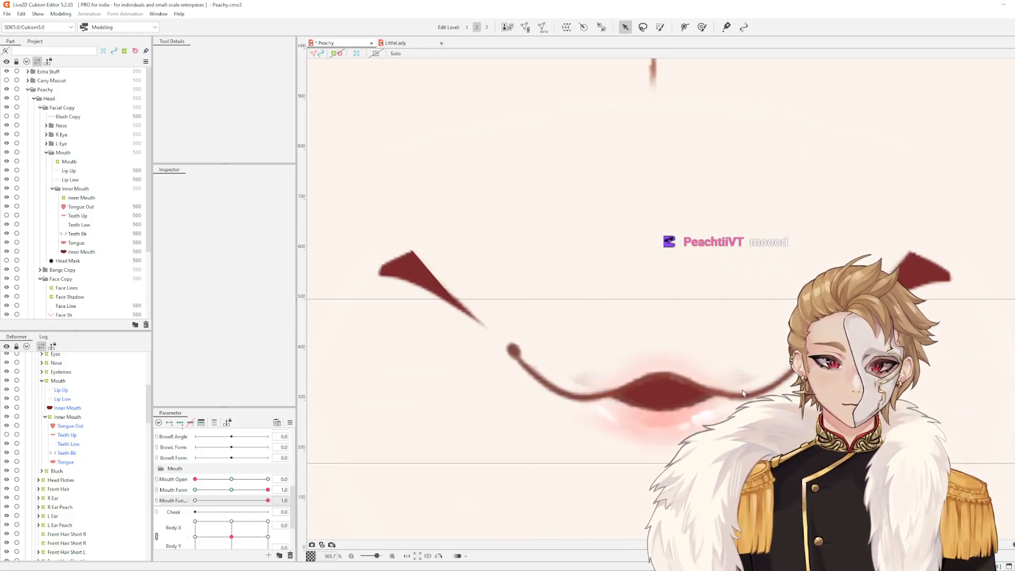
{"action": "left_click", "coordinate": [743, 394]}
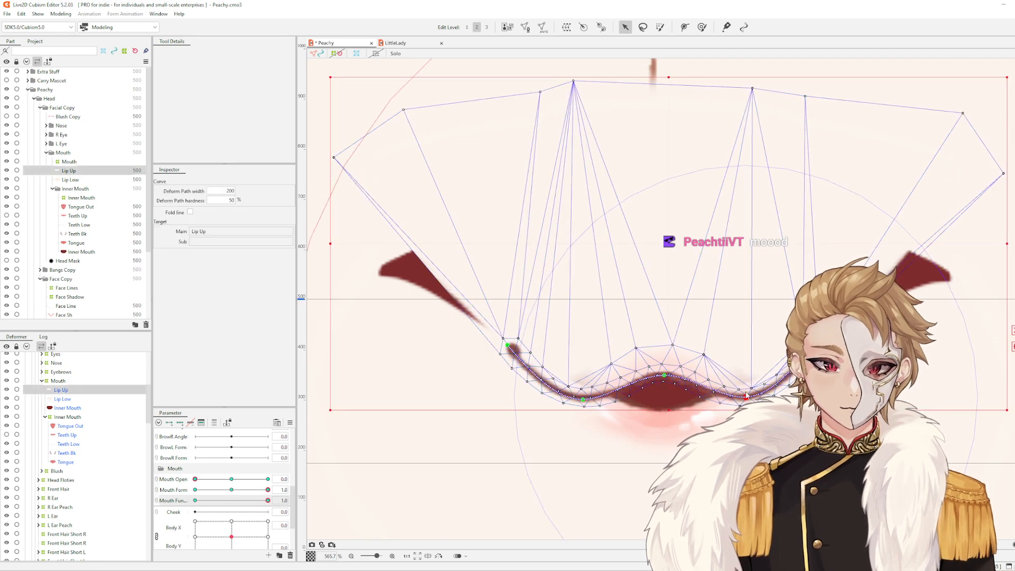
{"action": "left_click", "coordinate": [754, 340]}
{"action": "scroll", "coordinate": [750, 272], "scroll_direction": "down", "scroll_amount": 2}
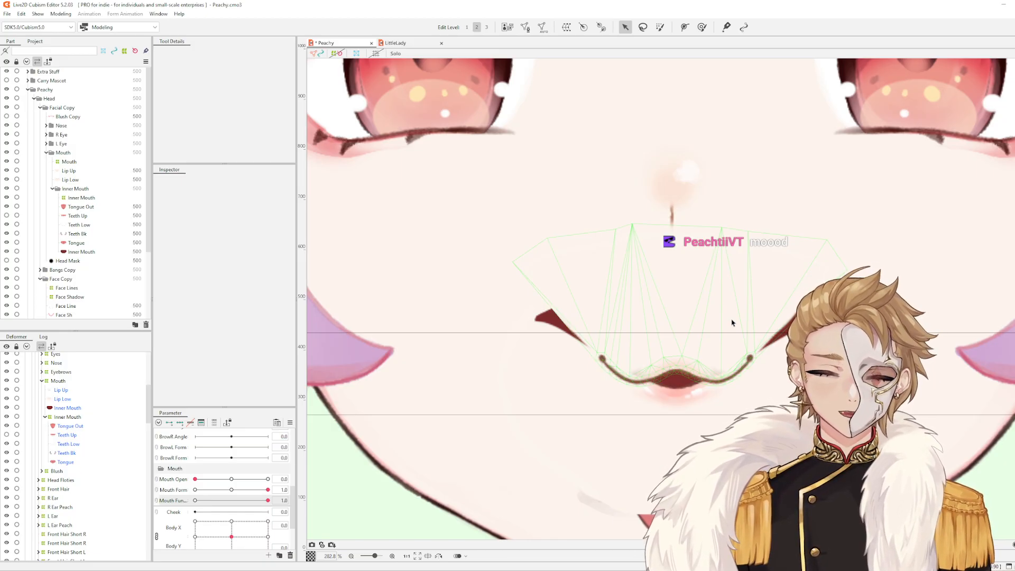
Examine the mouth at Mouth Form 1.0 while moving Mouth Funnel between 1.0 and 0.0
{"action": "scroll", "coordinate": [732, 322], "scroll_direction": "up", "scroll_amount": 3}
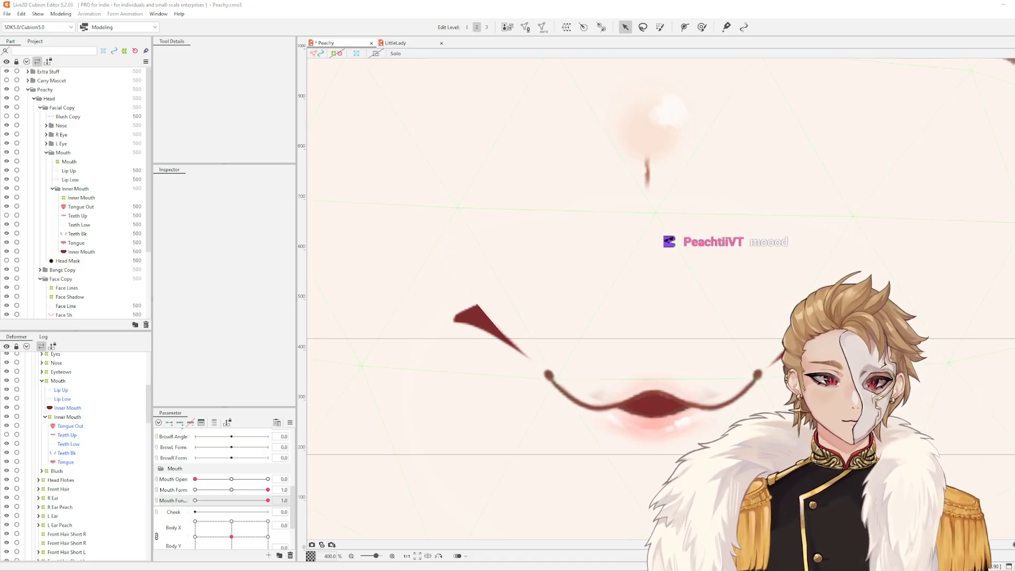
{"action": "left_click_drag", "start_coordinate": [788, 364], "coordinate": [747, 351]}
{"action": "left_click_drag", "start_coordinate": [268, 500], "coordinate": [410, 519]}
{"action": "key", "text": "ctrl+y"}
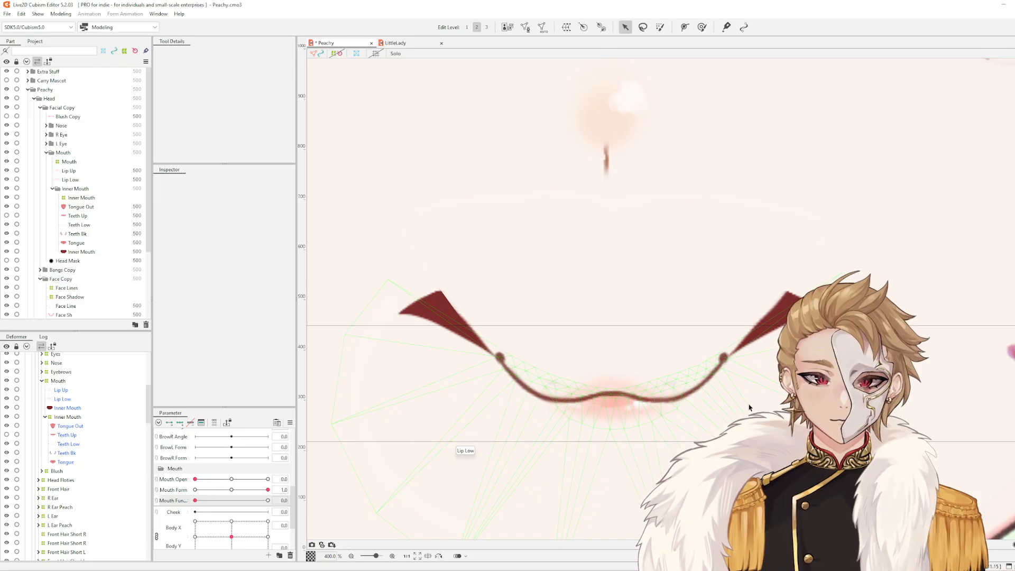
{"action": "scroll", "coordinate": [710, 377], "scroll_direction": "down", "scroll_amount": 2}
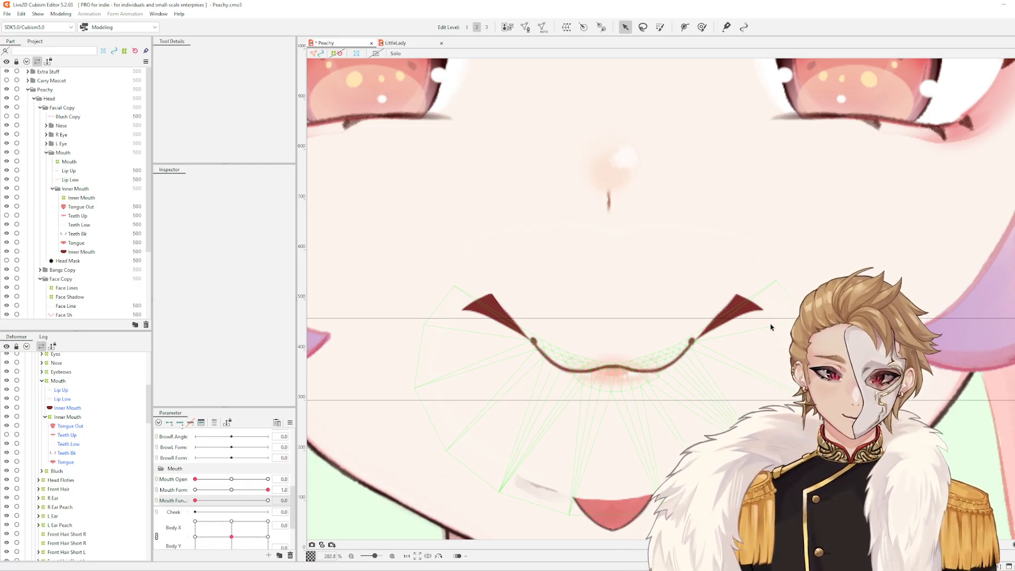
{"action": "scroll", "coordinate": [639, 307], "scroll_direction": "down", "scroll_amount": 2}
{"action": "scroll", "coordinate": [639, 307], "scroll_direction": "up", "scroll_amount": 2}
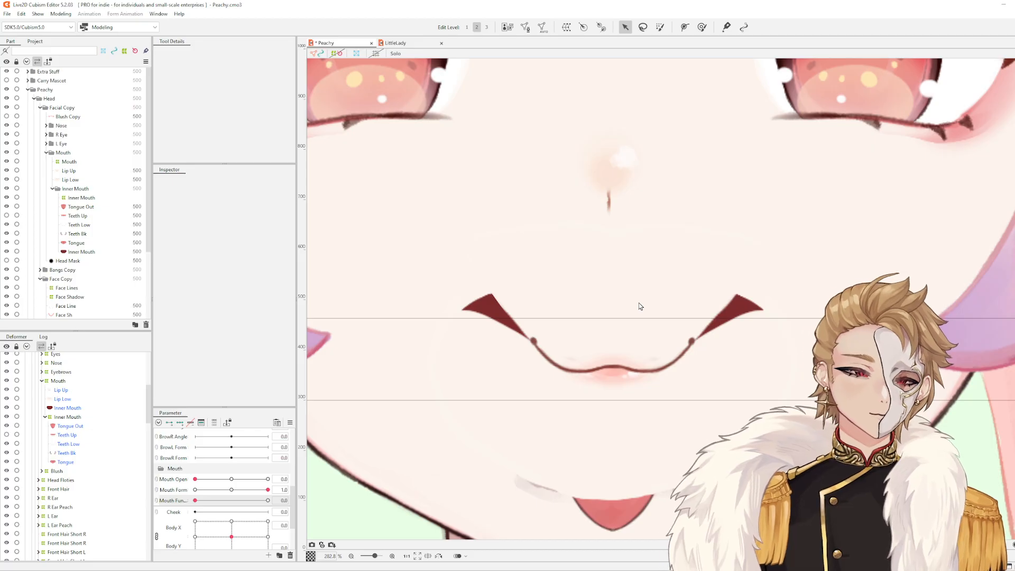
{"action": "left_click_drag", "start_coordinate": [634, 304], "coordinate": [612, 336]}
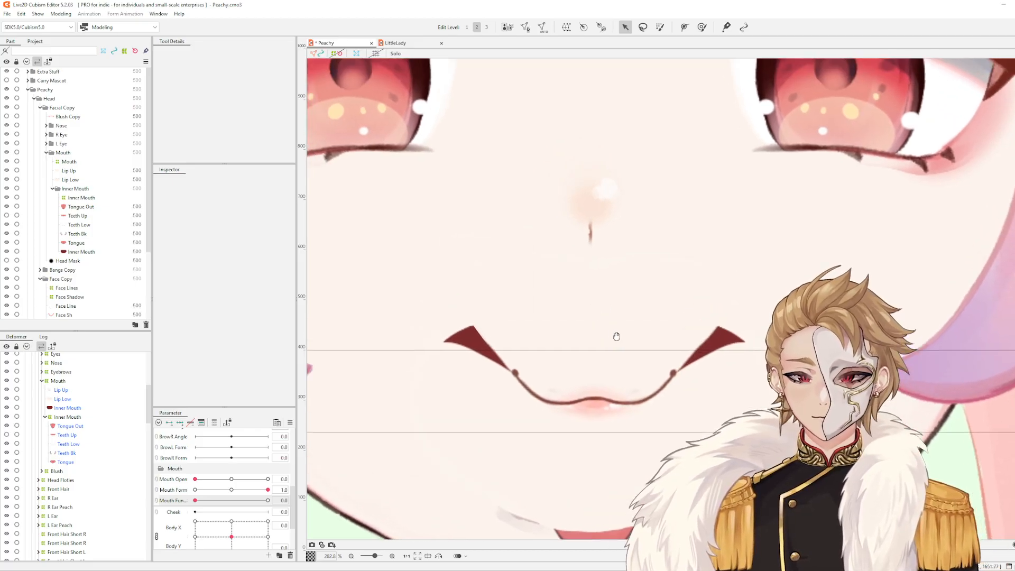
{"action": "left_click_drag", "start_coordinate": [196, 502], "coordinate": [164, 509]}
At Mouth Form -1.0 and Mouth Funnel 1.0, raise the centre of Lip Up's deform path and adjust its left side point
{"action": "left_click_drag", "start_coordinate": [267, 490], "coordinate": [181, 498]}
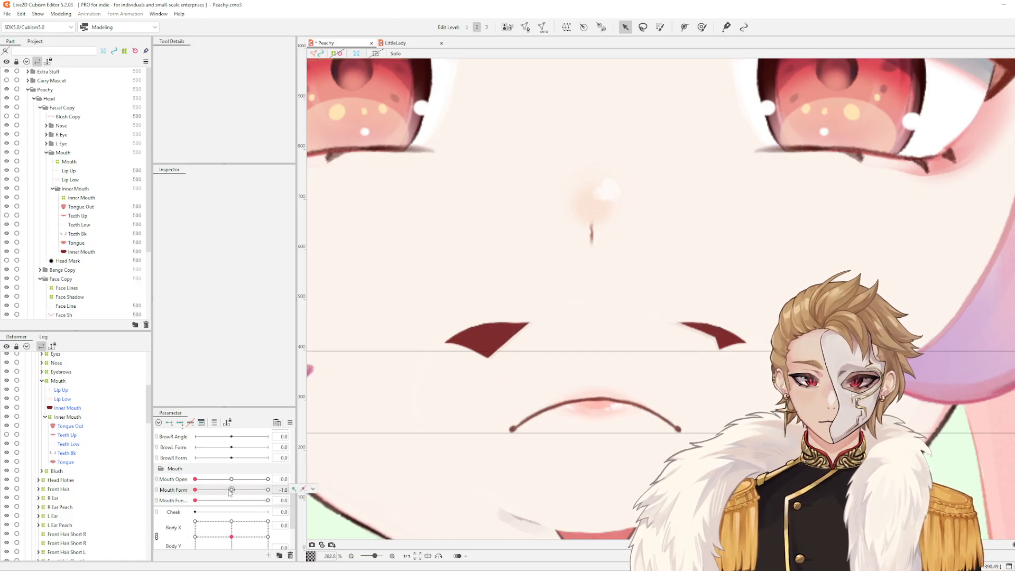
{"action": "left_click", "coordinate": [303, 489]}
{"action": "key", "text": "Escape"}
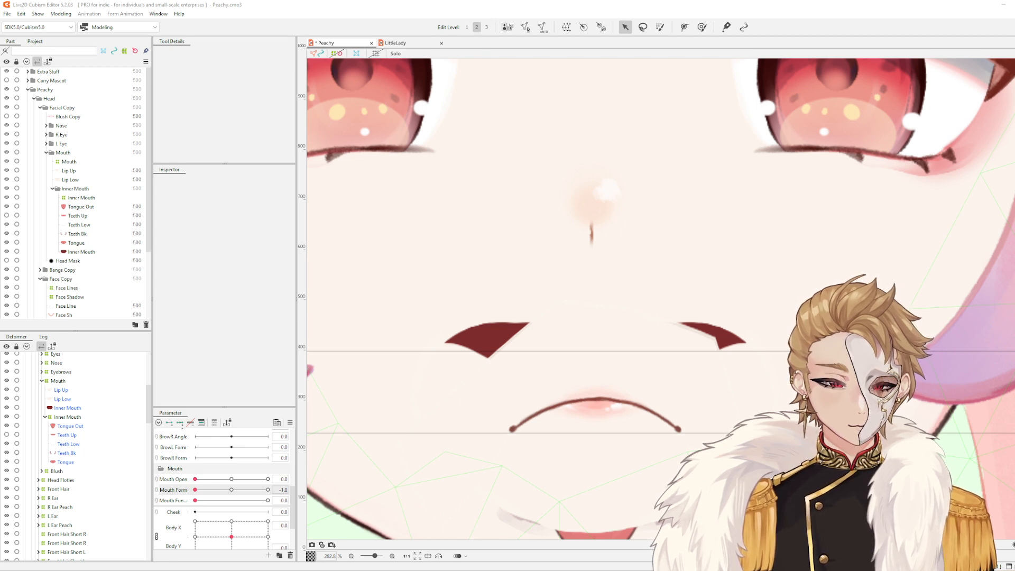
{"action": "scroll", "coordinate": [590, 411], "scroll_direction": "up", "scroll_amount": 2}
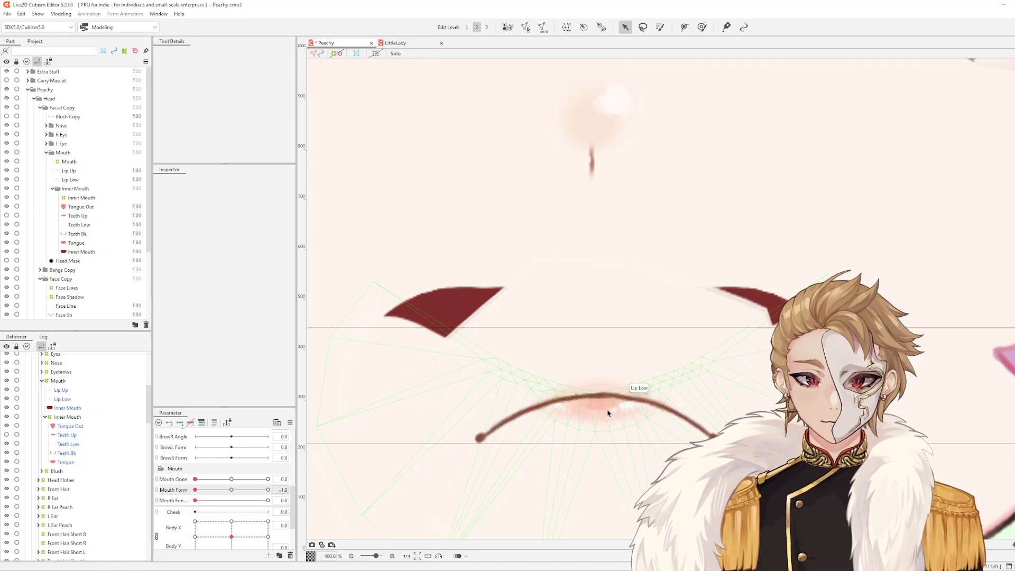
{"action": "left_click", "coordinate": [605, 411]}
{"action": "scroll", "coordinate": [597, 409], "scroll_direction": "up", "scroll_amount": 1}
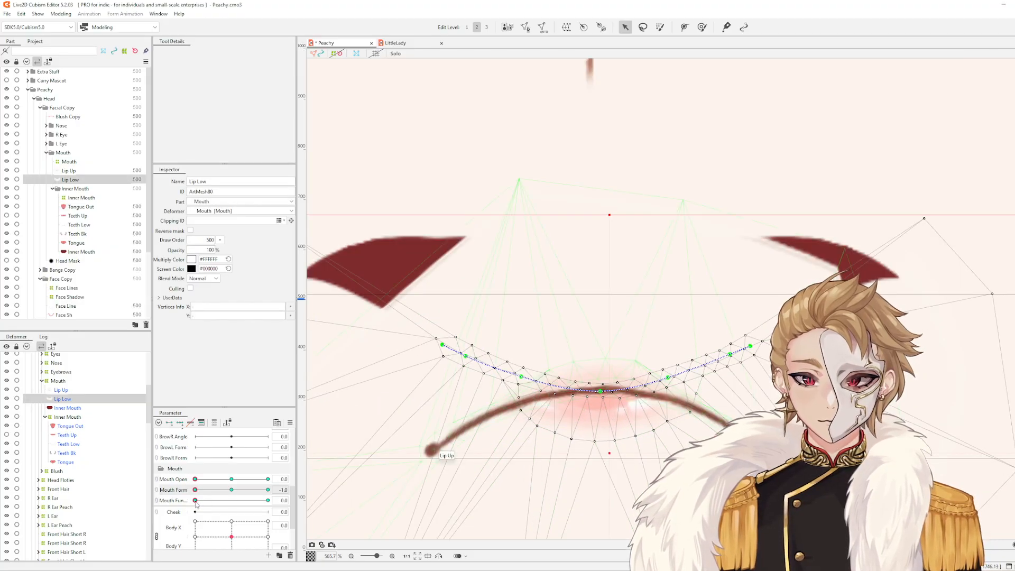
{"action": "left_click_drag", "start_coordinate": [196, 501], "coordinate": [270, 500]}
{"action": "left_click_drag", "start_coordinate": [604, 396], "coordinate": [598, 369]}
{"action": "left_click", "coordinate": [600, 391]}
{"action": "left_click_drag", "start_coordinate": [515, 407], "coordinate": [521, 404]}
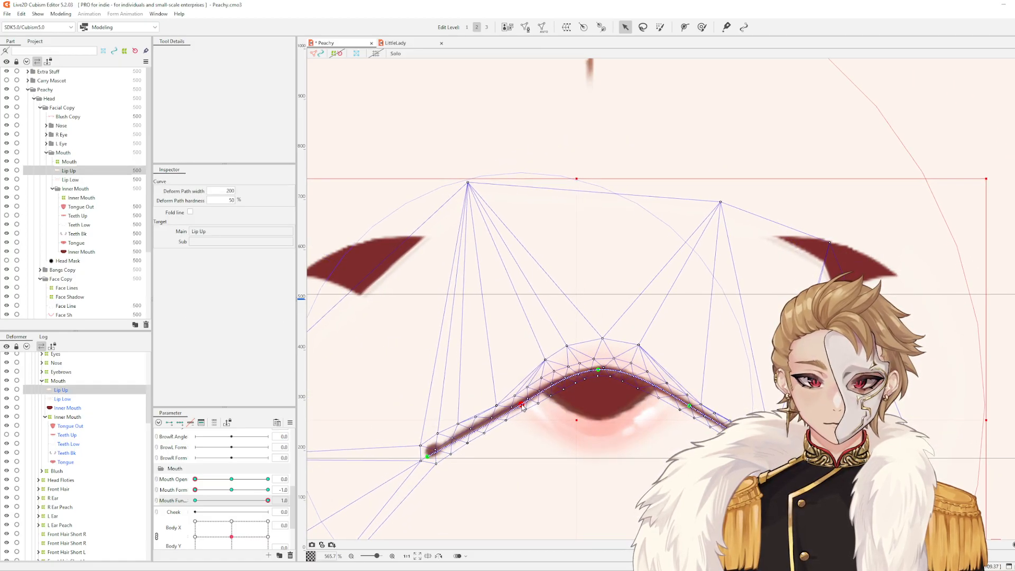
Move both corners and the right side point of Lip Up's deform path inward, and lower its centre slightly
{"action": "left_click_drag", "start_coordinate": [429, 455], "coordinate": [454, 450]}
{"action": "left_click_drag", "start_coordinate": [689, 406], "coordinate": [682, 404]}
{"action": "left_click_drag", "start_coordinate": [607, 372], "coordinate": [608, 380]}
{"action": "left_click_drag", "start_coordinate": [765, 446], "coordinate": [753, 440]}
Raise the centre of Lip Low's deform path, lower its two side points and check the pose across Mouth Funnel and Mouth Form
{"action": "left_click", "coordinate": [602, 436]}
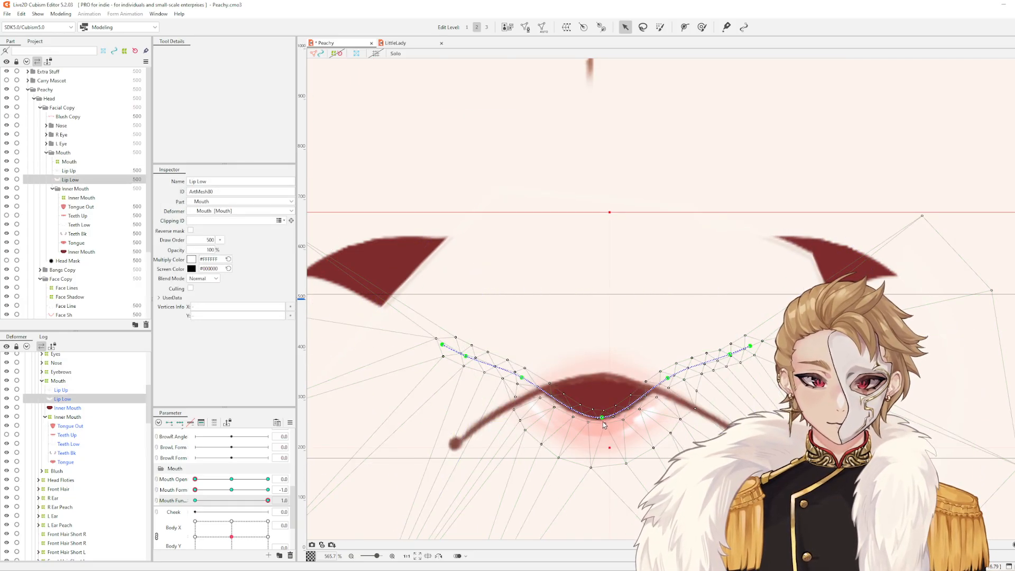
{"action": "left_click", "coordinate": [521, 379]}
{"action": "left_click_drag", "start_coordinate": [525, 381], "coordinate": [526, 384]}
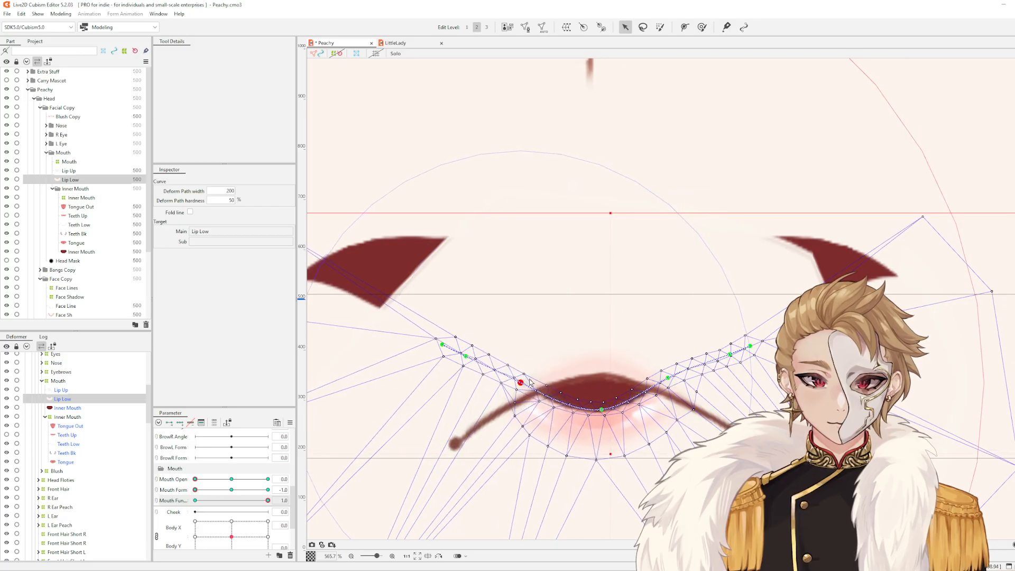
{"action": "left_click_drag", "start_coordinate": [666, 378], "coordinate": [668, 382]}
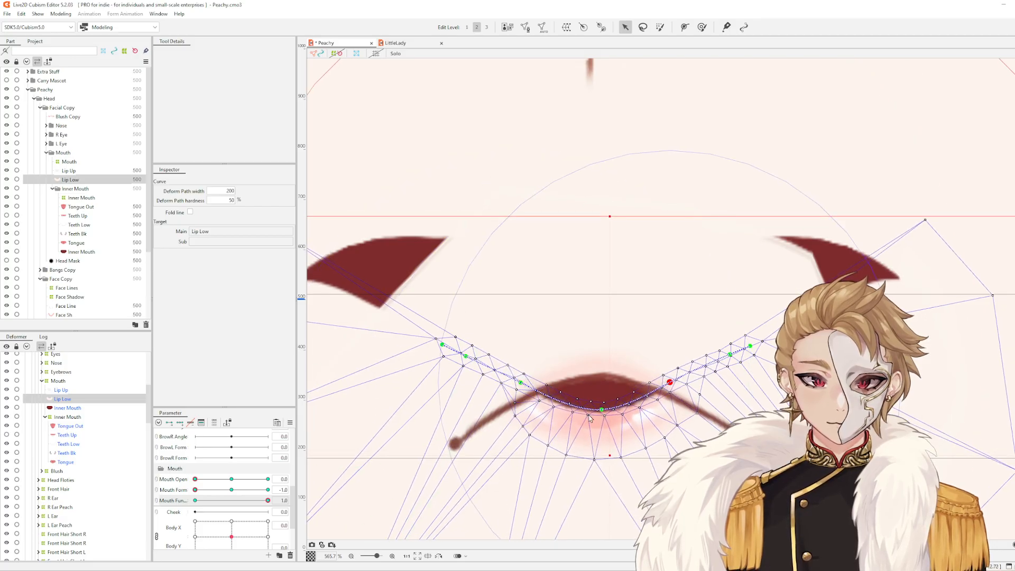
{"action": "left_click_drag", "start_coordinate": [267, 500], "coordinate": [437, 505]}
{"action": "mouse_move", "coordinate": [195, 490]}
{"action": "left_mouse_down"}
{"action": "mouse_move", "coordinate": [339, 490]}
{"action": "mouse_move", "coordinate": [185, 506]}
{"action": "left_mouse_up"}
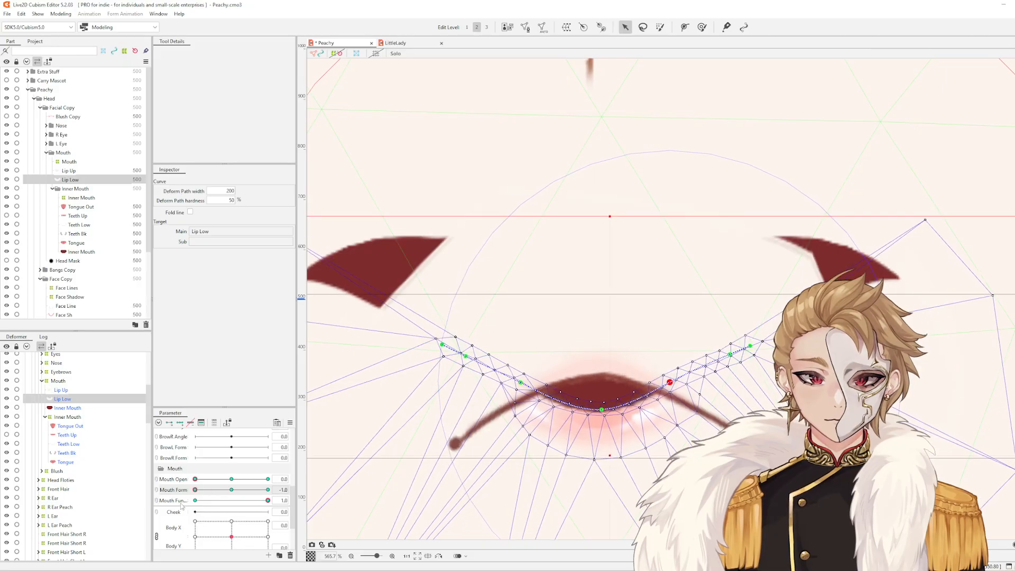
Lower the left and right side points of Lip Up's deform path slightly at Mouth Form -1.0 and Mouth Funnel 1.0
{"action": "left_click", "coordinate": [596, 380]}
{"action": "scroll", "coordinate": [541, 393], "scroll_direction": "up", "scroll_amount": 2}
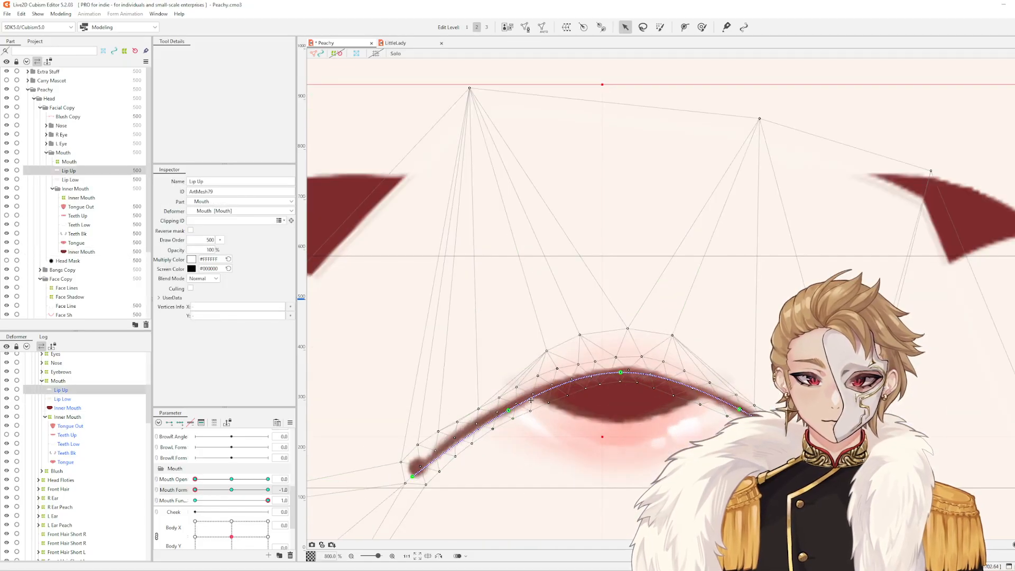
{"action": "left_click_drag", "start_coordinate": [509, 410], "coordinate": [513, 416]}
{"action": "left_click_drag", "start_coordinate": [748, 414], "coordinate": [734, 416]}
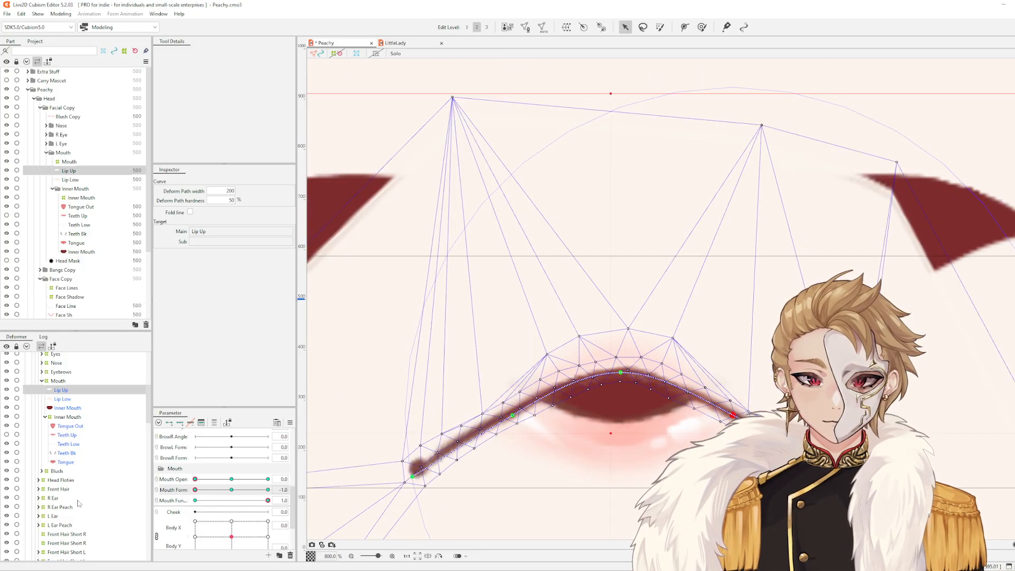
Nudge the left side of Lip Up with the deform brush, deselect it and check the Mouth Form transition
{"action": "key", "text": "b"}
{"action": "left_click_drag", "start_coordinate": [532, 391], "coordinate": [541, 395]}
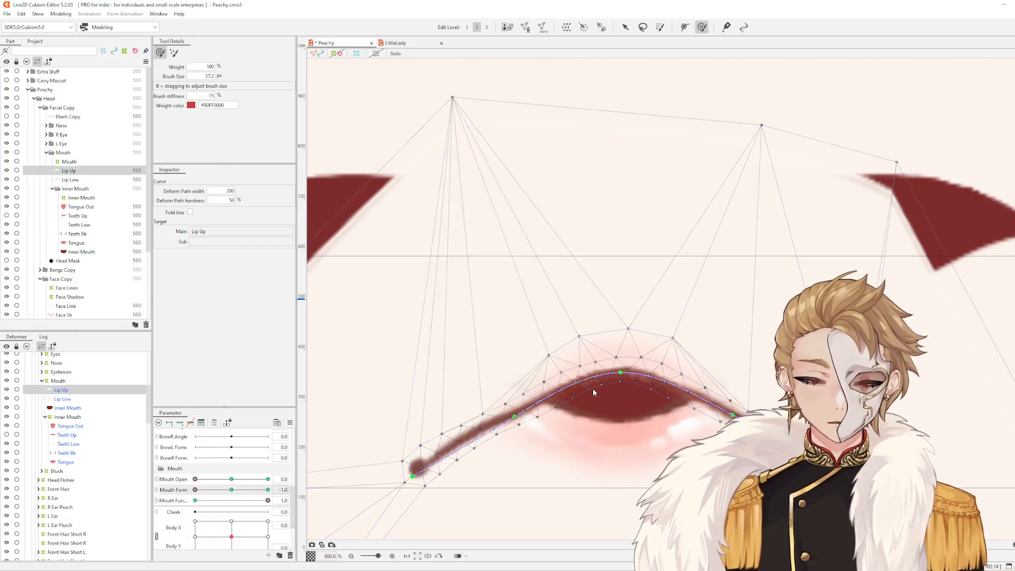
{"action": "key", "text": "Escape"}
{"action": "scroll", "coordinate": [722, 381], "scroll_direction": "down", "scroll_amount": 1}
{"action": "left_click_drag", "start_coordinate": [195, 489], "coordinate": [13, 517]}
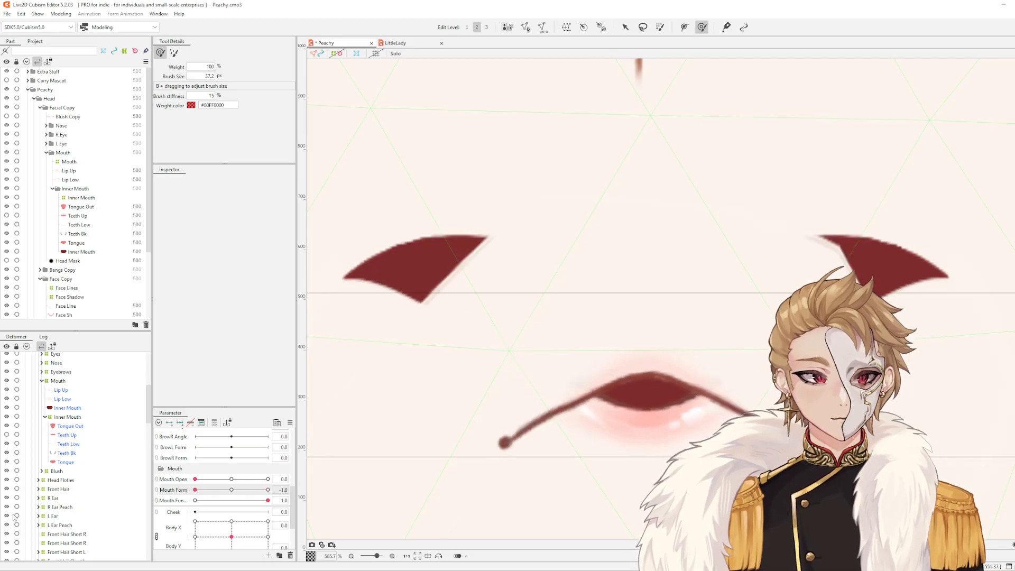
Refine the left side of Lip Up with a smaller 28.2 px deform brush, deselect it and check the whole face
{"action": "left_click", "coordinate": [560, 413]}
{"action": "scroll", "coordinate": [560, 412], "scroll_direction": "up", "scroll_amount": 1}
{"action": "mouse_move", "coordinate": [573, 403]}
{"action": "left_mouse_down"}
{"action": "mouse_move", "coordinate": [561, 396]}
{"action": "mouse_move", "coordinate": [569, 406]}
{"action": "left_mouse_up"}
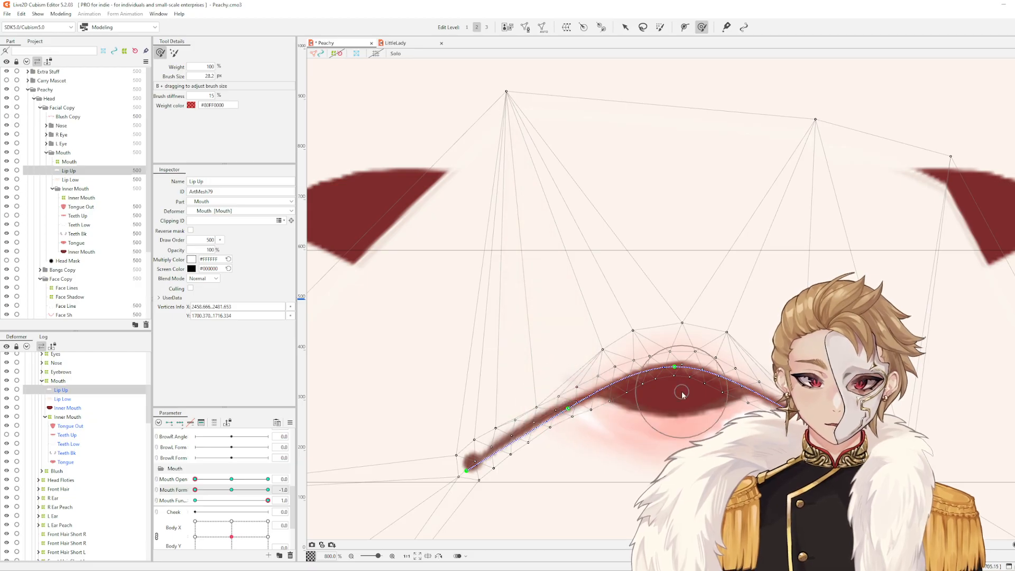
{"action": "key", "text": "Escape"}
{"action": "scroll", "coordinate": [687, 365], "scroll_direction": "down", "scroll_amount": 5}
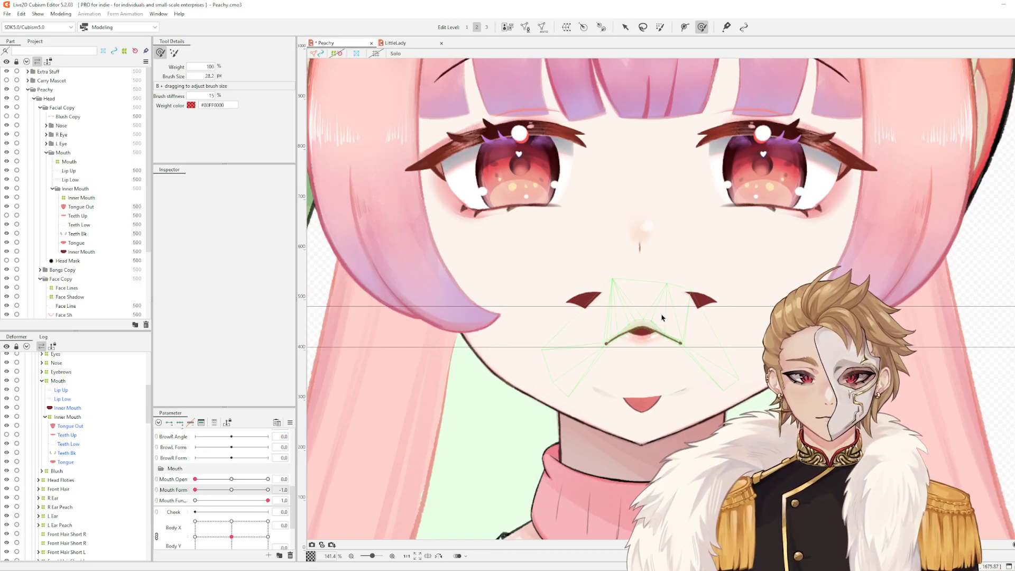
{"action": "scroll", "coordinate": [663, 318], "scroll_direction": "up", "scroll_amount": 1}
{"action": "scroll", "coordinate": [664, 317], "scroll_direction": "up", "scroll_amount": 2}
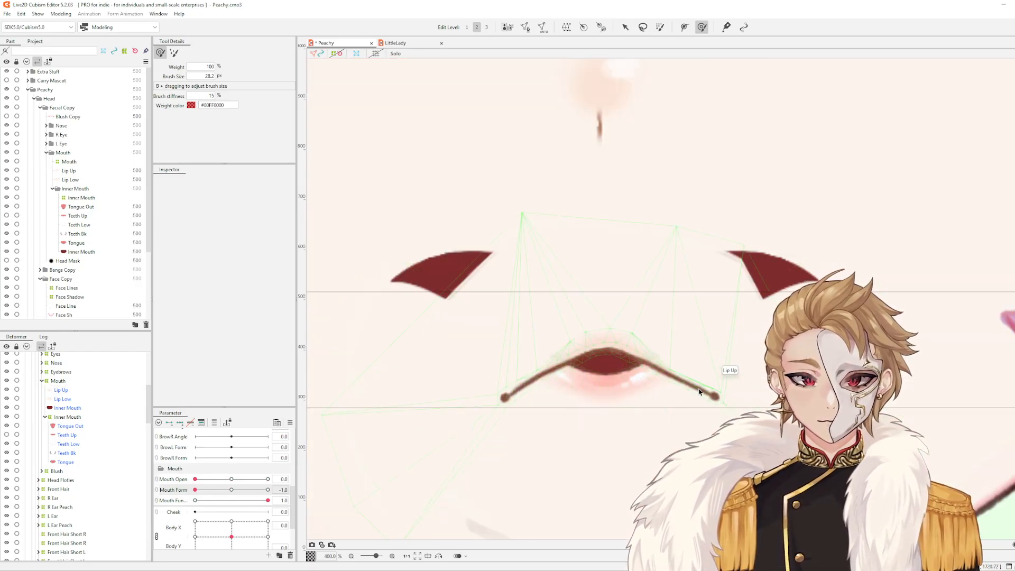
Compare Lip Up across Mouth Funnel, return to 1.0, and nudge the left and right corners of its deform path inward
{"action": "left_click", "coordinate": [699, 392]}
{"action": "left_click", "coordinate": [246, 500]}
{"action": "left_click_drag", "start_coordinate": [237, 510], "coordinate": [310, 510]}
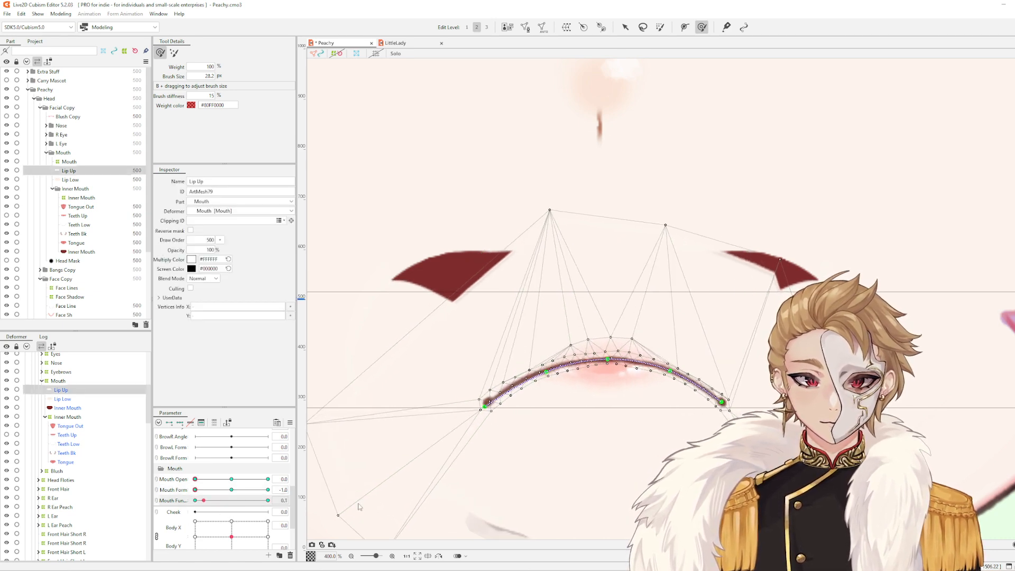
{"action": "scroll", "coordinate": [500, 379], "scroll_direction": "up", "scroll_amount": 2}
{"action": "key", "text": "v"}
{"action": "left_click", "coordinate": [505, 426]}
{"action": "left_click_drag", "start_coordinate": [505, 426], "coordinate": [506, 426]}
{"action": "left_click_drag", "start_coordinate": [927, 413], "coordinate": [919, 417]}
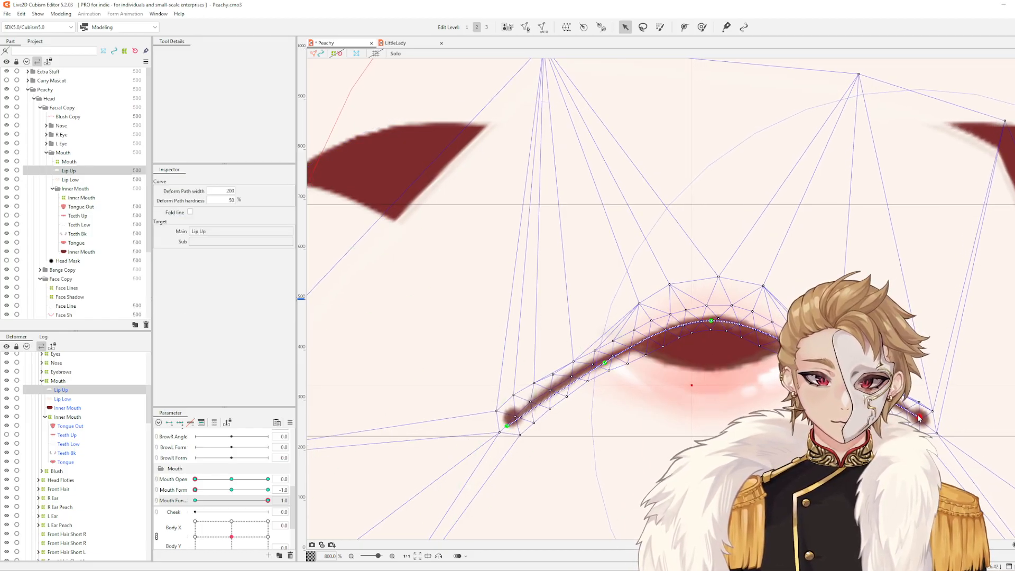
{"action": "key", "text": "Escape"}
{"action": "scroll", "coordinate": [915, 412], "scroll_direction": "down", "scroll_amount": 1}
{"action": "left_click_drag", "start_coordinate": [965, 343], "coordinate": [876, 332]}
{"action": "scroll", "coordinate": [834, 312], "scroll_direction": "down", "scroll_amount": 3}
{"action": "scroll", "coordinate": [832, 311], "scroll_direction": "up", "scroll_amount": 3}
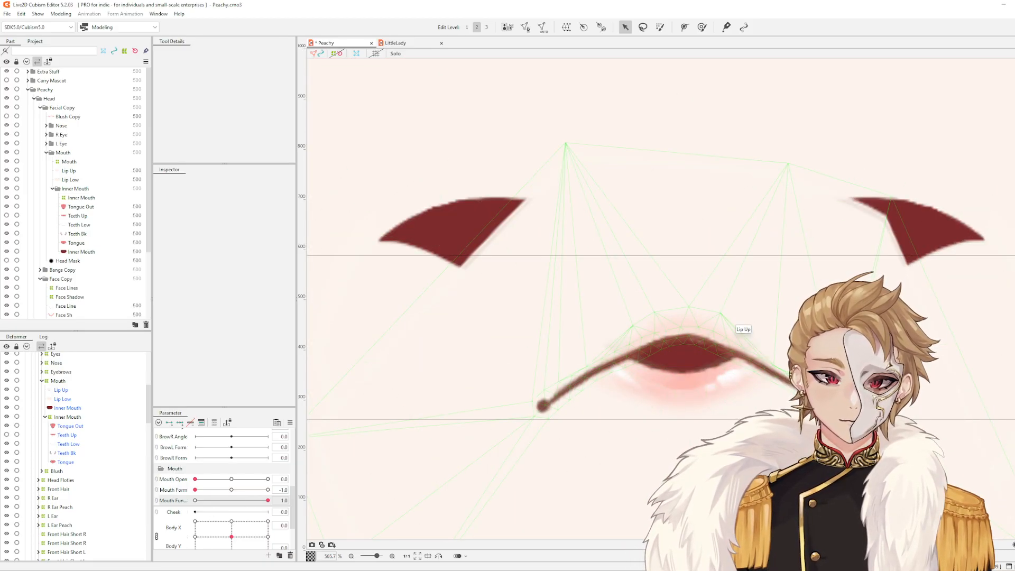
Raise the right side of Lip Up slightly with the deform brush at Mouth Form -1.0 and Mouth Funnel 1.0
{"action": "left_click", "coordinate": [776, 364]}
{"action": "scroll", "coordinate": [780, 367], "scroll_direction": "up", "scroll_amount": 2}
{"action": "key", "text": "b"}
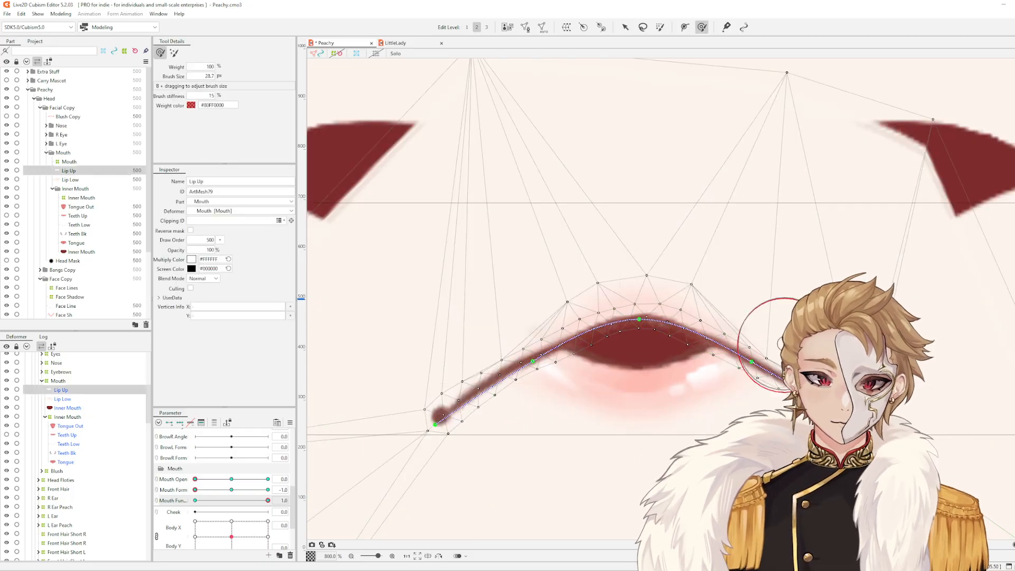
{"action": "left_click_drag", "start_coordinate": [775, 376], "coordinate": [778, 370]}
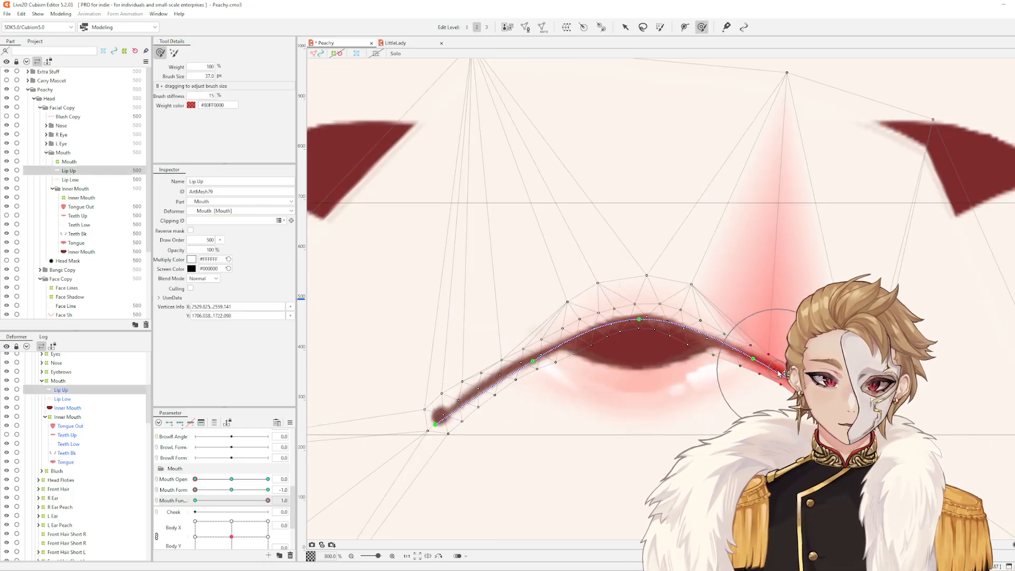
Deselect Lip Up and check the frowning mouth's transition across Mouth Funnel
{"action": "key", "text": "Escape"}
{"action": "scroll", "coordinate": [836, 363], "scroll_direction": "down", "scroll_amount": 2}
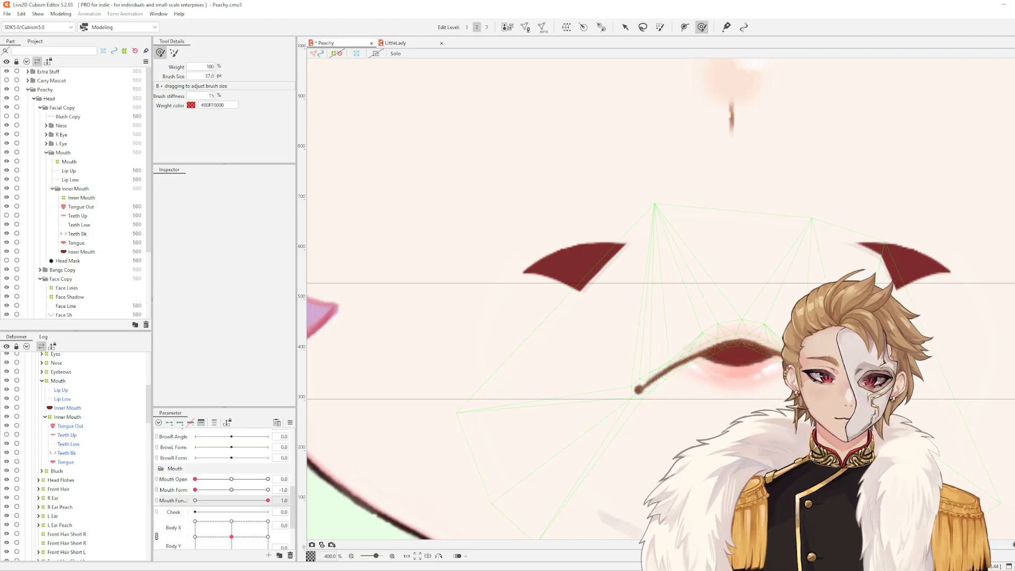
{"action": "scroll", "coordinate": [767, 335], "scroll_direction": "down", "scroll_amount": 2}
{"action": "scroll", "coordinate": [824, 326], "scroll_direction": "up", "scroll_amount": 2}
{"action": "mouse_move", "coordinate": [824, 326]}
{"action": "left_mouse_down"}
{"action": "mouse_move", "coordinate": [844, 320]}
{"action": "mouse_move", "coordinate": [821, 324]}
{"action": "left_mouse_up"}
{"action": "left_click_drag", "start_coordinate": [267, 500], "coordinate": [275, 531]}
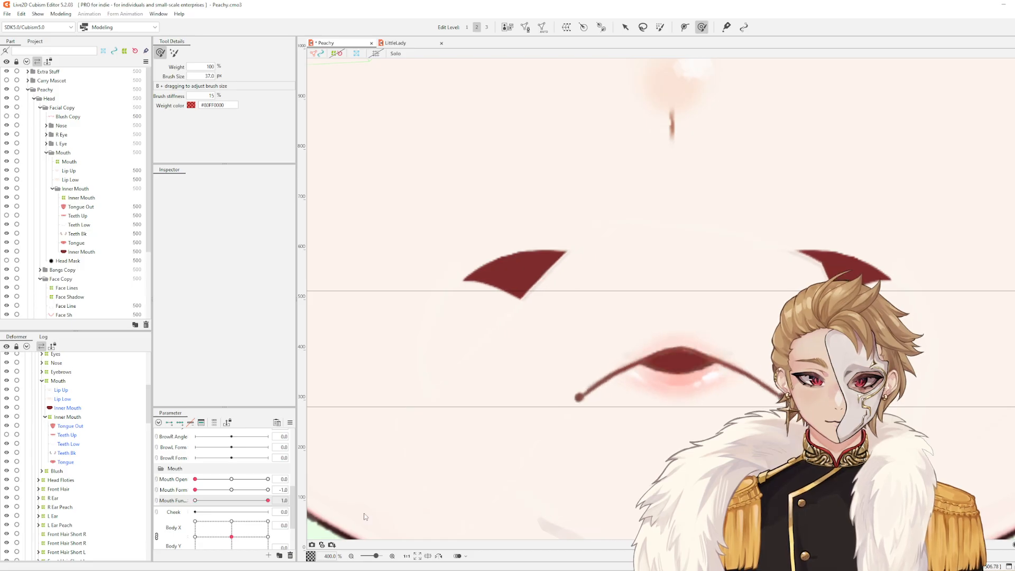
{"action": "scroll", "coordinate": [727, 367], "scroll_direction": "up", "scroll_amount": 3}
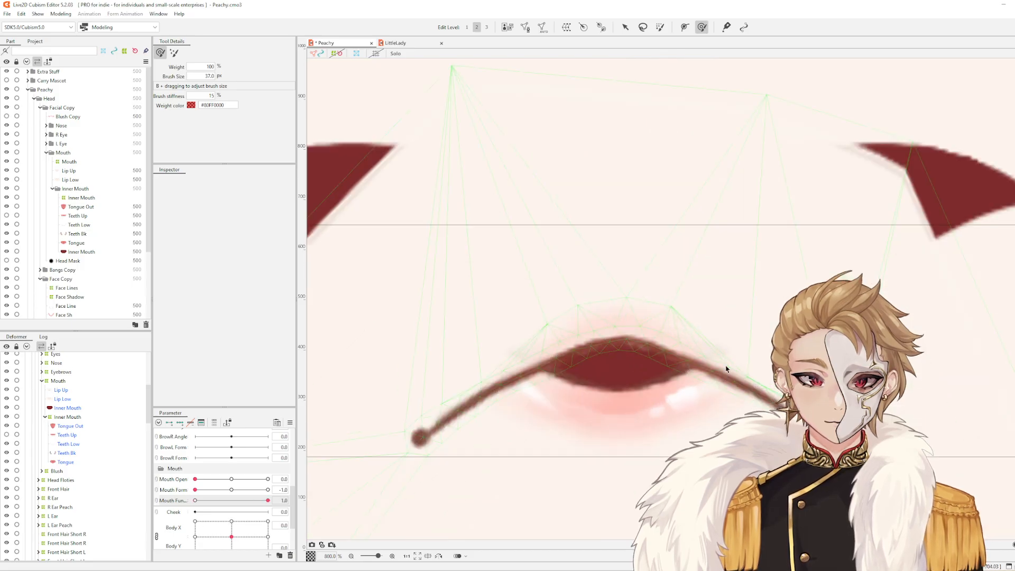
Nudge the right side of Lip Up's deform path at Mouth Form -1.0 and Mouth Funnel 1.0, deselect it and check the Mouth Funnel transition
{"action": "left_click", "coordinate": [734, 390]}
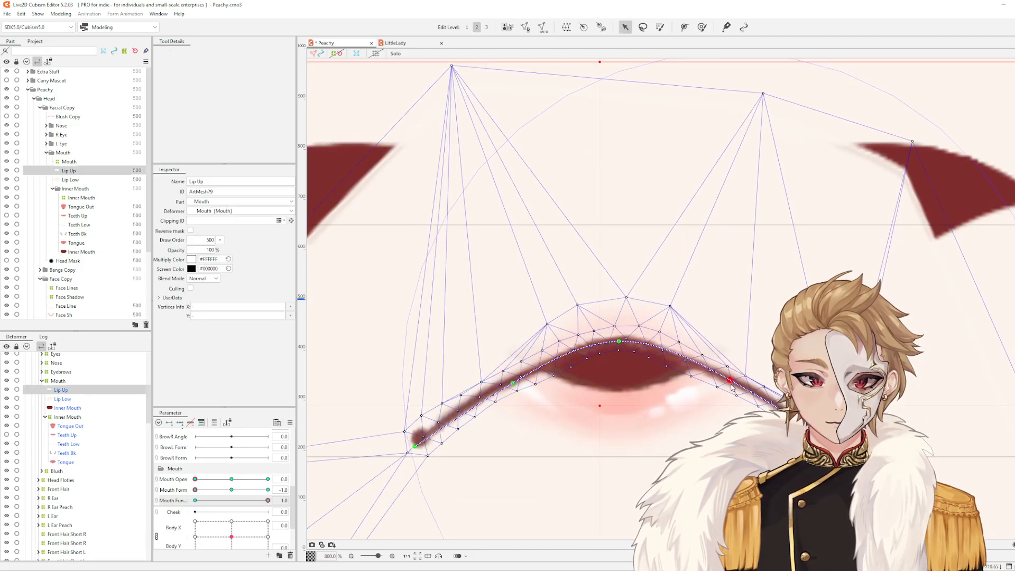
{"action": "key", "text": "Escape"}
{"action": "scroll", "coordinate": [735, 376], "scroll_direction": "down", "scroll_amount": 3}
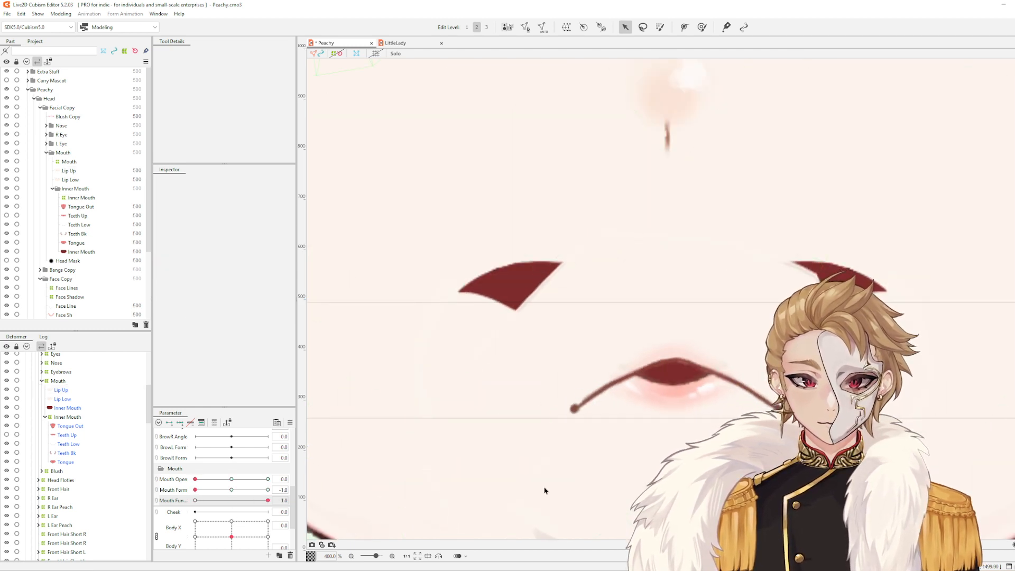
{"action": "mouse_move", "coordinate": [267, 500]}
{"action": "left_mouse_down"}
{"action": "mouse_move", "coordinate": [136, 503]}
{"action": "mouse_move", "coordinate": [272, 492]}
{"action": "mouse_move", "coordinate": [170, 498]}
{"action": "mouse_move", "coordinate": [268, 500]}
{"action": "left_mouse_up"}
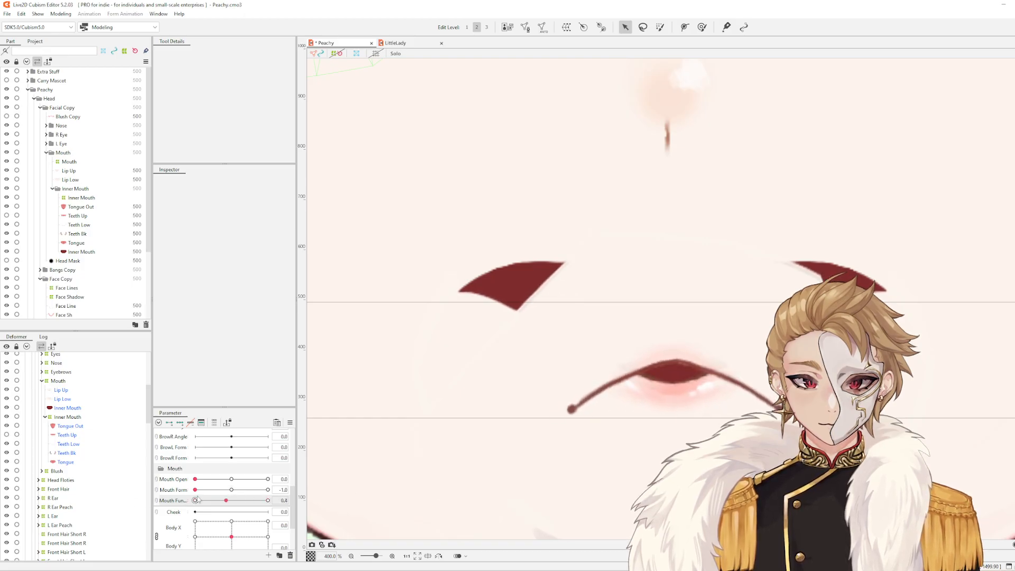
Reset all parameters to their default values and view the whole face
{"action": "left_click", "coordinate": [290, 423]}
{"action": "left_click", "coordinate": [380, 355]}
{"action": "scroll", "coordinate": [681, 328], "scroll_direction": "down", "scroll_amount": 5}
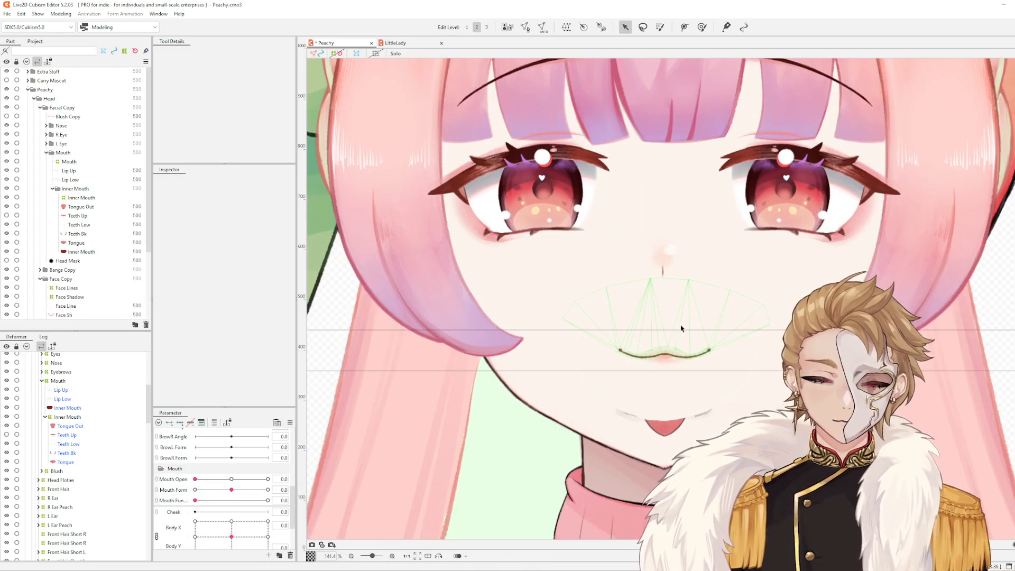
{"action": "scroll", "coordinate": [680, 328], "scroll_direction": "up", "scroll_amount": 3}
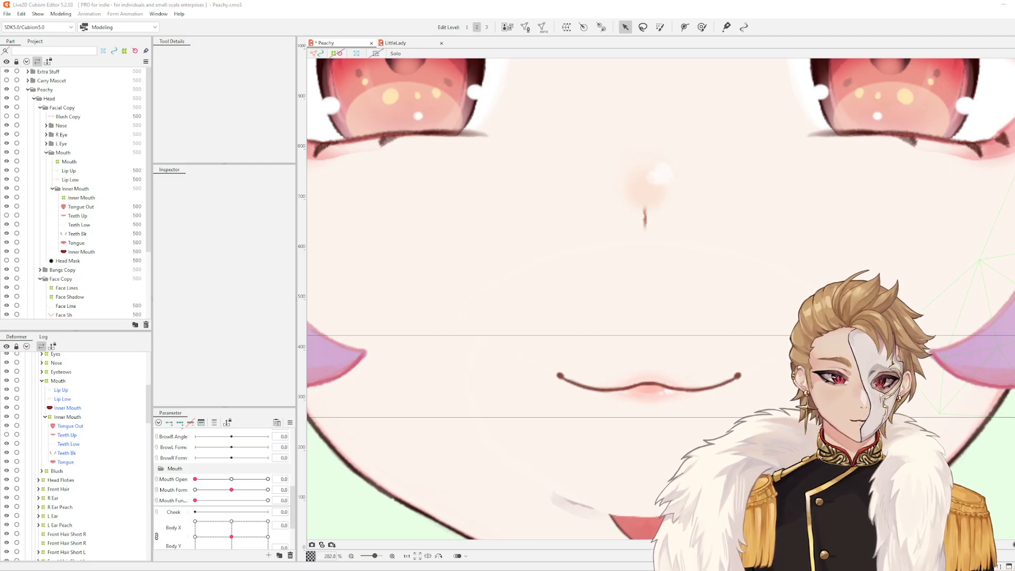
{"action": "scroll", "coordinate": [676, 299], "scroll_direction": "down", "scroll_amount": 3}
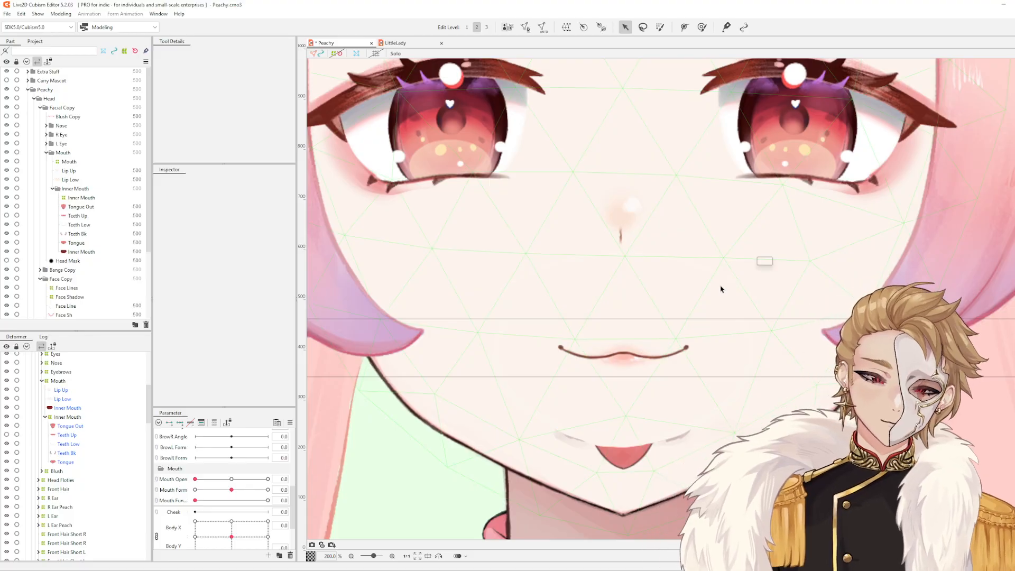
{"action": "left_click_drag", "start_coordinate": [649, 272], "coordinate": [655, 286]}
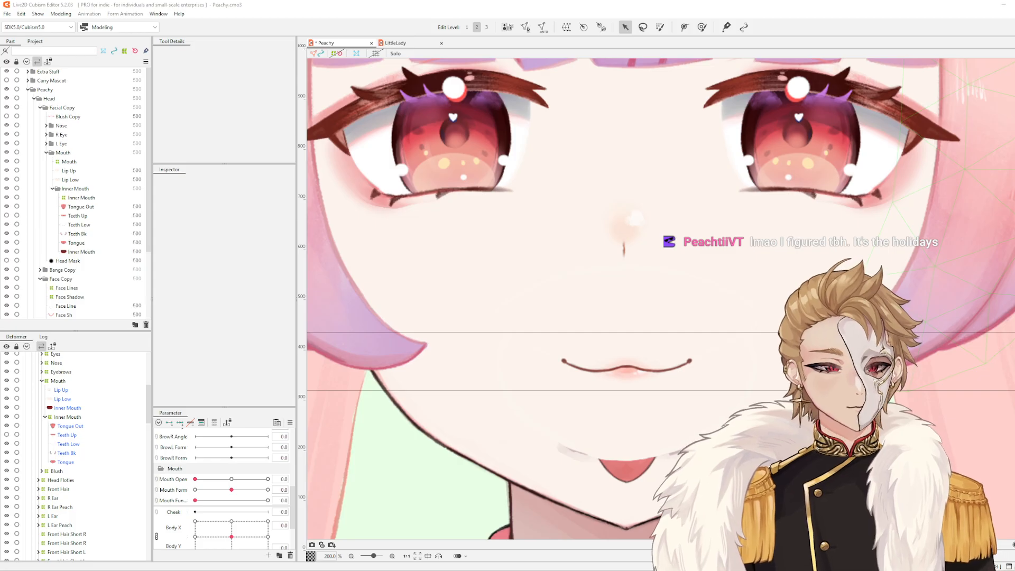
{"action": "left_click_drag", "start_coordinate": [195, 500], "coordinate": [79, 511]}
{"action": "left_click_drag", "start_coordinate": [690, 371], "coordinate": [650, 369]}
{"action": "left_click", "coordinate": [657, 377]}
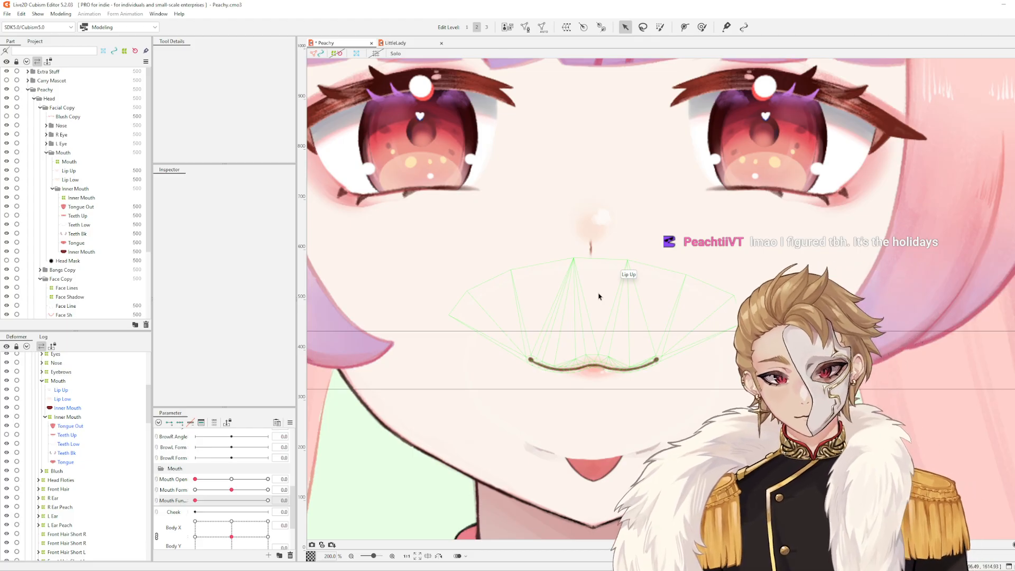
{"action": "mouse_move", "coordinate": [575, 336]}
{"action": "left_mouse_down"}
{"action": "mouse_move", "coordinate": [582, 344]}
{"action": "mouse_move", "coordinate": [550, 356]}
{"action": "mouse_move", "coordinate": [588, 336]}
{"action": "mouse_move", "coordinate": [584, 349]}
{"action": "left_mouse_up"}
{"action": "scroll", "coordinate": [574, 351], "scroll_direction": "down", "scroll_amount": 1}
{"action": "scroll", "coordinate": [578, 350], "scroll_direction": "up", "scroll_amount": 1}
{"action": "scroll", "coordinate": [562, 415], "scroll_direction": "up", "scroll_amount": 1}
{"action": "scroll", "coordinate": [585, 365], "scroll_direction": "down", "scroll_amount": 2}
{"action": "scroll", "coordinate": [548, 357], "scroll_direction": "up", "scroll_amount": 1}
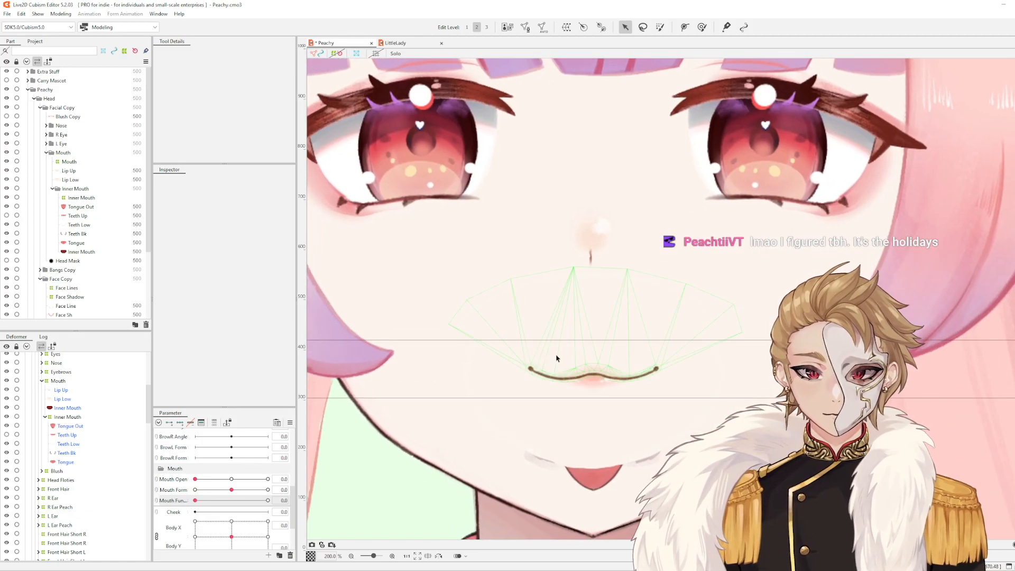
{"action": "left_click_drag", "start_coordinate": [196, 481], "coordinate": [167, 515]}
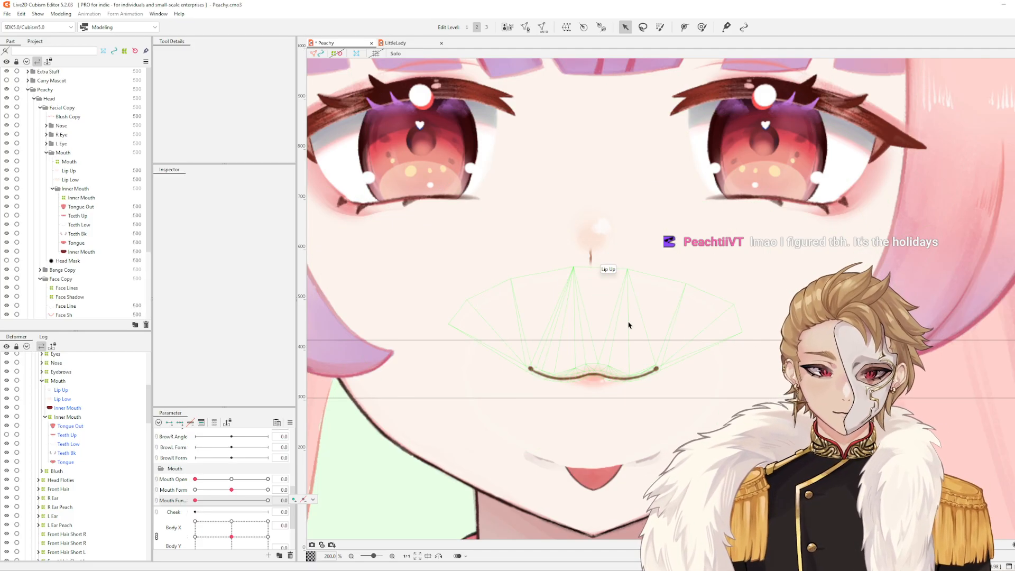
{"action": "scroll", "coordinate": [646, 398], "scroll_direction": "up", "scroll_amount": 3}
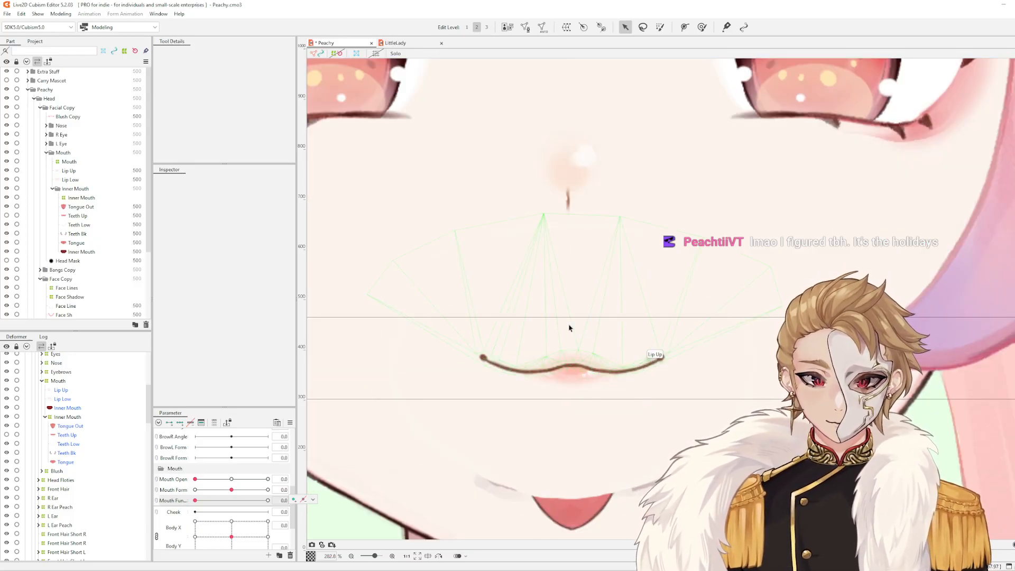
{"action": "scroll", "coordinate": [597, 313], "scroll_direction": "down", "scroll_amount": 2}
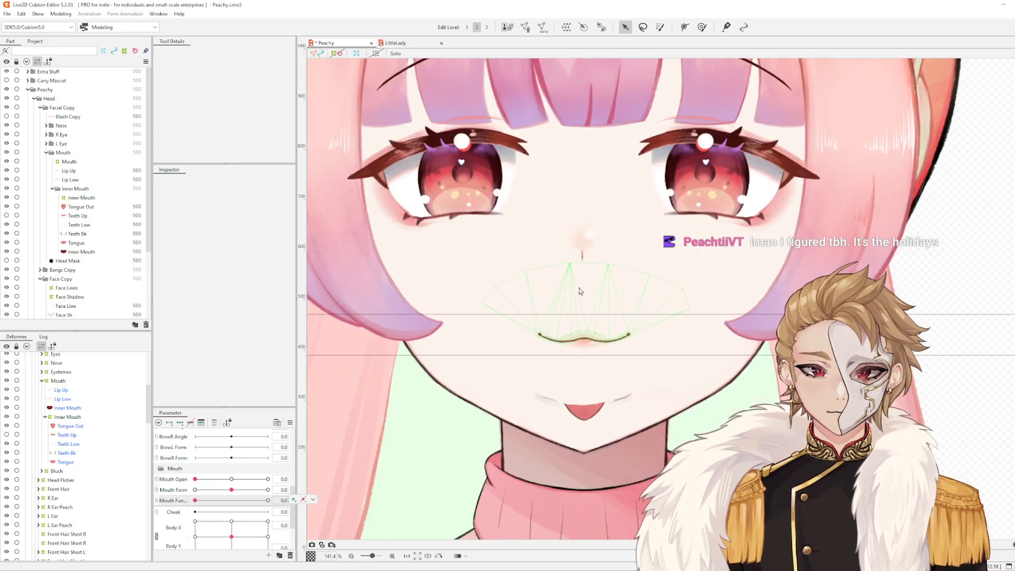
{"action": "scroll", "coordinate": [580, 289], "scroll_direction": "up", "scroll_amount": 2}
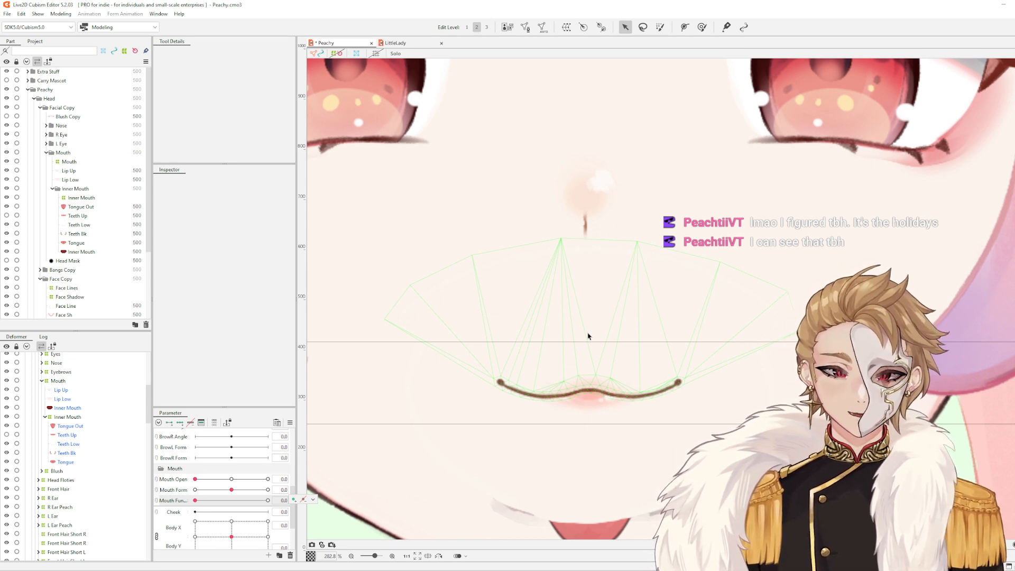
{"action": "left_click", "coordinate": [588, 336]}
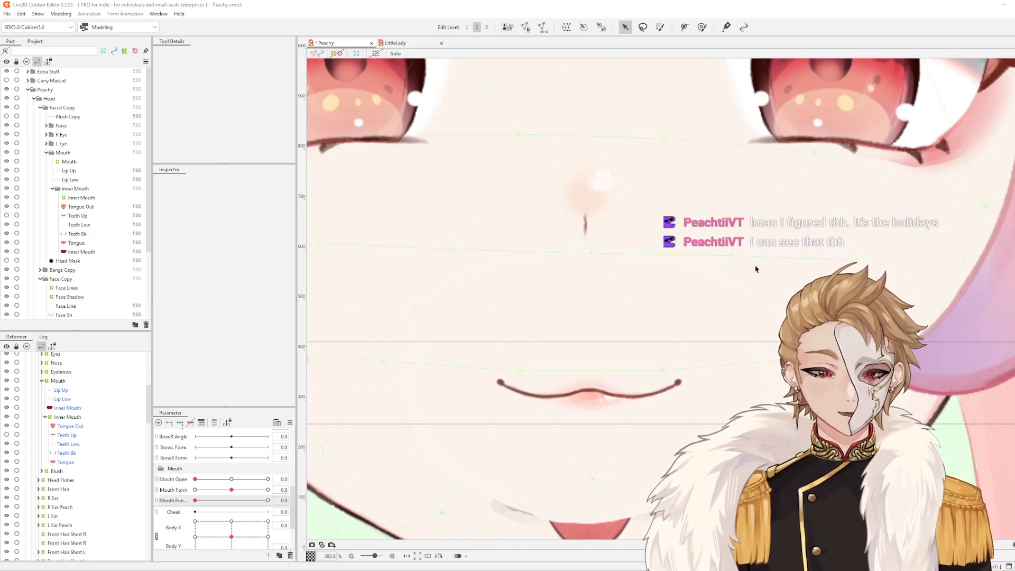
{"action": "left_click_drag", "start_coordinate": [687, 288], "coordinate": [738, 282]}
{"action": "mouse_move", "coordinate": [674, 346]}
{"action": "left_mouse_down"}
{"action": "mouse_move", "coordinate": [646, 297]}
{"action": "mouse_move", "coordinate": [639, 317]}
{"action": "mouse_move", "coordinate": [642, 281]}
{"action": "mouse_move", "coordinate": [636, 306]}
{"action": "mouse_move", "coordinate": [648, 304]}
{"action": "mouse_move", "coordinate": [668, 247]}
{"action": "mouse_move", "coordinate": [675, 351]}
{"action": "mouse_move", "coordinate": [674, 246]}
{"action": "mouse_move", "coordinate": [661, 390]}
{"action": "mouse_move", "coordinate": [652, 273]}
{"action": "mouse_move", "coordinate": [639, 365]}
{"action": "mouse_move", "coordinate": [637, 333]}
{"action": "mouse_move", "coordinate": [667, 300]}
{"action": "mouse_move", "coordinate": [664, 403]}
{"action": "mouse_move", "coordinate": [655, 285]}
{"action": "mouse_move", "coordinate": [652, 397]}
{"action": "mouse_move", "coordinate": [669, 347]}
{"action": "left_mouse_up"}
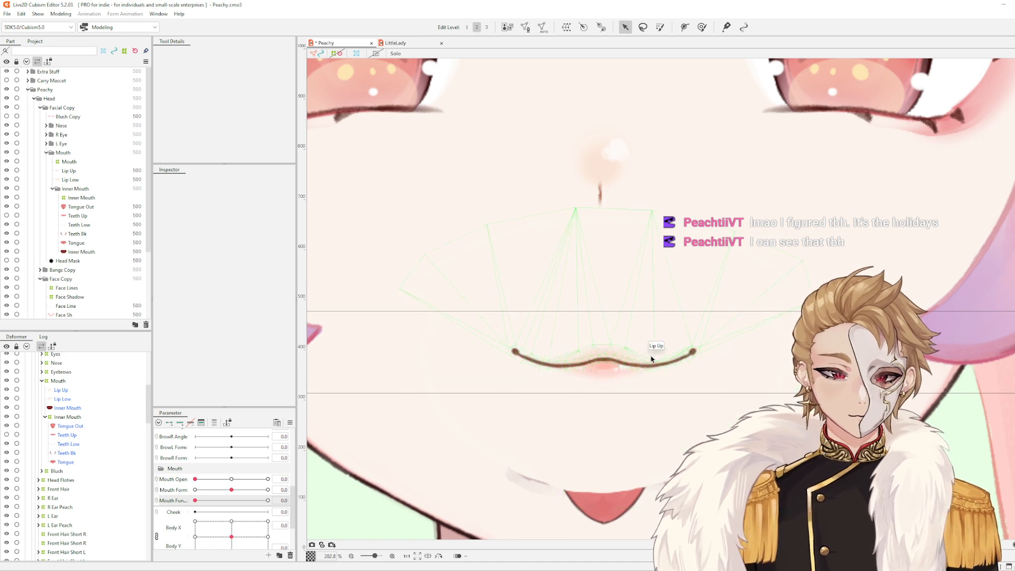
{"action": "scroll", "coordinate": [589, 345], "scroll_direction": "up", "scroll_amount": 2}
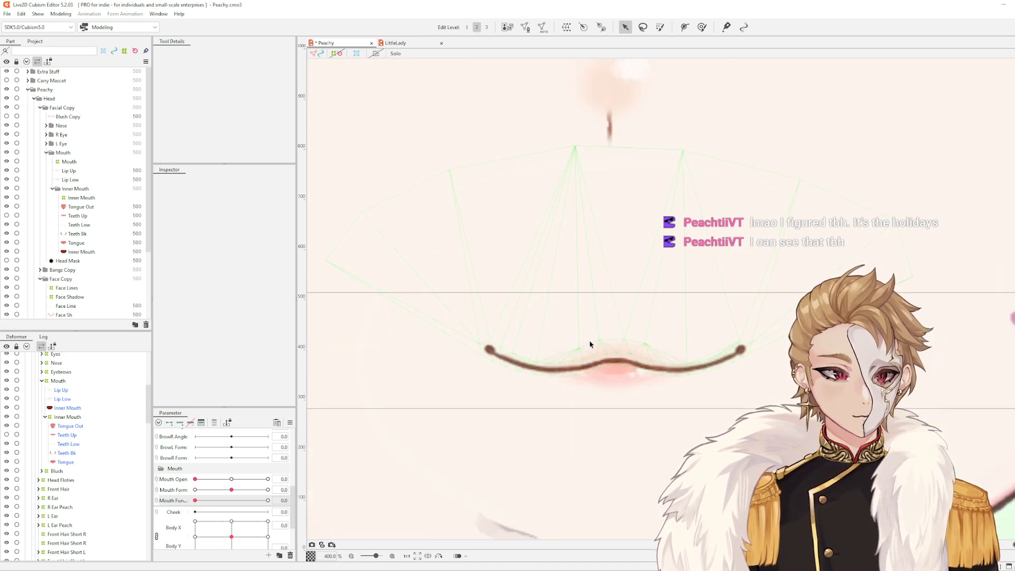
{"action": "scroll", "coordinate": [616, 349], "scroll_direction": "down", "scroll_amount": 2}
{"action": "scroll", "coordinate": [617, 344], "scroll_direction": "up", "scroll_amount": 2}
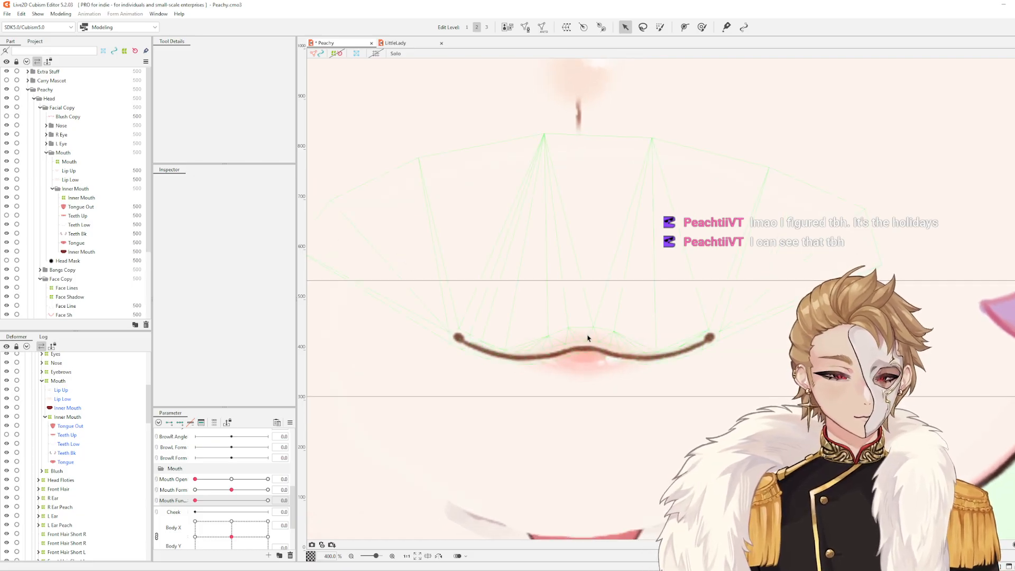
{"action": "left_click_drag", "start_coordinate": [589, 337], "coordinate": [611, 336]}
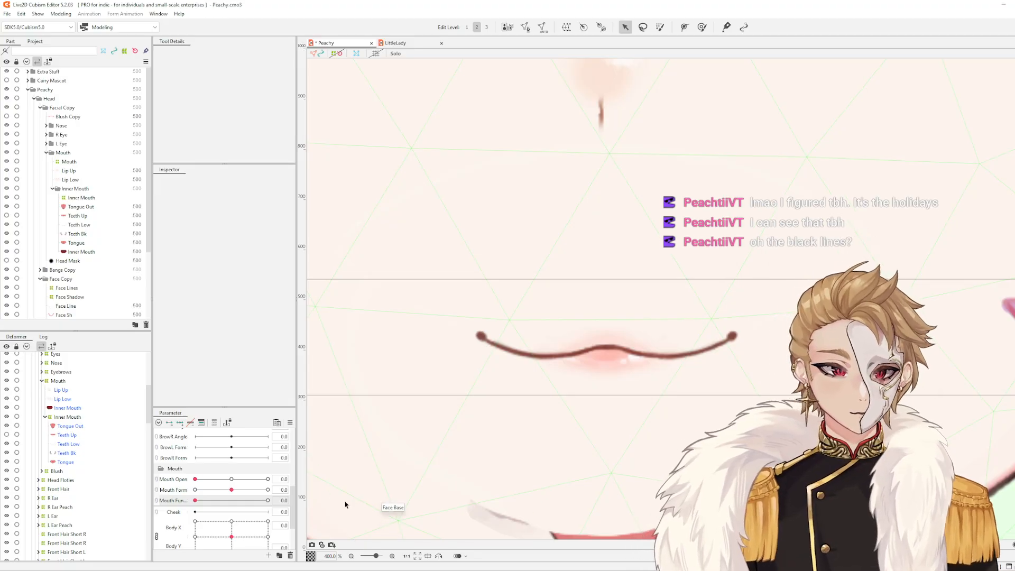
{"action": "left_click_drag", "start_coordinate": [563, 290], "coordinate": [577, 327]}
{"action": "scroll", "coordinate": [595, 317], "scroll_direction": "down", "scroll_amount": 1}
{"action": "scroll", "coordinate": [580, 317], "scroll_direction": "up", "scroll_amount": 1}
{"action": "scroll", "coordinate": [603, 351], "scroll_direction": "up", "scroll_amount": 1}
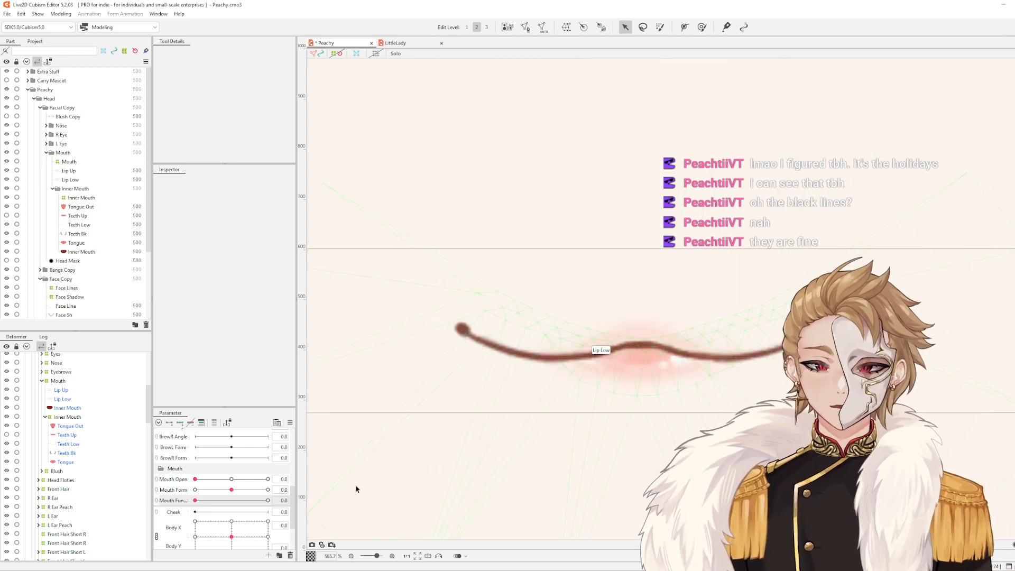
At Mouth Form 0.0 and Mouth Funnel 1.0, copy the Lip Up and Lip Low shapes from Mouth Open 0.0 to Mouth Open 0.5
{"action": "left_click_drag", "start_coordinate": [196, 500], "coordinate": [268, 501]}
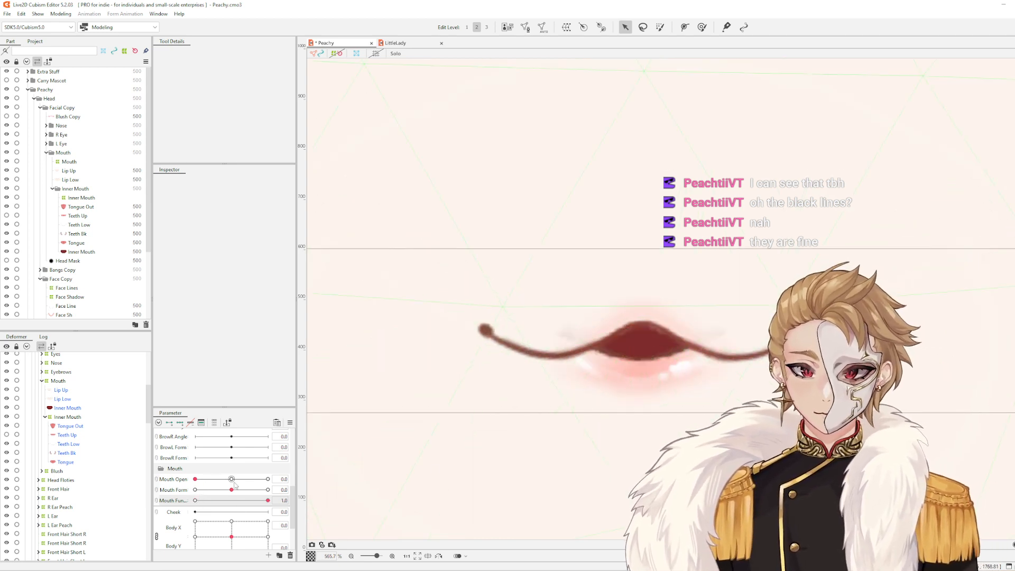
{"action": "left_click_drag", "start_coordinate": [195, 479], "coordinate": [232, 498]}
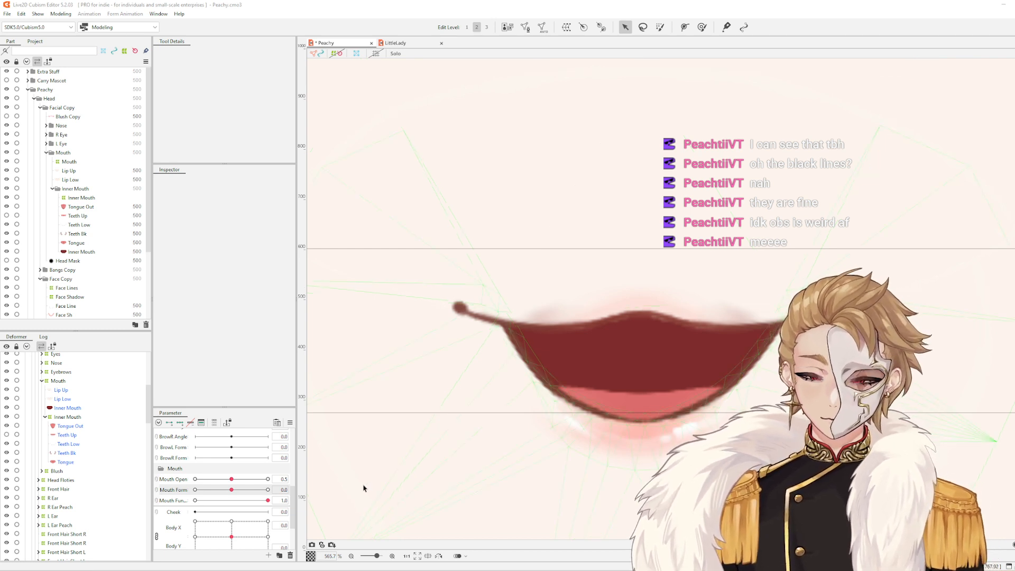
{"action": "left_click_drag", "start_coordinate": [232, 489], "coordinate": [177, 485]}
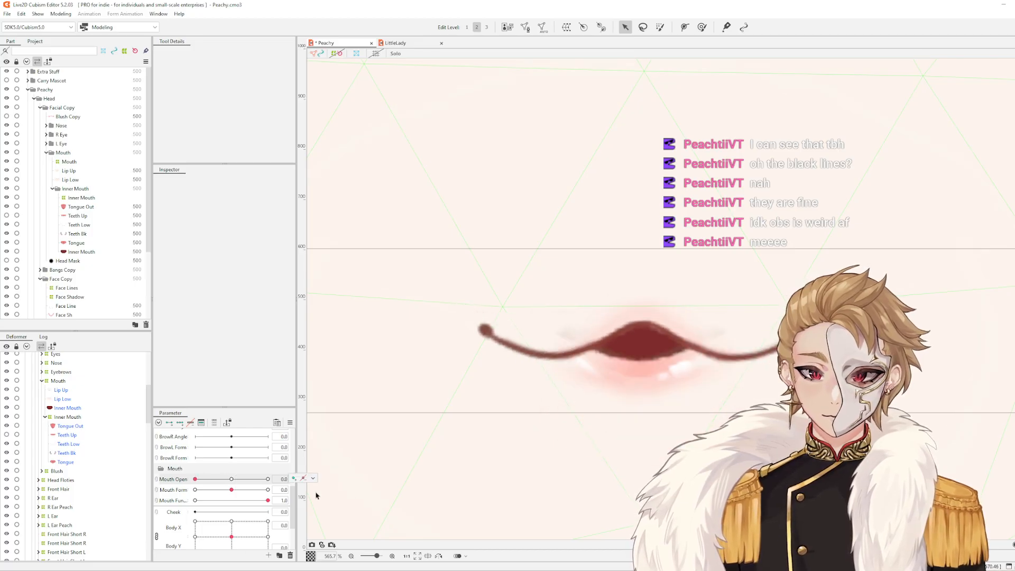
{"action": "left_click", "coordinate": [284, 500]}
{"action": "left_click", "coordinate": [313, 499]}
{"action": "left_click", "coordinate": [323, 508]}
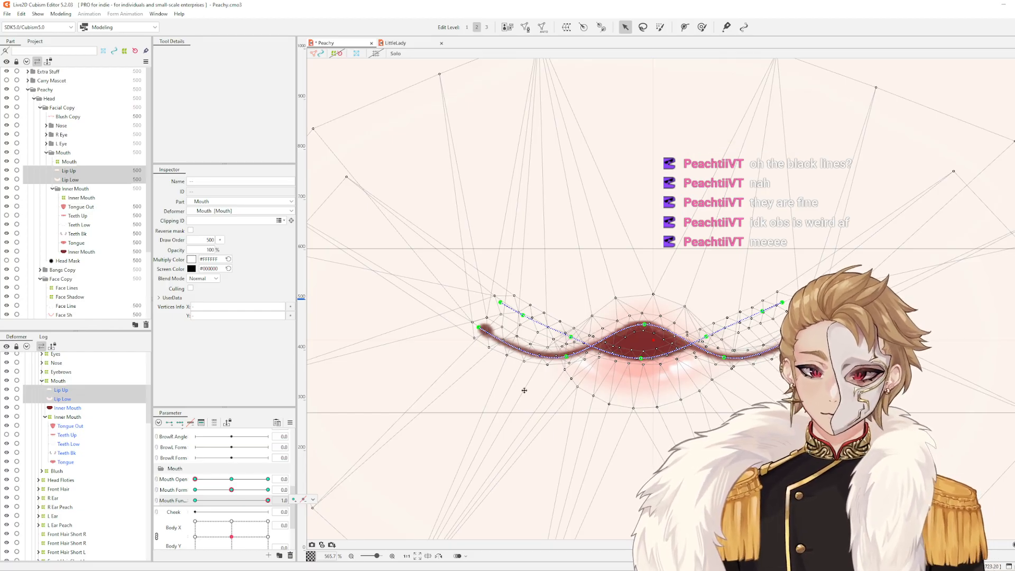
{"action": "left_click_drag", "start_coordinate": [196, 480], "coordinate": [228, 481]}
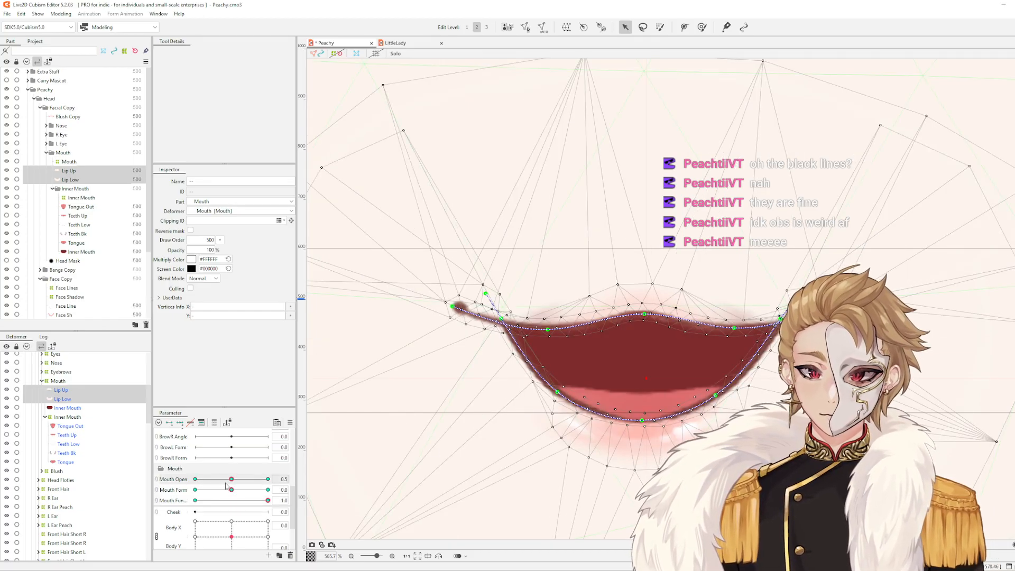
{"action": "key", "text": "ctrl+v"}
Raise the centre and left points of Lip Up's deform path slightly at Mouth Open 0.5 and Mouth Funnel 1.0
{"action": "left_click_drag", "start_coordinate": [701, 349], "coordinate": [668, 367]}
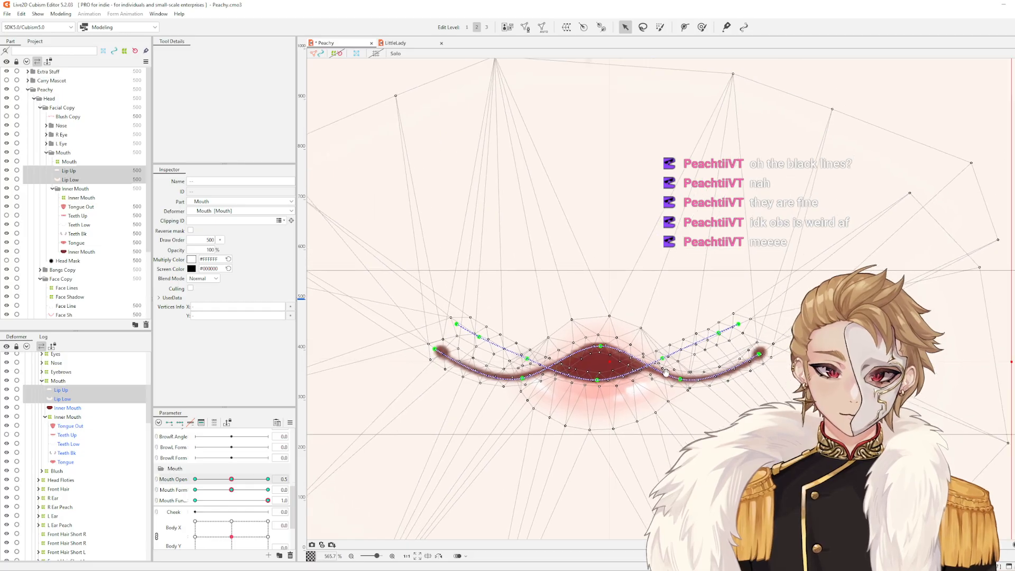
{"action": "scroll", "coordinate": [595, 361], "scroll_direction": "up", "scroll_amount": 2}
{"action": "left_click", "coordinate": [595, 360]}
{"action": "left_click_drag", "start_coordinate": [593, 359], "coordinate": [594, 357]}
{"action": "left_click_drag", "start_coordinate": [484, 406], "coordinate": [483, 402]}
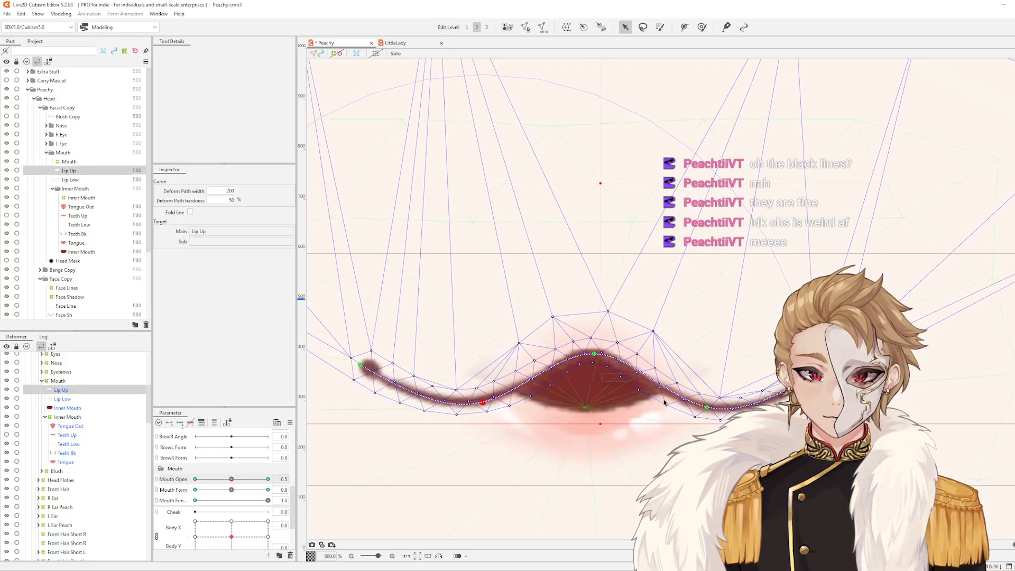
Lower the centre and both inner side points of Lip Low's deform path, and check the shape against the neighbouring mouth keys
{"action": "left_click", "coordinate": [542, 428]}
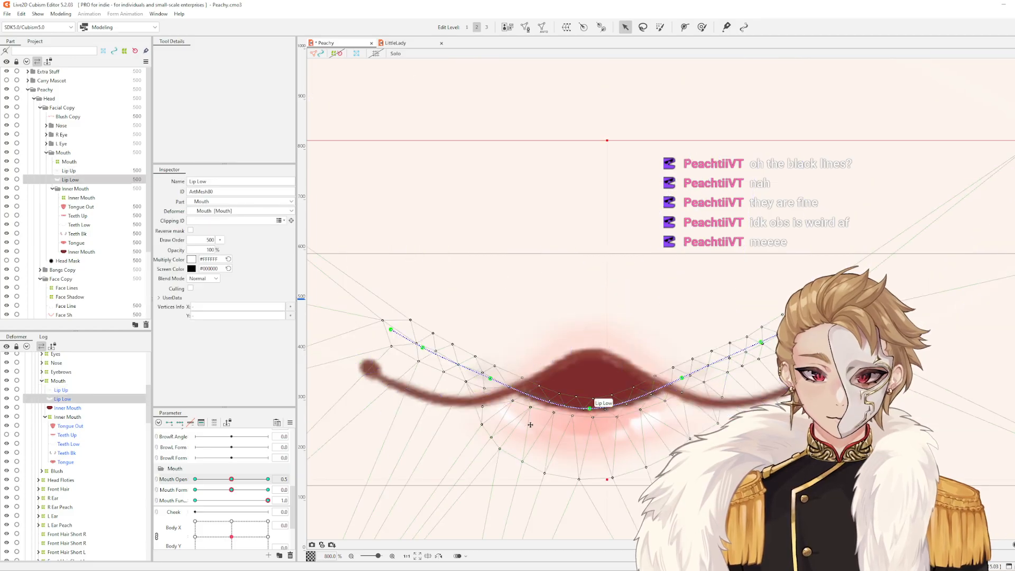
{"action": "left_click_drag", "start_coordinate": [589, 408], "coordinate": [588, 419]}
{"action": "left_click_drag", "start_coordinate": [490, 378], "coordinate": [487, 388]}
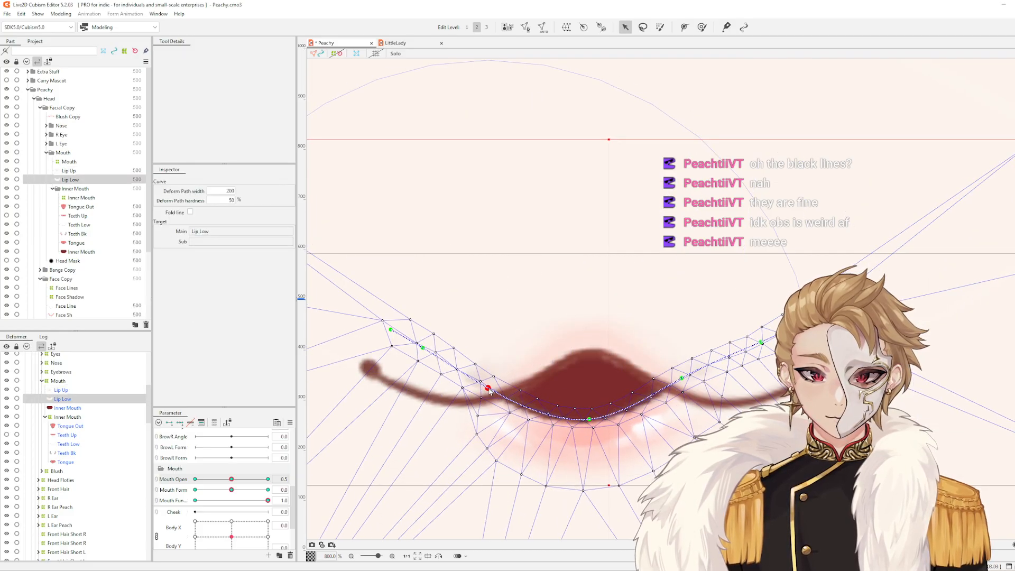
{"action": "left_click_drag", "start_coordinate": [681, 378], "coordinate": [683, 391]}
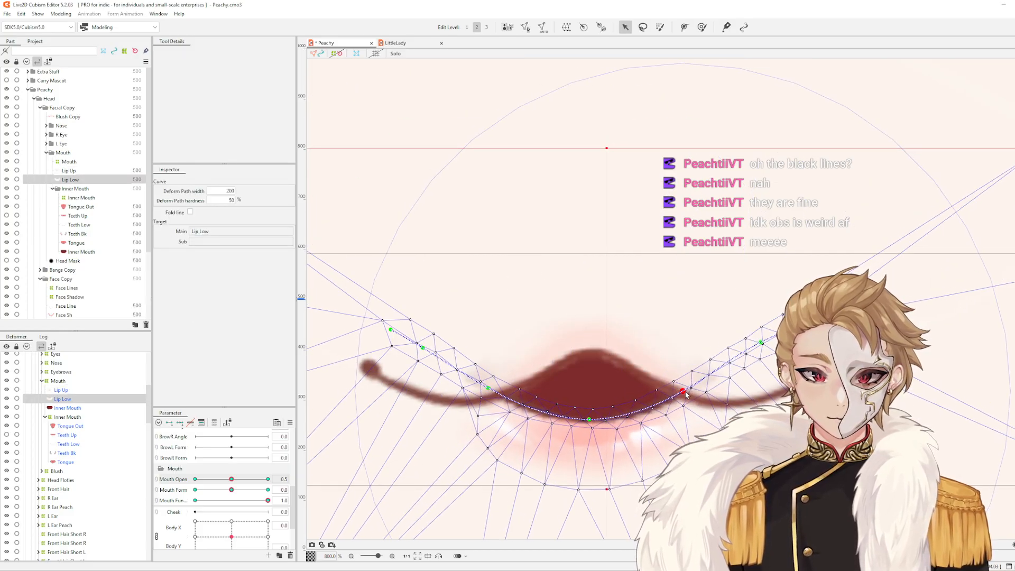
{"action": "left_click_drag", "start_coordinate": [268, 501], "coordinate": [231, 480]}
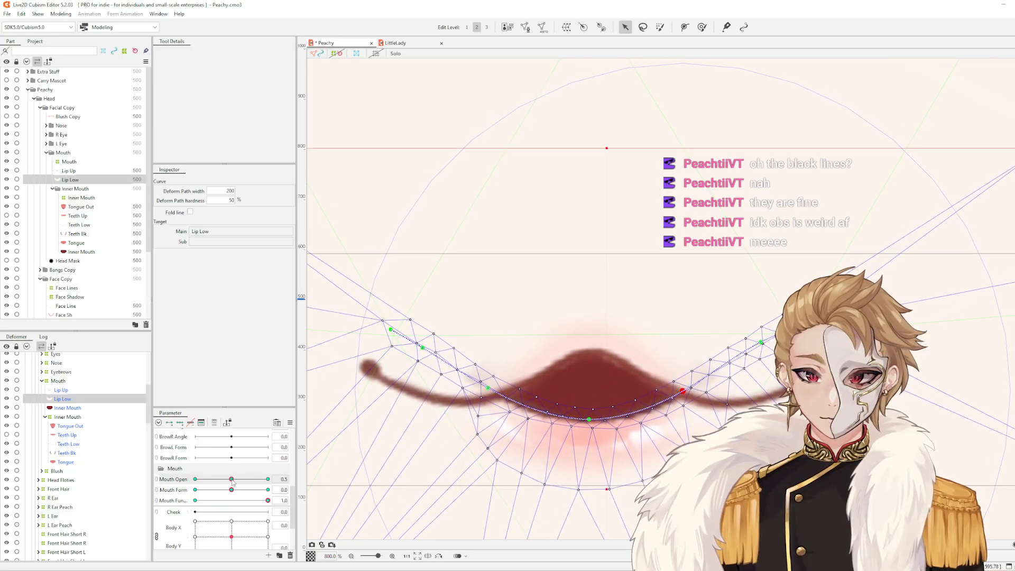
Raise the side points of Lip Up slightly and lower the centre and inner side points of Lip Low a bit further
{"action": "left_click", "coordinate": [543, 401]}
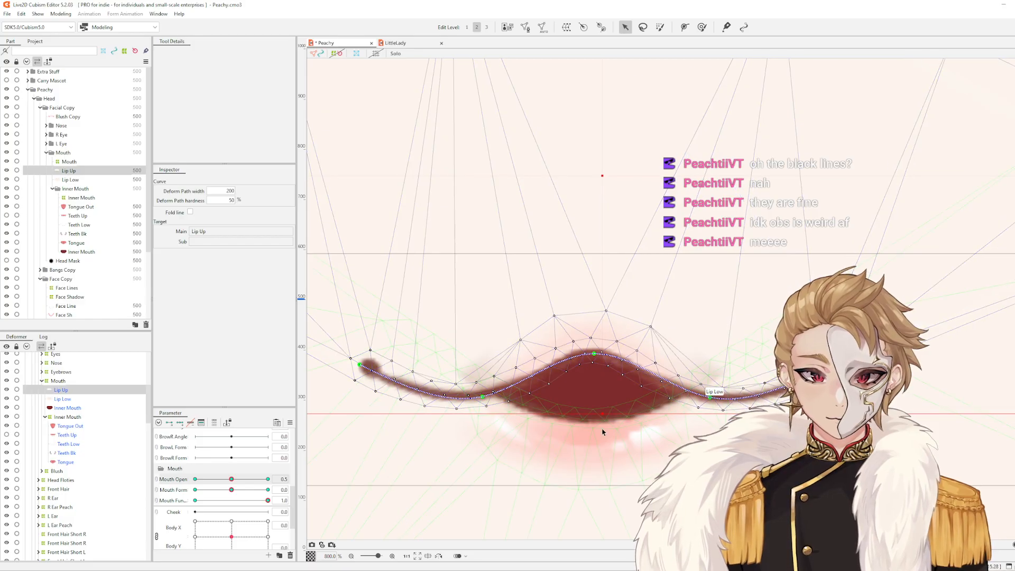
{"action": "left_click", "coordinate": [489, 403]}
{"action": "left_click_drag", "start_coordinate": [590, 420], "coordinate": [595, 432]}
{"action": "left_click_drag", "start_coordinate": [684, 392], "coordinate": [690, 403]}
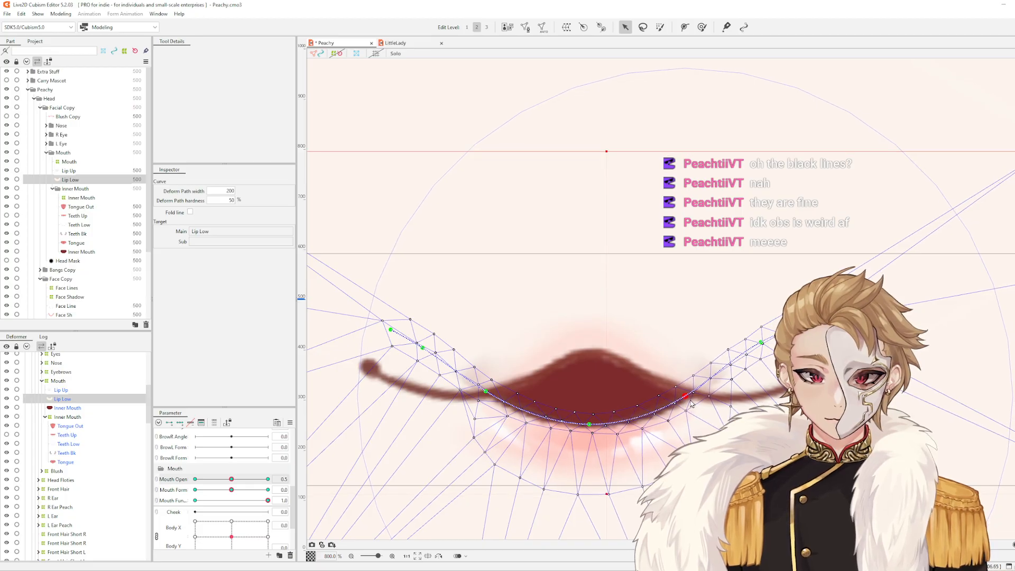
Check the Mouth Funnel shape at Mouth Open 0.5 against the neighbouring mouth keys, with the lips deselected
{"action": "left_click_drag", "start_coordinate": [267, 500], "coordinate": [231, 488]}
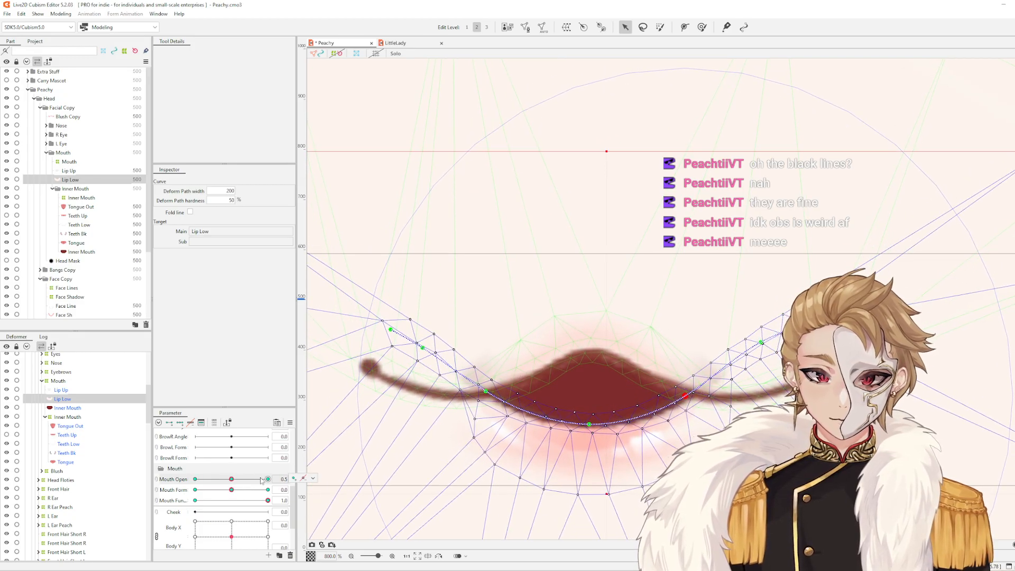
{"action": "scroll", "coordinate": [667, 377], "scroll_direction": "down", "scroll_amount": 2}
{"action": "scroll", "coordinate": [697, 358], "scroll_direction": "up", "scroll_amount": 2}
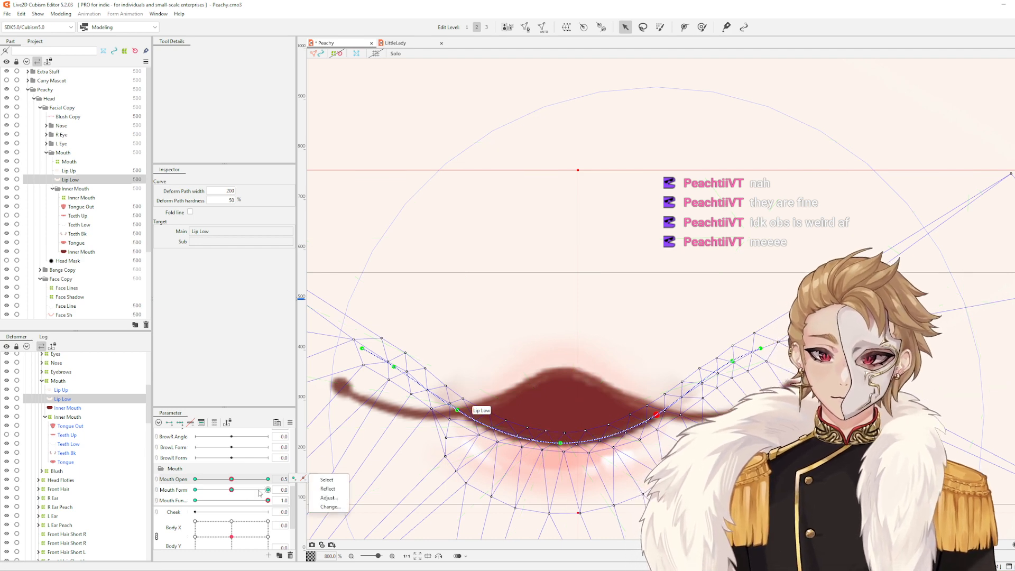
{"action": "scroll", "coordinate": [620, 343], "scroll_direction": "down", "scroll_amount": 3}
{"action": "left_click", "coordinate": [619, 337]}
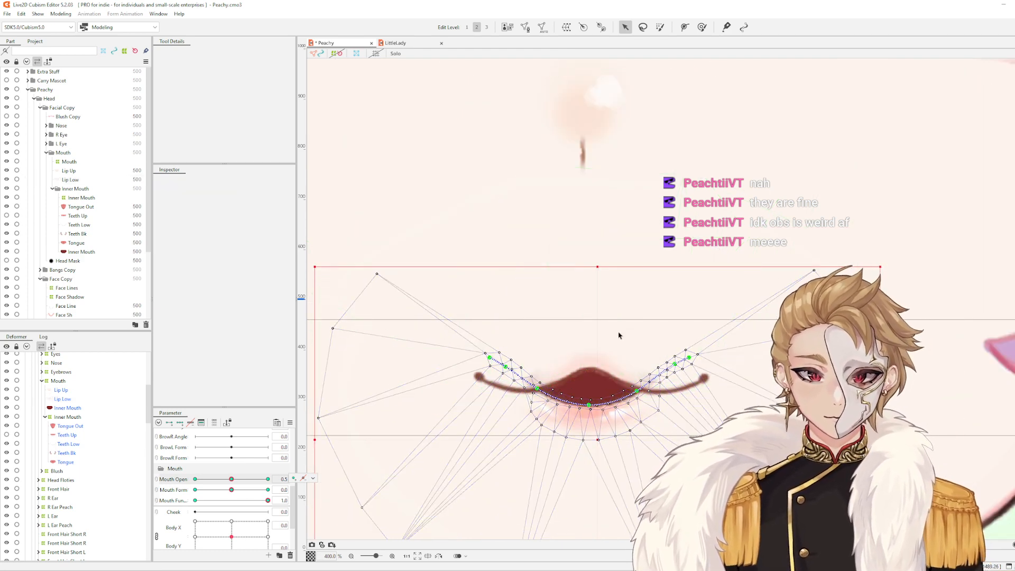
{"action": "left_click_drag", "start_coordinate": [619, 335], "coordinate": [678, 297]}
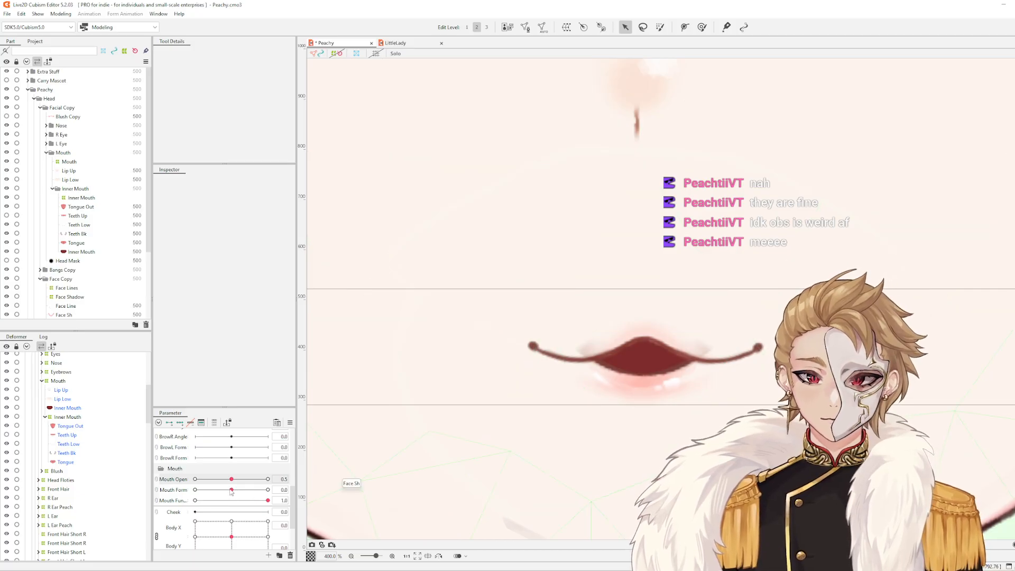
At Mouth Form 1.0 and Mouth Funnel 1.0, copy the Lip Up and Lip Low shapes from Mouth Open 0.0 to Mouth Open 0.5
{"action": "left_click_drag", "start_coordinate": [231, 479], "coordinate": [306, 501]}
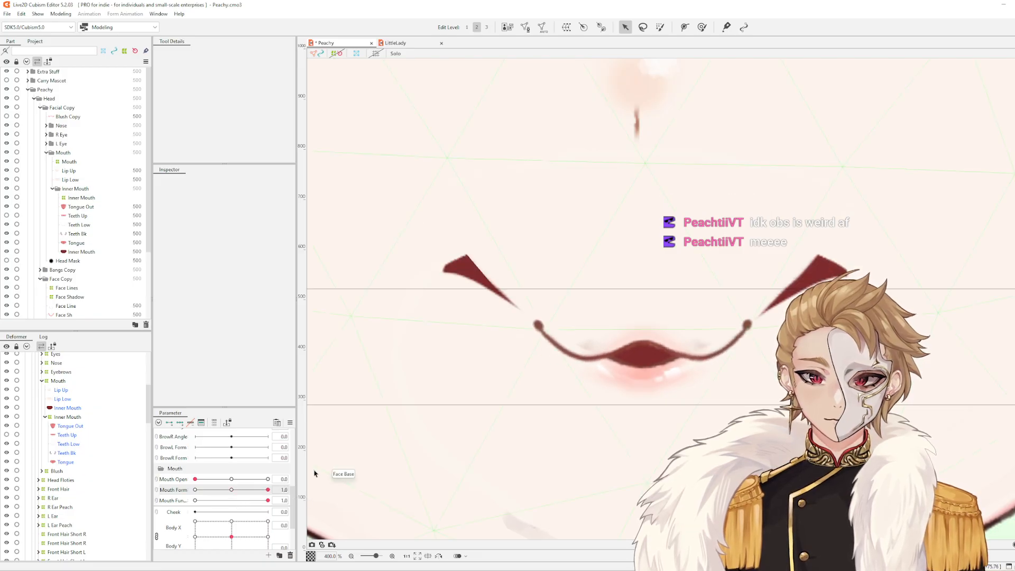
{"action": "right_click", "coordinate": [318, 487]}
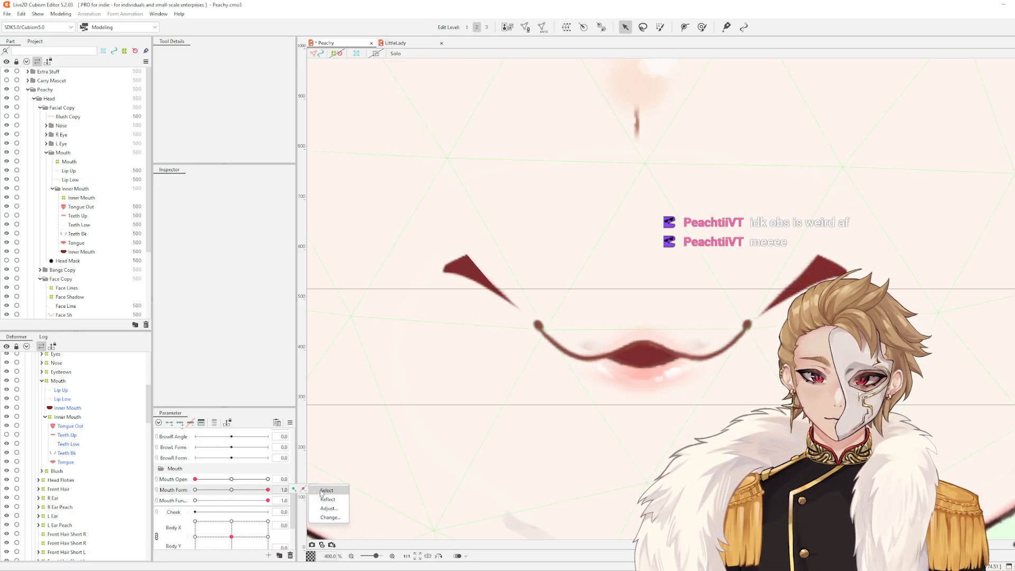
{"action": "left_click", "coordinate": [323, 490]}
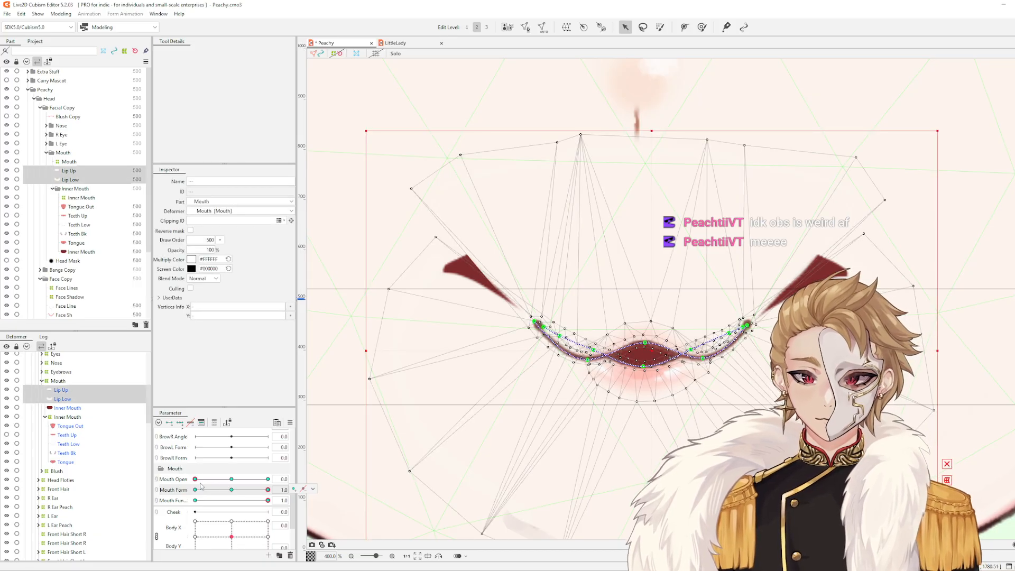
{"action": "left_click_drag", "start_coordinate": [196, 480], "coordinate": [232, 481]}
{"action": "left_click", "coordinate": [644, 385]}
{"action": "left_click", "coordinate": [313, 478]}
{"action": "left_click", "coordinate": [232, 479]}
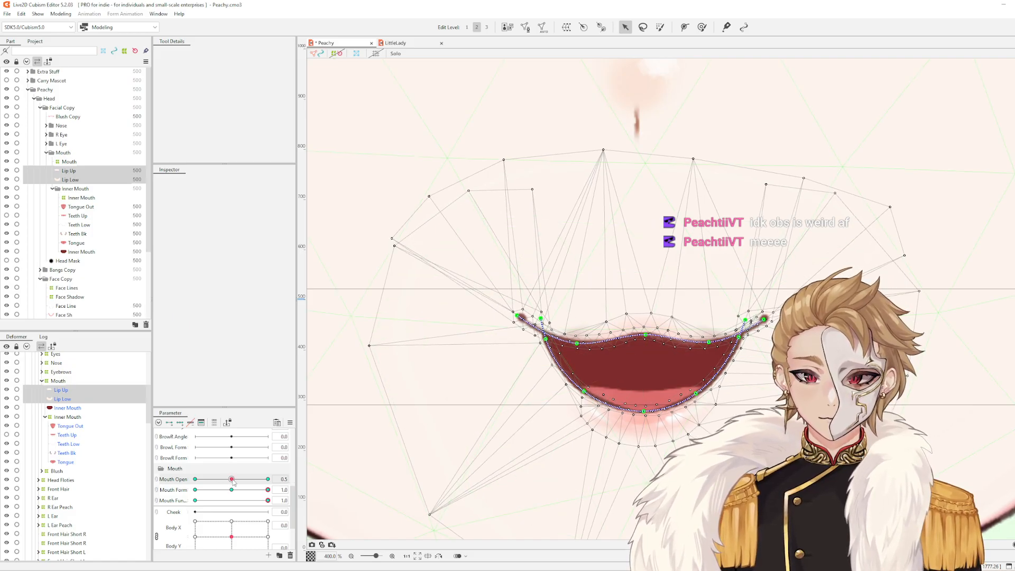
{"action": "left_click_drag", "start_coordinate": [232, 480], "coordinate": [231, 480]}
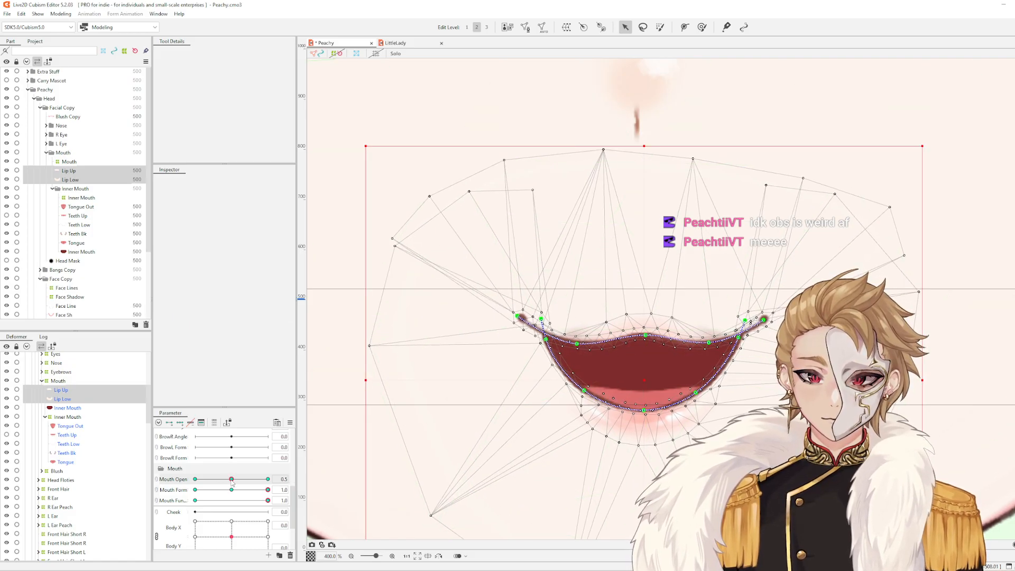
{"action": "key", "text": "ctrl+v"}
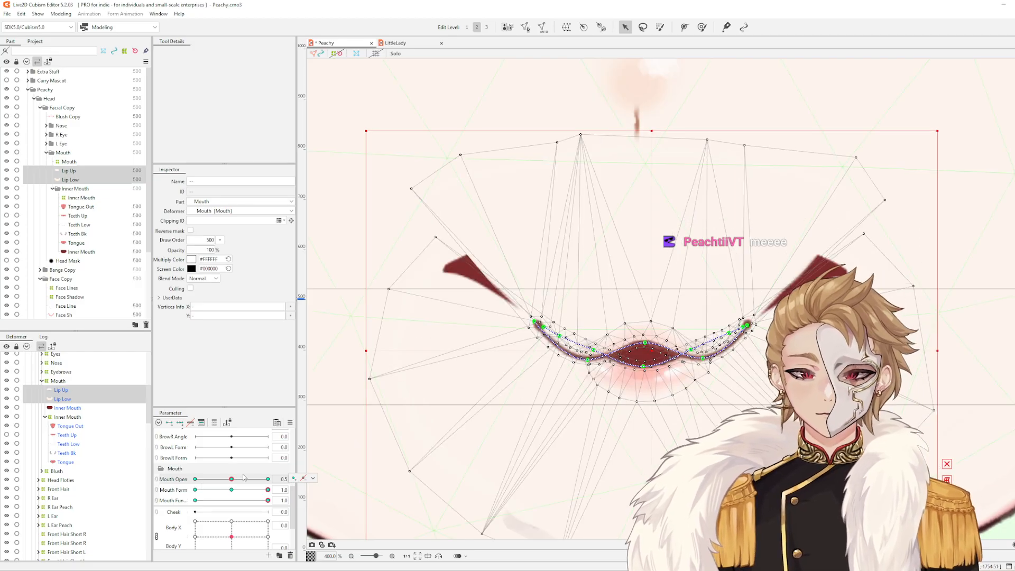
{"action": "left_click_drag", "start_coordinate": [231, 479], "coordinate": [193, 483]}
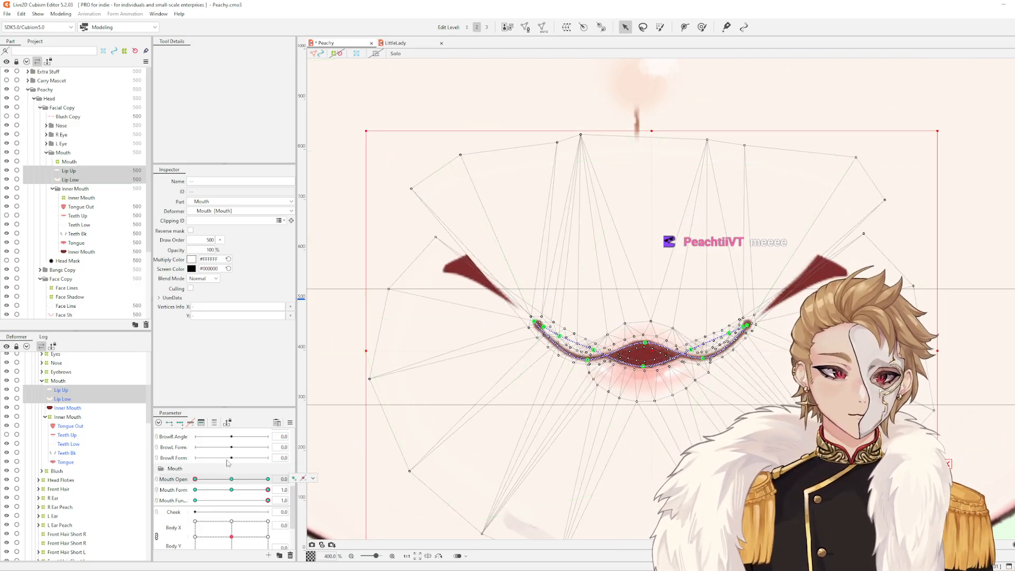
{"action": "left_click_drag", "start_coordinate": [198, 483], "coordinate": [223, 482]}
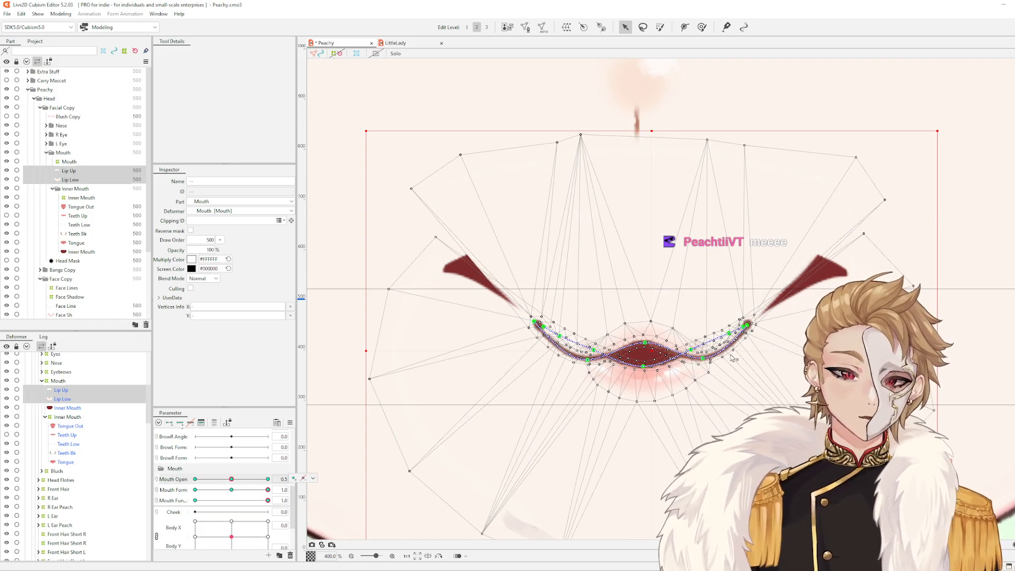
{"action": "mouse_move", "coordinate": [232, 480]}
{"action": "left_mouse_down"}
{"action": "mouse_move", "coordinate": [202, 485]}
{"action": "mouse_move", "coordinate": [232, 478]}
{"action": "left_mouse_up"}
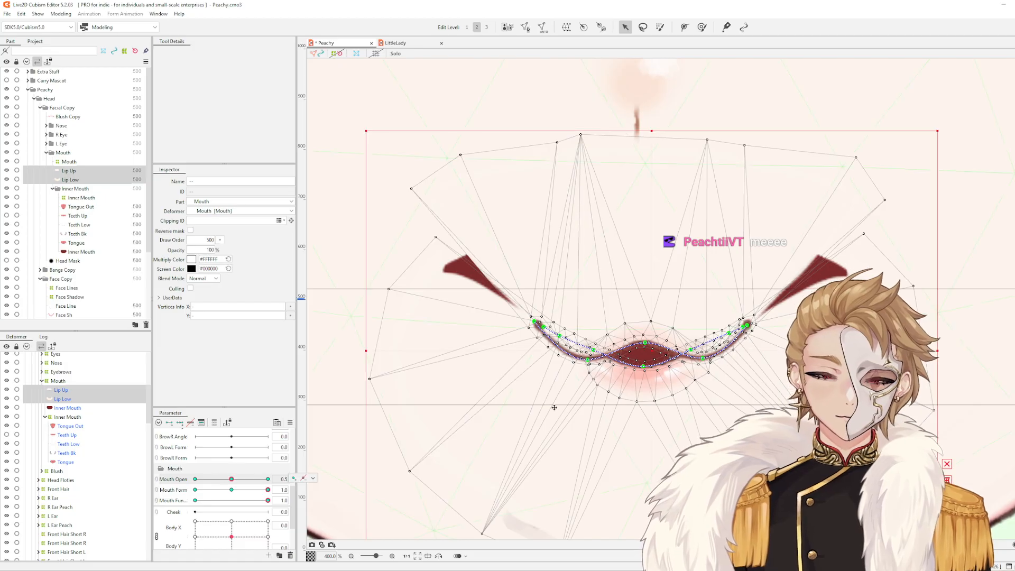
Raise the centre and both side points of Lip Up's deform path slightly at Mouth Open 0.5 and Mouth Form 1.0
{"action": "scroll", "coordinate": [706, 335], "scroll_direction": "up", "scroll_amount": 4}
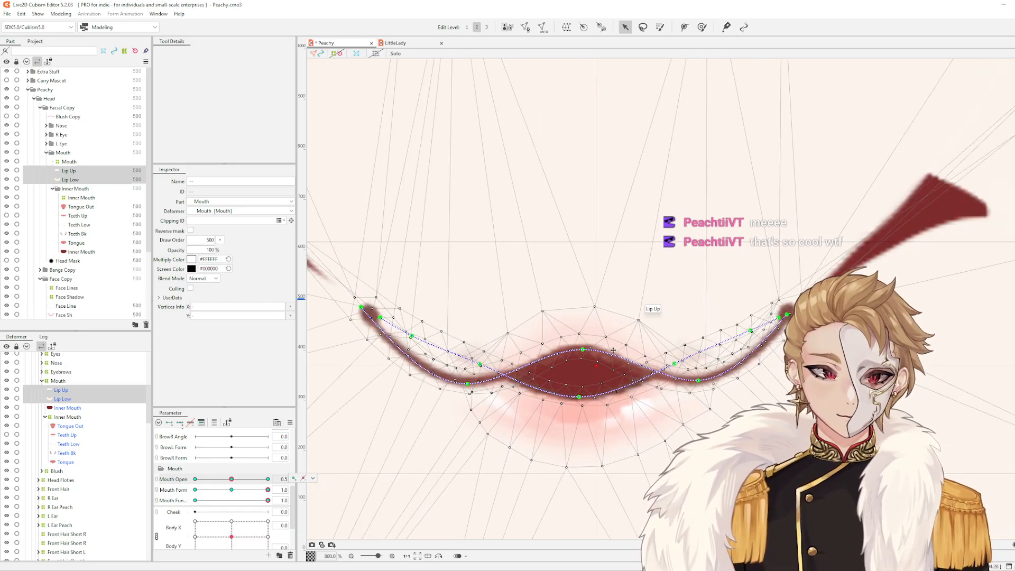
{"action": "scroll", "coordinate": [632, 358], "scroll_direction": "down", "scroll_amount": 2}
{"action": "left_click", "coordinate": [630, 354]}
{"action": "left_click", "coordinate": [597, 352]}
{"action": "scroll", "coordinate": [596, 352], "scroll_direction": "up", "scroll_amount": 1}
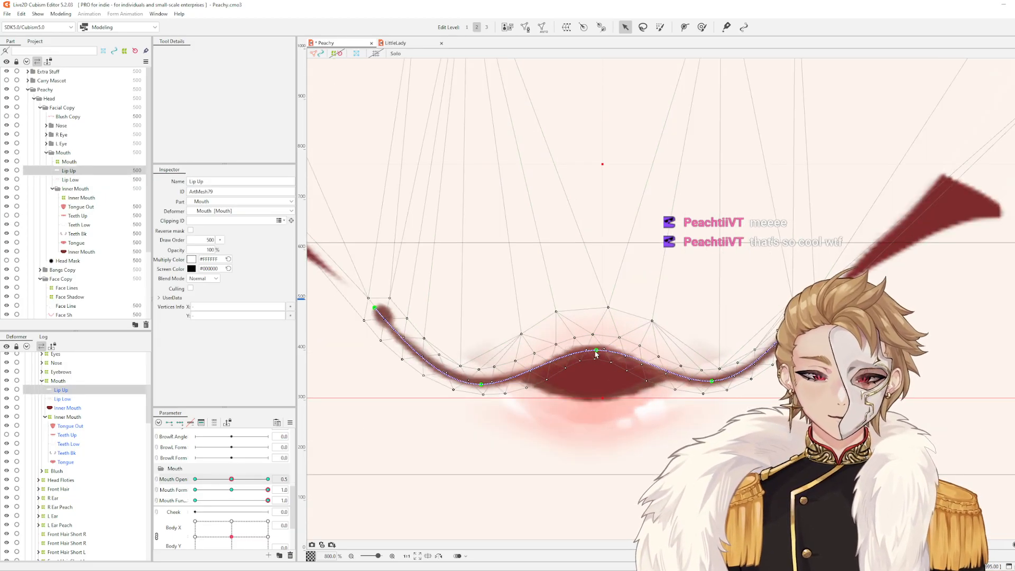
{"action": "left_click_drag", "start_coordinate": [597, 351], "coordinate": [596, 342]}
{"action": "left_click_drag", "start_coordinate": [481, 385], "coordinate": [481, 378]}
{"action": "left_click_drag", "start_coordinate": [712, 380], "coordinate": [713, 372]}
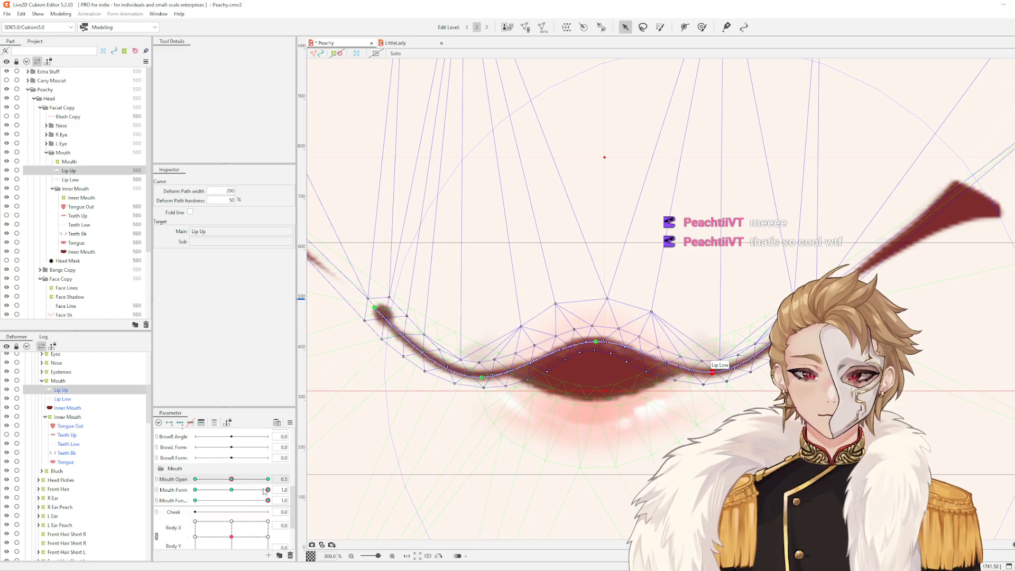
Lower the centre and both inner side points of Lip Low's deform path at Mouth Form 1.0 and Mouth Funnel 1.0
{"action": "left_click_drag", "start_coordinate": [268, 490], "coordinate": [270, 516]}
{"action": "left_click", "coordinate": [600, 410]}
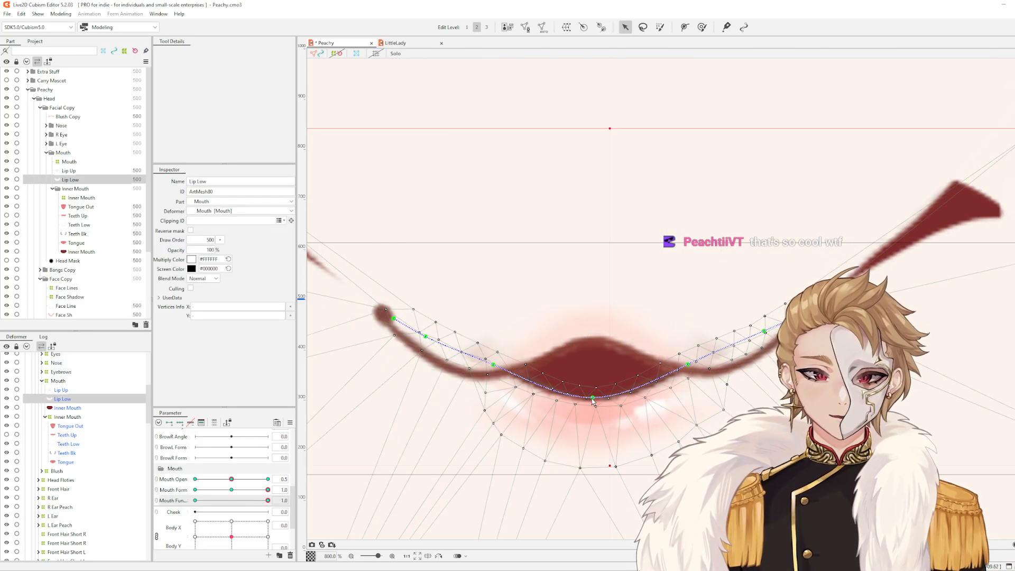
{"action": "left_click", "coordinate": [590, 410]}
{"action": "left_click_drag", "start_coordinate": [493, 364], "coordinate": [492, 373]}
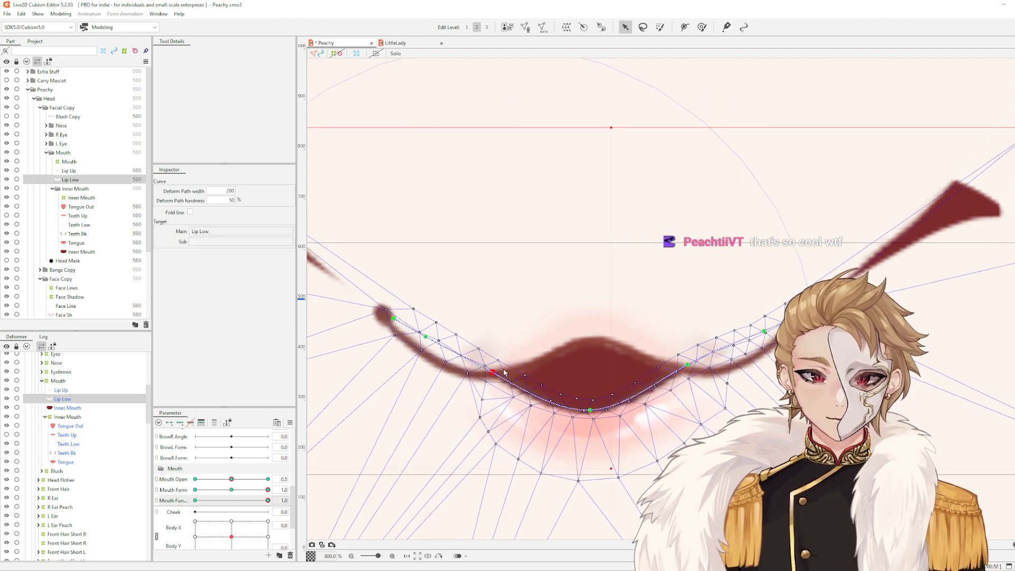
{"action": "left_click_drag", "start_coordinate": [686, 364], "coordinate": [693, 372]}
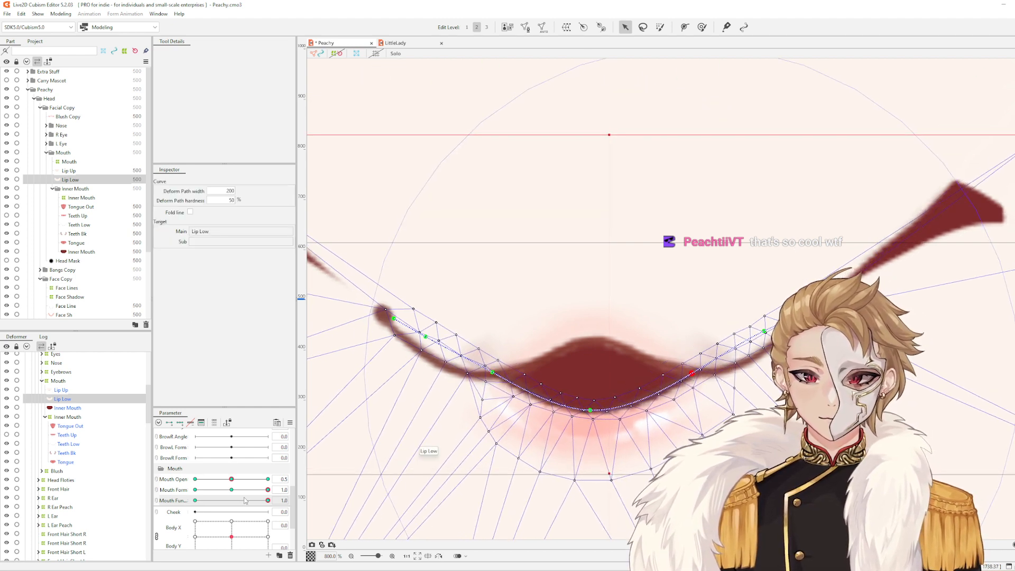
Check the half-open mouth at Mouth Form -1.0 with Mouth Funnel at 1.0 and at 0.0
{"action": "left_click_drag", "start_coordinate": [268, 489], "coordinate": [178, 512]}
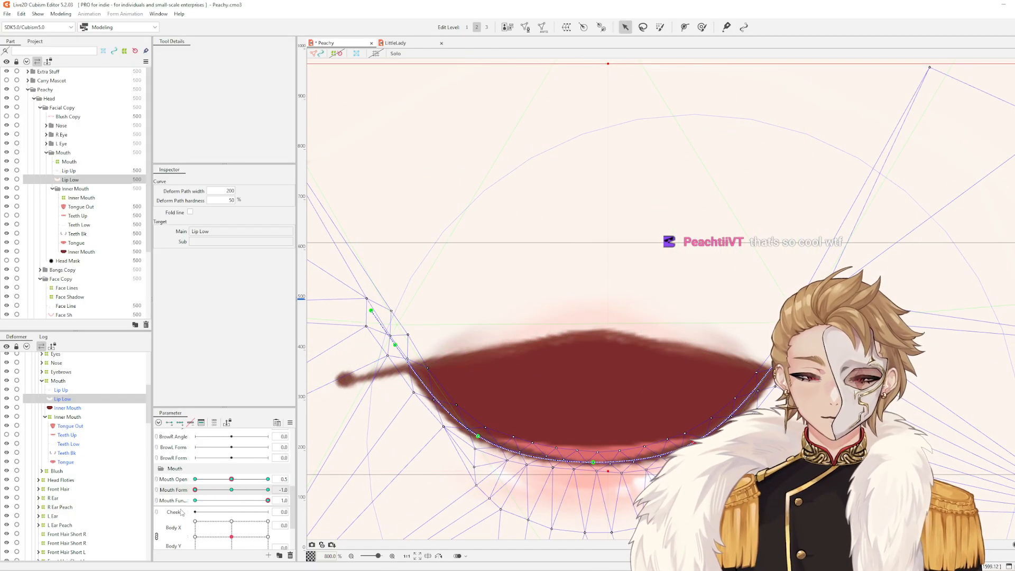
{"action": "left_click_drag", "start_coordinate": [267, 500], "coordinate": [187, 507]}
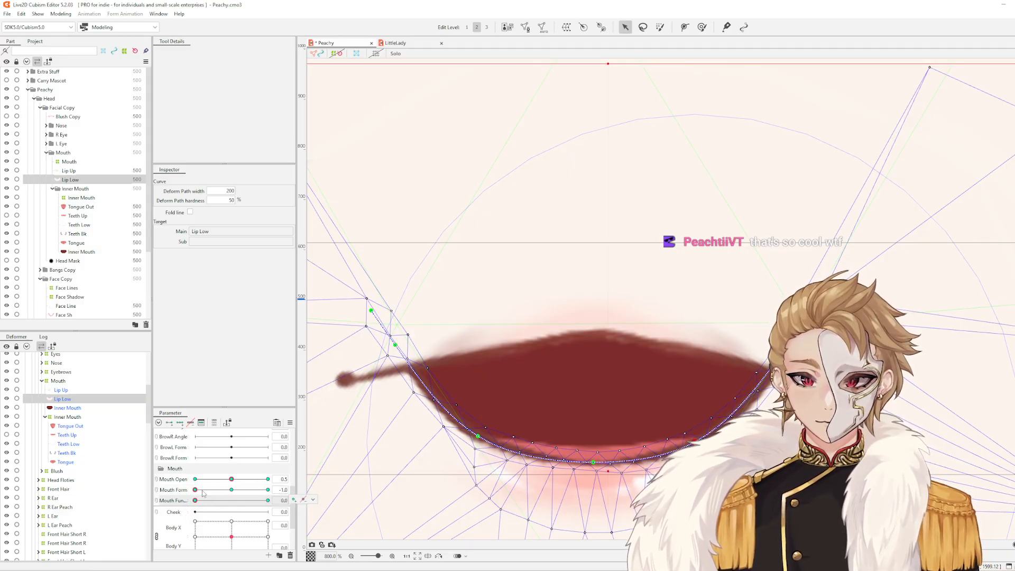
{"action": "scroll", "coordinate": [566, 396], "scroll_direction": "down", "scroll_amount": 4}
{"action": "scroll", "coordinate": [570, 391], "scroll_direction": "up", "scroll_amount": 3}
{"action": "left_click", "coordinate": [570, 390]}
{"action": "scroll", "coordinate": [570, 390], "scroll_direction": "down", "scroll_amount": 3}
{"action": "scroll", "coordinate": [566, 382], "scroll_direction": "up", "scroll_amount": 2}
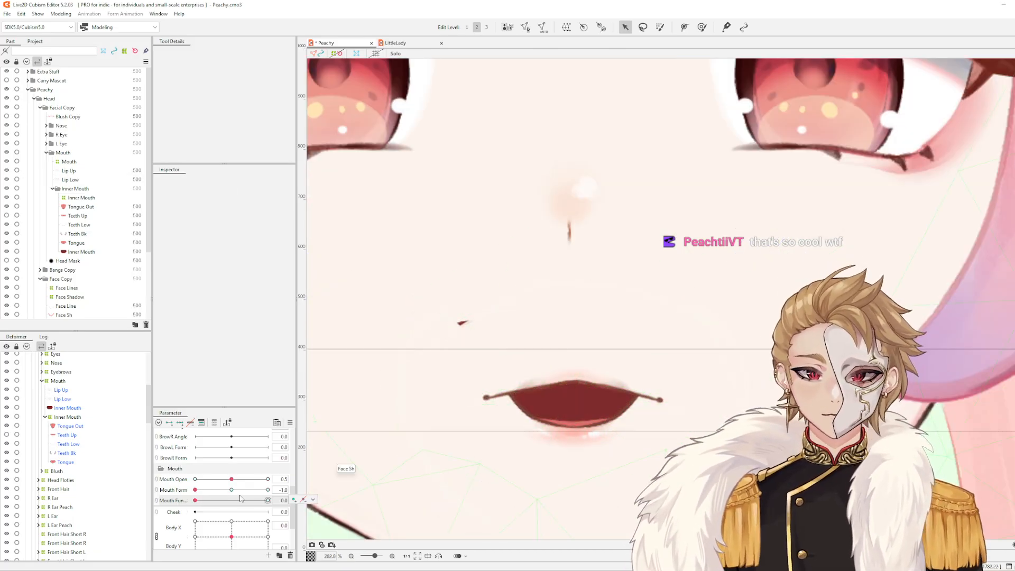
At Mouth Form -1.0 and Mouth Funnel 1.0, copy the Lip Up and Lip Low shapes from Mouth Open 0.0 to Mouth Open 0.5
{"action": "left_click_drag", "start_coordinate": [232, 480], "coordinate": [268, 500]}
{"action": "scroll", "coordinate": [596, 389], "scroll_direction": "up", "scroll_amount": 6}
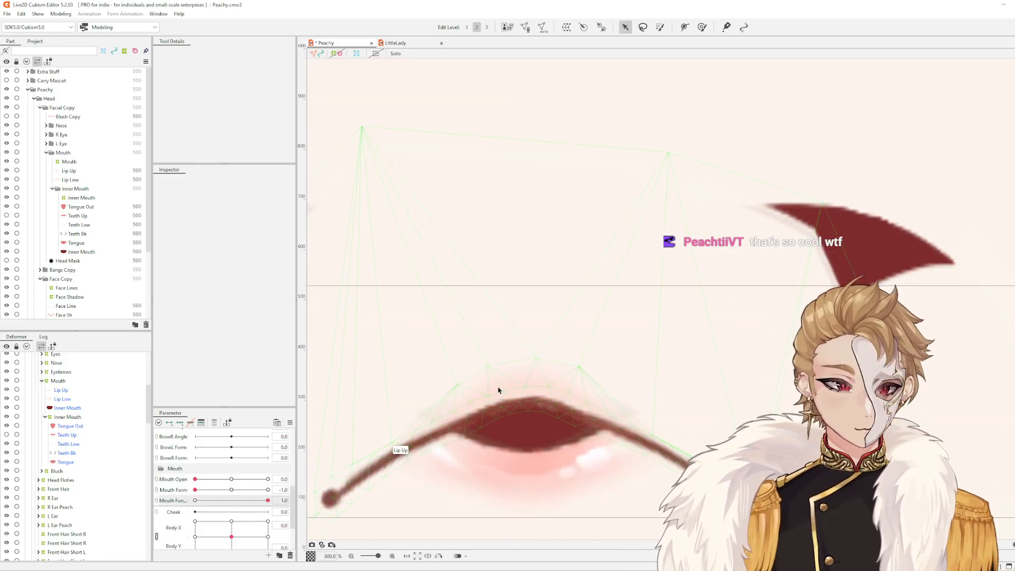
{"action": "left_click", "coordinate": [312, 499]}
{"action": "left_click", "coordinate": [323, 506]}
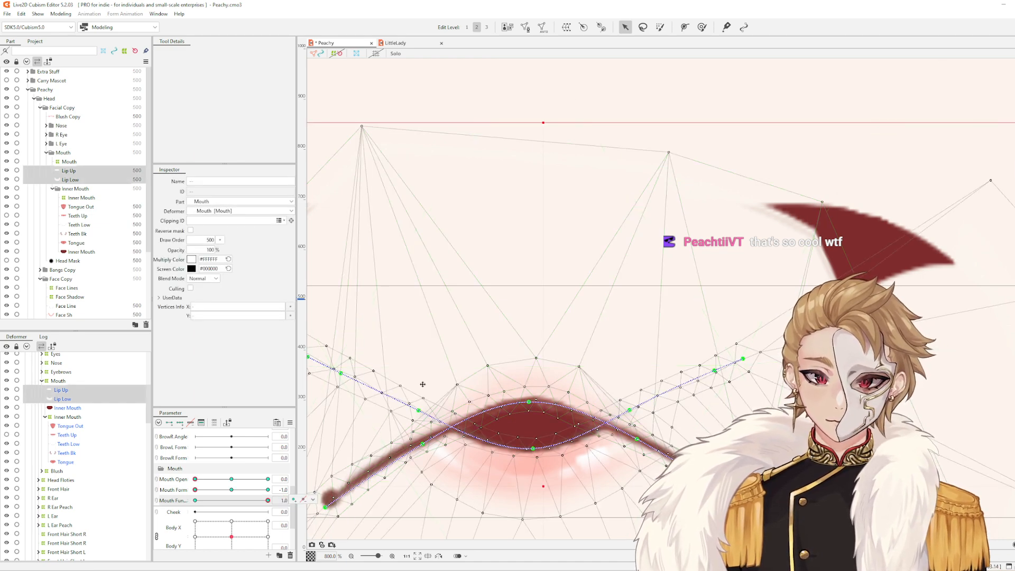
{"action": "left_click_drag", "start_coordinate": [478, 377], "coordinate": [623, 336]}
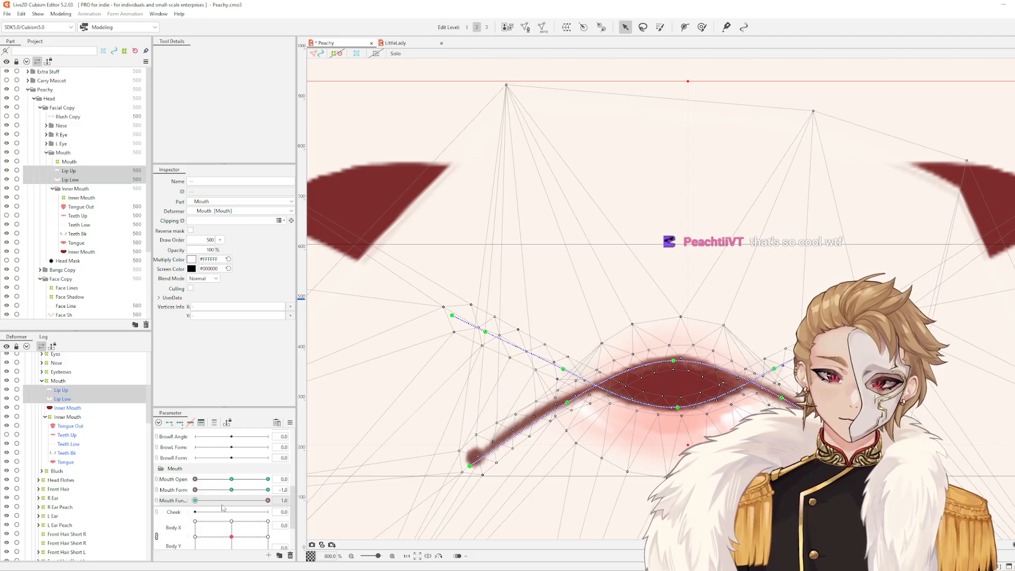
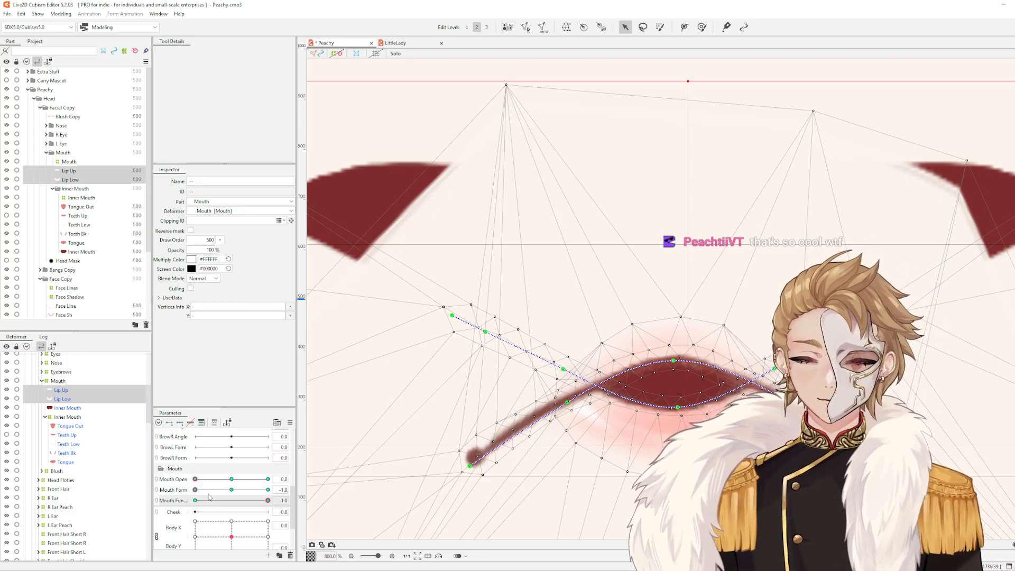
{"action": "left_click_drag", "start_coordinate": [195, 490], "coordinate": [164, 511]}
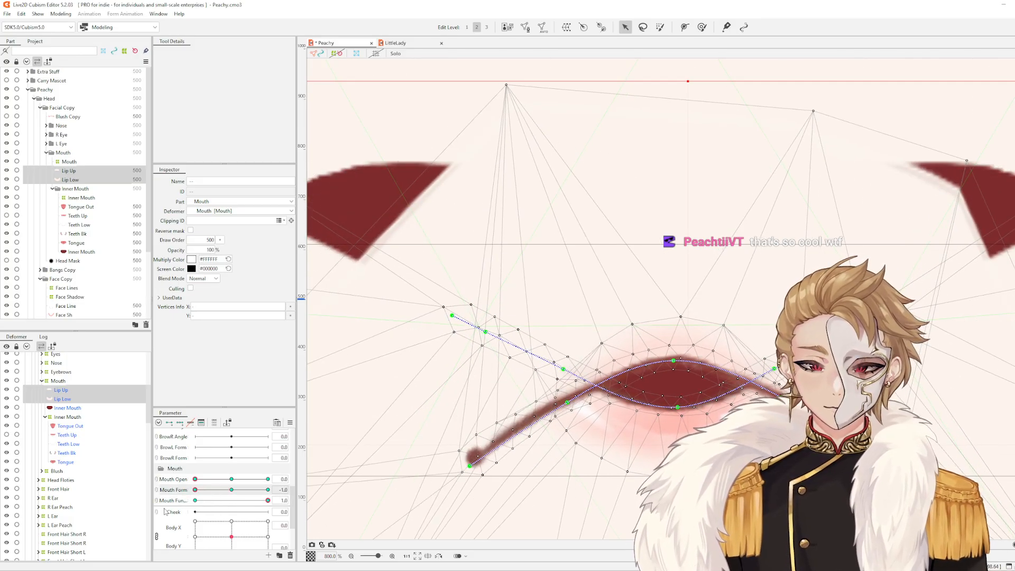
{"action": "scroll", "coordinate": [706, 383], "scroll_direction": "down", "scroll_amount": 2}
{"action": "scroll", "coordinate": [706, 376], "scroll_direction": "up", "scroll_amount": 2}
{"action": "left_click_drag", "start_coordinate": [770, 412], "coordinate": [761, 396]}
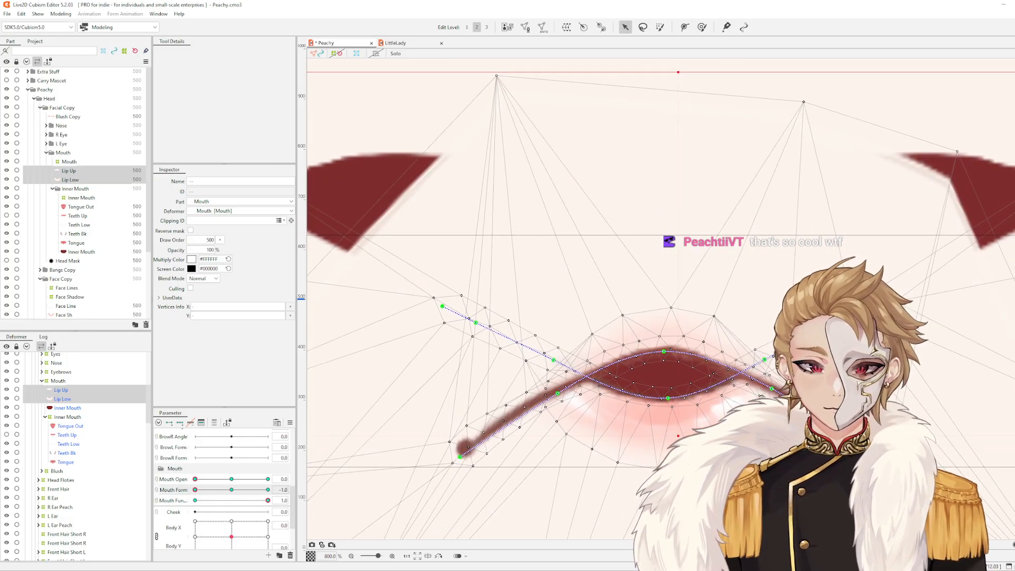
{"action": "left_click_drag", "start_coordinate": [199, 481], "coordinate": [232, 482]}
{"action": "key", "text": "ctrl+v"}
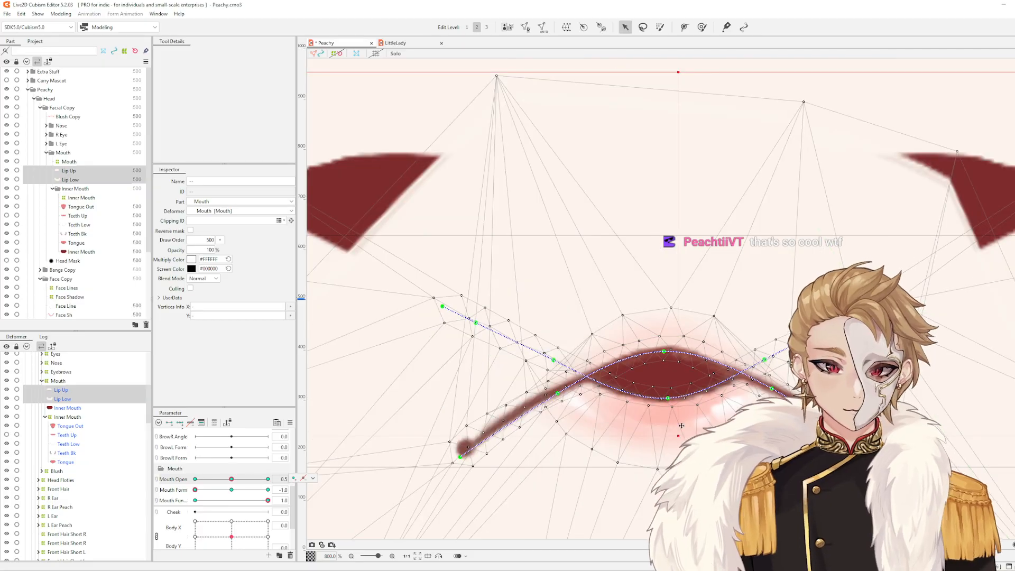
Raise the centre and both side points of Lip Up's deform path slightly at Mouth Open 0.5 and Mouth Form -1.0
{"action": "left_click", "coordinate": [670, 355]}
{"action": "left_click_drag", "start_coordinate": [665, 354], "coordinate": [656, 353]}
{"action": "left_click_drag", "start_coordinate": [561, 398], "coordinate": [559, 392]}
{"action": "left_click_drag", "start_coordinate": [771, 389], "coordinate": [772, 385]}
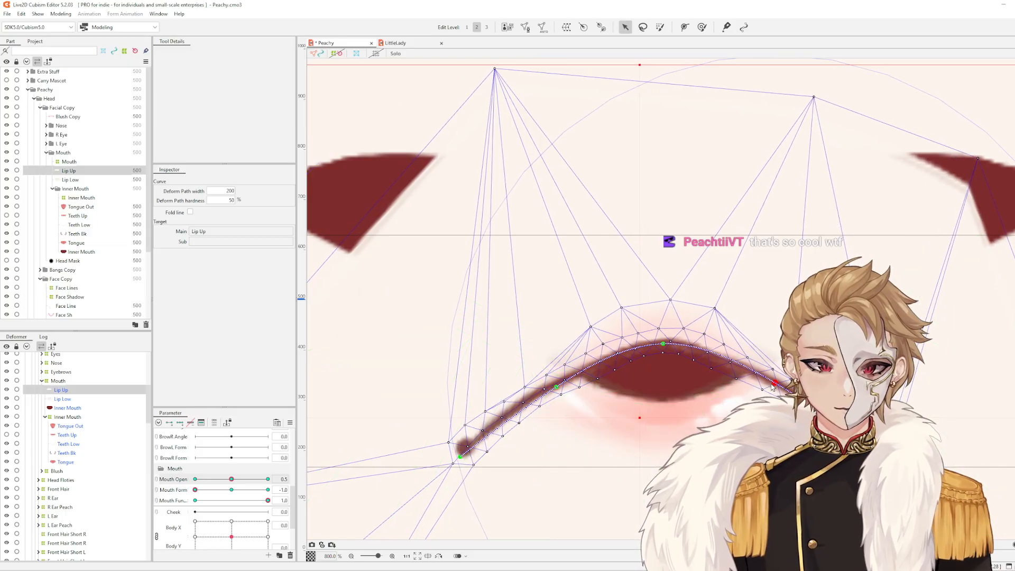
Lower the centre and both inner side points of Lip Low at Mouth Form -1.0, and check the mouth shape with the lips deselected
{"action": "left_click", "coordinate": [659, 414]}
{"action": "left_click_drag", "start_coordinate": [668, 402], "coordinate": [670, 410]}
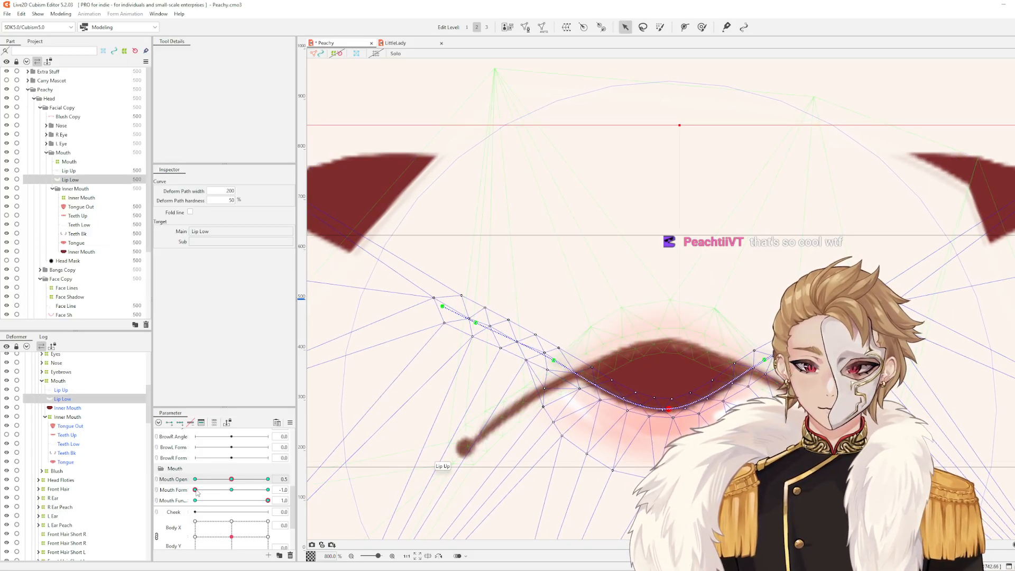
{"action": "left_click_drag", "start_coordinate": [765, 360], "coordinate": [764, 364]}
{"action": "left_click_drag", "start_coordinate": [559, 366], "coordinate": [554, 363]}
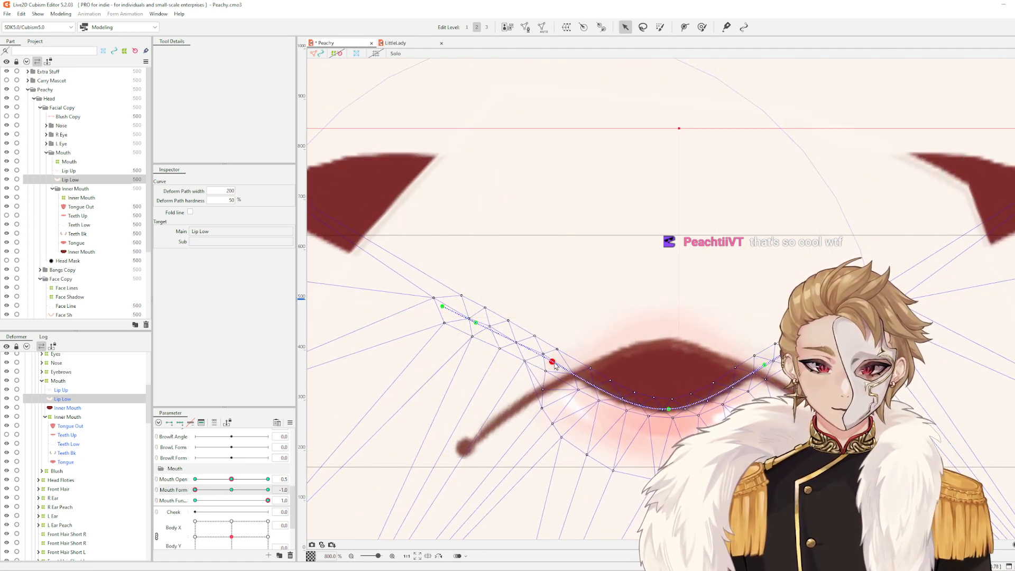
{"action": "left_click", "coordinate": [765, 365]}
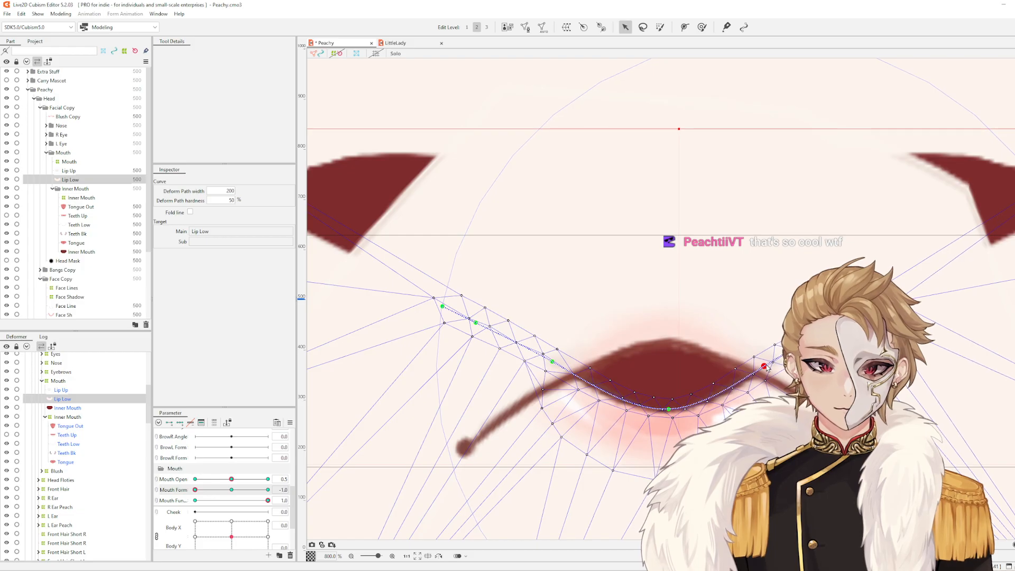
{"action": "left_click", "coordinate": [712, 369]}
{"action": "scroll", "coordinate": [714, 368], "scroll_direction": "up", "scroll_amount": 2}
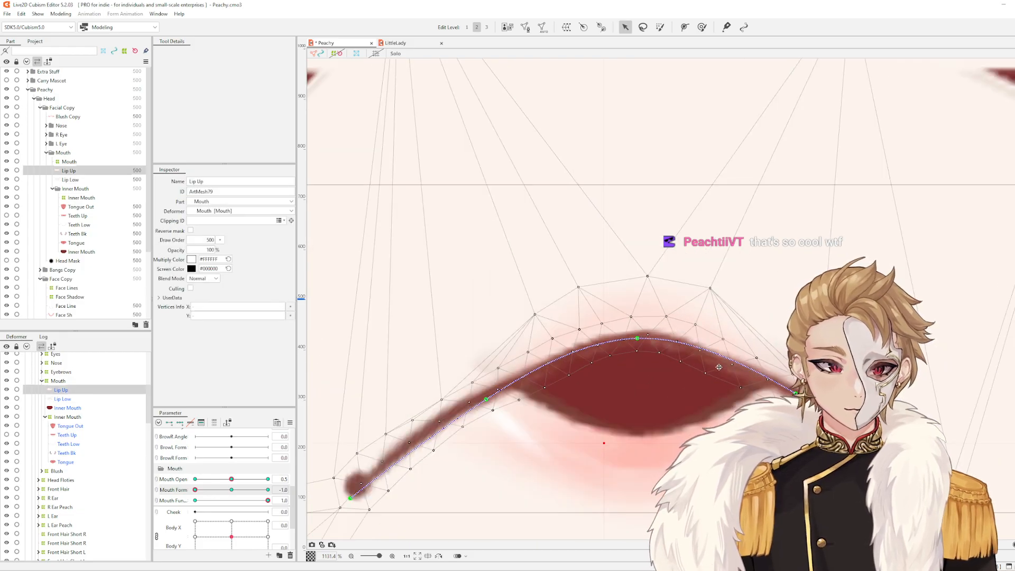
{"action": "scroll", "coordinate": [587, 324], "scroll_direction": "down", "scroll_amount": 2}
{"action": "left_click", "coordinate": [677, 363]}
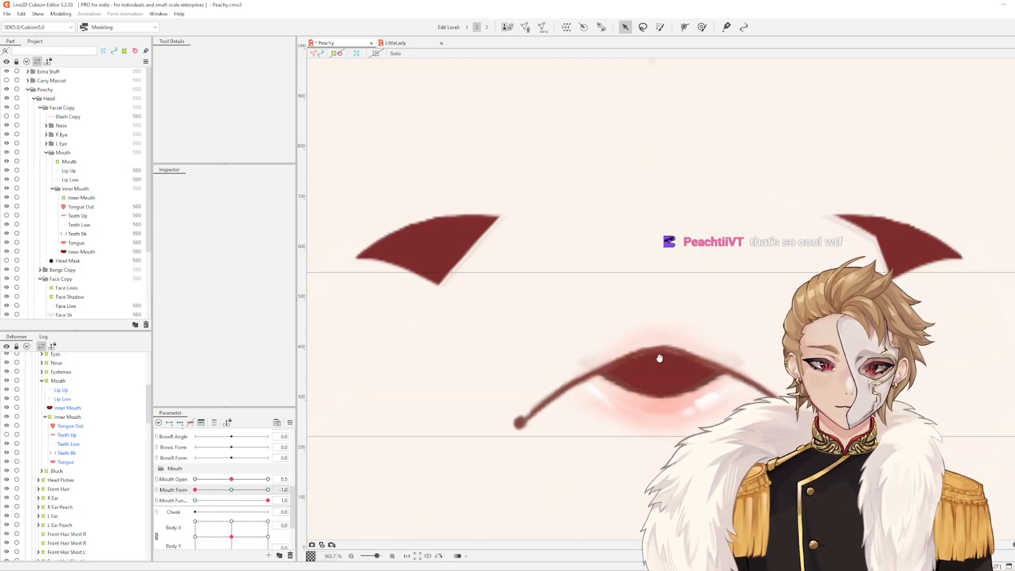
Raise the centre point of Lip Up's deform path slightly at Mouth Open 0.5, Mouth Form -1.0 and Mouth Funnel 1.0
{"action": "left_click_drag", "start_coordinate": [256, 501], "coordinate": [308, 509]}
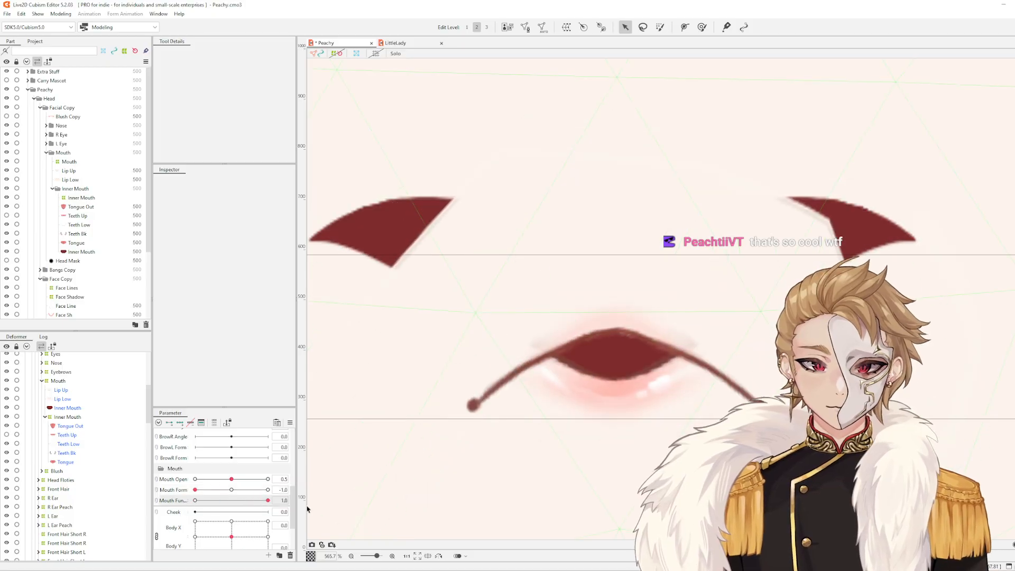
{"action": "mouse_move", "coordinate": [201, 494]}
{"action": "left_mouse_down"}
{"action": "mouse_move", "coordinate": [217, 491]}
{"action": "mouse_move", "coordinate": [182, 497]}
{"action": "mouse_move", "coordinate": [213, 487]}
{"action": "mouse_move", "coordinate": [195, 489]}
{"action": "left_mouse_up"}
{"action": "scroll", "coordinate": [611, 335], "scroll_direction": "up", "scroll_amount": 2}
{"action": "left_click", "coordinate": [593, 345]}
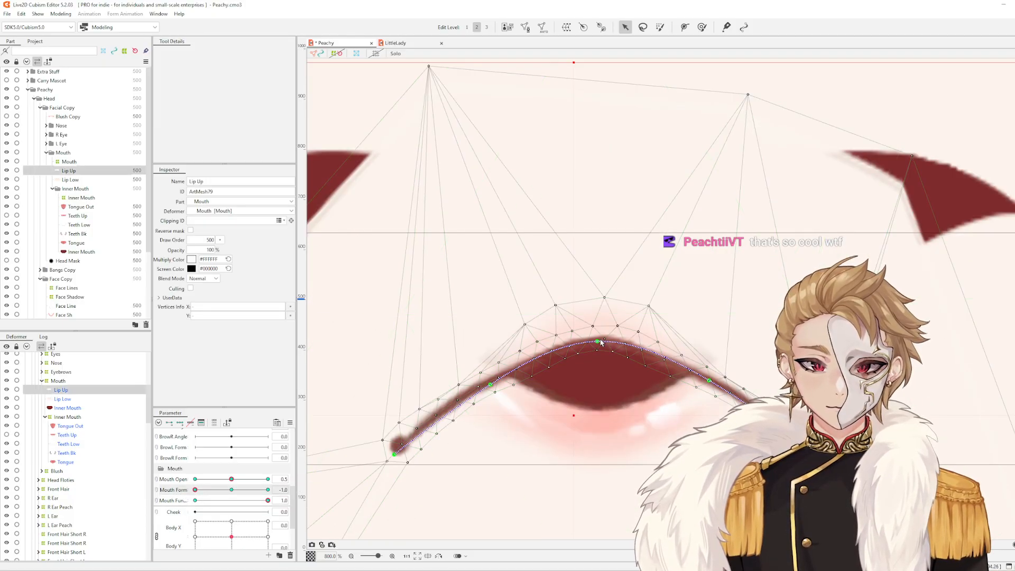
{"action": "scroll", "coordinate": [564, 353], "scroll_direction": "up", "scroll_amount": 1}
{"action": "key", "text": "b"}
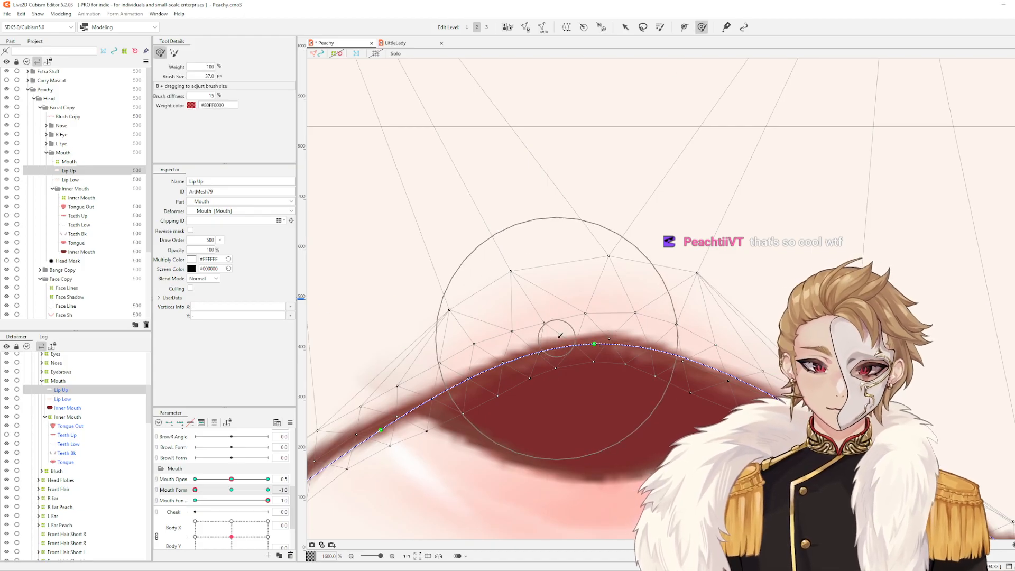
{"action": "left_click_drag", "start_coordinate": [594, 344], "coordinate": [598, 342]}
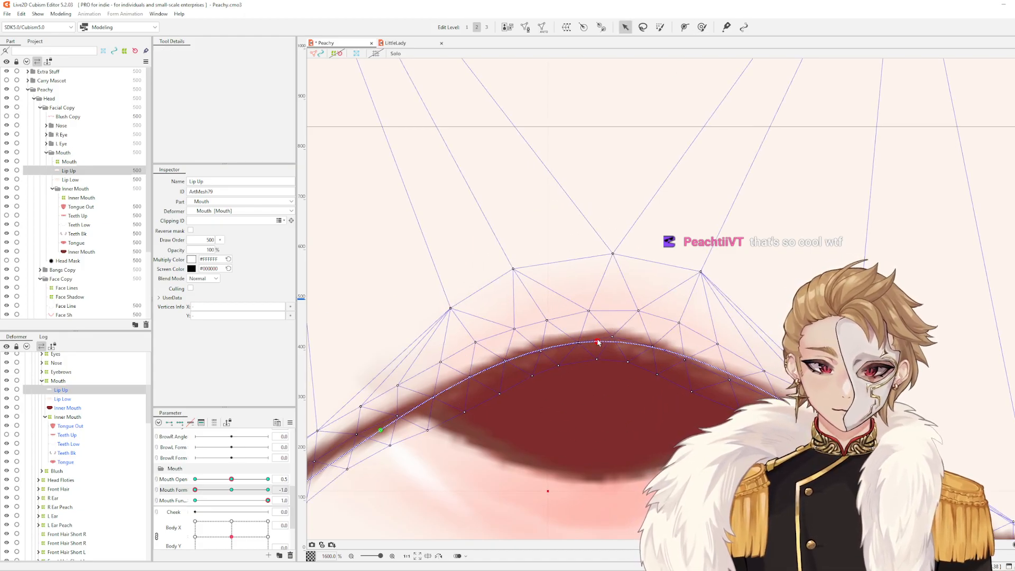
{"action": "key", "text": "Escape"}
{"action": "scroll", "coordinate": [593, 342], "scroll_direction": "down", "scroll_amount": 1}
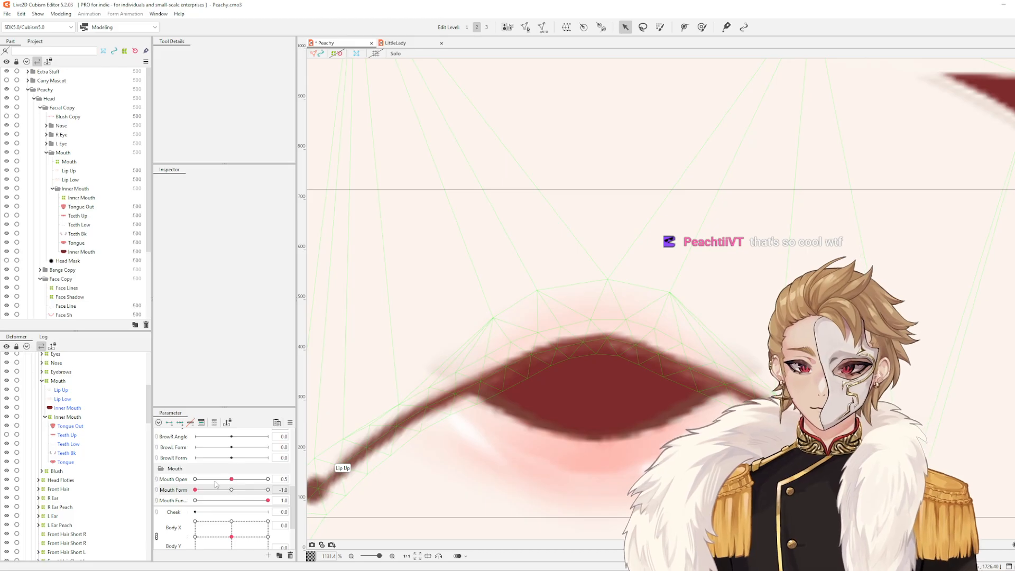
Reduce the deform brush to 27.3 px and nudge the centre of Lip Up's mesh at Mouth Open 0.5 and Mouth Form -1.0
{"action": "left_click_drag", "start_coordinate": [230, 482], "coordinate": [271, 508]}
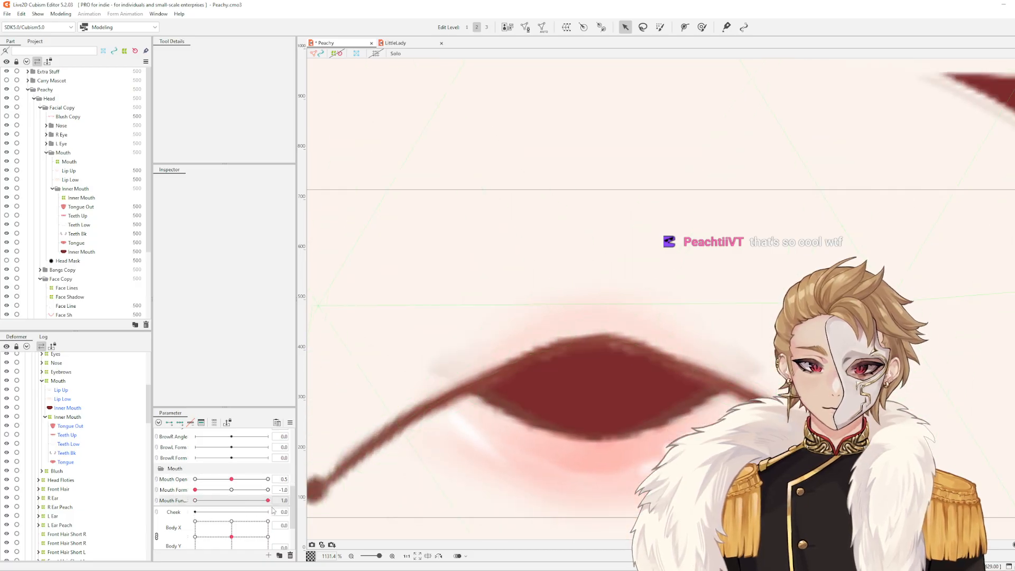
{"action": "left_click_drag", "start_coordinate": [202, 492], "coordinate": [173, 501]}
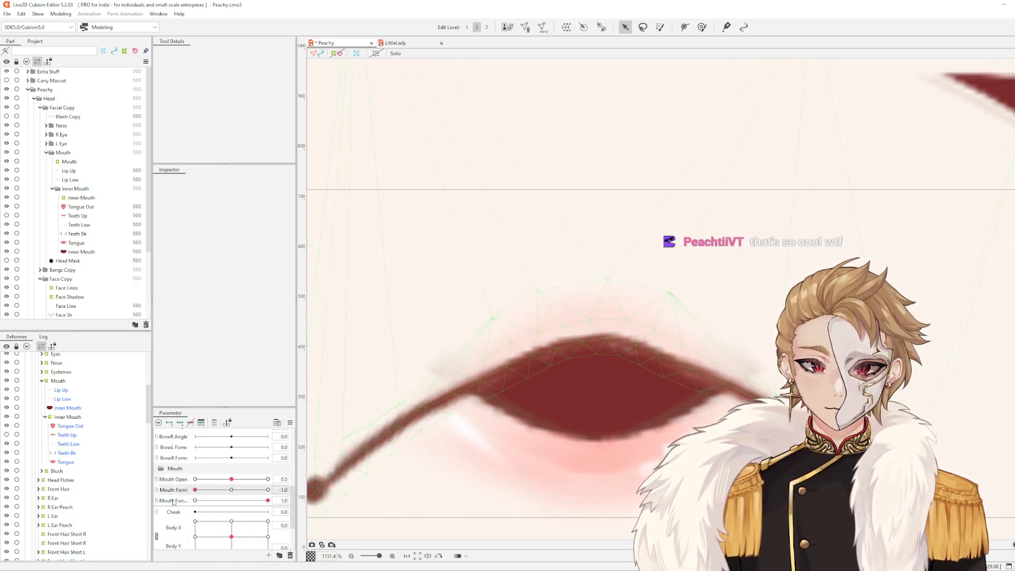
{"action": "left_click", "coordinate": [596, 344]}
{"action": "scroll", "coordinate": [596, 343], "scroll_direction": "up", "scroll_amount": 2}
{"action": "key", "text": "b"}
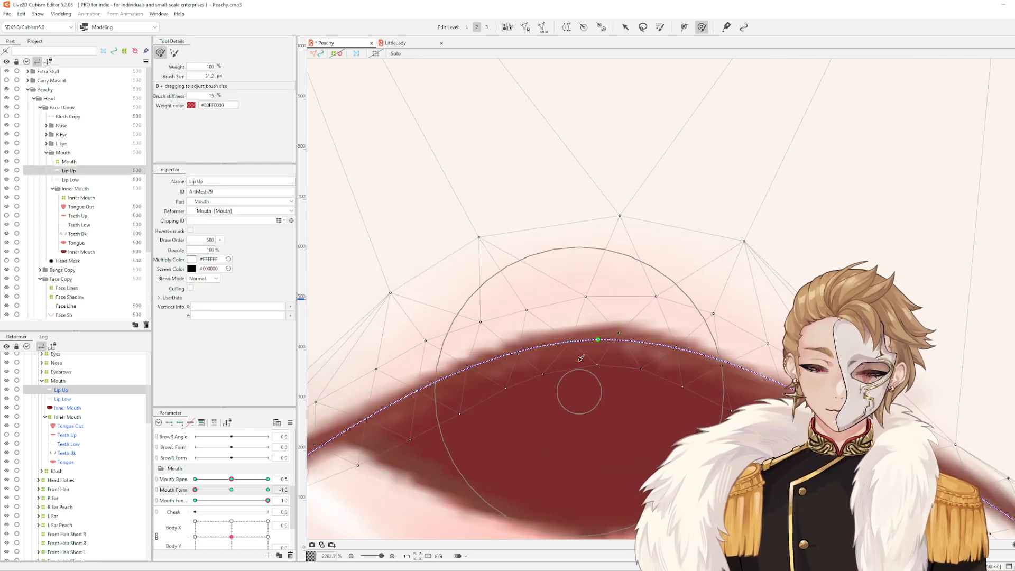
{"action": "left_click_drag", "start_coordinate": [582, 309], "coordinate": [570, 291]}
{"action": "left_click_drag", "start_coordinate": [565, 345], "coordinate": [635, 342]}
{"action": "scroll", "coordinate": [645, 343], "scroll_direction": "down", "scroll_amount": 1}
{"action": "key", "text": "Escape"}
Refine Lip Up's inner edge around the centre with the 27.3 px deform brush, and check it across Mouth Form
{"action": "left_click", "coordinate": [635, 346]}
{"action": "left_click_drag", "start_coordinate": [566, 355], "coordinate": [576, 351]}
{"action": "scroll", "coordinate": [634, 353], "scroll_direction": "down", "scroll_amount": 2}
{"action": "key", "text": "Escape"}
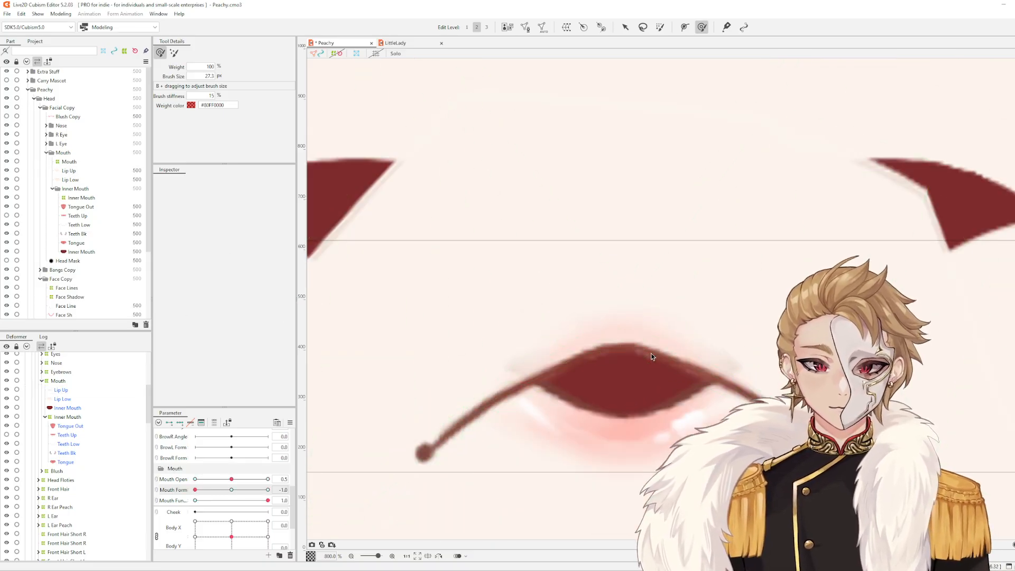
{"action": "scroll", "coordinate": [651, 356], "scroll_direction": "up", "scroll_amount": 1}
{"action": "left_click", "coordinate": [651, 363]}
{"action": "mouse_move", "coordinate": [630, 359]}
{"action": "left_mouse_down"}
{"action": "mouse_move", "coordinate": [582, 341]}
{"action": "mouse_move", "coordinate": [634, 346]}
{"action": "mouse_move", "coordinate": [586, 349]}
{"action": "left_mouse_up"}
{"action": "key", "text": "Escape"}
{"action": "key", "text": "Escape"}
{"action": "left_click_drag", "start_coordinate": [201, 492], "coordinate": [148, 515]}
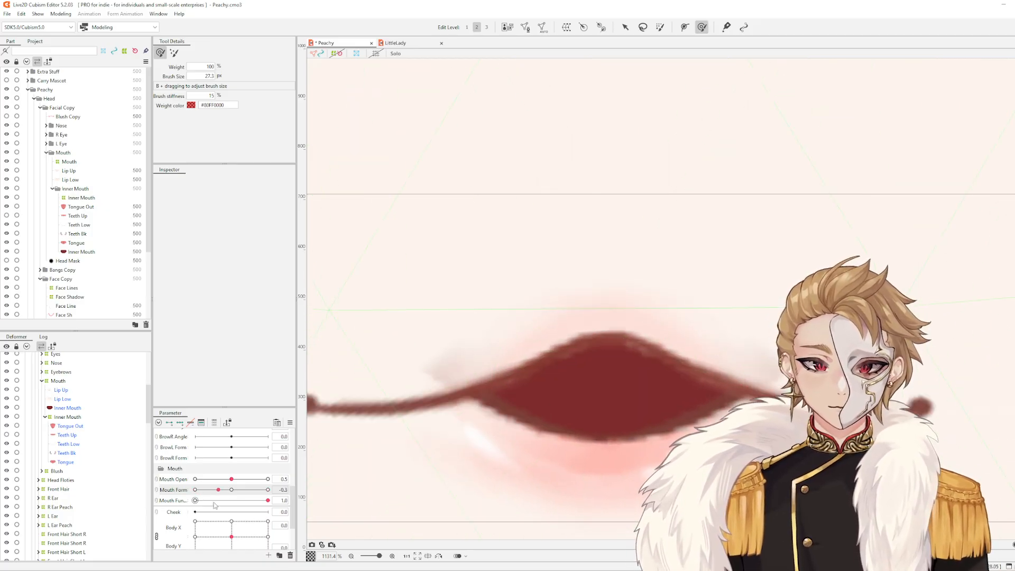
Shrink the deform brush to 14.1 px, touch up the peak of Lip Up, and check the lip line across Mouth Form
{"action": "left_click", "coordinate": [600, 349]}
{"action": "scroll", "coordinate": [601, 349], "scroll_direction": "up", "scroll_amount": 5}
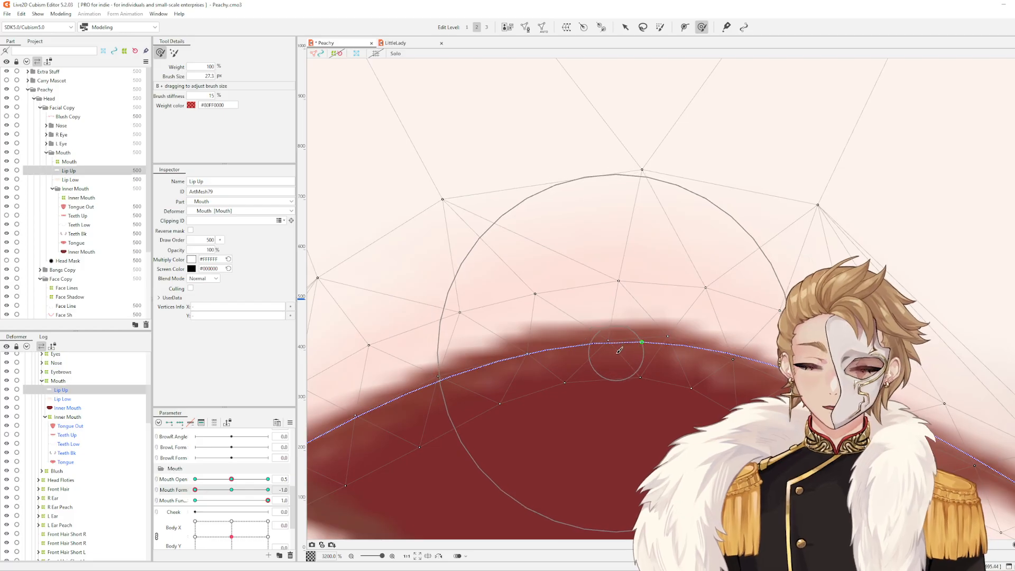
{"action": "left_click_drag", "start_coordinate": [589, 276], "coordinate": [596, 331]}
{"action": "key", "text": "Escape"}
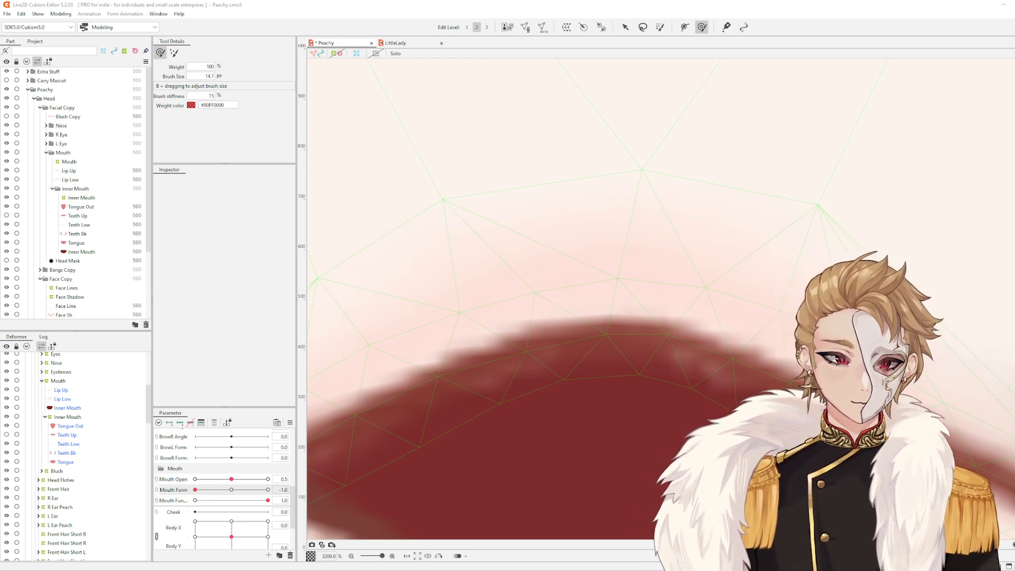
{"action": "scroll", "coordinate": [706, 317], "scroll_direction": "down", "scroll_amount": 3}
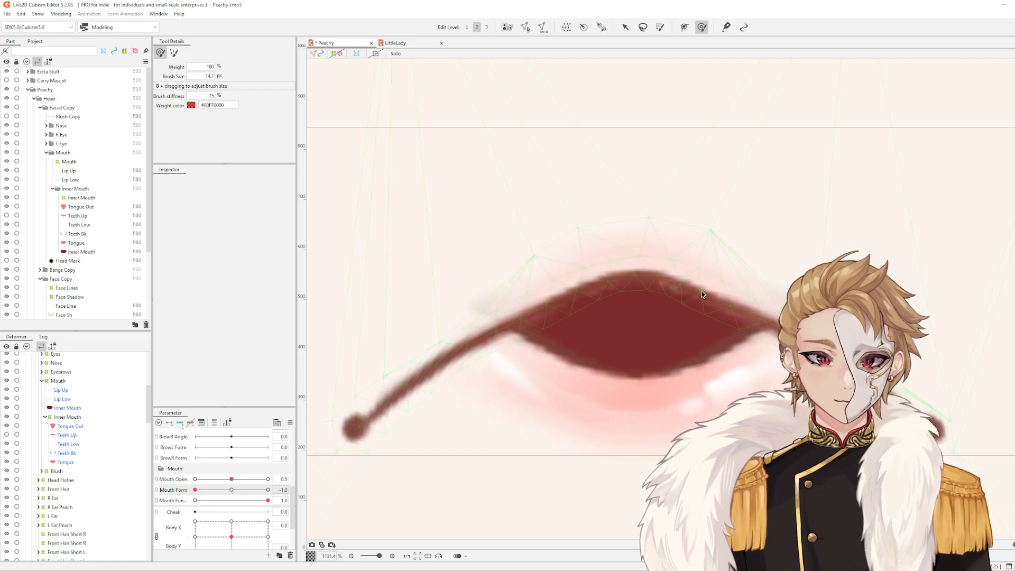
{"action": "scroll", "coordinate": [698, 293], "scroll_direction": "up", "scroll_amount": 1}
{"action": "scroll", "coordinate": [693, 299], "scroll_direction": "down", "scroll_amount": 1}
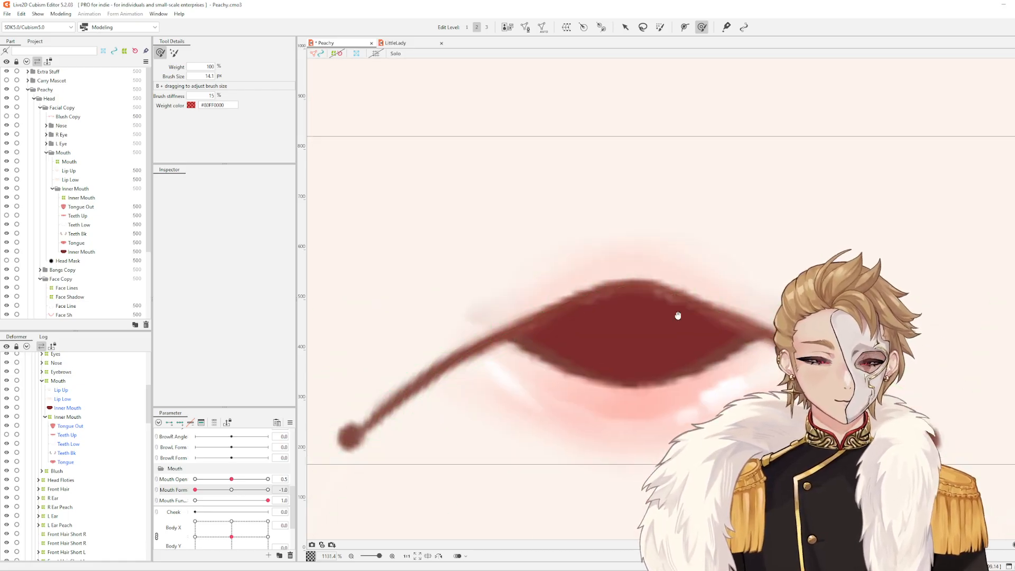
{"action": "left_click_drag", "start_coordinate": [195, 490], "coordinate": [160, 509]}
{"action": "scroll", "coordinate": [586, 323], "scroll_direction": "up", "scroll_amount": 2}
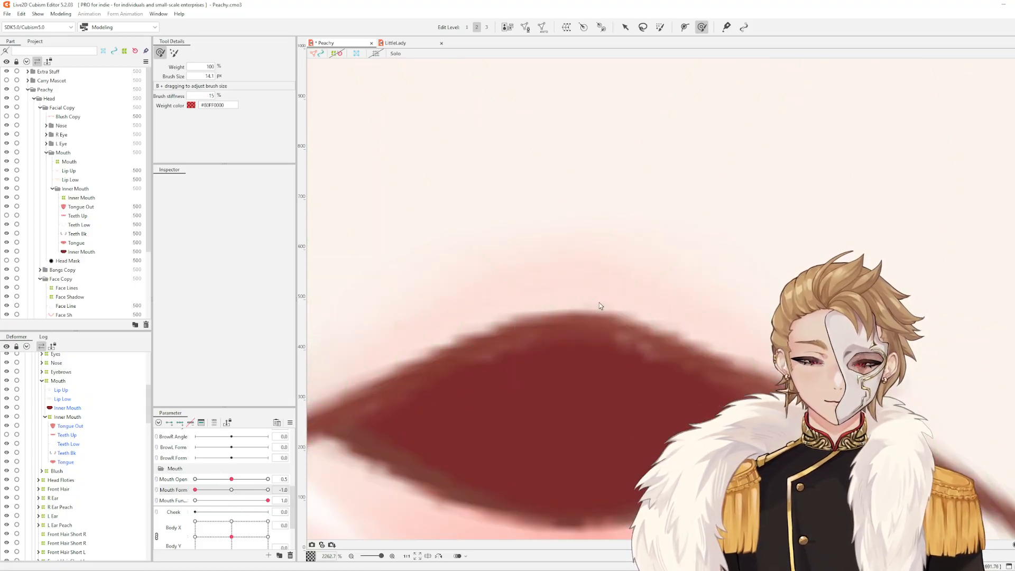
Even out Lip Up's line on both sides of its peak with the 14.1 px brush, checking Mouth Funnel and Mouth Form
{"action": "left_click", "coordinate": [578, 336]}
{"action": "mouse_move", "coordinate": [584, 335]}
{"action": "left_mouse_down"}
{"action": "mouse_move", "coordinate": [589, 344]}
{"action": "mouse_move", "coordinate": [581, 334]}
{"action": "left_mouse_up"}
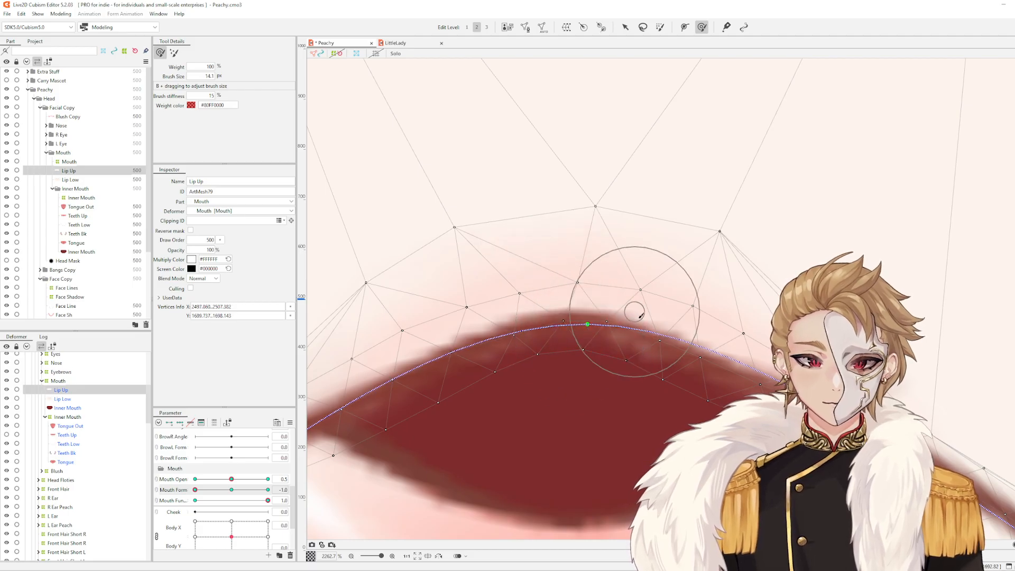
{"action": "left_click_drag", "start_coordinate": [643, 352], "coordinate": [641, 350]}
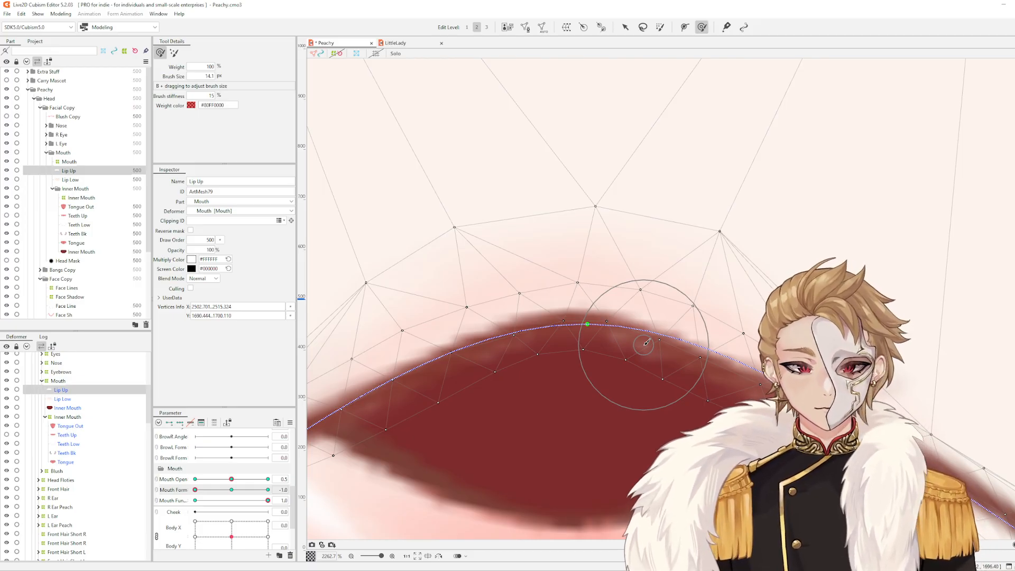
{"action": "left_click_drag", "start_coordinate": [500, 318], "coordinate": [525, 323]}
{"action": "mouse_move", "coordinate": [268, 500]}
{"action": "left_mouse_down"}
{"action": "mouse_move", "coordinate": [177, 518]}
{"action": "mouse_move", "coordinate": [246, 518]}
{"action": "mouse_move", "coordinate": [185, 516]}
{"action": "mouse_move", "coordinate": [268, 500]}
{"action": "left_mouse_up"}
{"action": "scroll", "coordinate": [393, 491], "scroll_direction": "down", "scroll_amount": 3}
{"action": "mouse_move", "coordinate": [195, 490]}
{"action": "left_mouse_down"}
{"action": "mouse_move", "coordinate": [231, 491]}
{"action": "mouse_move", "coordinate": [193, 496]}
{"action": "left_mouse_up"}
{"action": "scroll", "coordinate": [584, 403], "scroll_direction": "up", "scroll_amount": 2}
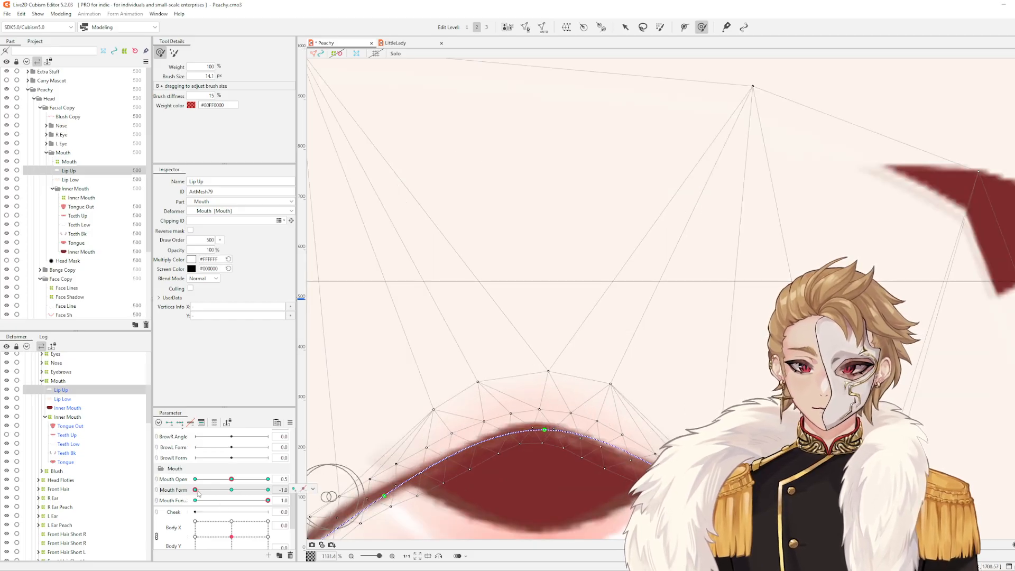
At Mouth Open 0.0 and Mouth Form -1.0, reshape Lip Up between its centre and left side points with a 21.9 px deform brush
{"action": "left_click_drag", "start_coordinate": [231, 479], "coordinate": [191, 484]}
{"action": "scroll", "coordinate": [551, 440], "scroll_direction": "up", "scroll_amount": 2}
{"action": "mouse_move", "coordinate": [489, 454]}
{"action": "left_mouse_down"}
{"action": "mouse_move", "coordinate": [546, 452]}
{"action": "mouse_move", "coordinate": [570, 338]}
{"action": "left_mouse_up"}
{"action": "scroll", "coordinate": [549, 449], "scroll_direction": "down", "scroll_amount": 1}
{"action": "mouse_move", "coordinate": [195, 490]}
{"action": "left_mouse_down"}
{"action": "mouse_move", "coordinate": [234, 498]}
{"action": "mouse_move", "coordinate": [195, 490]}
{"action": "left_mouse_up"}
{"action": "scroll", "coordinate": [711, 367], "scroll_direction": "up", "scroll_amount": 2}
{"action": "scroll", "coordinate": [708, 380], "scroll_direction": "down", "scroll_amount": 2}
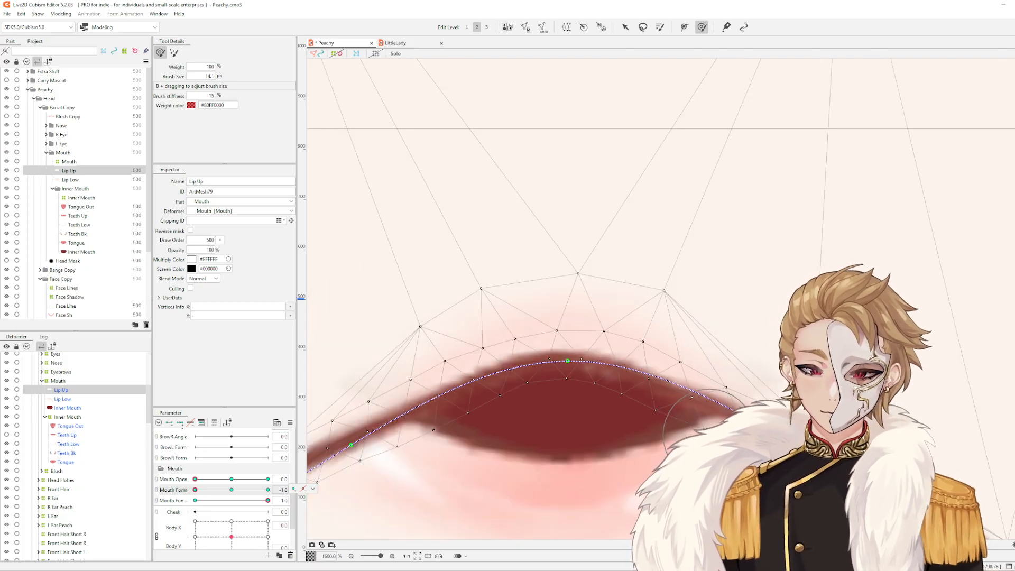
{"action": "key", "text": "b"}
{"action": "left_click_drag", "start_coordinate": [475, 352], "coordinate": [478, 384]}
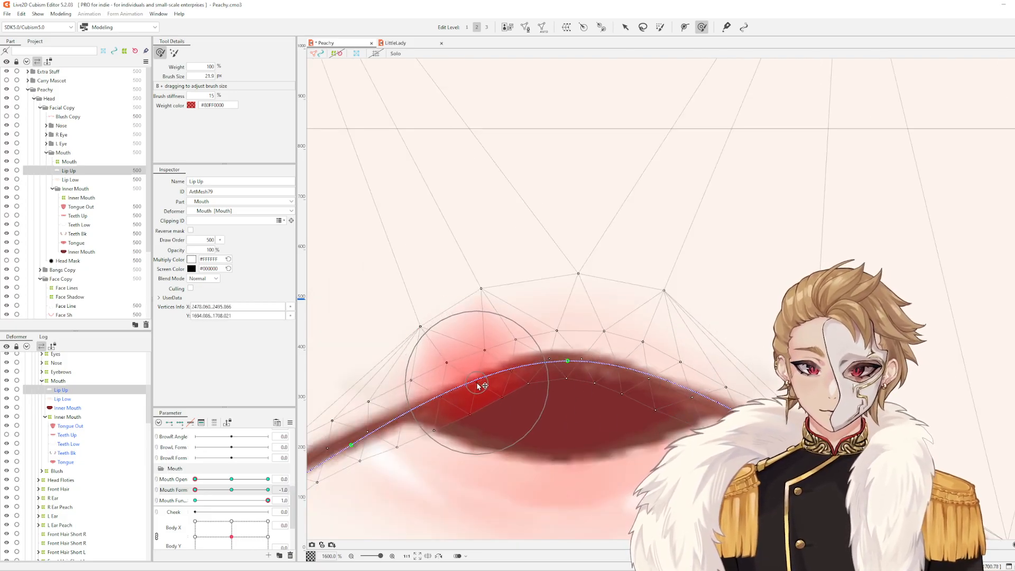
{"action": "key", "text": "Escape"}
Inspect the funnel mouth with the lips deselected across Mouth Form, Mouth Funnel and Mouth Open 0.0 to 0.5
{"action": "scroll", "coordinate": [669, 382], "scroll_direction": "down", "scroll_amount": 2}
{"action": "left_click_drag", "start_coordinate": [675, 388], "coordinate": [689, 336]}
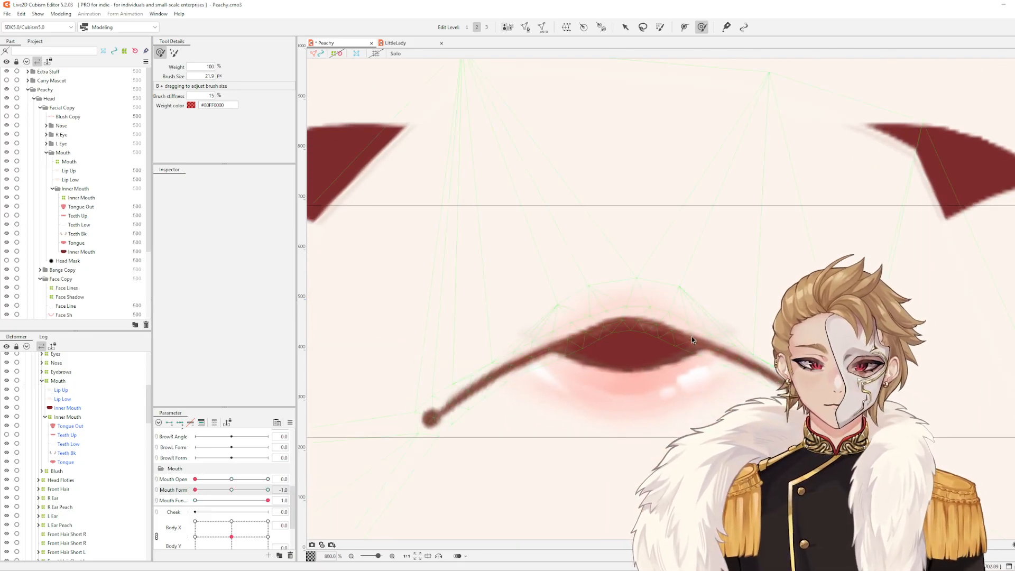
{"action": "scroll", "coordinate": [693, 333], "scroll_direction": "down", "scroll_amount": 3}
{"action": "scroll", "coordinate": [701, 325], "scroll_direction": "up", "scroll_amount": 2}
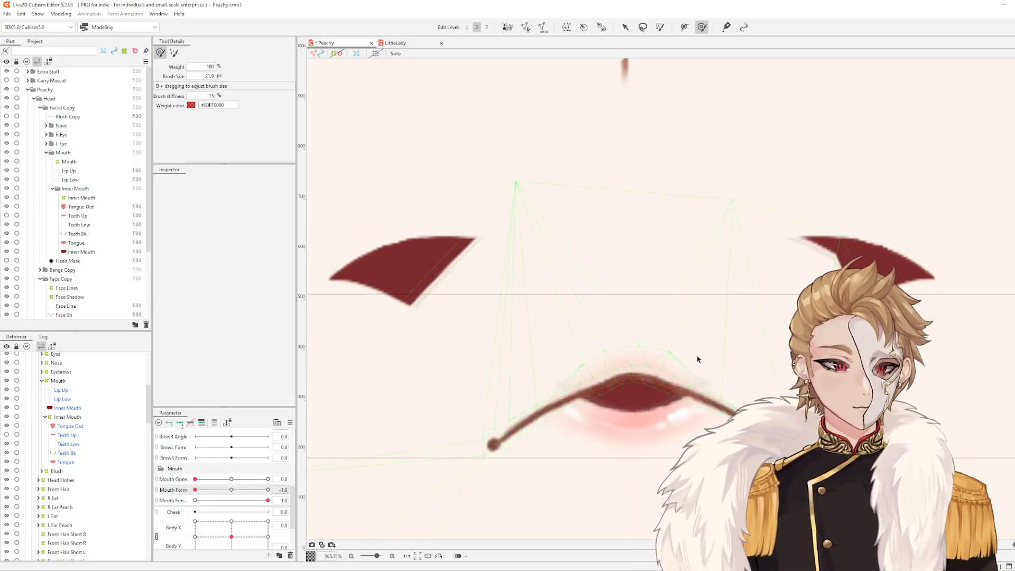
{"action": "scroll", "coordinate": [687, 365], "scroll_direction": "down", "scroll_amount": 3}
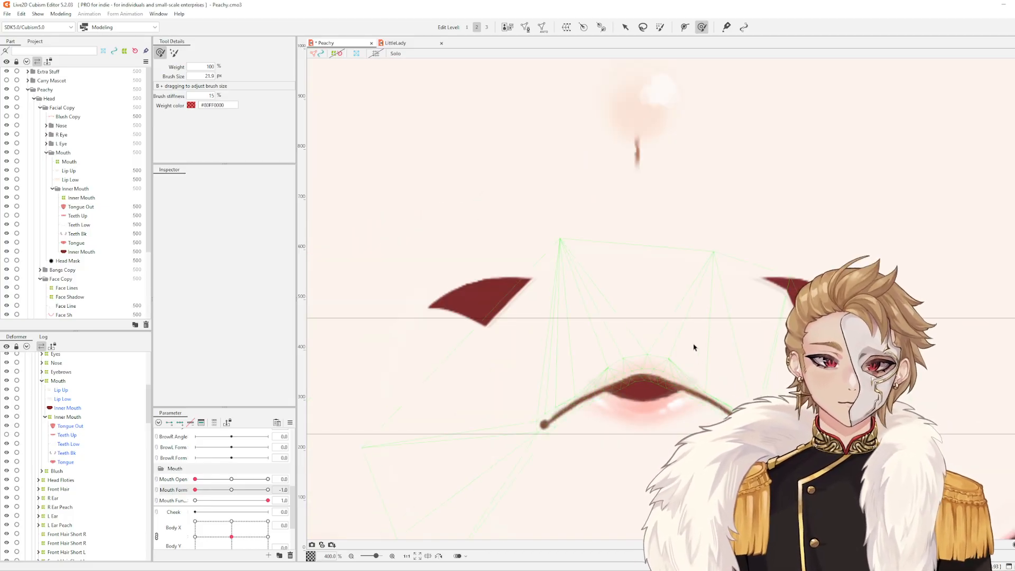
{"action": "scroll", "coordinate": [677, 329], "scroll_direction": "up", "scroll_amount": 2}
{"action": "left_click_drag", "start_coordinate": [195, 490], "coordinate": [171, 516]}
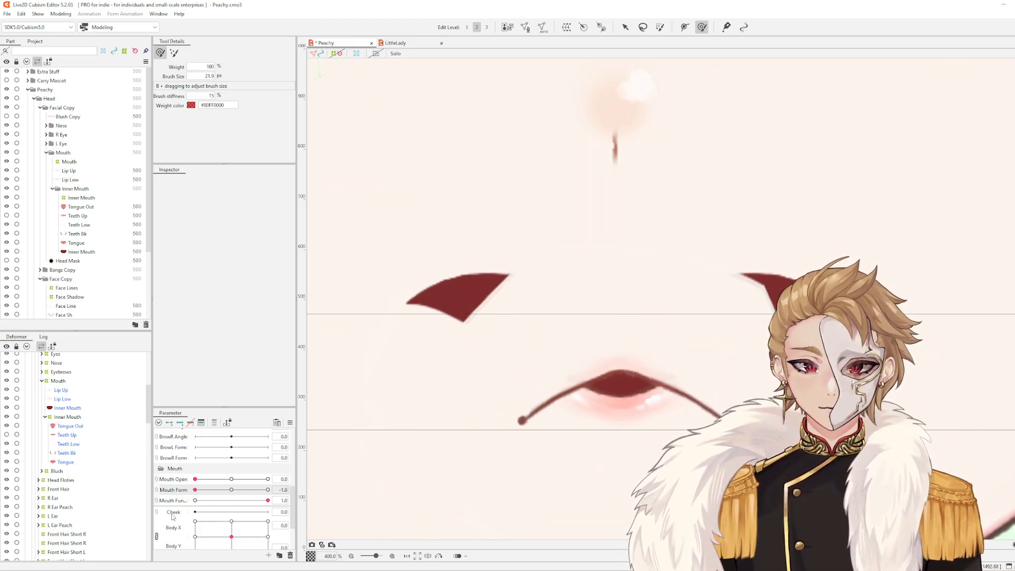
{"action": "left_click_drag", "start_coordinate": [268, 501], "coordinate": [338, 524]}
{"action": "left_click_drag", "start_coordinate": [196, 480], "coordinate": [231, 479]}
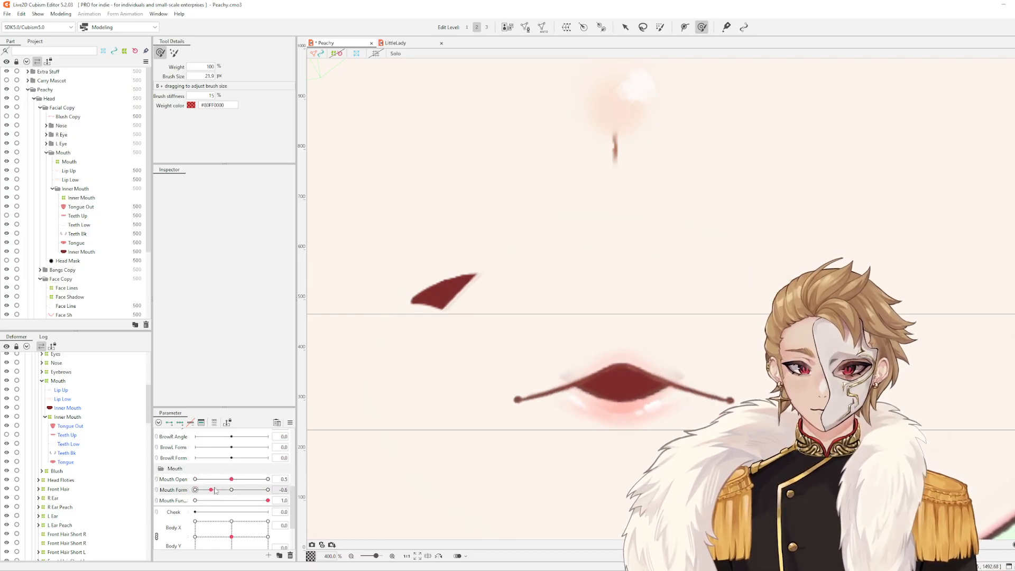
Reset all parameters to their default values and save the Peachy model
{"action": "left_click", "coordinate": [290, 422]}
{"action": "left_click", "coordinate": [371, 356]}
{"action": "scroll", "coordinate": [444, 340], "scroll_direction": "down", "scroll_amount": 2}
{"action": "left_click_drag", "start_coordinate": [487, 319], "coordinate": [535, 349]}
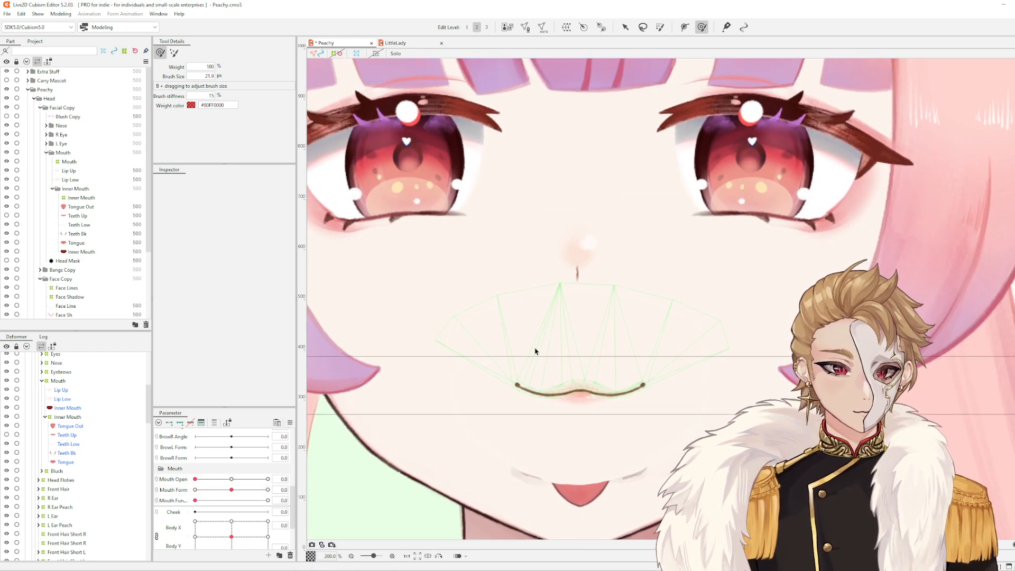
{"action": "key", "text": "ctrl+s"}
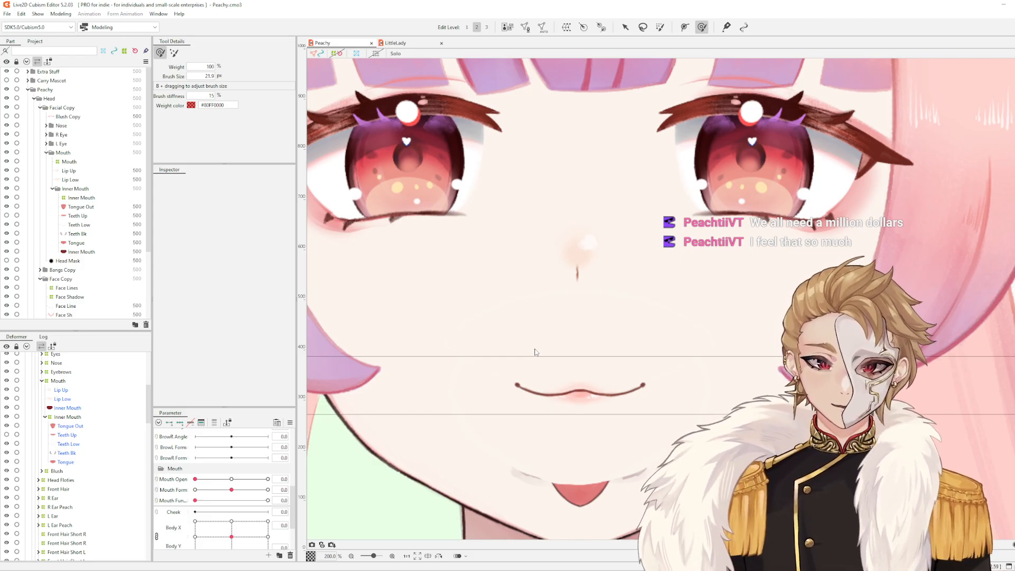
{"action": "left_click", "coordinate": [505, 300]}
{"action": "scroll", "coordinate": [561, 331], "scroll_direction": "down", "scroll_amount": 1}
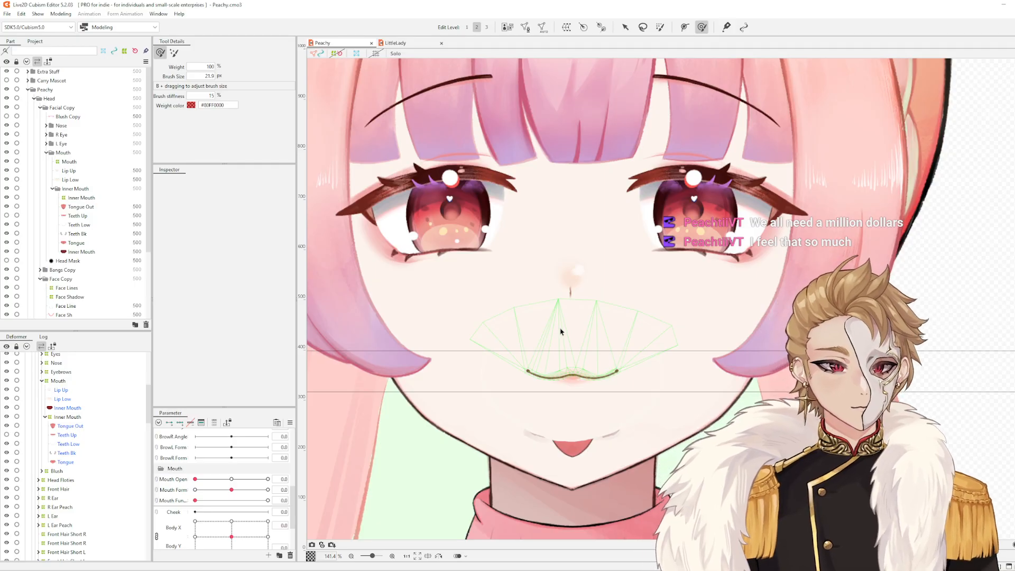
{"action": "left_click_drag", "start_coordinate": [960, 272], "coordinate": [970, 288]}
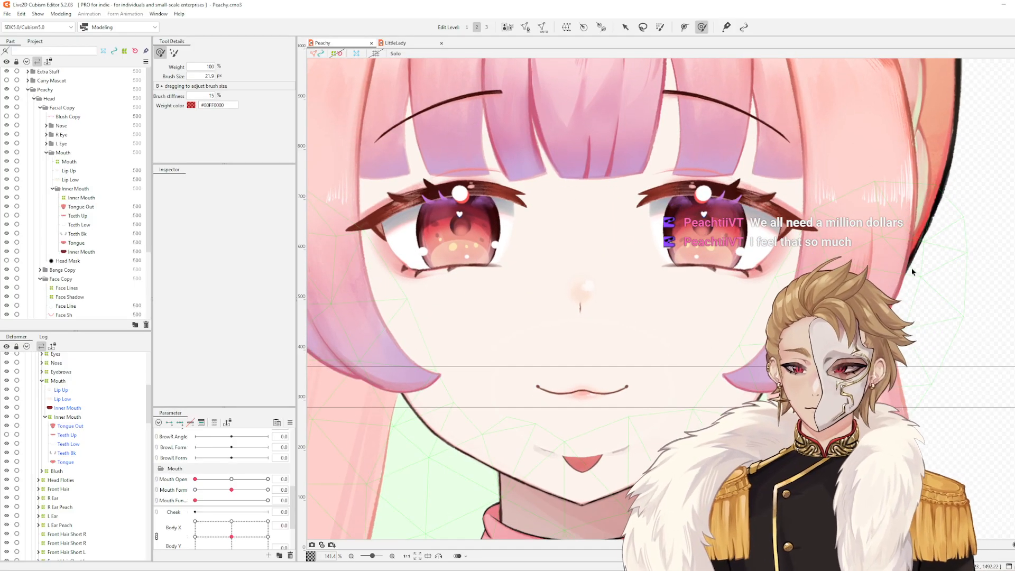